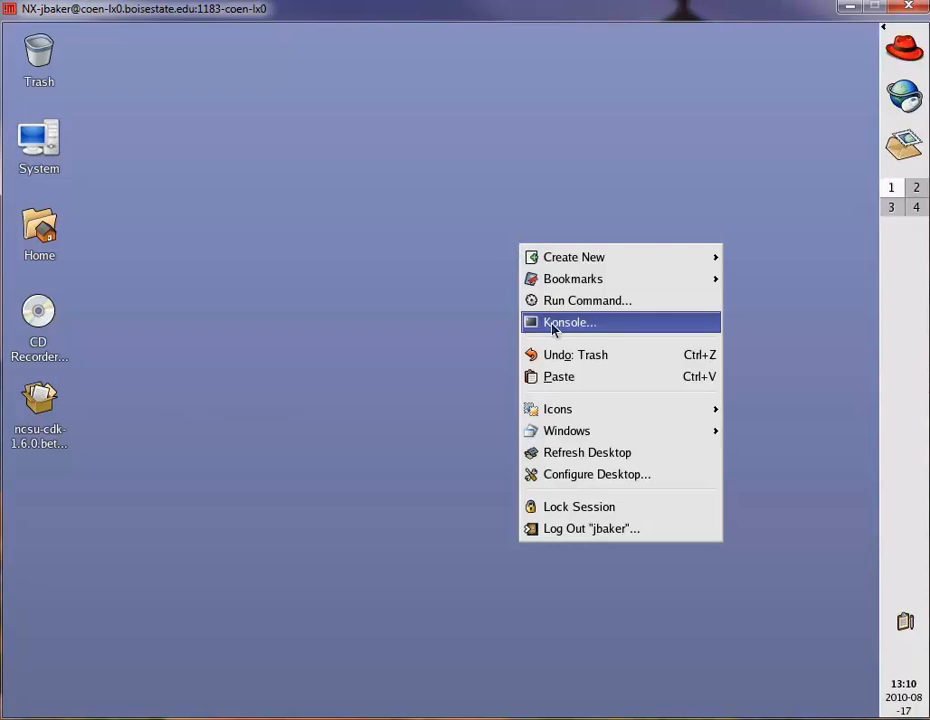
# Open a Konsole terminal and change to the CMOSedu directory
pyautogui.click(553, 323)
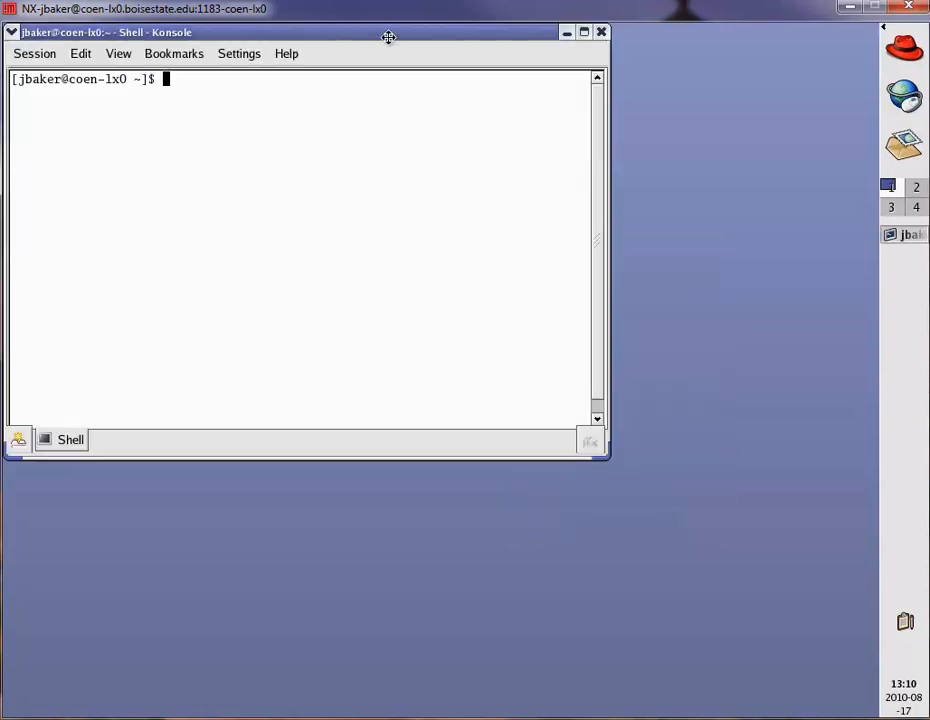
pyautogui.moveTo(388, 37); pyautogui.dragTo(490, 109)
pyautogui.write('cd ')
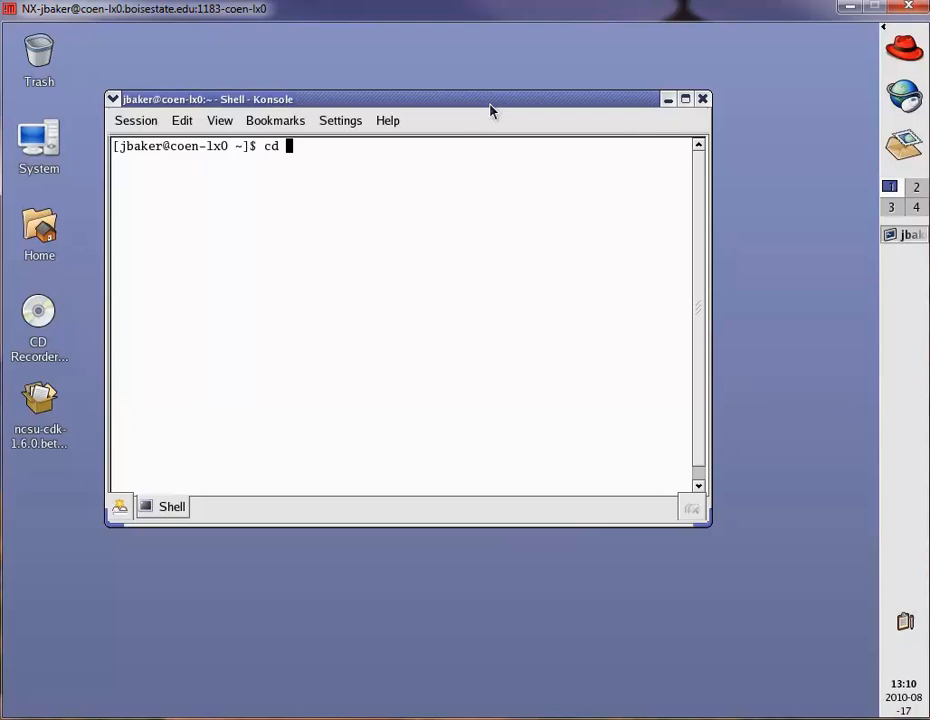
pyautogui.write('CMOSedu')
pyautogui.press('Return')
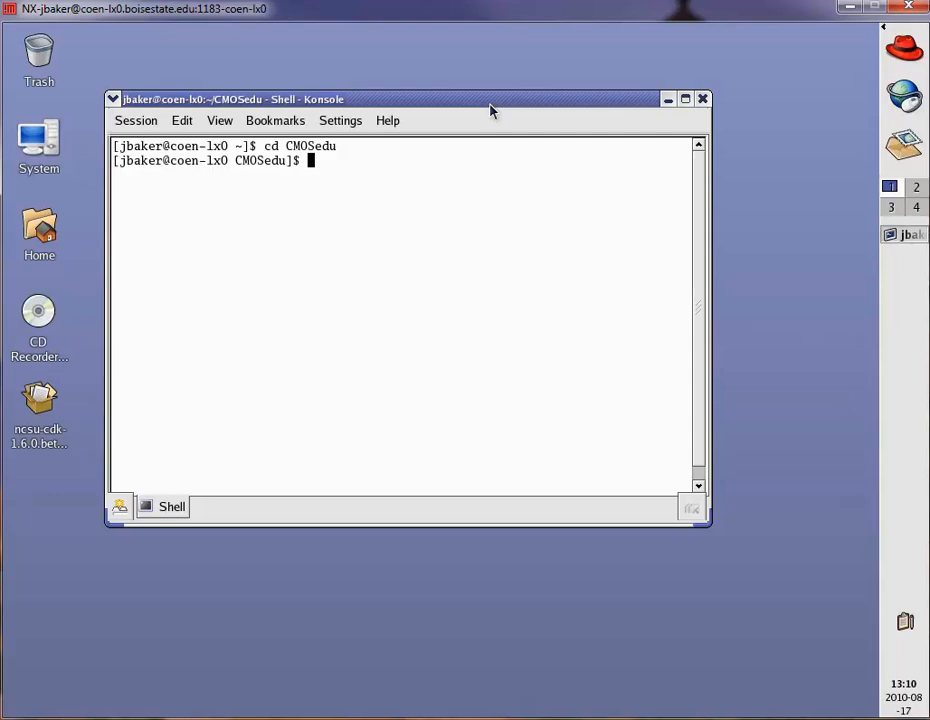
# Launch Virtuoso as a background process with "virtuoso &"
pyautogui.write('virtuoso')
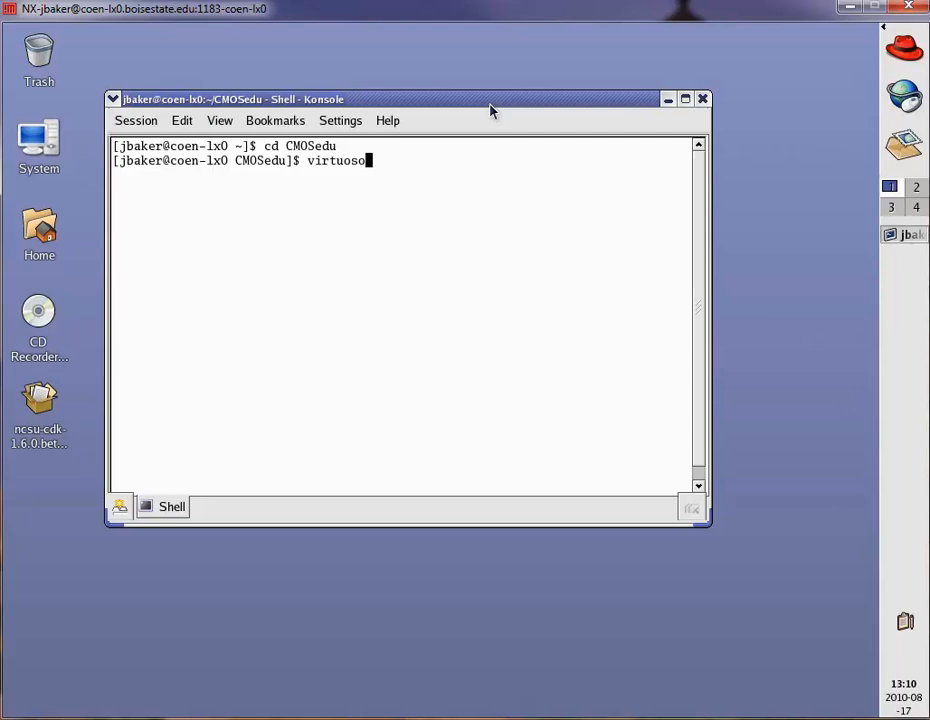
pyautogui.write(' &')
pyautogui.press('Return')
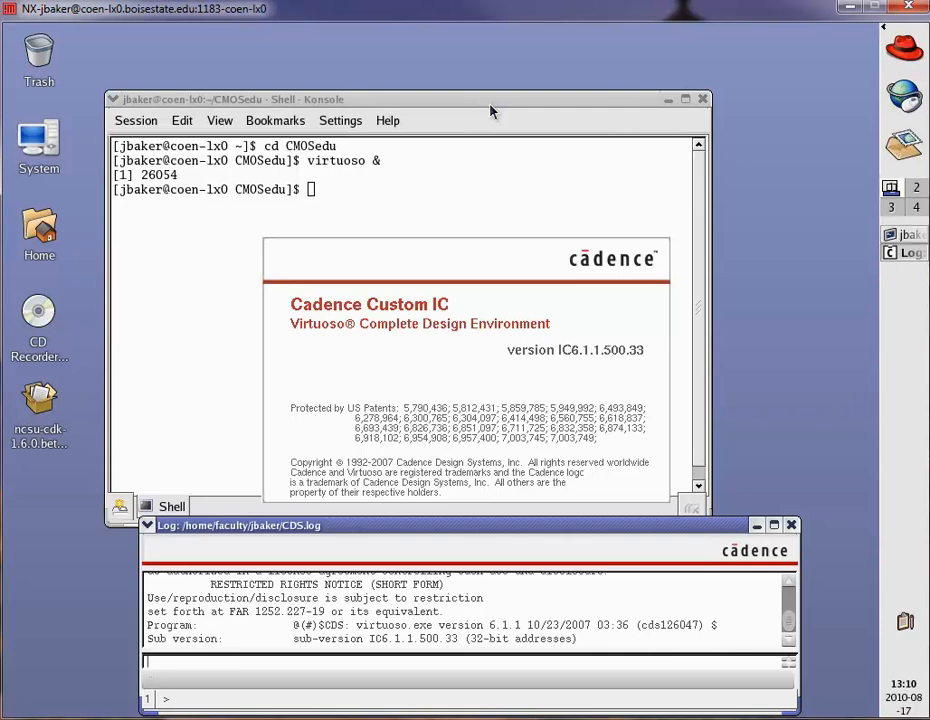
# Minimize the terminal and widen the Virtuoso log window to line up with the Library Manager's edge
pyautogui.click(668, 100)
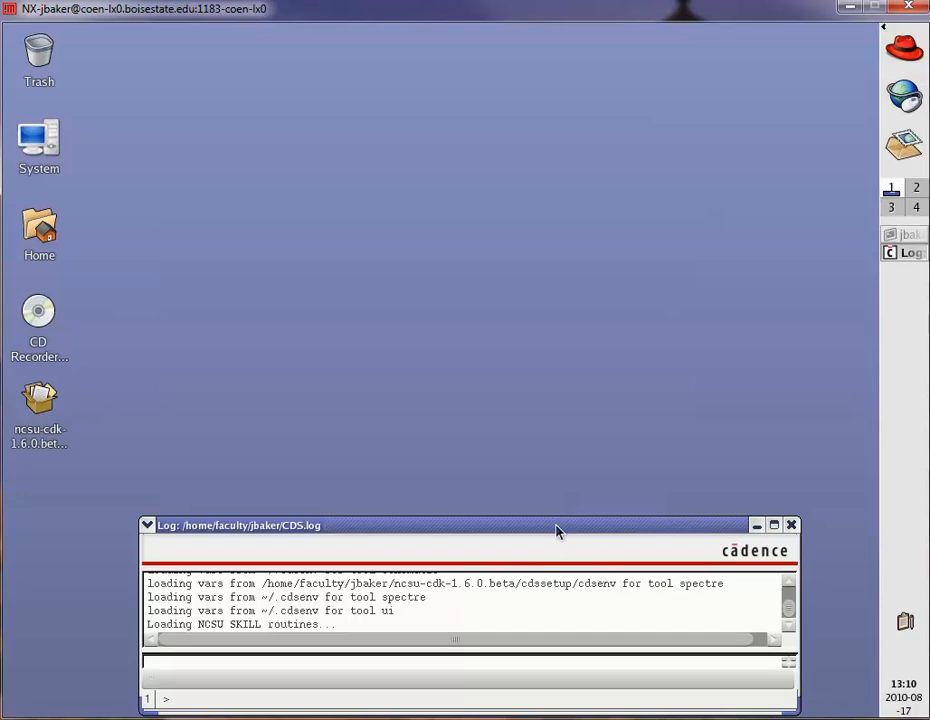
pyautogui.moveTo(556, 533); pyautogui.dragTo(578, 530)
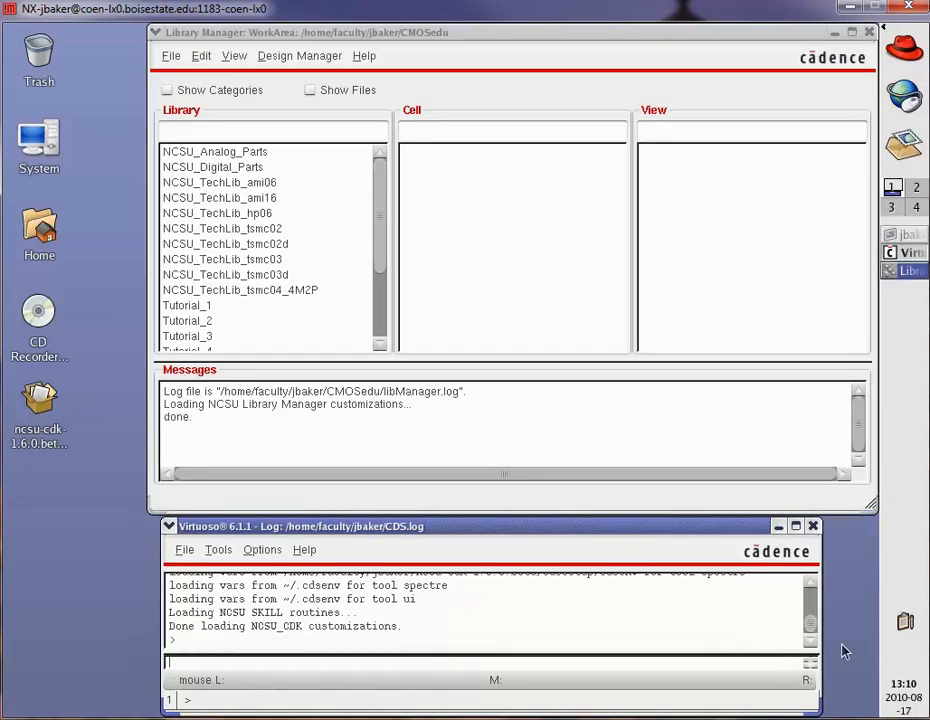
pyautogui.moveTo(821, 612); pyautogui.dragTo(879, 613)
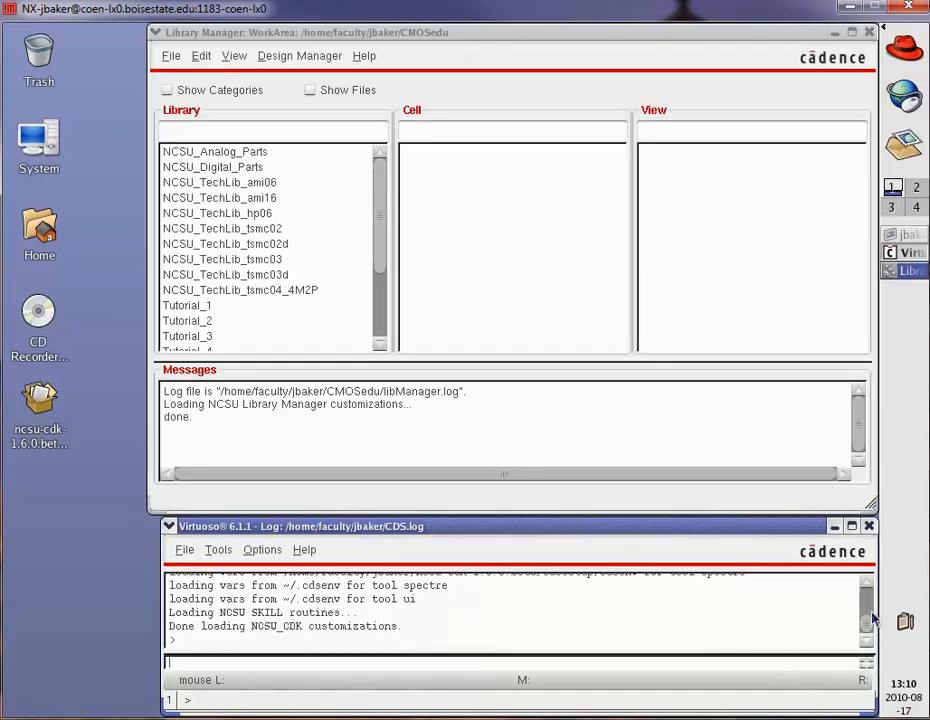
# Copy the Tutorial_5 library to a new library named Tutorial_6_video, updating instances of the entire library
pyautogui.click(380, 330)
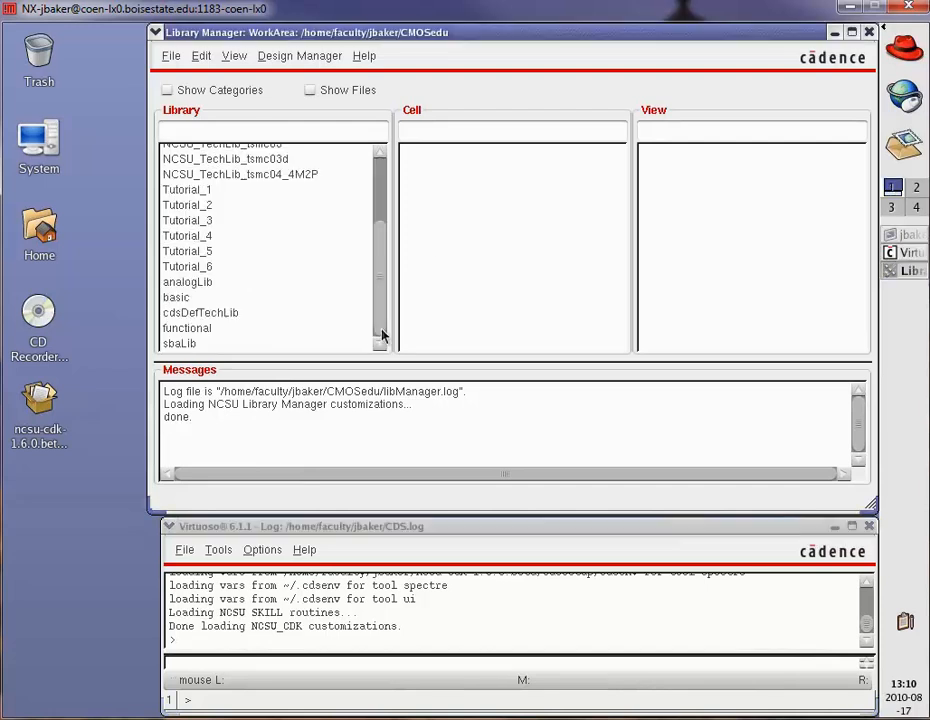
pyautogui.click(195, 252)
pyautogui.rightClick(195, 252)
pyautogui.click(215, 260)
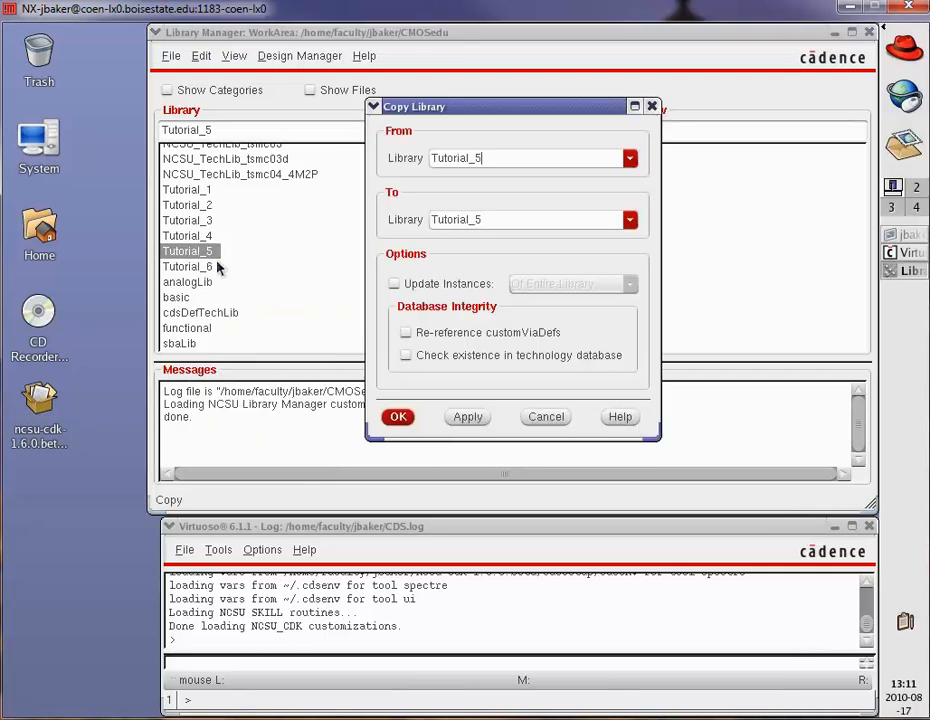
pyautogui.click(394, 283)
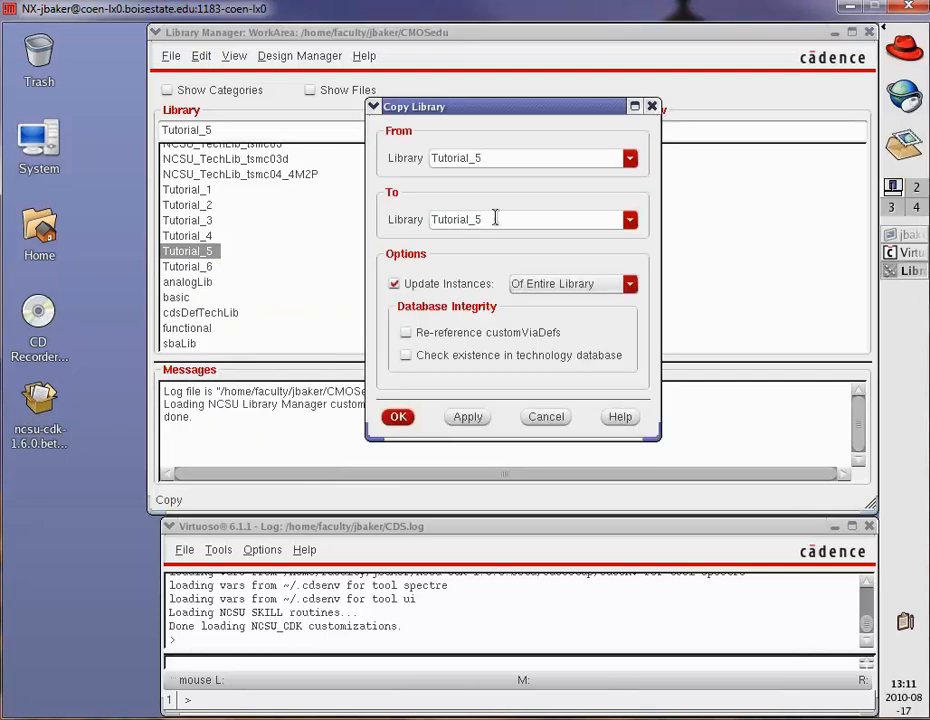
pyautogui.click(495, 218)
pyautogui.press('BackSpace')
pyautogui.write('6_video')
pyautogui.click(405, 416)
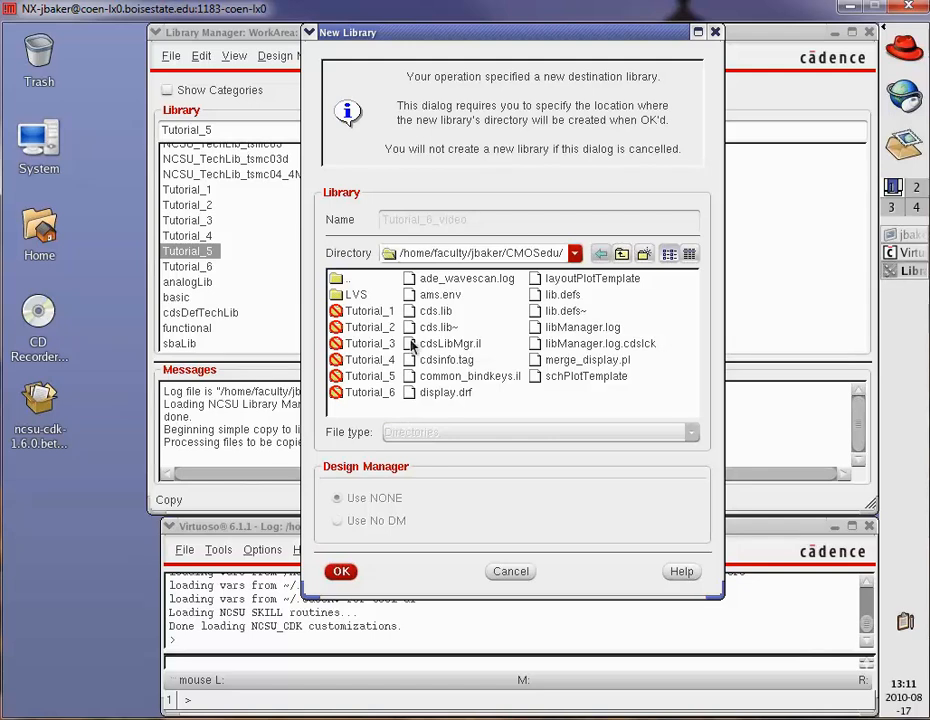
pyautogui.click(341, 571)
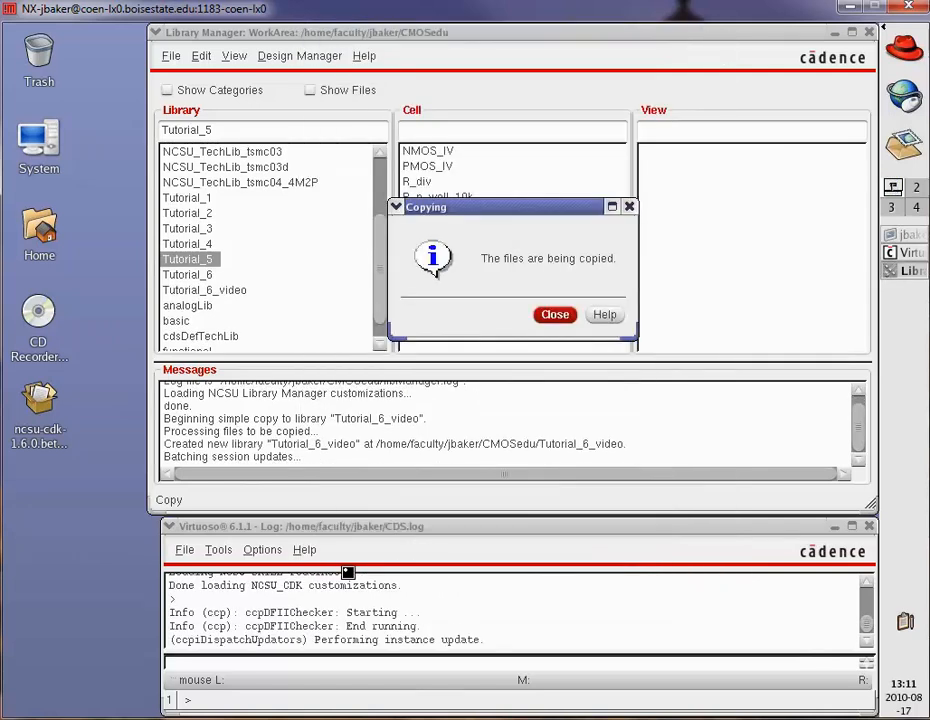
# Create a new layout cell view for a cell named pad in the Tutorial_6_video library
pyautogui.click(231, 291)
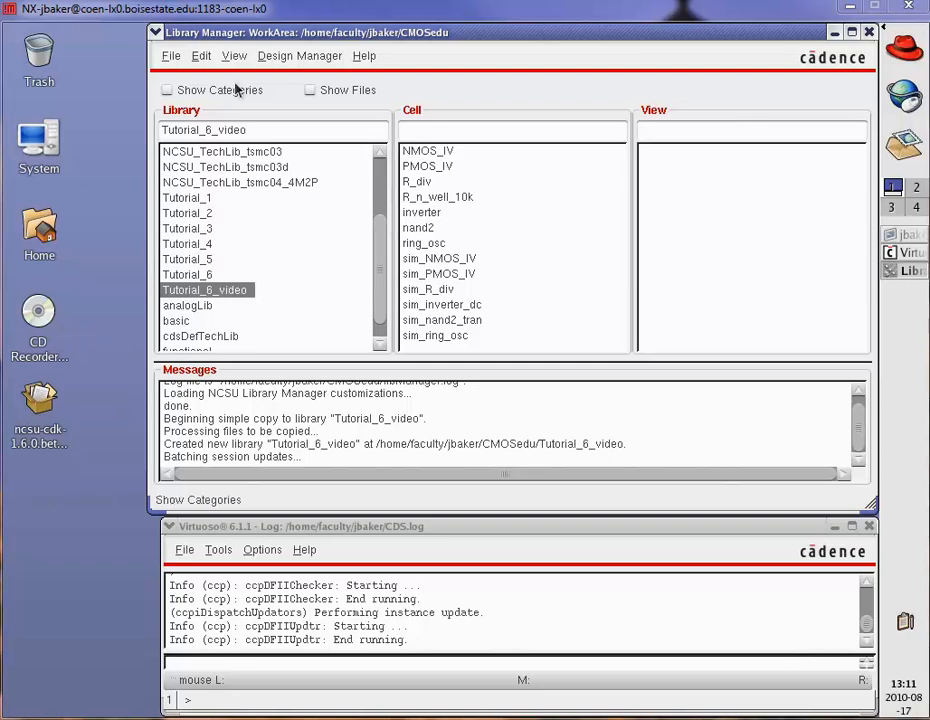
pyautogui.click(180, 57)
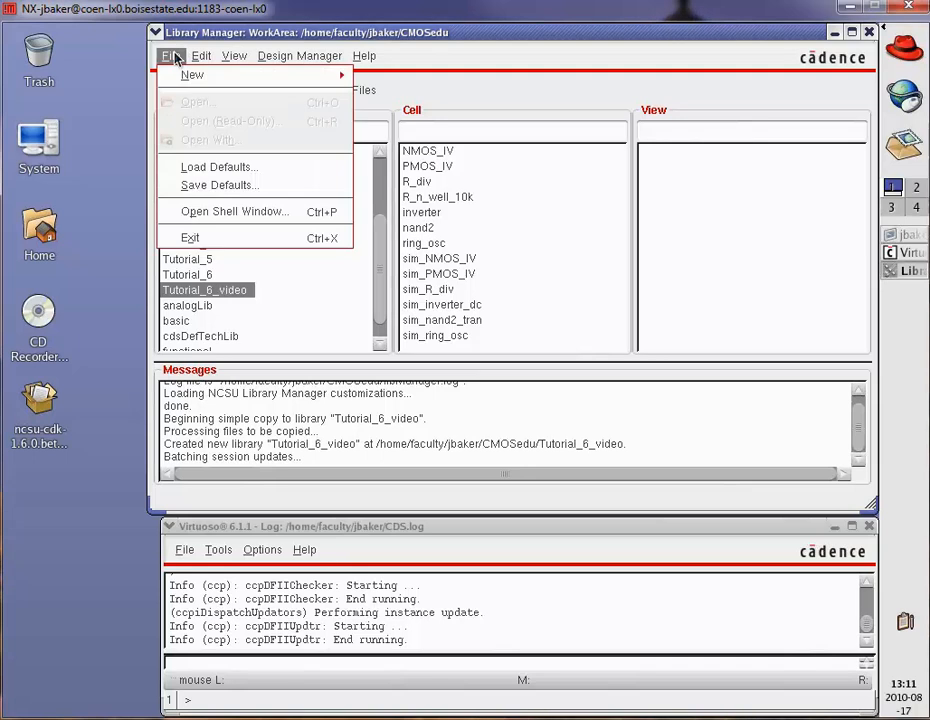
pyautogui.moveTo(192, 75)
pyautogui.click(389, 95)
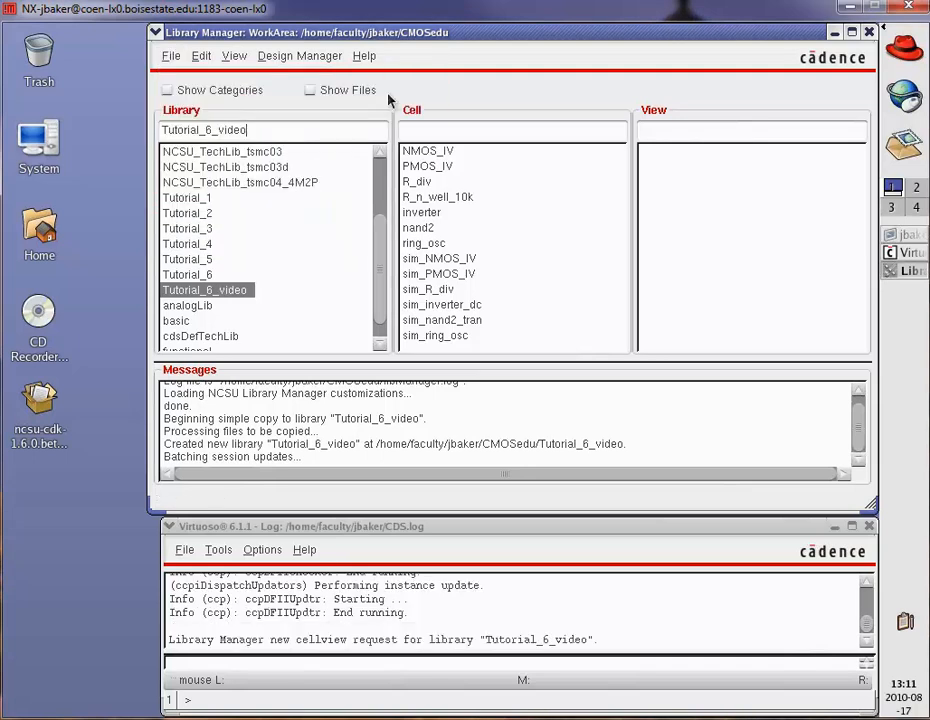
pyautogui.click(911, 295)
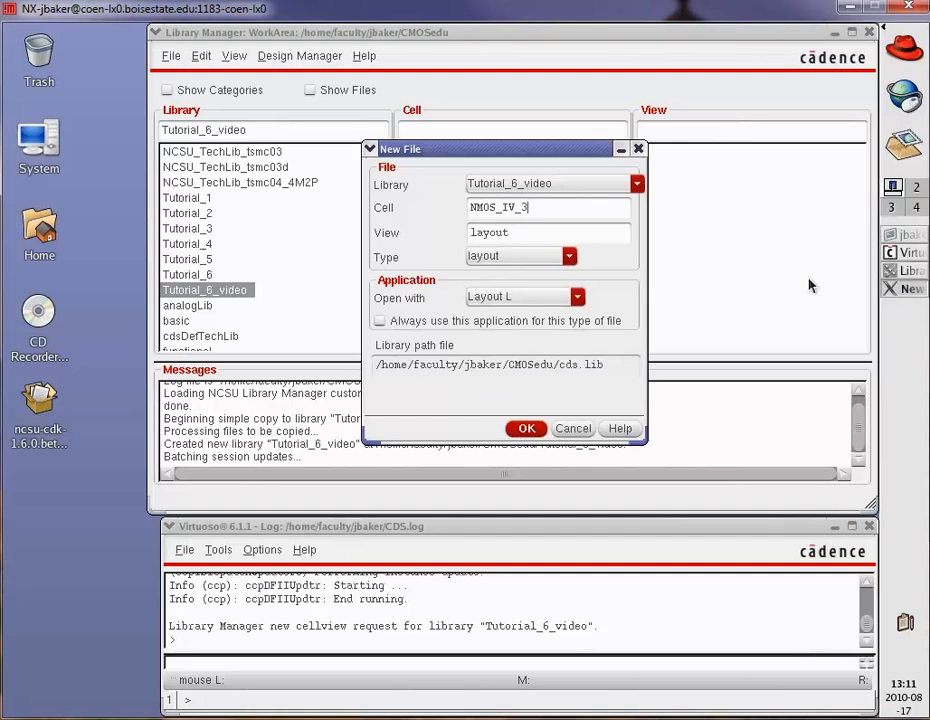
pyautogui.moveTo(535, 211); pyautogui.dragTo(470, 211)
pyautogui.write('pad')
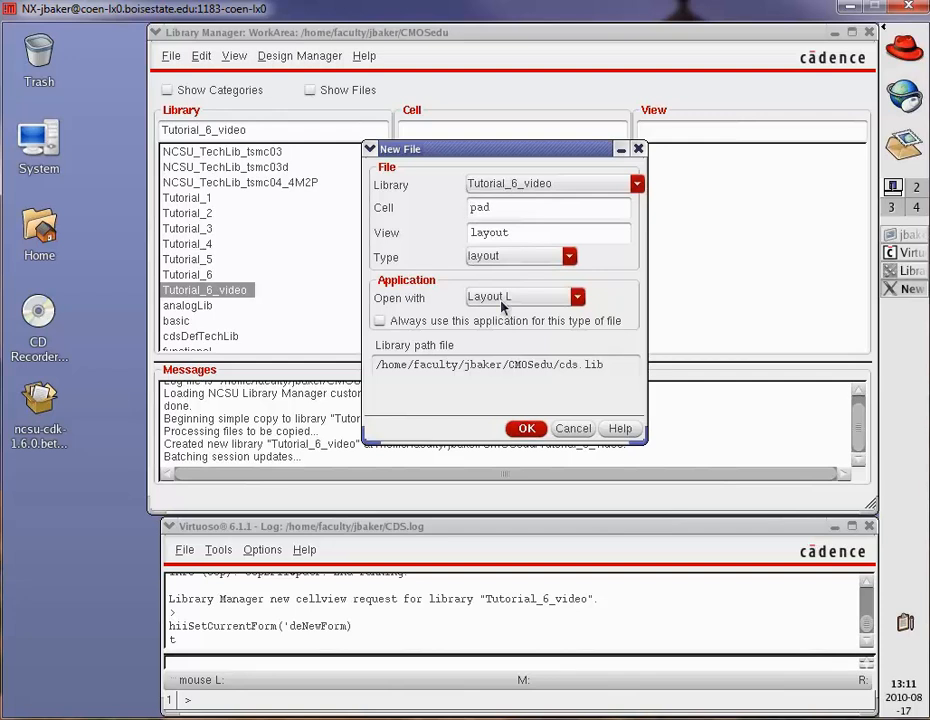
pyautogui.click(524, 428)
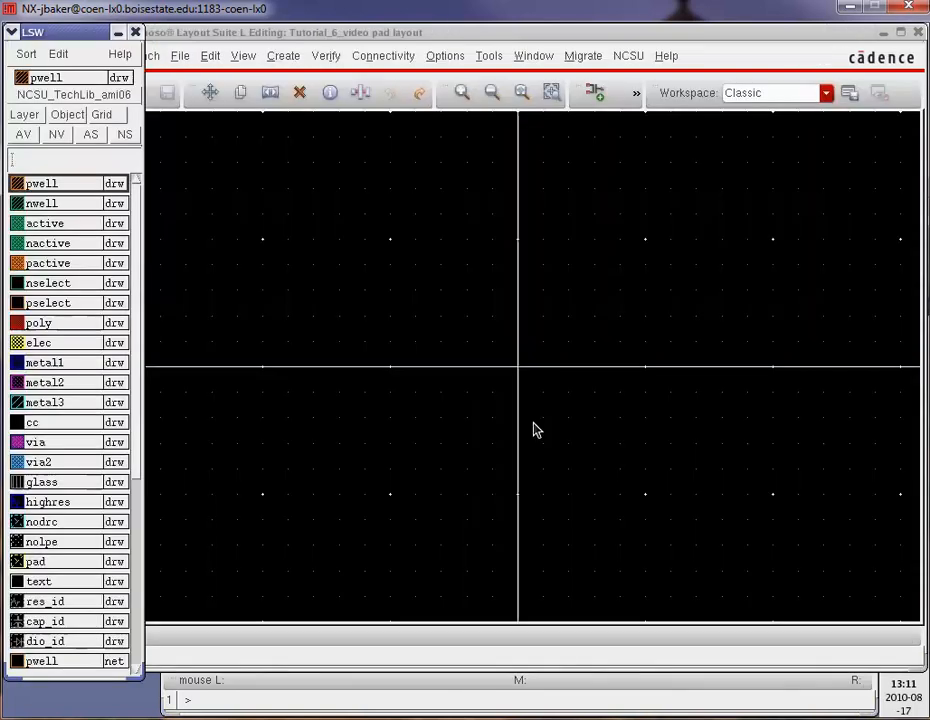
# Resize the layout editor, LSW and log windows so that they fit together without overlapping
pyautogui.click(544, 40)
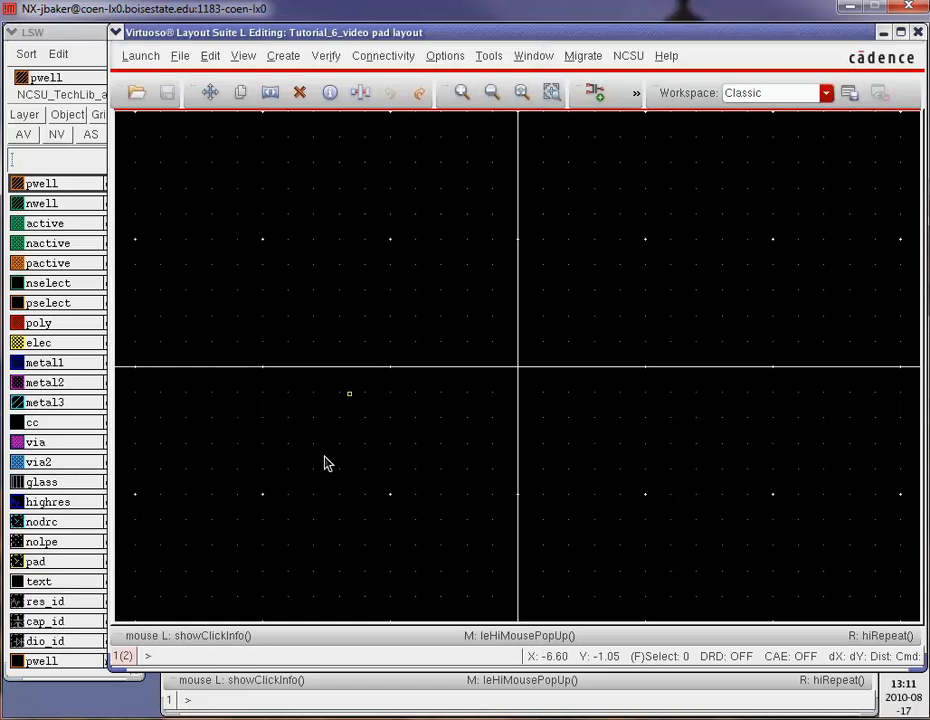
pyautogui.moveTo(117, 668); pyautogui.dragTo(158, 515)
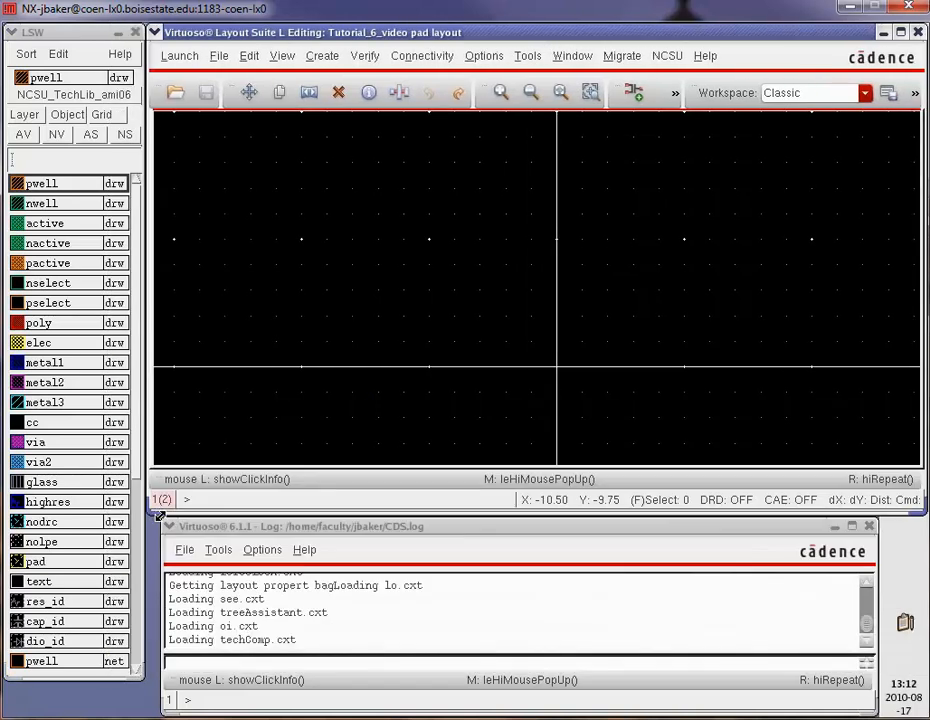
pyautogui.click(134, 680)
pyautogui.moveTo(134, 680); pyautogui.dragTo(130, 710)
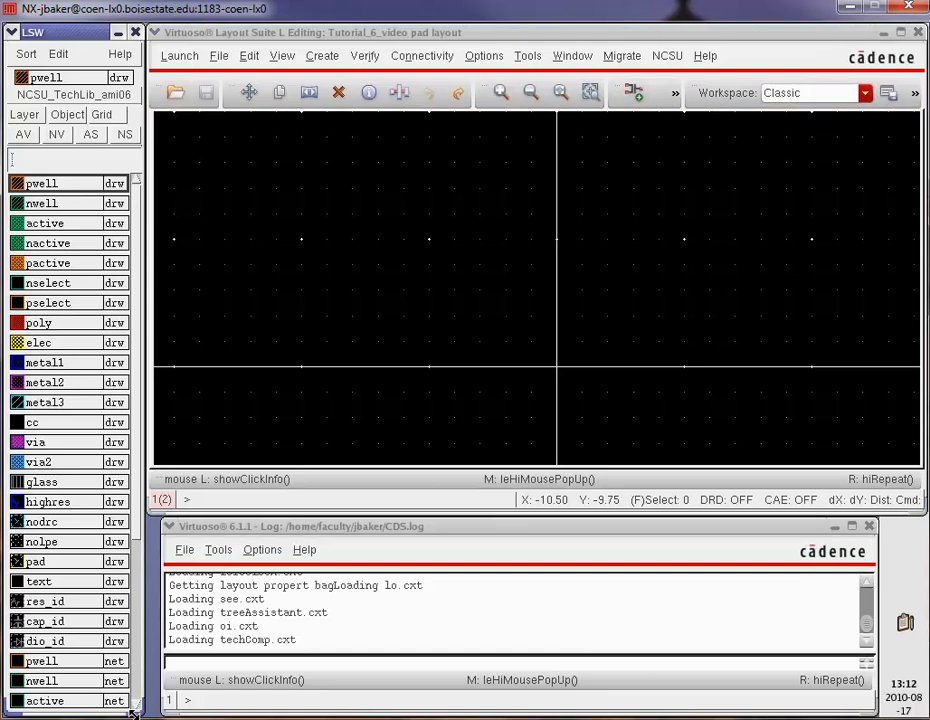
pyautogui.moveTo(163, 625); pyautogui.dragTo(150, 625)
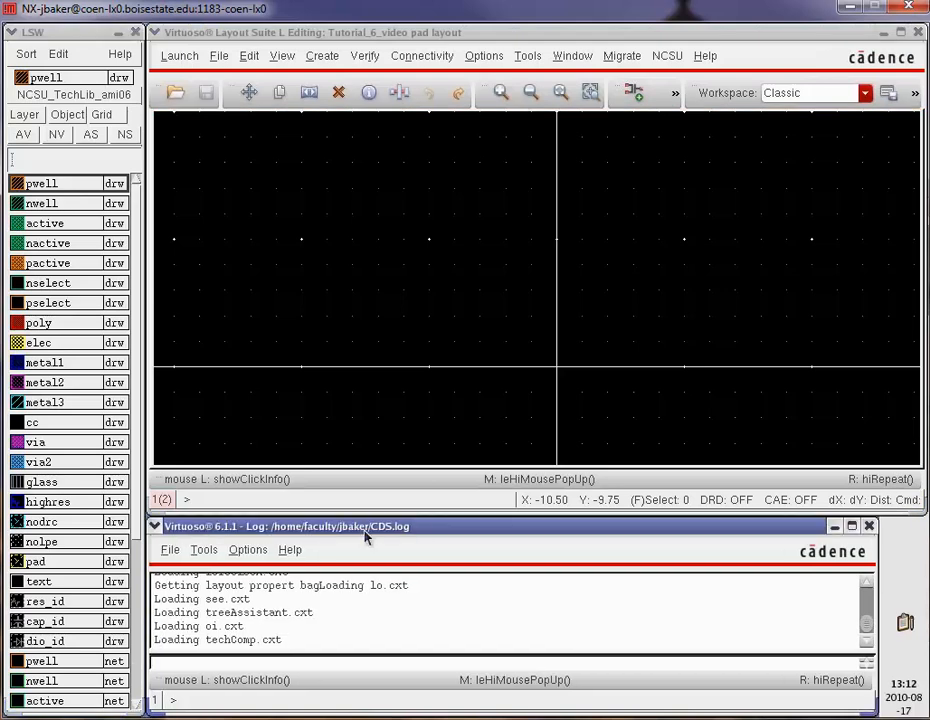
pyautogui.moveTo(925, 512); pyautogui.dragTo(877, 512)
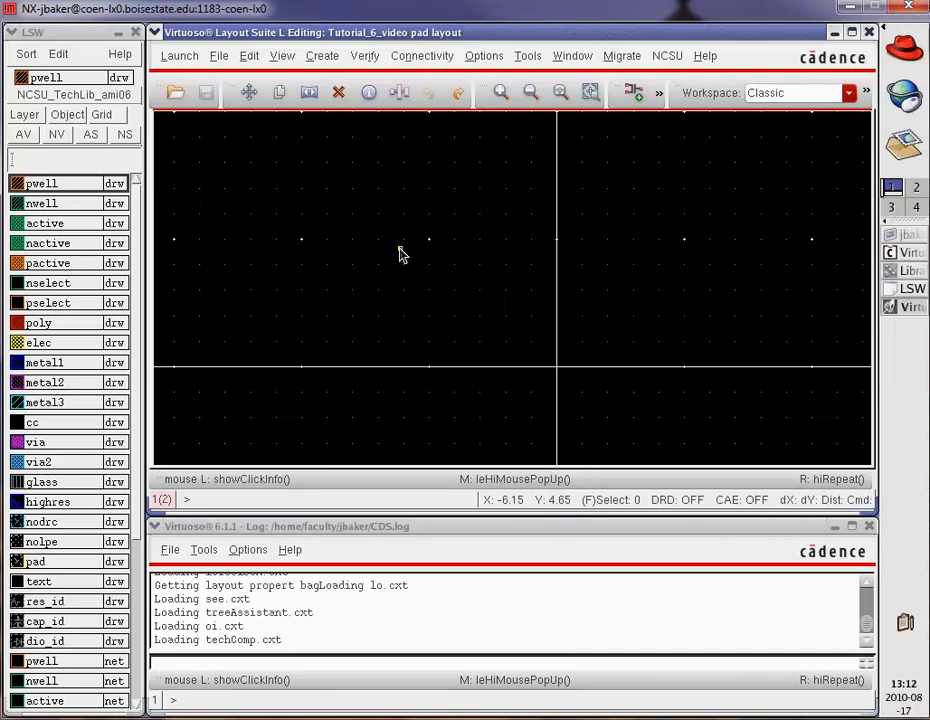
# Draw a rectangle about 9 by 8.7 on the pad drawing layer, enclosing the origin
pyautogui.keyDown('ctrl'); pyautogui.scroll(-3, 410, 252); pyautogui.keyUp('ctrl')
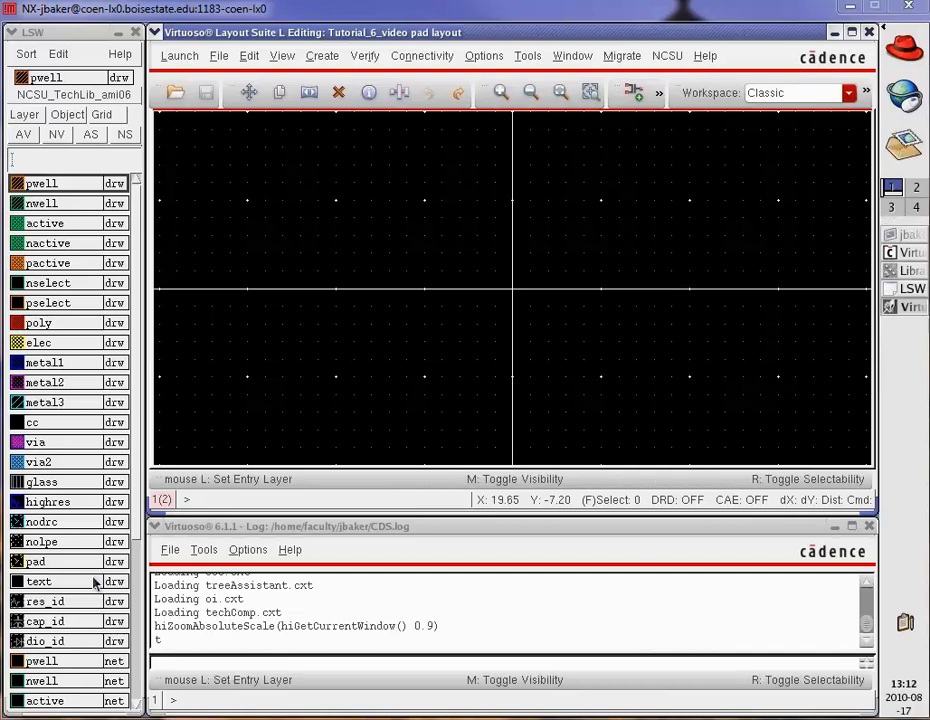
pyautogui.click(33, 565)
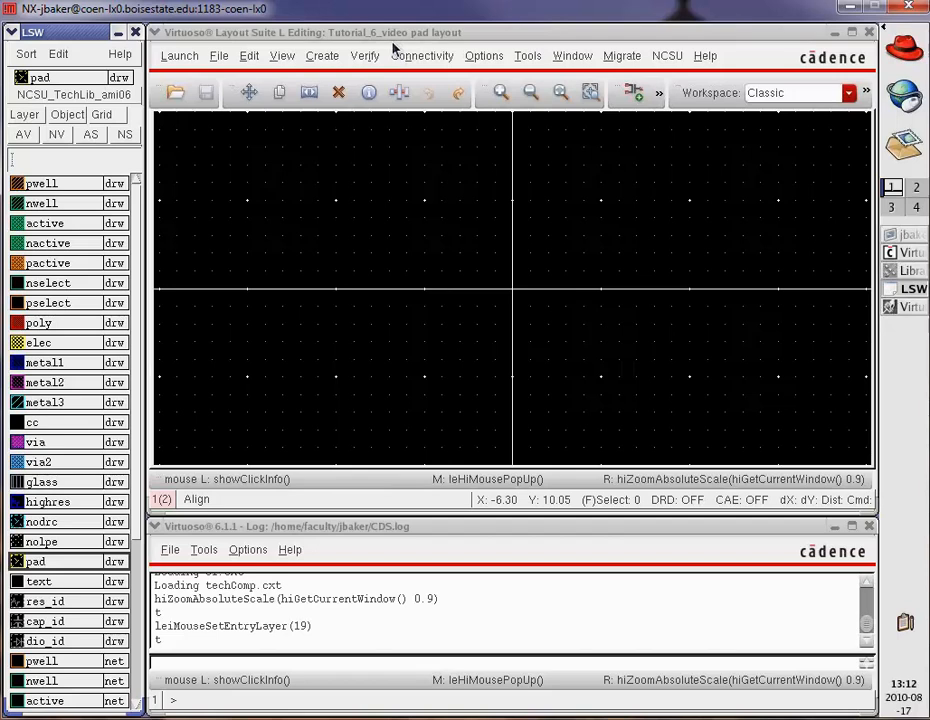
pyautogui.press('r')
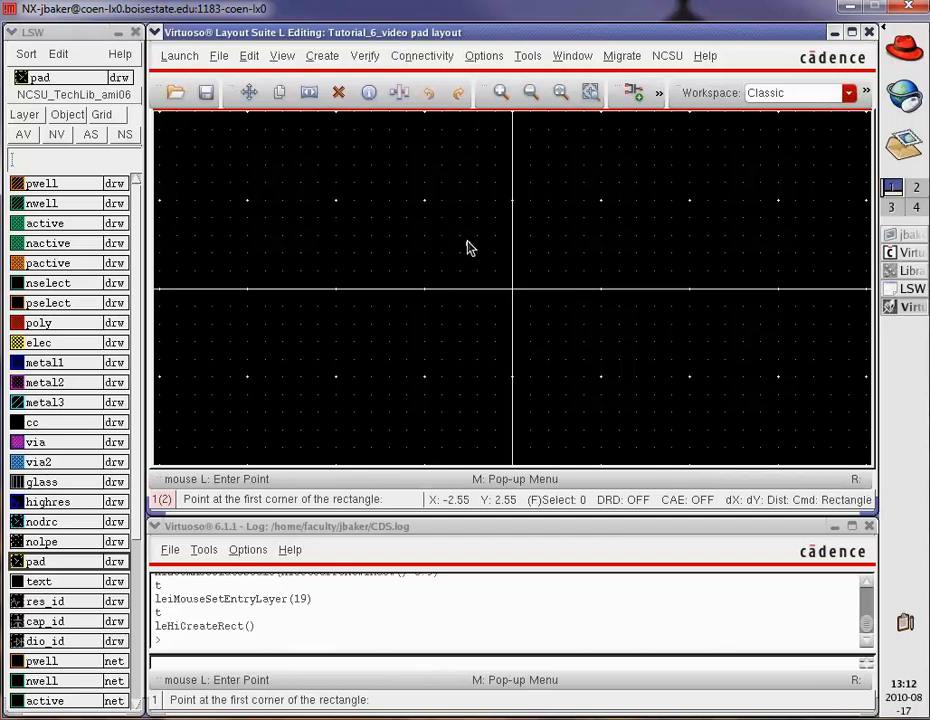
pyautogui.click(455, 231)
pyautogui.click(613, 383)
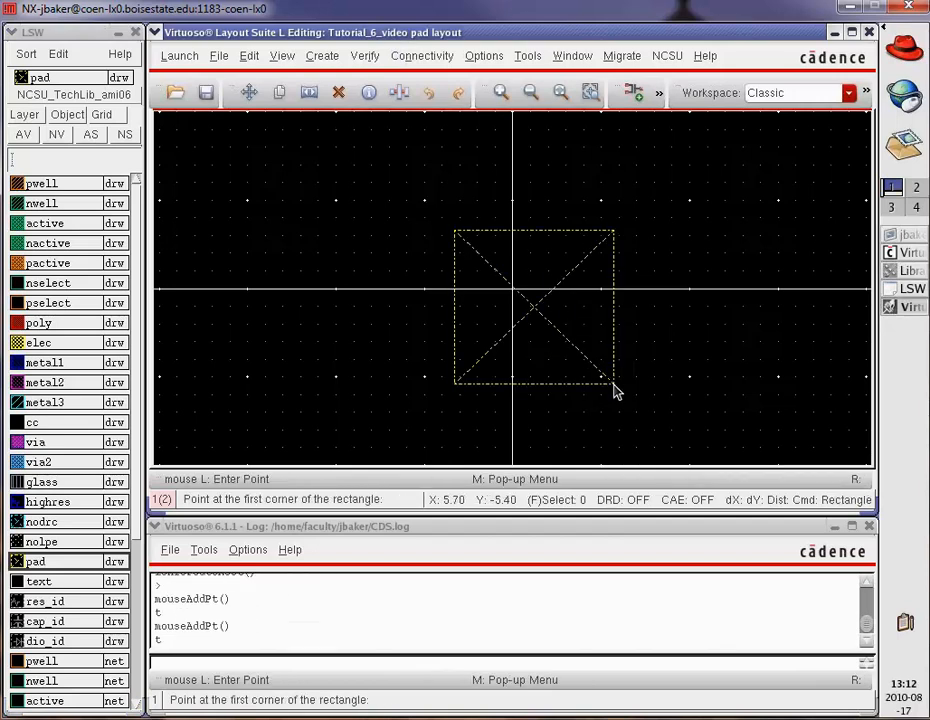
pyautogui.press('Escape')
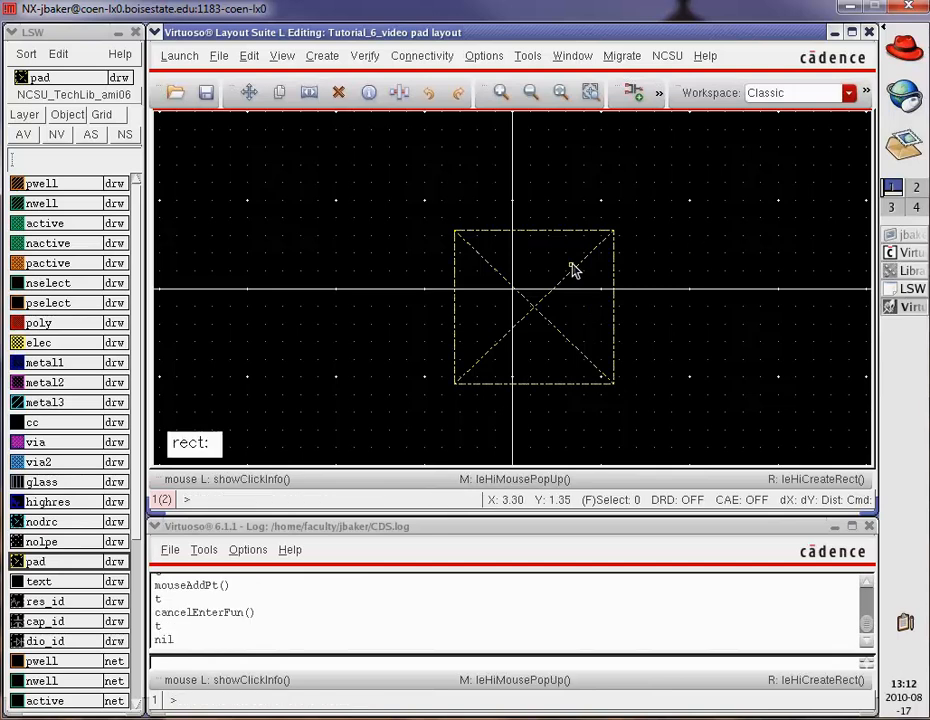
# Open the pad rectangle's properties and set its left edge to -60
pyautogui.click(572, 266)
pyautogui.press('q')
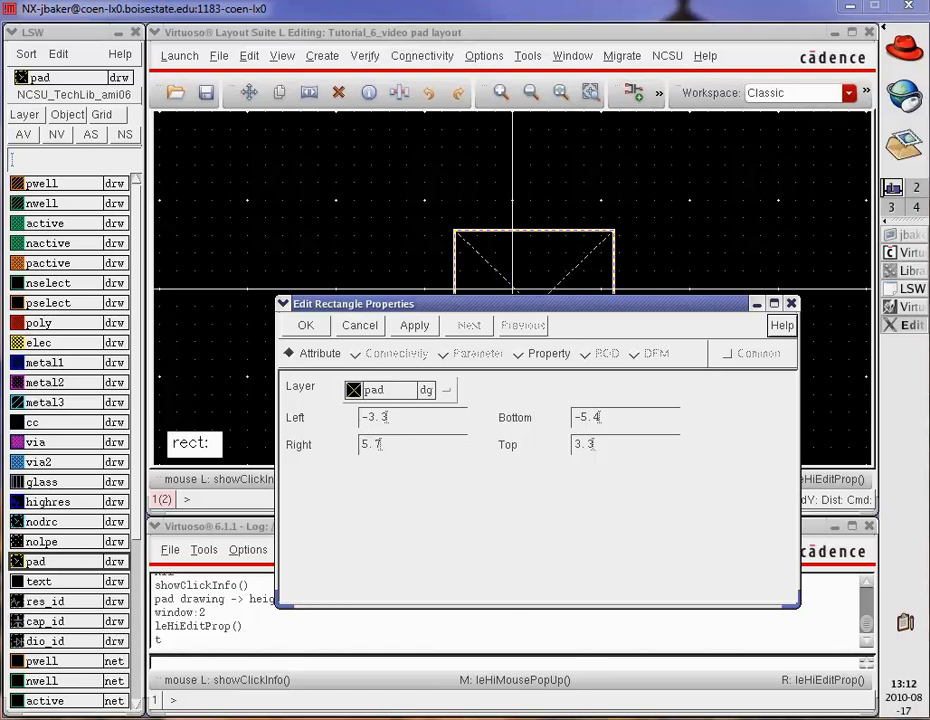
pyautogui.moveTo(401, 425); pyautogui.dragTo(362, 420)
pyautogui.write('-60')
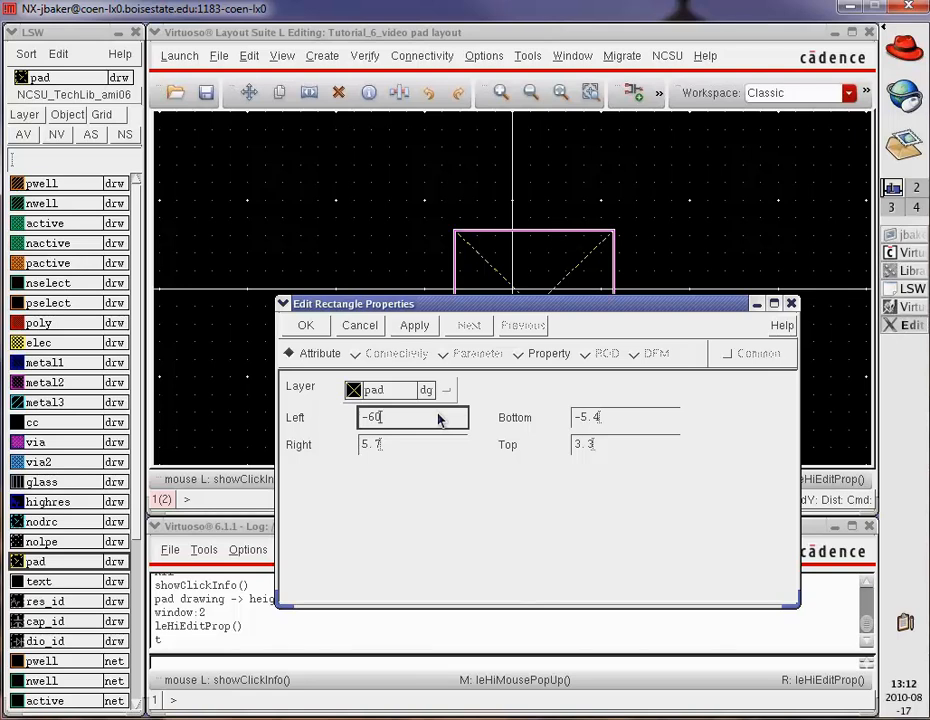
# Try to copy the rectangle's left edge value and re-enter it as -60
pyautogui.moveTo(394, 417); pyautogui.dragTo(381, 421)
pyautogui.hotkey('ctrl', 'c')
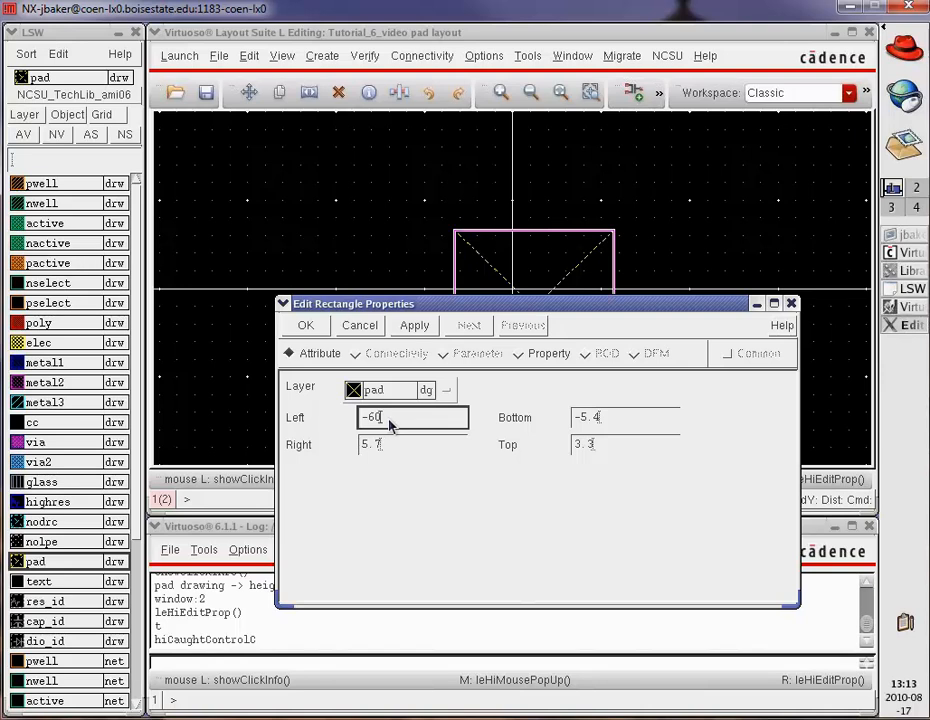
pyautogui.doubleClick(385, 426)
pyautogui.hotkey('ctrl', 'c')
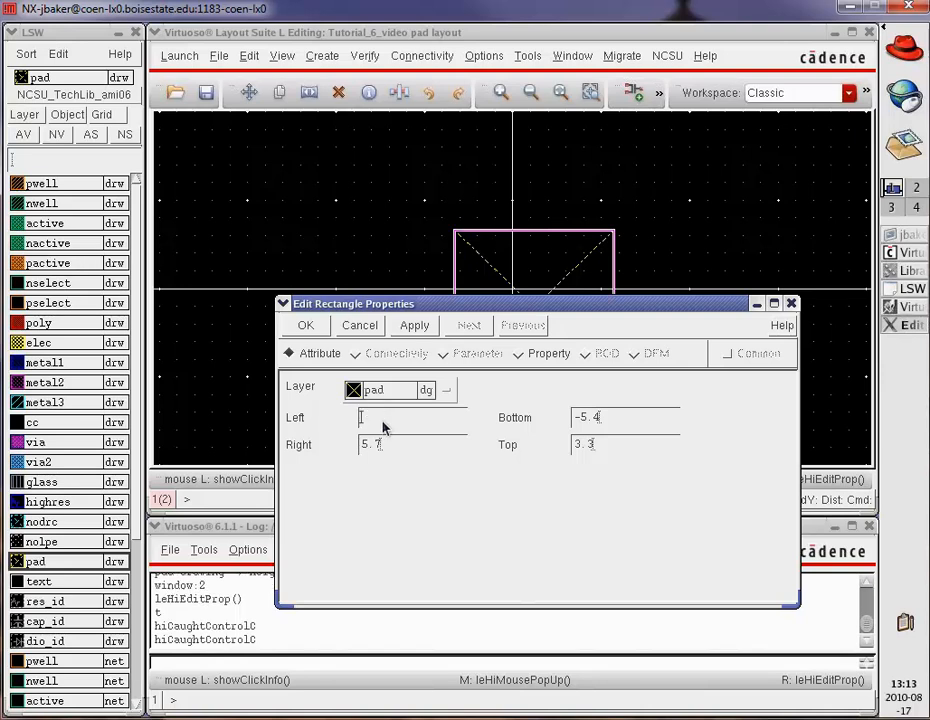
pyautogui.write('-60')
# Set the pad rectangle's right edge to 60, bottom to -60 and top to 60, and fit the layout in view
pyautogui.doubleClick(365, 444)
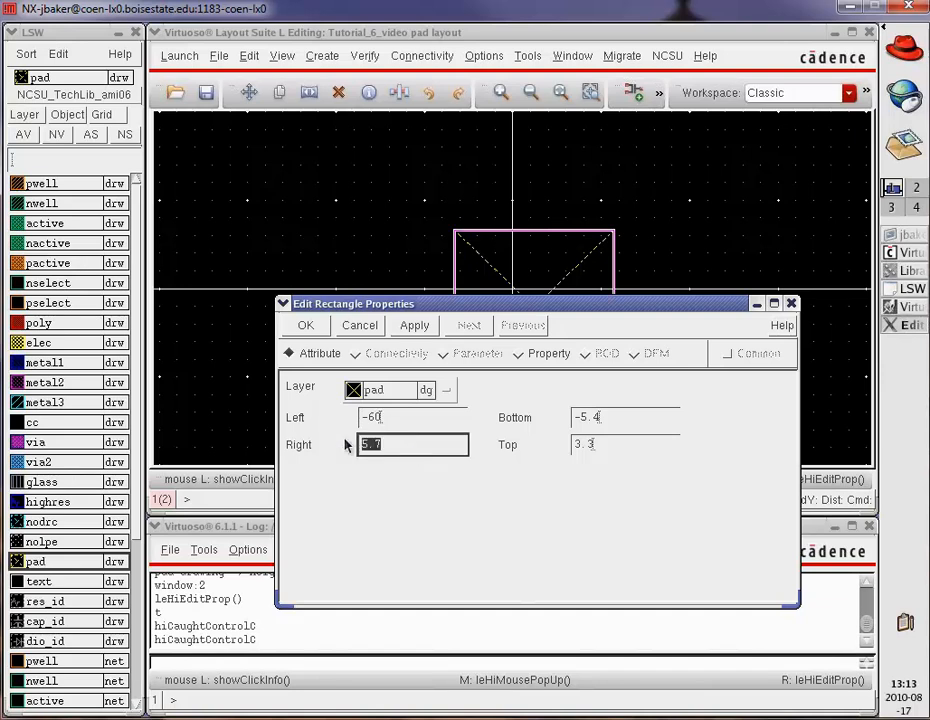
pyautogui.write('60')
pyautogui.doubleClick(585, 419)
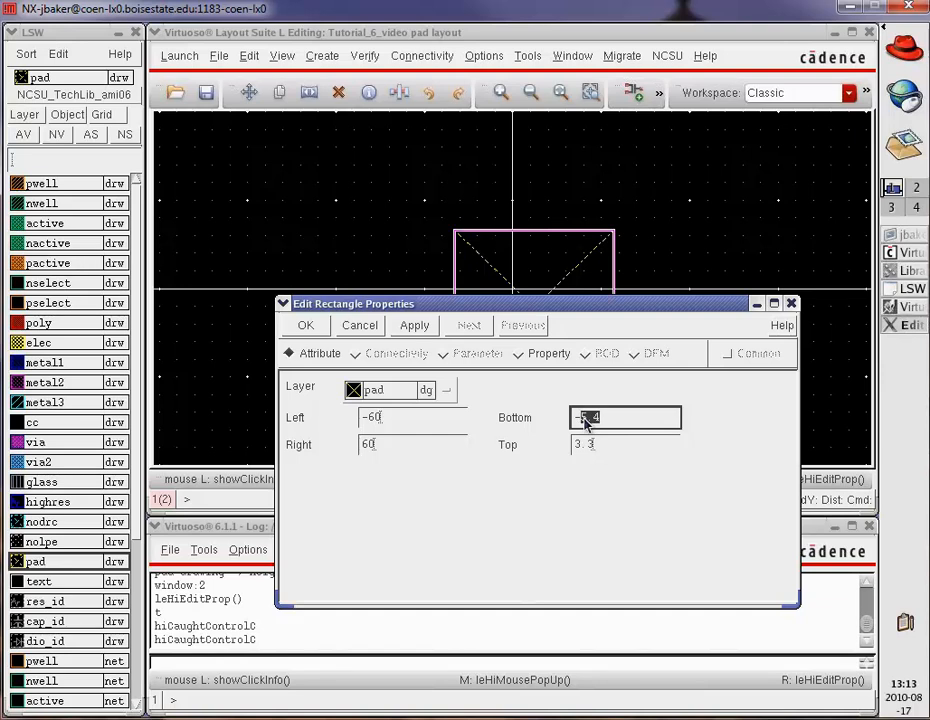
pyautogui.write('-60')
pyautogui.doubleClick(576, 446)
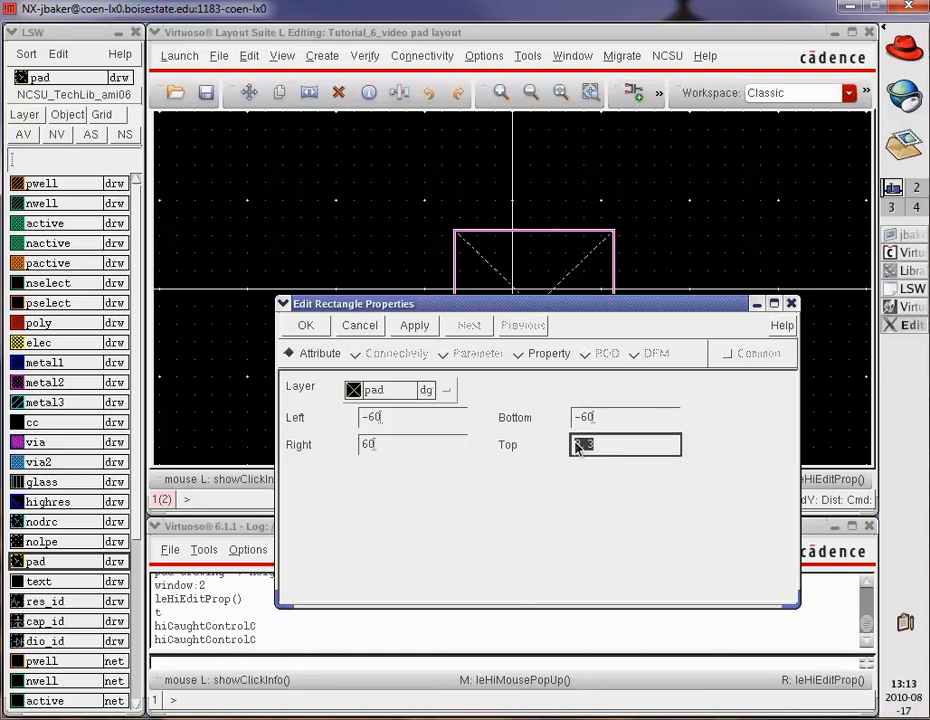
pyautogui.write('60')
pyautogui.click(312, 324)
pyautogui.press('r')
pyautogui.press('f')
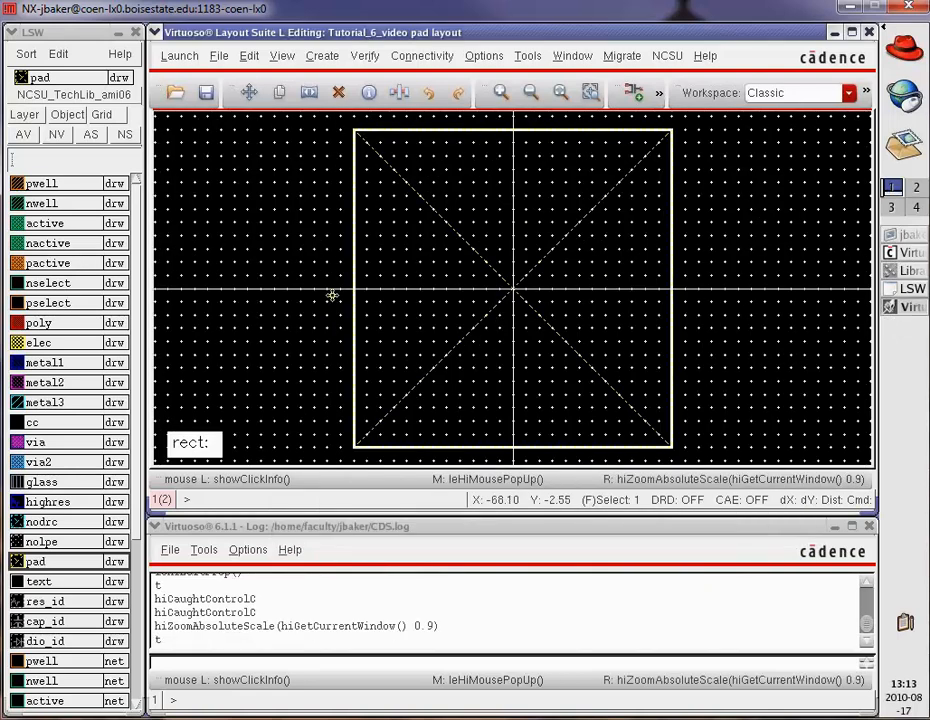
pyautogui.click(326, 322)
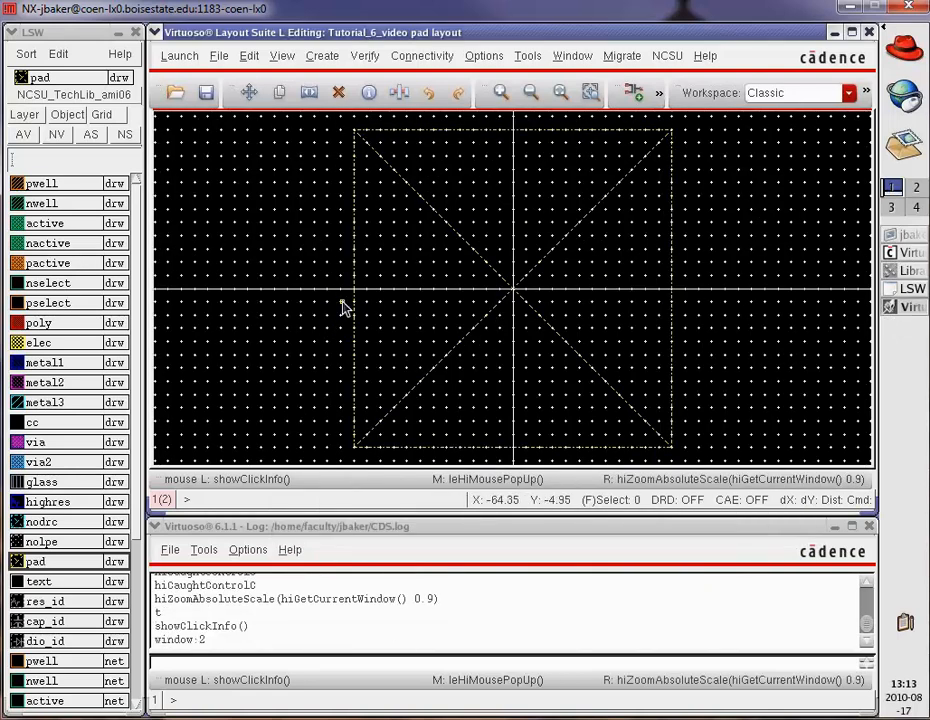
pyautogui.press('r')
pyautogui.press('Escape')
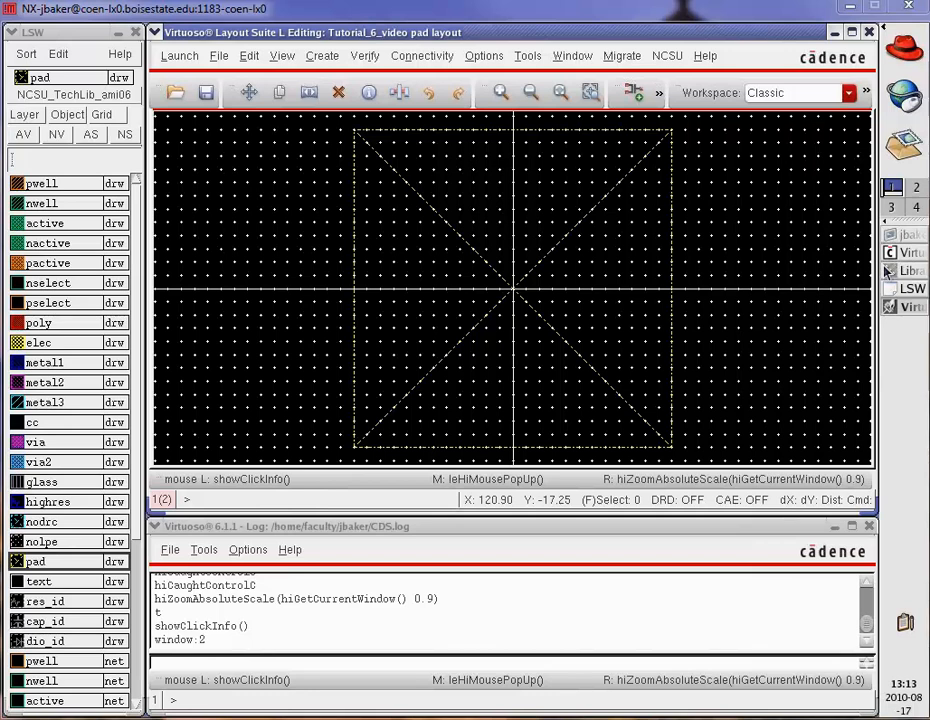
# Draw a rectangle about 57 by 63 on the metal3 drawing layer, inside the pad rectangle and enclosing the origin
pyautogui.click(60, 402)
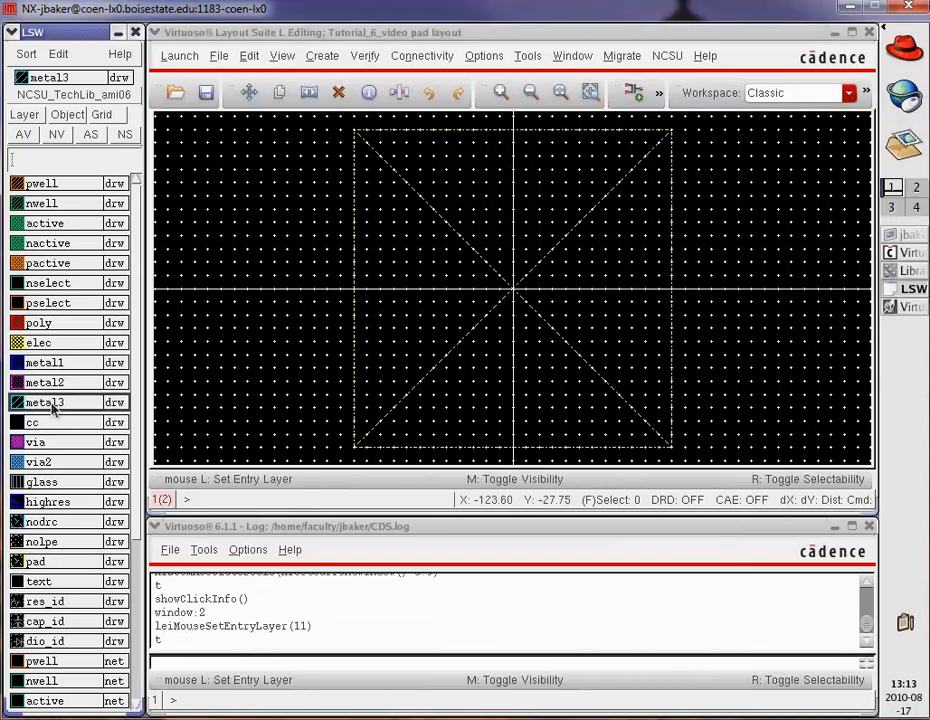
pyautogui.press('r')
pyautogui.click(405, 175)
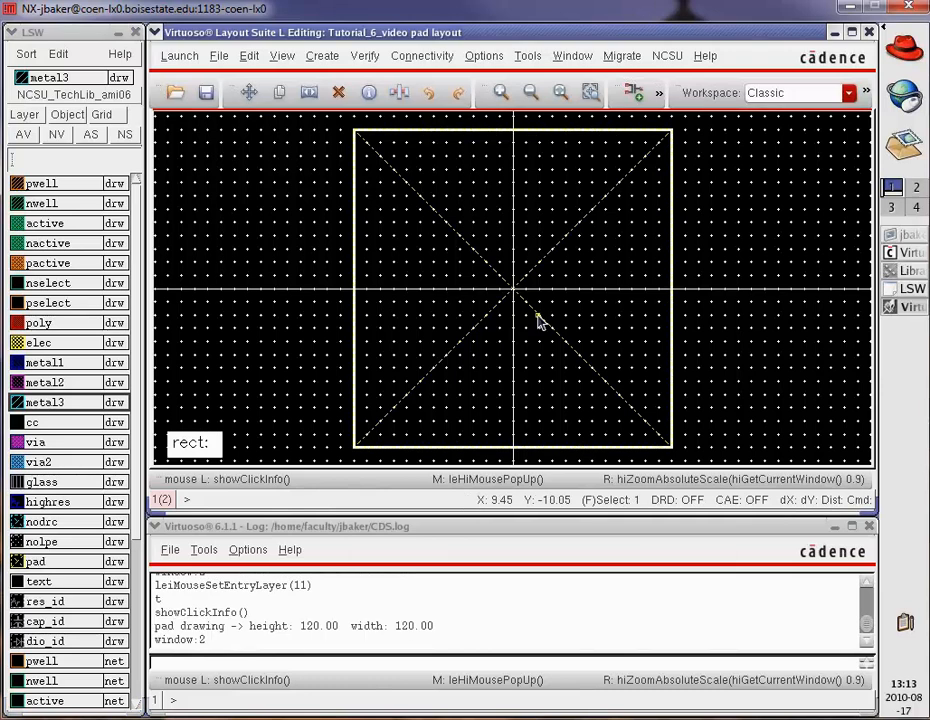
pyautogui.click(290, 193)
pyautogui.press('r')
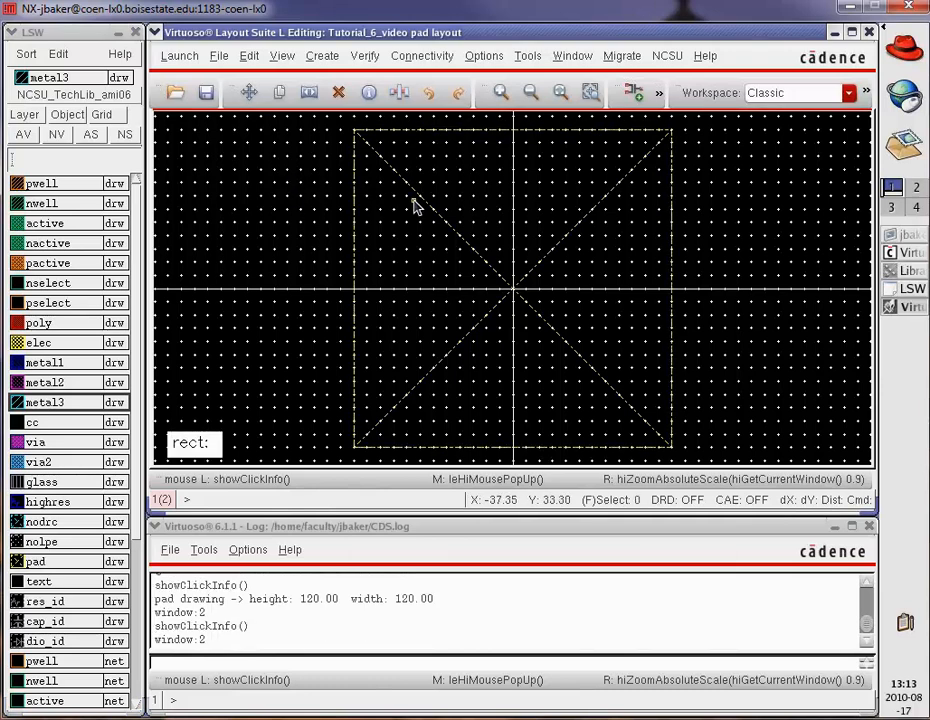
pyautogui.click(447, 196)
pyautogui.click(598, 361)
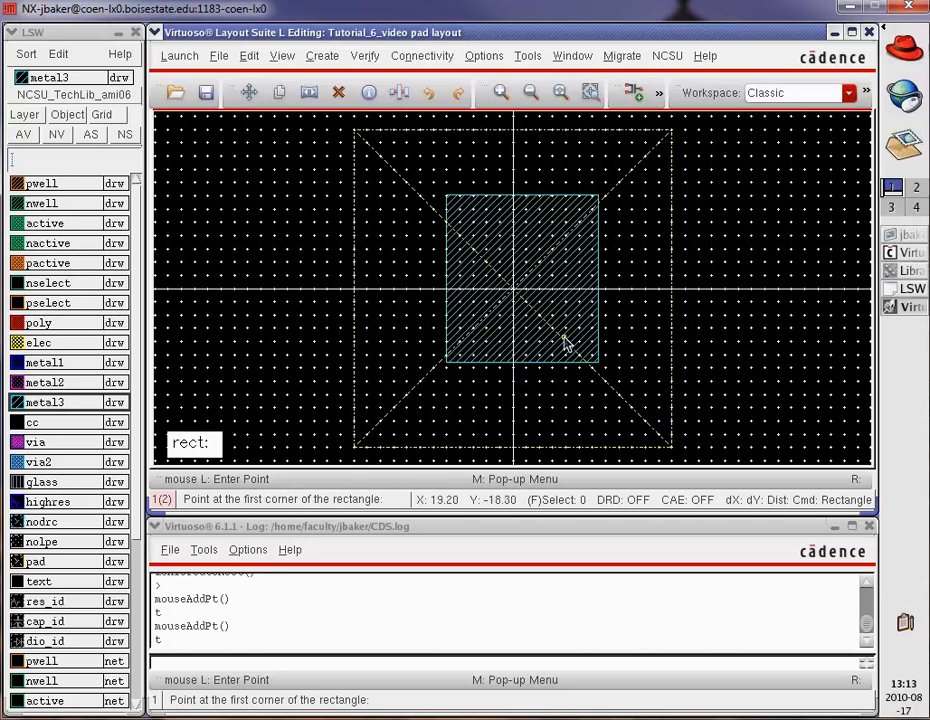
pyautogui.press('Escape')
# Open the metal3 rectangle's properties and set its left edge to -37.5 and right edge to 37.5
pyautogui.click(565, 341)
pyautogui.press('q')
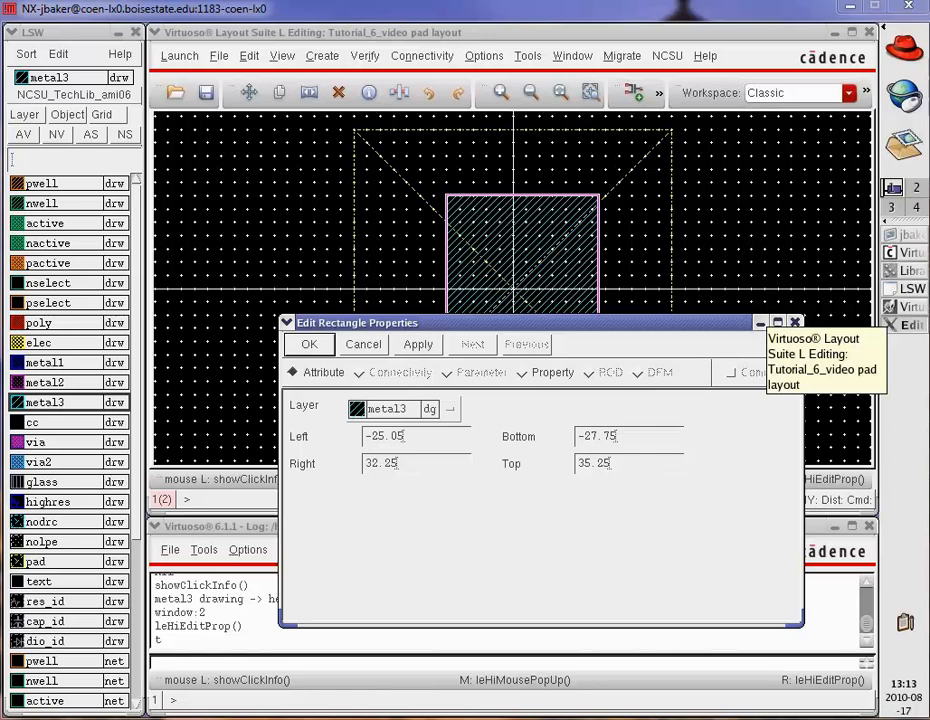
pyautogui.moveTo(409, 437); pyautogui.dragTo(375, 444)
pyautogui.write('37.5')
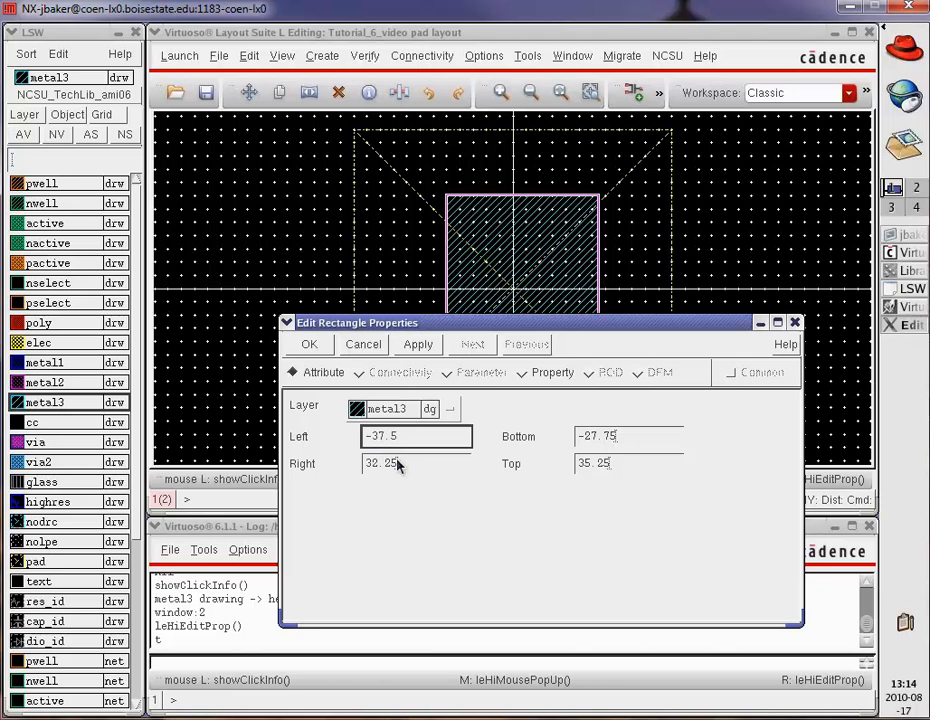
pyautogui.moveTo(399, 466); pyautogui.dragTo(374, 472)
pyautogui.write('7.5')
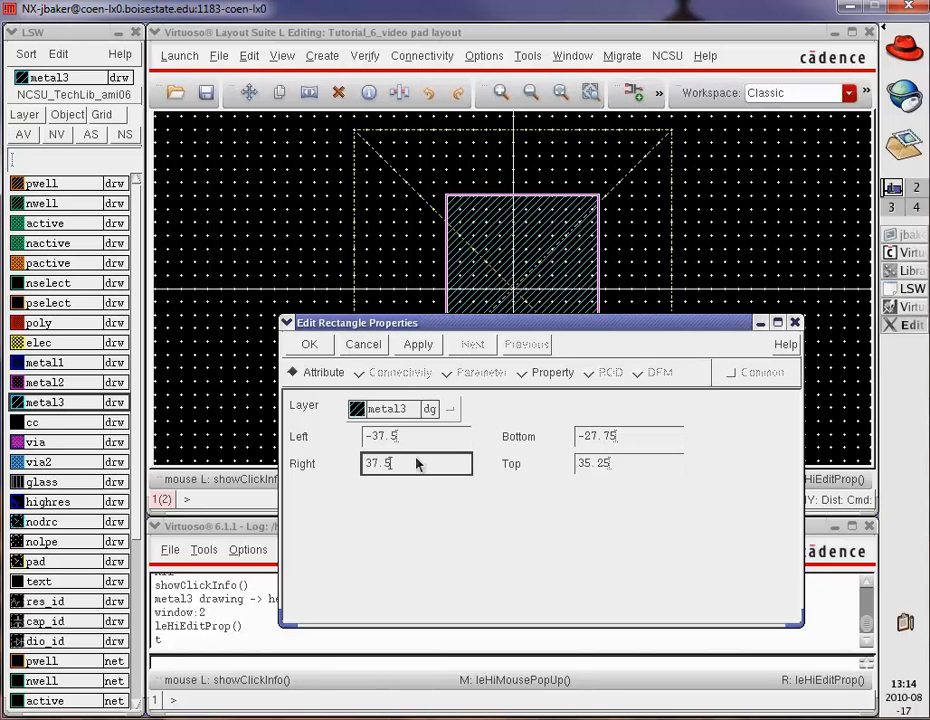
# Set the metal3 rectangle's bottom edge to -37.5 and top edge to 37.5, and accept the properties
pyautogui.click(632, 440)
pyautogui.moveTo(629, 440); pyautogui.dragTo(588, 446)
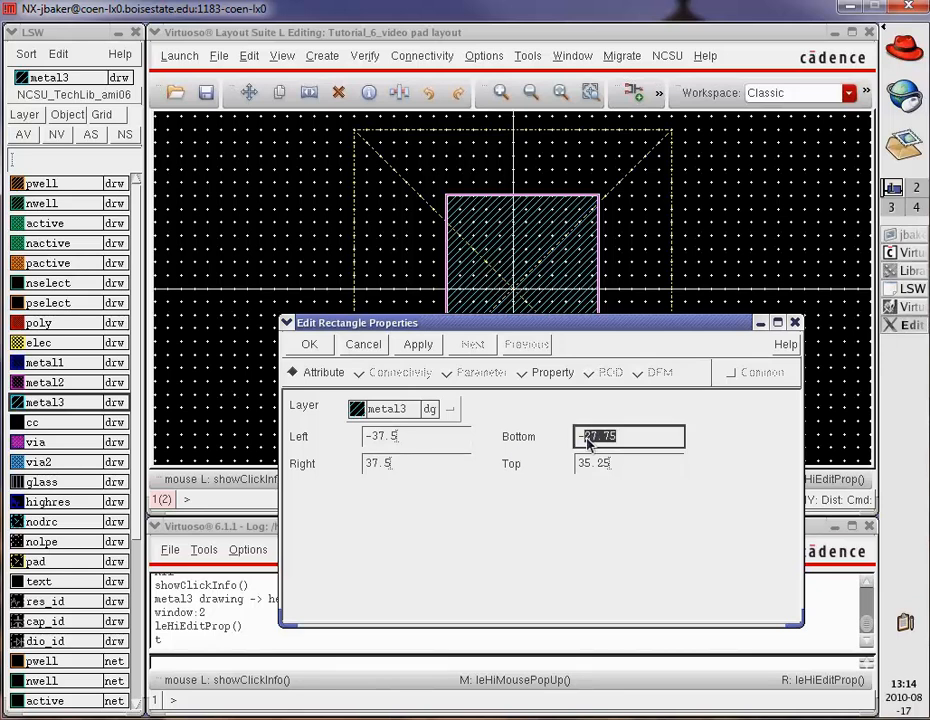
pyautogui.write('37.5')
pyautogui.moveTo(611, 463); pyautogui.dragTo(583, 467)
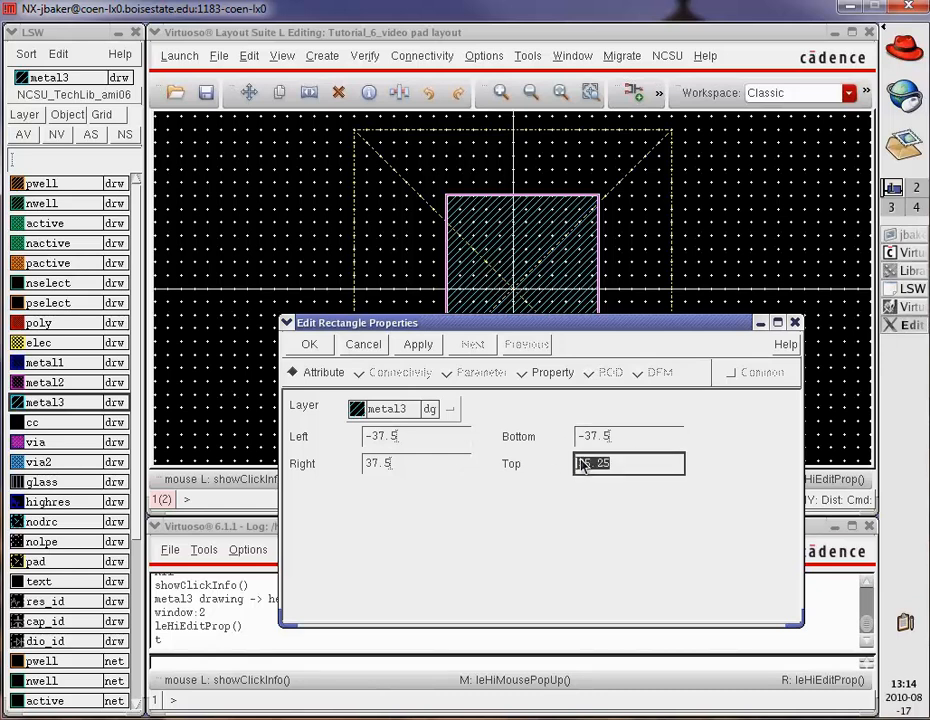
pyautogui.write('37.5')
pyautogui.click(308, 346)
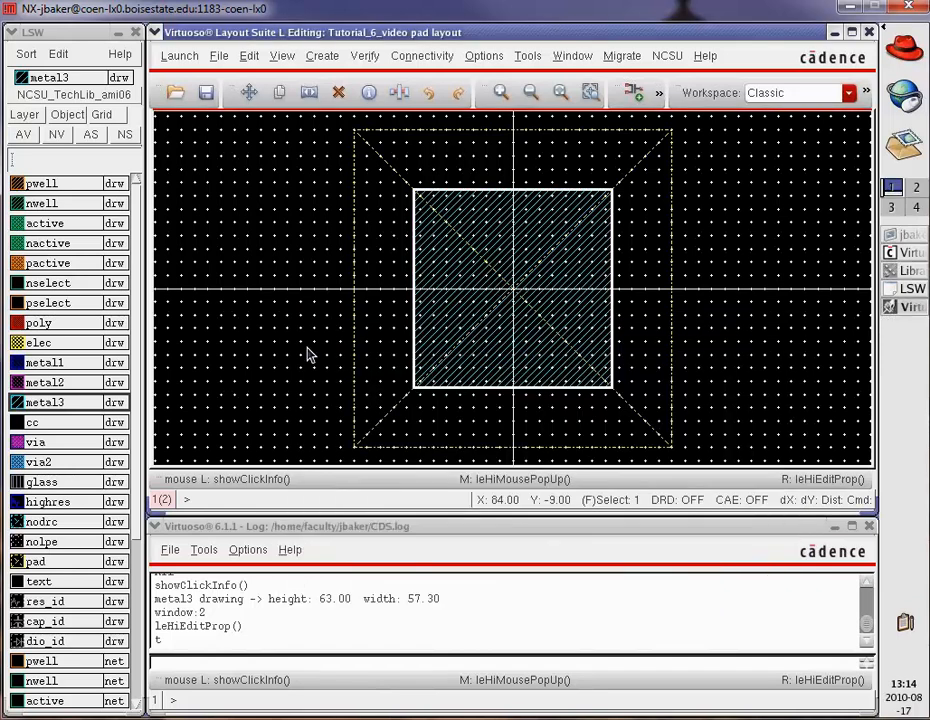
pyautogui.click(283, 387)
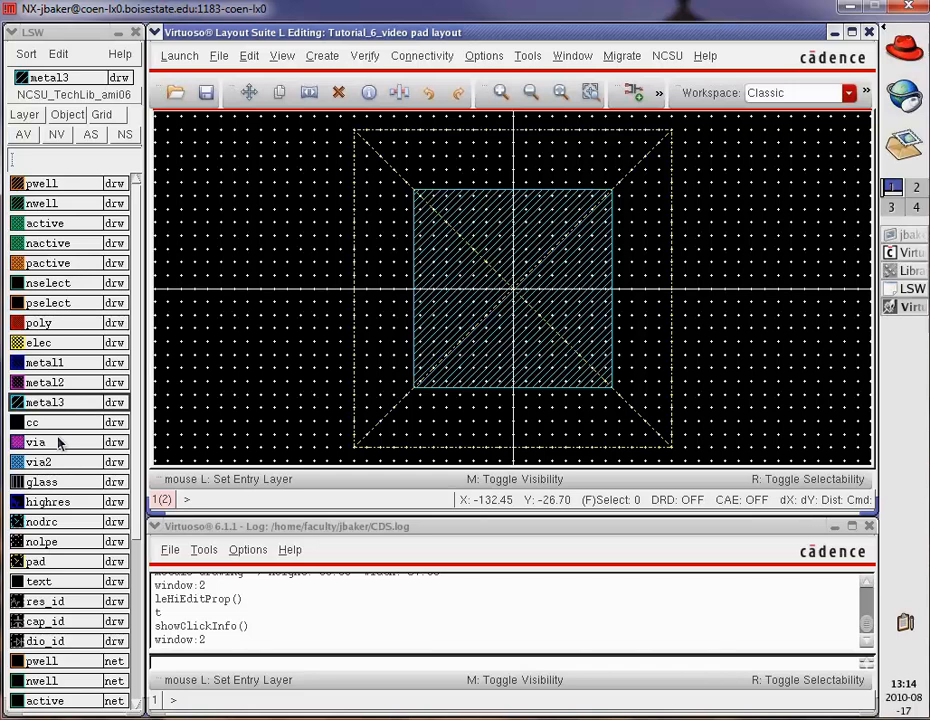
# Draw a rectangle about 55 by 49 on the glass drawing layer, inside the metal3 square
pyautogui.click(58, 481)
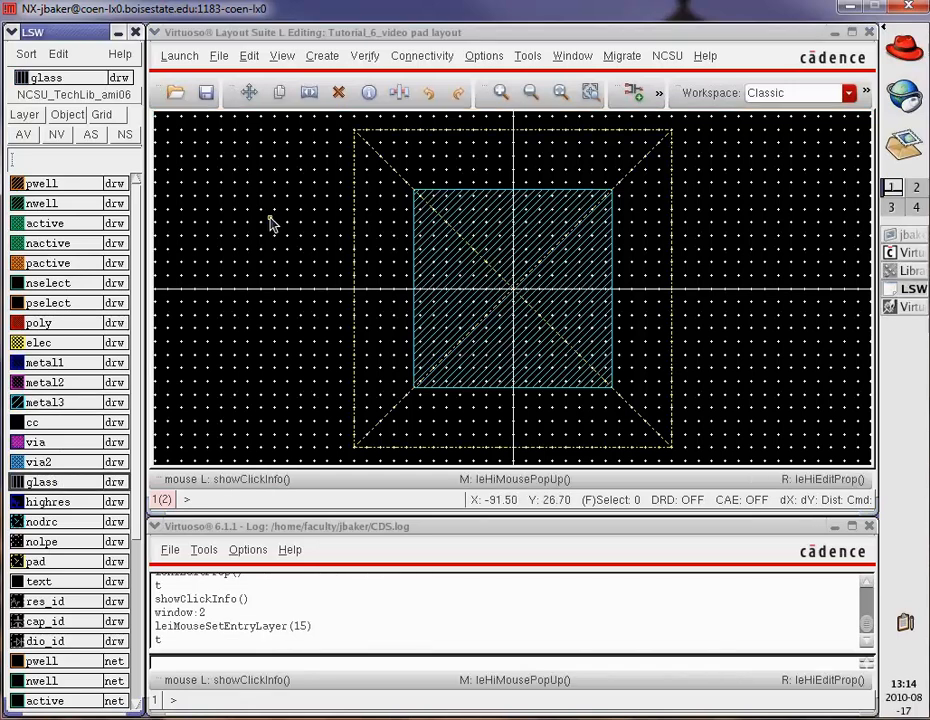
pyautogui.press('r')
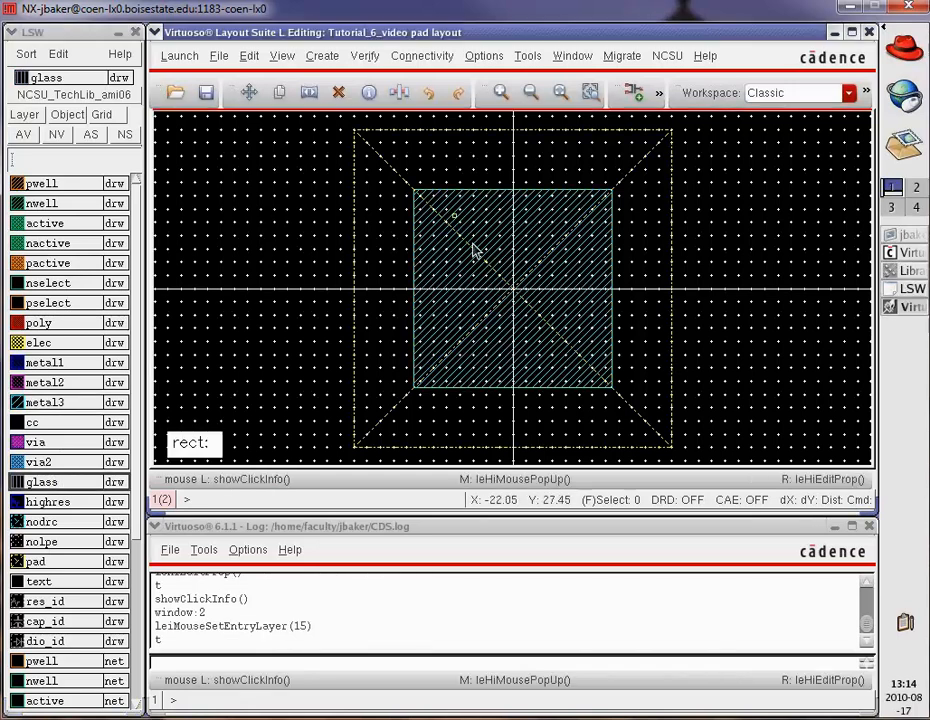
pyautogui.click(502, 291)
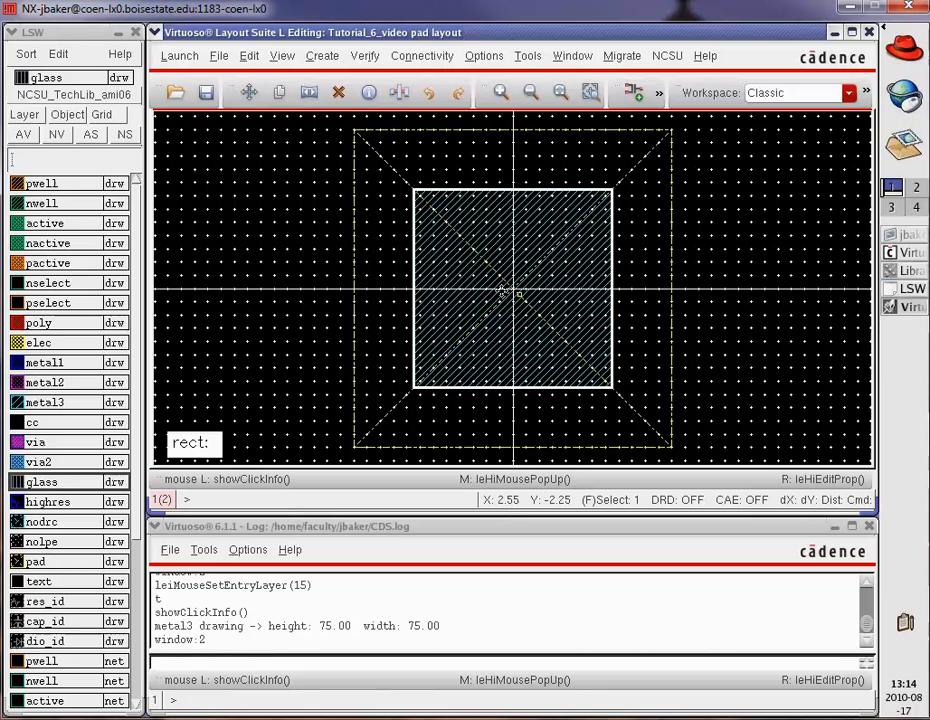
pyautogui.click(255, 212)
pyautogui.press('r')
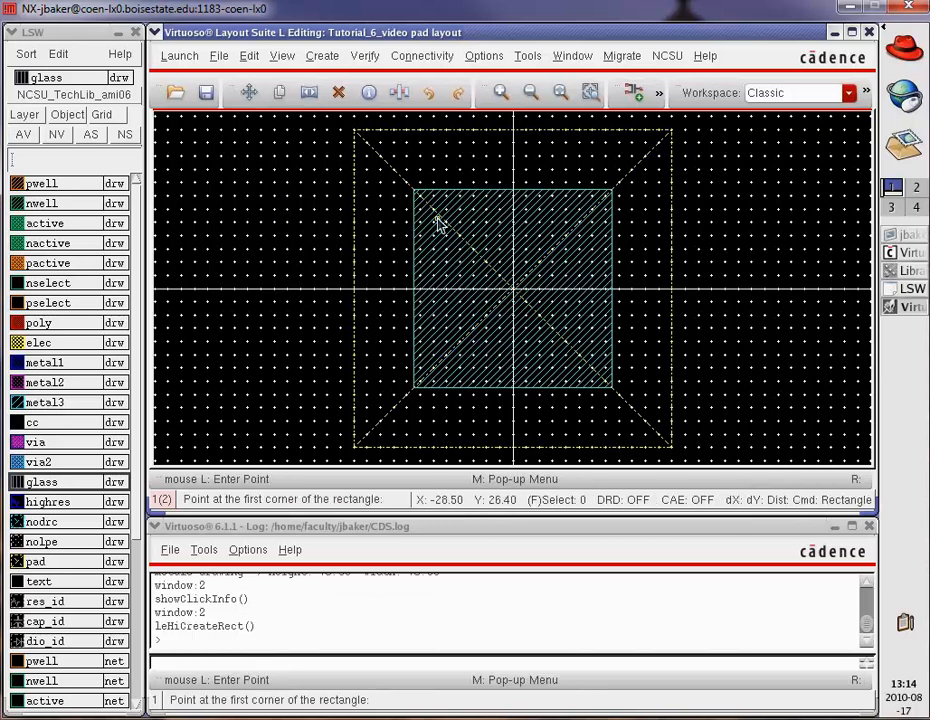
pyautogui.click(437, 218)
pyautogui.click(577, 349)
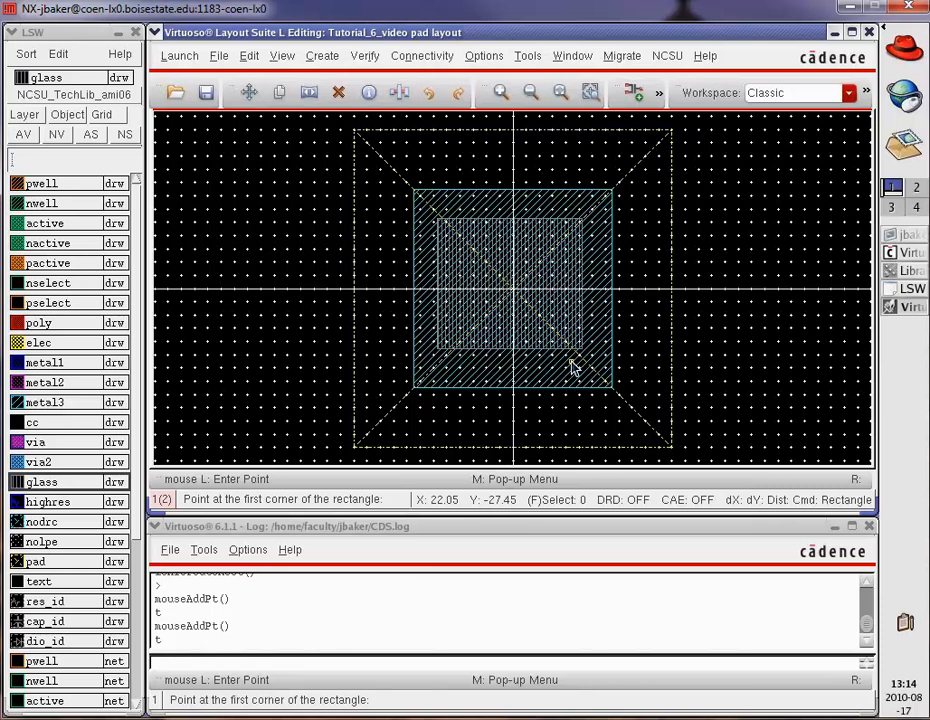
pyautogui.click(535, 262)
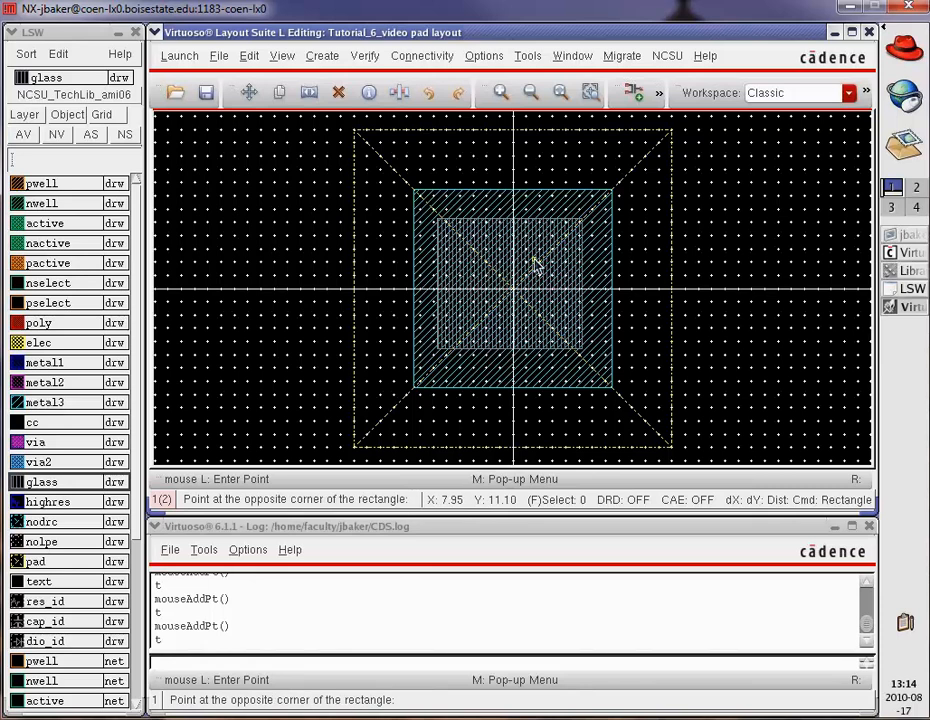
pyautogui.press('Escape')
# Open the glass rectangle's properties and set its left edge to -31.5 and right edge to 31.5
pyautogui.click(535, 262)
pyautogui.press('q')
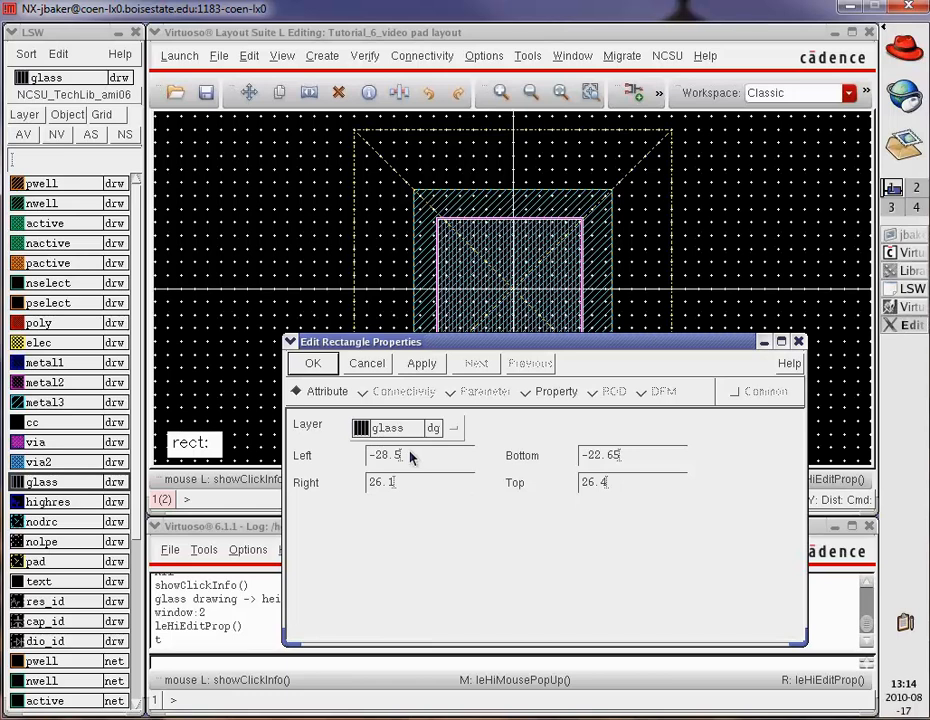
pyautogui.moveTo(410, 454); pyautogui.dragTo(378, 460)
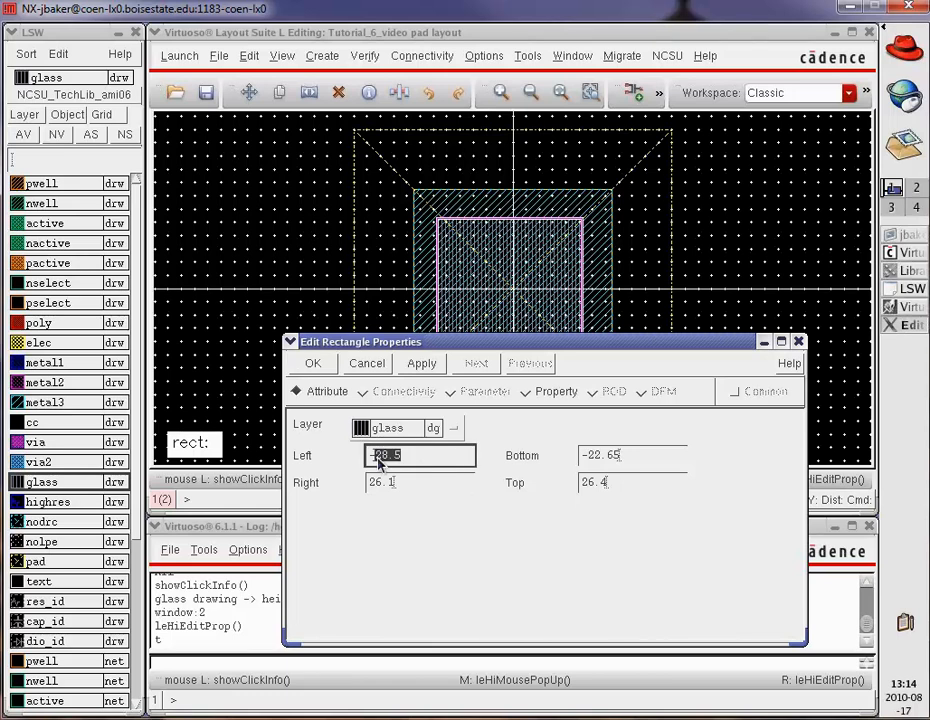
pyautogui.write('-31')
pyautogui.moveTo(394, 483); pyautogui.dragTo(372, 488)
pyautogui.write('31.5')
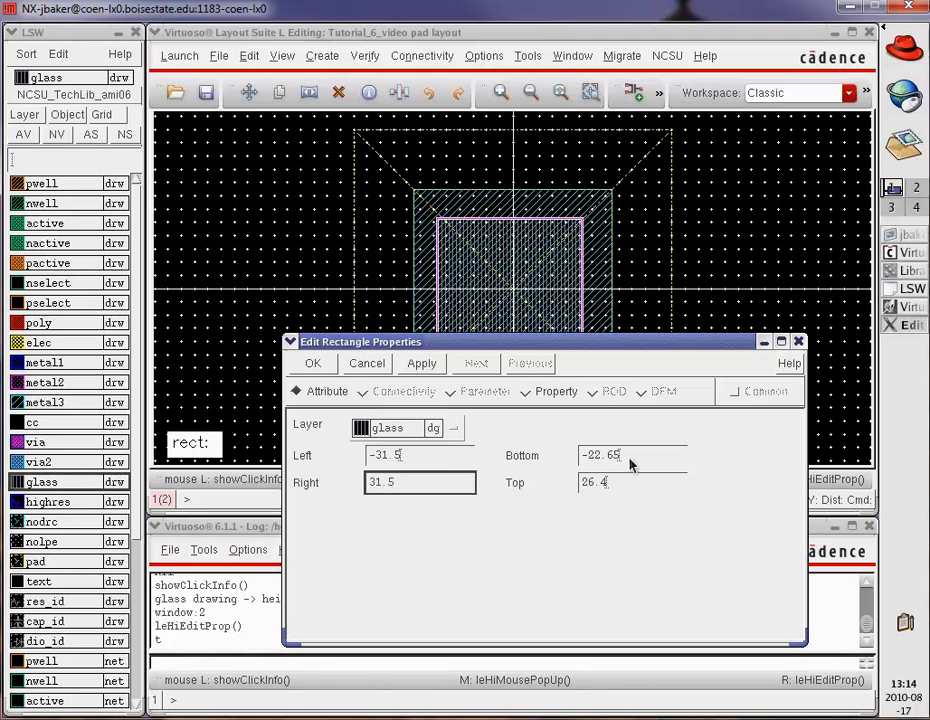
# Set the glass rectangle's bottom edge to -31.5 and top edge to 31.5, and accept the properties
pyautogui.moveTo(622, 456); pyautogui.dragTo(585, 460)
pyautogui.write('-31')
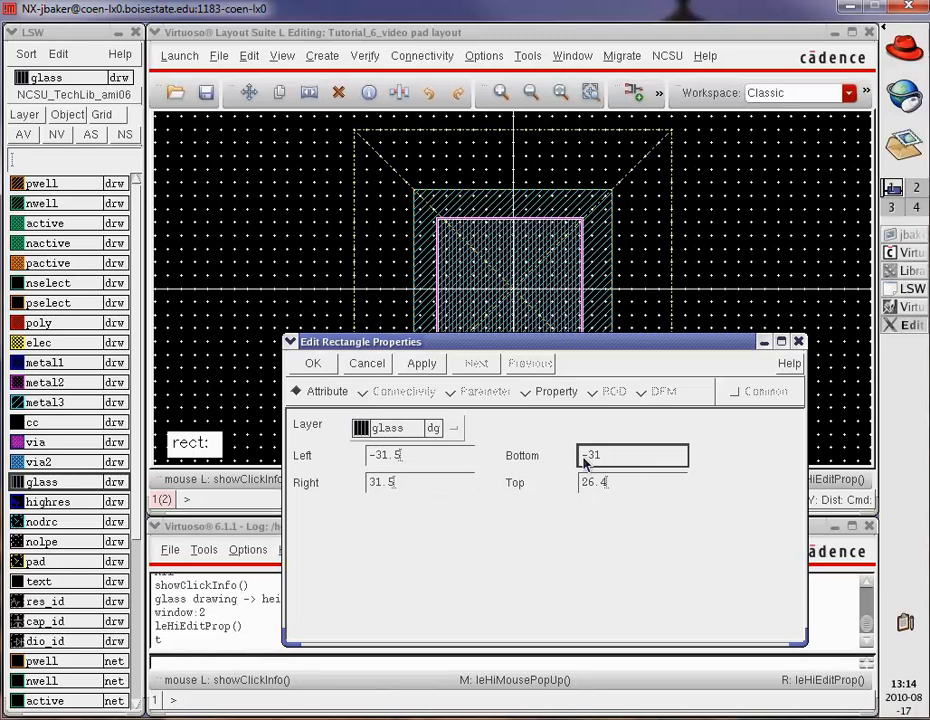
pyautogui.moveTo(619, 486); pyautogui.dragTo(583, 487)
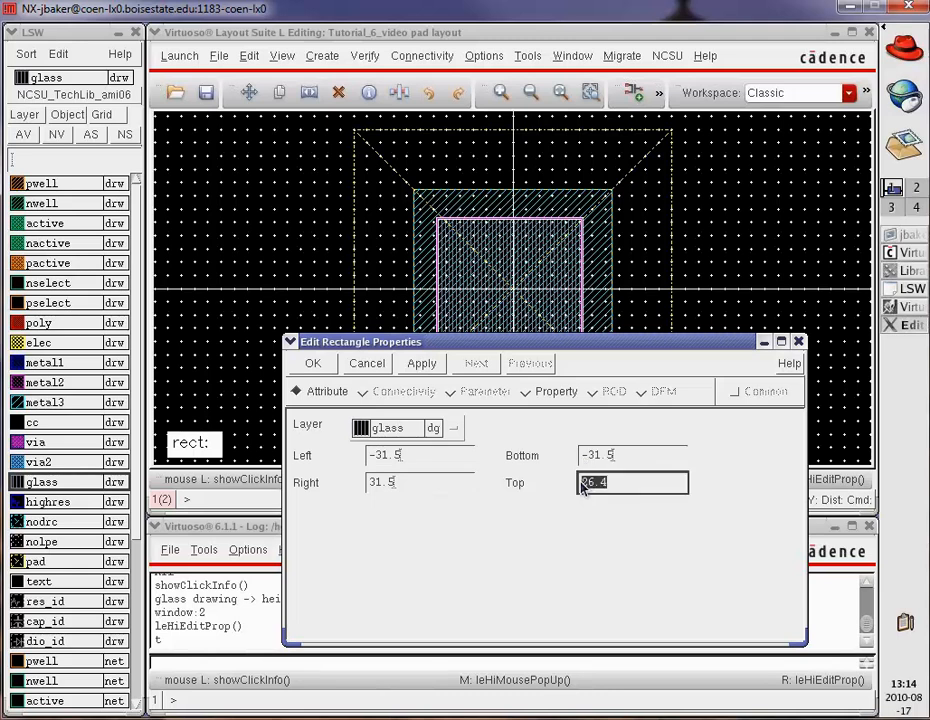
pyautogui.write('31.5')
pyautogui.click(310, 364)
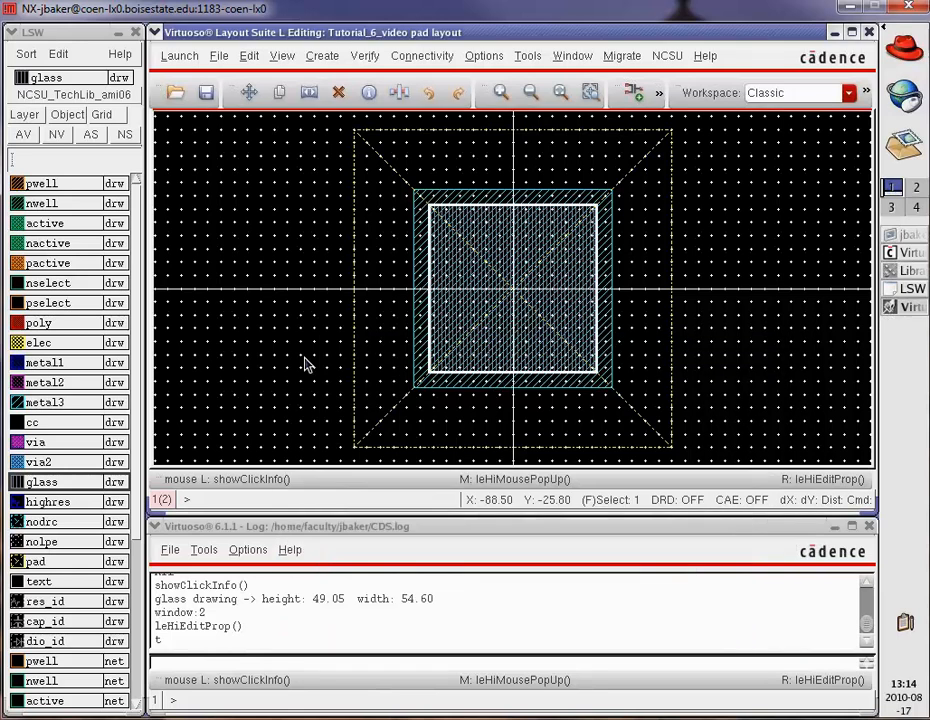
pyautogui.click(224, 404)
# Run a design rule check on the pad layout with the existing options, and save the layout
pyautogui.press('s')
pyautogui.click(365, 60)
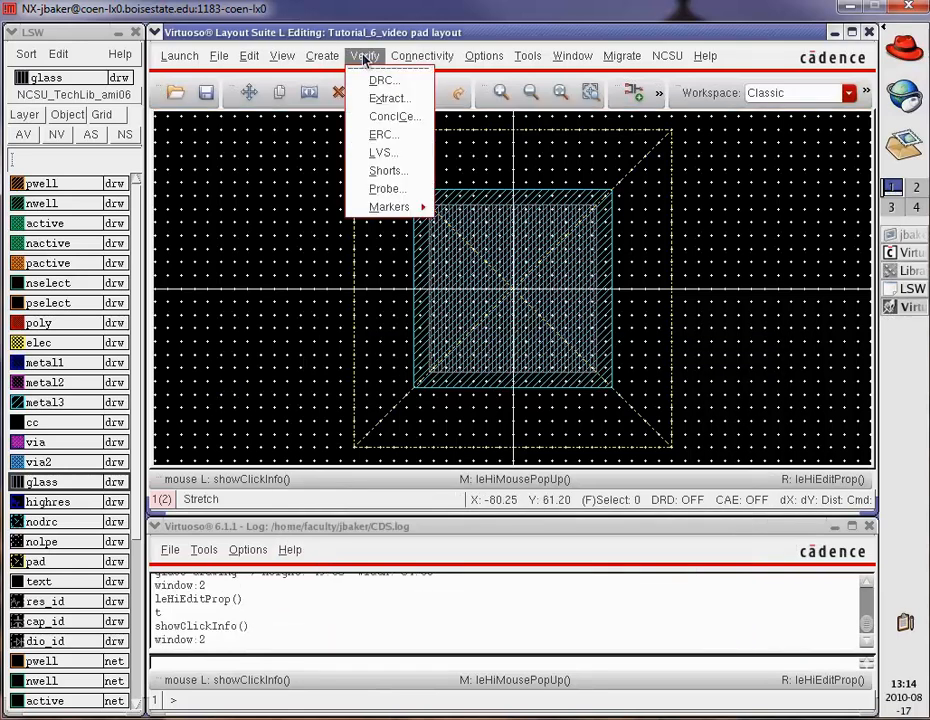
pyautogui.click(376, 79)
pyautogui.click(598, 526)
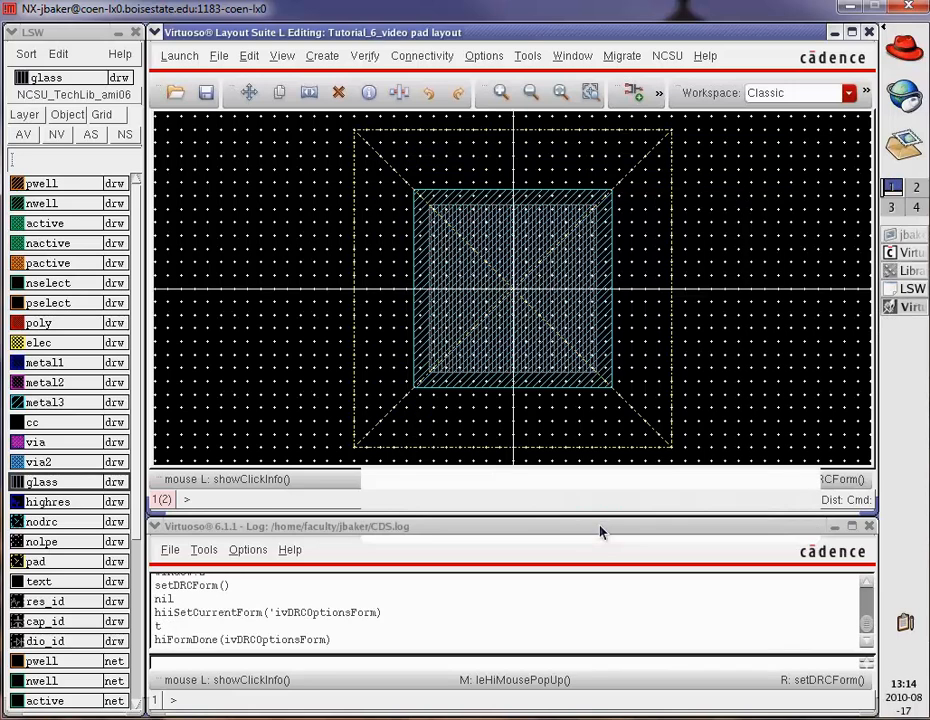
pyautogui.press('c')
pyautogui.click(206, 92)
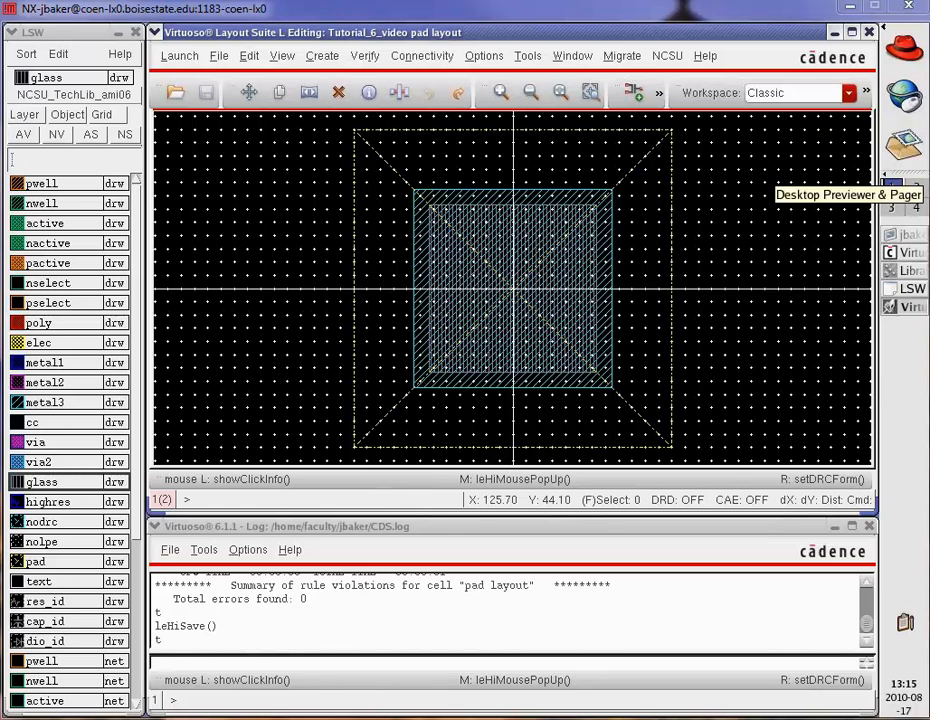
# Set up a rectangular inputOutput shape pin named pad on the metal3 drawing layer, with its pin name displayed
pyautogui.click(660, 95)
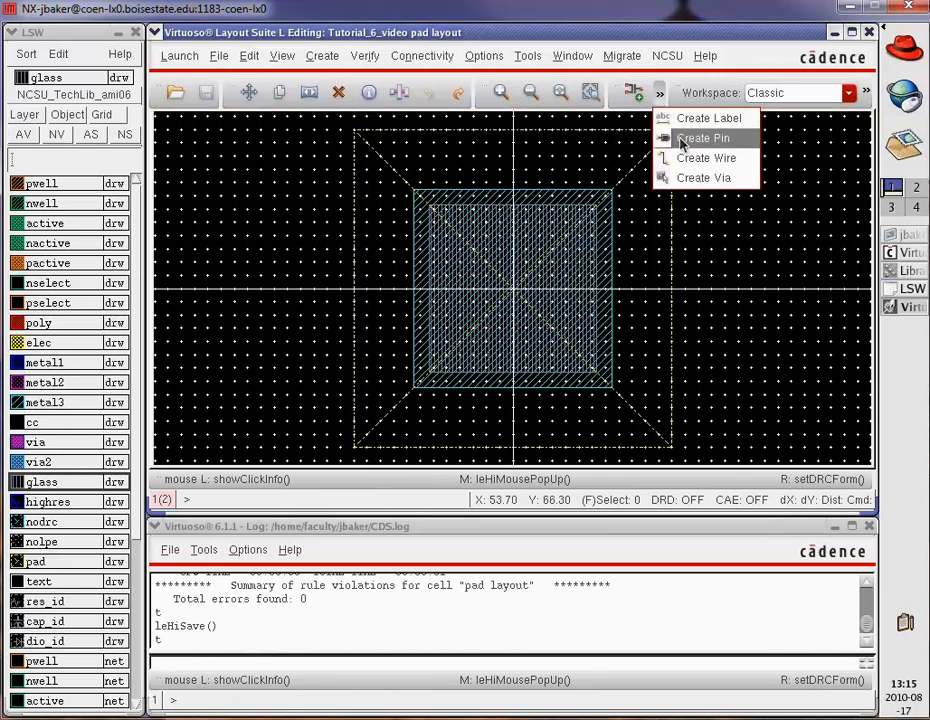
pyautogui.click(681, 139)
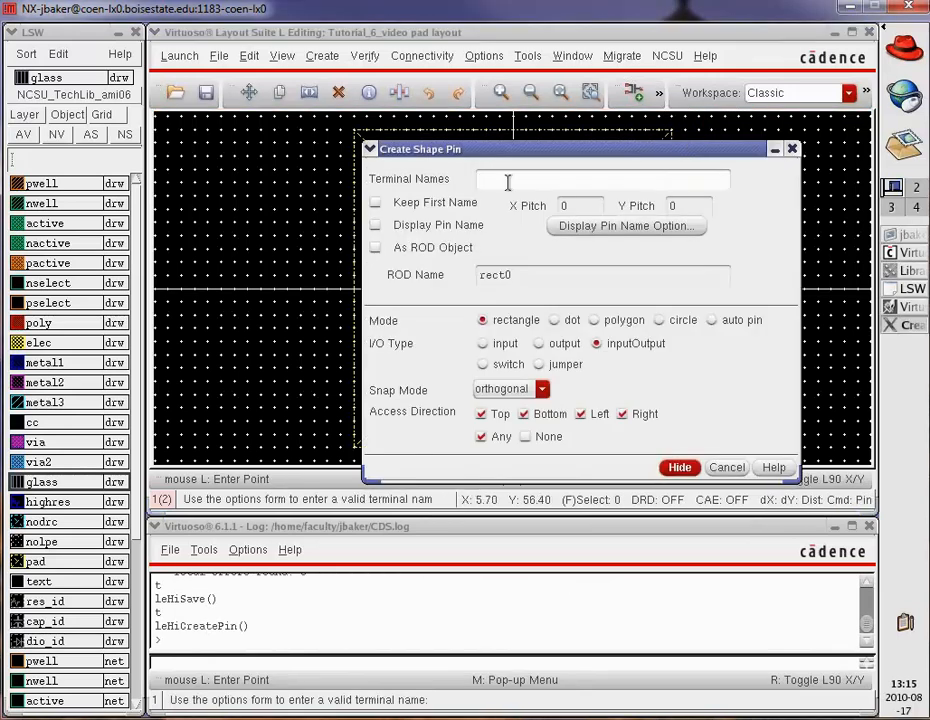
pyautogui.write('pad')
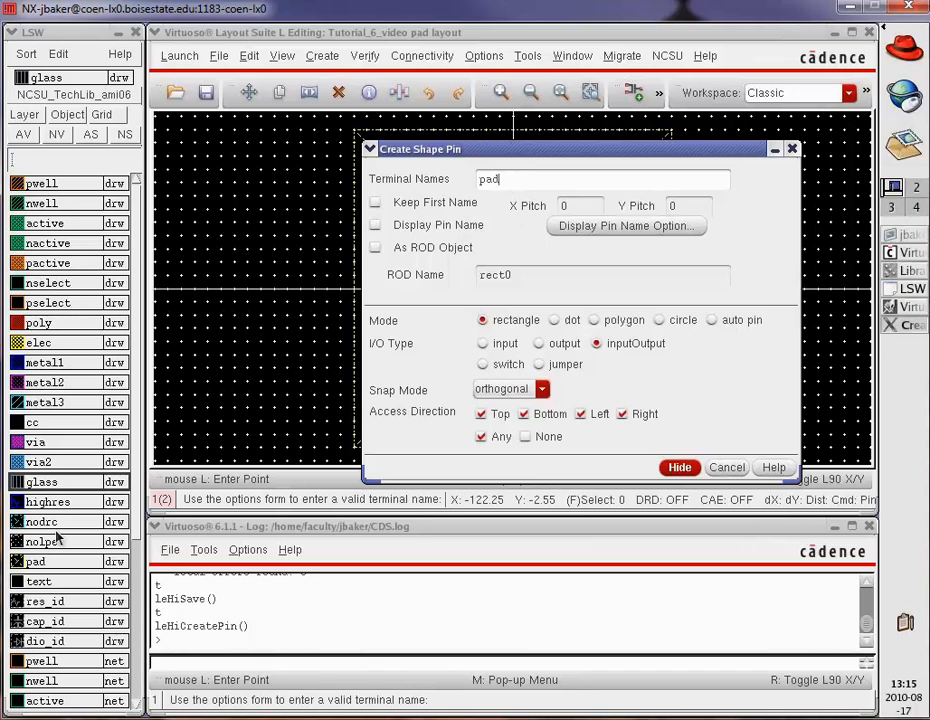
pyautogui.click(42, 401)
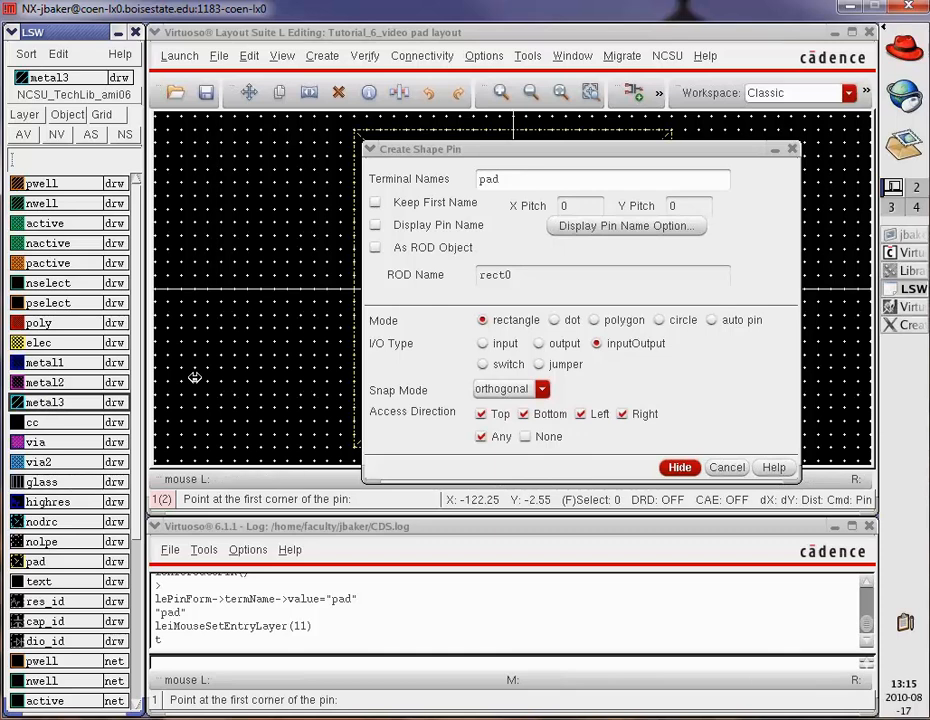
pyautogui.click(377, 225)
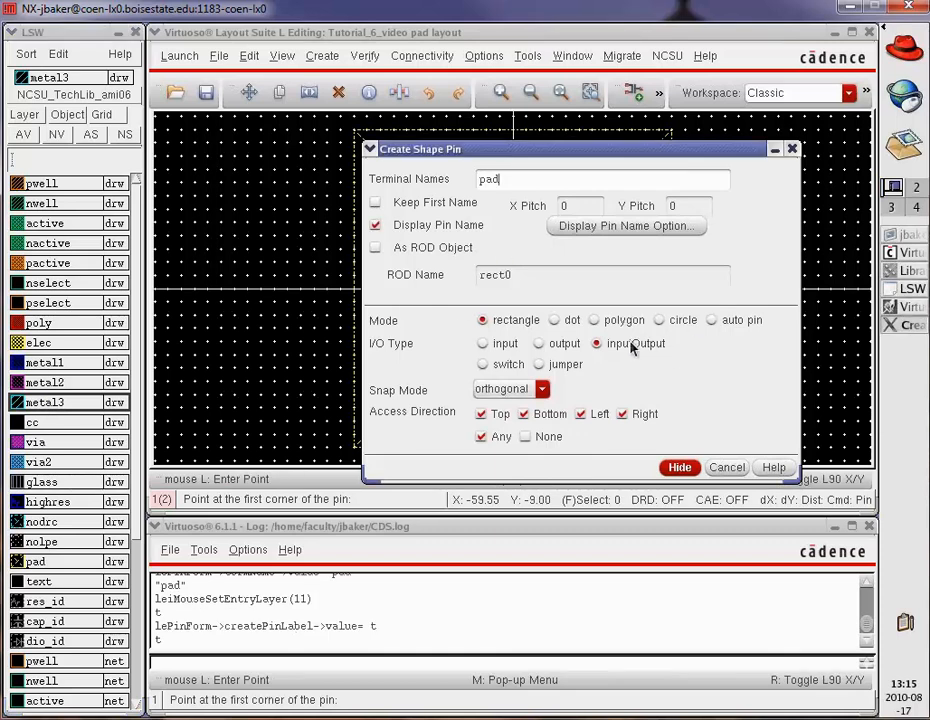
pyautogui.click(681, 468)
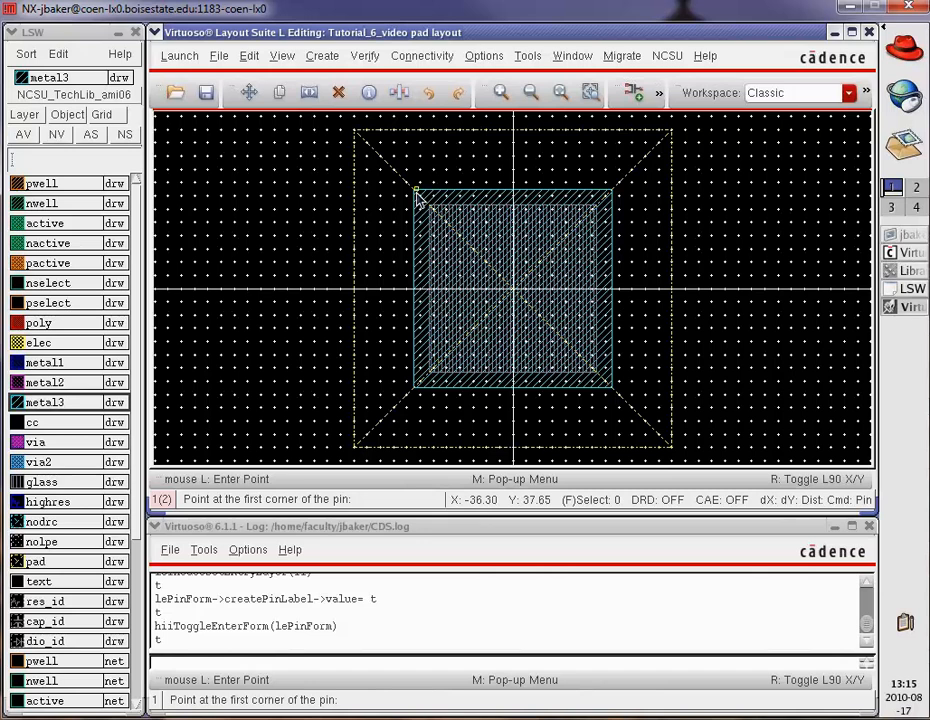
# Draw the pin rectangle exactly over the metal3 square, from its lower-left corner to its upper-right corner at (37.5, 37.5)
pyautogui.press('z')
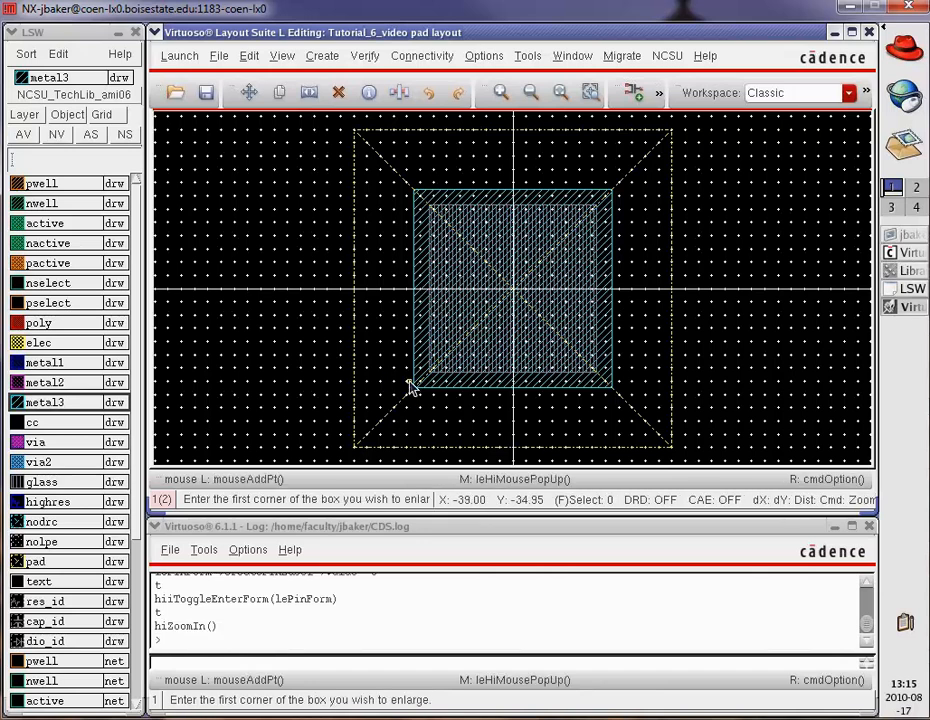
pyautogui.click(413, 385)
pyautogui.click(440, 403)
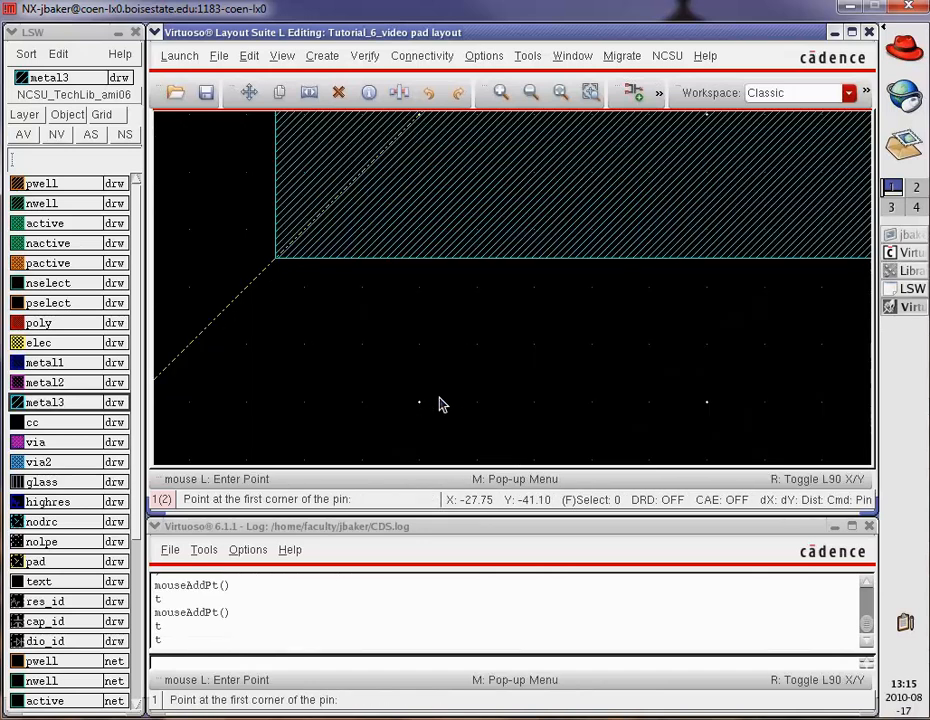
pyautogui.click(275, 259)
pyautogui.press('f')
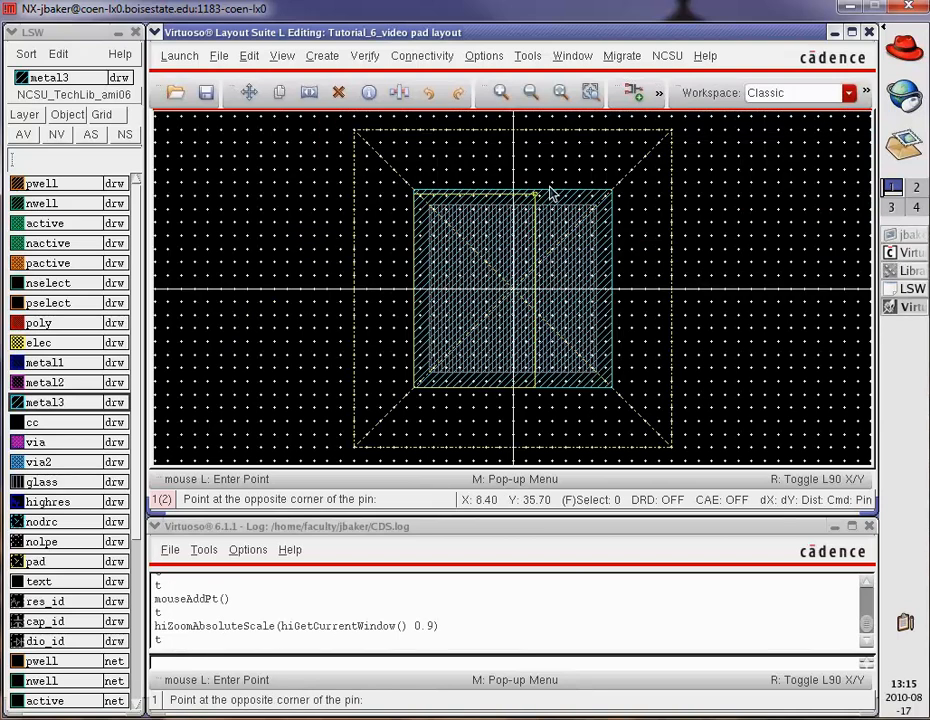
pyautogui.press('z')
pyautogui.click(606, 190)
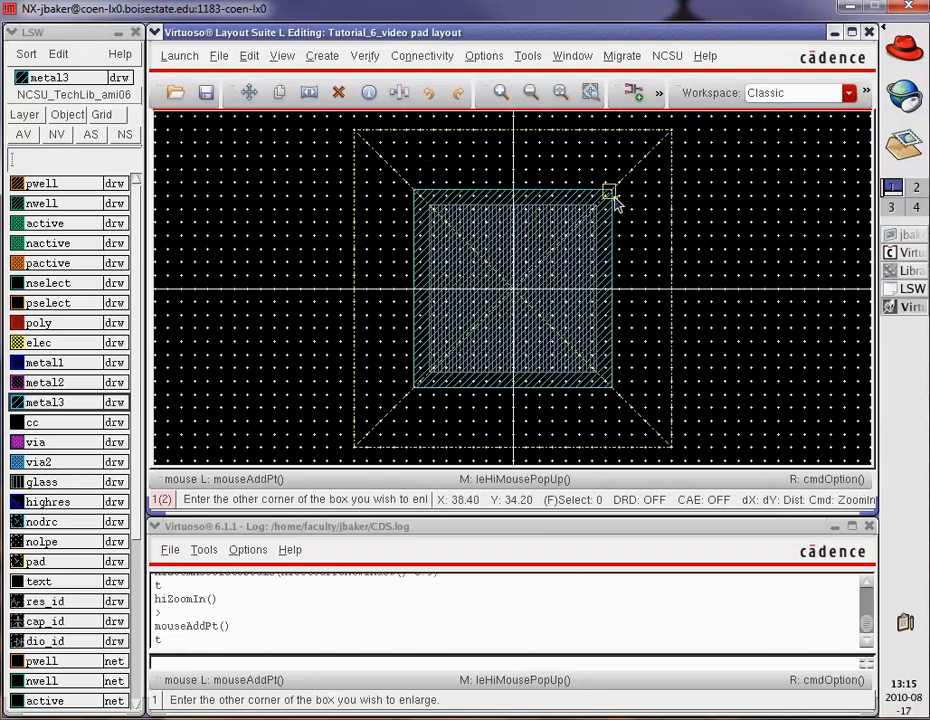
pyautogui.click(614, 199)
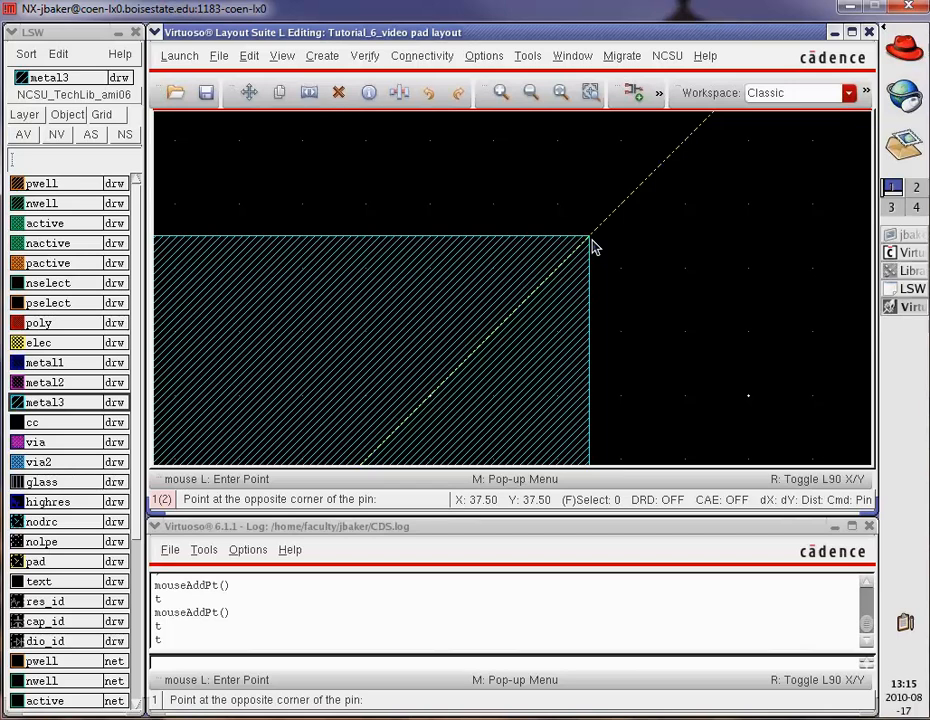
pyautogui.click(586, 236)
pyautogui.press('f')
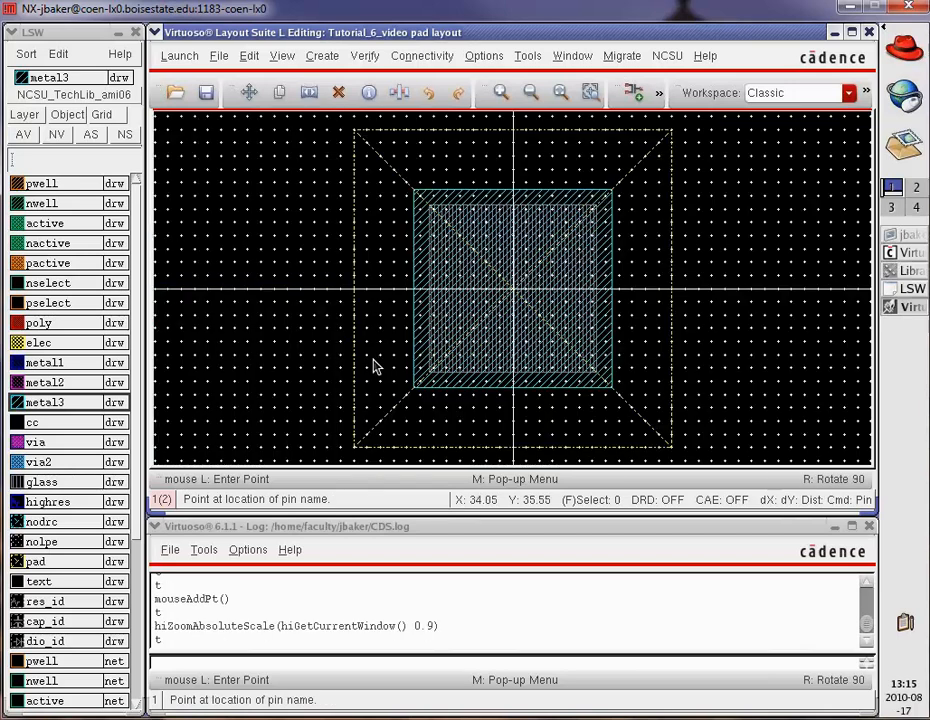
# Place the pin's name label at the origin (0, 0) in the centre of the pad and end pin creation
pyautogui.press('z')
pyautogui.click(496, 268)
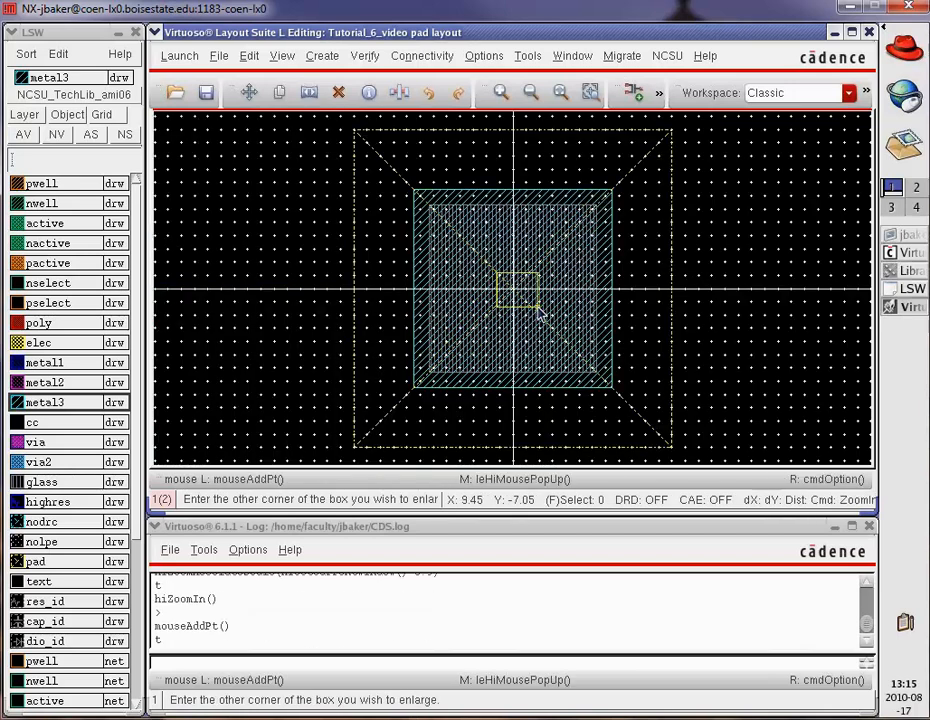
pyautogui.click(537, 306)
pyautogui.press('z')
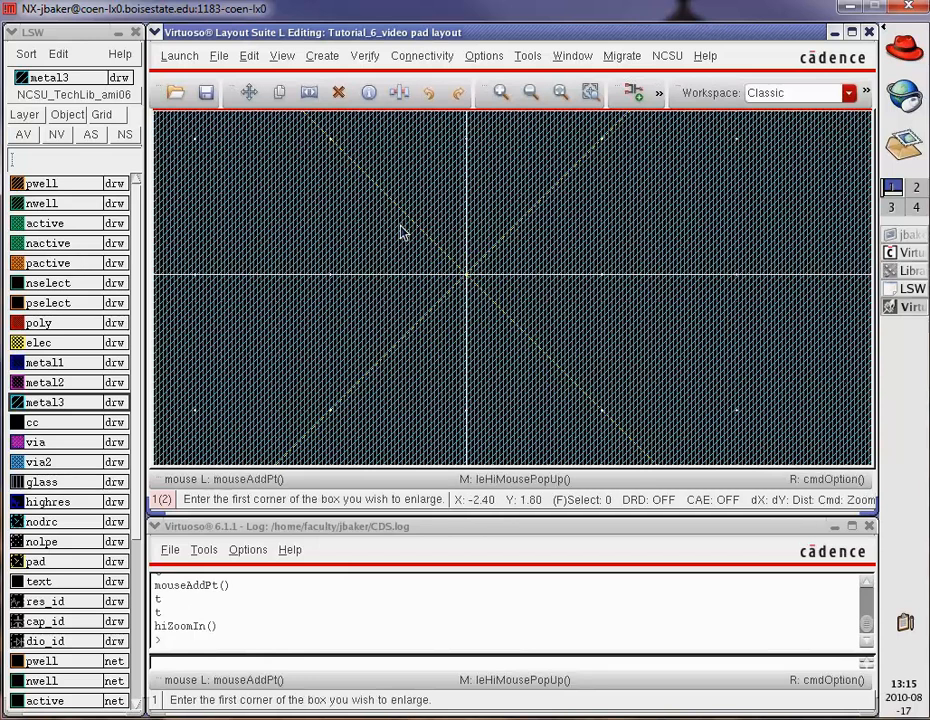
pyautogui.click(378, 225)
pyautogui.click(523, 327)
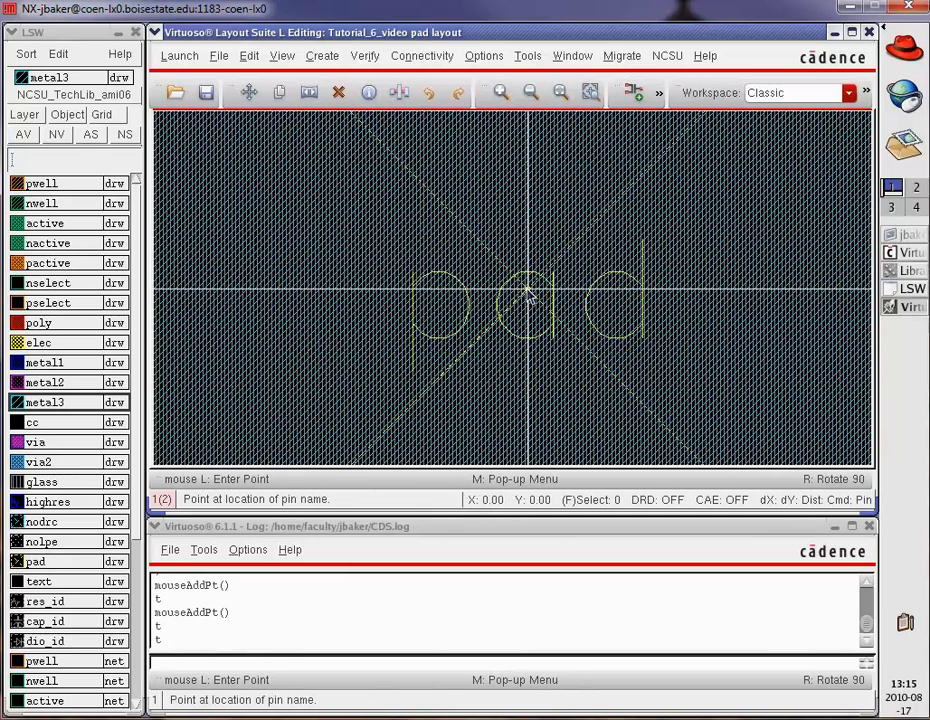
pyautogui.click(527, 289)
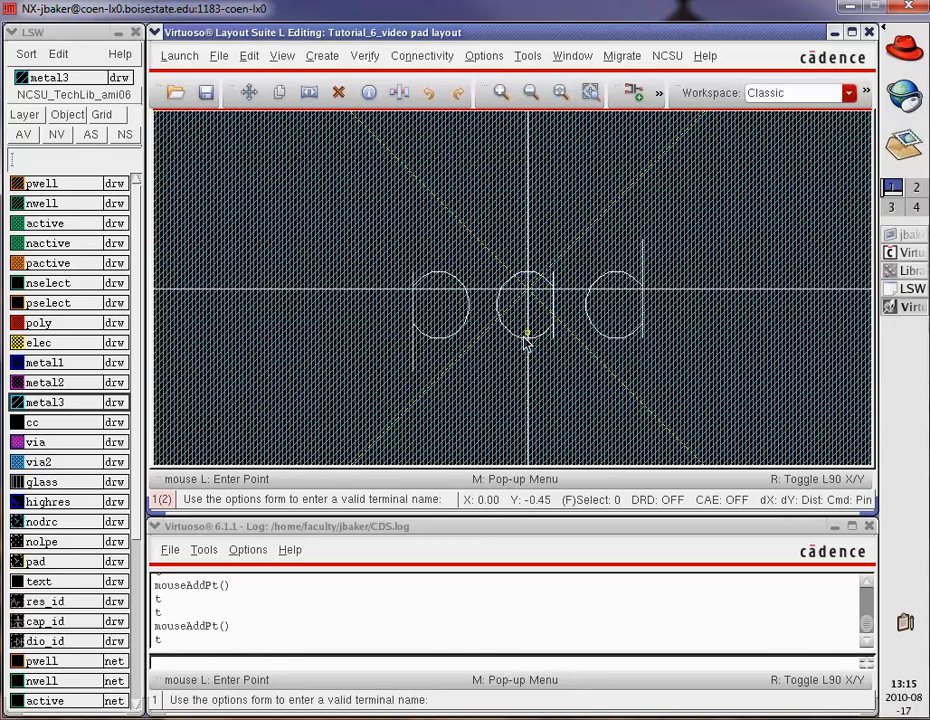
pyautogui.press('Escape')
# Set the pad pin label's text height to 18 in its properties
pyautogui.click(517, 343)
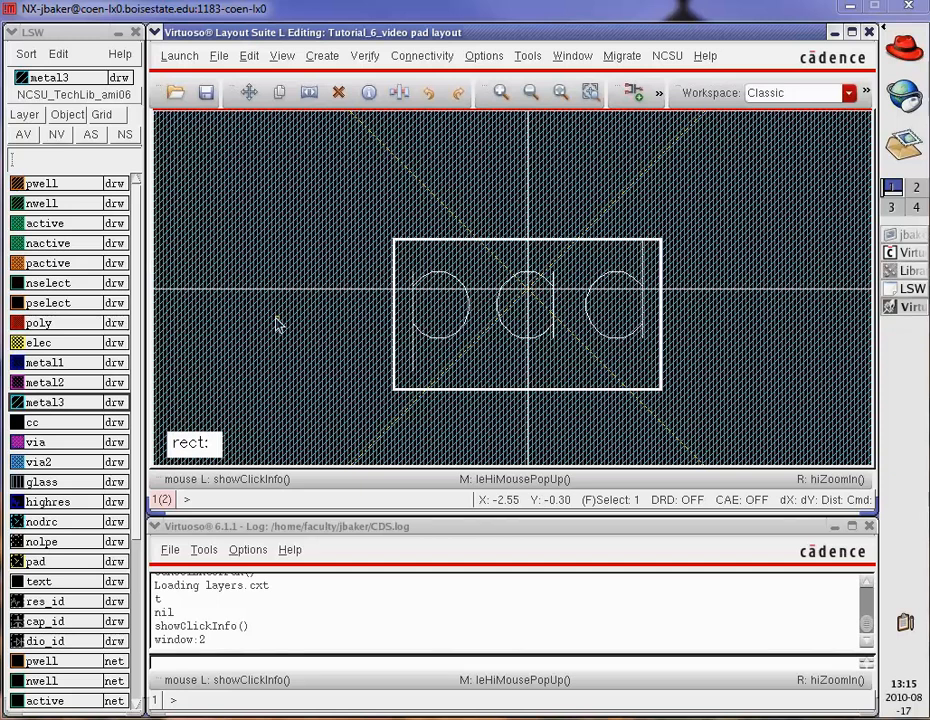
pyautogui.click(369, 92)
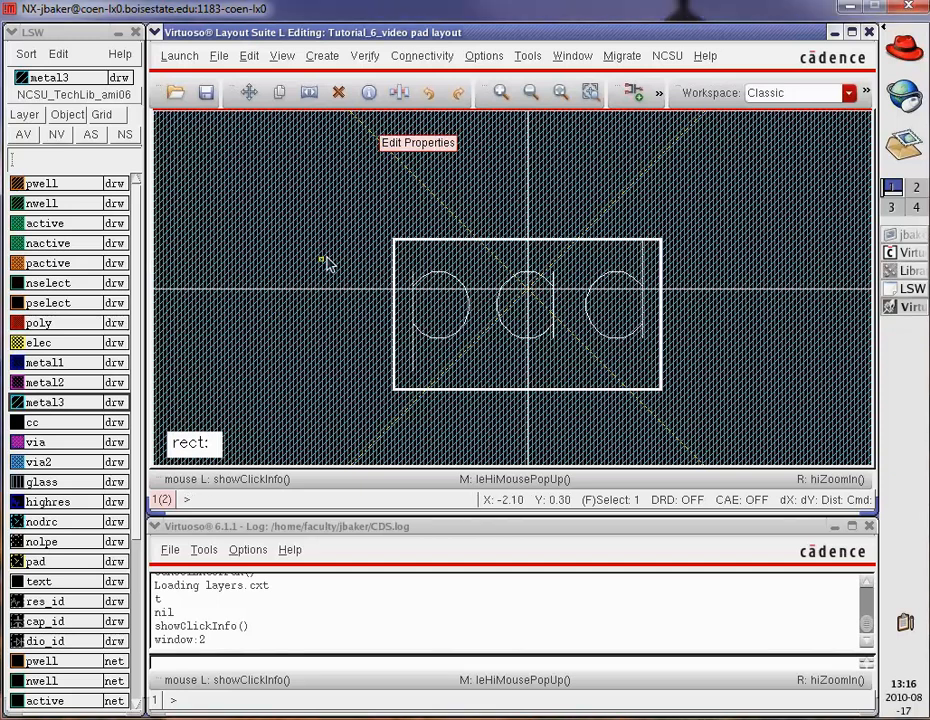
pyautogui.click(401, 565)
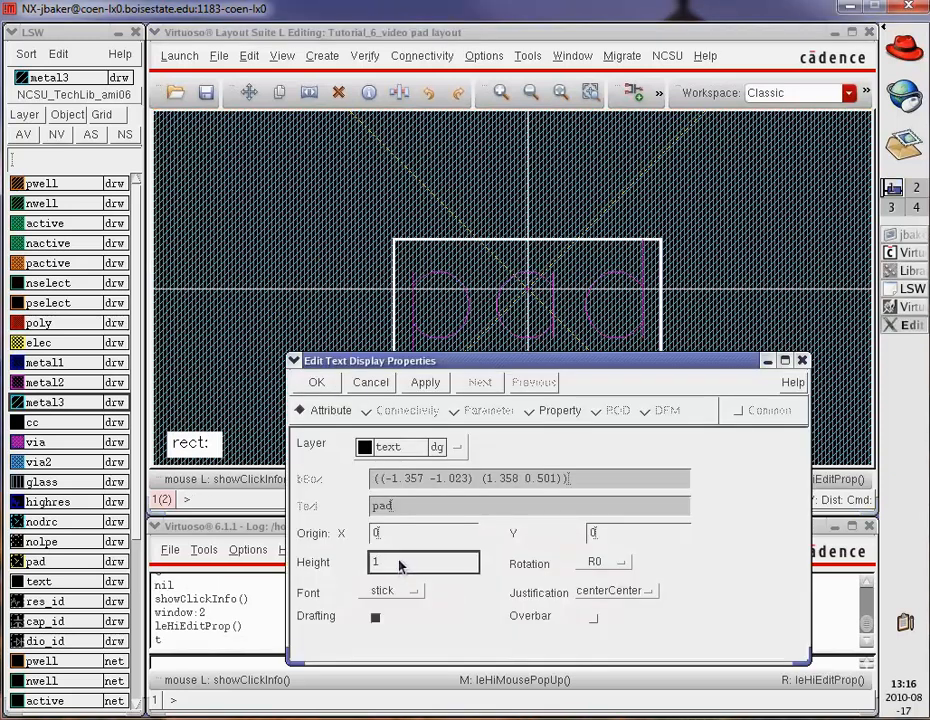
pyautogui.write('8')
pyautogui.click(315, 383)
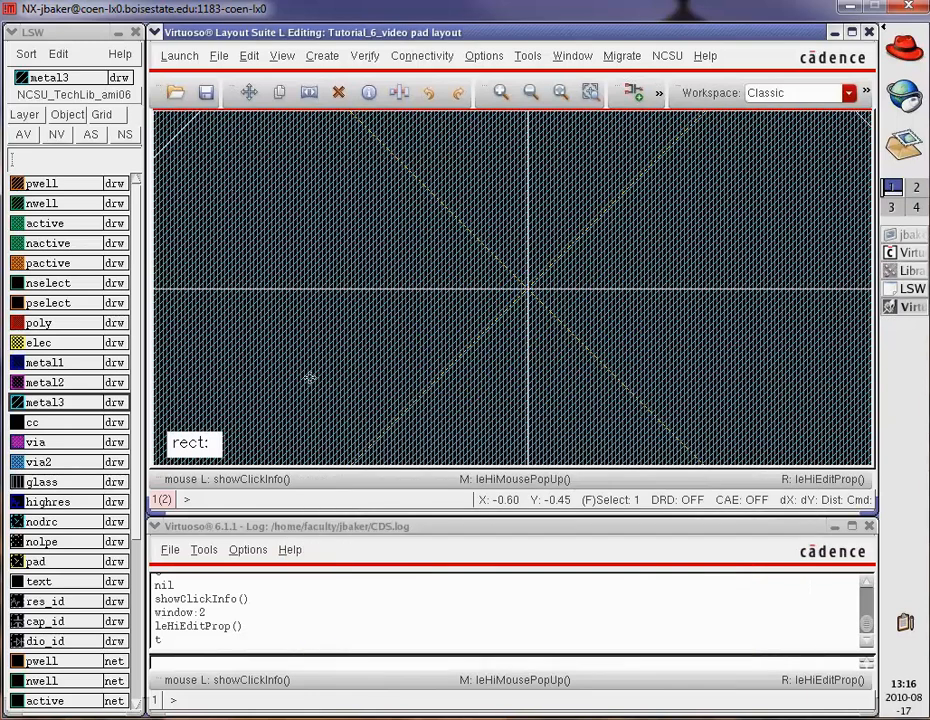
pyautogui.press('f')
pyautogui.click(283, 386)
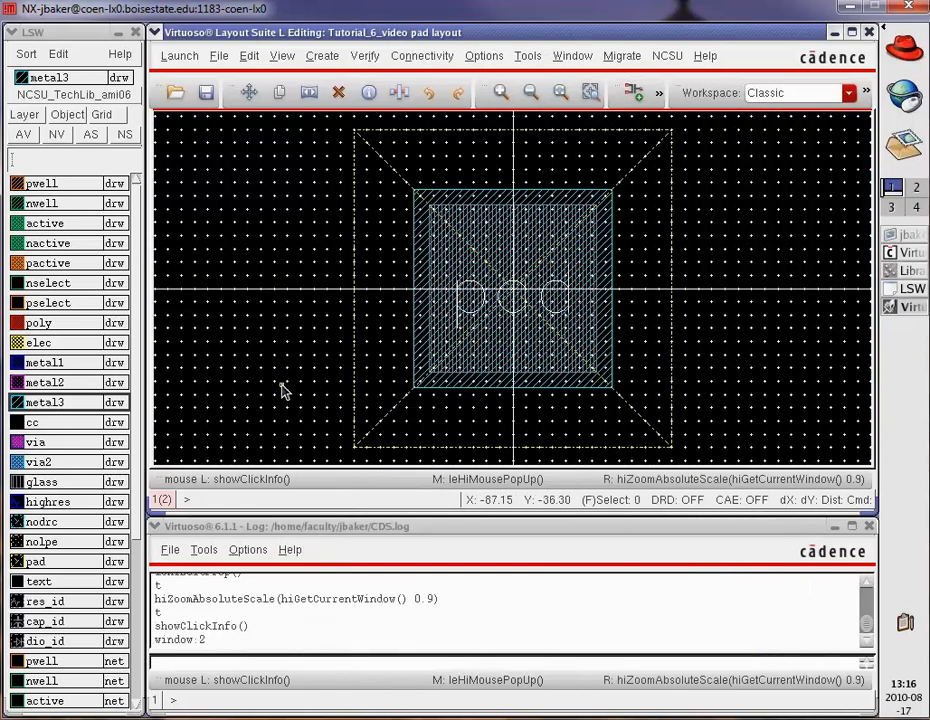
# Check the pad layout with its new pin against the design rules using the existing options, and save it
pyautogui.click(364, 56)
pyautogui.click(372, 88)
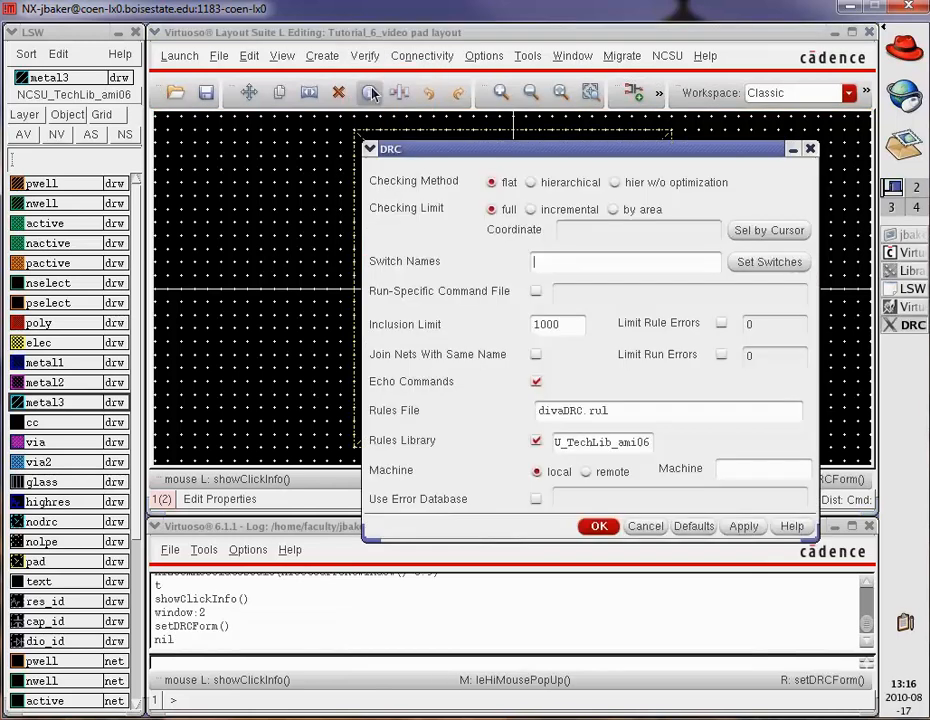
pyautogui.click(596, 525)
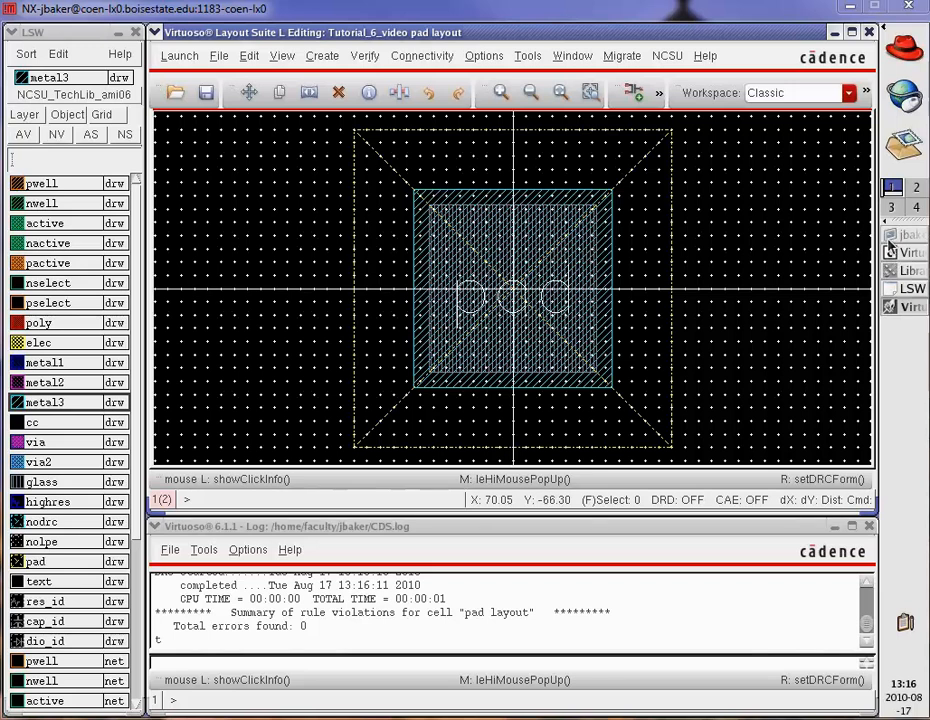
pyautogui.click(206, 92)
# Close the pad layout and create a new layout view for a cell named padframe in the Tutorial_6_video library
pyautogui.click(869, 32)
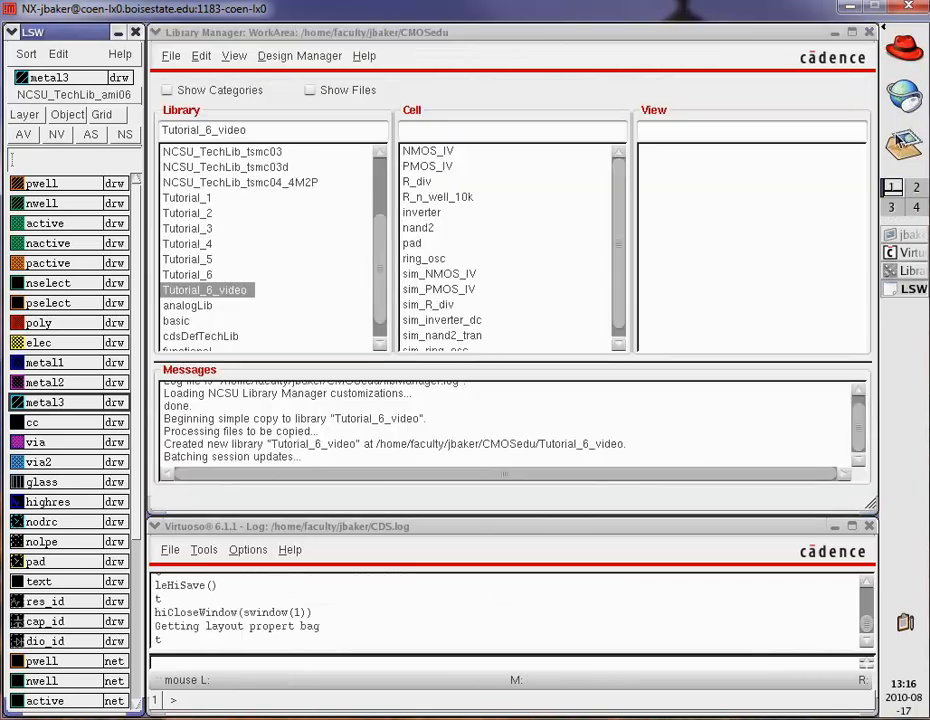
pyautogui.click(171, 56)
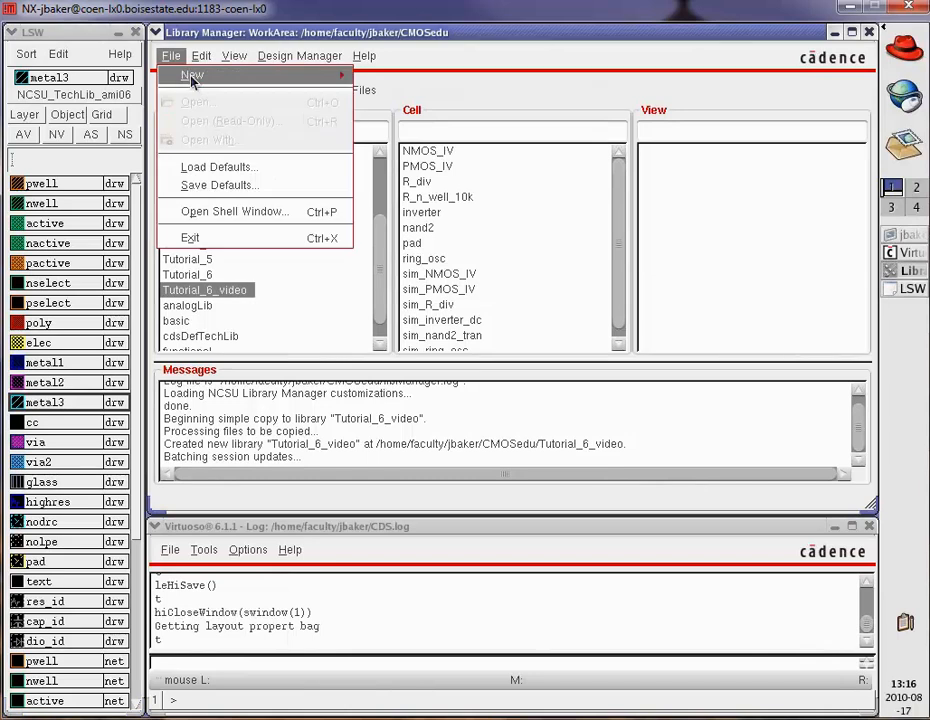
pyautogui.moveTo(193, 75)
pyautogui.click(398, 94)
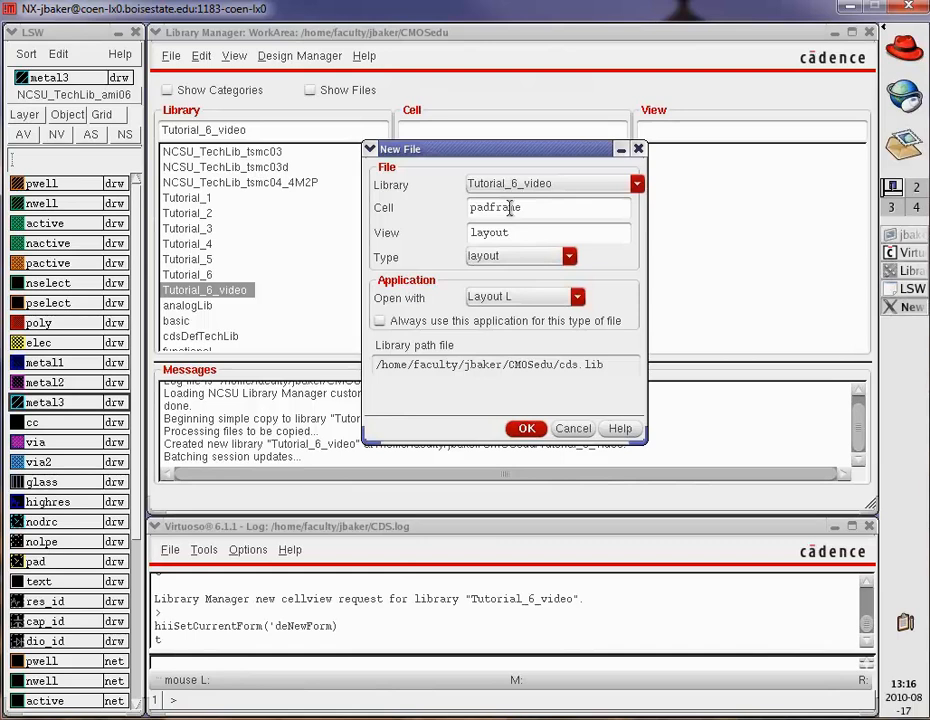
pyautogui.click(526, 428)
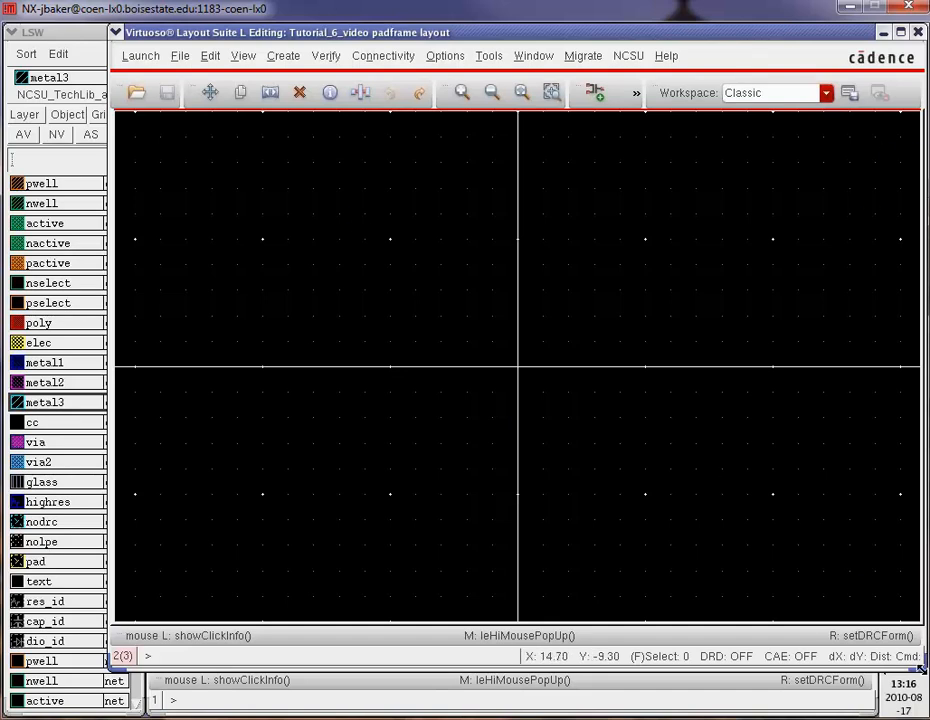
pyautogui.moveTo(921, 665); pyautogui.dragTo(876, 620)
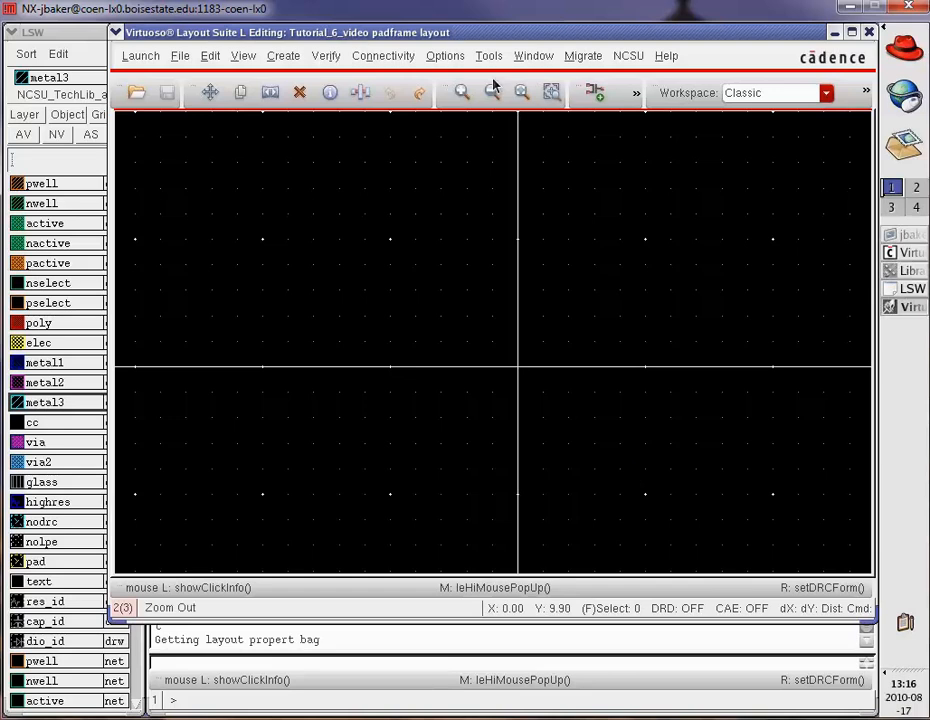
# Place an instance of the pad cell's layout view from the Tutorial_6_video library at the origin of the padframe layout
pyautogui.press('i')
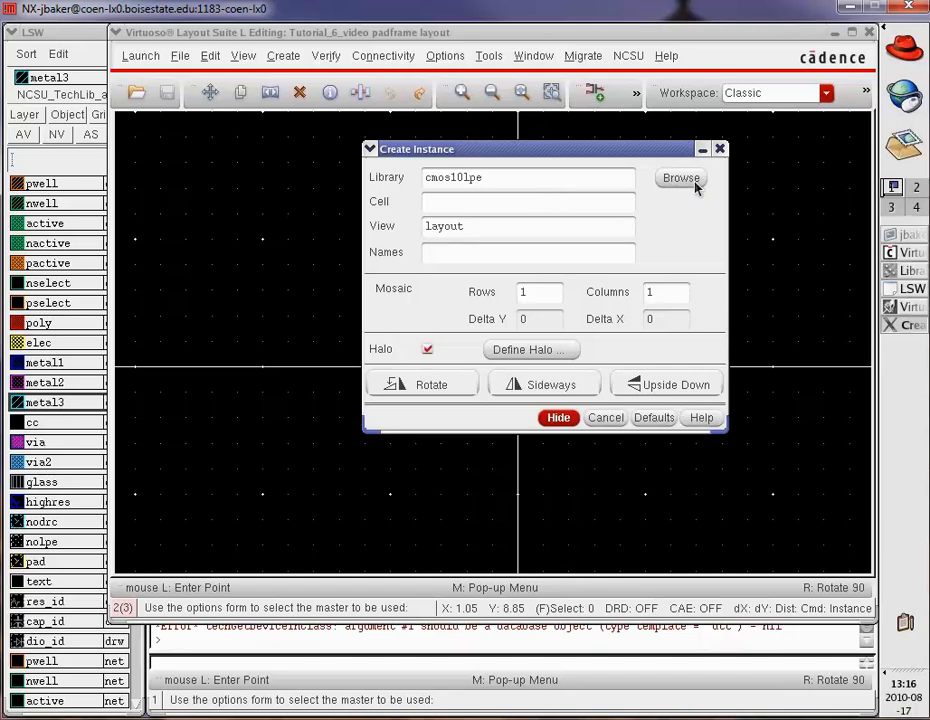
pyautogui.click(903, 336)
pyautogui.click(903, 336)
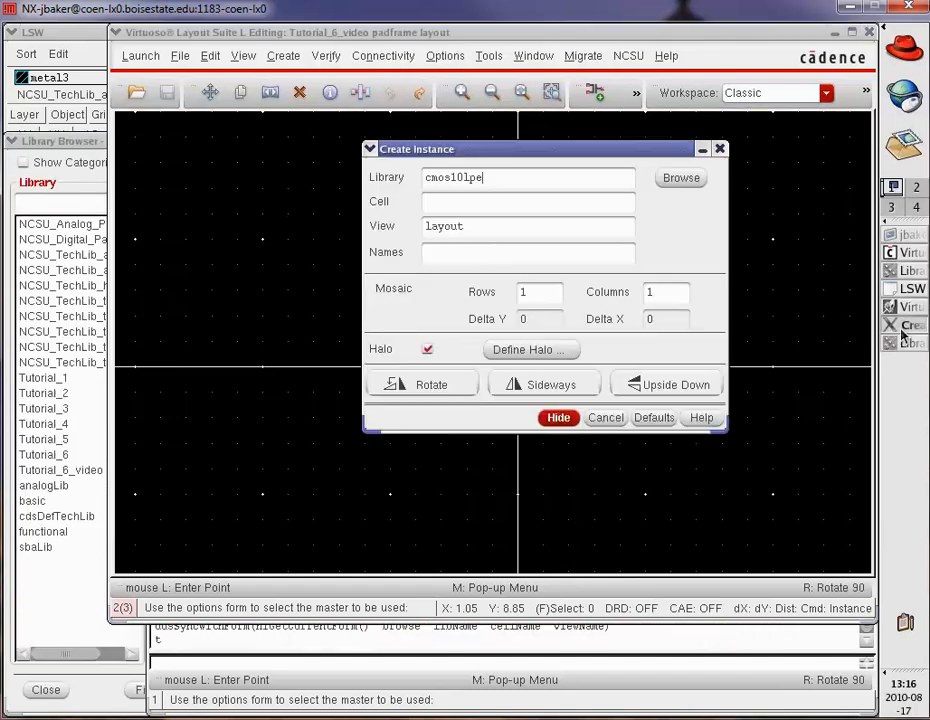
pyautogui.click(905, 342)
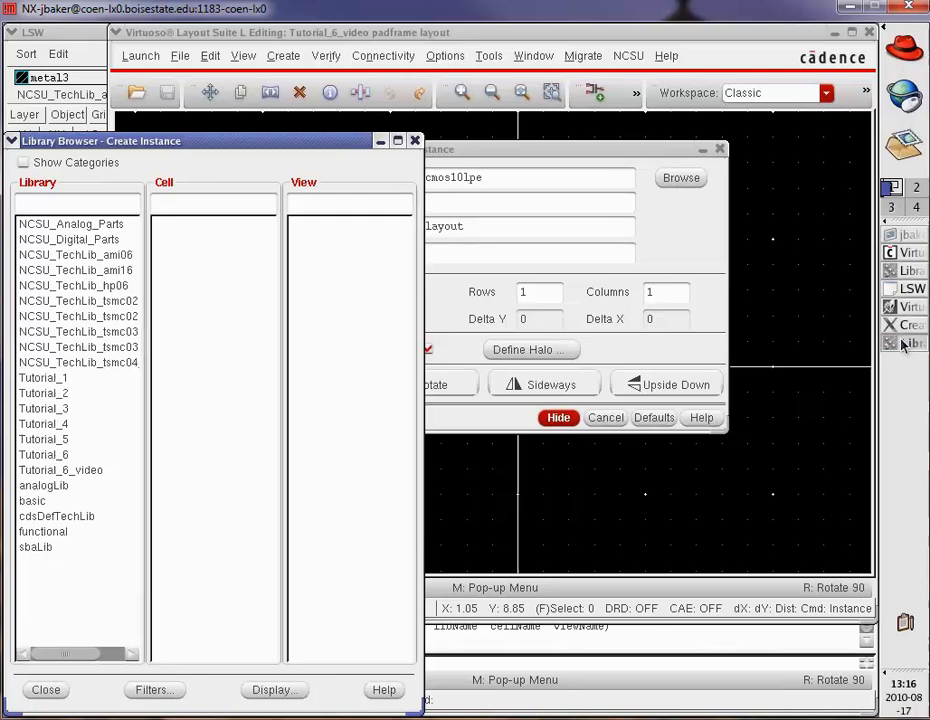
pyautogui.click(57, 470)
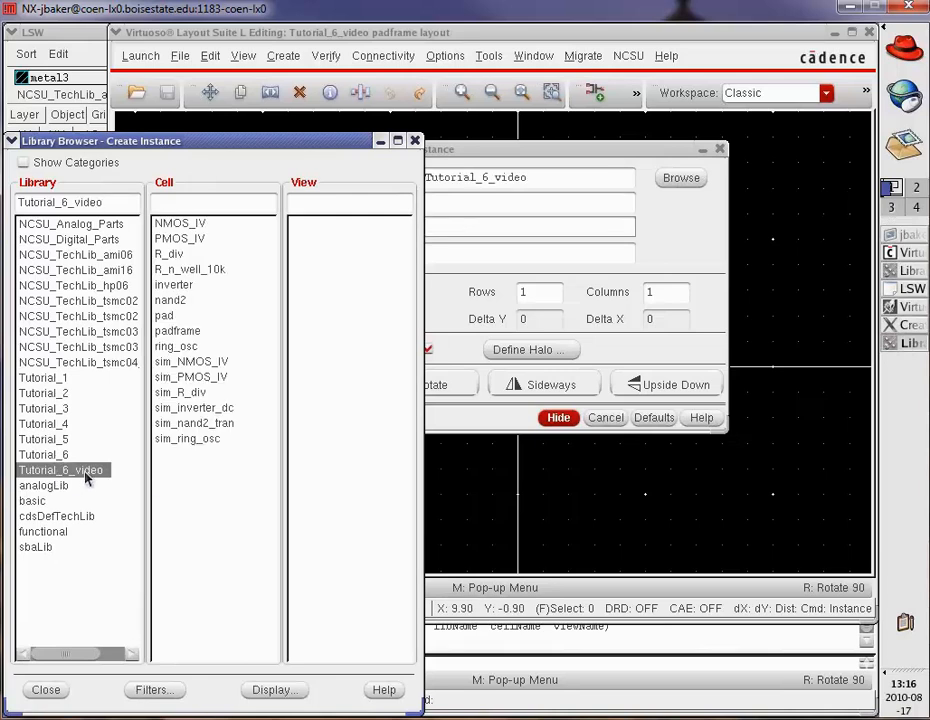
pyautogui.click(165, 315)
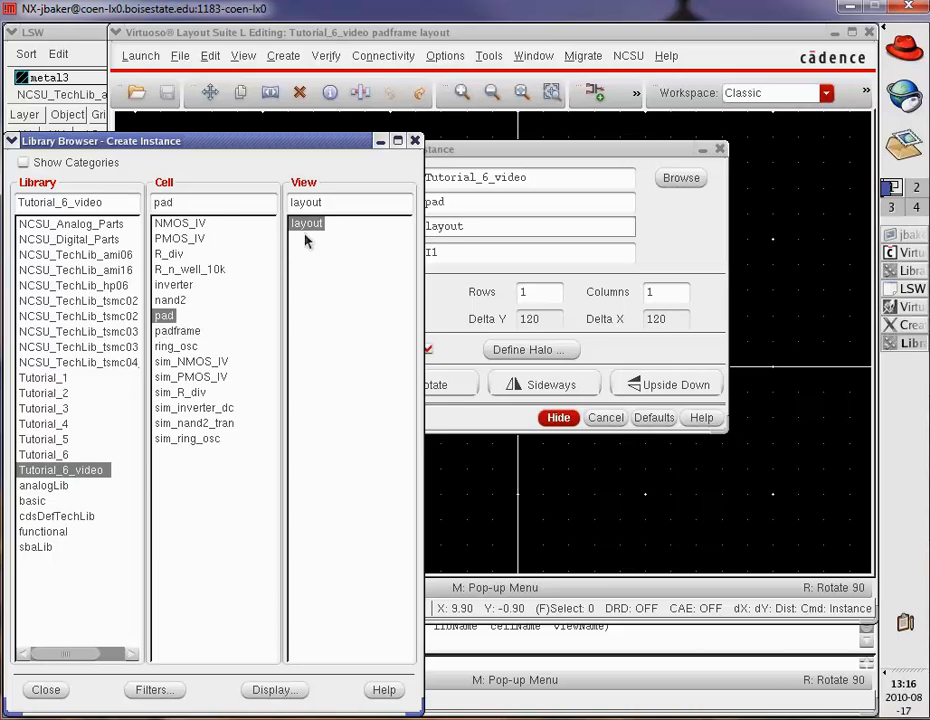
pyautogui.click(474, 37)
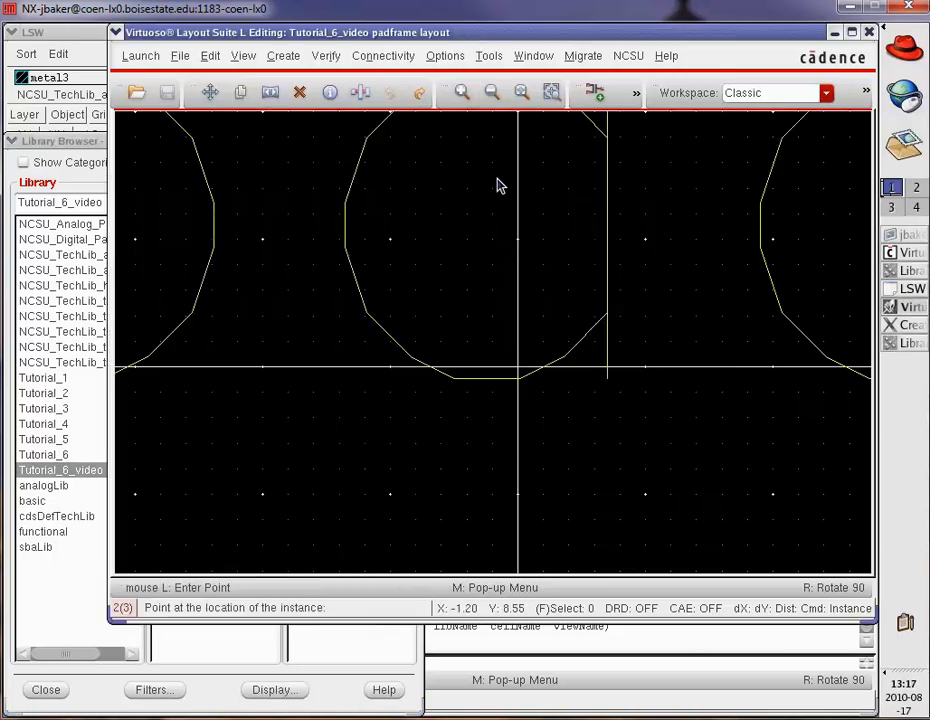
pyautogui.click(521, 378)
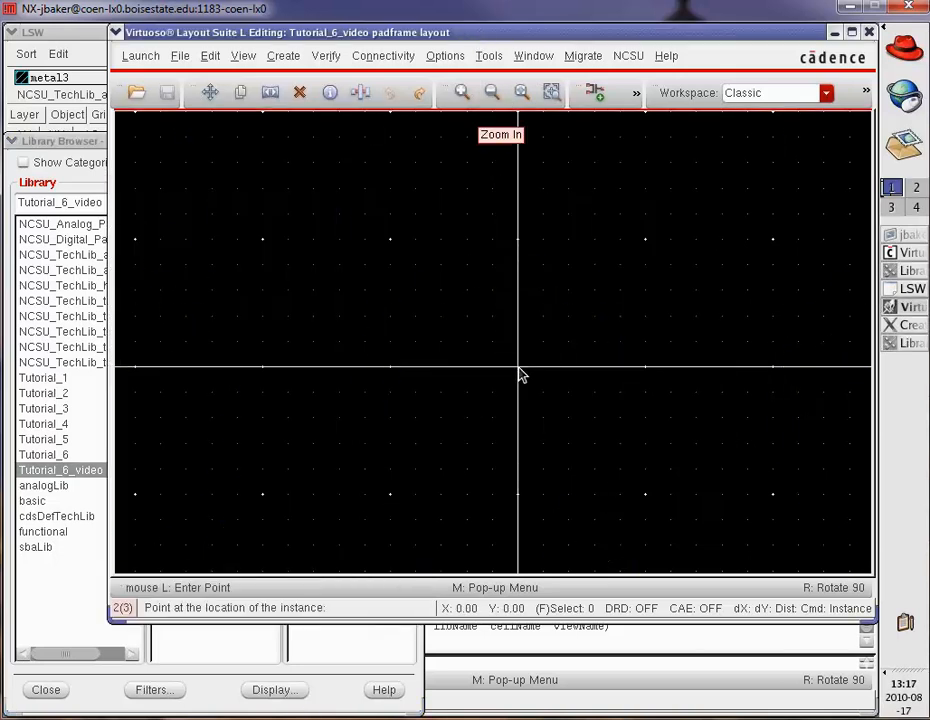
# End the pad instance placement and set the padframe layout's display stop level to 0
pyautogui.press('f')
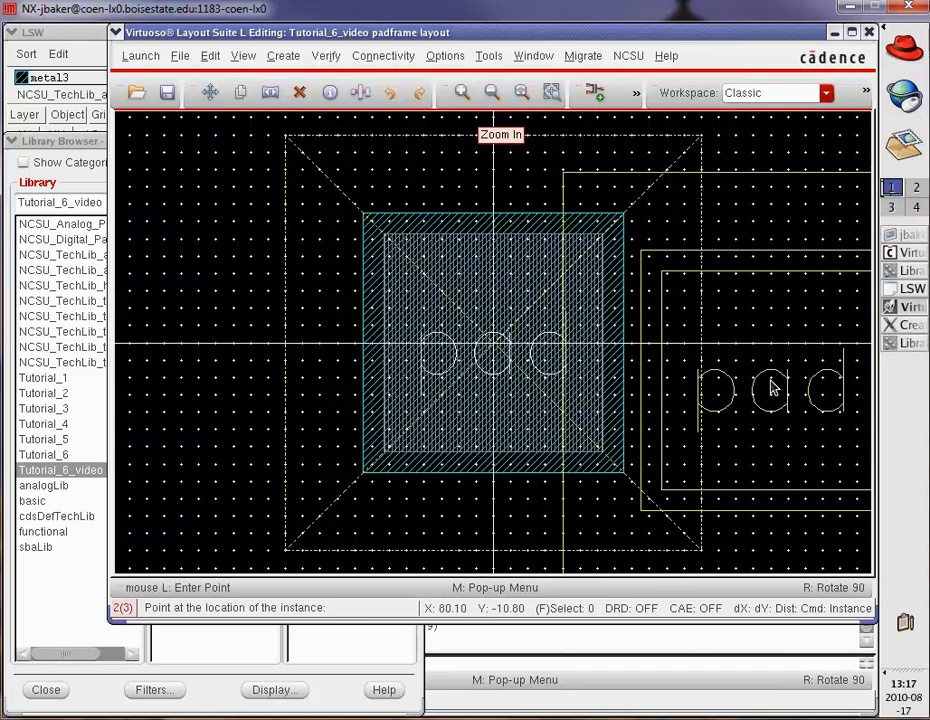
pyautogui.press('Escape')
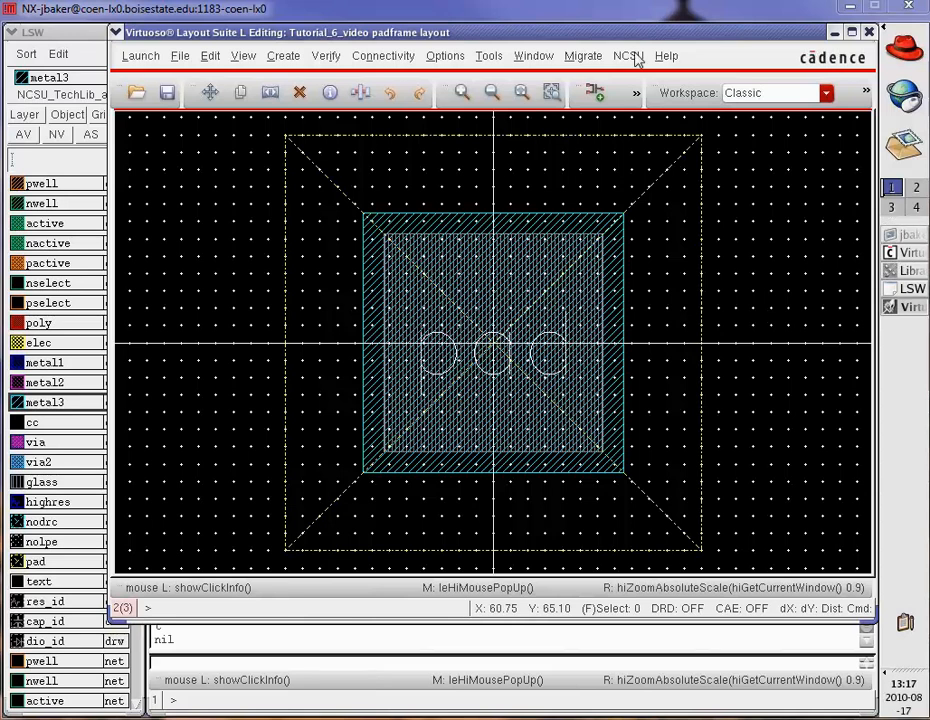
pyautogui.click(446, 58)
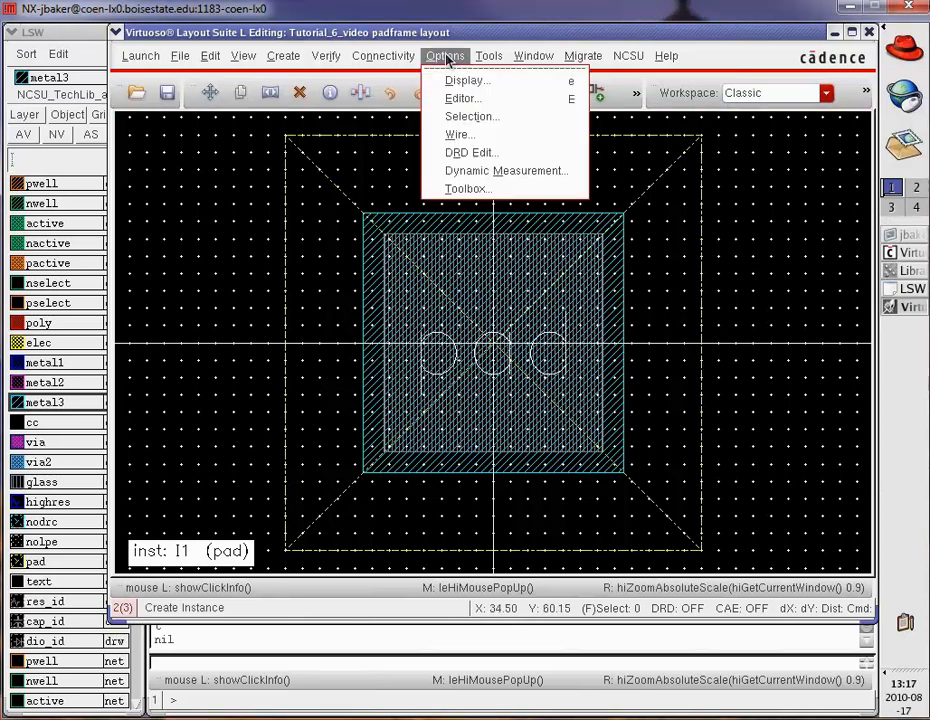
pyautogui.click(458, 82)
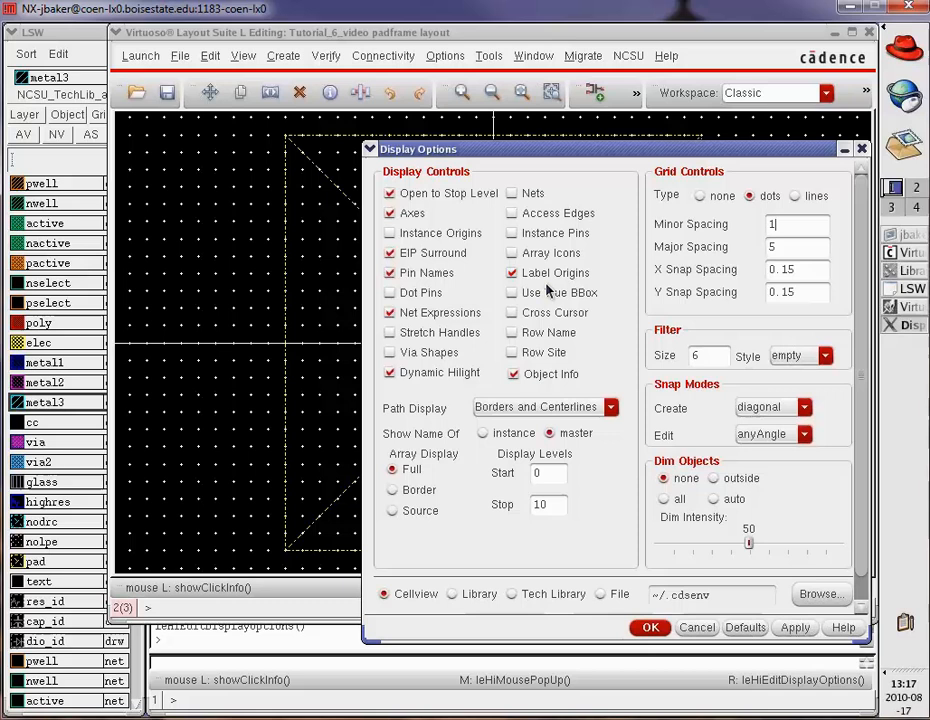
pyautogui.doubleClick(538, 503)
pyautogui.write('0')
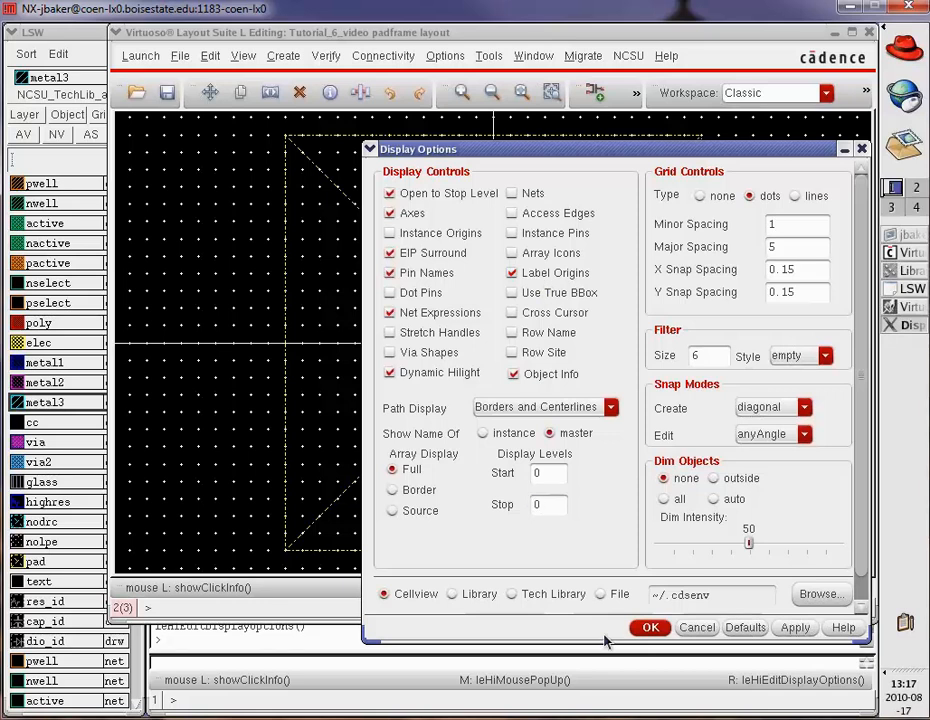
pyautogui.click(650, 628)
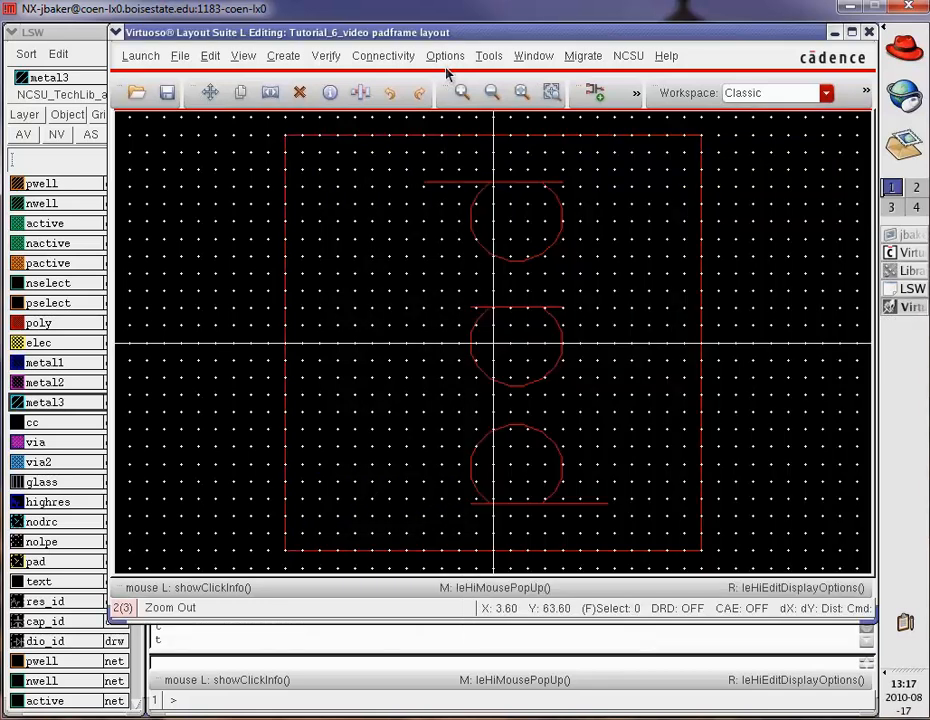
# Restore the layout's display stop level to 10
pyautogui.press('e')
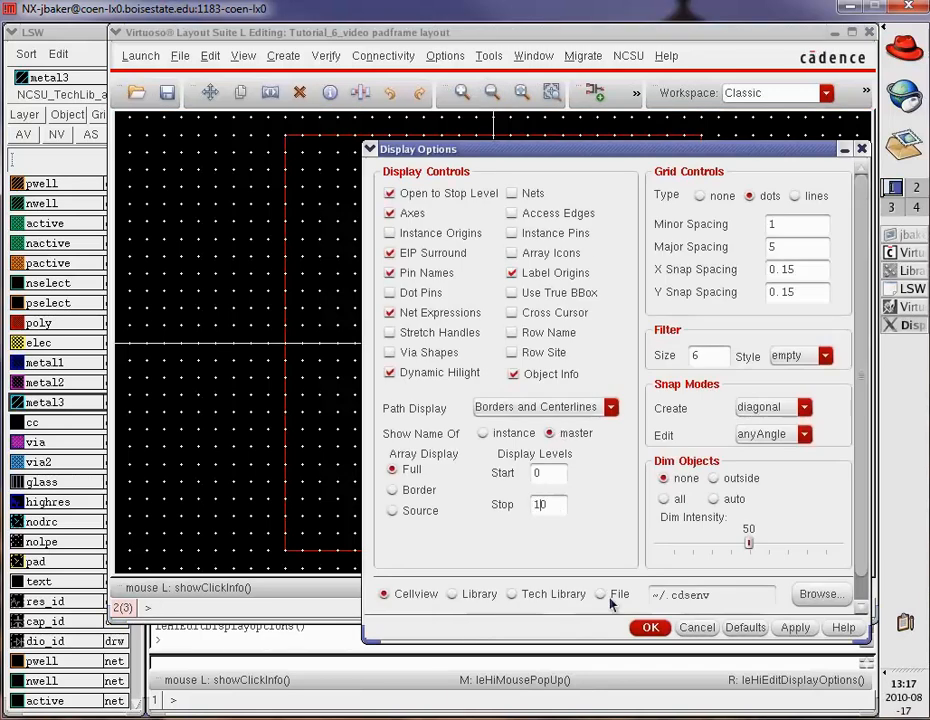
pyautogui.write('1')
pyautogui.click(650, 628)
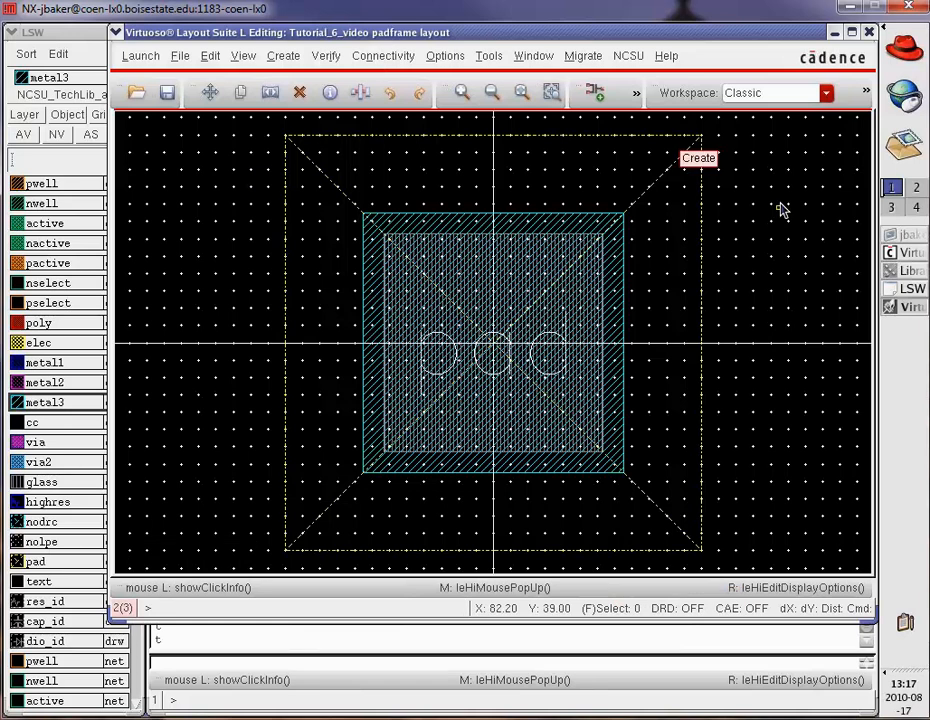
# Draw a rectangular inputOutput metal3 pin named pin<1>, with its name displayed, exactly over the pad's metal3 square
pyautogui.click(636, 92)
pyautogui.click(655, 140)
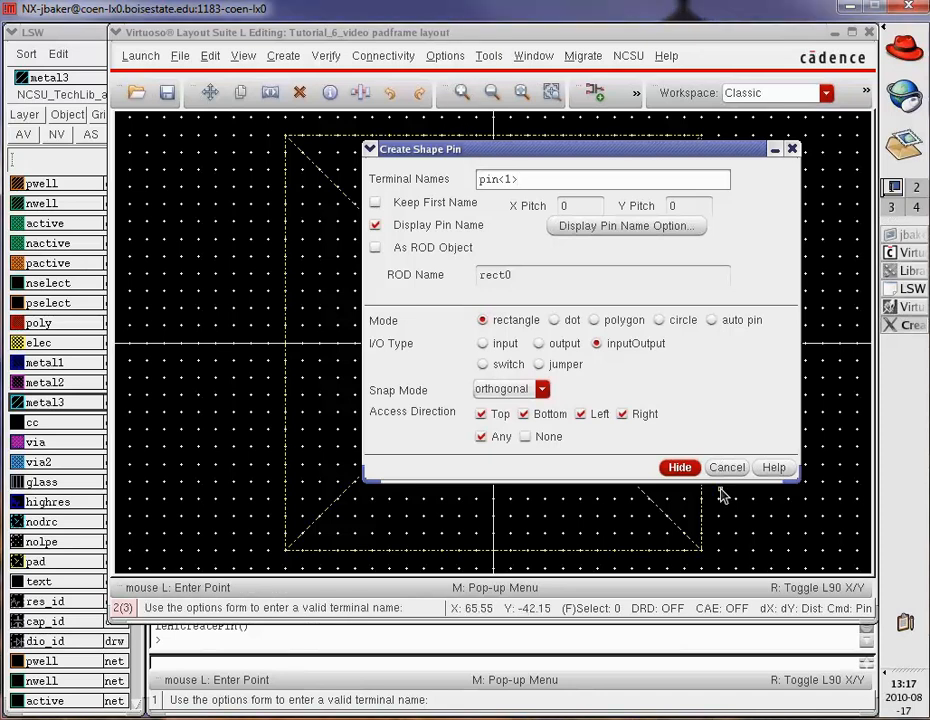
pyautogui.click(676, 468)
pyautogui.press('z')
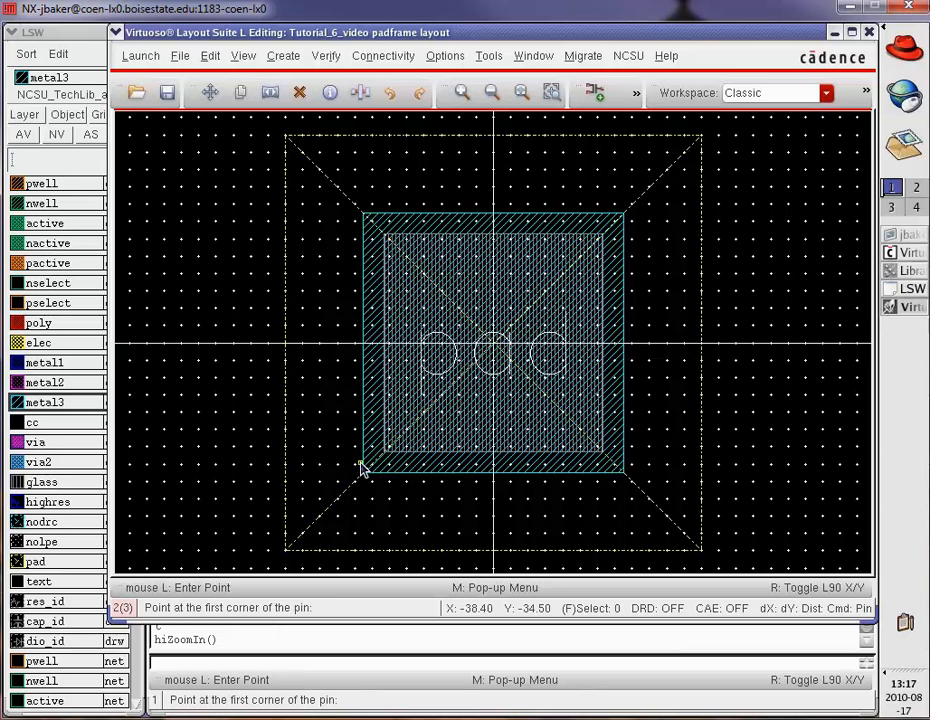
pyautogui.click(359, 466)
pyautogui.click(382, 484)
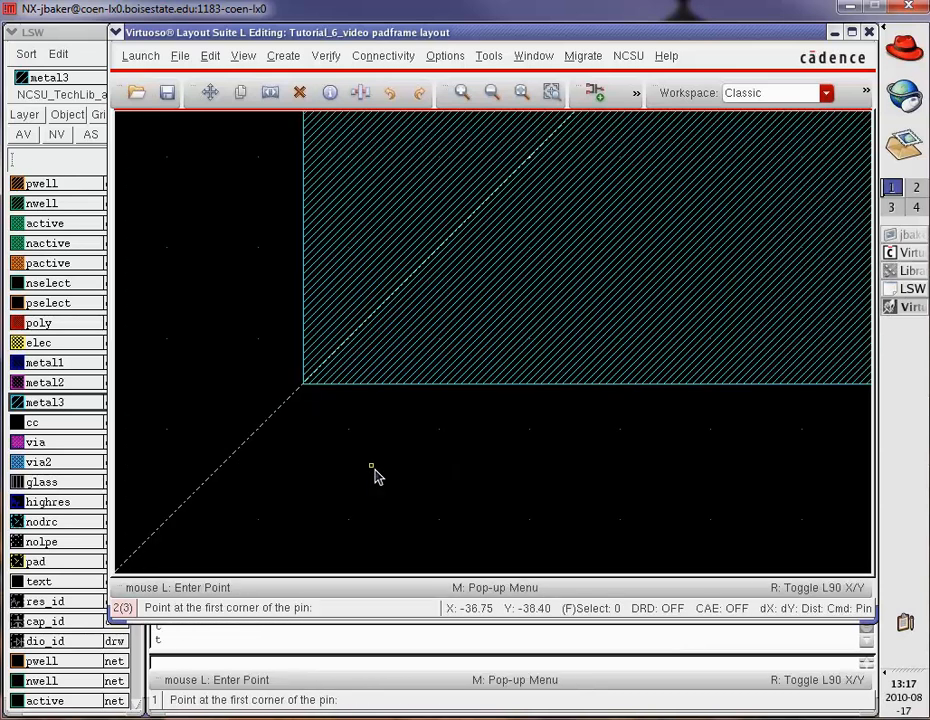
pyautogui.click(303, 385)
pyautogui.press('f')
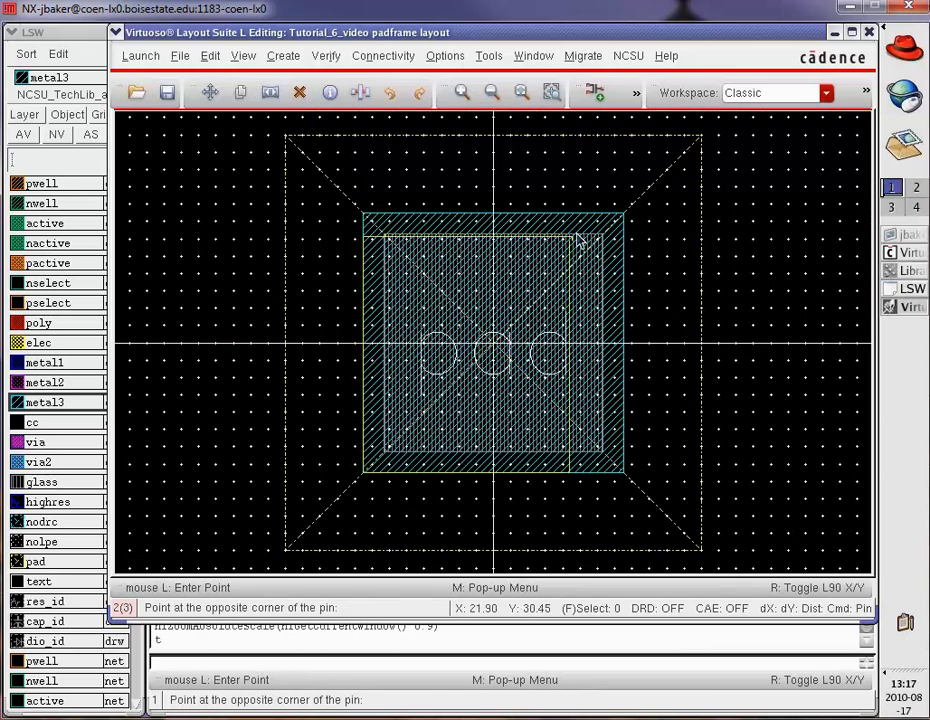
pyautogui.press('z')
pyautogui.click(620, 203)
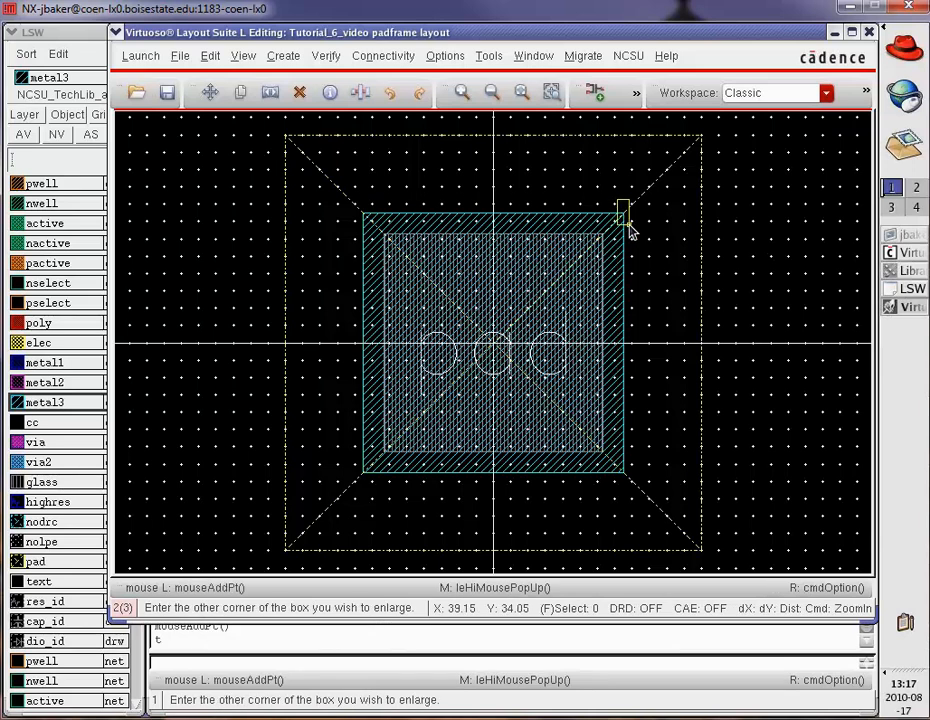
pyautogui.click(626, 226)
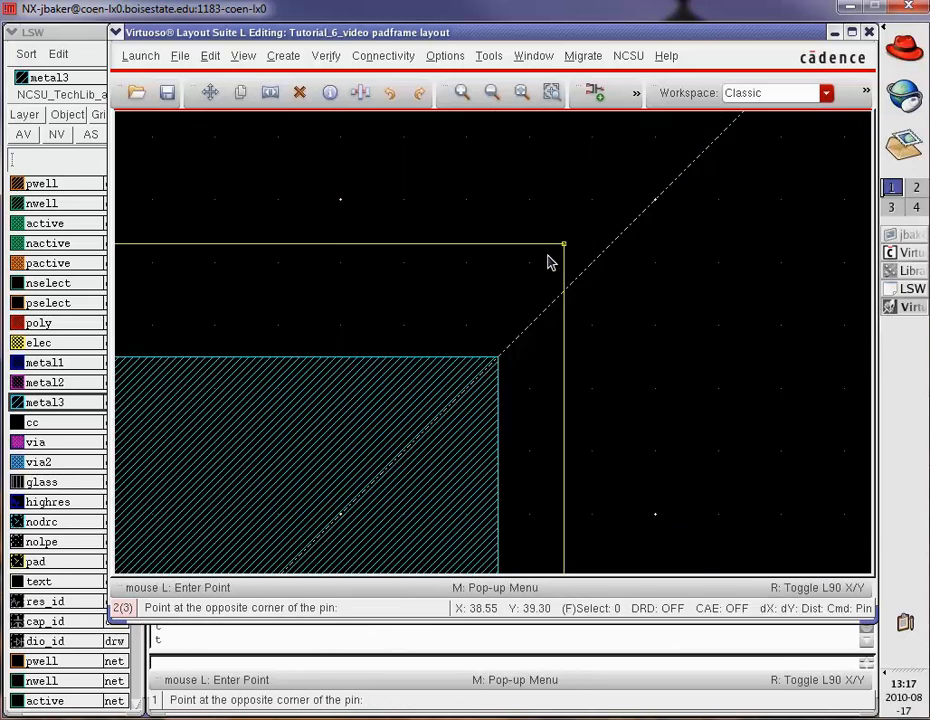
pyautogui.click(498, 368)
pyautogui.press('f')
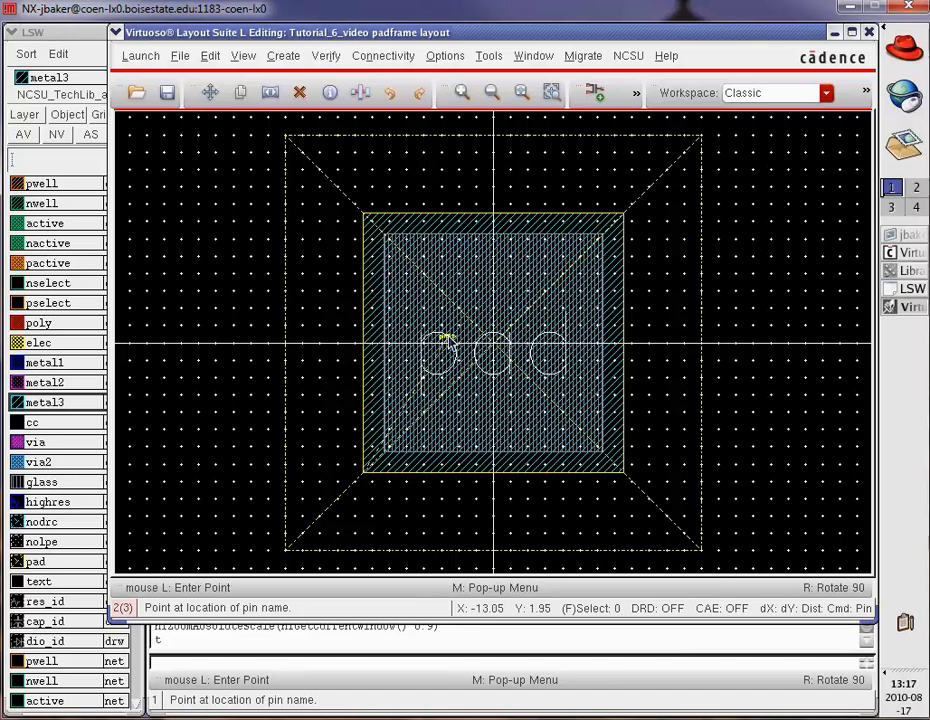
# Place the pin<1> name label at the centre of the pad and end pin creation
pyautogui.press('z')
pyautogui.click(470, 321)
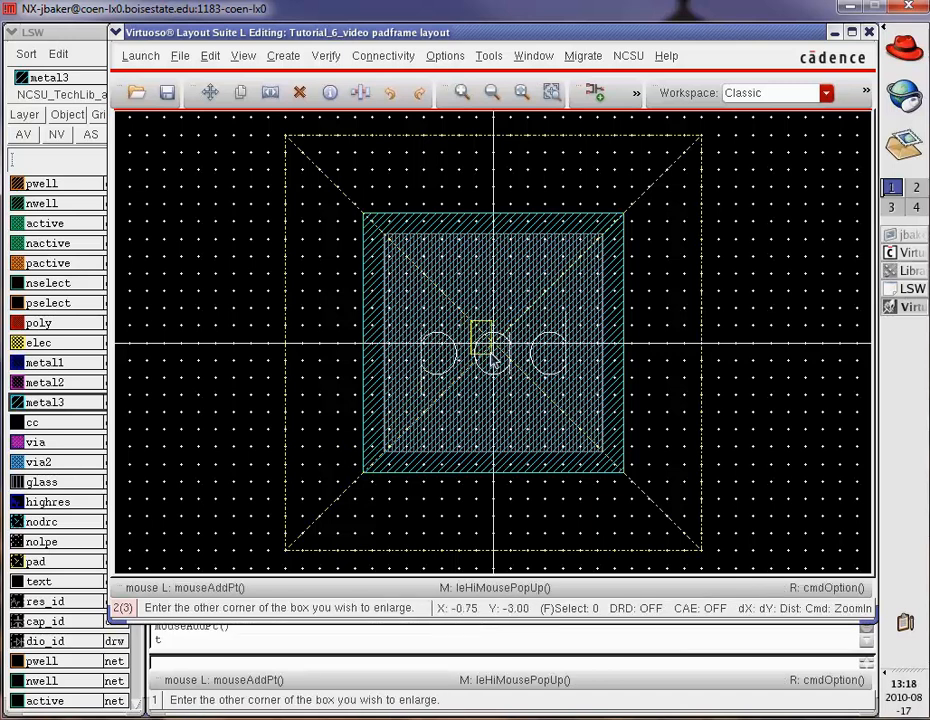
pyautogui.click(512, 357)
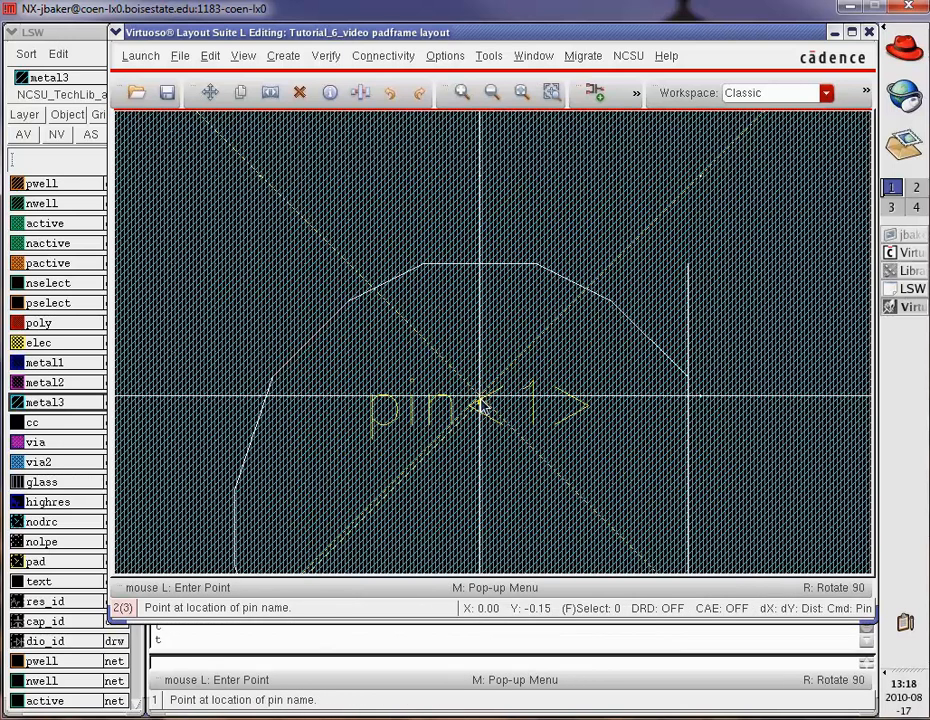
pyautogui.click(485, 405)
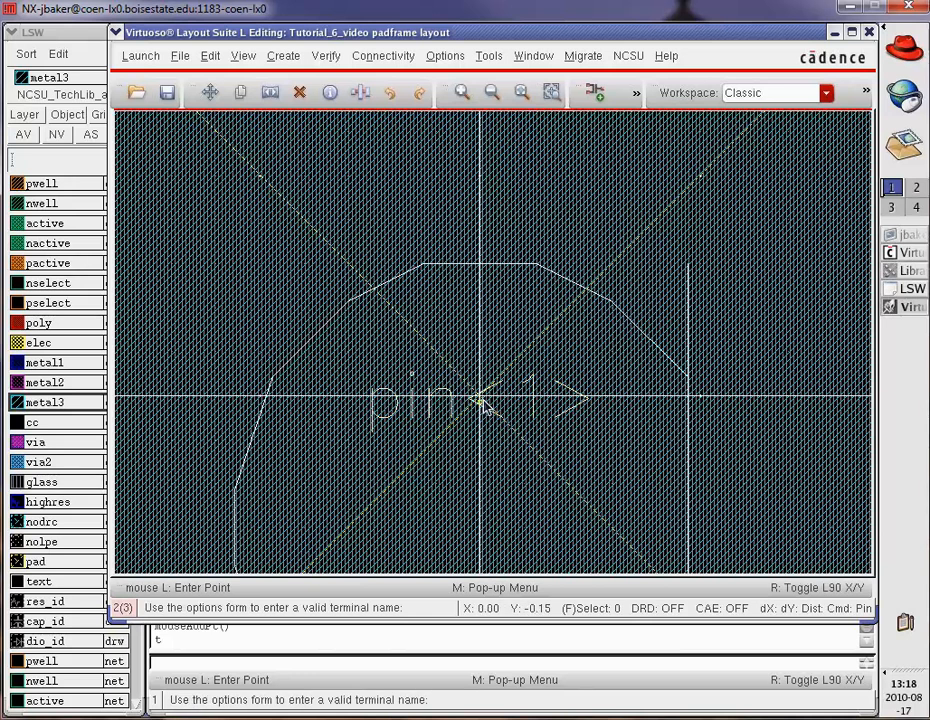
pyautogui.press('Escape')
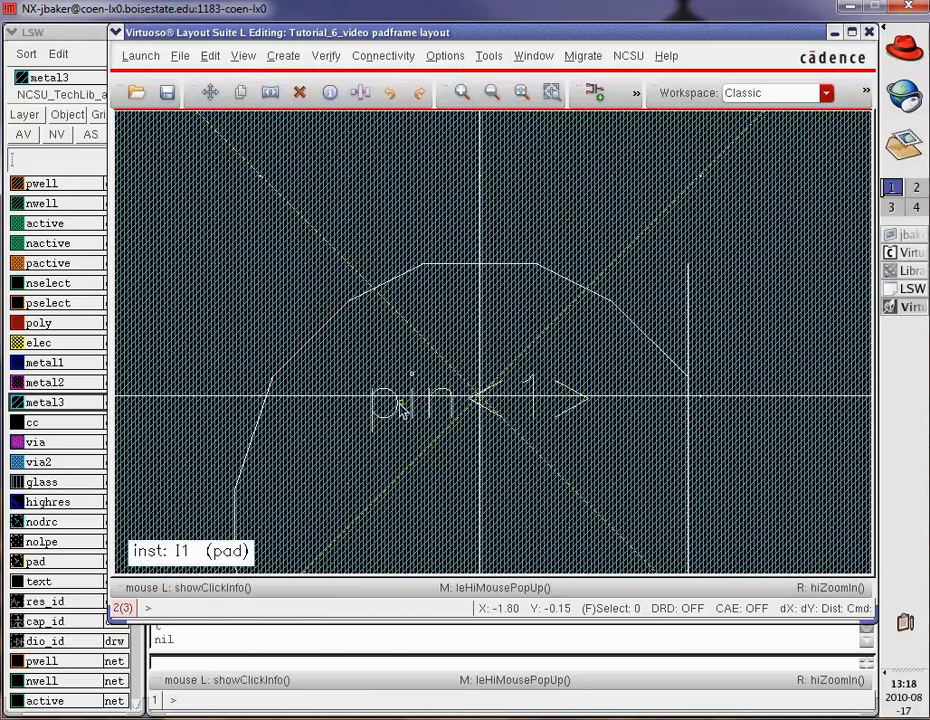
pyautogui.press('f')
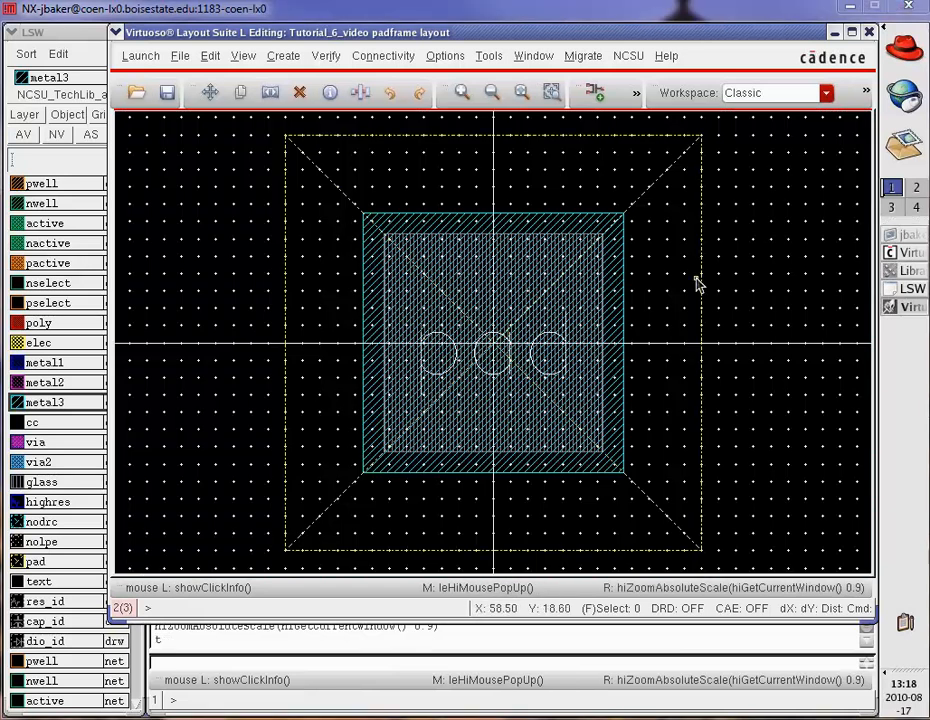
# Examine the attribute and connectivity properties of the pin<1> rectangle, leaving them as they are
pyautogui.click(537, 270)
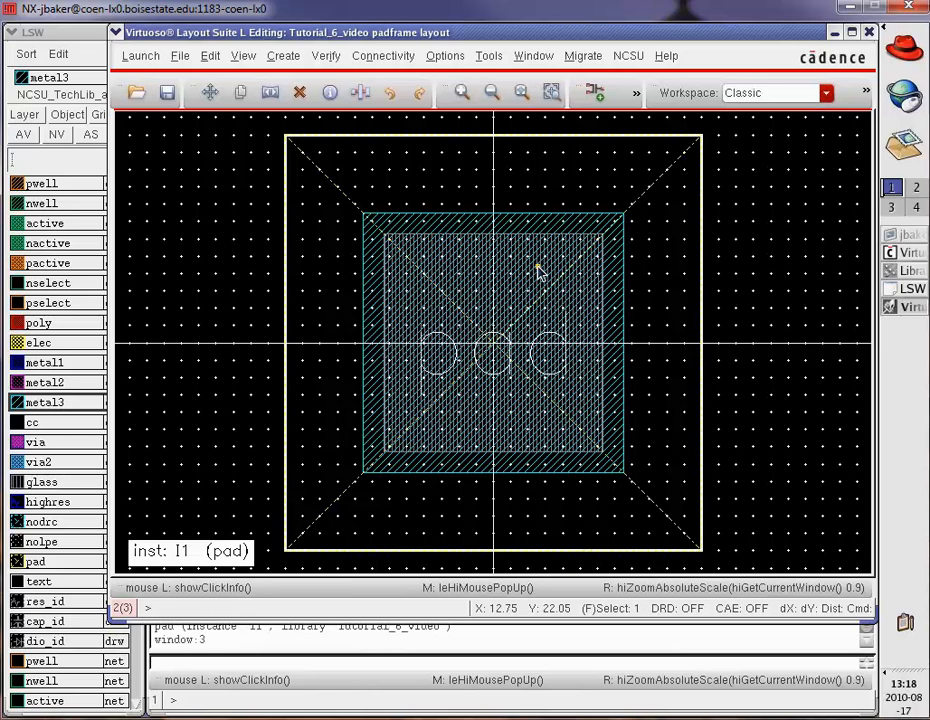
pyautogui.click(543, 240)
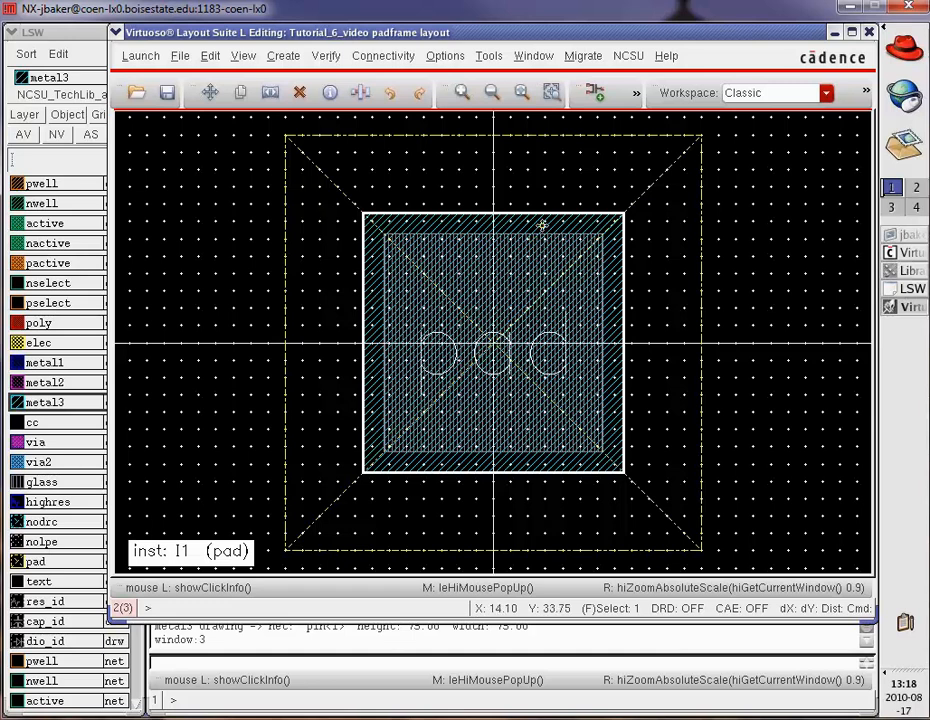
pyautogui.press('q')
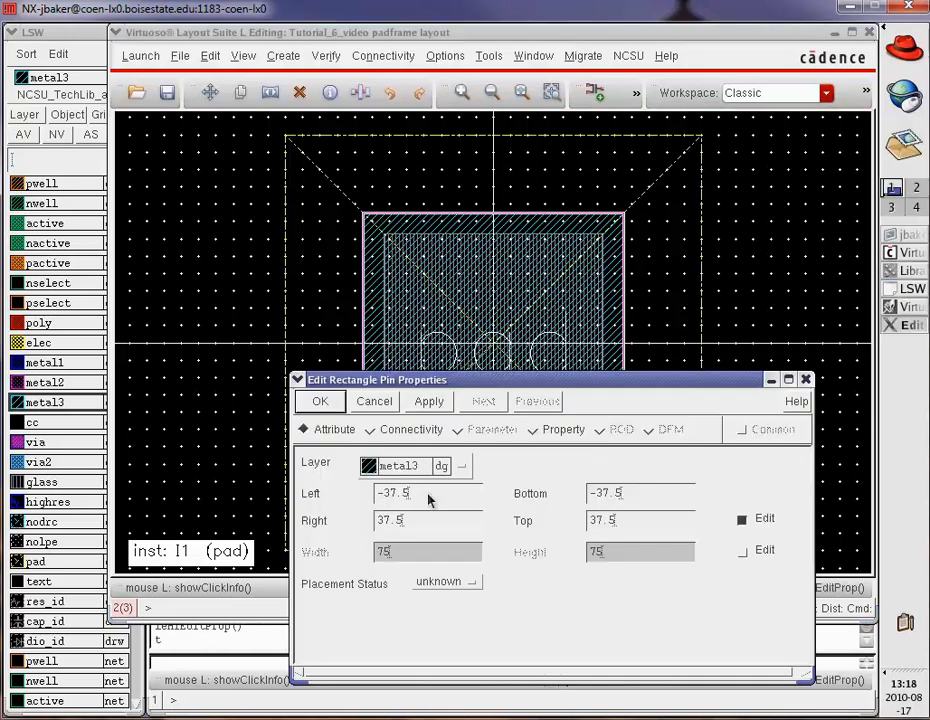
pyautogui.click(558, 429)
pyautogui.click(440, 430)
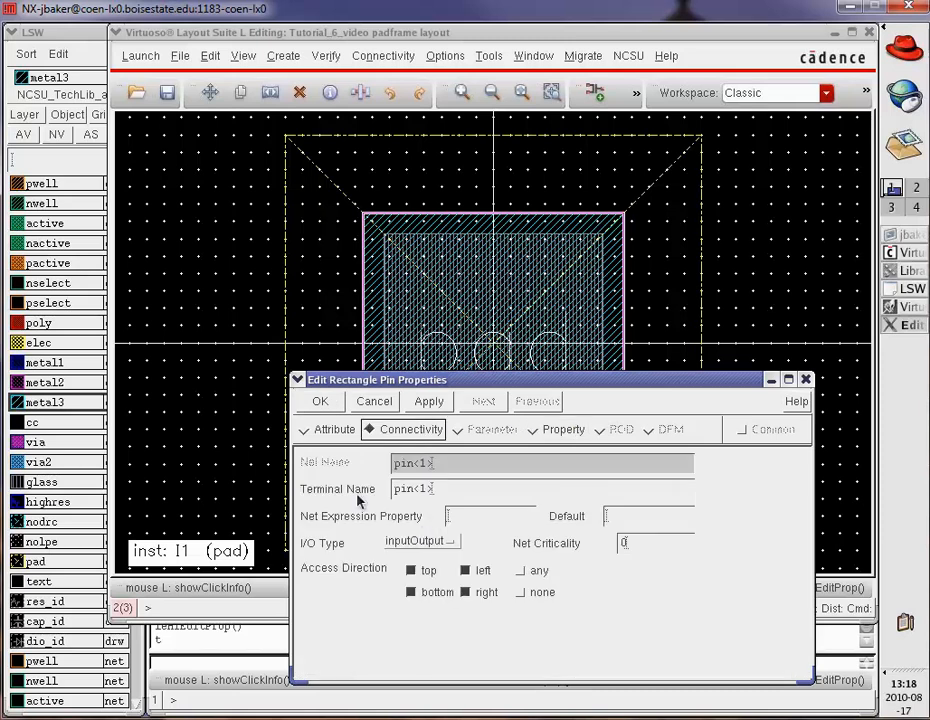
pyautogui.click(340, 430)
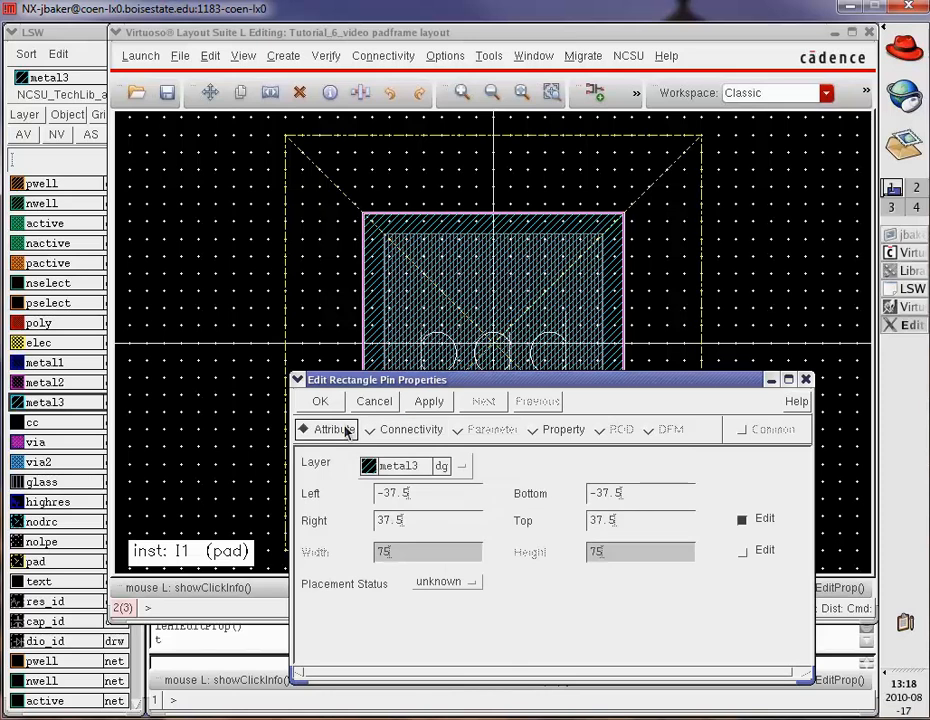
pyautogui.click(374, 401)
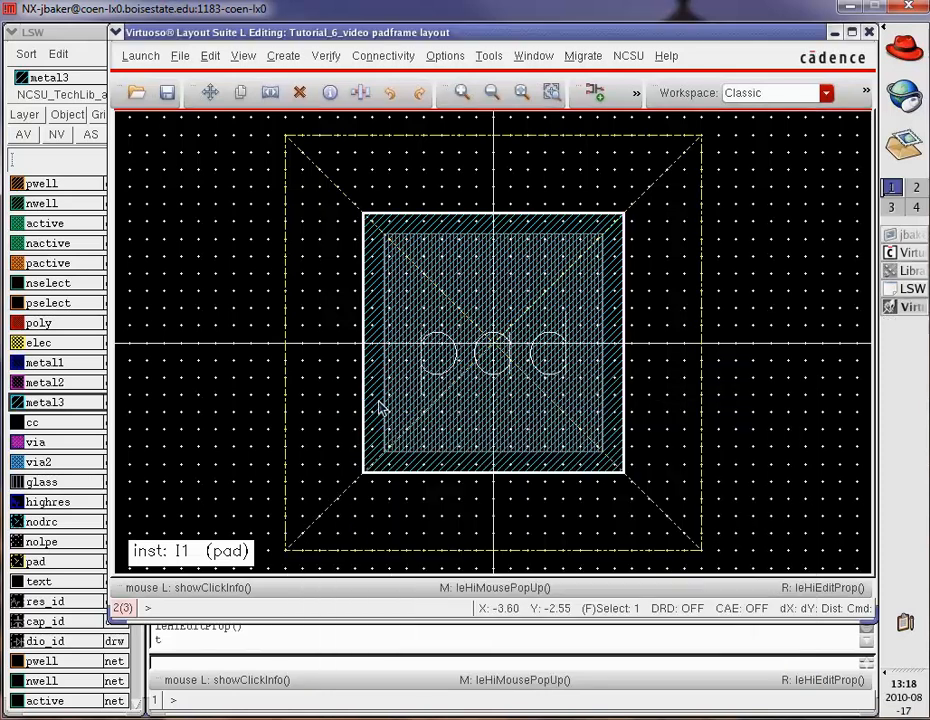
# Set the text height of the pin<1> name label to 15 in its properties
pyautogui.click(818, 432)
pyautogui.press('z')
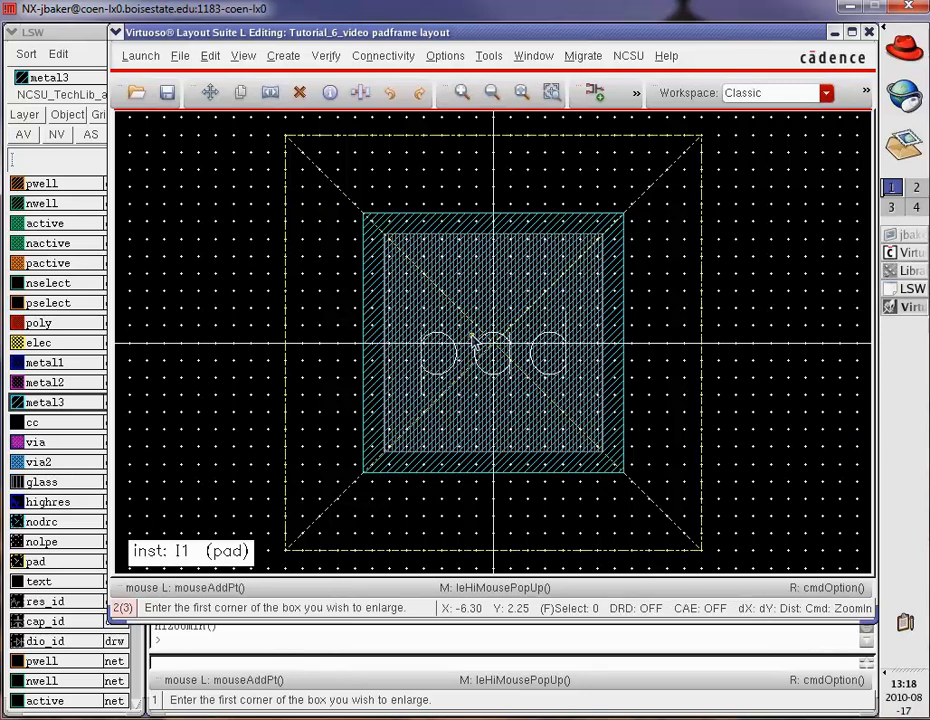
pyautogui.click(471, 335)
pyautogui.click(526, 358)
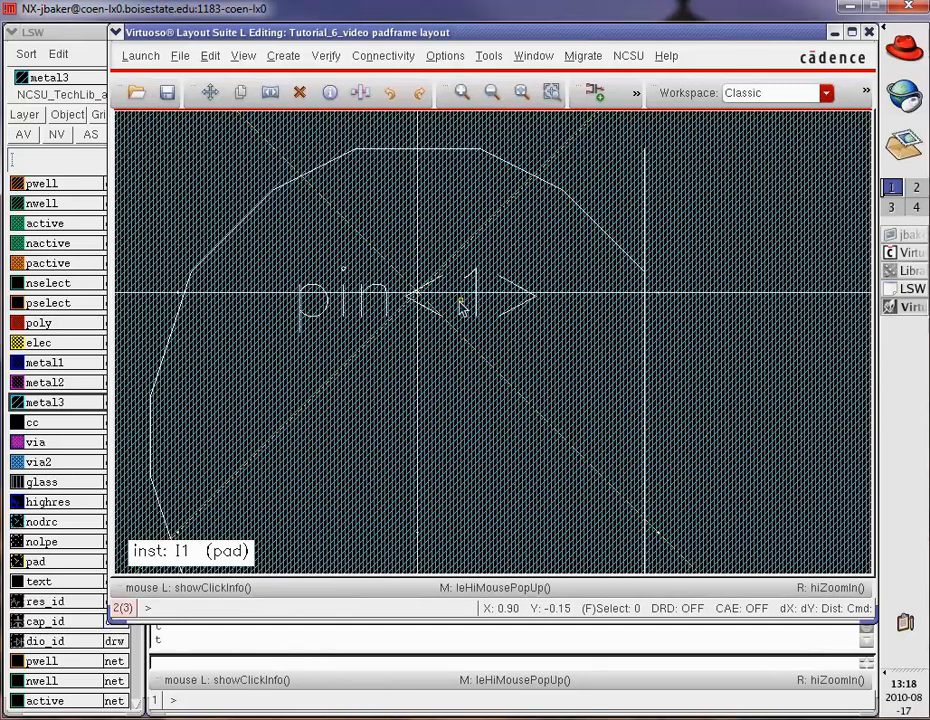
pyautogui.click(392, 305)
pyautogui.press('q')
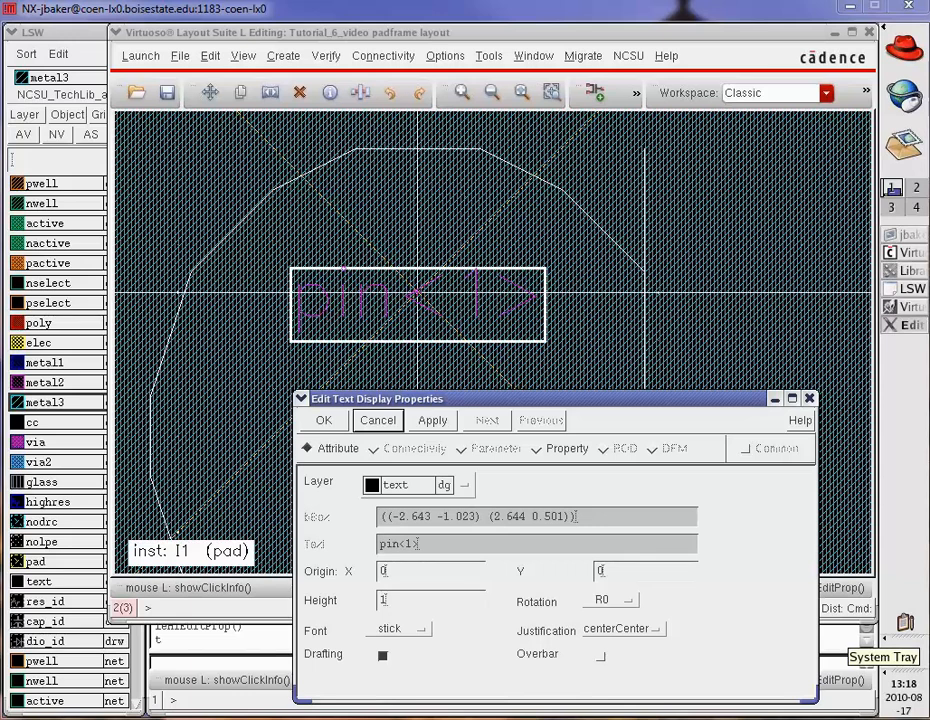
pyautogui.click(409, 604)
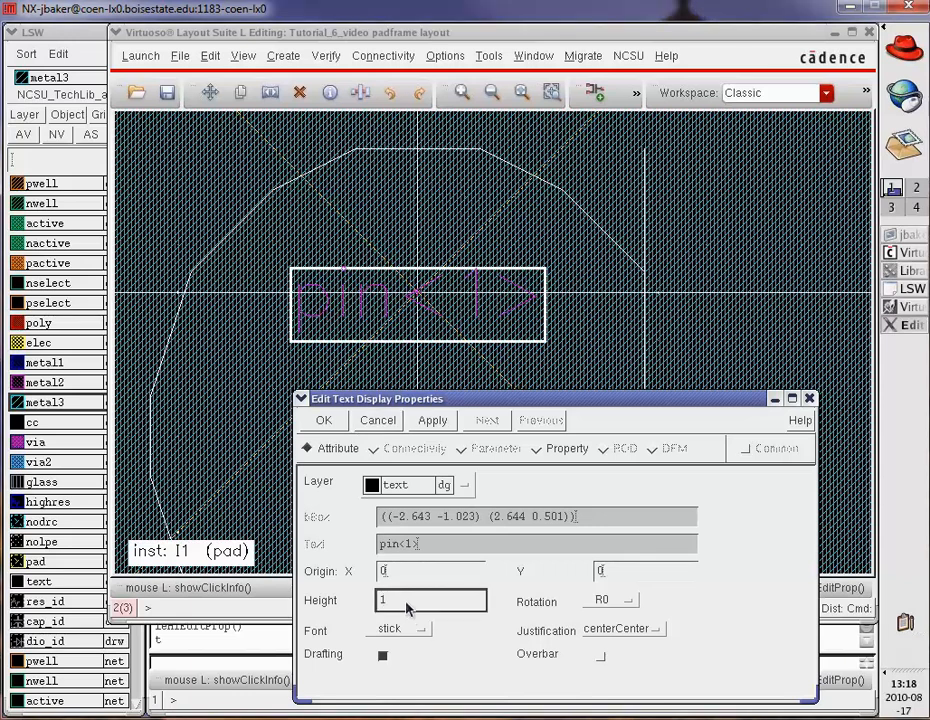
pyautogui.write('5')
pyautogui.click(433, 420)
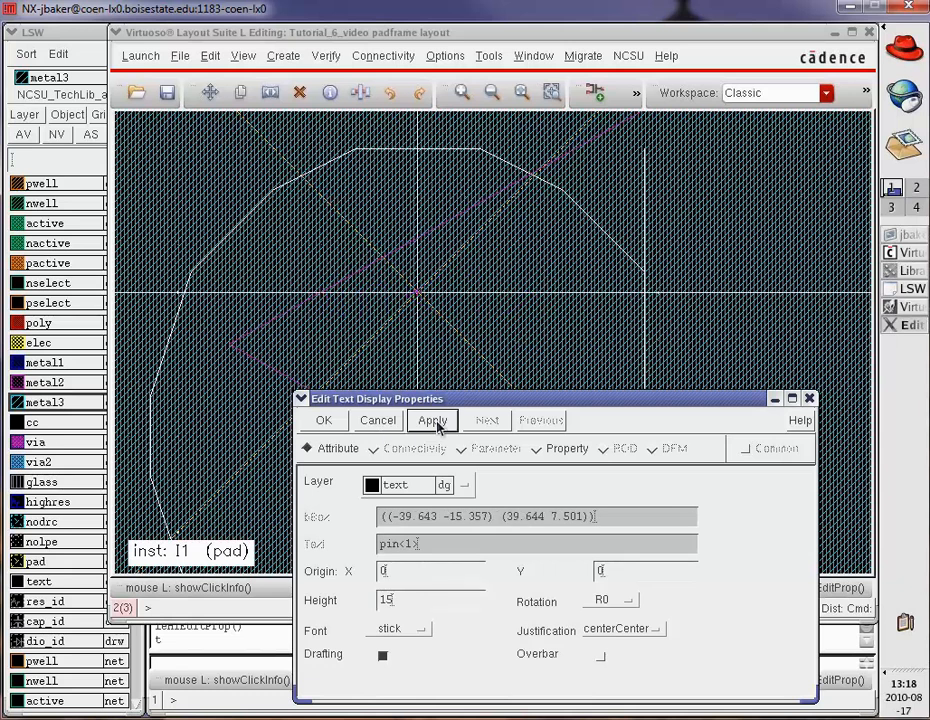
pyautogui.click(323, 420)
pyautogui.press('f')
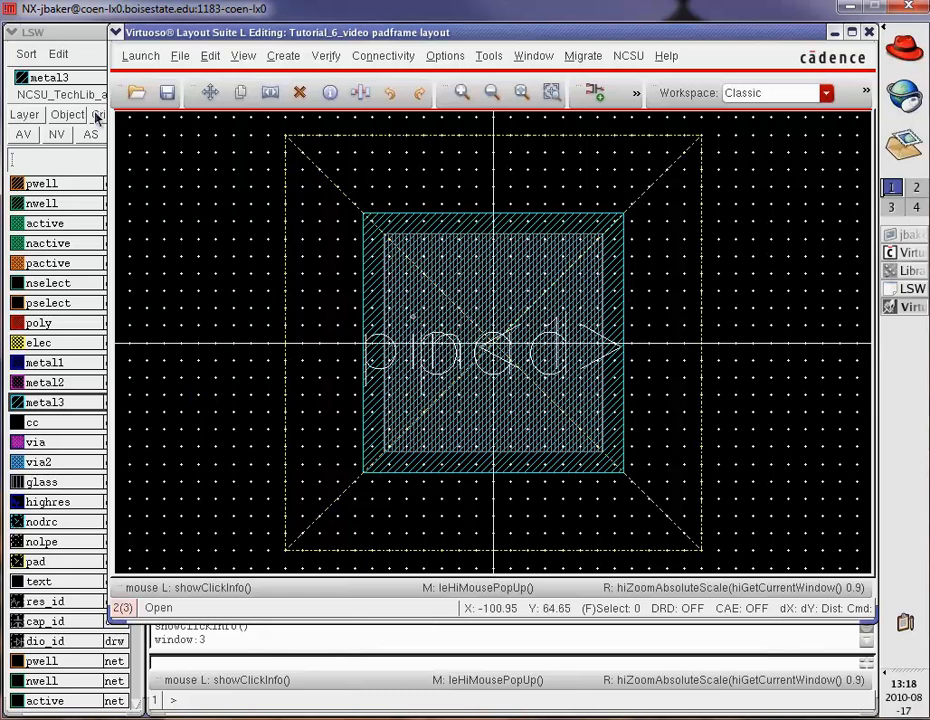
# Set the display stop level to 0 so the pad instance shows only as an outline
pyautogui.press('z')
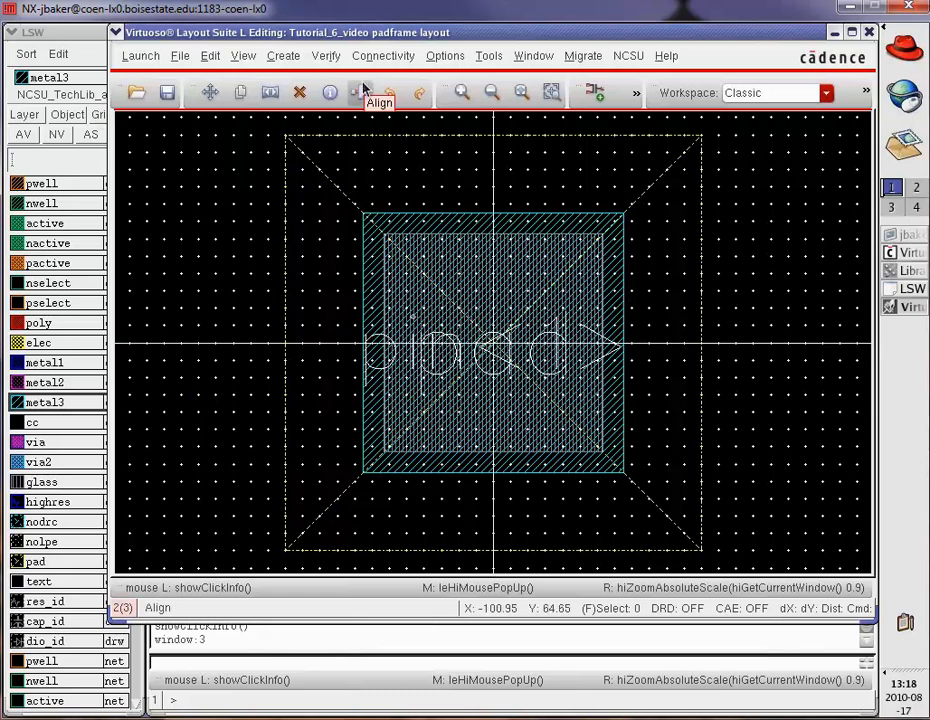
pyautogui.press('e')
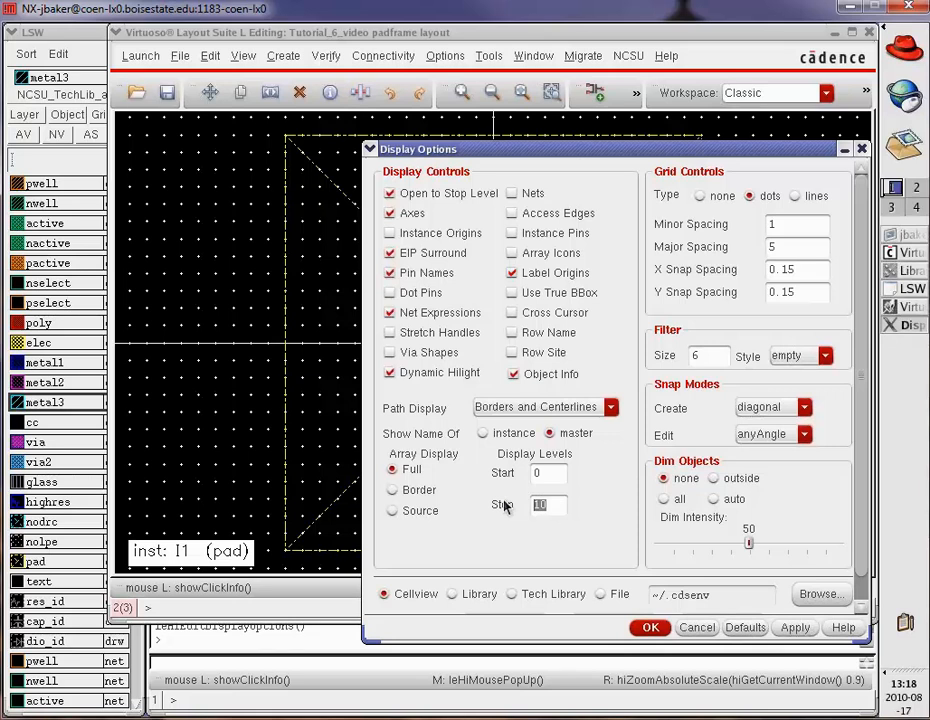
pyautogui.click(650, 627)
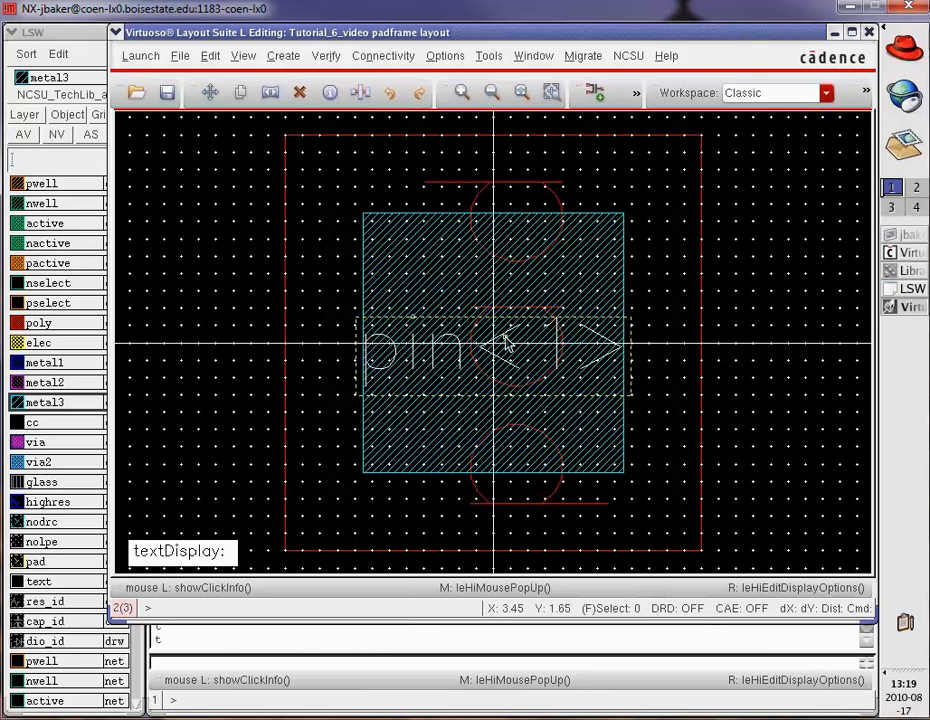
# Set the display stop level to 10 so the pad's full contents show, and fit the layout in view
pyautogui.rightClick(560, 367)
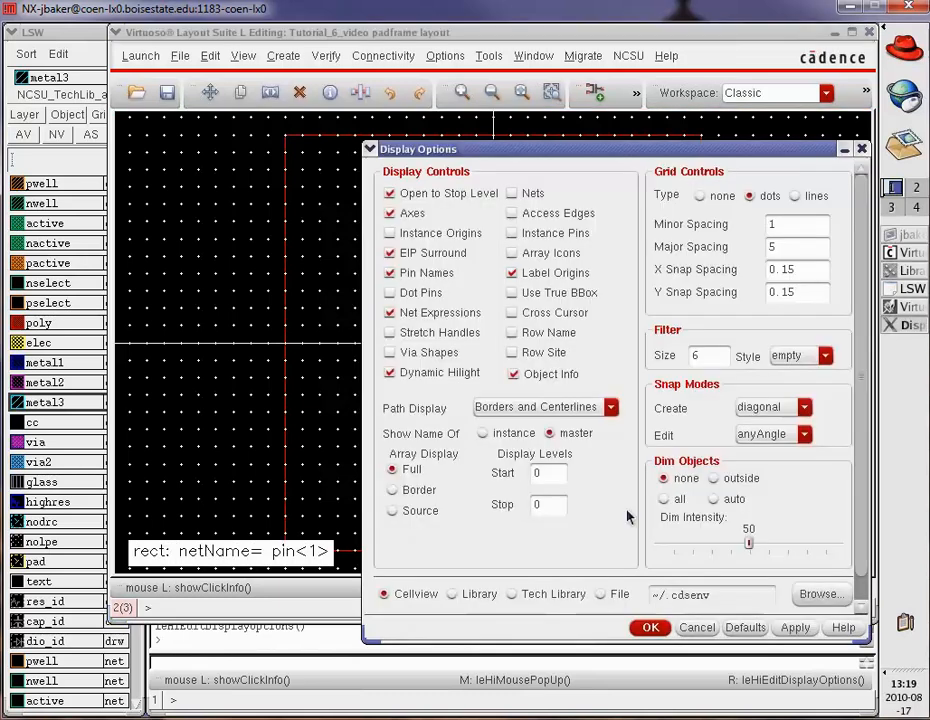
pyautogui.press('BackSpace')
pyautogui.write('10')
pyautogui.click(646, 628)
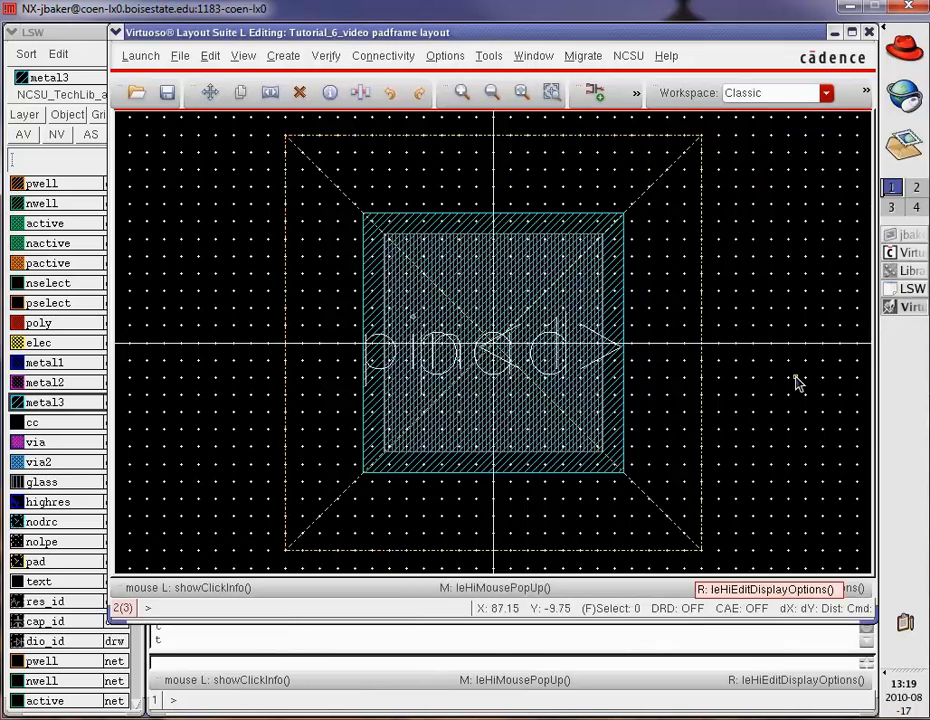
pyautogui.press('f')
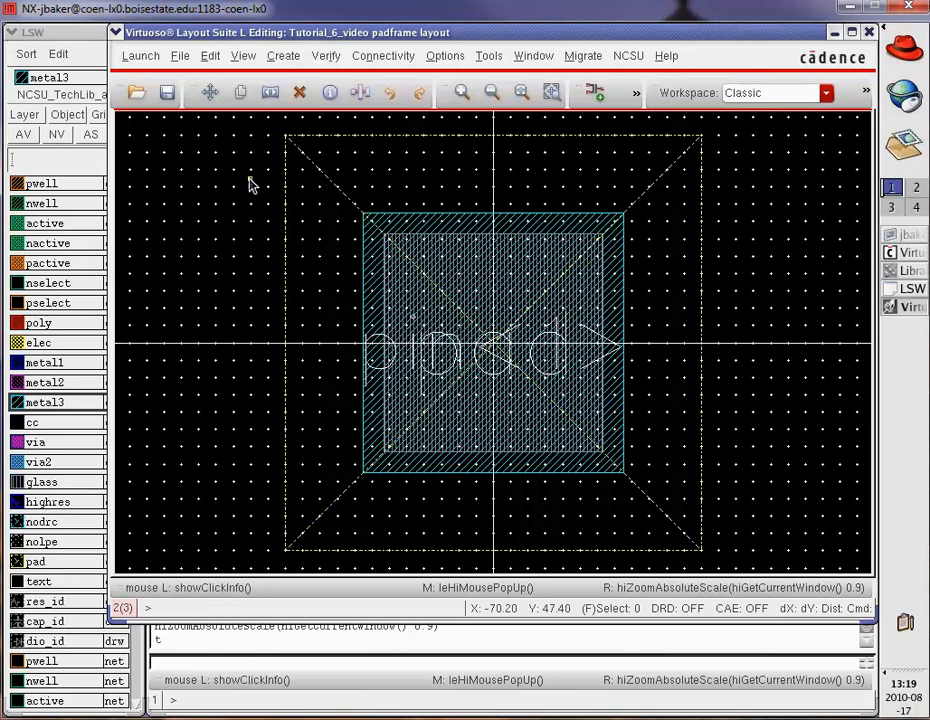
# Start copying the pad together with its pin<1> rectangle and label, using the pad's lower-left corner at (-60, -60) as reference point
pyautogui.press('c')
pyautogui.moveTo(259, 124); pyautogui.dragTo(730, 569)
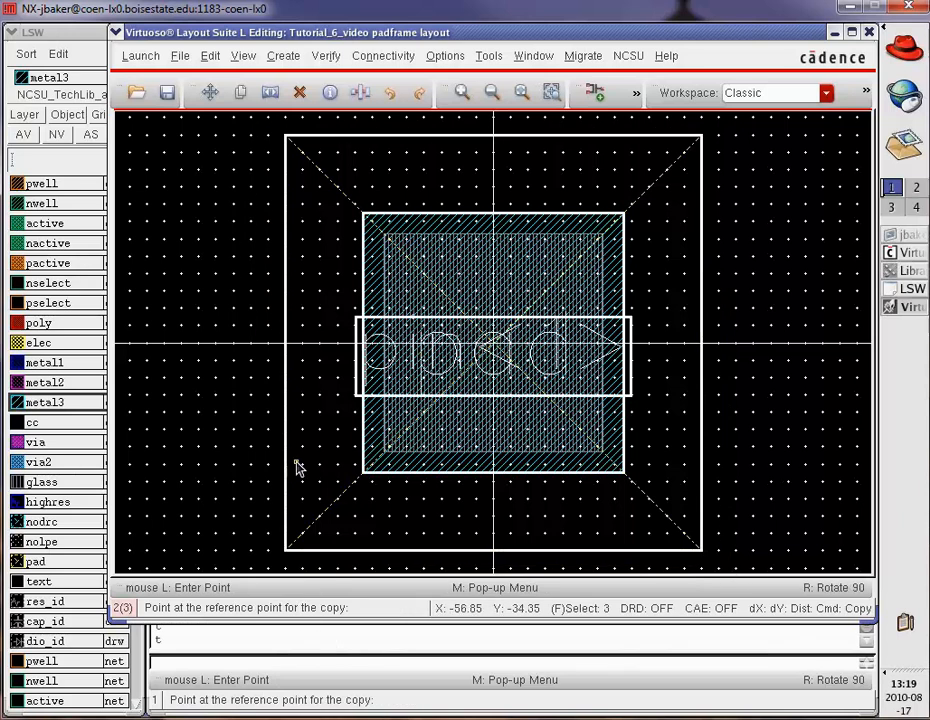
pyautogui.press('z')
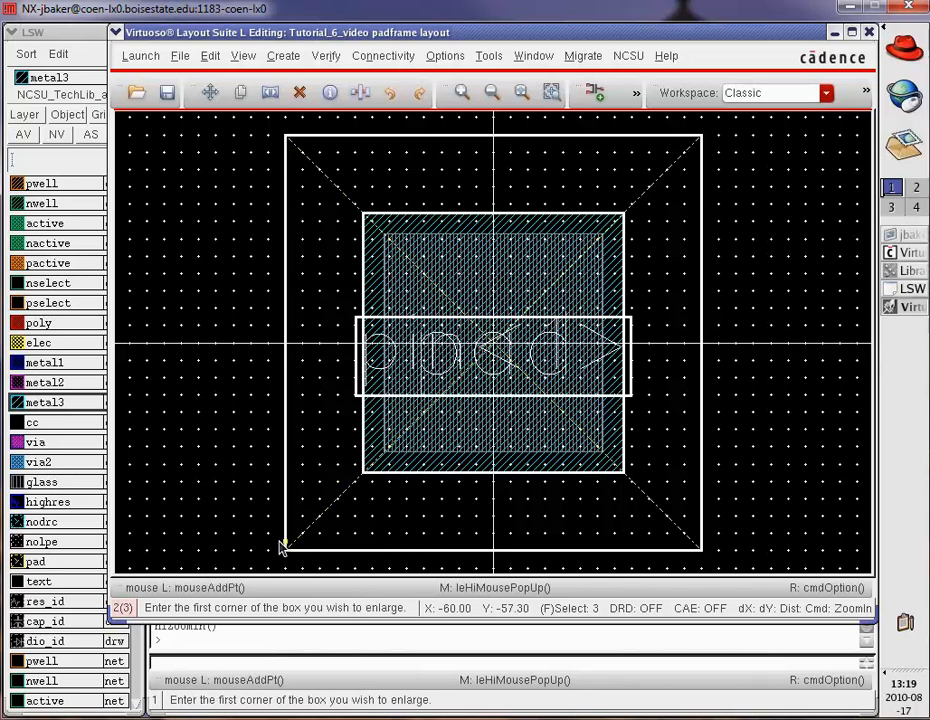
pyautogui.click(282, 546)
pyautogui.click(301, 557)
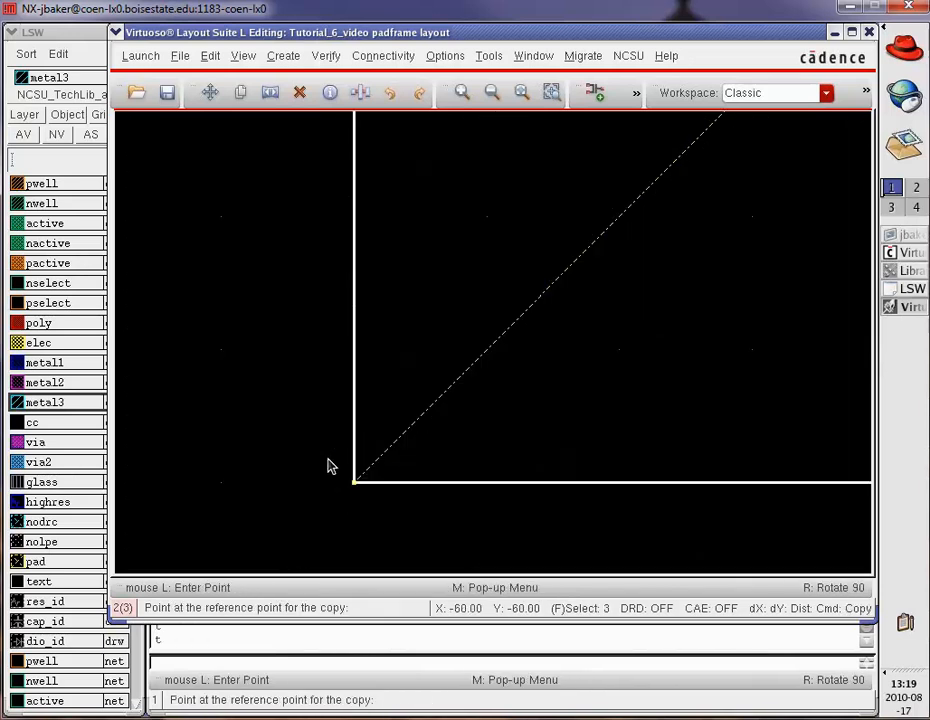
pyautogui.press('z')
pyautogui.click(334, 461)
pyautogui.click(394, 502)
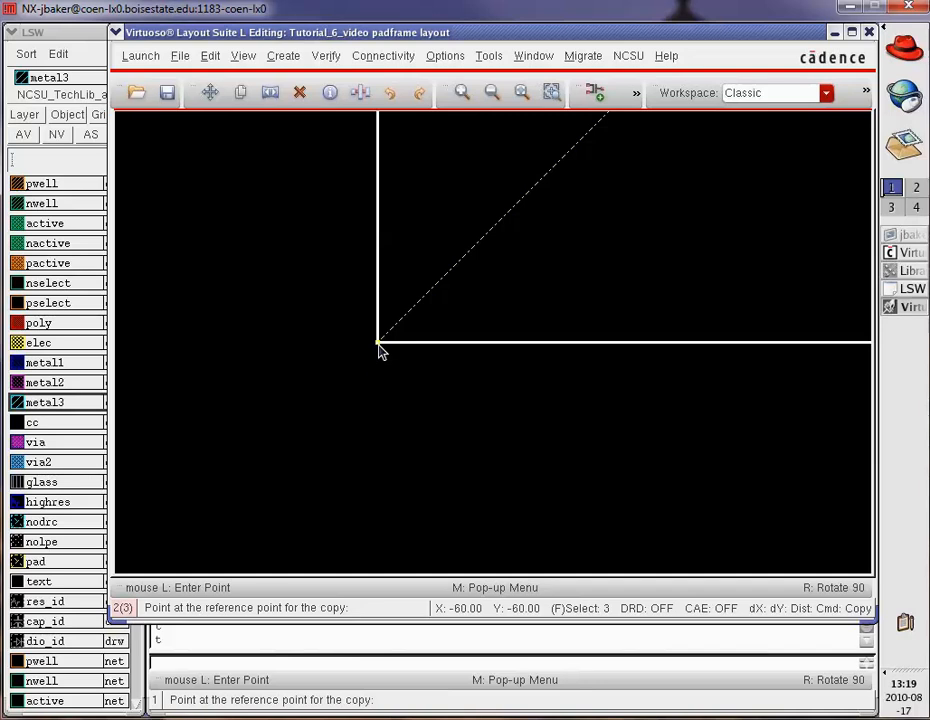
pyautogui.click(379, 343)
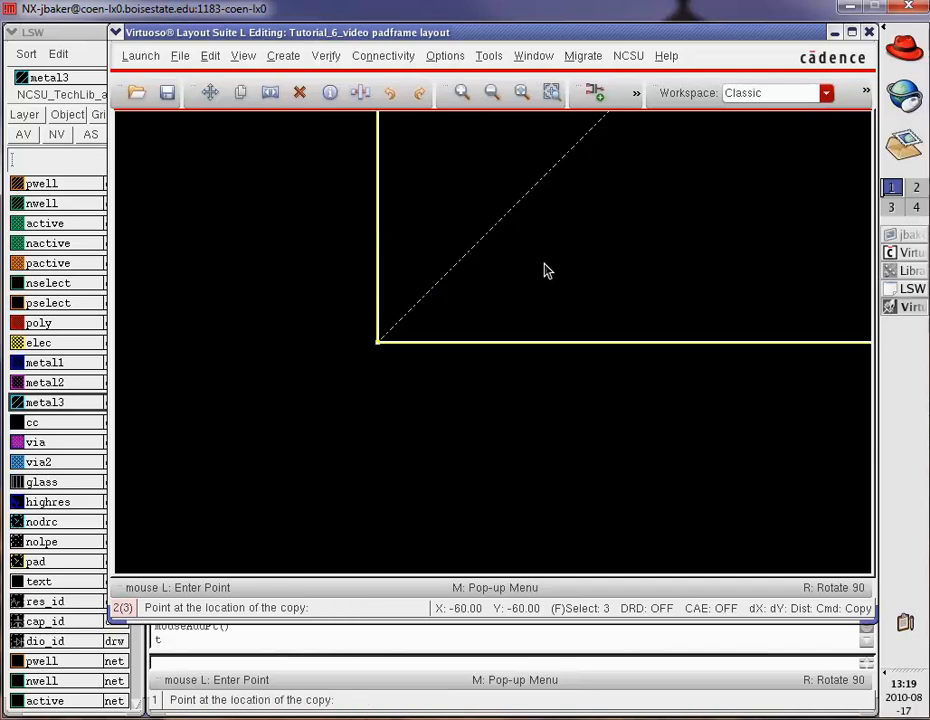
pyautogui.click(465, 94)
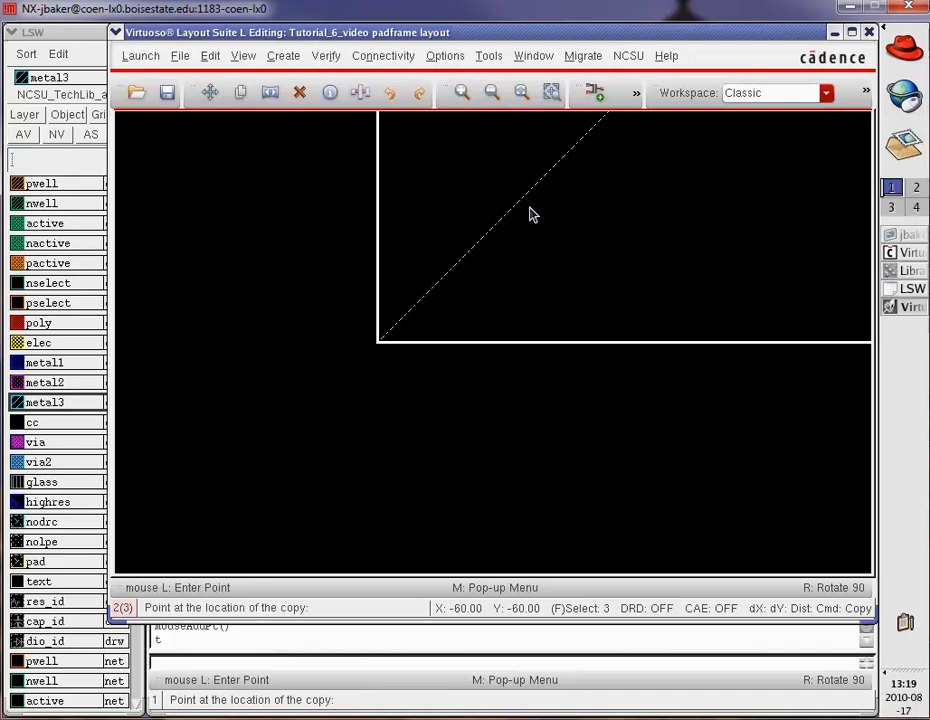
pyautogui.click(457, 60)
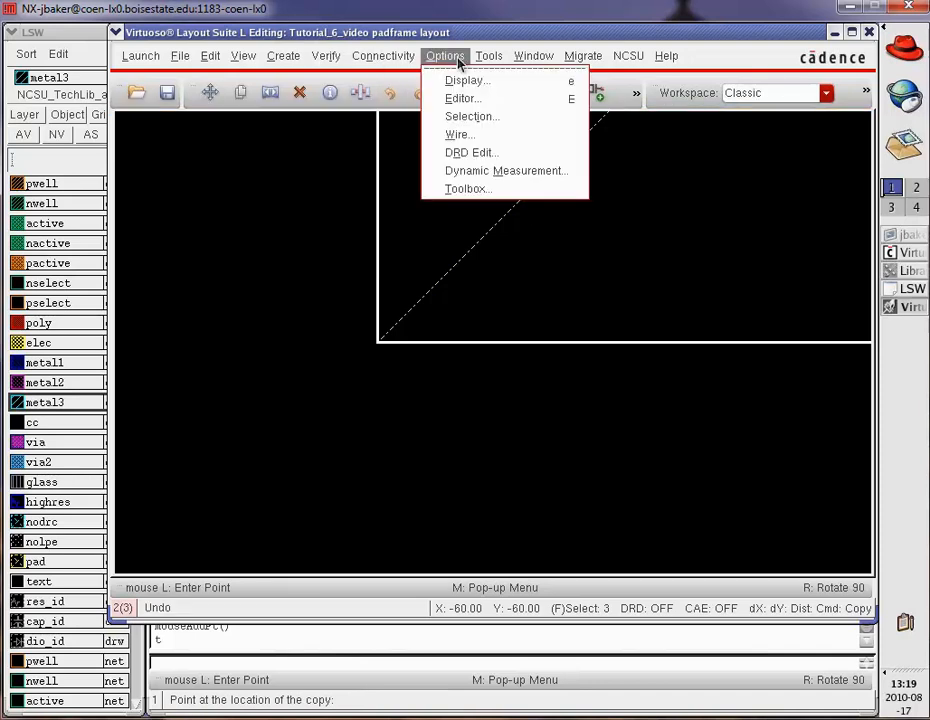
pyautogui.click(457, 79)
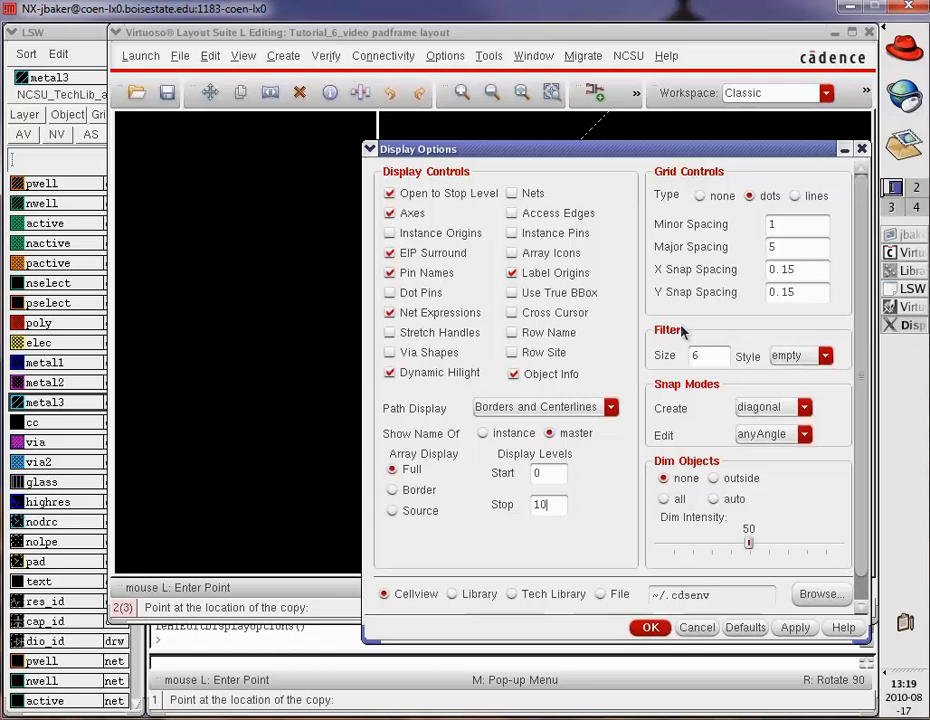
pyautogui.click(648, 628)
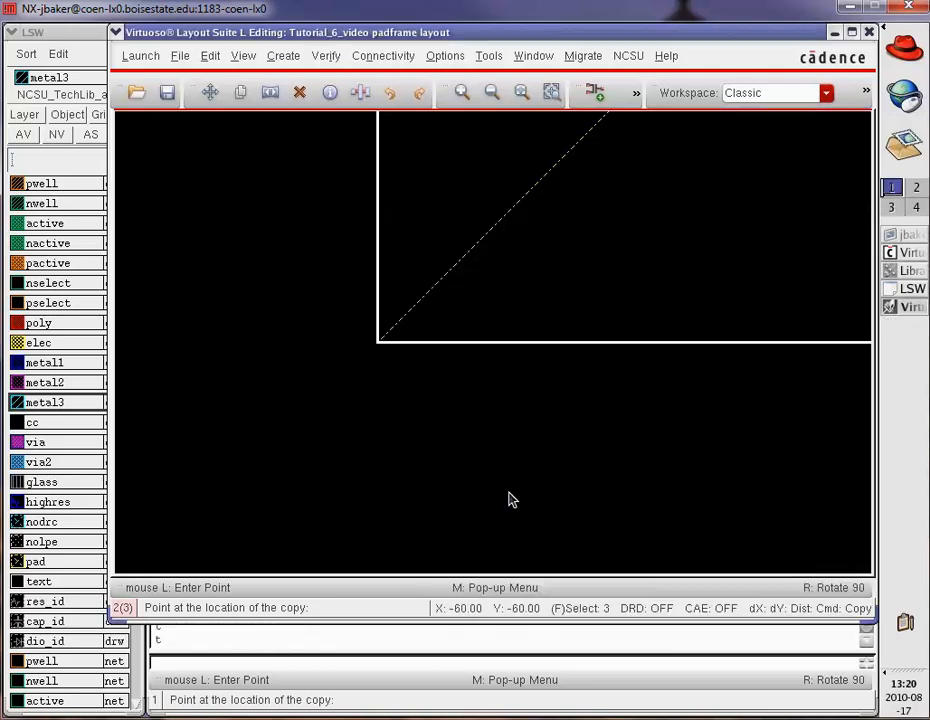
# Set the copy array to 12 rows and 12 columns
pyautogui.press('F3')
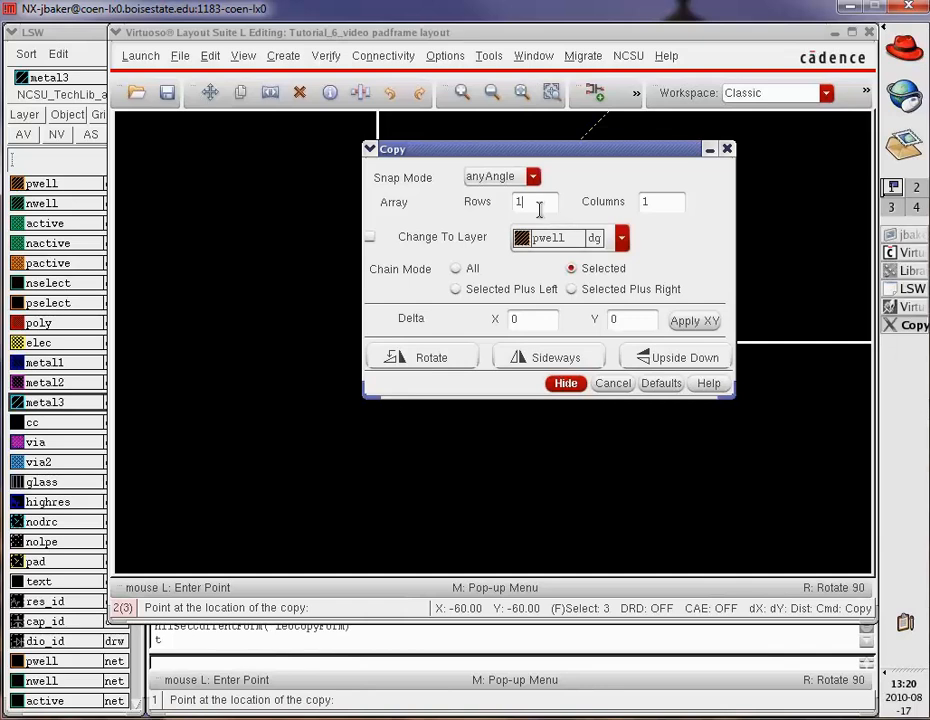
pyautogui.write('2')
pyautogui.click(664, 204)
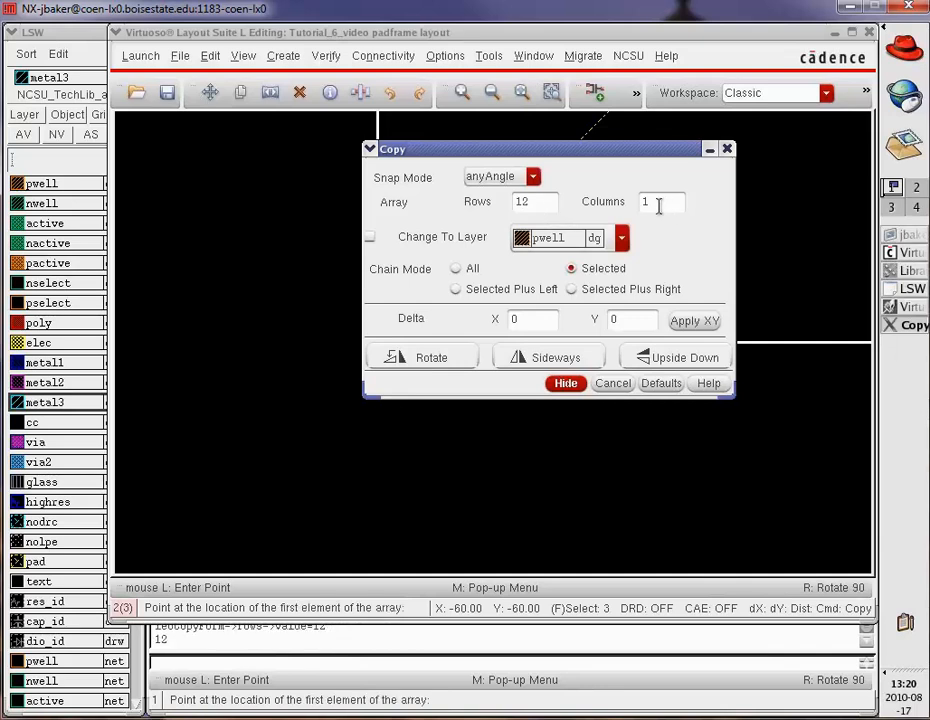
pyautogui.click(566, 384)
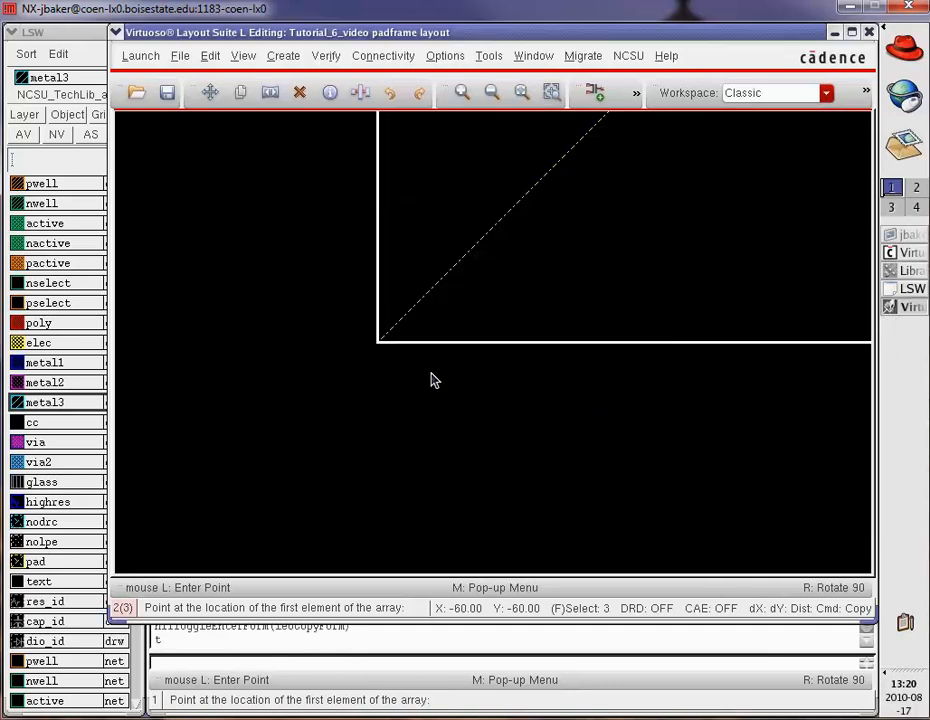
# Place the first element of the array at the original pad's lower-right corner, at (60, -60)
pyautogui.press('f')
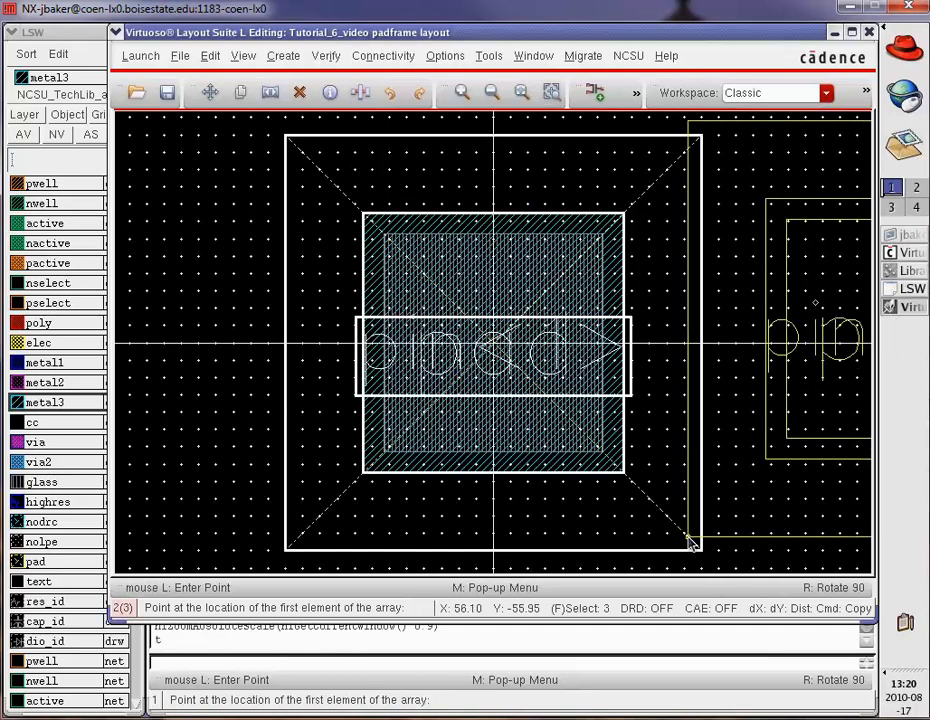
pyautogui.press('z')
pyautogui.click(689, 542)
pyautogui.click(728, 567)
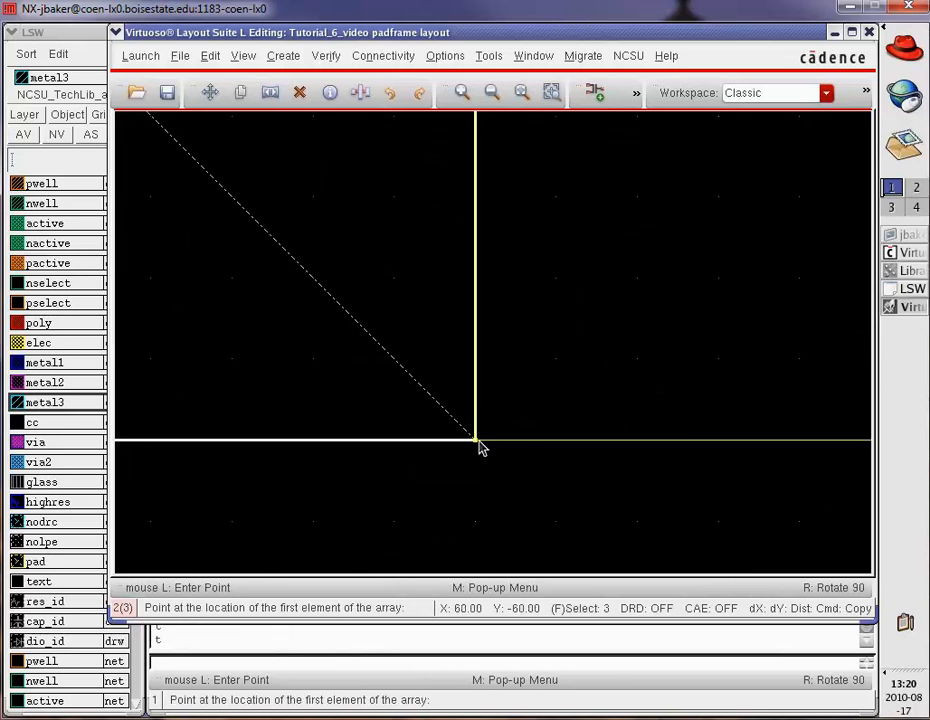
pyautogui.click(478, 442)
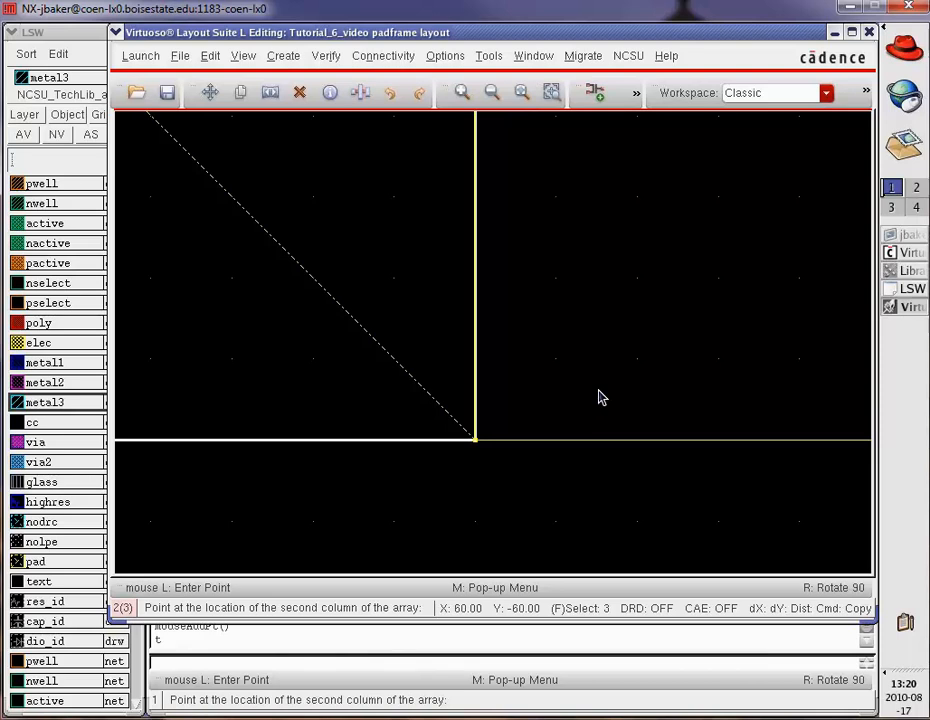
# Place the array's second column directly against the first copied pad, at (180, -60)
pyautogui.press('f')
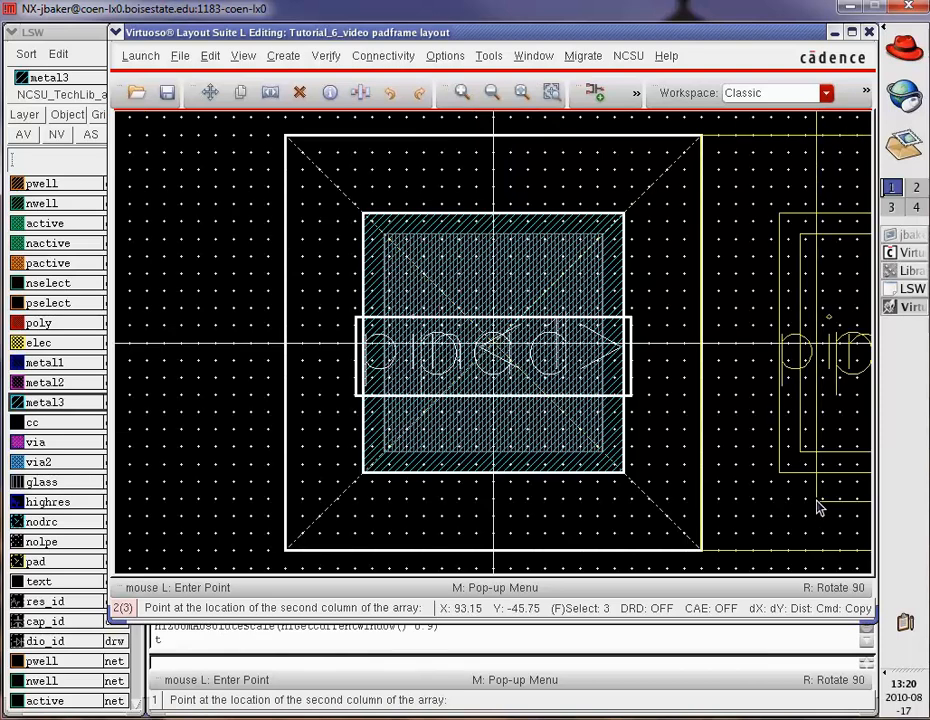
pyautogui.scroll(-13, 817, 508)
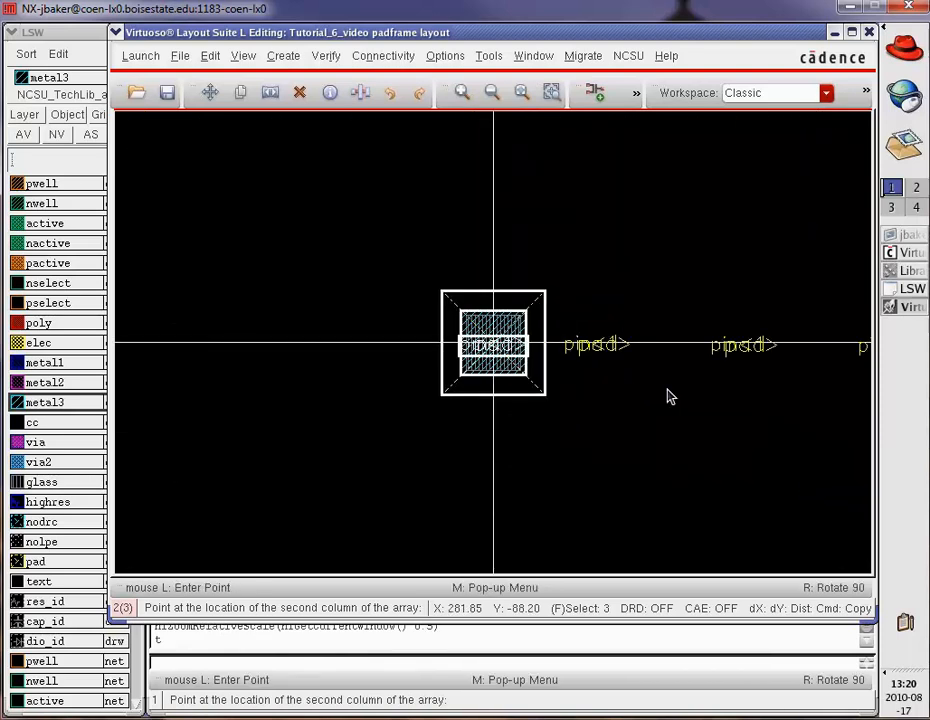
pyautogui.press('z')
pyautogui.click(643, 385)
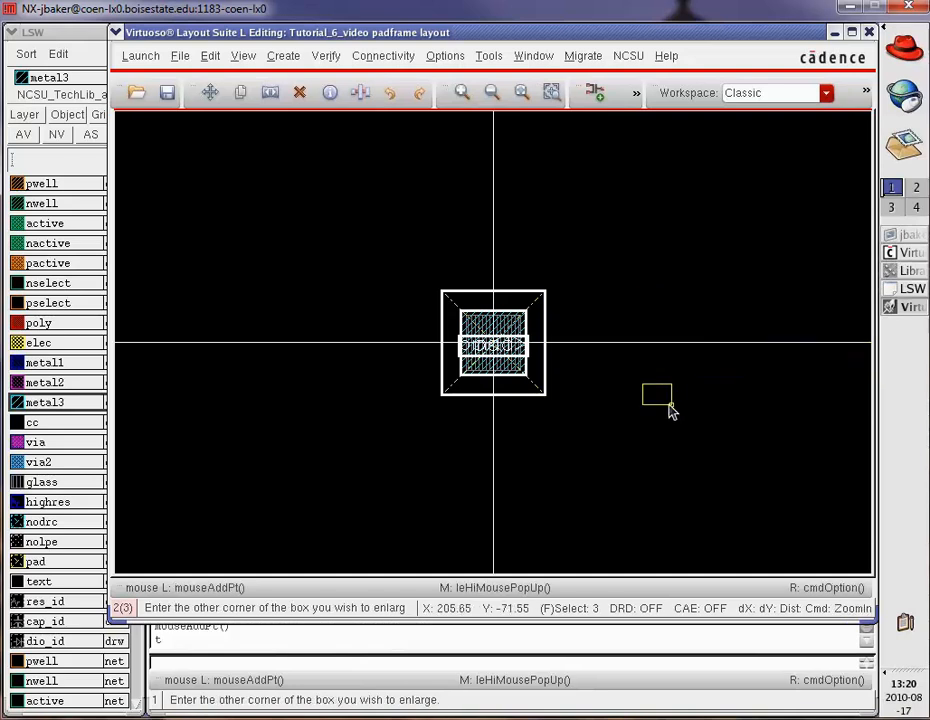
pyautogui.click(674, 414)
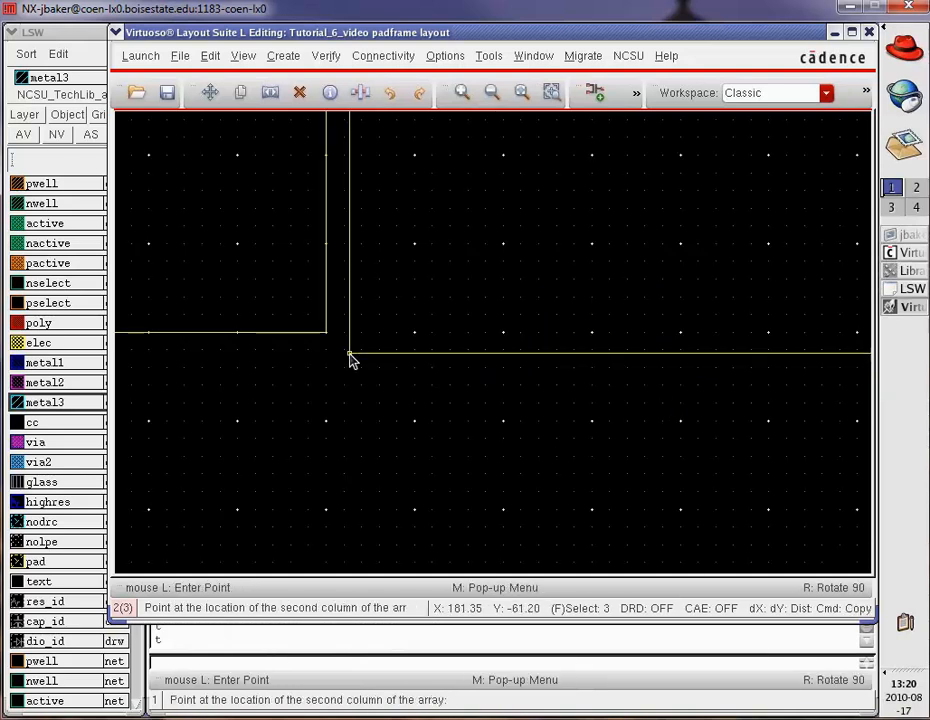
pyautogui.press('z')
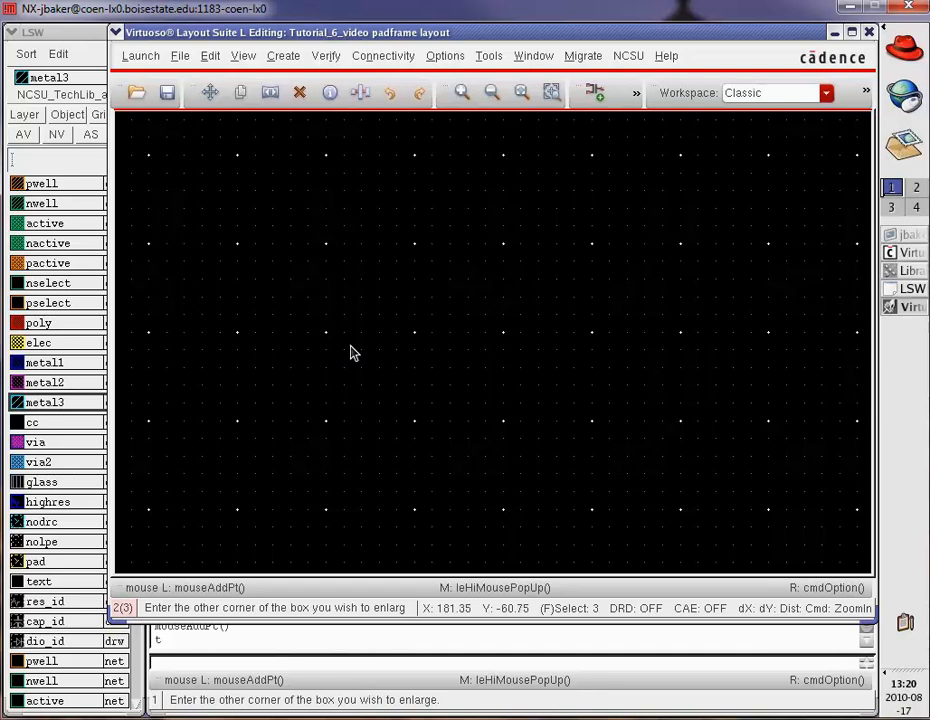
pyautogui.click(349, 353)
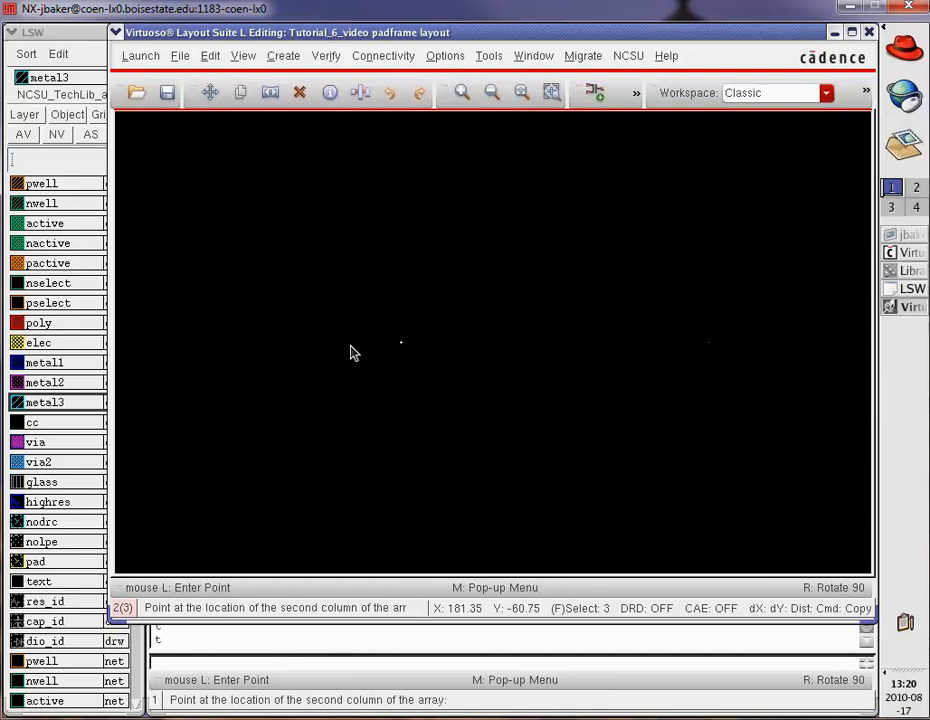
pyautogui.click(401, 343)
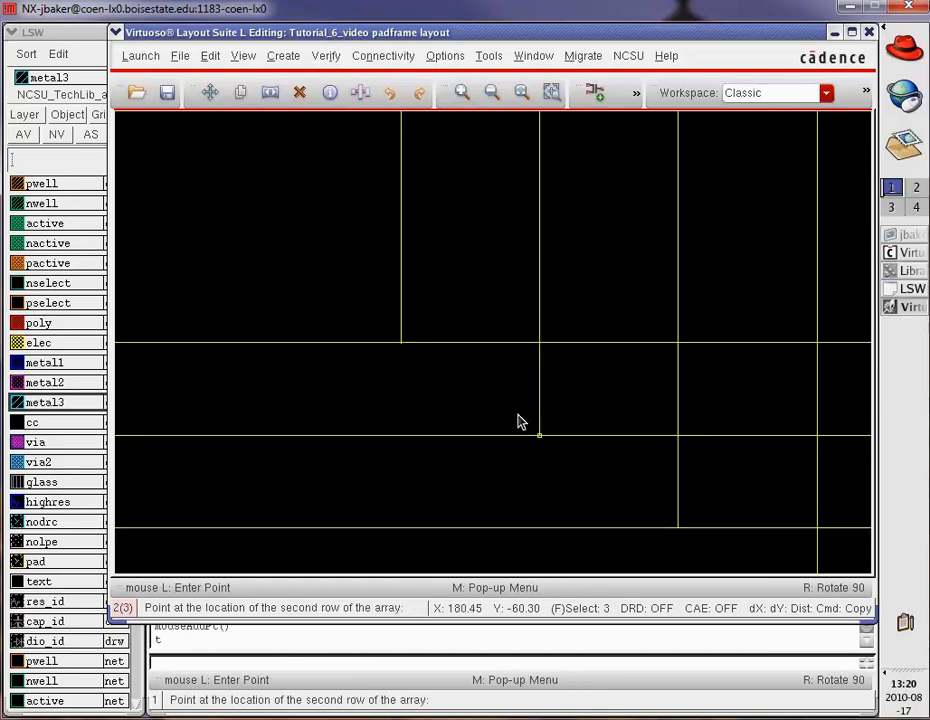
# Place the array's second row directly above the first at (180, 60) to complete the copy, and show the whole array
pyautogui.keyDown('ctrl'); pyautogui.scroll(-10, 531, 322); pyautogui.keyUp('ctrl')
pyautogui.keyDown('ctrl'); pyautogui.scroll(-6, 580, 340); pyautogui.keyUp('ctrl')
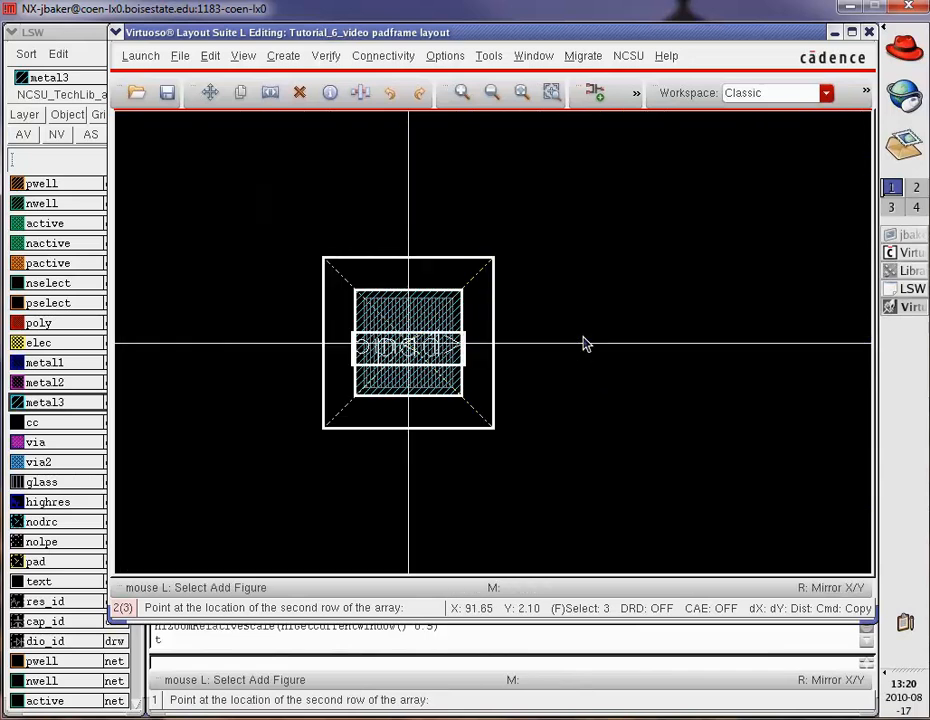
pyautogui.keyDown('ctrl'); pyautogui.scroll(-12, 585, 343); pyautogui.keyUp('ctrl')
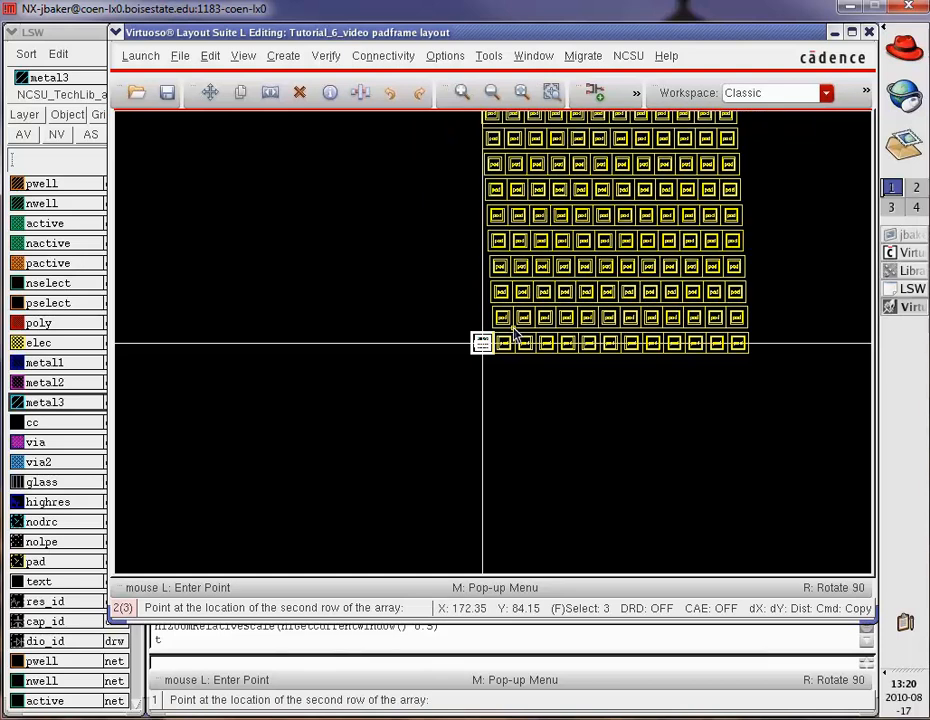
pyautogui.press('z')
pyautogui.click(516, 327)
pyautogui.click(529, 349)
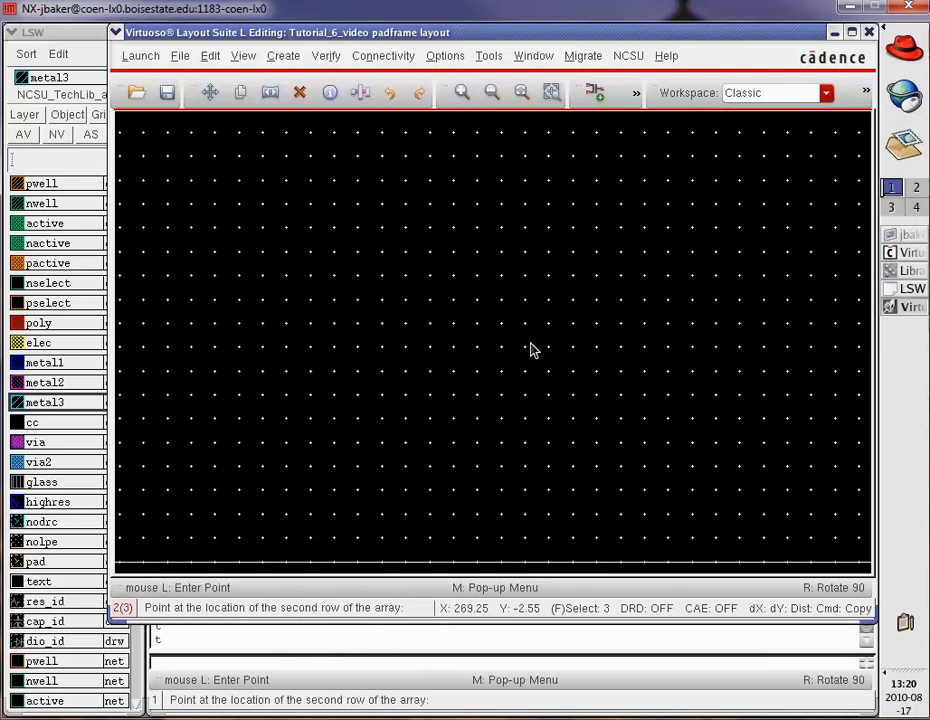
pyautogui.press('z')
pyautogui.click(276, 257)
pyautogui.click(308, 327)
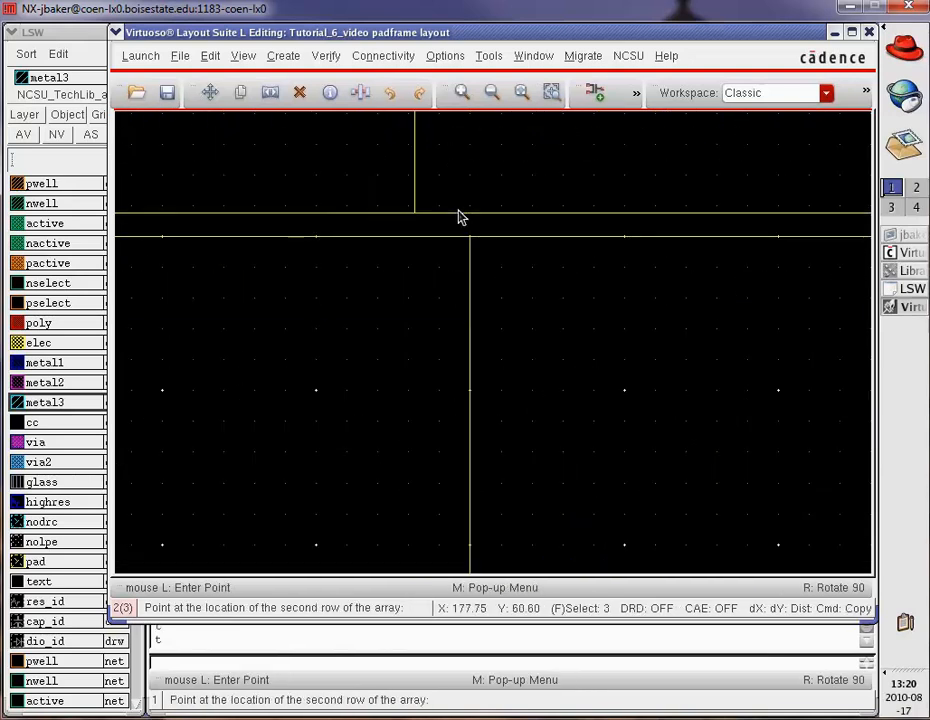
pyautogui.click(472, 244)
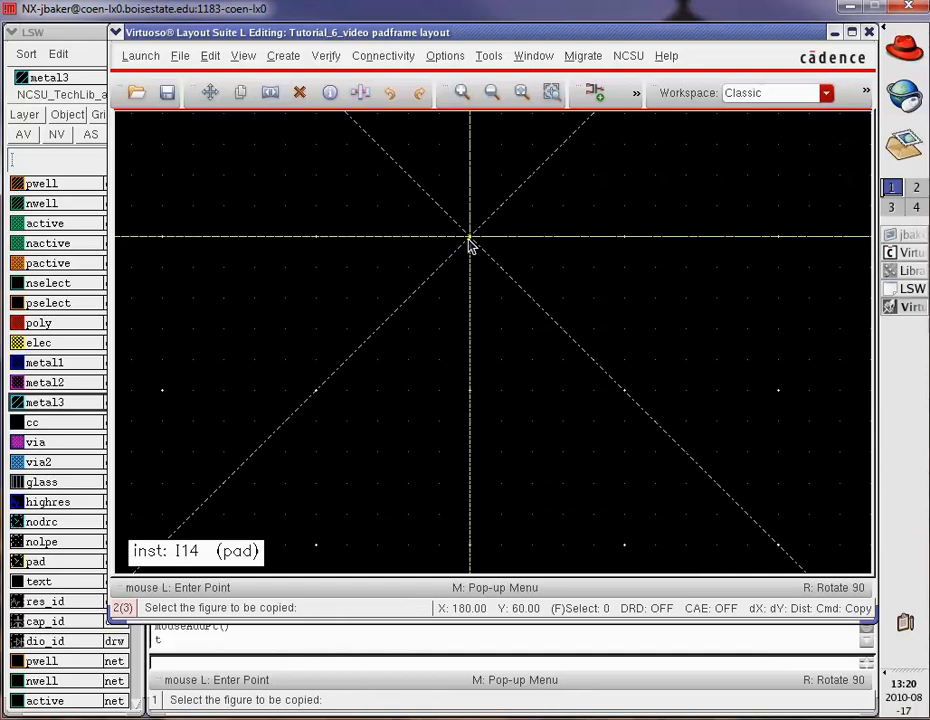
pyautogui.press('f')
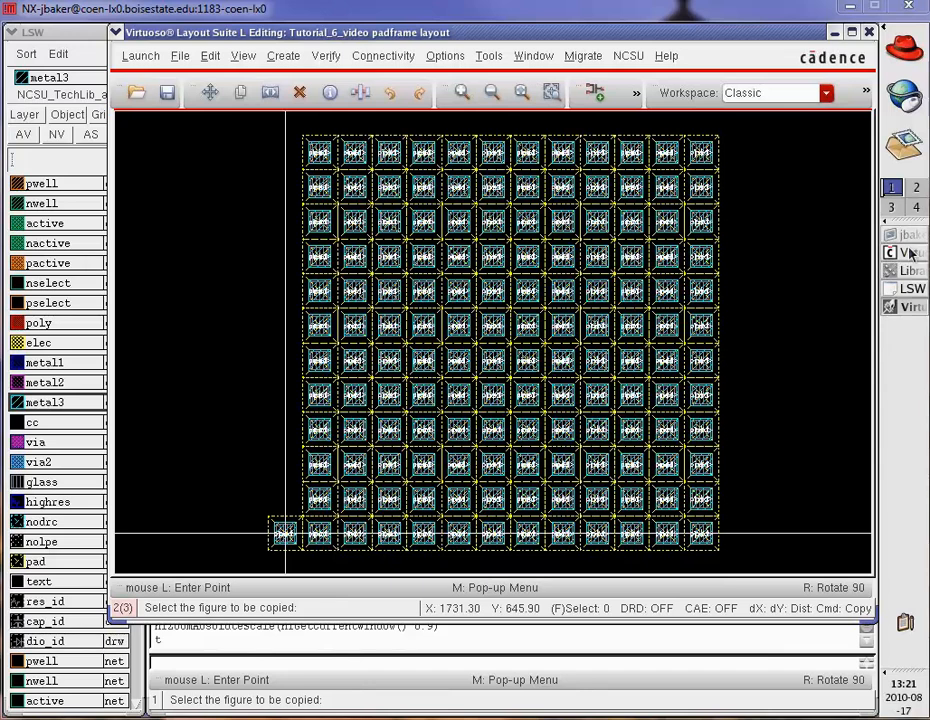
pyautogui.moveTo(234, 502); pyautogui.dragTo(350, 558)
pyautogui.press('c')
pyautogui.press('BackSpace')
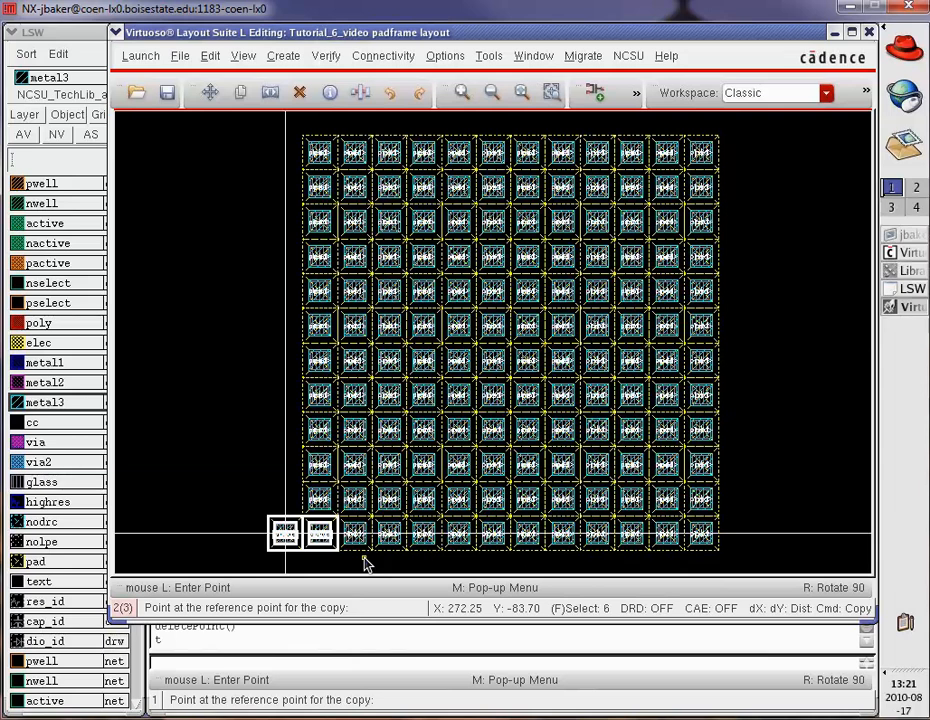
pyautogui.click(197, 404)
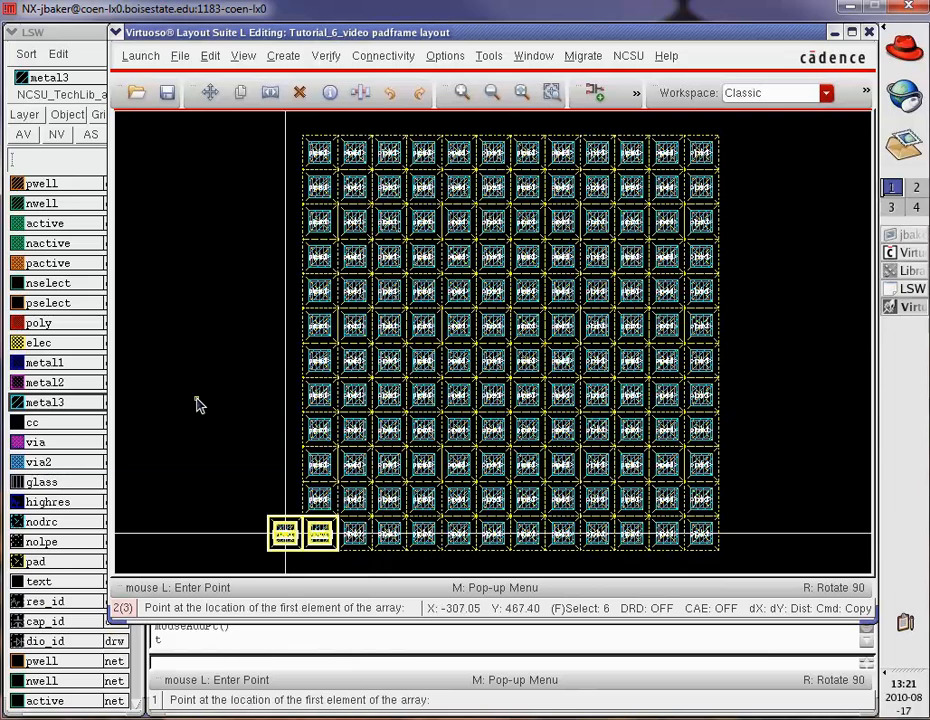
pyautogui.press('Escape')
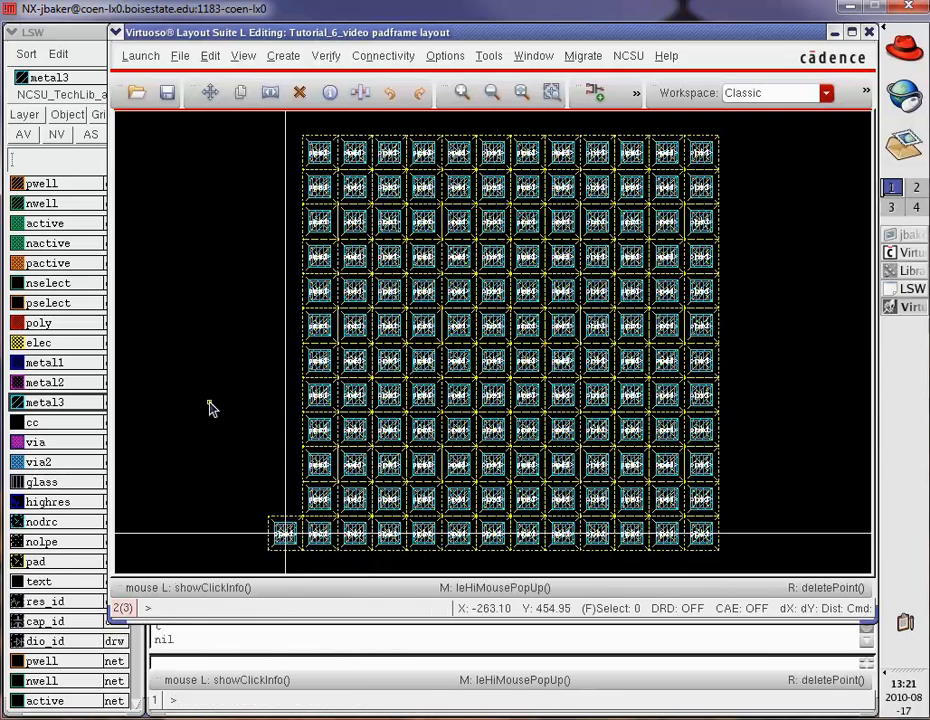
# Delete the original single pad together with the lower-left corner pad of the array beside it
pyautogui.moveTo(236, 505); pyautogui.dragTo(357, 560)
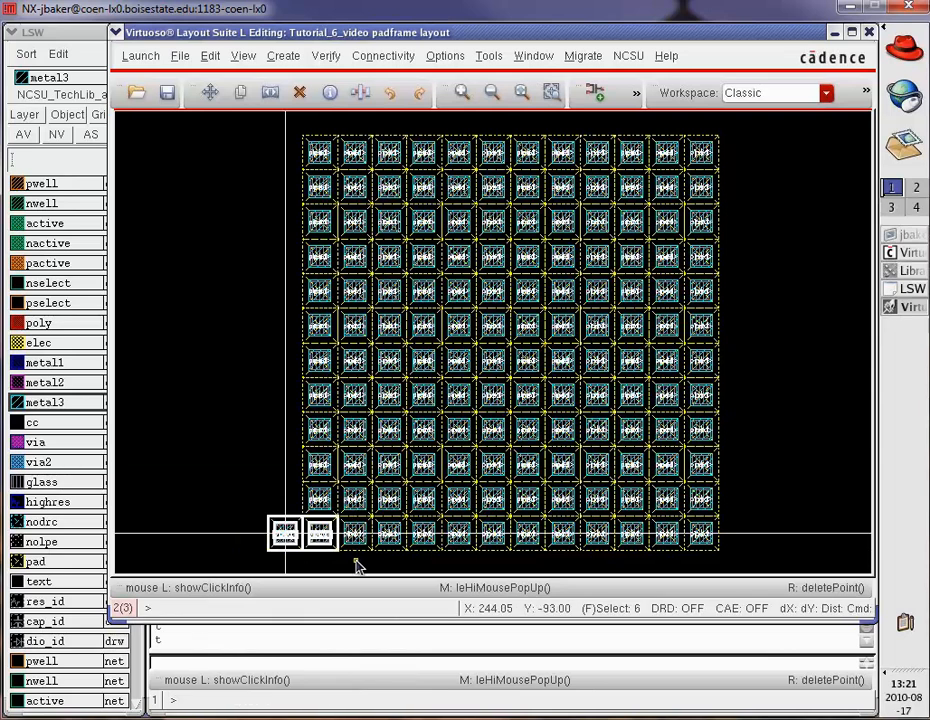
pyautogui.press('Delete')
pyautogui.moveTo(727, 556); pyautogui.dragTo(662, 492)
pyautogui.press('Delete')
pyautogui.hotkey('ctrl', 'z')
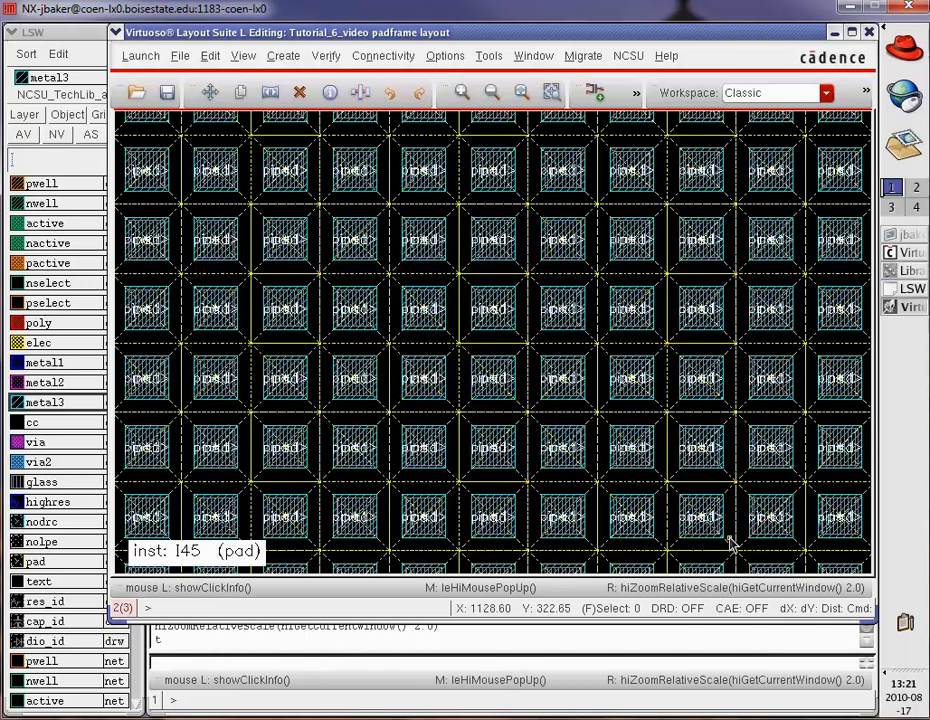
pyautogui.press('u')
pyautogui.press('f')
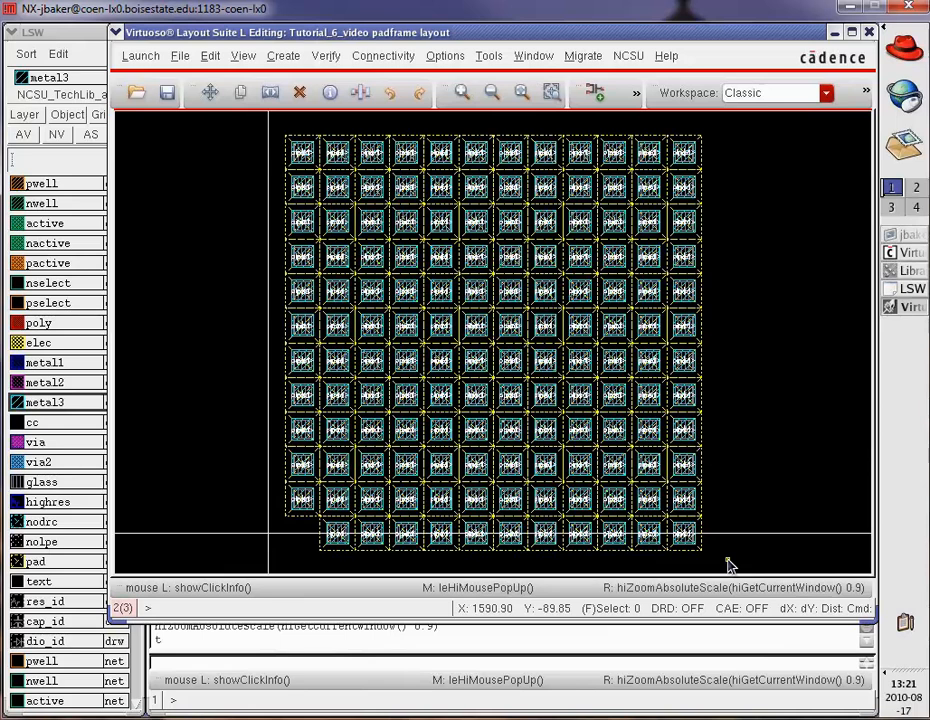
# Delete the lower-right, upper-right and upper-left corner pads of the array
pyautogui.moveTo(729, 565); pyautogui.dragTo(656, 512)
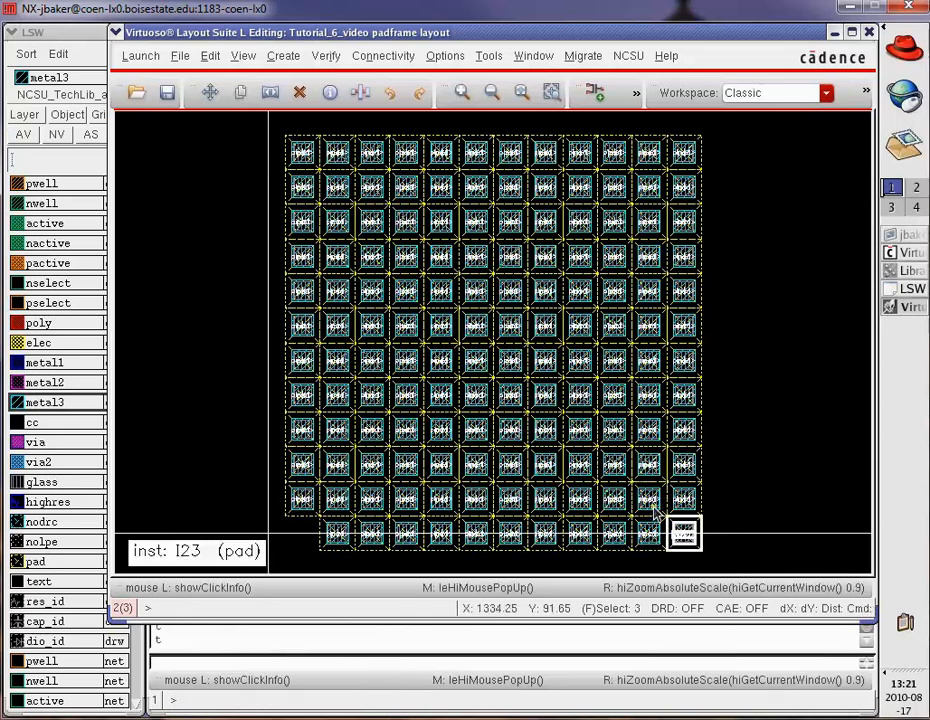
pyautogui.press('Delete')
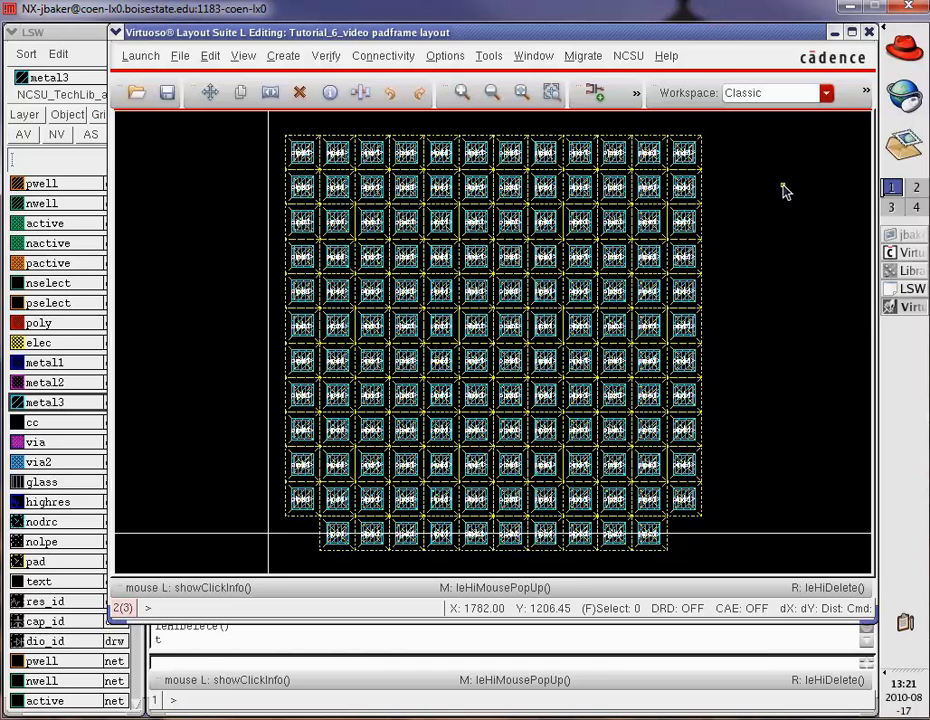
pyautogui.moveTo(723, 124); pyautogui.dragTo(664, 178)
pyautogui.press('Delete')
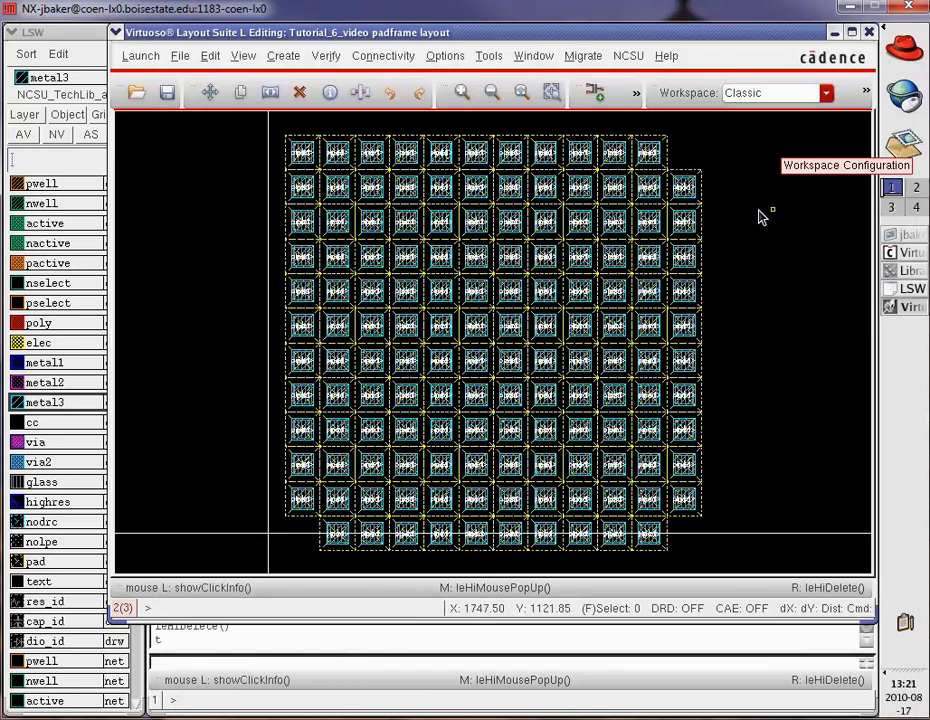
pyautogui.moveTo(266, 128); pyautogui.dragTo(332, 186)
pyautogui.press('Delete')
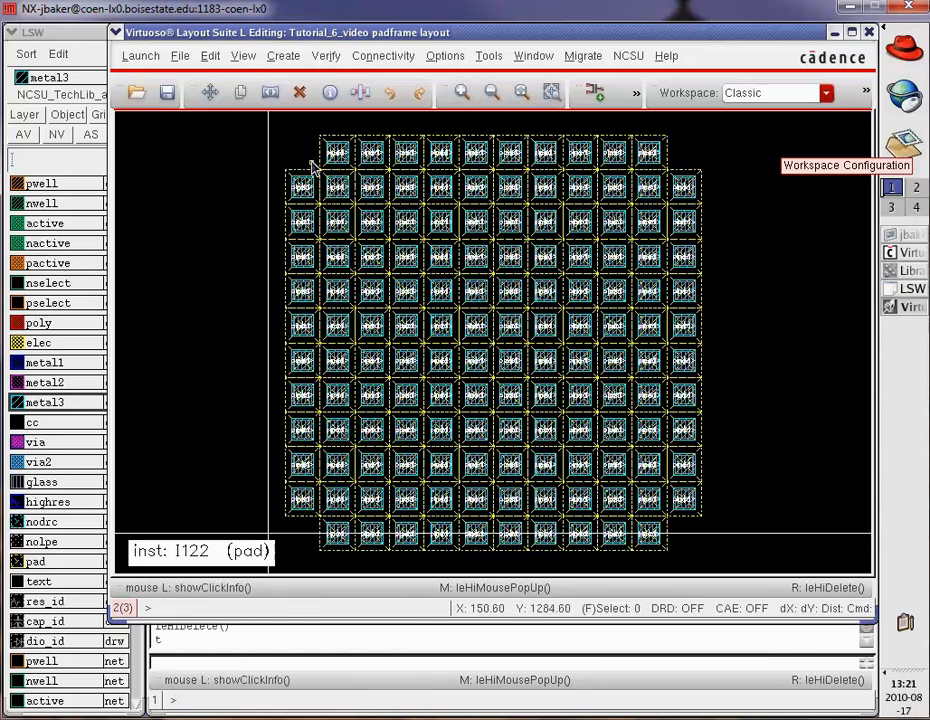
# Delete all pads inside the outer ring of the array and save the padframe layout
pyautogui.moveTo(310, 163); pyautogui.dragTo(676, 531)
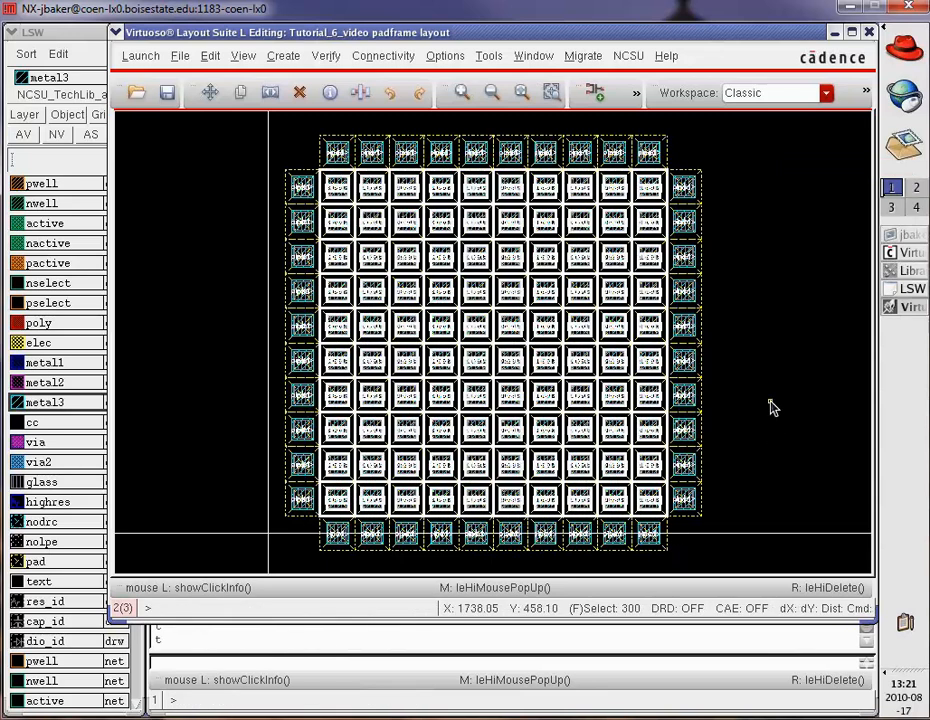
pyautogui.press('Delete')
pyautogui.press('f')
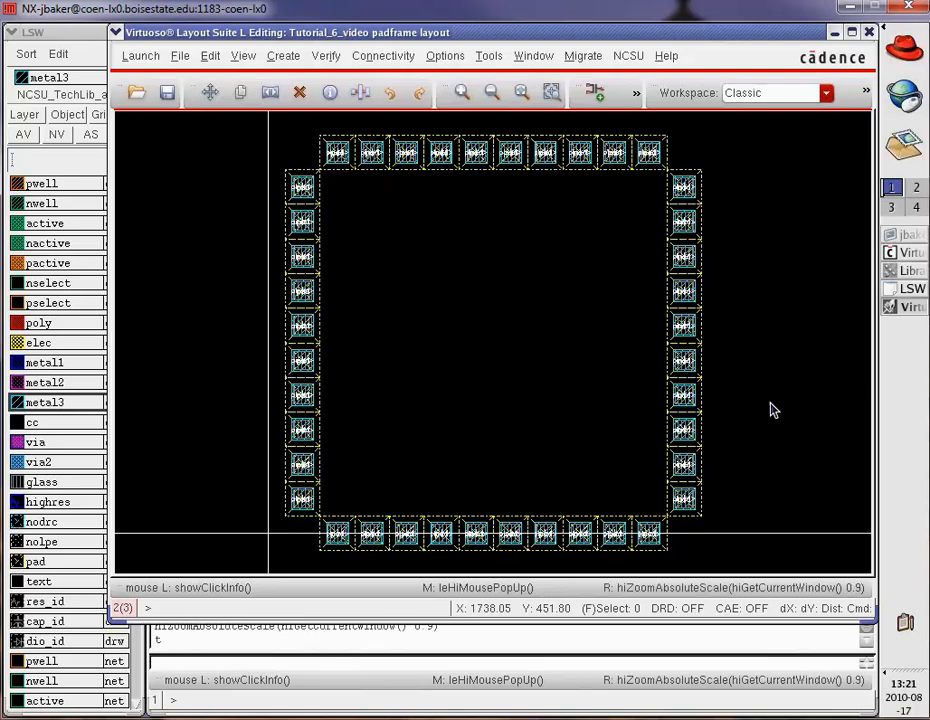
pyautogui.click(168, 93)
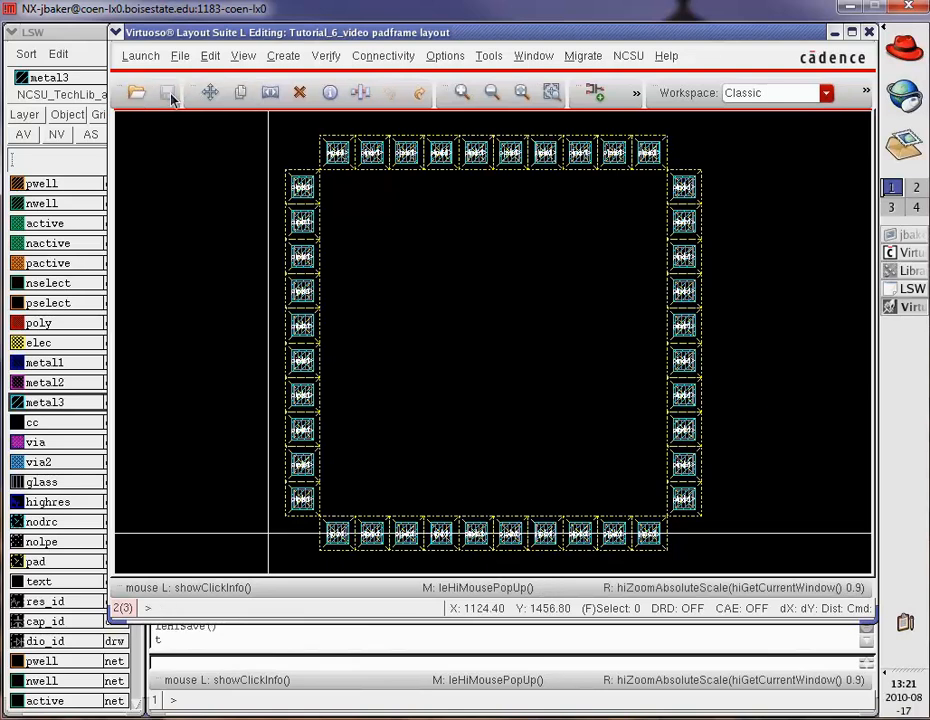
# Run a flat, full DRC on the padframe with the divaDRC.rul rules file and uncover the error summary in the log
pyautogui.click(326, 56)
pyautogui.click(341, 80)
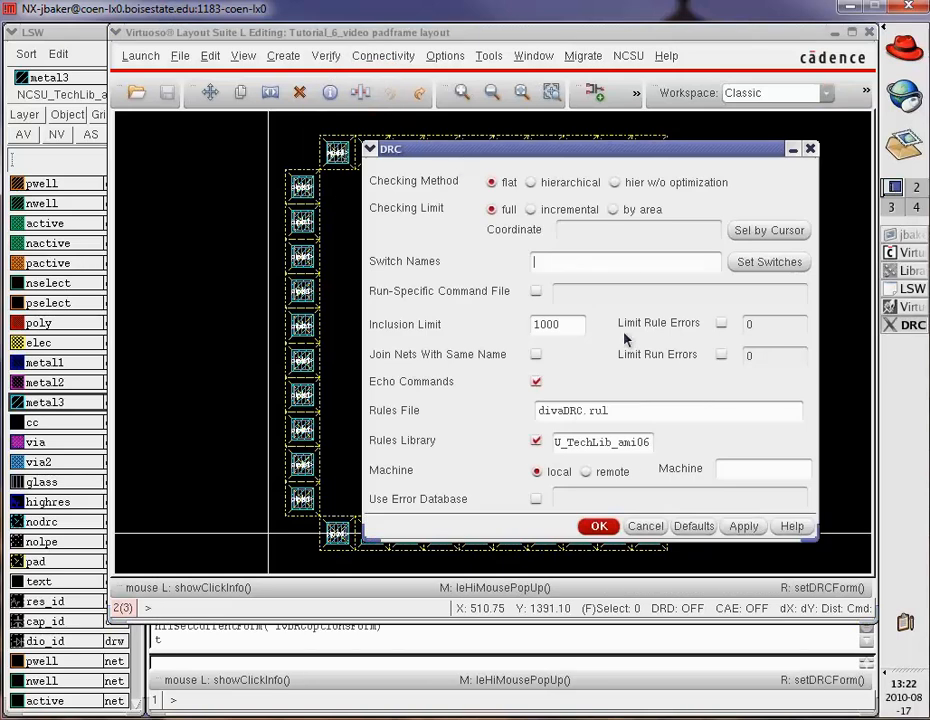
pyautogui.click(598, 526)
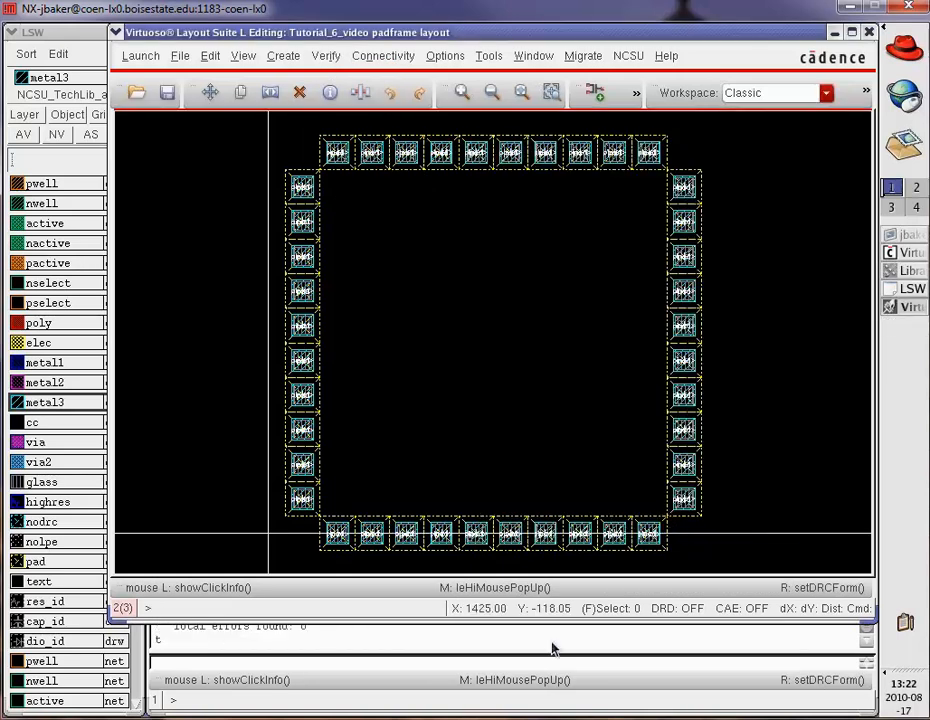
pyautogui.moveTo(554, 618); pyautogui.dragTo(553, 581)
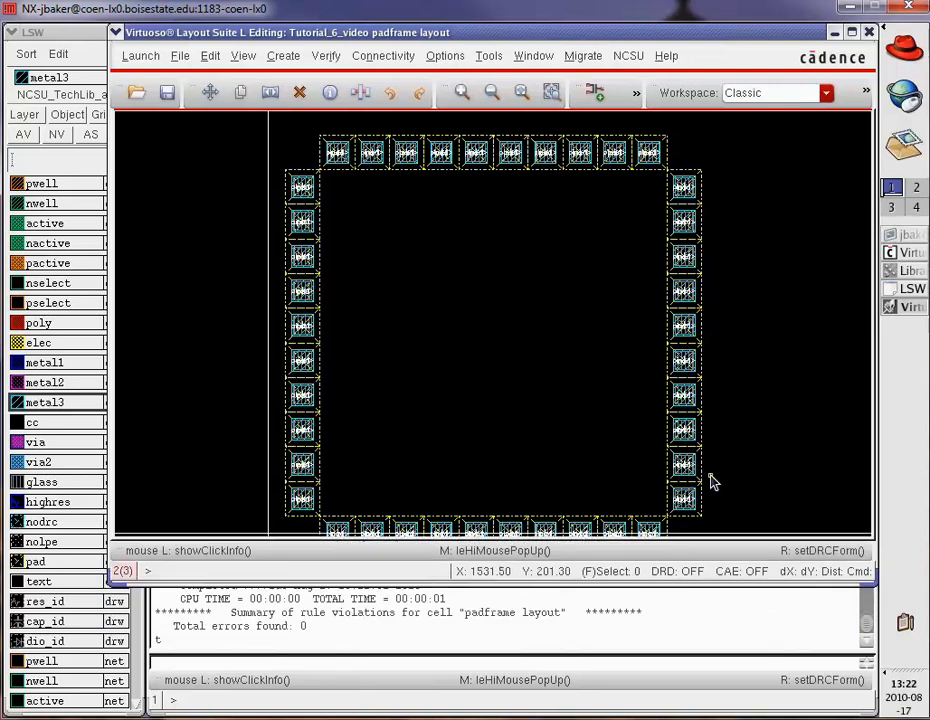
pyautogui.scroll(-1, 769, 471)
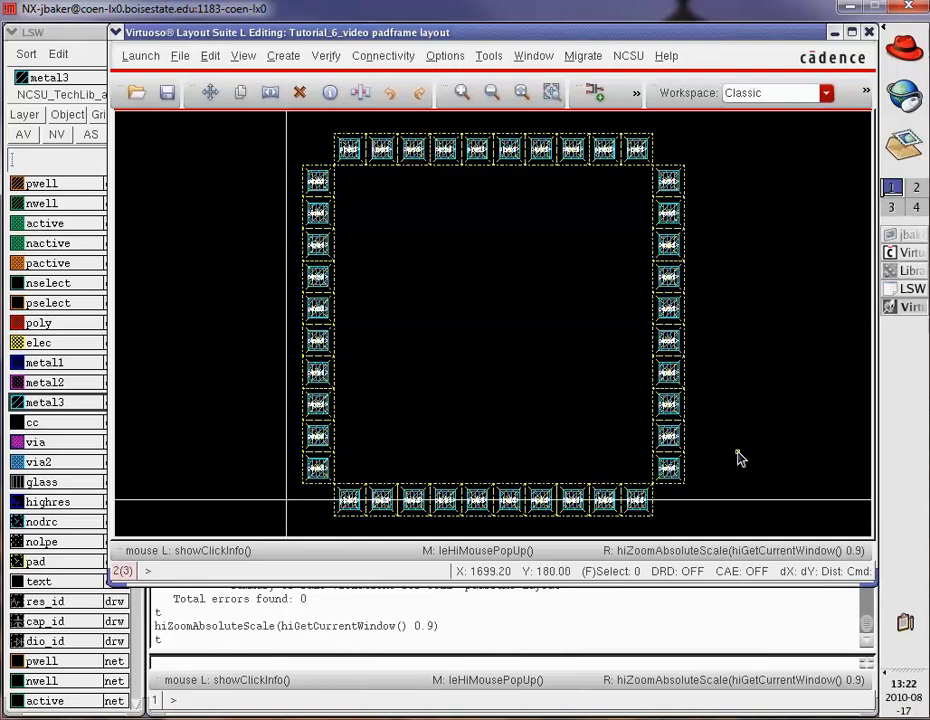
pyautogui.click(206, 57)
pyautogui.moveTo(244, 274)
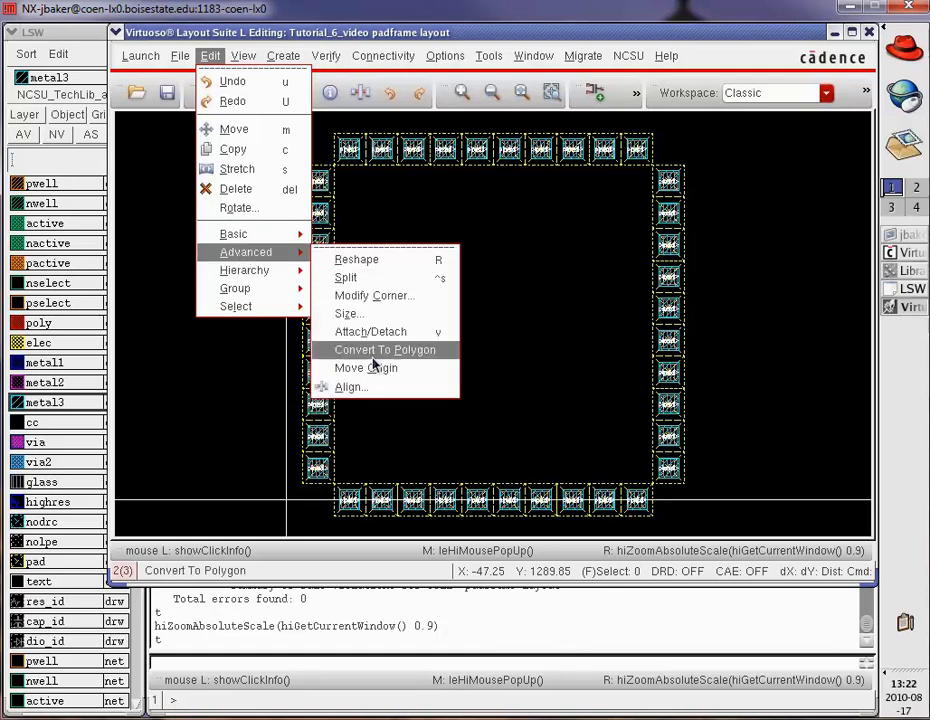
pyautogui.click(402, 32)
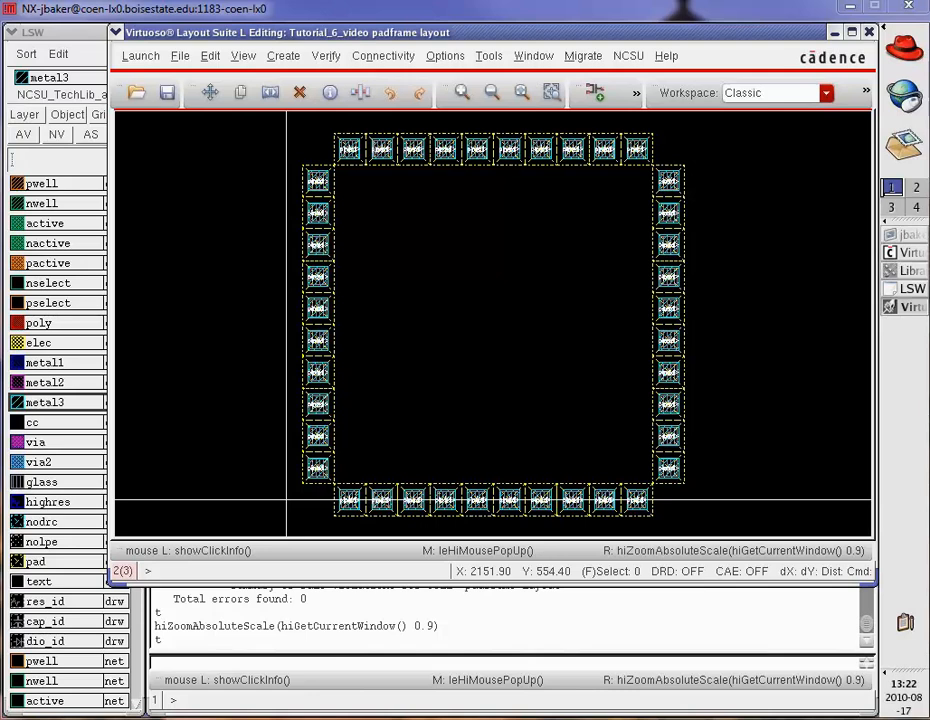
# Start a horizontal ruler at the upper-left corner of the padframe's left pad column, at (60, 1260)
pyautogui.click(490, 56)
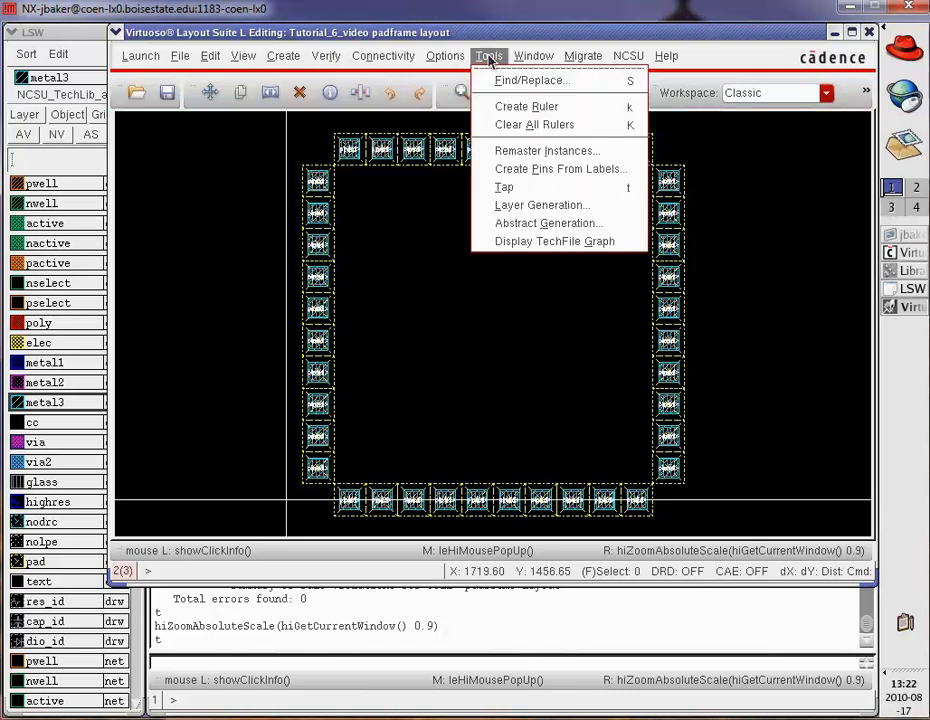
pyautogui.click(494, 106)
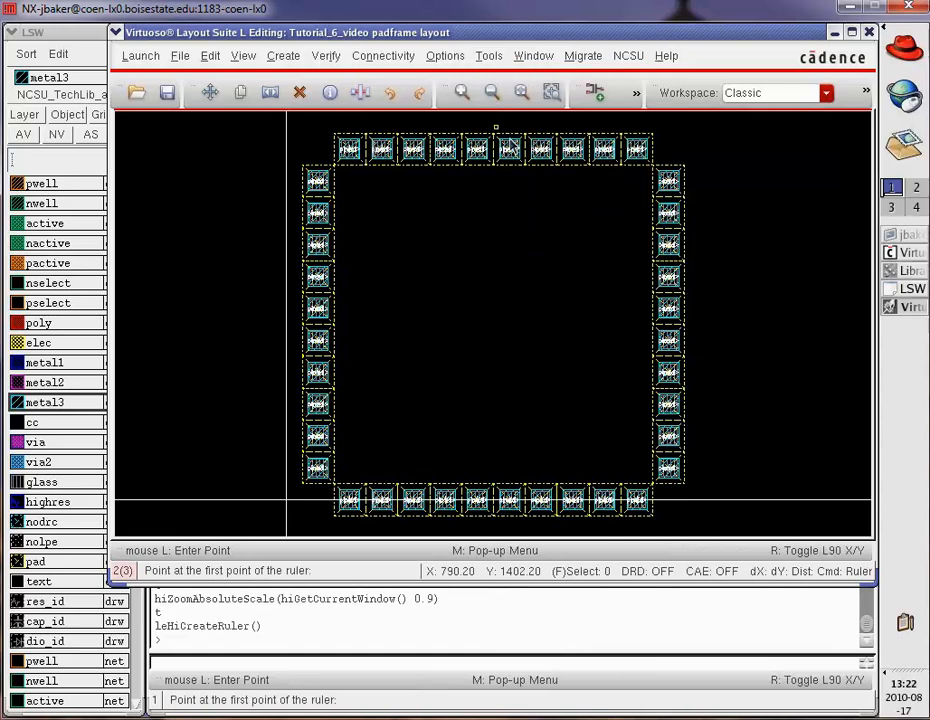
pyautogui.press('z')
pyautogui.click(296, 163)
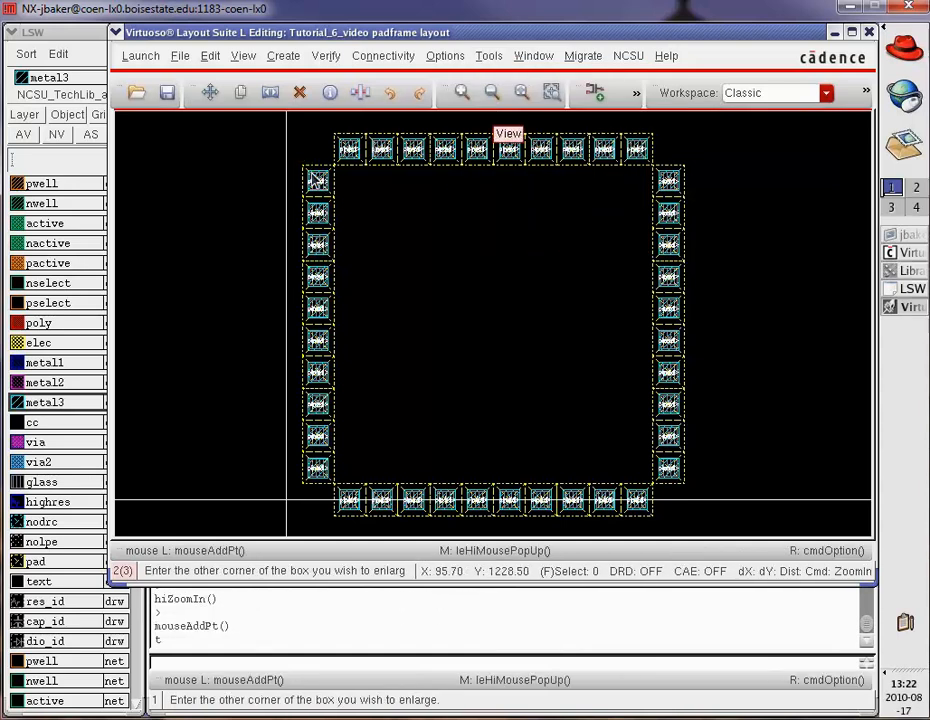
pyautogui.click(313, 180)
pyautogui.press('z')
pyautogui.click(437, 218)
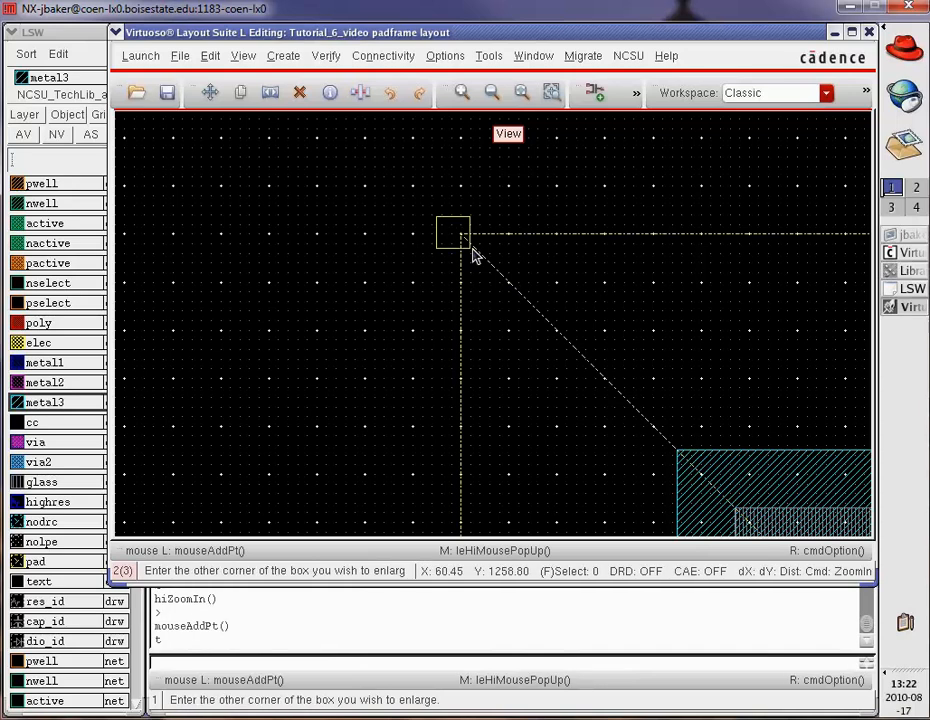
pyautogui.click(482, 259)
pyautogui.click(461, 284)
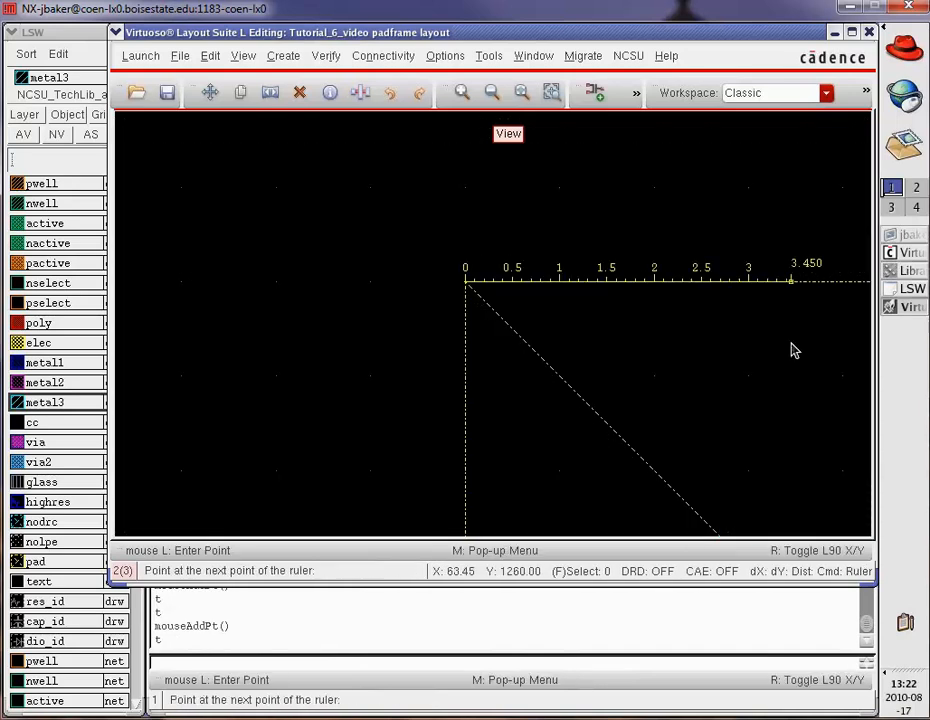
# Finish the width ruler at the upper-right corner of the right pad column, at (1500, 1260), and show the whole padframe
pyautogui.press('f')
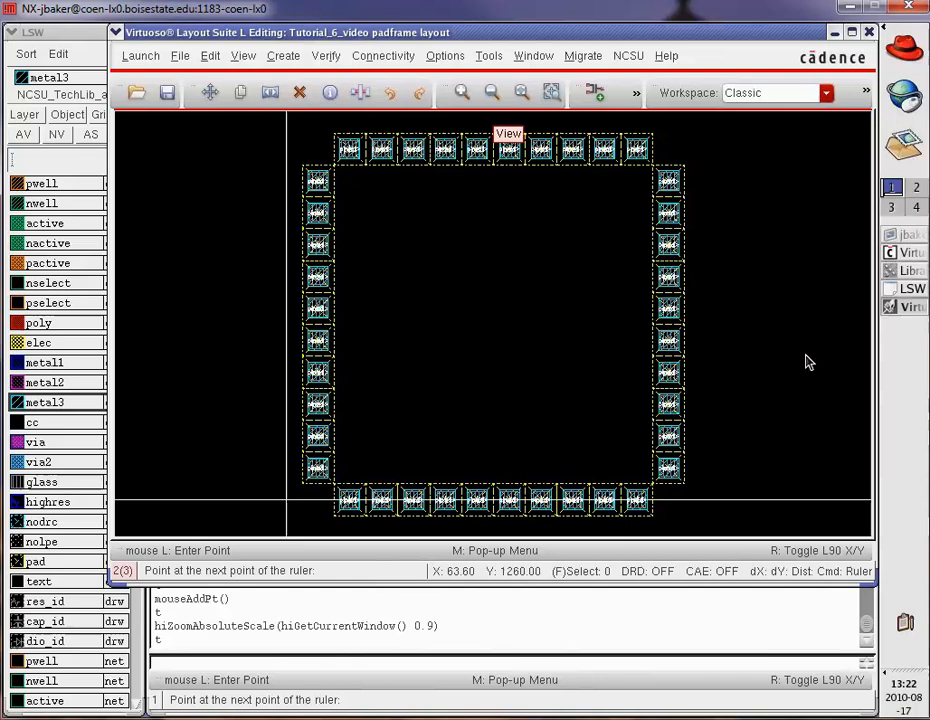
pyautogui.press('z')
pyautogui.click(681, 159)
pyautogui.click(704, 188)
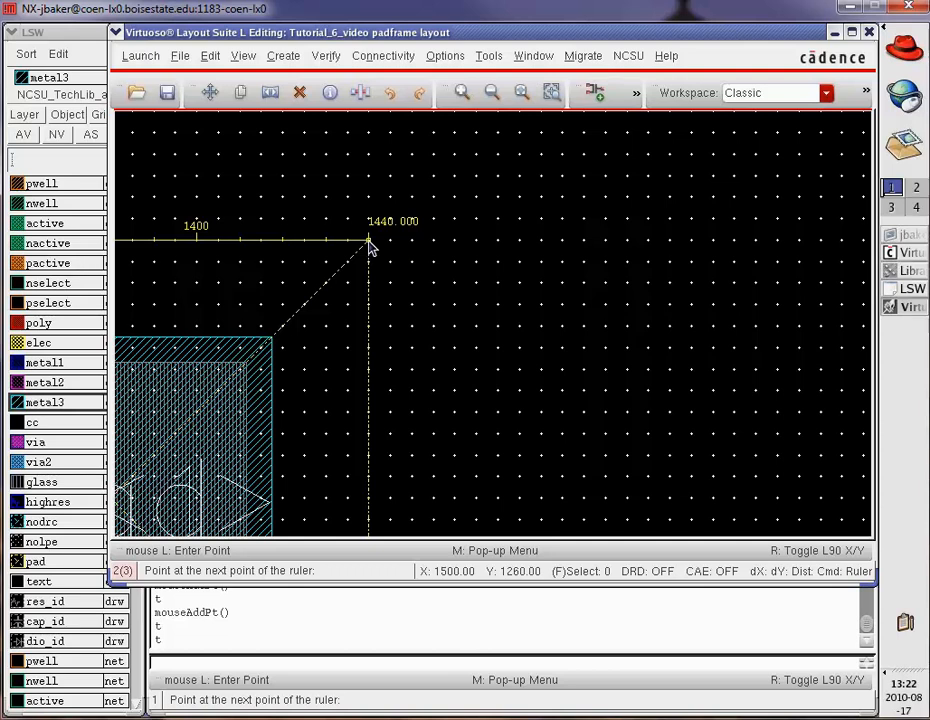
pyautogui.click(369, 245)
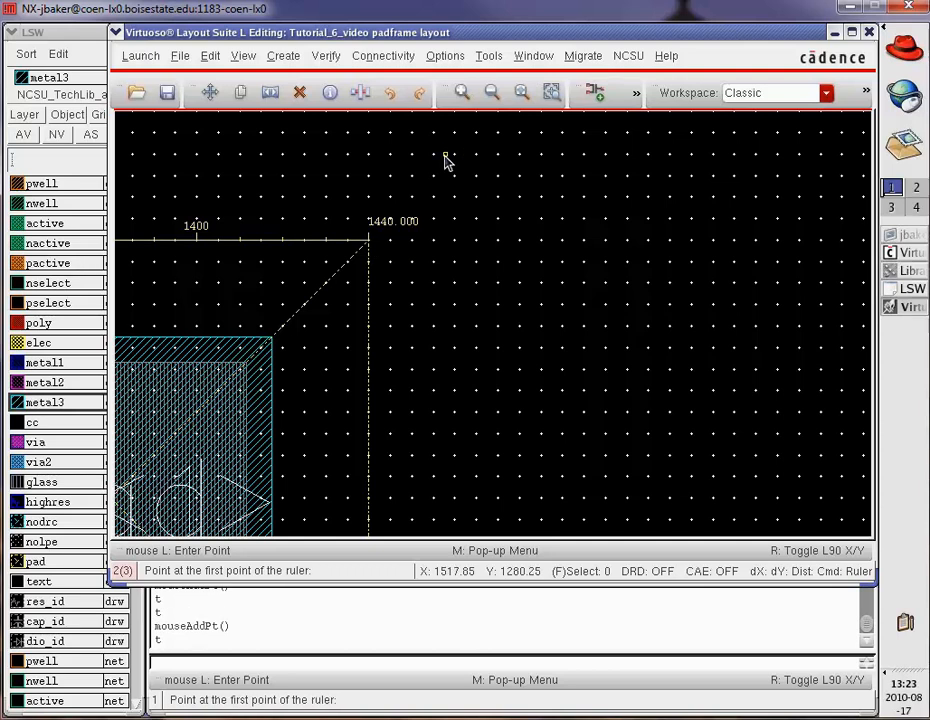
pyautogui.press('f')
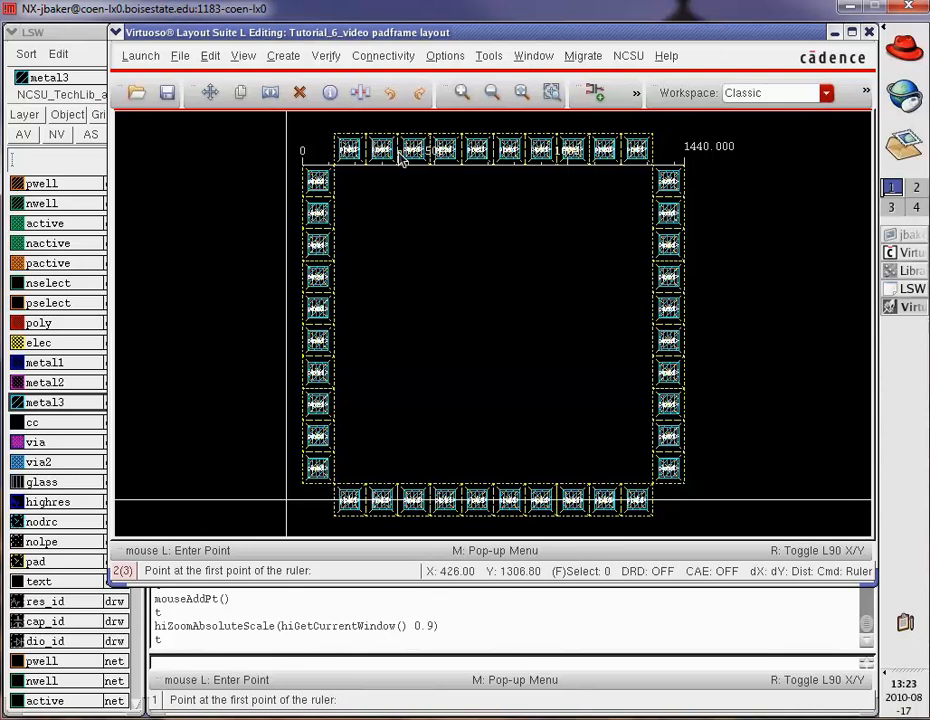
# Measure the padframe's height with a vertical ruler from the top pad row's upper-left corner to the bottom row's lower-left corner
pyautogui.press('z')
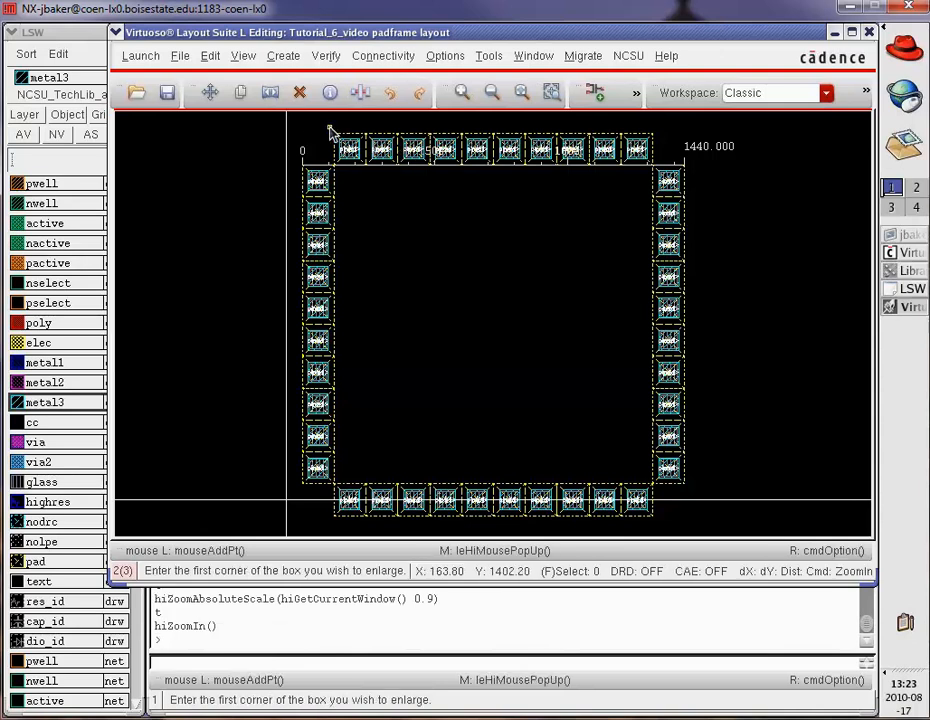
pyautogui.click(330, 130)
pyautogui.click(356, 158)
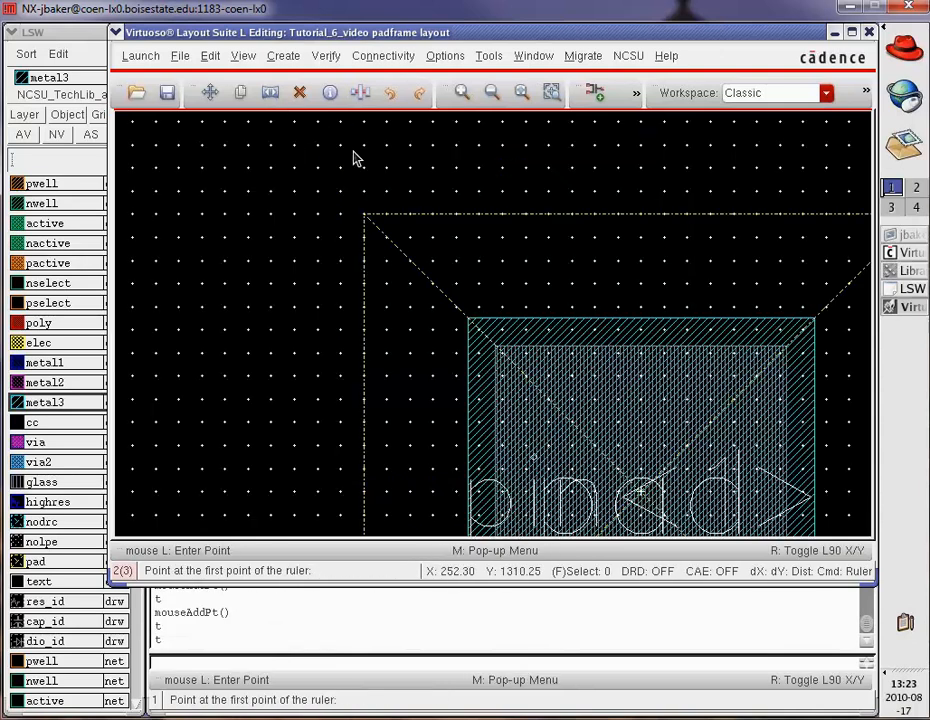
pyautogui.click(365, 222)
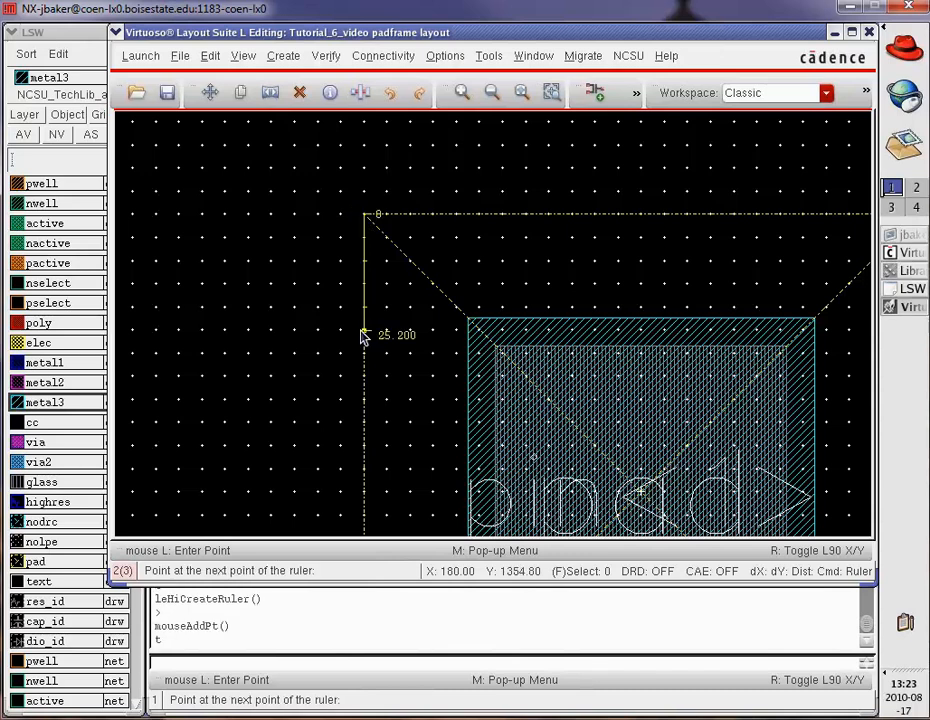
pyautogui.press('f')
pyautogui.press('z')
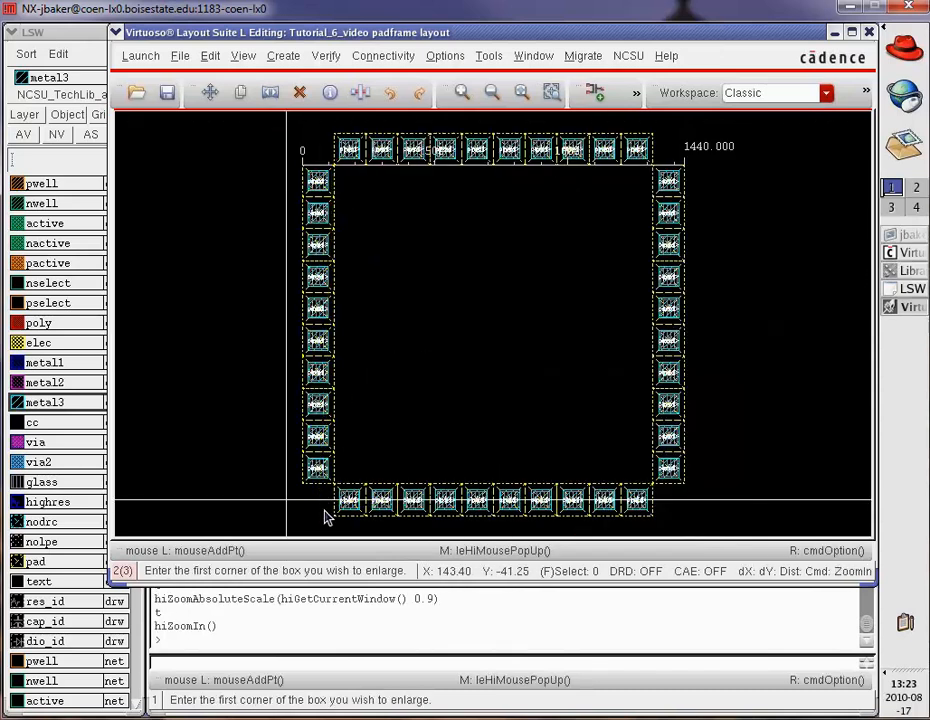
pyautogui.click(328, 518)
pyautogui.click(344, 527)
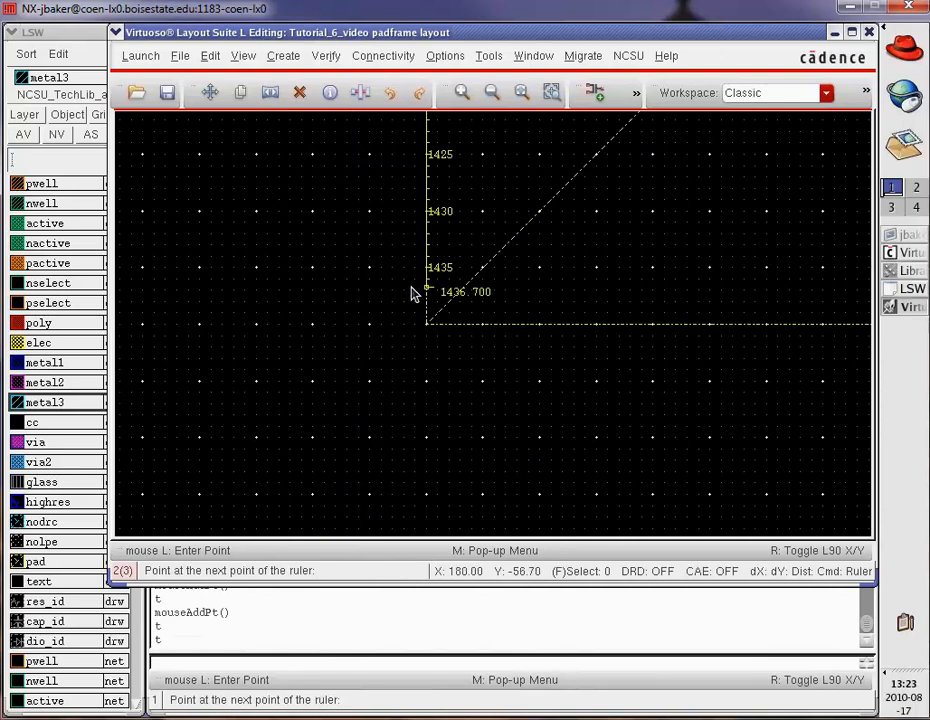
pyautogui.click(428, 323)
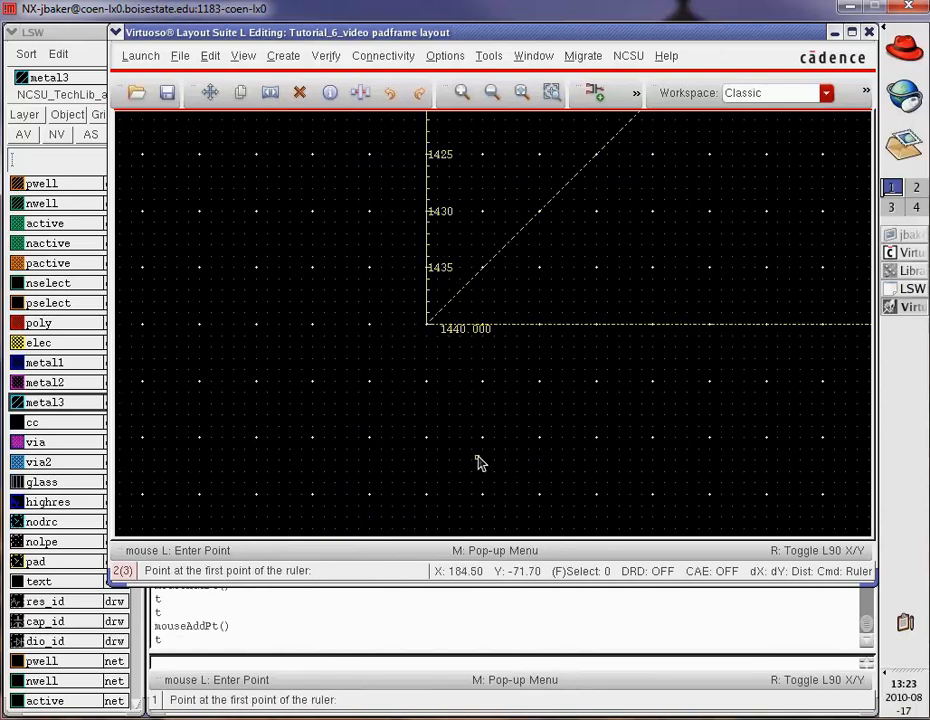
pyautogui.press('f')
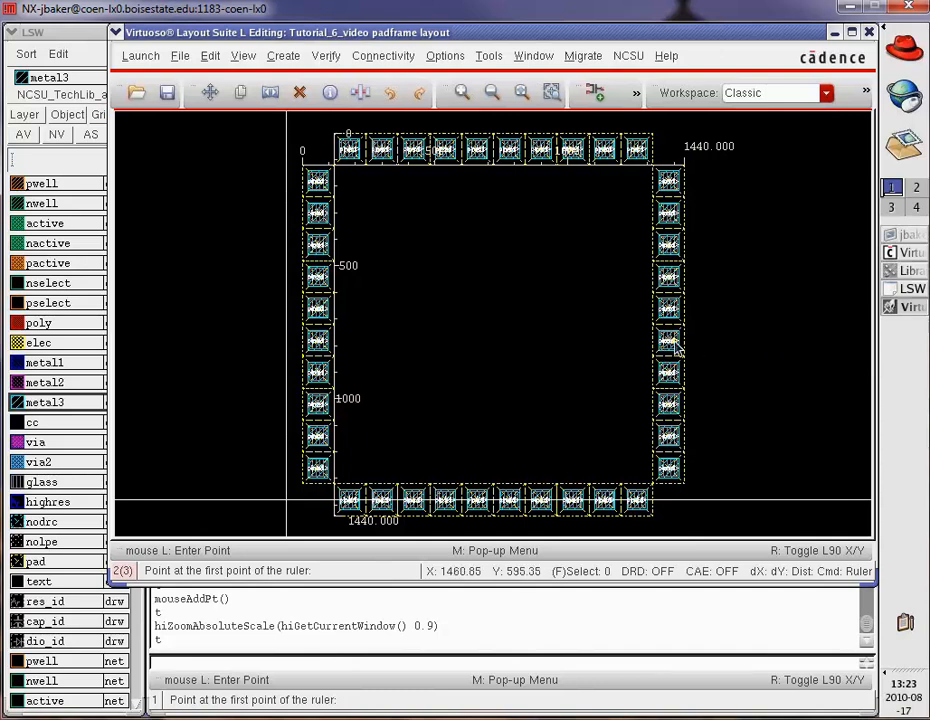
# Clear all rulers from the padframe layout
pyautogui.press('Escape')
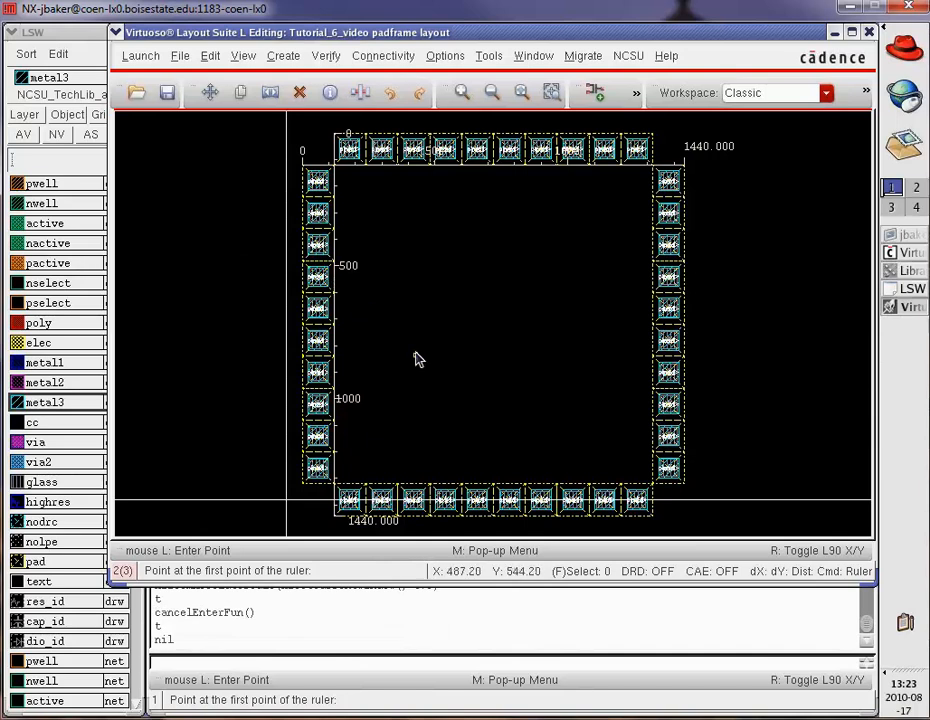
pyautogui.hotkey('shift', 'k')
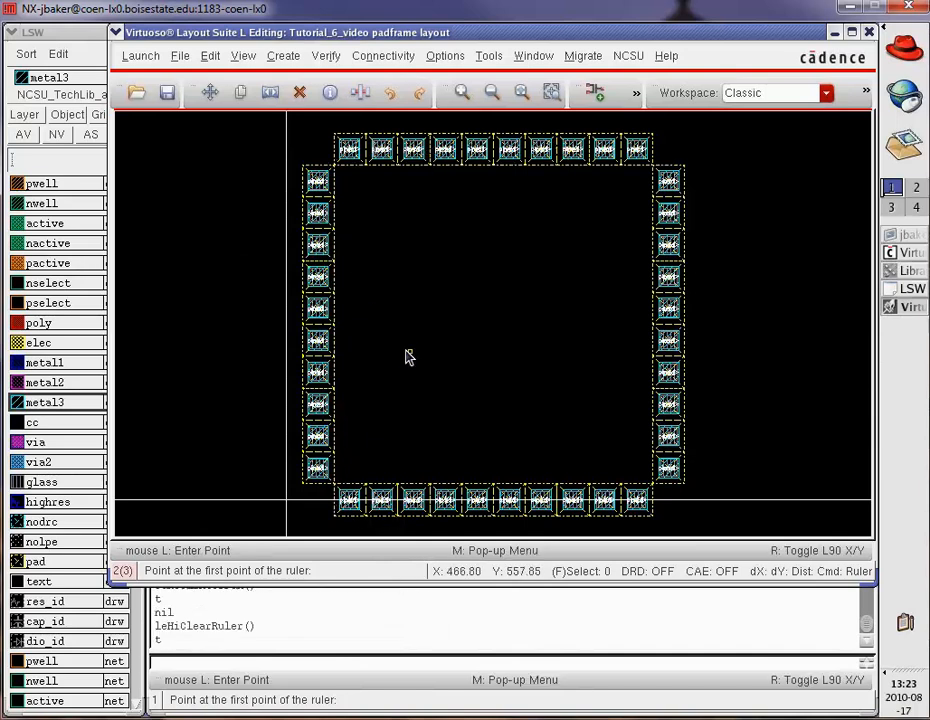
pyautogui.click(324, 345)
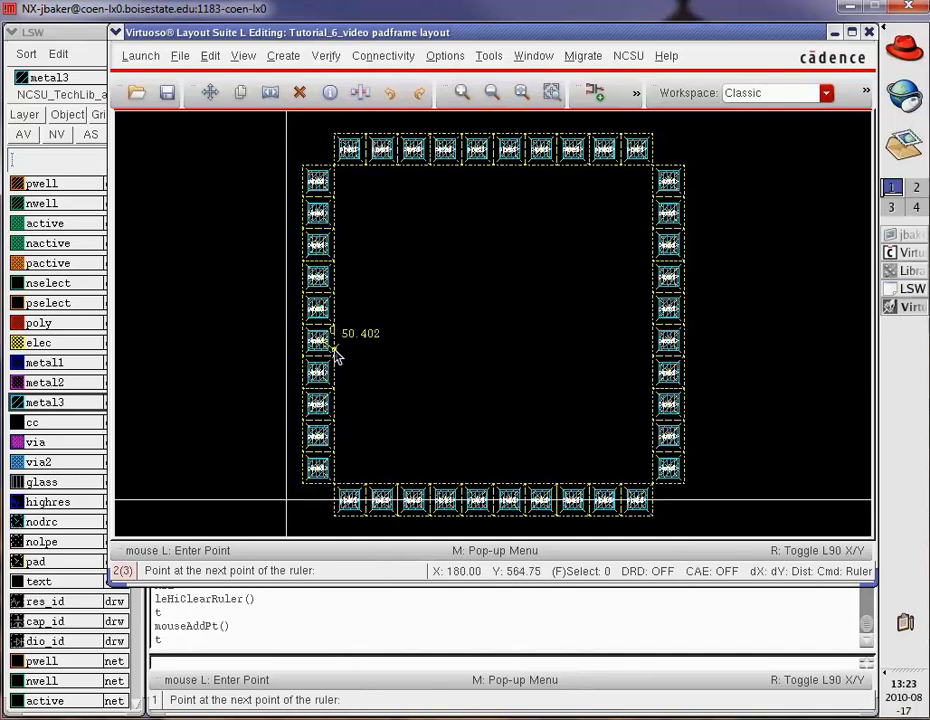
# Cancel the pending ruler and descend into the sixth pad from the top of the left column for editing
pyautogui.press('Escape')
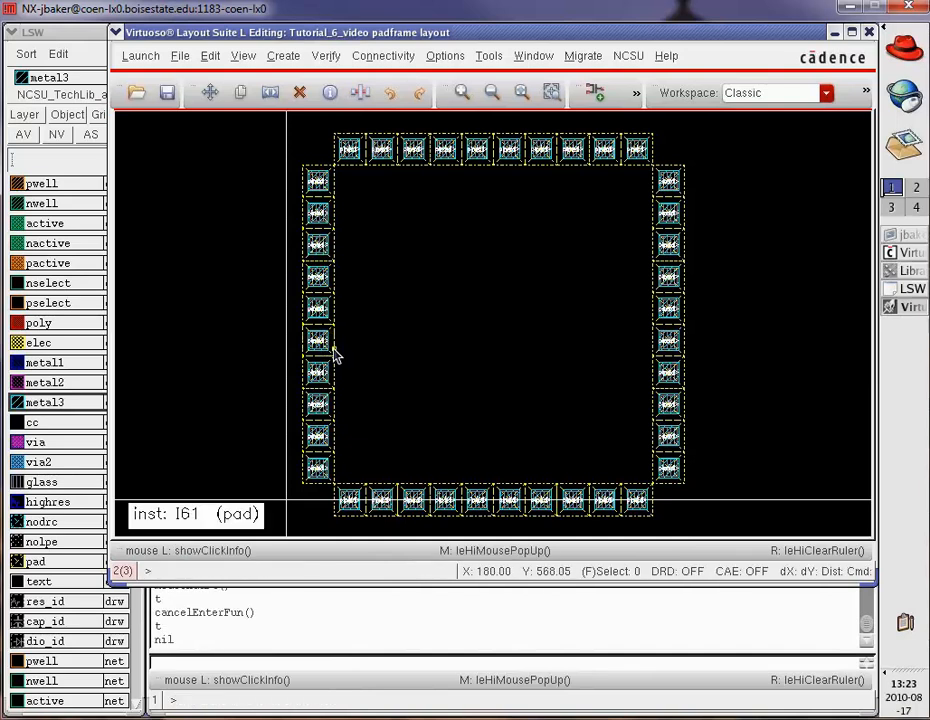
pyautogui.click(336, 356)
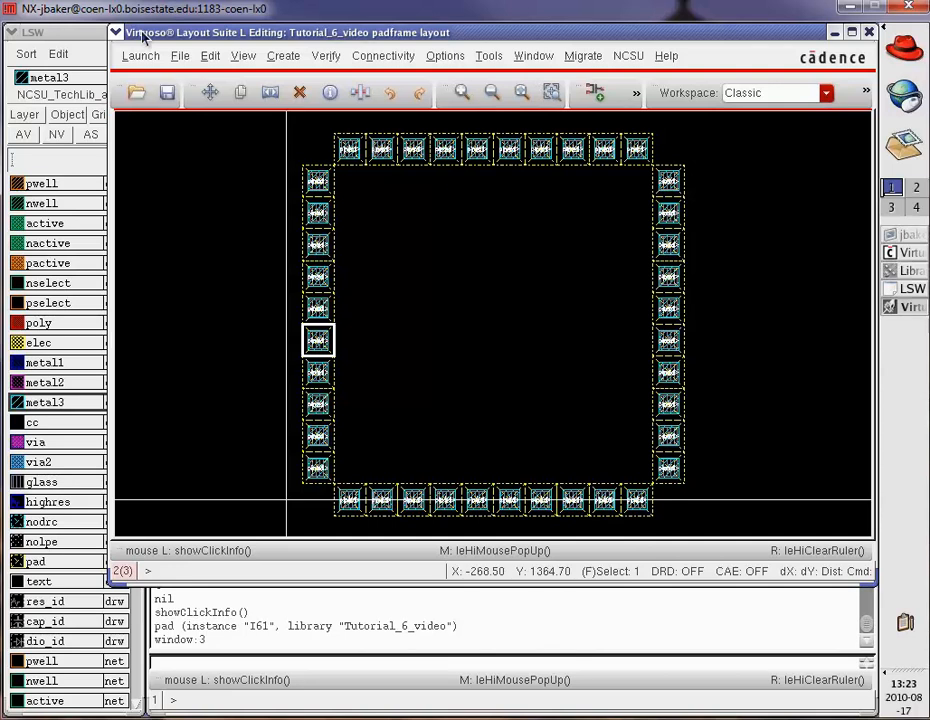
pyautogui.click(214, 59)
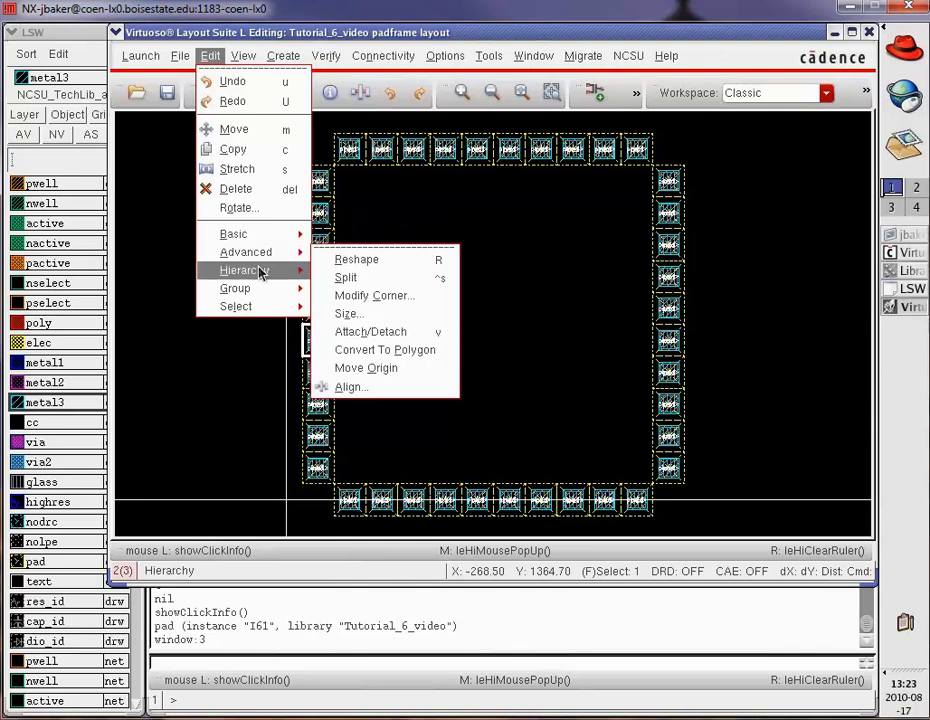
pyautogui.moveTo(258, 270)
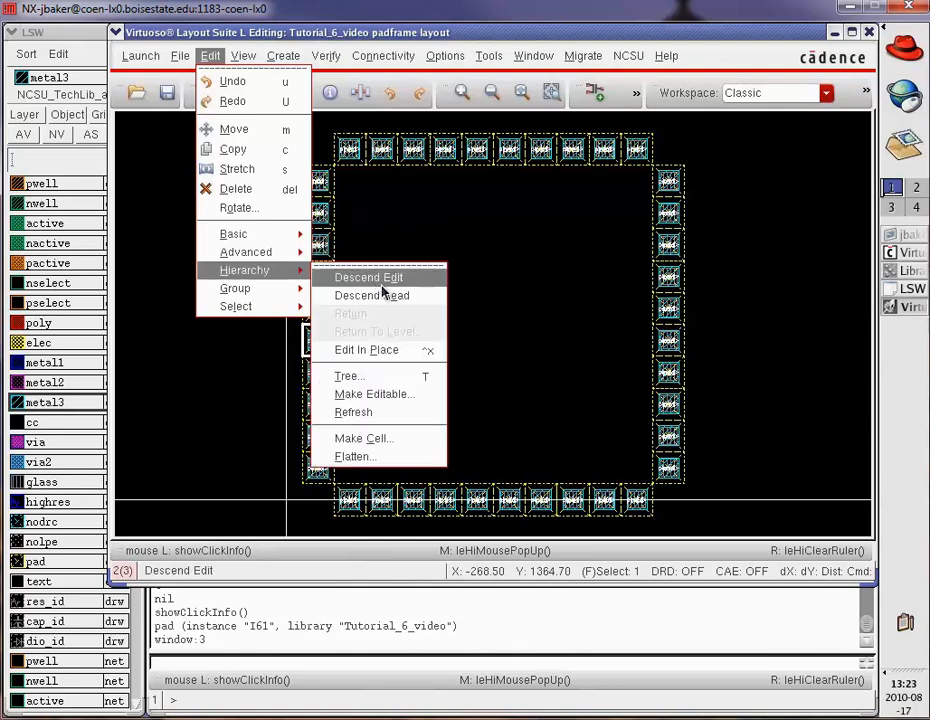
pyautogui.press('r')
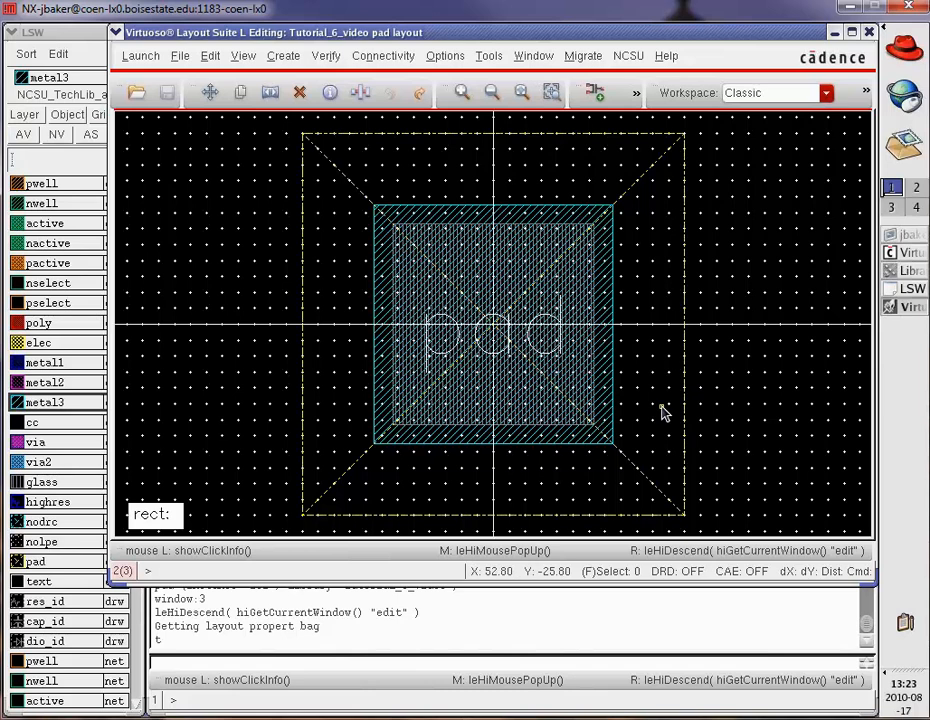
# Delete the outer pad-layer outline square from the pad cell, then save the cell and return to the padframe
pyautogui.click(685, 272)
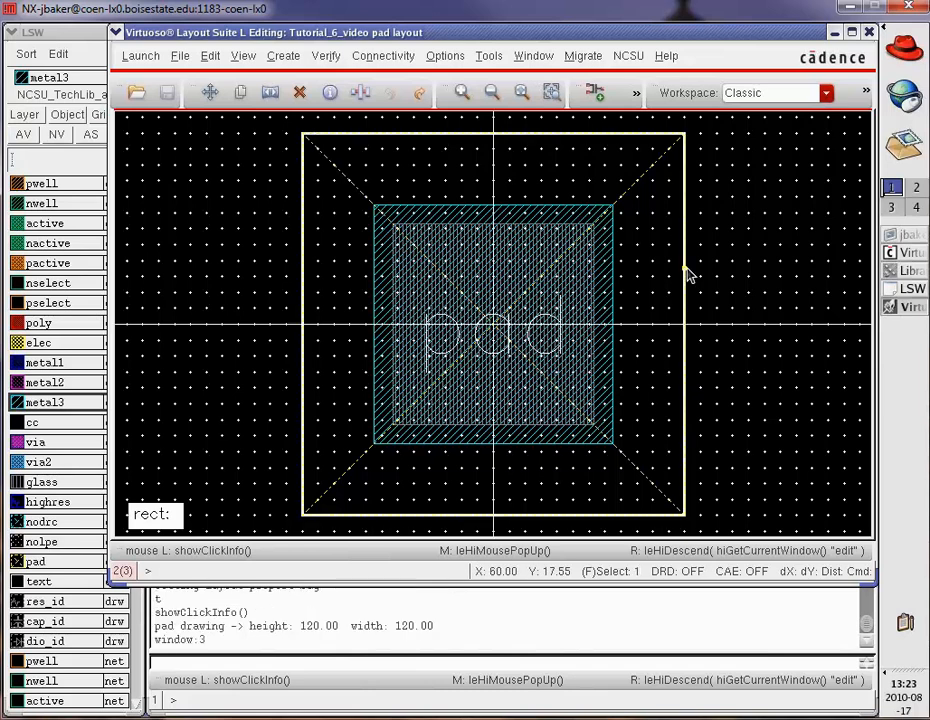
pyautogui.press('Delete')
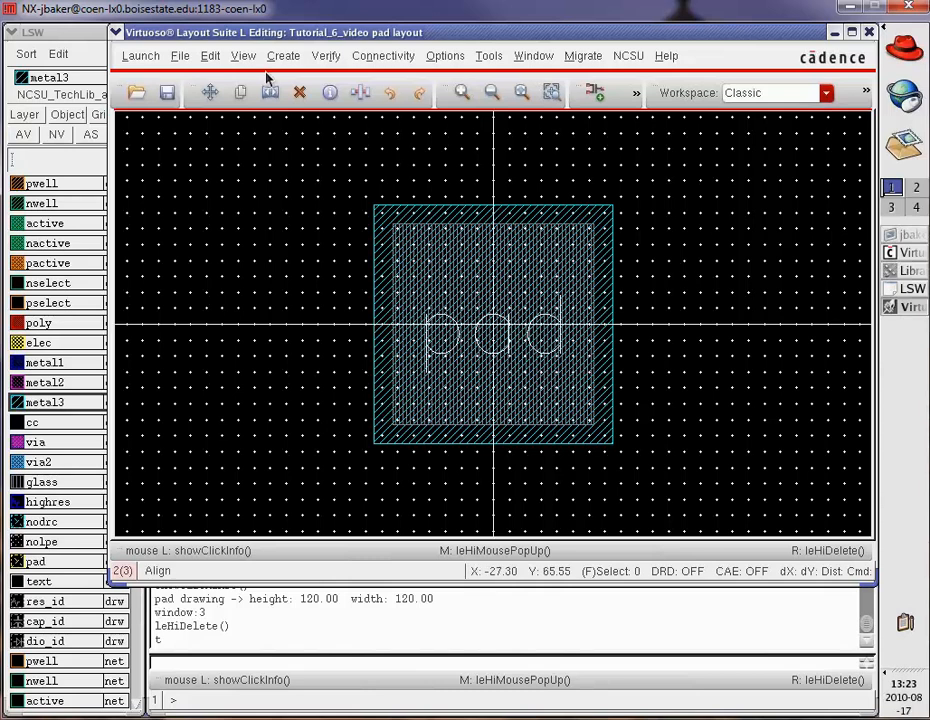
pyautogui.click(167, 92)
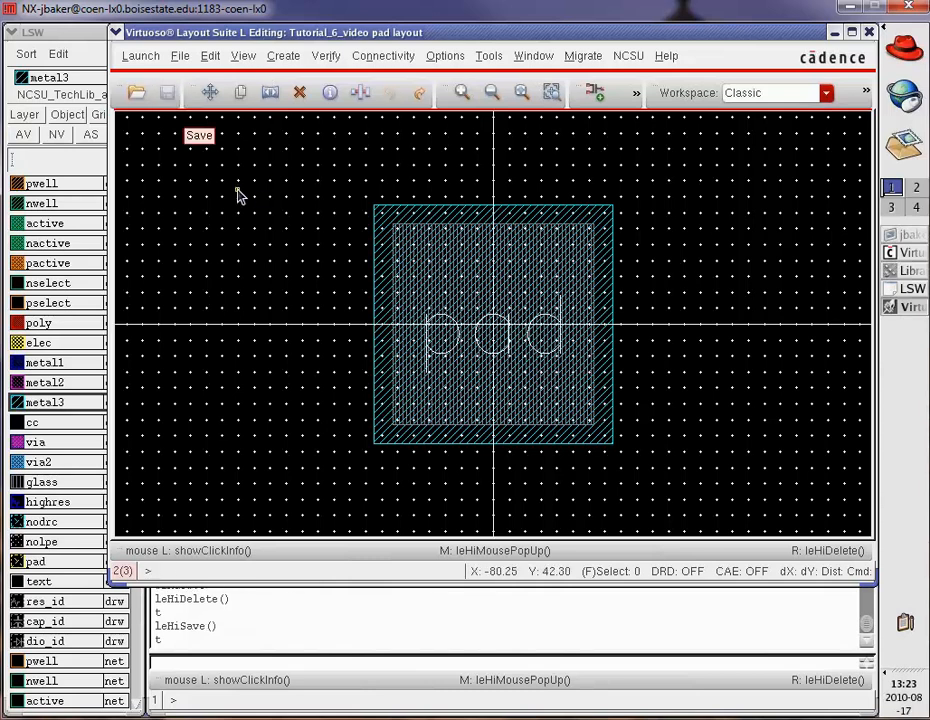
pyautogui.hotkey('shift', 'b')
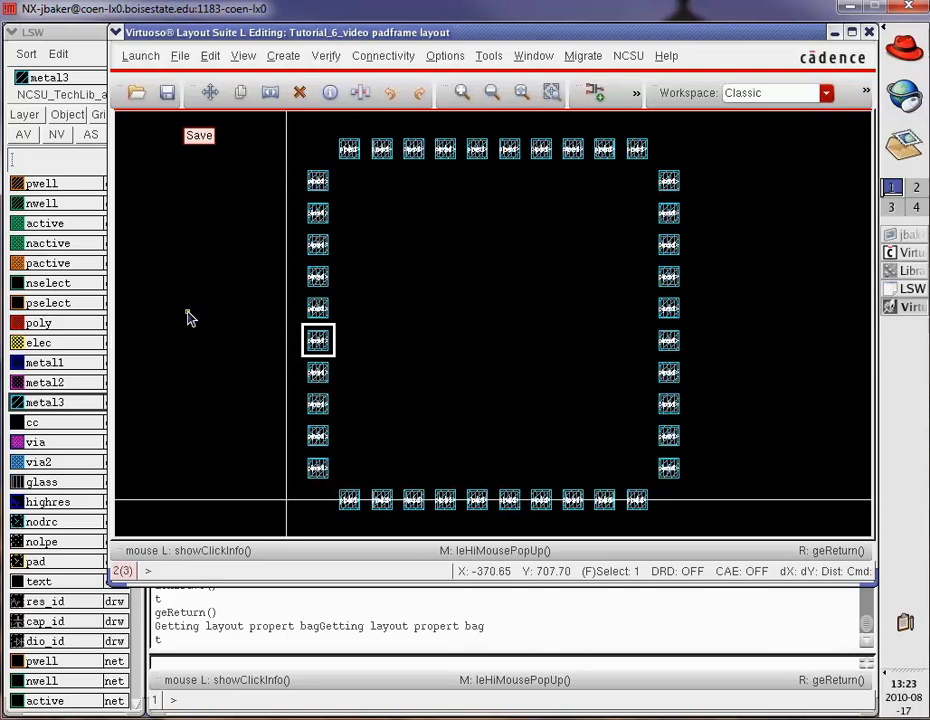
pyautogui.click(210, 249)
# Measure the padframe's width with a horizontal ruler between the outer metal3 corners of the topmost left-column and right-column pads
pyautogui.press('z')
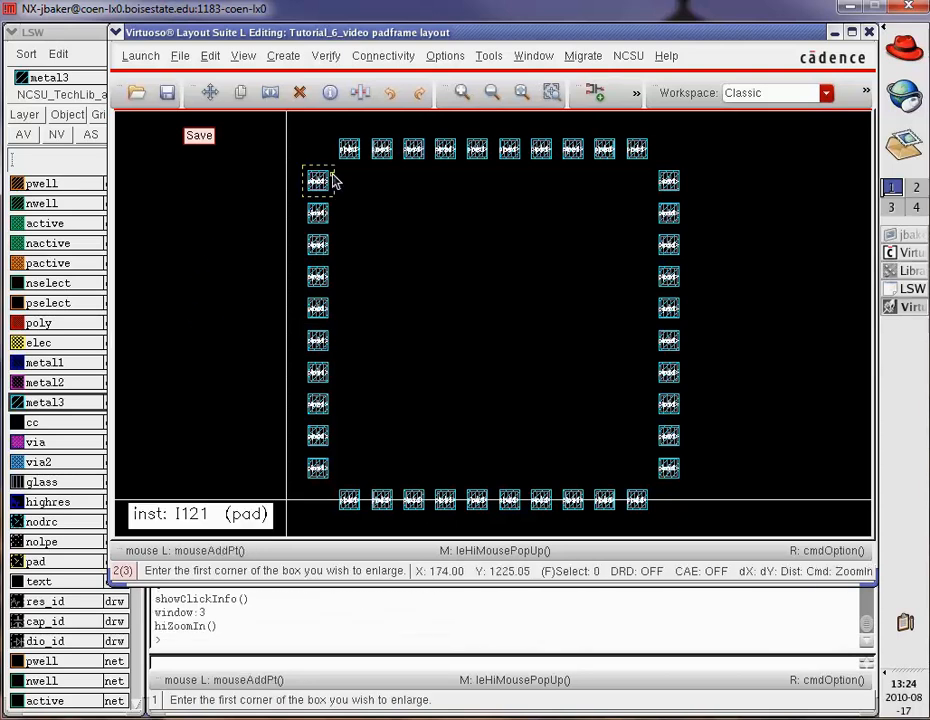
pyautogui.click(289, 157)
pyautogui.click(333, 190)
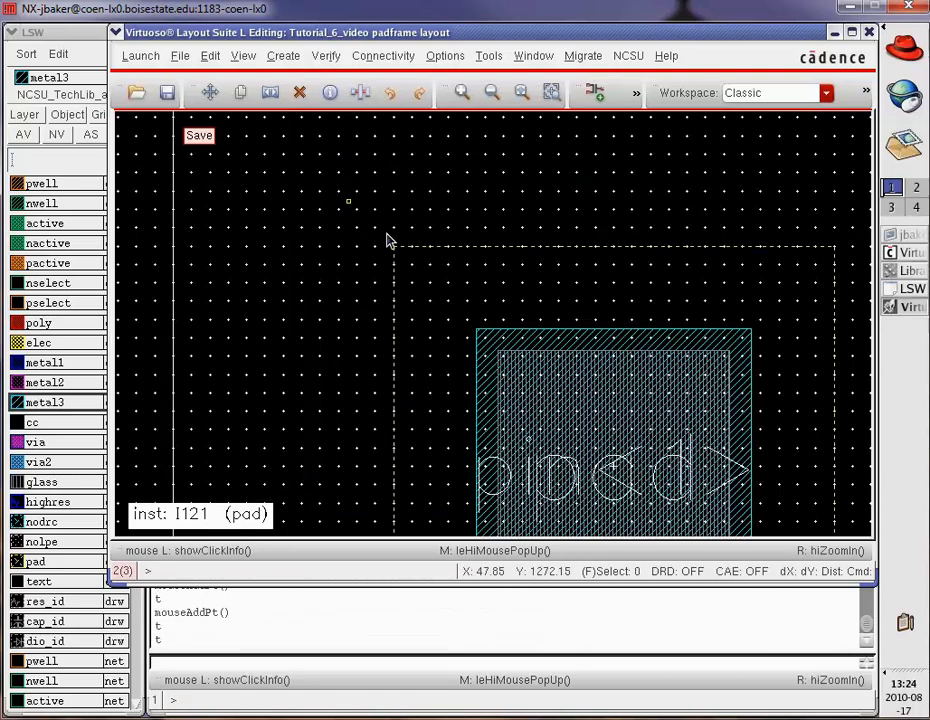
pyautogui.press('k')
pyautogui.click(476, 330)
pyautogui.press('f')
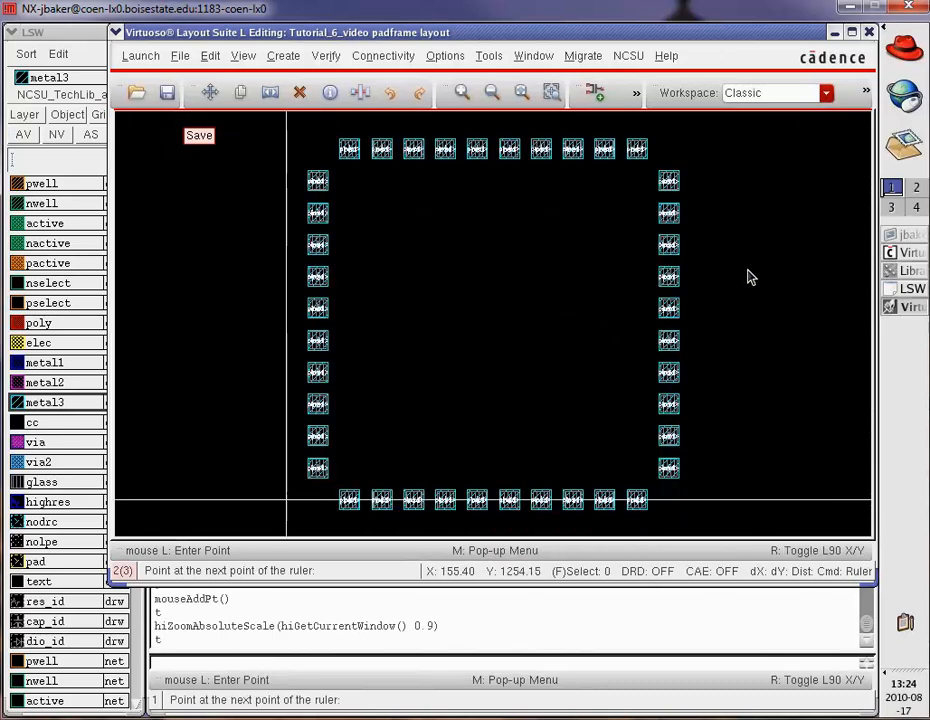
pyautogui.press('z')
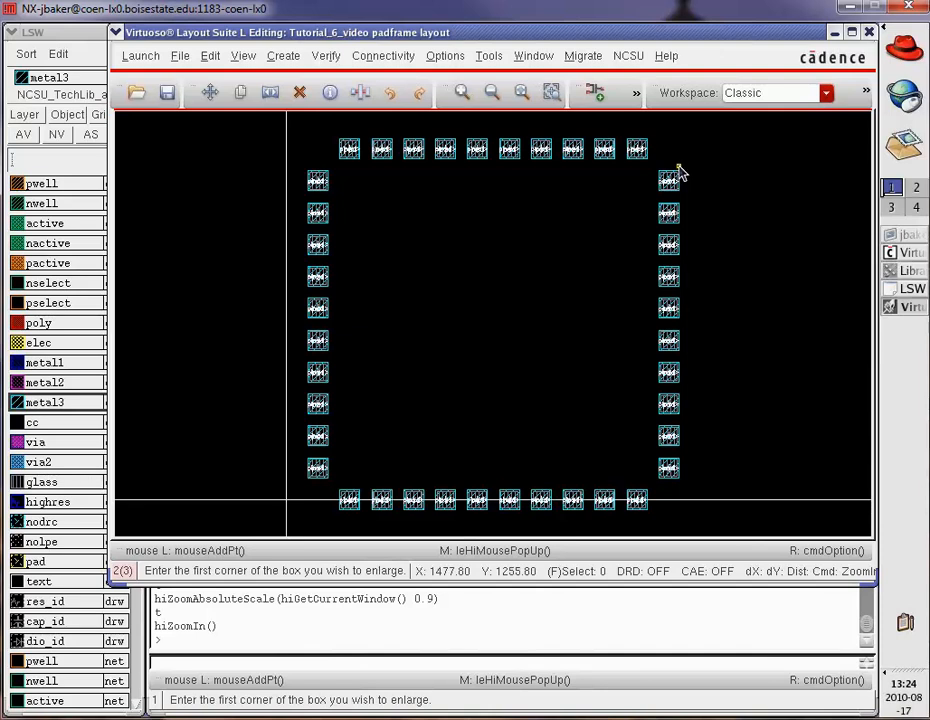
pyautogui.click(679, 175)
pyautogui.click(686, 184)
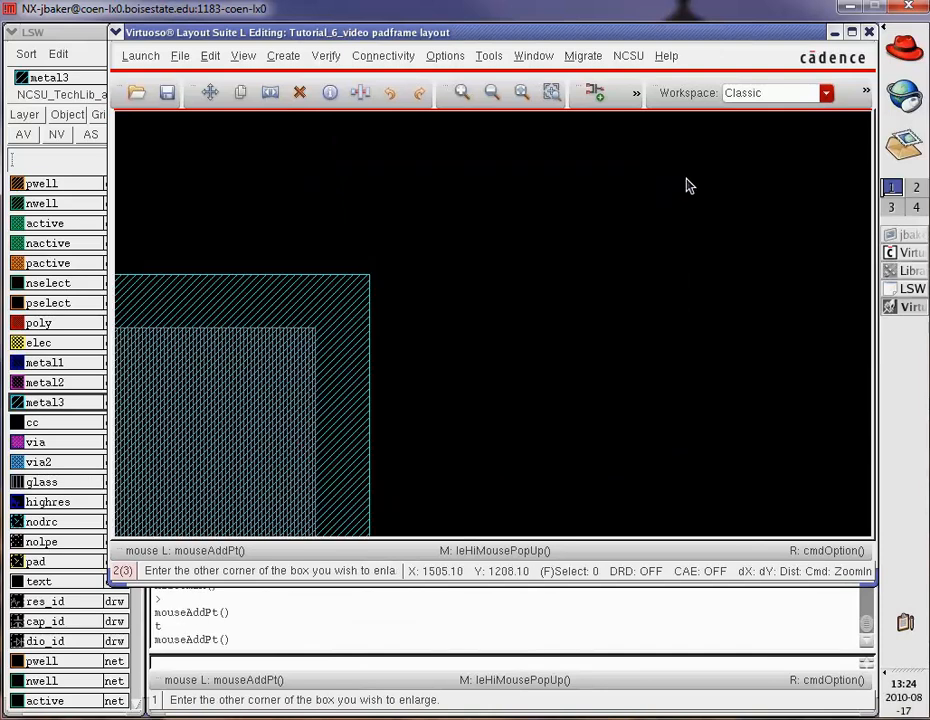
pyautogui.click(372, 284)
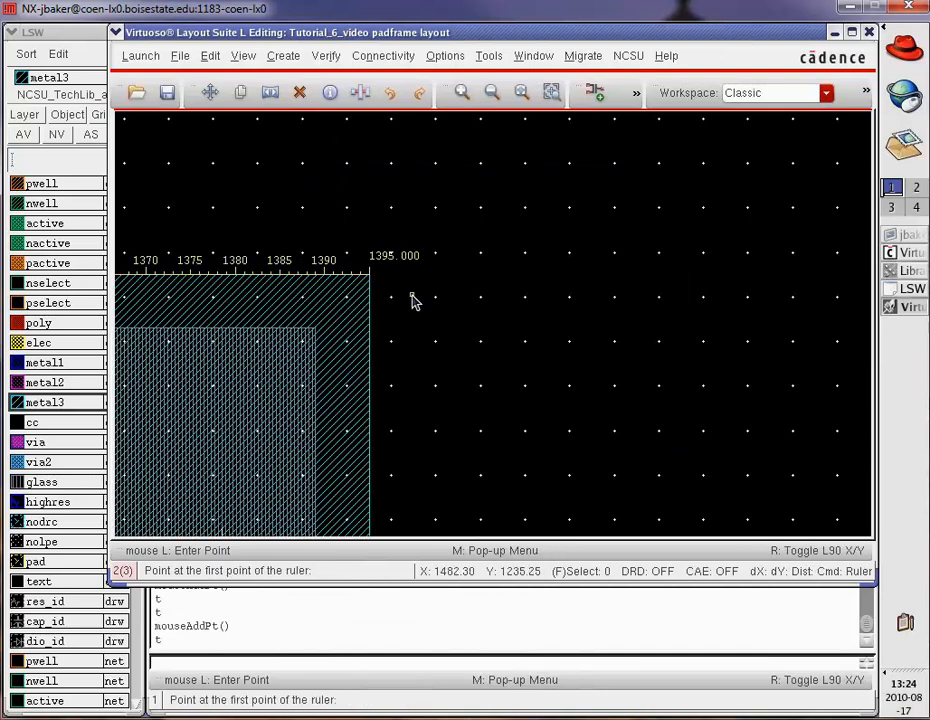
pyautogui.press('f')
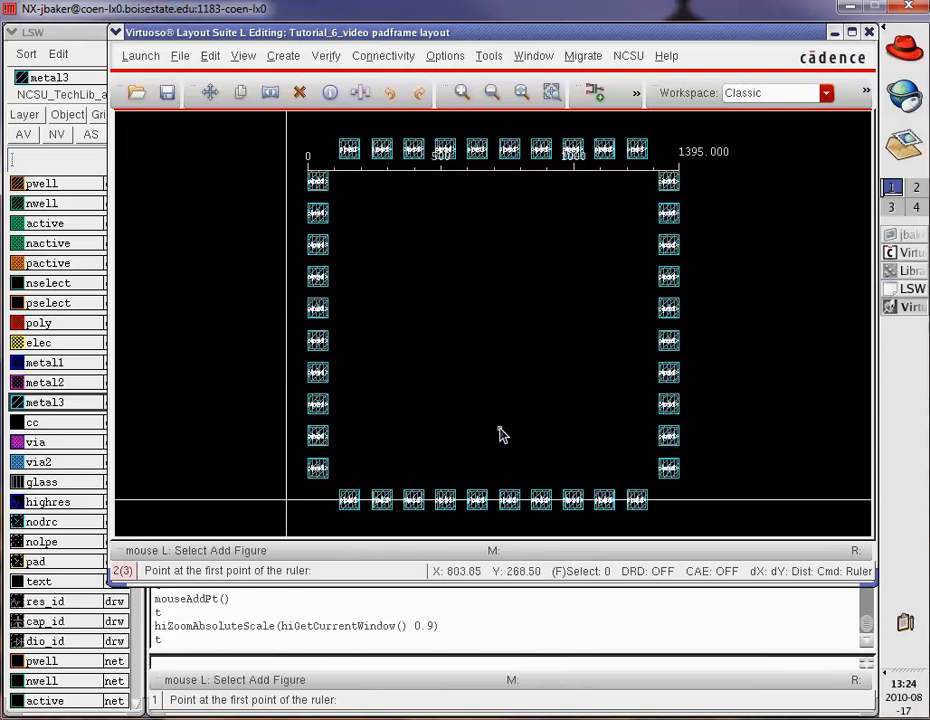
# Clear the width ruler from the padframe and leave the ruler command
pyautogui.hotkey('shift', 'k')
pyautogui.press('Escape')
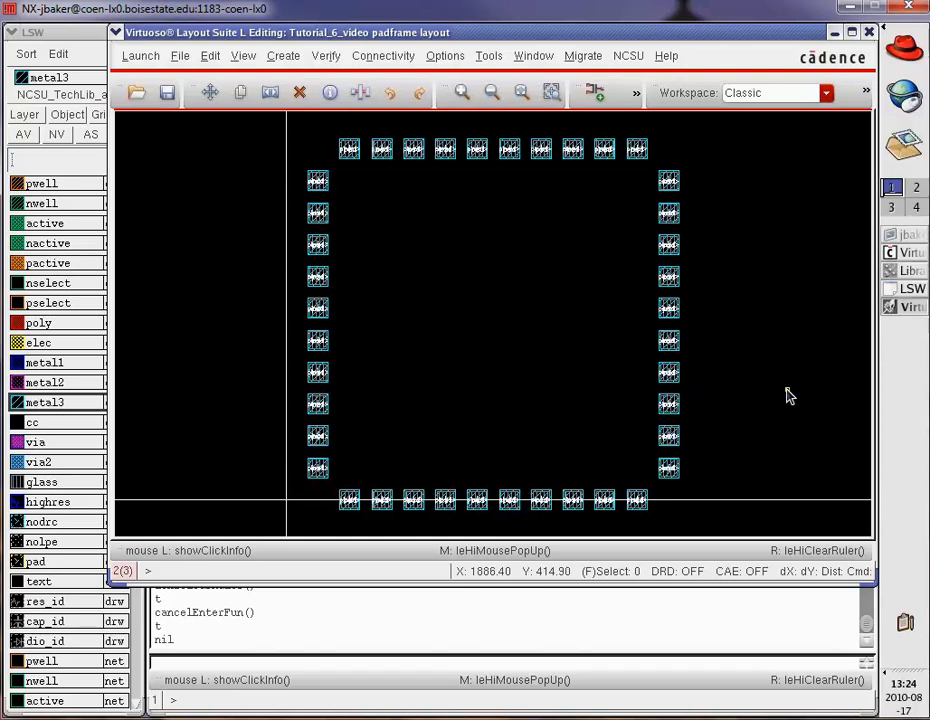
pyautogui.click(788, 396)
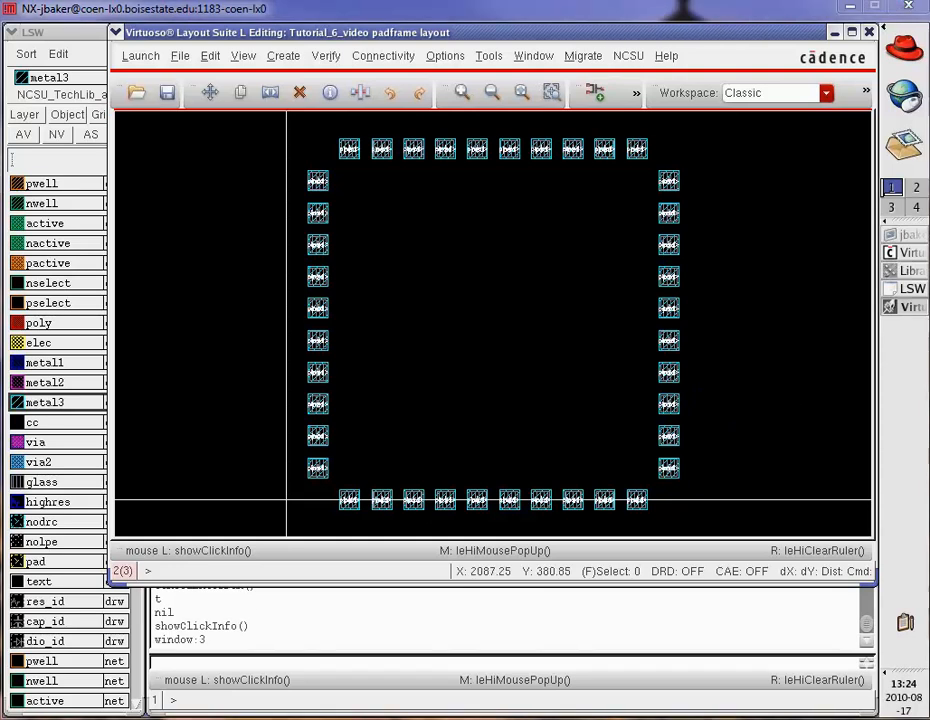
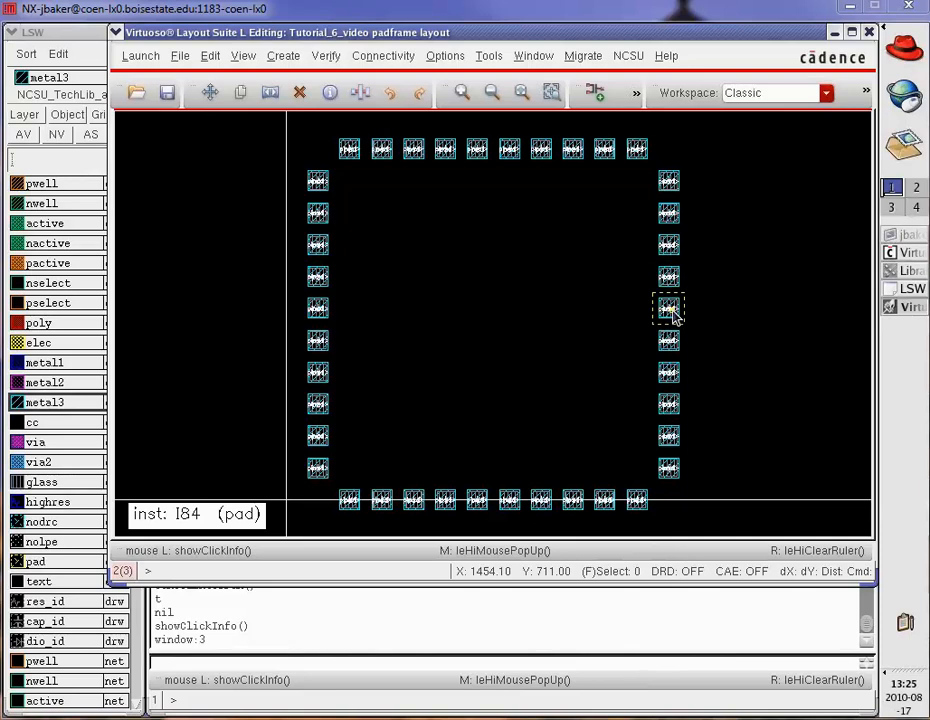
# Select the metal3 pin on the right column's fourth pad from the top and set the display stop level to 0
pyautogui.click(638, 311)
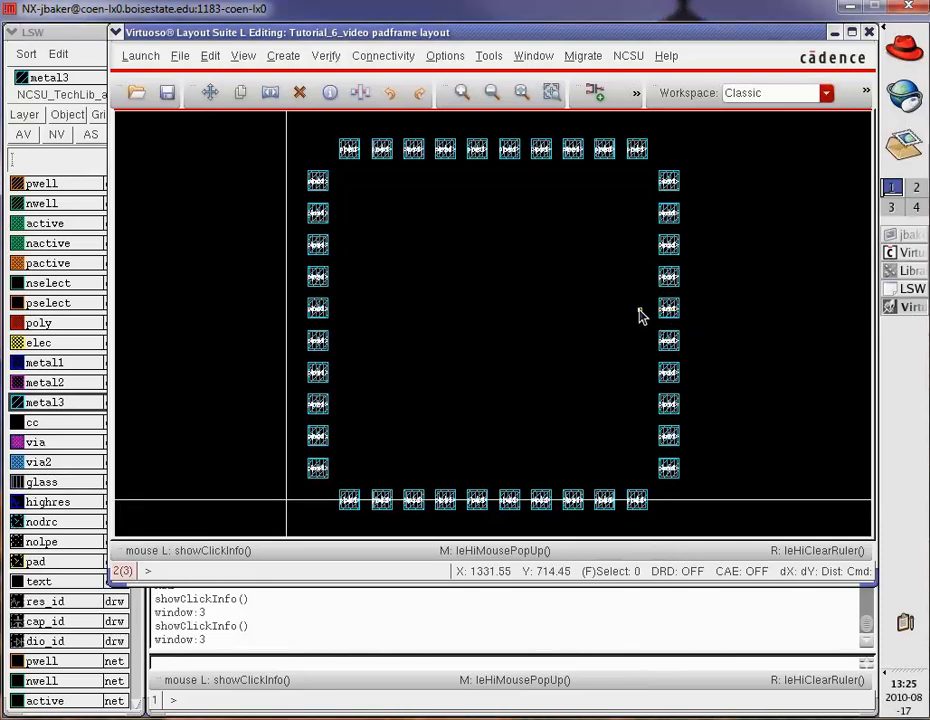
pyautogui.press('z')
pyautogui.click(650, 301)
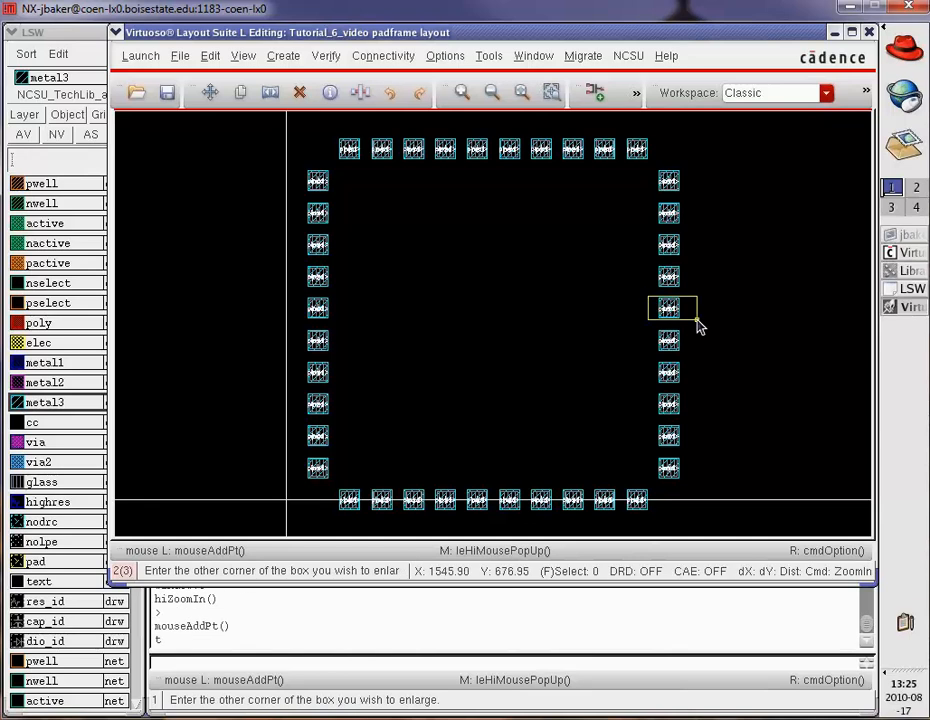
pyautogui.click(697, 325)
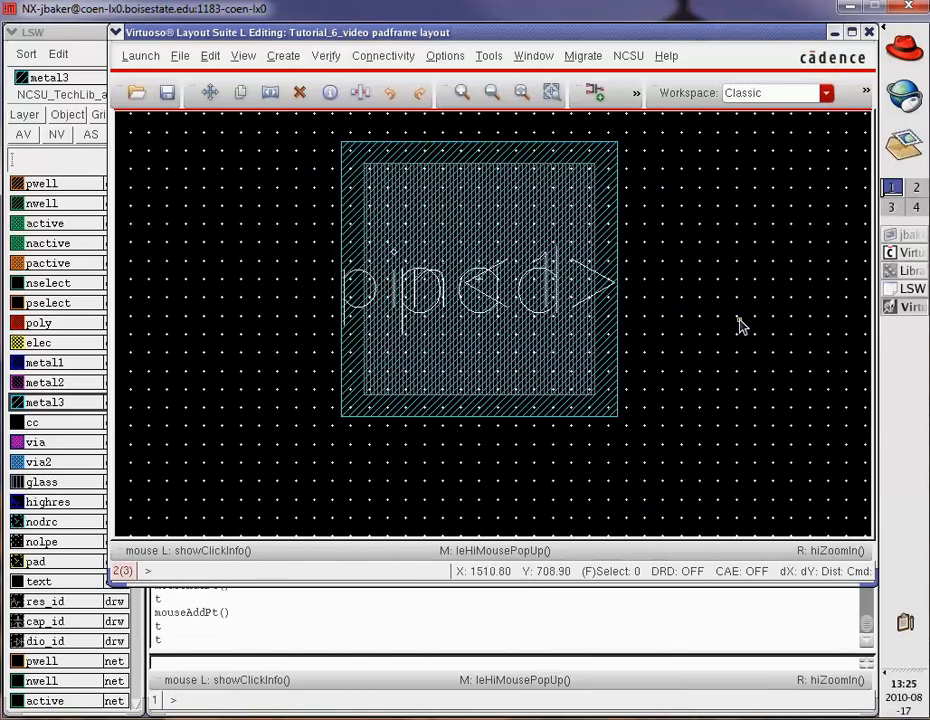
pyautogui.scroll(2, 740, 327)
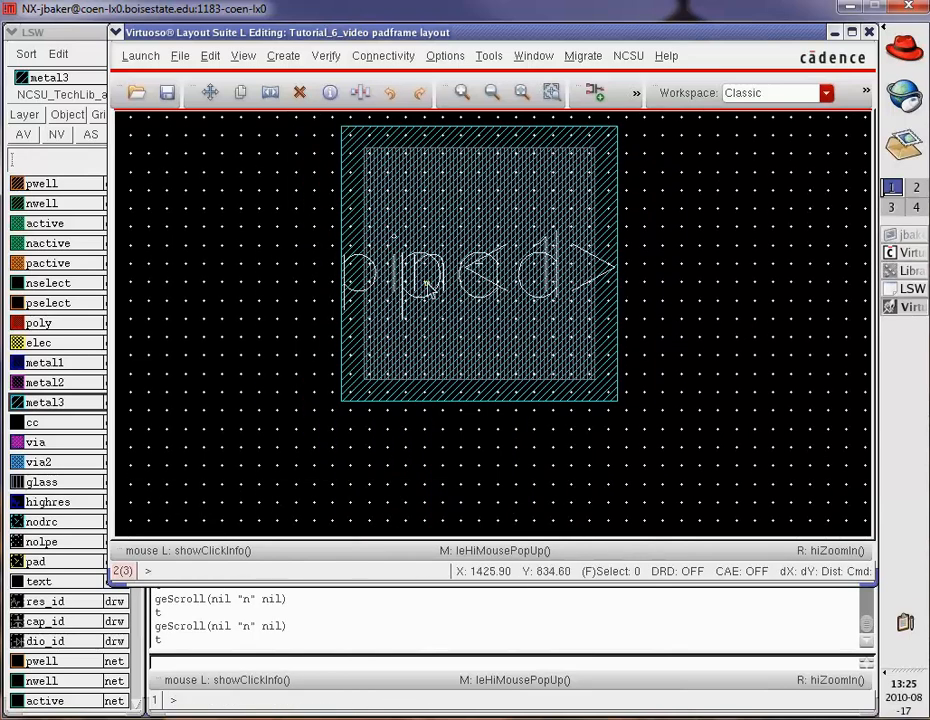
pyautogui.click(424, 144)
pyautogui.click(423, 143)
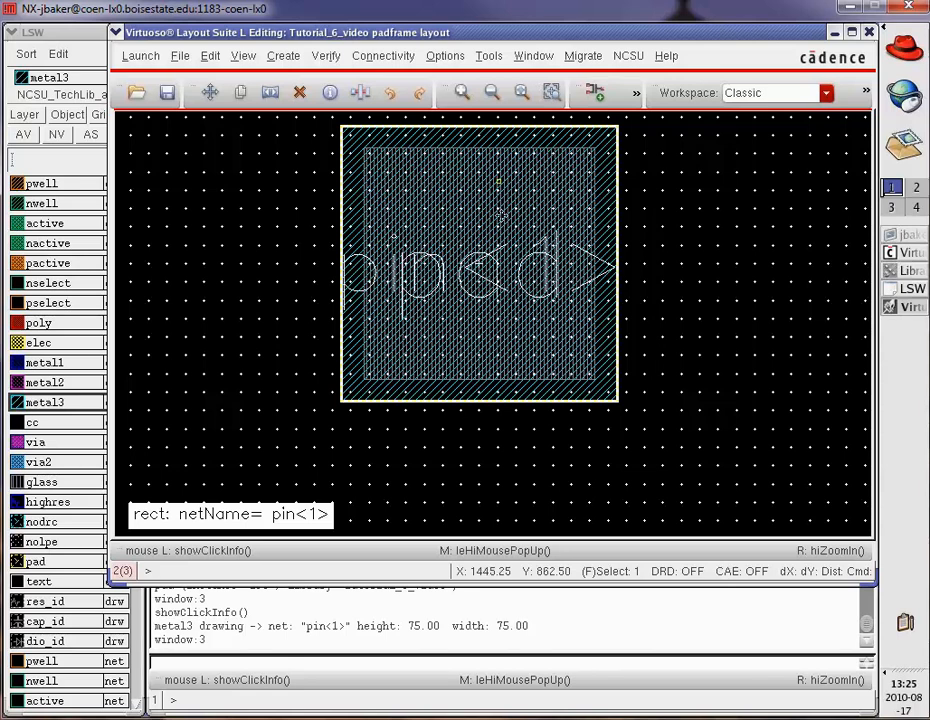
pyautogui.press('e')
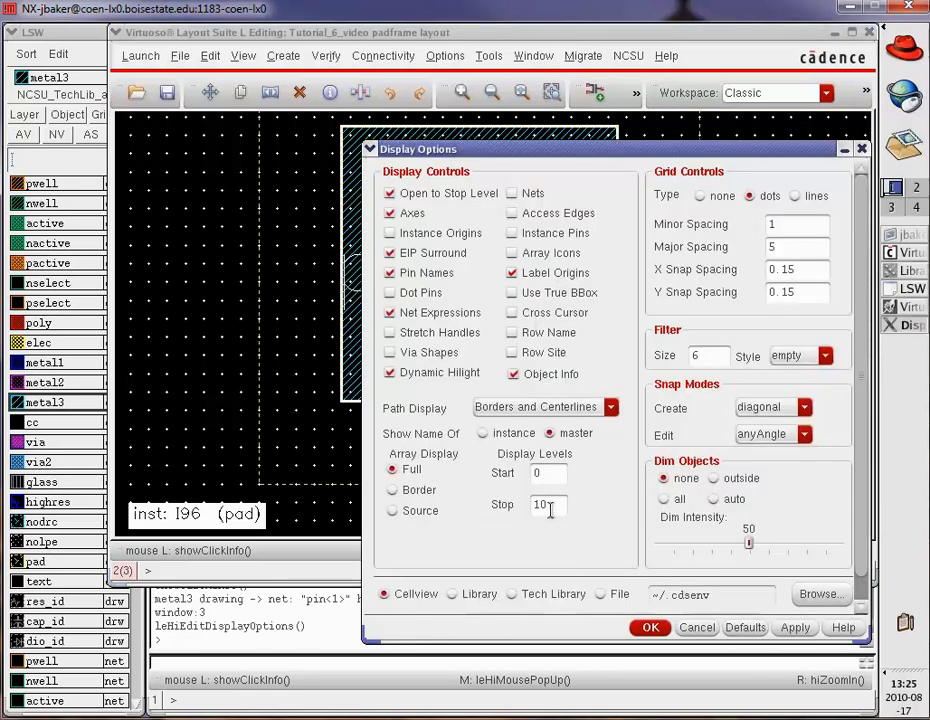
pyautogui.moveTo(550, 510); pyautogui.dragTo(494, 512)
pyautogui.click(650, 627)
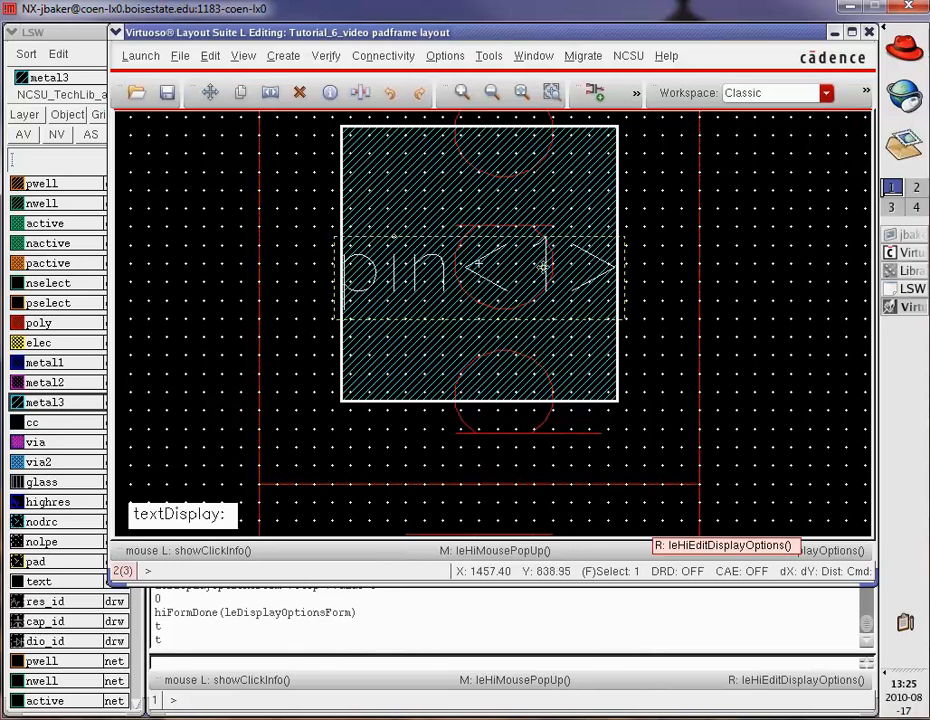
# Change the terminal name of the metal3 pin on the right column's fourth pad from the top to pin<2>
pyautogui.click(547, 275)
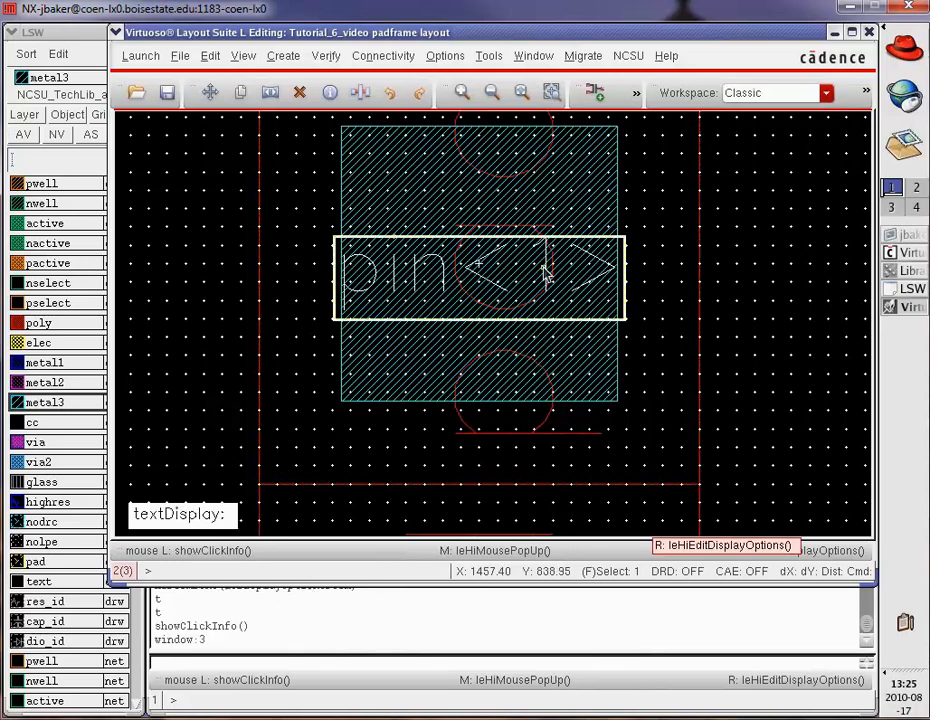
pyautogui.click(425, 167)
pyautogui.press('q')
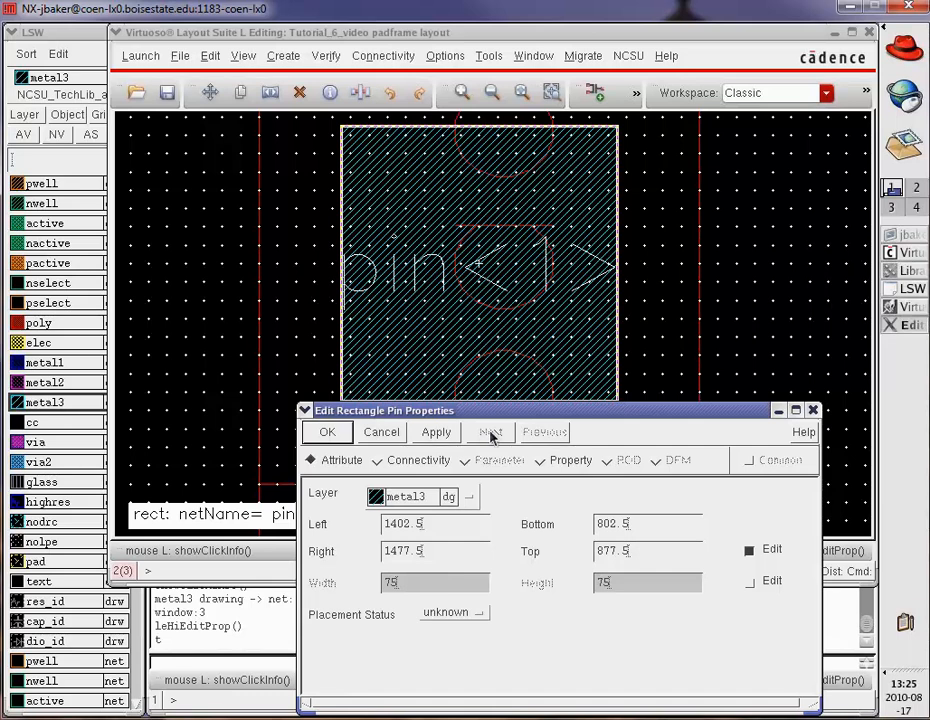
pyautogui.click(418, 460)
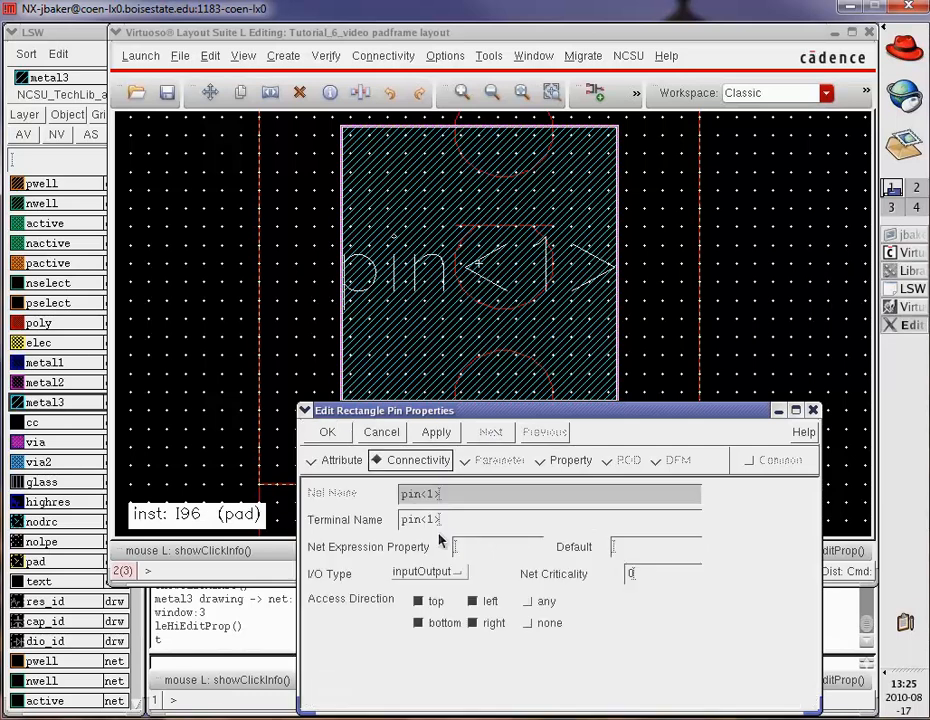
pyautogui.click(434, 522)
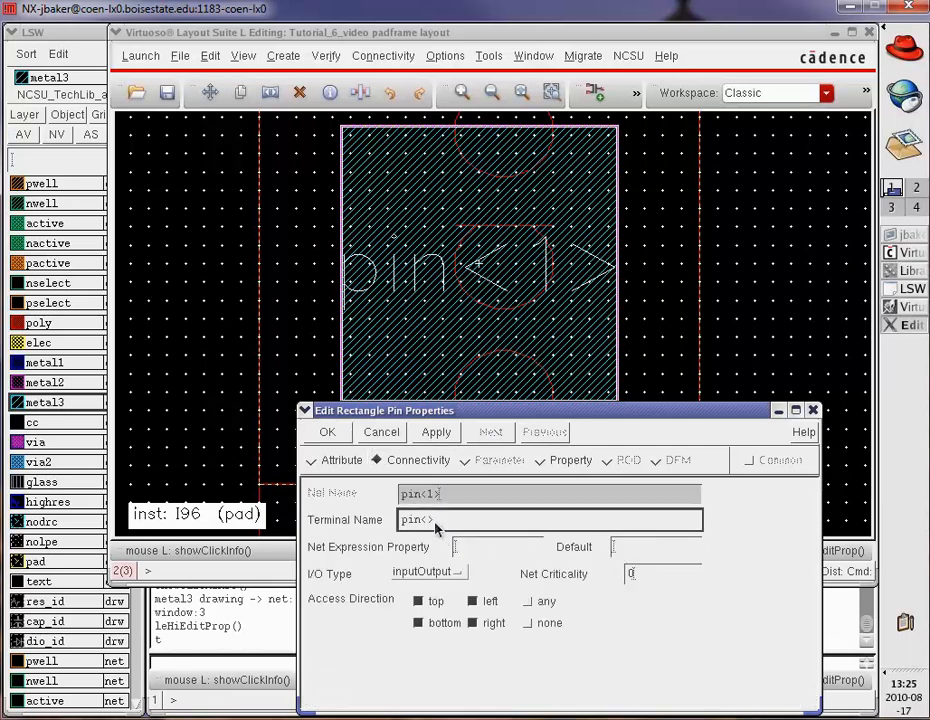
pyautogui.write('2')
pyautogui.click(327, 432)
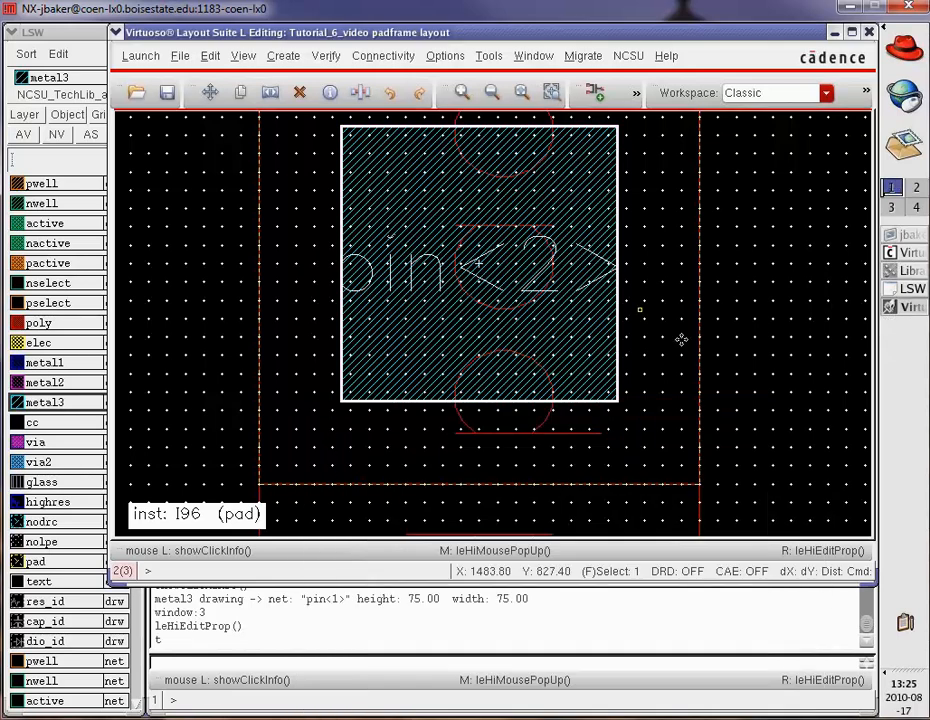
# Change the terminal name of the metal3 pin on the right column's third pad from the top to pin<3>
pyautogui.press('Up')
pyautogui.press('Up')
pyautogui.press('Up')
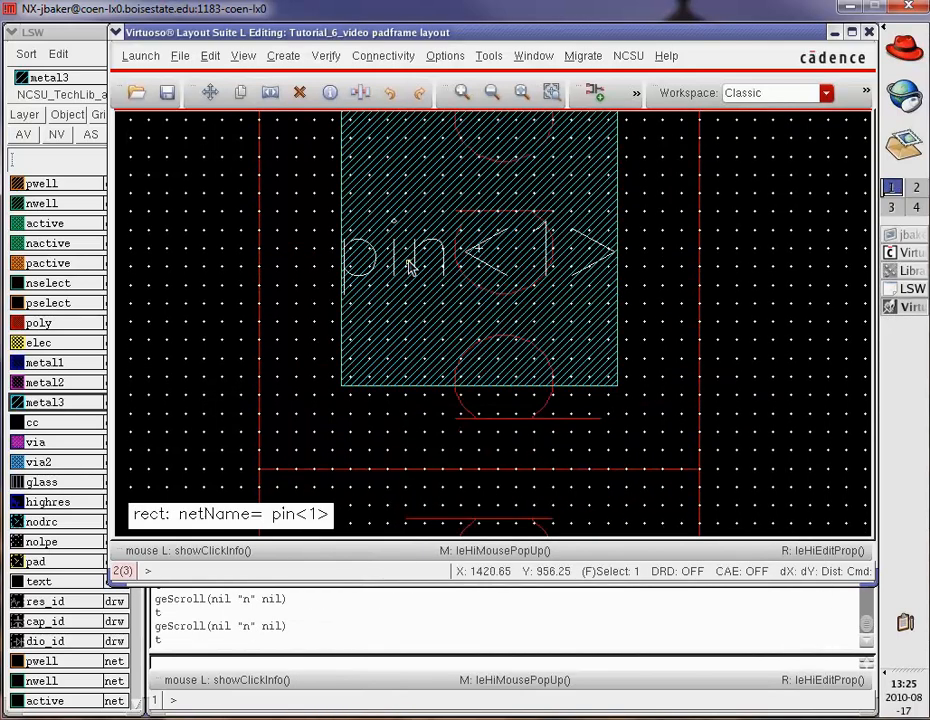
pyautogui.click(410, 265)
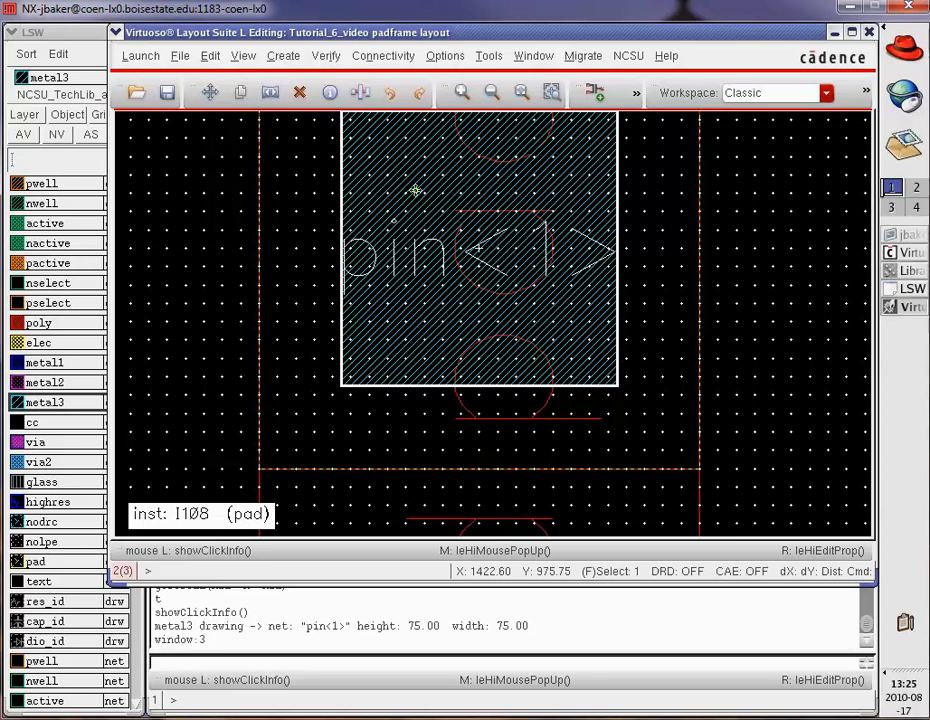
pyautogui.press('q')
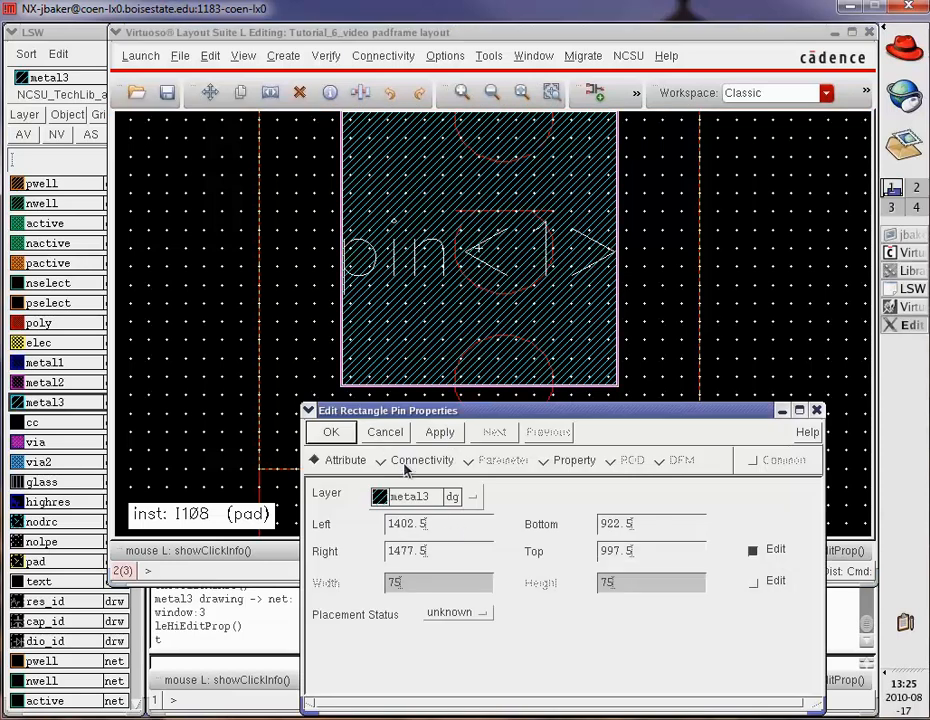
pyautogui.click(406, 462)
pyautogui.click(441, 521)
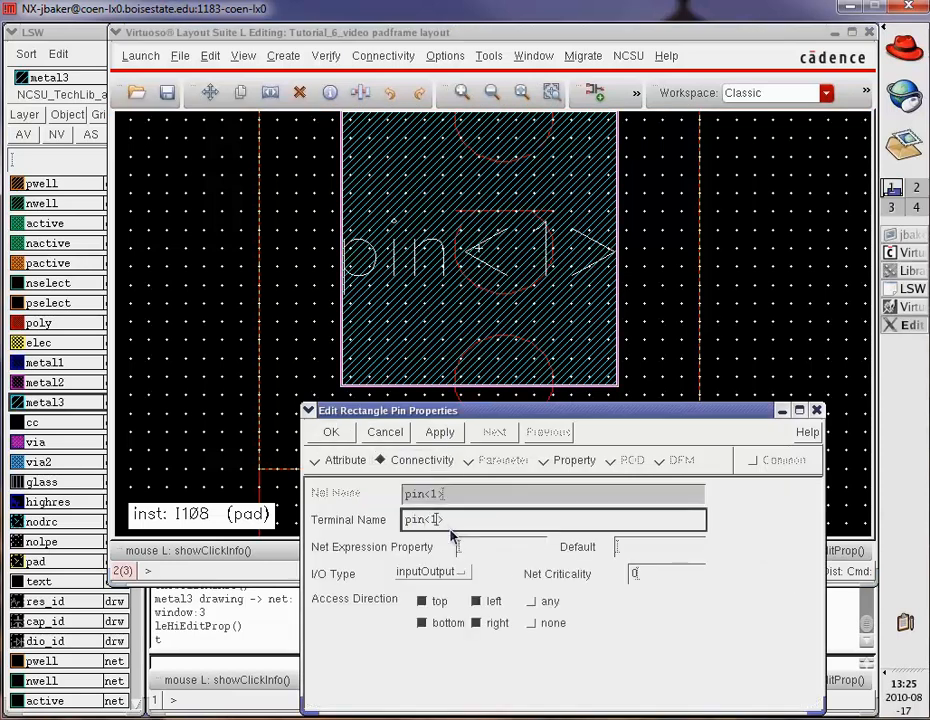
pyautogui.press('BackSpace')
pyautogui.write('3')
pyautogui.click(315, 432)
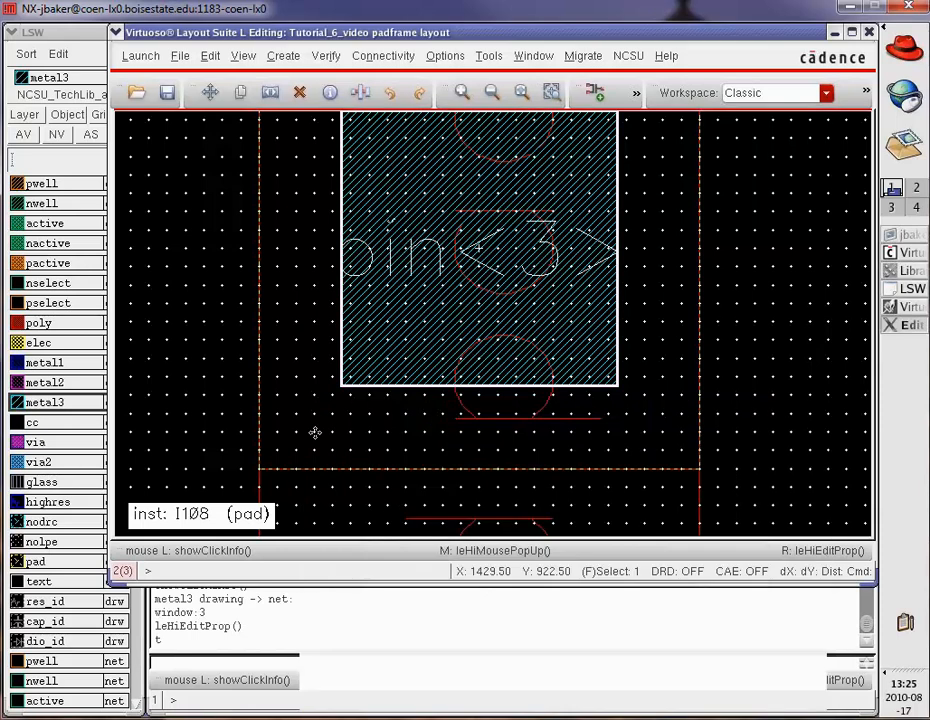
pyautogui.scroll(-2, 334, 452)
pyautogui.scroll(-2, 400, 460)
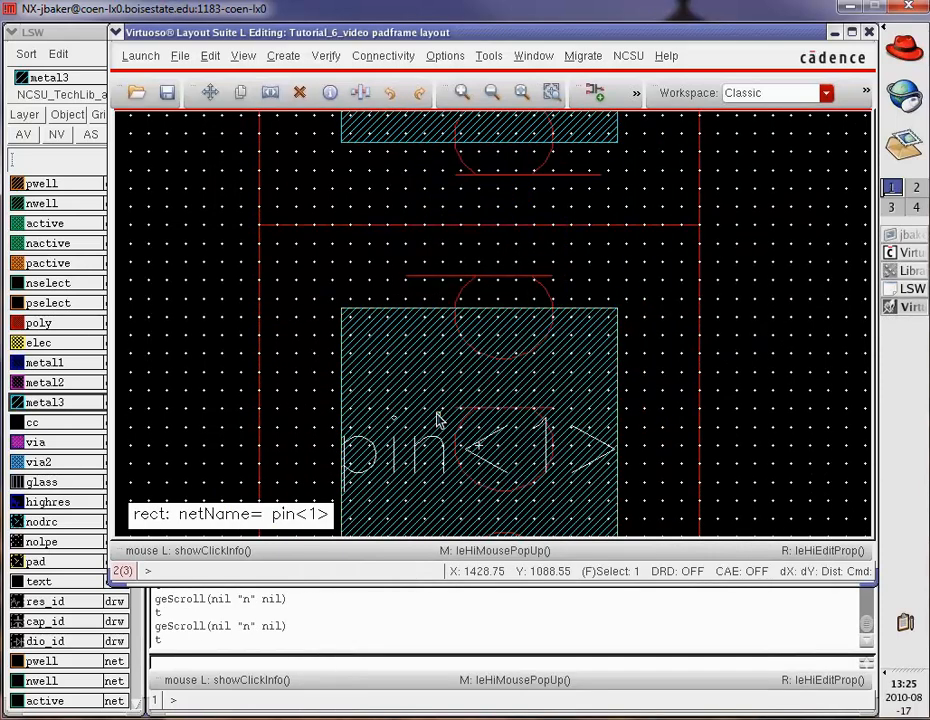
pyautogui.click(415, 462)
pyautogui.press('q')
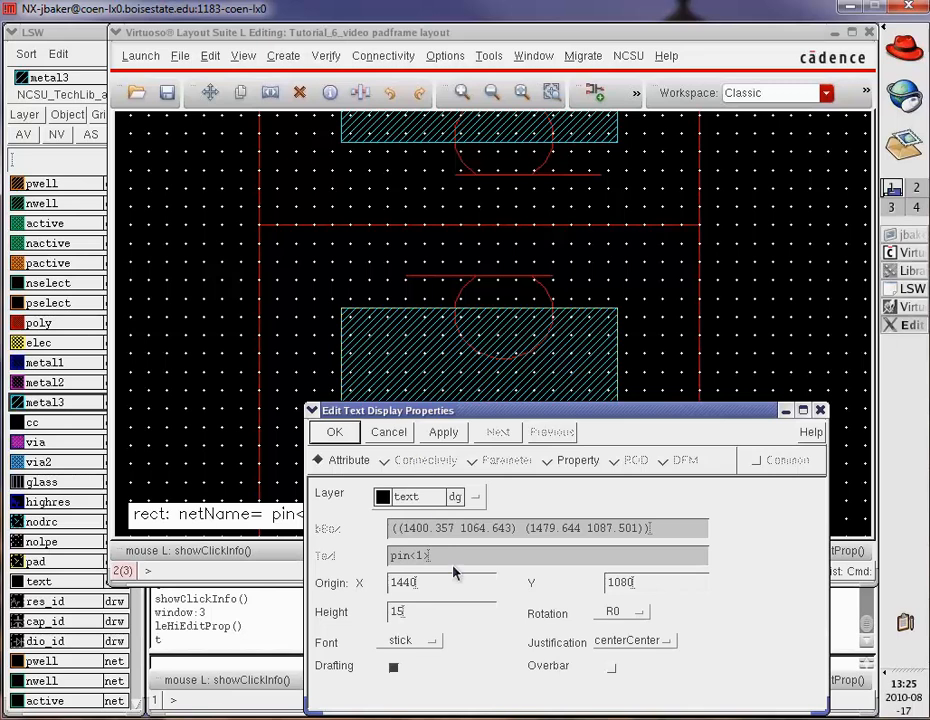
pyautogui.click(389, 432)
# Set the terminal name of the metal3 pin on the right column's second pad from the top to pin<3>
pyautogui.click(417, 360)
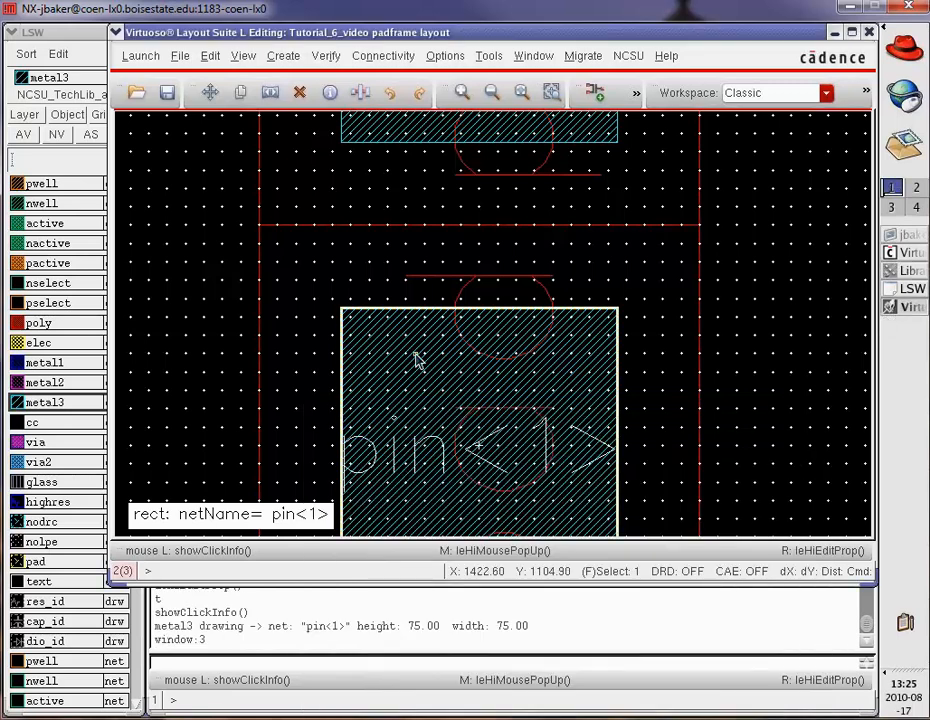
pyautogui.press('q')
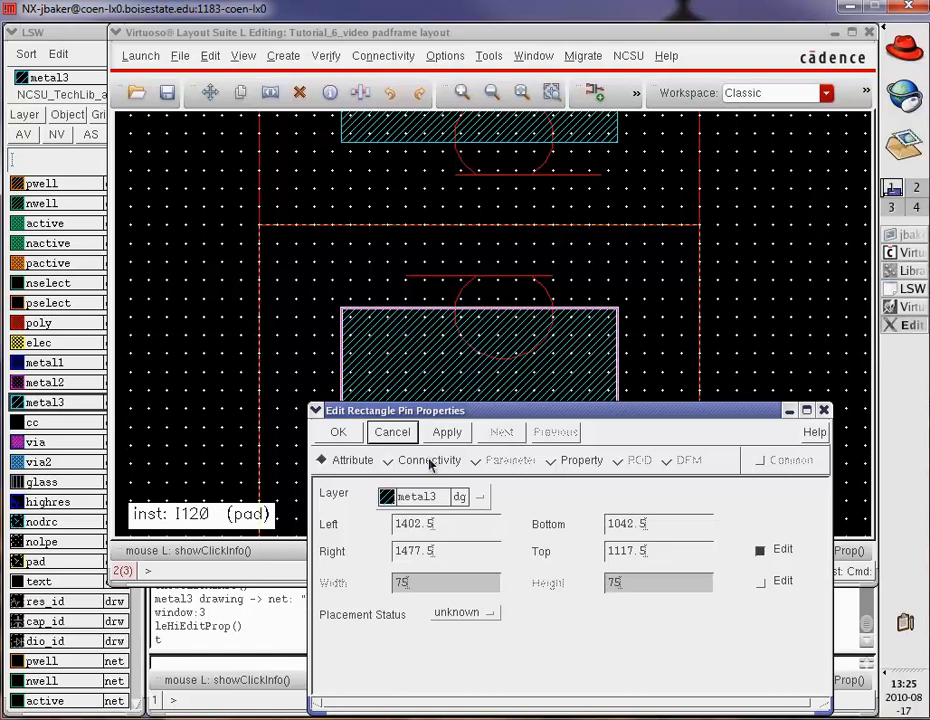
pyautogui.click(431, 462)
pyautogui.click(444, 525)
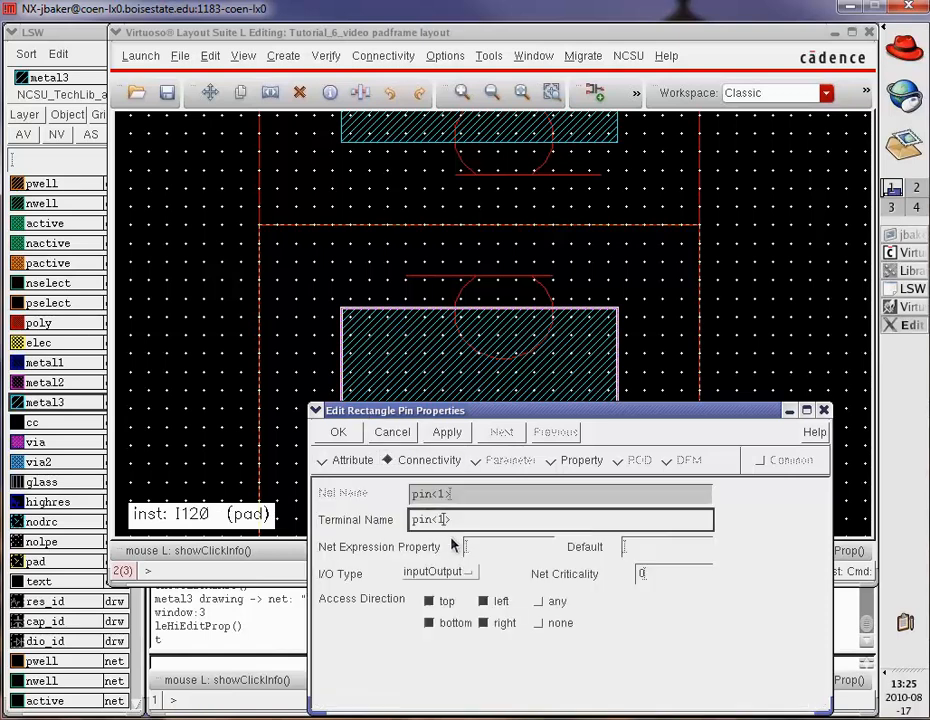
pyautogui.click(334, 432)
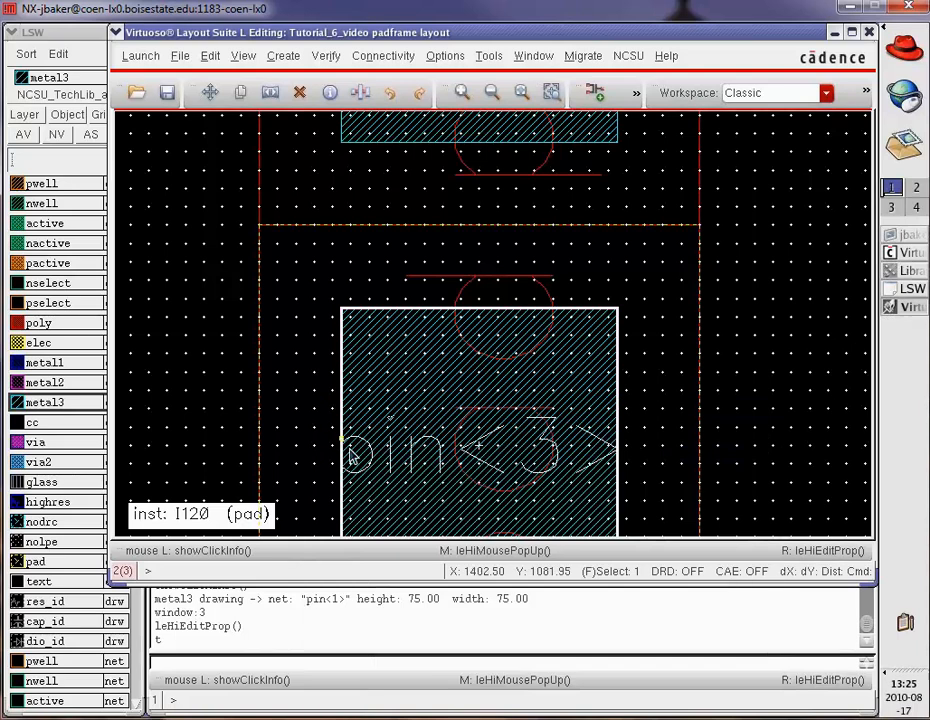
# Check the neighbouring pin labels and correct the terminal name of the right column's second pad from the top to pin<4>
pyautogui.scroll(4, 353, 452)
pyautogui.moveTo(398, 452)
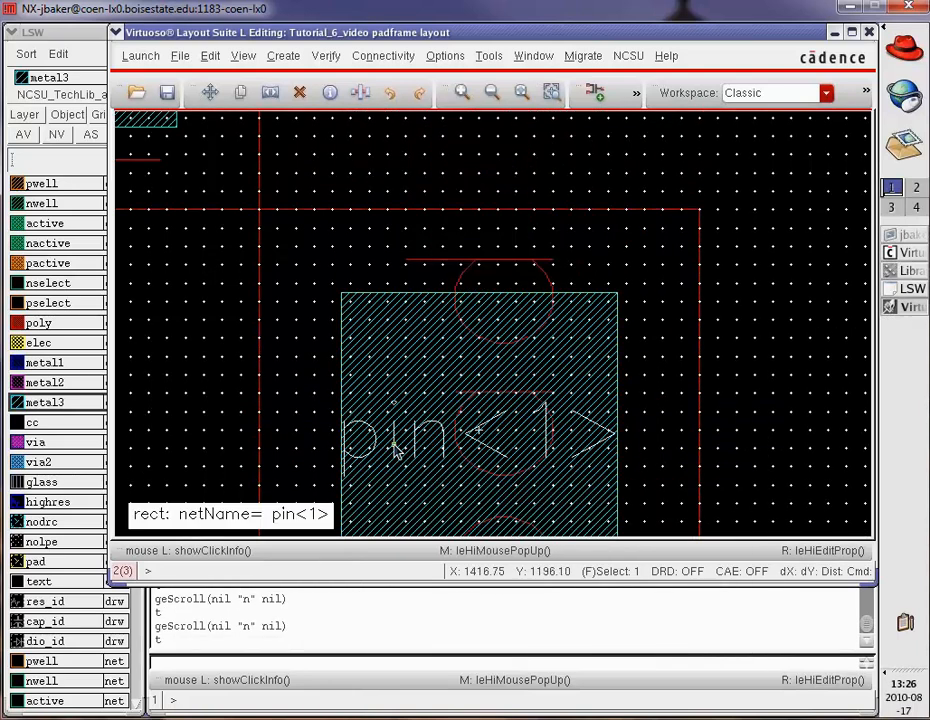
pyautogui.scroll(-4, 398, 450)
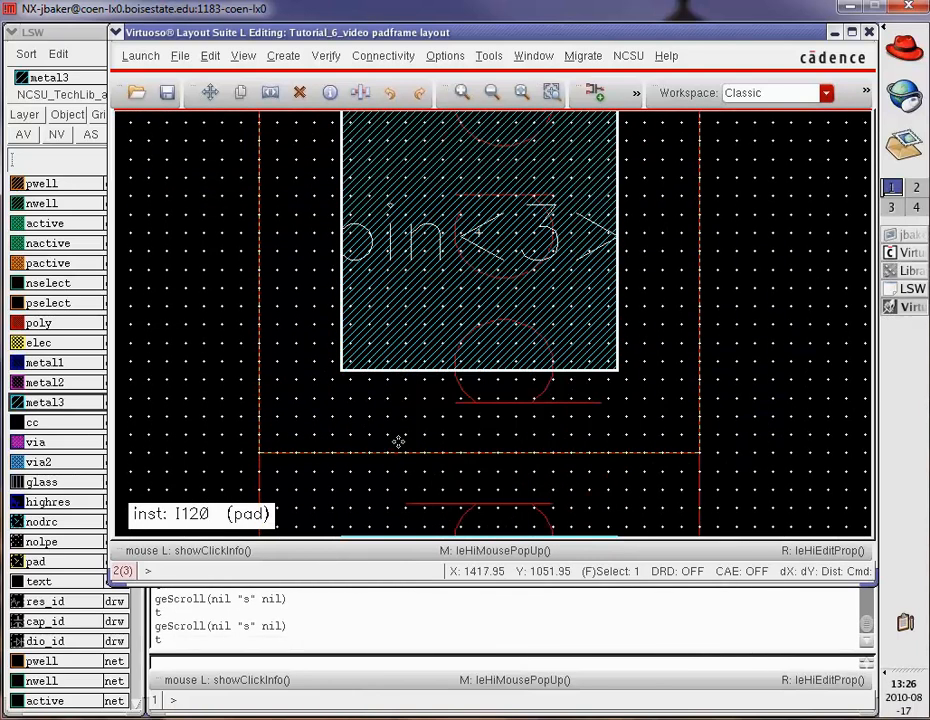
pyautogui.scroll(-2, 398, 445)
pyautogui.scroll(3, 398, 448)
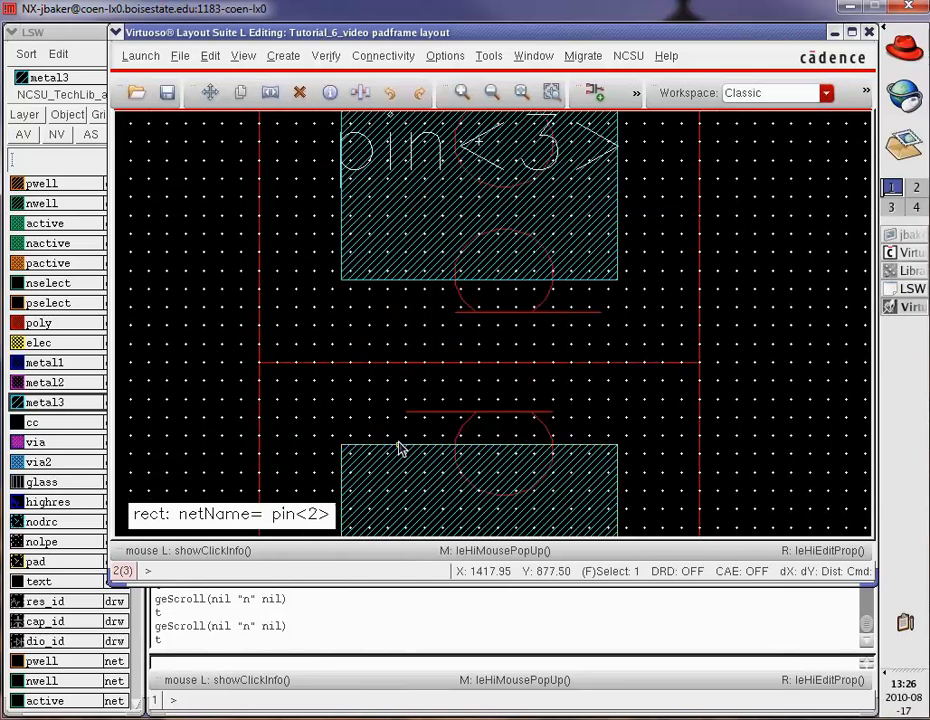
pyautogui.scroll(2, 398, 450)
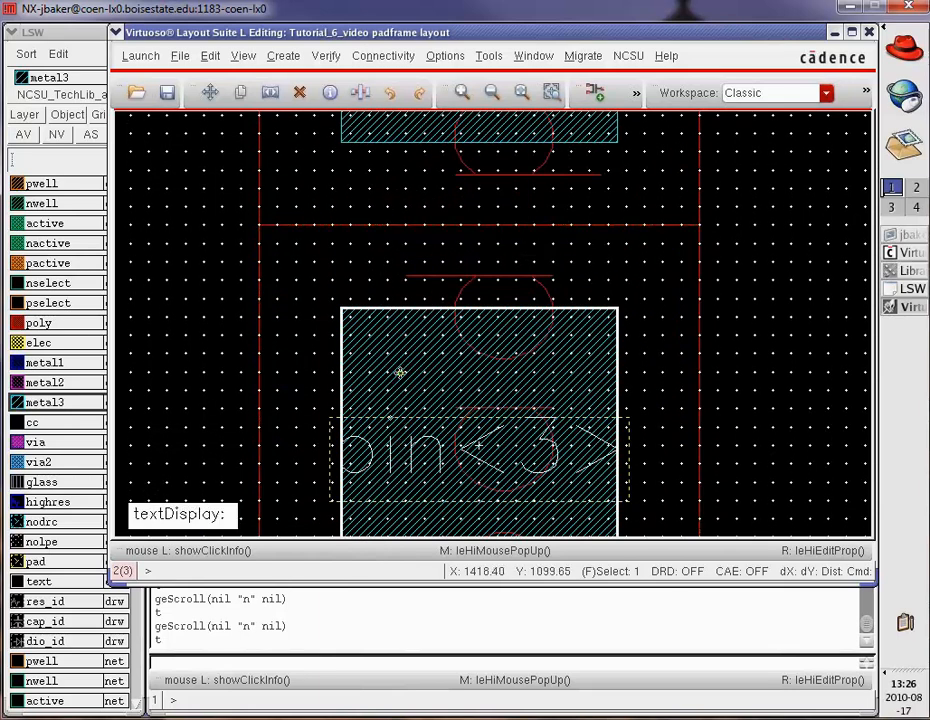
pyautogui.rightClick(400, 365)
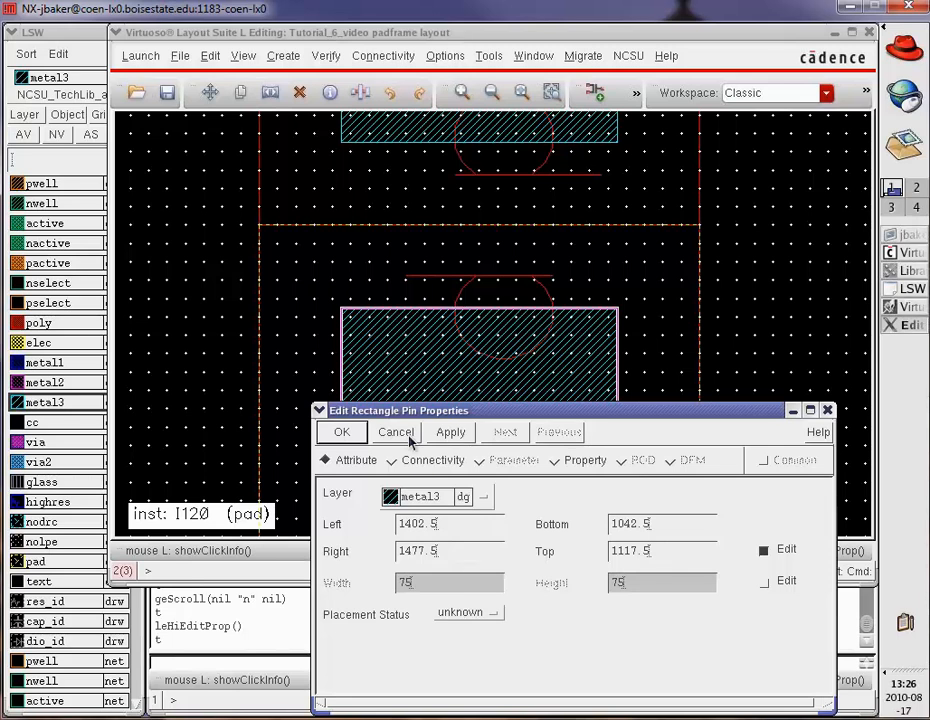
pyautogui.click(398, 484)
pyautogui.click(448, 527)
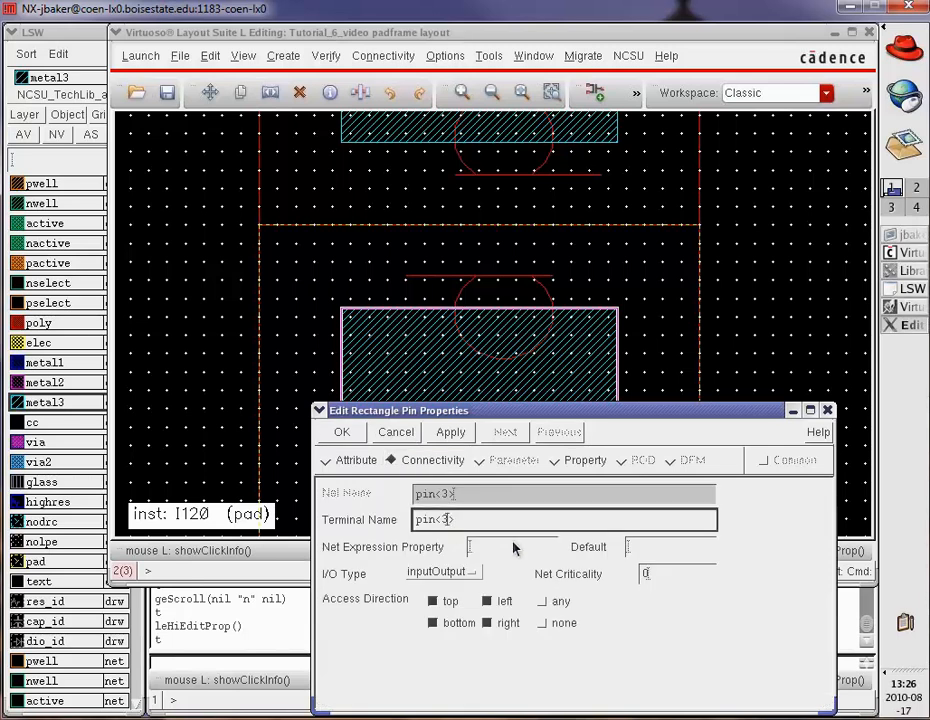
pyautogui.press('BackSpace')
pyautogui.write('4')
pyautogui.click(395, 432)
# Change the terminal name of the metal3 pin on the right column's topmost pad to pin<5>
pyautogui.scroll(2, 334, 430)
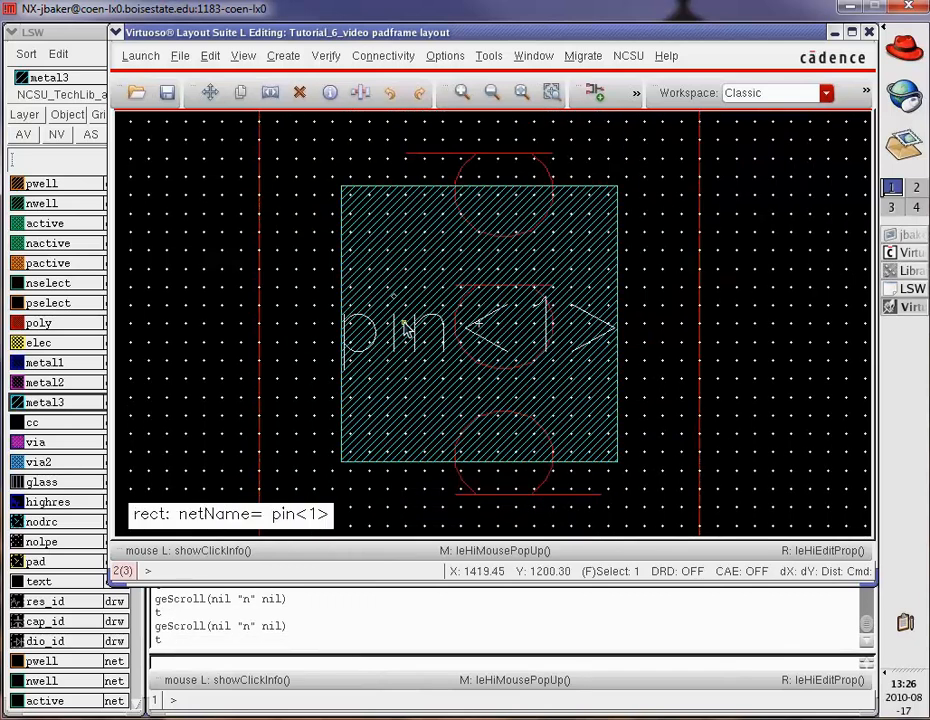
pyautogui.click(385, 239)
pyautogui.rightClick(386, 238)
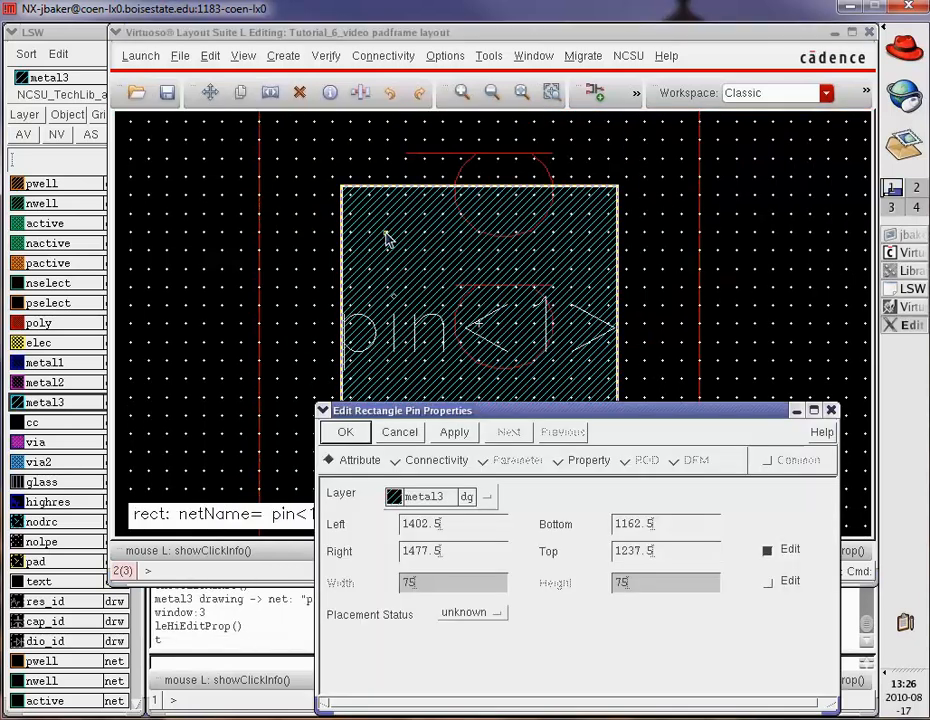
pyautogui.click(436, 460)
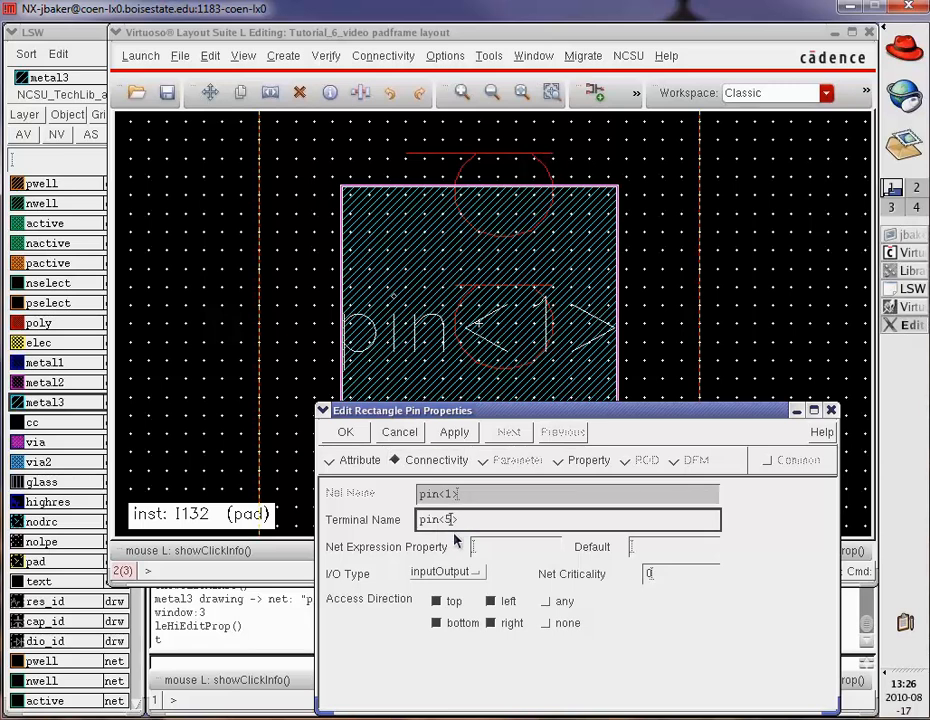
pyautogui.click(343, 433)
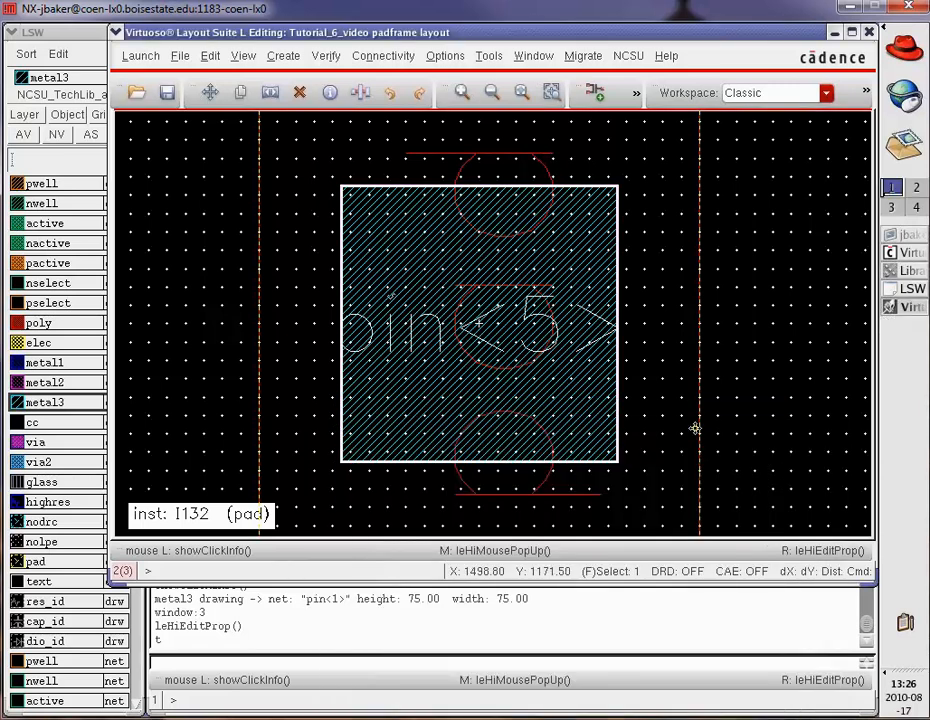
pyautogui.press('Up')
pyautogui.press('Up')
pyautogui.press('Up')
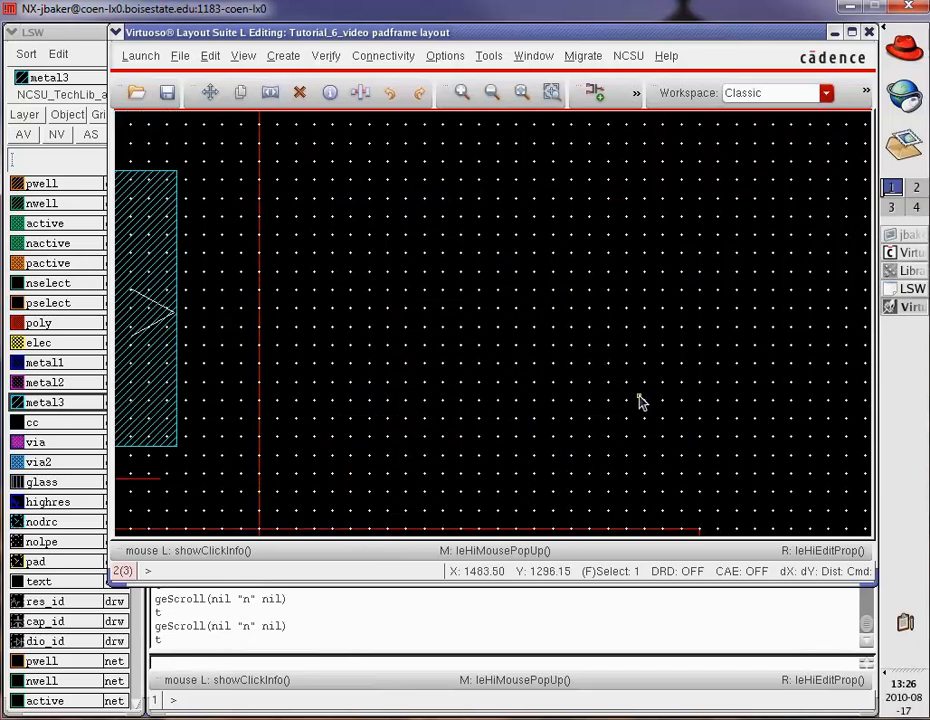
pyautogui.press('Left')
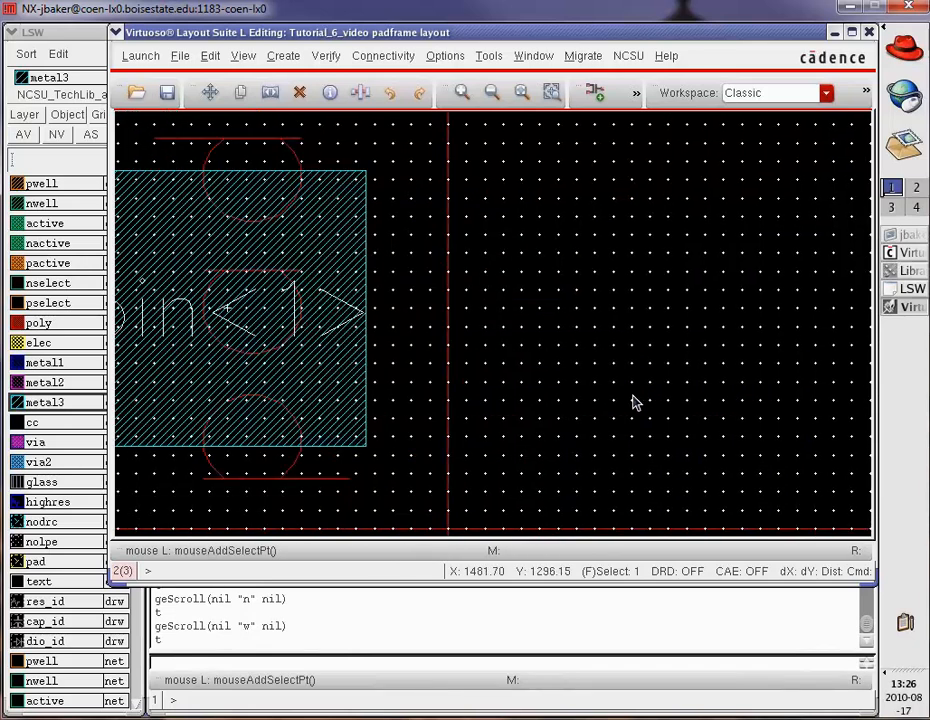
pyautogui.press('Left')
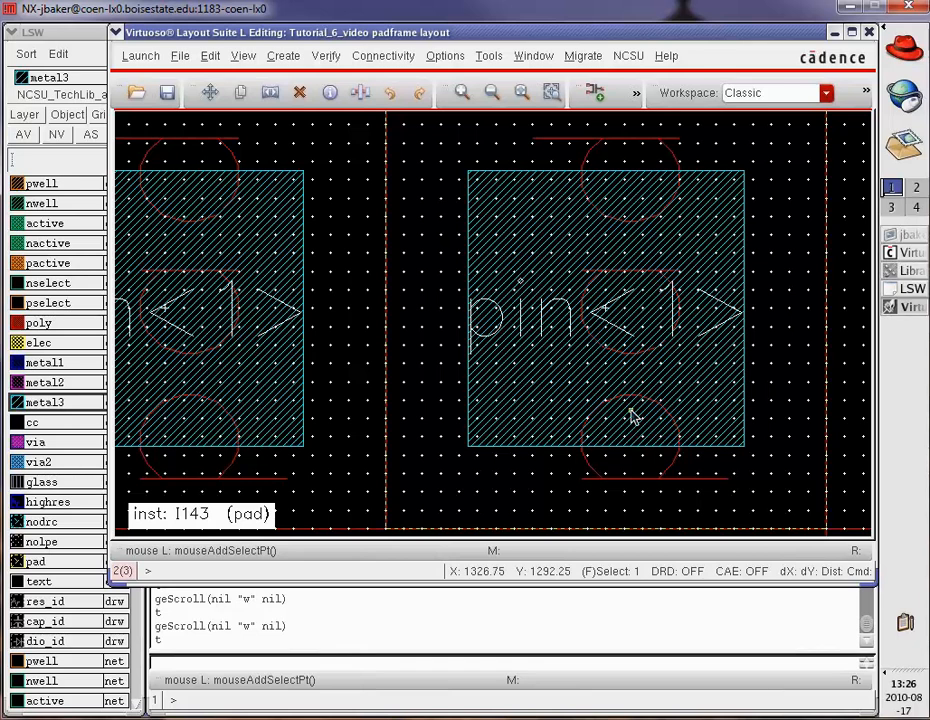
pyautogui.click(550, 315)
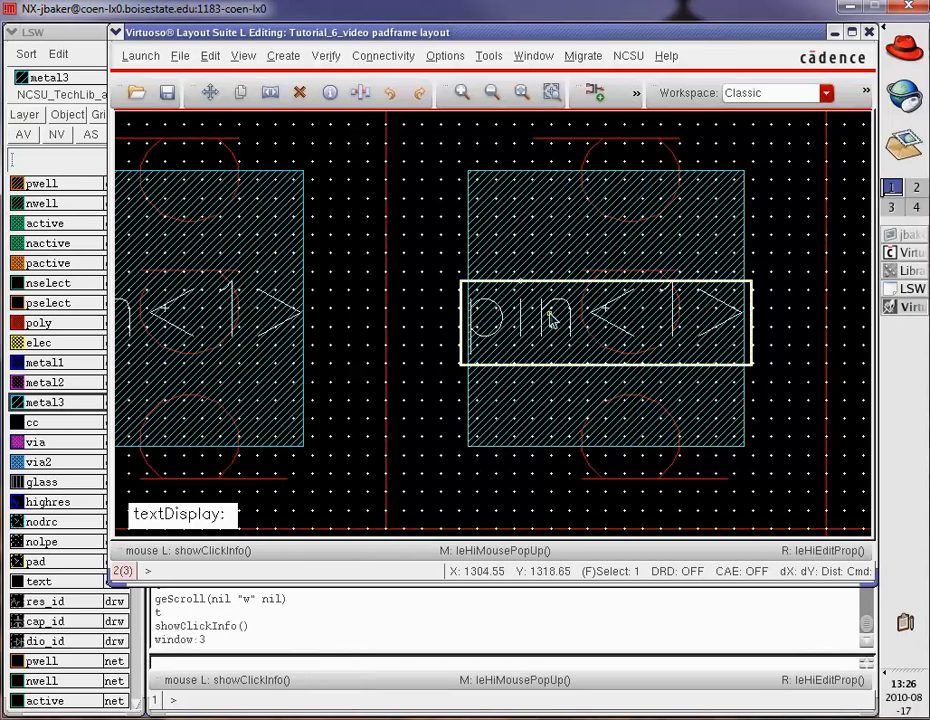
pyautogui.rightClick(550, 318)
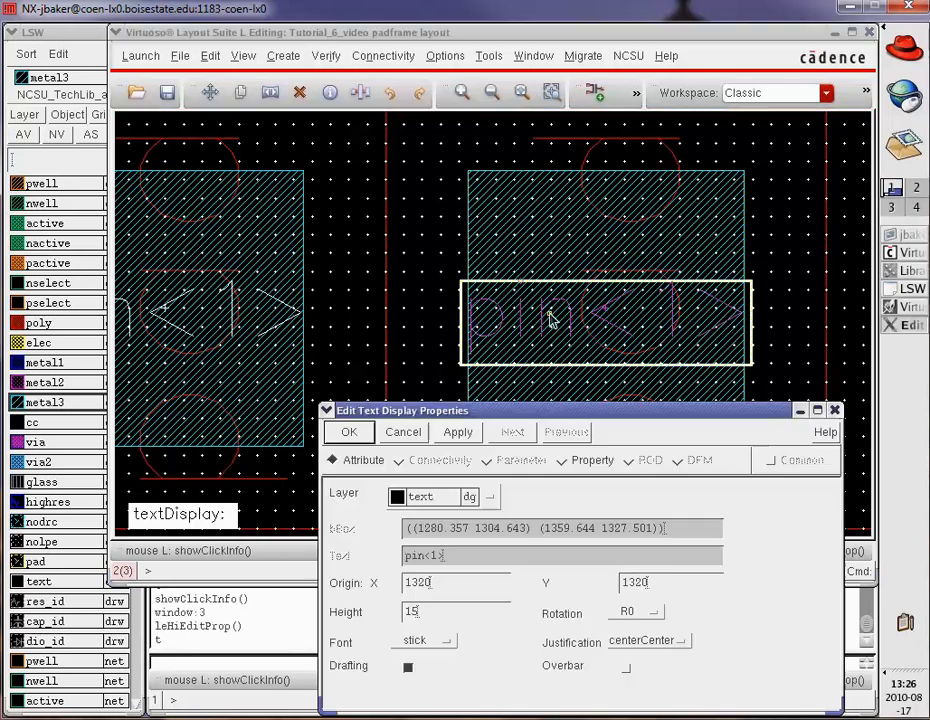
pyautogui.click(403, 431)
# Change the terminal name of the metal3 pin on the top row's rightmost pad to pin<6>
pyautogui.click(540, 258)
pyautogui.rightClick(530, 260)
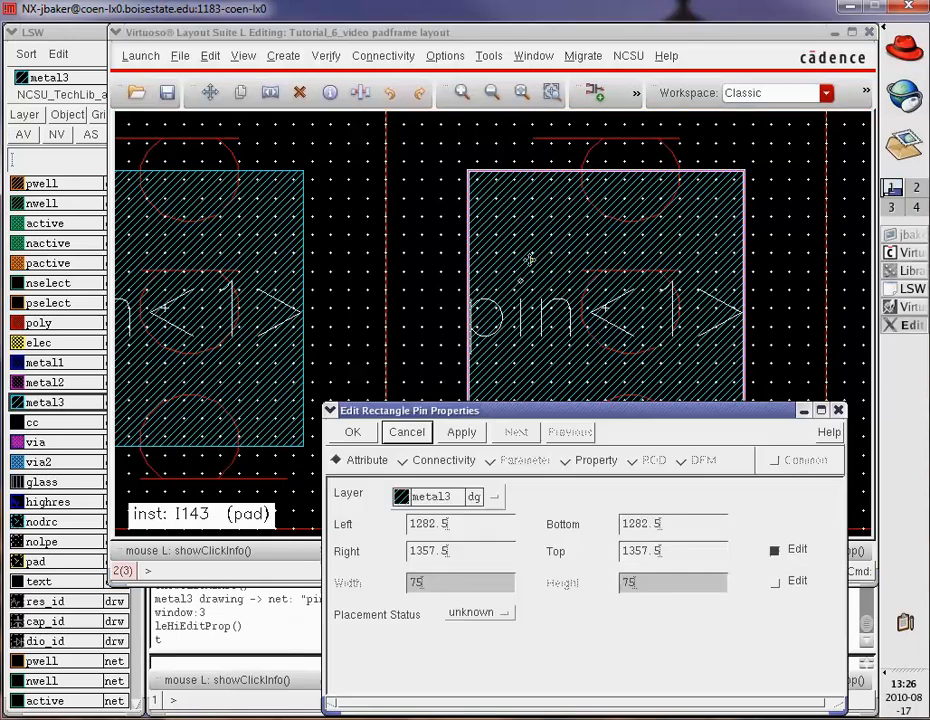
pyautogui.click(440, 463)
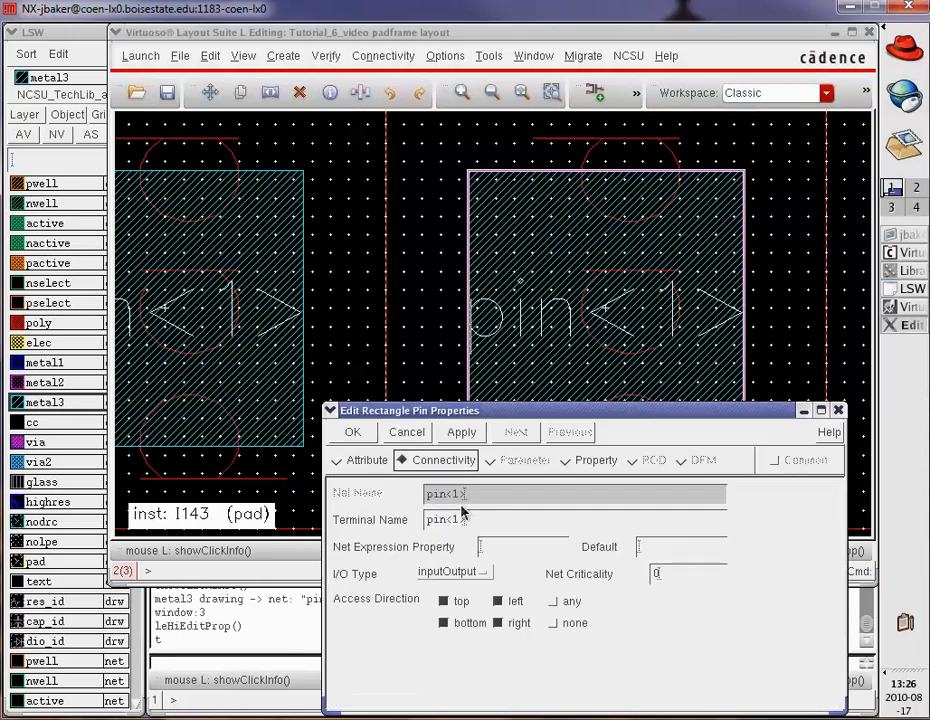
pyautogui.click(460, 522)
pyautogui.press('BackSpace')
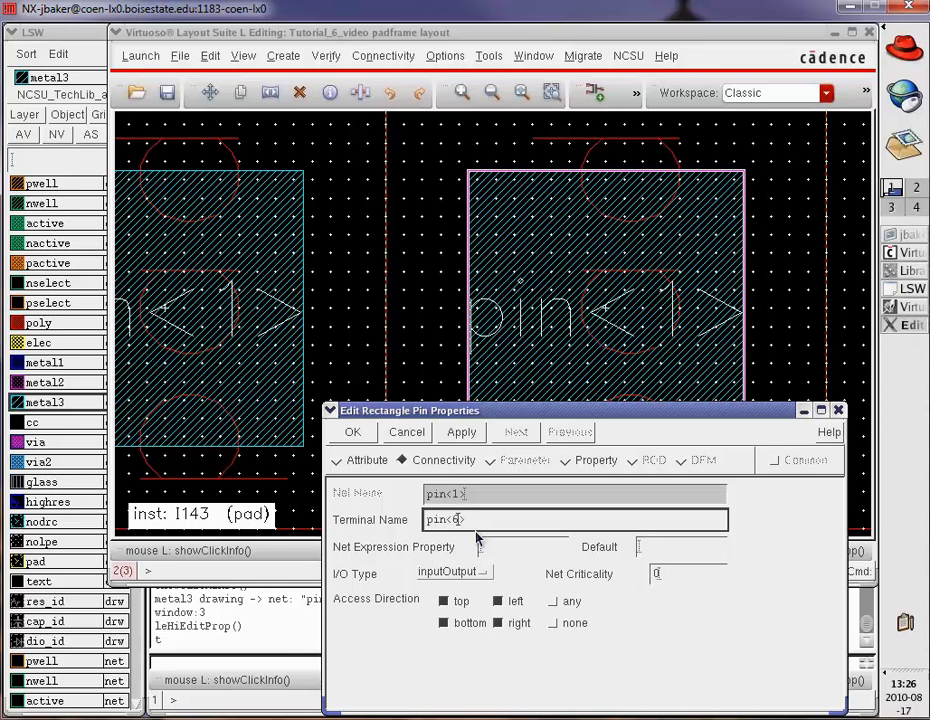
pyautogui.write('6')
pyautogui.click(353, 432)
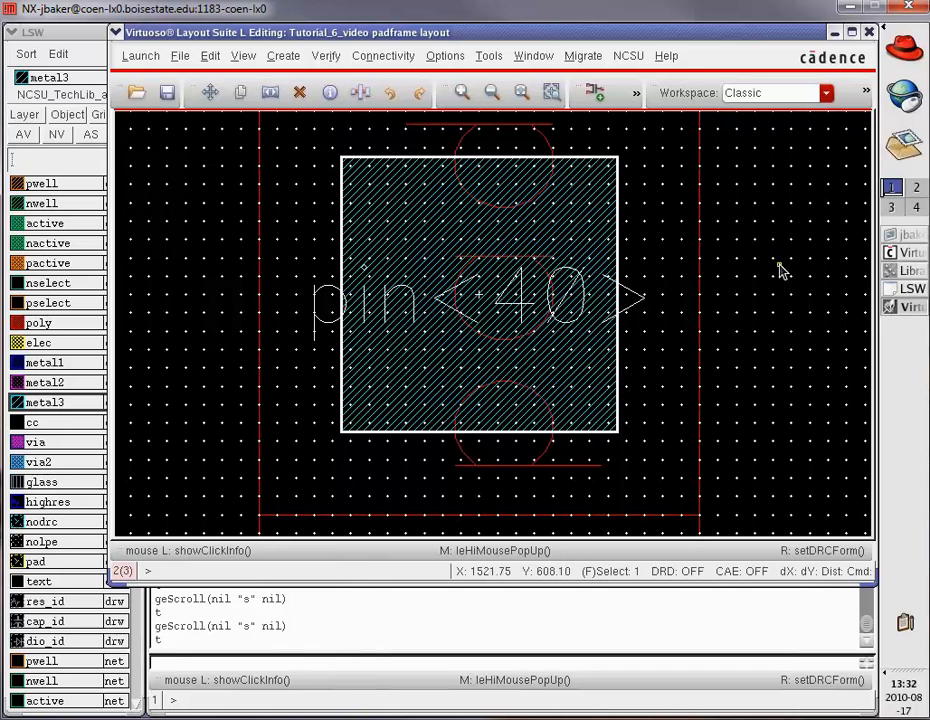
# Check the pin number labels up the right column and along the top row of pads, dismissing the Slow keys prompt
pyautogui.scroll(3, 782, 270)
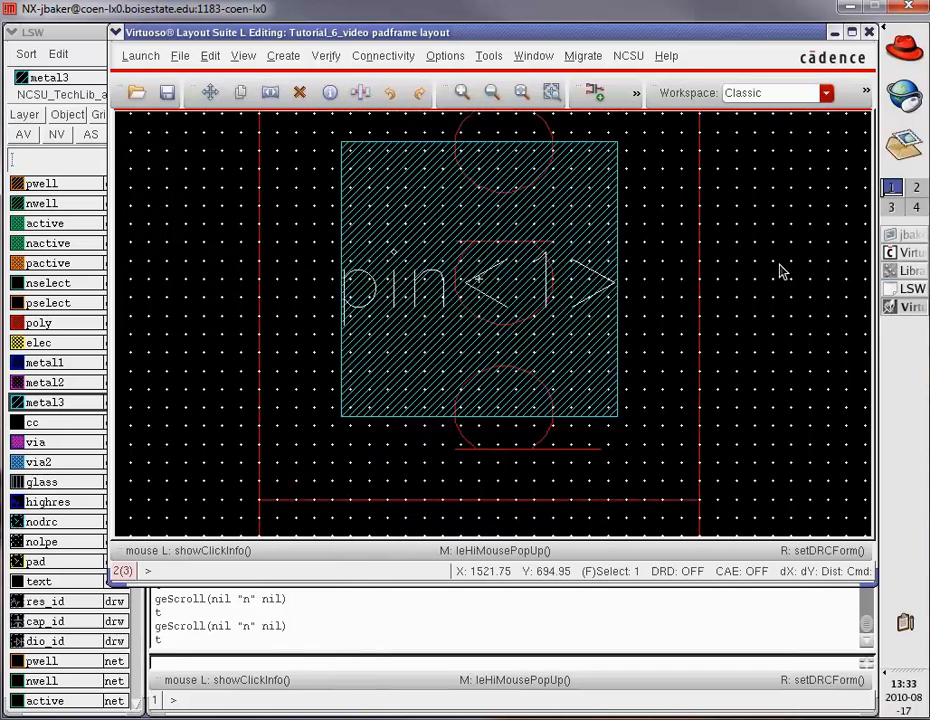
pyautogui.scroll(6, 782, 270)
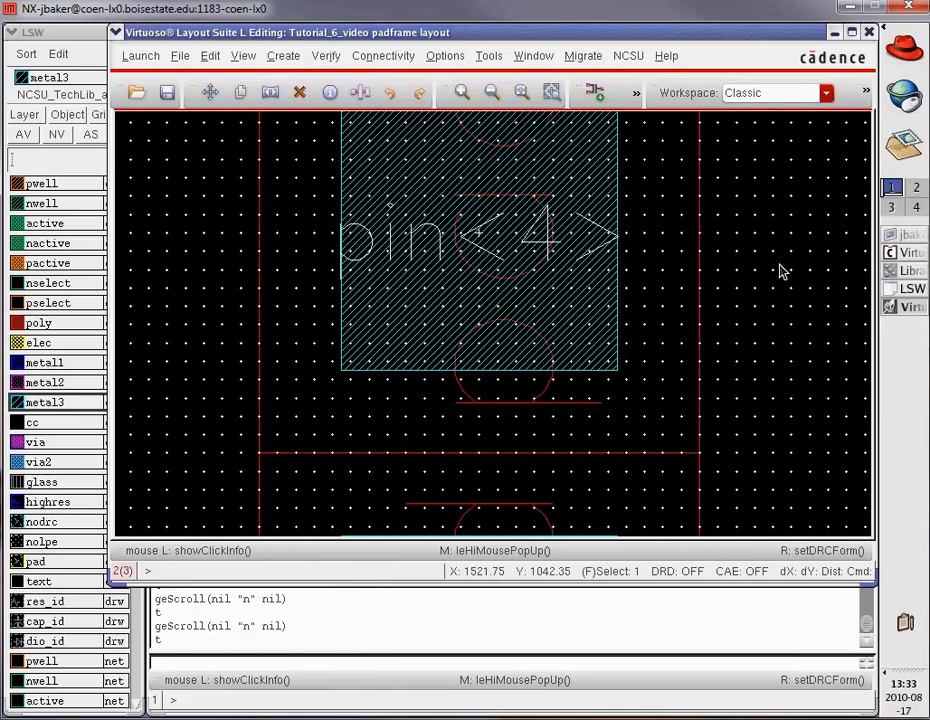
pyautogui.scroll(6, 782, 270)
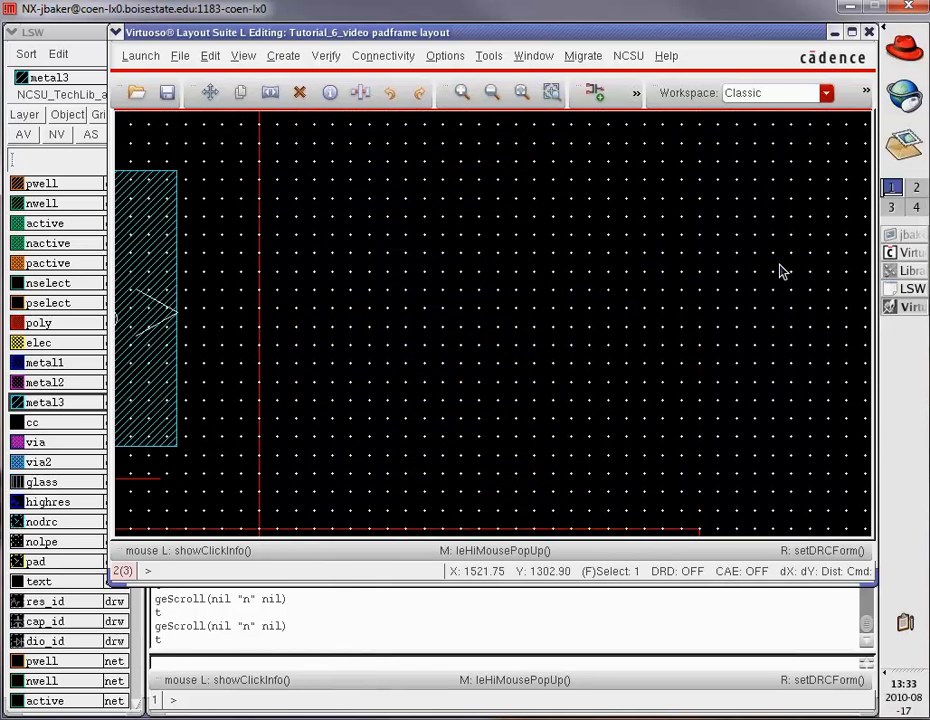
pyautogui.scroll(1, 782, 270)
pyautogui.hscroll(-3, 782, 270)
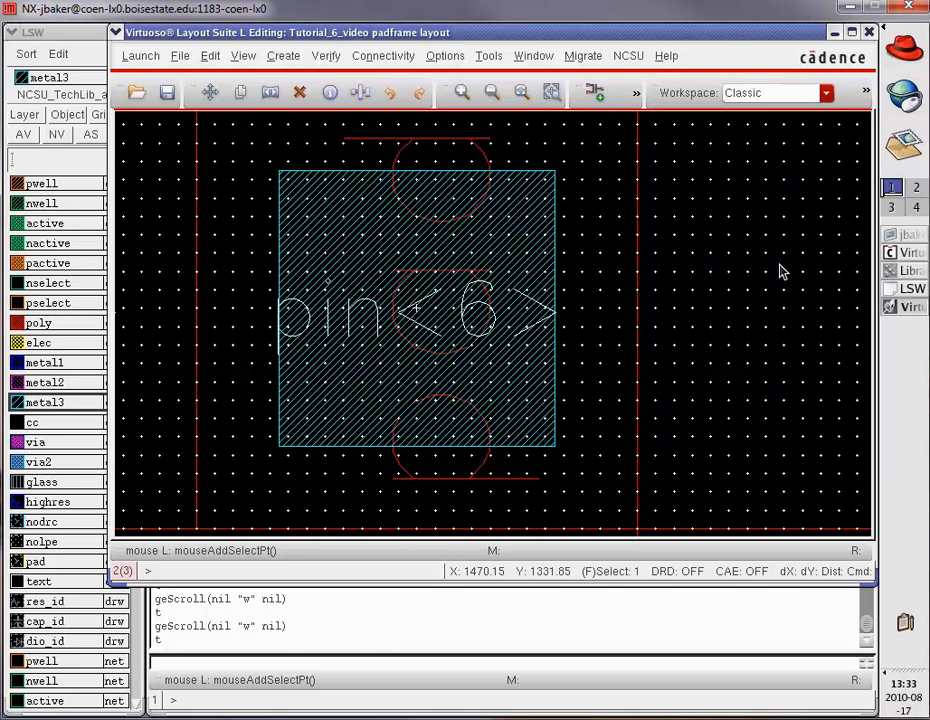
pyautogui.hscroll(-3, 782, 270)
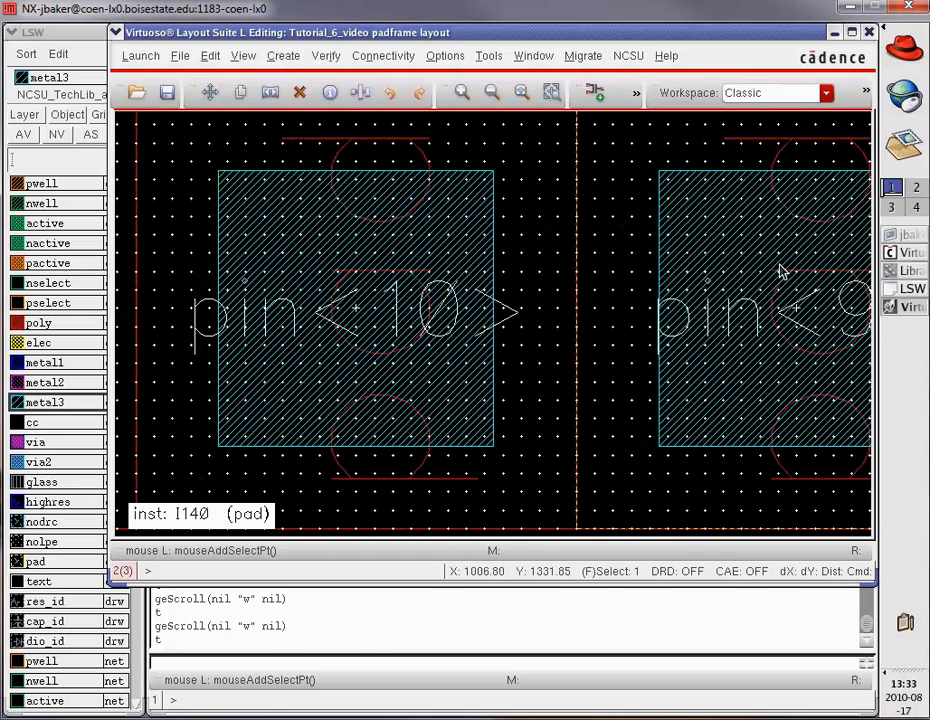
pyautogui.hscroll(-1, 782, 270)
pyautogui.hscroll(-5, 782, 270)
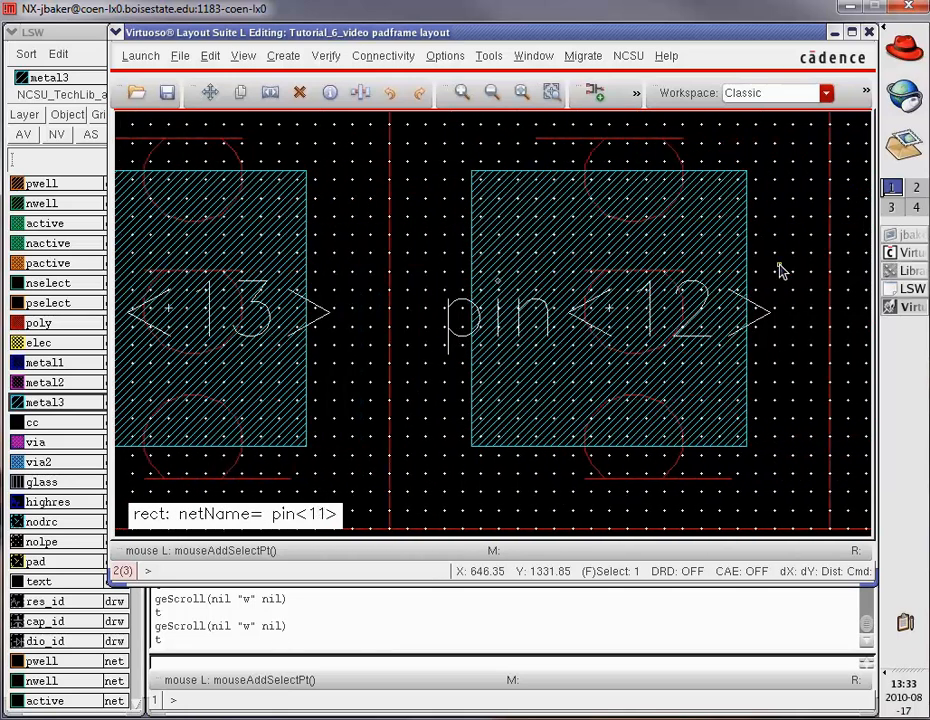
pyautogui.keyDown('shift'); pyautogui.hscroll(-5, 782, 270); pyautogui.keyUp('shift')
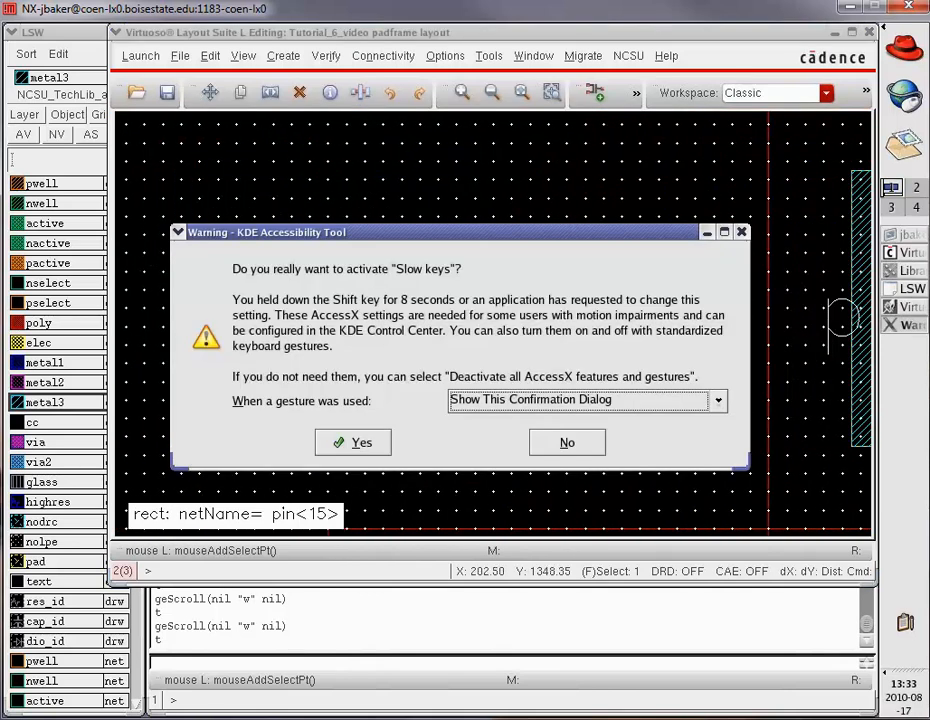
pyautogui.click(743, 232)
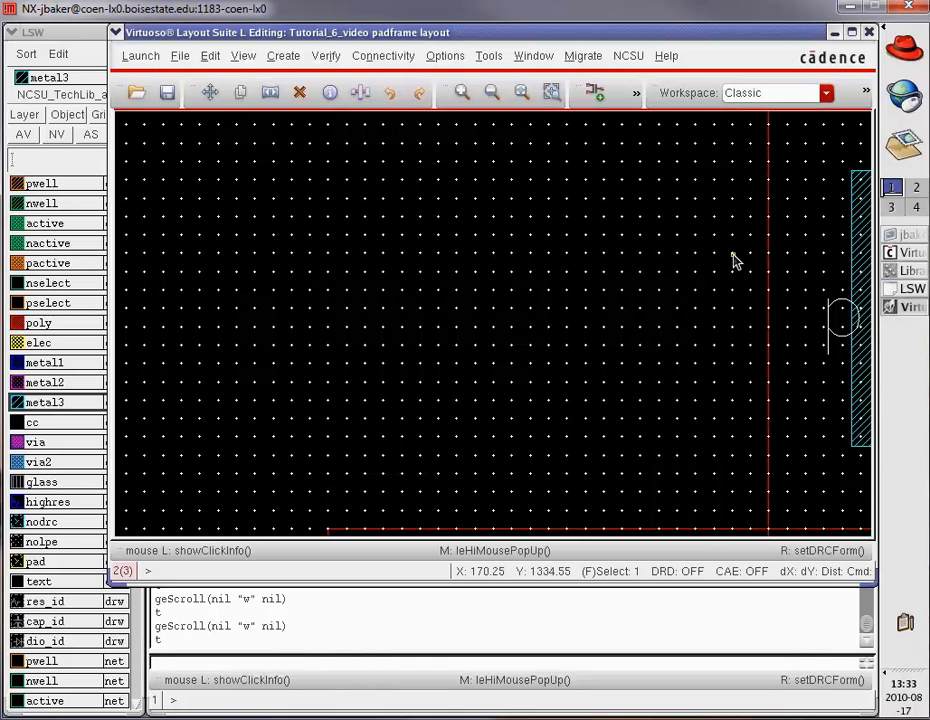
# Check the pin number labels down the left column of pads, from the upper corner to the lower one
pyautogui.press('Down')
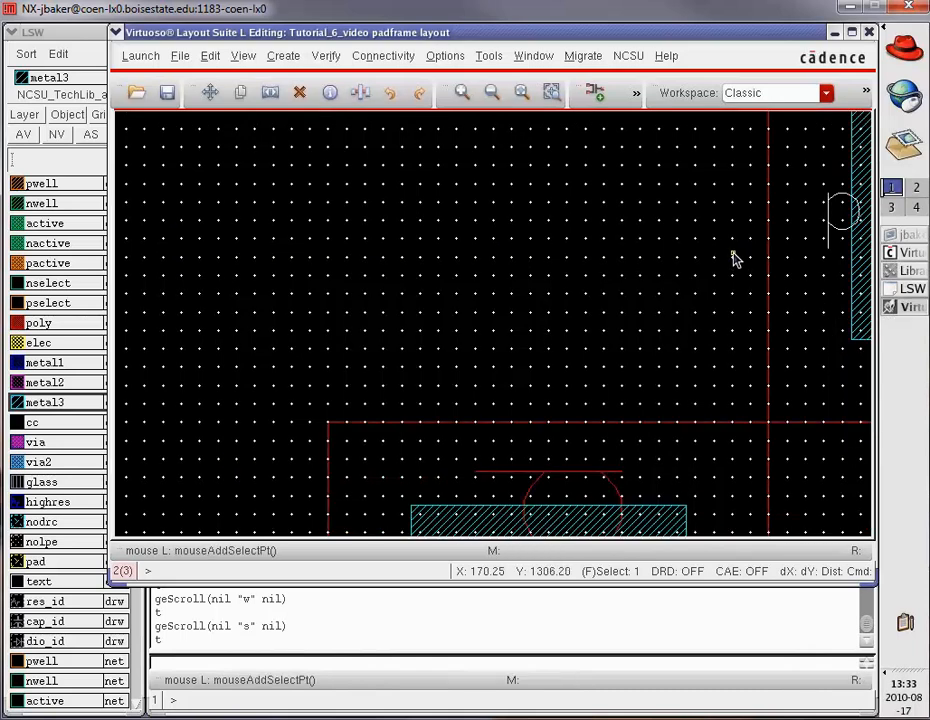
pyautogui.press('Left')
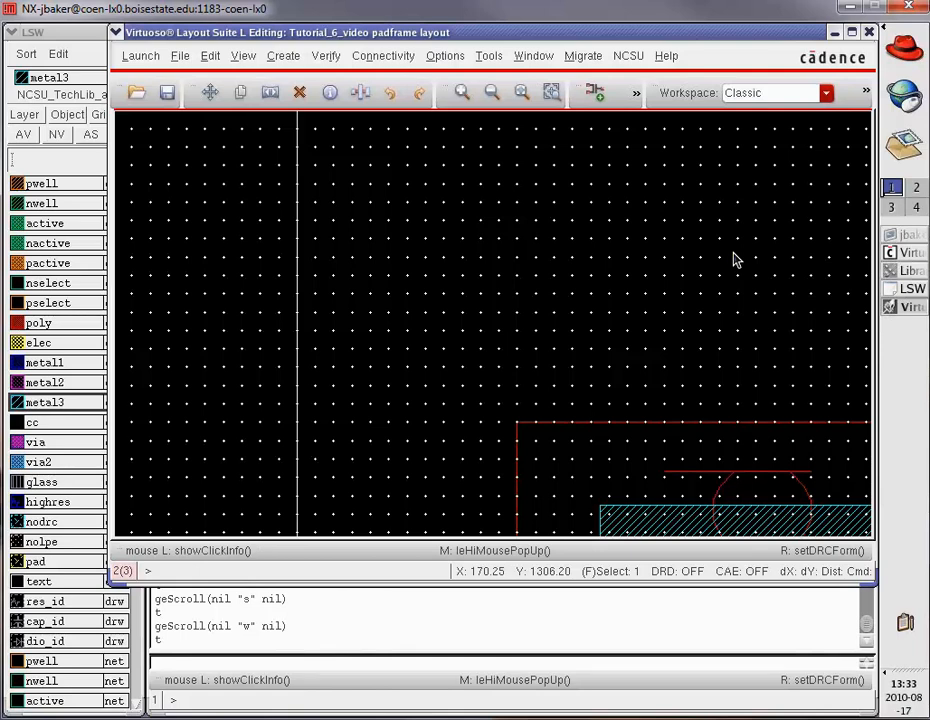
pyautogui.press('Right')
pyautogui.press('Right')
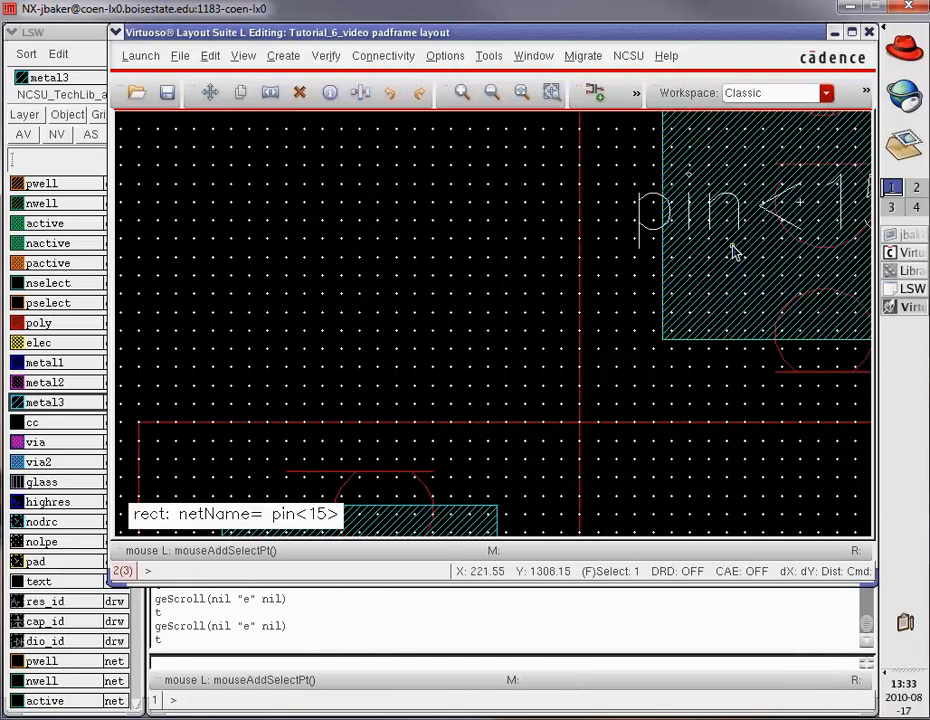
pyautogui.press('Right')
pyautogui.press('Left')
pyautogui.press('Left')
pyautogui.press('Down')
pyautogui.press('Down')
pyautogui.press('Down')
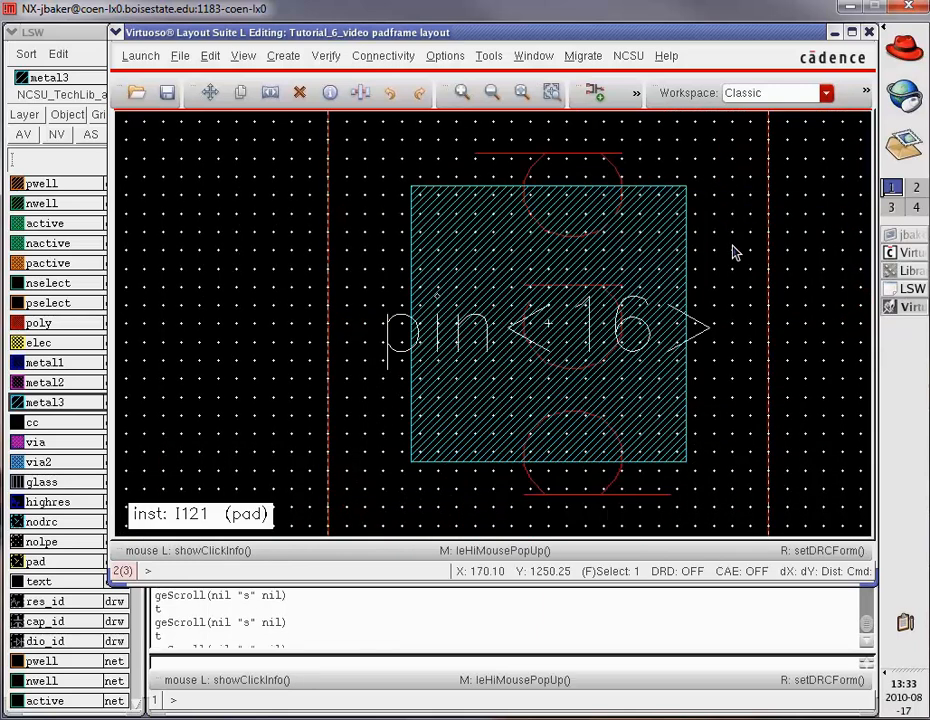
pyautogui.press('Down')
pyautogui.press('Down')
pyautogui.press('Down')
pyautogui.press('Down')
pyautogui.press('Down')
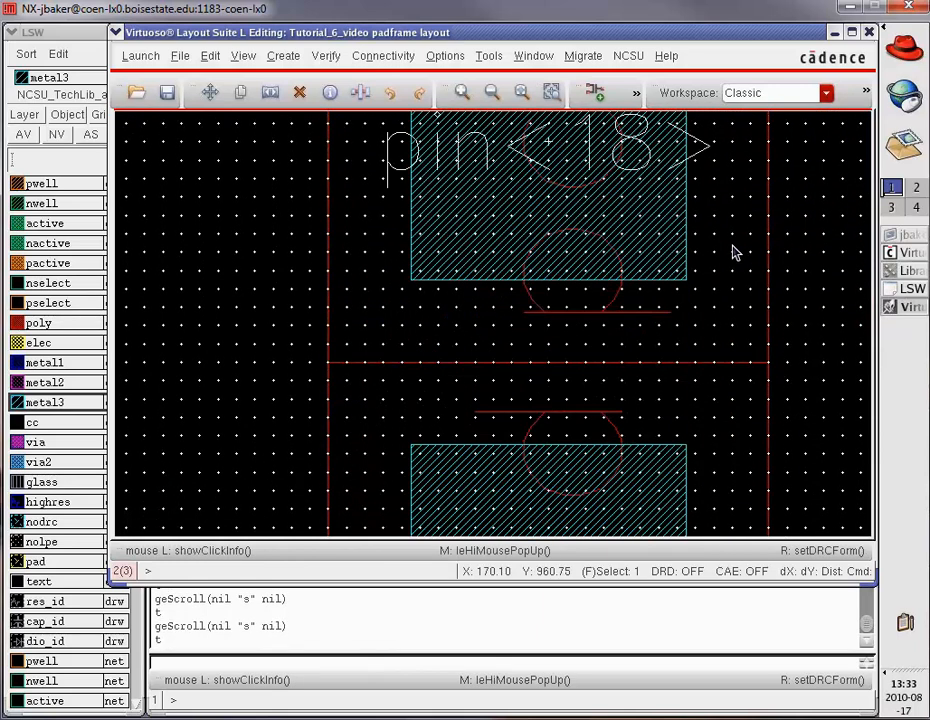
pyautogui.press('Down')
pyautogui.press('Down')
pyautogui.press('Down')
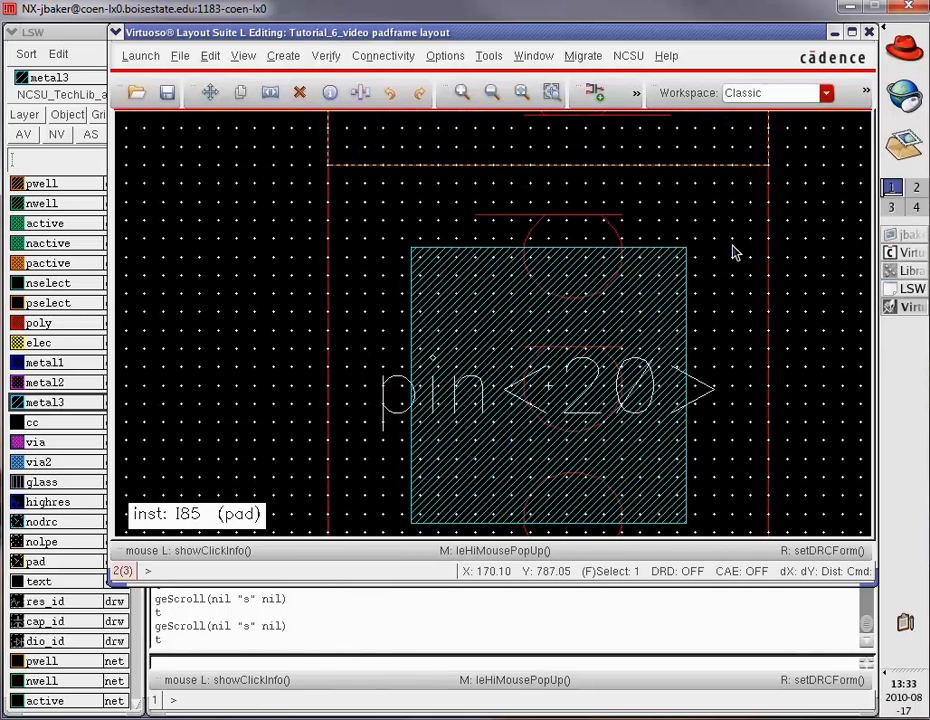
pyautogui.press('Down')
pyautogui.press('Down')
pyautogui.press('Down')
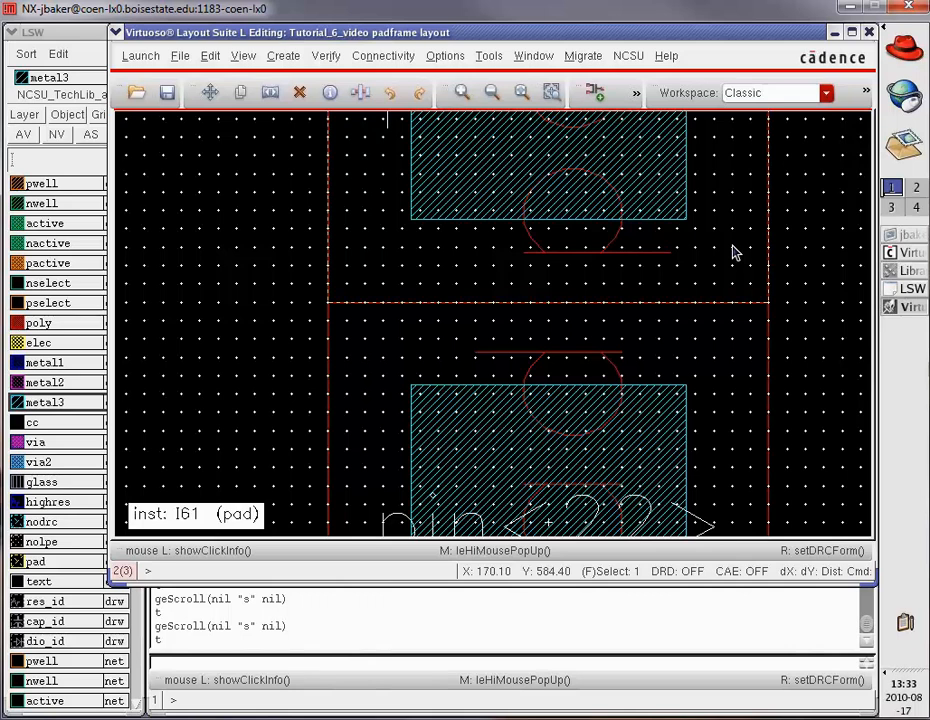
pyautogui.press('Down')
pyautogui.press('Down')
pyautogui.press('Down')
pyautogui.press('Down')
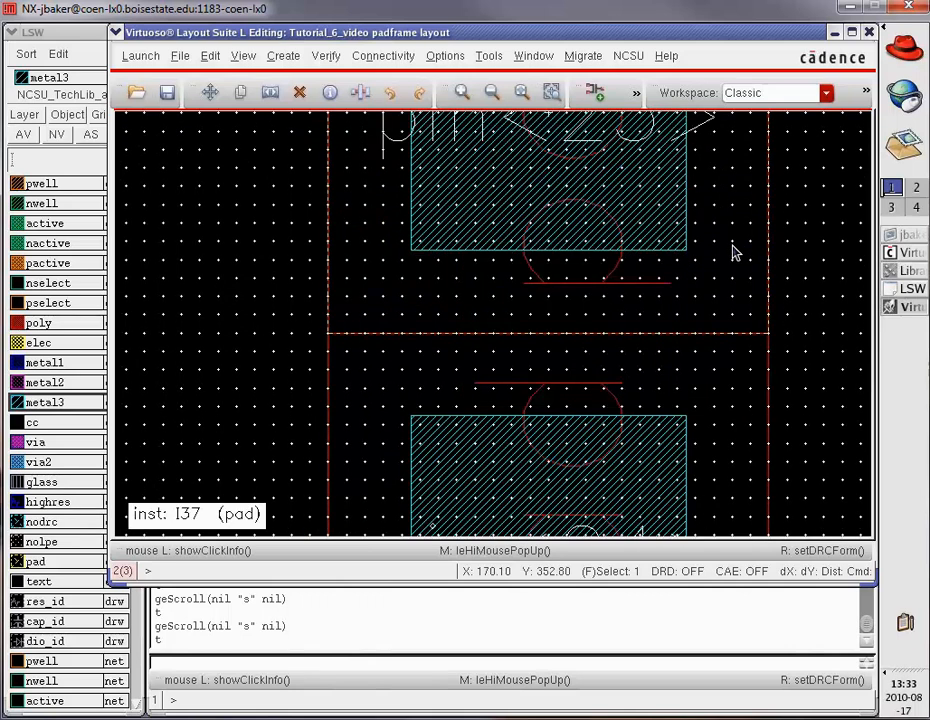
pyautogui.press('Down')
pyautogui.press('Down')
pyautogui.press('Down')
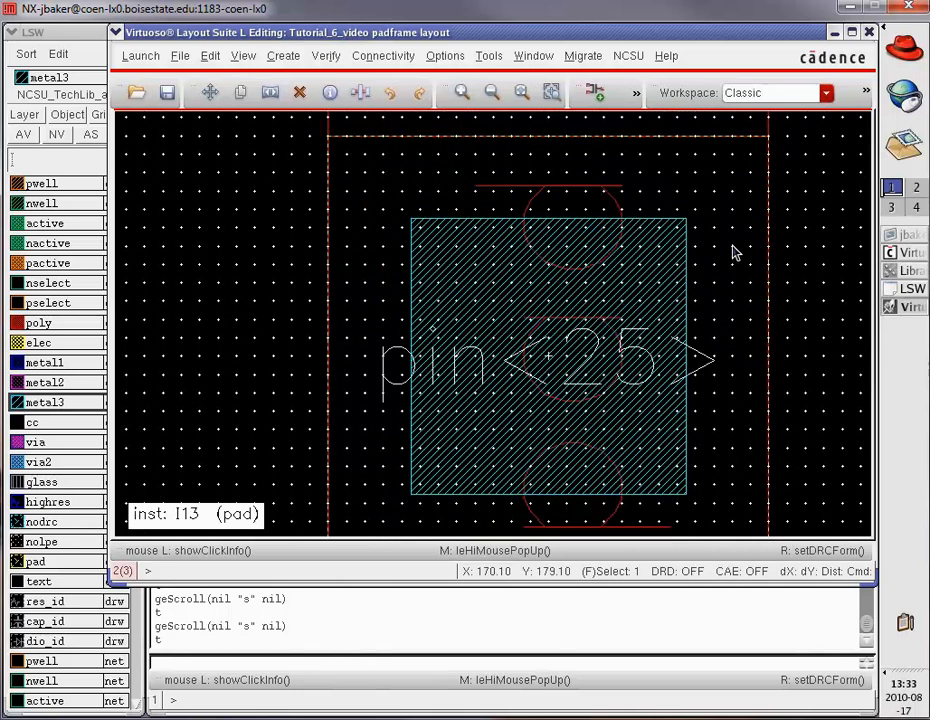
pyautogui.press('Down')
pyautogui.press('Down')
pyautogui.press('Down')
pyautogui.press('Down')
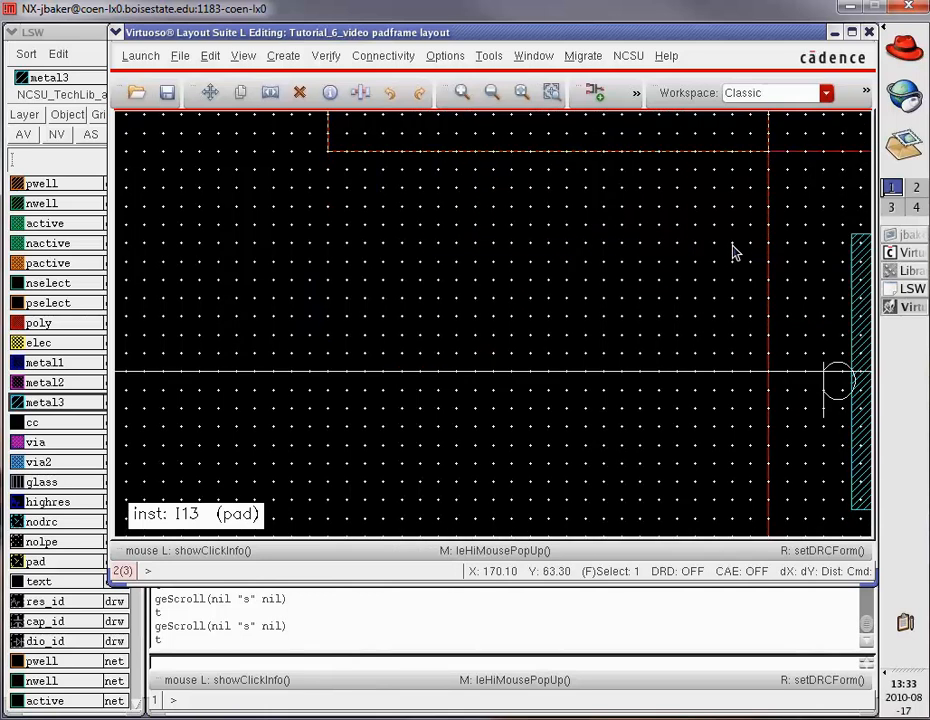
pyautogui.press('Down')
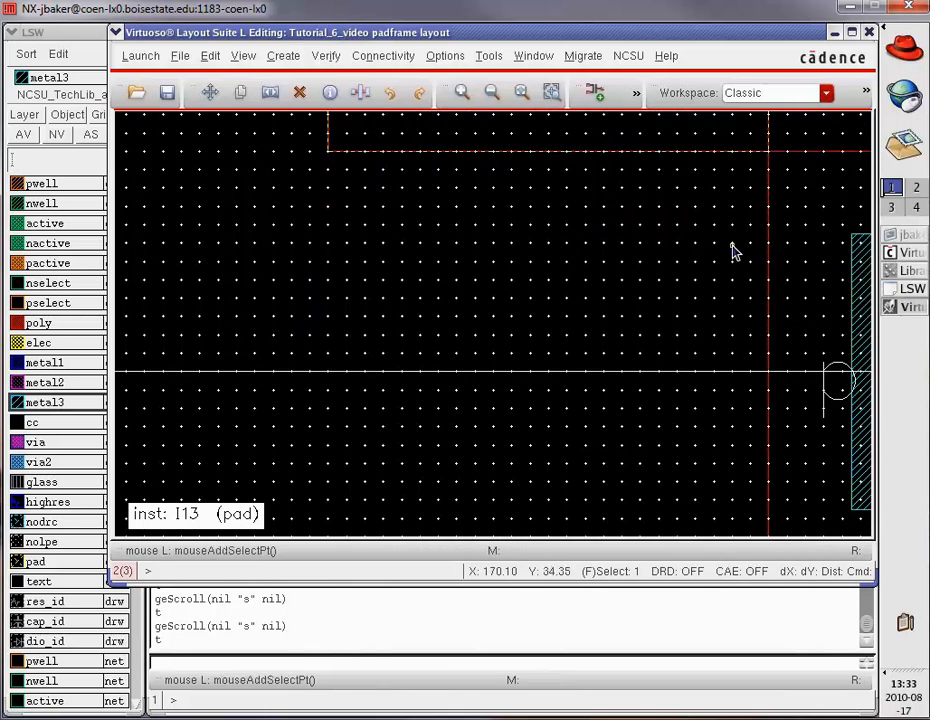
# Check the pin number labels along the bottom row of pads, from its left end to its right end
pyautogui.press('Right')
pyautogui.press('Right')
pyautogui.press('Right')
pyautogui.press('Right')
pyautogui.press('Right')
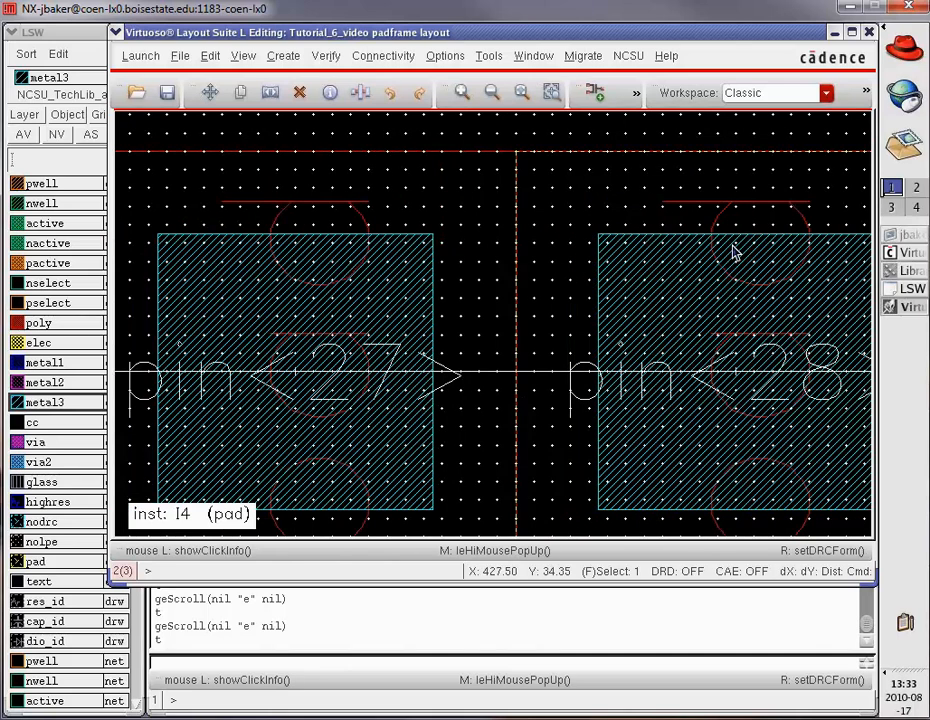
pyautogui.press('Right')
pyautogui.press('Right')
pyautogui.press('Right')
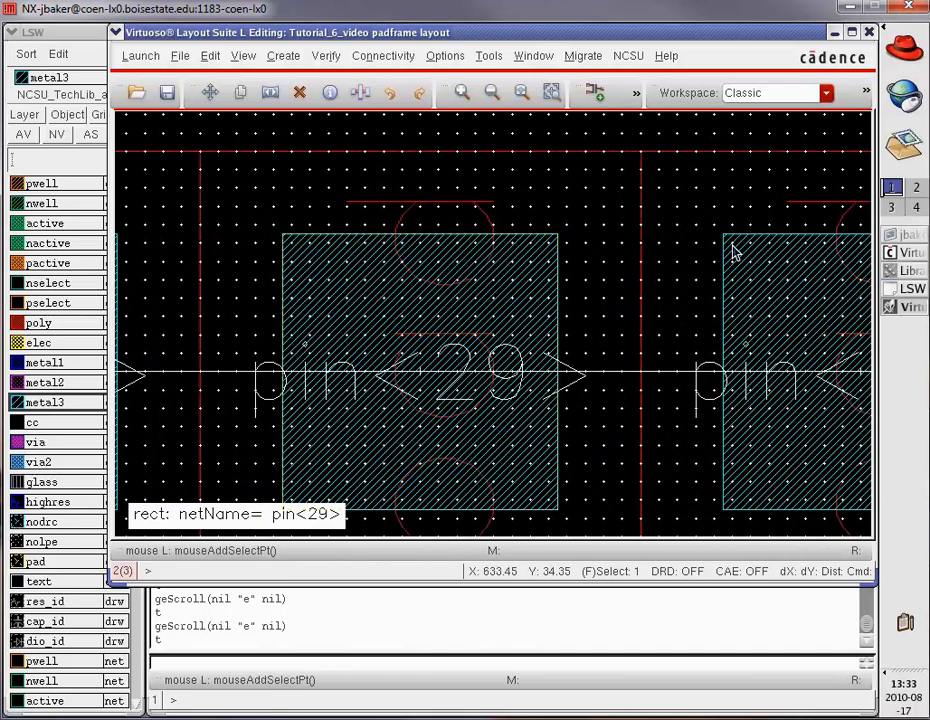
pyautogui.press('Right')
pyautogui.press('Right')
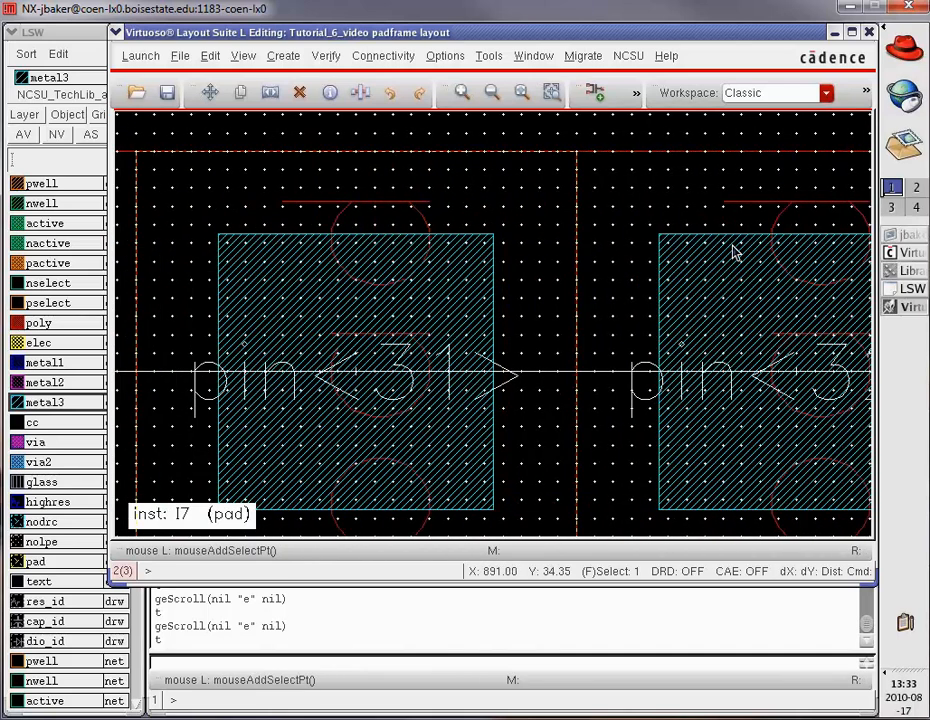
pyautogui.press('Right')
pyautogui.press('Right')
pyautogui.press('Right')
pyautogui.press('Right')
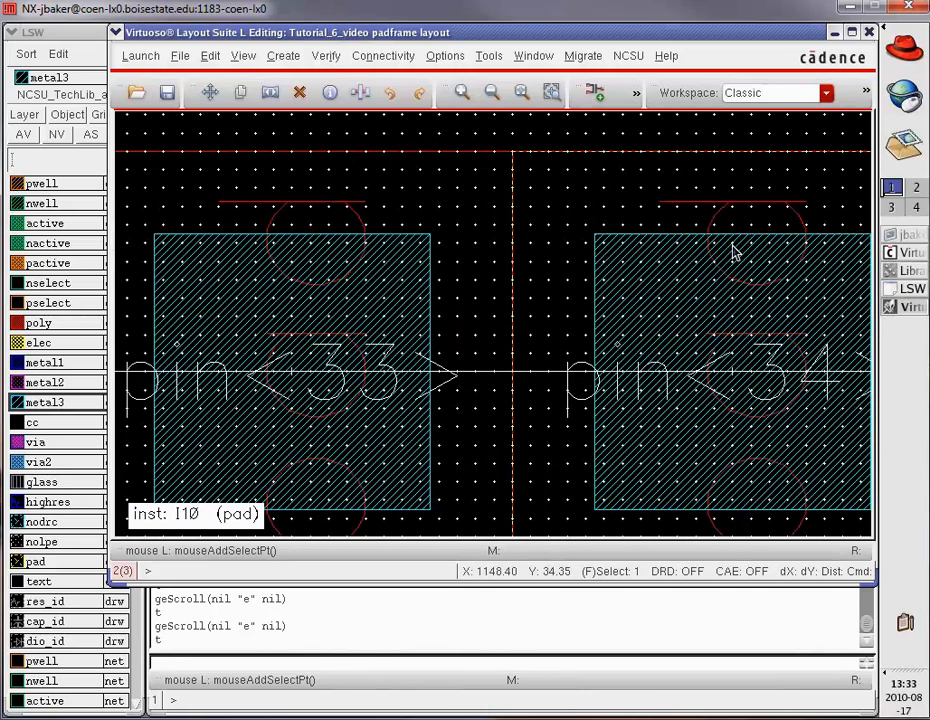
pyautogui.press('Right')
pyautogui.press('Right')
pyautogui.press('Right')
pyautogui.press('Right')
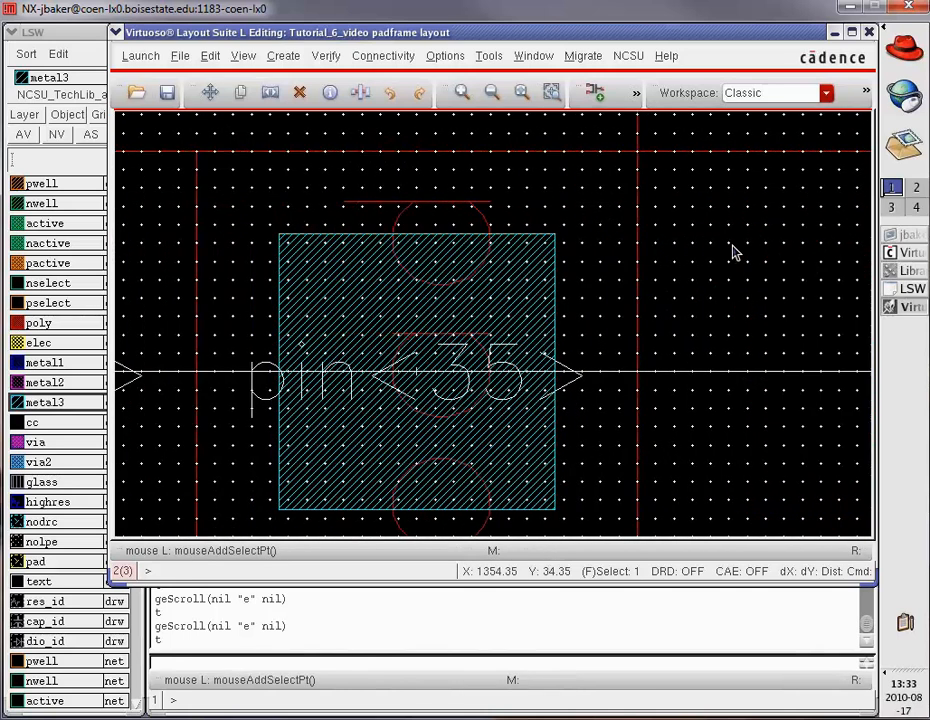
# Check the pin number labels up the lower half of the right column, as far as the pin<40> pad
pyautogui.press('Up')
pyautogui.press('Up')
pyautogui.press('Up')
pyautogui.press('Up')
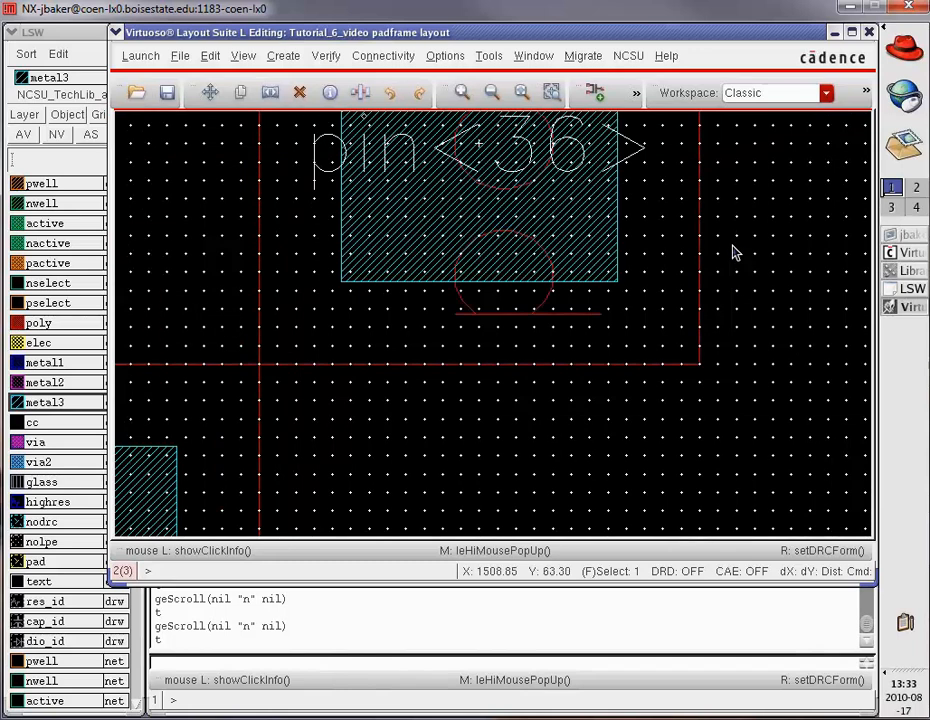
pyautogui.press('Up')
pyautogui.press('Up')
pyautogui.press('Up')
pyautogui.press('Up')
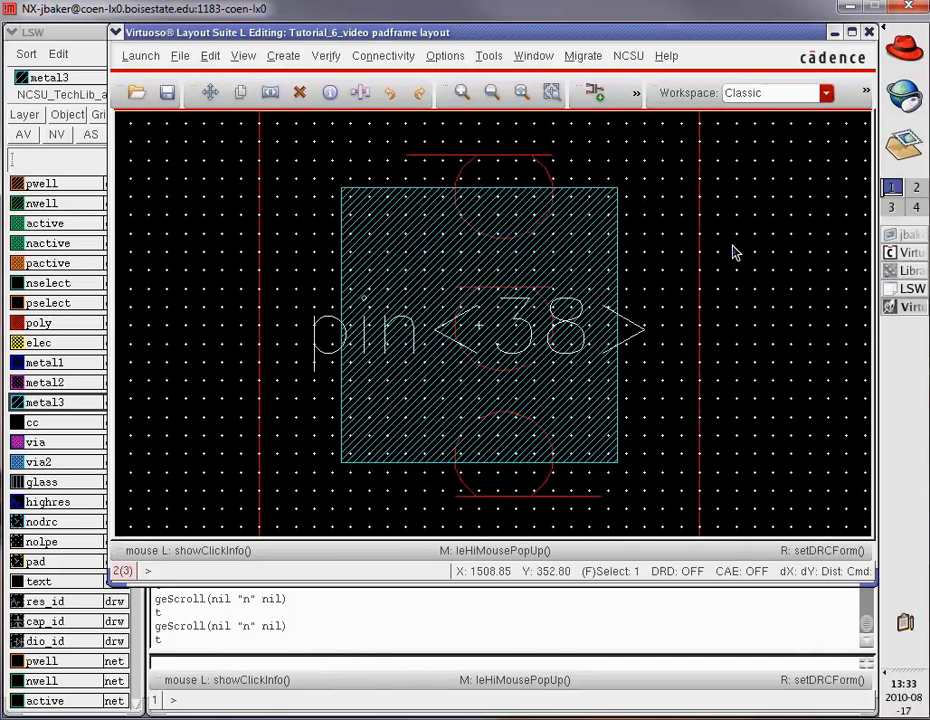
pyautogui.press('Up')
pyautogui.press('Up')
pyautogui.press('Up')
pyautogui.press('Up')
pyautogui.press('Up')
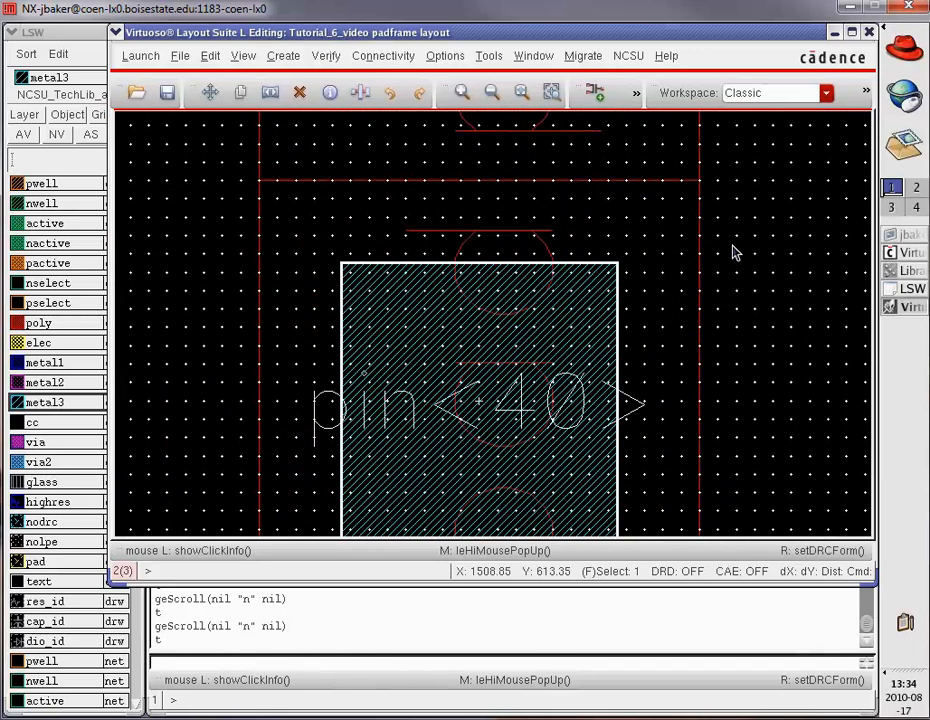
# Set the stop display level to 10 to show the full pad hierarchy, and save the padframe layout
pyautogui.press('f')
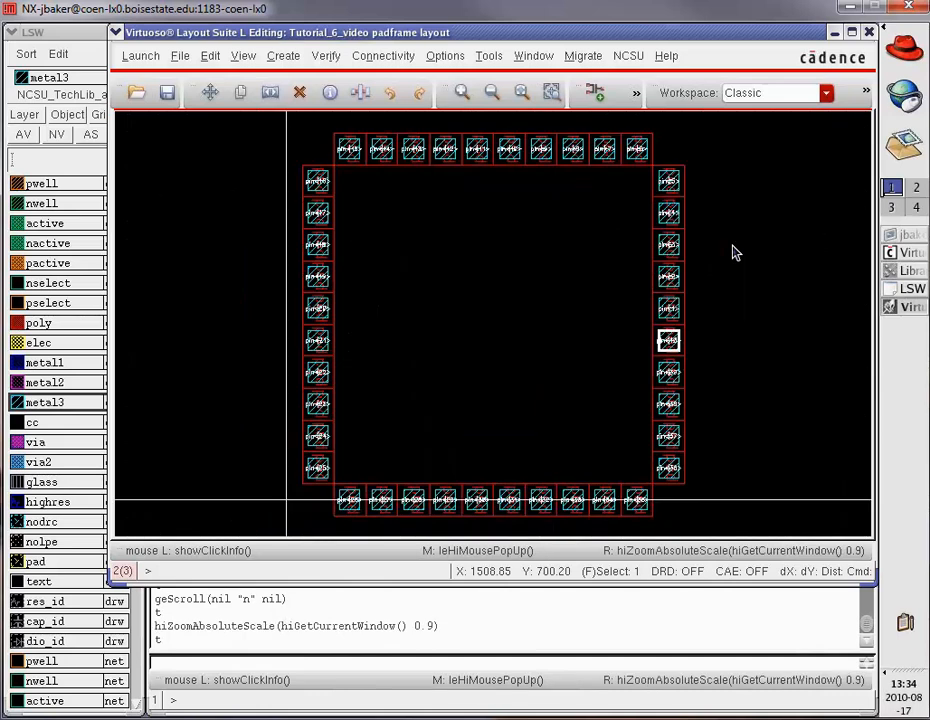
pyautogui.press('e')
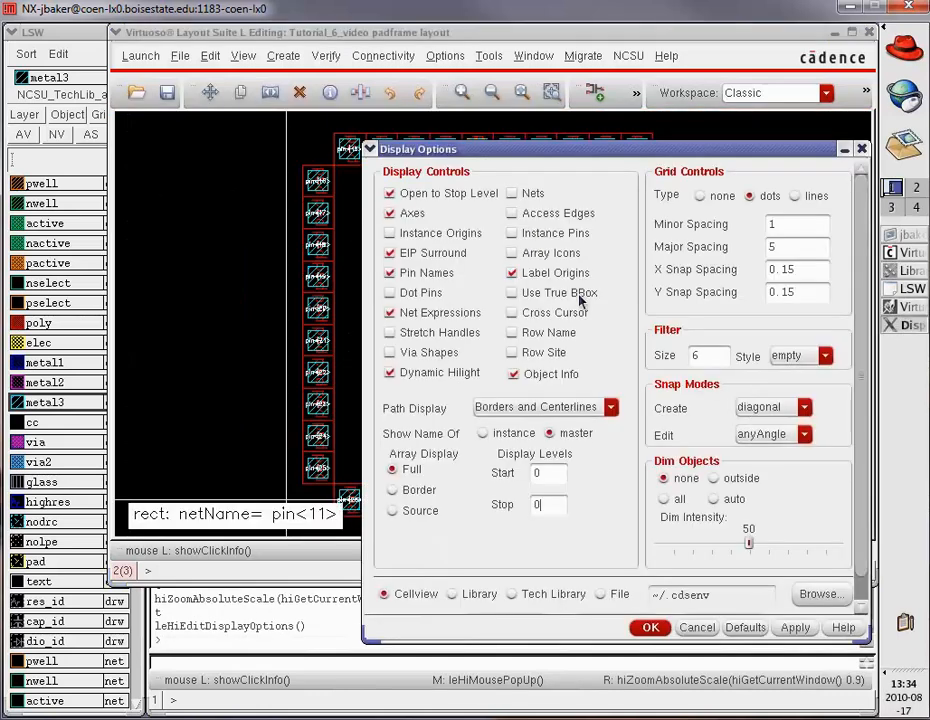
pyautogui.write('1')
pyautogui.click(648, 628)
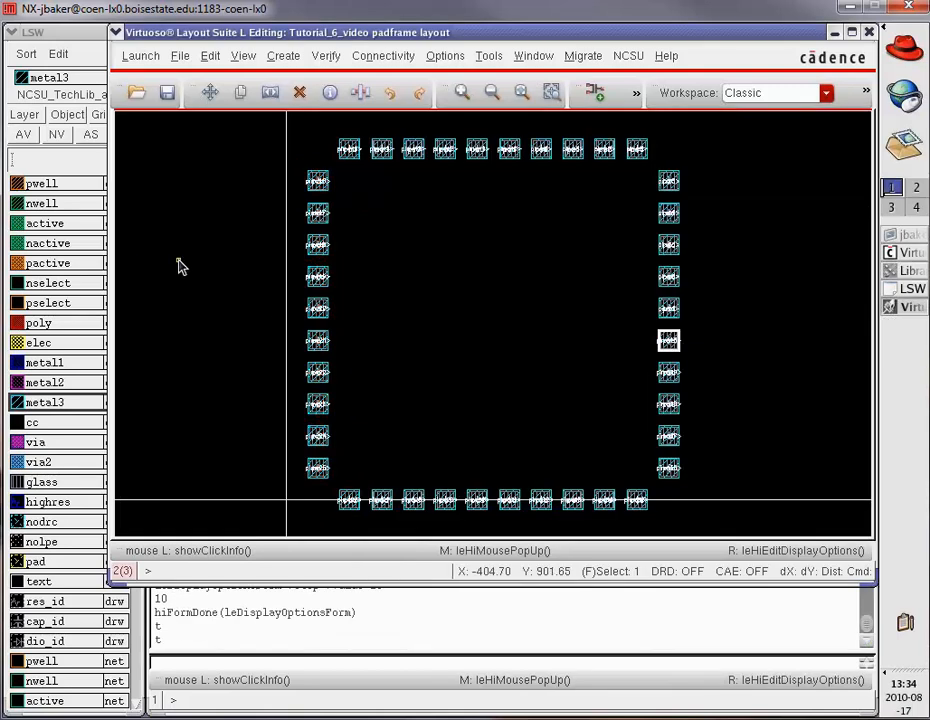
pyautogui.click(166, 93)
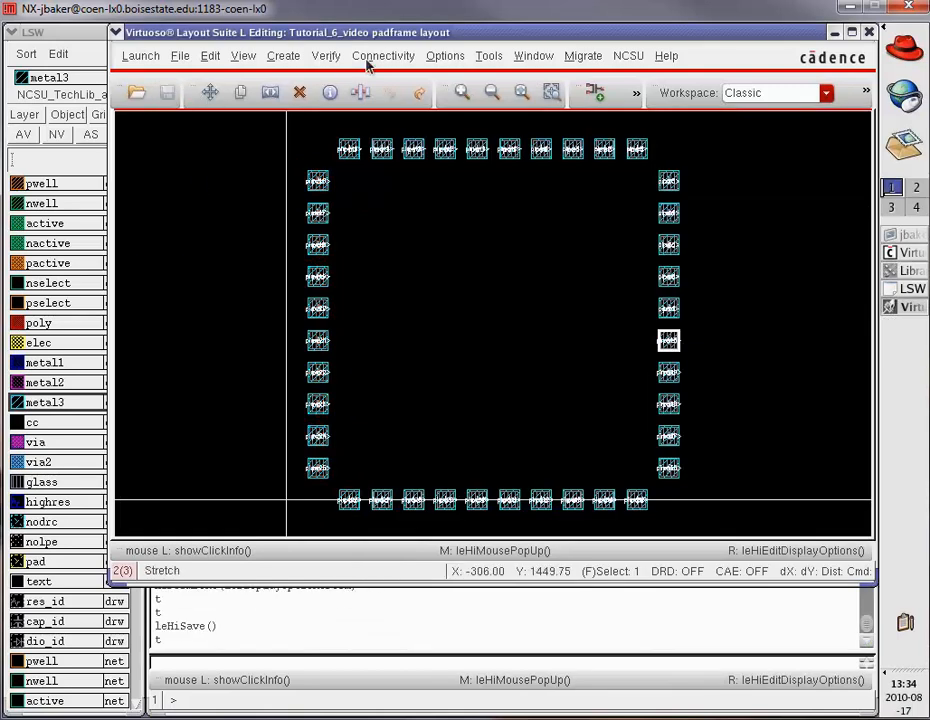
# Run a flat, full design rule check on the padframe layout using the divaDRC.rul rules file
pyautogui.click(326, 55)
pyautogui.click(340, 79)
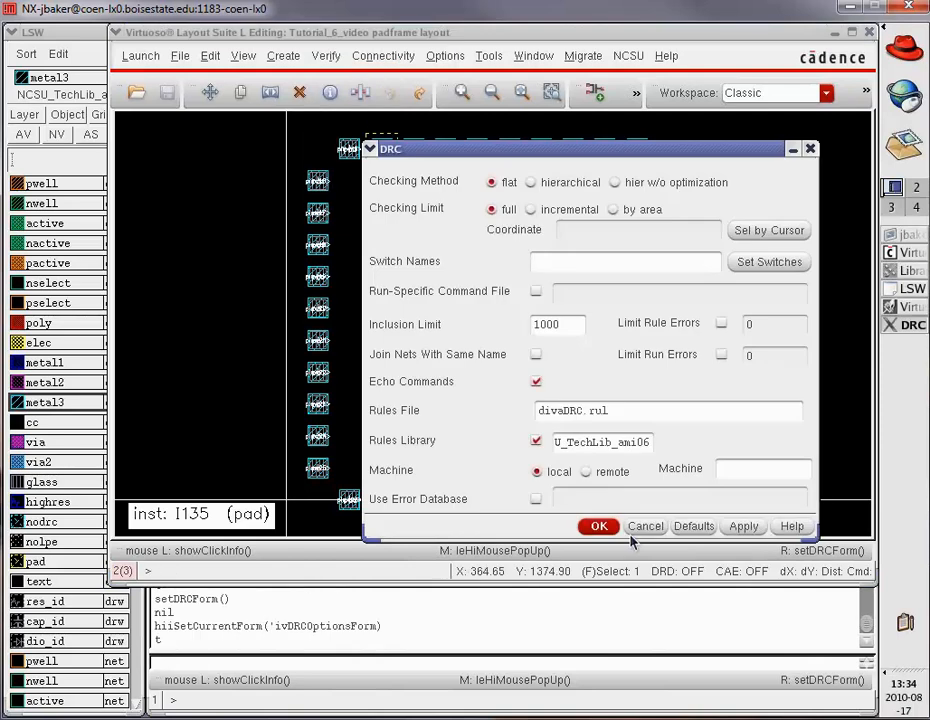
pyautogui.click(599, 526)
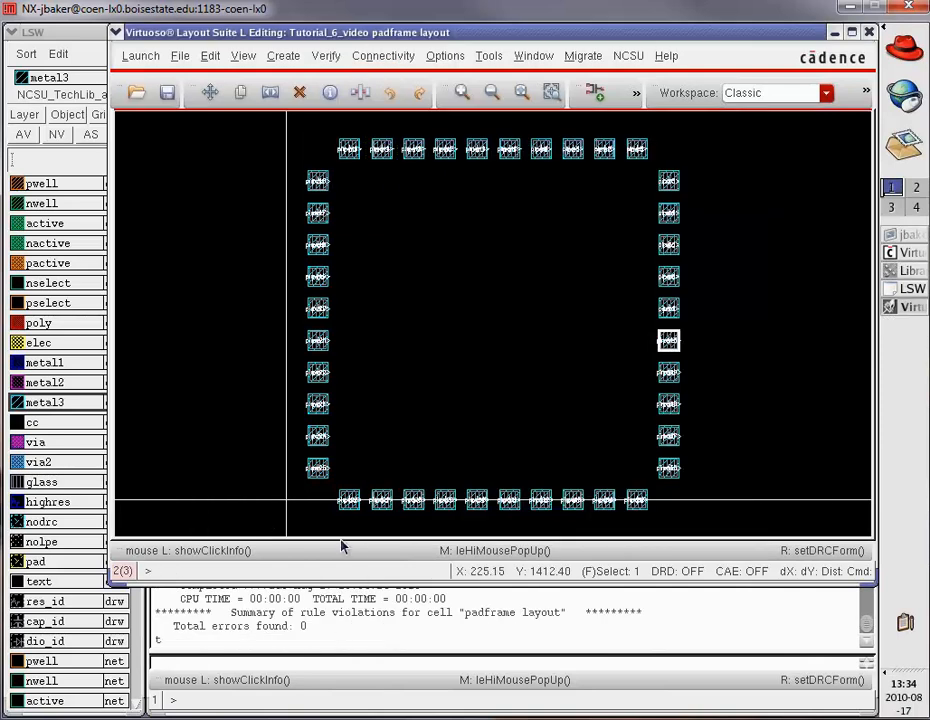
# Clear the selection in the padframe layout and close it, saving the changes
pyautogui.click(754, 311)
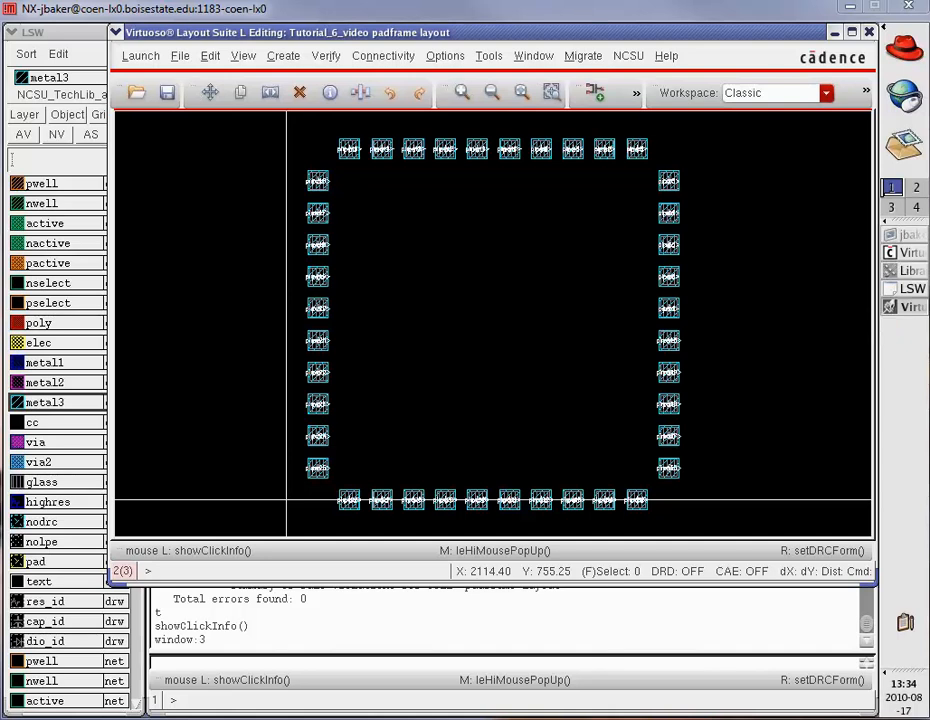
pyautogui.click(869, 33)
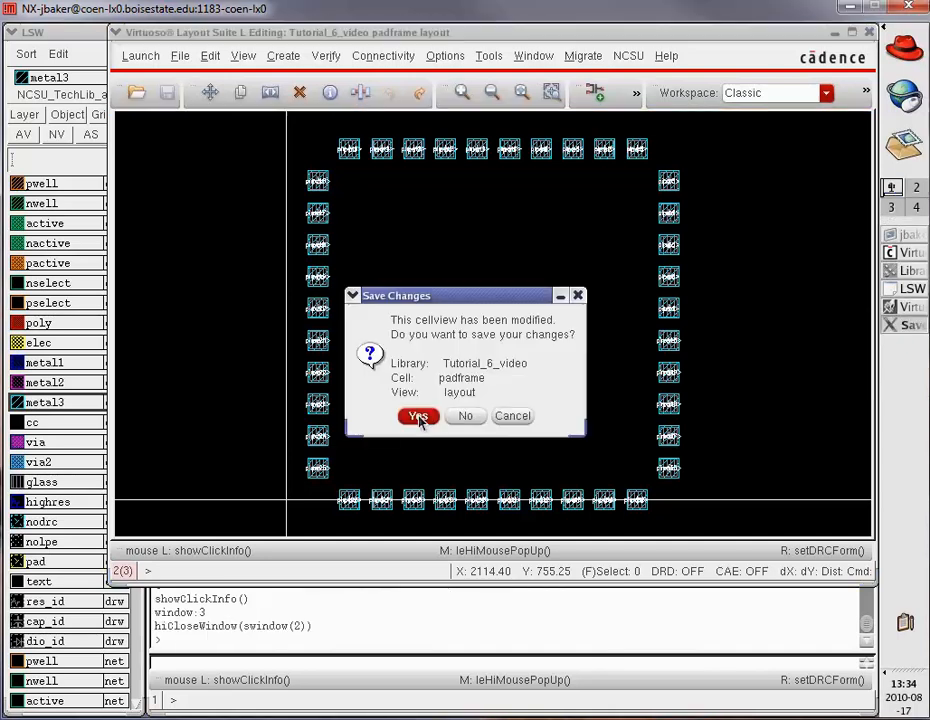
pyautogui.click(421, 417)
pyautogui.click(421, 418)
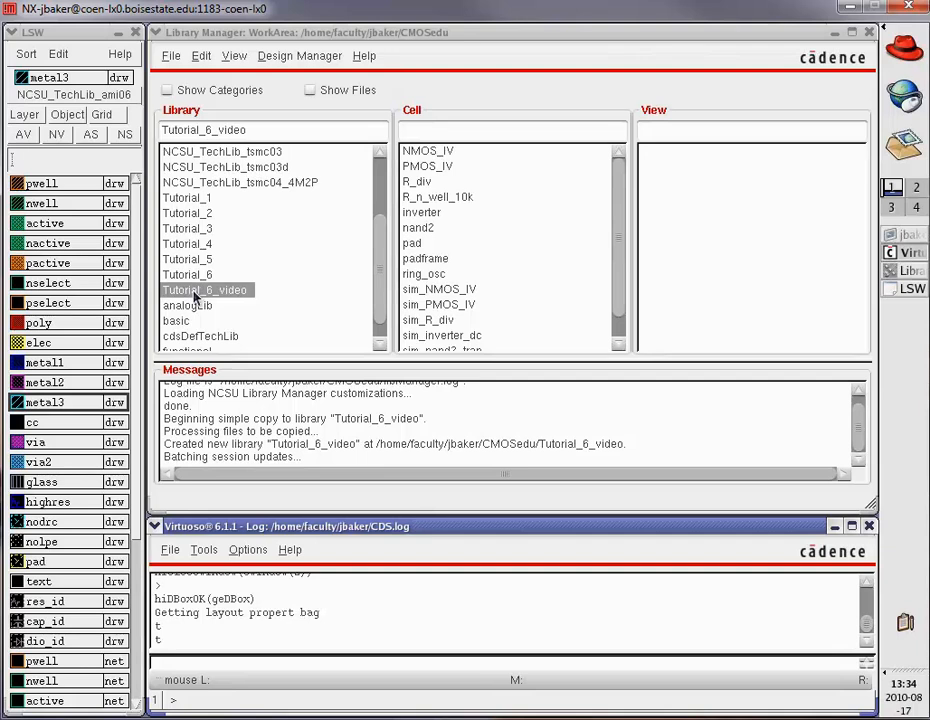
# Create a new schematic view for the pad cell in the Tutorial_6_video library
pyautogui.click(410, 244)
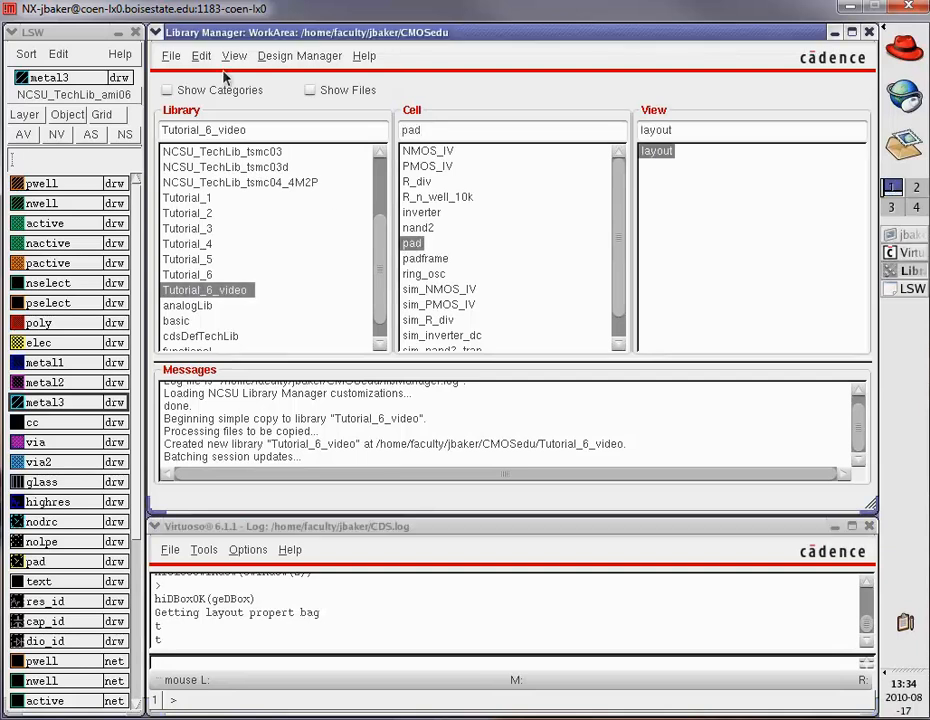
pyautogui.click(171, 56)
pyautogui.moveTo(200, 75)
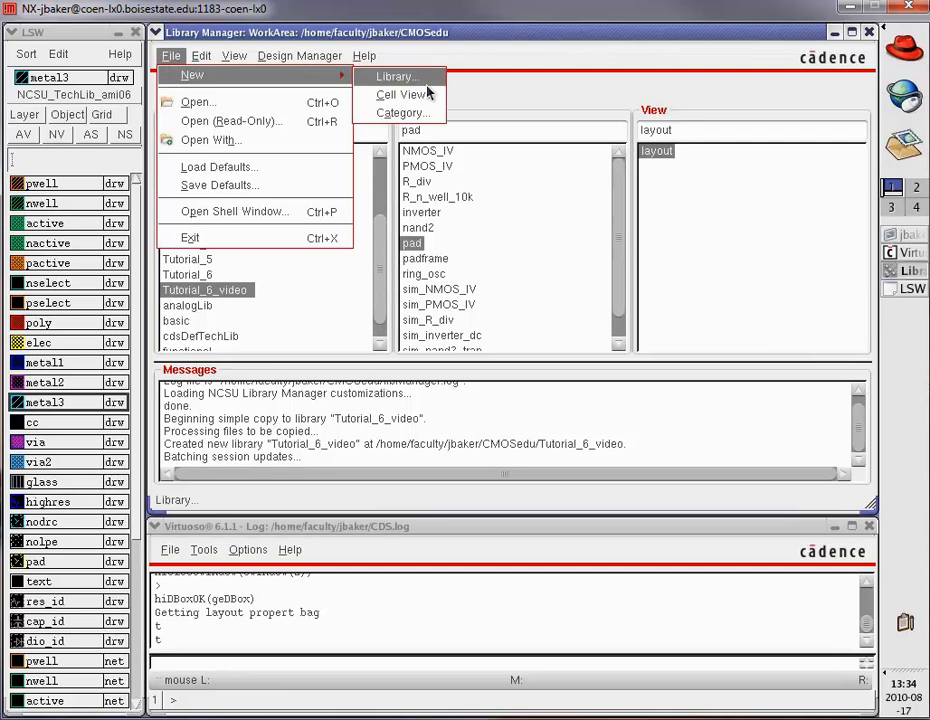
pyautogui.click(426, 94)
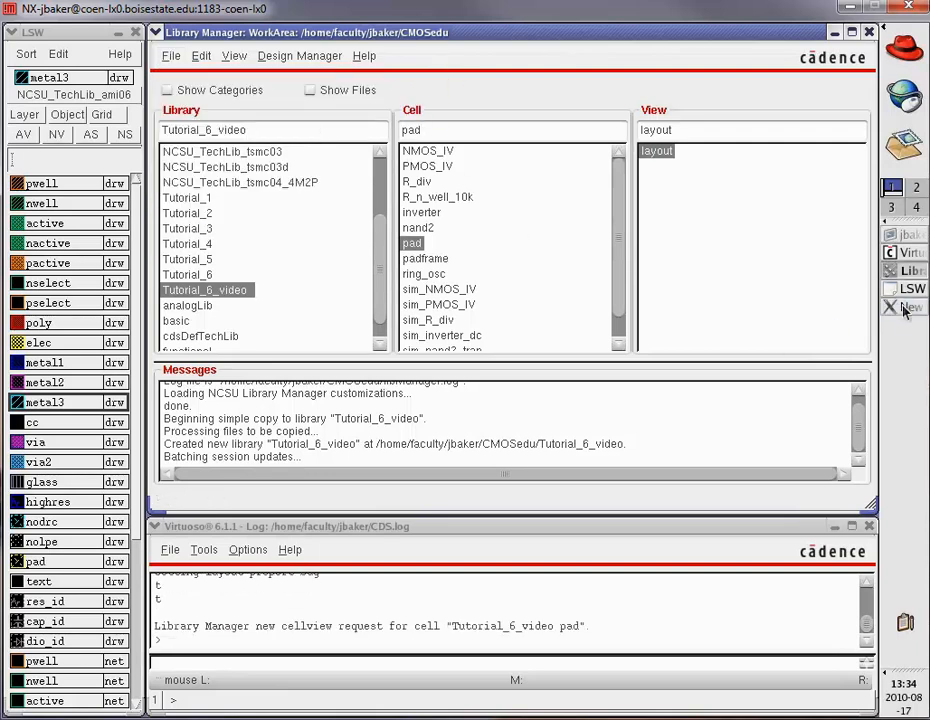
pyautogui.click(568, 257)
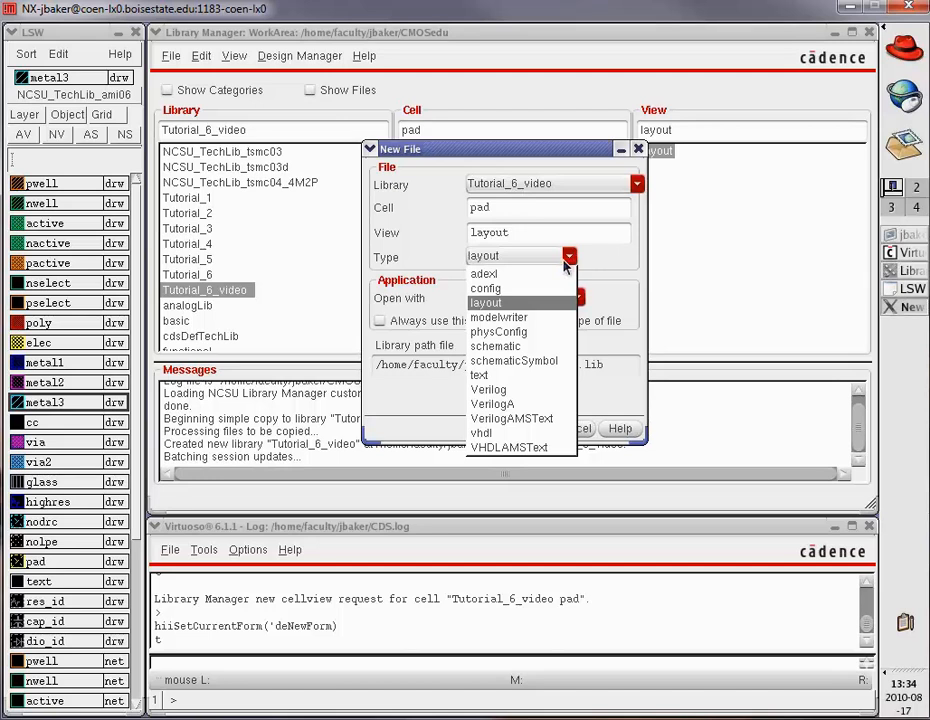
pyautogui.click(524, 346)
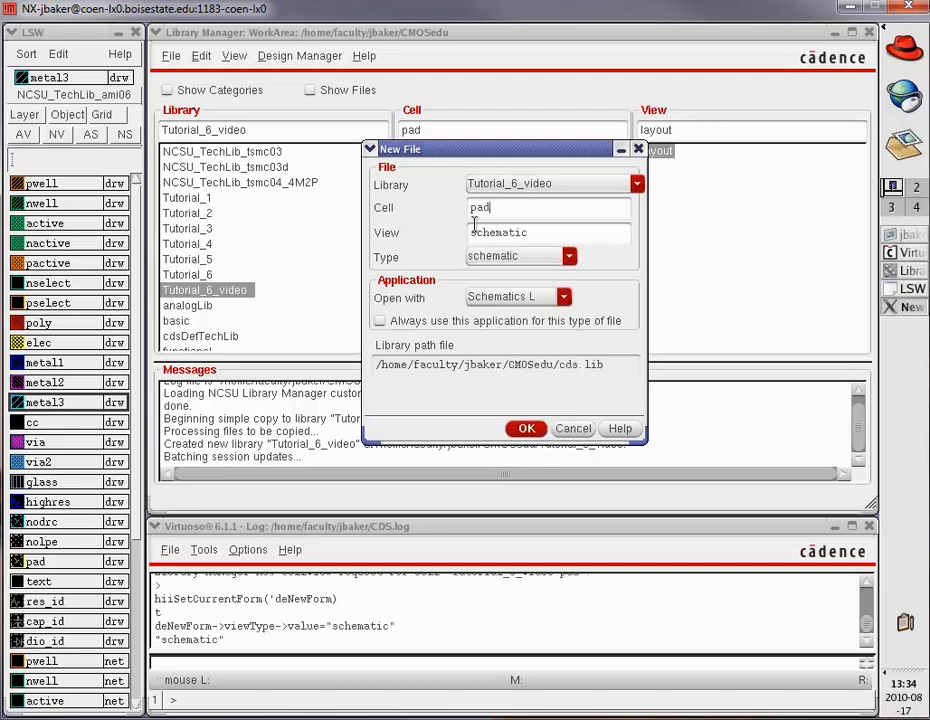
pyautogui.click(527, 428)
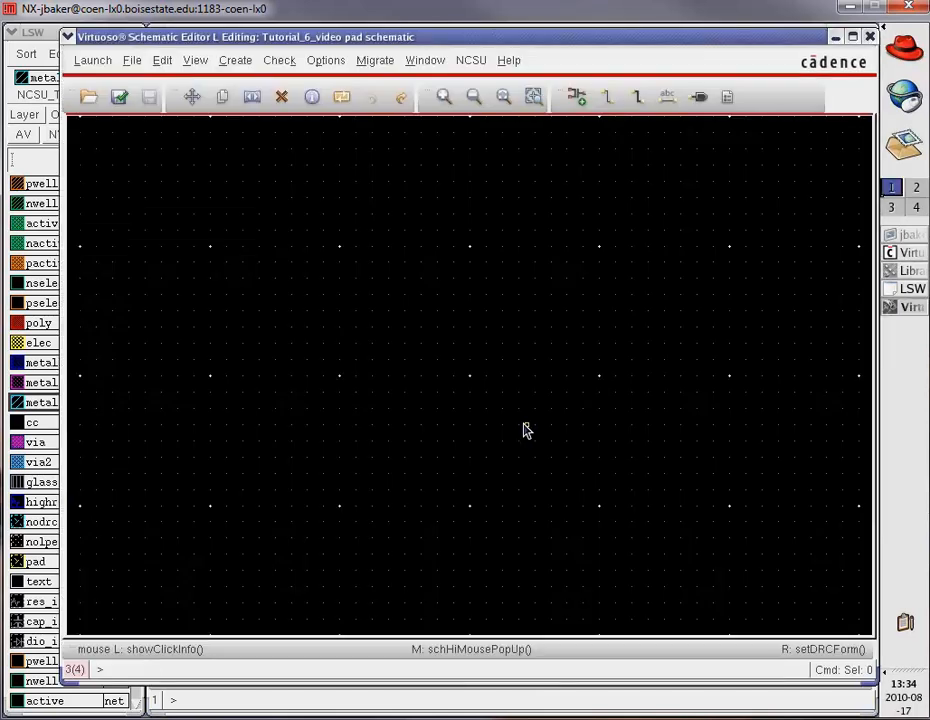
# Move and shrink the schematic editor window so it leaves the layer palette and the log window uncovered
pyautogui.click(576, 96)
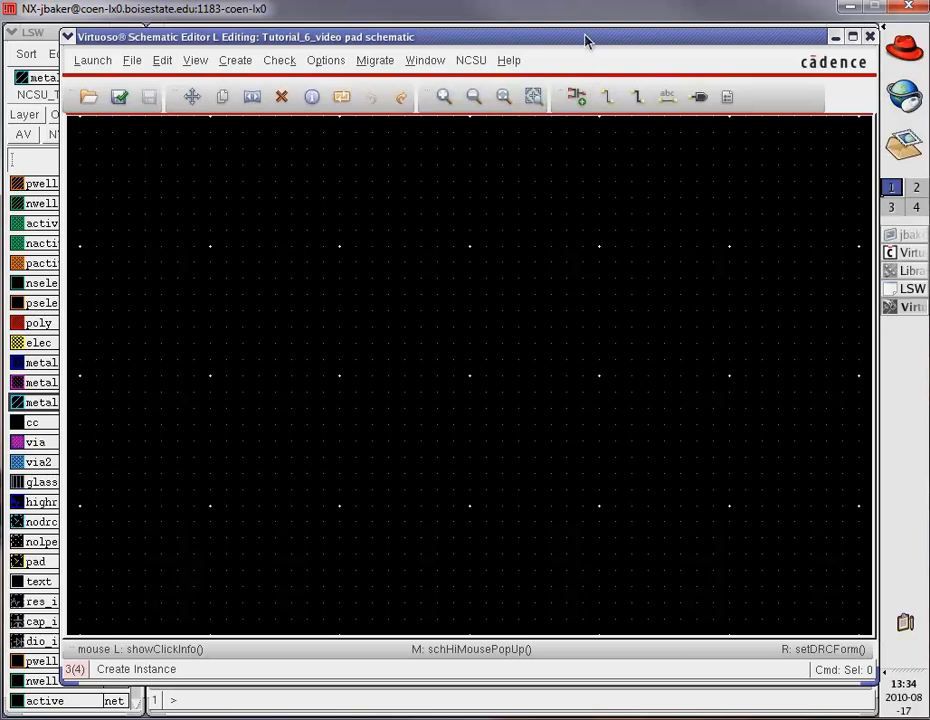
pyautogui.moveTo(587, 37); pyautogui.dragTo(586, 32)
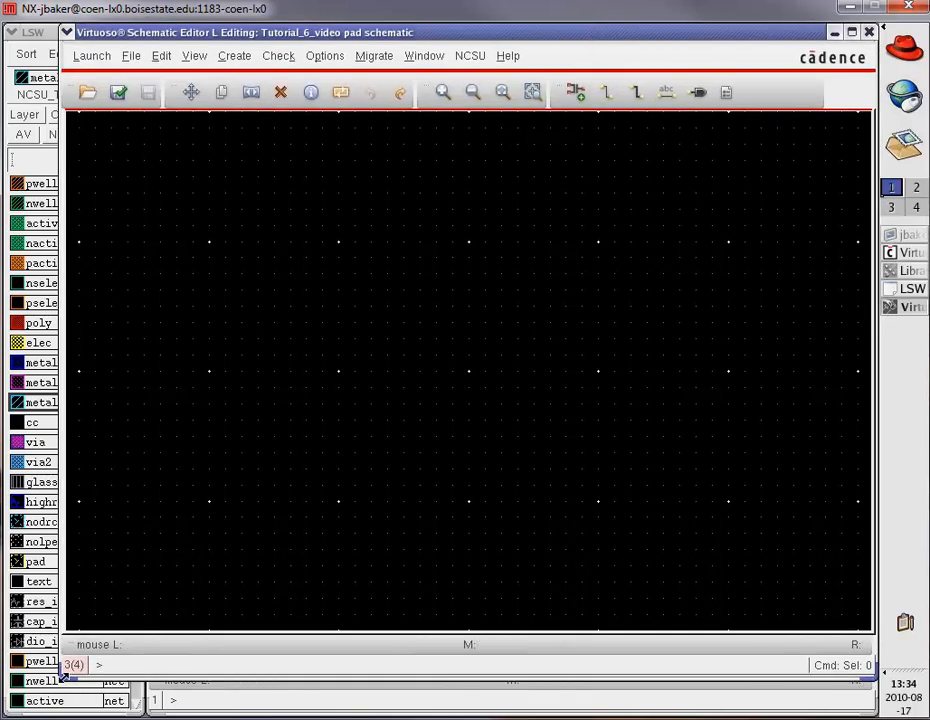
pyautogui.moveTo(63, 677); pyautogui.dragTo(152, 507)
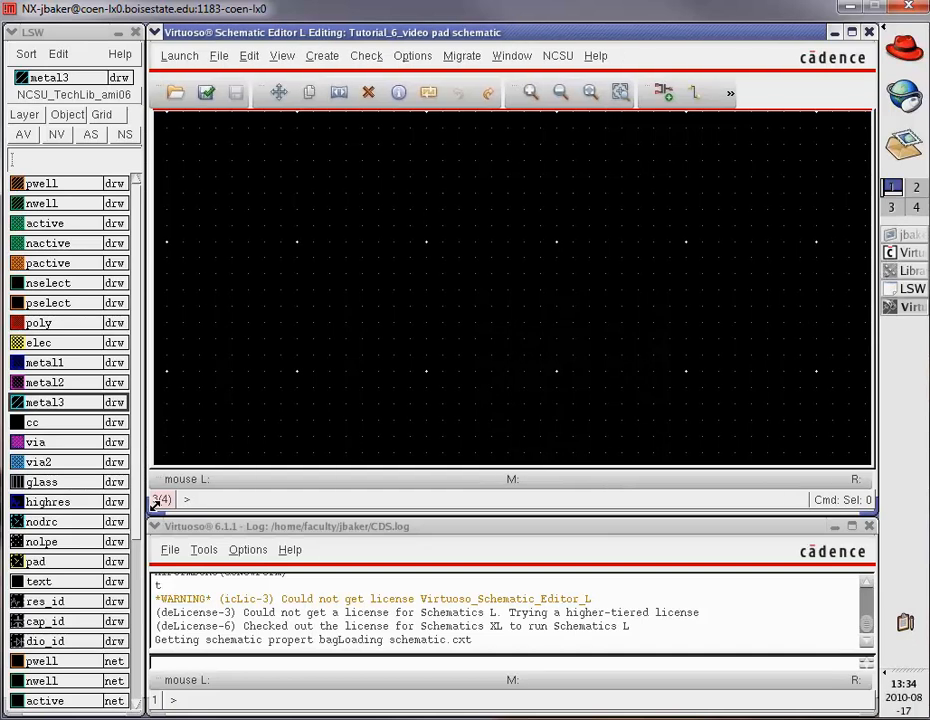
# Place an inputOutput pin named pad near the middle of the schematic
pyautogui.click(729, 93)
pyautogui.click(760, 156)
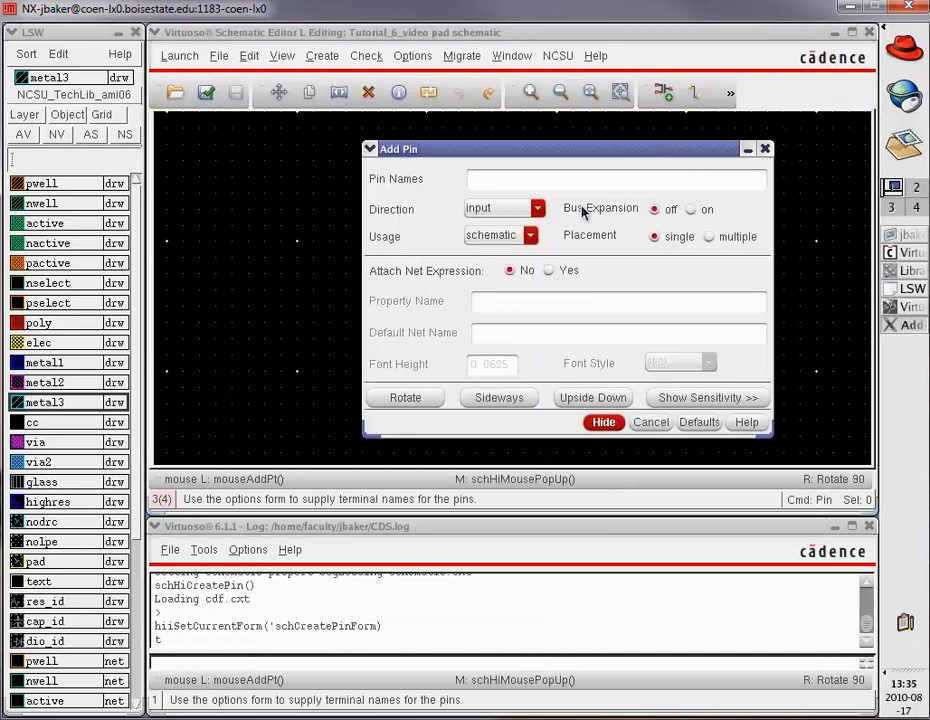
pyautogui.click(537, 208)
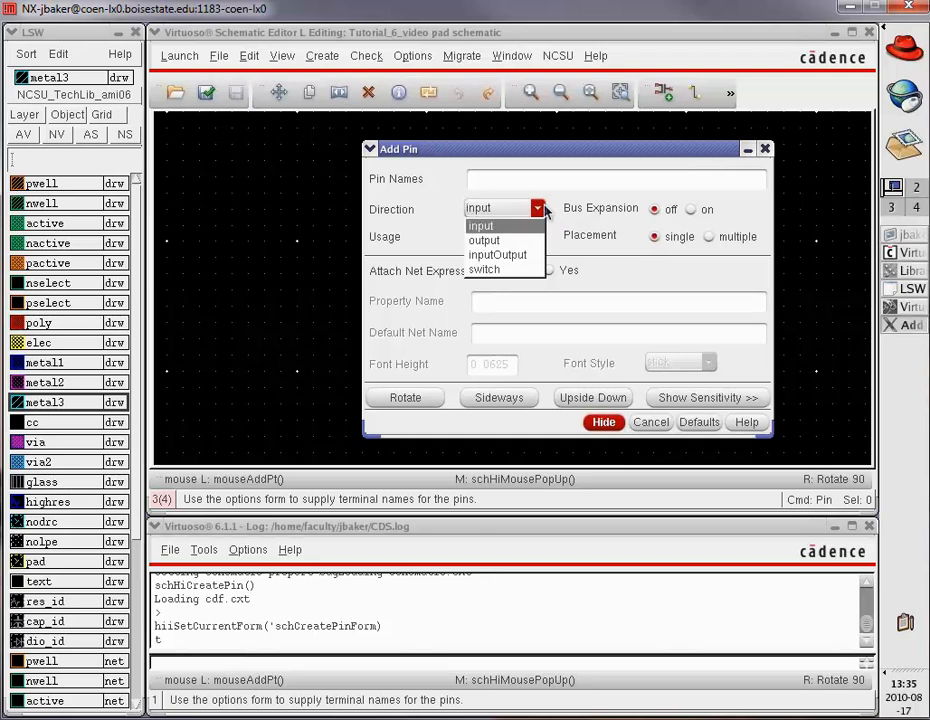
pyautogui.click(500, 255)
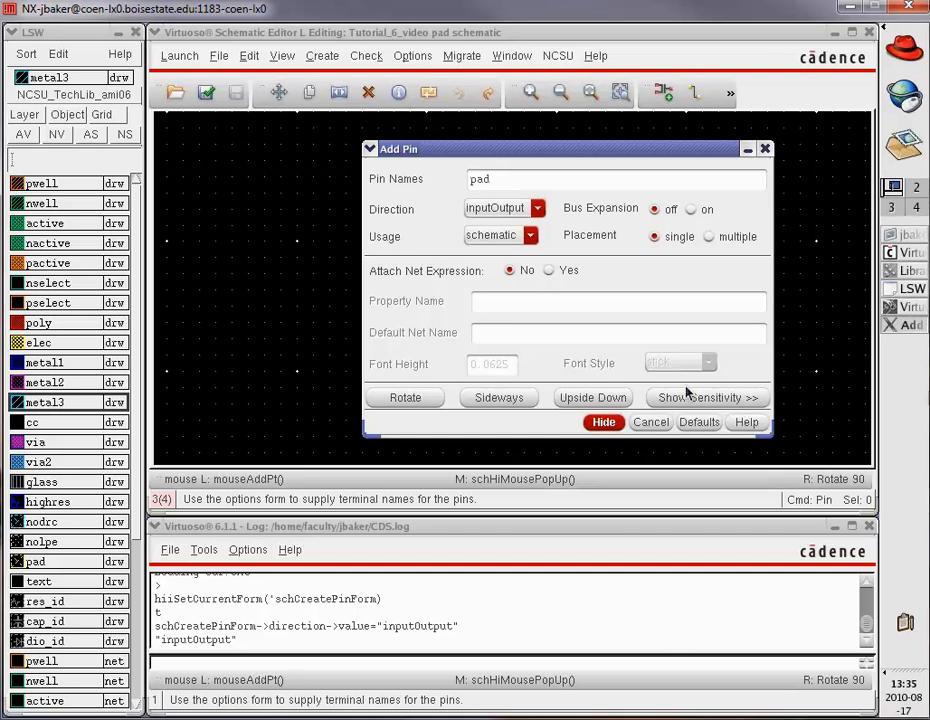
pyautogui.click(604, 422)
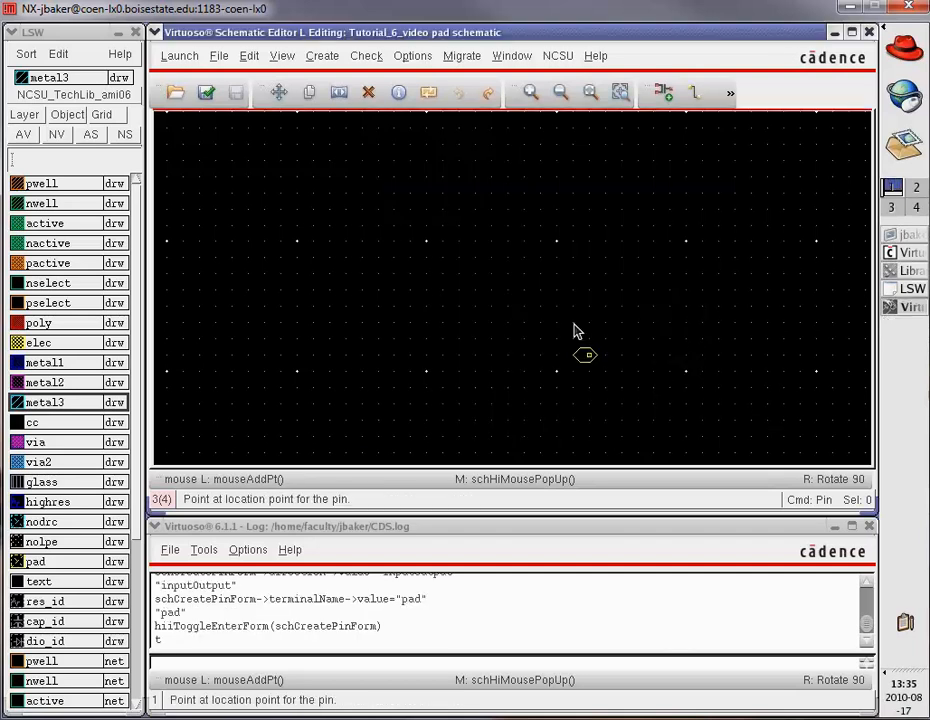
pyautogui.click(520, 258)
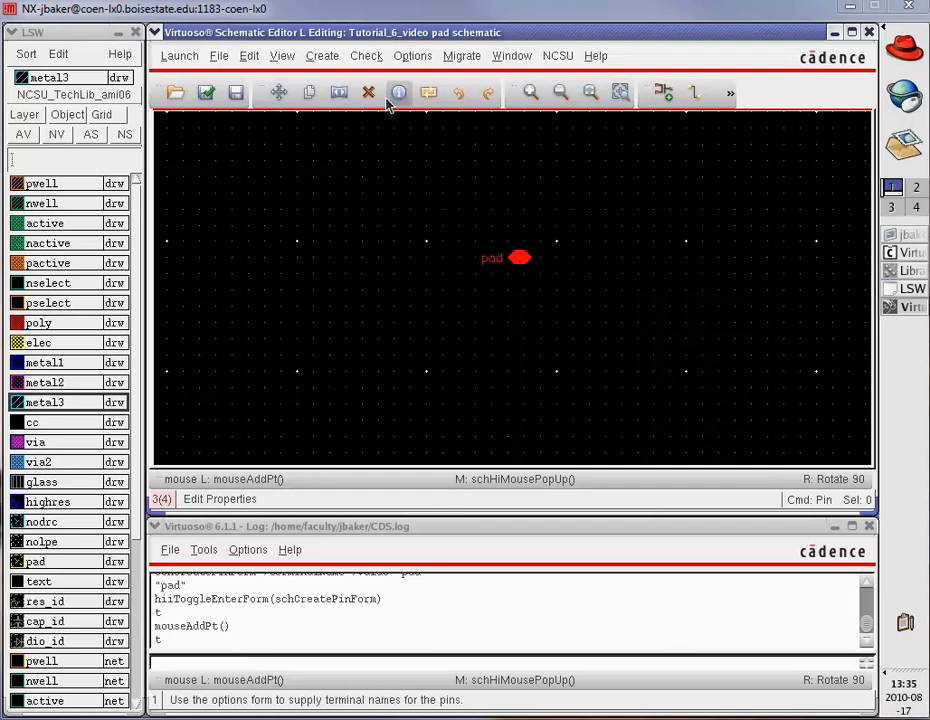
# Check and save the pad schematic with the pad pin's floating input/output warning set to ignored, and close it
pyautogui.click(217, 96)
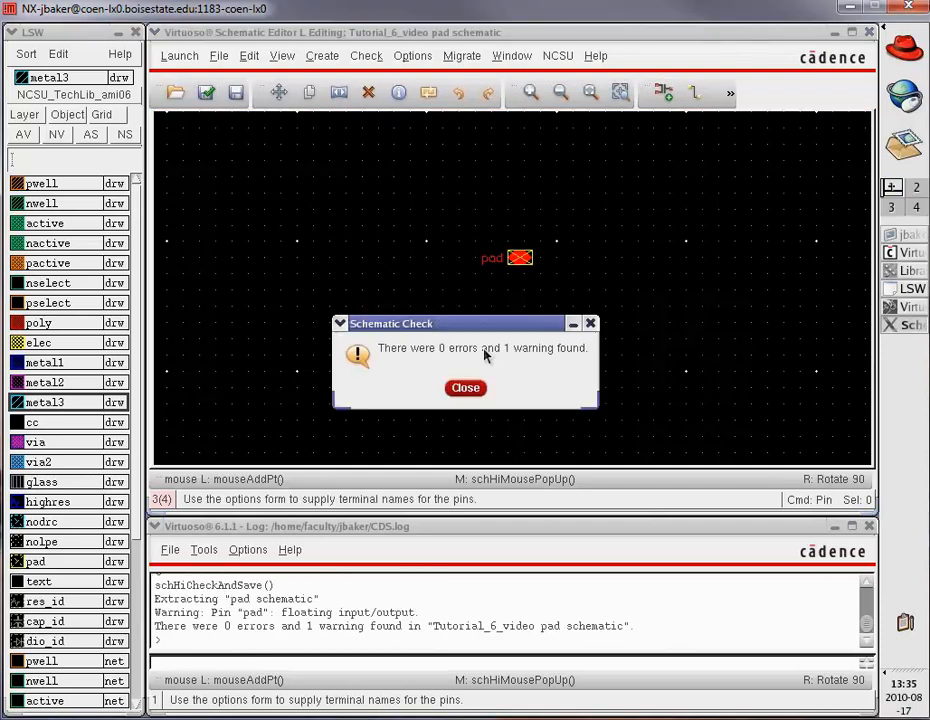
pyautogui.click(467, 389)
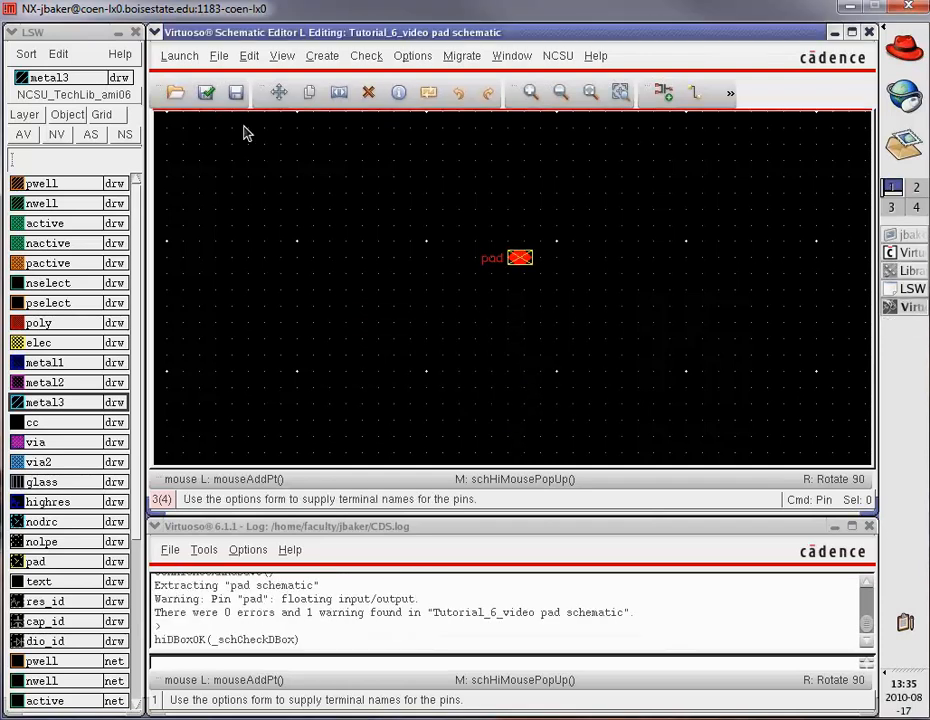
pyautogui.click(366, 56)
pyautogui.click(430, 201)
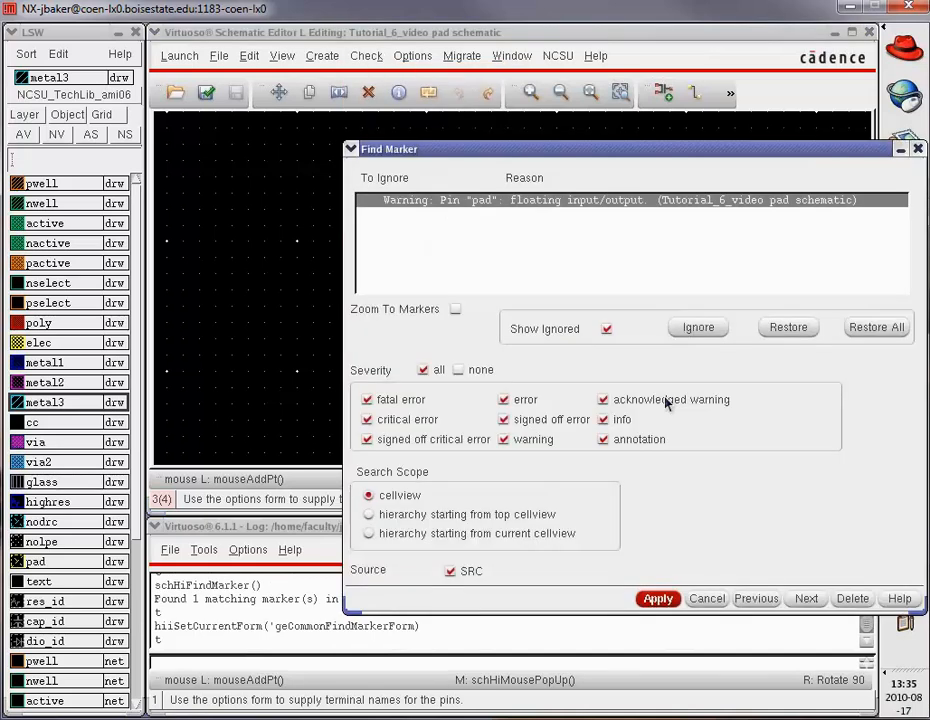
pyautogui.click(697, 329)
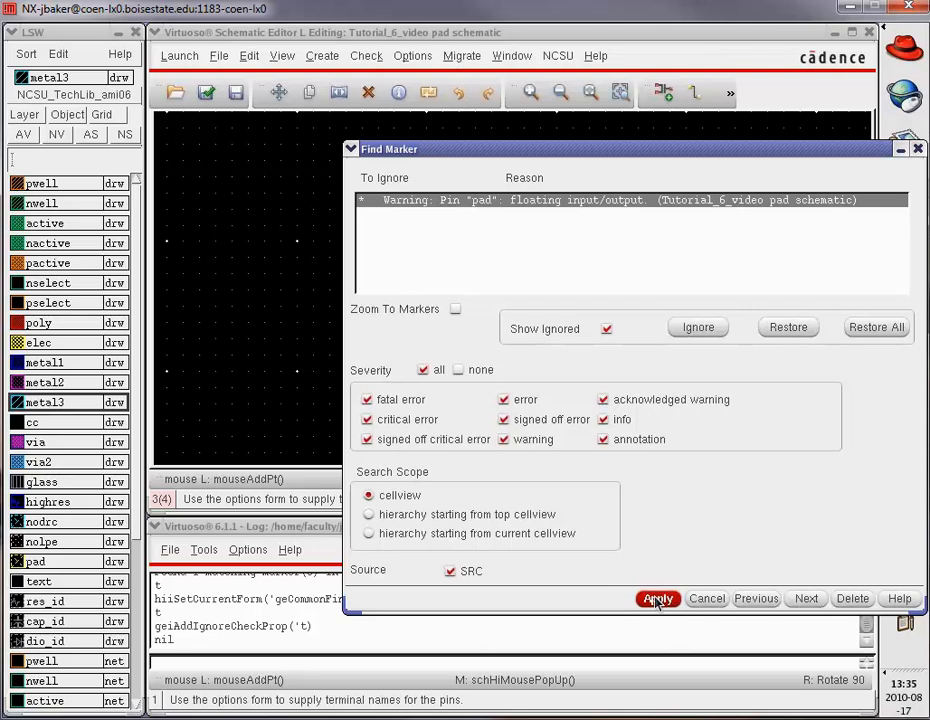
pyautogui.click(706, 598)
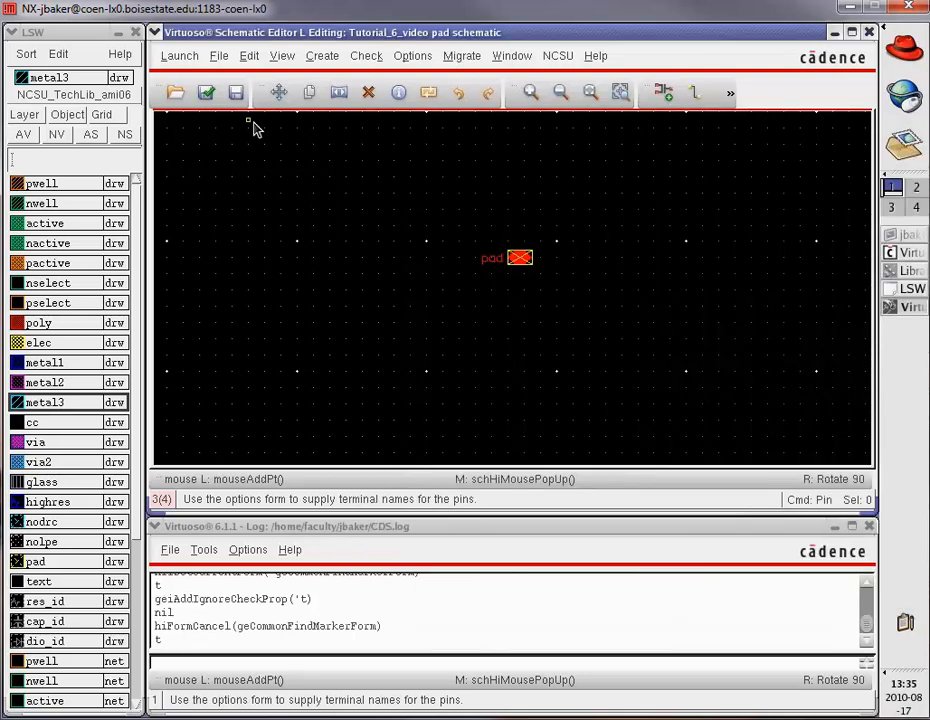
pyautogui.click(207, 93)
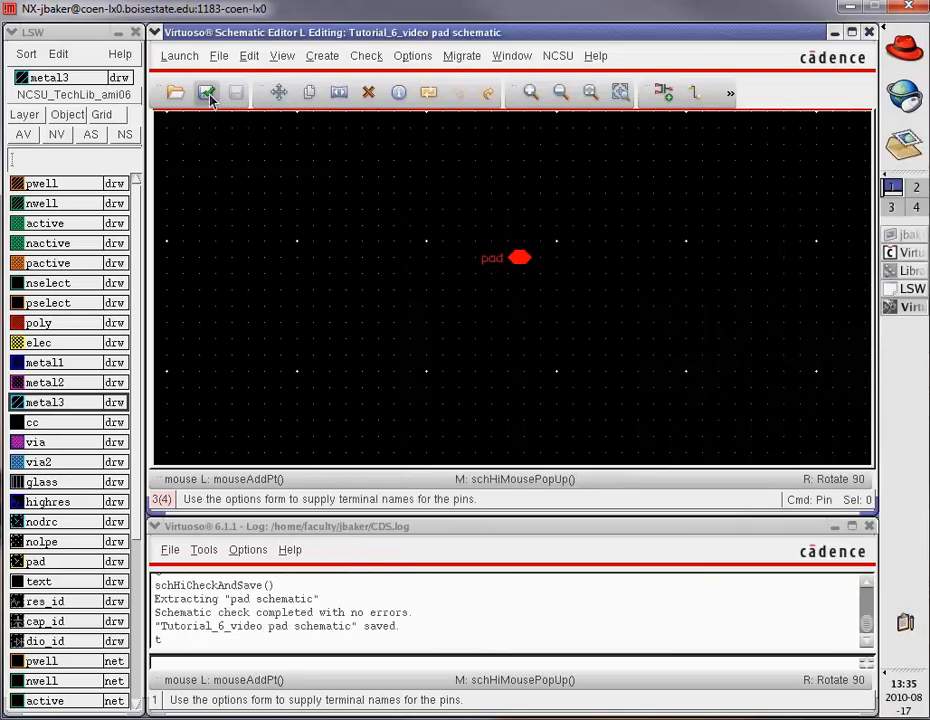
pyautogui.click(870, 33)
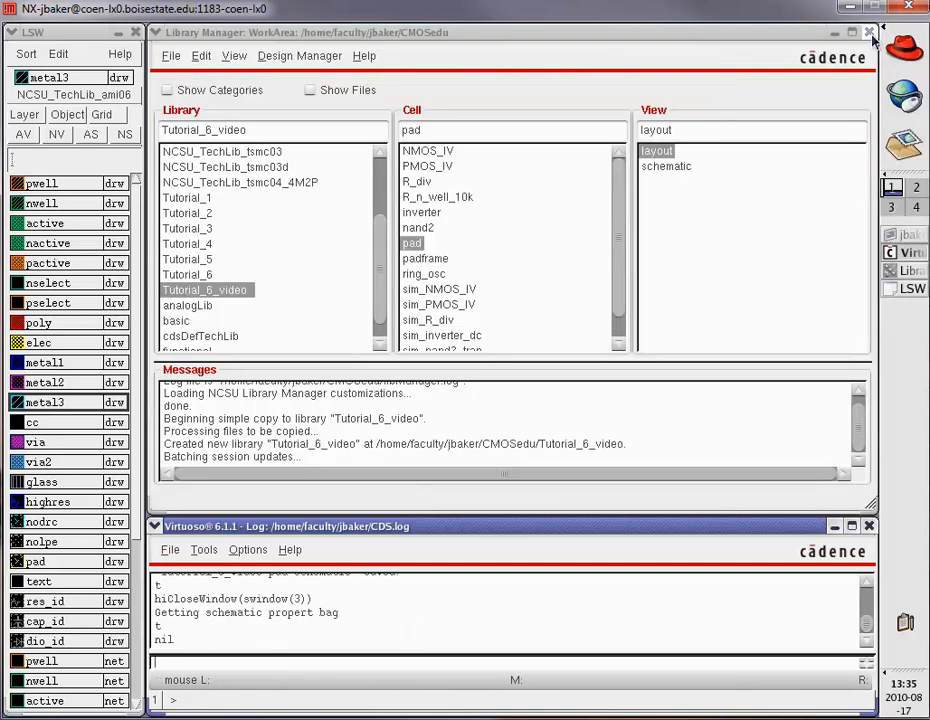
# Reopen the pad schematic and generate a symbol view from it with pad as the top pin
pyautogui.doubleClick(664, 166)
pyautogui.click(100, 36)
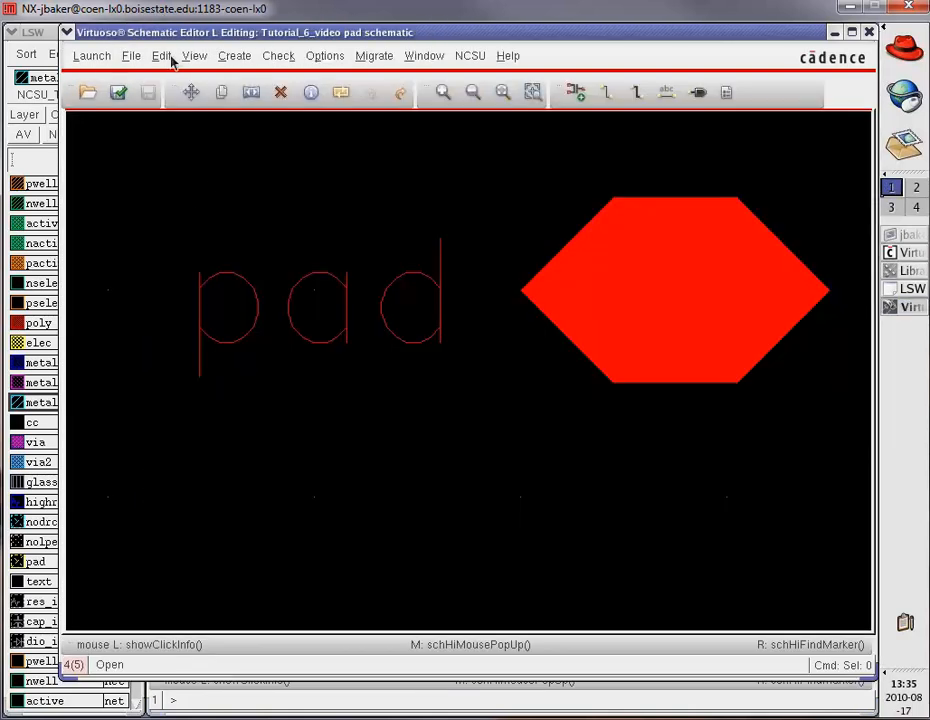
pyautogui.click(232, 56)
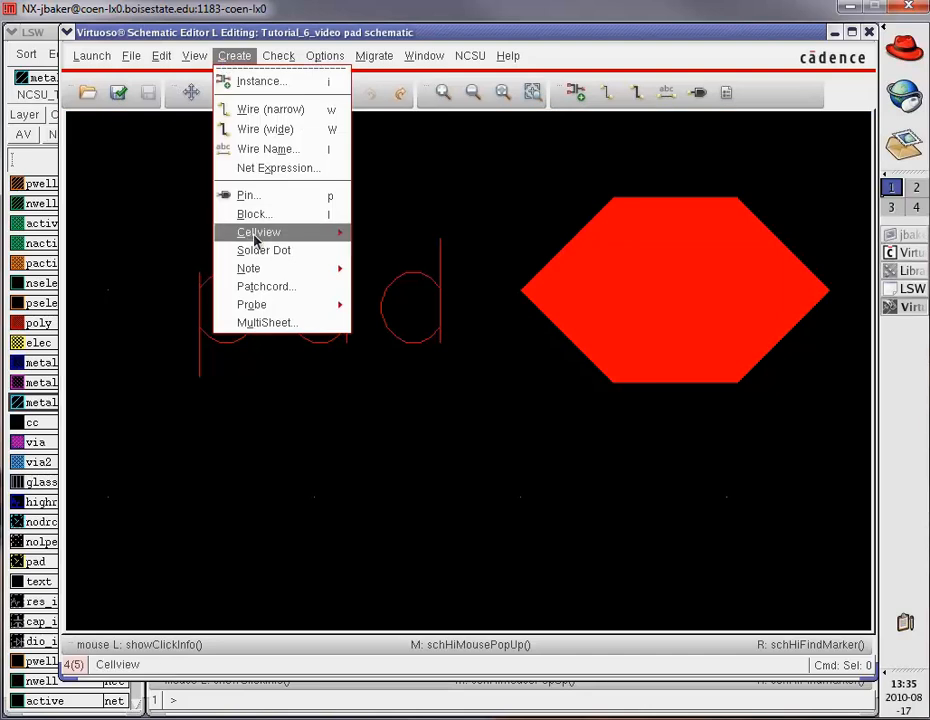
pyautogui.moveTo(258, 234)
pyautogui.click(411, 242)
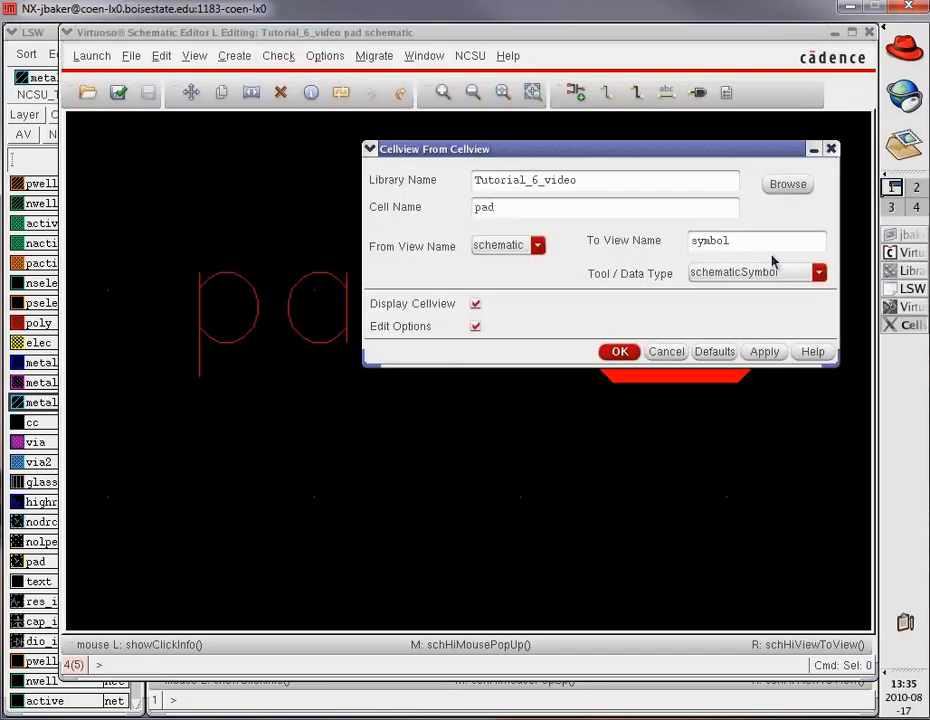
pyautogui.click(620, 353)
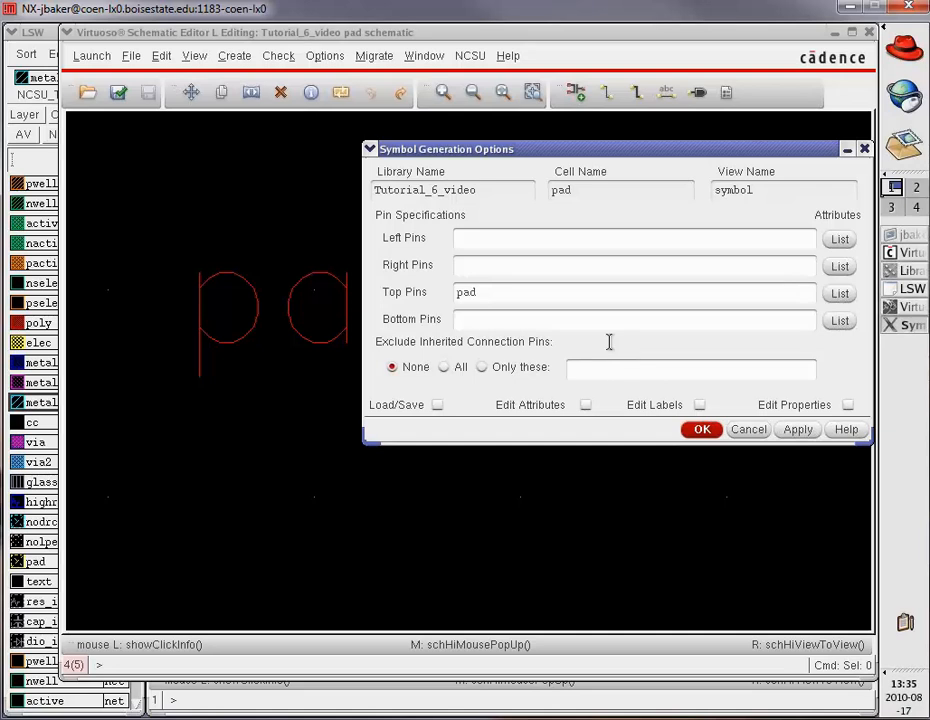
pyautogui.click(705, 431)
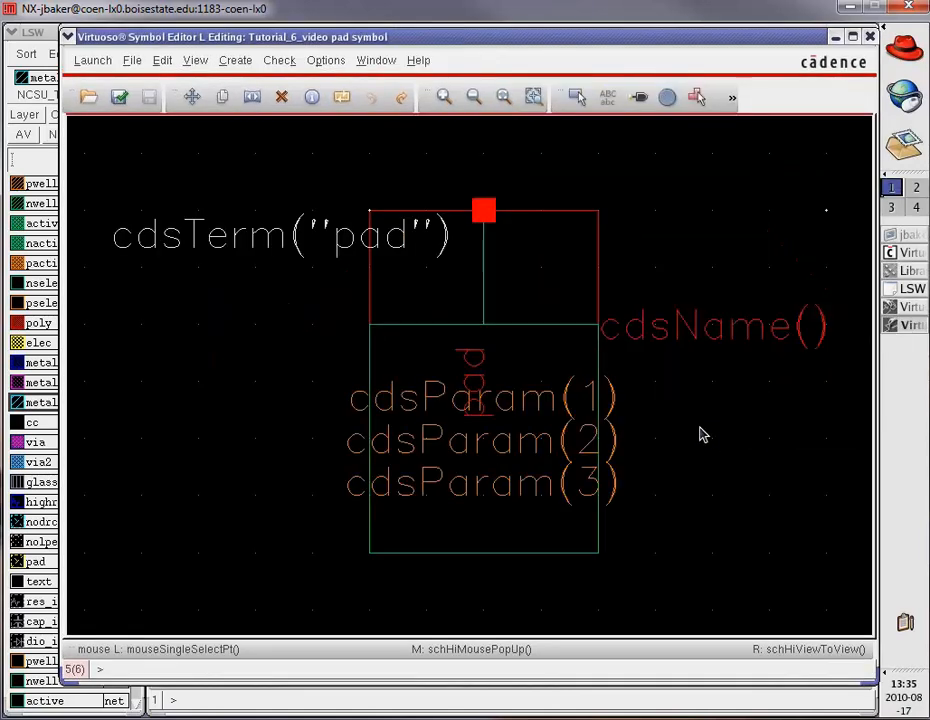
# Delete the cdsName() label and the three cdsParam labels from the pad symbol
pyautogui.click(716, 345)
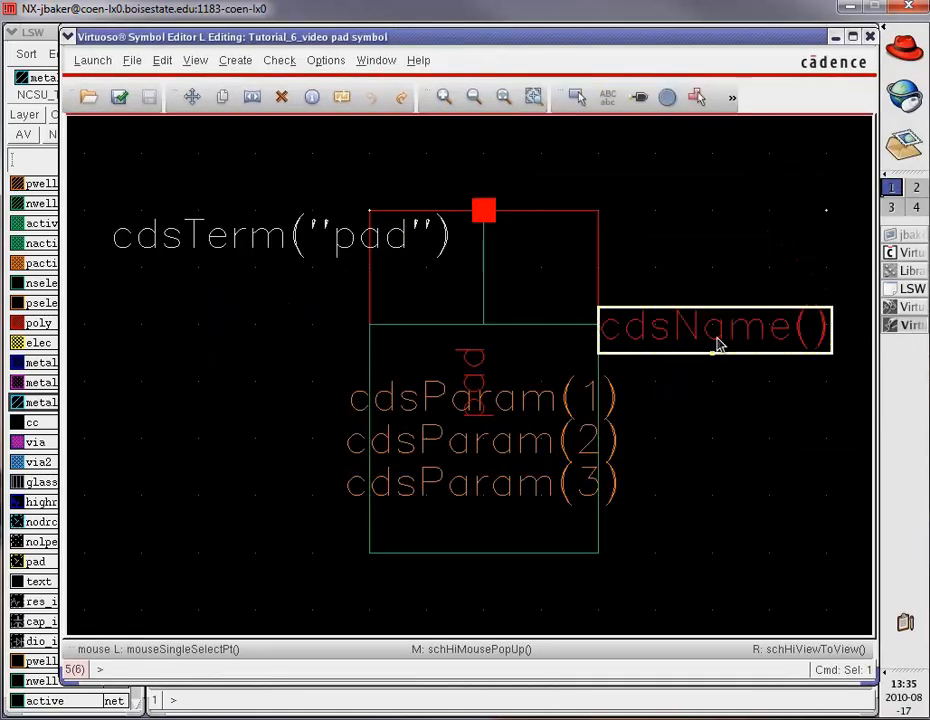
pyautogui.press('Delete')
pyautogui.click(509, 413)
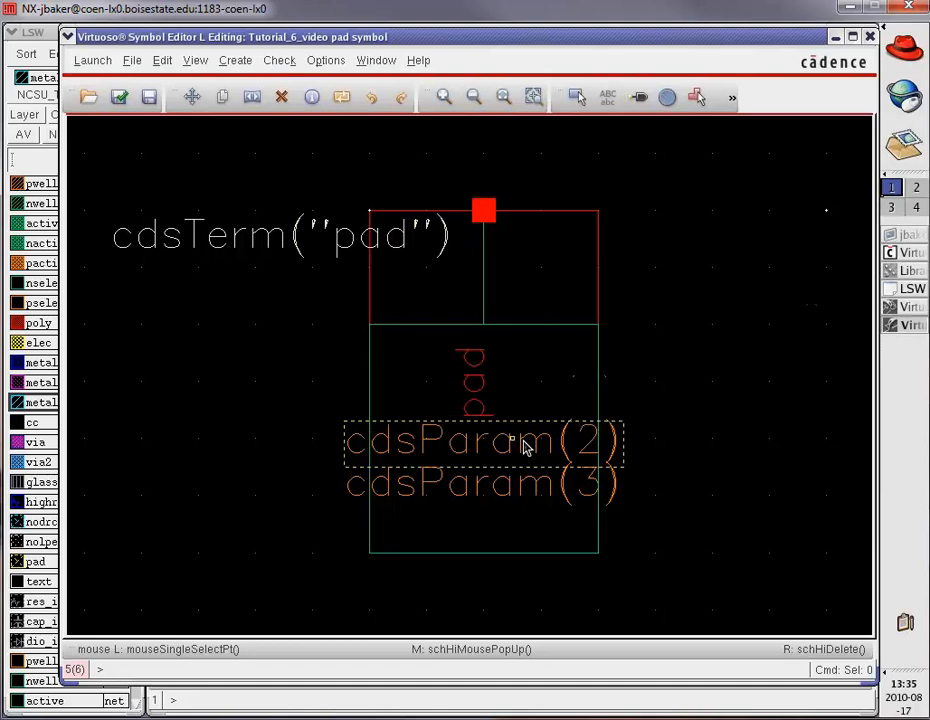
pyautogui.click(530, 443)
pyautogui.press('Delete')
pyautogui.click(529, 477)
pyautogui.press('Delete')
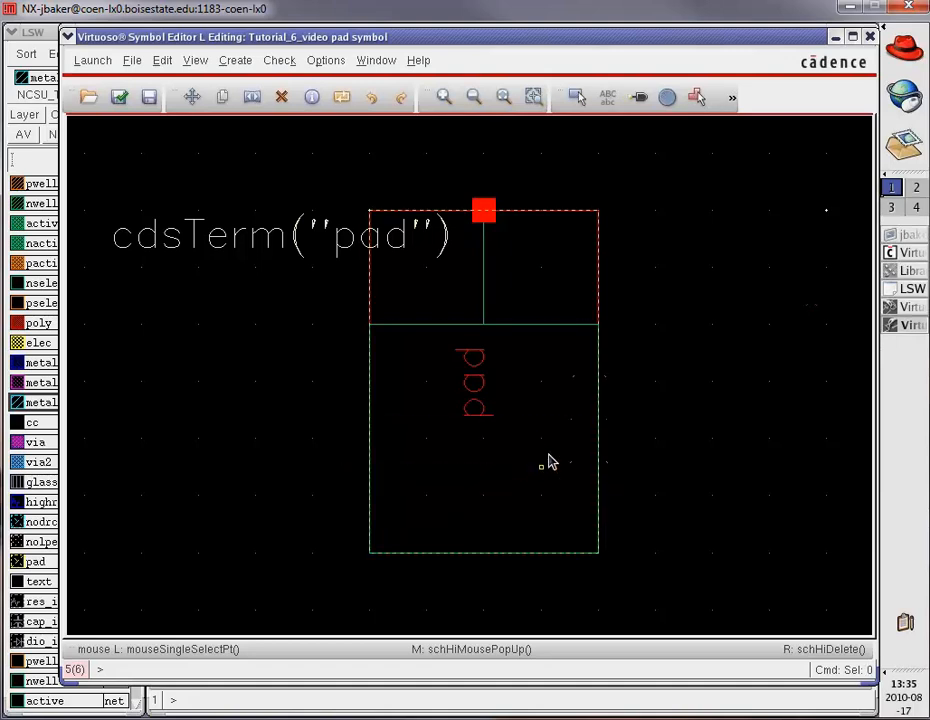
# Delete the outer selection box and the cdsTerm("pad") label from the pad symbol
pyautogui.click(565, 266)
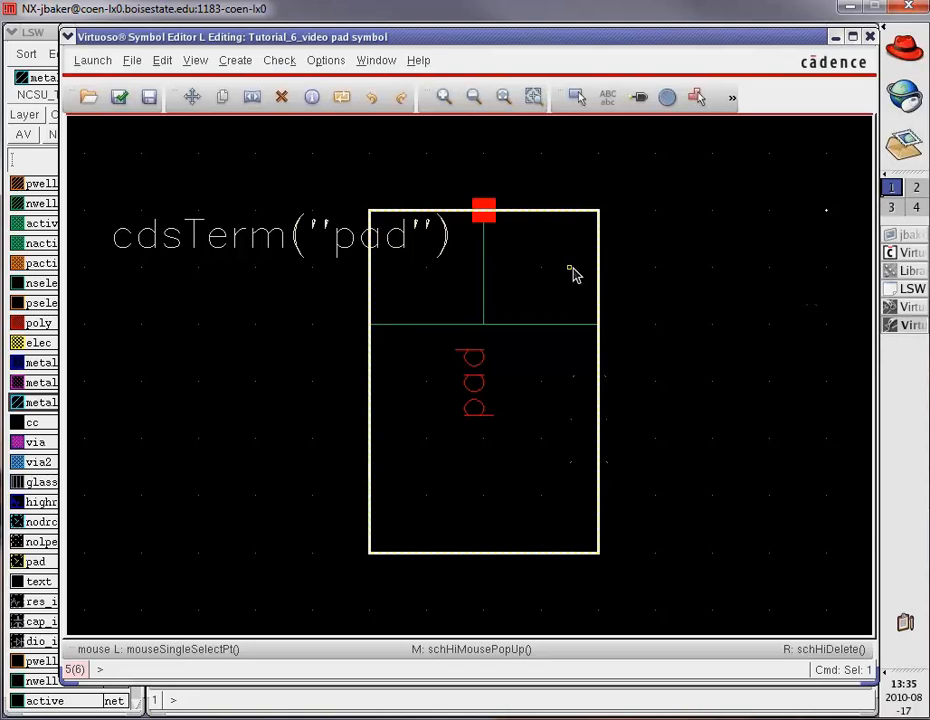
pyautogui.press('Delete')
pyautogui.click(297, 241)
pyautogui.press('Delete')
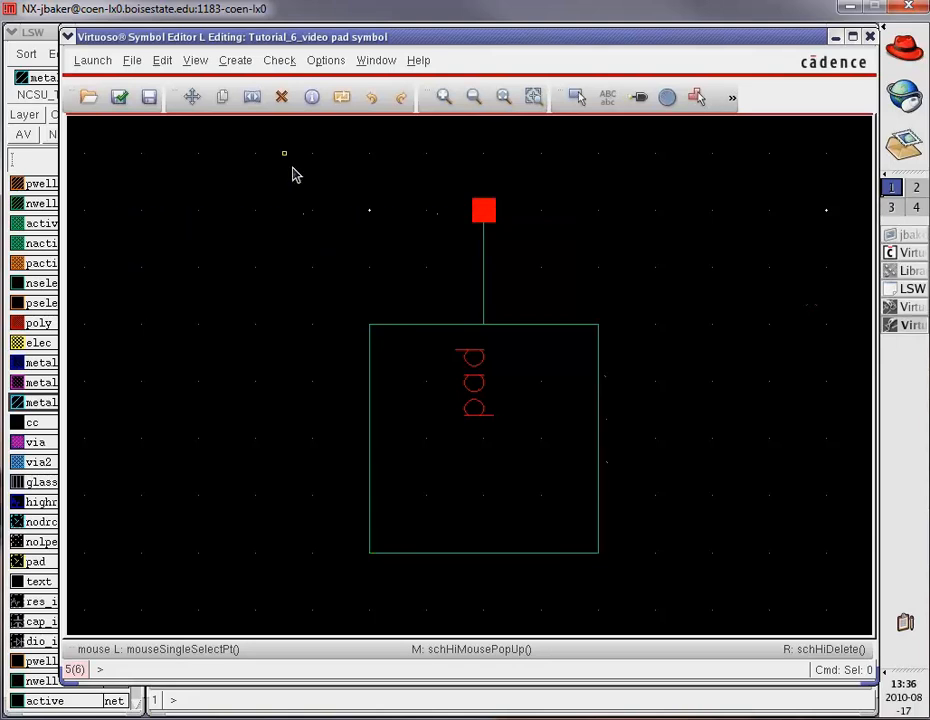
# Move the whole pad symbol, including its pin, connecting line, square and pad label
pyautogui.press('m')
pyautogui.moveTo(288, 160); pyautogui.dragTo(652, 565)
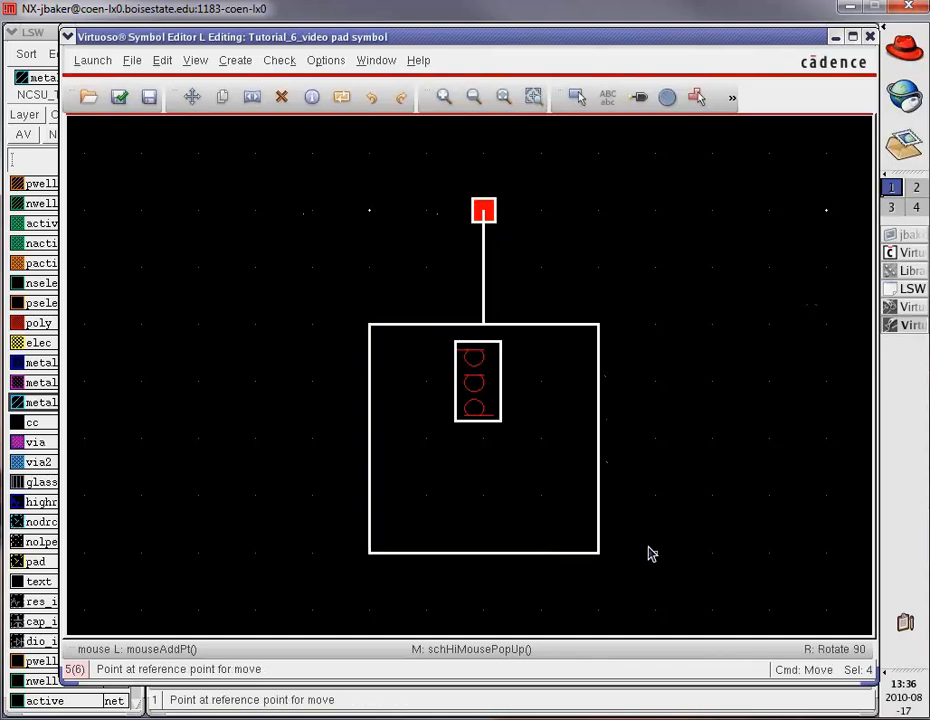
# Try to move the rotated pad symbol upward, using the middle of the box's top edge as reference point
pyautogui.click(483, 326)
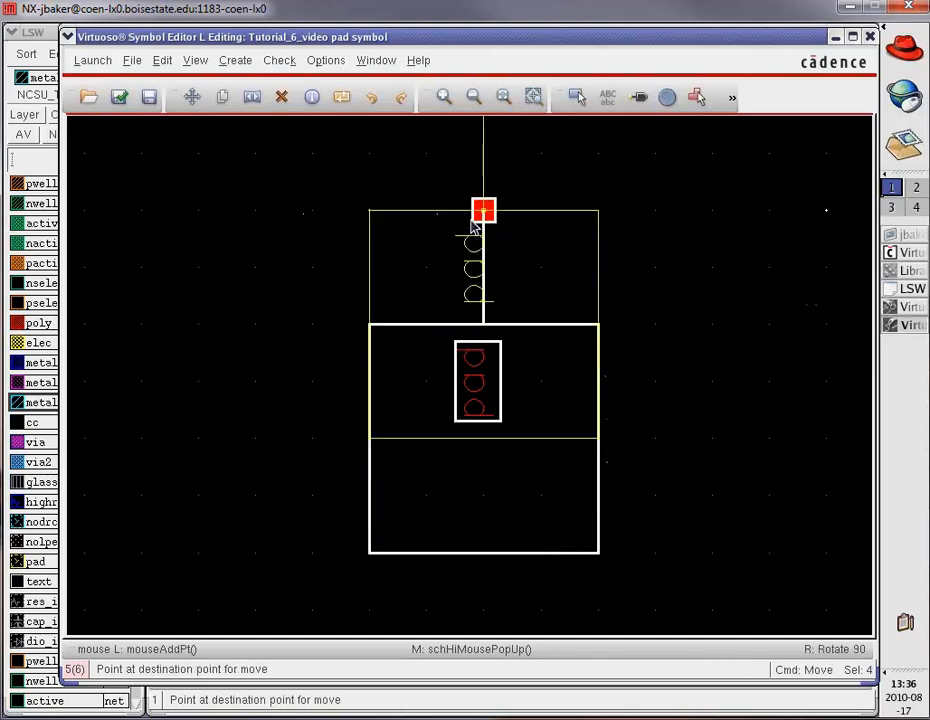
pyautogui.click(374, 224)
pyautogui.press('f')
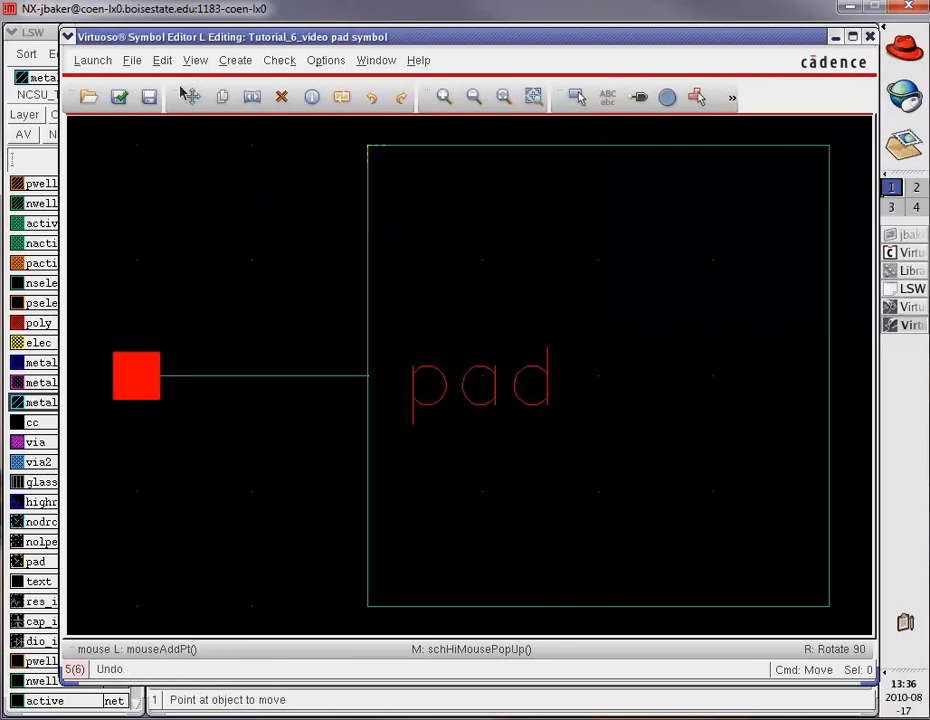
# Check and save the pad symbol, then close the pad's symbol and schematic windows
pyautogui.click(120, 97)
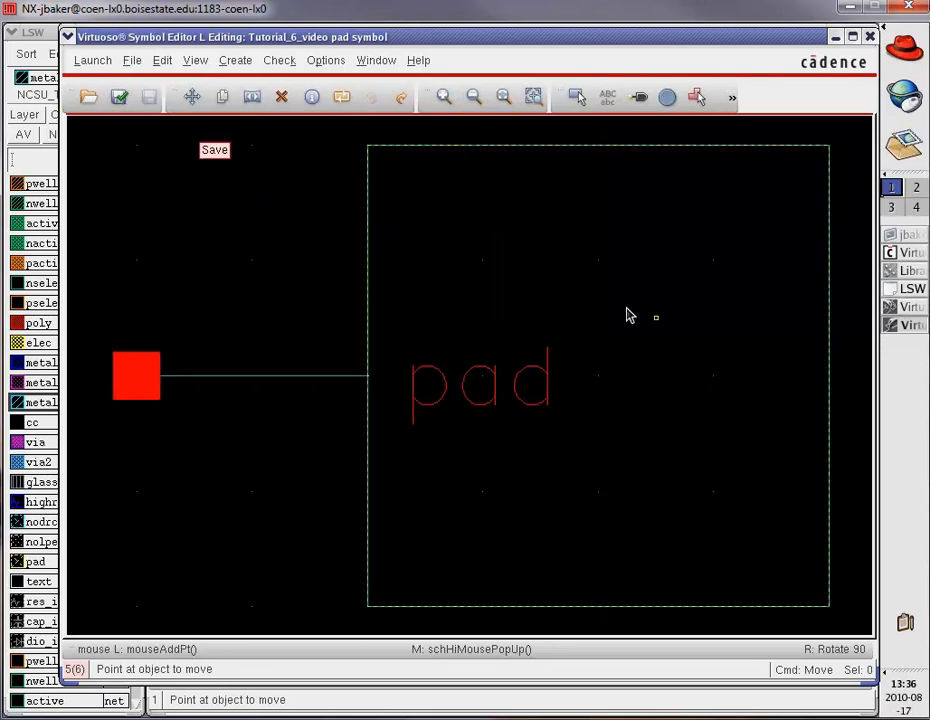
pyautogui.click(869, 36)
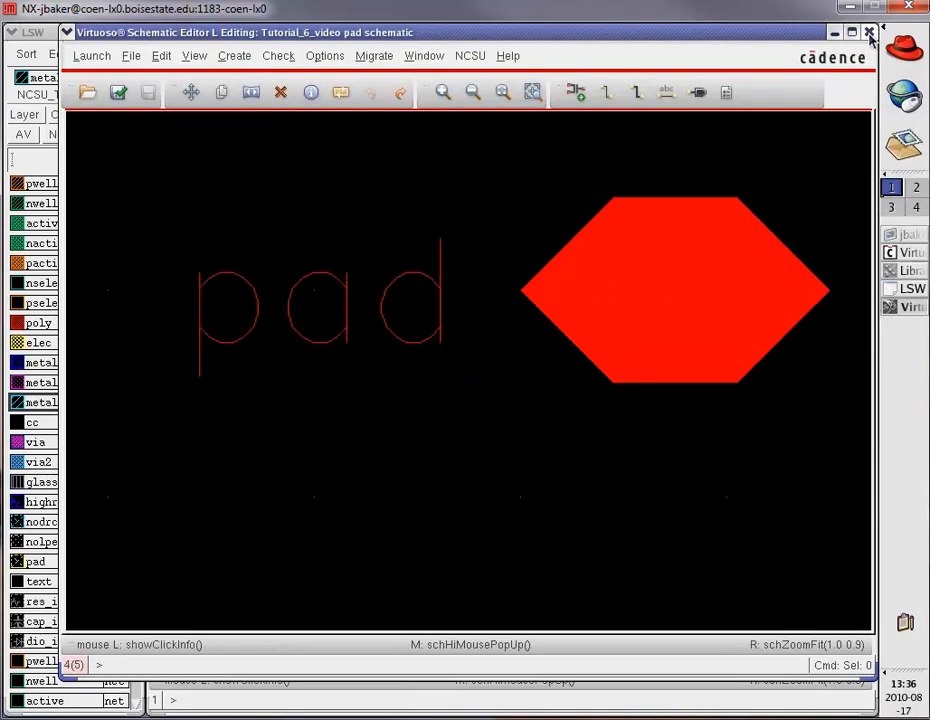
pyautogui.click(869, 36)
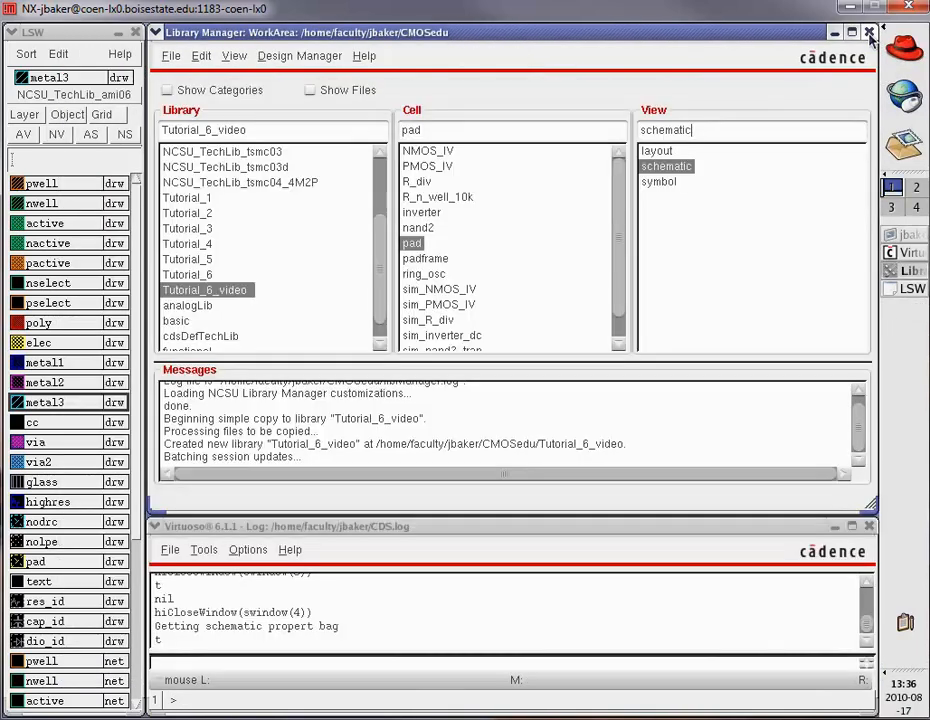
# Open the layout view of the pad cell from Tutorial_6_video
pyautogui.doubleClick(663, 156)
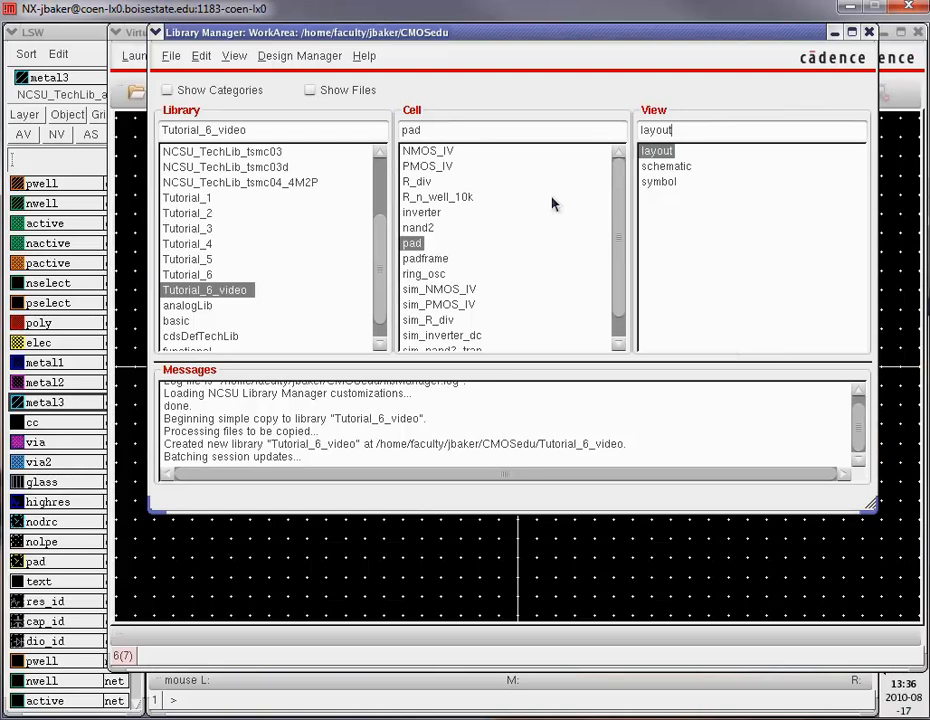
pyautogui.click(138, 36)
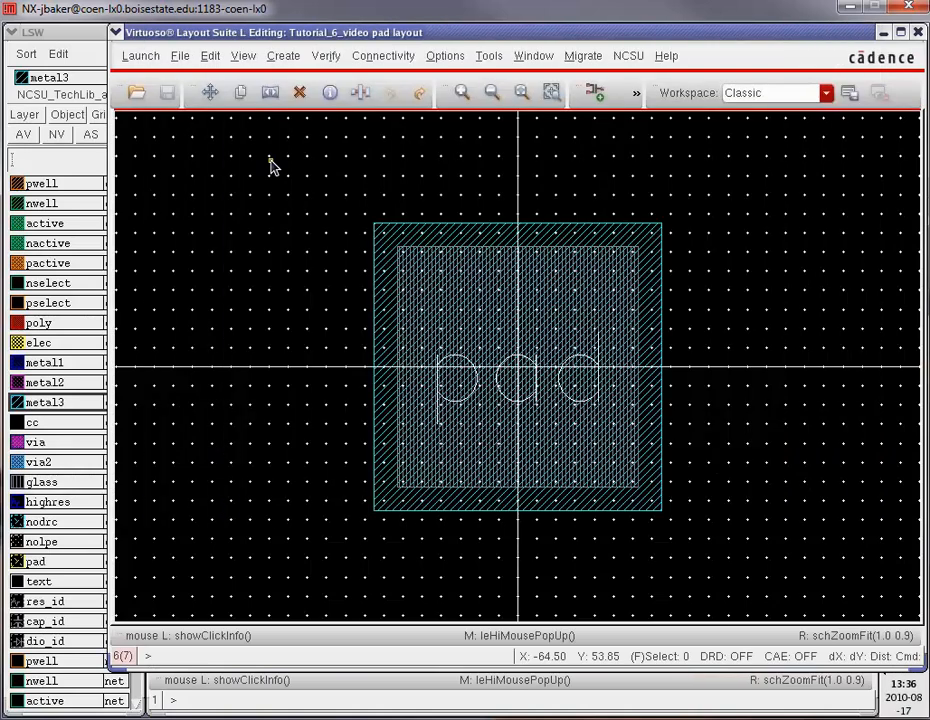
pyautogui.press('Delete')
pyautogui.press('Escape')
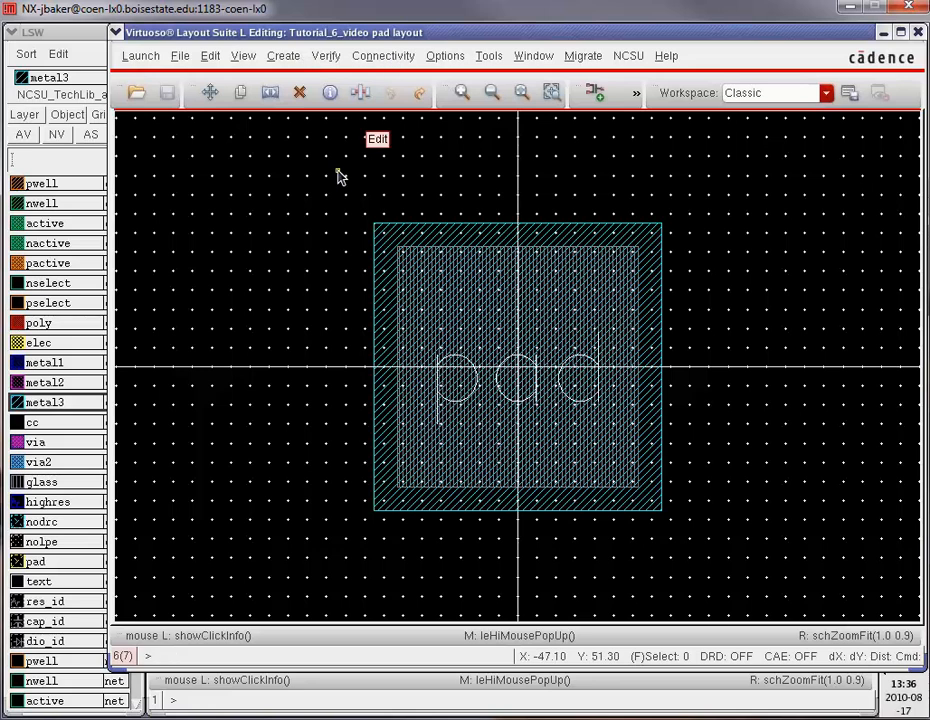
# Set the pad layout's grid type to none and close the layout window
pyautogui.press('e')
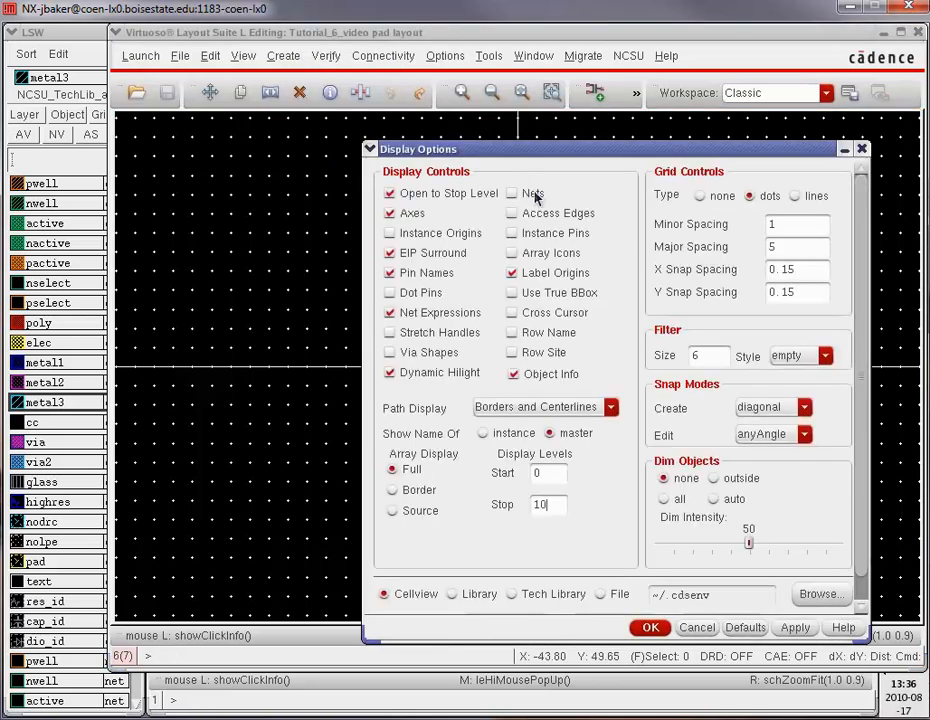
pyautogui.click(699, 197)
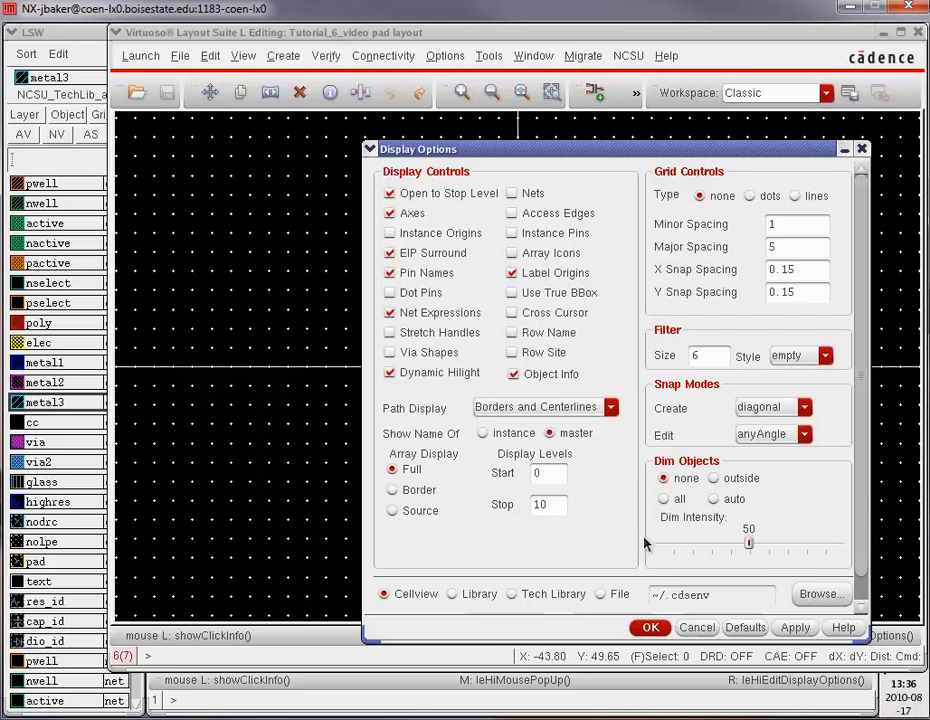
pyautogui.click(650, 628)
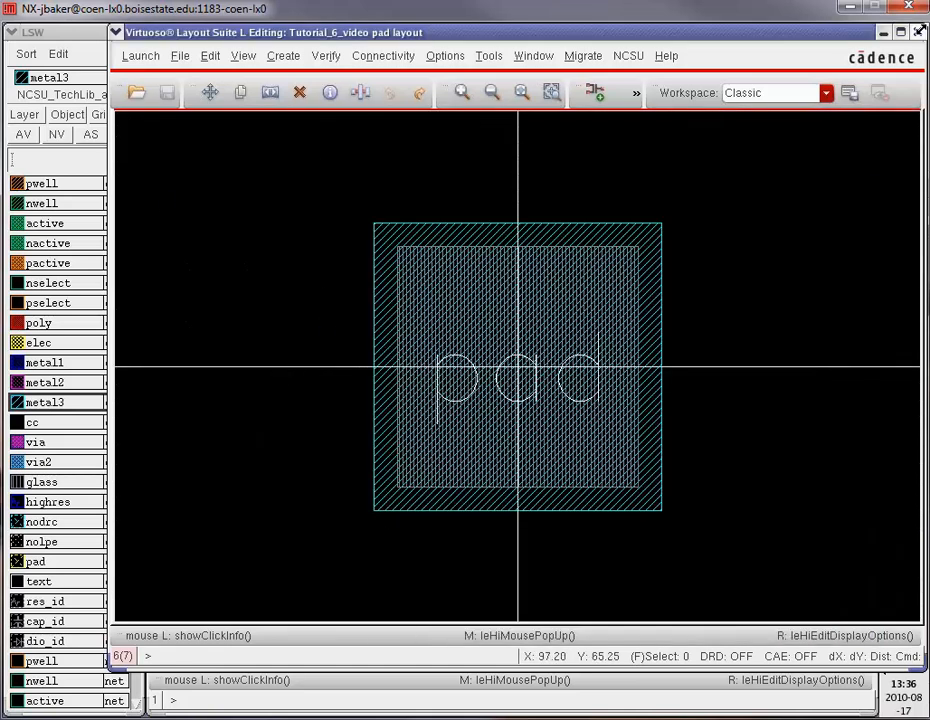
pyautogui.click(919, 32)
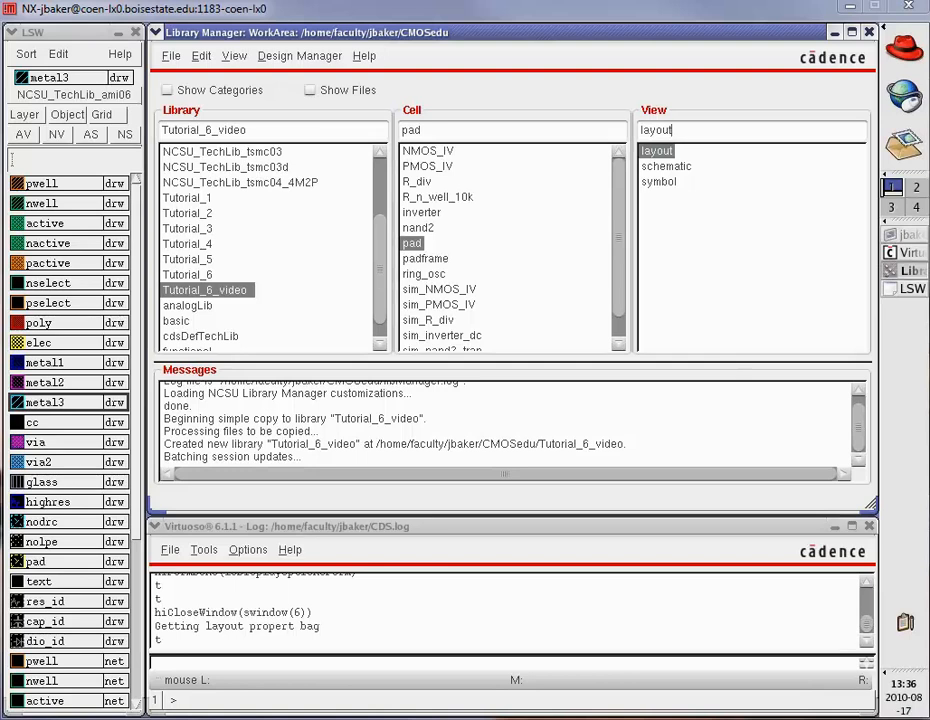
# Create a schematic view for the padframe cell in the Tutorial_6_video library
pyautogui.click(420, 258)
pyautogui.click(171, 55)
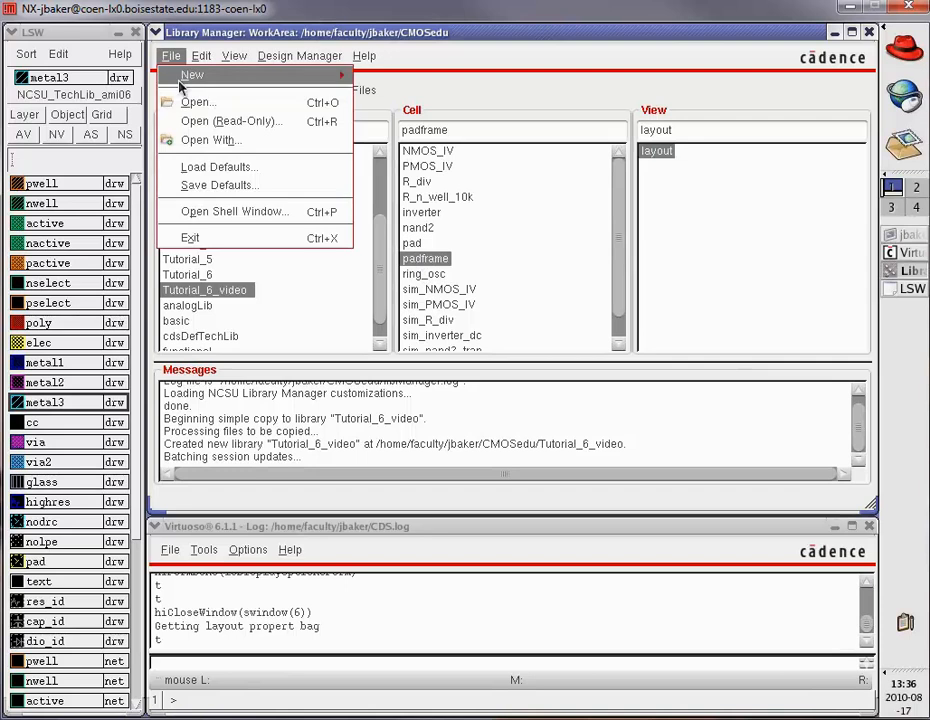
pyautogui.moveTo(200, 75)
pyautogui.click(398, 94)
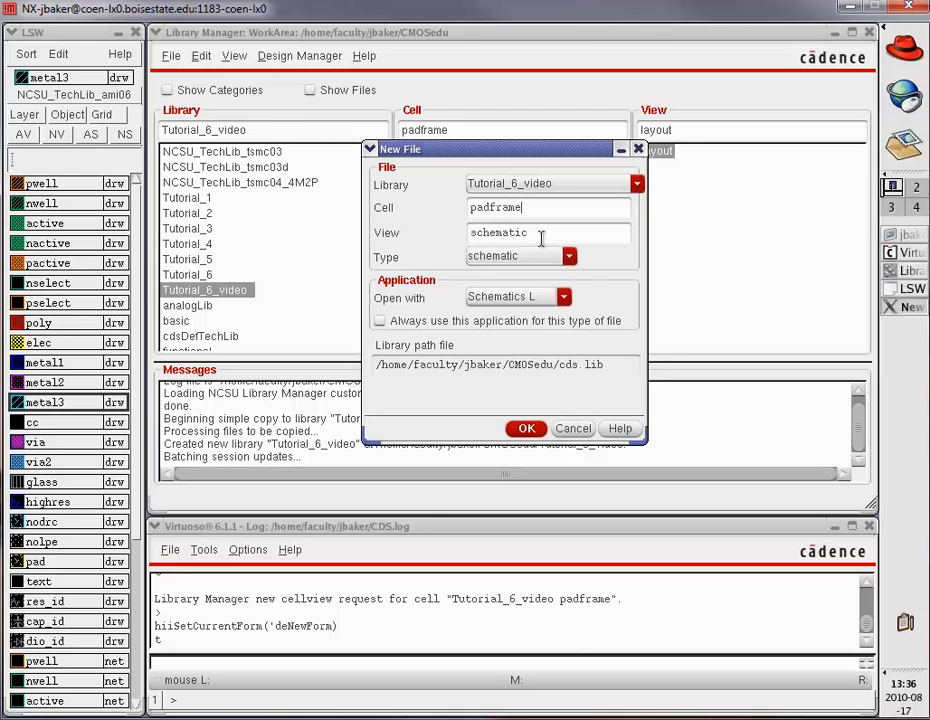
pyautogui.click(527, 429)
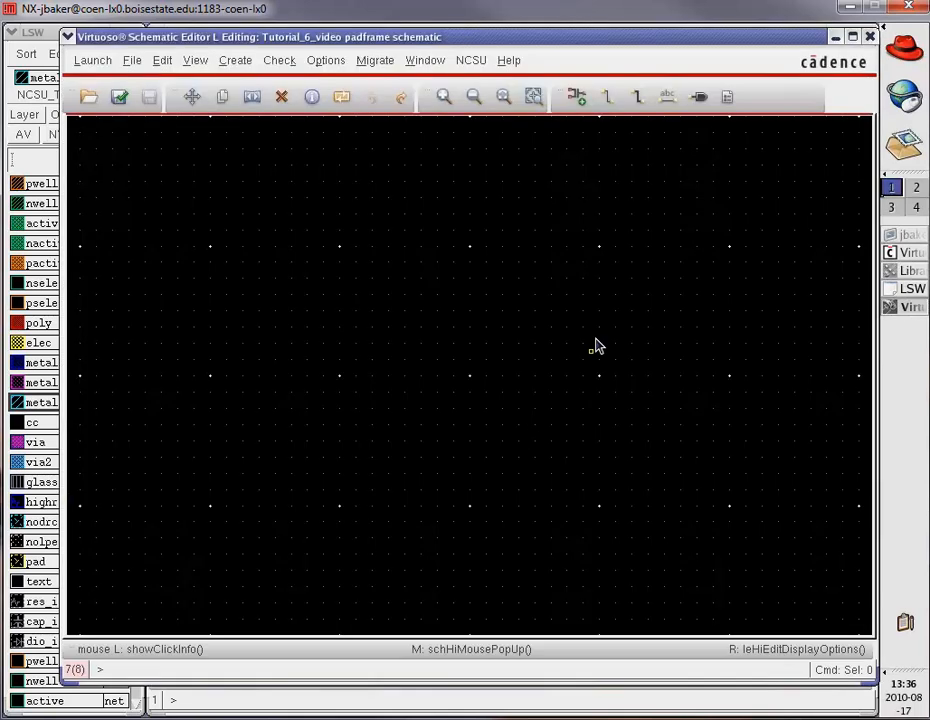
# Place one pad instance from the Tutorial_6_video library in the middle of the padframe schematic
pyautogui.click(580, 100)
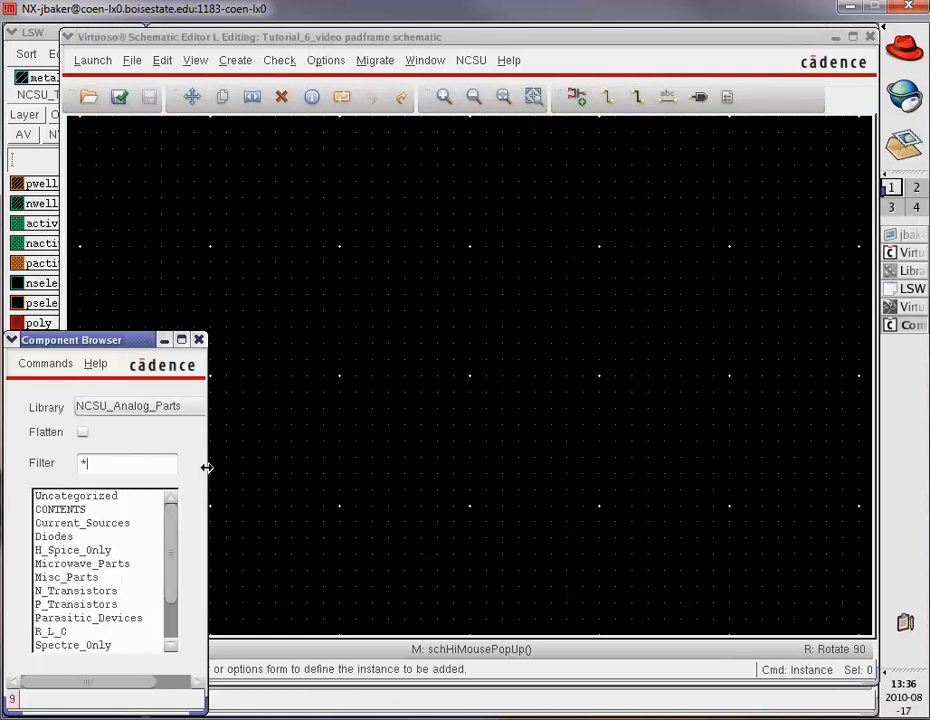
pyautogui.moveTo(206, 467); pyautogui.dragTo(276, 467)
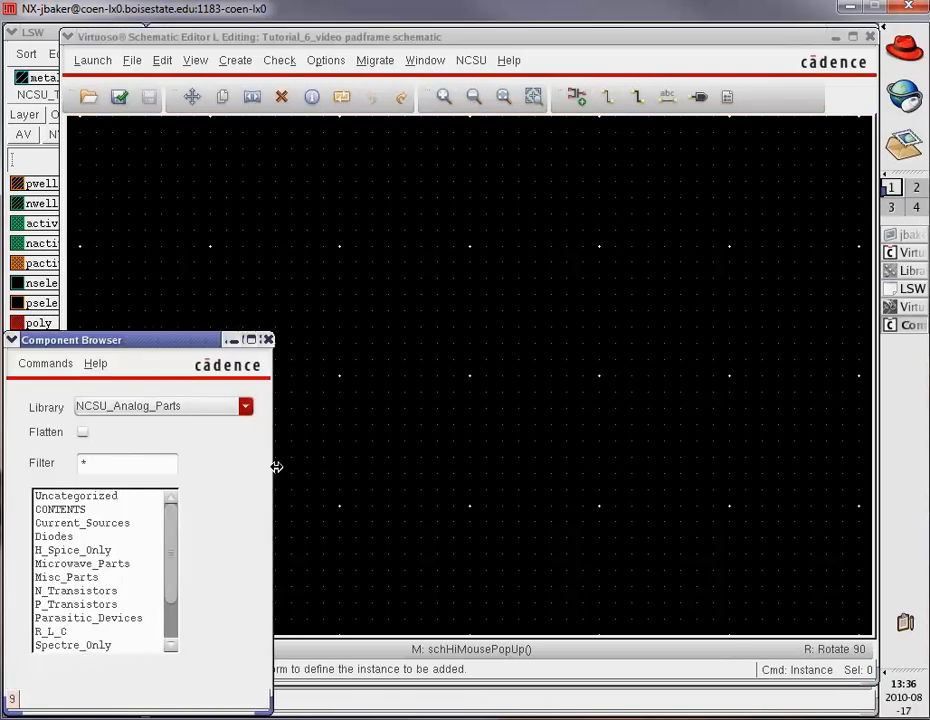
pyautogui.click(246, 408)
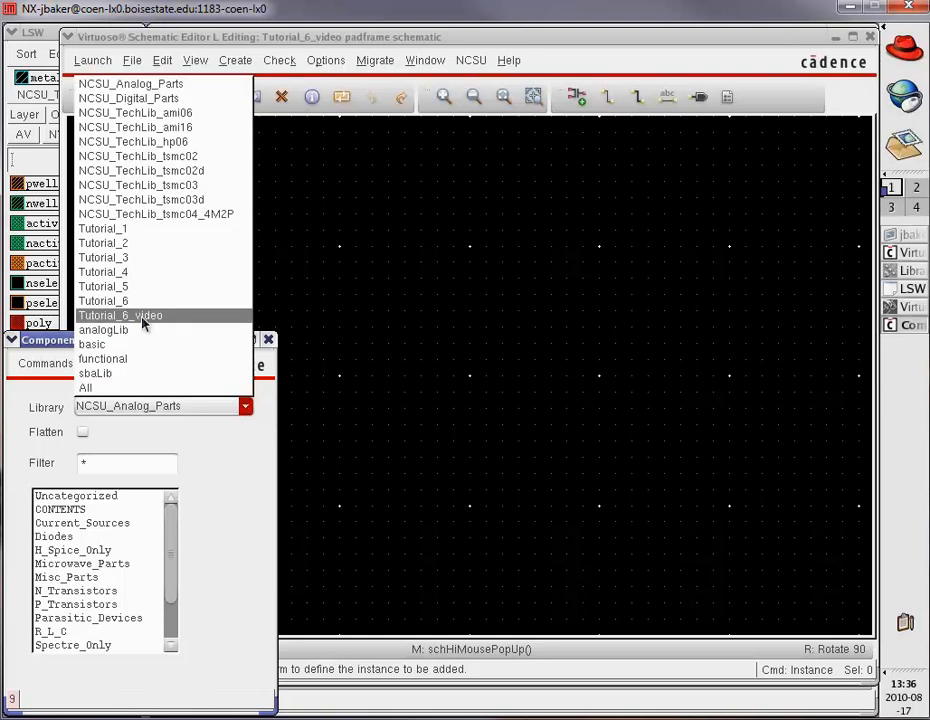
pyautogui.click(143, 316)
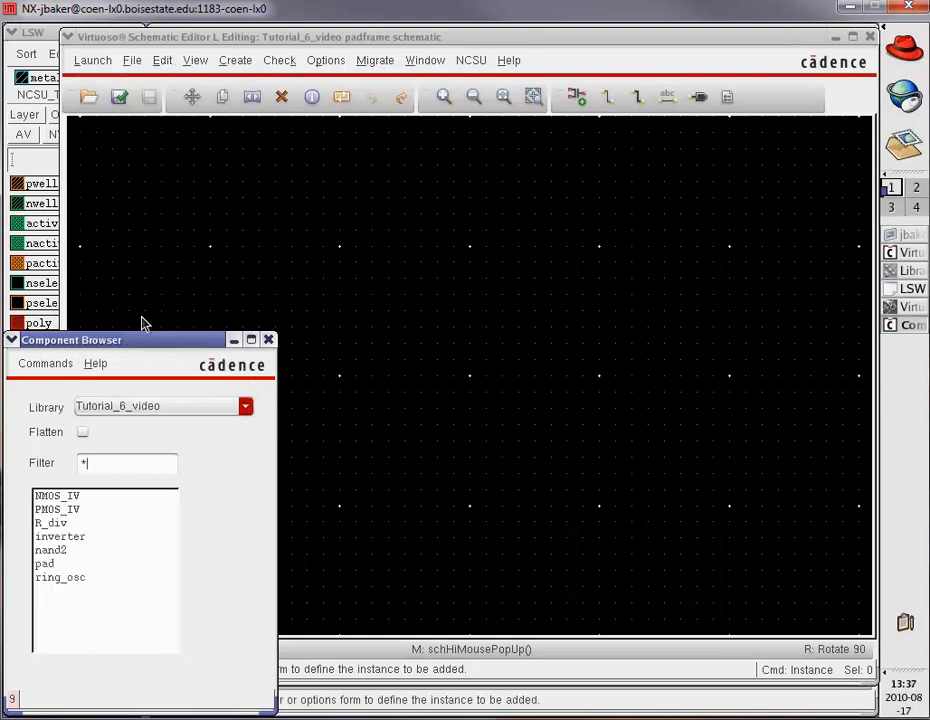
pyautogui.click(52, 565)
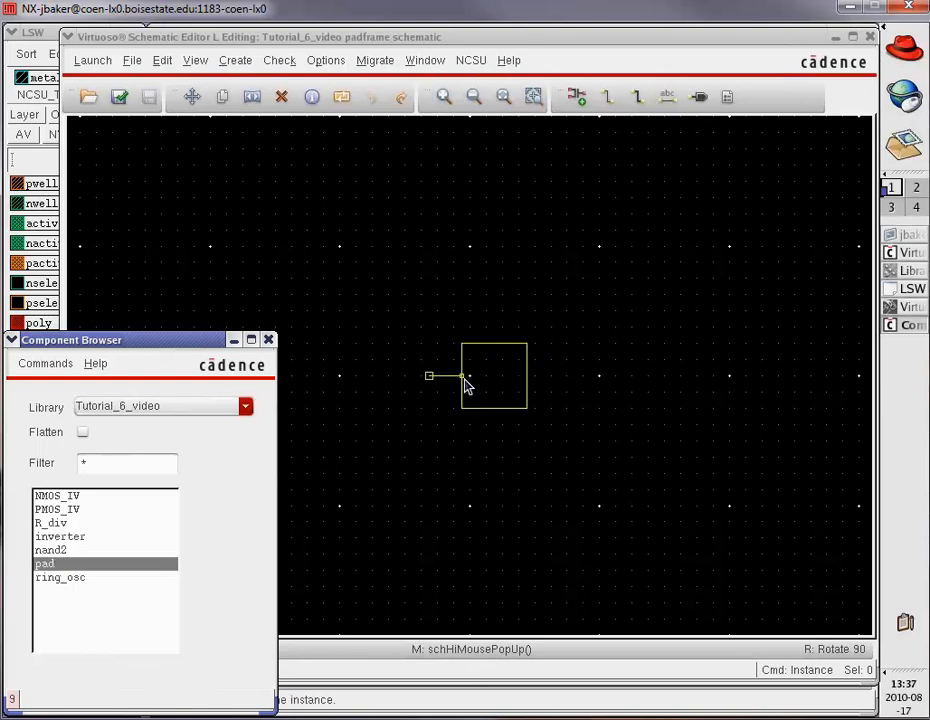
pyautogui.click(470, 377)
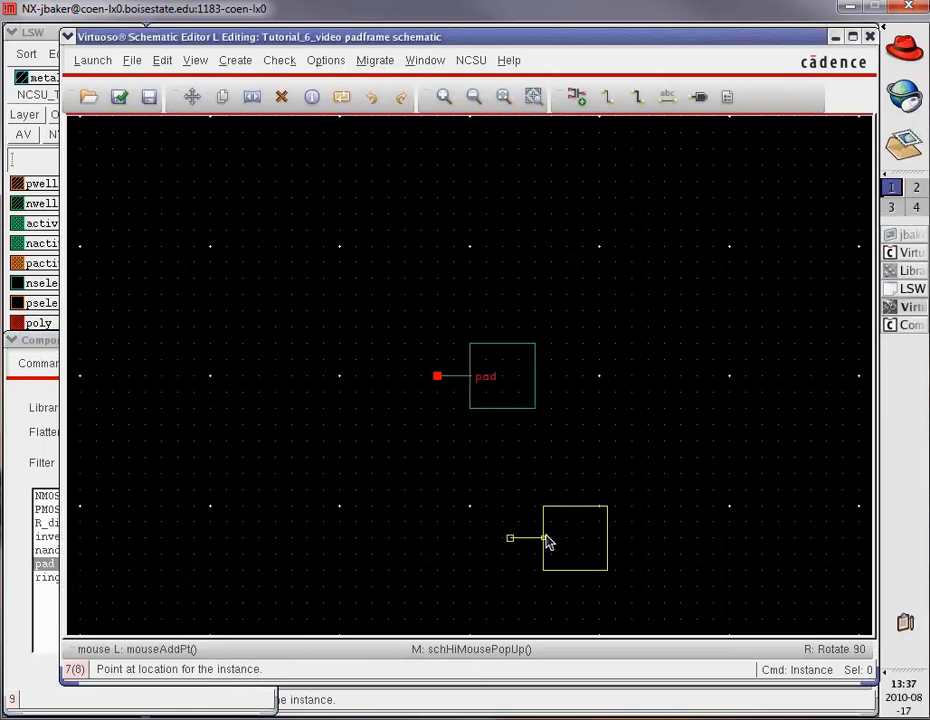
pyautogui.press('Escape')
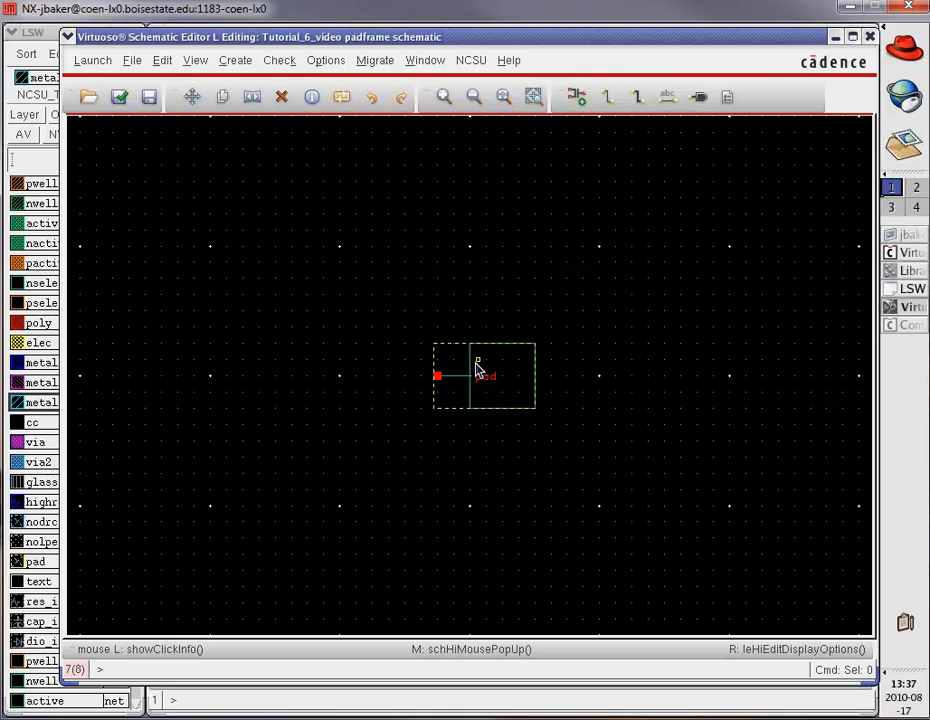
# Rename the pad instance as the array I<1:40>
pyautogui.click(477, 370)
pyautogui.press('q')
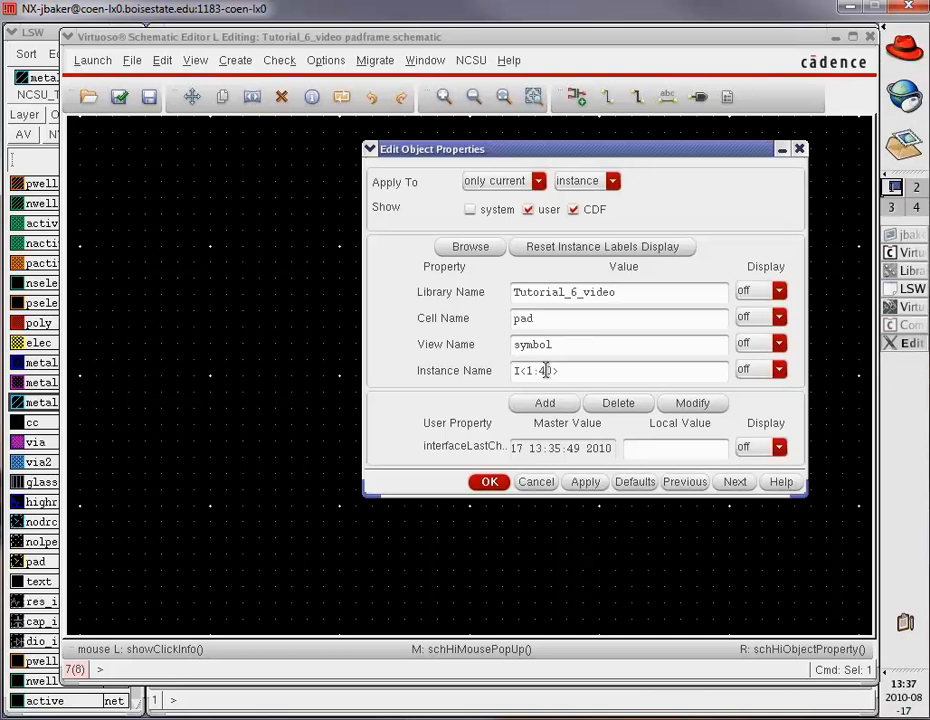
pyautogui.click(491, 484)
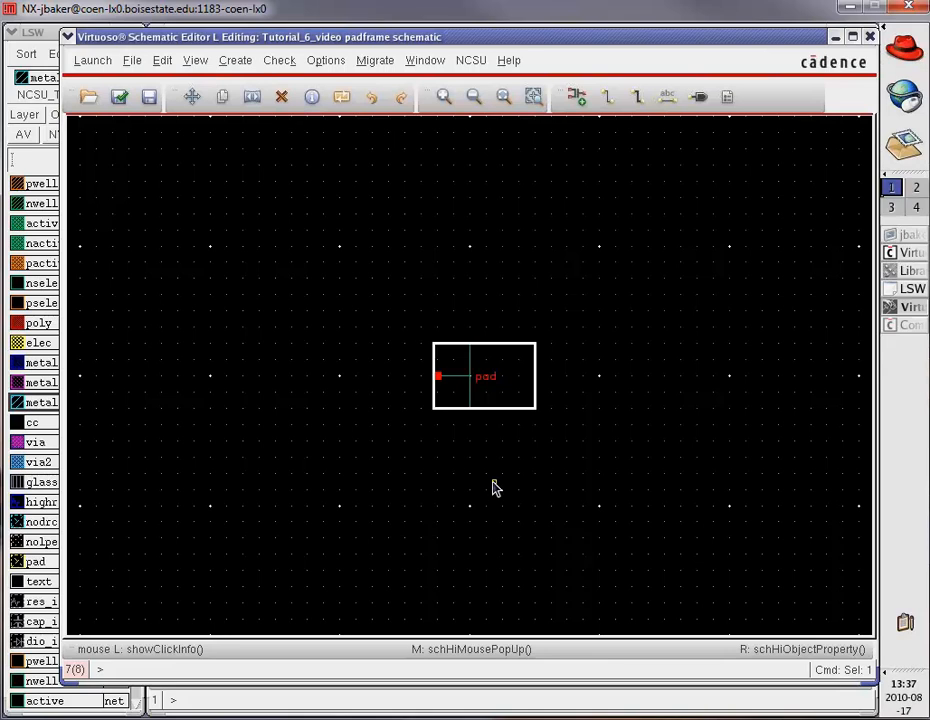
pyautogui.click(491, 486)
pyautogui.press('f')
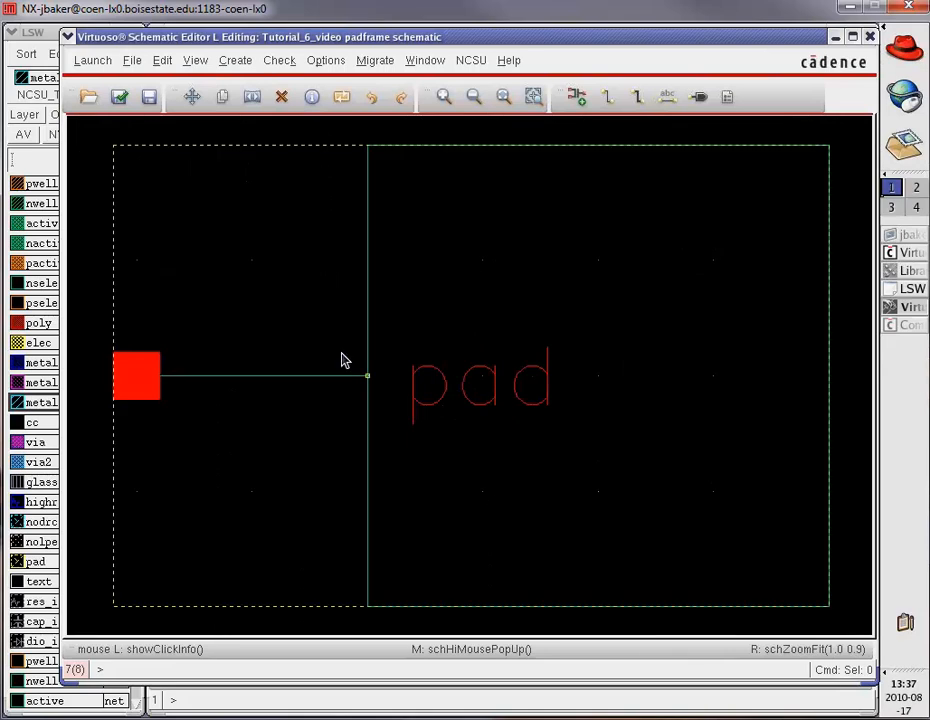
# Set the display of the pad instance's interface-last-changed user property to value
pyautogui.click(341, 360)
pyautogui.press('q')
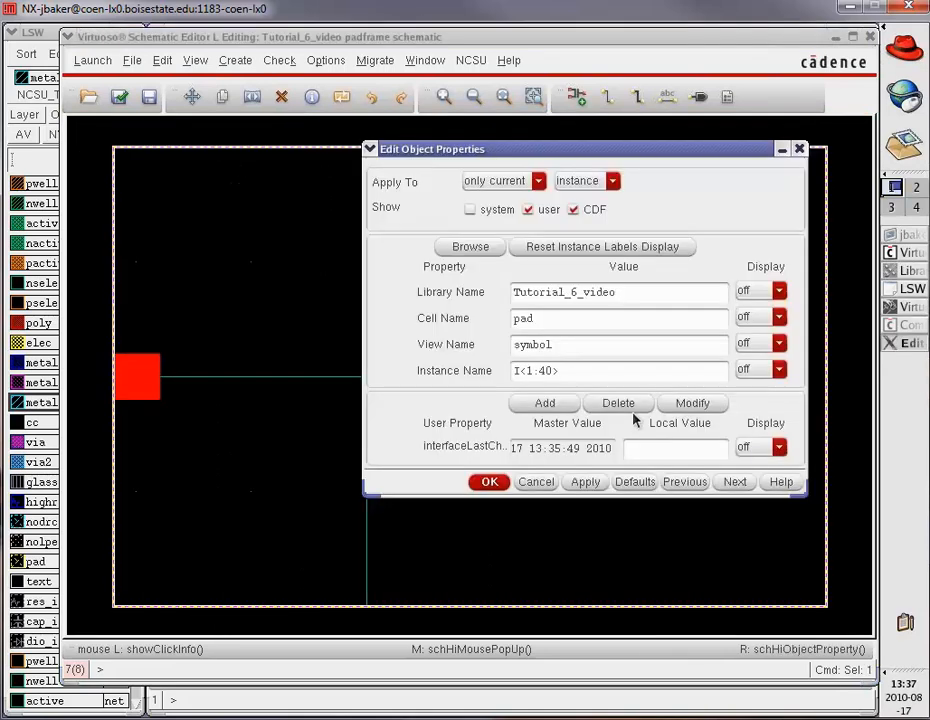
pyautogui.click(779, 447)
pyautogui.click(764, 463)
pyautogui.click(490, 482)
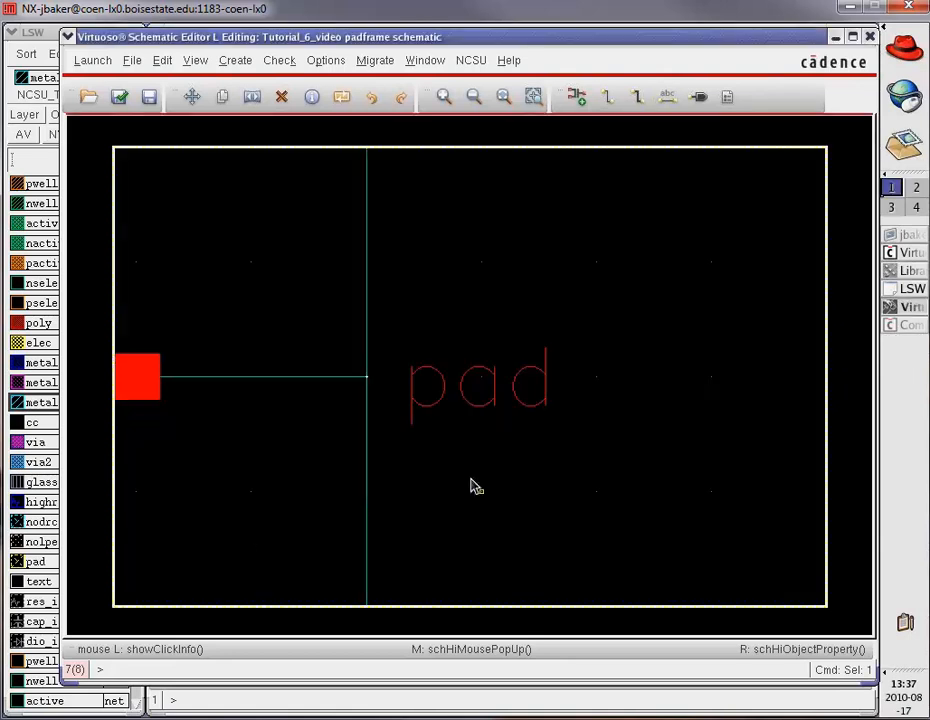
pyautogui.click(96, 508)
pyautogui.press('f')
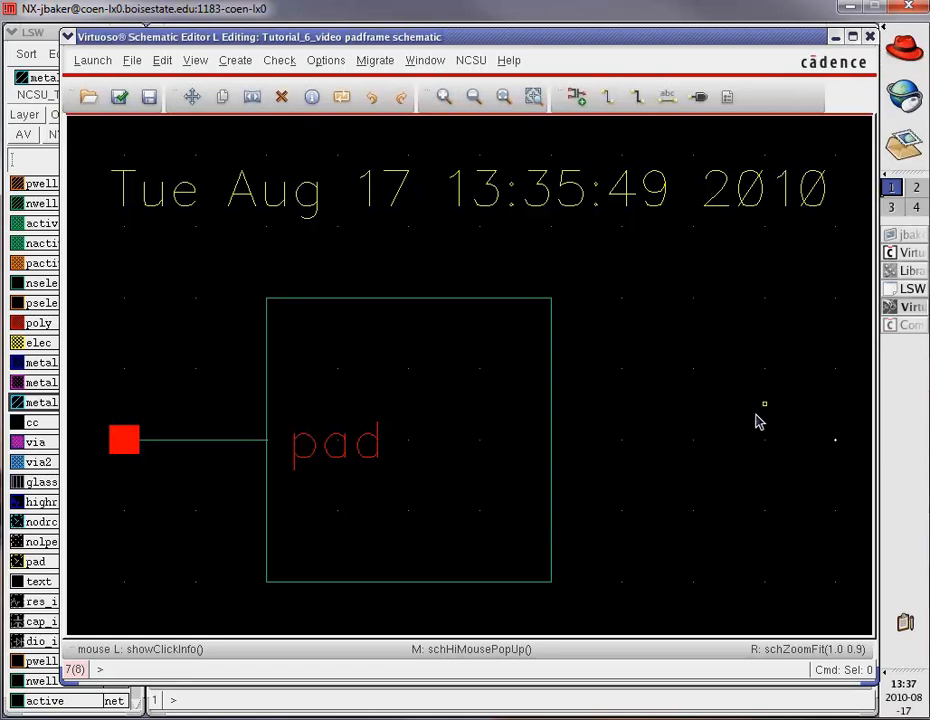
# Turn off the display of the pad's user property and set its Instance Name display to value
pyautogui.click(455, 434)
pyautogui.press('q')
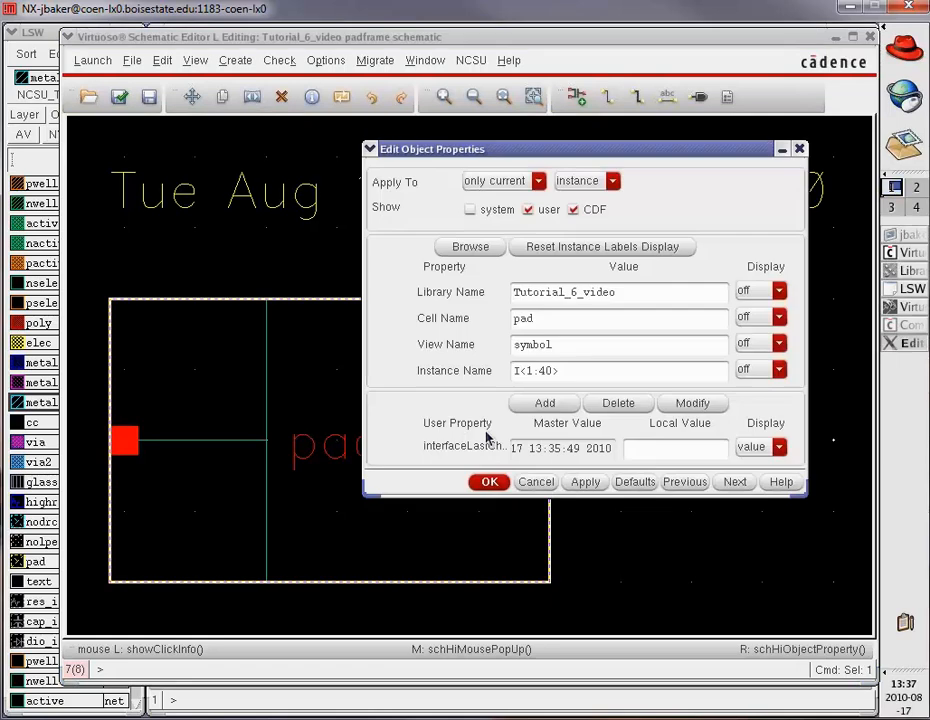
pyautogui.click(779, 447)
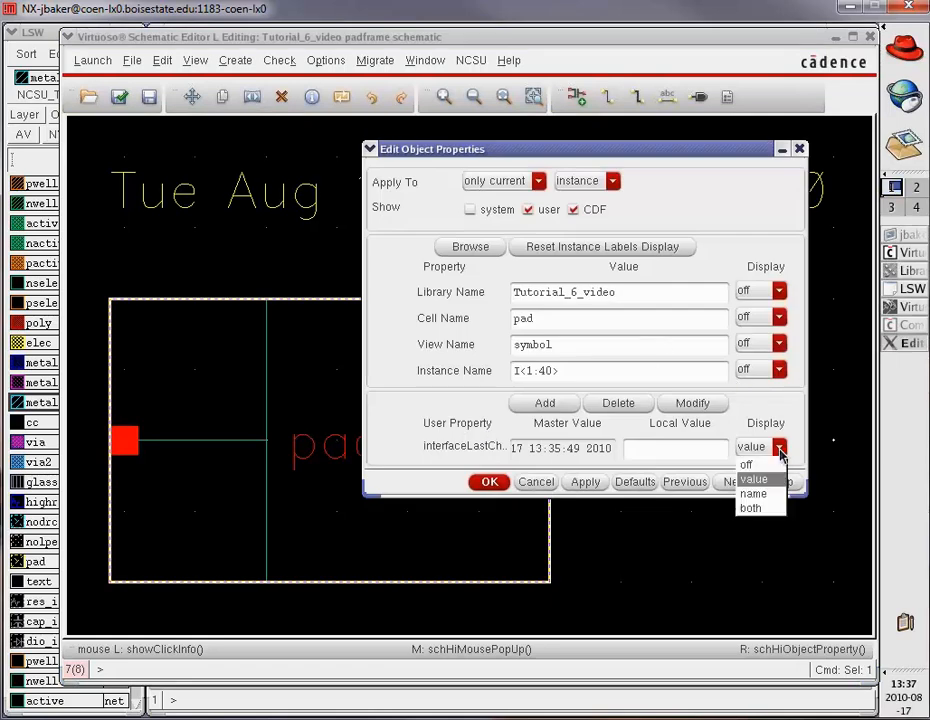
pyautogui.click(771, 466)
pyautogui.click(779, 369)
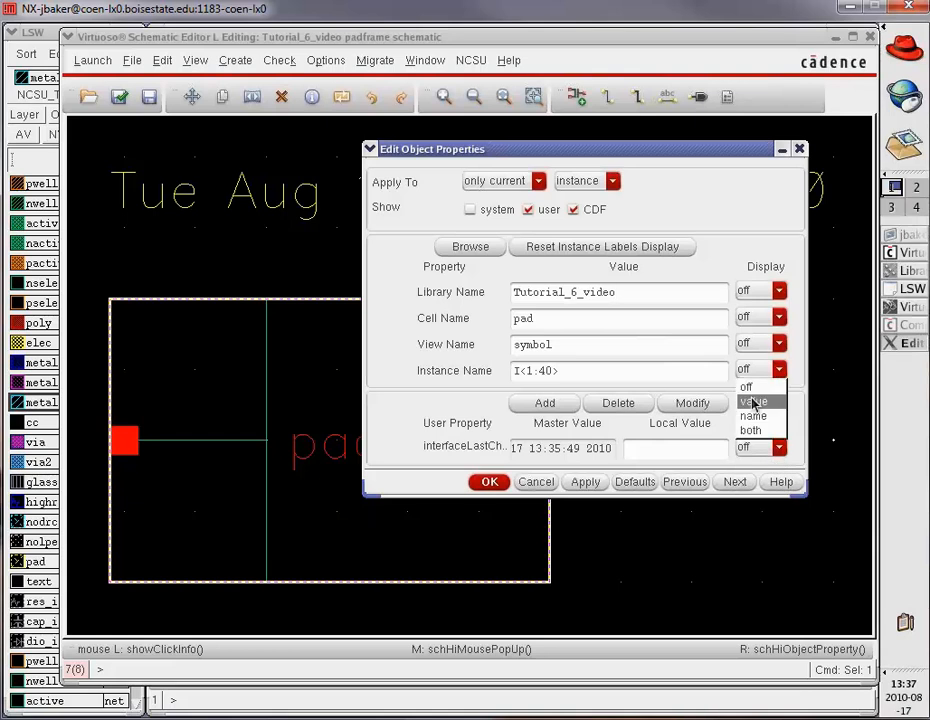
pyautogui.click(756, 403)
pyautogui.click(489, 481)
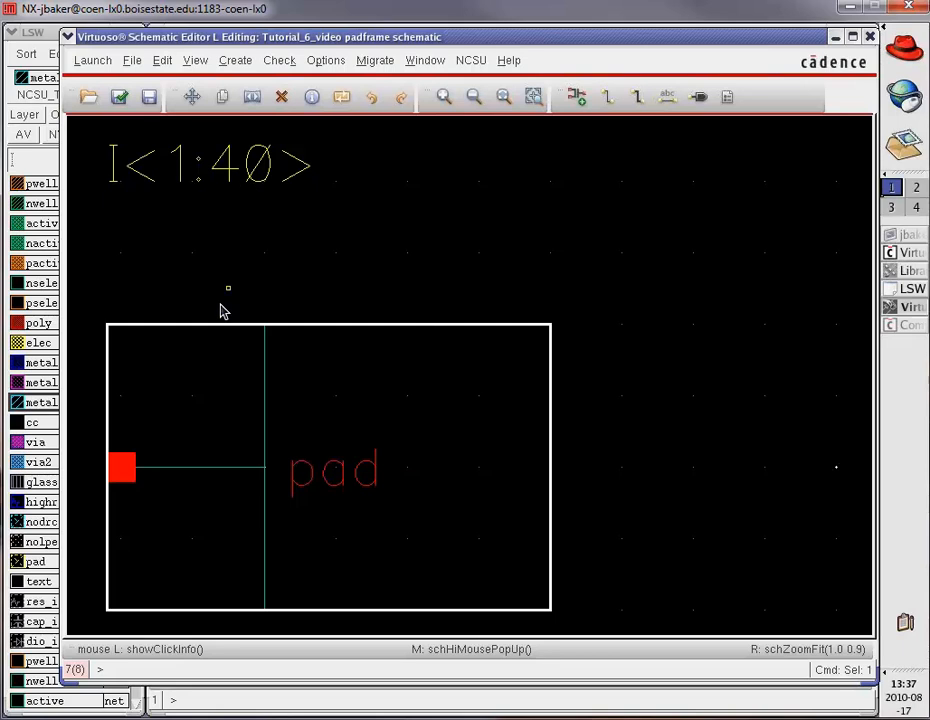
pyautogui.click(645, 418)
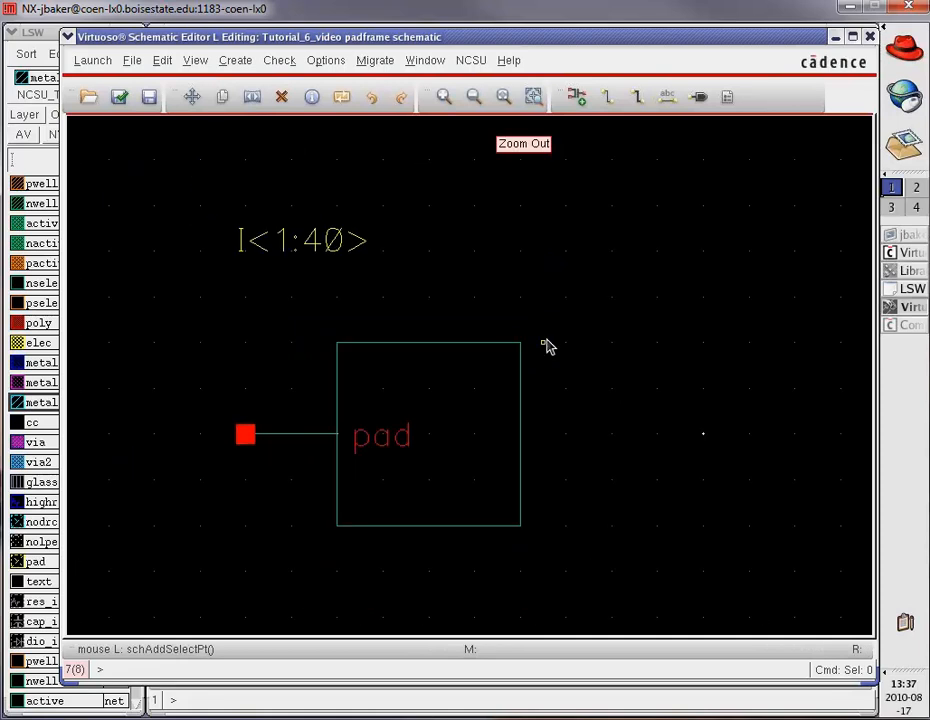
pyautogui.click(702, 100)
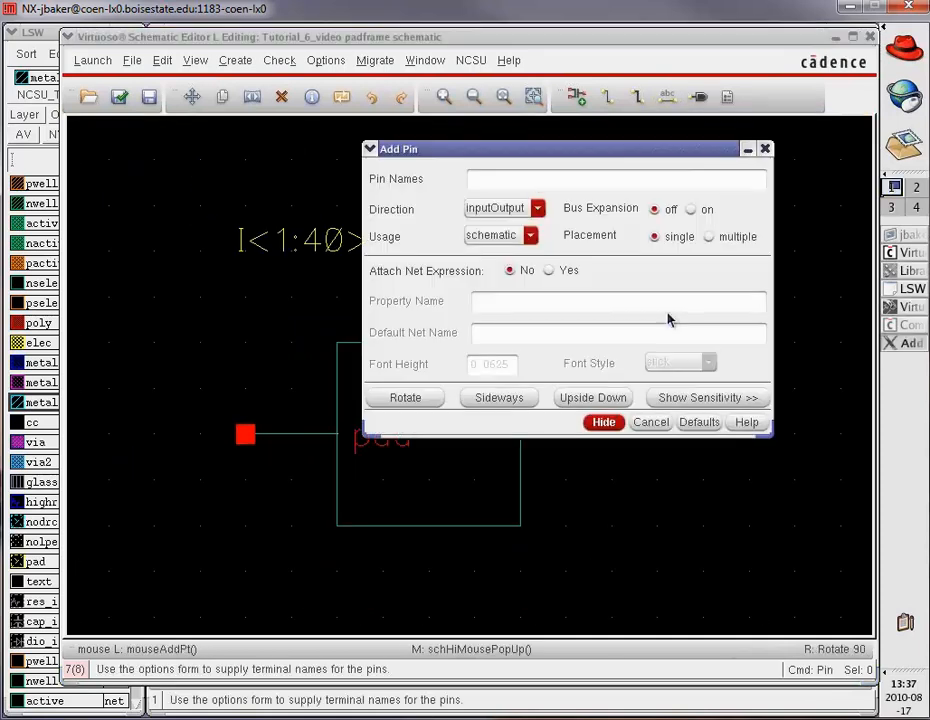
pyautogui.click(530, 178)
pyautogui.write('pin<')
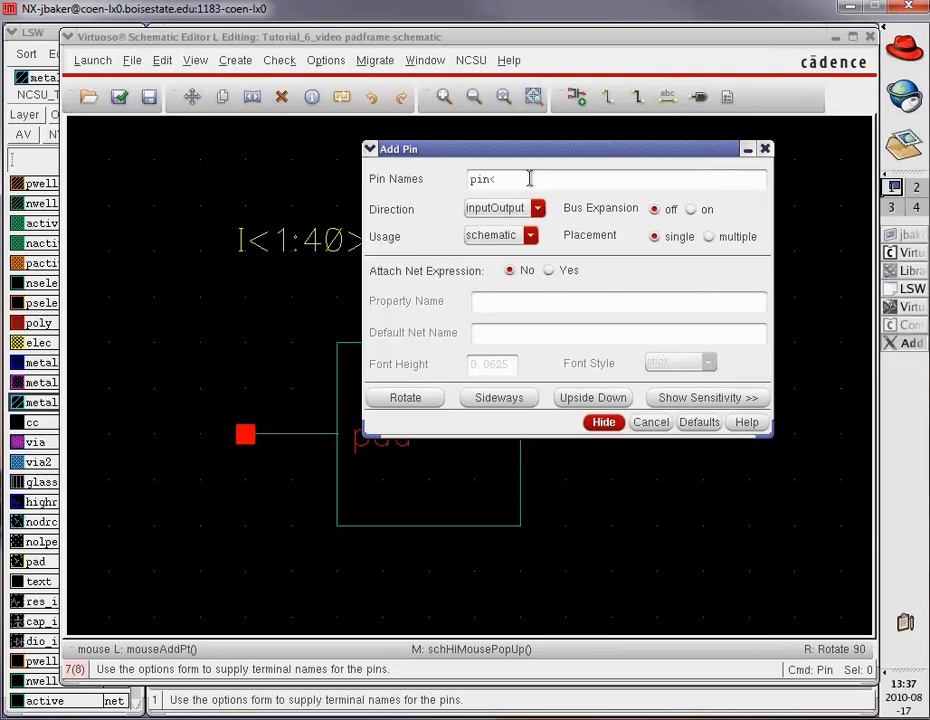
pyautogui.write('1:40.')
pyautogui.click(604, 422)
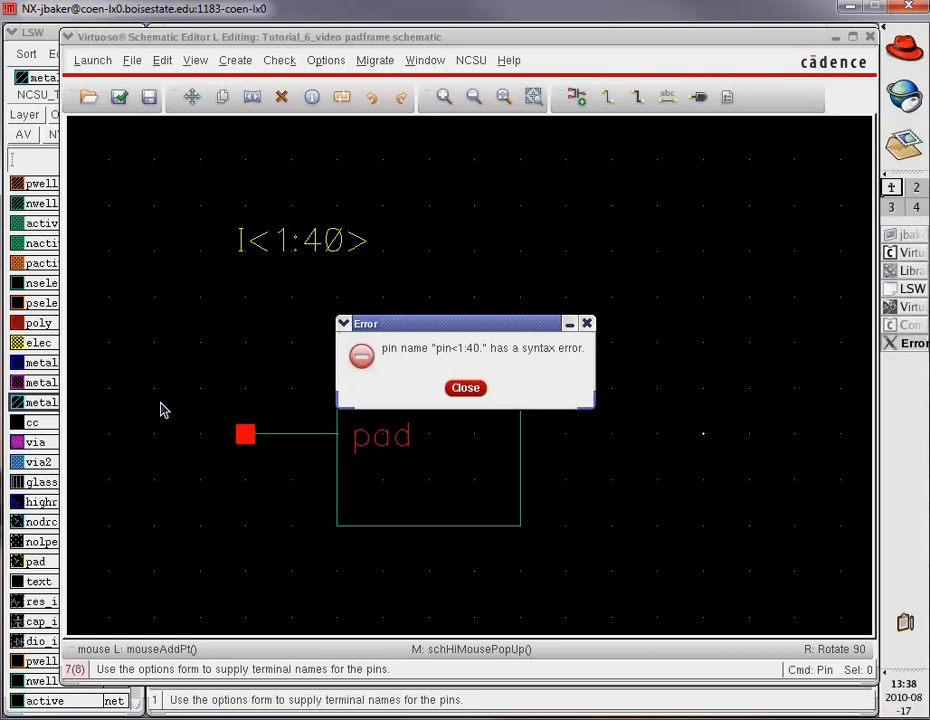
pyautogui.click(466, 389)
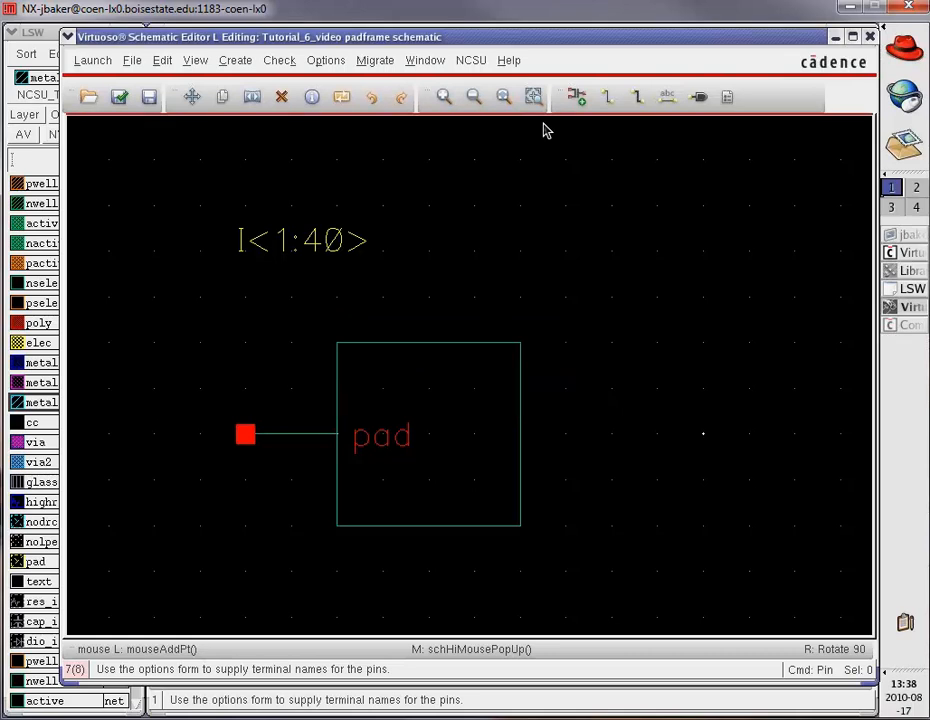
pyautogui.click(577, 97)
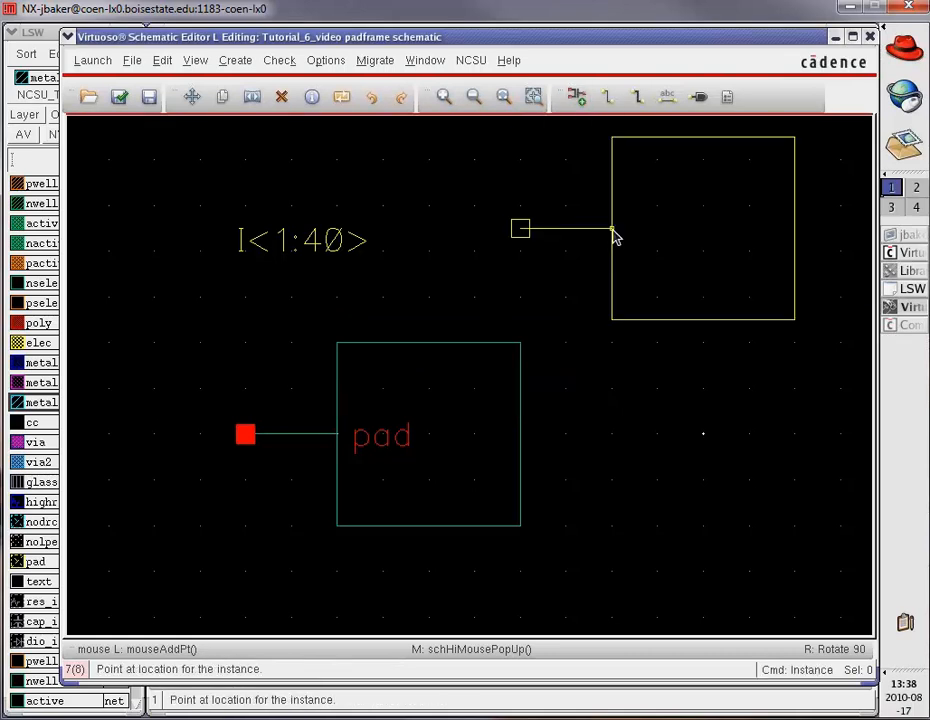
pyautogui.press('Escape')
# Place an inputOutput pin named pin<1:40> to the left of the pad array instance
pyautogui.click(699, 97)
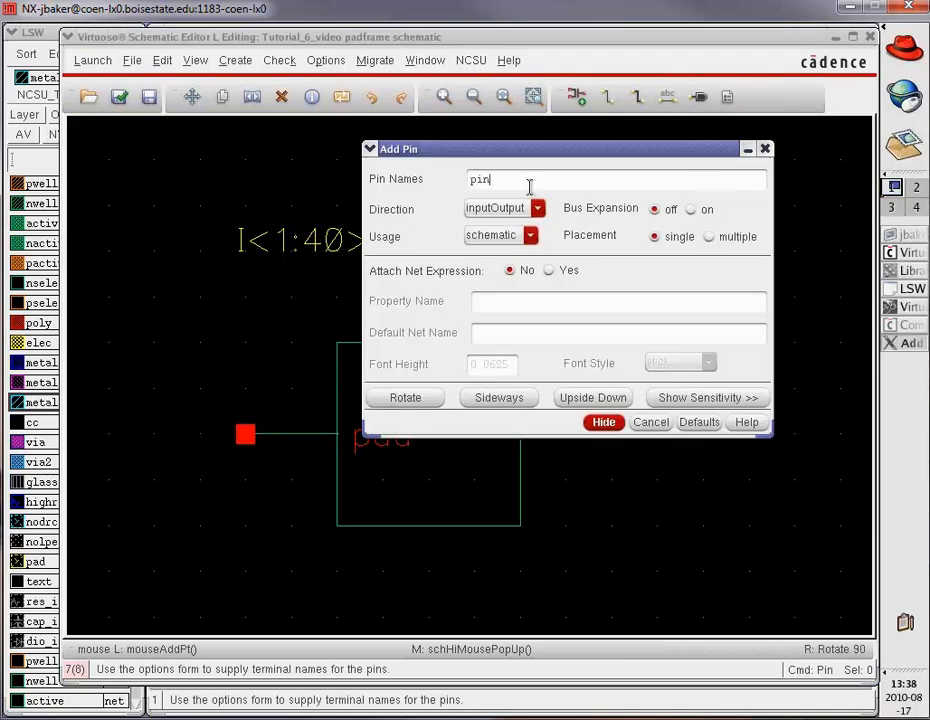
pyautogui.write('pin<1:40>')
pyautogui.click(602, 424)
pyautogui.keyDown('ctrl'); pyautogui.scroll(-2, 130, 442); pyautogui.keyUp('ctrl')
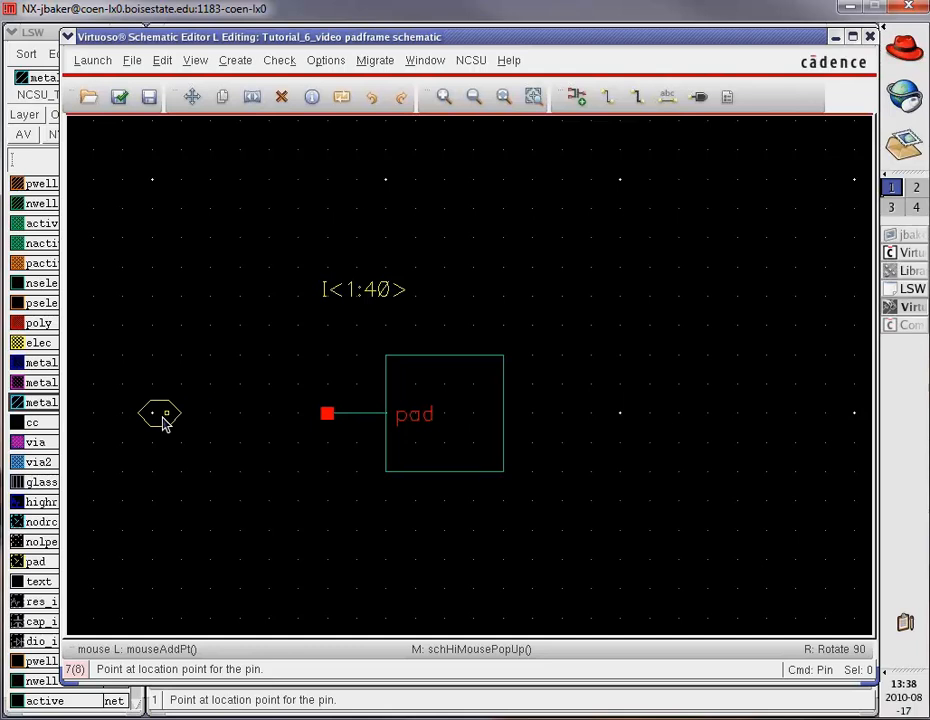
pyautogui.click(157, 418)
pyautogui.keyDown('ctrl'); pyautogui.scroll(1, 245, 484); pyautogui.keyUp('ctrl')
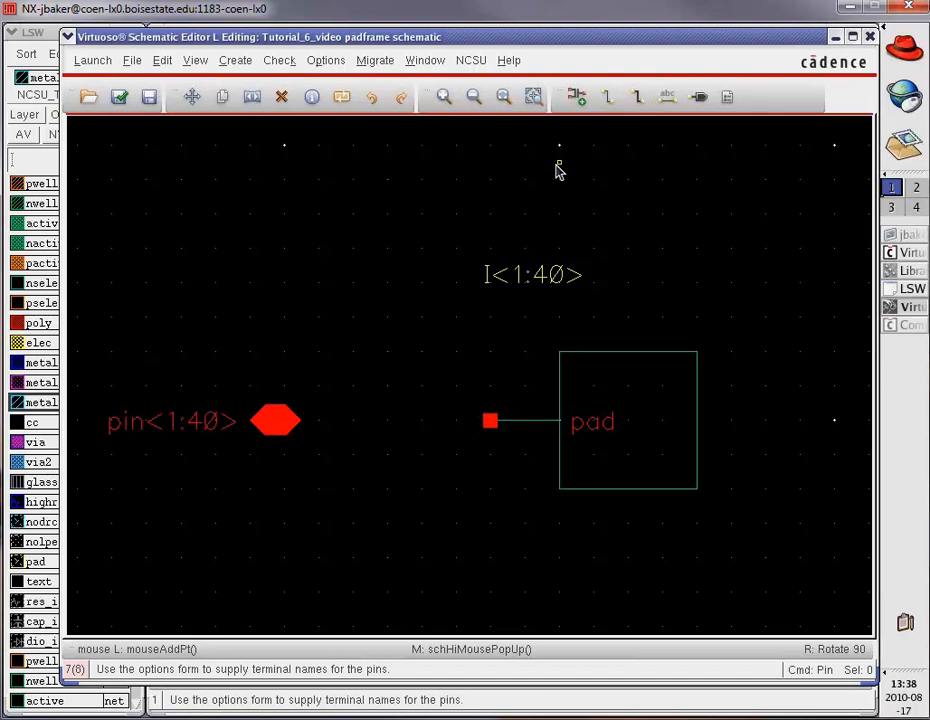
# Draw a wide wire from the pad instance's terminal to the pin<1:40> pin
pyautogui.click(637, 97)
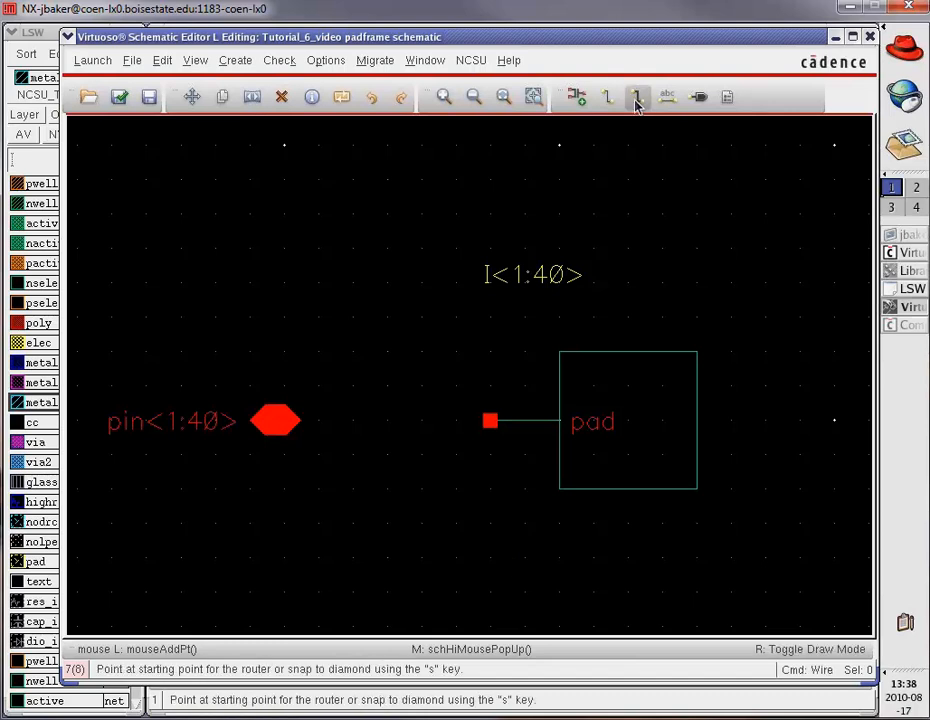
pyautogui.click(489, 421)
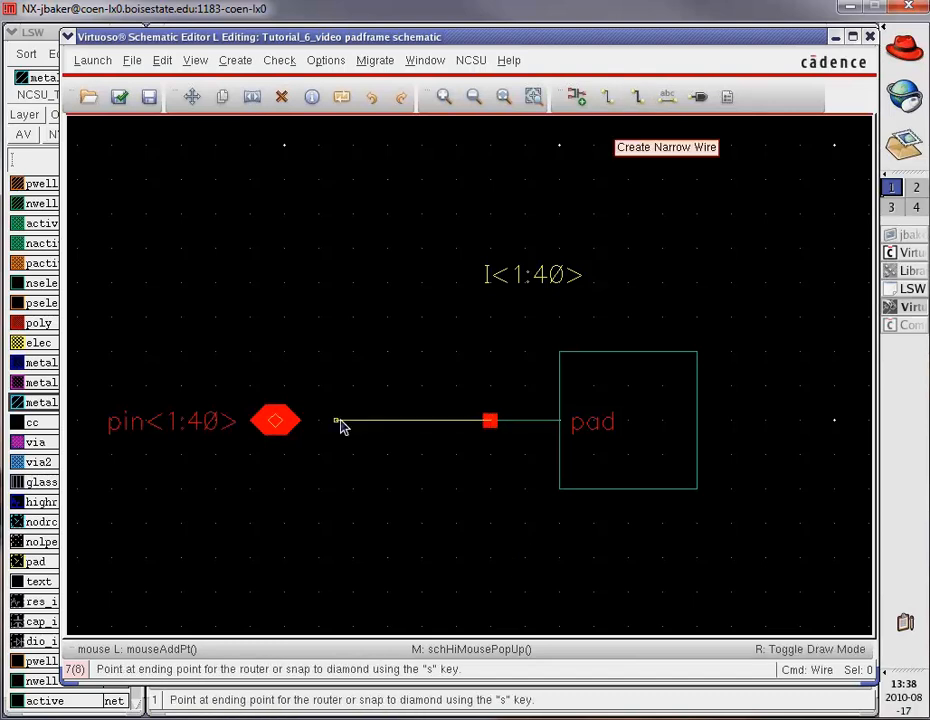
pyautogui.click(278, 424)
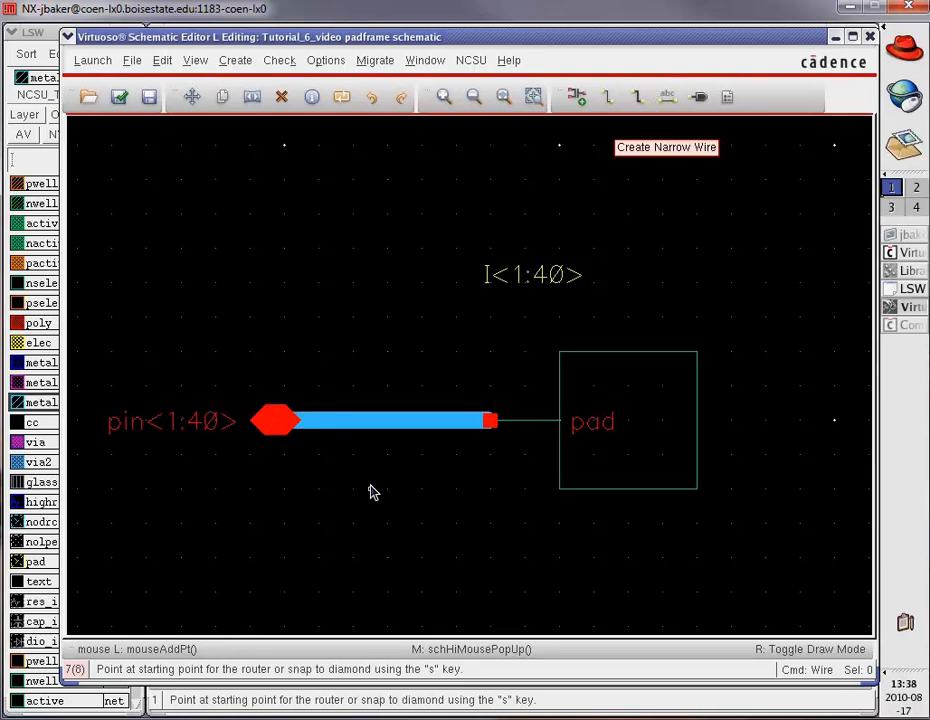
# Label the wide wire pin<1:40>, and check and save the padframe schematic
pyautogui.press('l')
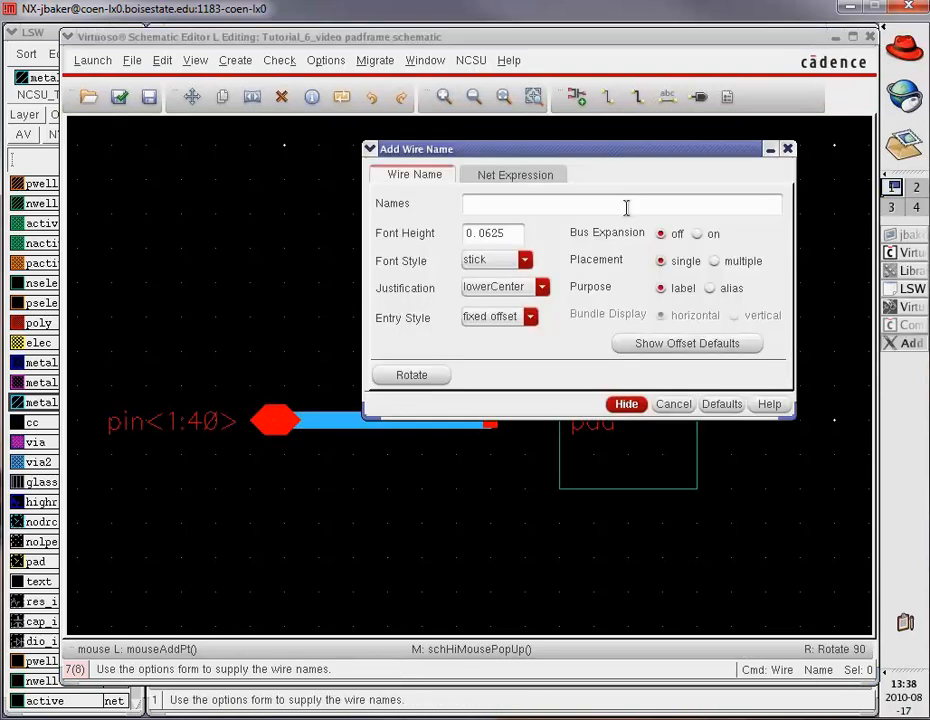
pyautogui.write('pin<1:40>')
pyautogui.click(626, 404)
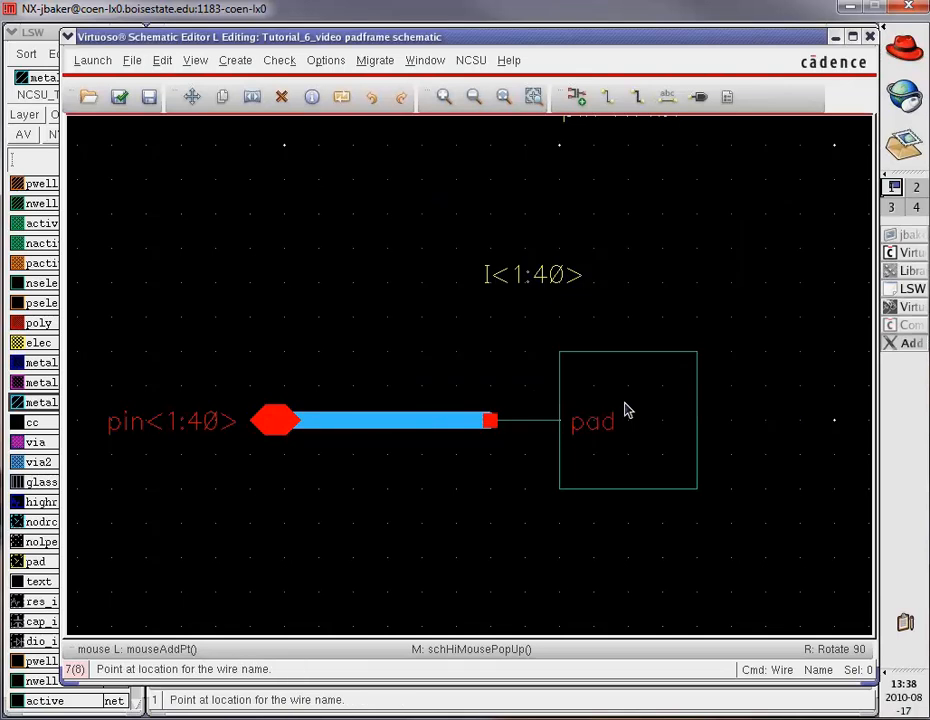
pyautogui.click(388, 430)
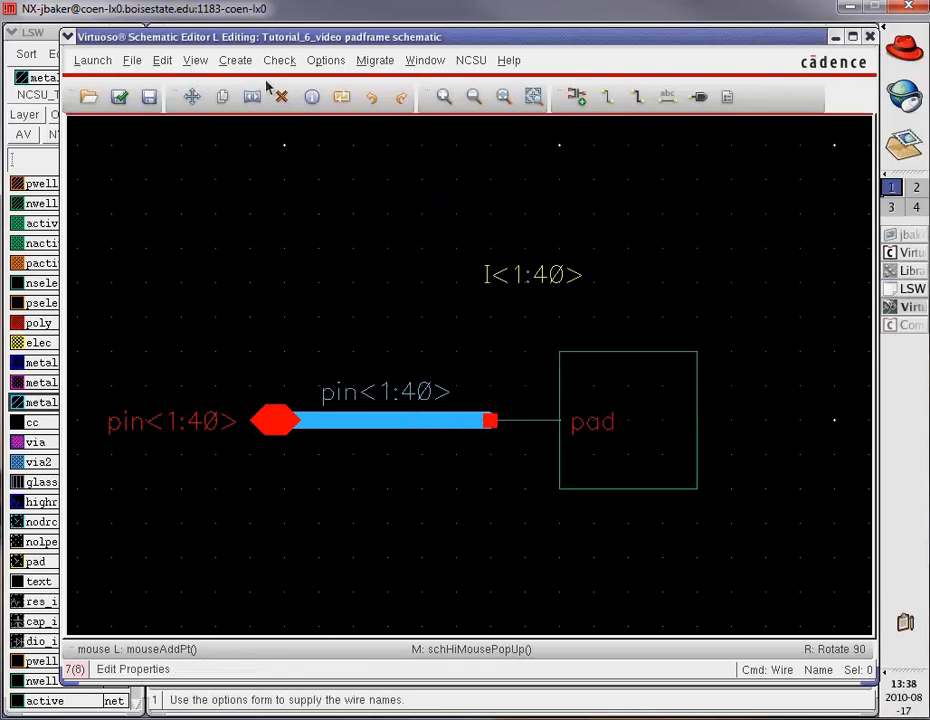
pyautogui.click(119, 96)
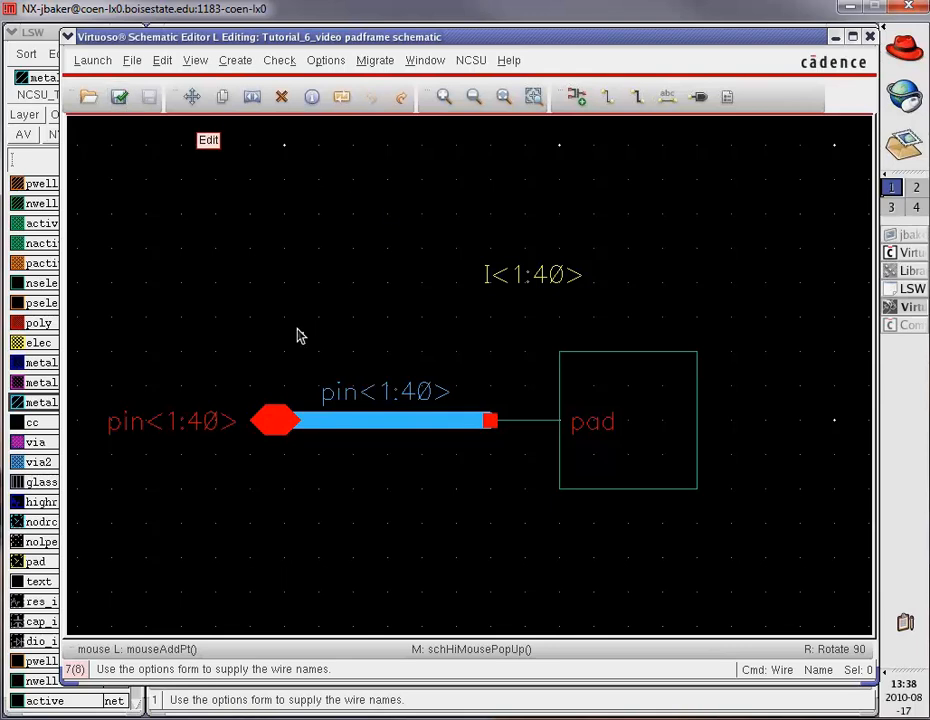
# Generate a symbol view from the padframe schematic with pin<1:40> as a top pin
pyautogui.click(231, 62)
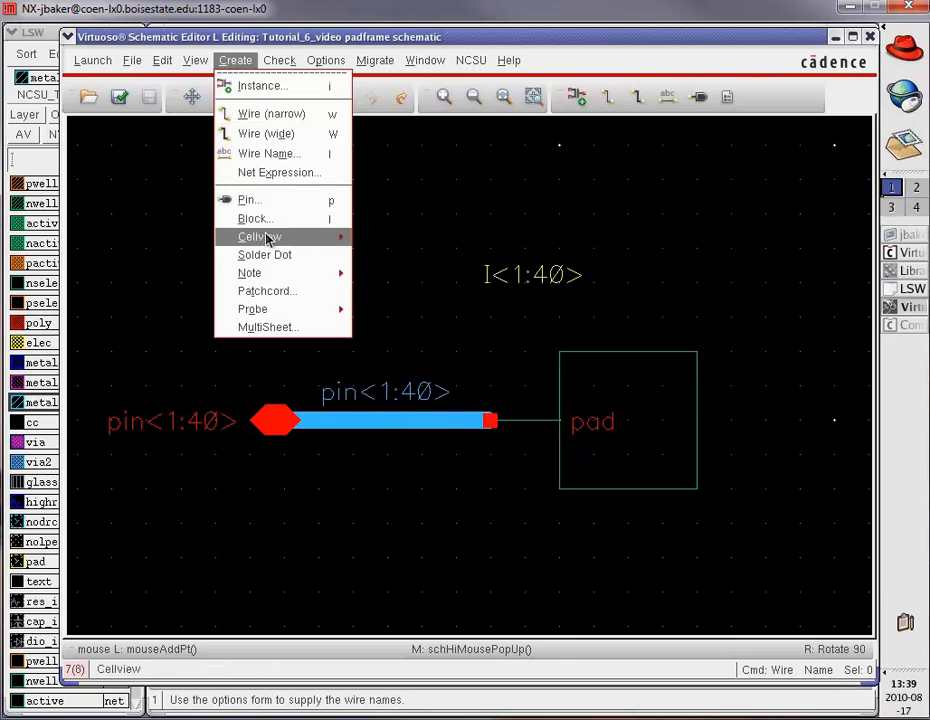
pyautogui.moveTo(267, 238)
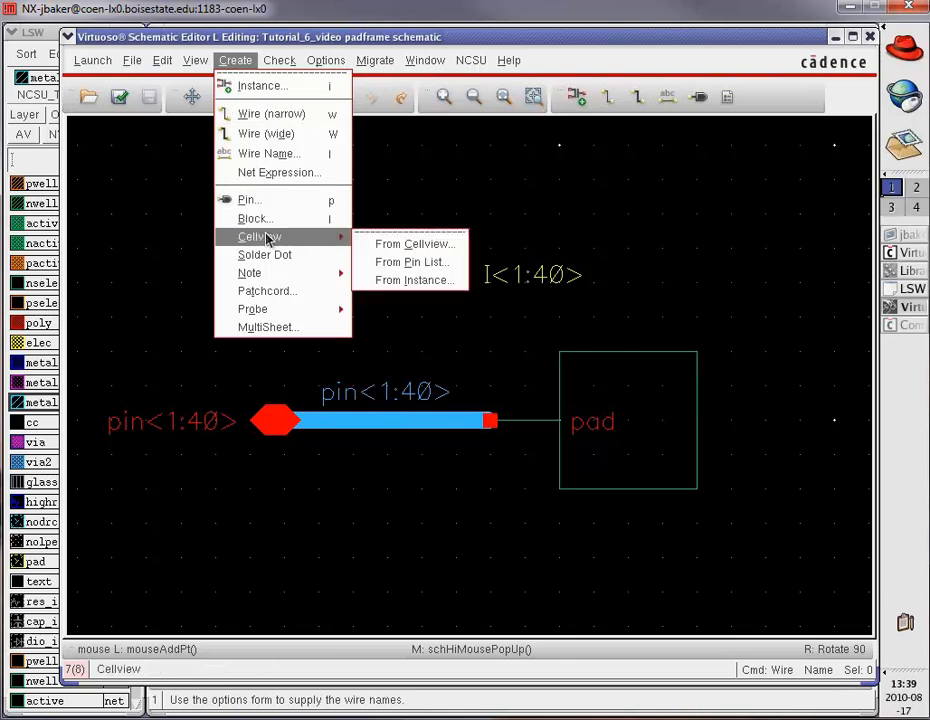
pyautogui.click(386, 245)
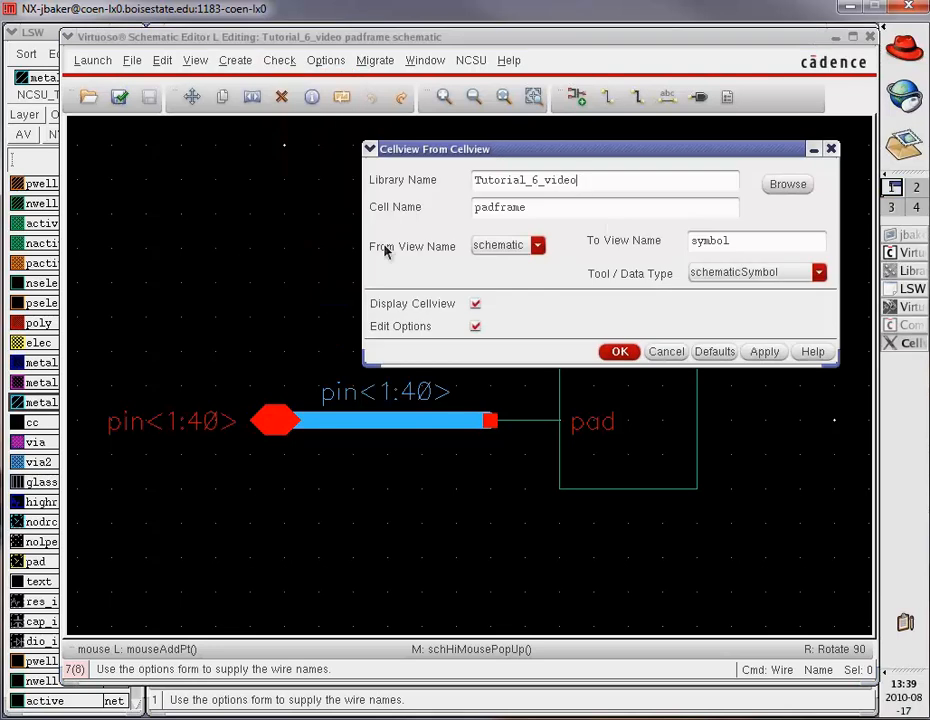
pyautogui.click(618, 352)
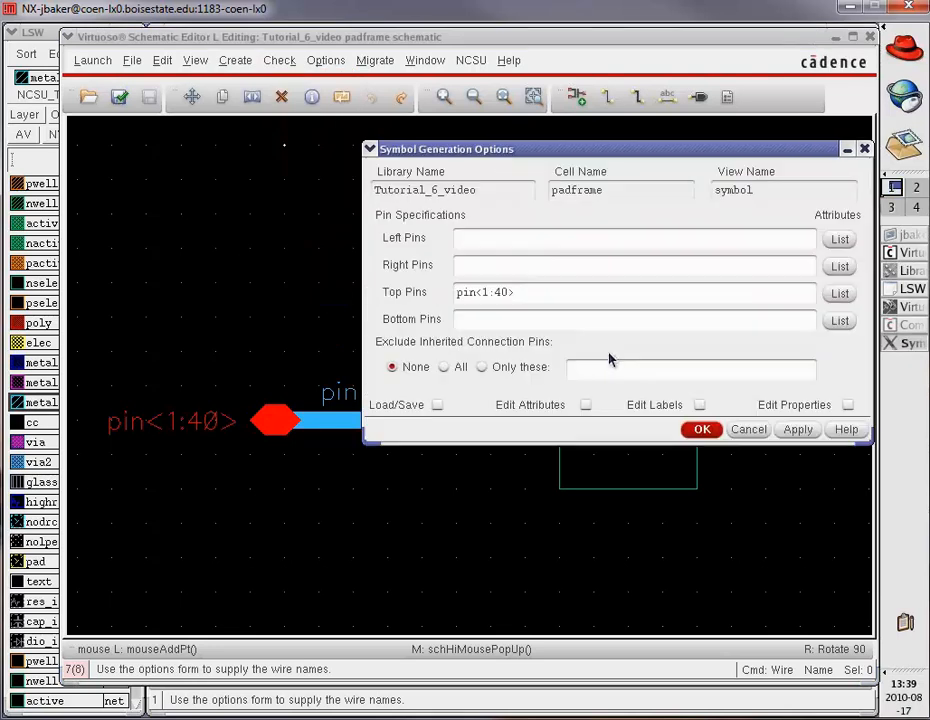
pyautogui.click(703, 430)
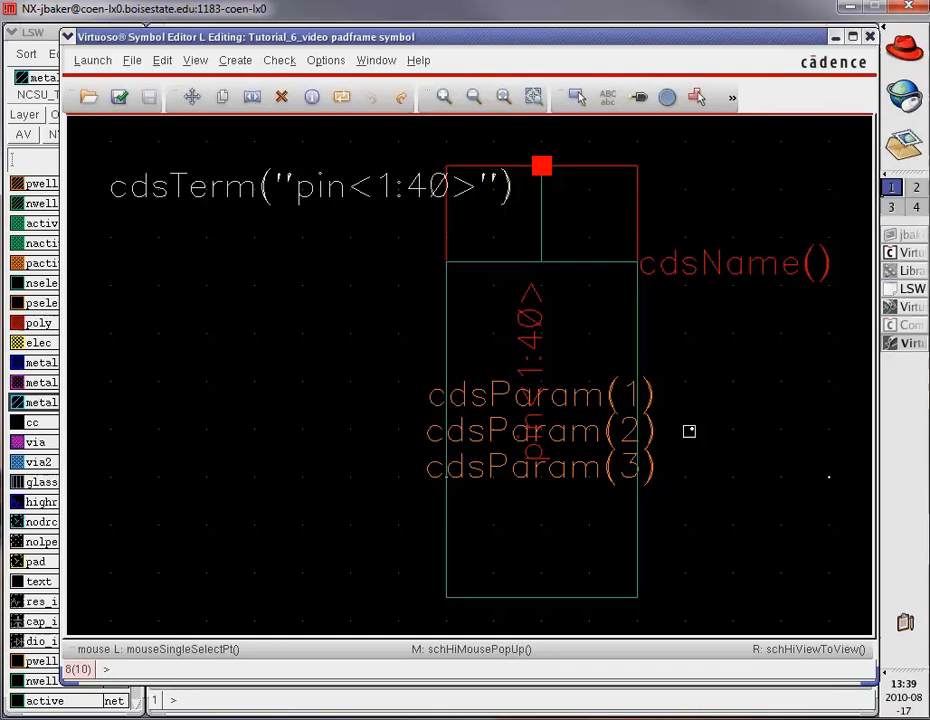
# Delete the cdsName() label and the three cdsParam labels from the padframe symbol
pyautogui.click(753, 260)
pyautogui.press('Delete')
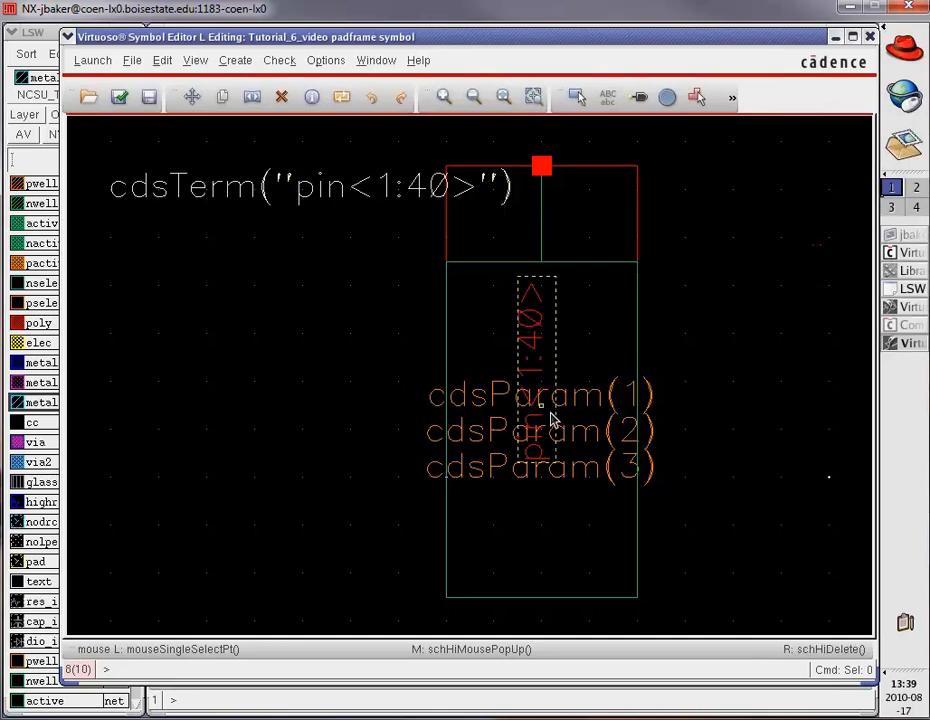
pyautogui.click(553, 421)
pyautogui.click(617, 402)
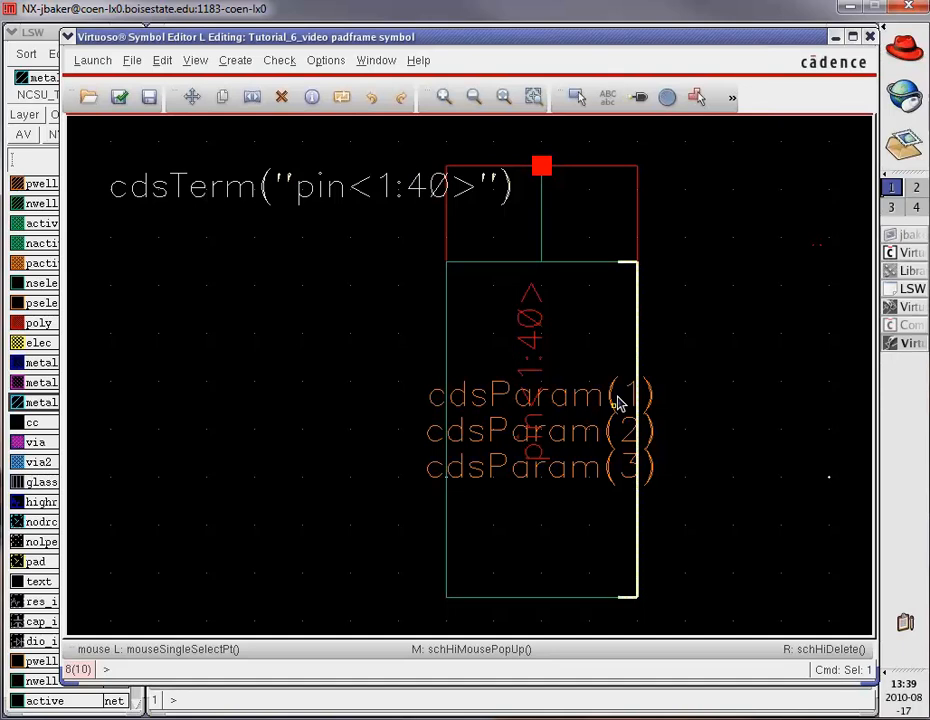
pyautogui.click(590, 402)
pyautogui.press('Delete')
pyautogui.click(585, 430)
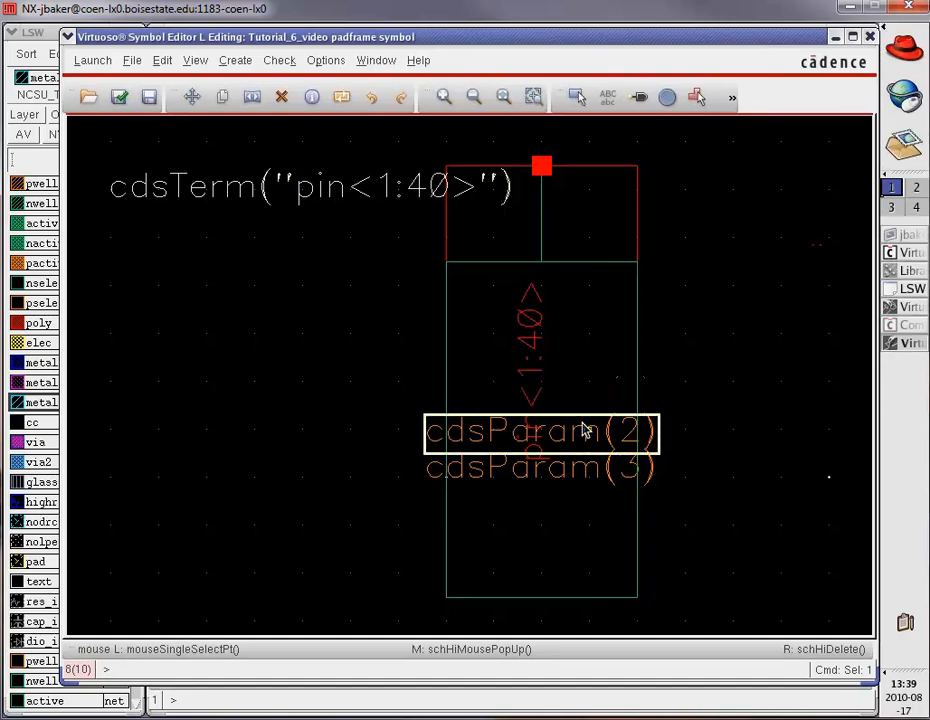
pyautogui.press('Delete')
pyautogui.click(590, 465)
pyautogui.press('Delete')
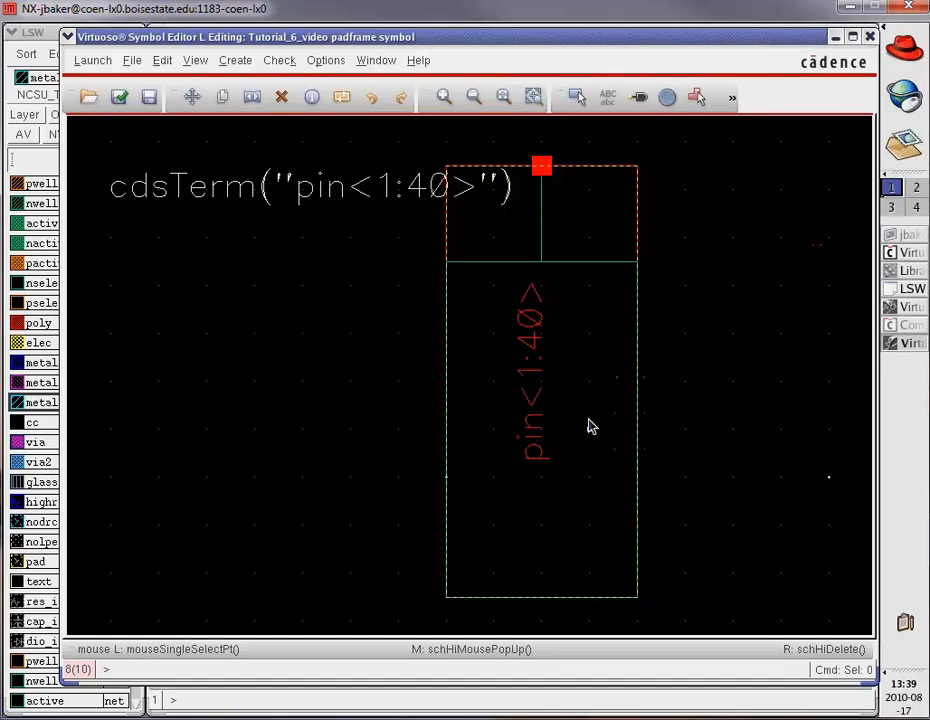
# Delete the red selection box and the cdsTerm label from the padframe symbol
pyautogui.click(590, 420)
pyautogui.press('Delete')
pyautogui.click(395, 187)
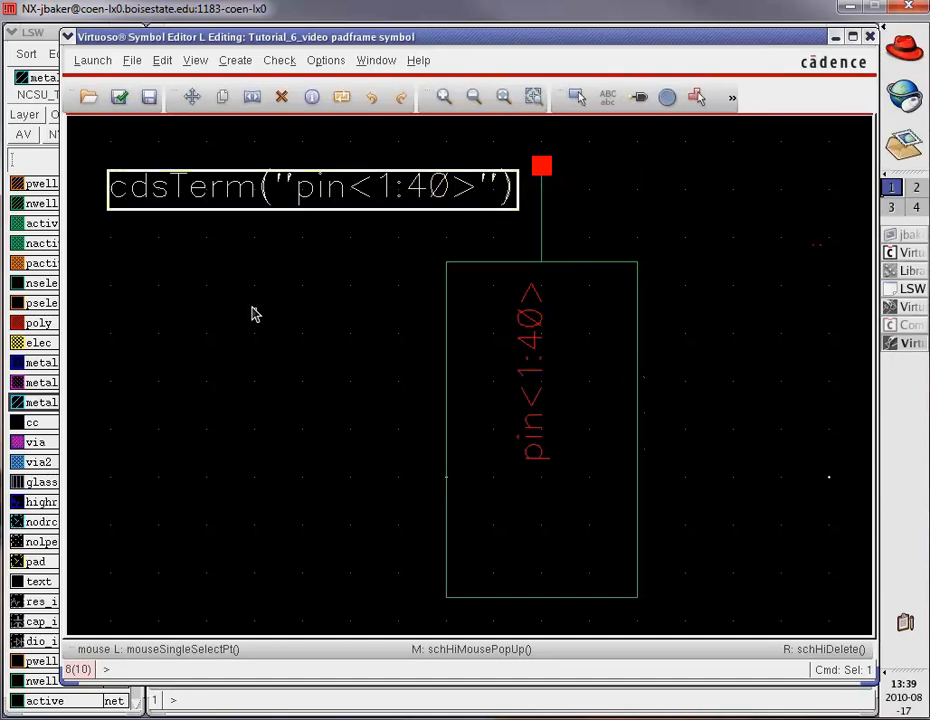
pyautogui.press('Delete')
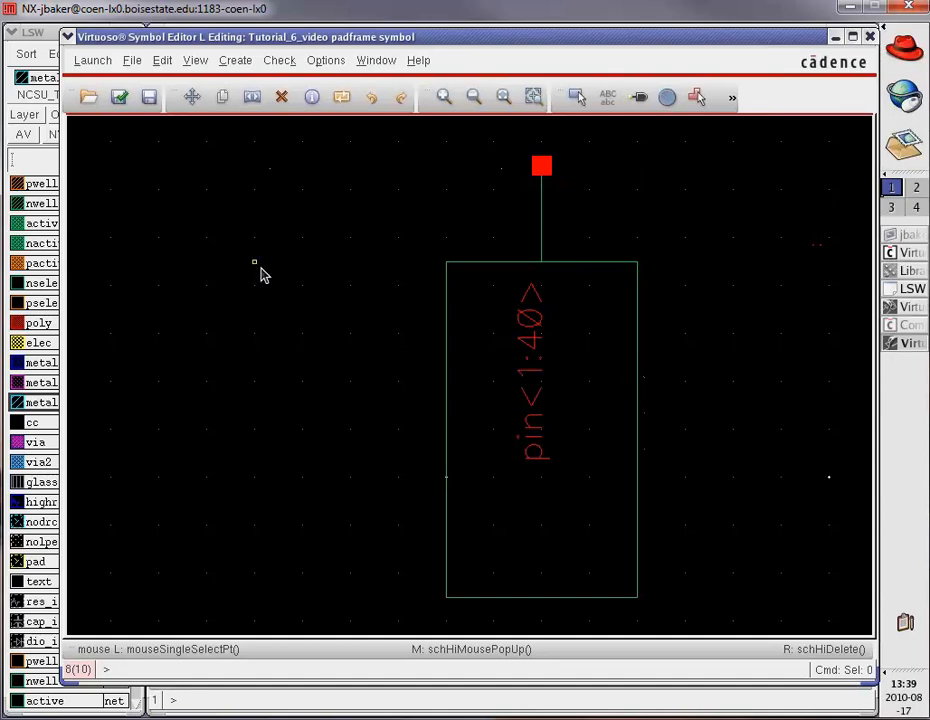
# Rotate the whole padframe symbol 90 degrees counterclockwise so its pin points left, and move it up and to the left
pyautogui.press('m')
pyautogui.moveTo(326, 118); pyautogui.dragTo(706, 612)
pyautogui.press('Escape')
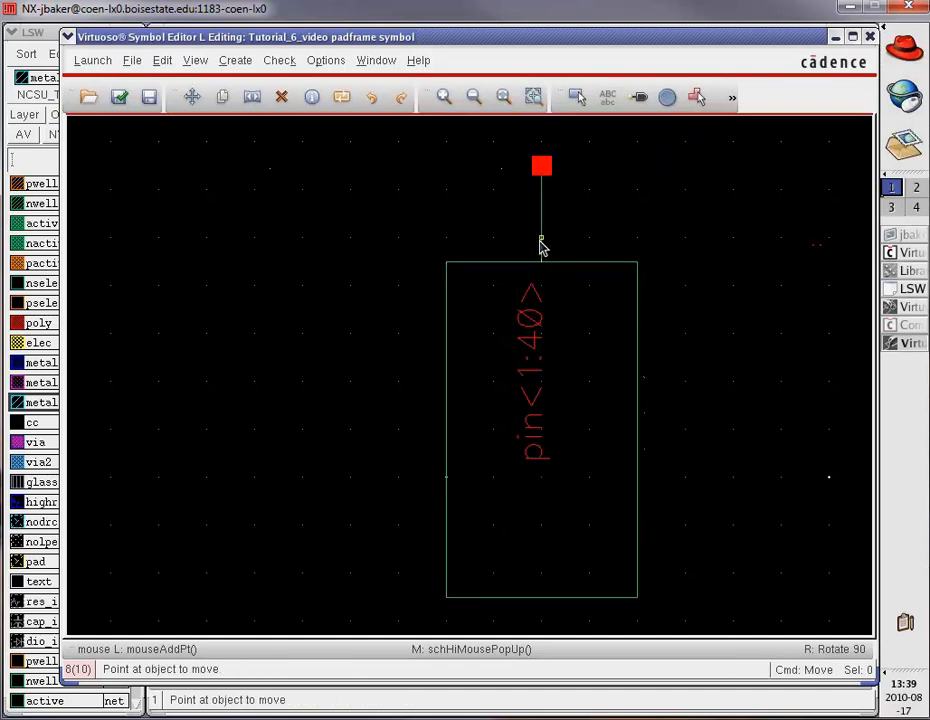
pyautogui.moveTo(399, 141); pyautogui.dragTo(706, 622)
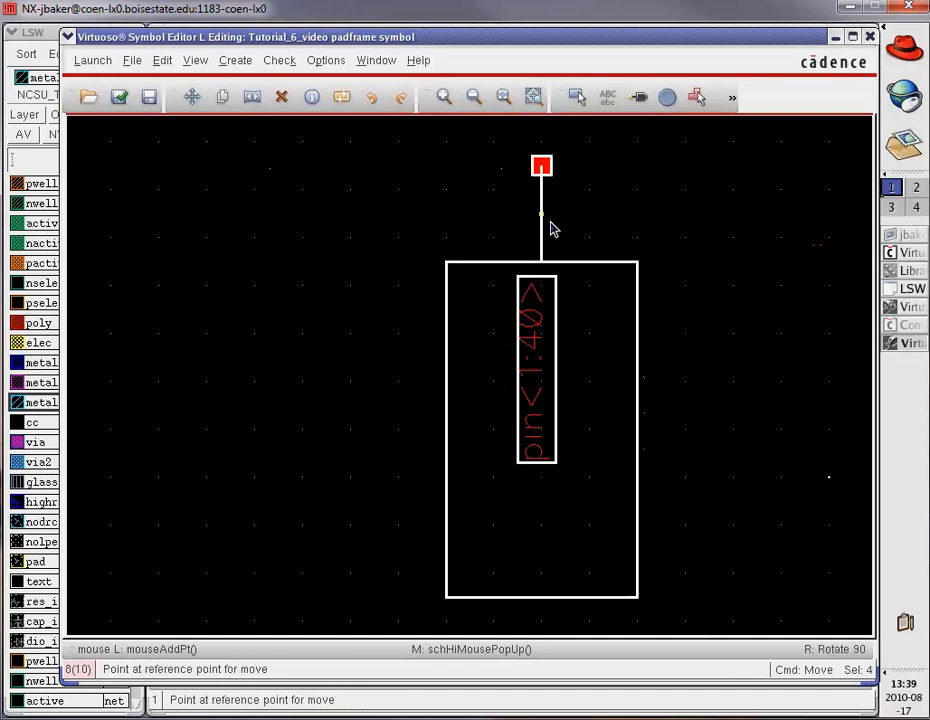
pyautogui.click(540, 265)
pyautogui.rightClick(416, 276)
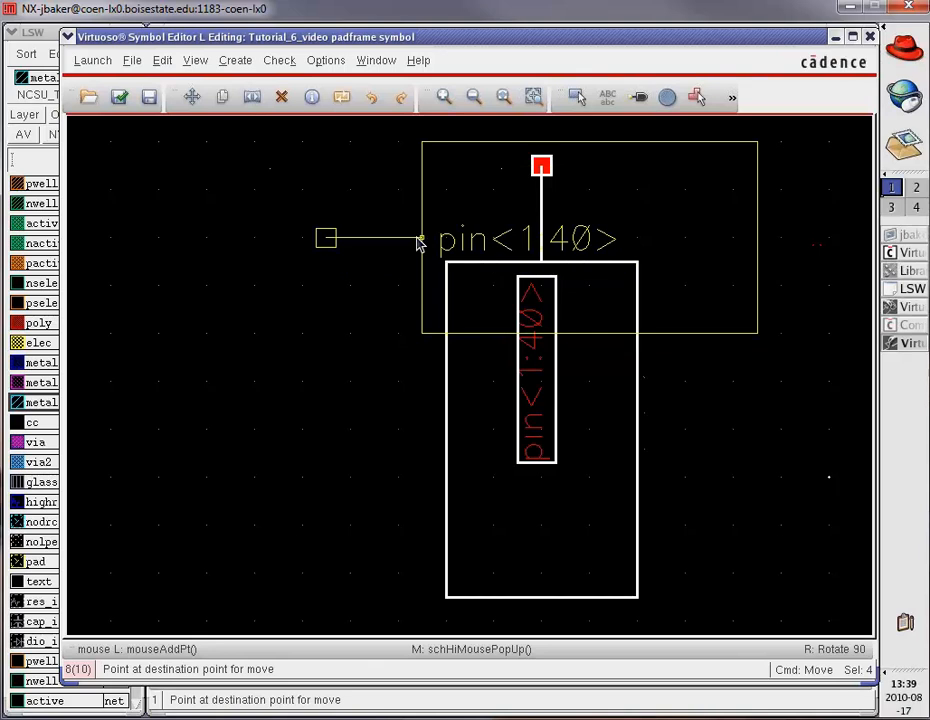
pyautogui.click(410, 244)
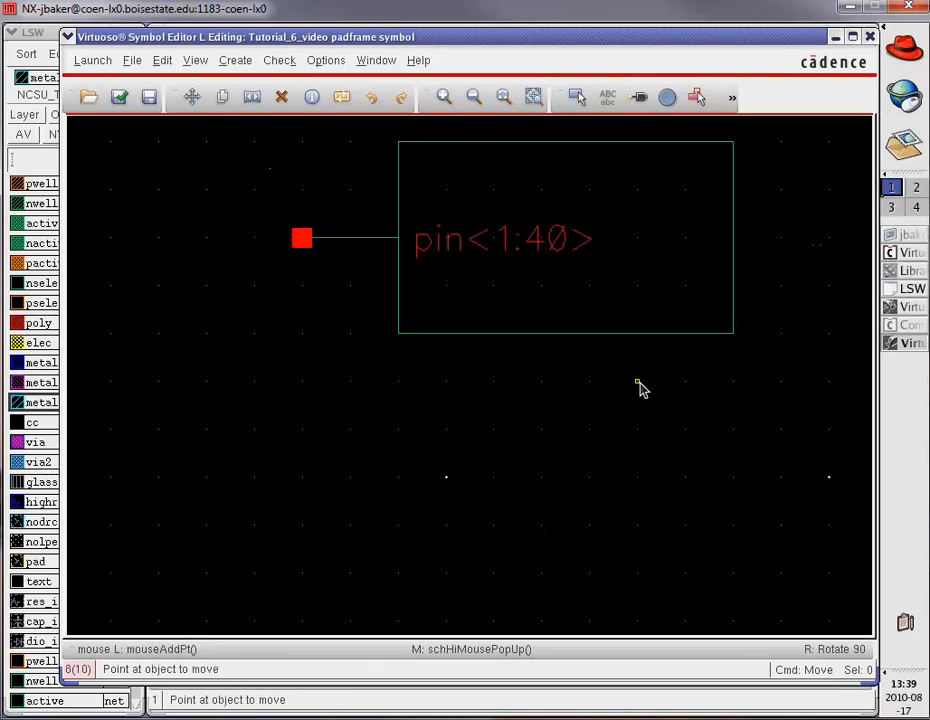
# Stretch the symbol box's right edge inward to just past the end of the pin<1:40> label
pyautogui.press('s')
pyautogui.click(735, 237)
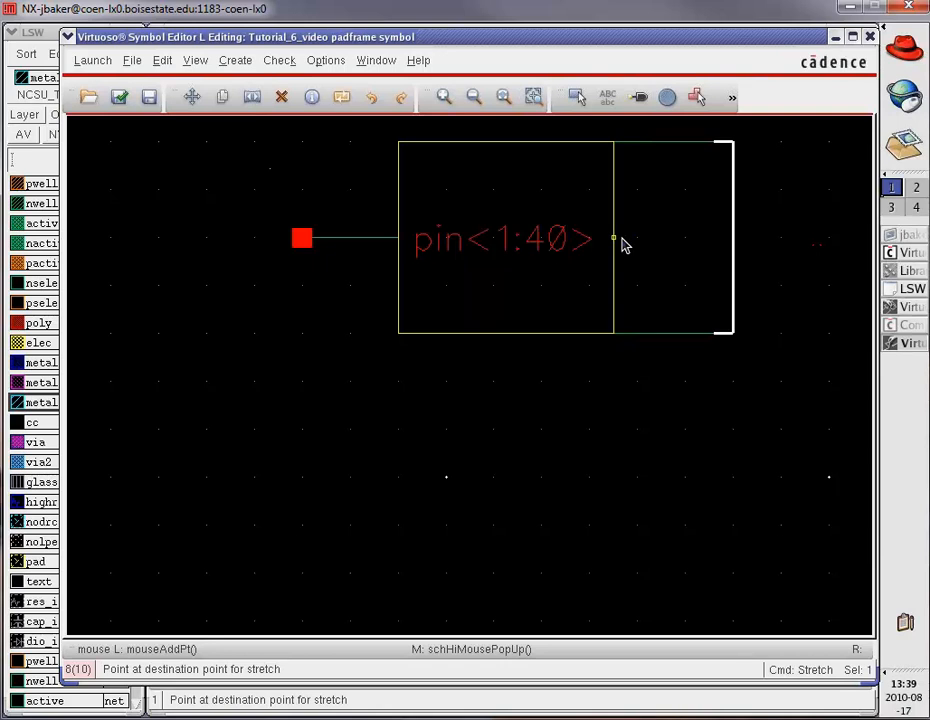
pyautogui.click(622, 244)
pyautogui.press('f')
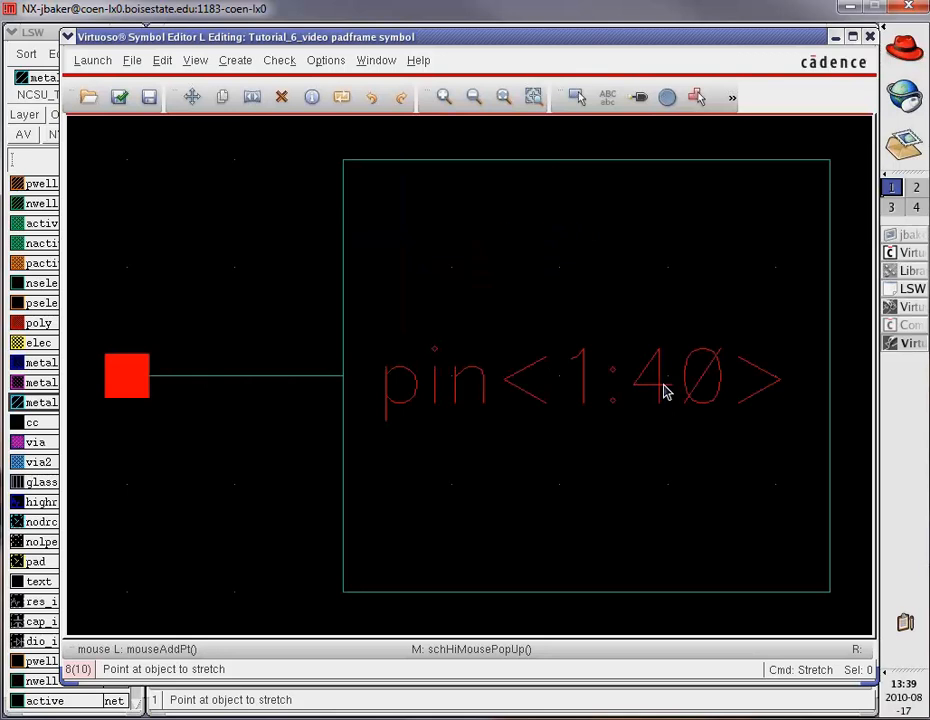
# Check and save the padframe symbol, and close the symbol and schematic windows
pyautogui.click(120, 97)
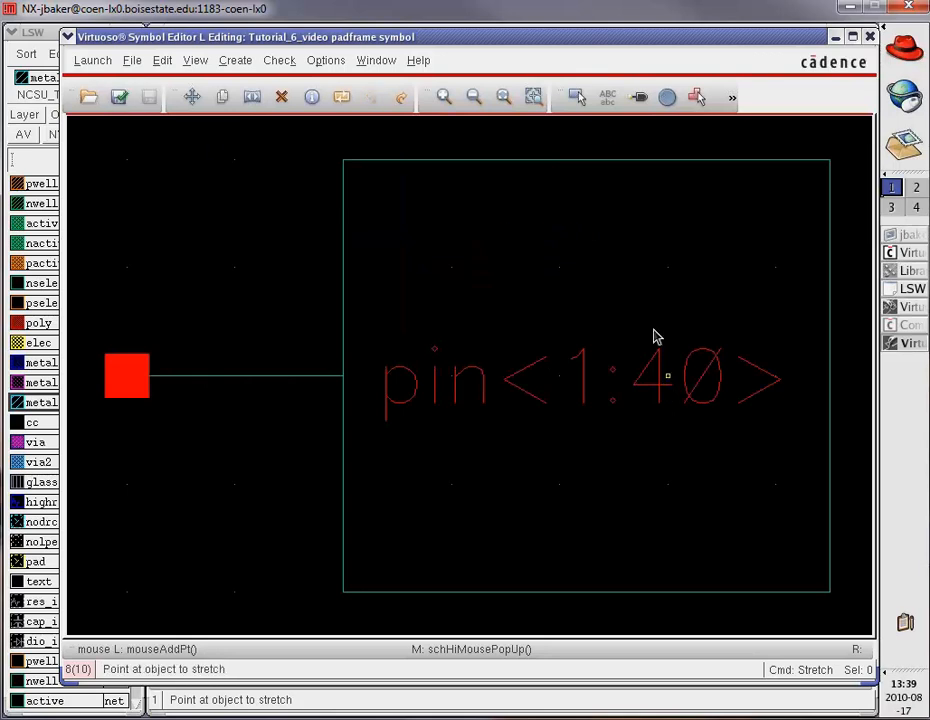
pyautogui.click(870, 37)
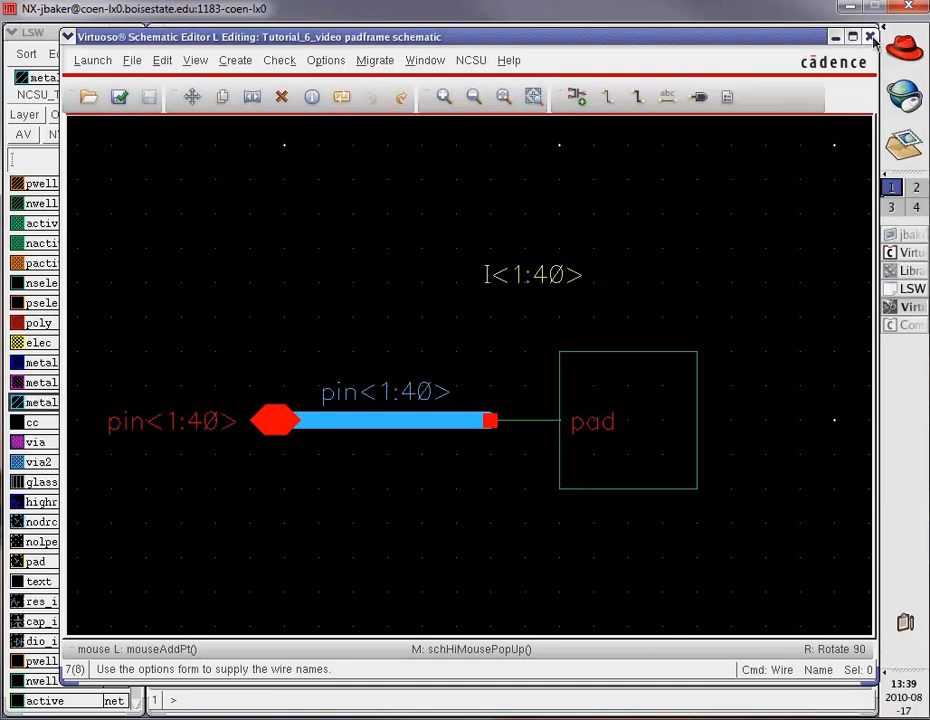
pyautogui.click(870, 37)
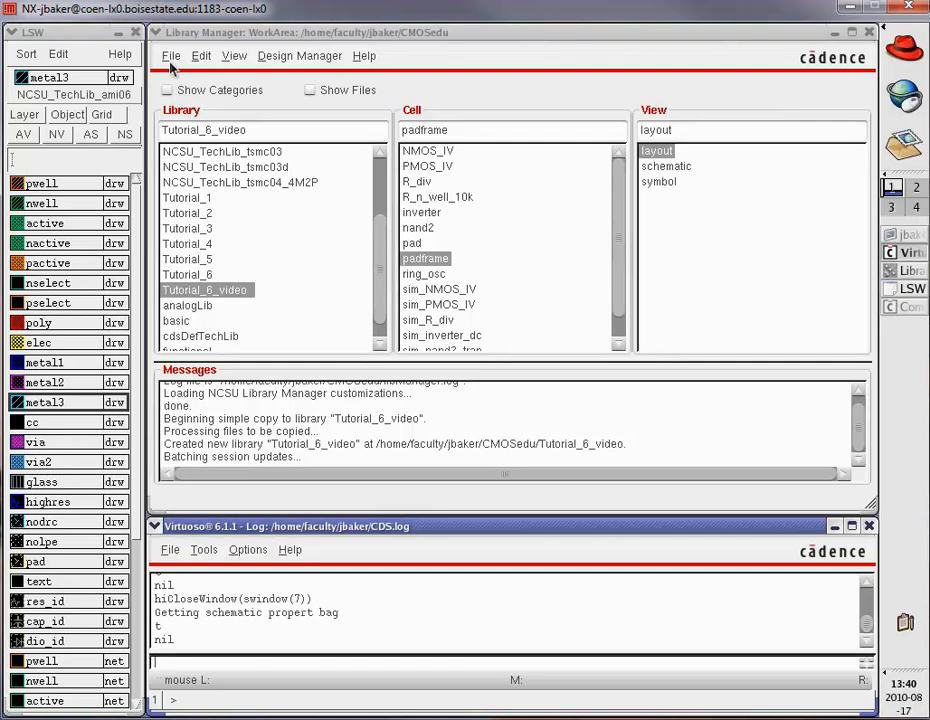
# Create a new schematic cell view for a cell named chip in the Tutorial_6_video library
pyautogui.click(171, 58)
pyautogui.moveTo(340, 76)
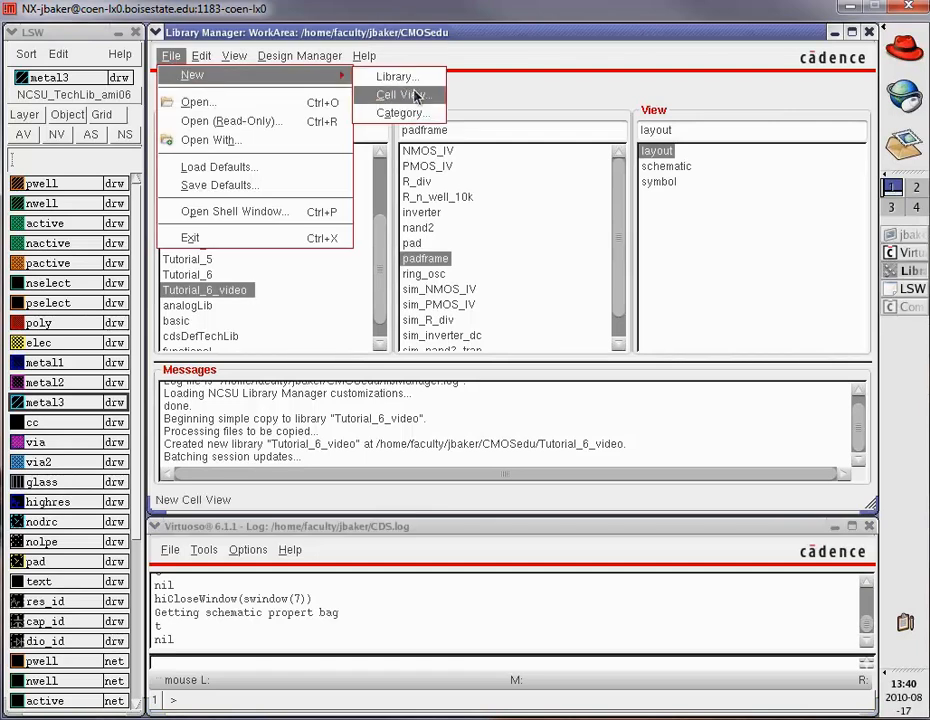
pyautogui.click(418, 95)
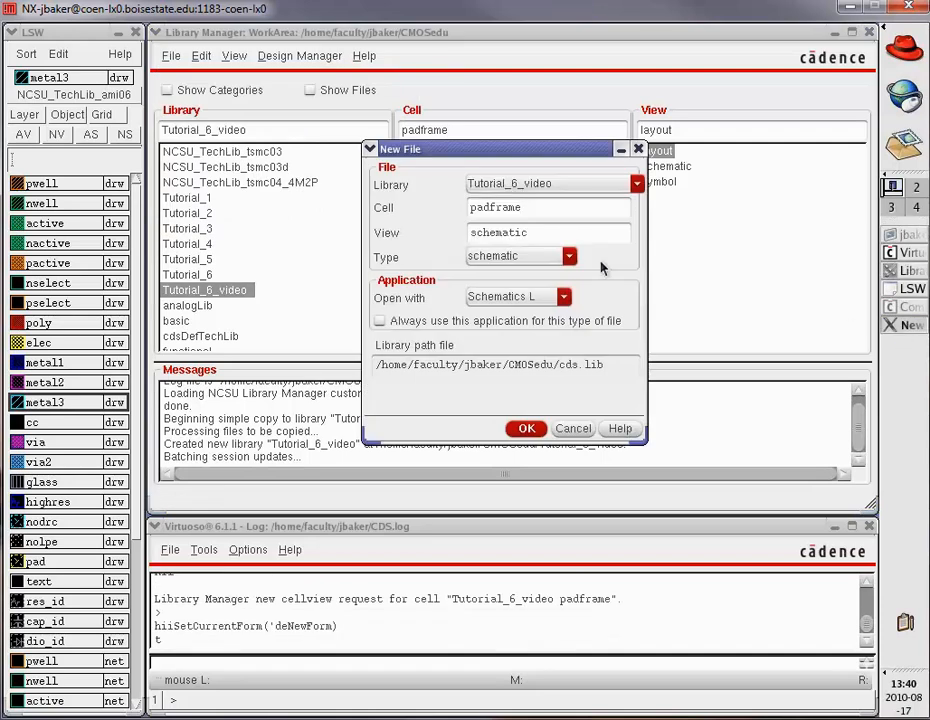
pyautogui.moveTo(513, 201); pyautogui.dragTo(463, 210)
pyautogui.write('chip')
pyautogui.click(524, 429)
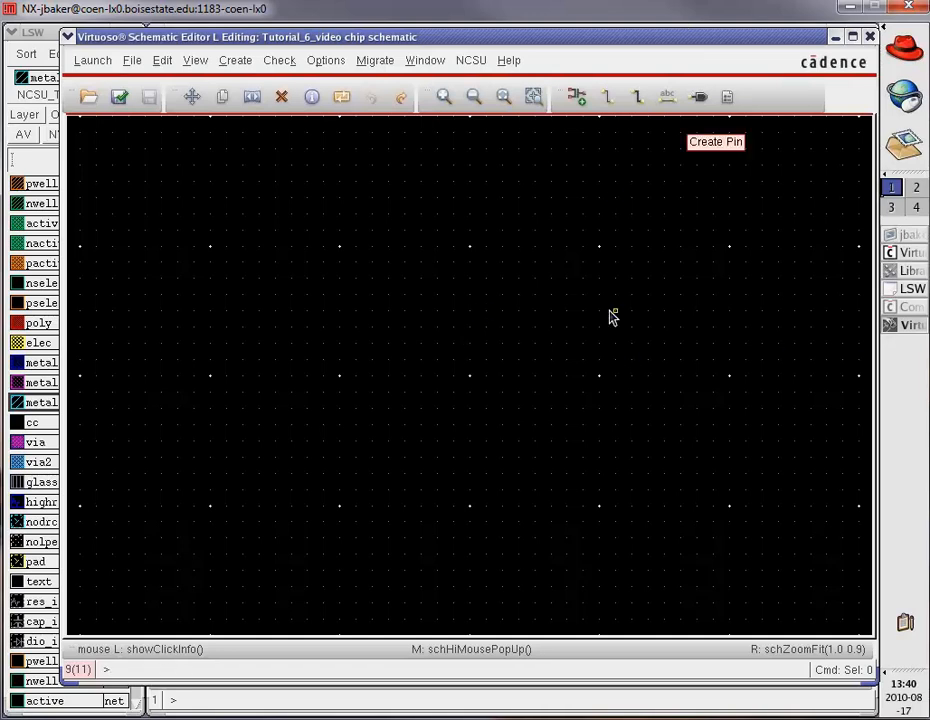
# Place an instance of padframe from the Tutorial_6_video library in the upper-right corner of the chip schematic
pyautogui.press('i')
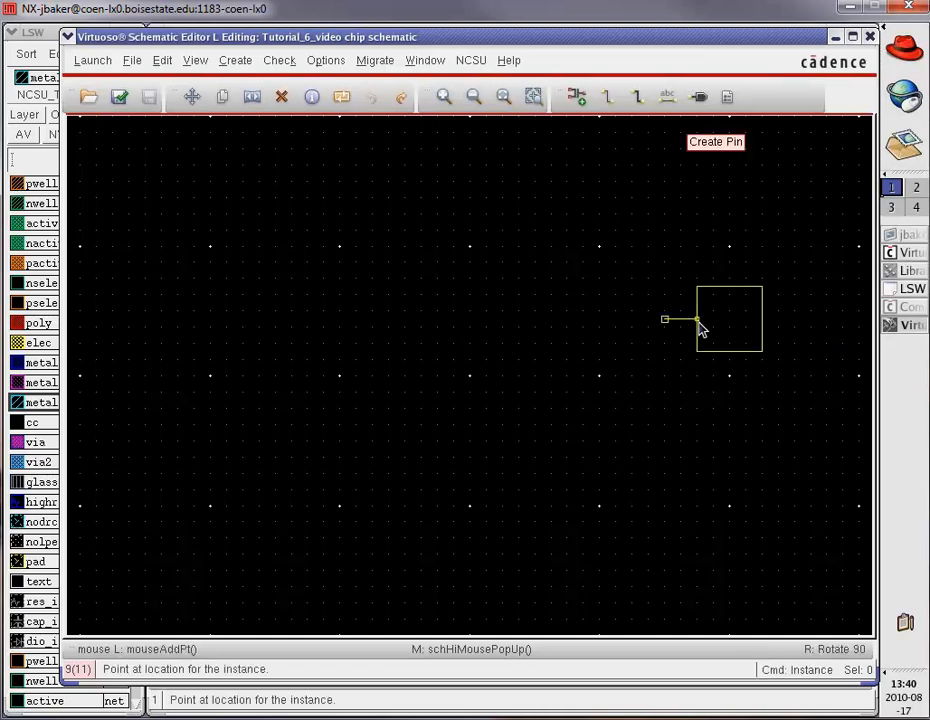
pyautogui.press('Escape')
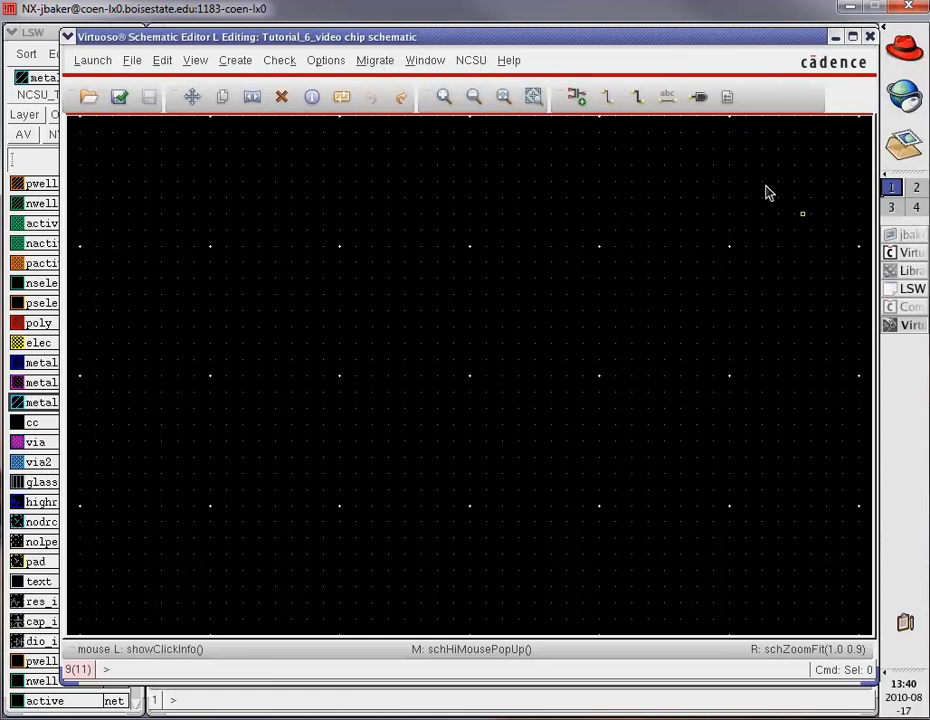
pyautogui.click(577, 100)
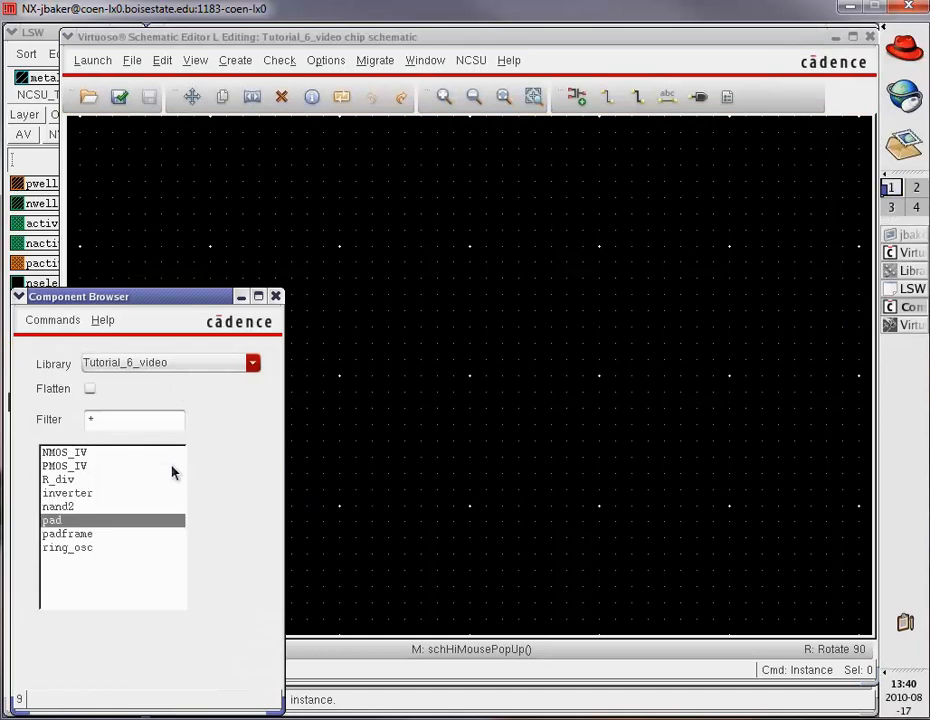
pyautogui.click(85, 535)
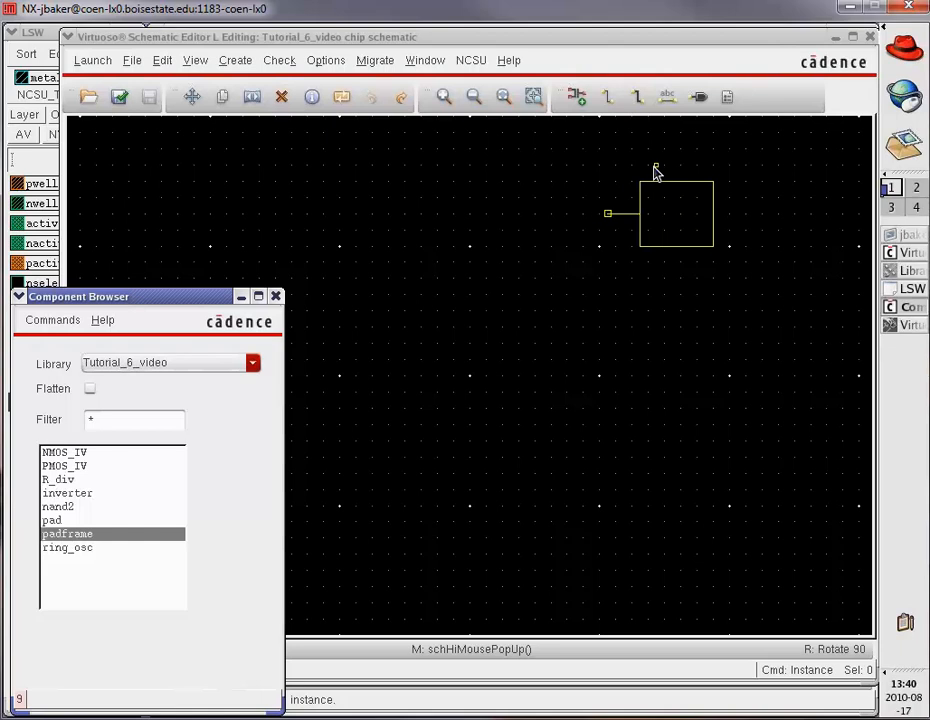
pyautogui.click(787, 138)
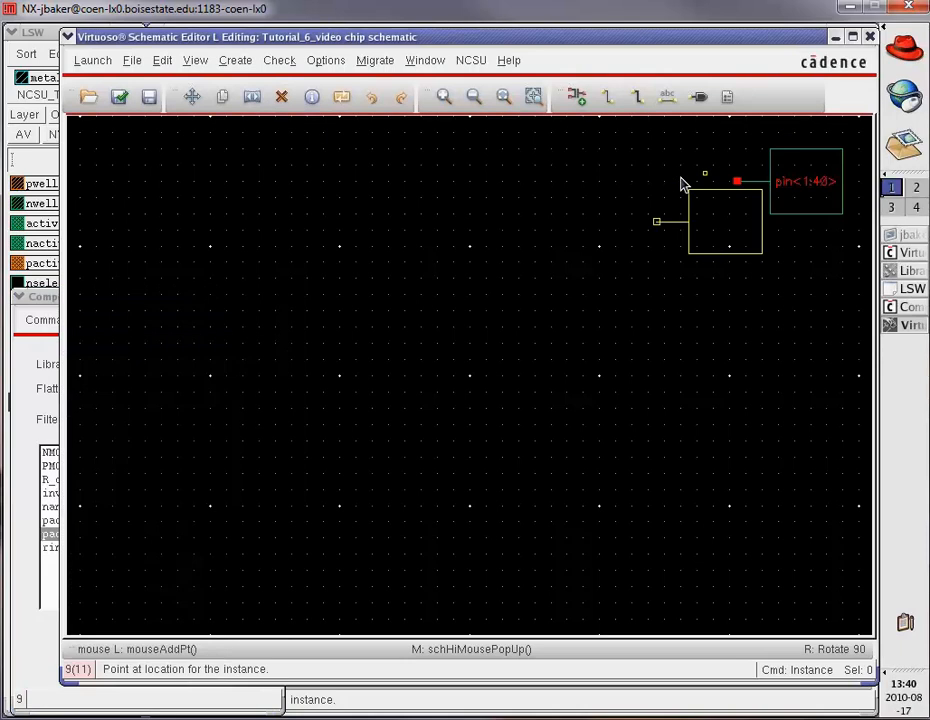
# Place a ring_osc instance left of the padframe, with its osc_out pin level with the padframe's pin
pyautogui.click(57, 297)
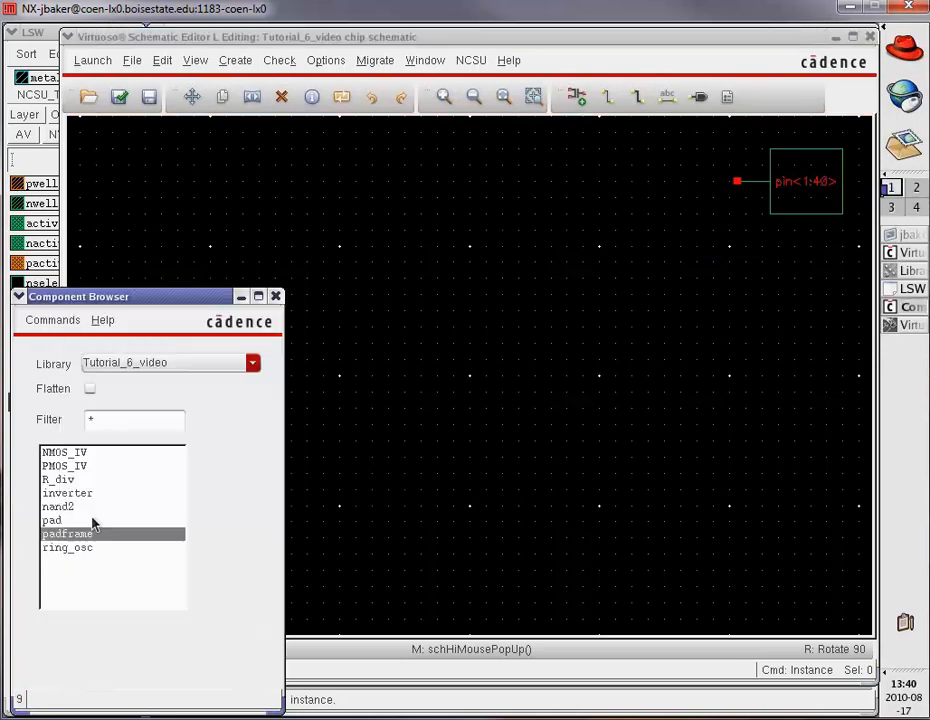
pyautogui.click(70, 548)
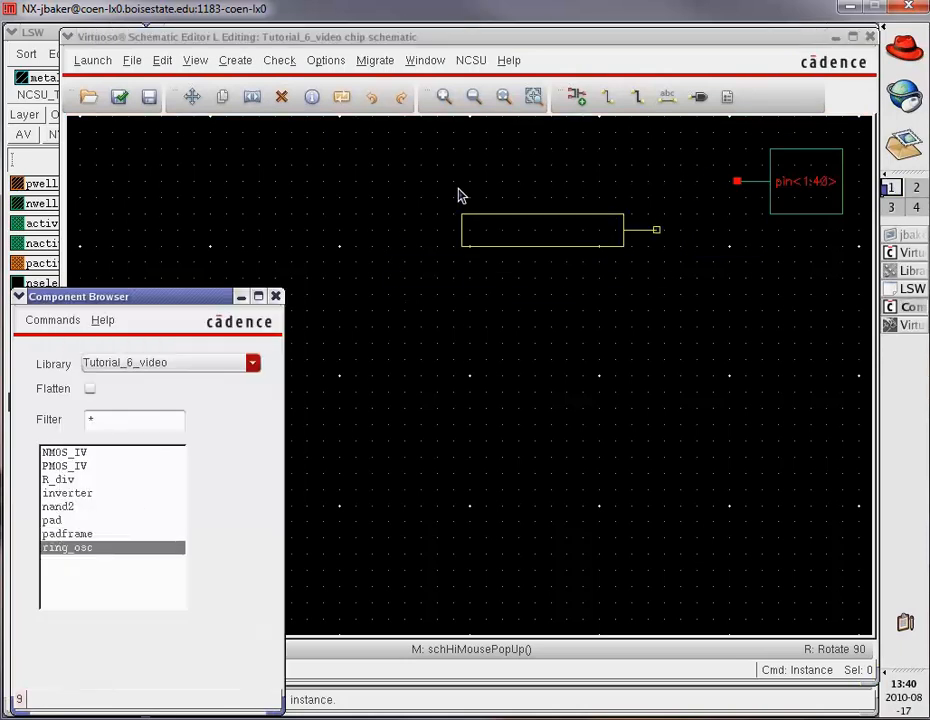
pyautogui.click(355, 152)
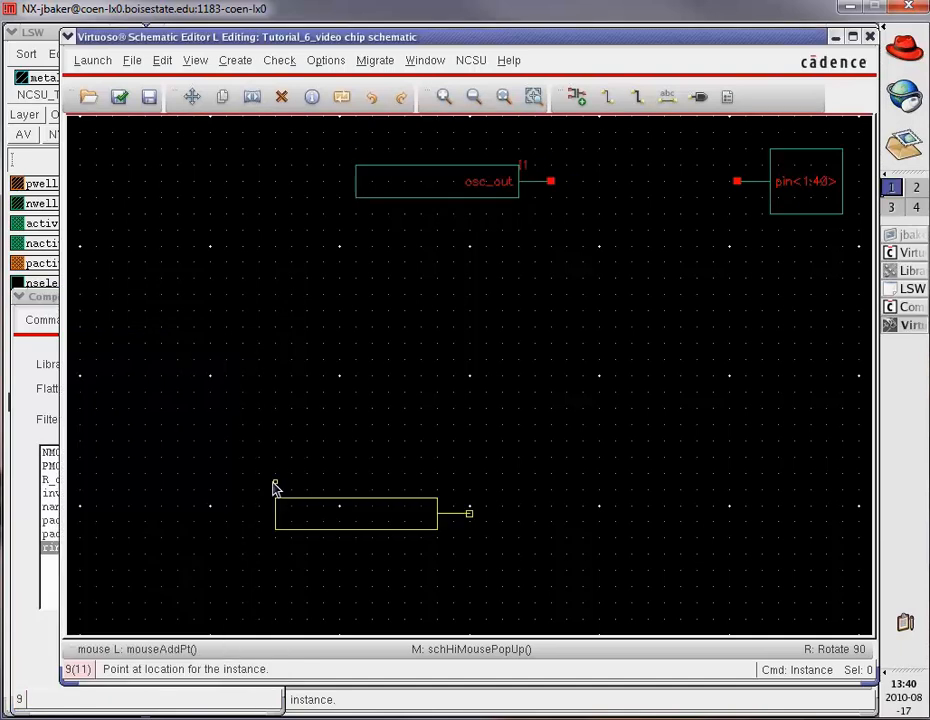
# Place an NMOS_IV instance in the schematic's upper-left area and a PMOS_IV instance below it
pyautogui.click(43, 299)
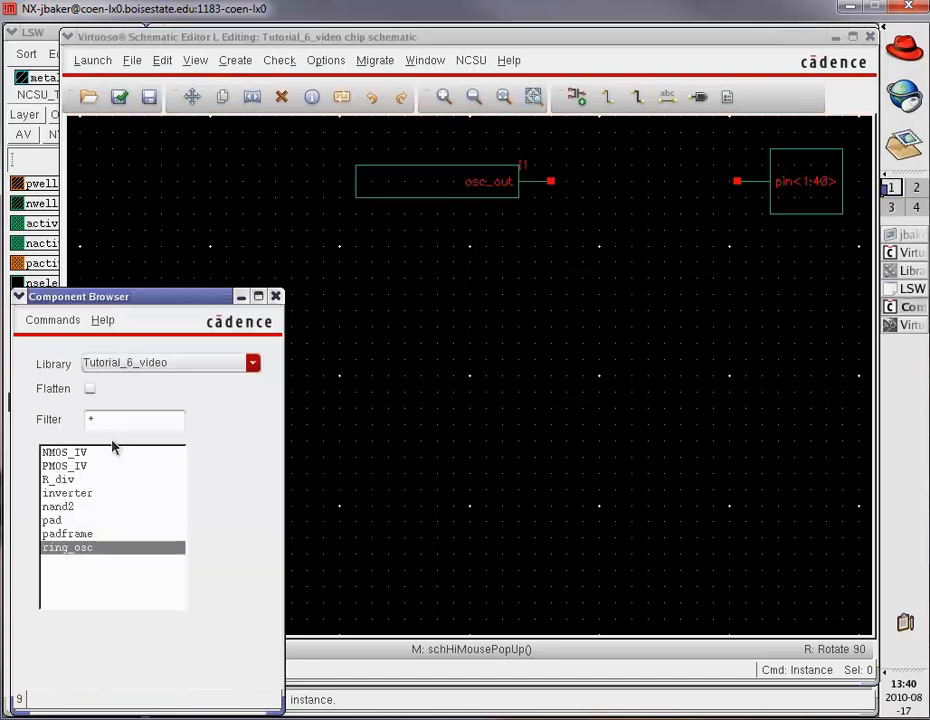
pyautogui.click(62, 452)
pyautogui.click(149, 187)
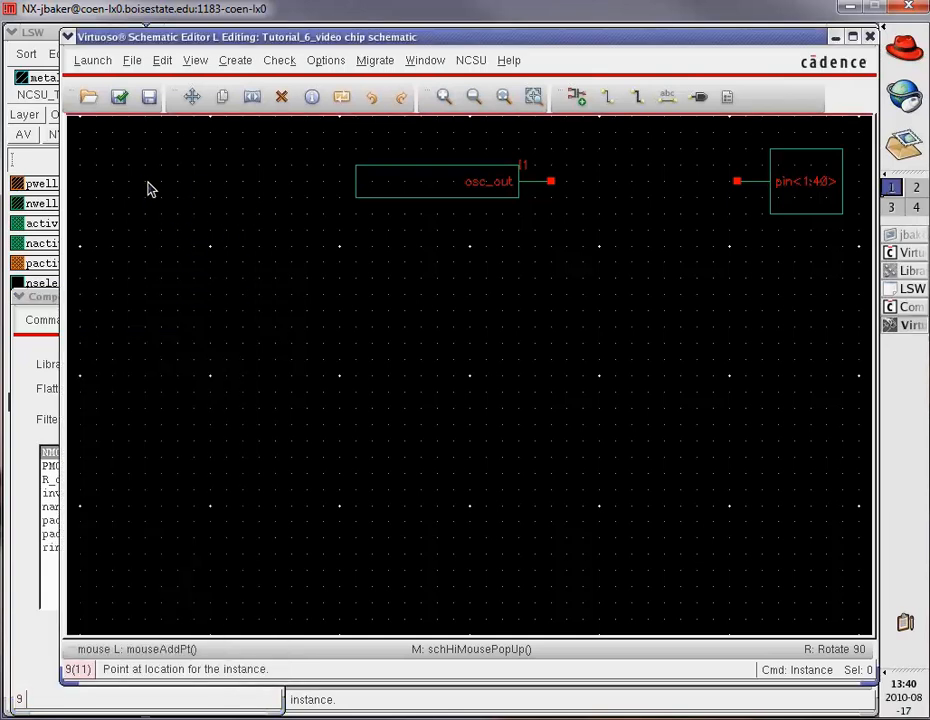
pyautogui.click(40, 311)
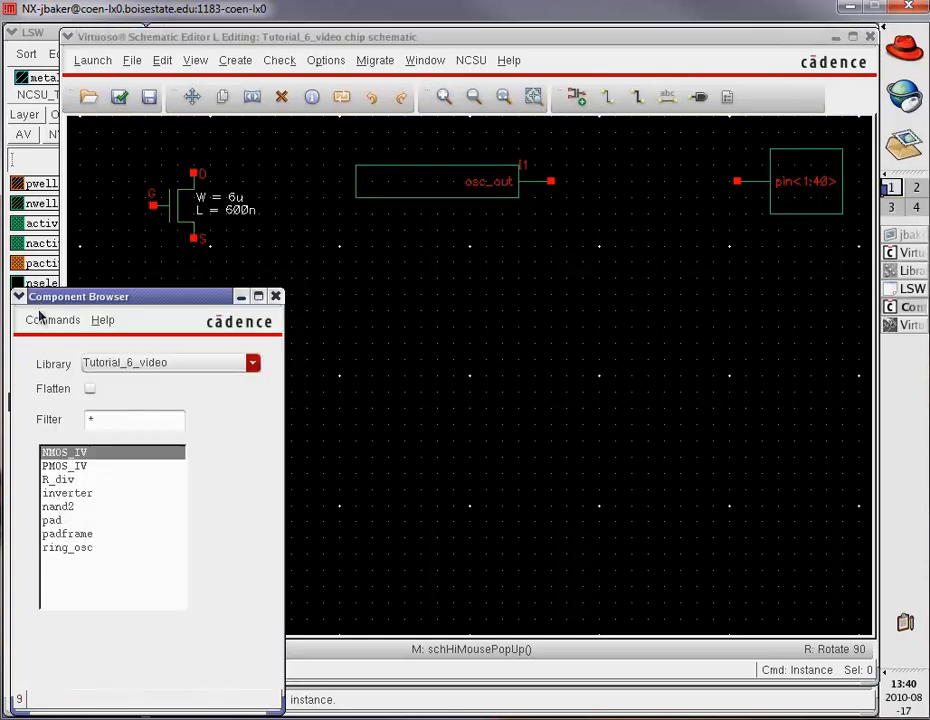
pyautogui.click(62, 466)
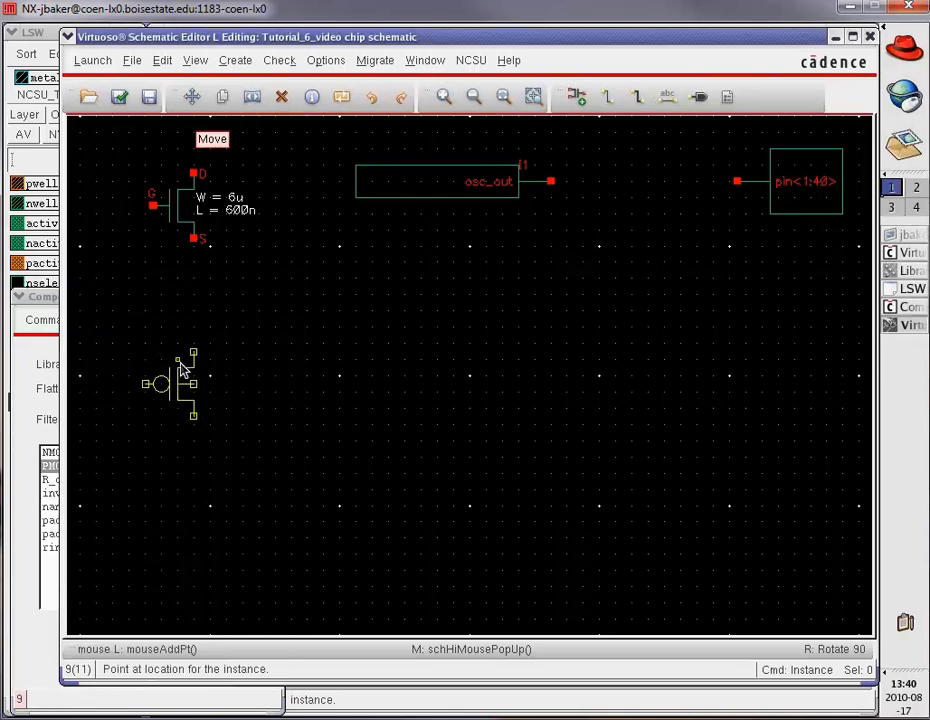
pyautogui.click(183, 370)
# Place an R_div instance in the middle of the schematic, below the ring oscillator
pyautogui.click(58, 306)
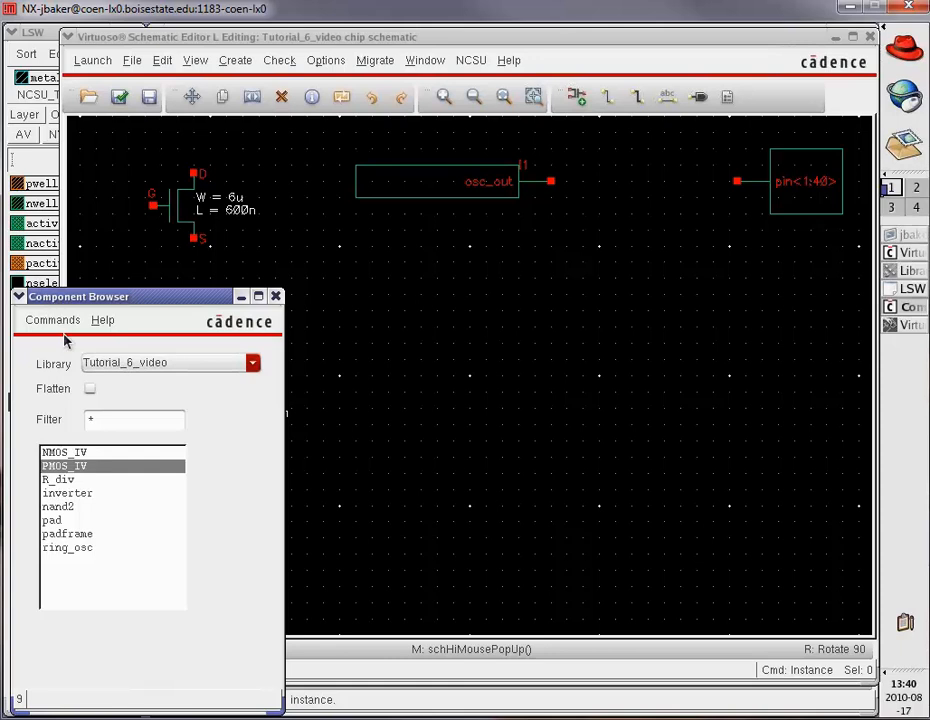
pyautogui.click(68, 480)
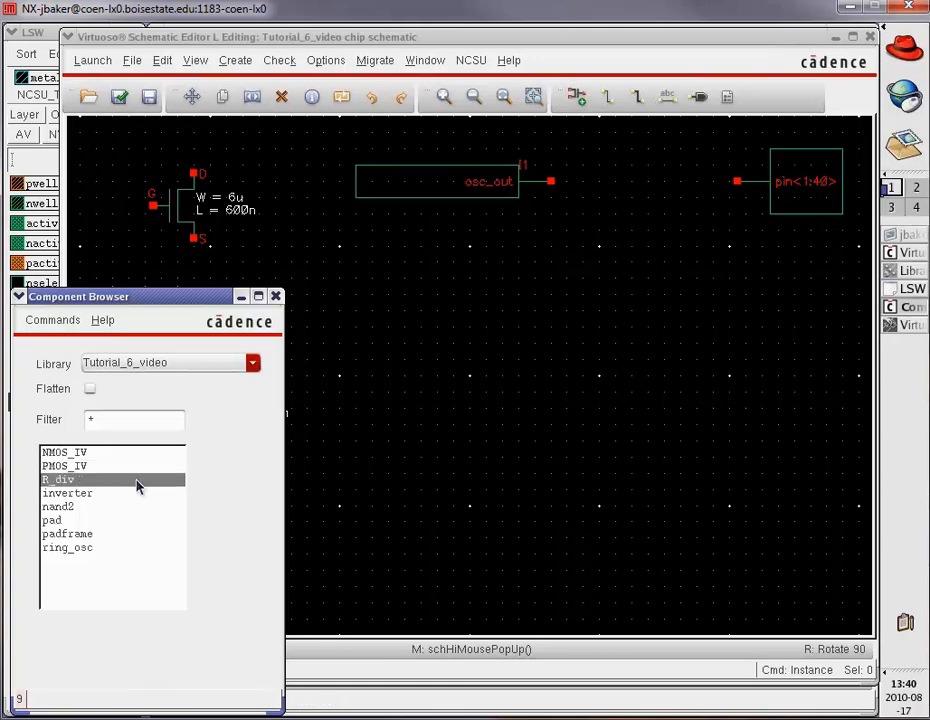
pyautogui.click(470, 307)
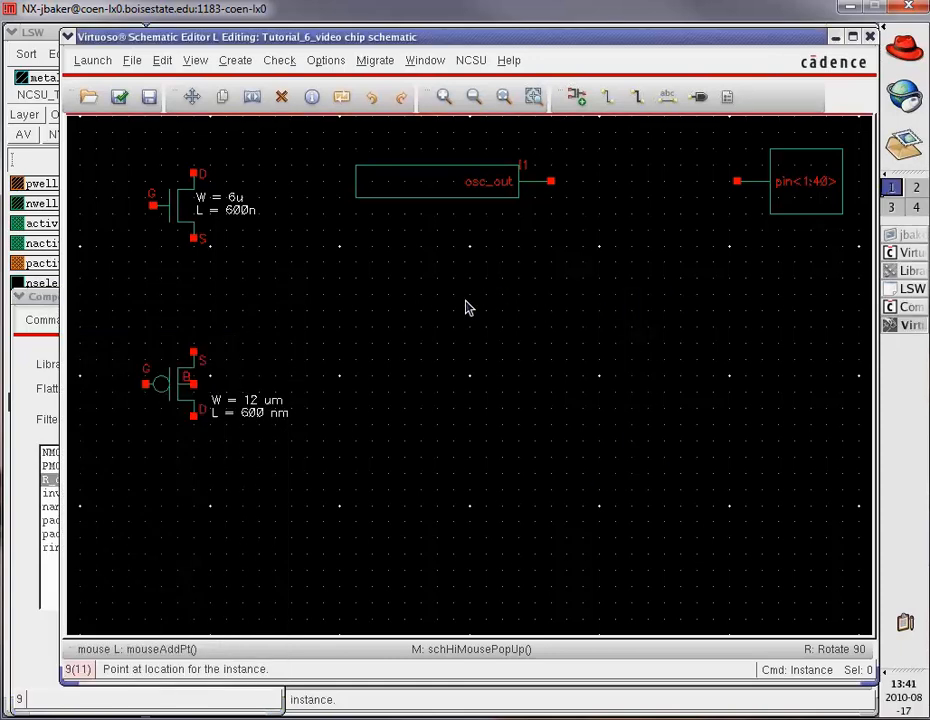
# Place an inverter instance below and right of the PMOS, and a nand2 instance below the resistor divider
pyautogui.click(42, 298)
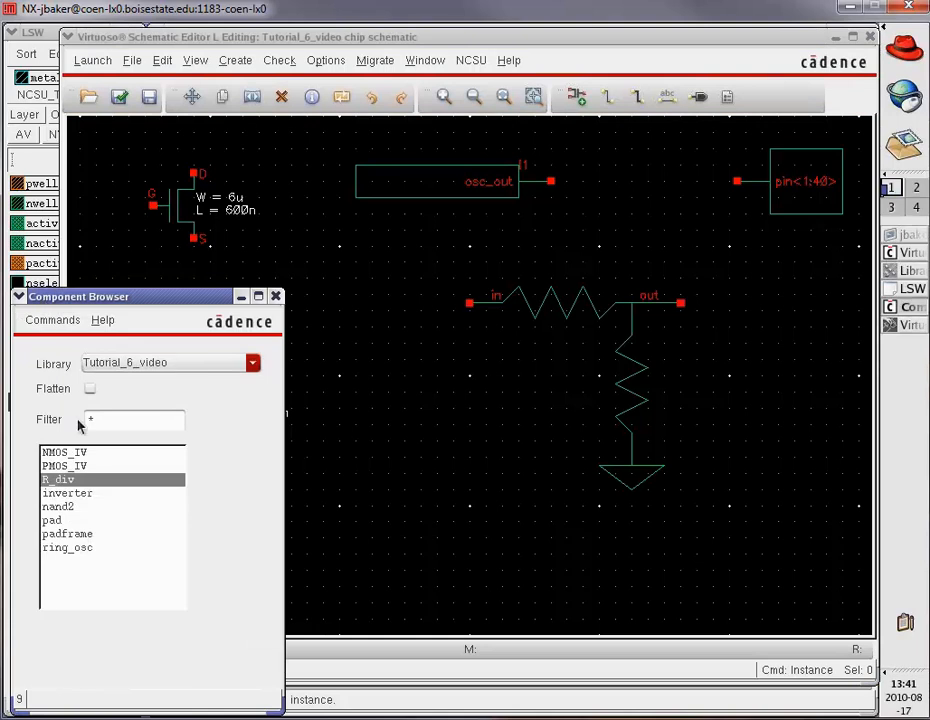
pyautogui.click(62, 493)
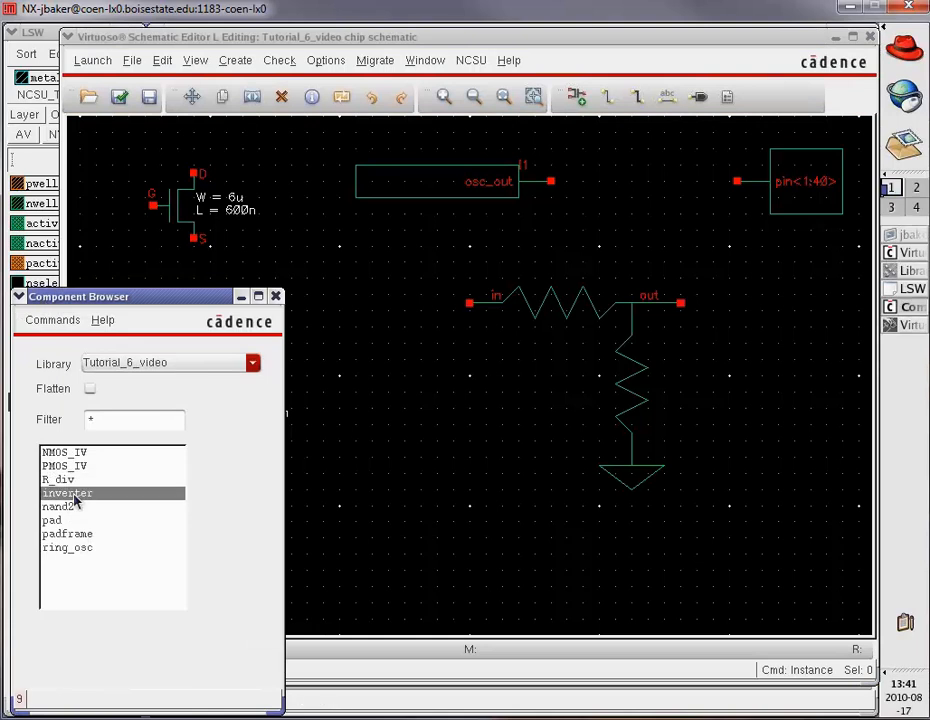
pyautogui.click(299, 44)
pyautogui.click(263, 540)
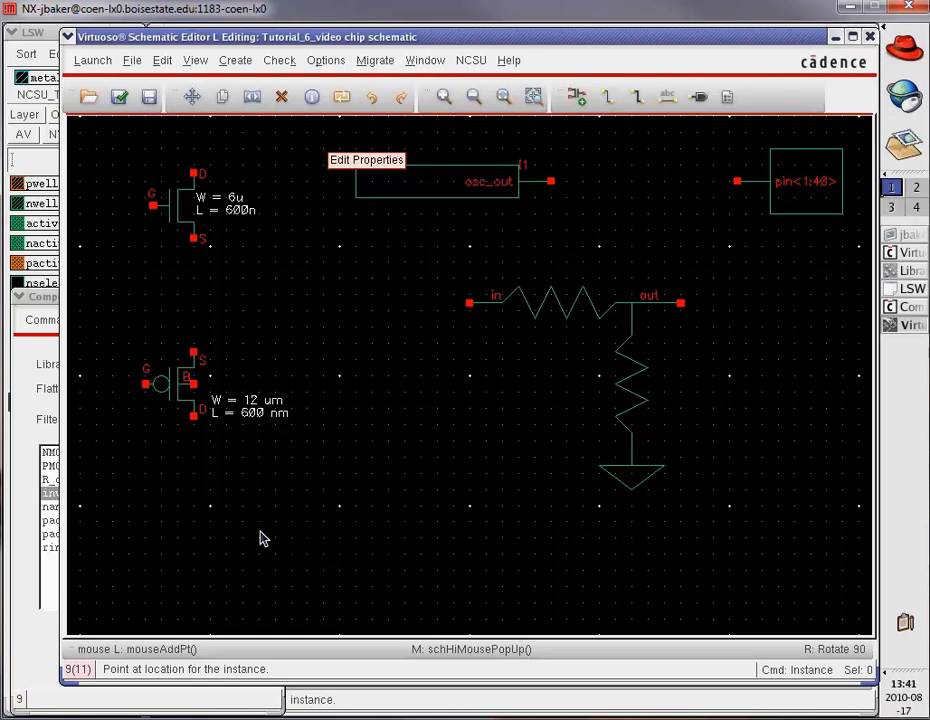
pyautogui.click(46, 298)
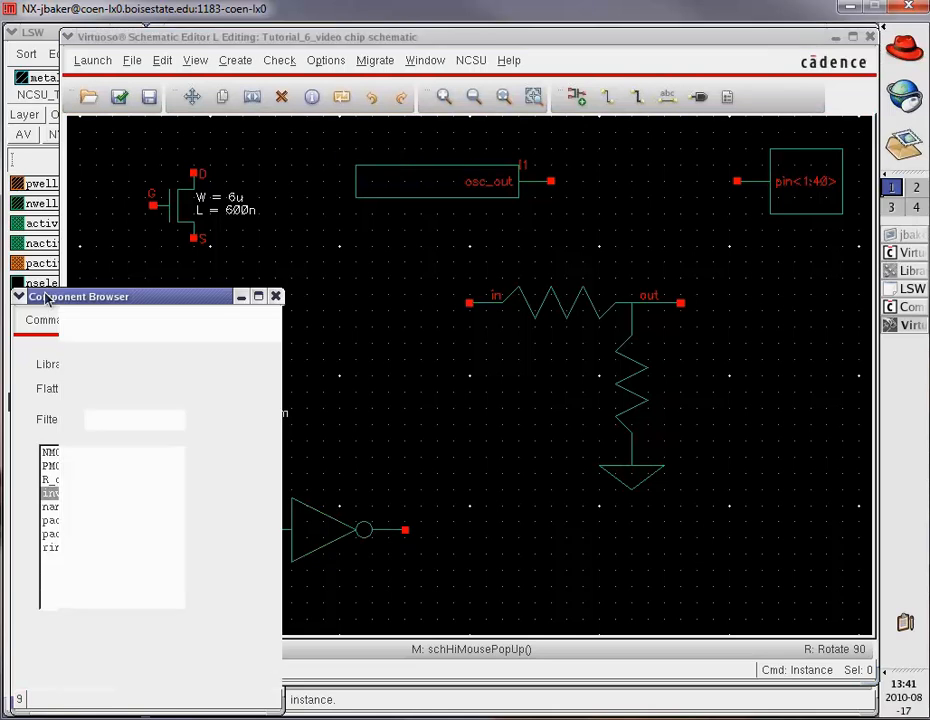
pyautogui.click(72, 507)
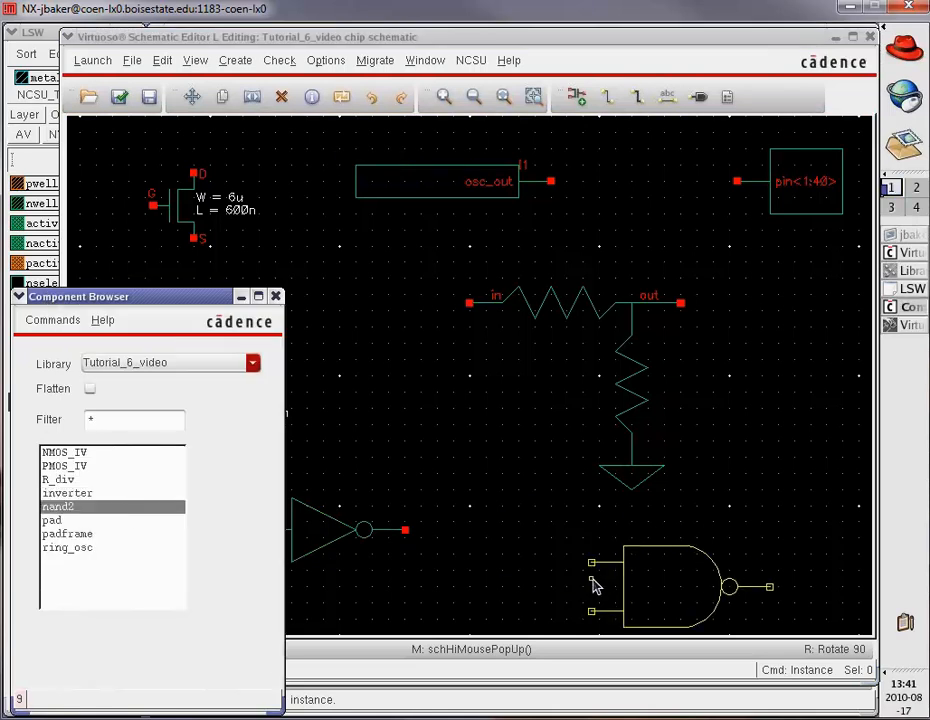
pyautogui.click(594, 586)
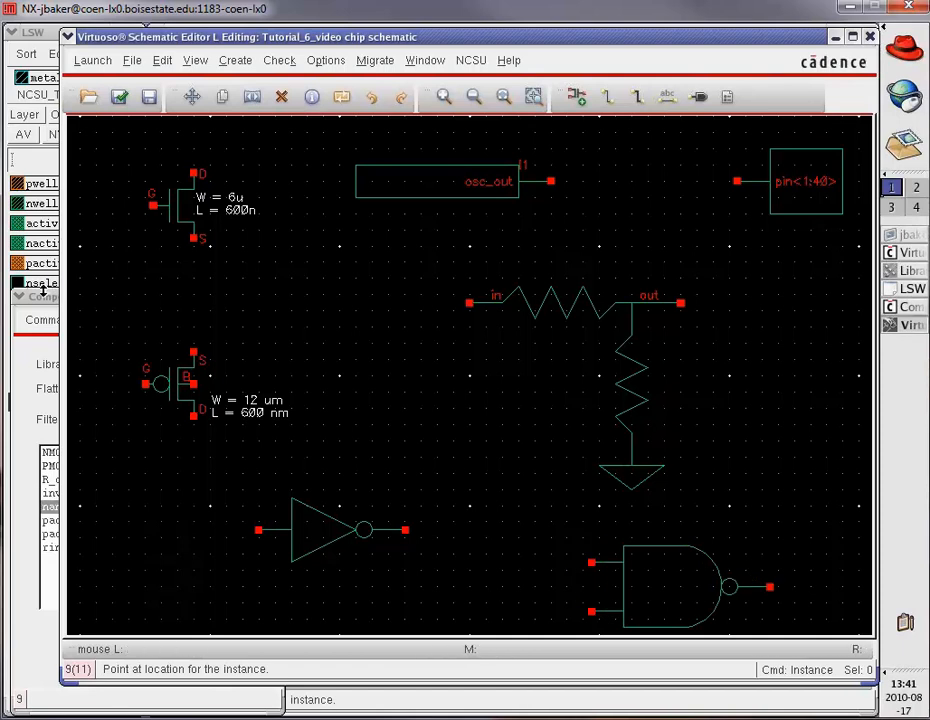
# Place a vdd symbol from the NCSU_Analog_Parts Supply_Nets category to the right of the resistor divider
pyautogui.click(43, 292)
pyautogui.click(252, 363)
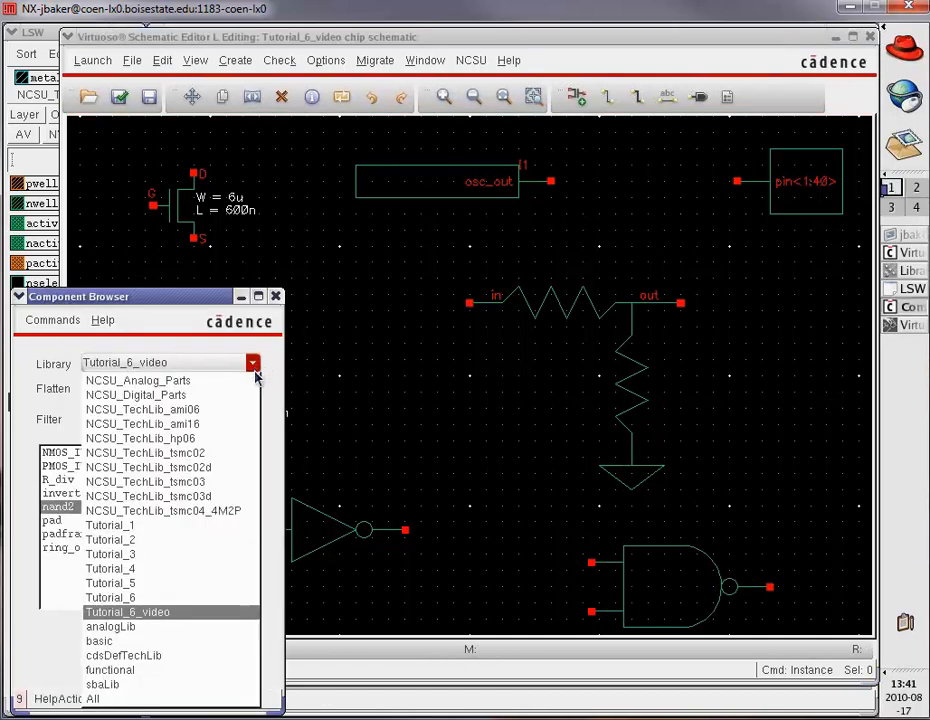
pyautogui.click(138, 381)
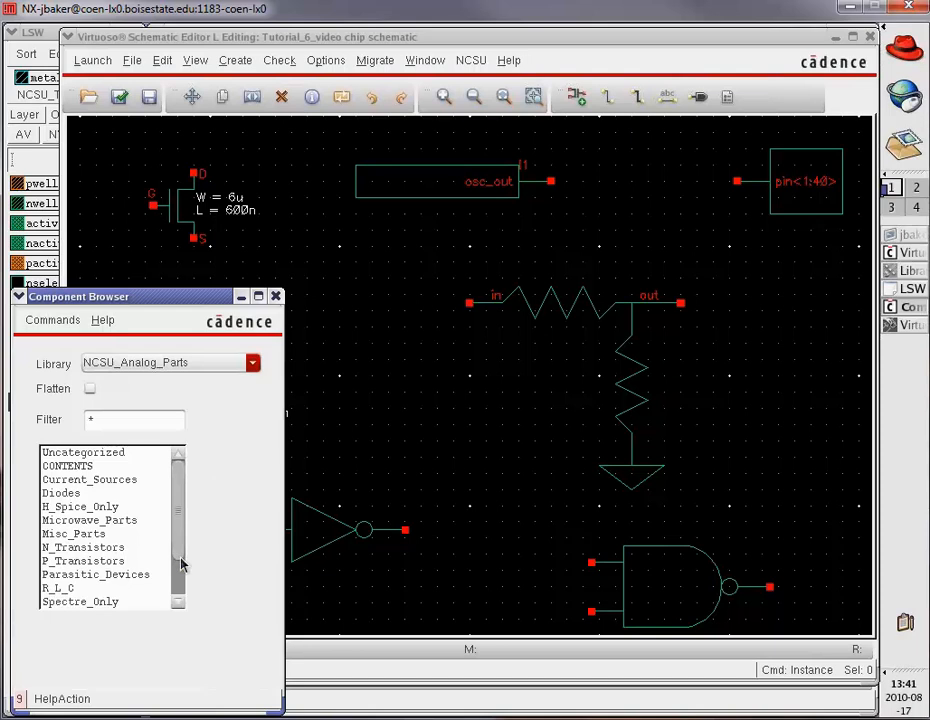
pyautogui.moveTo(181, 560); pyautogui.dragTo(185, 583)
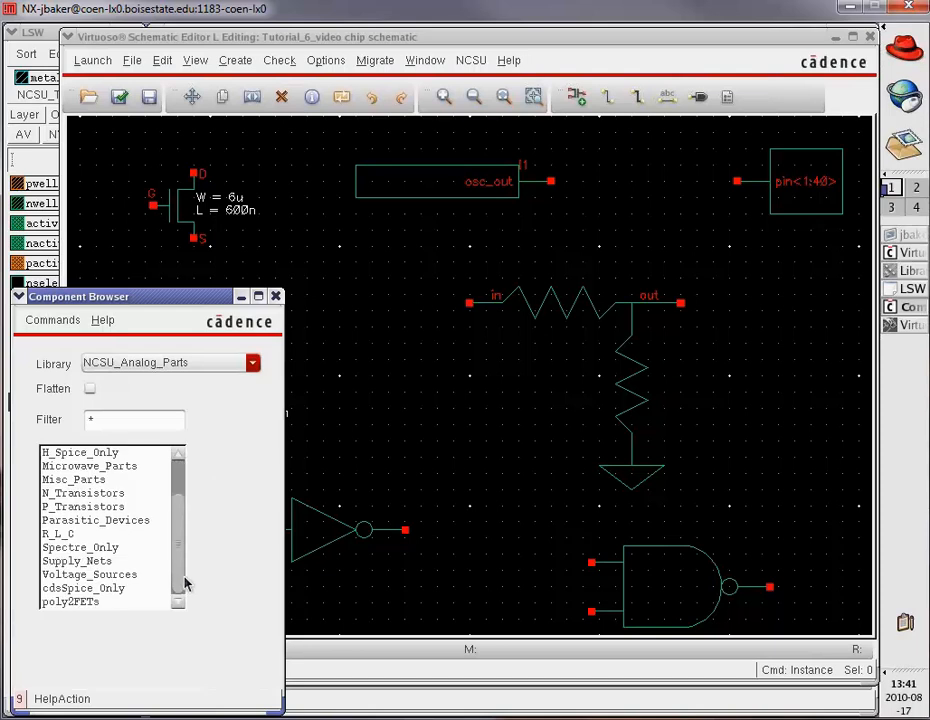
pyautogui.click(96, 567)
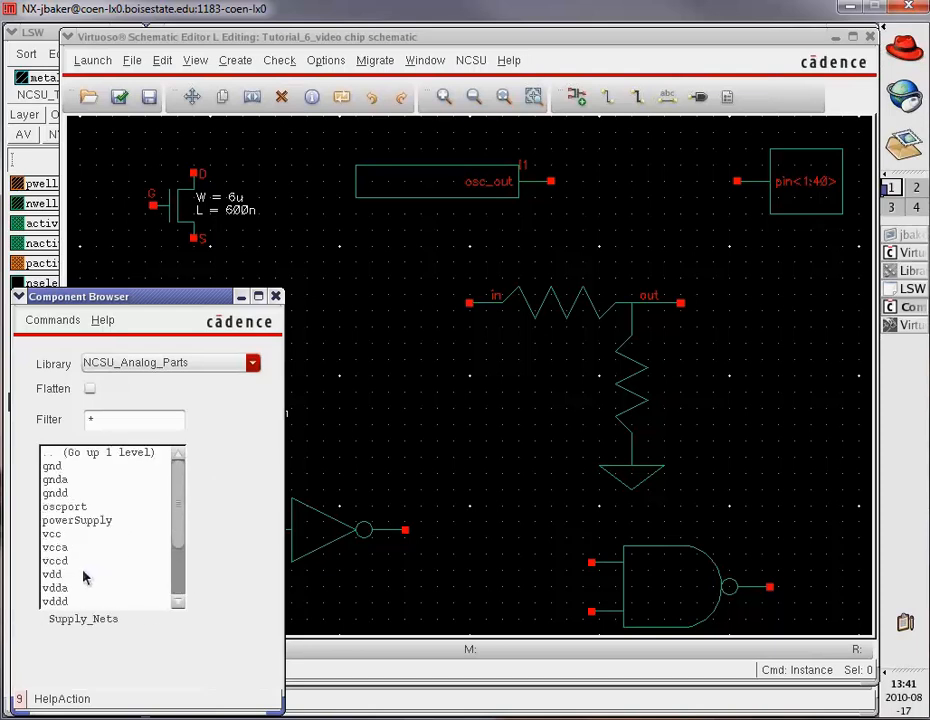
pyautogui.click(60, 578)
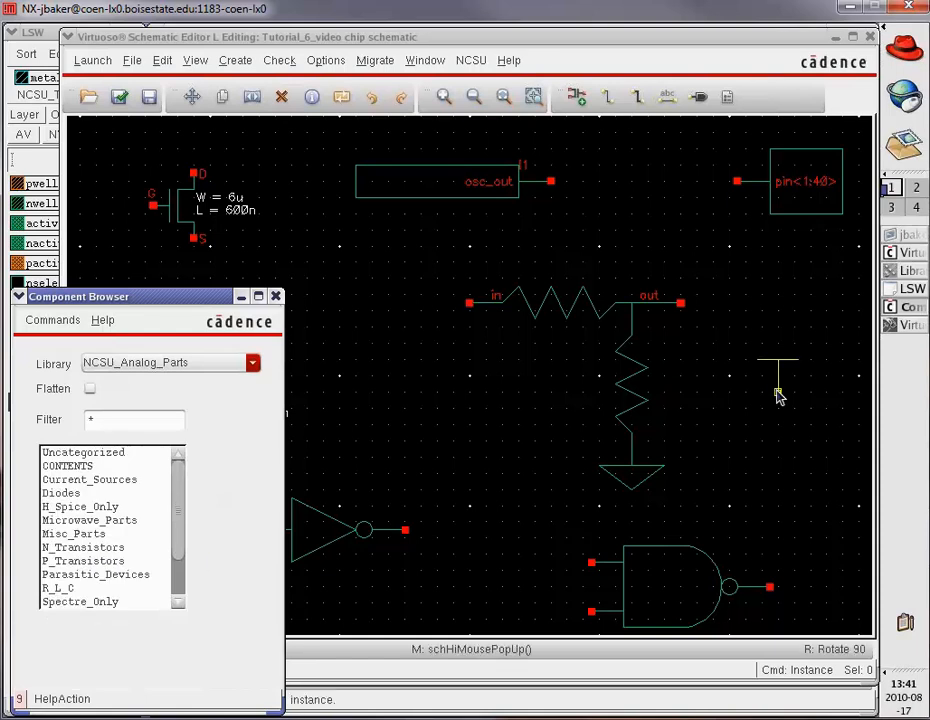
pyautogui.click(810, 343)
# Place a gnd symbol from Supply_Nets directly below the vdd symbol, and close the Component Browser
pyautogui.click(50, 298)
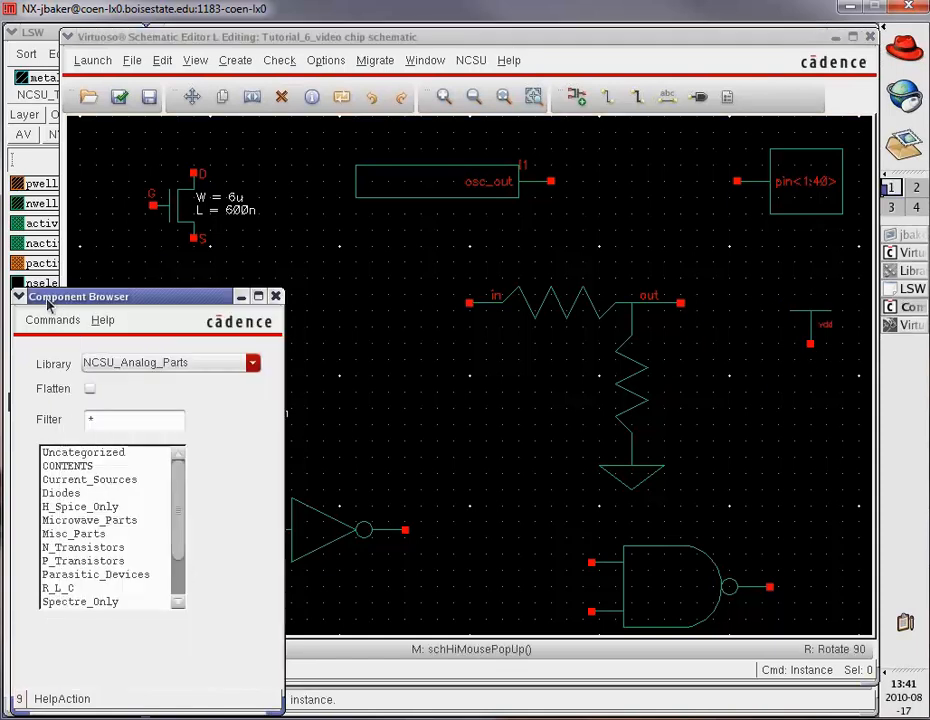
pyautogui.scroll(-2, 176, 595)
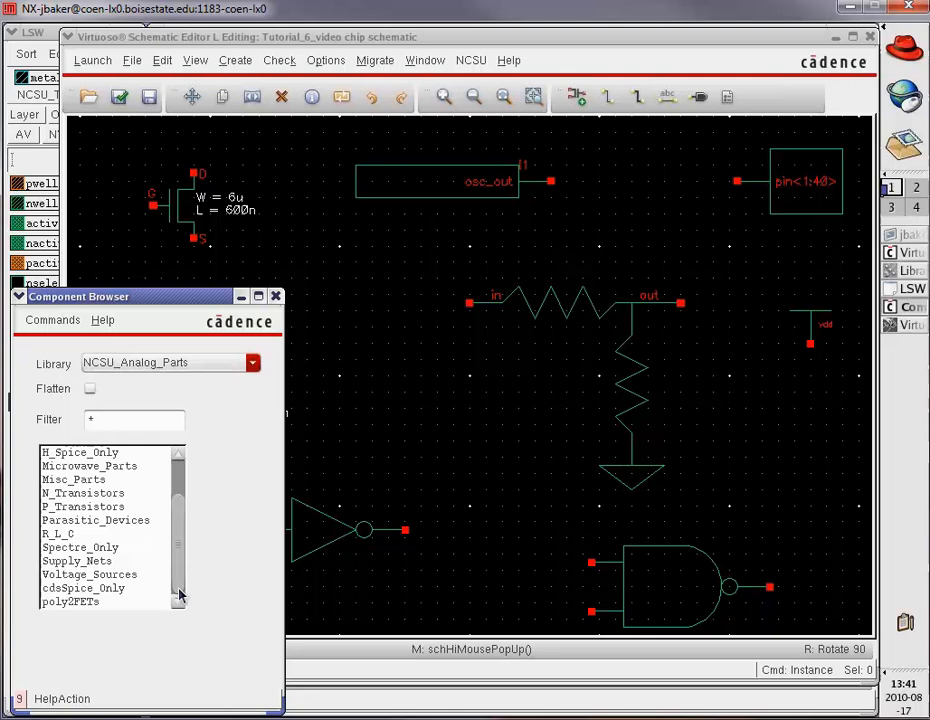
pyautogui.click(88, 562)
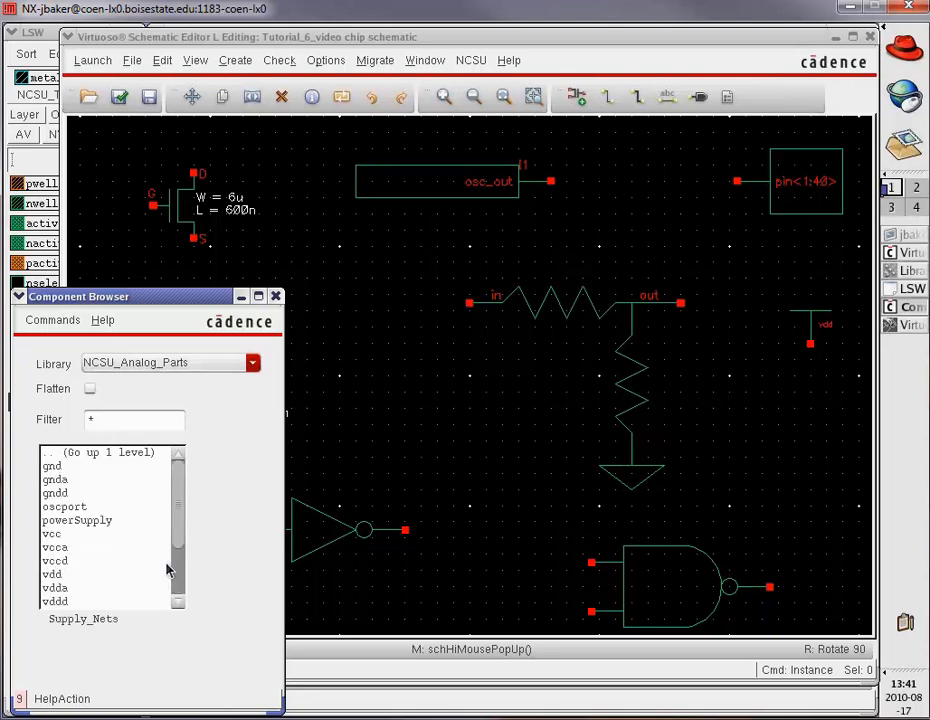
pyautogui.click(56, 467)
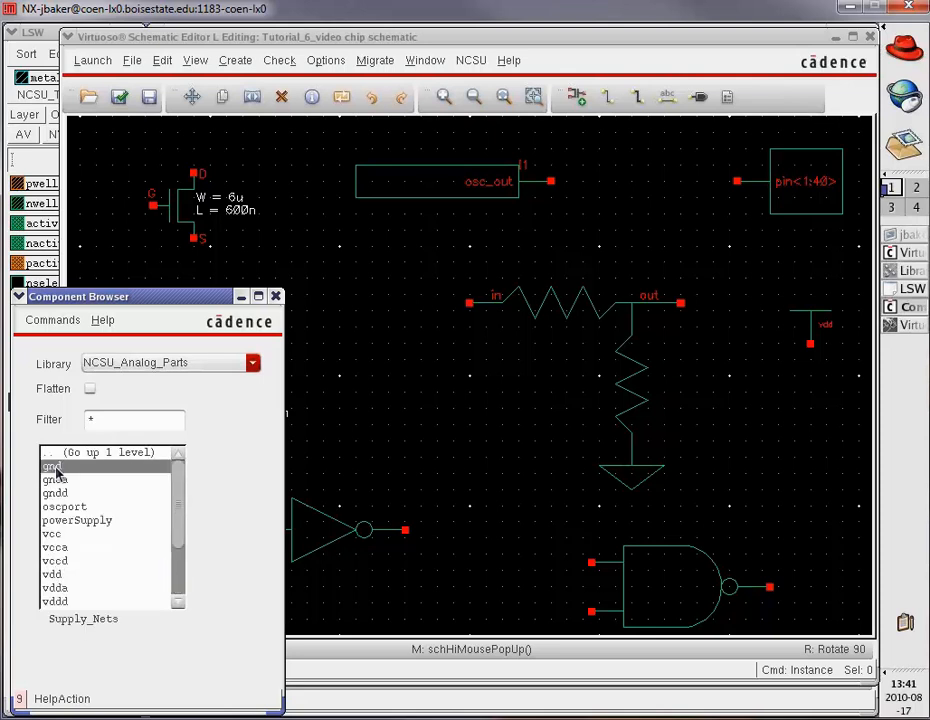
pyautogui.click(812, 430)
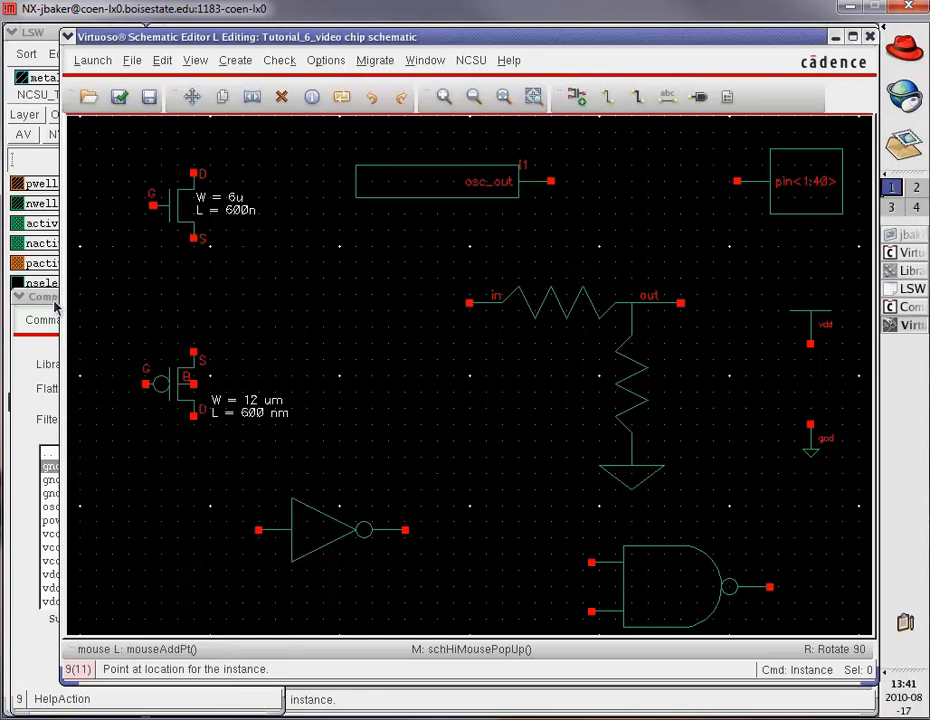
pyautogui.click(50, 314)
pyautogui.click(275, 297)
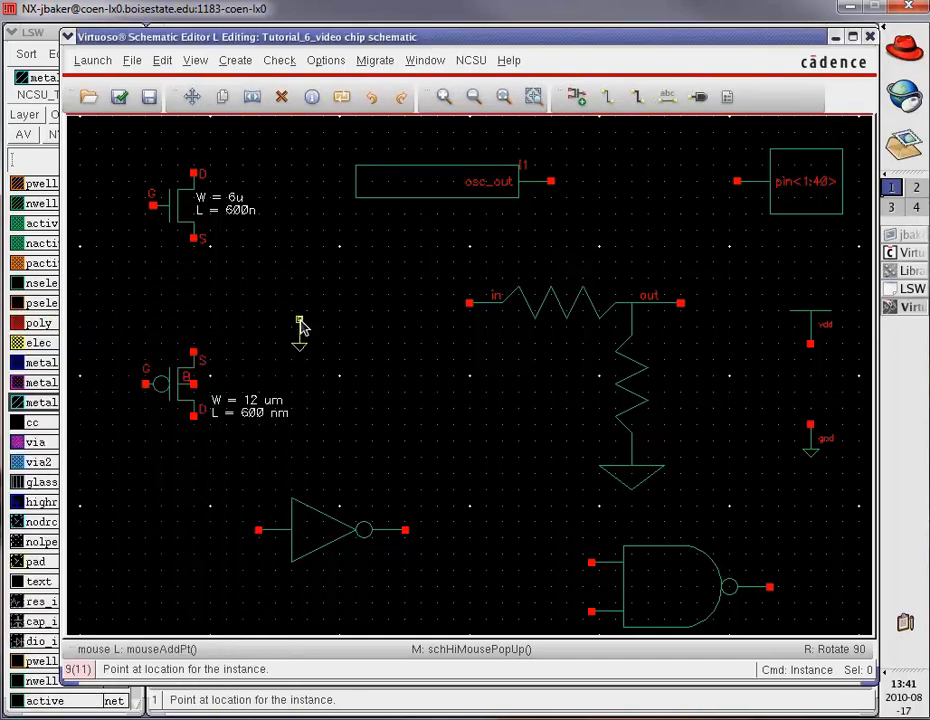
# Save the schematic, and draw a wide bus wire extending left from the padframe's pin<1:40> terminal
pyautogui.press('Escape')
pyautogui.click(149, 99)
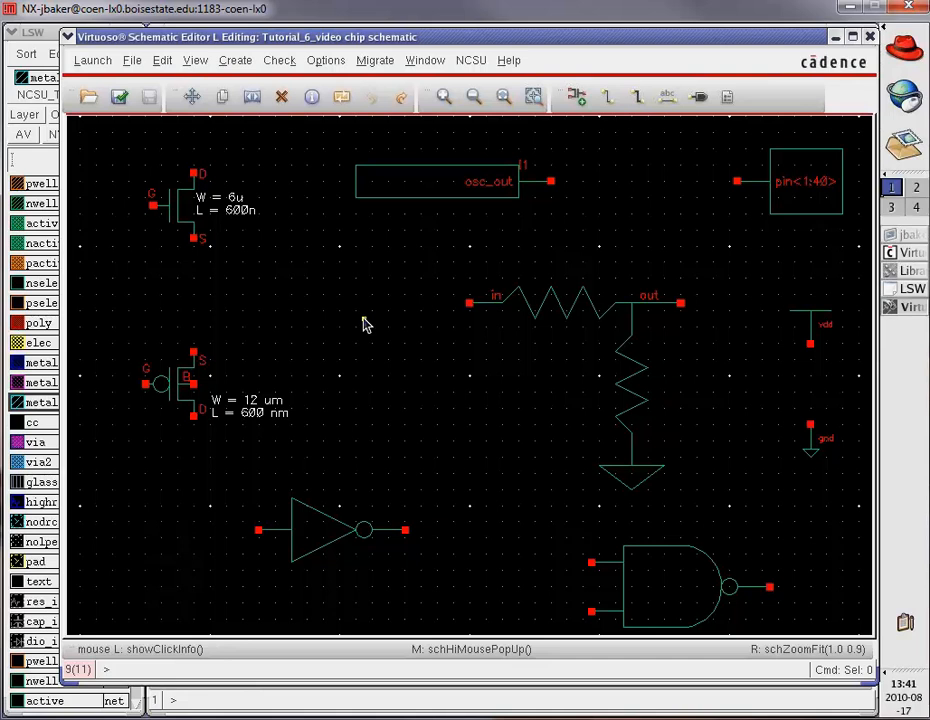
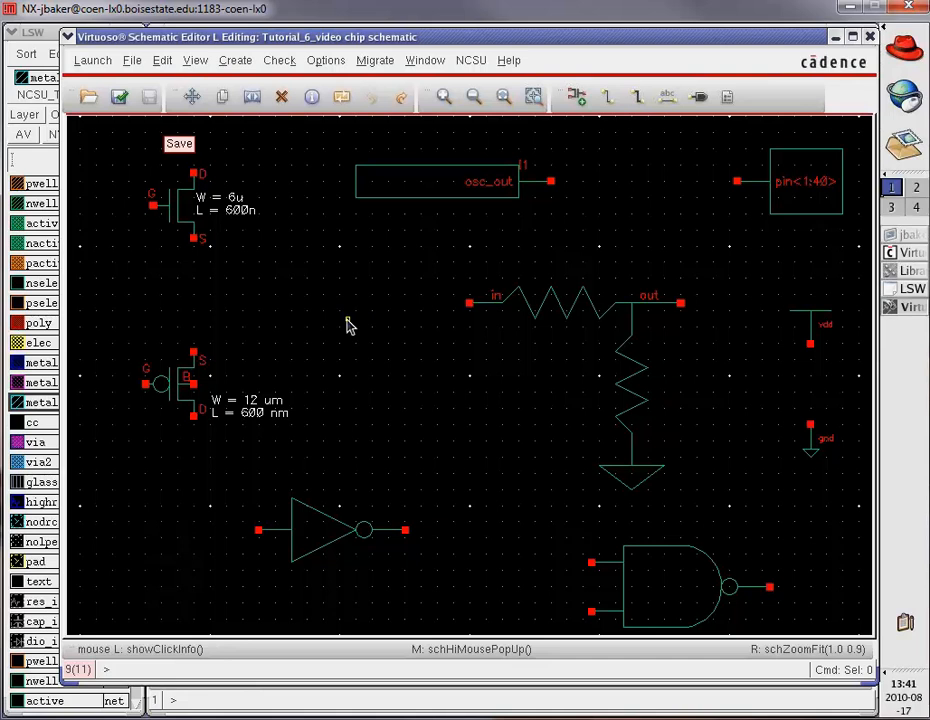
pyautogui.click(641, 99)
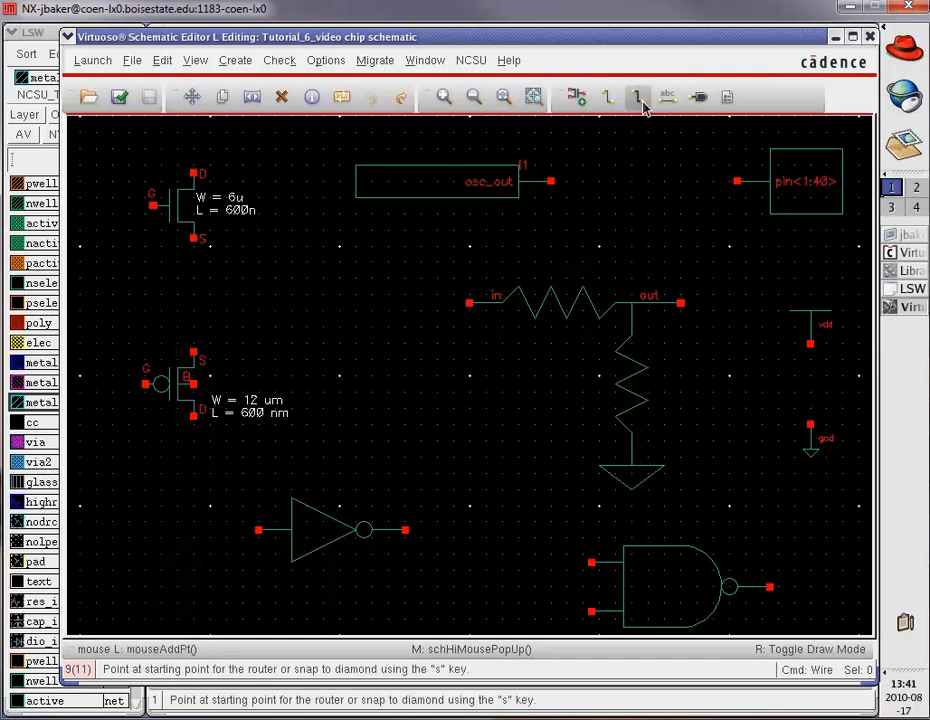
pyautogui.click(737, 182)
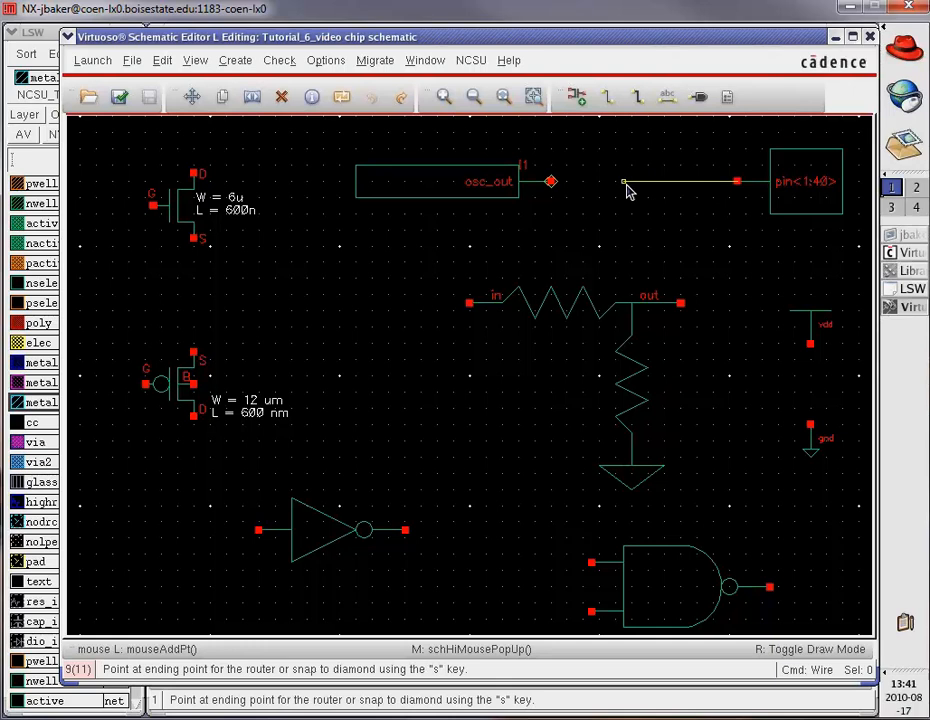
pyautogui.click(617, 183)
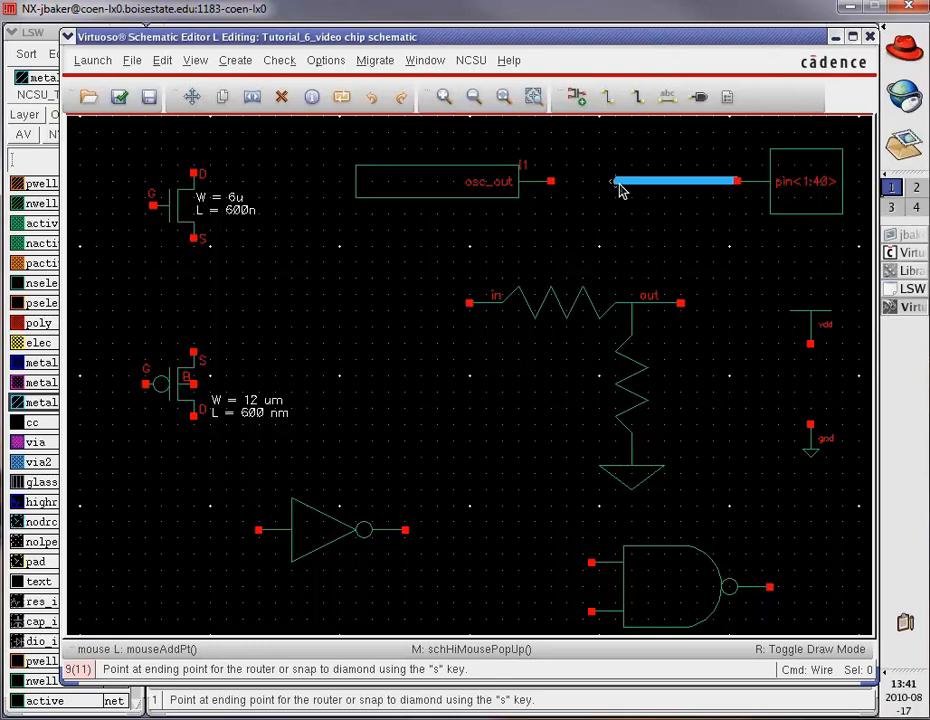
pyautogui.press('Escape')
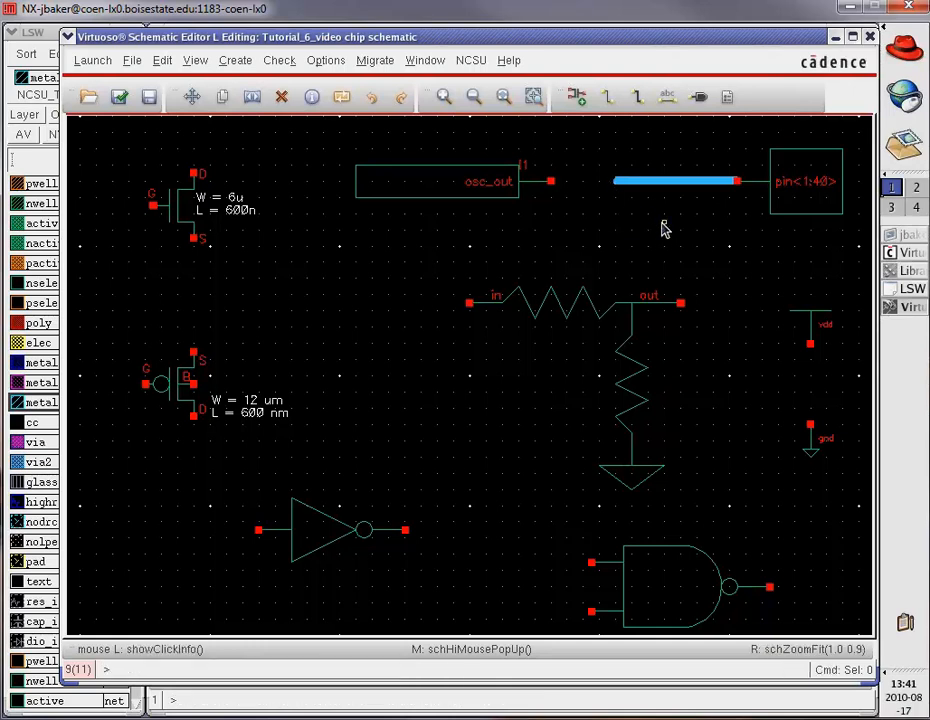
# Label the padframe's bus wire pin<1:19>,gnd!,pin<21:39>,vdd!
pyautogui.press('l')
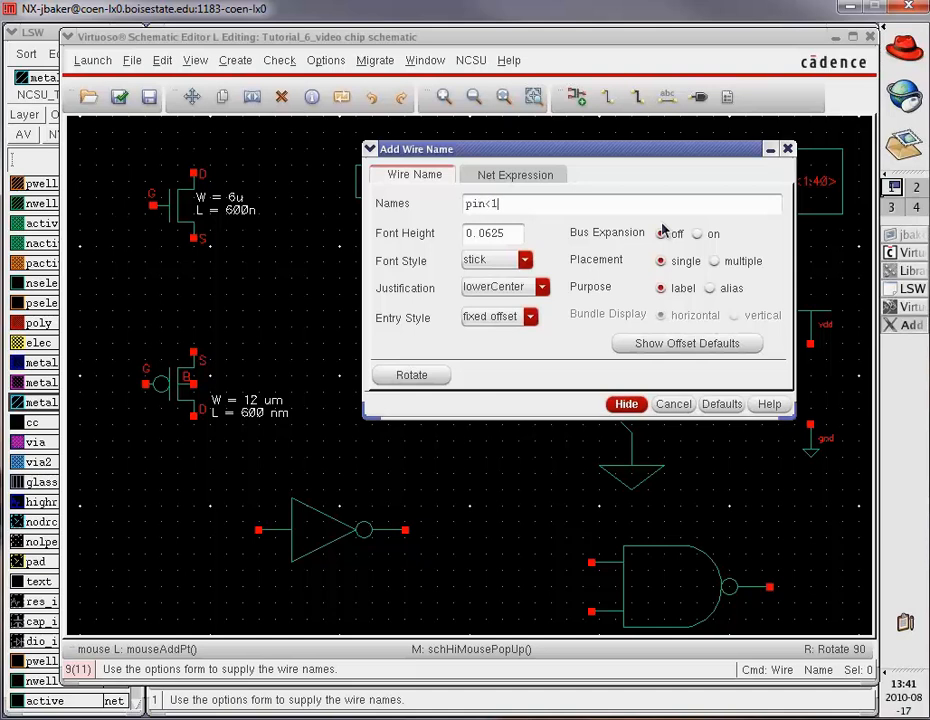
pyautogui.write('pin<1:19>,gnd!,pin<21:39>,vdd!')
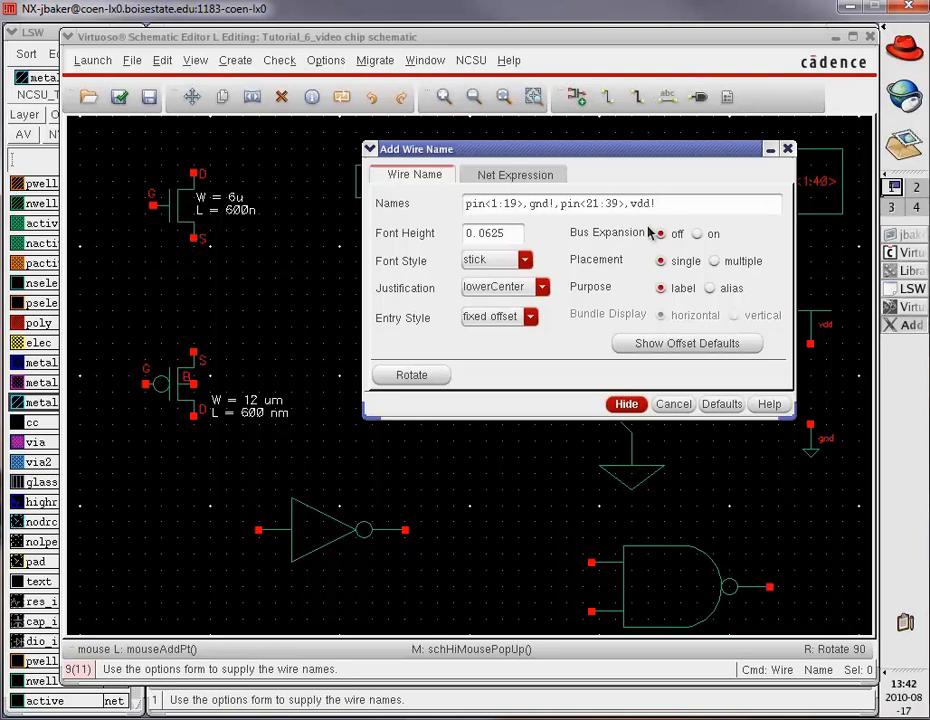
pyautogui.click(632, 404)
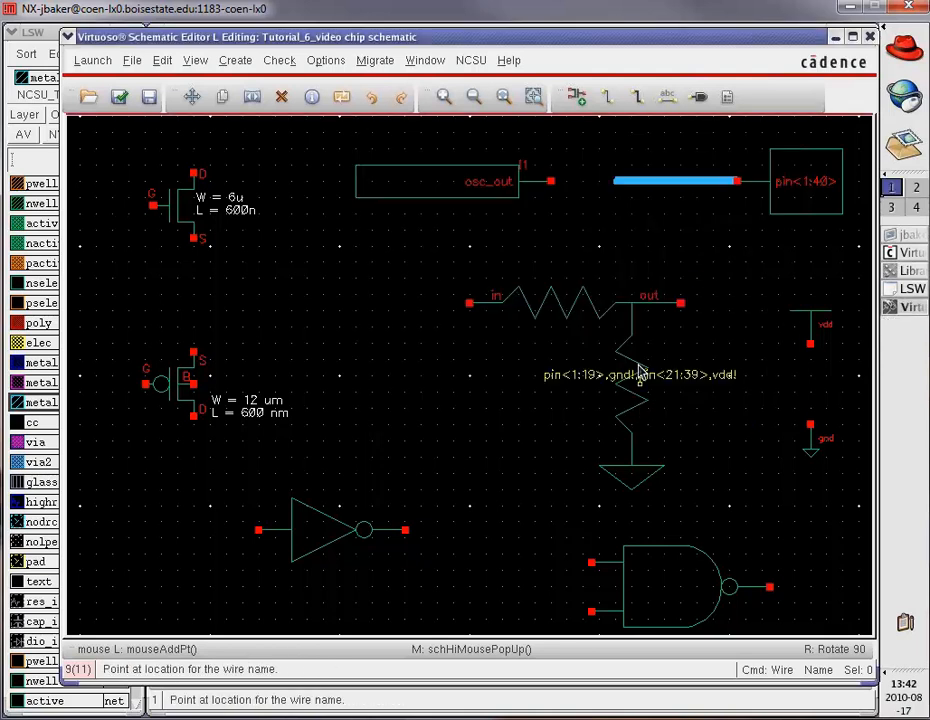
pyautogui.click(668, 188)
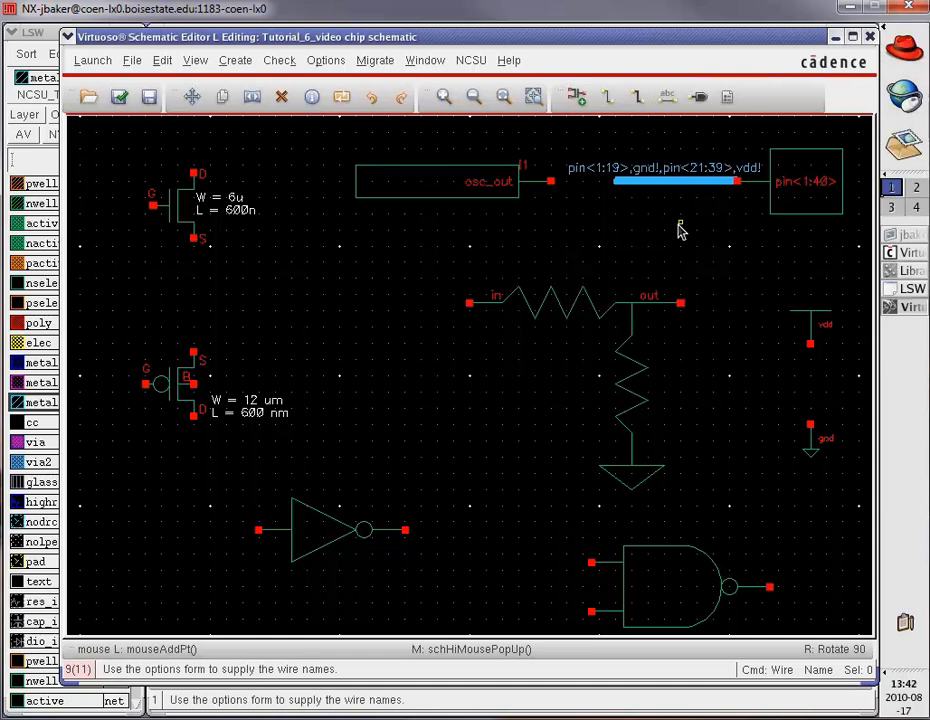
pyautogui.press('Escape')
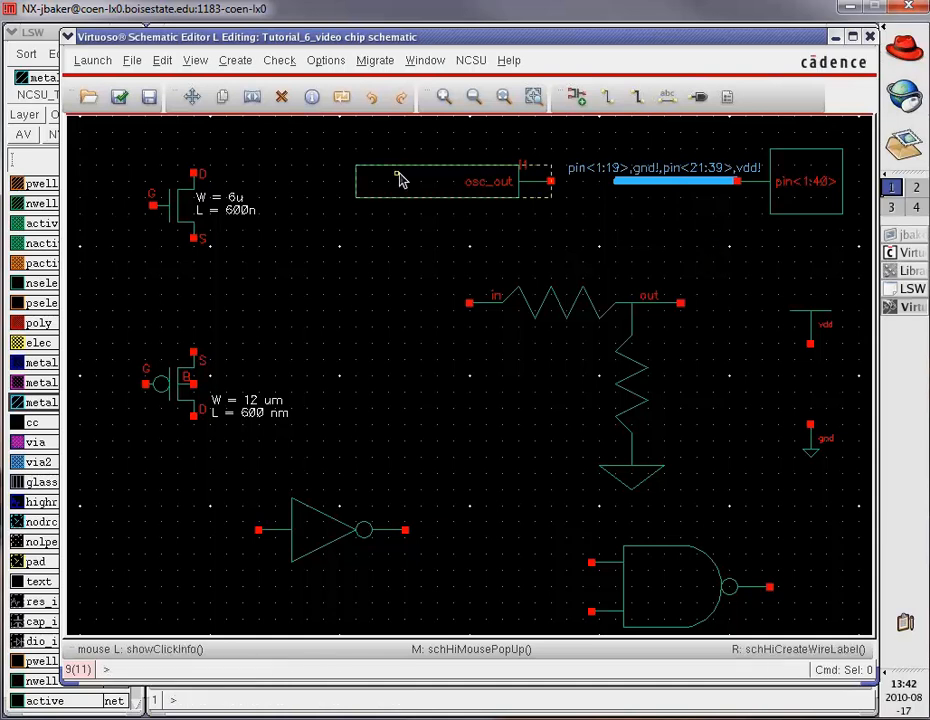
# Move the ring oscillator down and left, away from the bus label, and draw a wire extending right from its osc_out terminal
pyautogui.press('m')
pyautogui.click(398, 178)
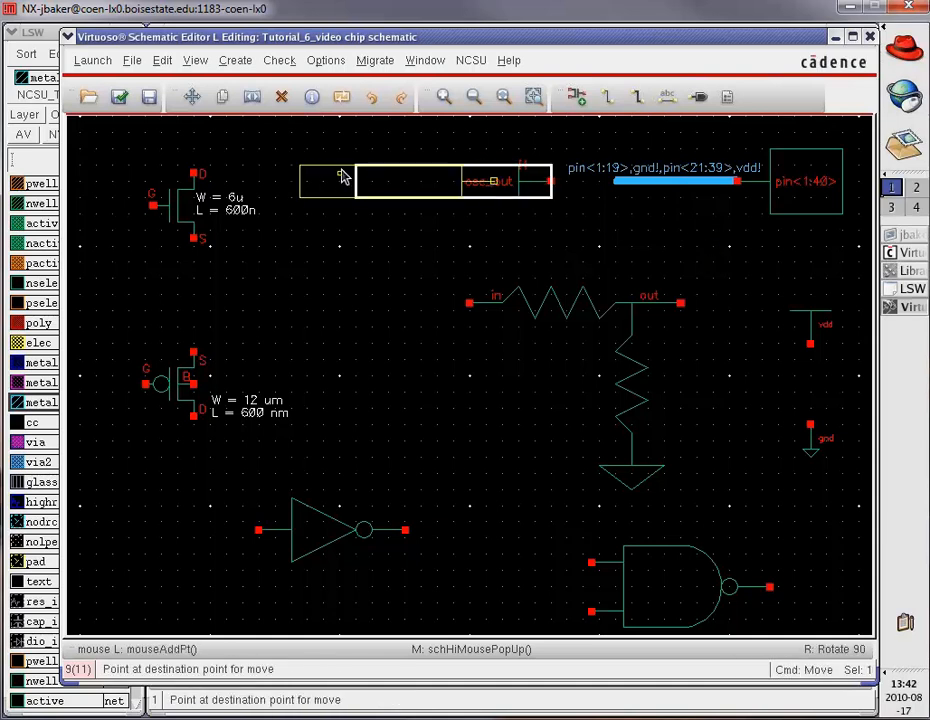
pyautogui.click(336, 228)
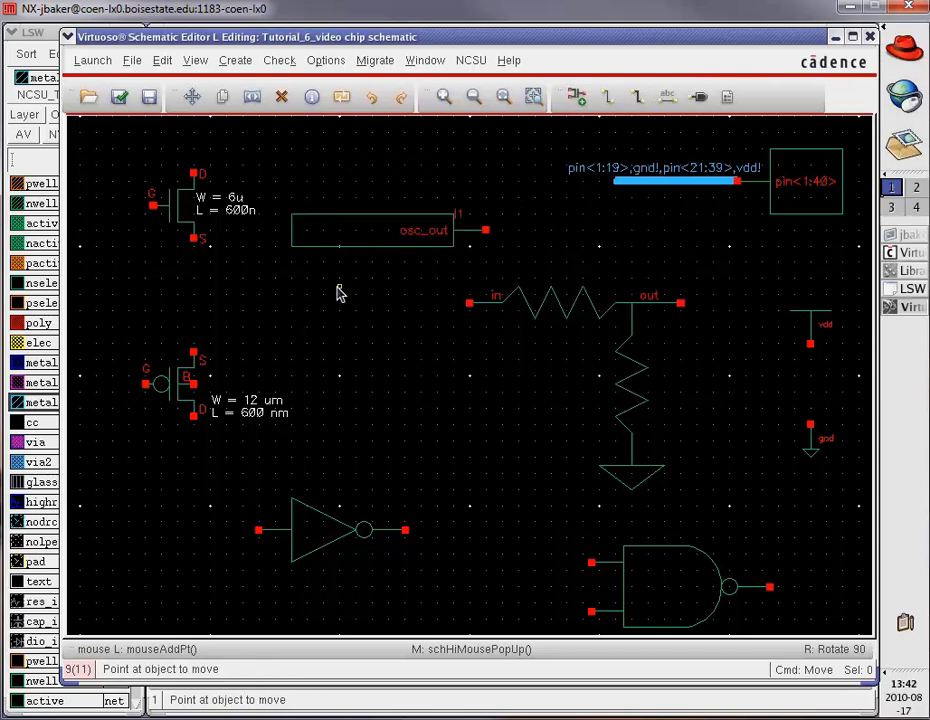
pyautogui.press('w')
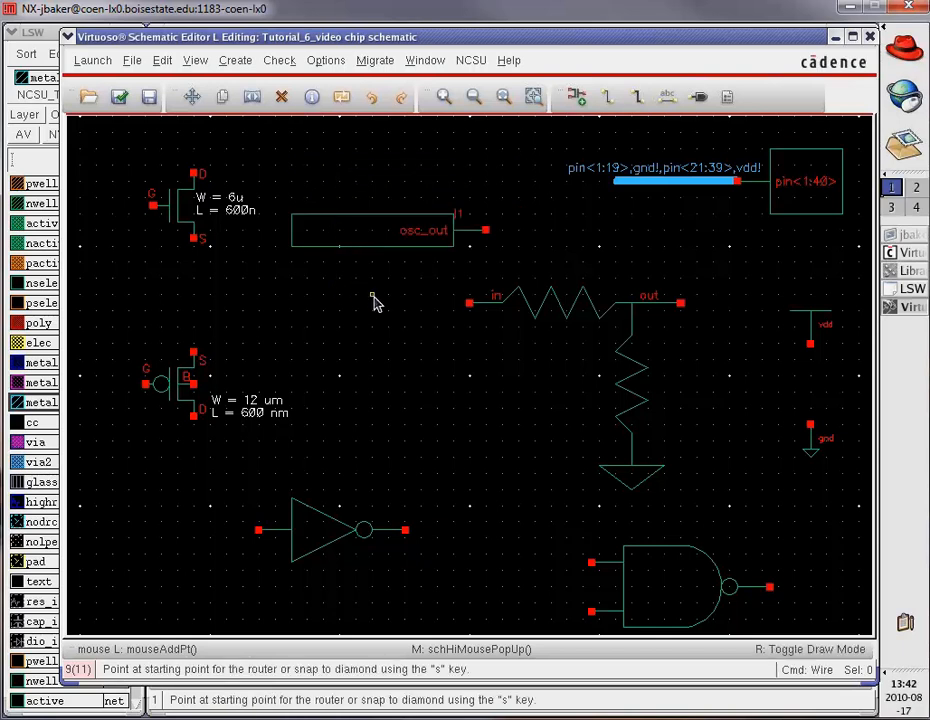
pyautogui.click(485, 231)
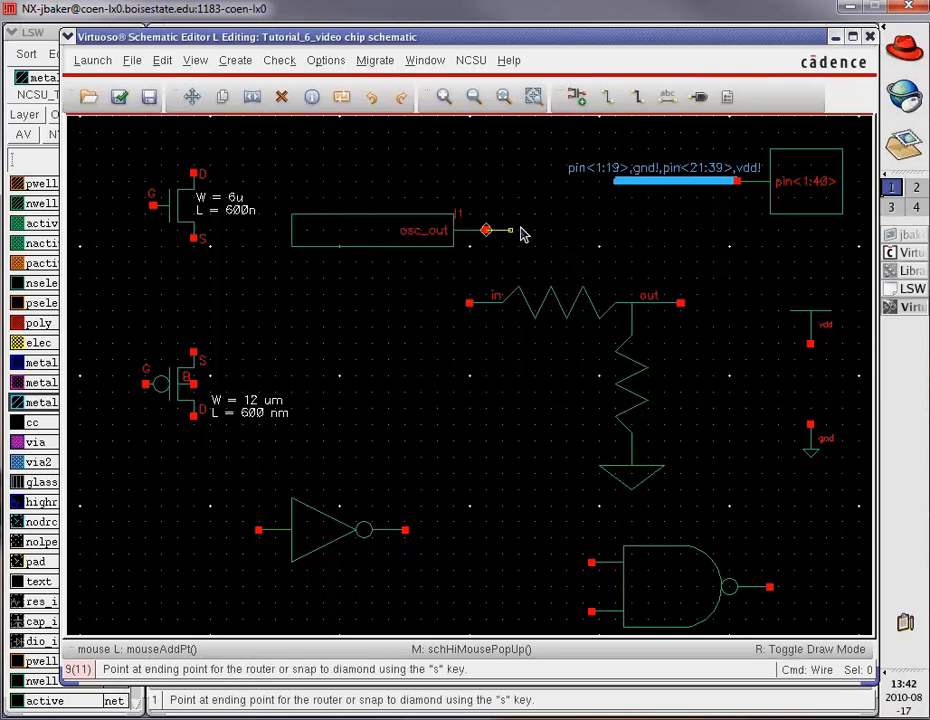
pyautogui.doubleClick(599, 238)
# Draw open-ended wires from the NMOS terminals: up from the drain, left from the gate and down from the source
pyautogui.click(199, 175)
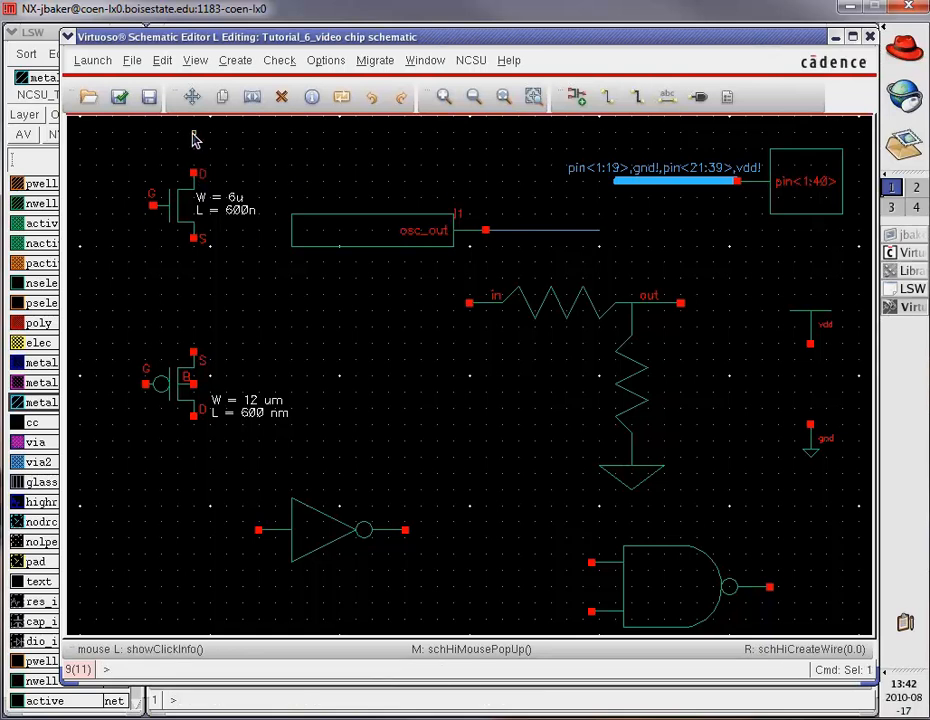
pyautogui.press('w')
pyautogui.click(194, 174)
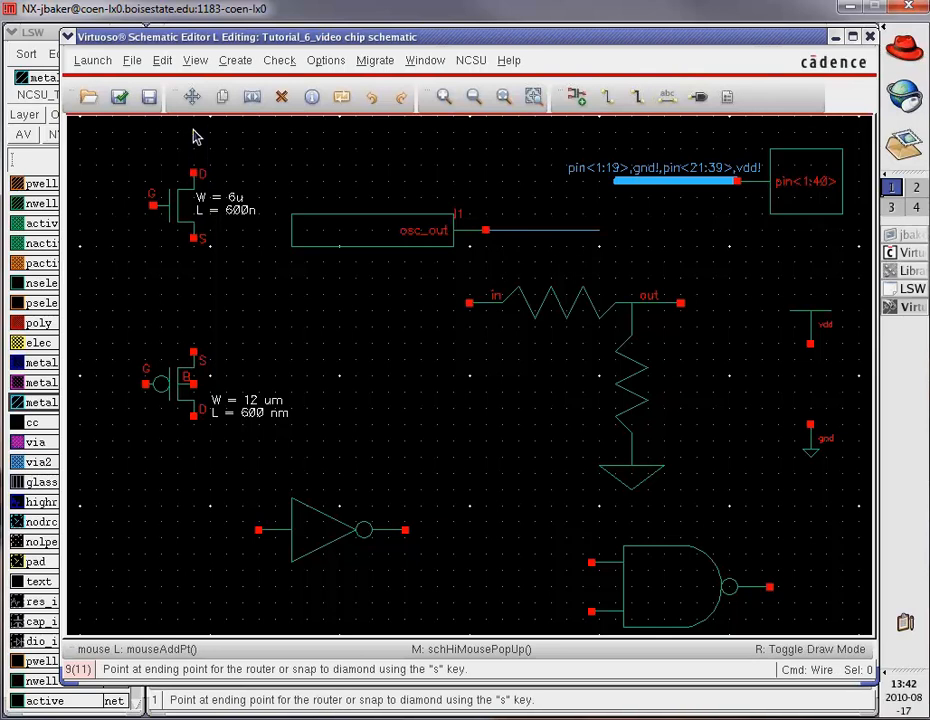
pyautogui.doubleClick(195, 135)
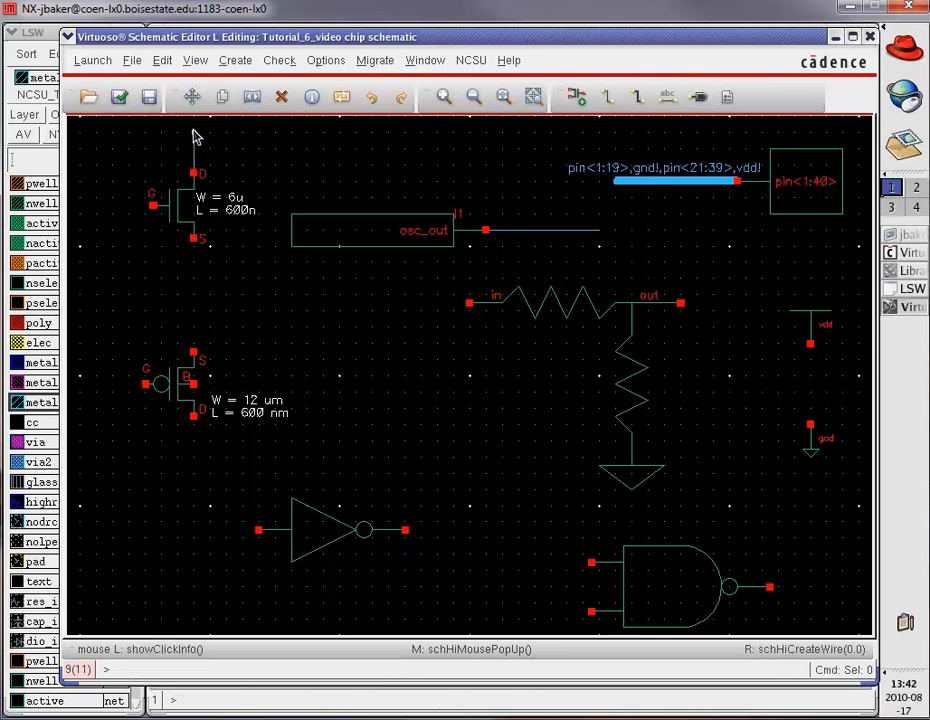
pyautogui.press('w')
pyautogui.click(153, 207)
pyautogui.doubleClick(97, 208)
pyautogui.press('w')
pyautogui.click(194, 240)
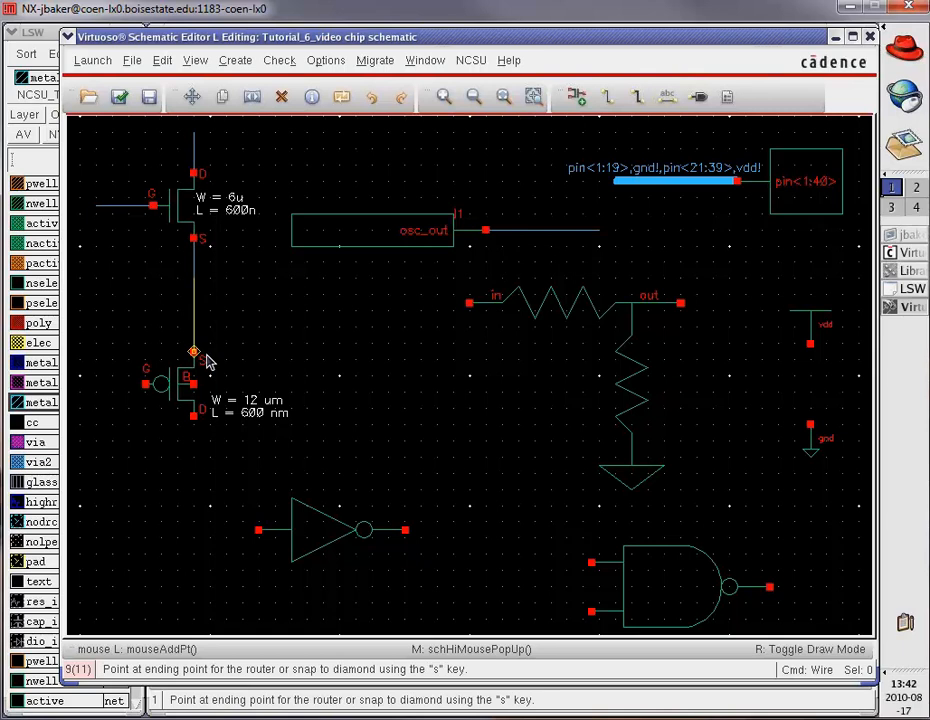
pyautogui.press('Escape')
# Draw a short open-ended wire upward from the PMOS source, leaving a gap below the NMOS source wire
pyautogui.press('w')
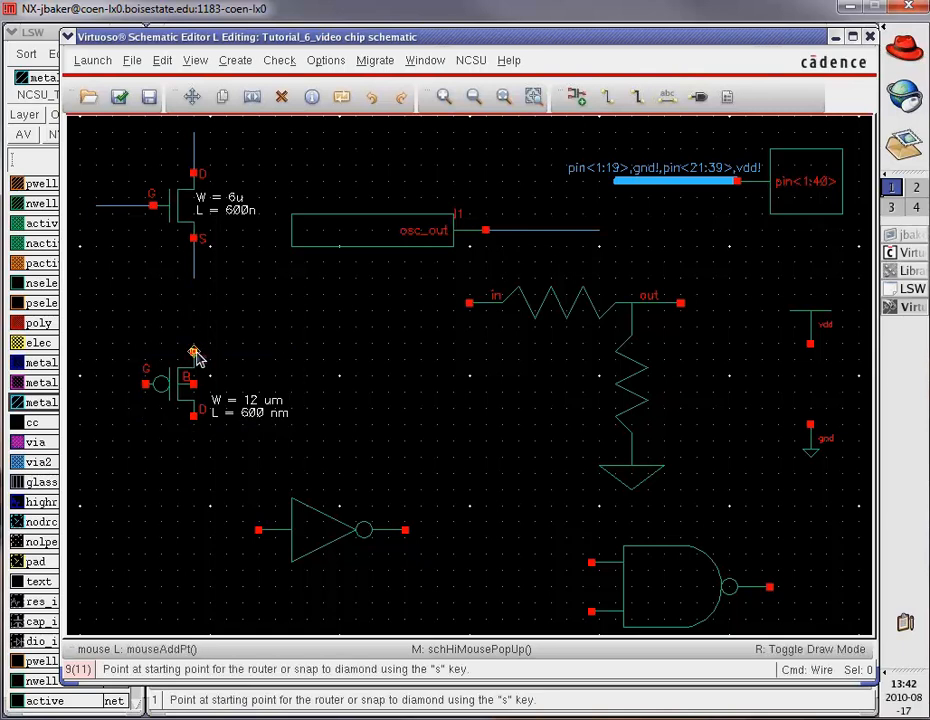
pyautogui.click(194, 354)
pyautogui.doubleClick(194, 314)
pyautogui.press('Escape')
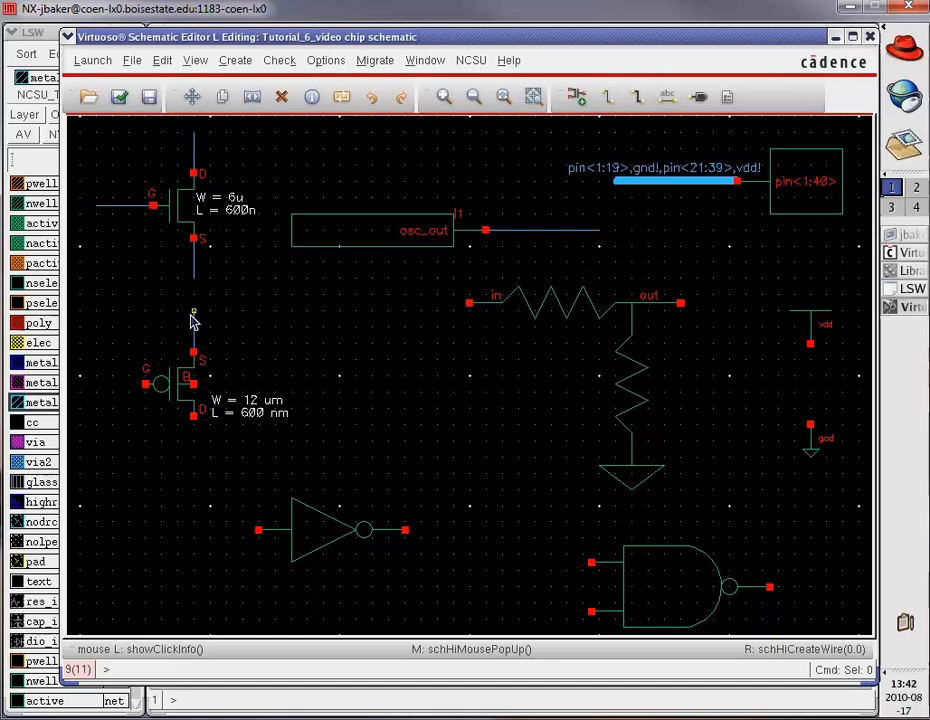
pyautogui.press('w')
pyautogui.click(146, 386)
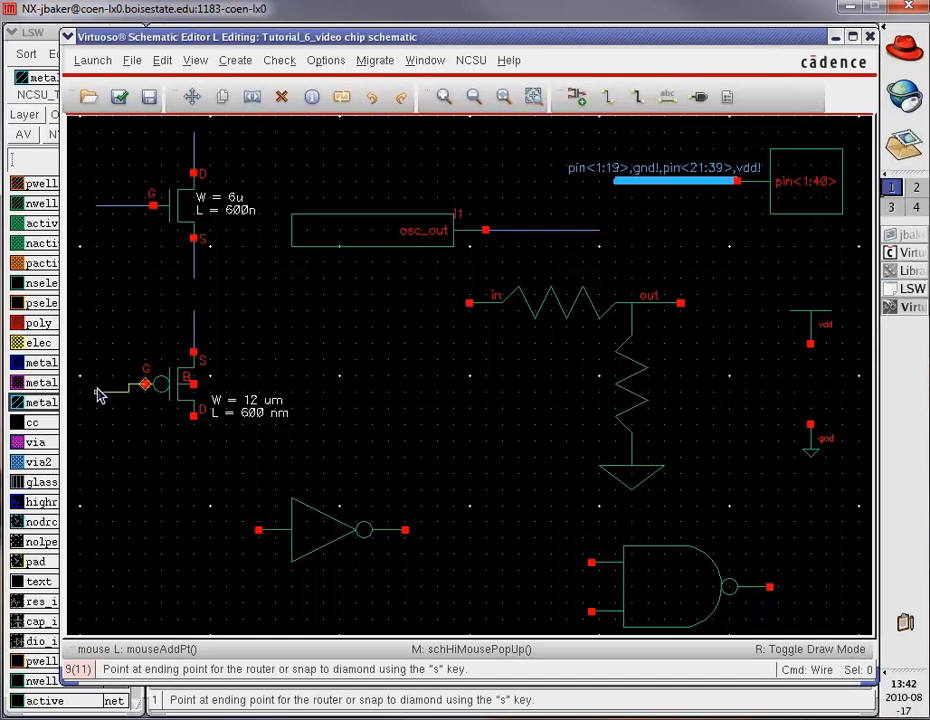
pyautogui.doubleClick(100, 393)
pyautogui.press('Escape')
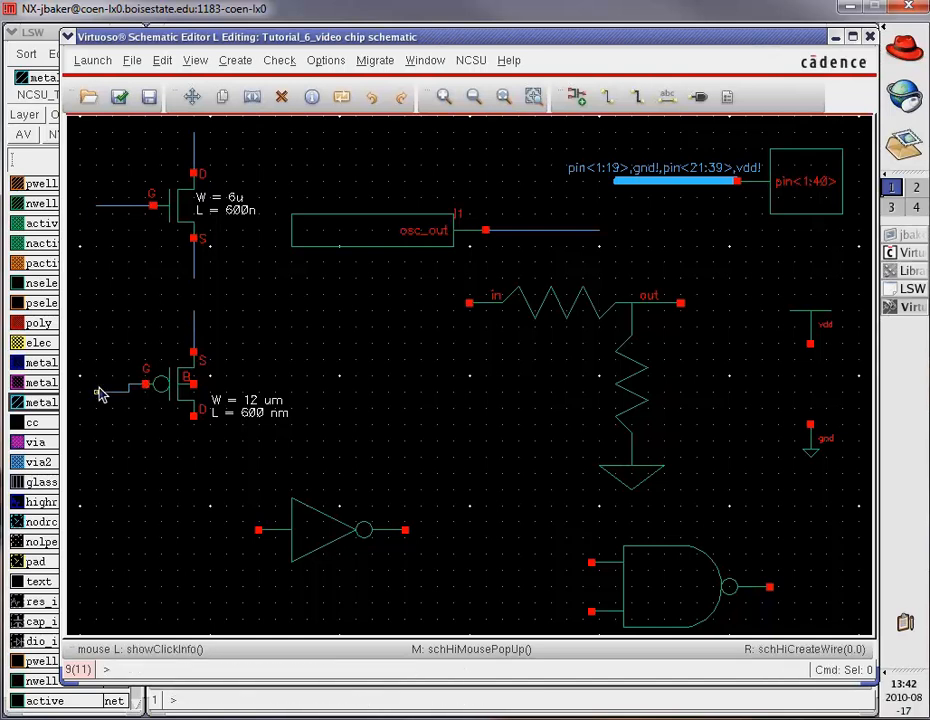
pyautogui.press('u')
# Draw a straight open-ended wire extending left from the PMOS gate
pyautogui.press('w')
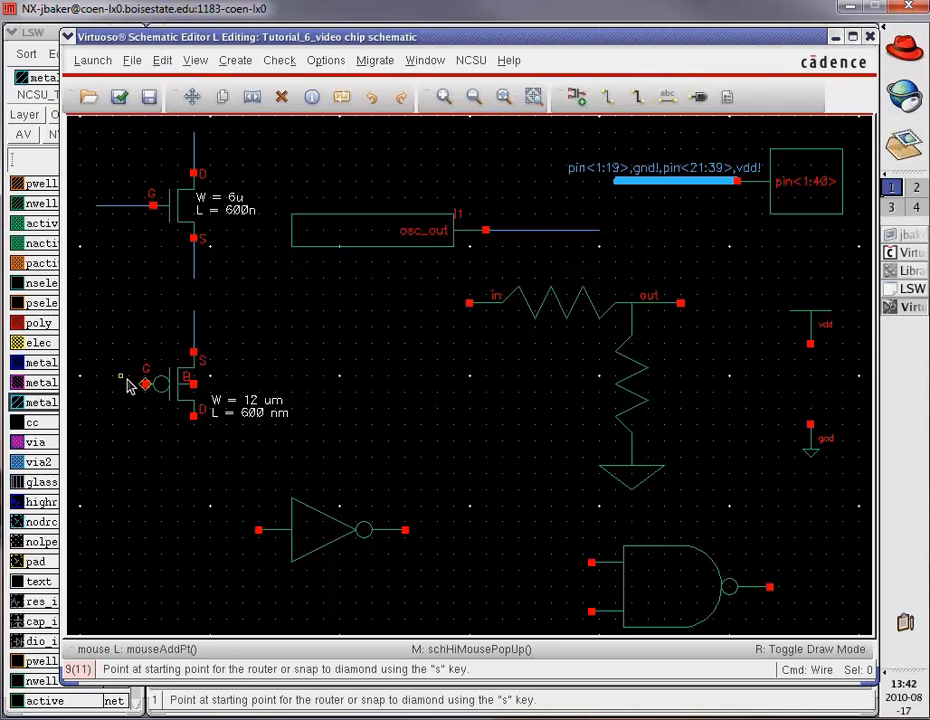
pyautogui.click(146, 385)
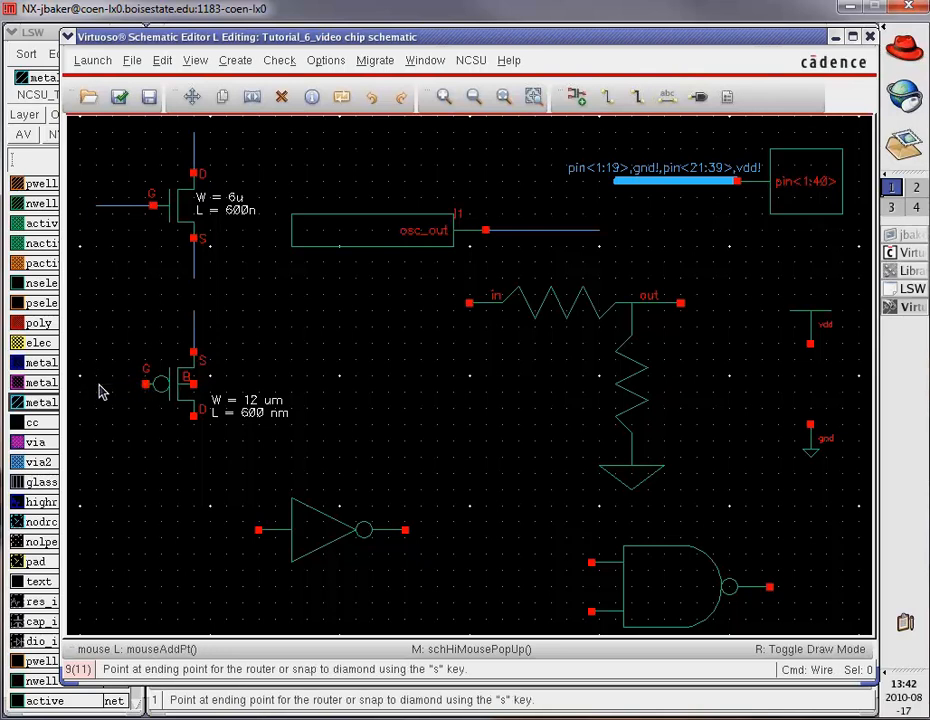
pyautogui.doubleClick(100, 390)
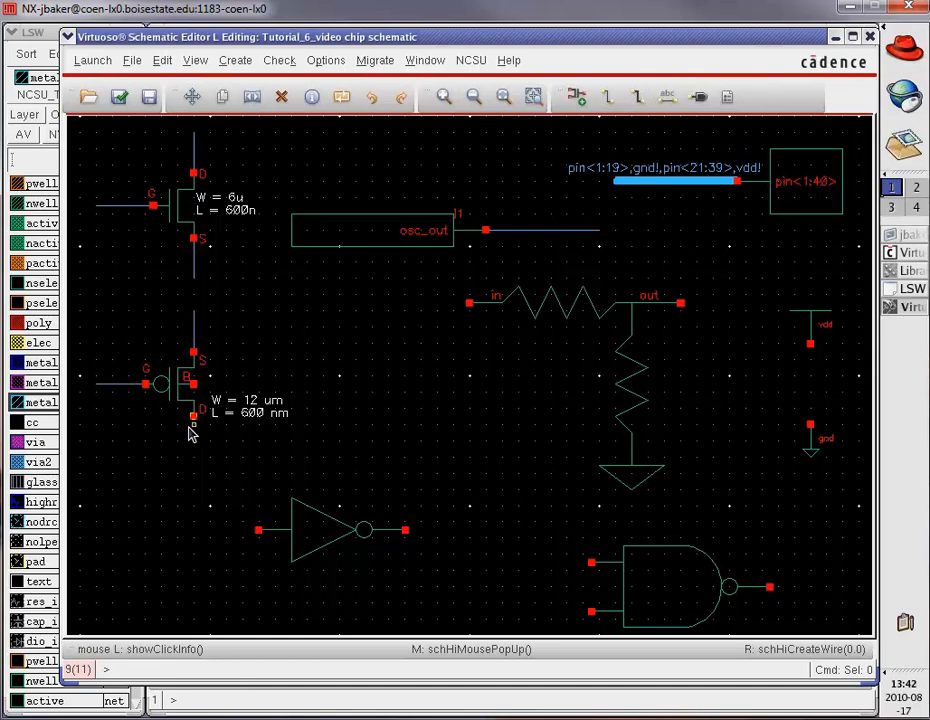
# Draw an open-ended wire downward from the PMOS drain, and delete the stray horizontal segment at its lower end
pyautogui.press('w')
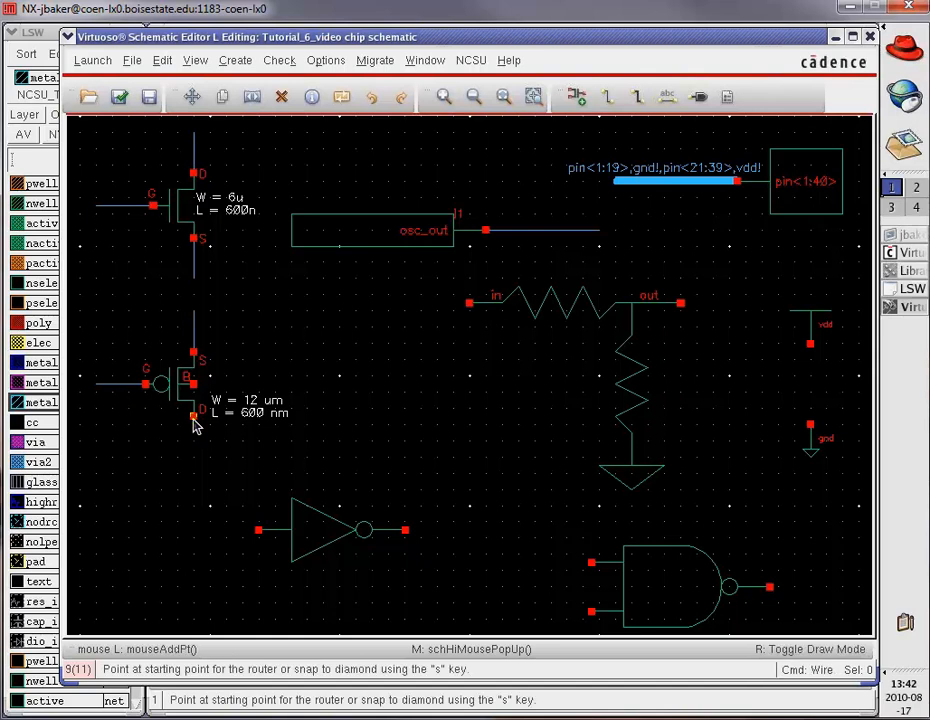
pyautogui.click(194, 418)
pyautogui.doubleClick(189, 465)
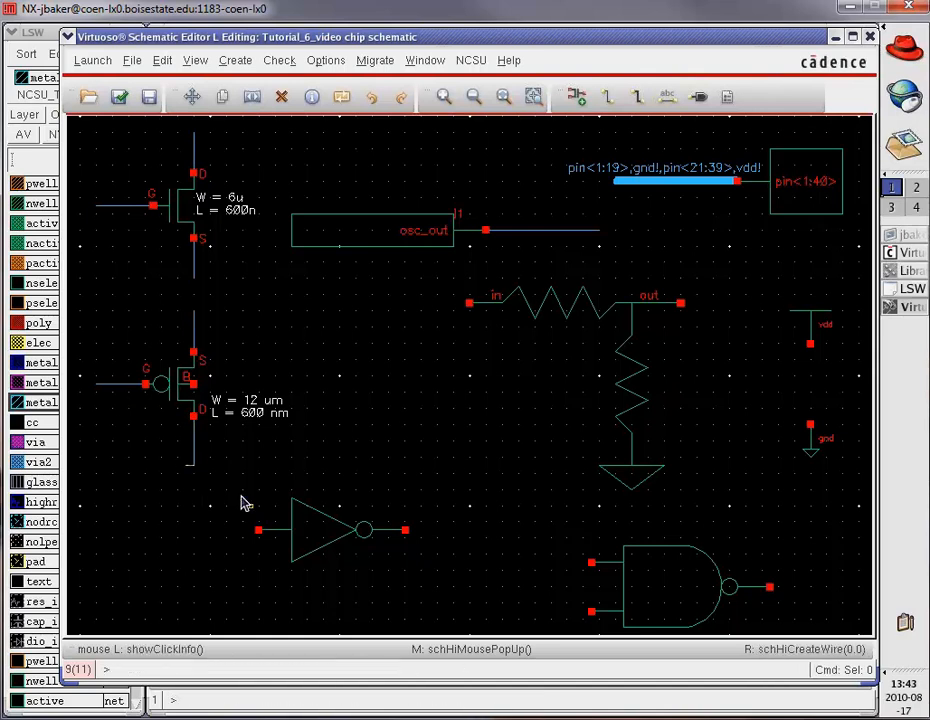
pyautogui.click(188, 467)
pyautogui.press('Delete')
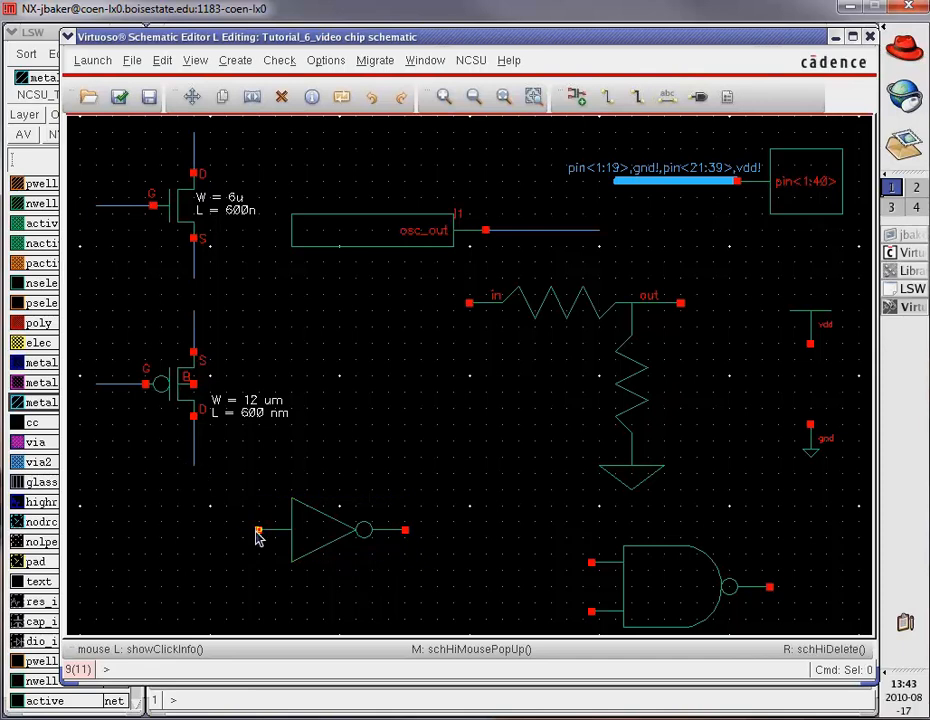
# Draw open-ended wires on the inverter, extending left from its input and right from its output
pyautogui.press('w')
pyautogui.click(258, 531)
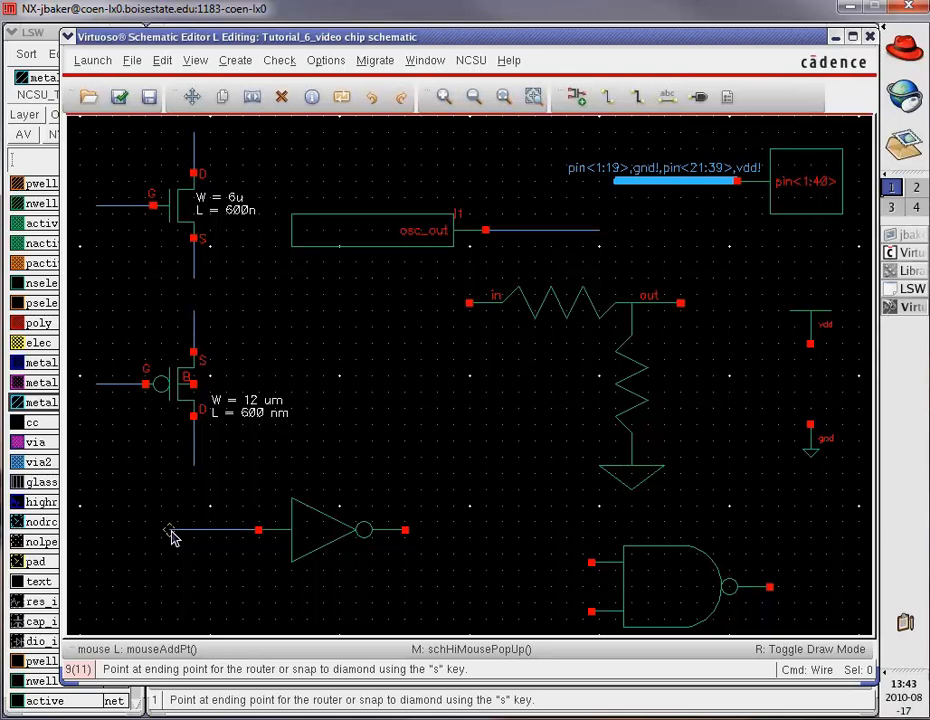
pyautogui.doubleClick(170, 531)
pyautogui.press('Escape')
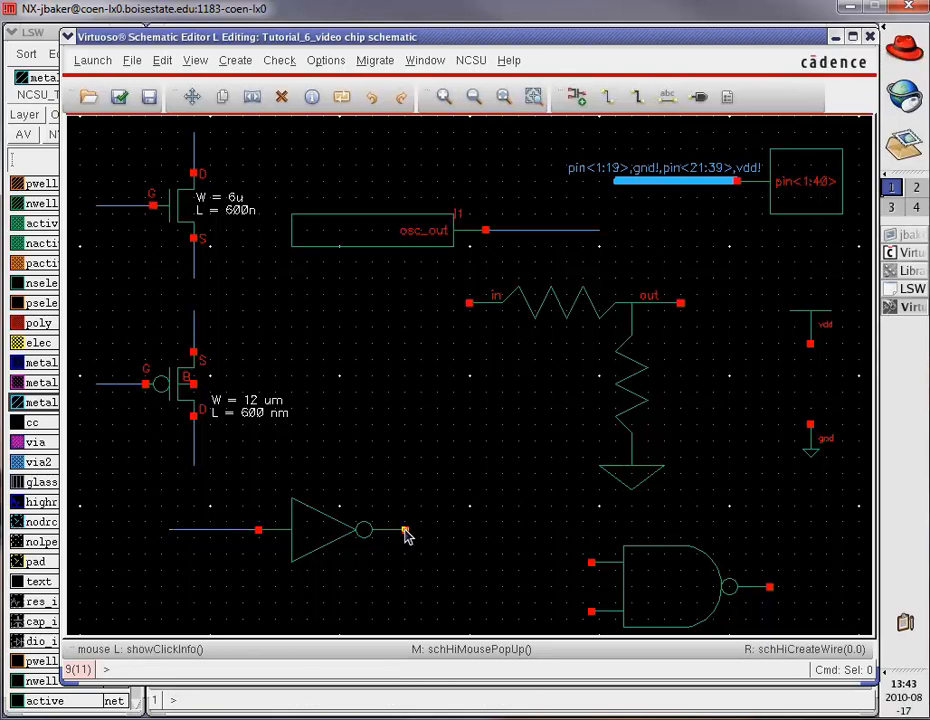
pyautogui.press('w')
pyautogui.click(405, 531)
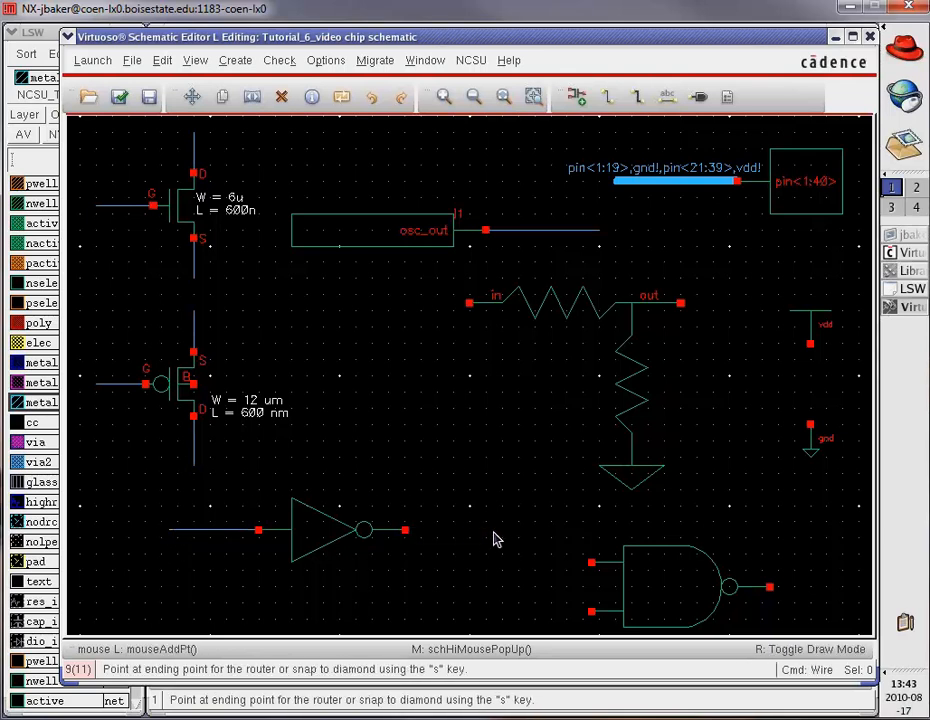
pyautogui.doubleClick(486, 531)
pyautogui.press('Escape')
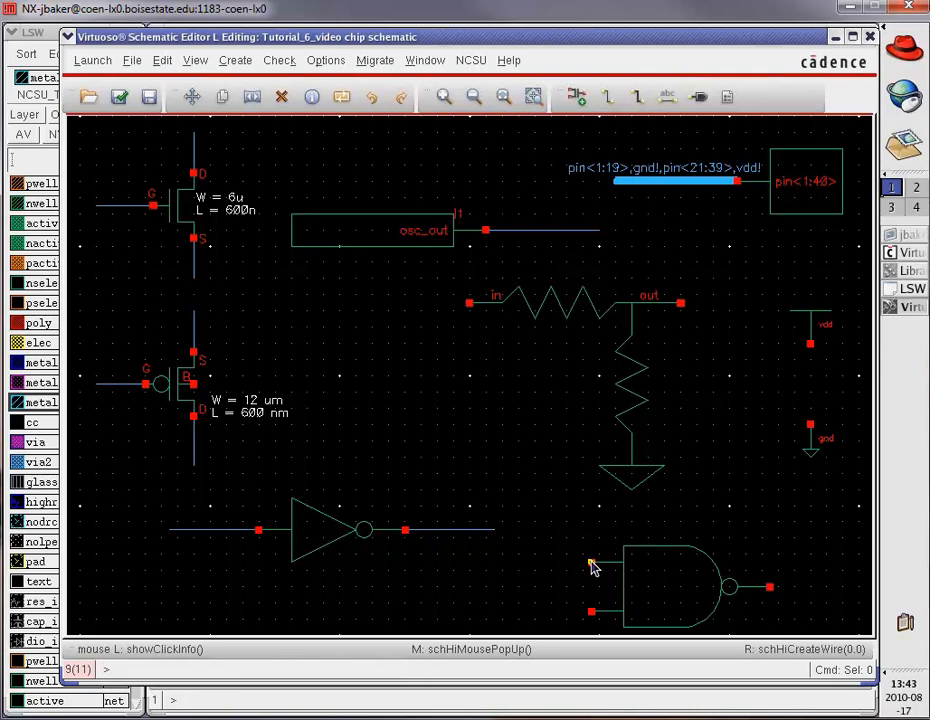
# Draw open-ended wires extending left from both NAND gate inputs and right from the NAND output
pyautogui.press('w')
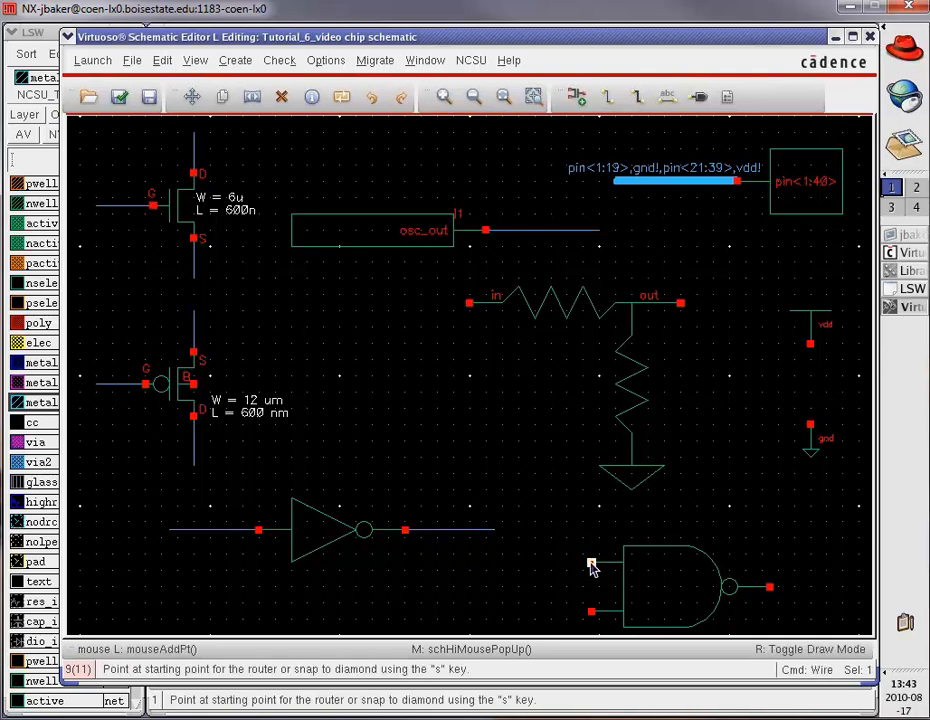
pyautogui.click(592, 564)
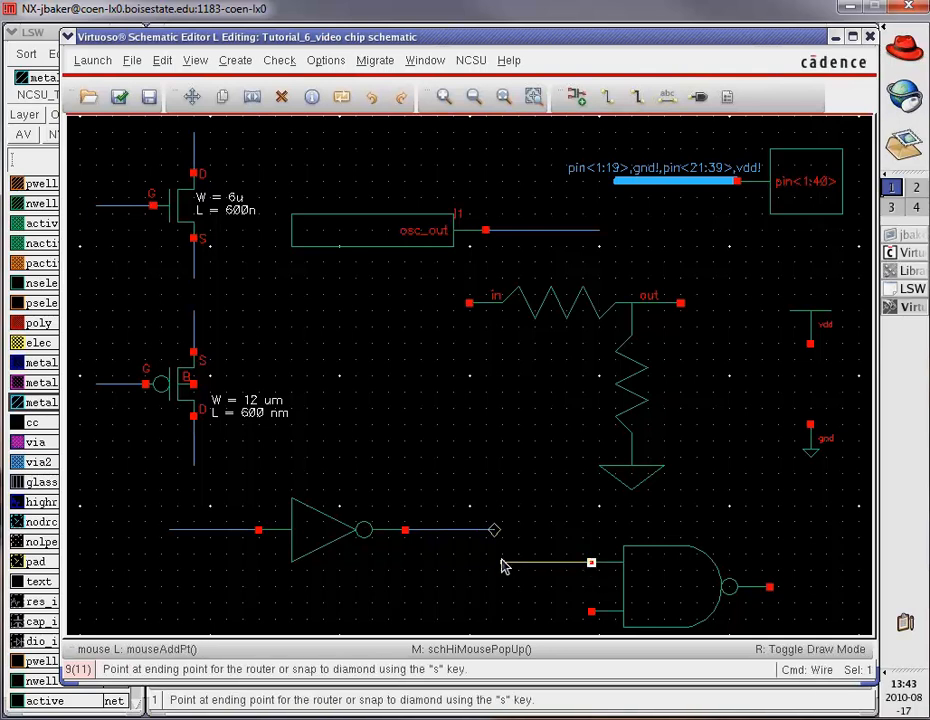
pyautogui.rightClick(590, 614)
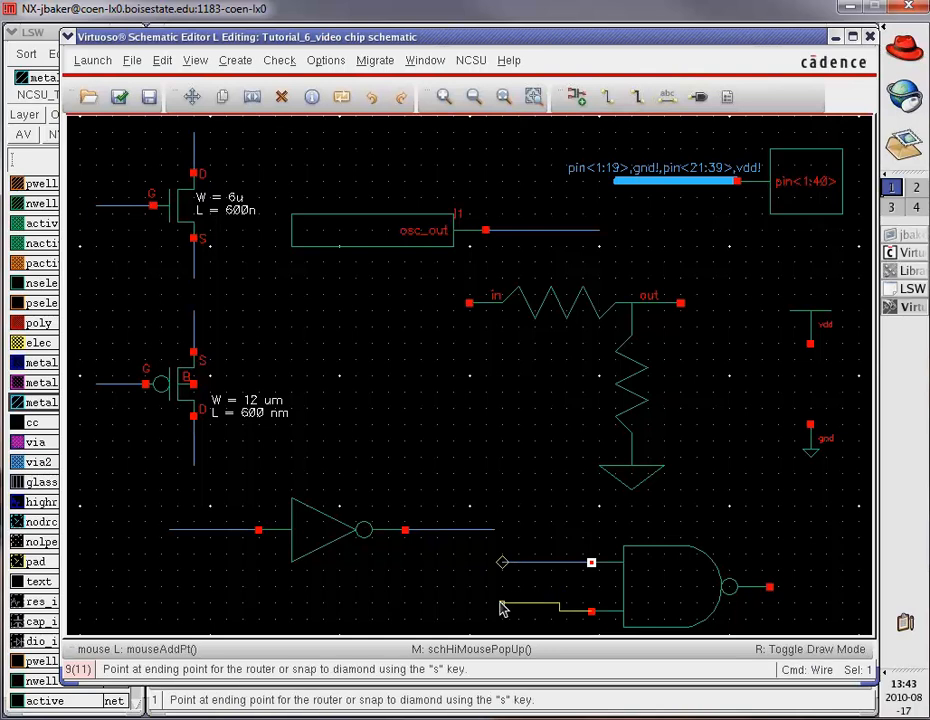
pyautogui.doubleClick(501, 612)
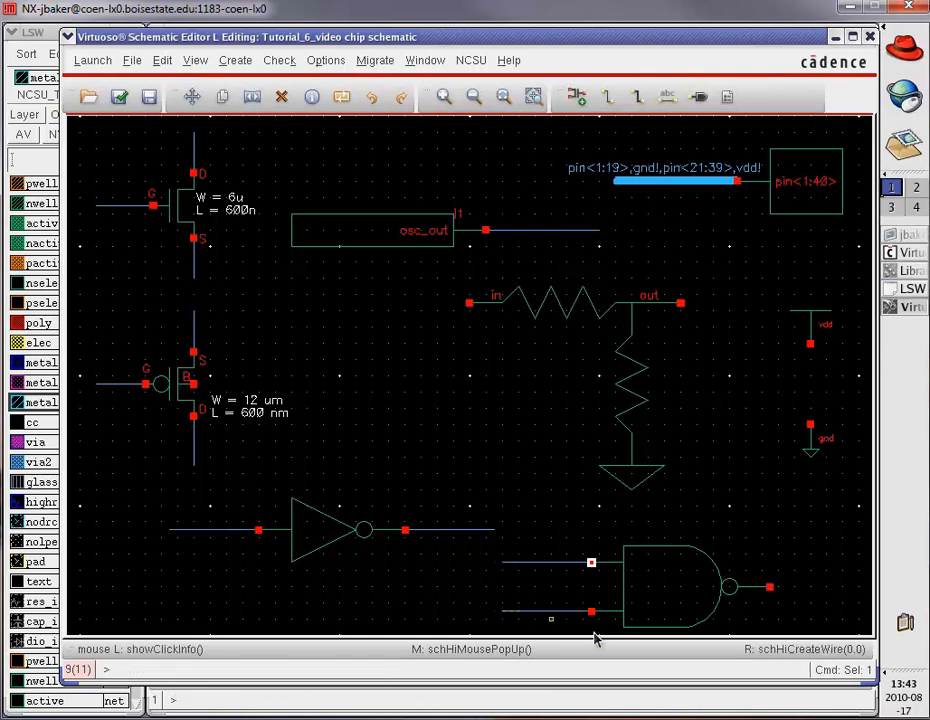
pyautogui.press('w')
pyautogui.click(770, 590)
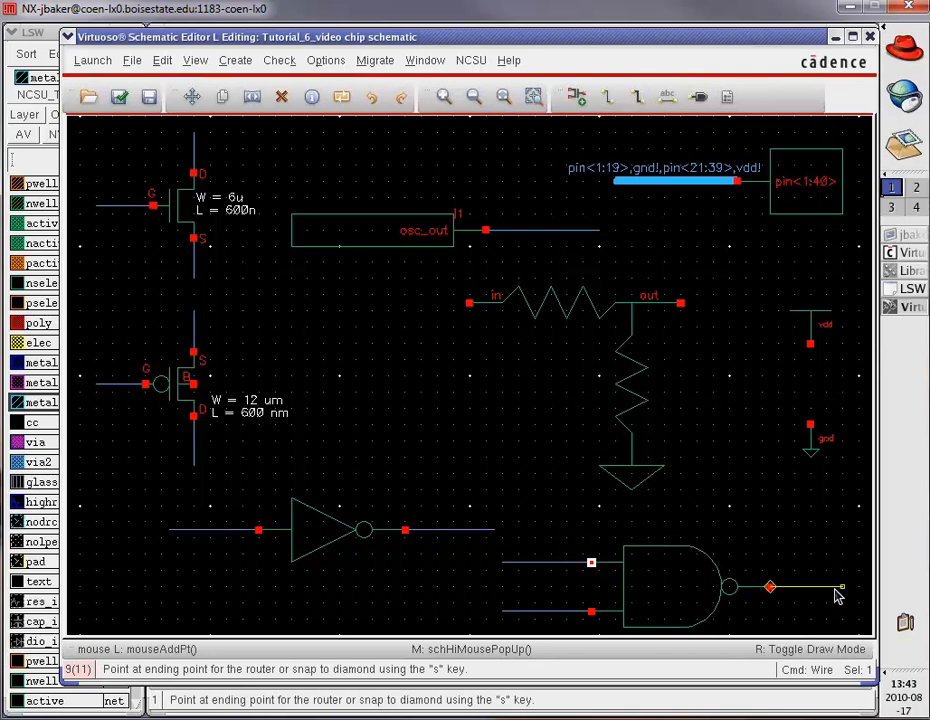
pyautogui.doubleClick(847, 588)
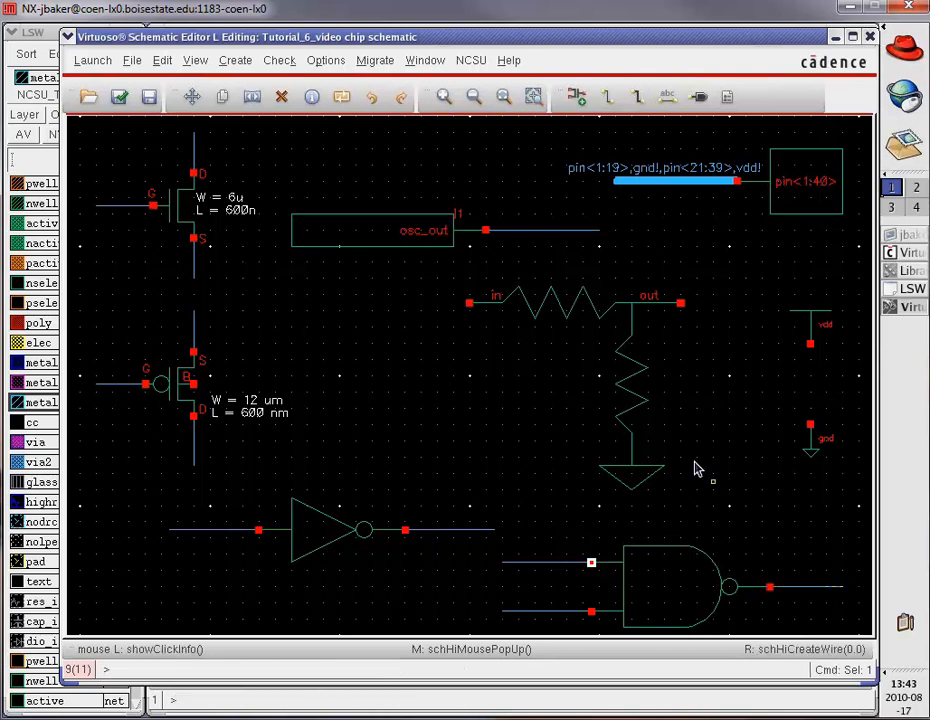
# Draw open-ended wires on the resistive divider, extending right from its out terminal and left from its in terminal
pyautogui.rightClick(681, 304)
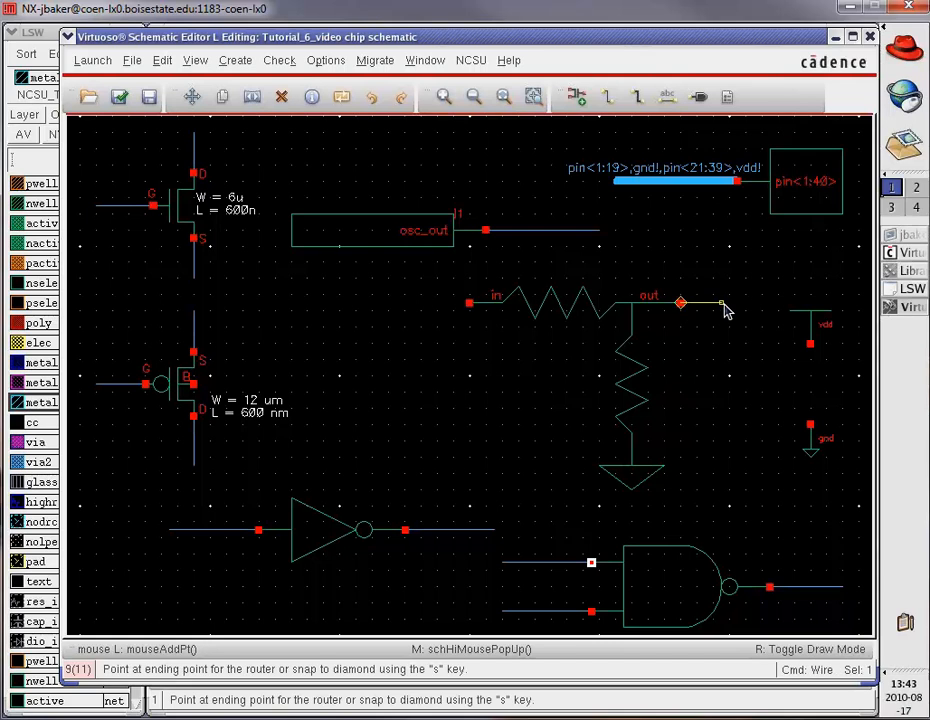
pyautogui.doubleClick(736, 303)
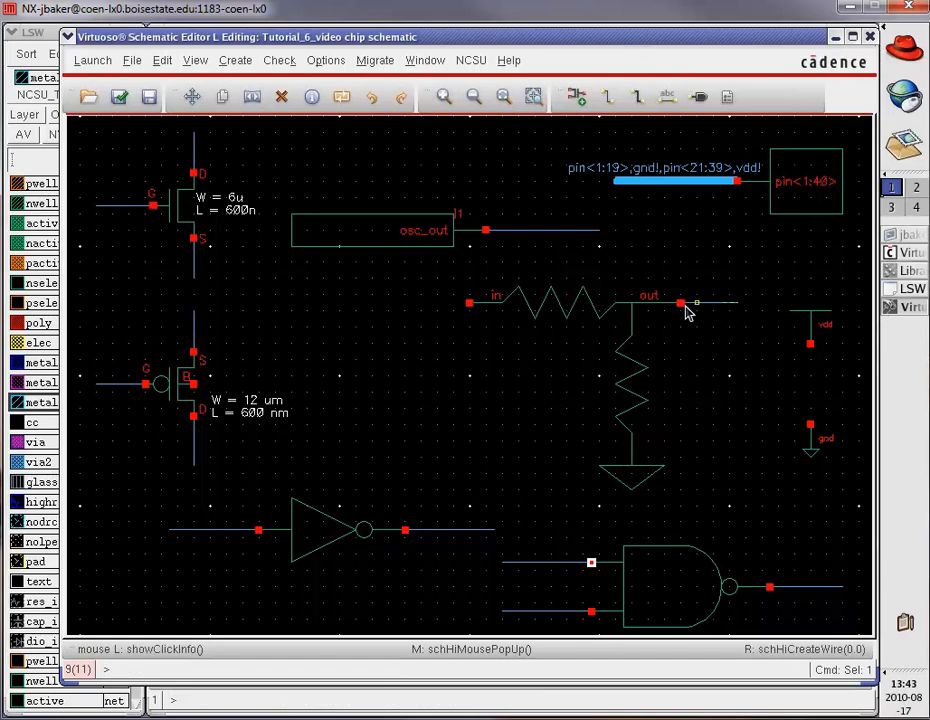
pyautogui.rightClick(469, 303)
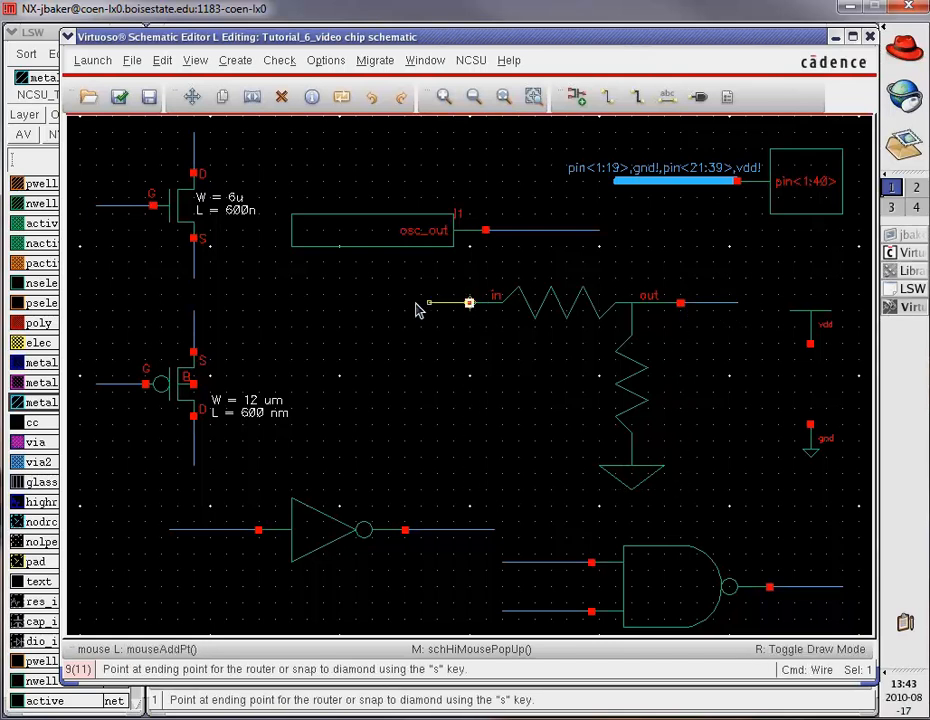
pyautogui.doubleClick(363, 303)
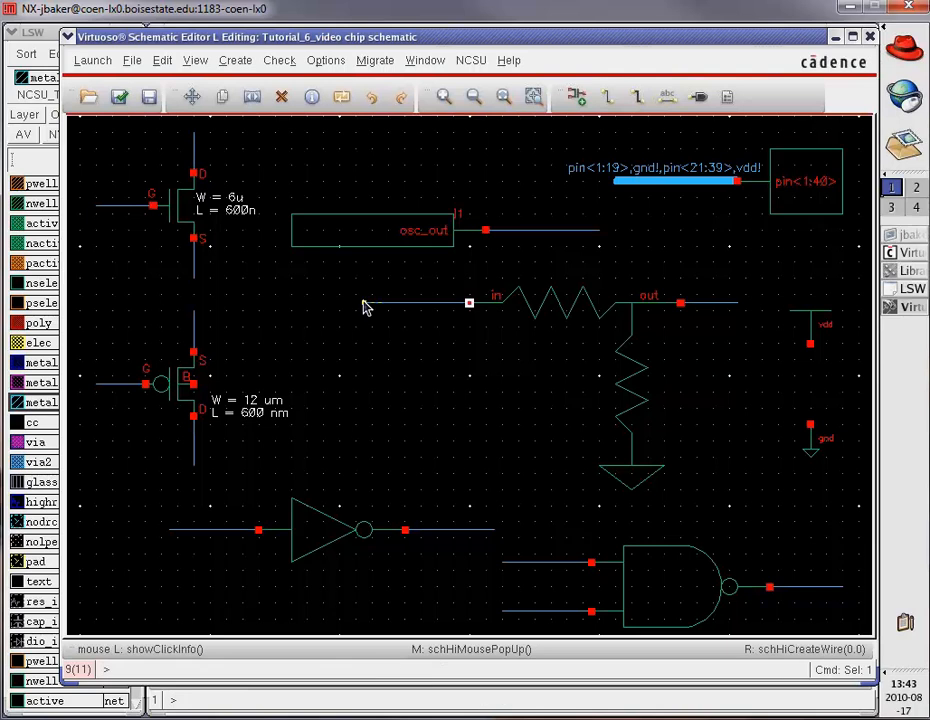
# Label the oscillator's osc_out wire pin<1>
pyautogui.write('lpin')
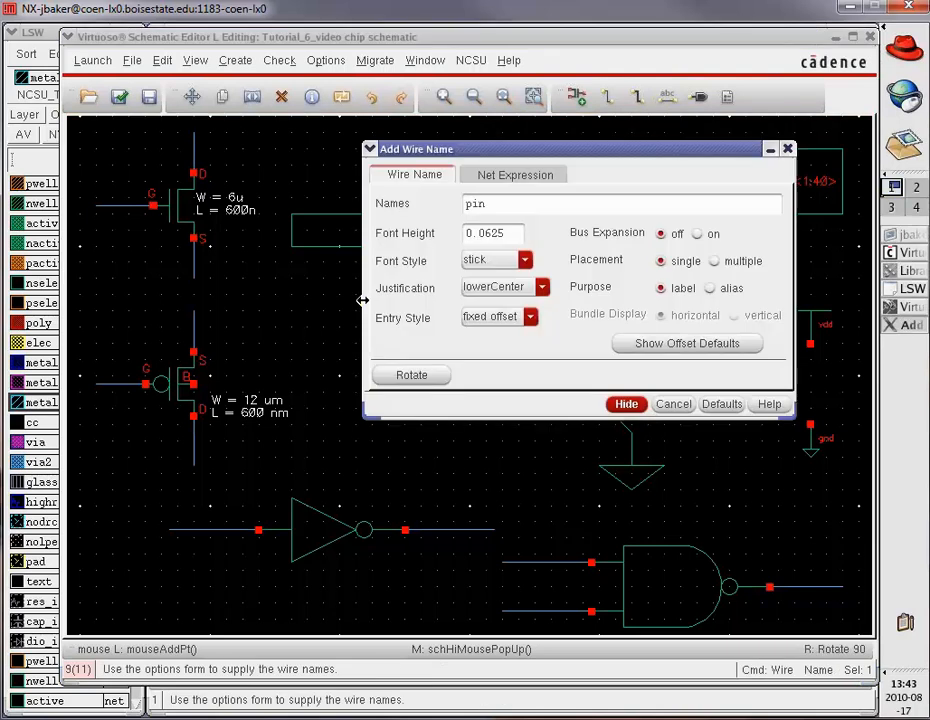
pyautogui.write('<1>')
pyautogui.click(626, 404)
pyautogui.click(549, 236)
# Label the NMOS drain wire pin<7>, with its name rotated along the wire, and the NMOS gate wire pin<8>
pyautogui.write('pin<7>')
pyautogui.click(624, 404)
pyautogui.rightClick(200, 148)
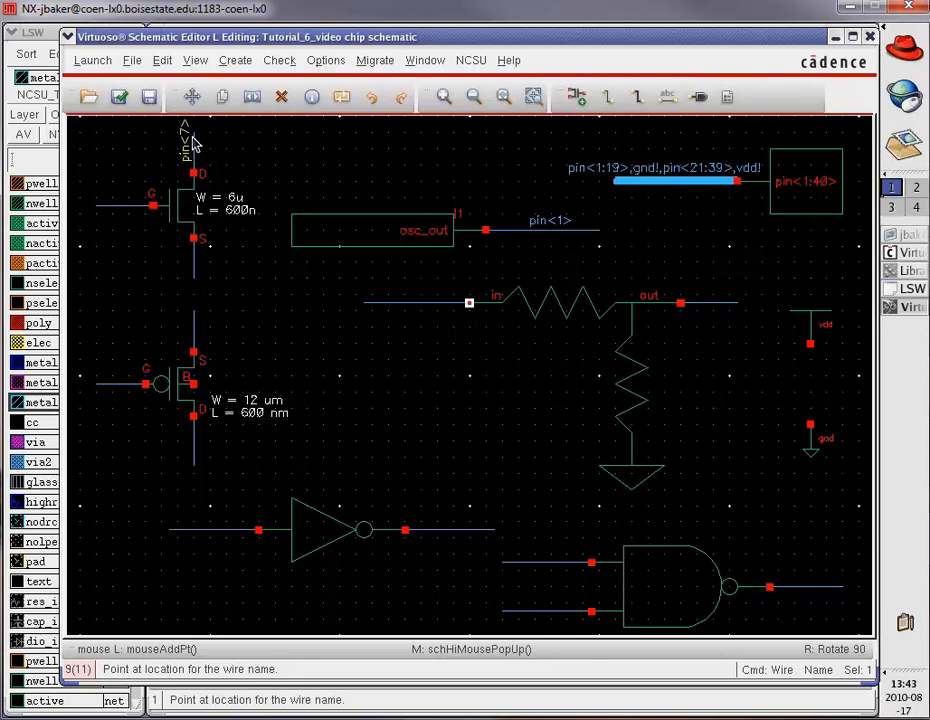
pyautogui.click(195, 144)
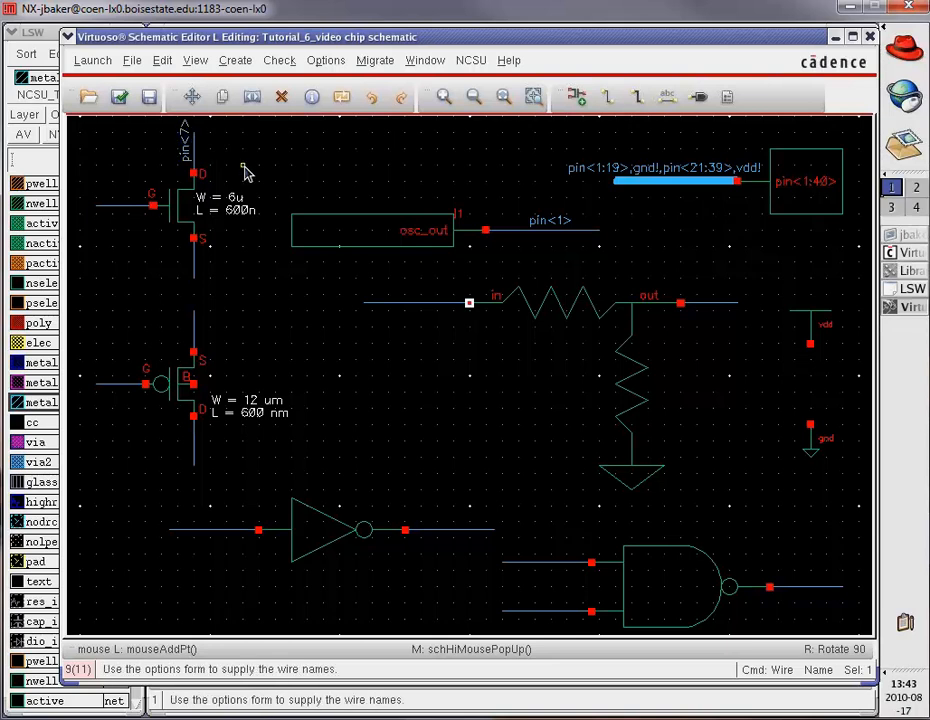
pyautogui.write('pin')
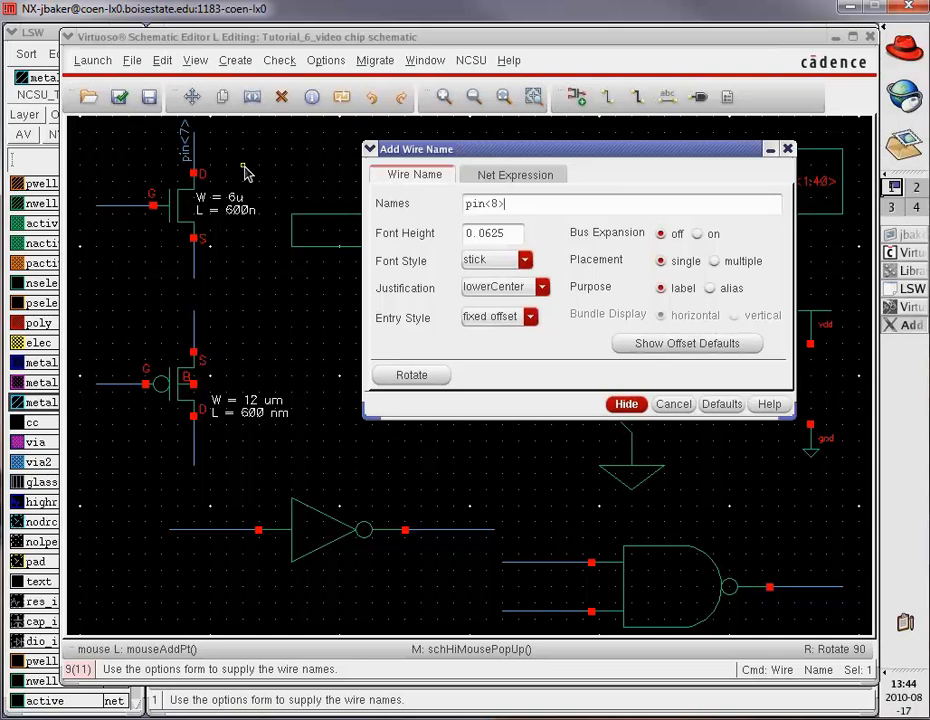
pyautogui.write('<8>')
pyautogui.press('Return')
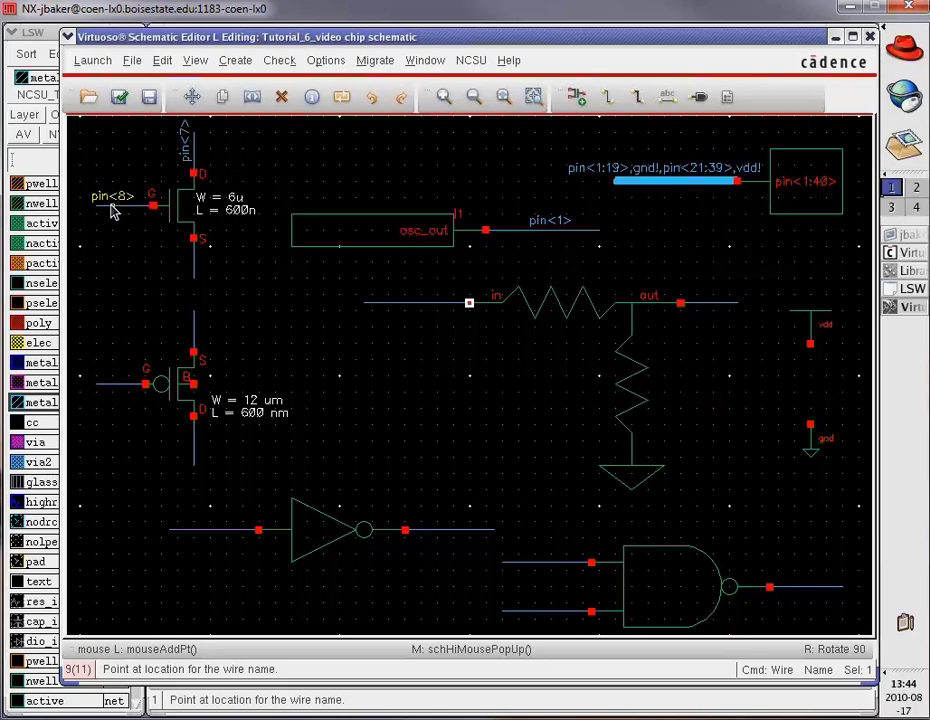
pyautogui.click(113, 210)
# Label the NMOS source wire pin<9>
pyautogui.write('pi')
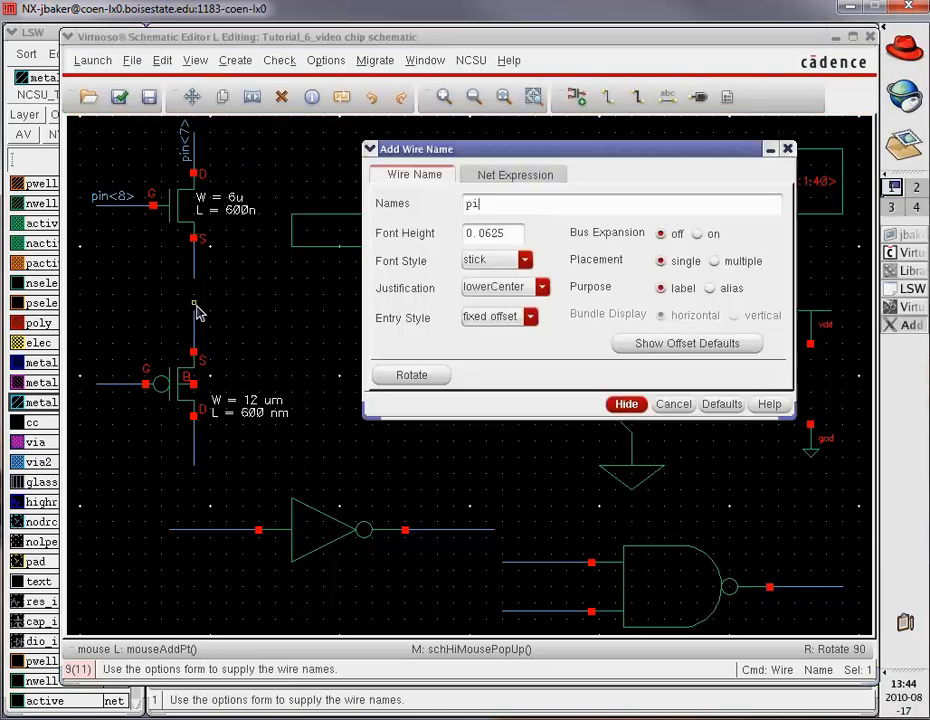
pyautogui.write('n<9>')
pyautogui.press('Return')
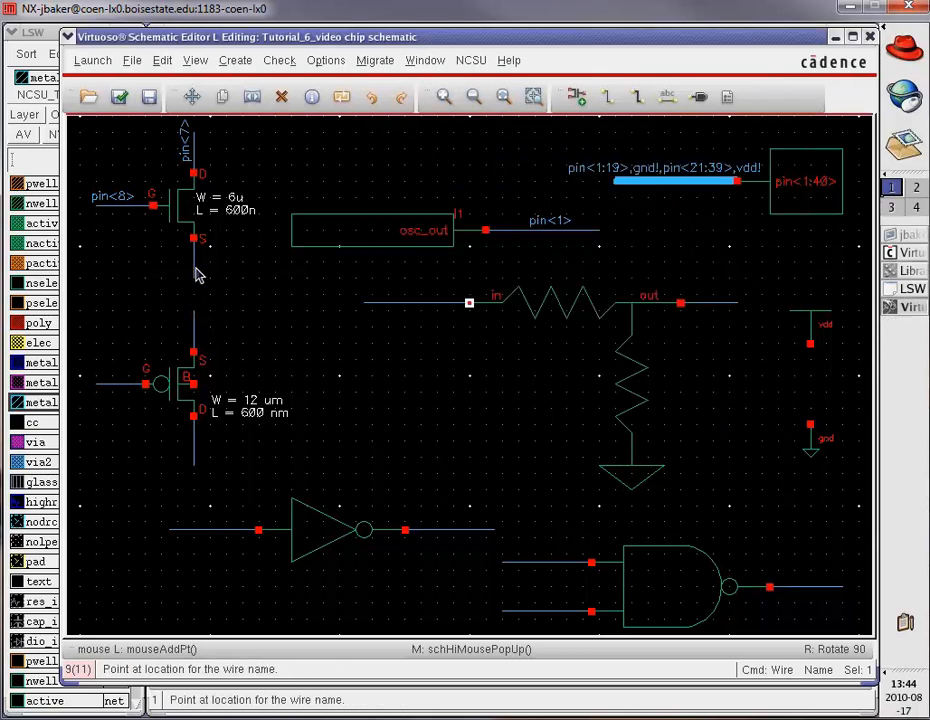
pyautogui.click(197, 277)
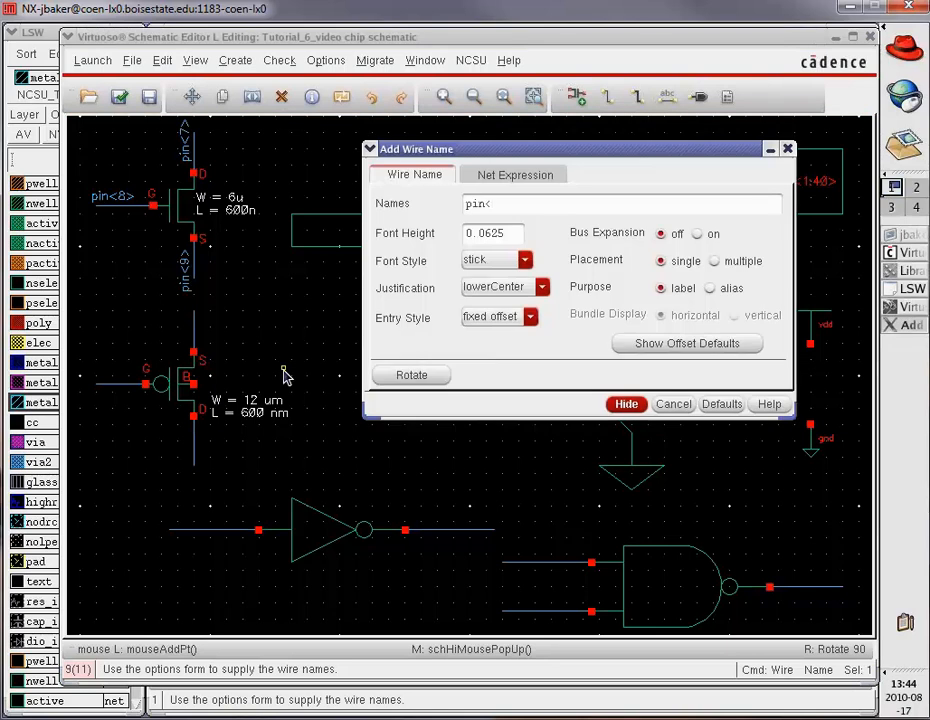
# Label the PMOS source wire pin<11>, placing the name vertically beside the wire
pyautogui.write('11>')
pyautogui.click(626, 404)
pyautogui.rightClick(201, 263)
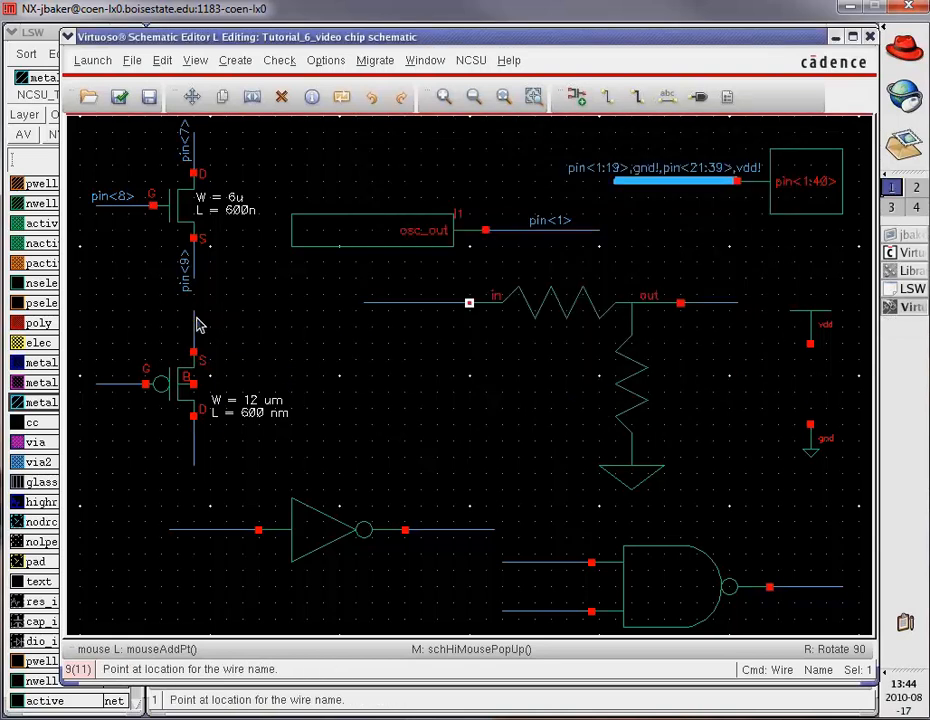
pyautogui.click(199, 322)
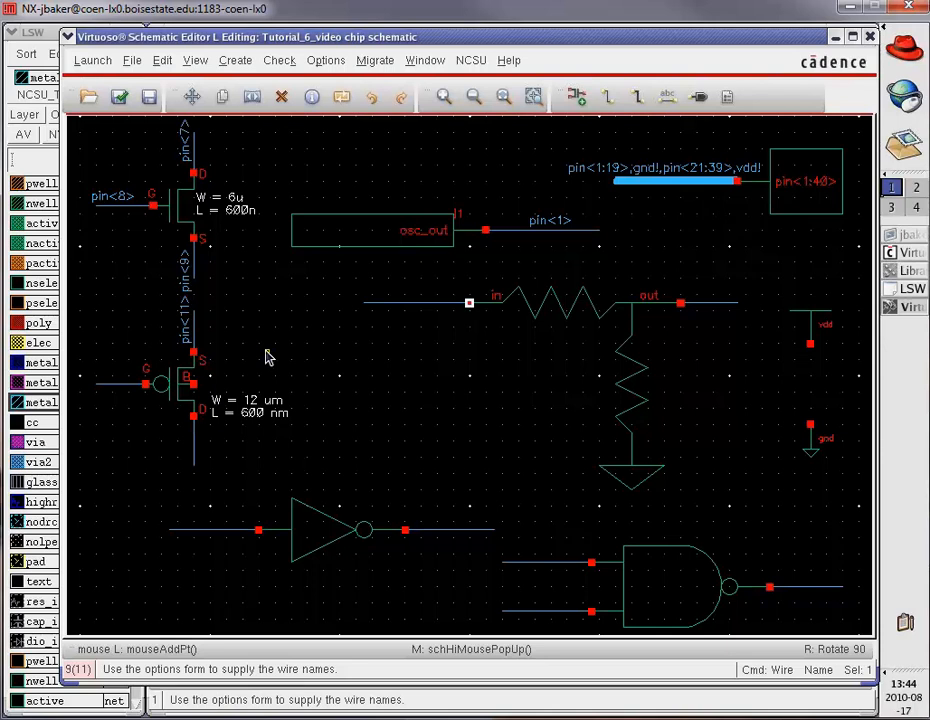
# Draw an open-ended wire extending right from the PMOS body terminal and label it pin<14>
pyautogui.press('w')
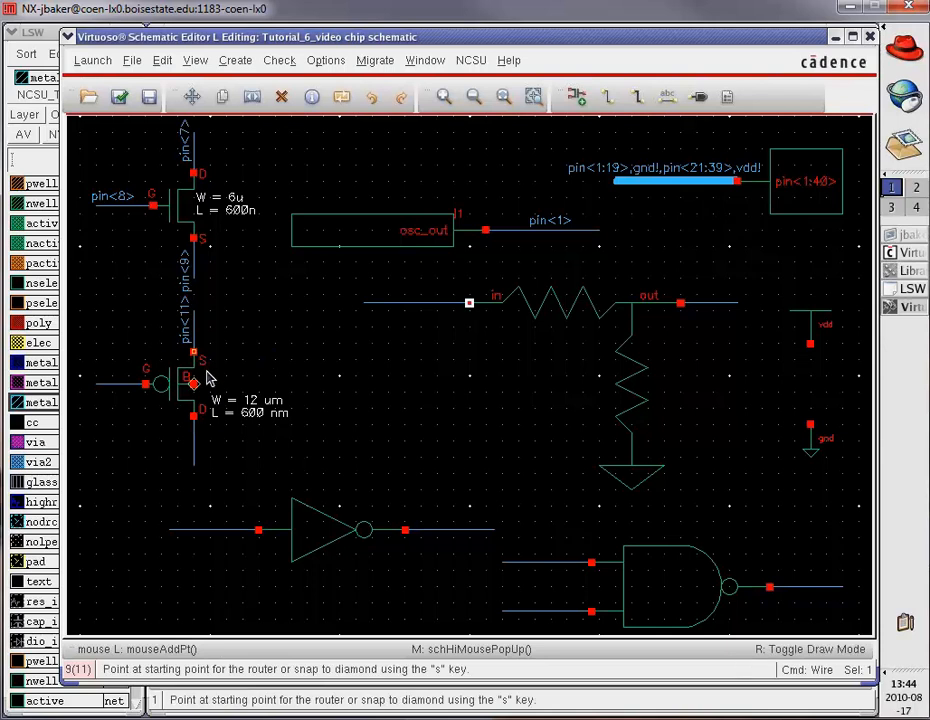
pyautogui.click(193, 384)
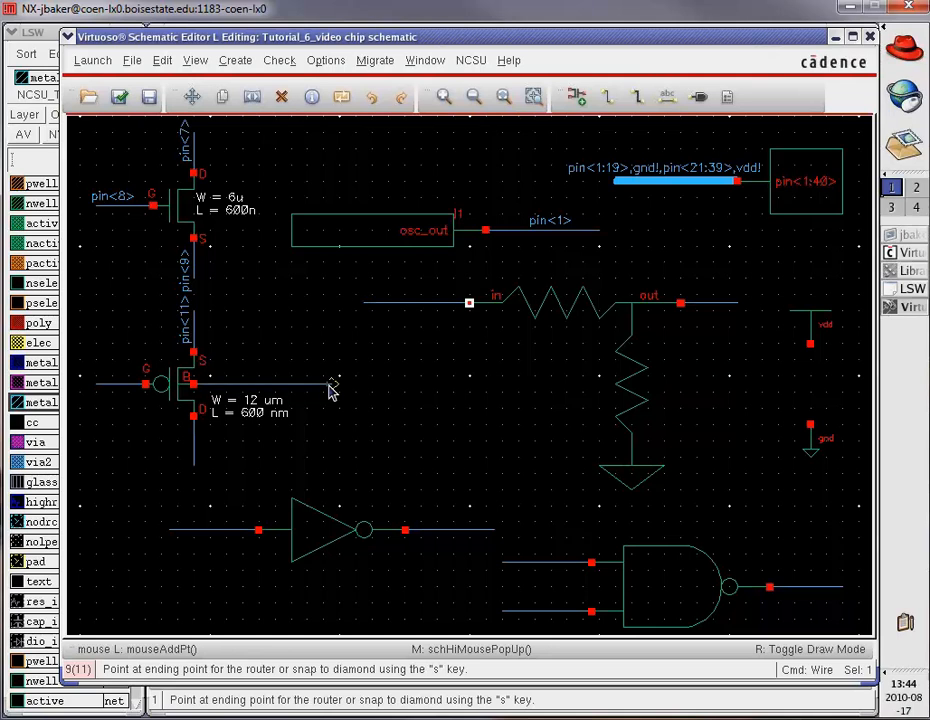
pyautogui.doubleClick(330, 388)
pyautogui.write('lpin')
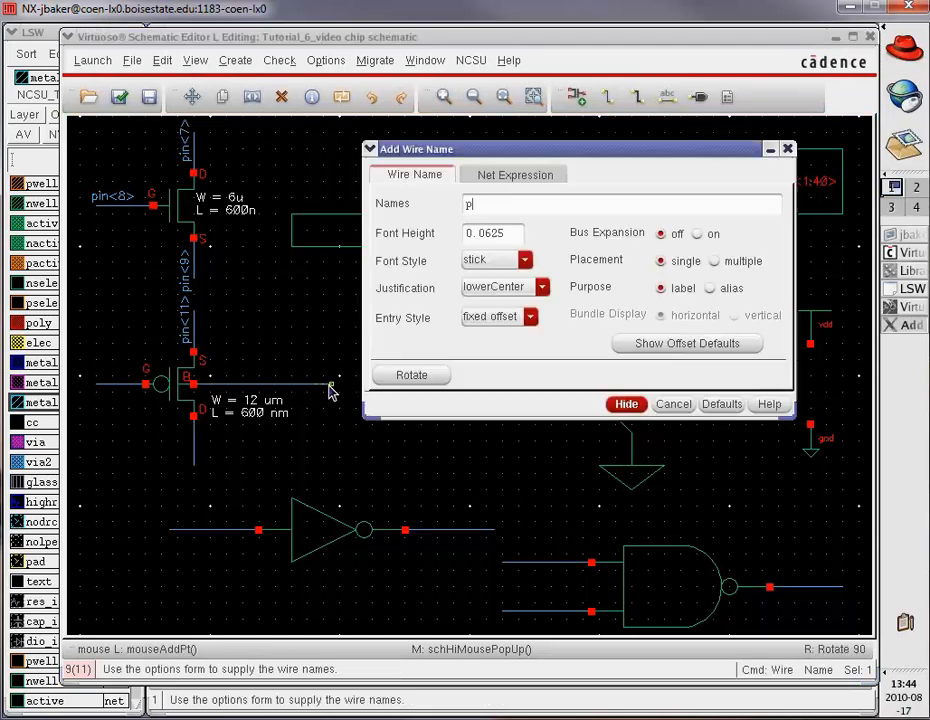
pyautogui.write('<14>')
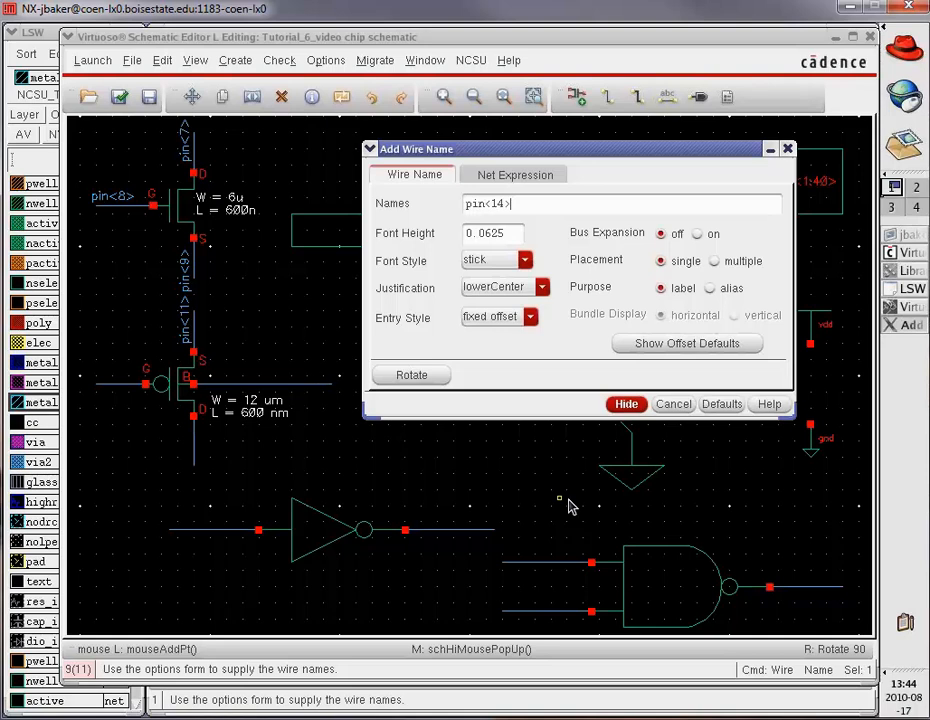
pyautogui.click(625, 405)
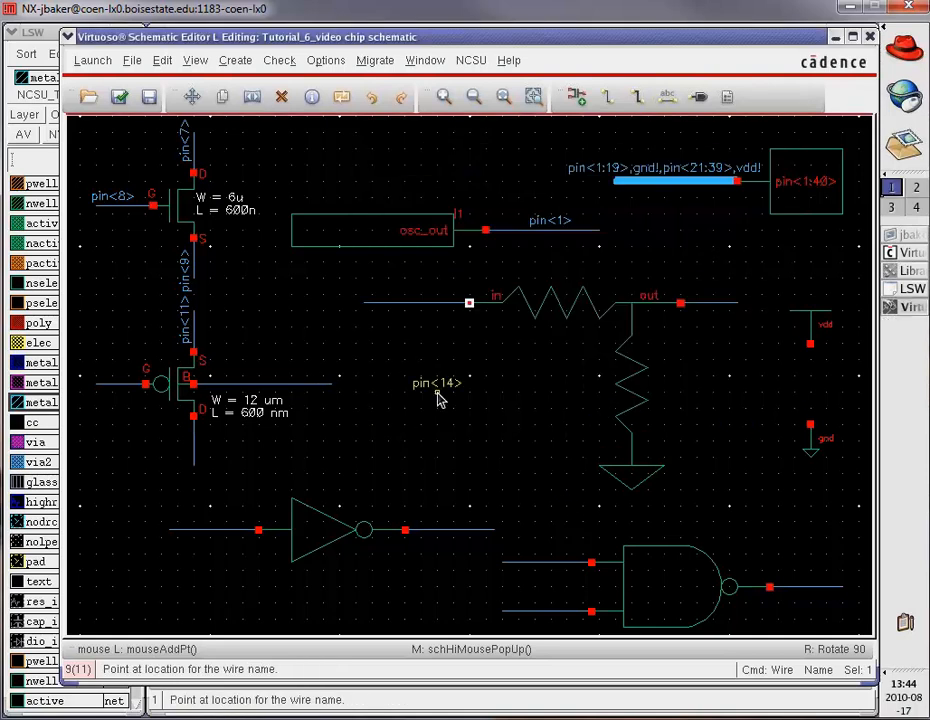
pyautogui.click(315, 387)
# Label the PMOS gate wire pin<12> and the PMOS drain wire pin<13>
pyautogui.write('pin')
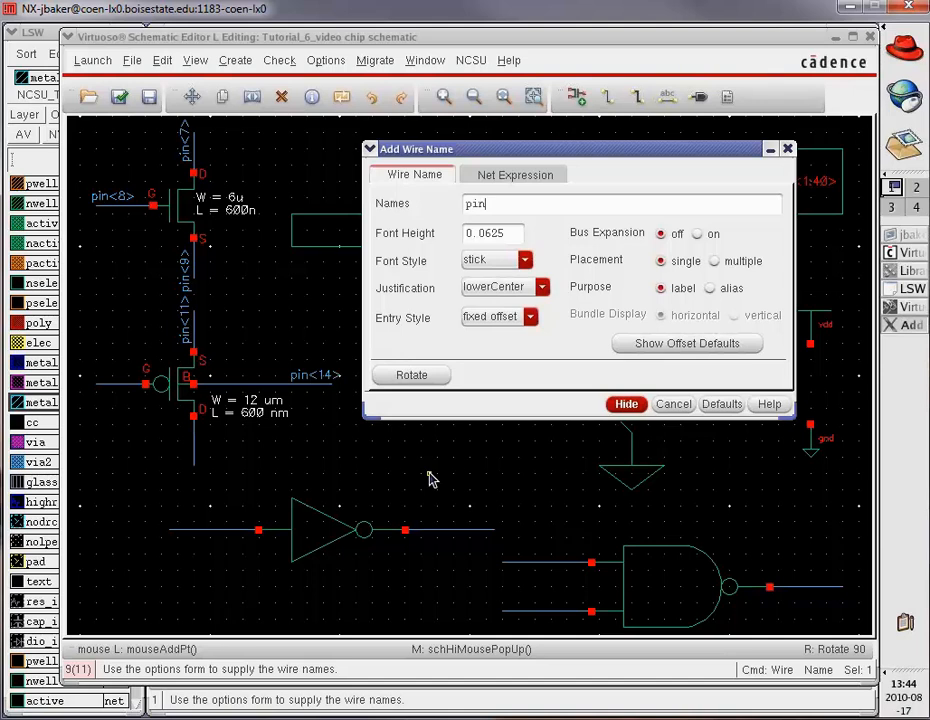
pyautogui.write('<12')
pyautogui.press('Return')
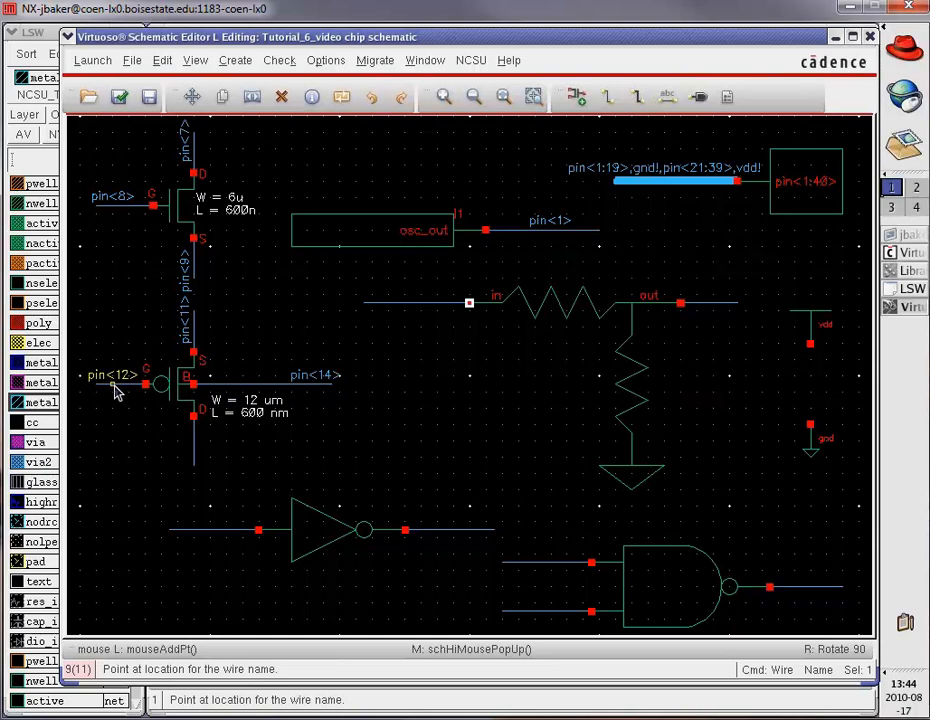
pyautogui.click(114, 389)
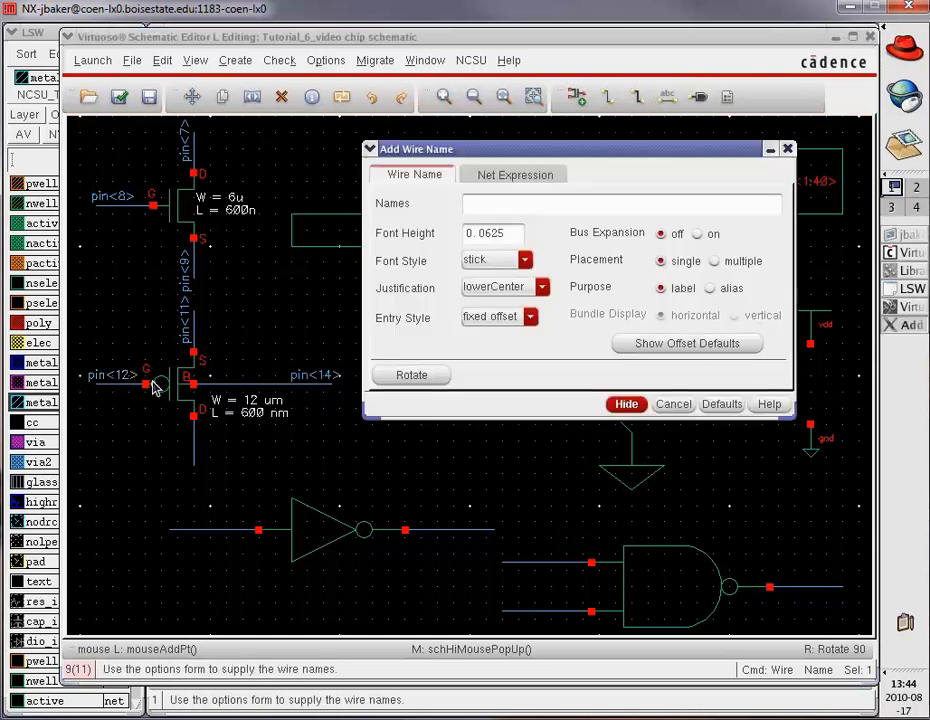
pyautogui.write('pin<13>')
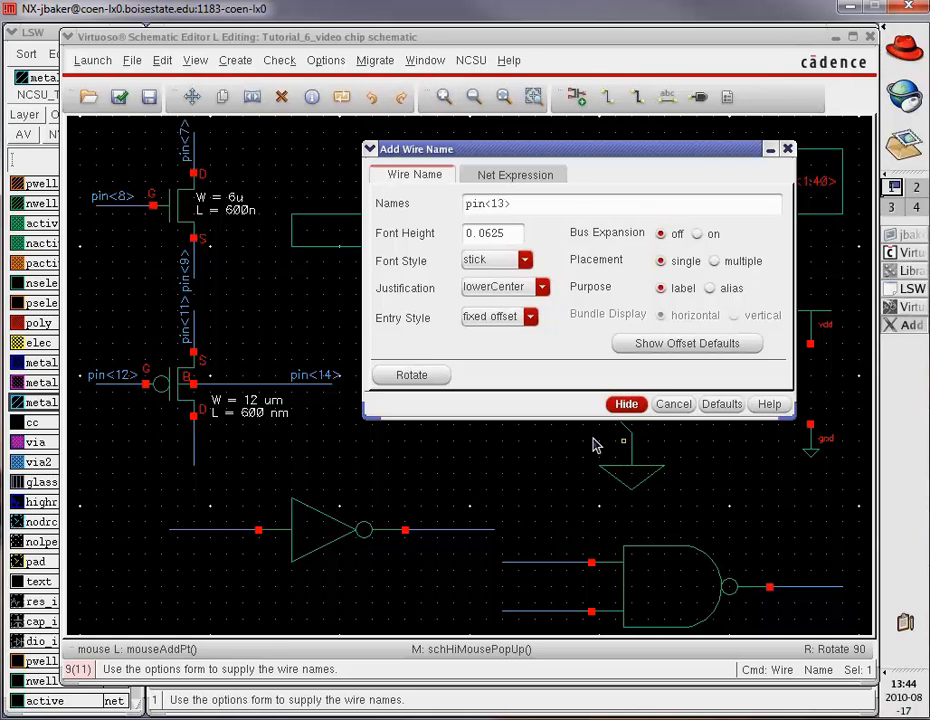
pyautogui.click(626, 404)
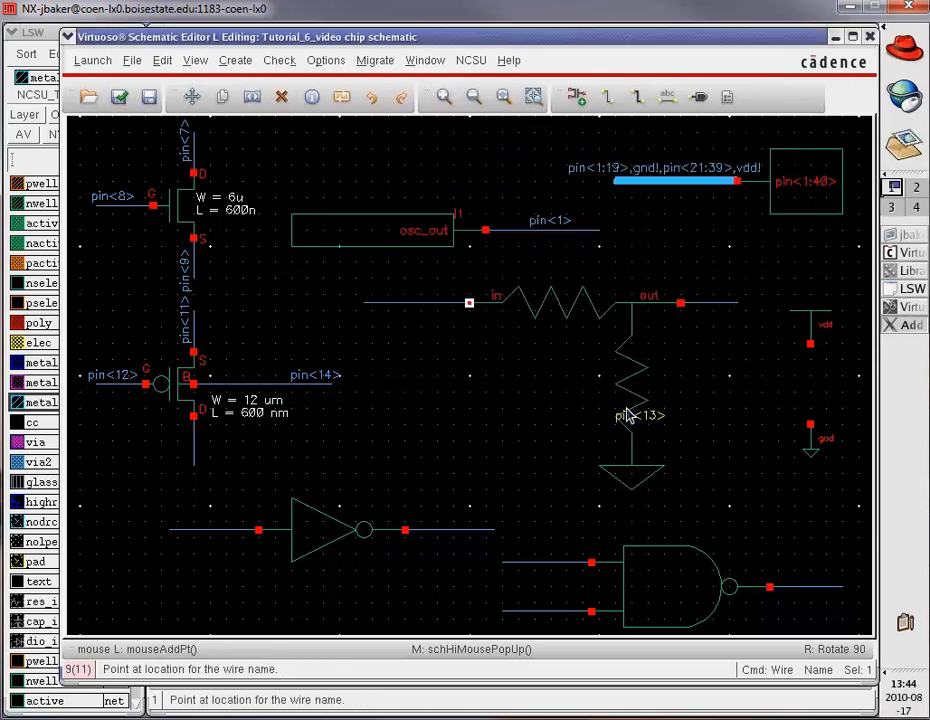
pyautogui.click(194, 451)
# Label the inverter's input wire pin<15> and its output wire pin<16>
pyautogui.write('pijn')
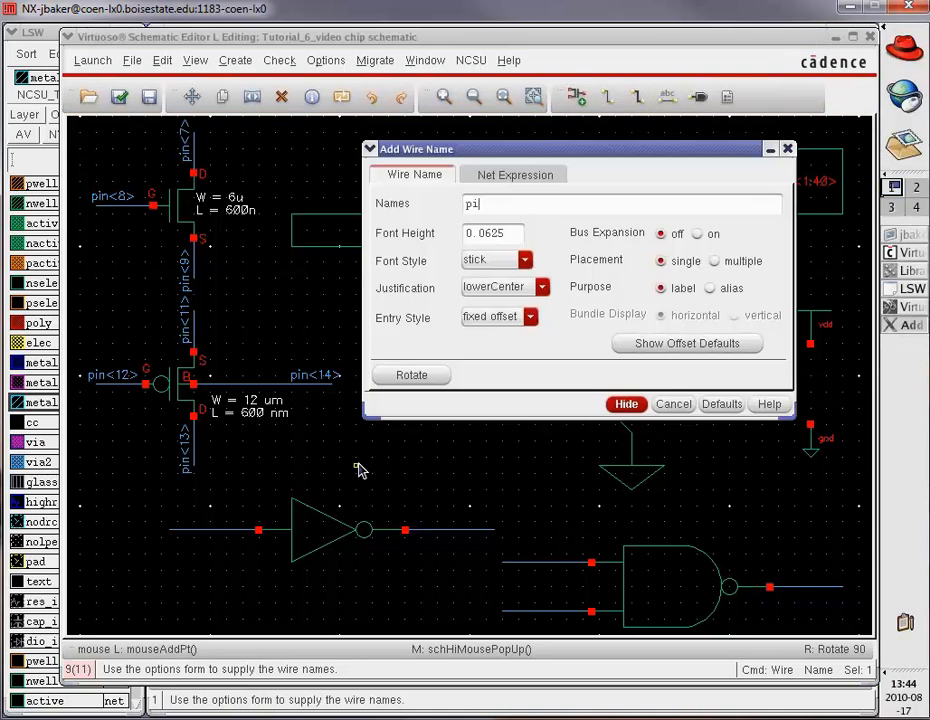
pyautogui.press('BackSpace')
pyautogui.write('n<15>')
pyautogui.press('Return')
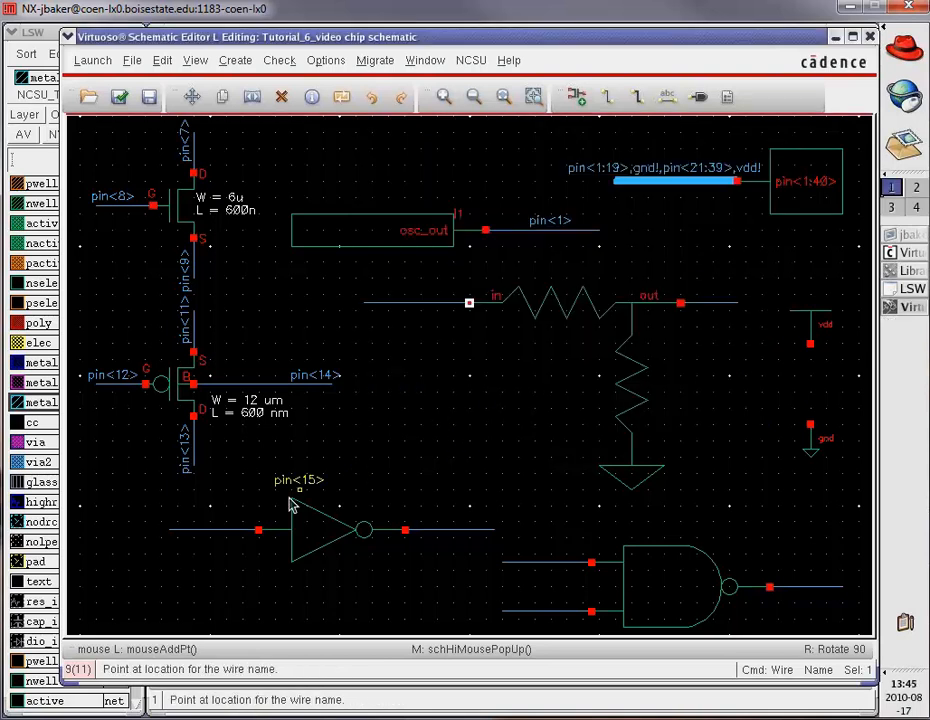
pyautogui.click(195, 533)
pyautogui.write('pin')
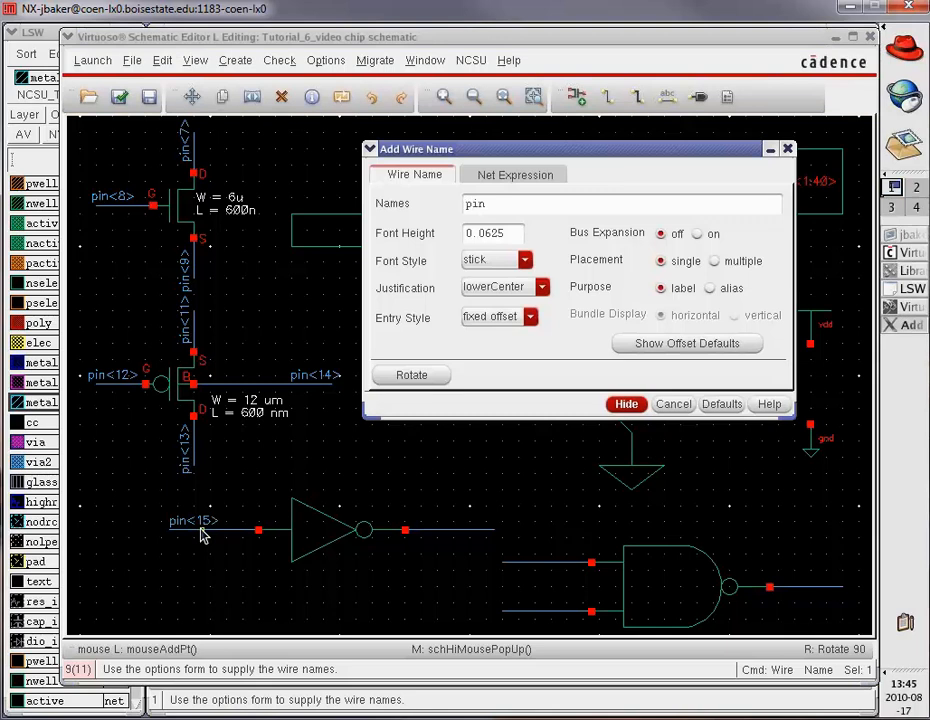
pyautogui.write('<16>')
pyautogui.click(626, 404)
pyautogui.click(465, 530)
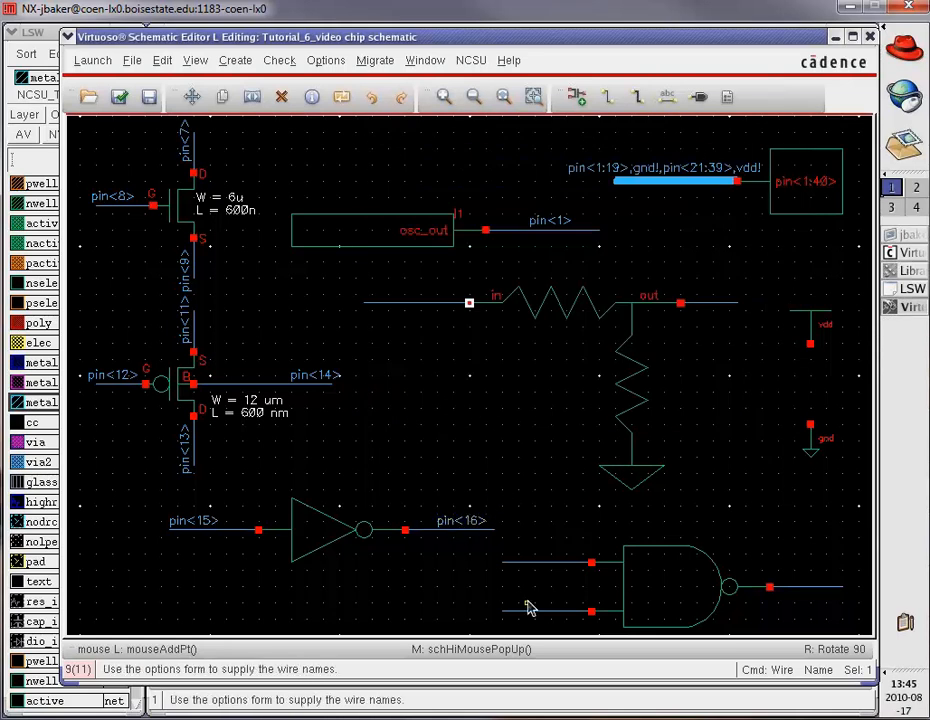
# Label the NAND gate's upper input wire pin<22> and its lower input wire pin<21>
pyautogui.write('pin')
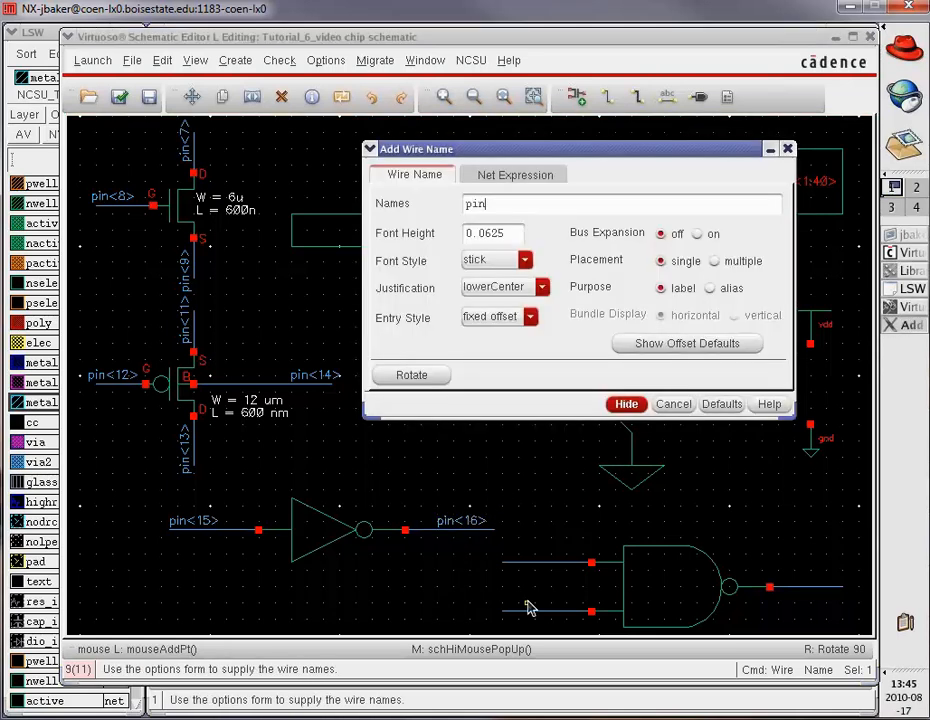
pyautogui.write('<22>')
pyautogui.press('Return')
pyautogui.click(547, 568)
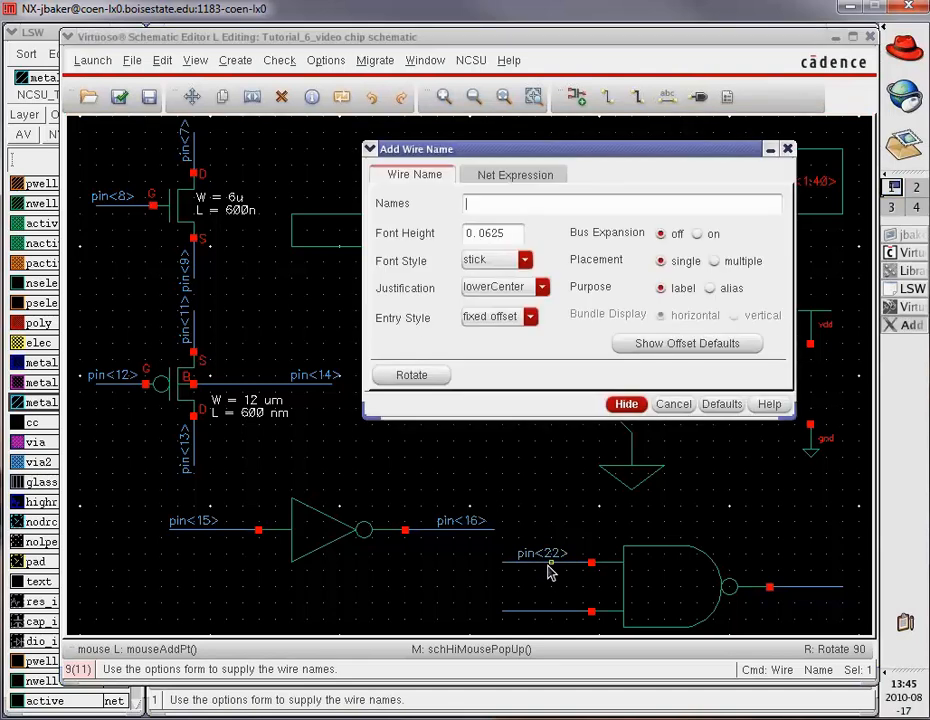
pyautogui.write('pin<21>')
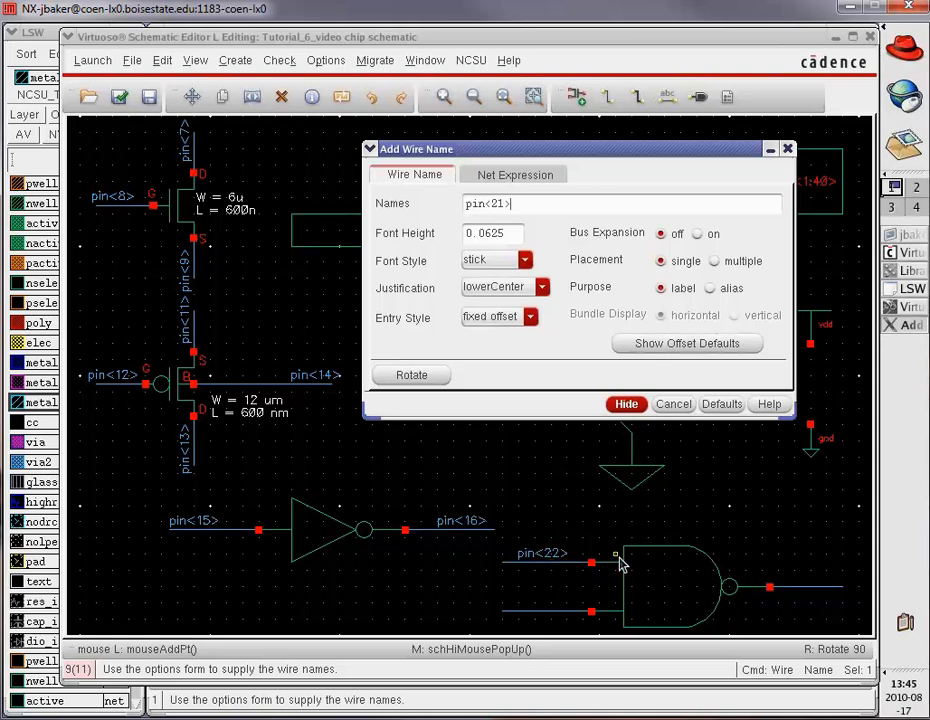
pyautogui.click(626, 404)
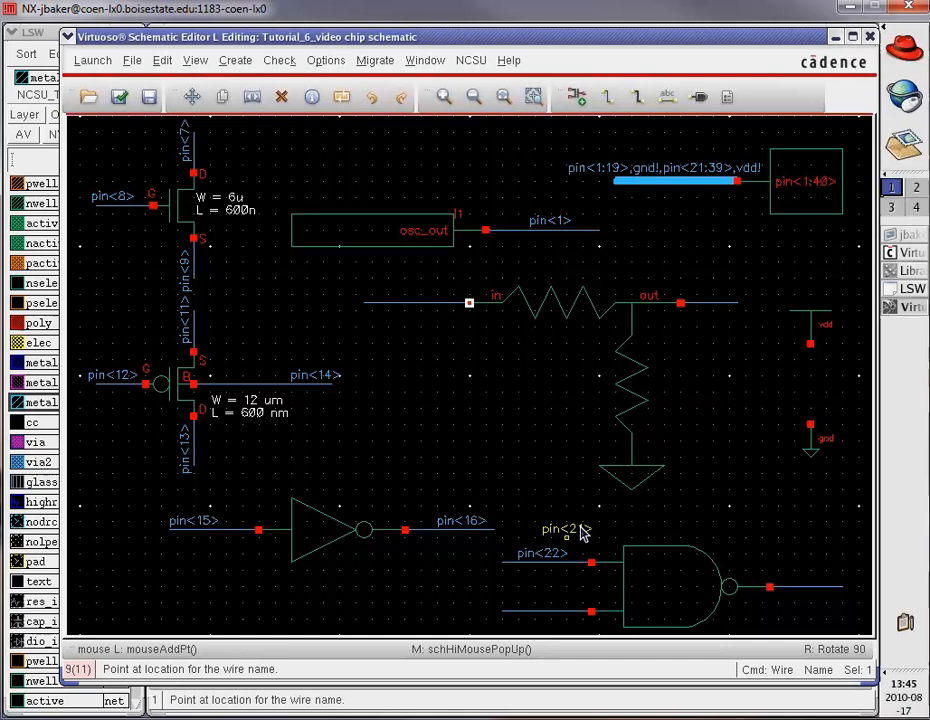
pyautogui.click(544, 612)
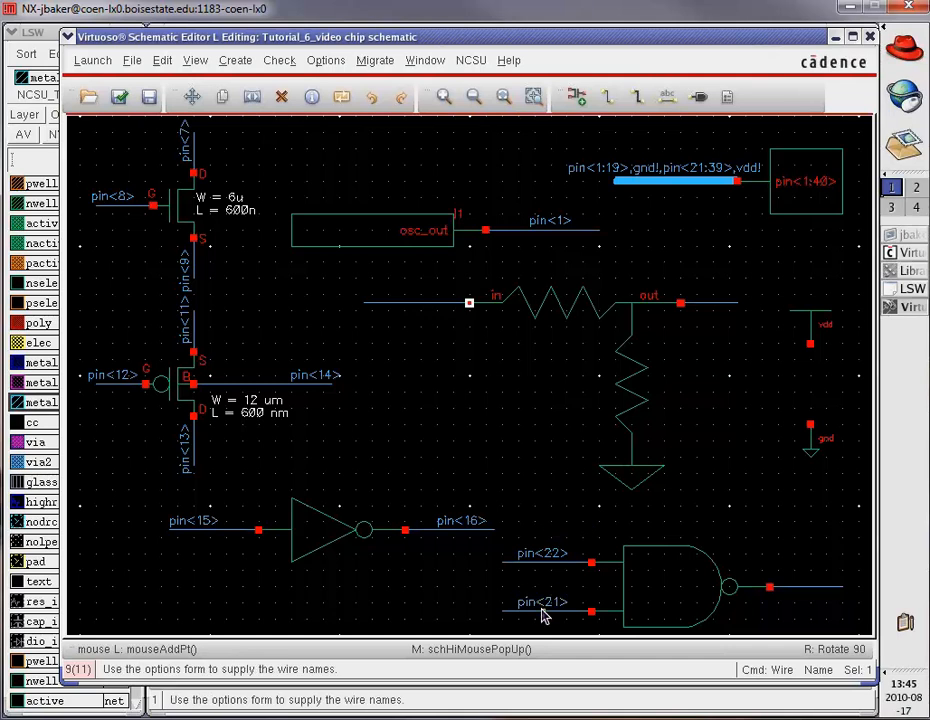
pyautogui.press('Escape')
# Inspect the object properties of the NAND gate's upper input pin to identify its name
pyautogui.click(592, 565)
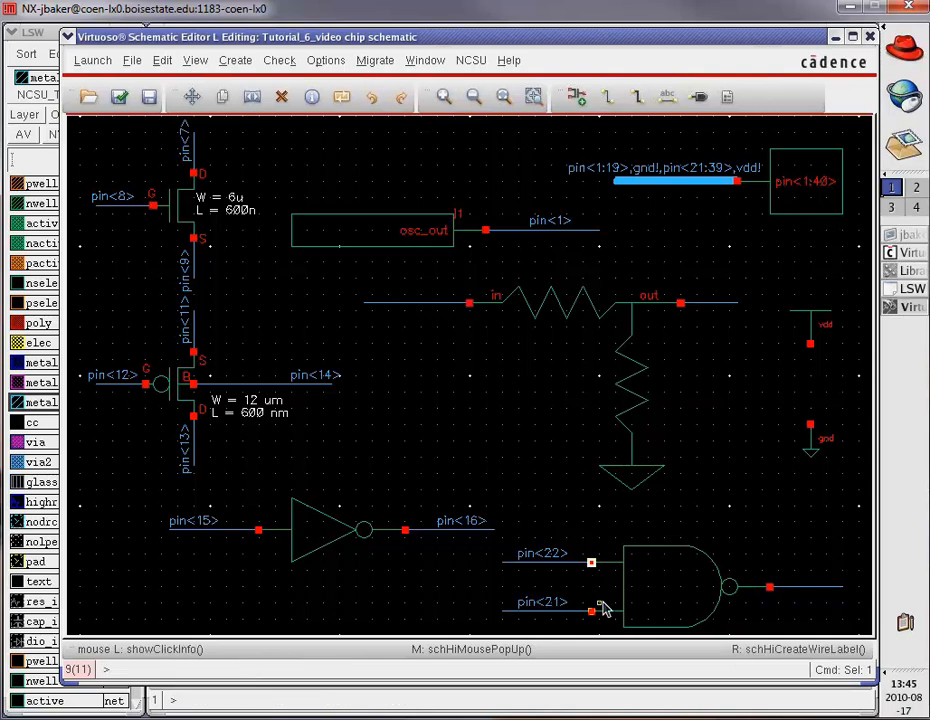
pyautogui.press('q')
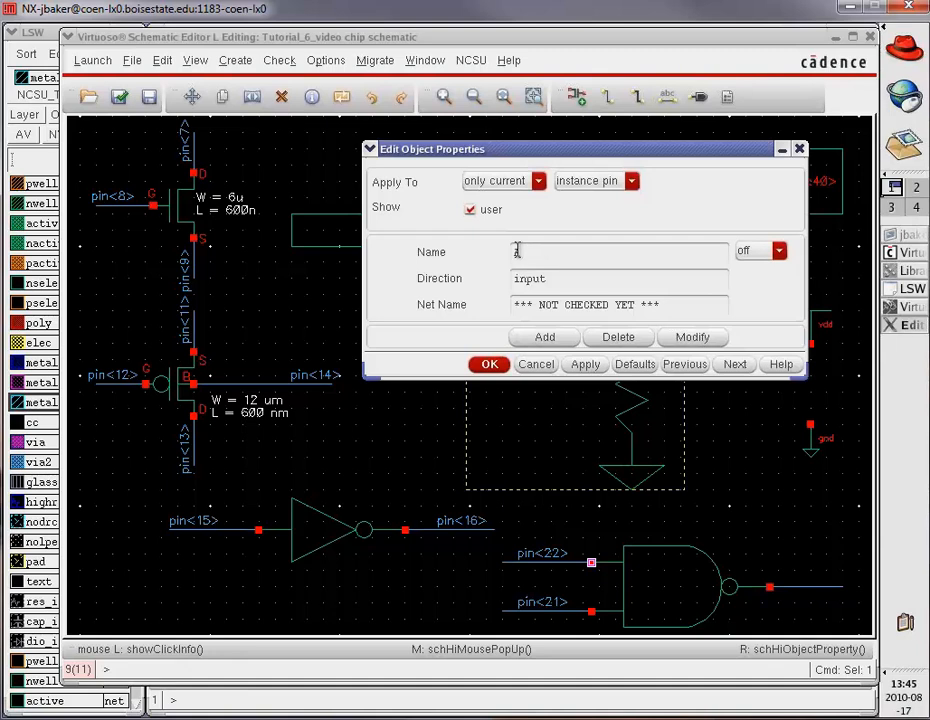
pyautogui.click(797, 149)
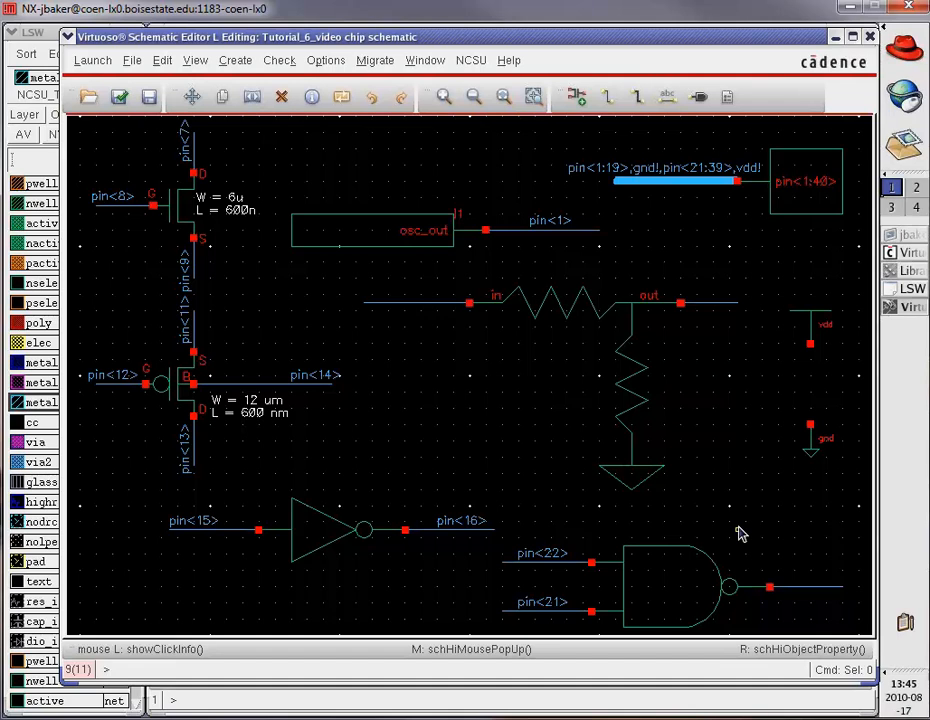
# Label the NAND gate's output wire pin<23>
pyautogui.write('l')
pyautogui.write('pin')
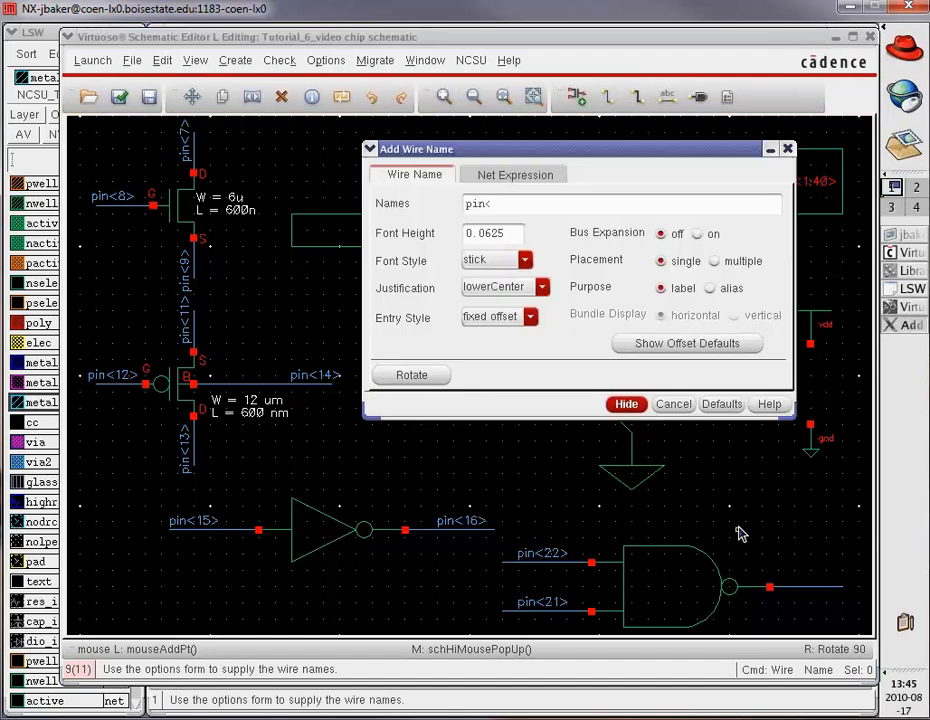
pyautogui.write('<23>')
pyautogui.click(626, 404)
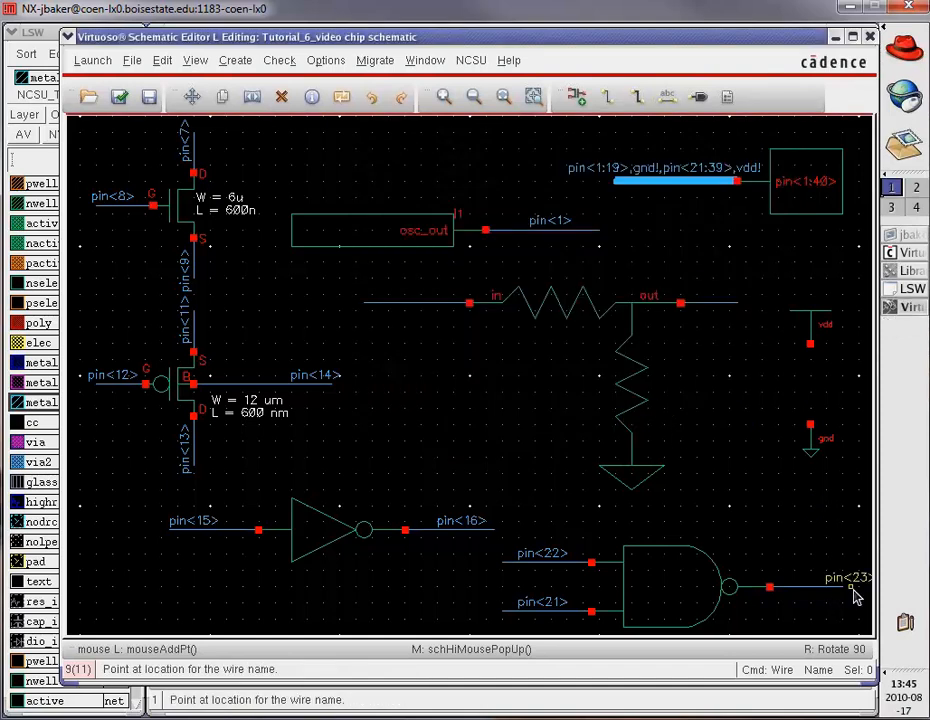
pyautogui.click(818, 594)
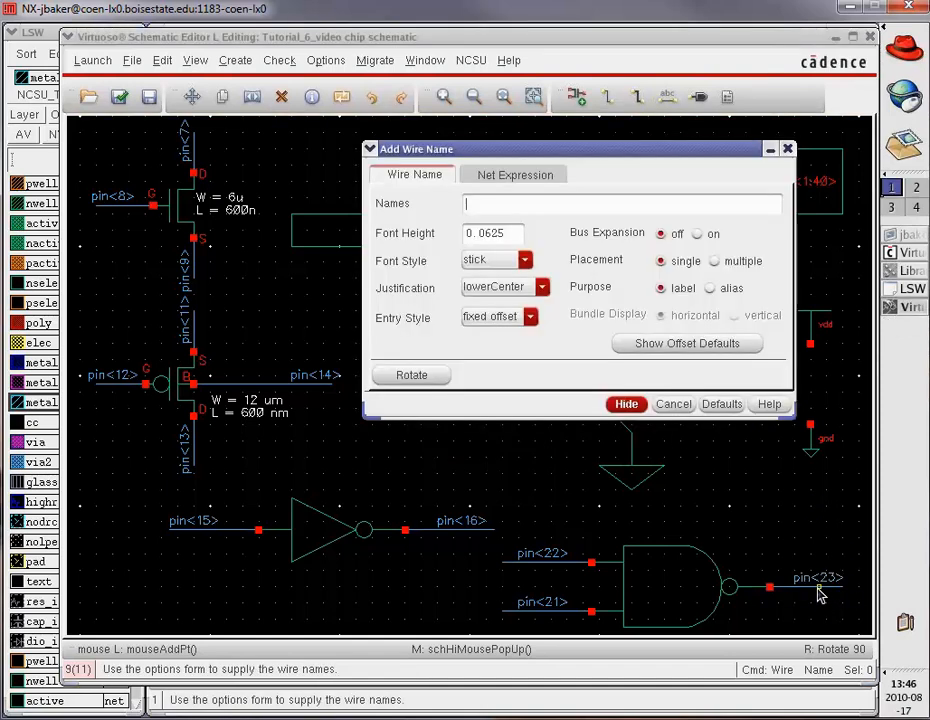
# Label the resistor divider's input wire pin<5> and its output wire pin<4>
pyautogui.write('pin')
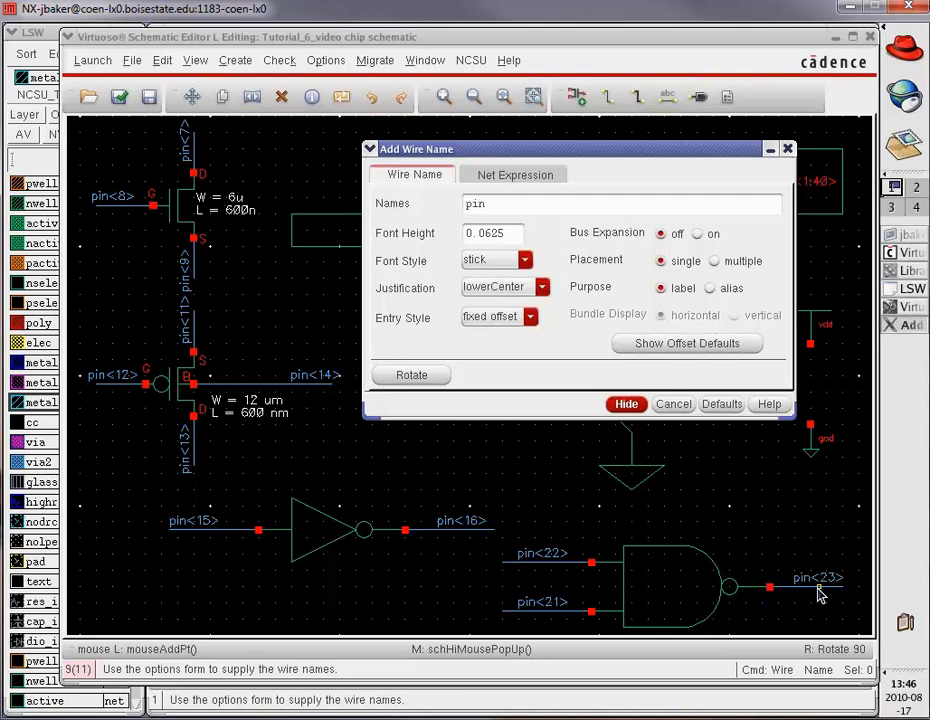
pyautogui.write('<5')
pyautogui.write(':6>')
pyautogui.press('Return')
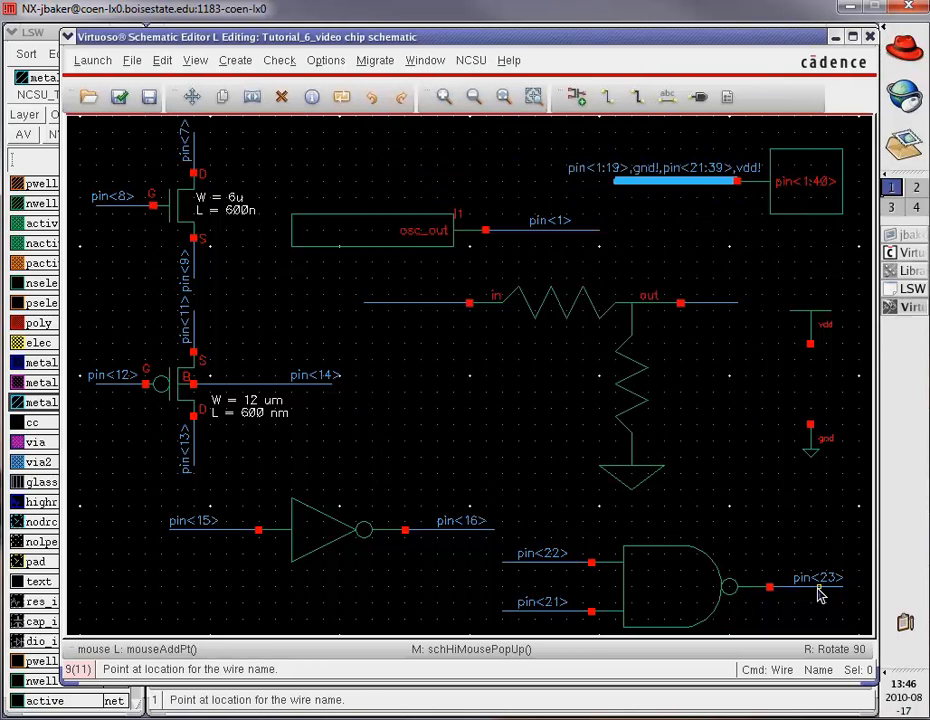
pyautogui.click(388, 304)
pyautogui.write('pin<4>')
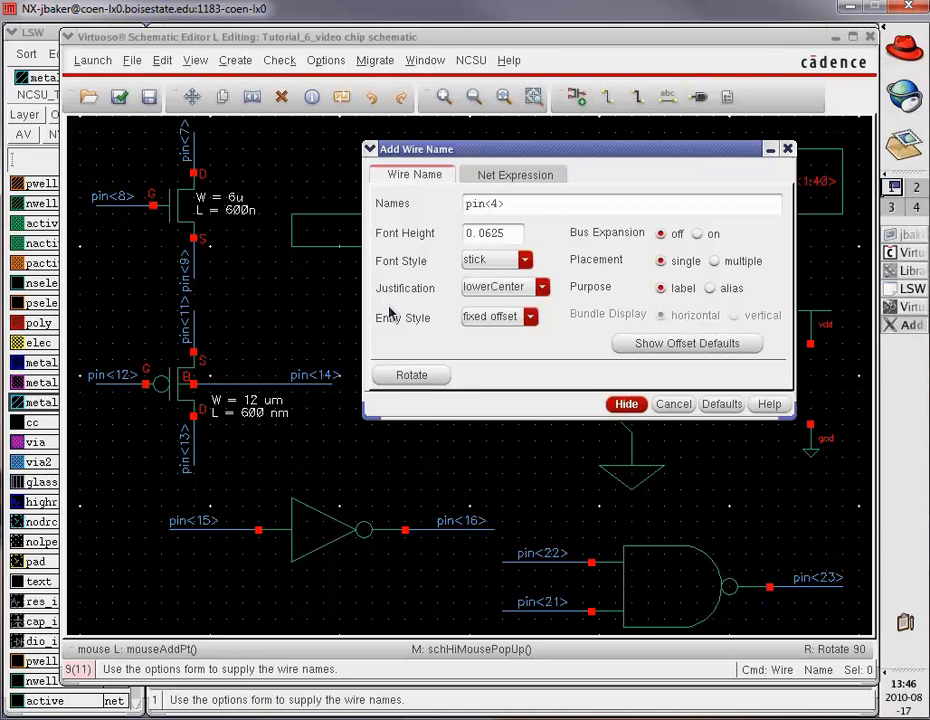
pyautogui.press('Return')
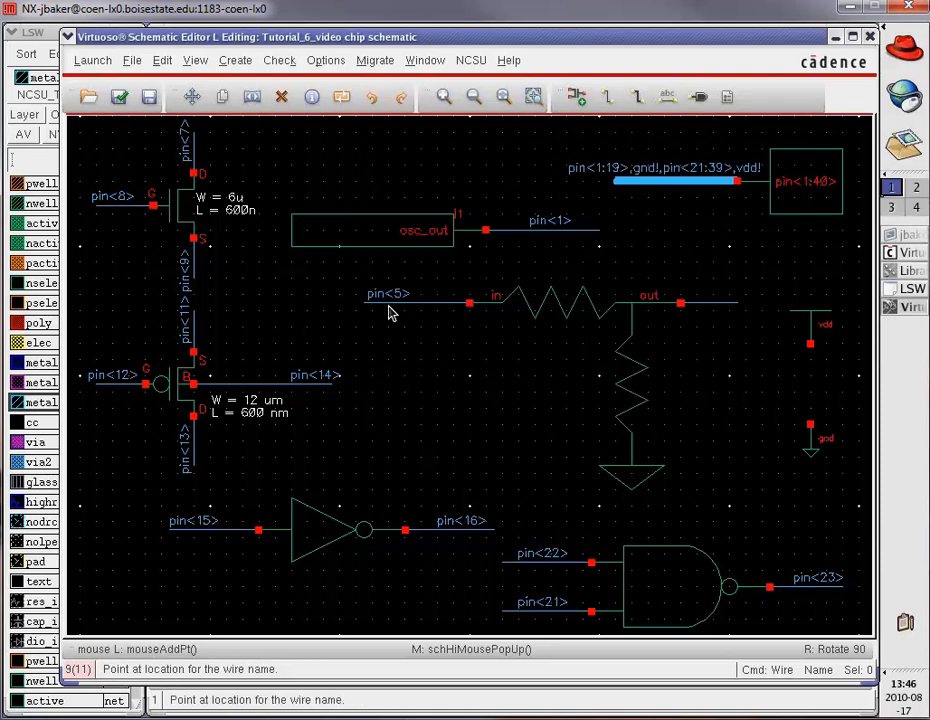
pyautogui.click(721, 306)
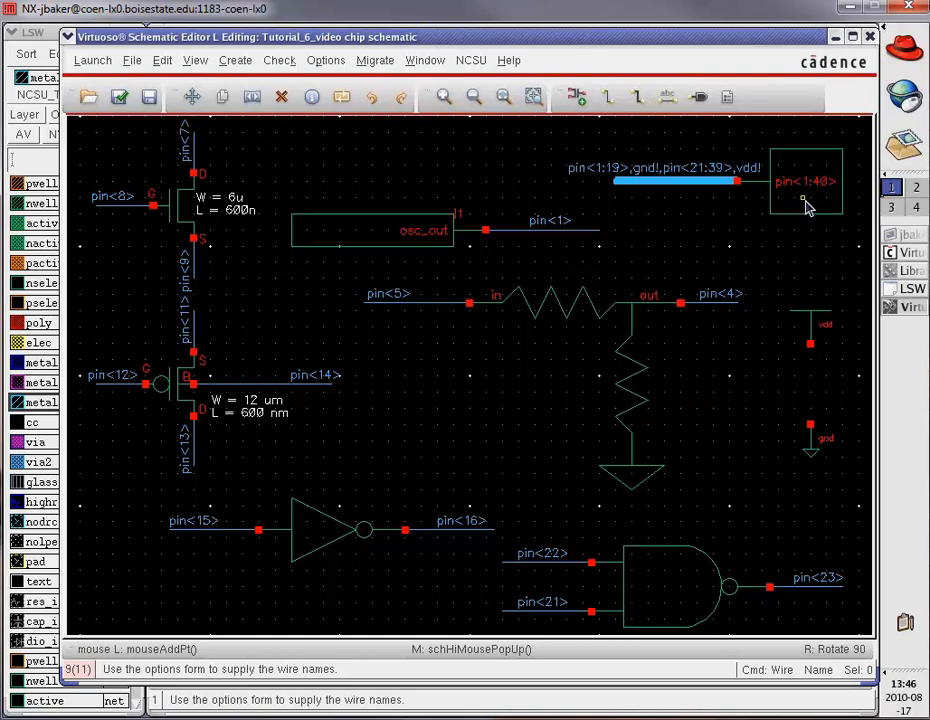
# Check and save the chip schematic, and review all the resulting warnings in the enlarged marker list
pyautogui.click(119, 97)
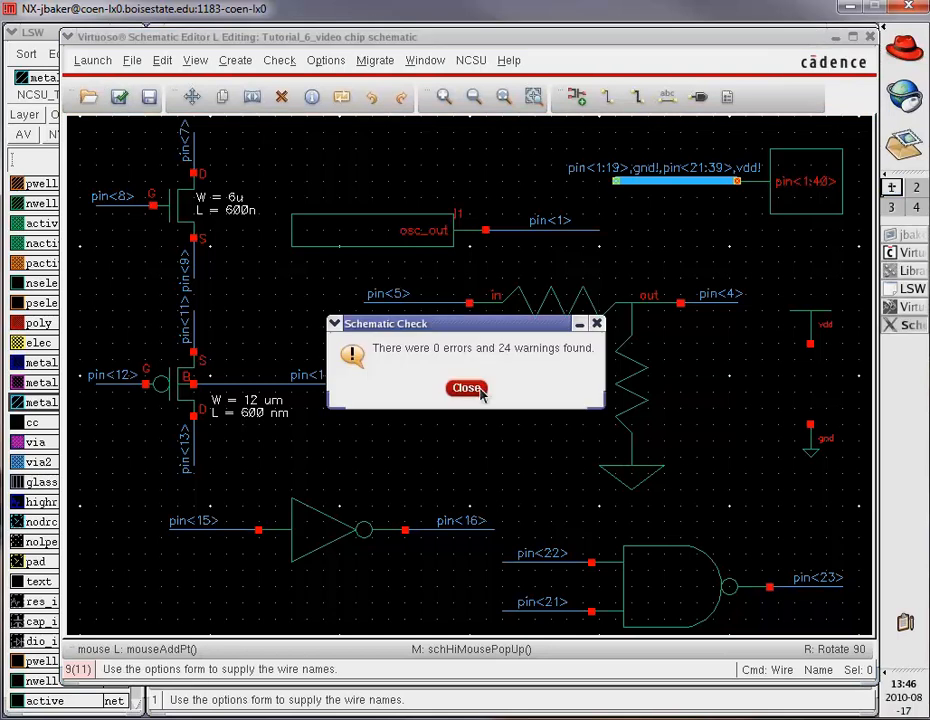
pyautogui.click(486, 393)
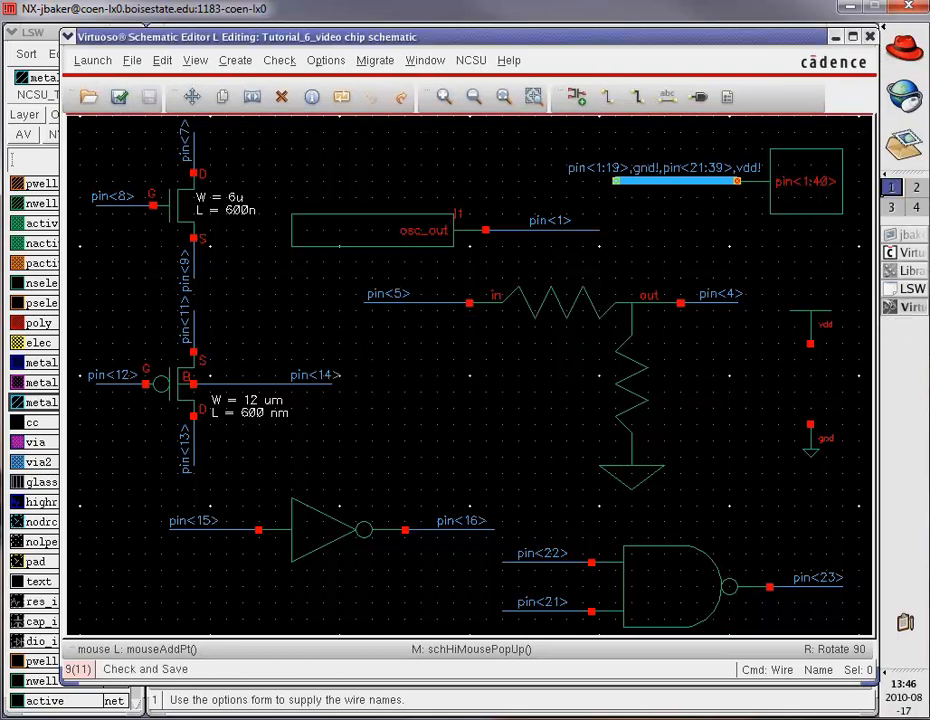
pyautogui.click(279, 61)
pyautogui.click(291, 210)
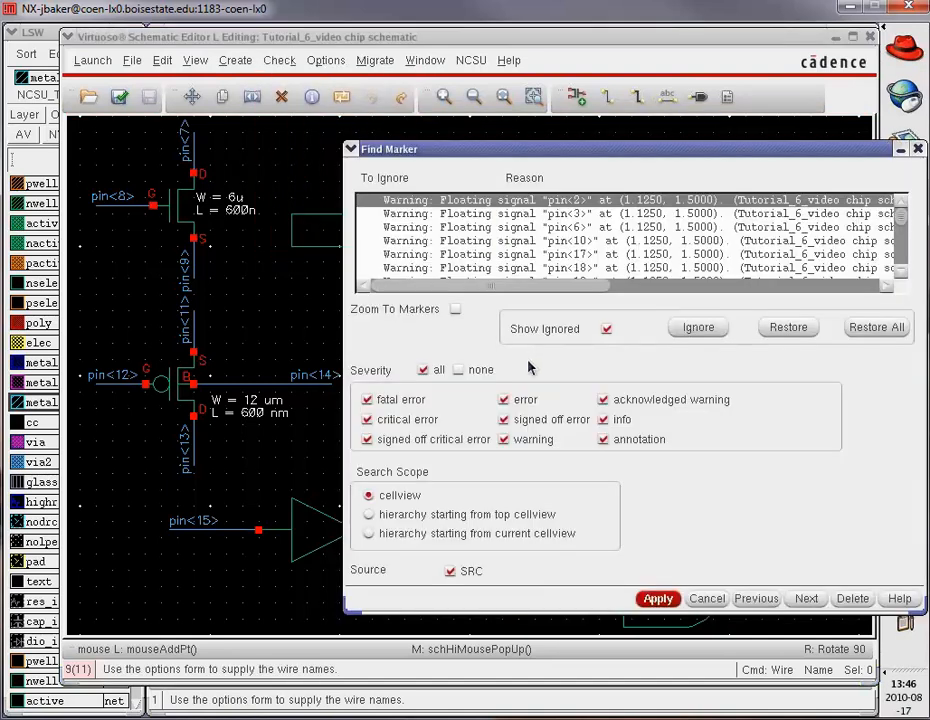
pyautogui.moveTo(490, 147)
pyautogui.mouseDown()
pyautogui.moveTo(441, 170)
pyautogui.moveTo(237, 25)
pyautogui.mouseUp()
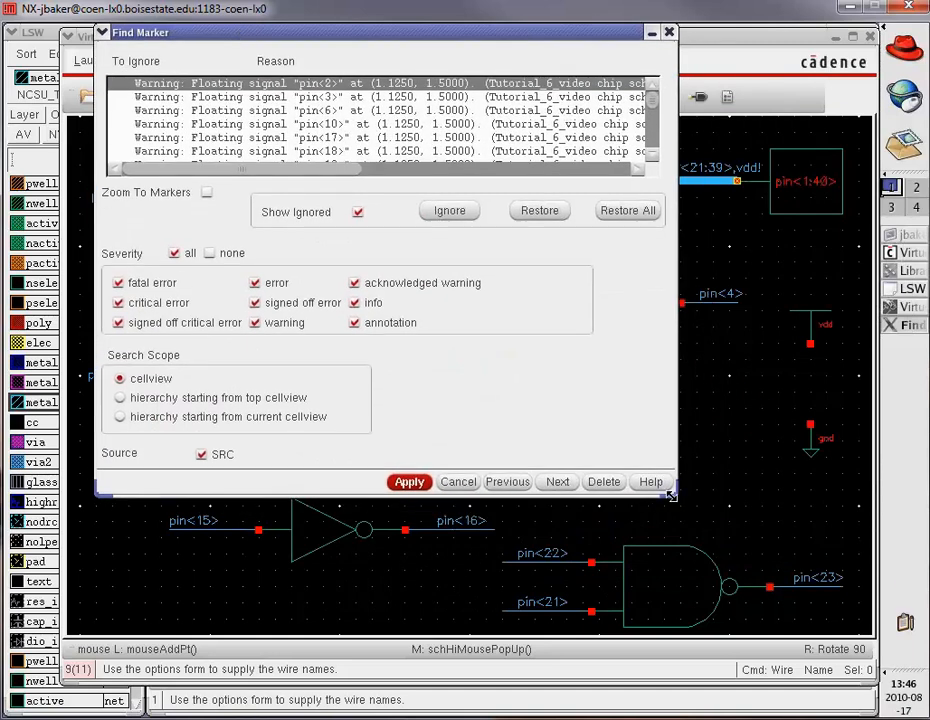
pyautogui.moveTo(670, 494); pyautogui.dragTo(806, 614)
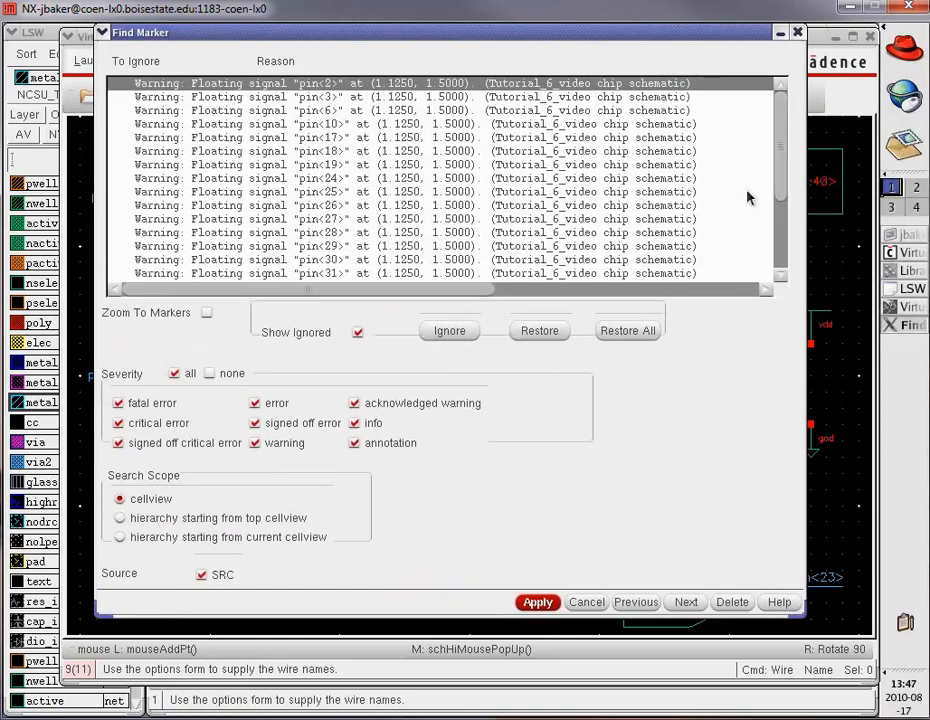
pyautogui.moveTo(785, 158); pyautogui.dragTo(784, 237)
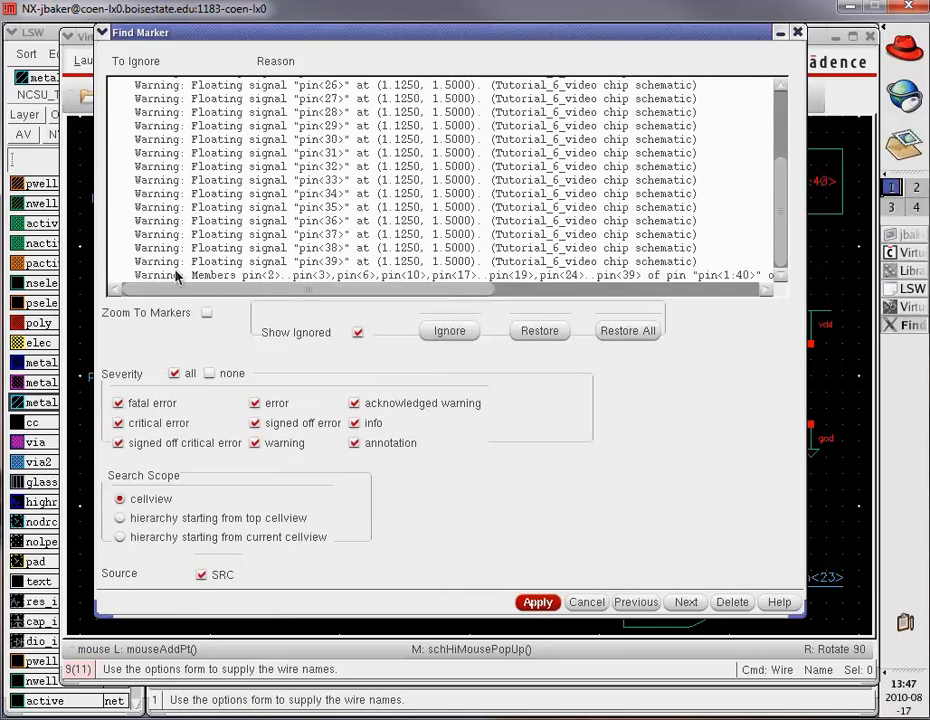
pyautogui.click(585, 290)
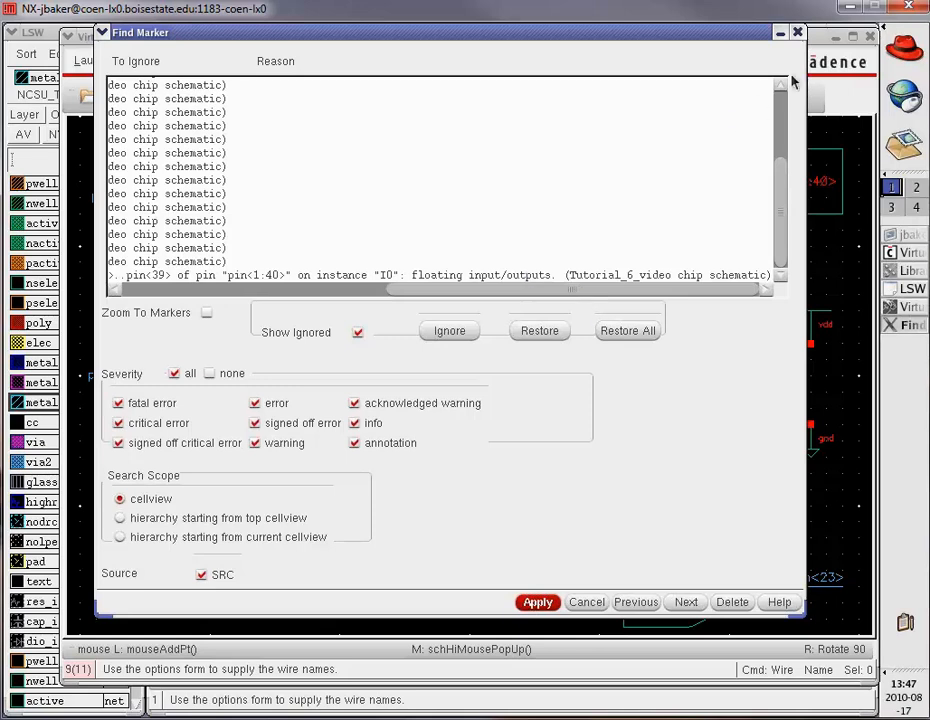
pyautogui.click(797, 33)
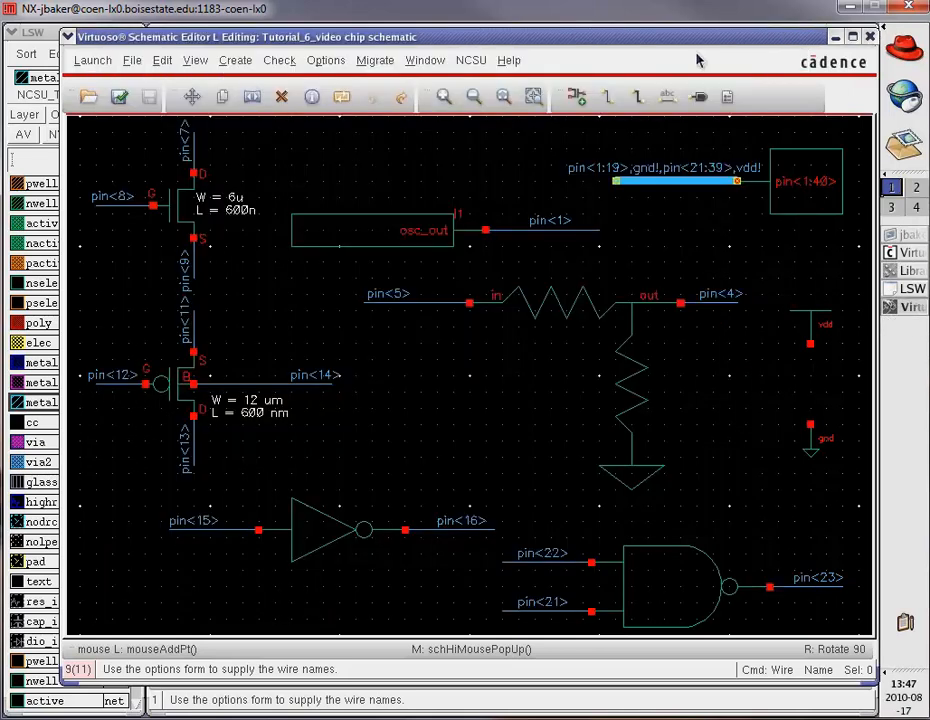
# Set the Floating Nets rule check to ignored, and check and save the schematic again
pyautogui.click(287, 62)
pyautogui.click(300, 183)
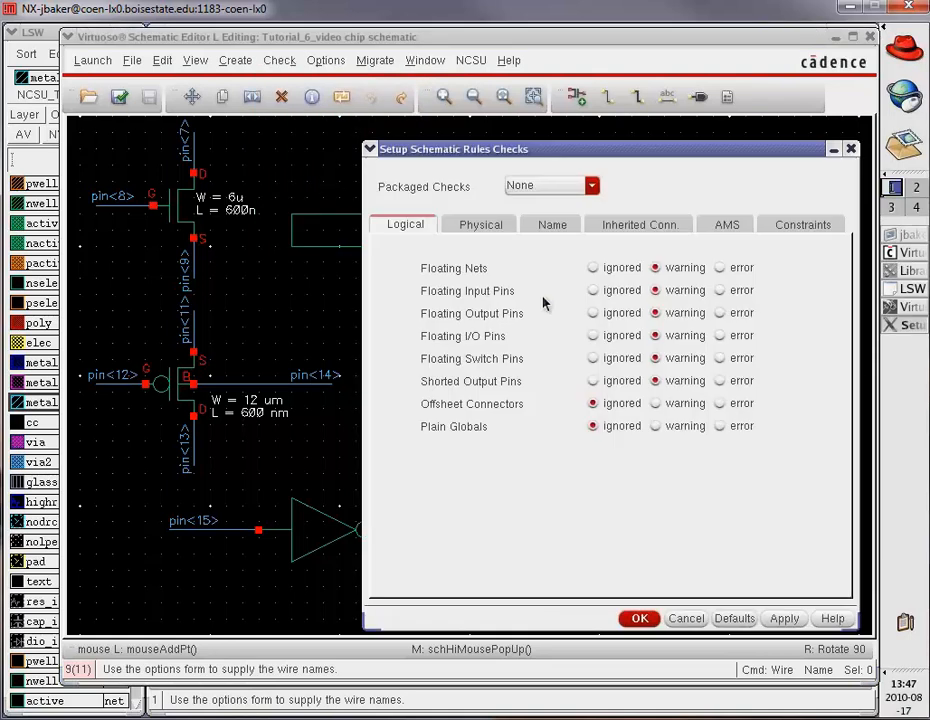
pyautogui.click(595, 269)
pyautogui.click(640, 621)
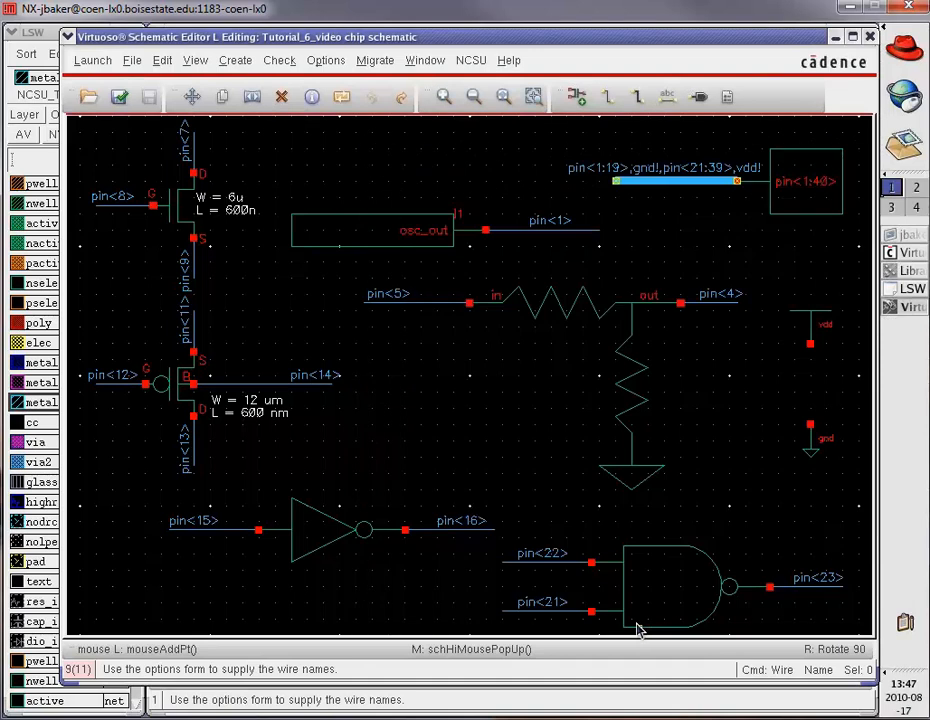
pyautogui.click(119, 96)
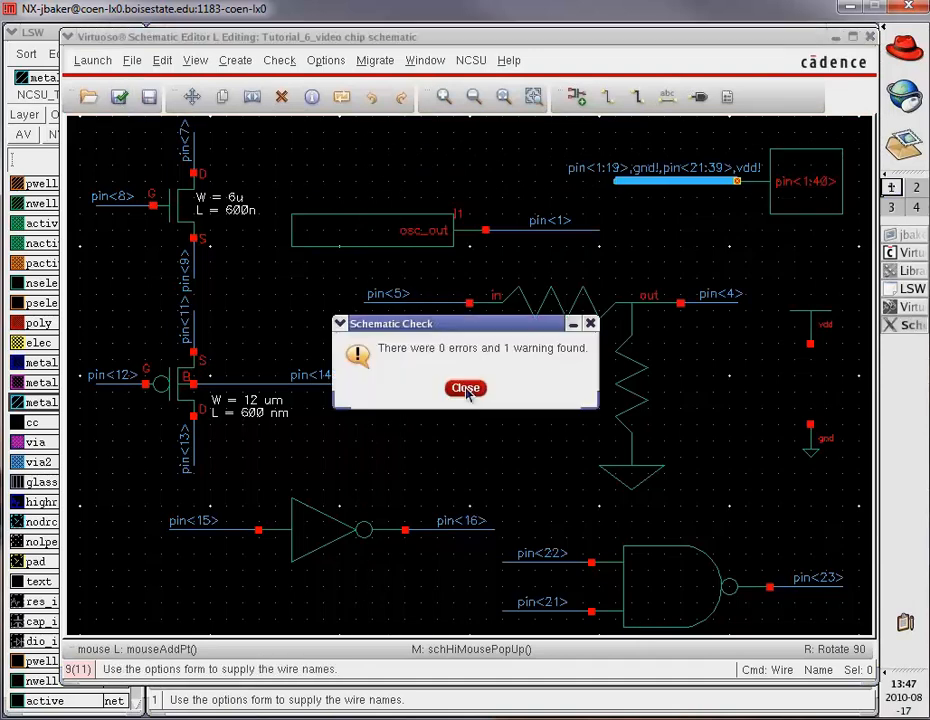
pyautogui.click(466, 389)
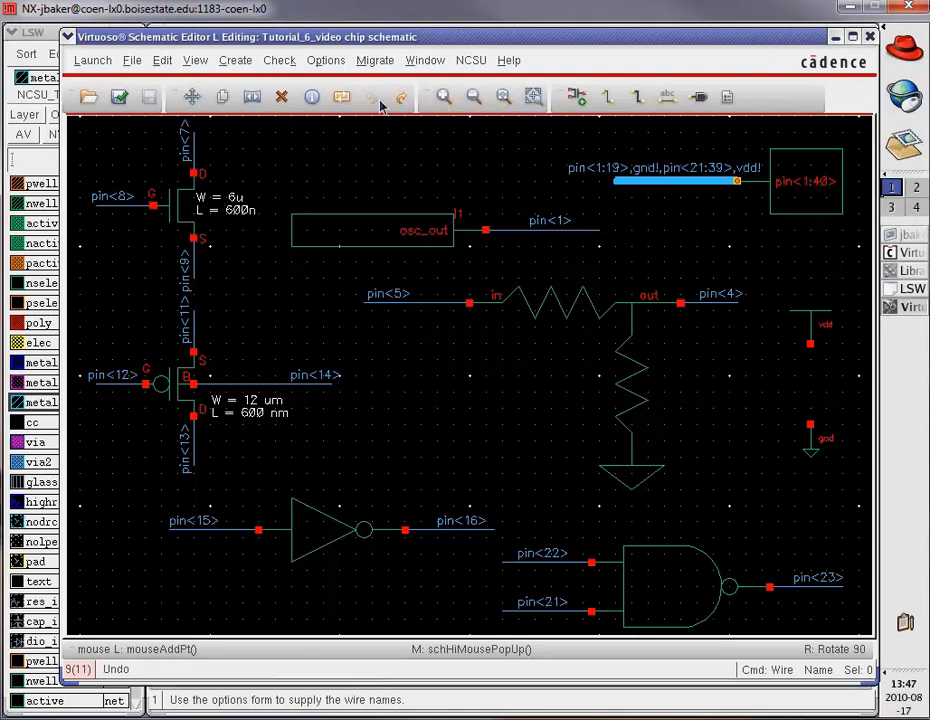
# Review the full text of the padframe's pin<1:40> warning in the marker list and mark it as ignored
pyautogui.click(278, 61)
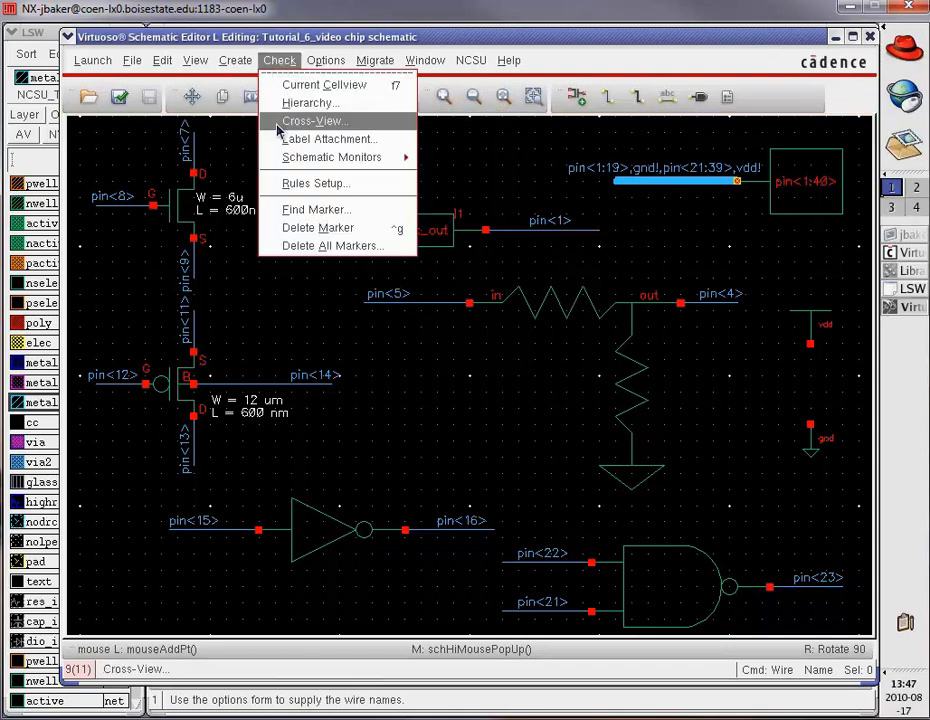
pyautogui.click(313, 210)
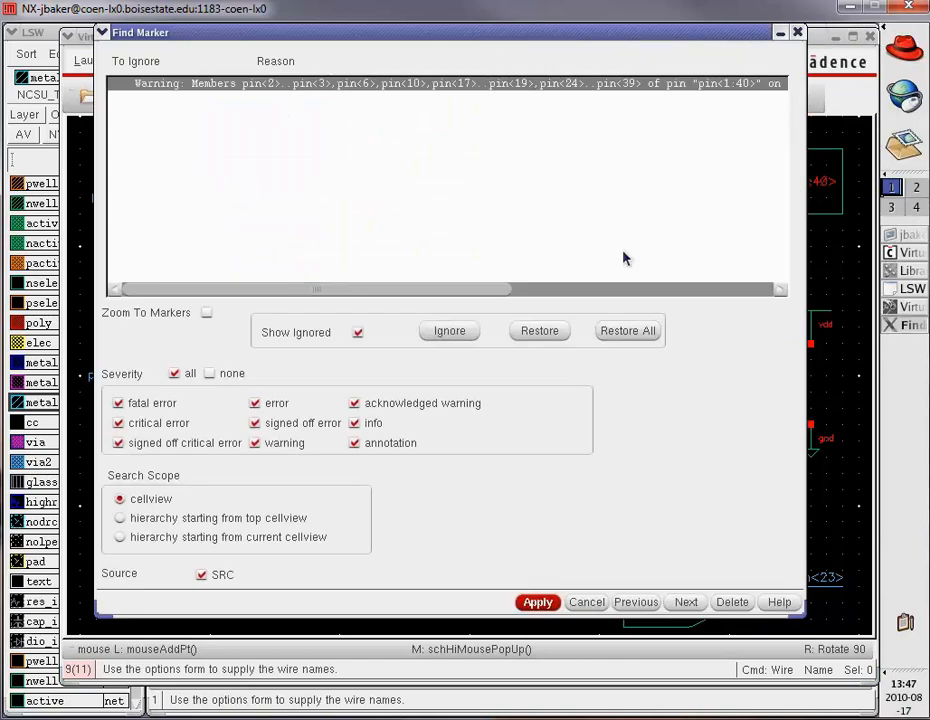
pyautogui.click(656, 290)
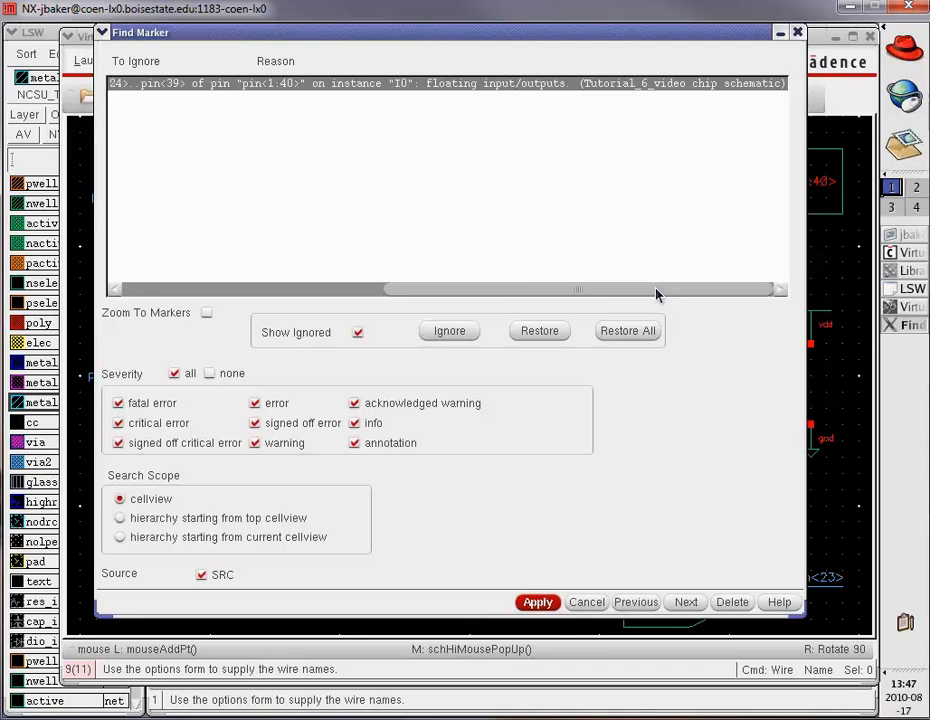
pyautogui.moveTo(656, 293); pyautogui.dragTo(308, 288)
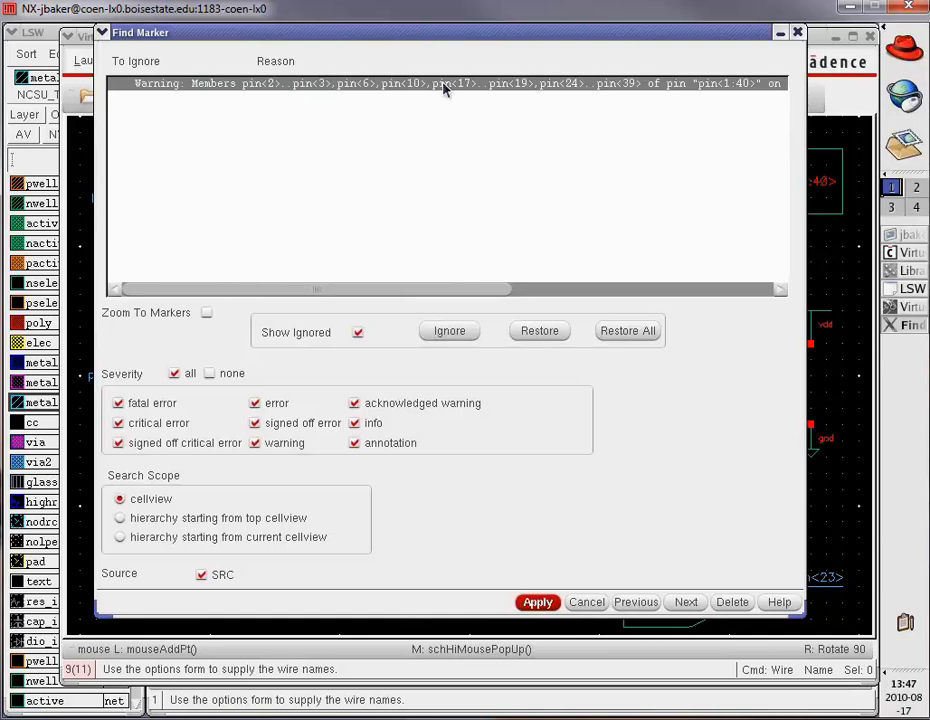
pyautogui.moveTo(438, 294)
pyautogui.mouseDown()
pyautogui.moveTo(737, 293)
pyautogui.moveTo(318, 290)
pyautogui.mouseUp()
pyautogui.click(462, 331)
pyautogui.click(797, 33)
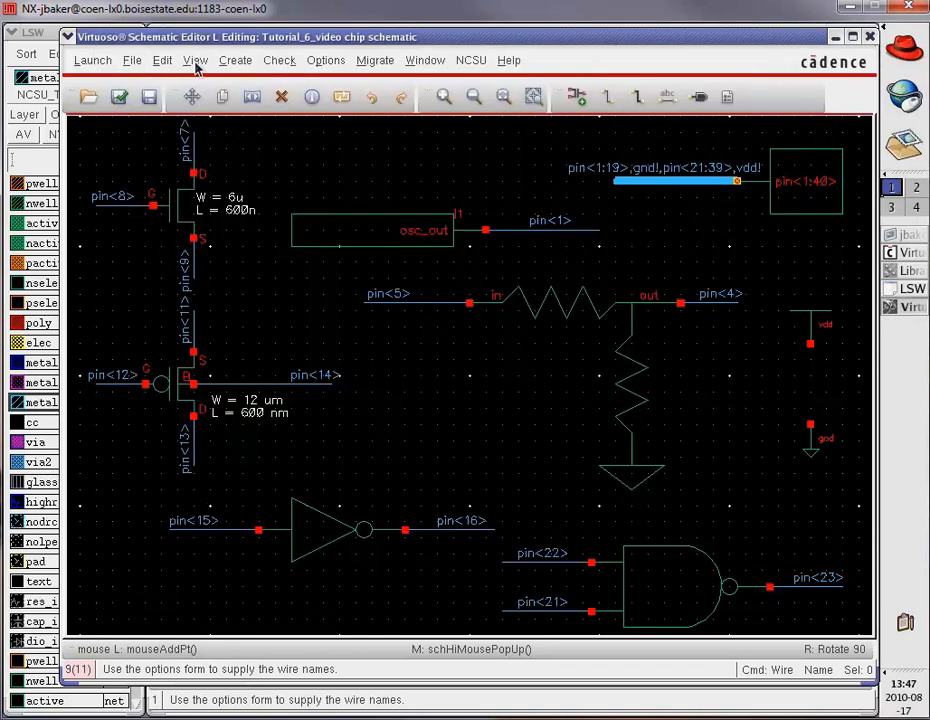
# Save the chip schematic and close its window
pyautogui.click(148, 97)
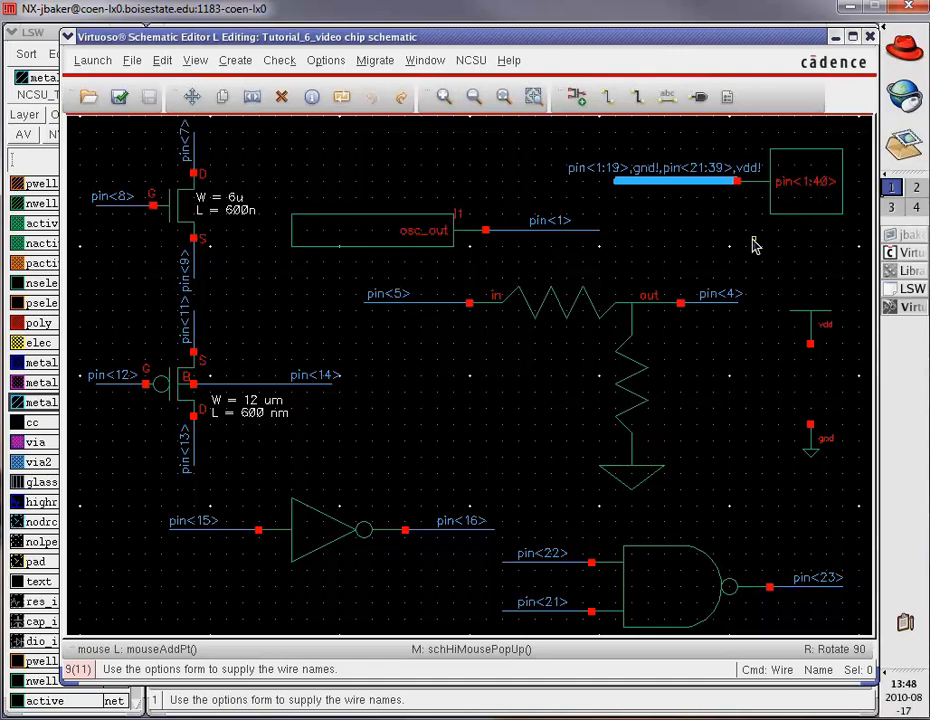
pyautogui.click(870, 37)
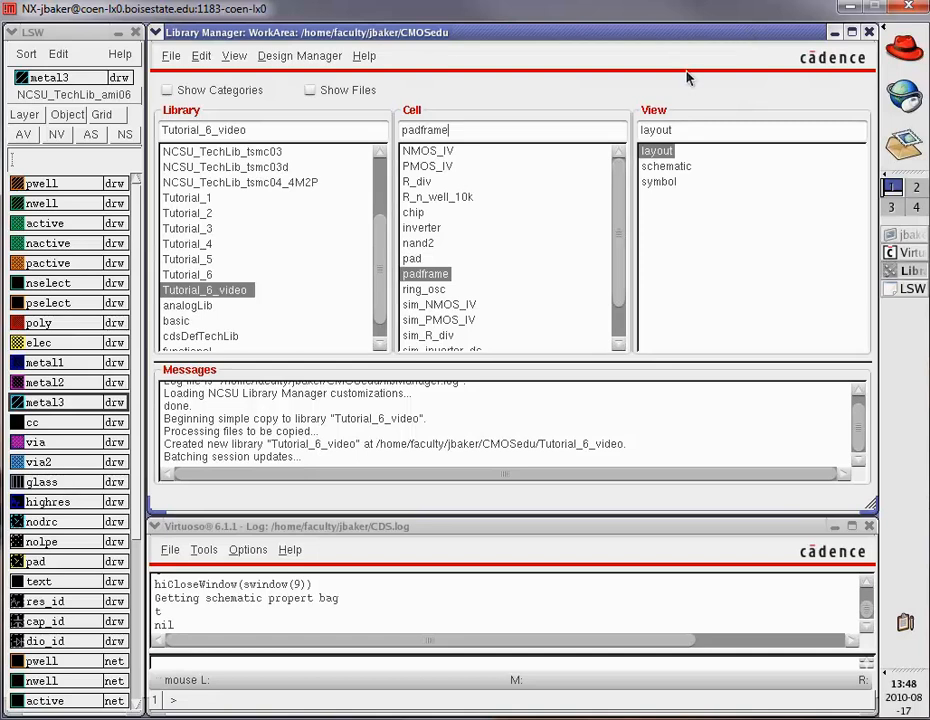
# Create a layout view for the chip cell in the Tutorial_6_video library, opened with Layout L
pyautogui.click(419, 218)
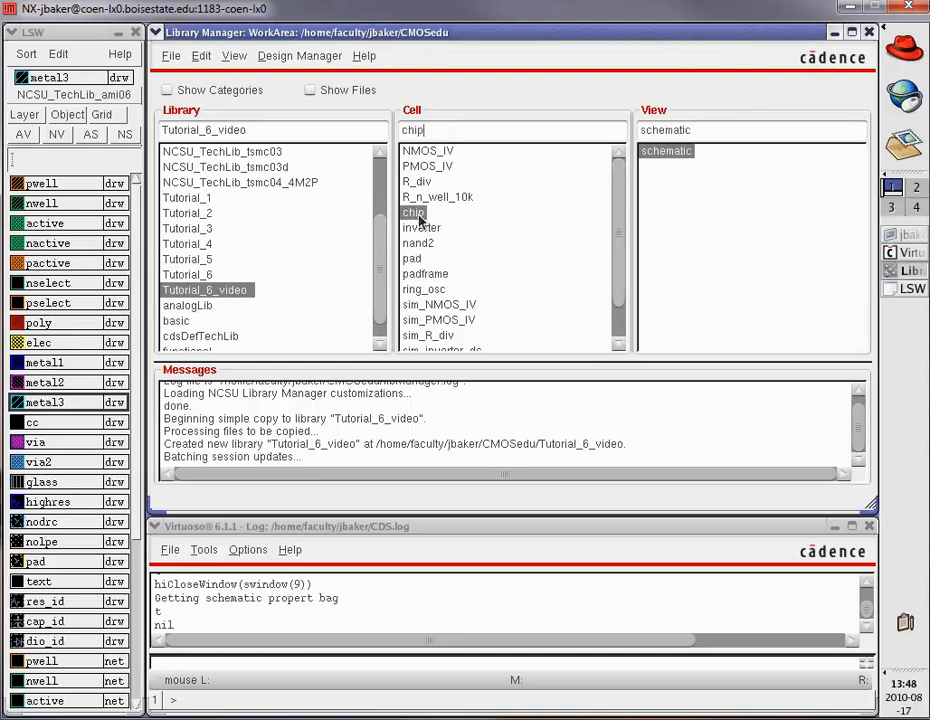
pyautogui.click(173, 58)
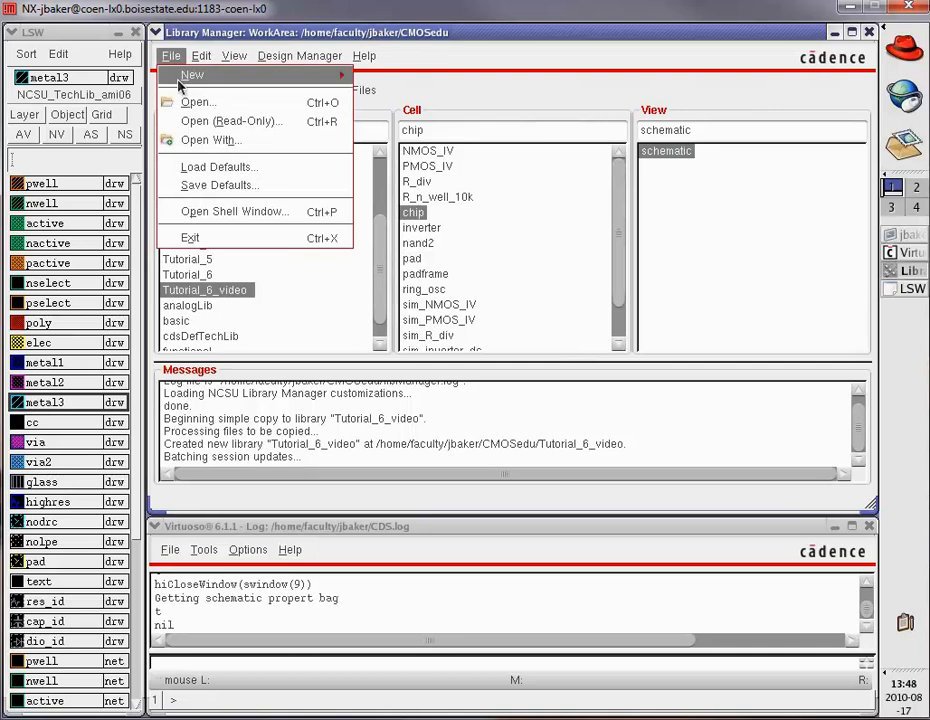
pyautogui.moveTo(275, 76)
pyautogui.click(433, 96)
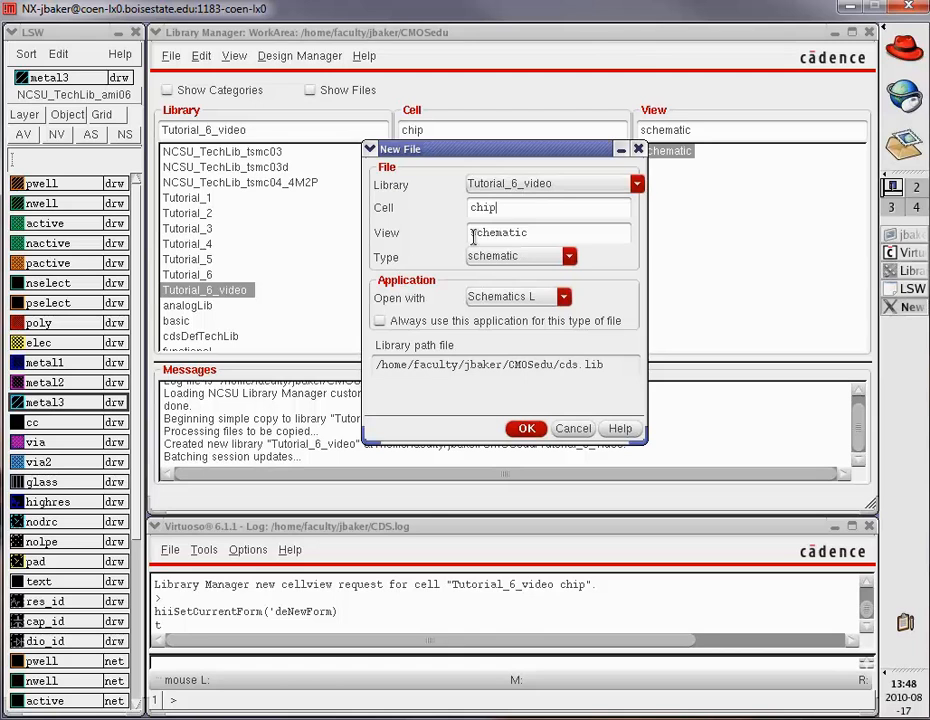
pyautogui.click(569, 256)
pyautogui.click(499, 305)
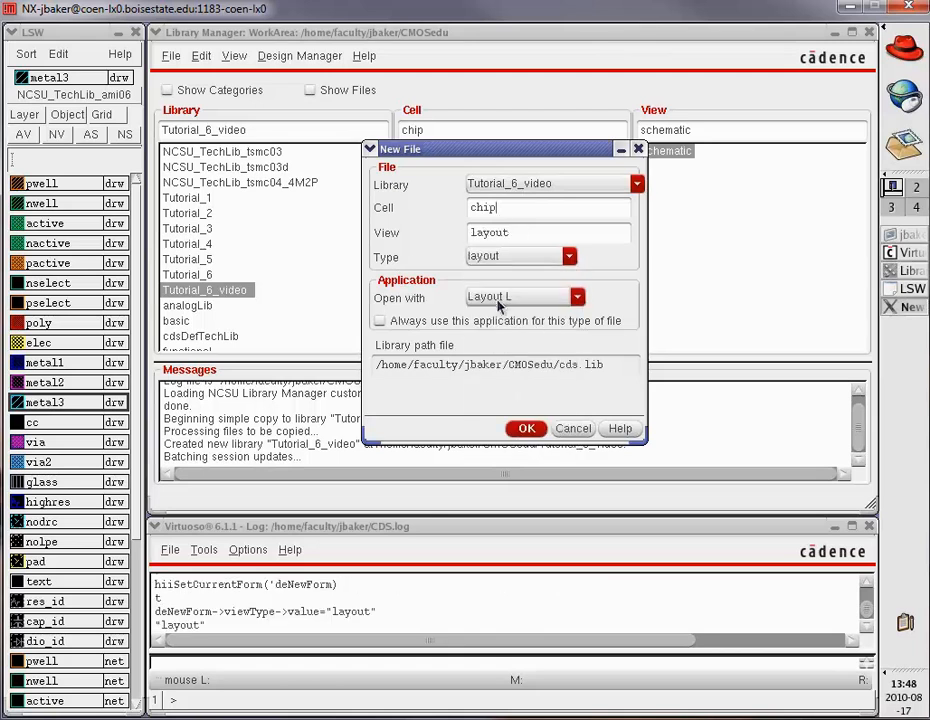
pyautogui.click(526, 428)
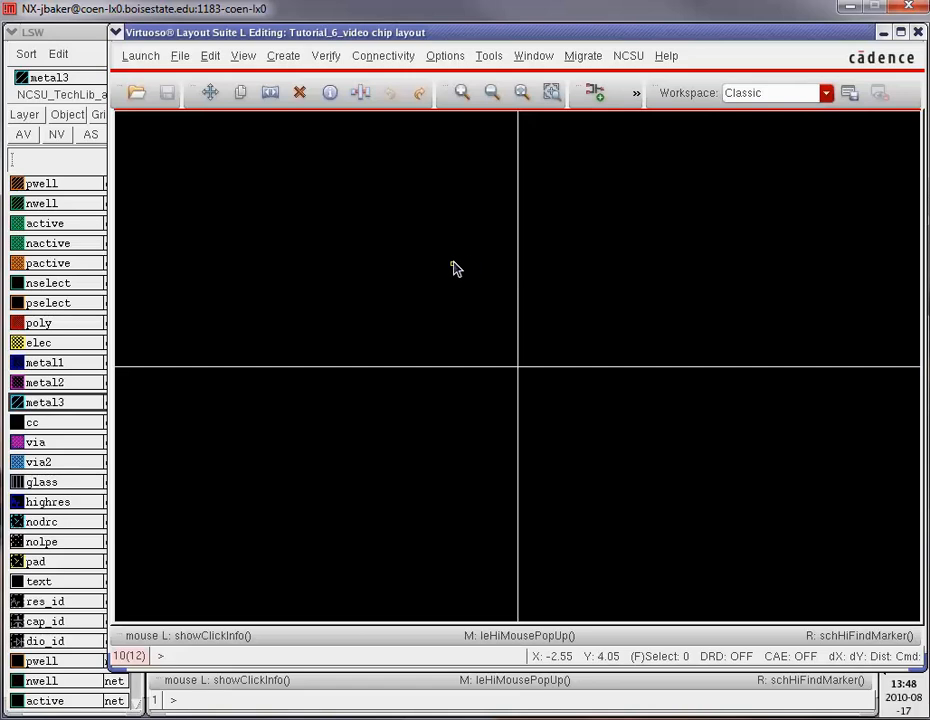
# Place an instance of the padframe layout at the origin of the chip layout
pyautogui.click(595, 92)
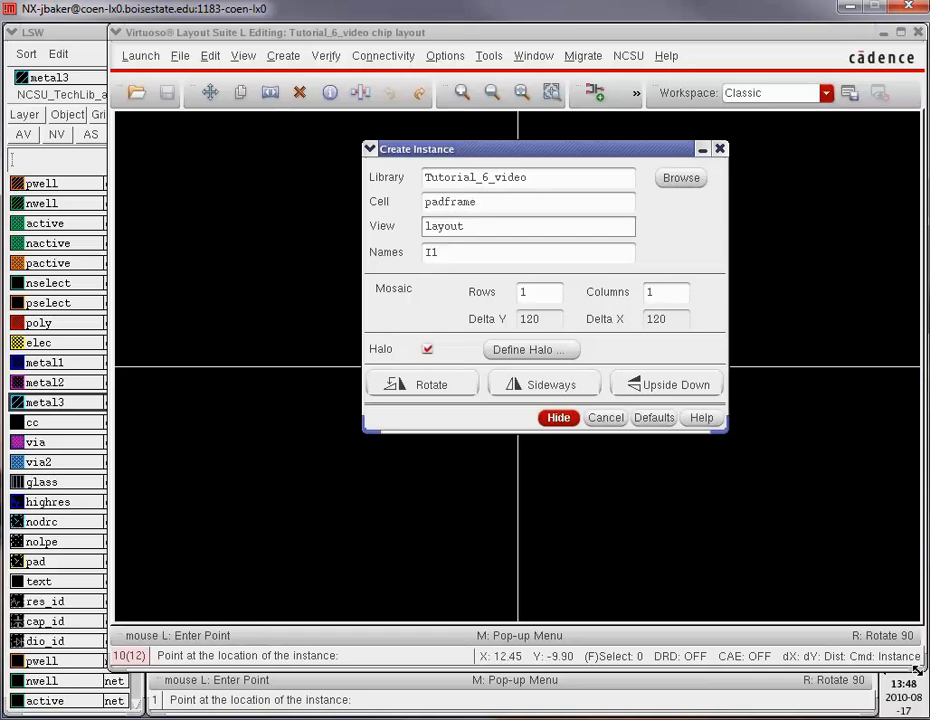
pyautogui.moveTo(921, 668); pyautogui.dragTo(866, 652)
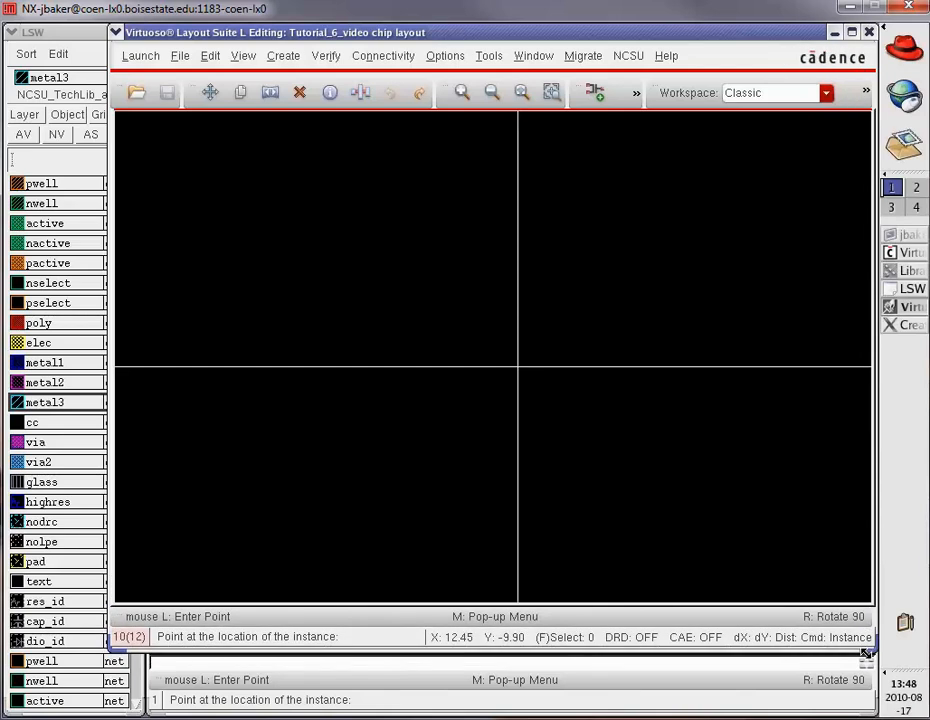
pyautogui.click(517, 366)
pyautogui.press('f')
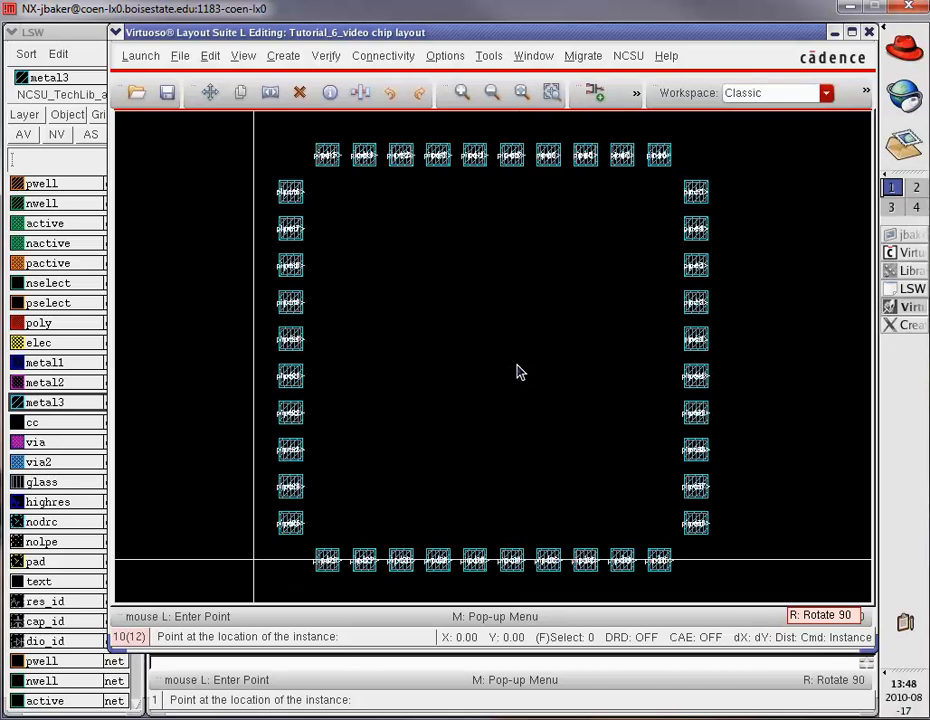
# Place an instance of the ring_osc layout inside the padframe, just left of the pin<1> pad
pyautogui.click(905, 328)
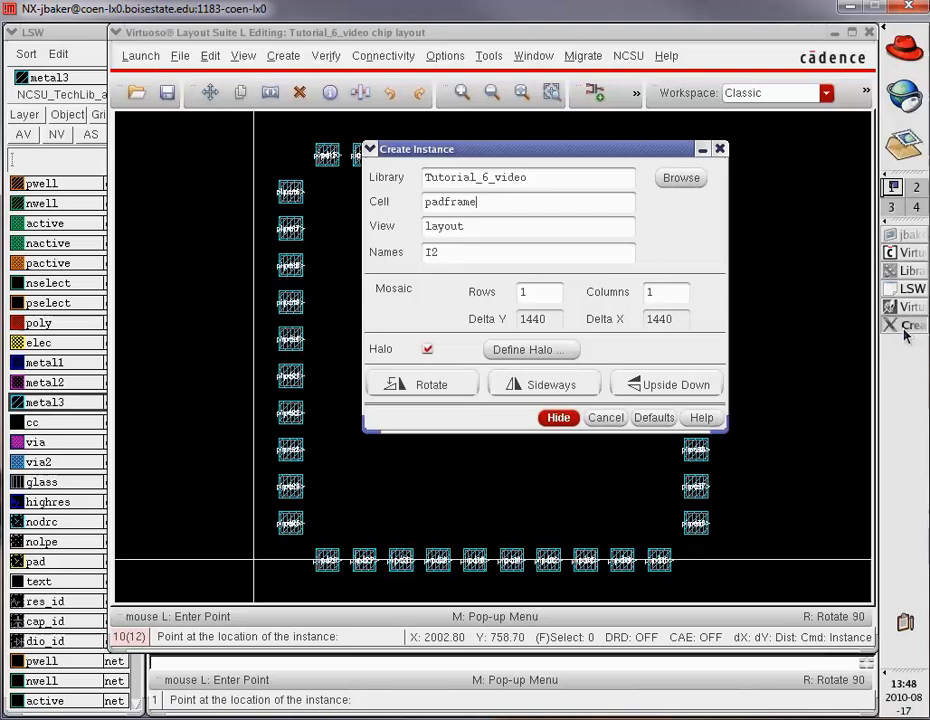
pyautogui.click(678, 179)
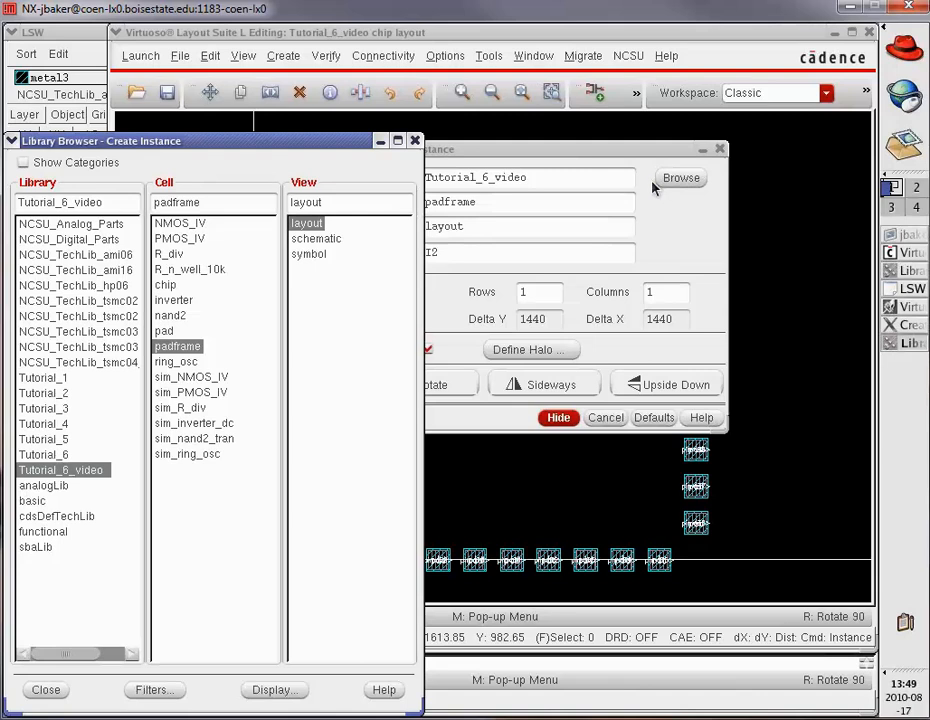
pyautogui.click(178, 364)
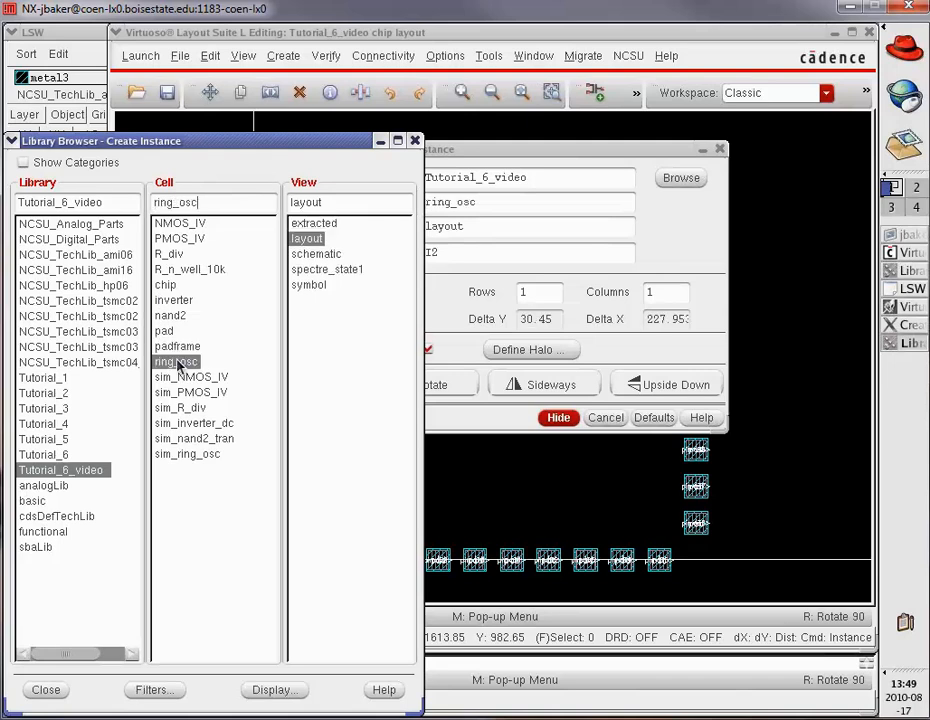
pyautogui.click(310, 36)
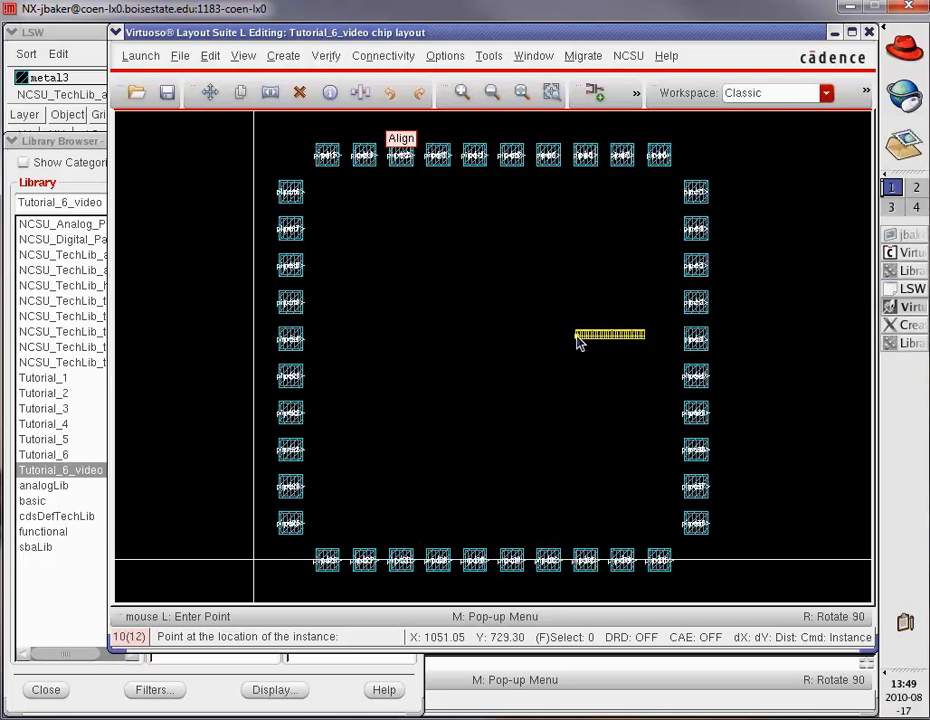
pyautogui.press('z')
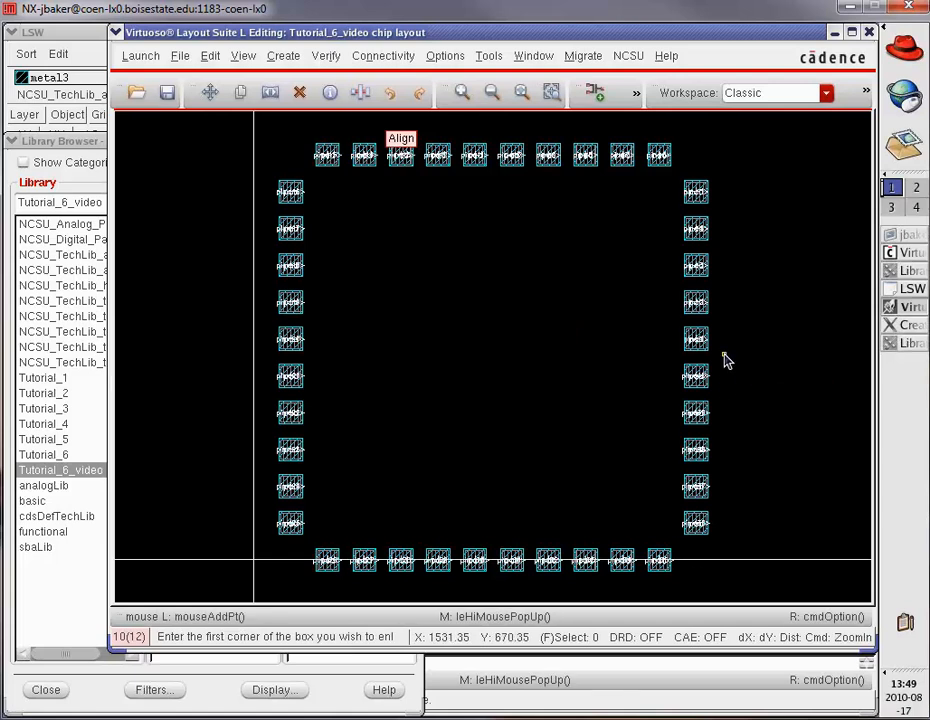
pyautogui.click(724, 355)
pyautogui.click(638, 284)
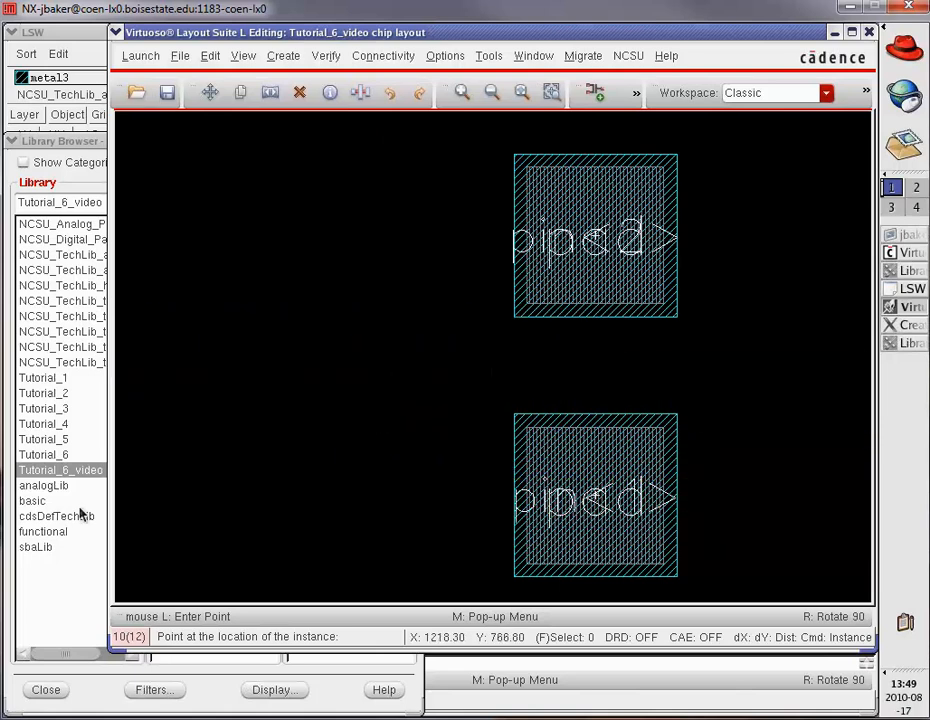
pyautogui.hotkey('shift', 'z')
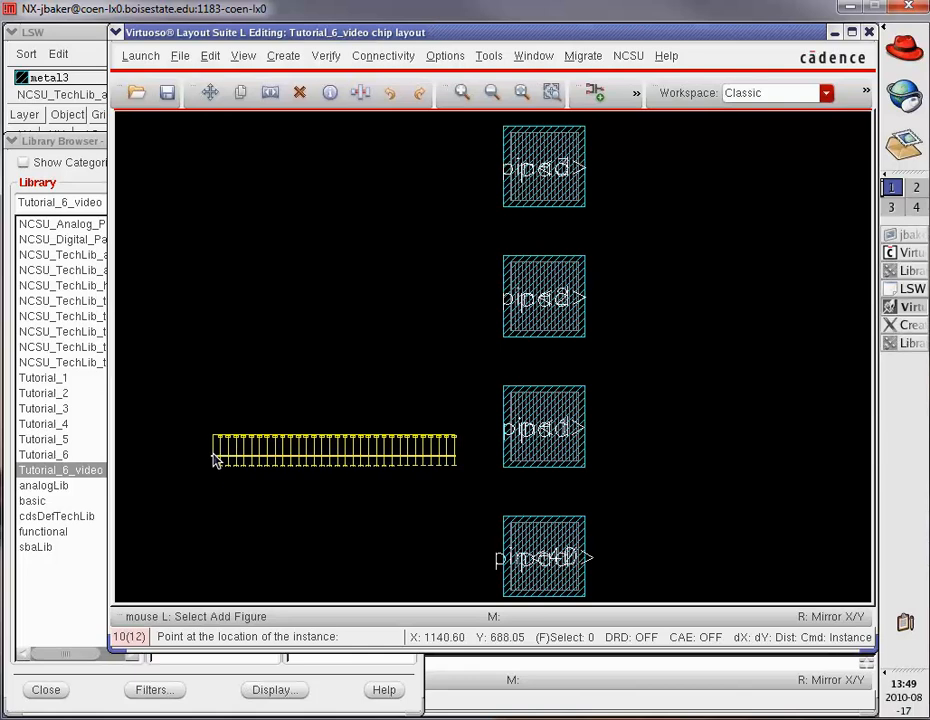
pyautogui.hotkey('shift', 'z')
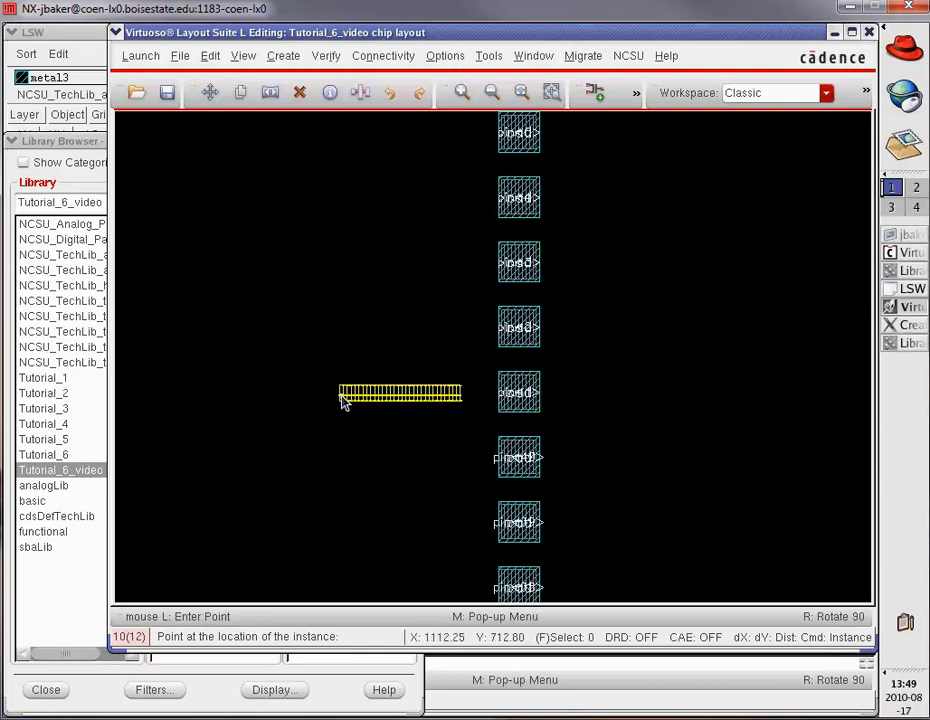
pyautogui.click(340, 400)
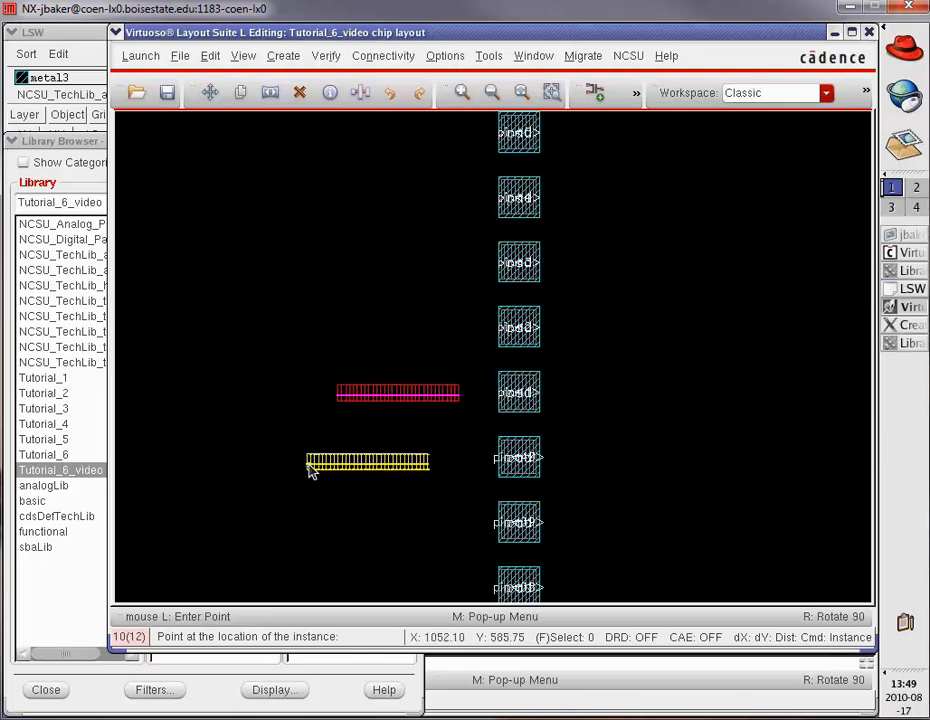
# Place an instance of the R_div layout inside the padframe's upper-right corner, beside the two uppermost pads of the right column
pyautogui.press('f')
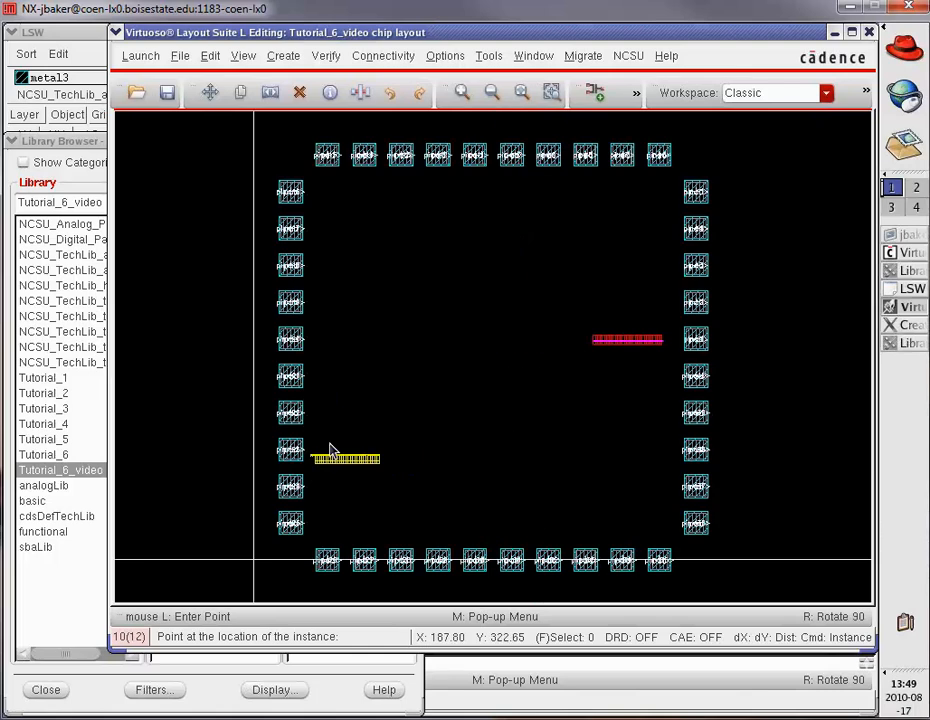
pyautogui.click(910, 343)
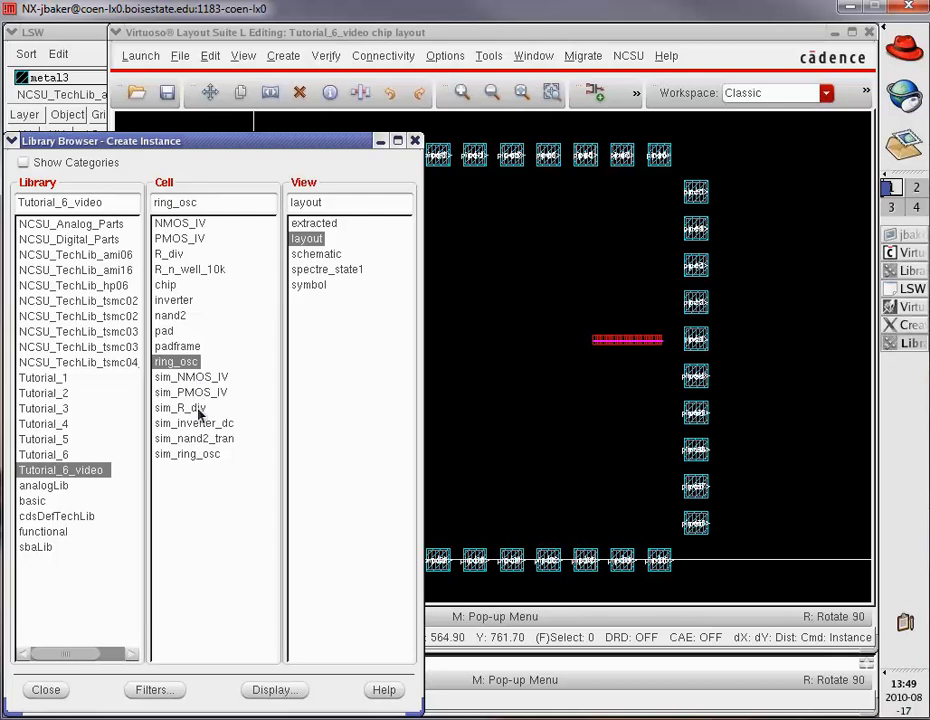
pyautogui.click(175, 258)
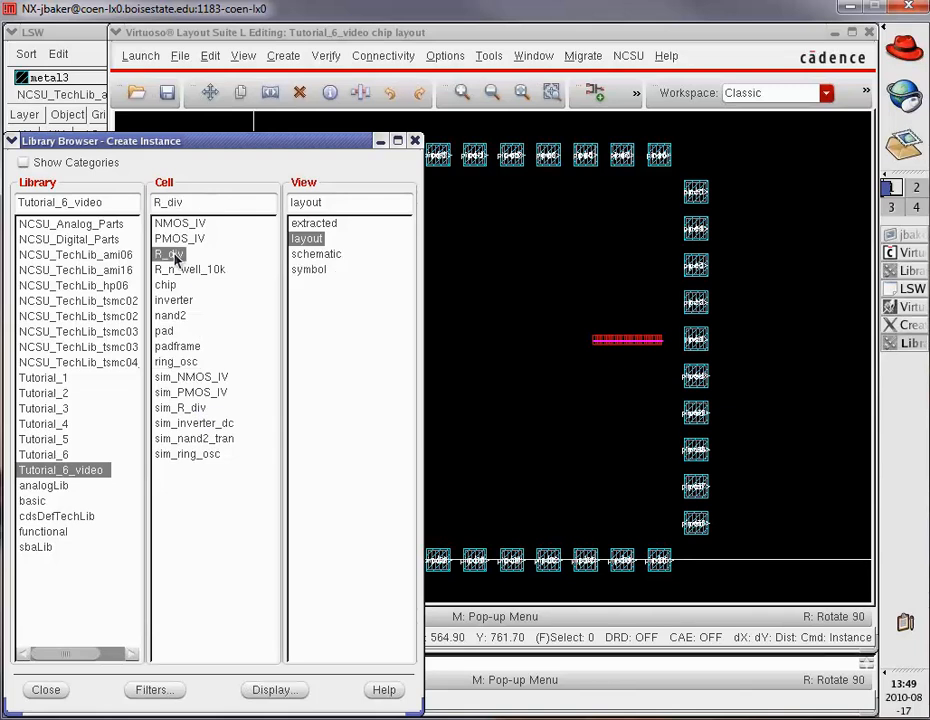
pyautogui.click(405, 33)
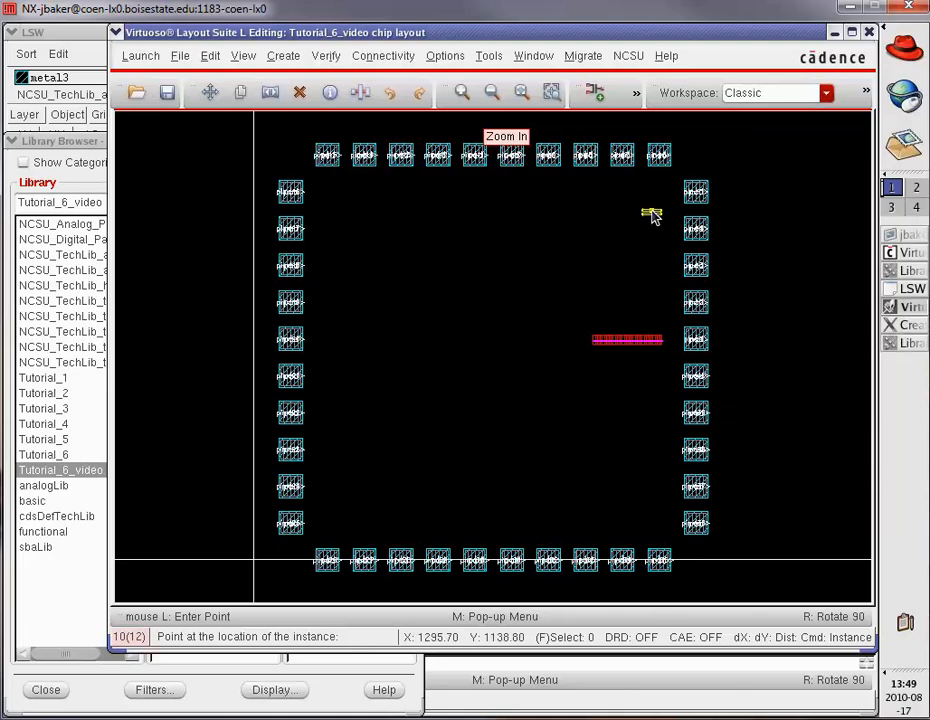
pyautogui.click(651, 217)
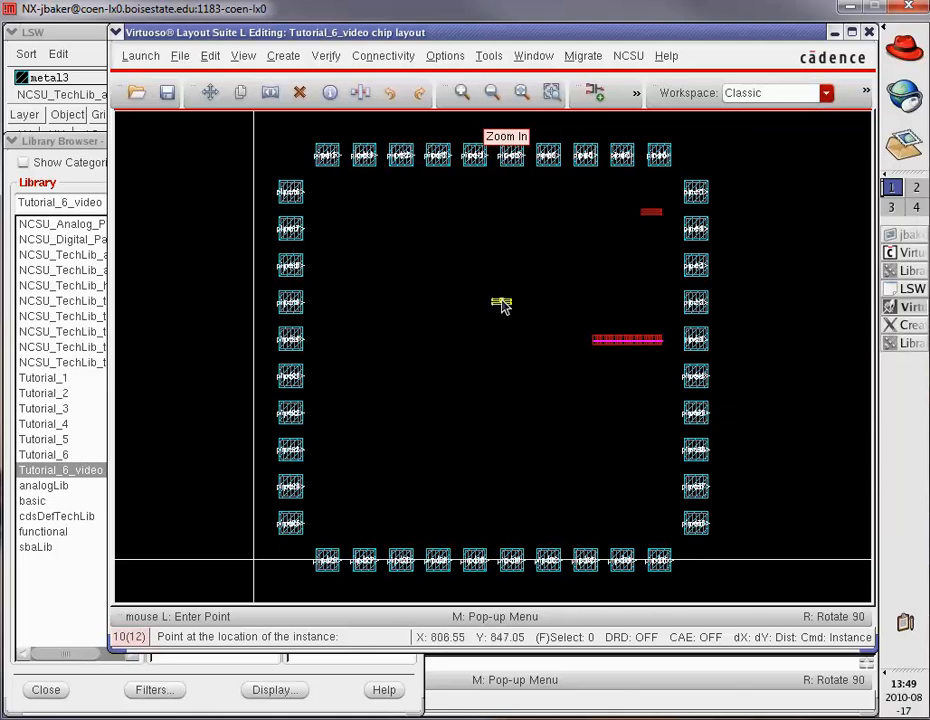
# Place an instance of the NMOS_IV layout inside the padframe, just below the pin<8> pad
pyautogui.click(892, 341)
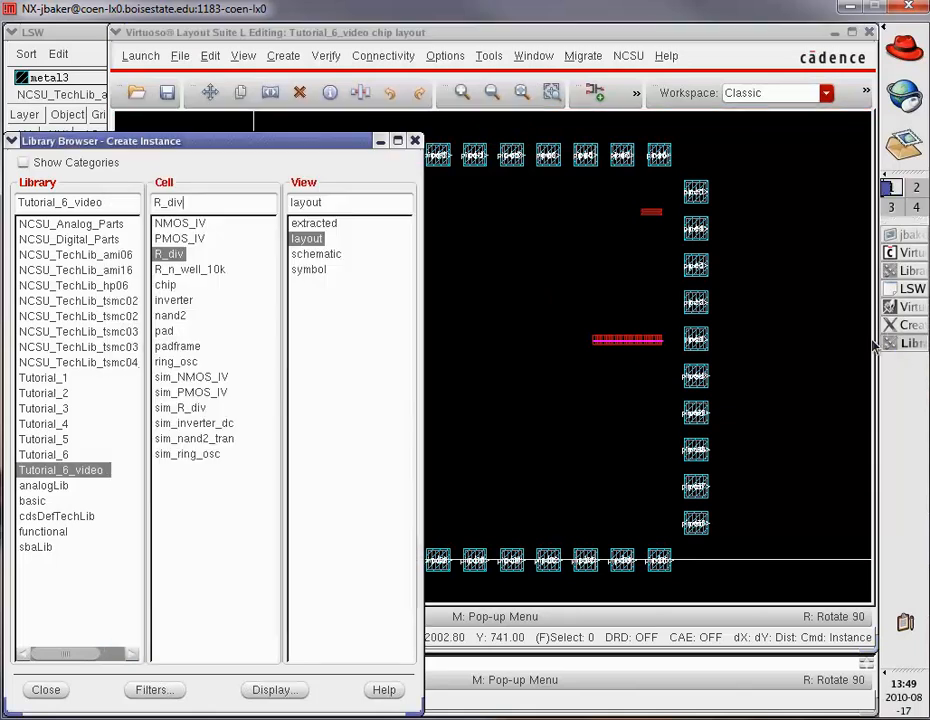
pyautogui.click(904, 341)
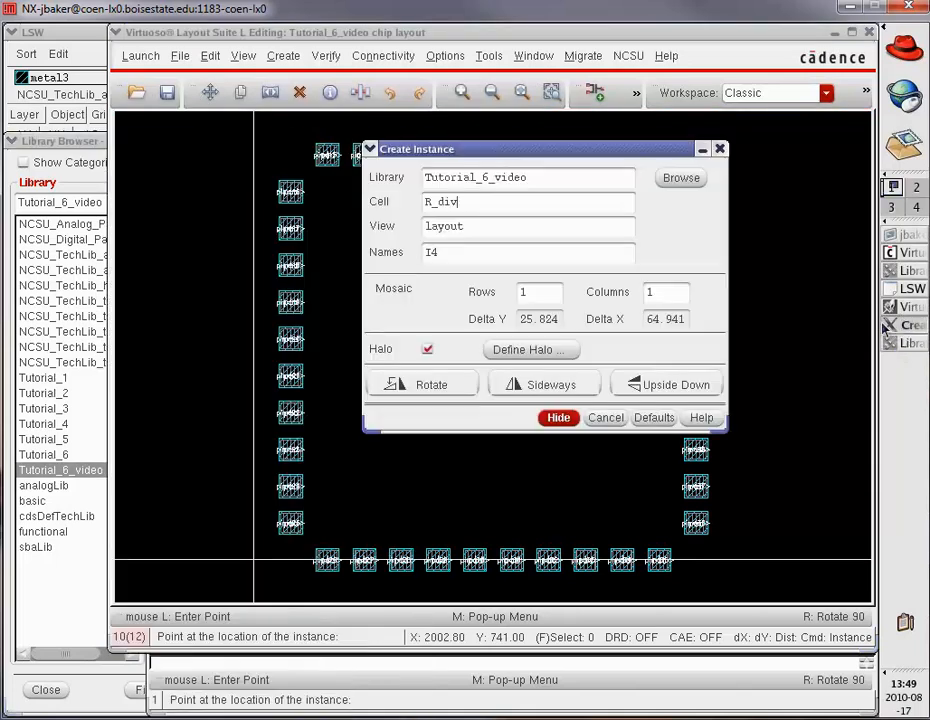
pyautogui.click(906, 345)
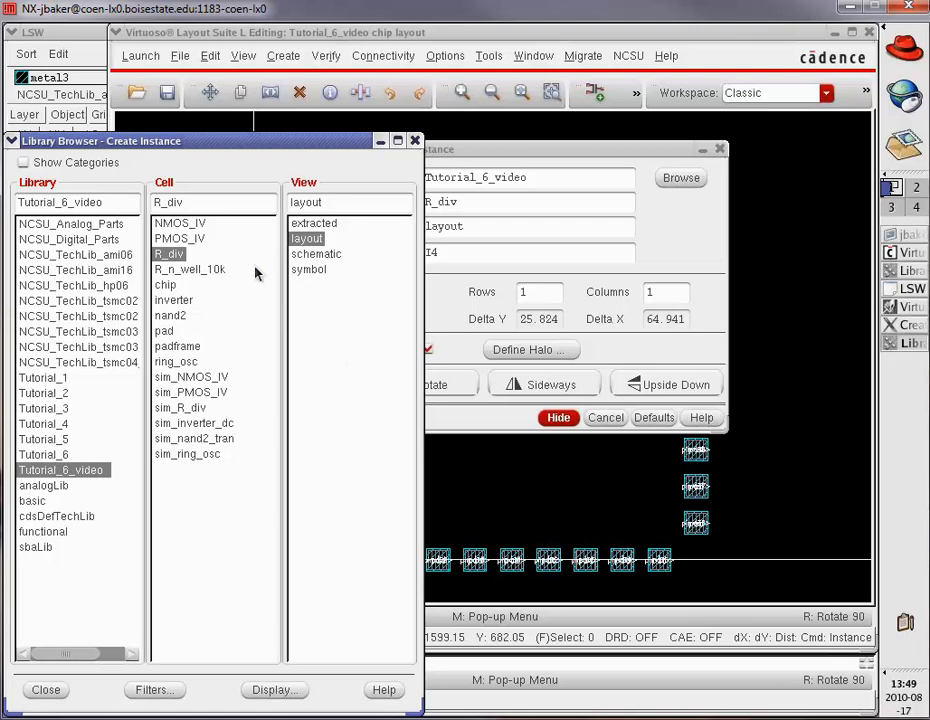
pyautogui.click(186, 223)
pyautogui.click(296, 38)
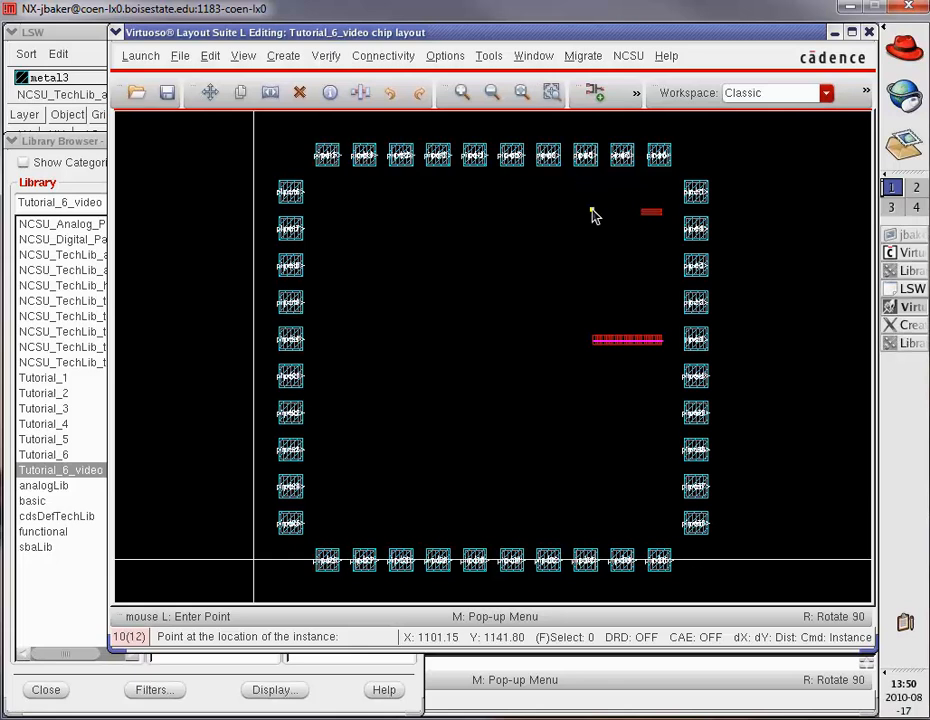
pyautogui.press('z')
pyautogui.click(530, 140)
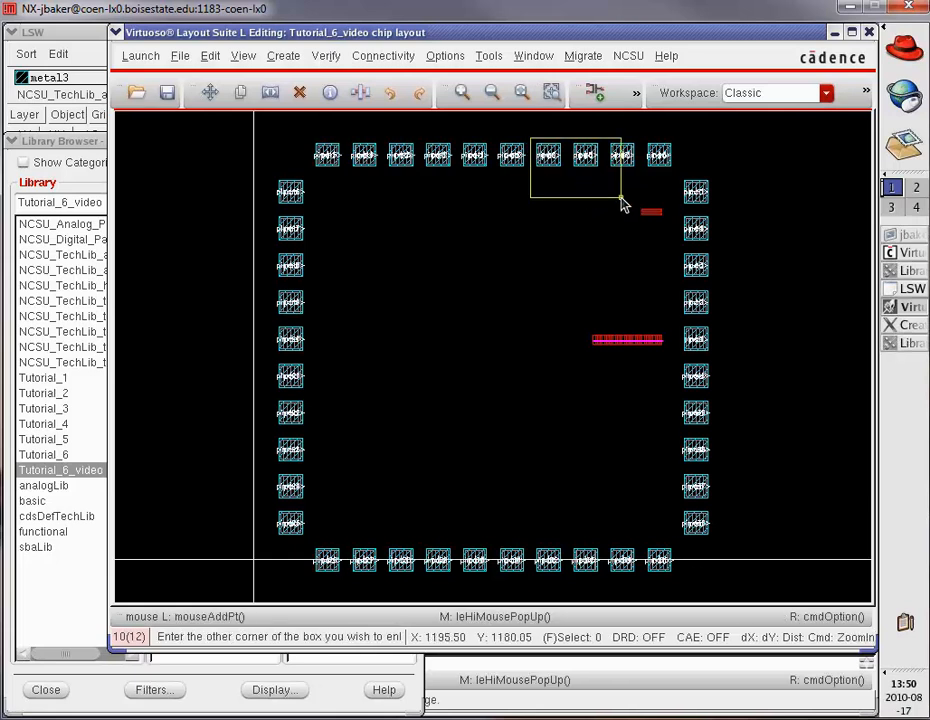
pyautogui.click(639, 208)
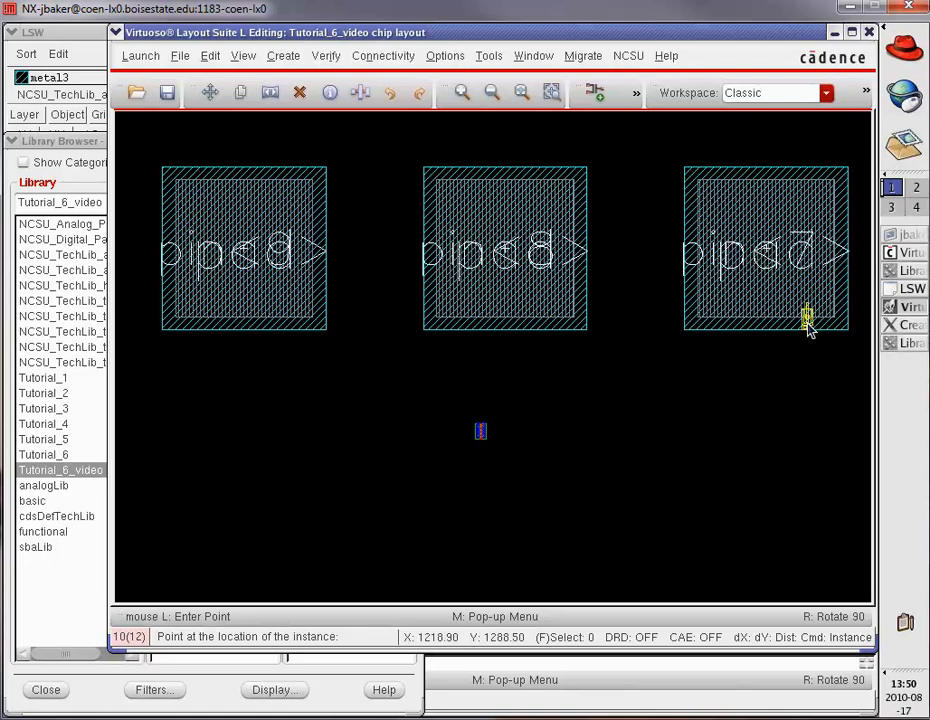
# Place an instance of the PMOS_IV layout inside the padframe, just below the third pad from the left in the upper row
pyautogui.press('f')
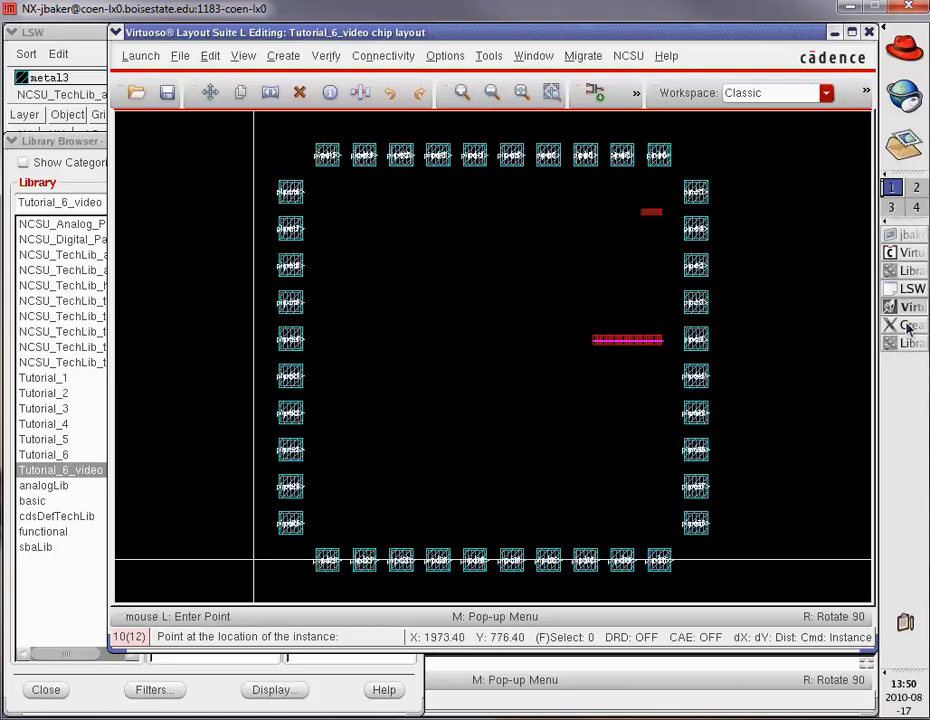
pyautogui.click(912, 343)
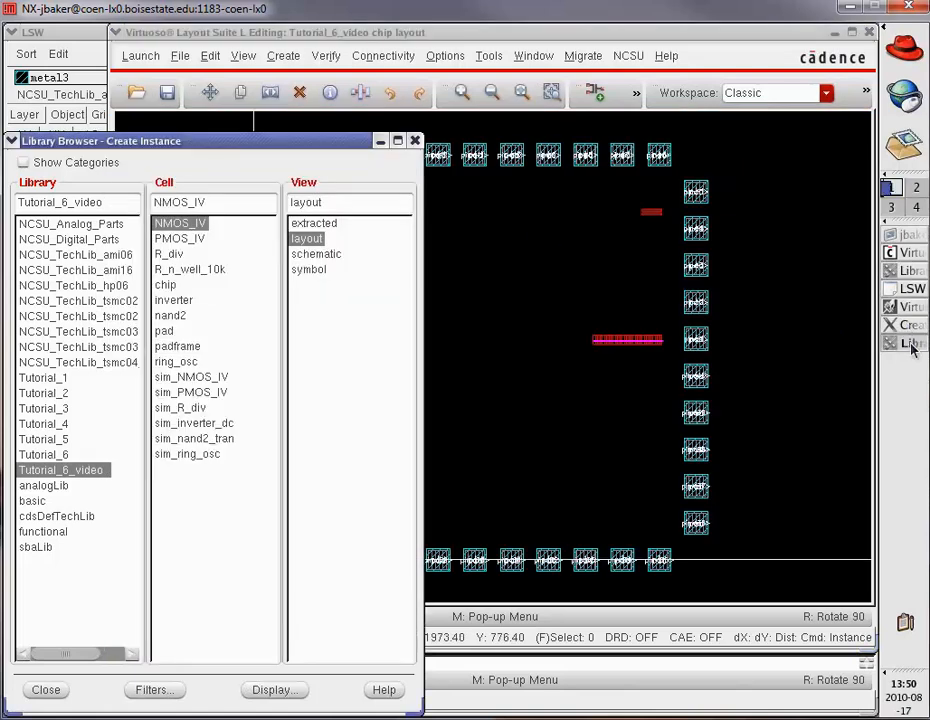
pyautogui.click(201, 240)
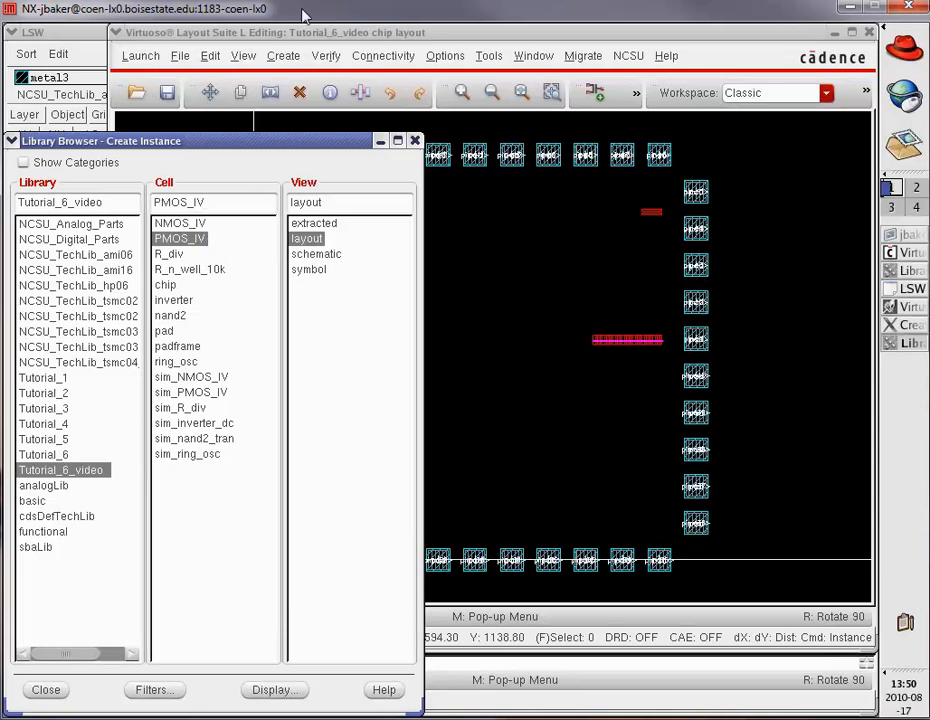
pyautogui.click(323, 38)
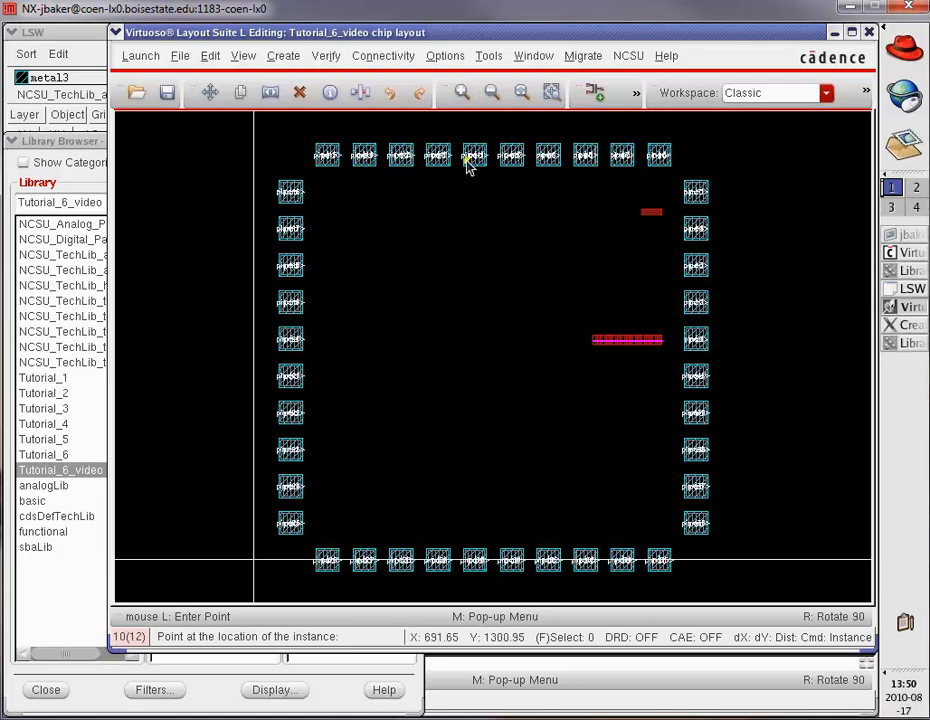
pyautogui.click(407, 190)
# Place an instance of the inverter layout in the padframe's upper-left corner, just below the leftmost pad of the upper row
pyautogui.click(107, 161)
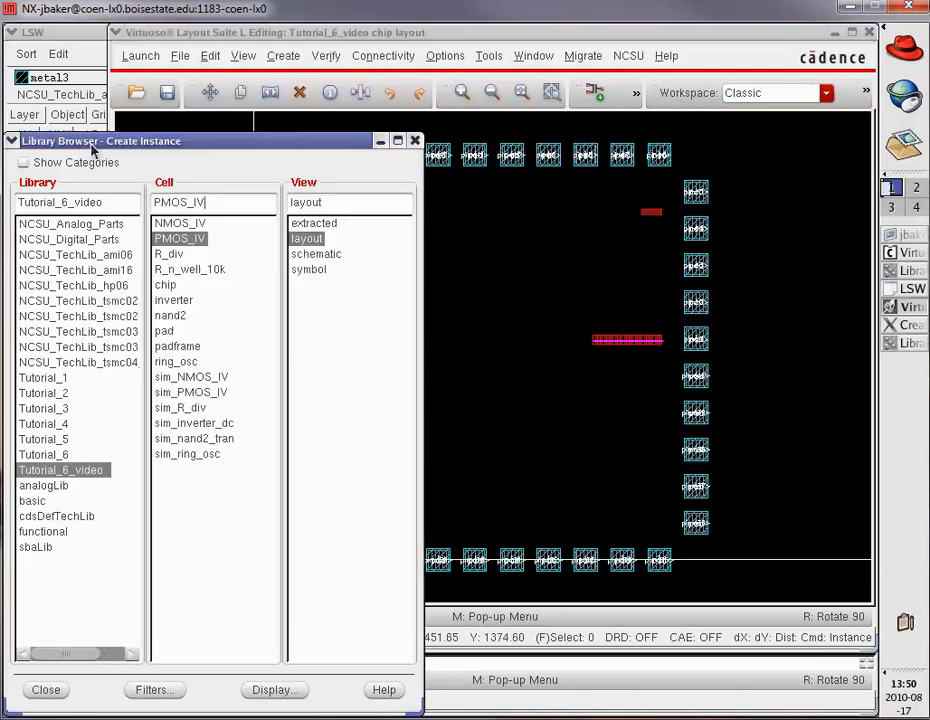
pyautogui.click(170, 300)
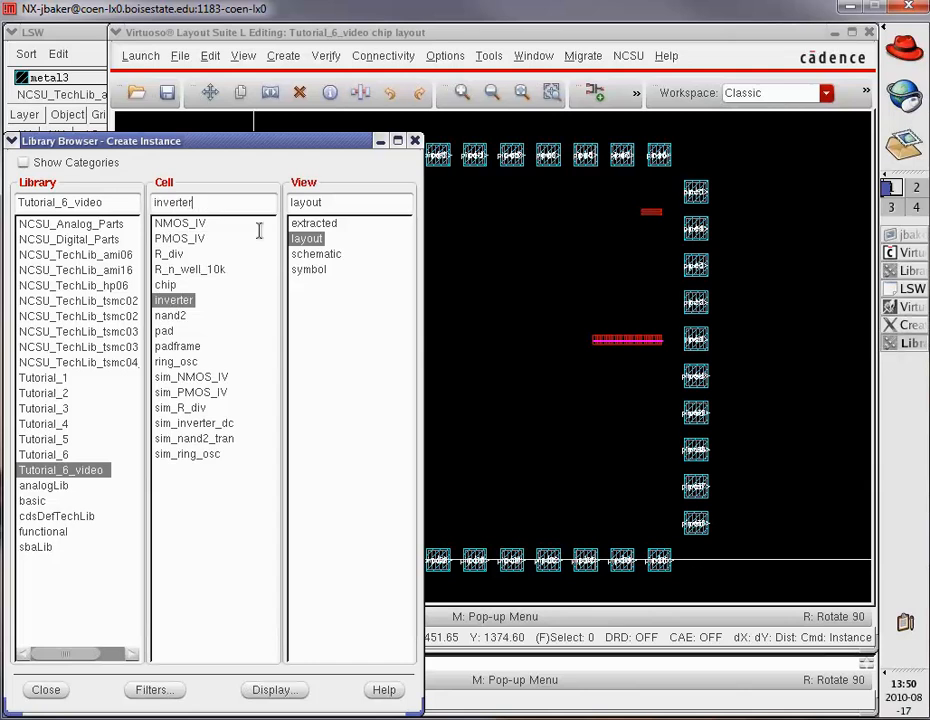
pyautogui.click(404, 46)
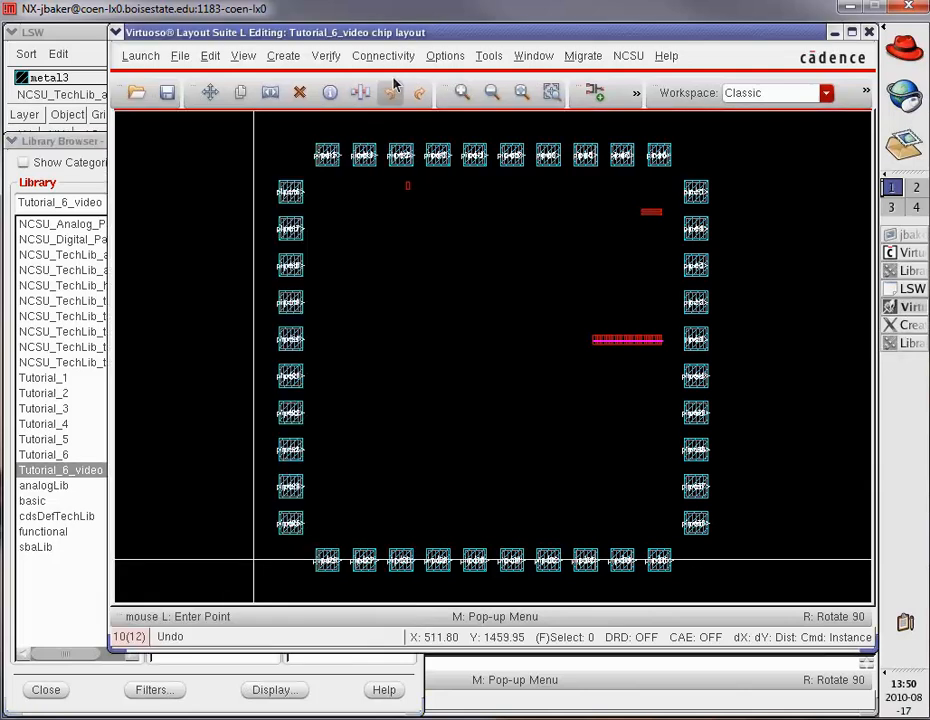
pyautogui.click(330, 205)
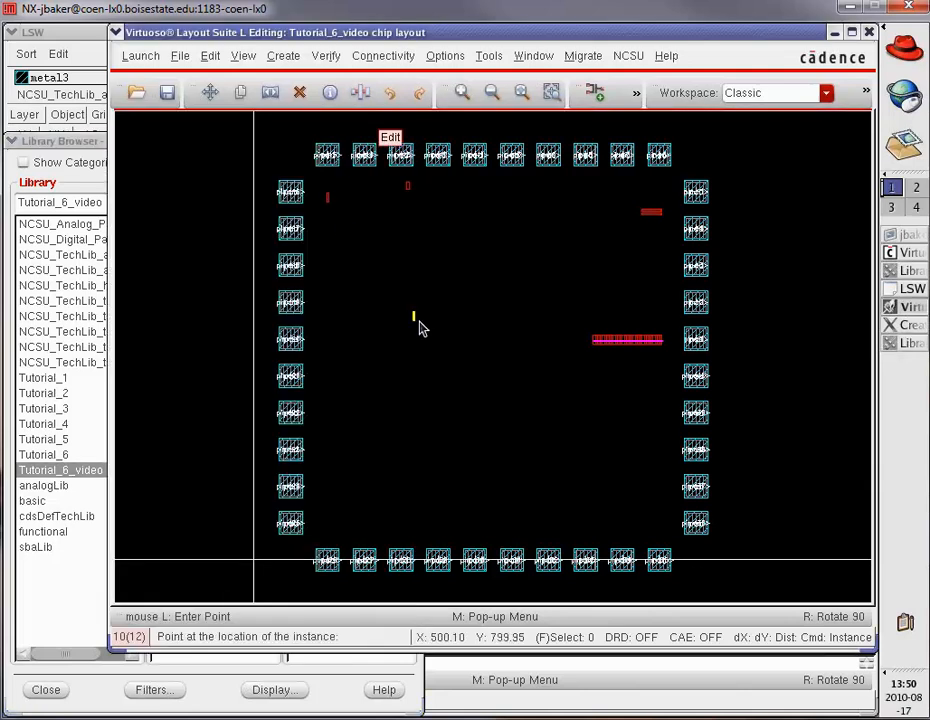
# Place an instance of the nand2 layout inside the padframe, to the right of the gap between the pin<21> and pin<22> pads
pyautogui.click(906, 346)
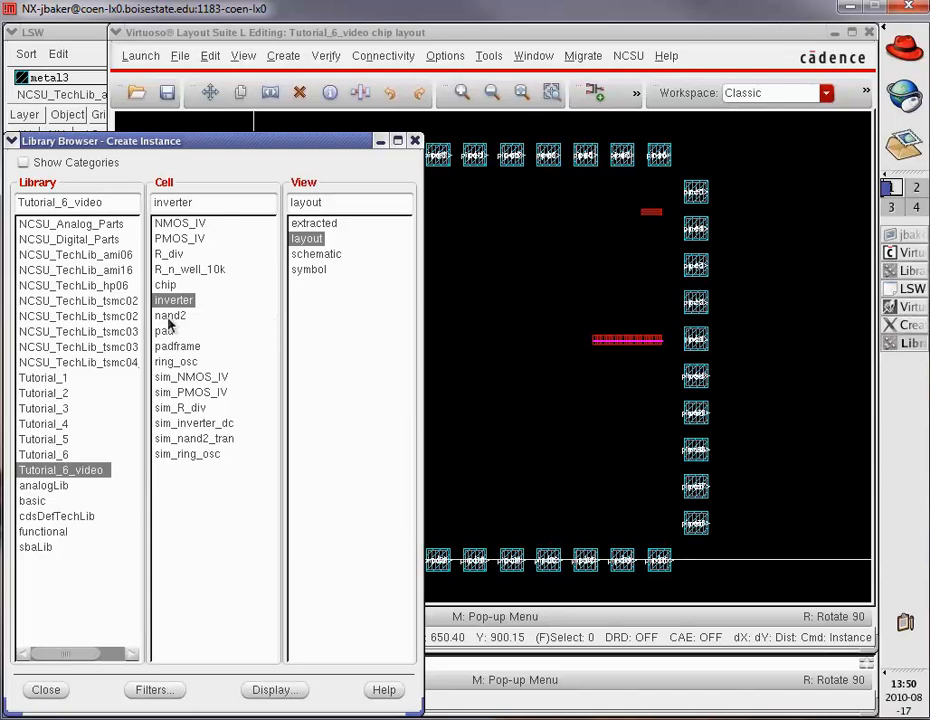
pyautogui.click(168, 316)
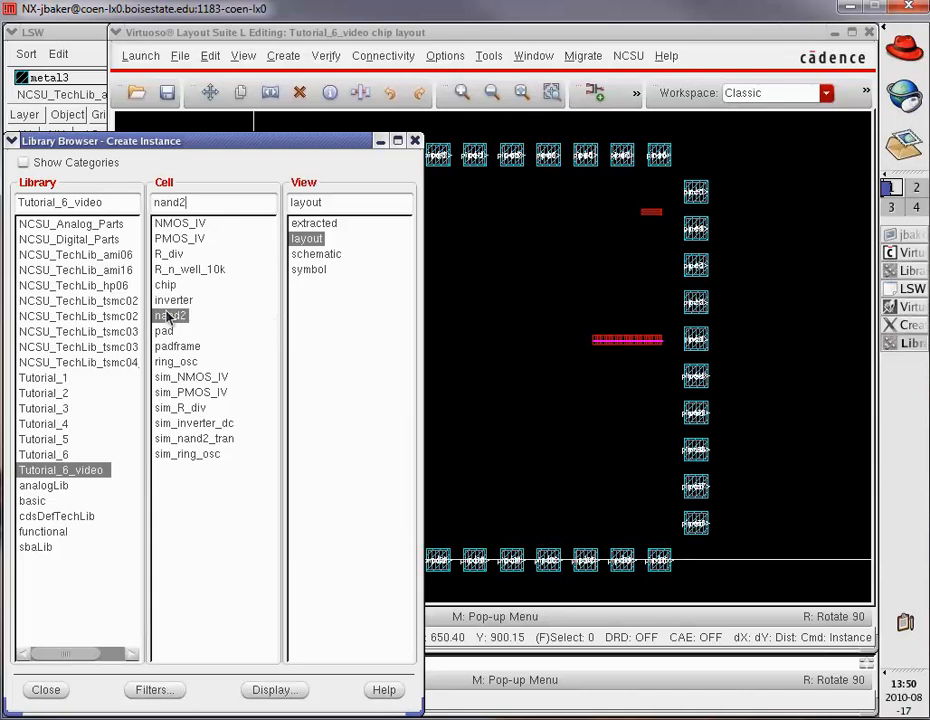
pyautogui.click(300, 40)
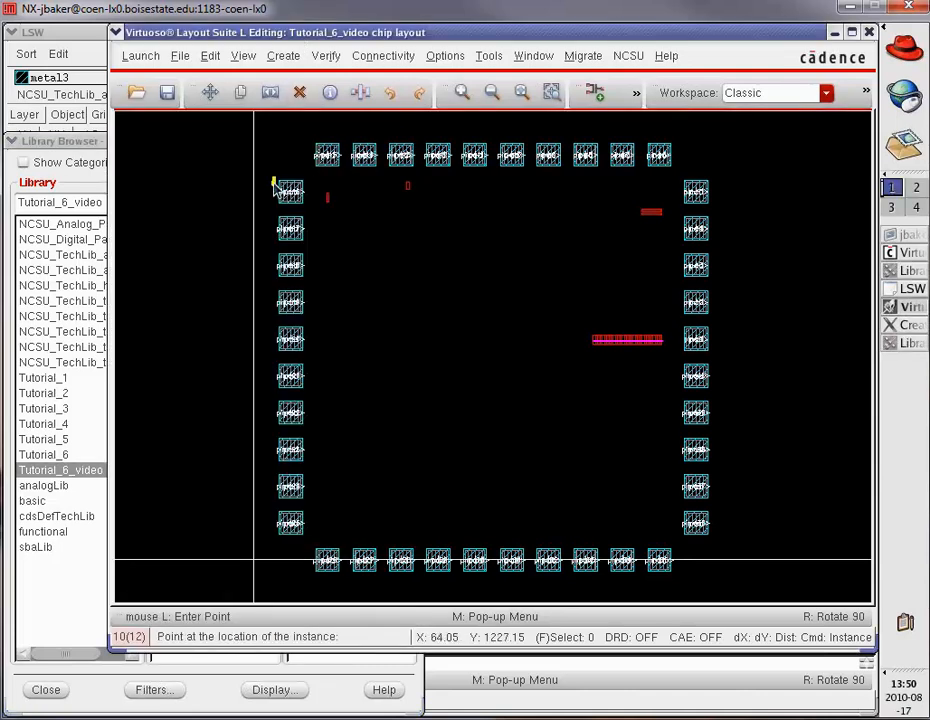
pyautogui.press('z')
pyautogui.click(257, 359)
pyautogui.click(338, 432)
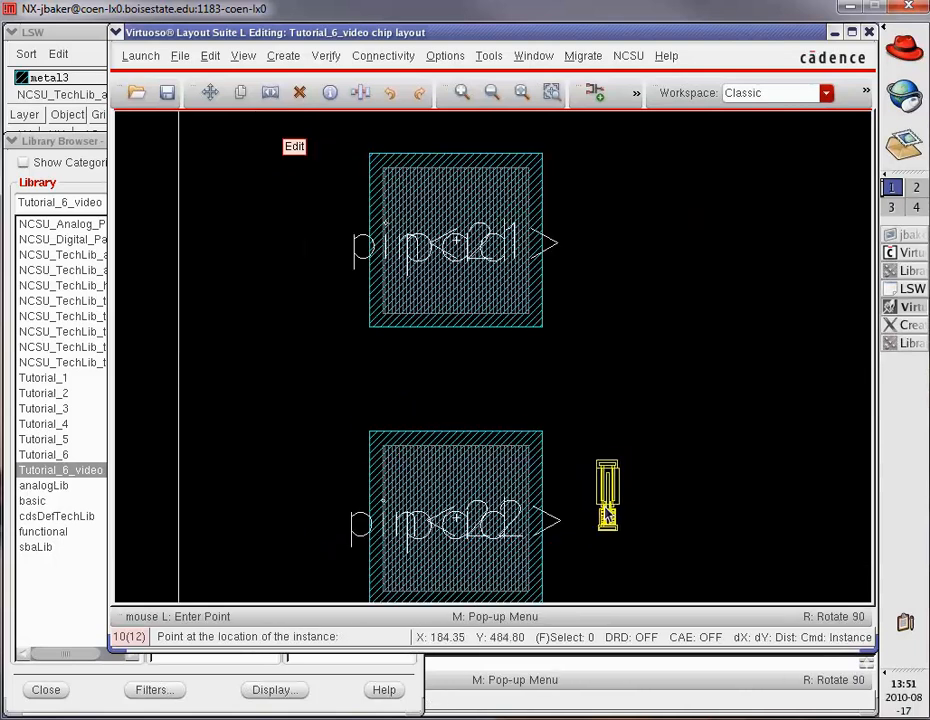
pyautogui.click(833, 437)
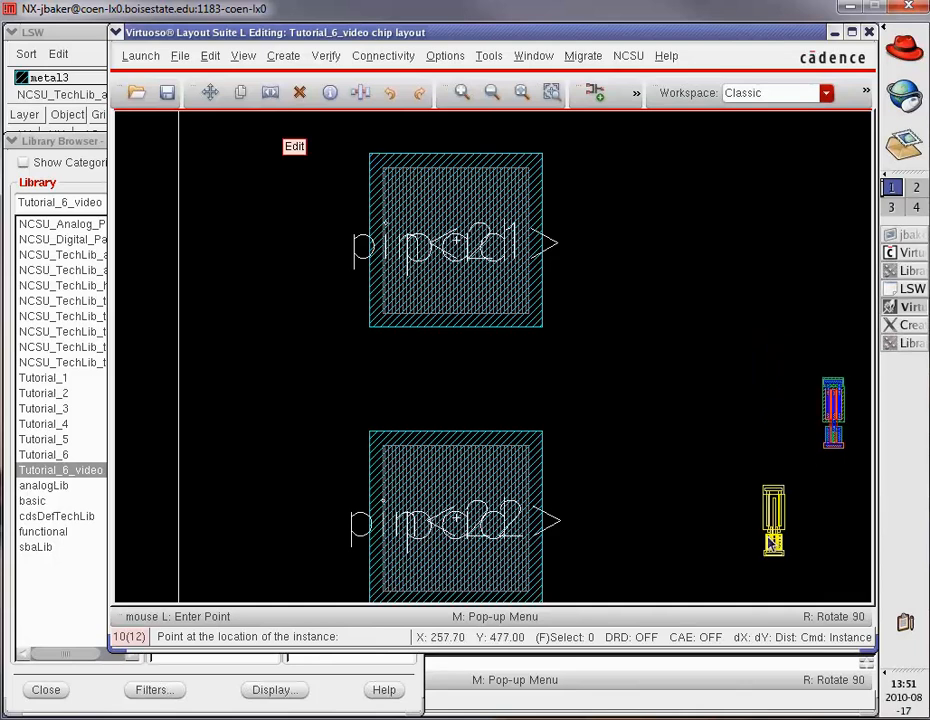
pyautogui.press('Escape')
pyautogui.press('f')
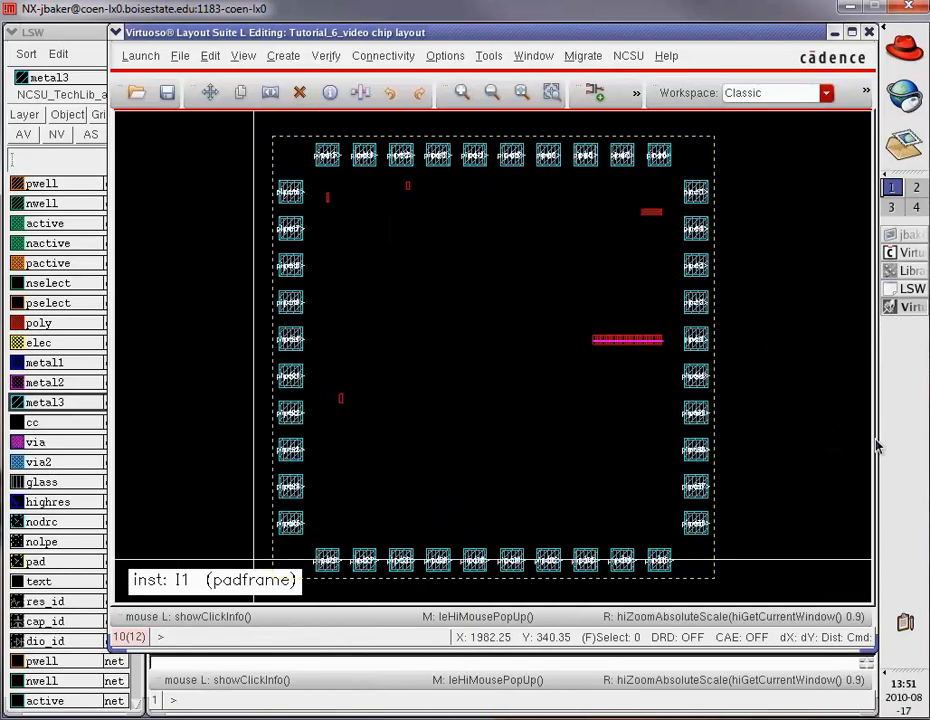
# Save the chip layout and run a full, flat DRC on it with the divaDRC.rul rules
pyautogui.click(918, 309)
pyautogui.click(918, 308)
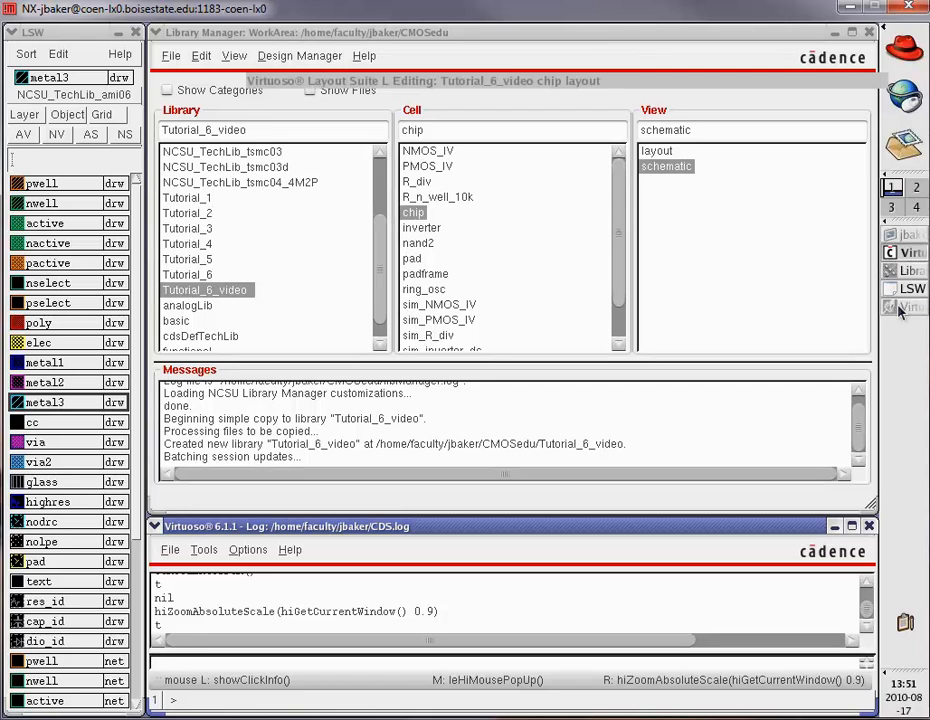
pyautogui.click(167, 95)
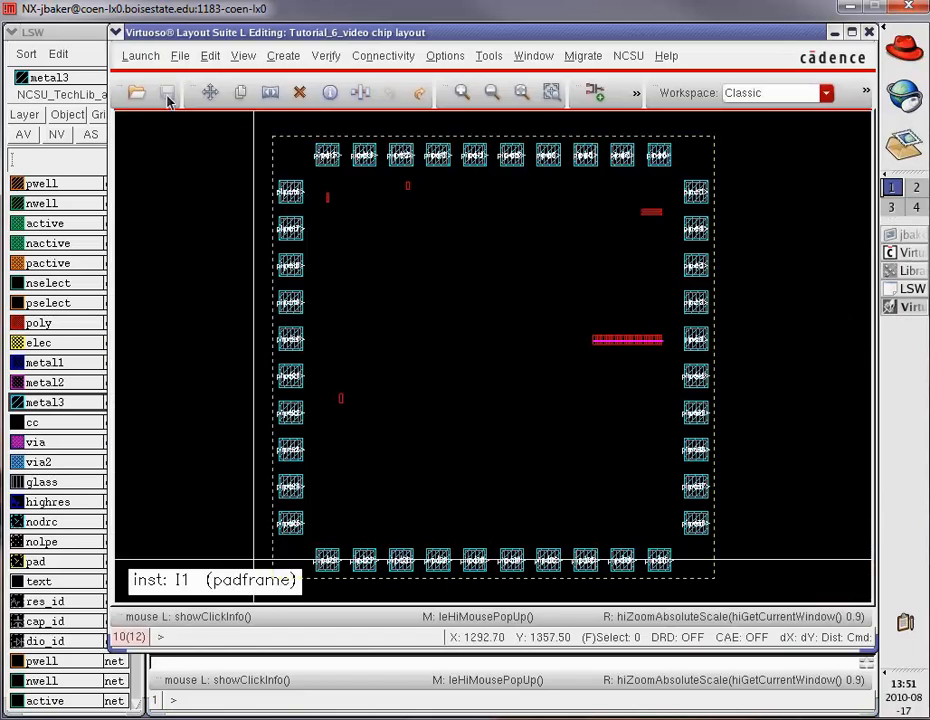
pyautogui.click(326, 56)
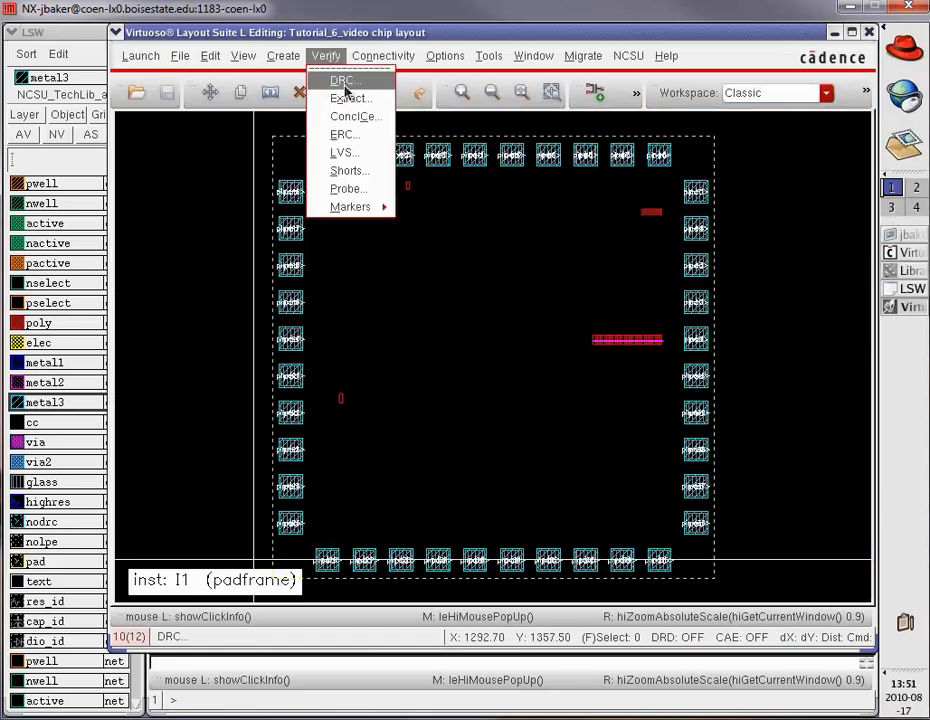
pyautogui.click(332, 79)
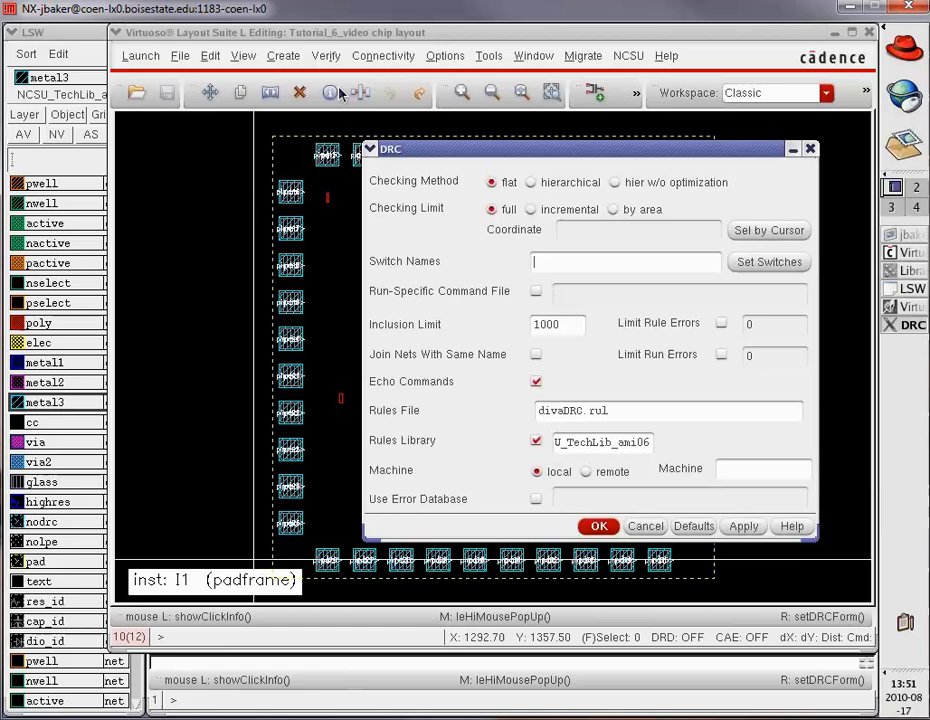
pyautogui.click(599, 527)
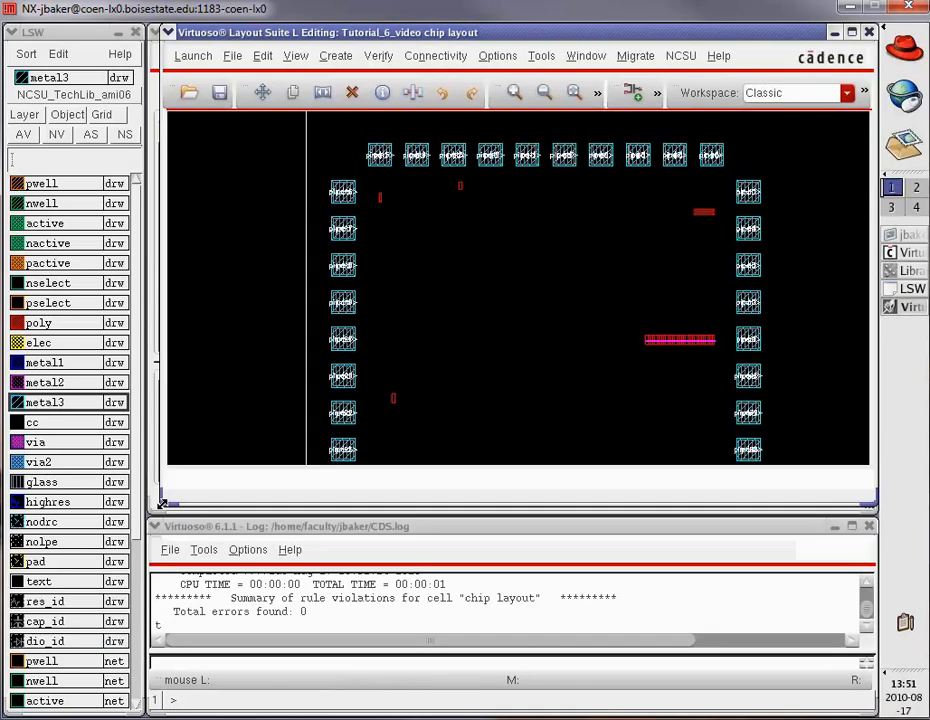
# Resize the layout window so the layer palette and the log stay uncovered, with the whole padframe fitted inside it
pyautogui.moveTo(162, 503); pyautogui.dragTo(149, 513)
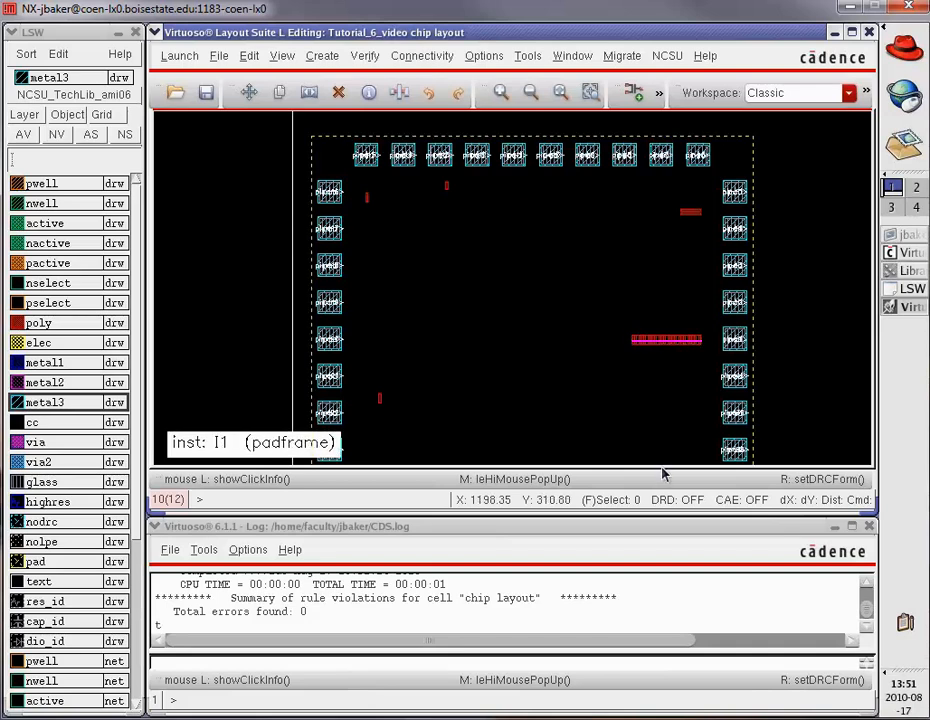
pyautogui.click(851, 32)
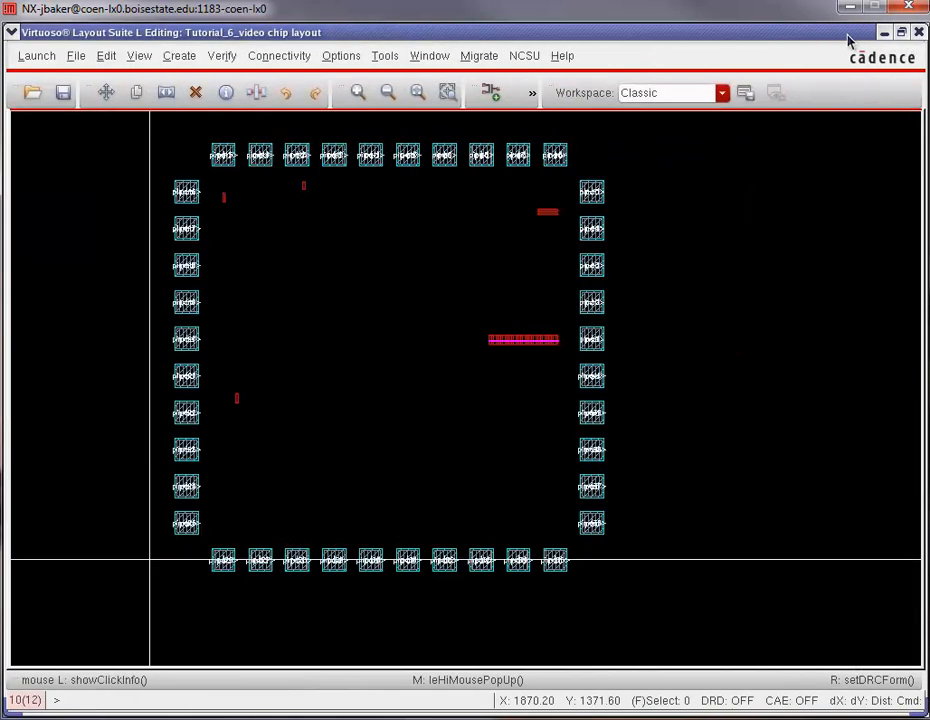
pyautogui.press('f')
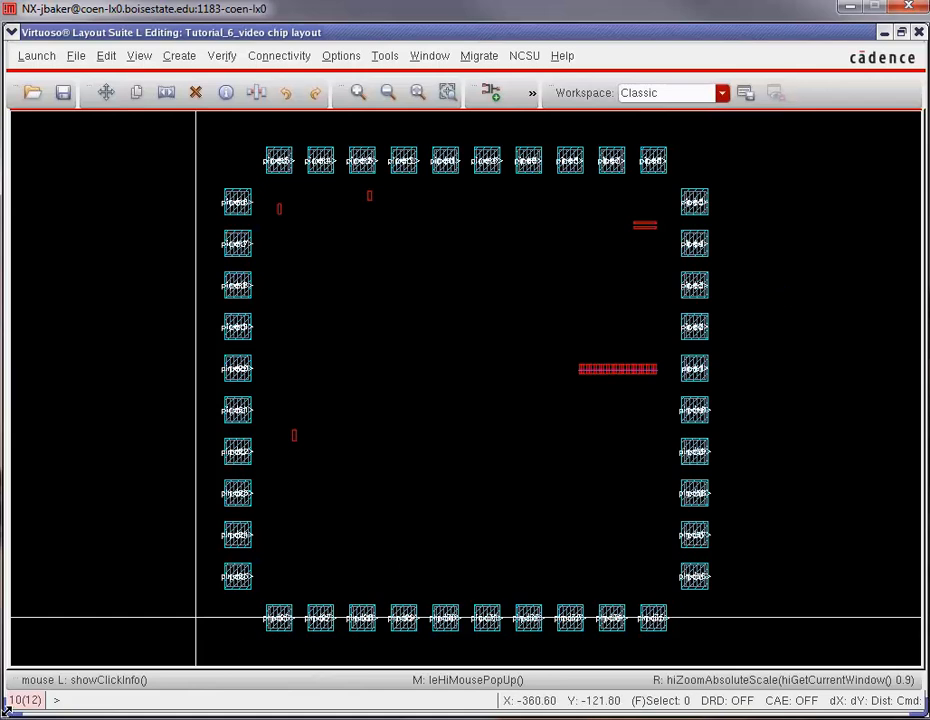
pyautogui.moveTo(7, 706); pyautogui.dragTo(150, 600)
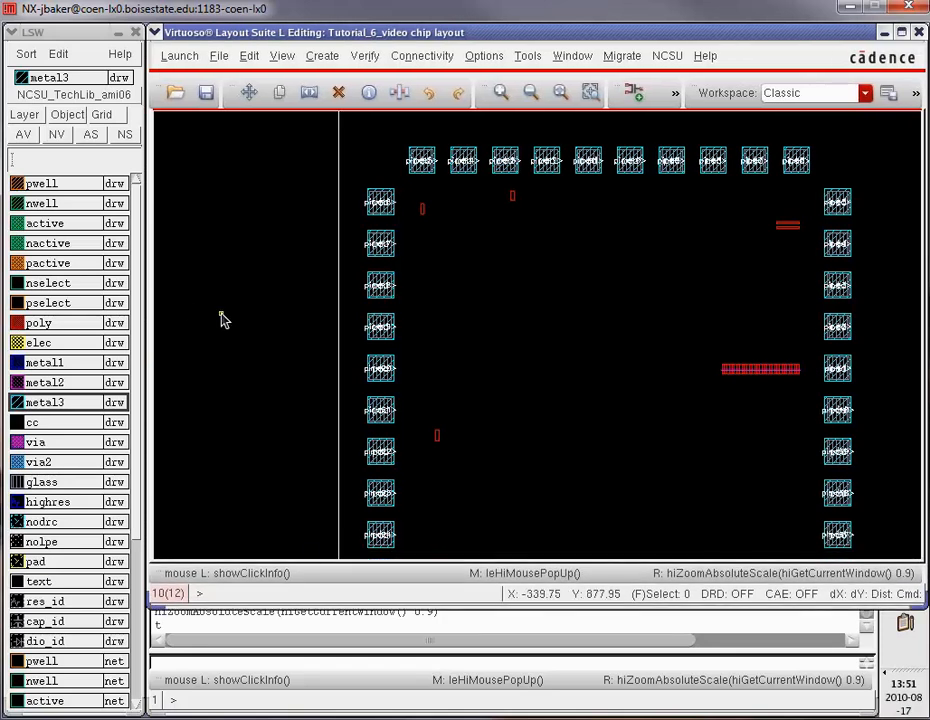
pyautogui.press('f')
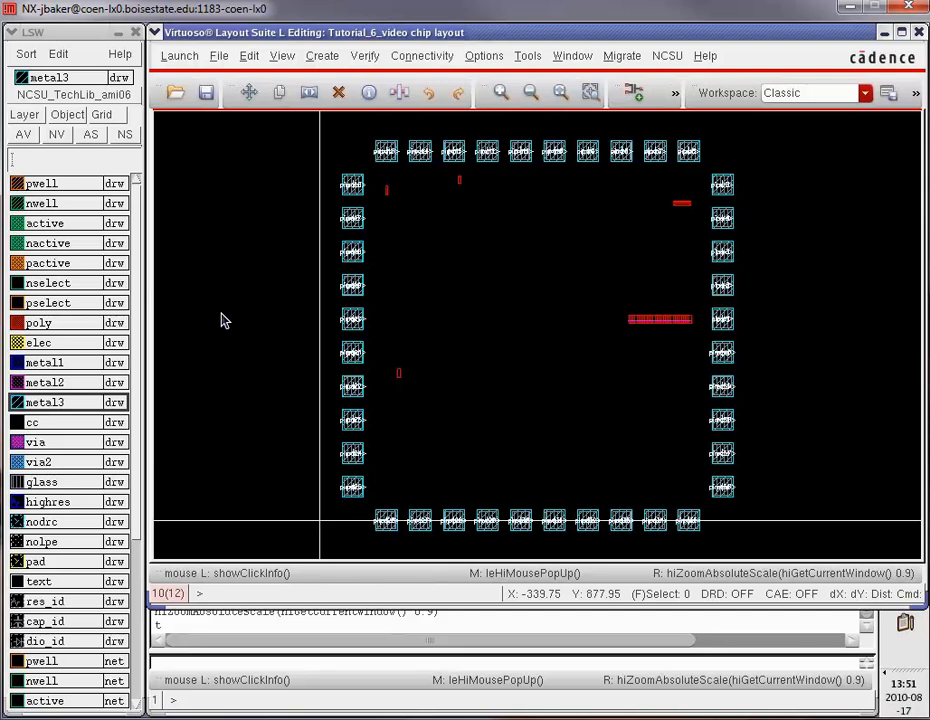
# Draw a long horizontal metal3 rectangle from the pad just below pin<1> across the padframe, ending just short of the left pad column
pyautogui.click(824, 378)
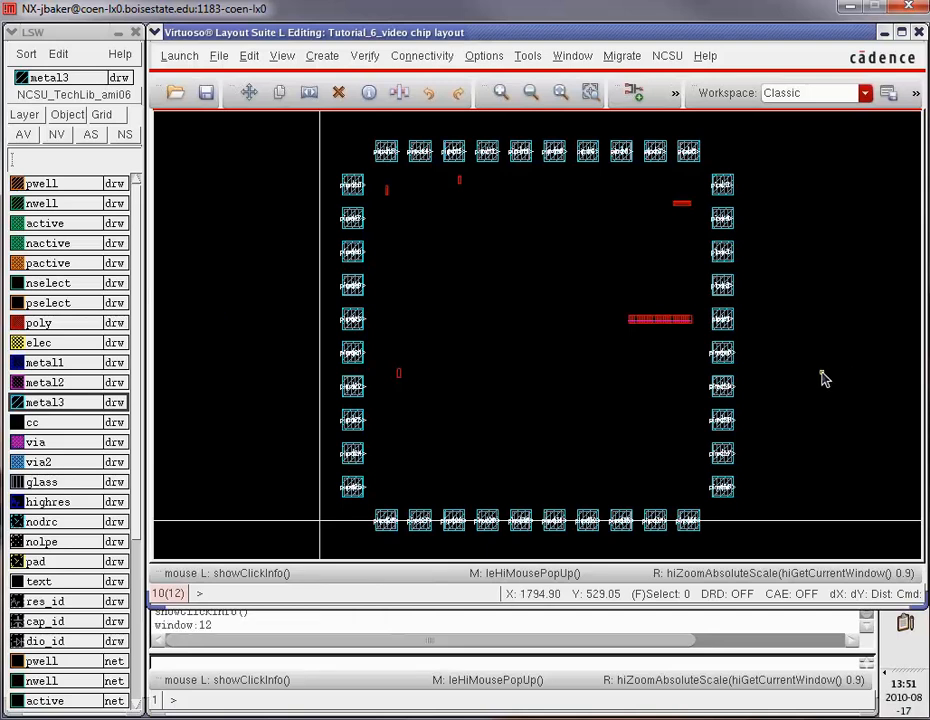
pyautogui.press('r')
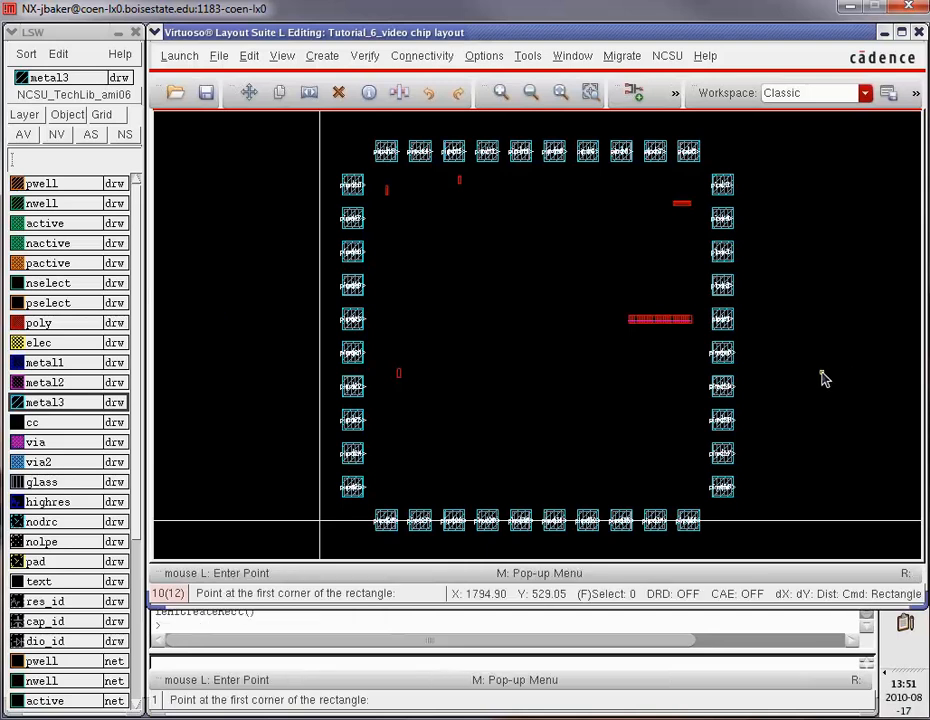
pyautogui.click(726, 353)
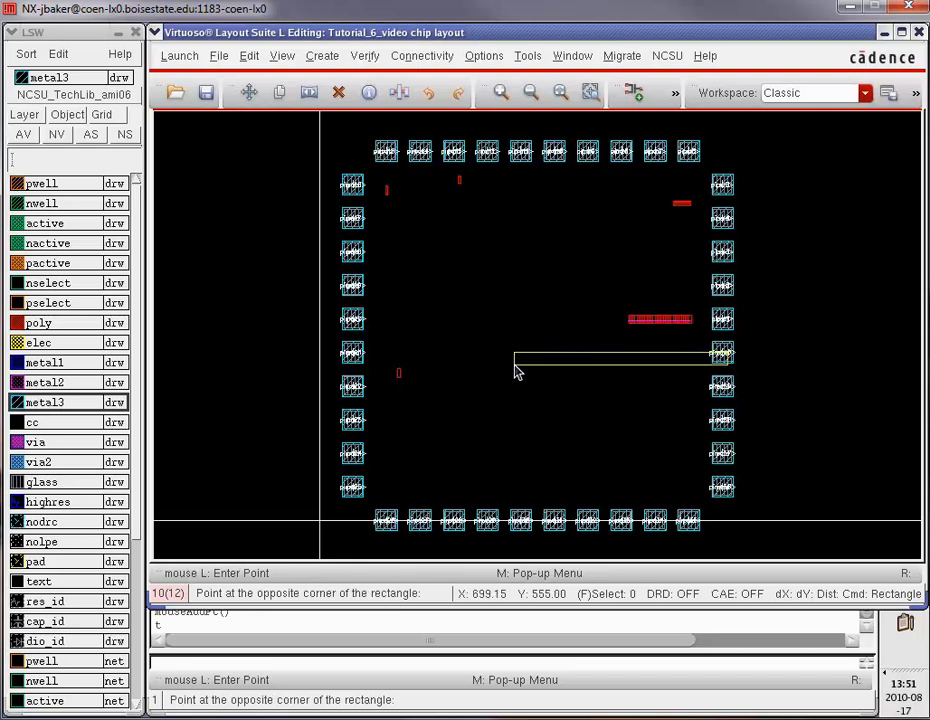
pyautogui.click(374, 358)
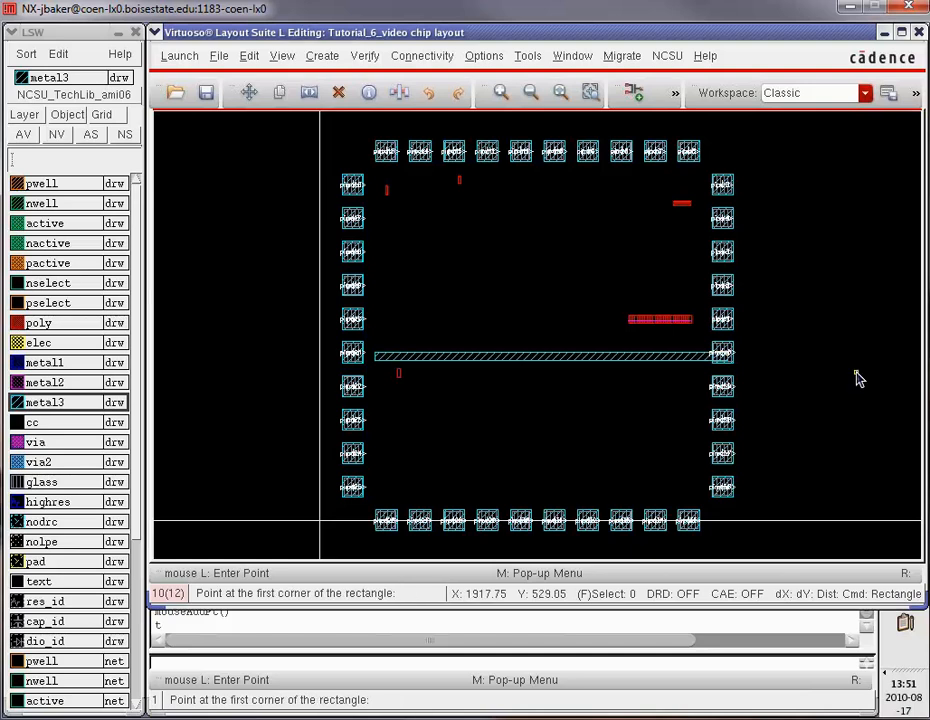
# Draw a horizontal metal3 rectangle from the pin<20> pad across the padframe, ending just left of the ring_osc layout
pyautogui.press('z')
pyautogui.click(339, 311)
pyautogui.click(387, 342)
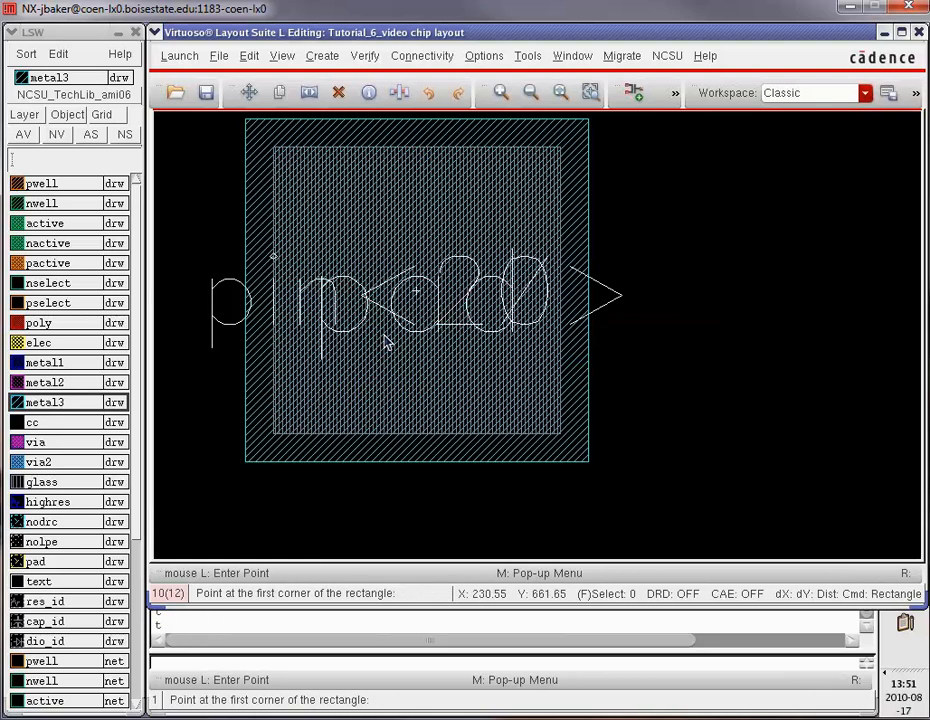
pyautogui.press('f')
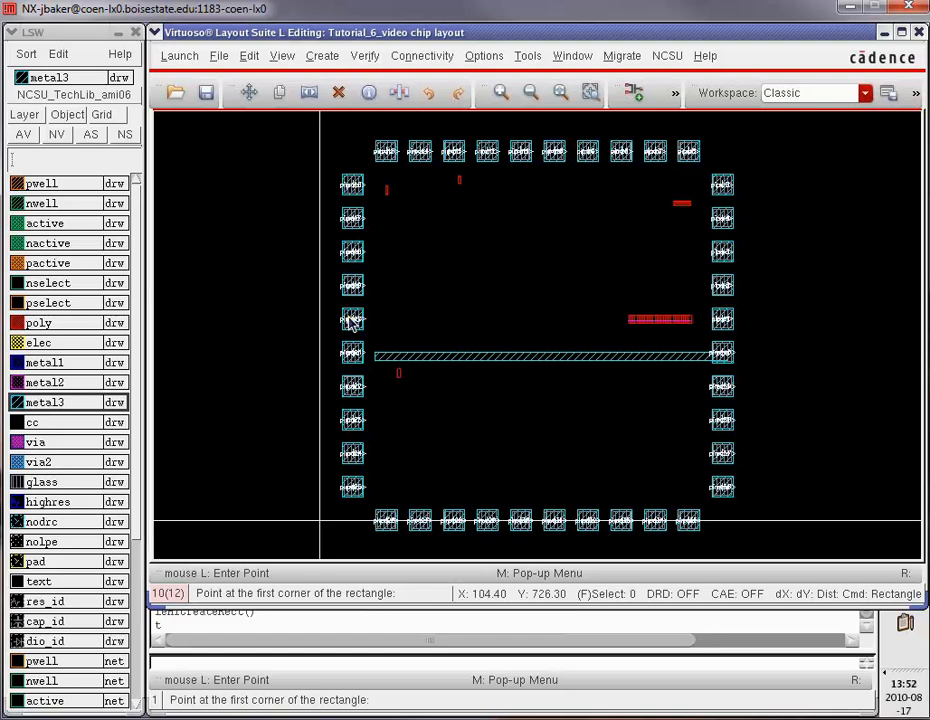
pyautogui.click(350, 318)
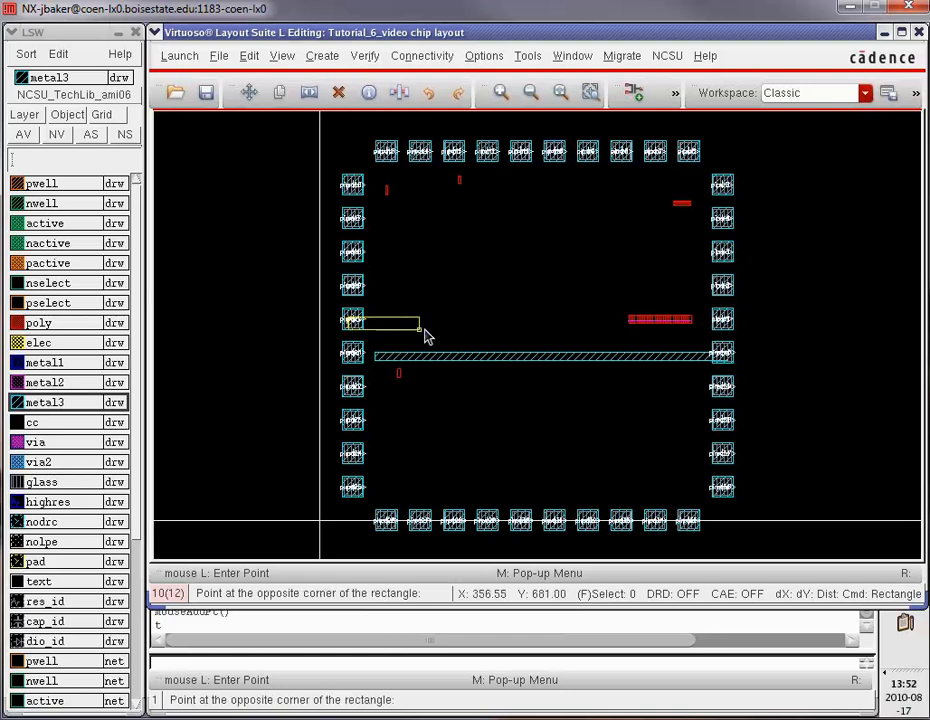
pyautogui.click(617, 326)
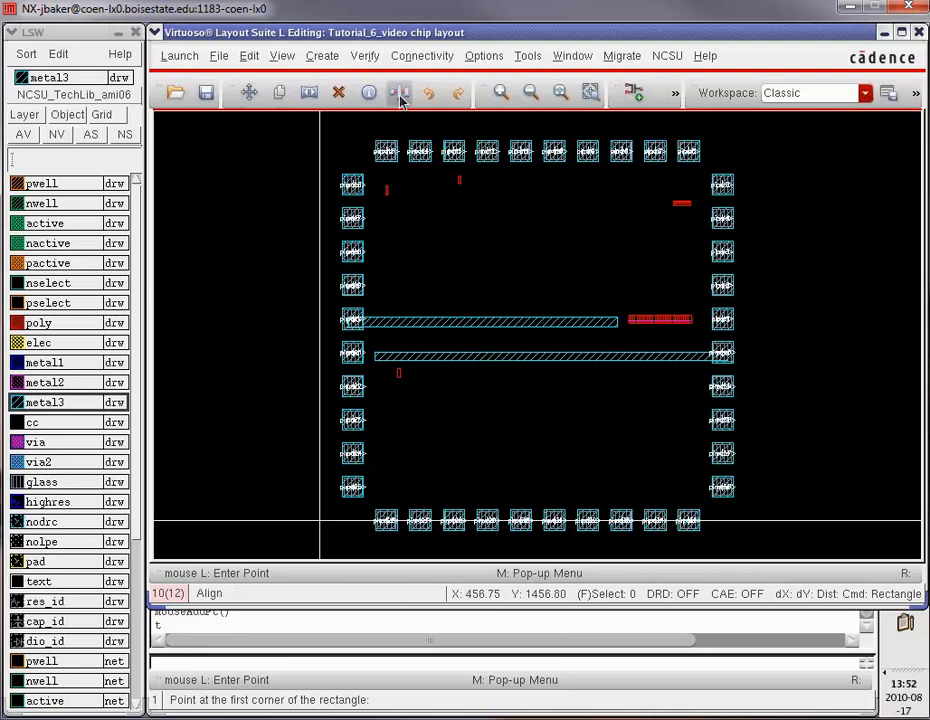
# Run a full, flat DRC on the chip layout and shorten the layout window to expose the error summary in the log
pyautogui.click(364, 56)
pyautogui.click(370, 80)
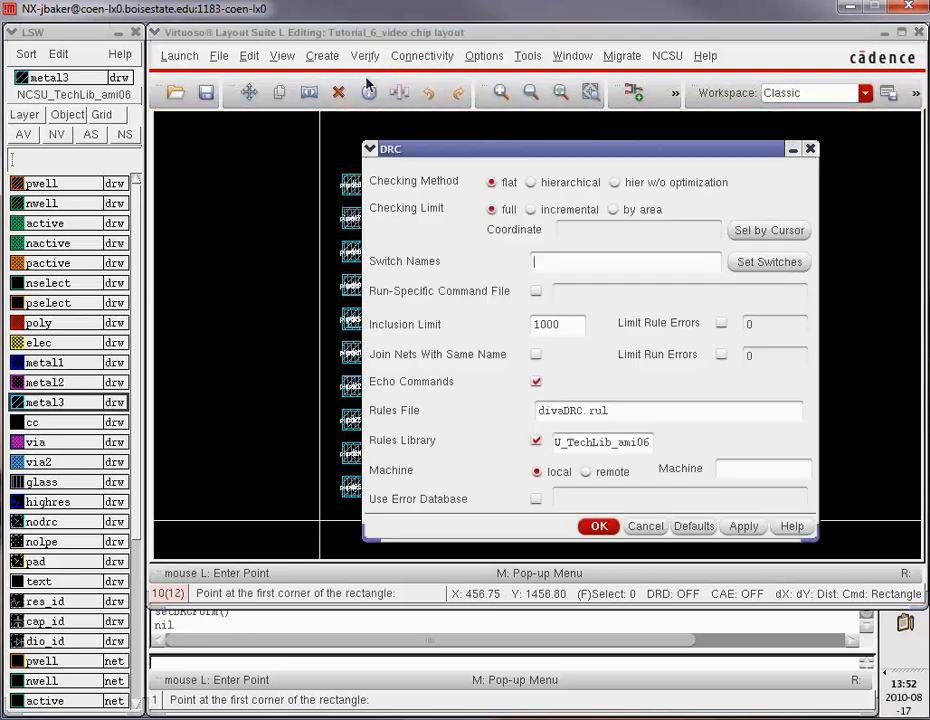
pyautogui.click(601, 531)
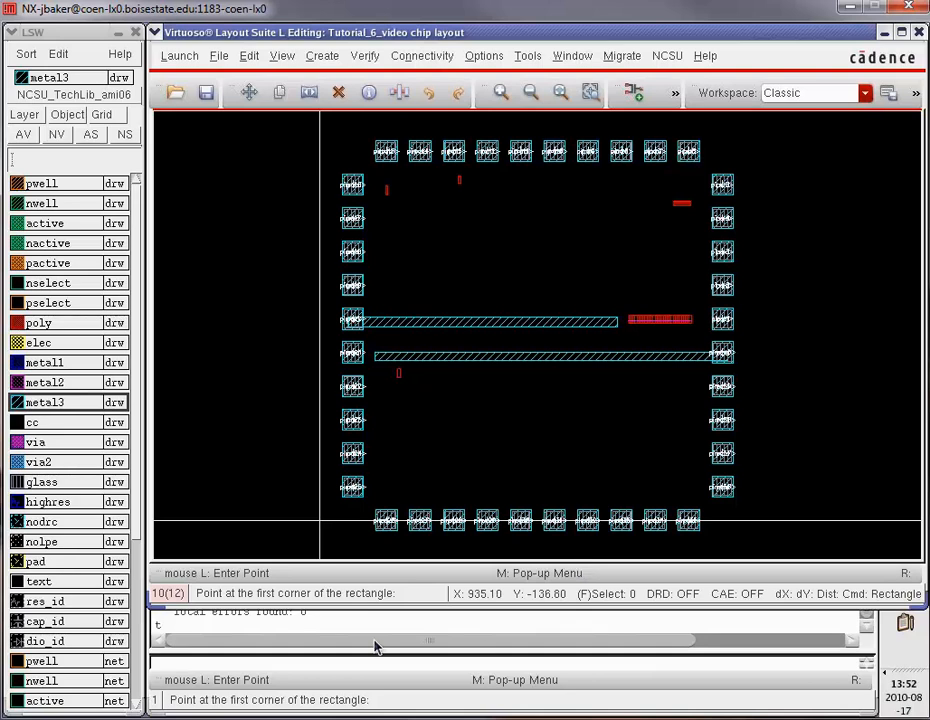
pyautogui.moveTo(350, 610); pyautogui.dragTo(351, 597)
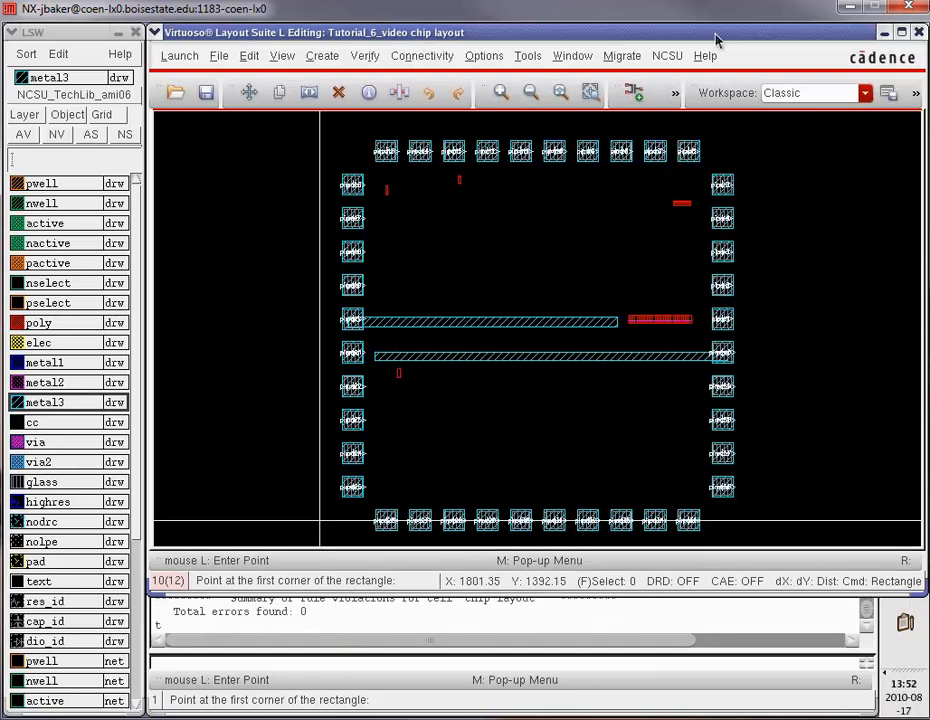
pyautogui.press('f')
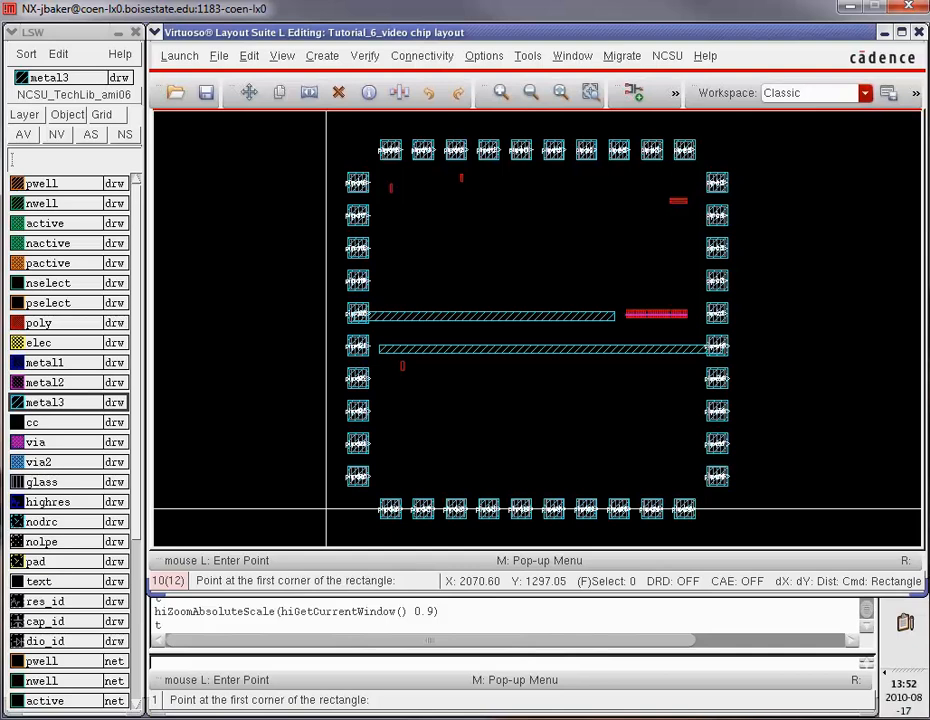
# Minimize the chip layout window and open the schematic view of the chip cell in Tutorial_6_video
pyautogui.click(885, 33)
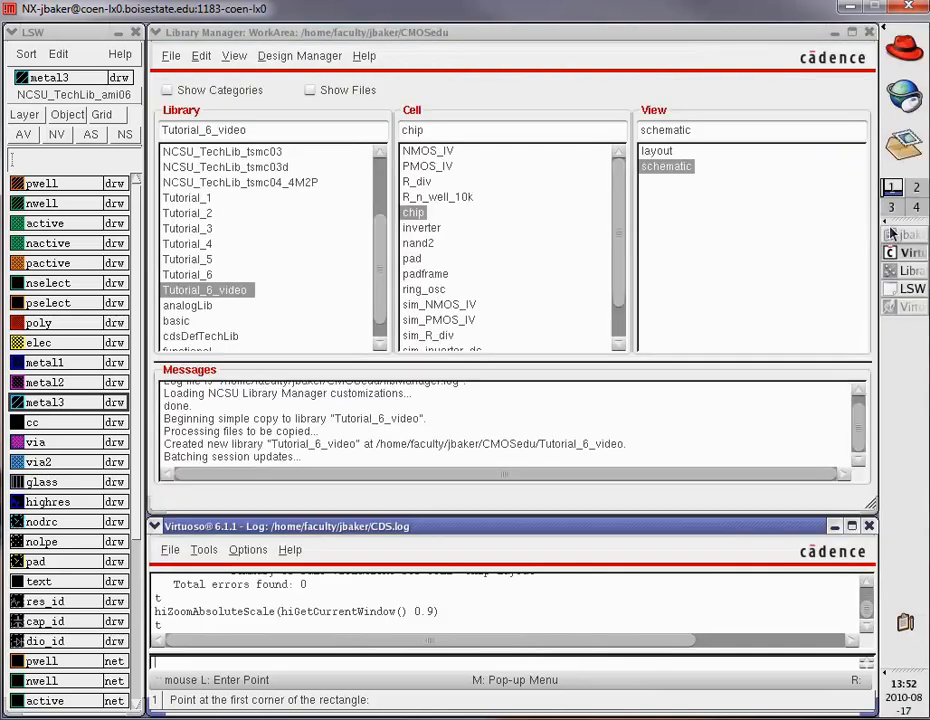
pyautogui.doubleClick(660, 166)
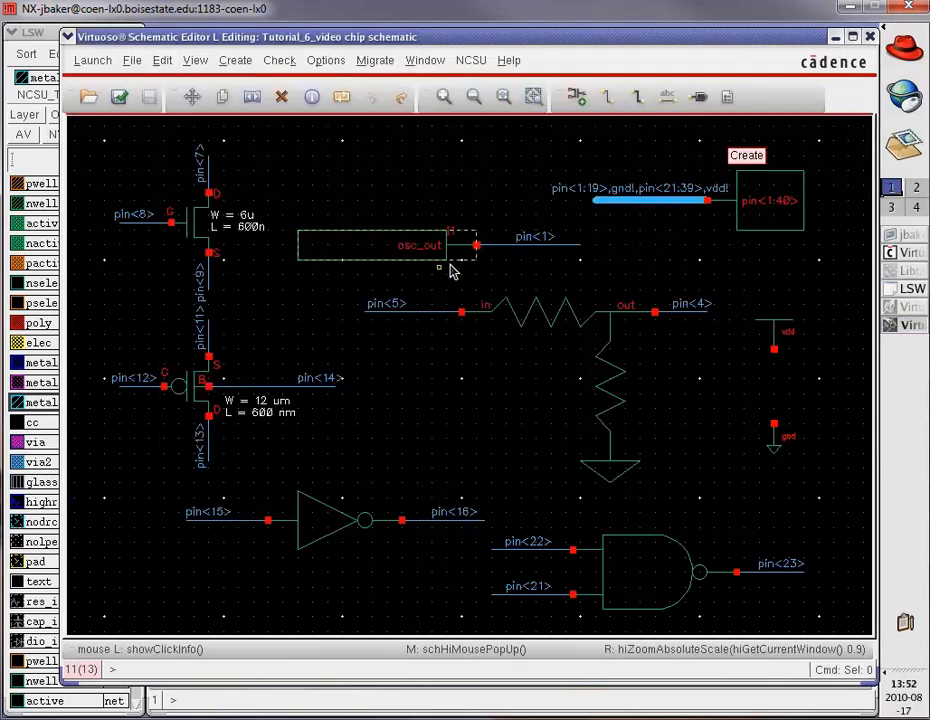
pyautogui.press('w')
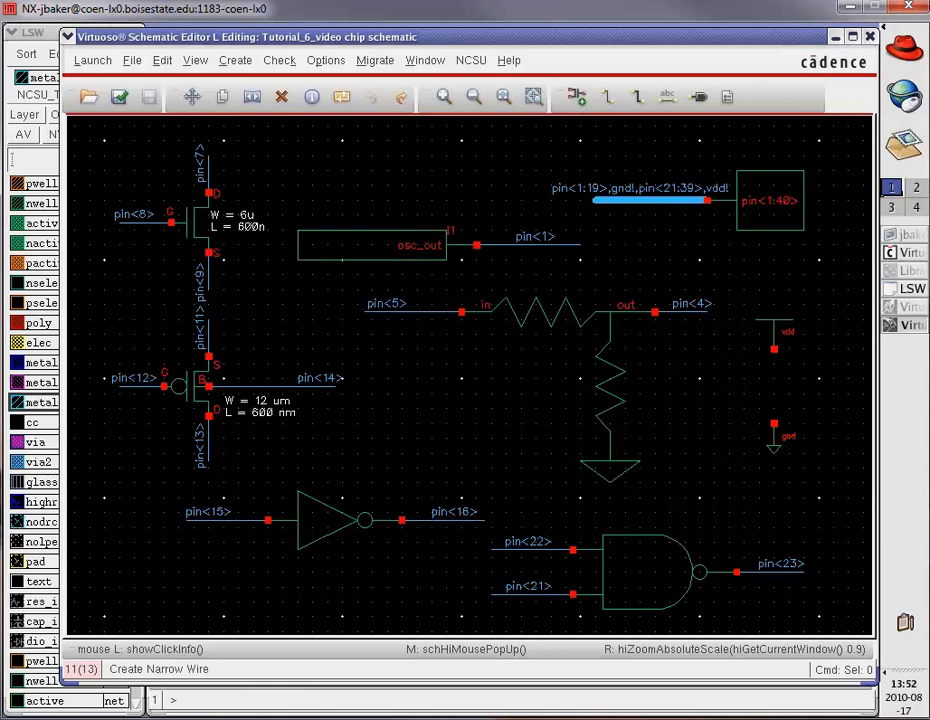
# Return to the chip layout and draw a horizontal metal3 rectangle from the pin<1> pad to just short of the ring_osc layout's osc_out end
pyautogui.click(836, 37)
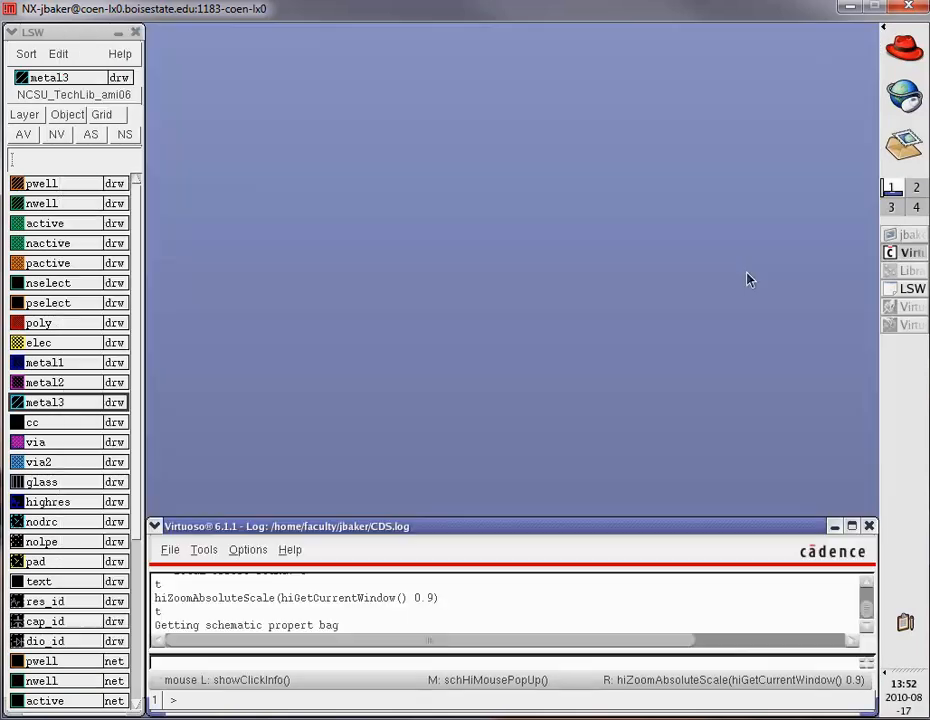
pyautogui.click(892, 327)
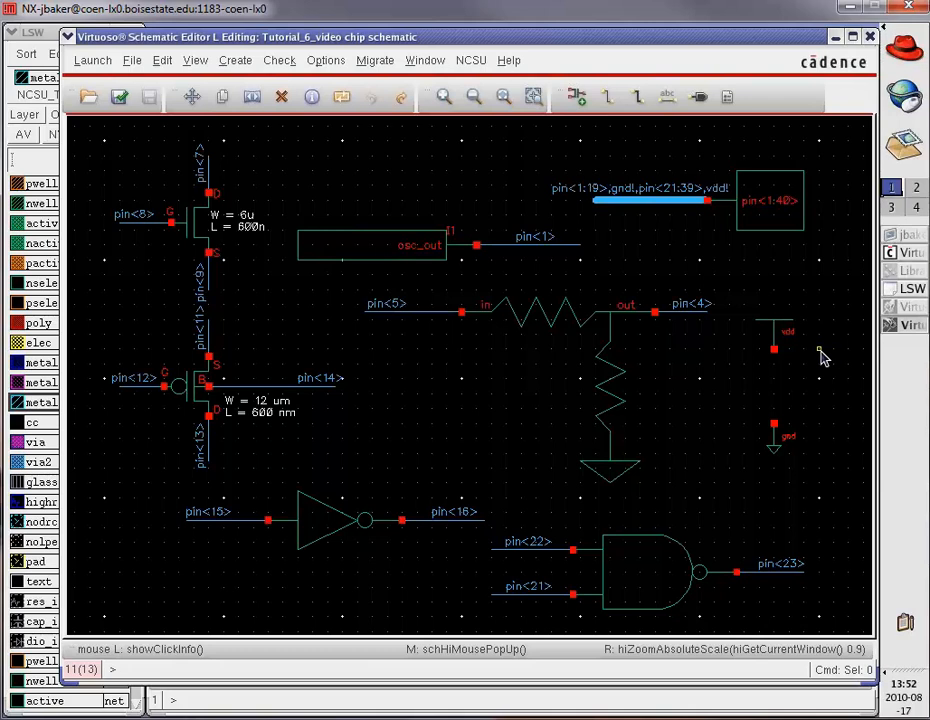
pyautogui.click(905, 312)
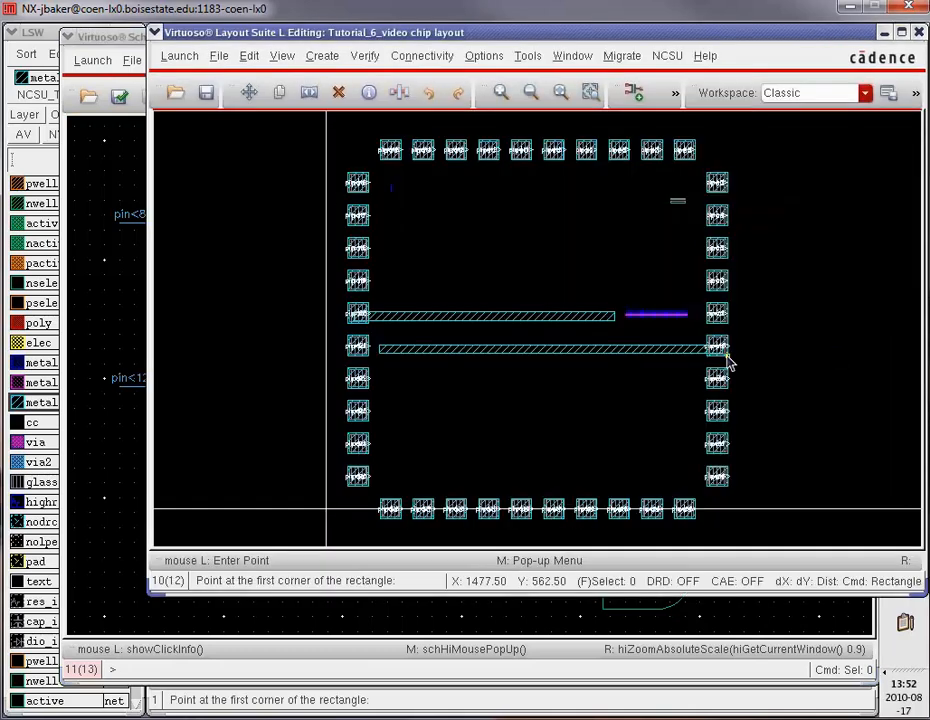
pyautogui.press('z')
pyautogui.click(615, 297)
pyautogui.click(729, 333)
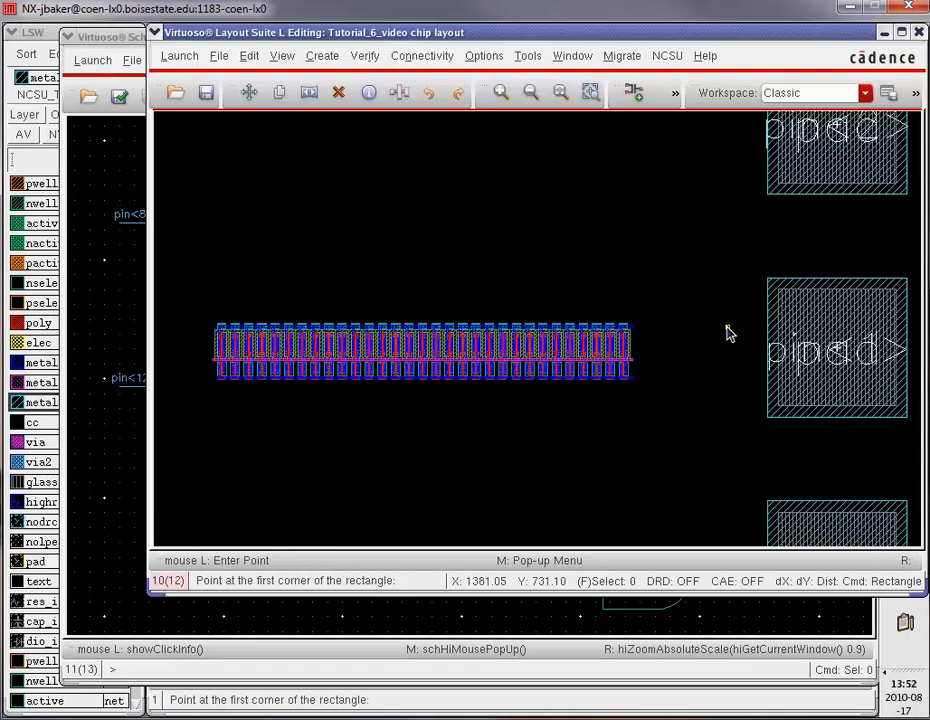
pyautogui.press('z')
pyautogui.click(592, 297)
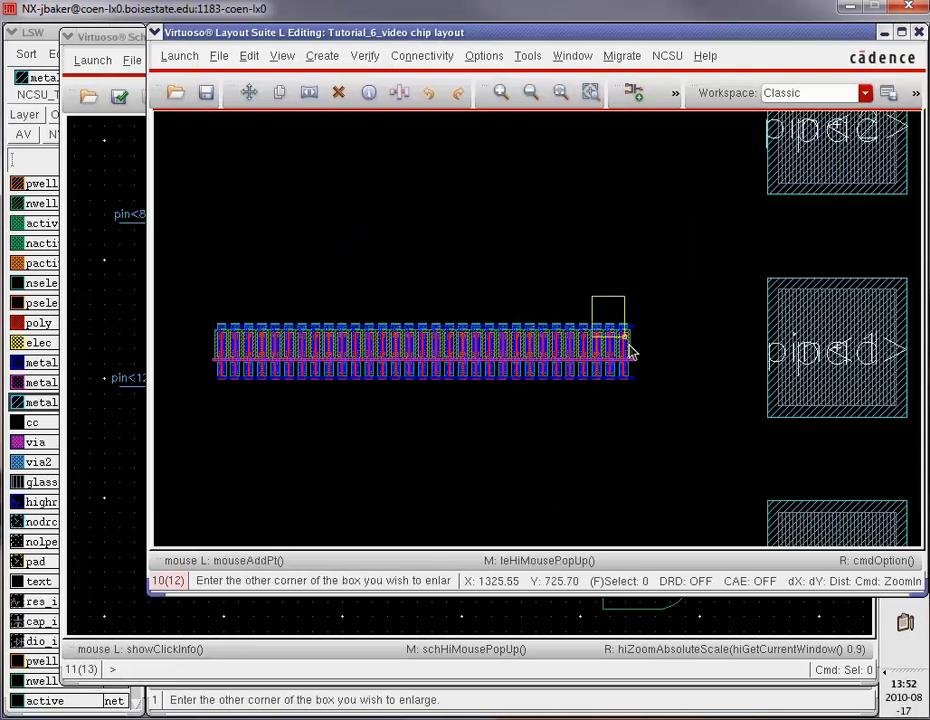
pyautogui.click(677, 417)
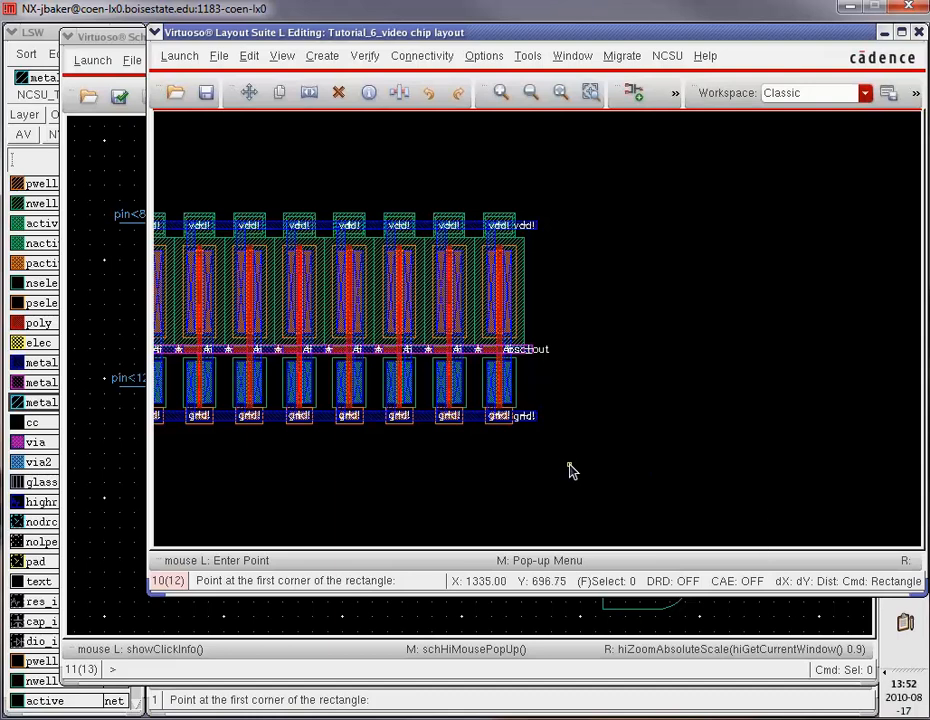
pyautogui.hotkey('shift', 'z')
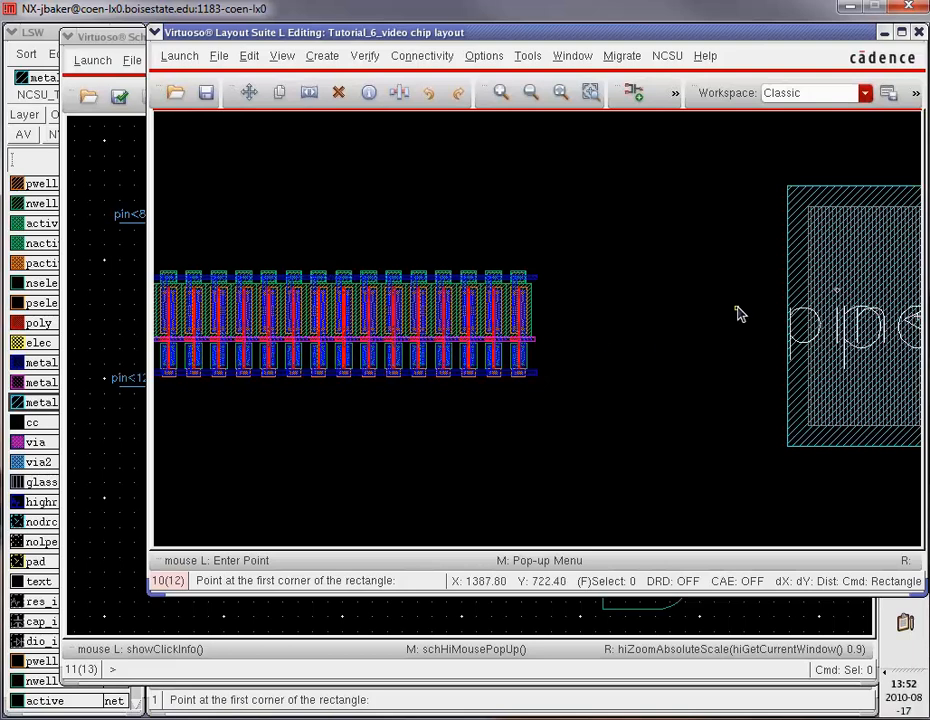
pyautogui.click(807, 305)
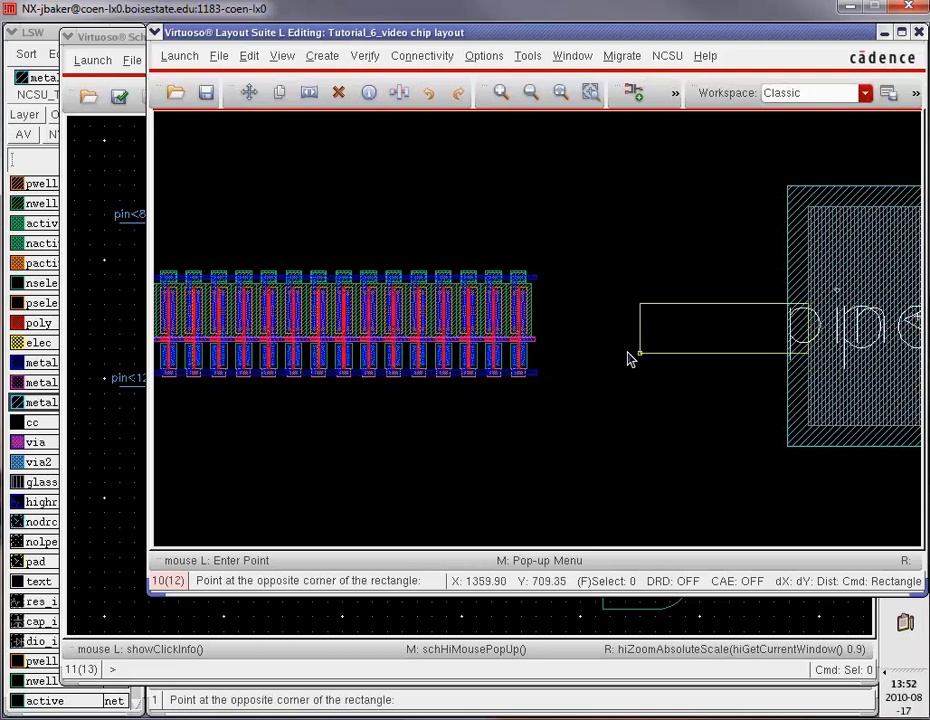
pyautogui.click(562, 350)
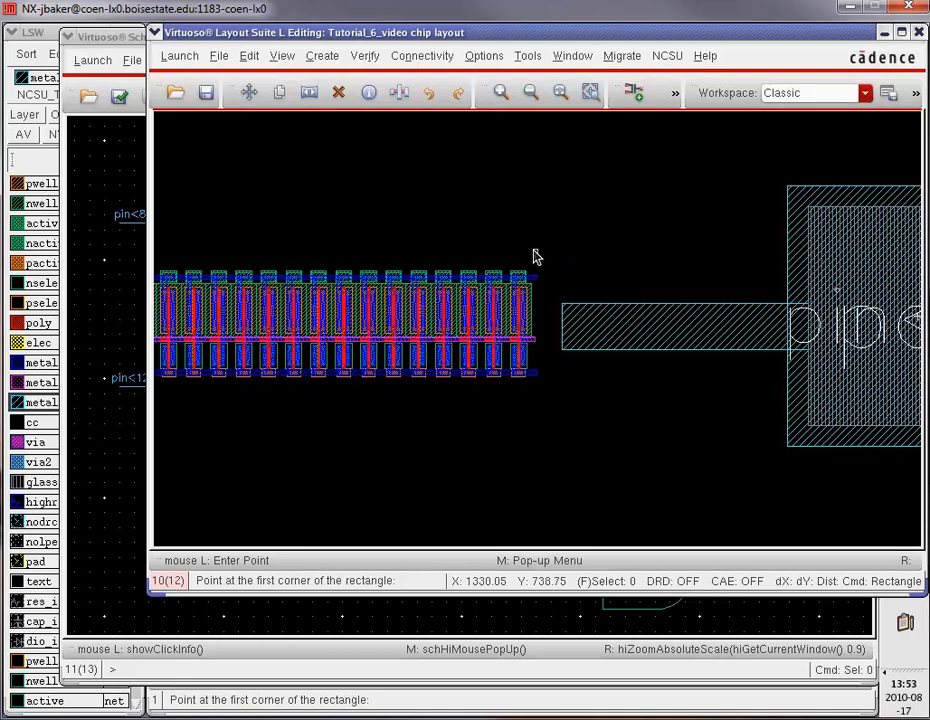
# Draw a vertical metal3 rectangle extending upward from the osc_out end of the ring_osc layout's vdd! rail
pyautogui.press('z')
pyautogui.click(502, 250)
pyautogui.click(545, 290)
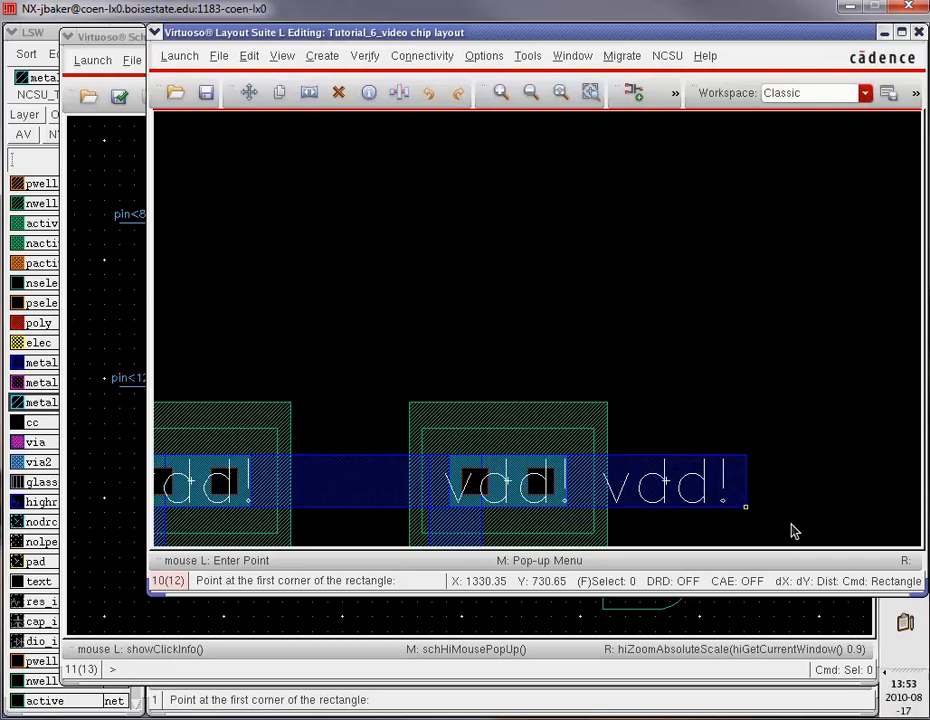
pyautogui.click(753, 514)
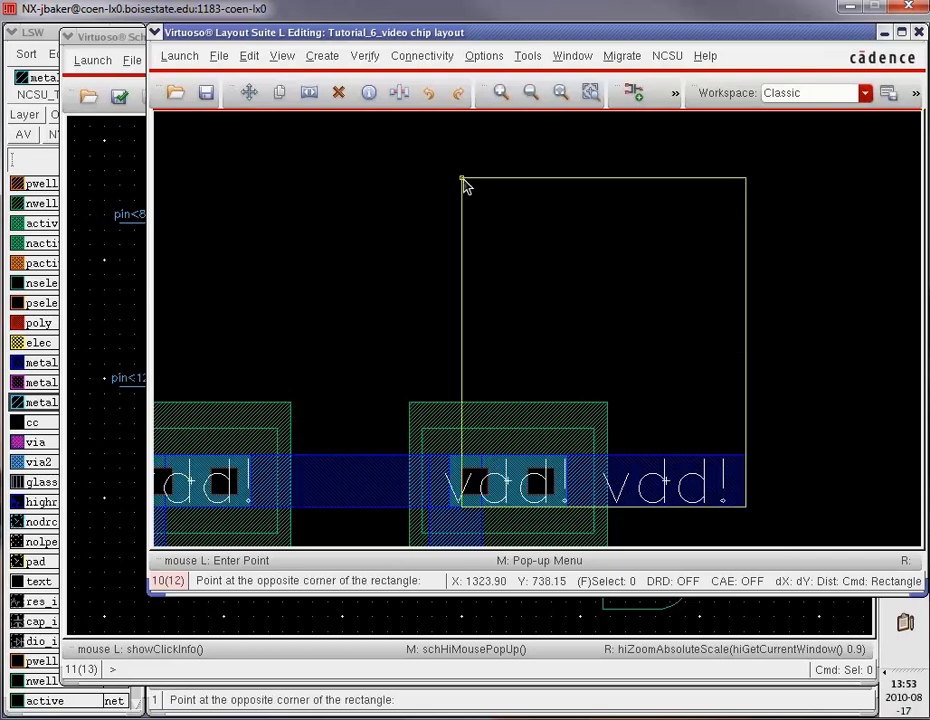
pyautogui.hotkey('shift', 'z')
pyautogui.hotkey('shift', 'z')
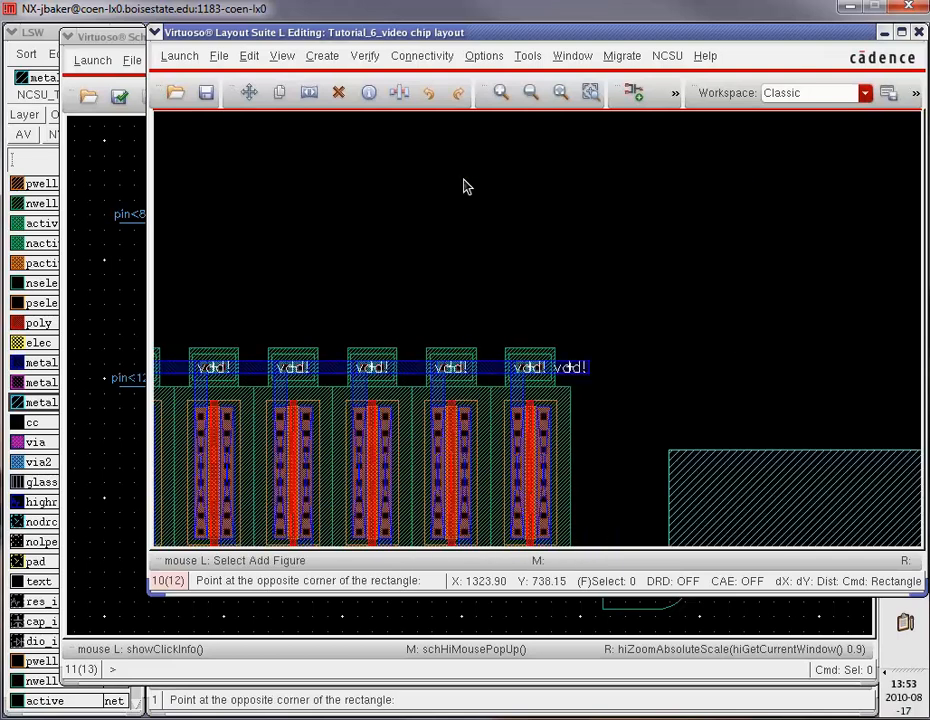
pyautogui.click(485, 143)
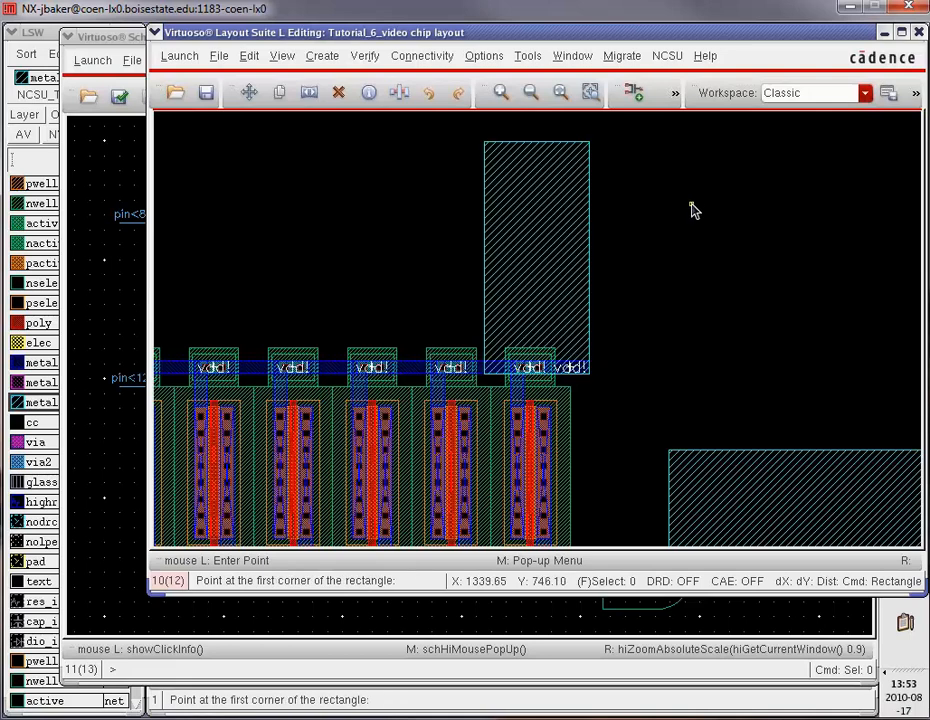
# Draw a vertical metal3 rectangle extending downward from the osc_out end of the ring_osc layout's gnd! rail
pyautogui.press('f')
pyautogui.press('z')
pyautogui.click(678, 310)
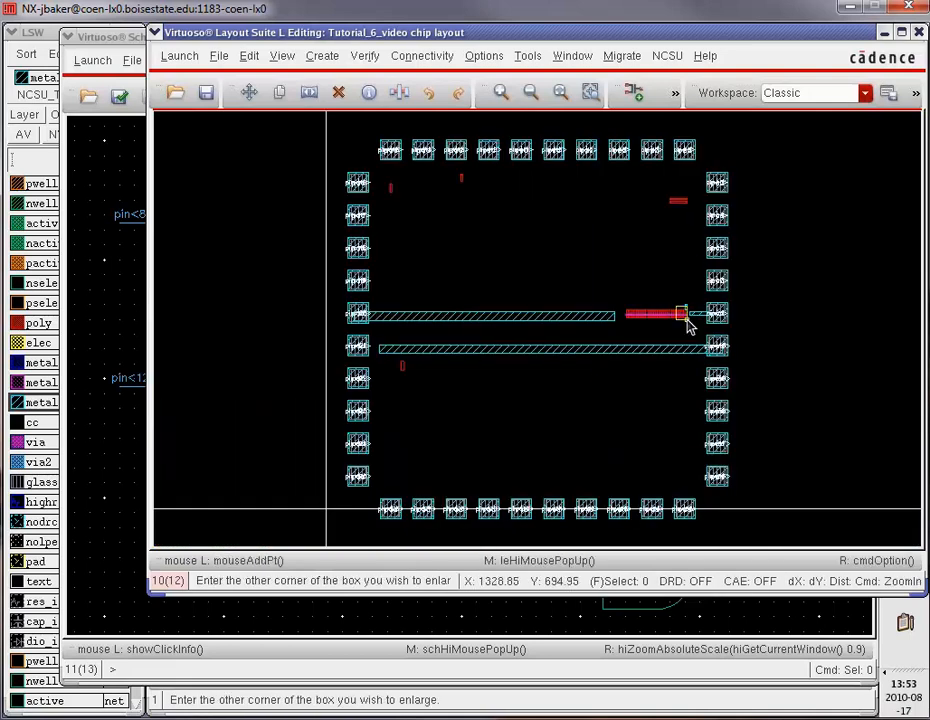
pyautogui.click(701, 340)
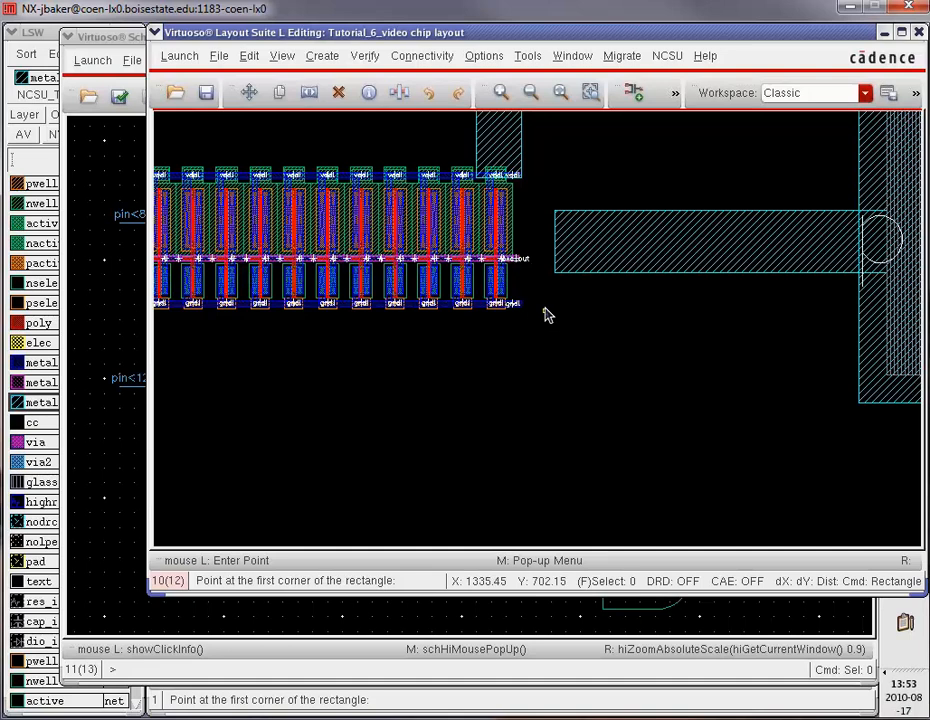
pyautogui.press('z')
pyautogui.click(486, 293)
pyautogui.click(554, 355)
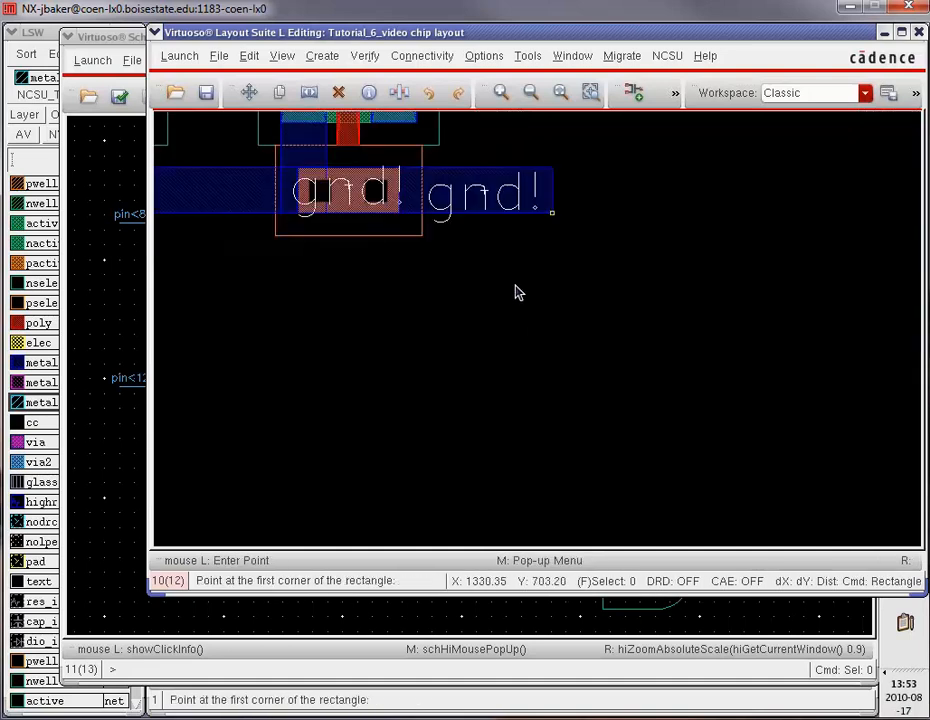
pyautogui.click(552, 167)
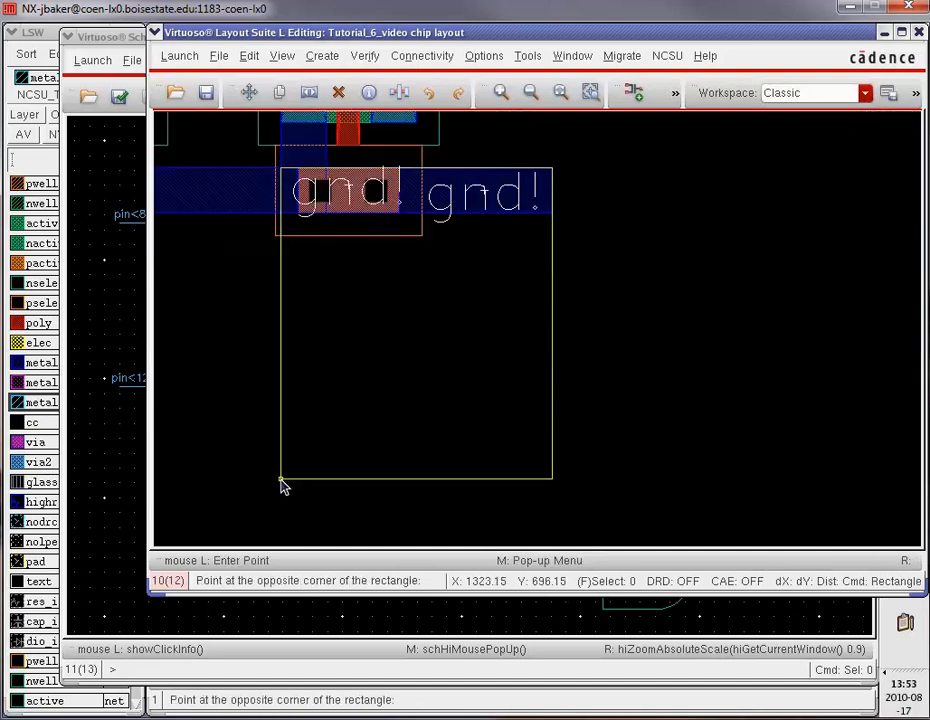
pyautogui.hotkey('shift', 'z')
pyautogui.hotkey('shift', 'z')
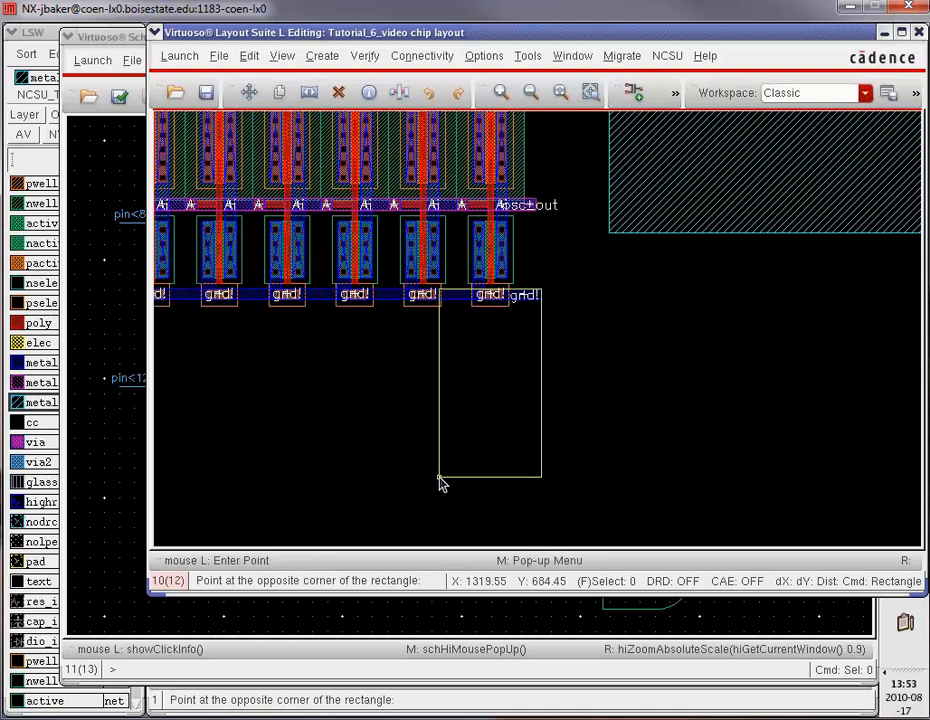
pyautogui.click(458, 496)
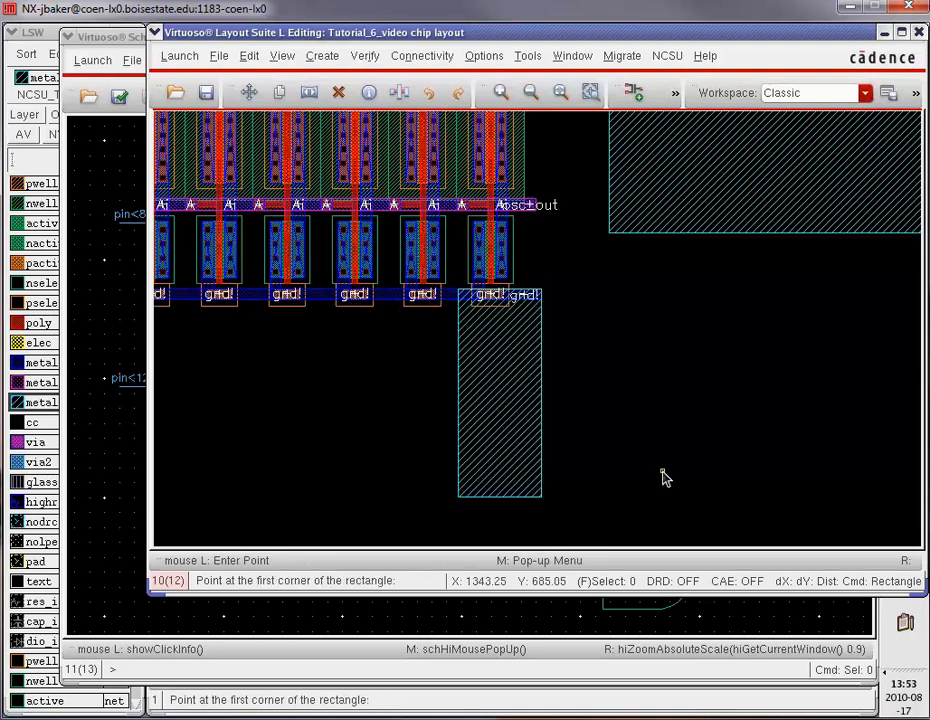
# Draw a metal3 strip beneath ring_osc from the gnd! stub to below the pin<20> ground strip's end, and join both strips with an overlapping metal3 rectangle
pyautogui.press('f')
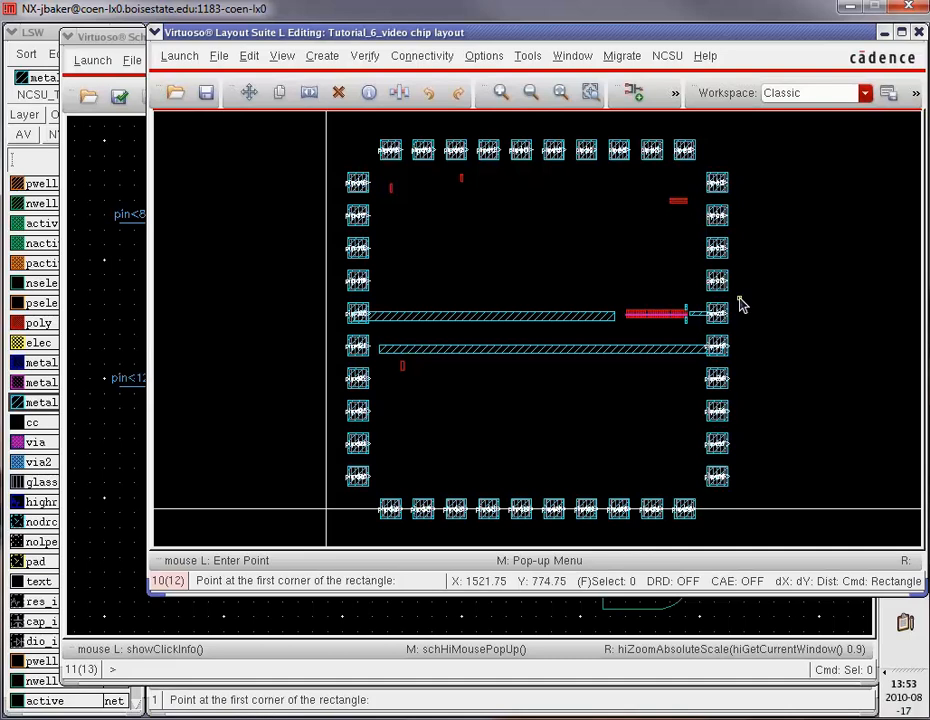
pyautogui.press('z')
pyautogui.click(680, 296)
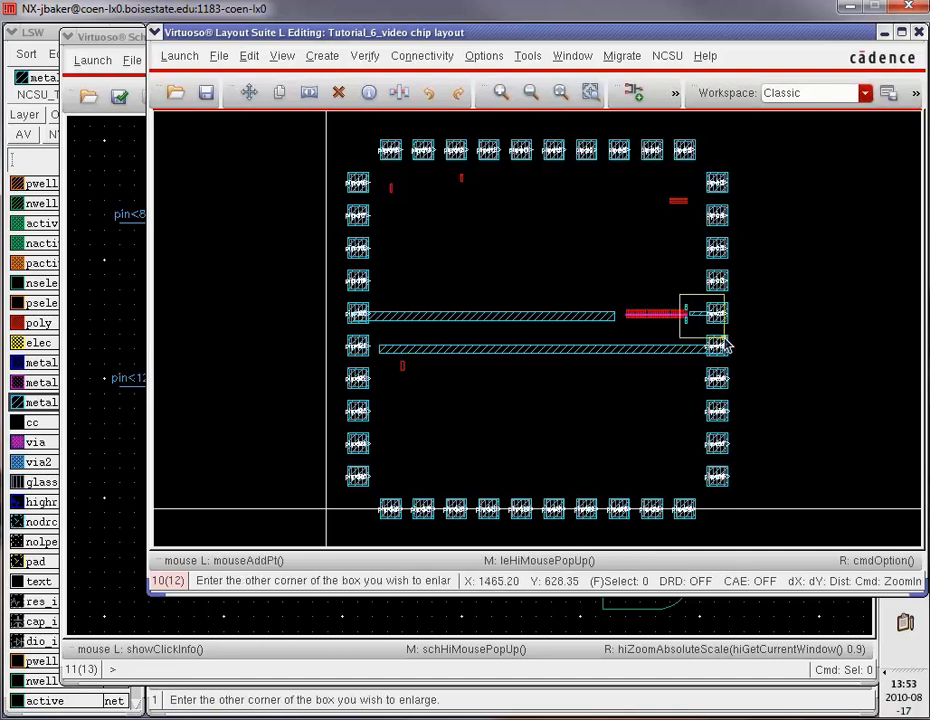
pyautogui.click(725, 345)
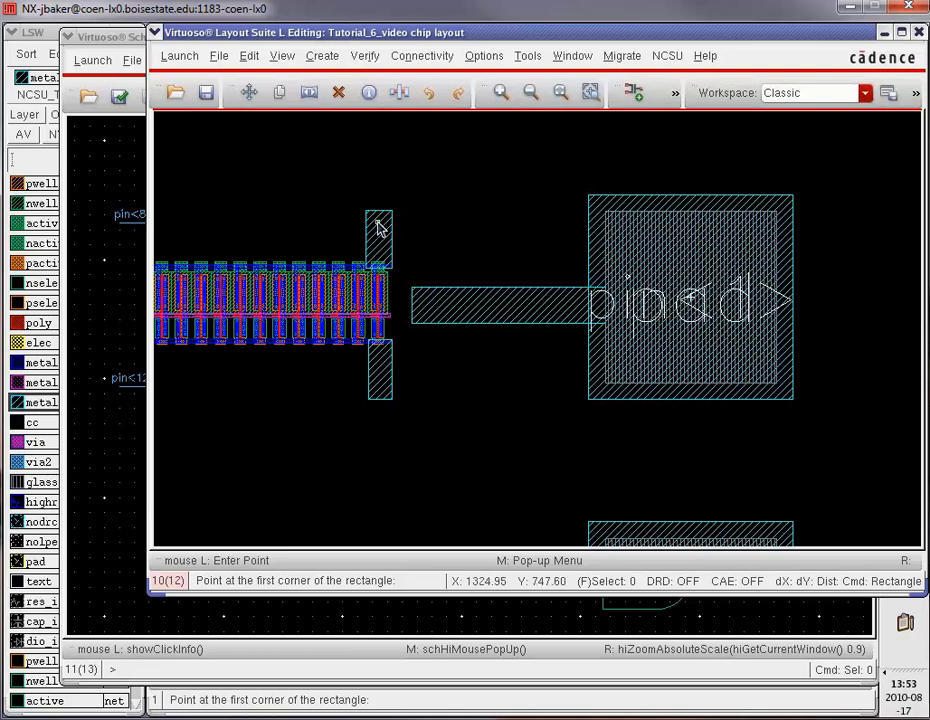
pyautogui.press('f')
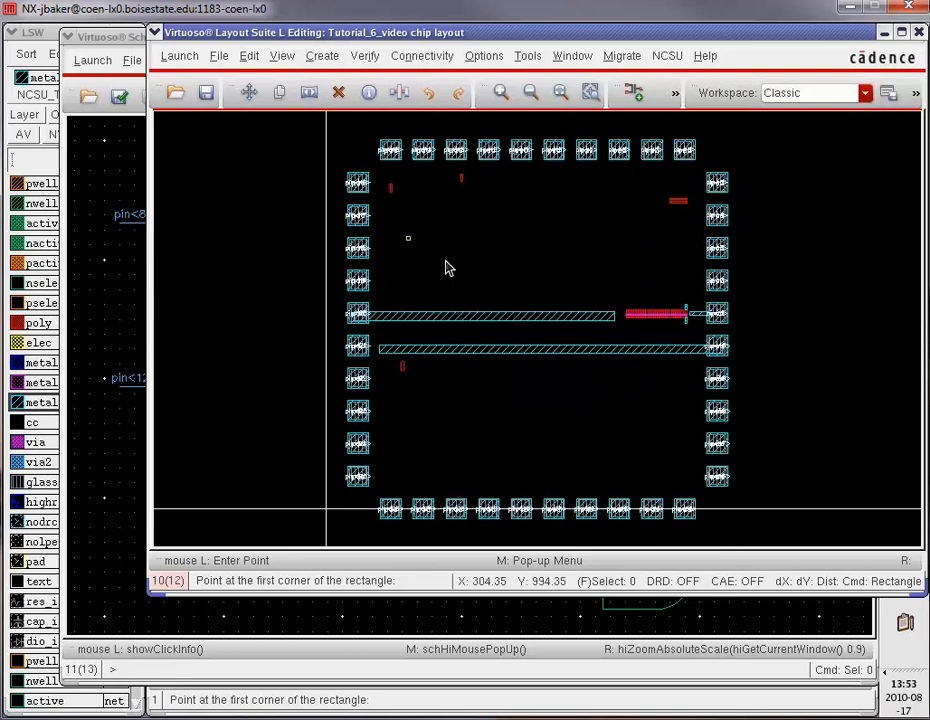
pyautogui.press('z')
pyautogui.click(594, 306)
pyautogui.click(717, 334)
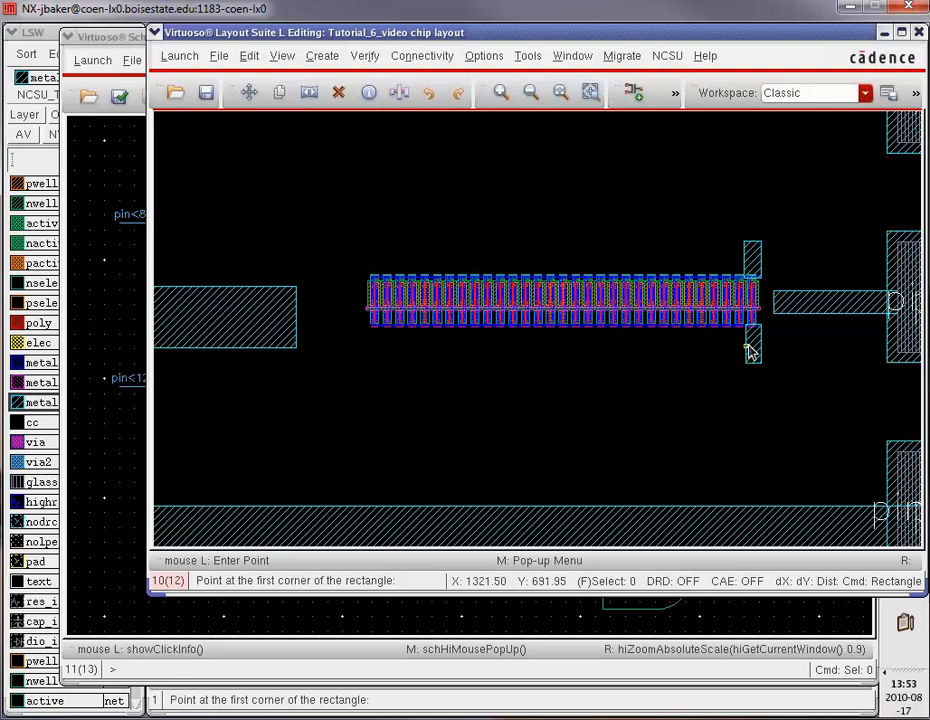
pyautogui.click(754, 351)
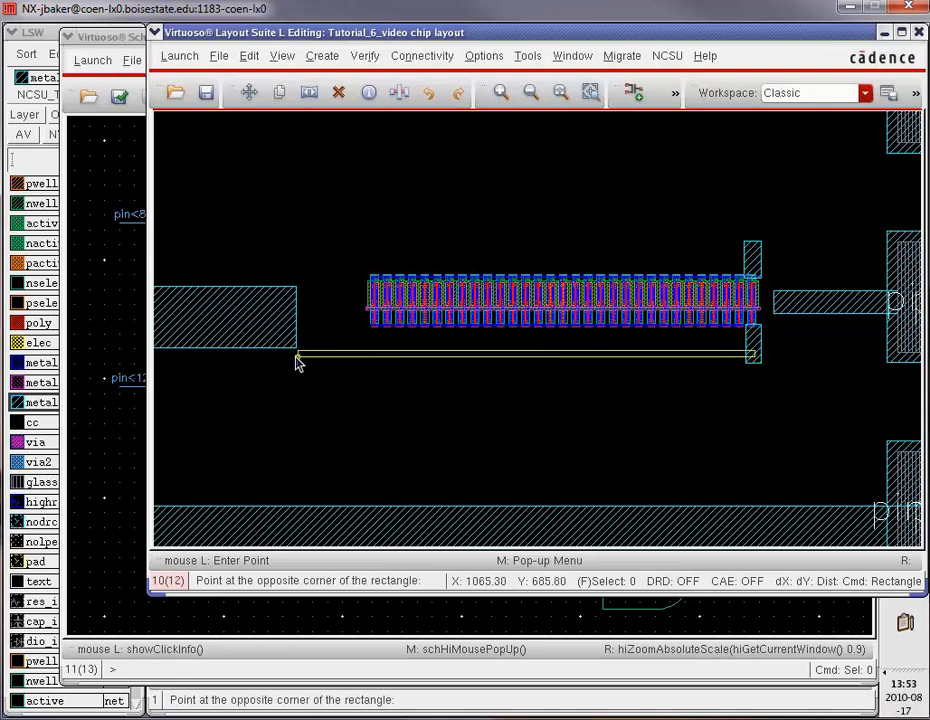
pyautogui.click(234, 369)
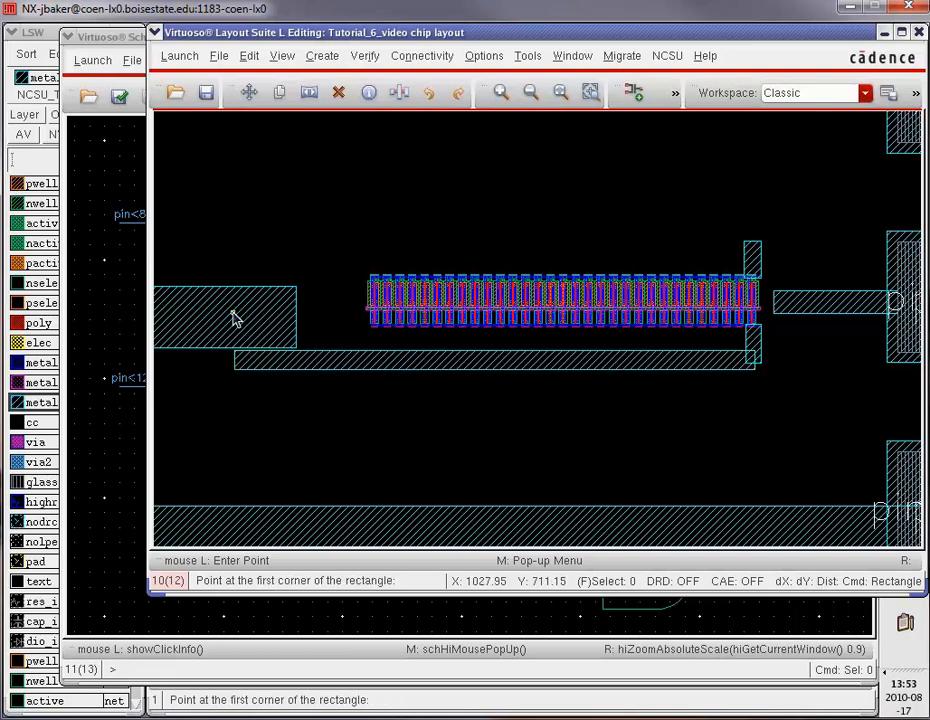
pyautogui.click(233, 313)
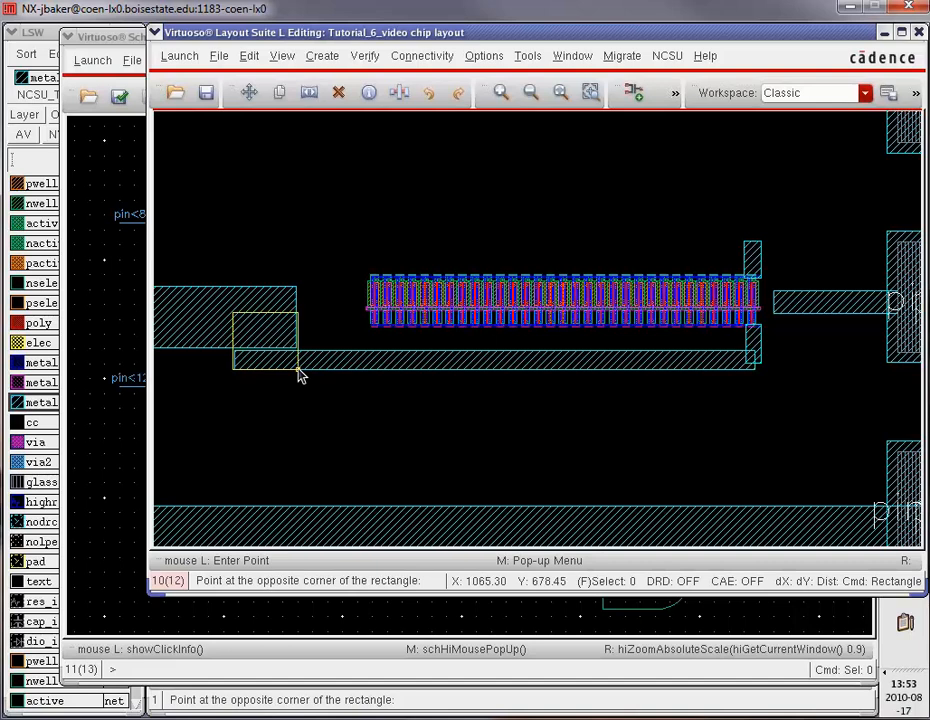
pyautogui.click(297, 369)
# Run a full, flat DRC on the chip layout and minimize the schematic window to expose the error summary in the log
pyautogui.click(363, 55)
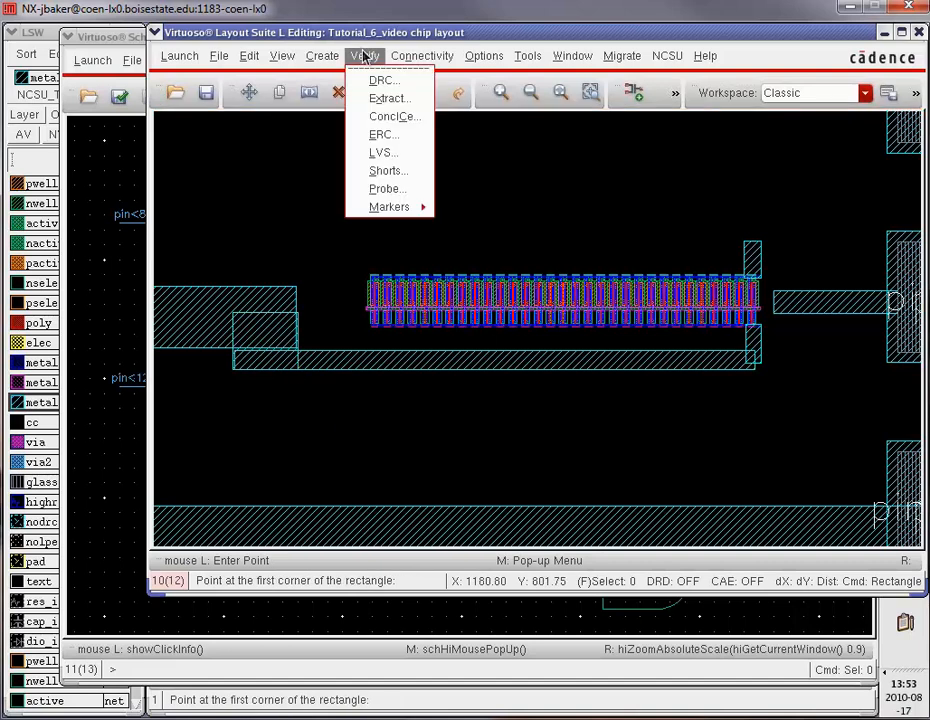
pyautogui.click(382, 141)
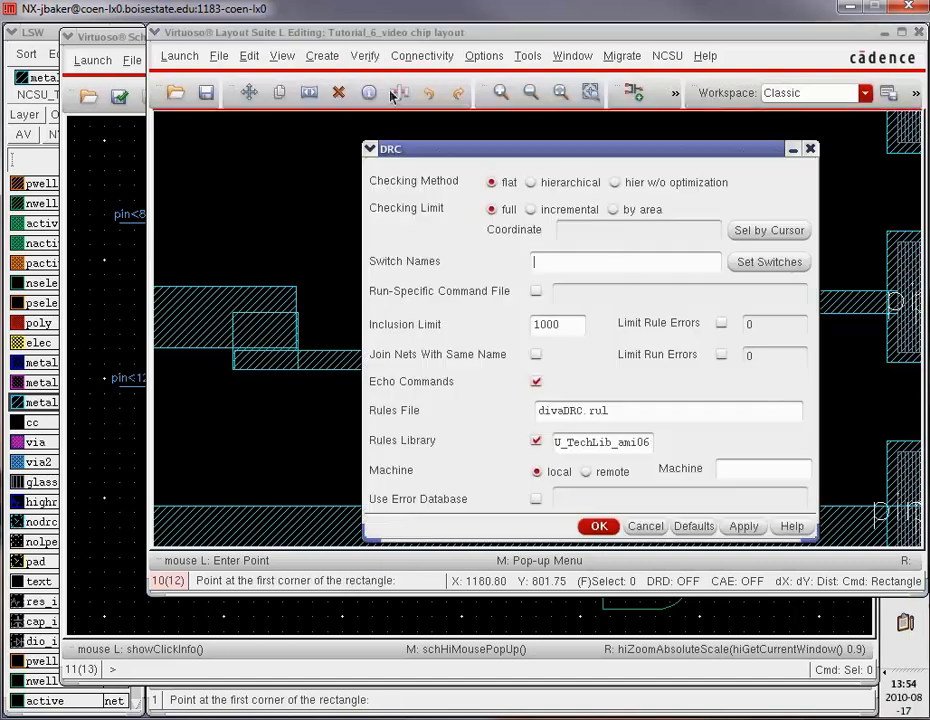
pyautogui.click(600, 527)
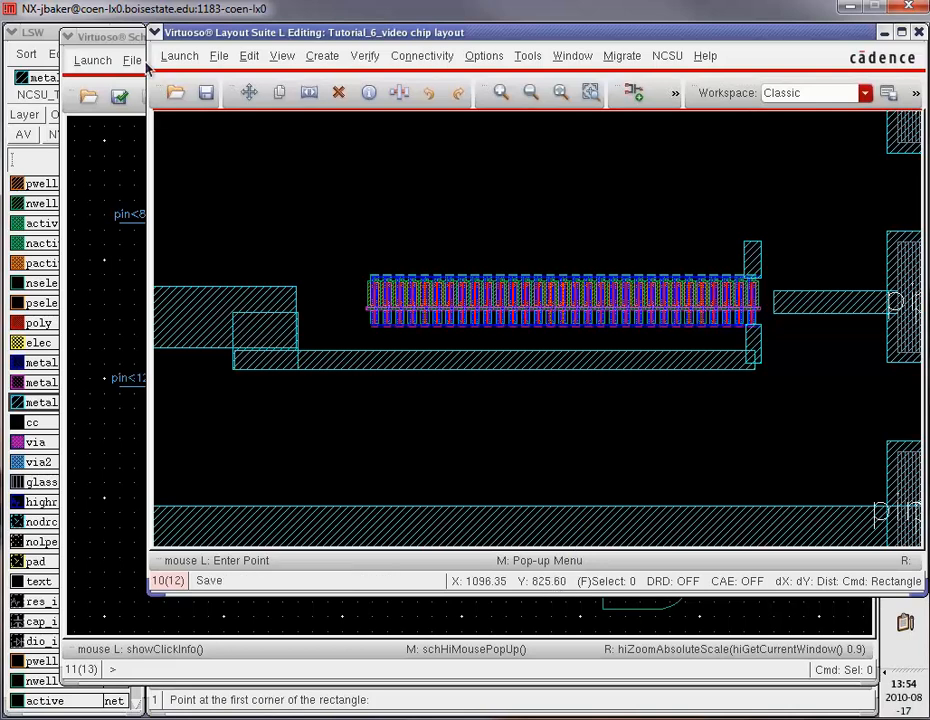
pyautogui.click(105, 40)
pyautogui.click(838, 40)
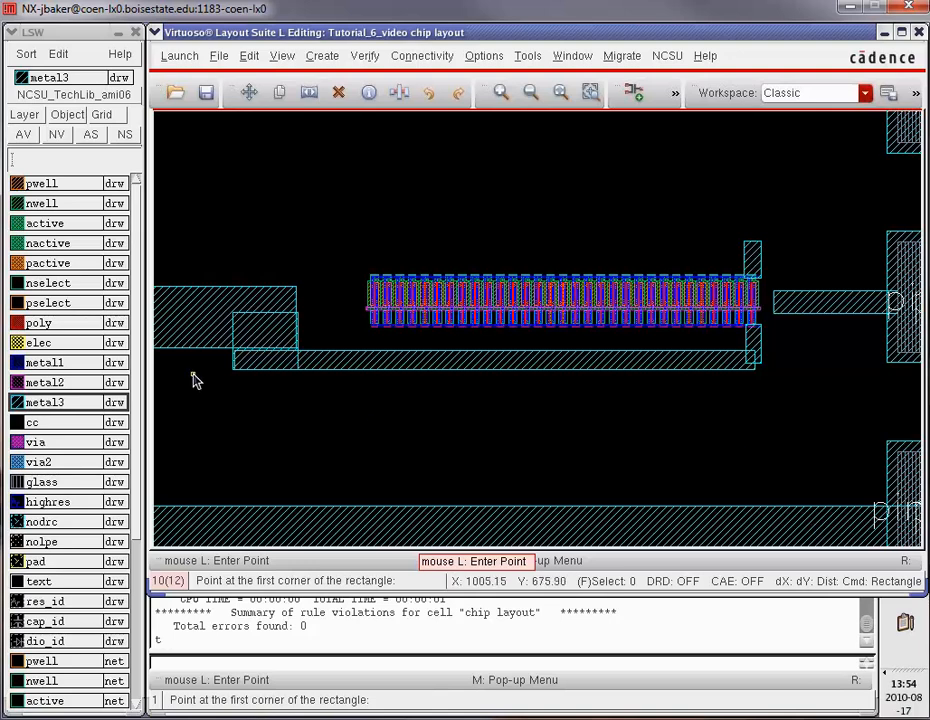
# Draw a horizontal metal3 rectangle from pad pin<4> inward to below the out end of the resistor divider layout
pyautogui.press('f')
pyautogui.press('z')
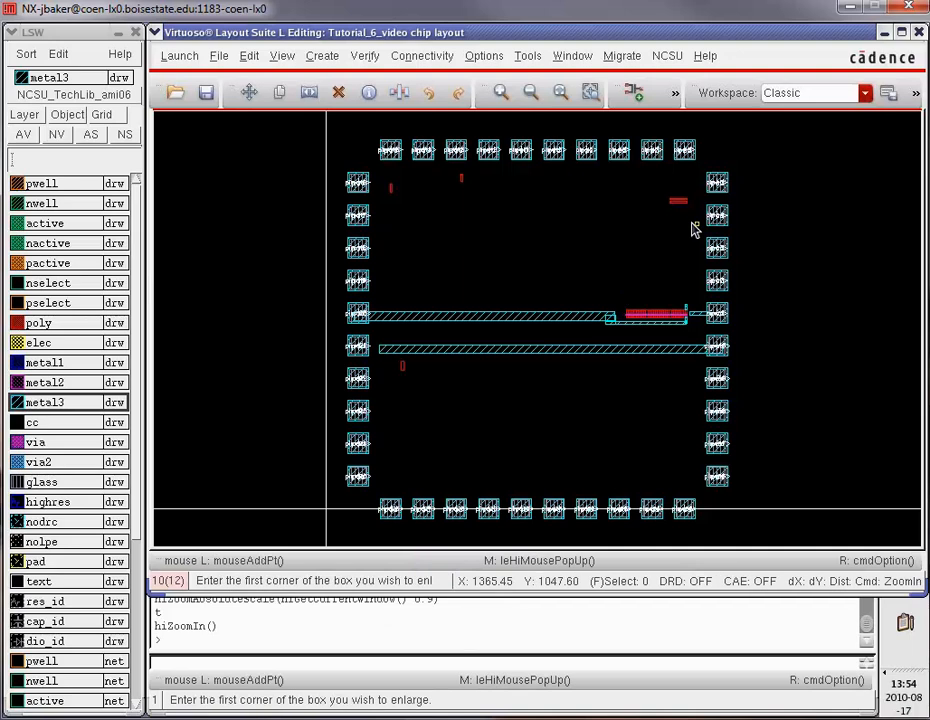
pyautogui.click(656, 175)
pyautogui.click(718, 247)
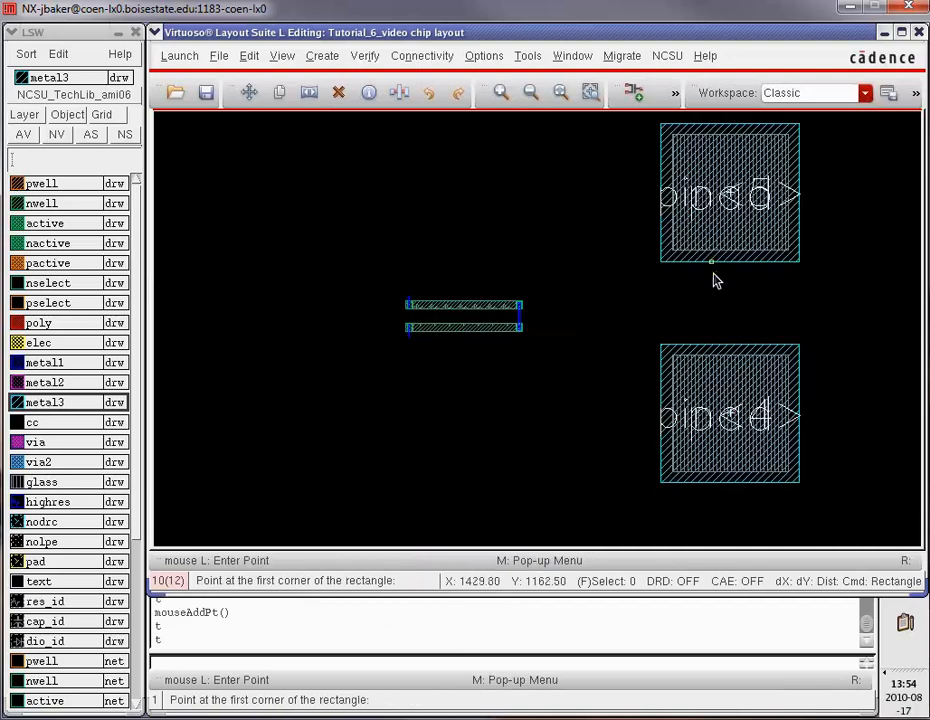
pyautogui.press('z')
pyautogui.click(511, 284)
pyautogui.click(573, 355)
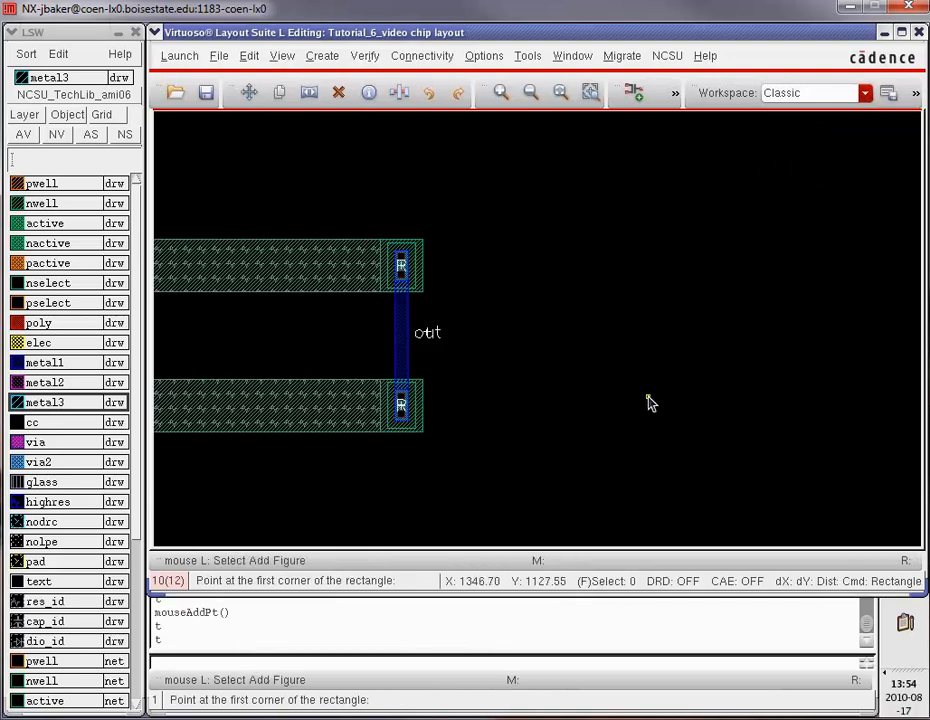
pyautogui.hotkey('shift', 'z')
pyautogui.hotkey('shift', 'z')
pyautogui.press('r')
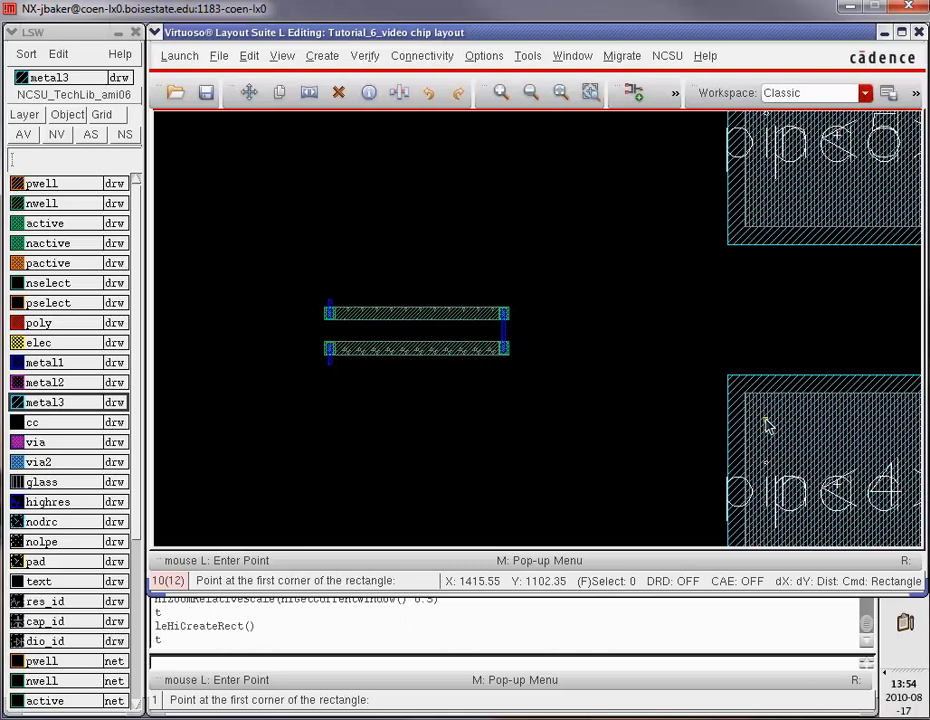
pyautogui.click(760, 406)
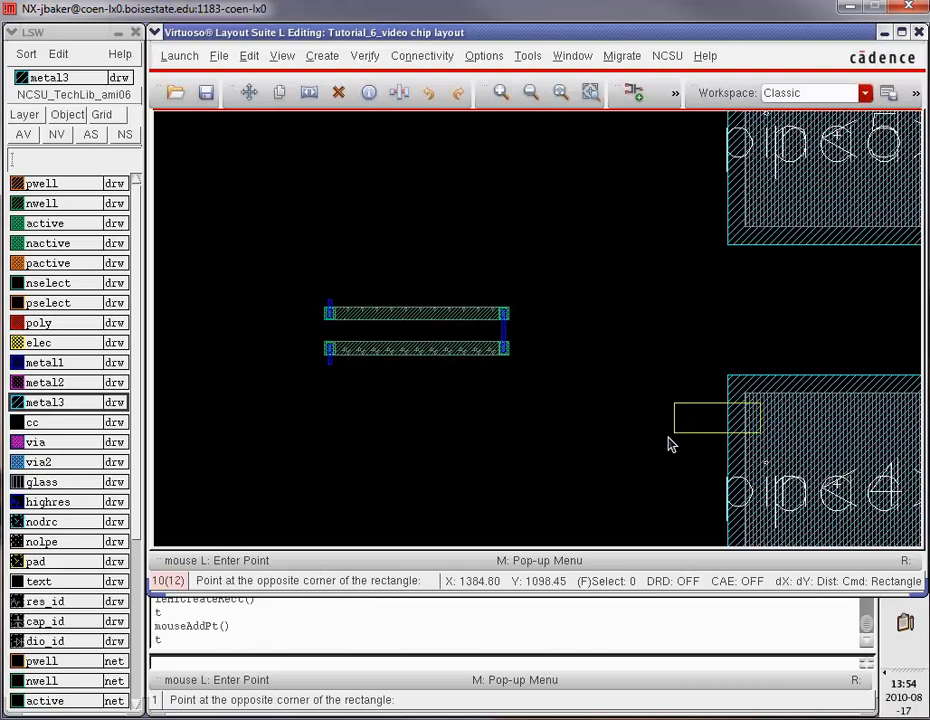
pyautogui.click(489, 435)
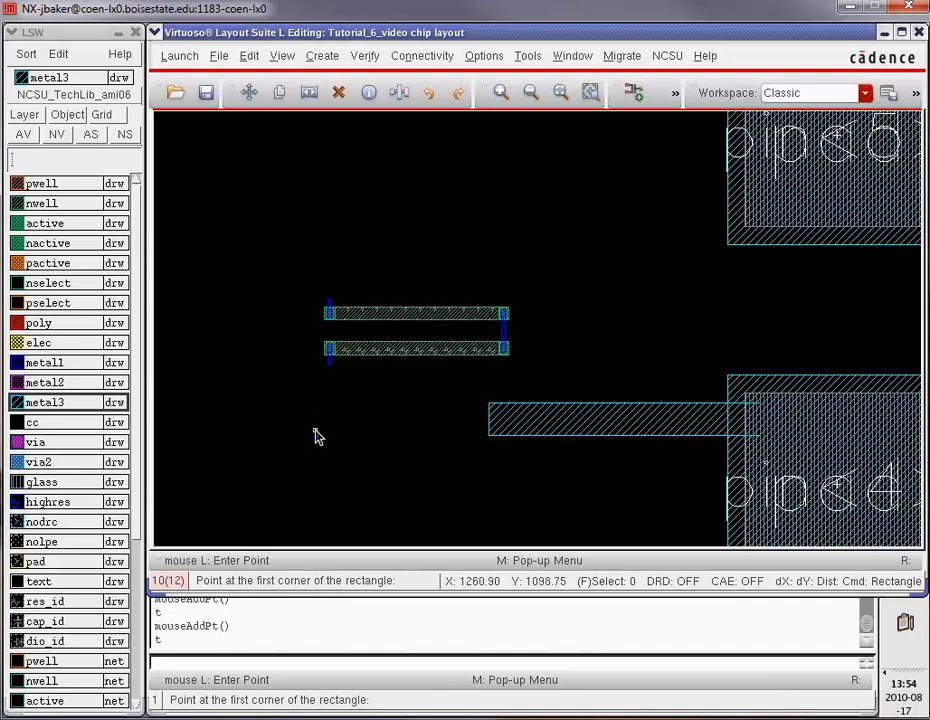
# Draw a vertical metal3 rectangle upward from the end of the pin<20> ground strip to just below the resistor divider's level
pyautogui.press('f')
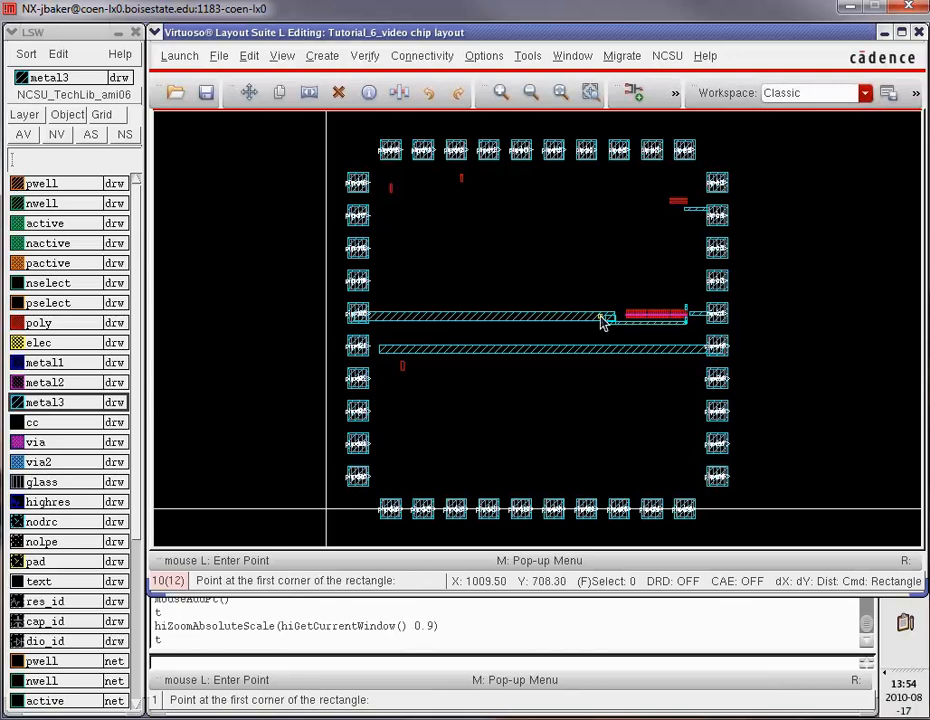
pyautogui.click(601, 315)
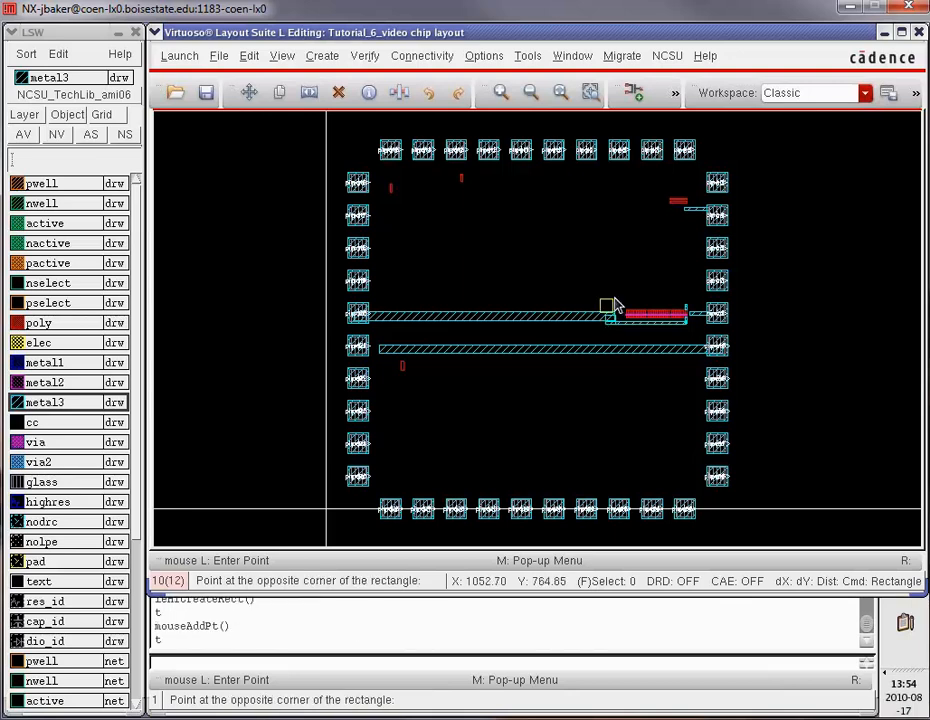
pyautogui.click(608, 223)
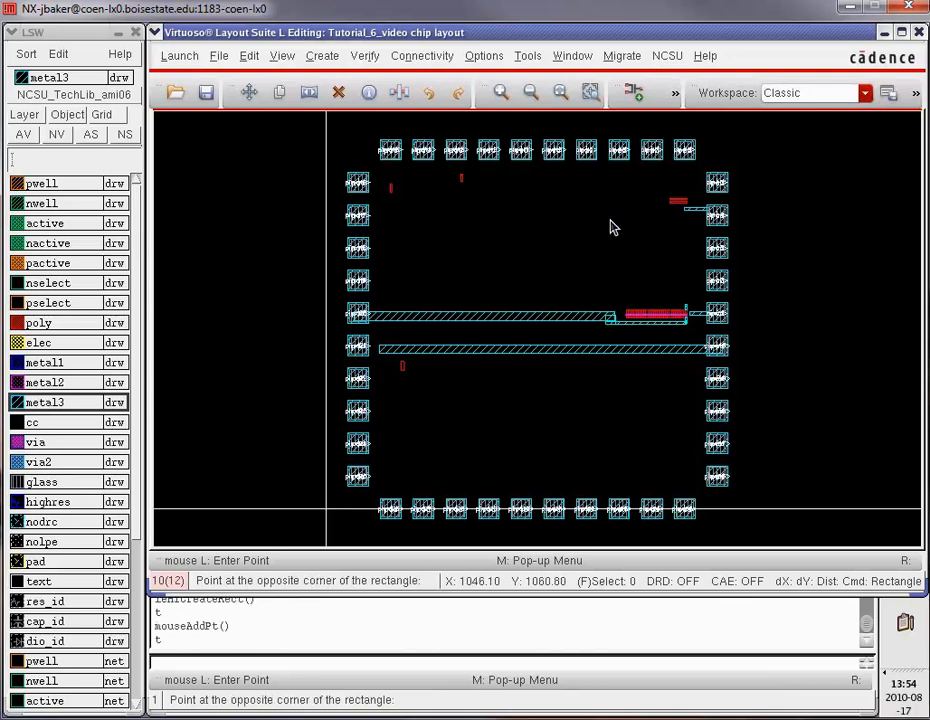
# Draw a horizontal metal3 rectangle from the upper end of the vertical ground strip to beneath the resistor divider, with aligned corners
pyautogui.press('z')
pyautogui.click(576, 181)
pyautogui.click(694, 242)
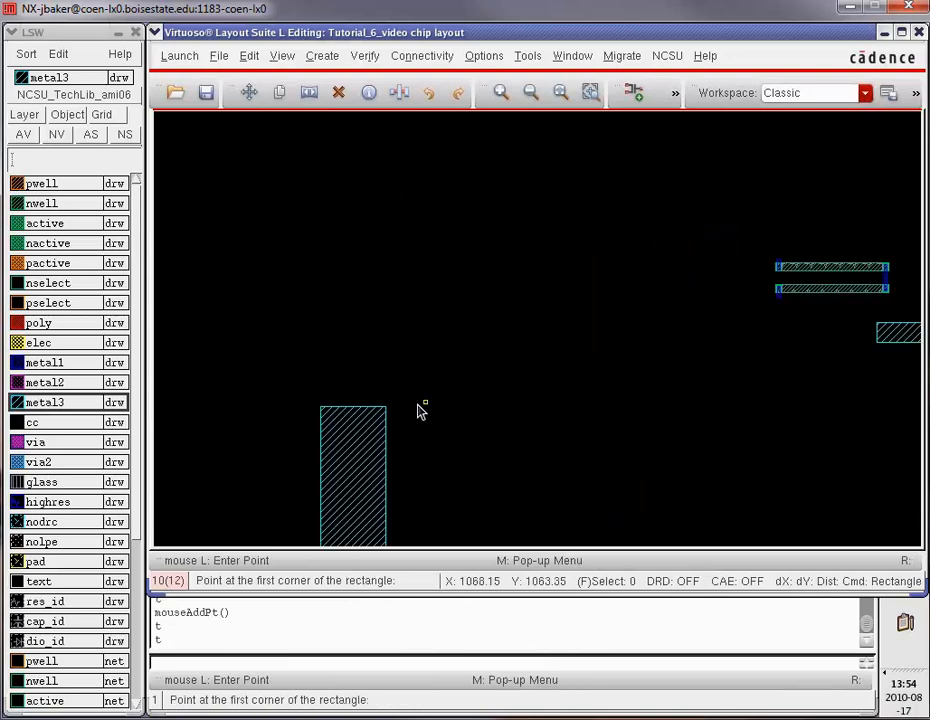
pyautogui.press('z')
pyautogui.click(311, 402)
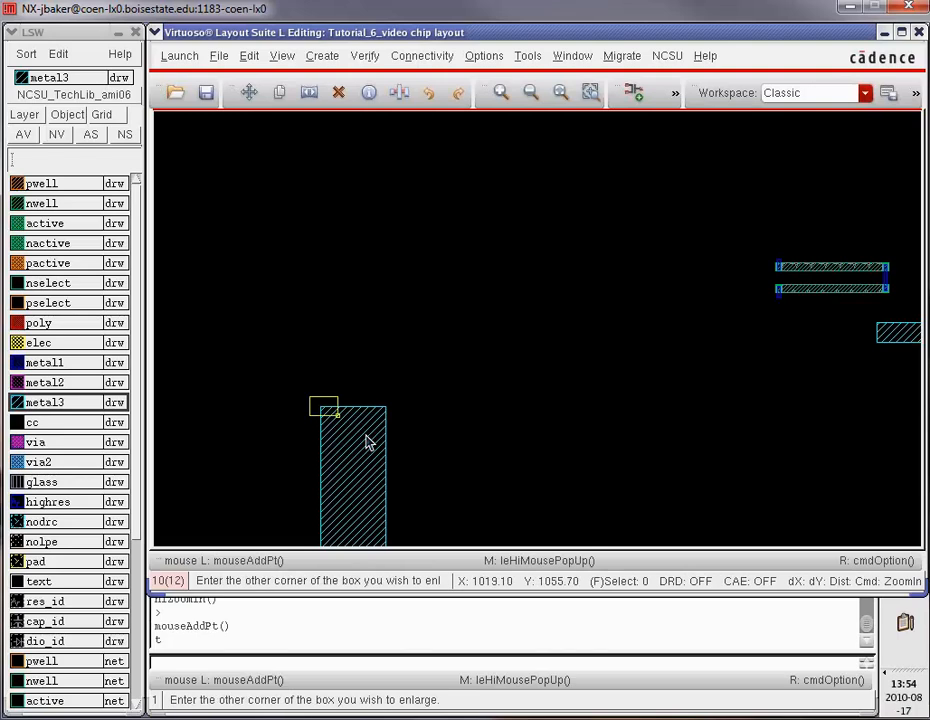
pyautogui.click(412, 453)
pyautogui.click(243, 181)
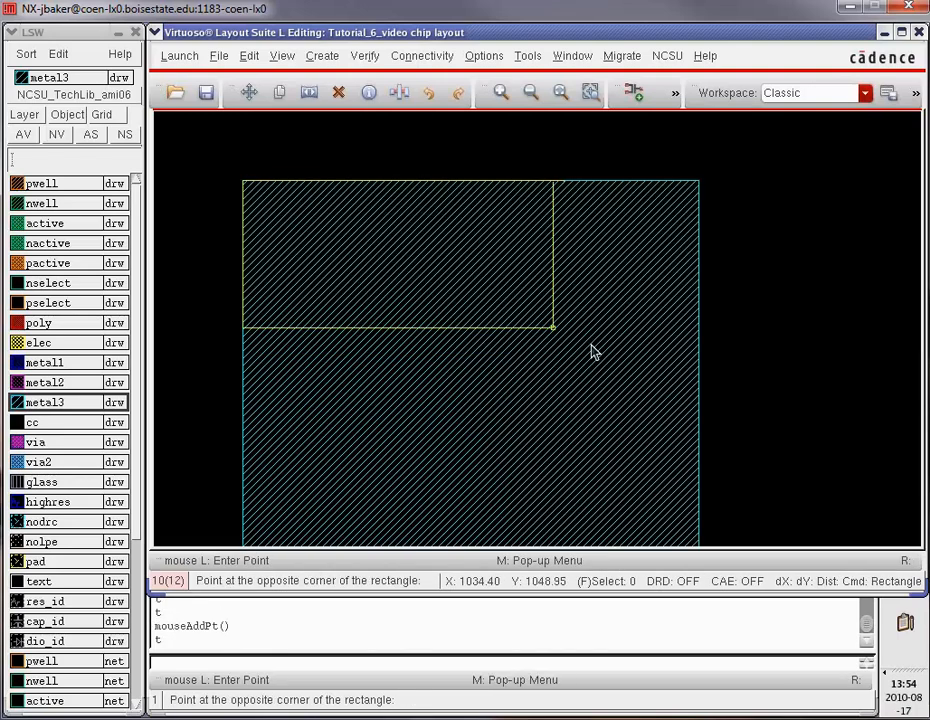
pyautogui.press('f')
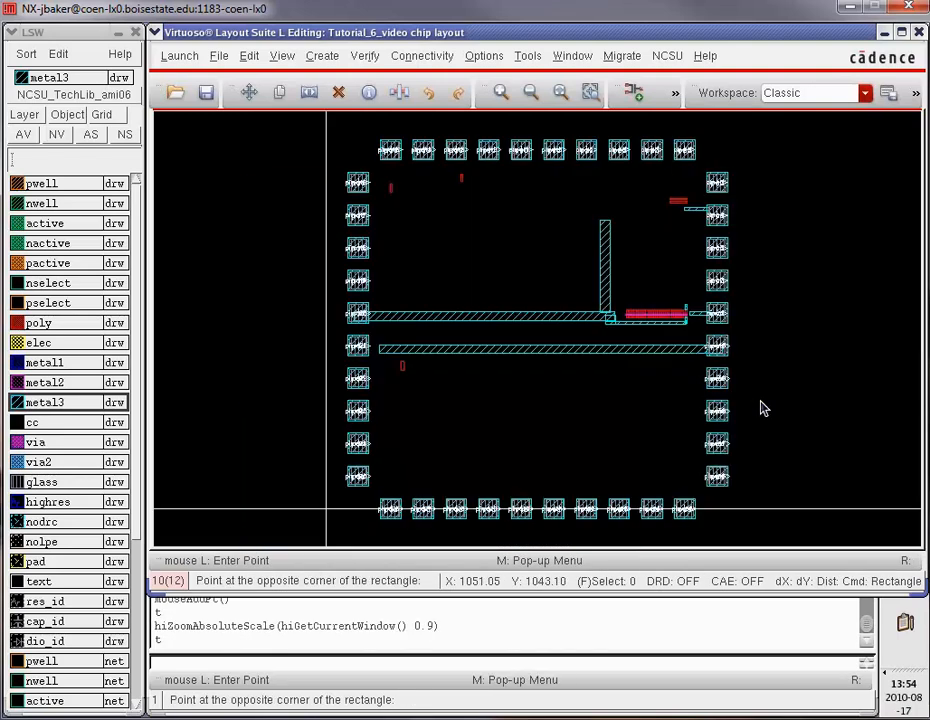
pyautogui.click(679, 232)
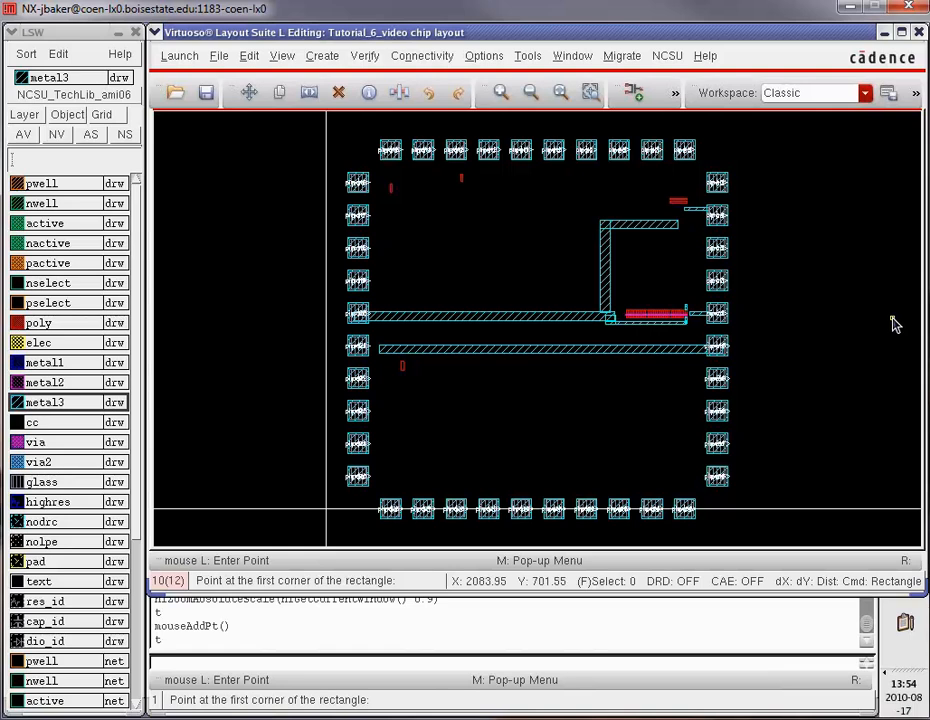
# Draw a wide horizontal metal3 rectangle from pad pin<5> inward to above the resistor divider's input end
pyautogui.press('z')
pyautogui.click(657, 171)
pyautogui.click(743, 218)
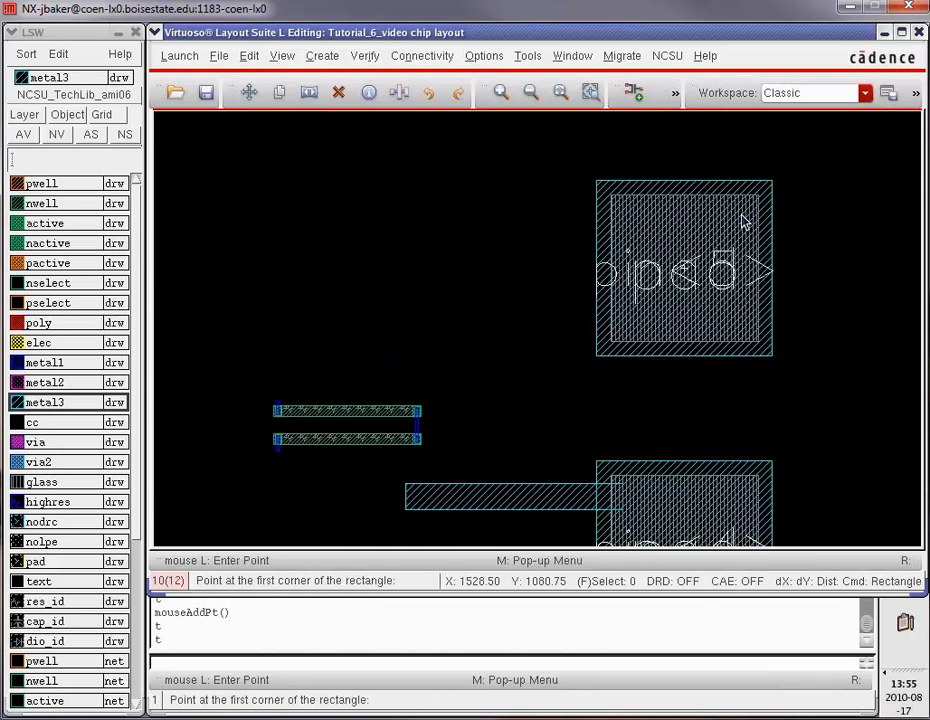
pyautogui.click(652, 225)
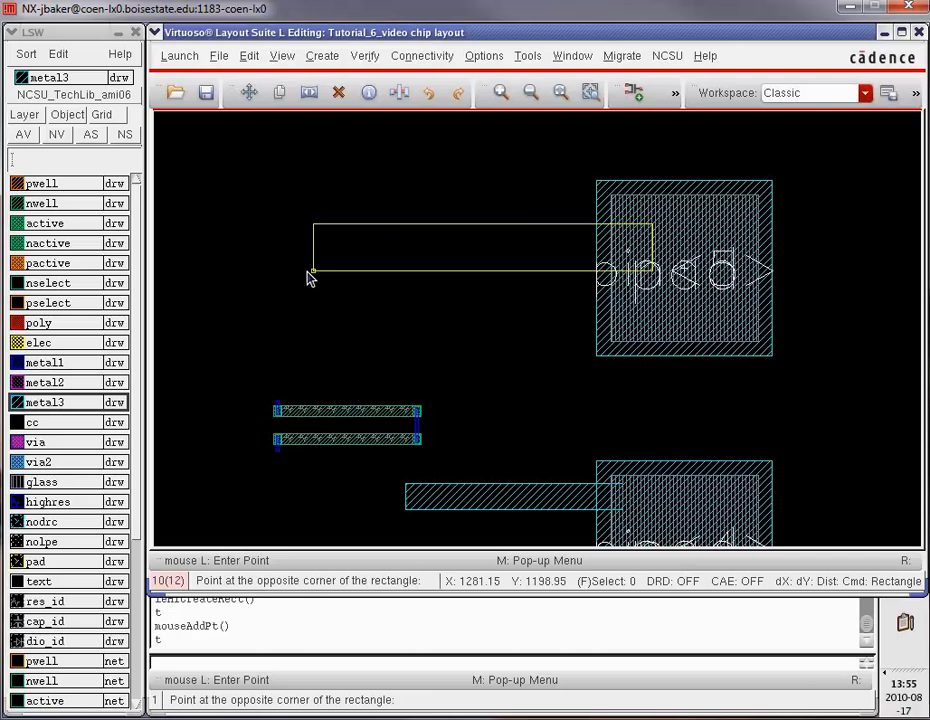
pyautogui.click(268, 284)
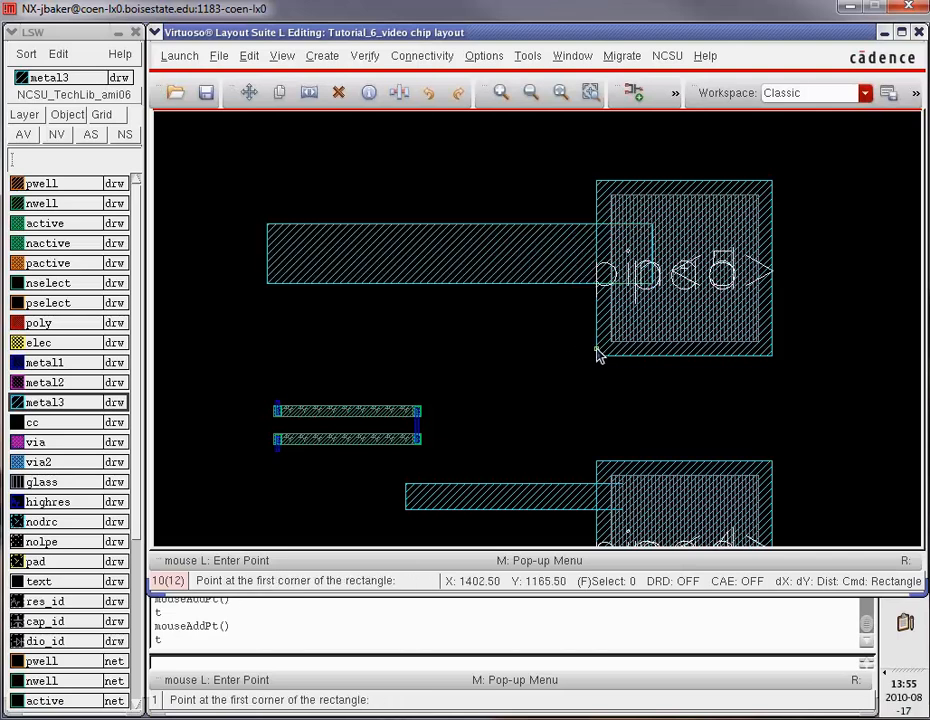
# Draw three short vertical metal3 rectangles extending downward from pads pin<7>, pin<8> and pin<9> toward the NMOS layout
pyautogui.press('f')
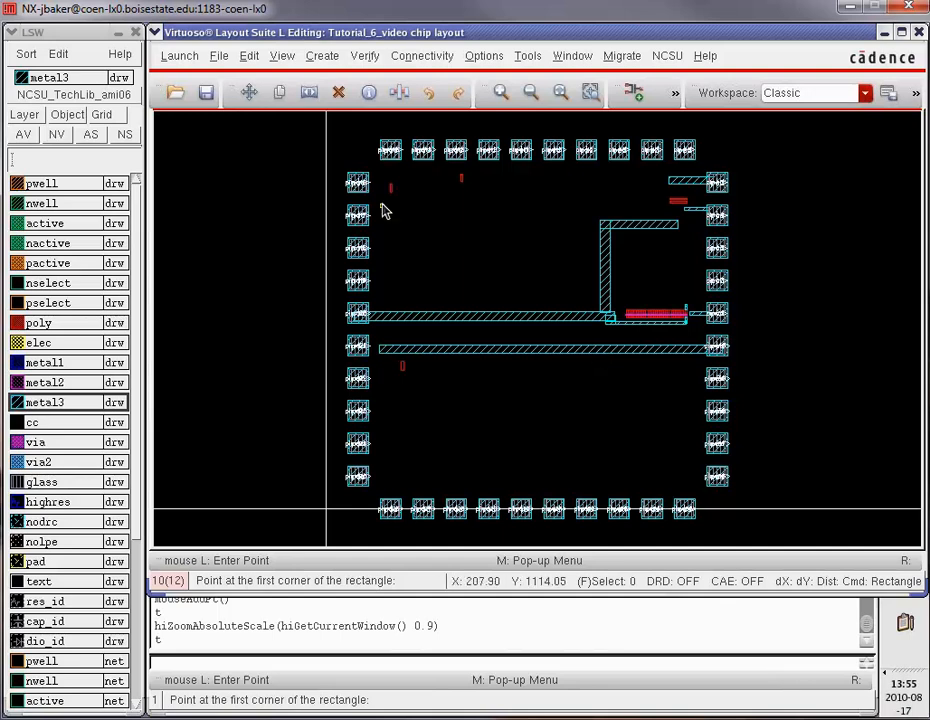
pyautogui.press('z')
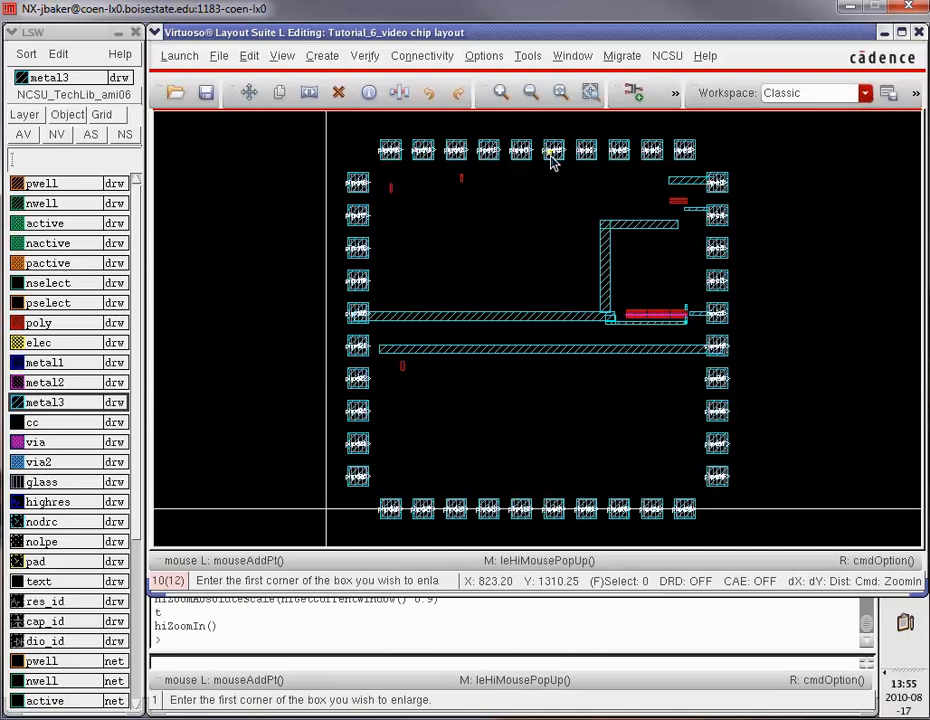
pyautogui.click(551, 154)
pyautogui.click(627, 197)
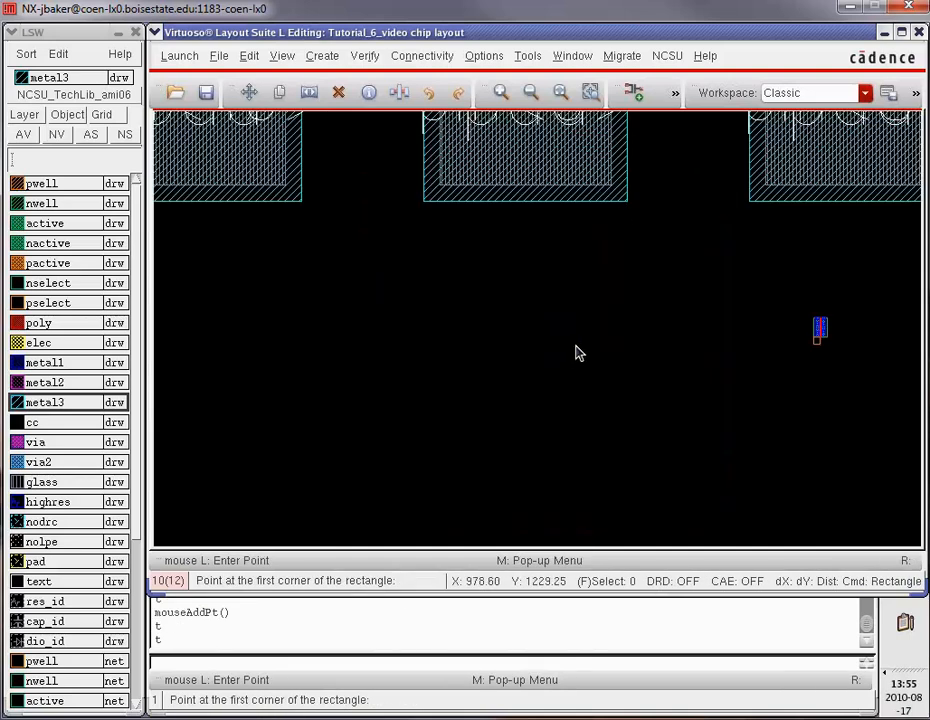
pyautogui.scroll(1, 577, 352)
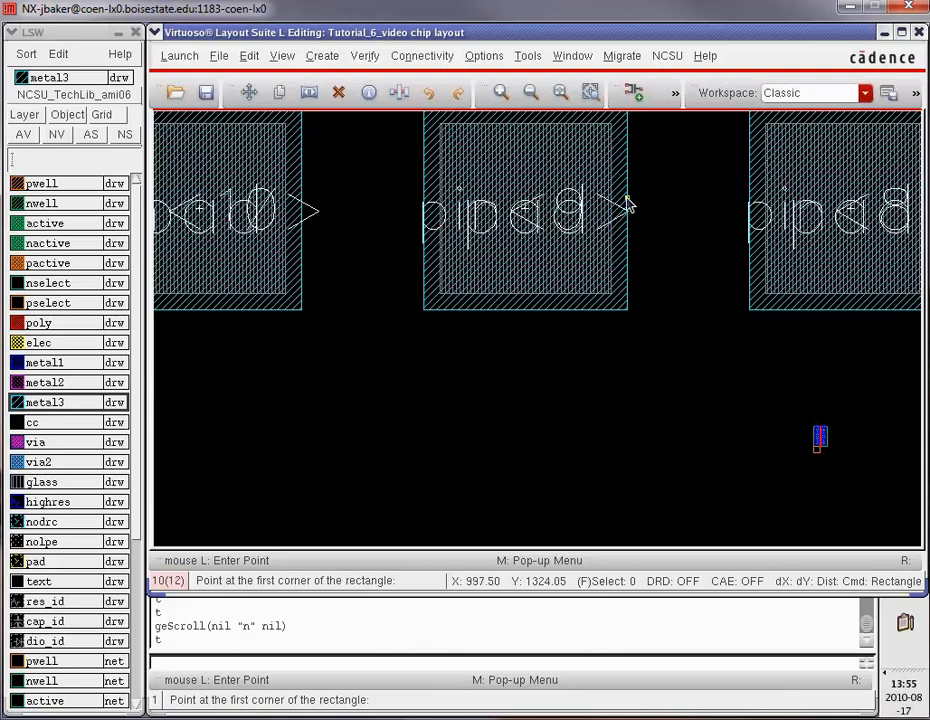
pyautogui.press('shift')
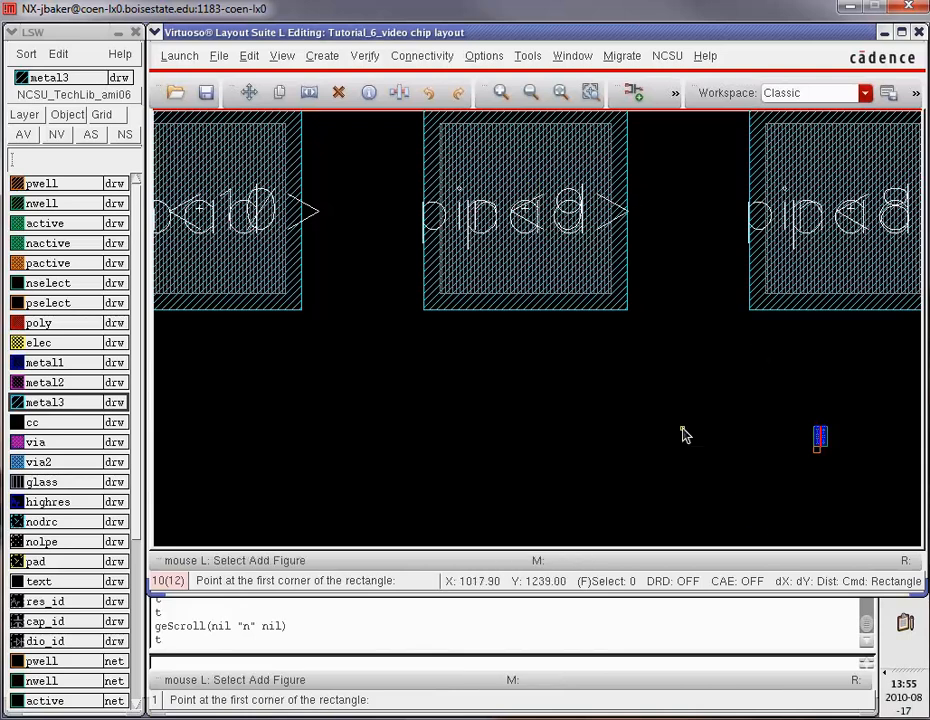
pyautogui.keyDown('shift'); pyautogui.hscroll(2, 684, 434); pyautogui.keyUp('shift')
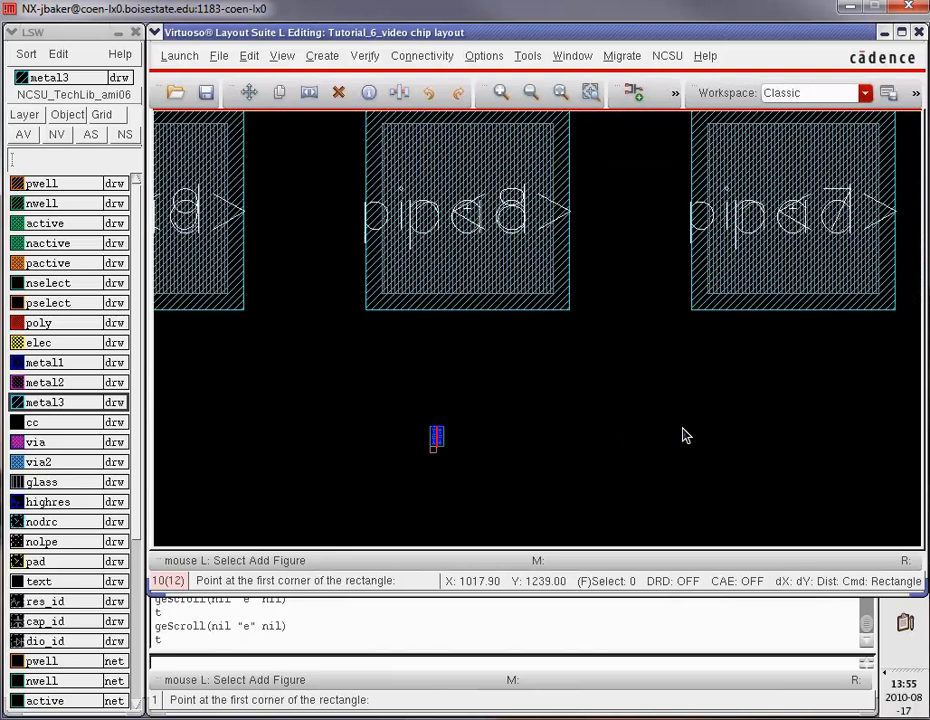
pyautogui.click(759, 251)
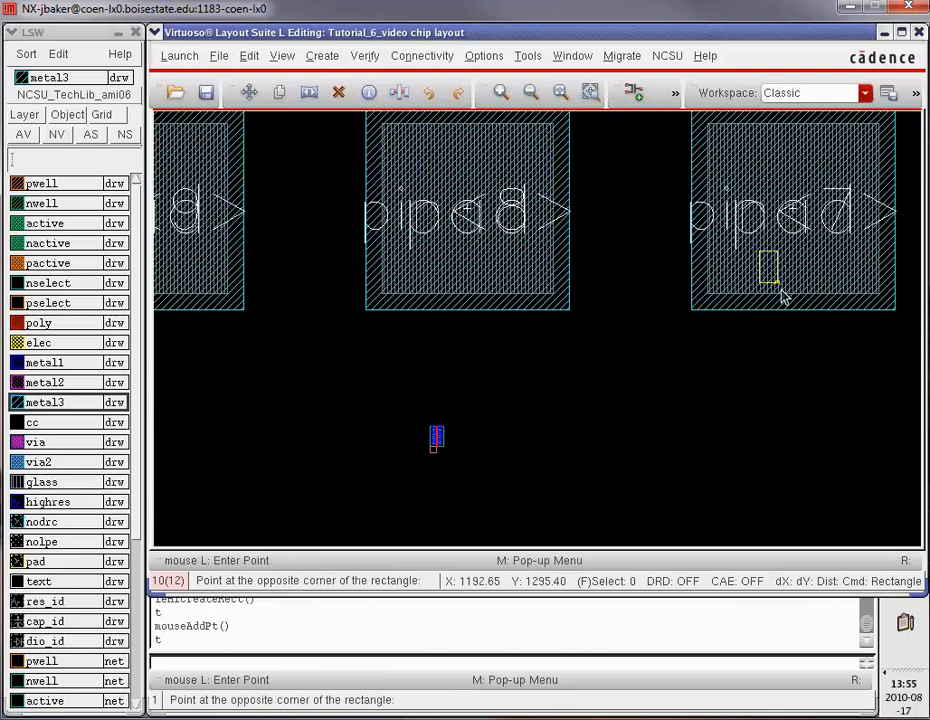
pyautogui.click(814, 383)
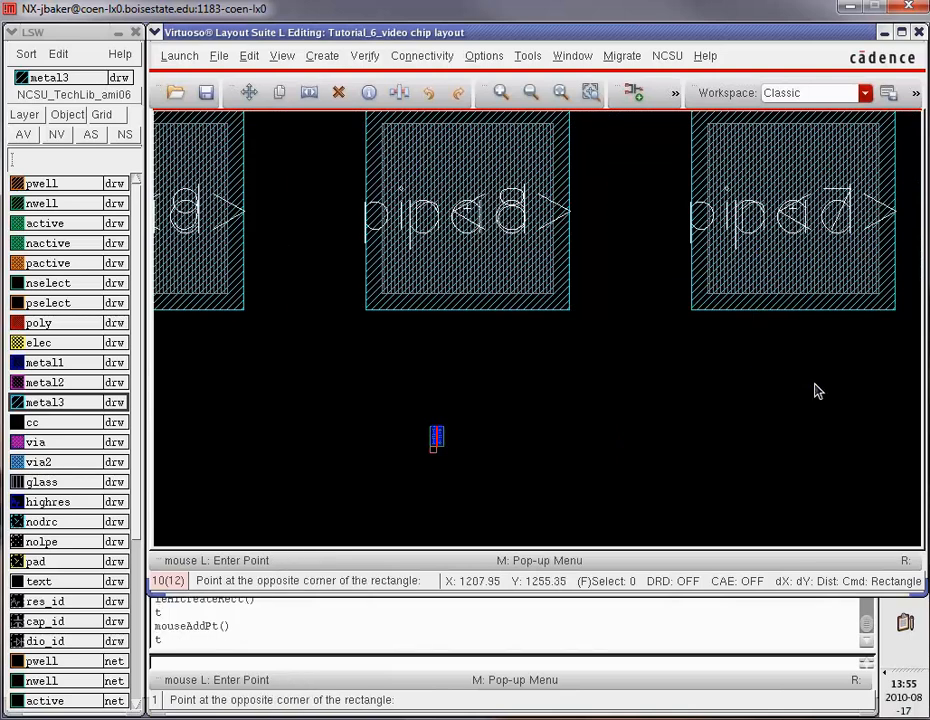
pyautogui.click(444, 251)
pyautogui.click(483, 384)
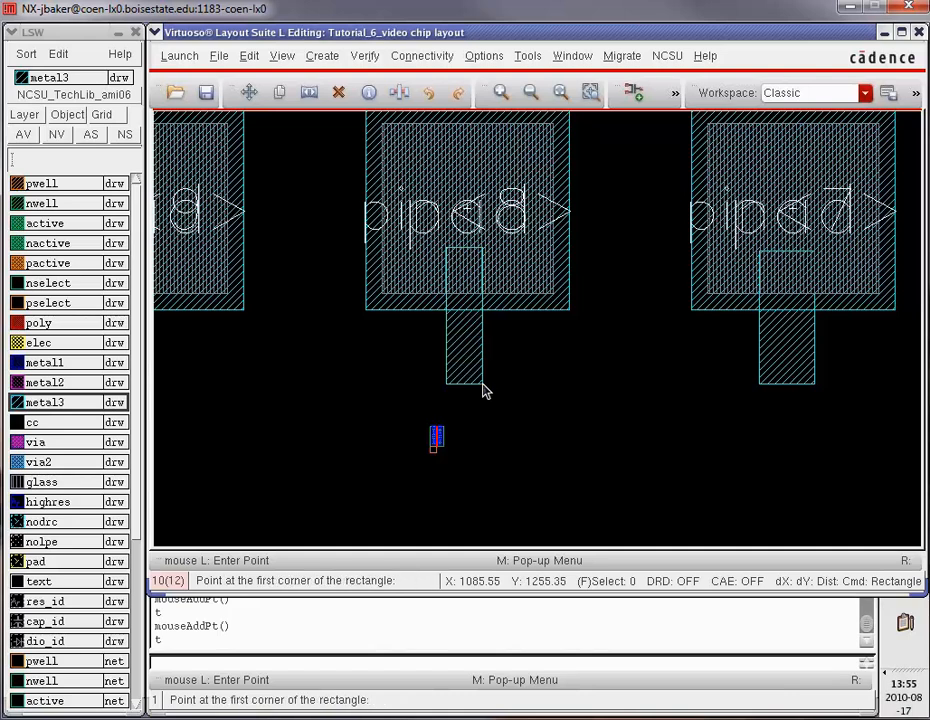
pyautogui.click(167, 260)
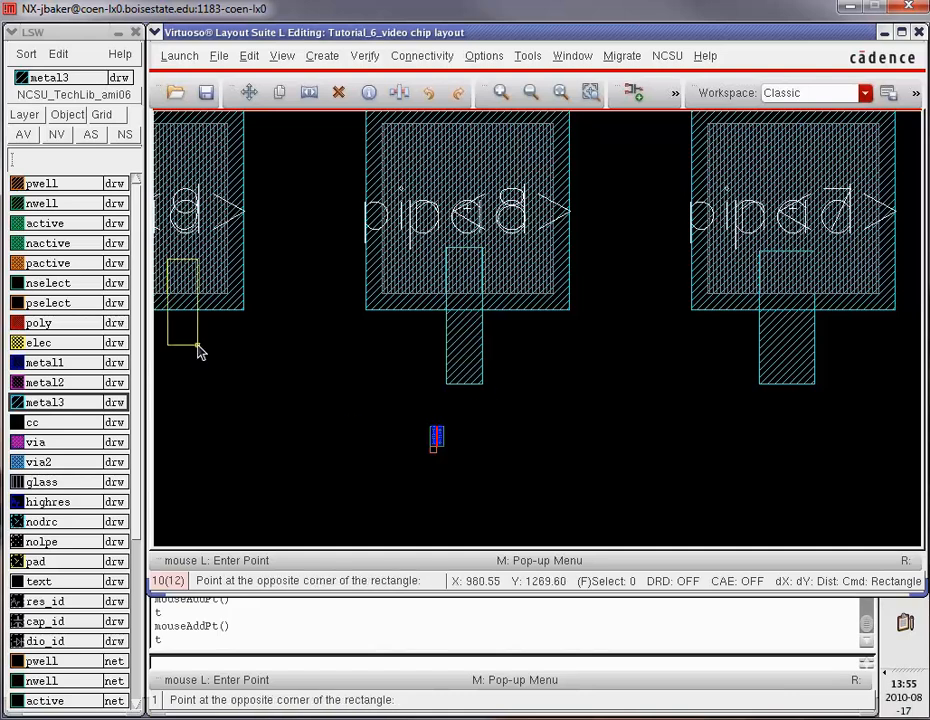
pyautogui.click(204, 396)
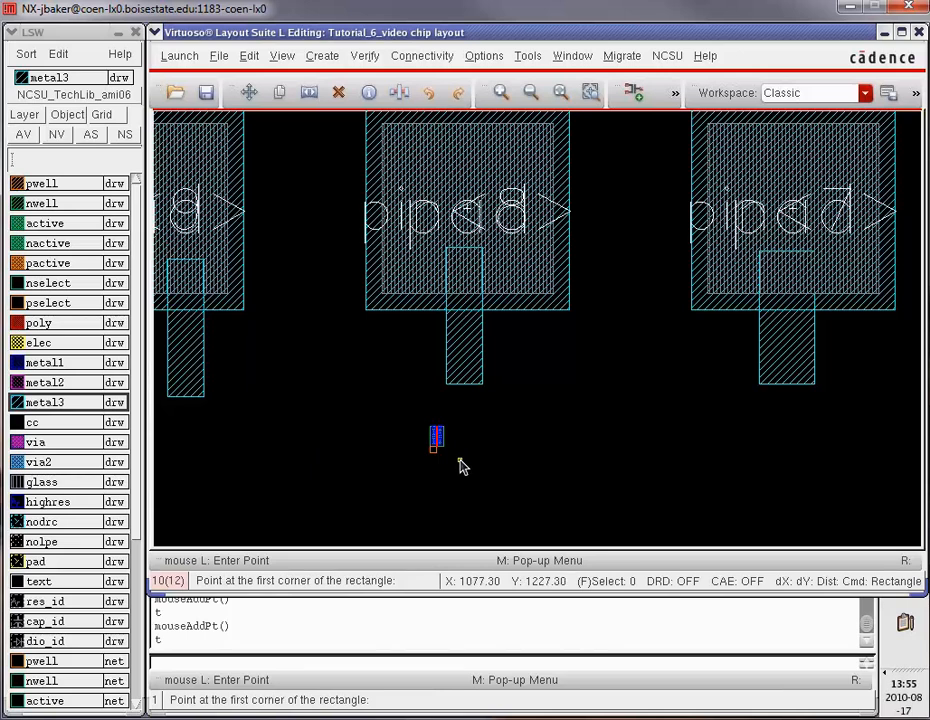
# Examine the gate, source, drain and gnd! connections of the NMOS layout below pad pin<8>
pyautogui.press('z')
pyautogui.click(417, 421)
pyautogui.click(461, 483)
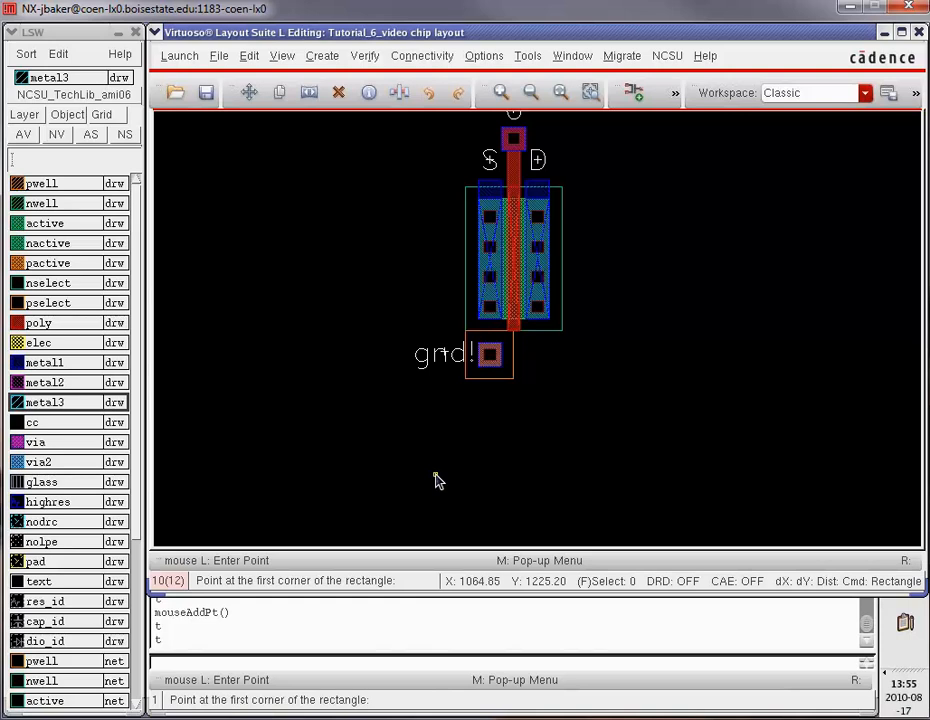
pyautogui.press('f')
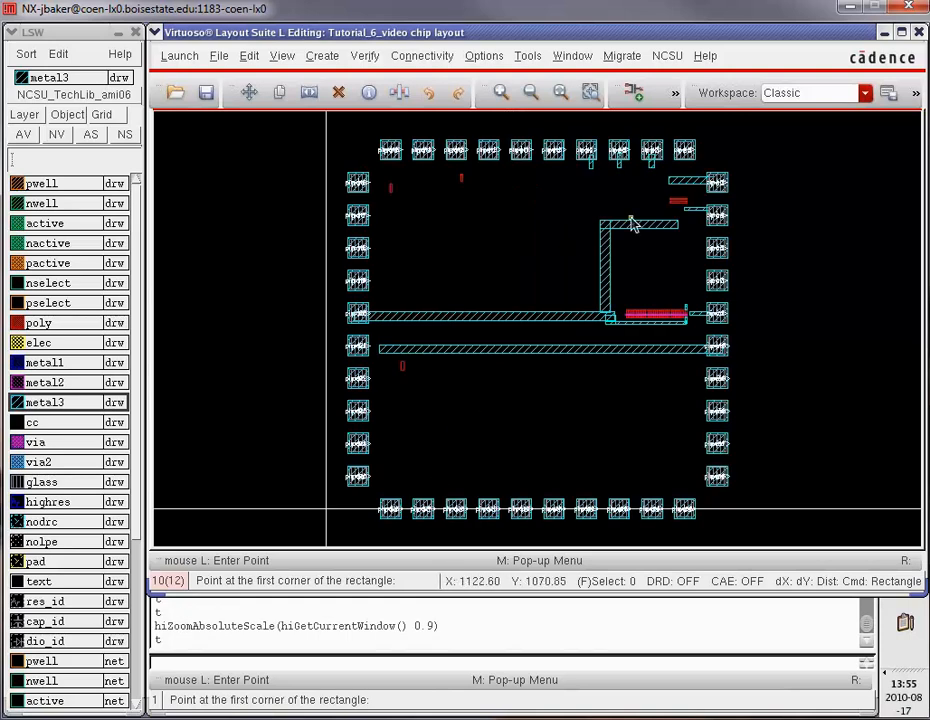
# Draw a narrow vertical metal3 rectangle from the upper horizontal metal3 bus up to just below the small cell under the top pads
pyautogui.press('z')
pyautogui.click(572, 152)
pyautogui.click(668, 255)
pyautogui.press('r')
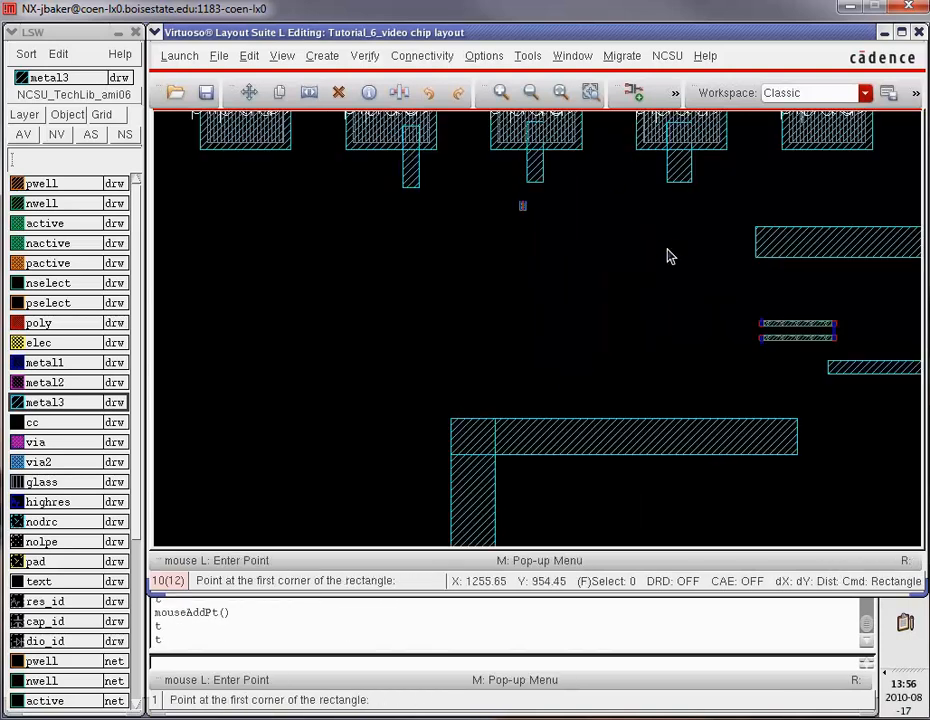
pyautogui.click(515, 427)
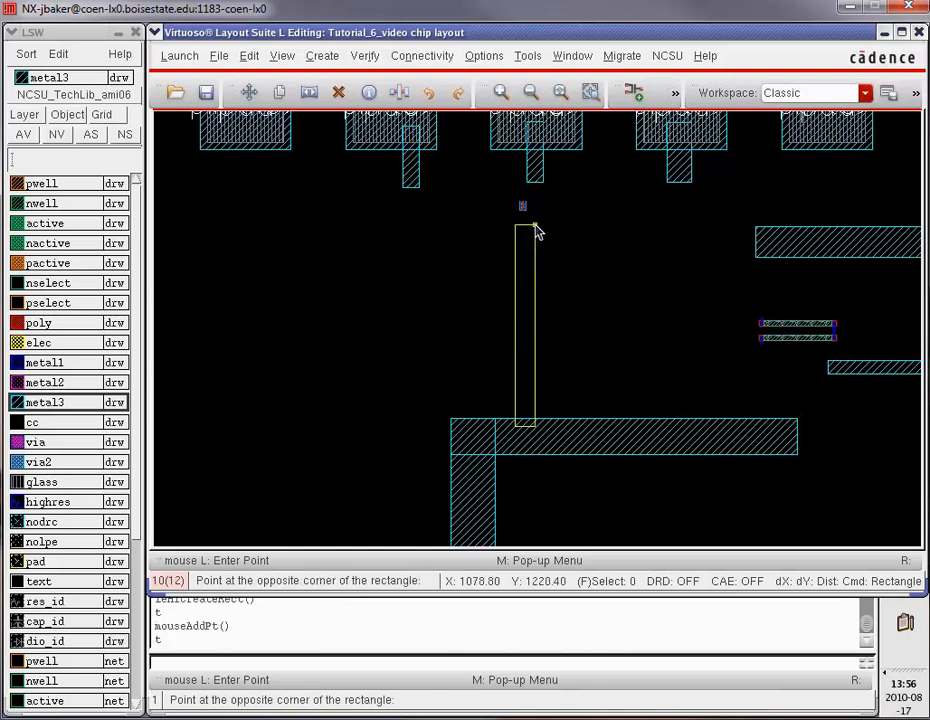
pyautogui.click(533, 221)
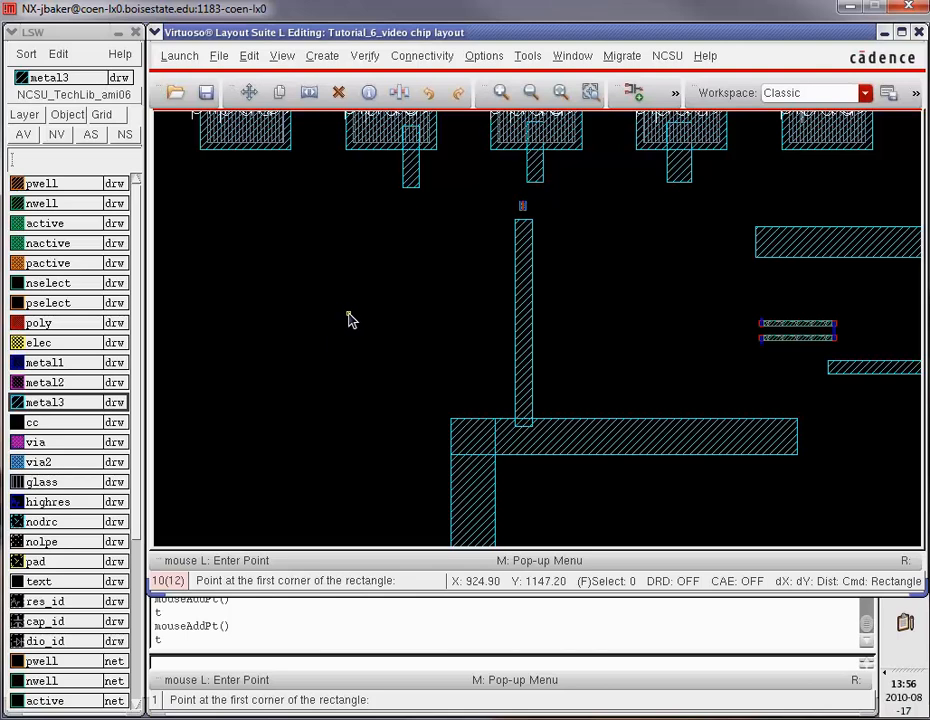
# Examine the PMOS_IV transistor cell below the top-row pads up close
pyautogui.press('f')
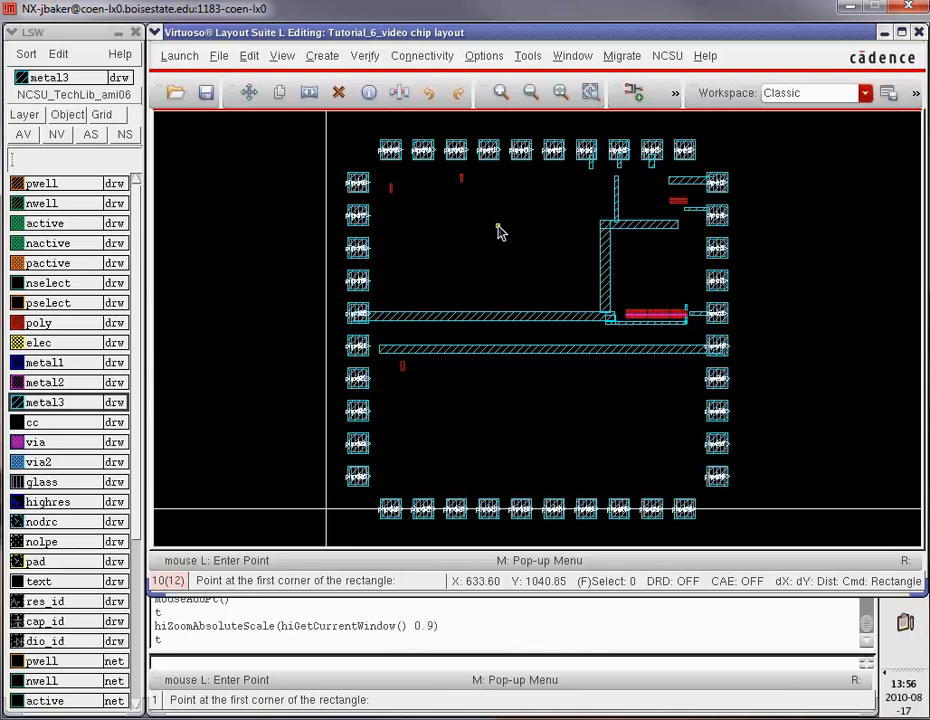
pyautogui.press('z')
pyautogui.click(490, 198)
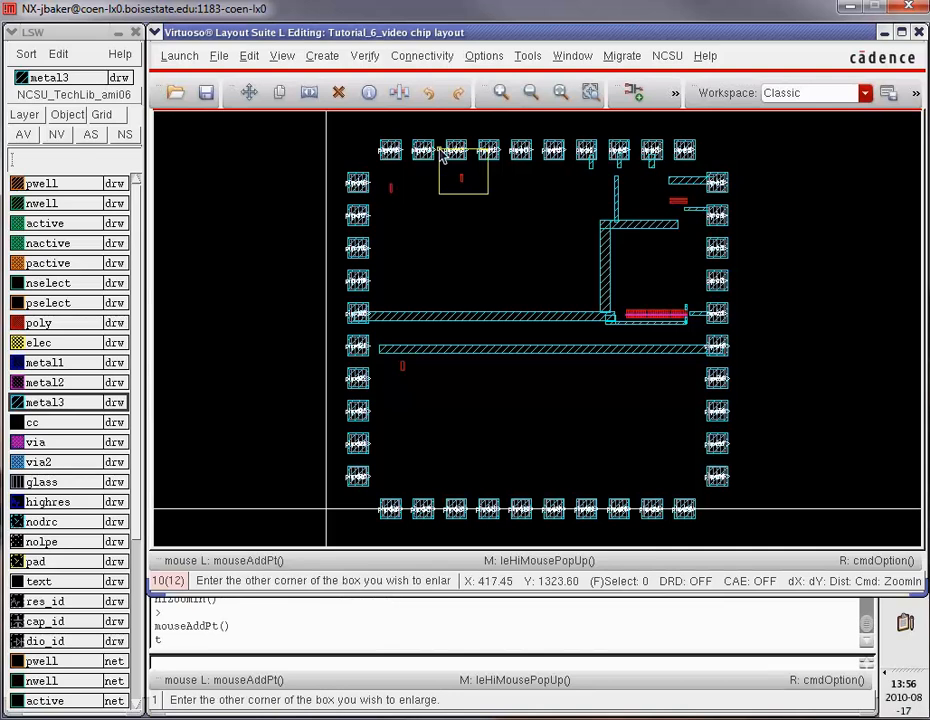
pyautogui.click(440, 146)
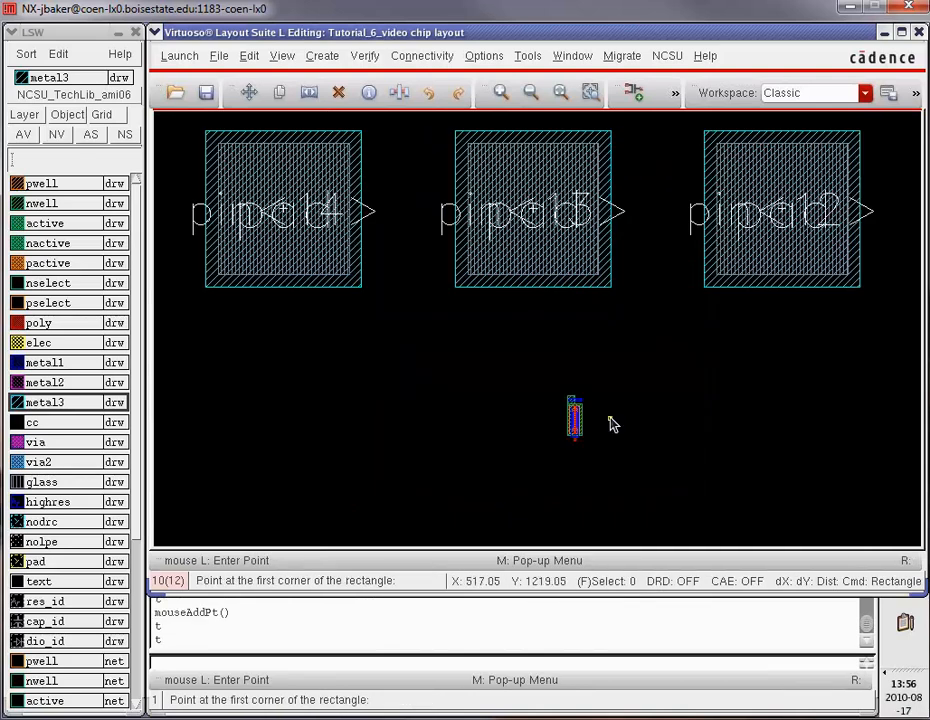
pyautogui.press('z')
pyautogui.click(548, 377)
pyautogui.click(589, 455)
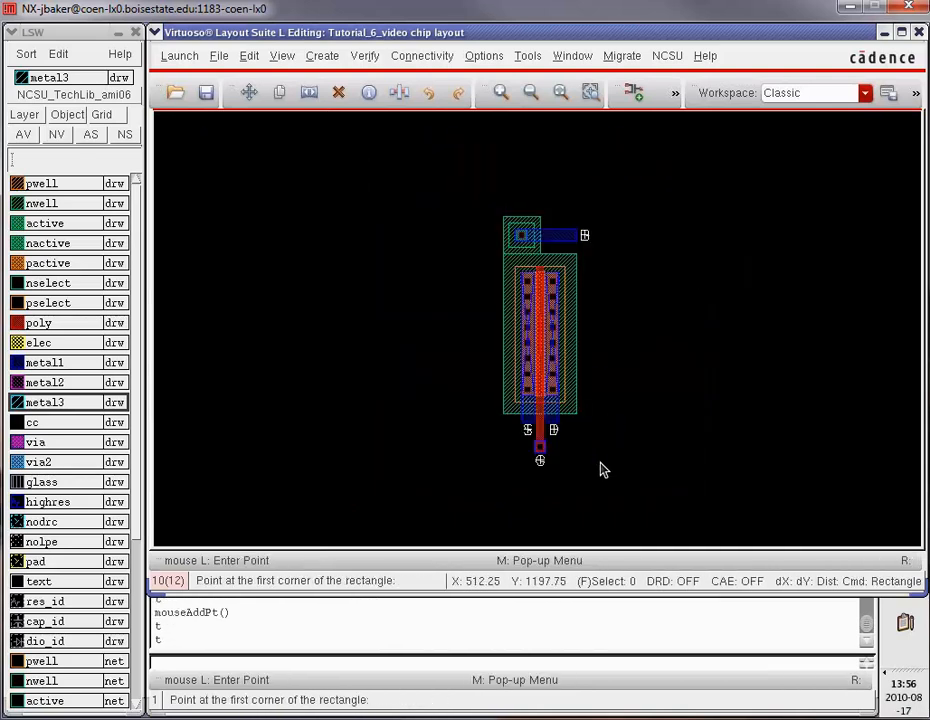
pyautogui.press('Escape')
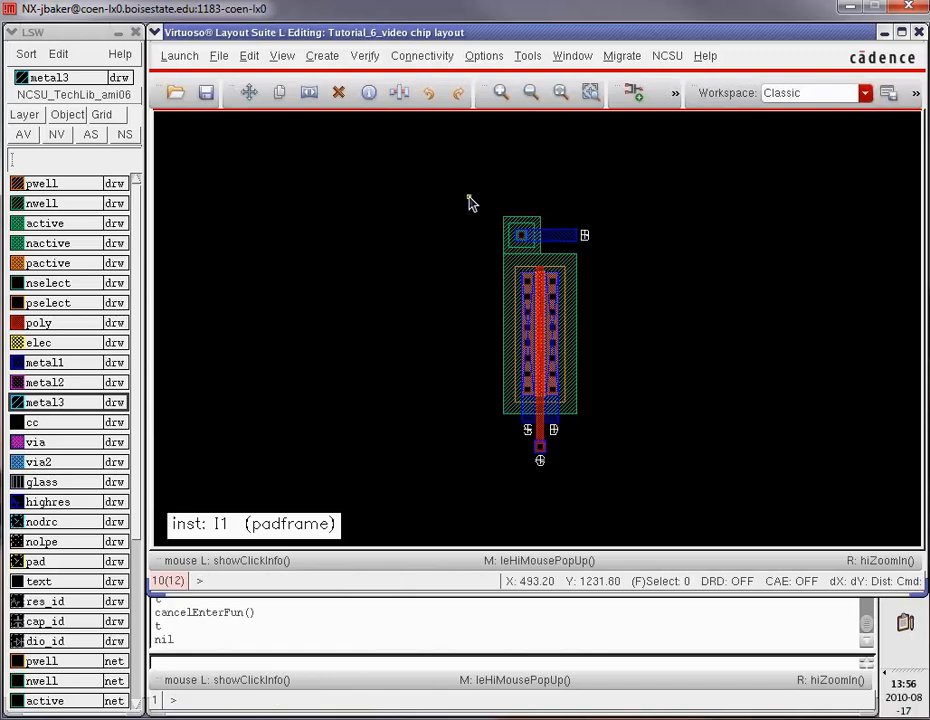
pyautogui.press('m')
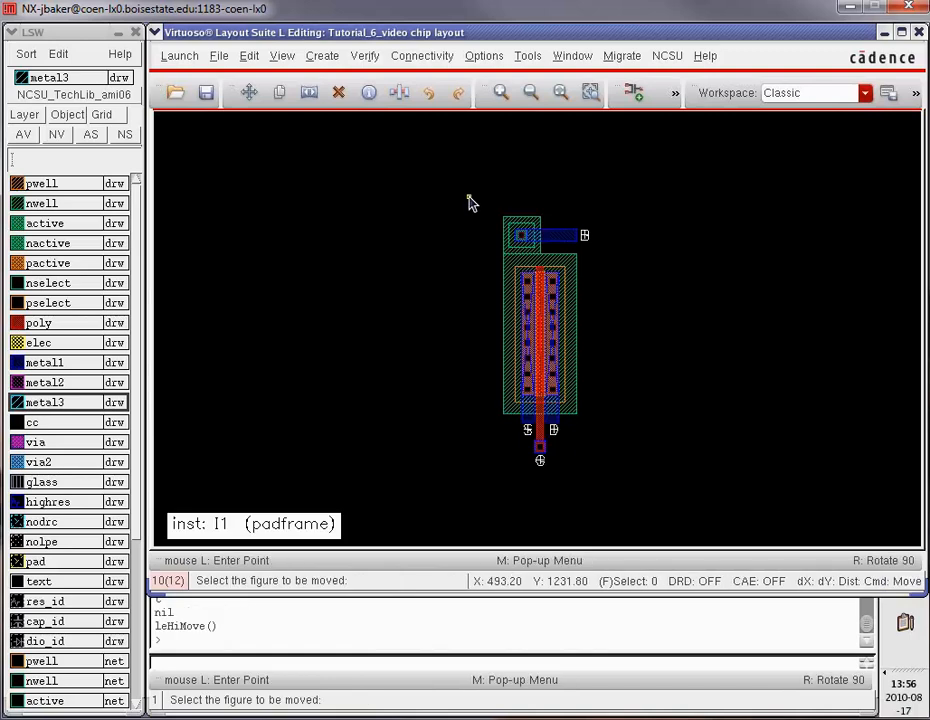
pyautogui.click(594, 432)
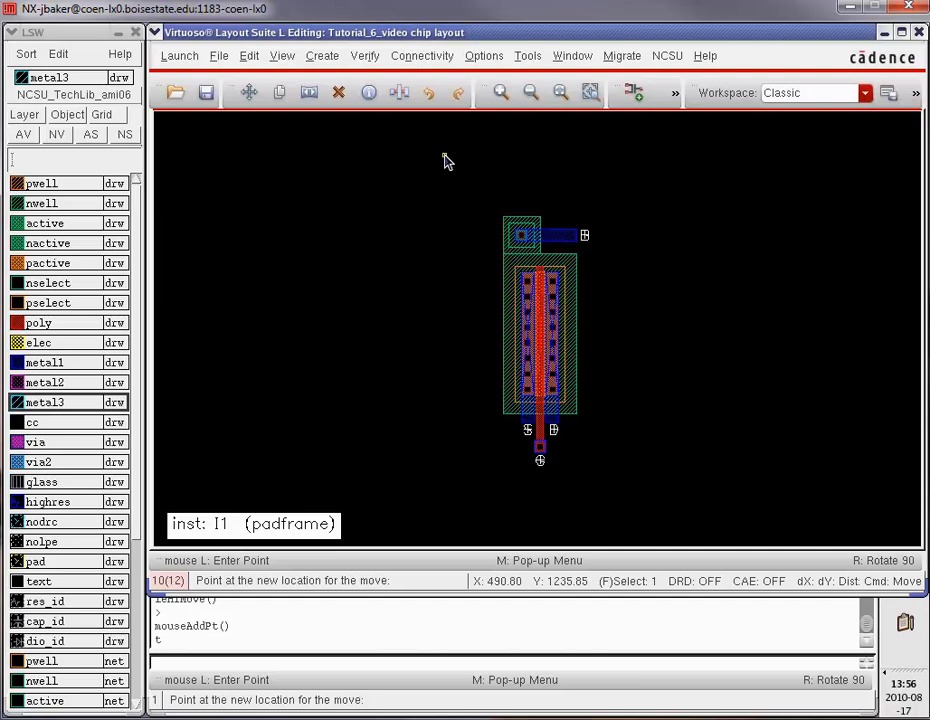
pyautogui.press('Escape')
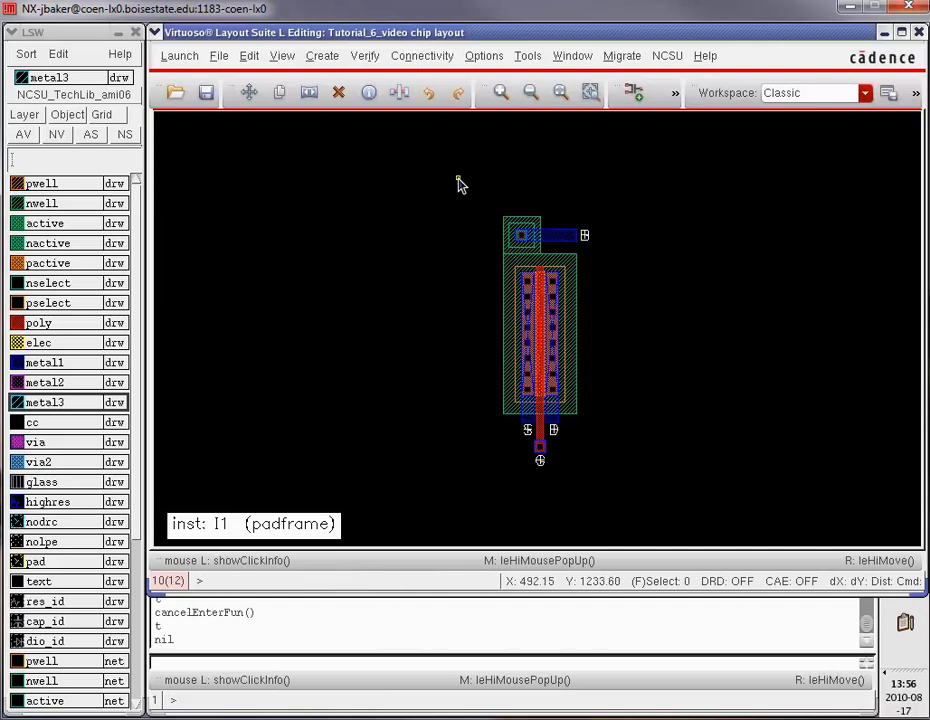
pyautogui.press('m')
pyautogui.moveTo(459, 183); pyautogui.dragTo(668, 511)
pyautogui.click(527, 312)
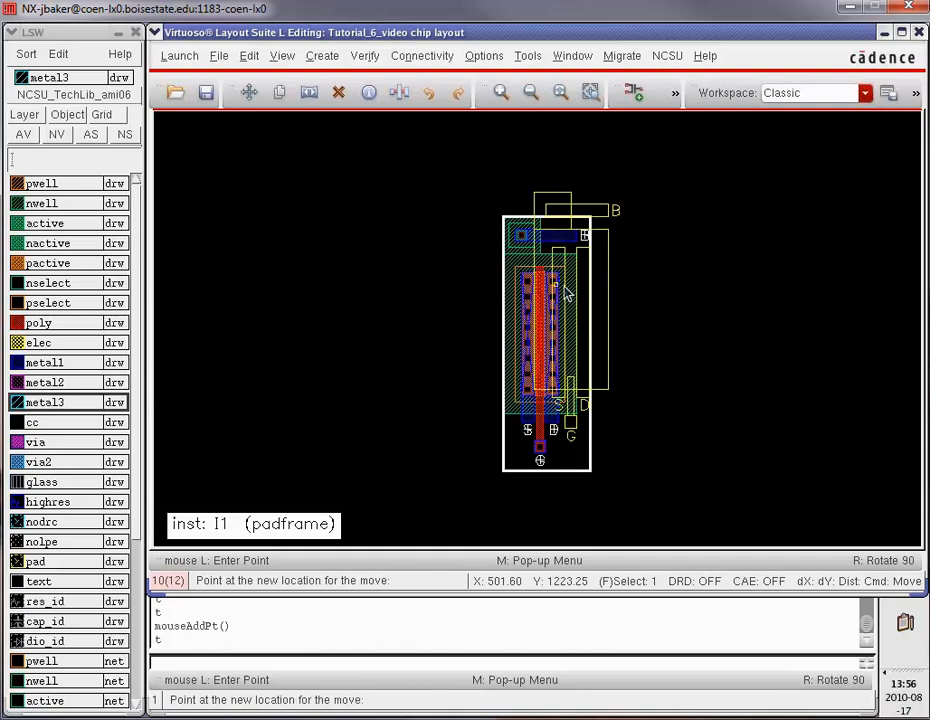
pyautogui.press('r')
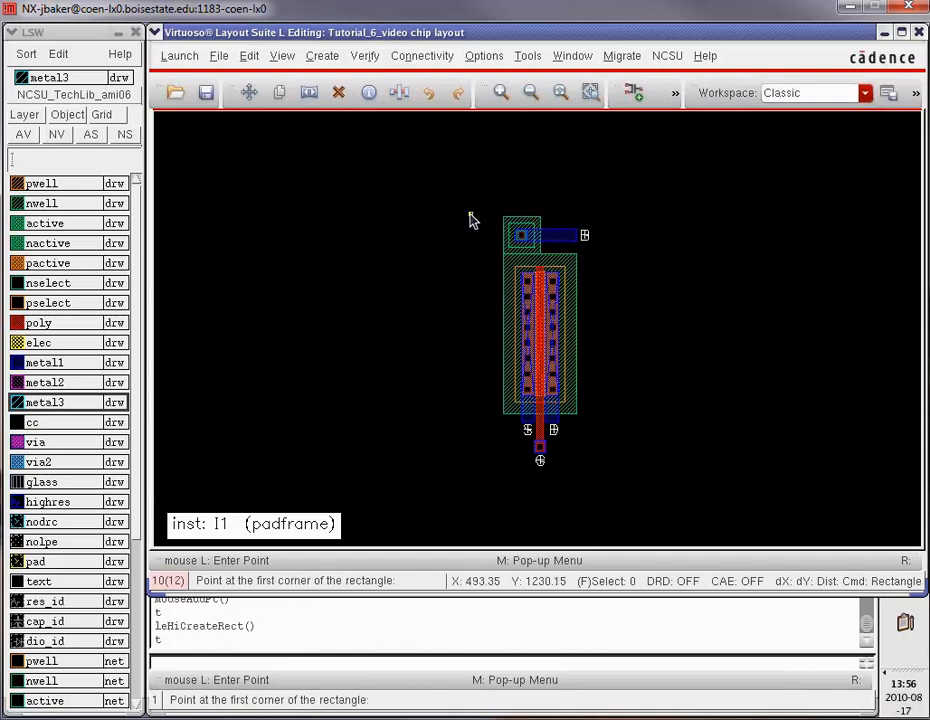
pyautogui.moveTo(478, 199); pyautogui.dragTo(635, 470)
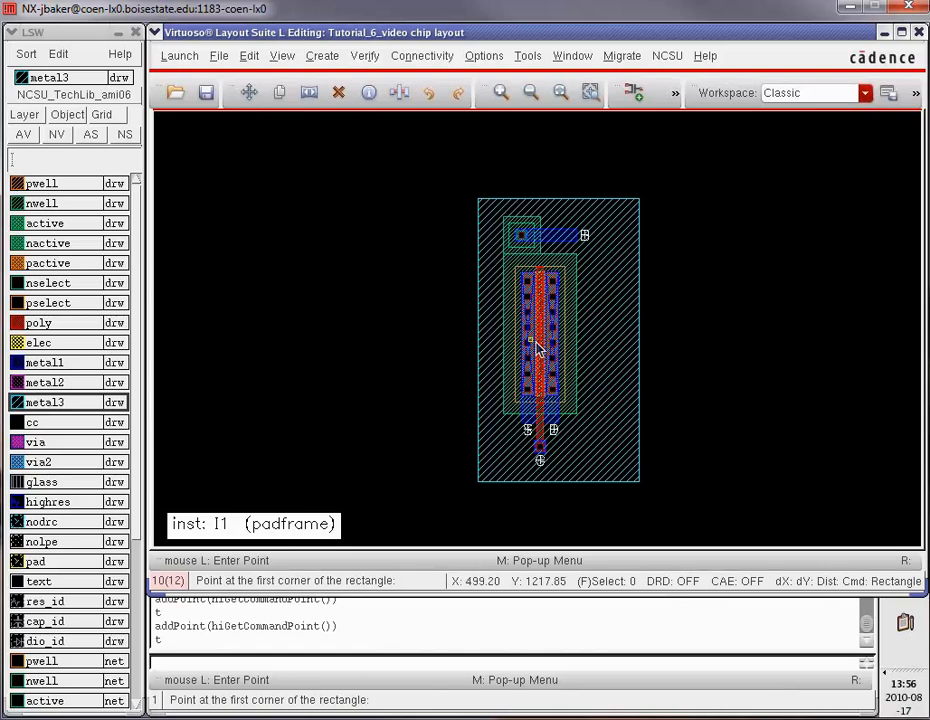
pyautogui.press('u')
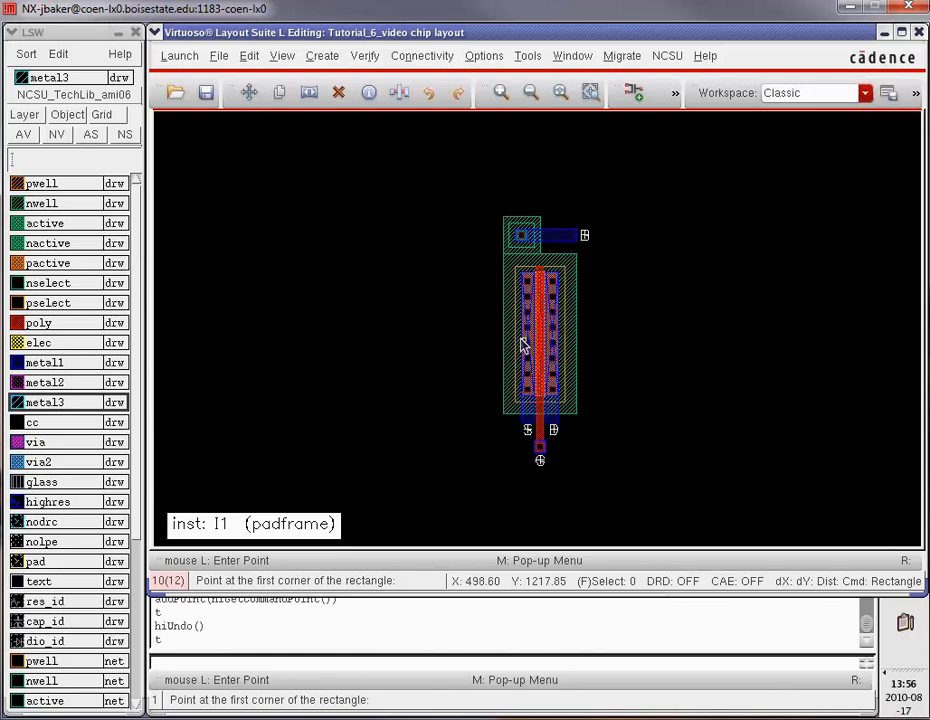
pyautogui.press('Escape')
# Rotate the PMOS_IV instance 180 degrees and place it back at its location so its gate faces the pads
pyautogui.press('m')
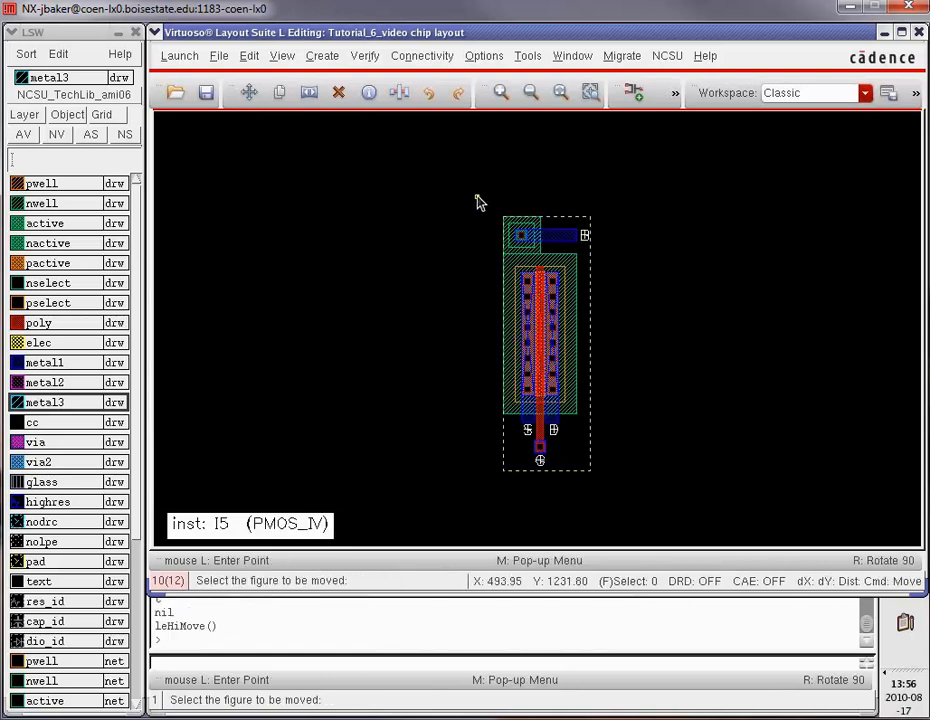
pyautogui.moveTo(478, 203); pyautogui.dragTo(660, 492)
pyautogui.click(552, 347)
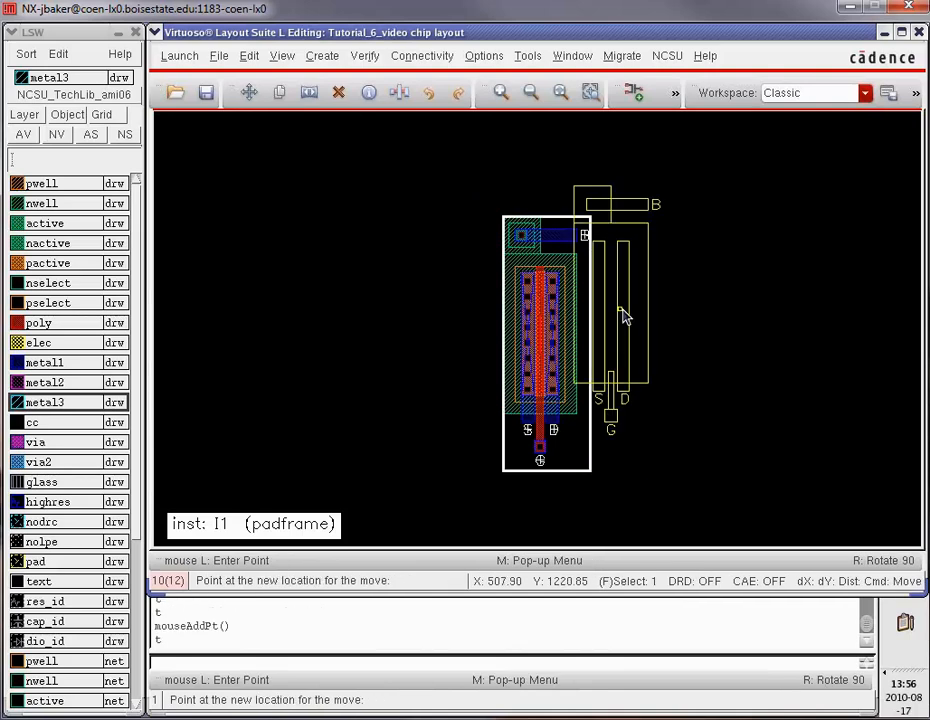
pyautogui.rightClick(626, 311)
pyautogui.rightClick(610, 309)
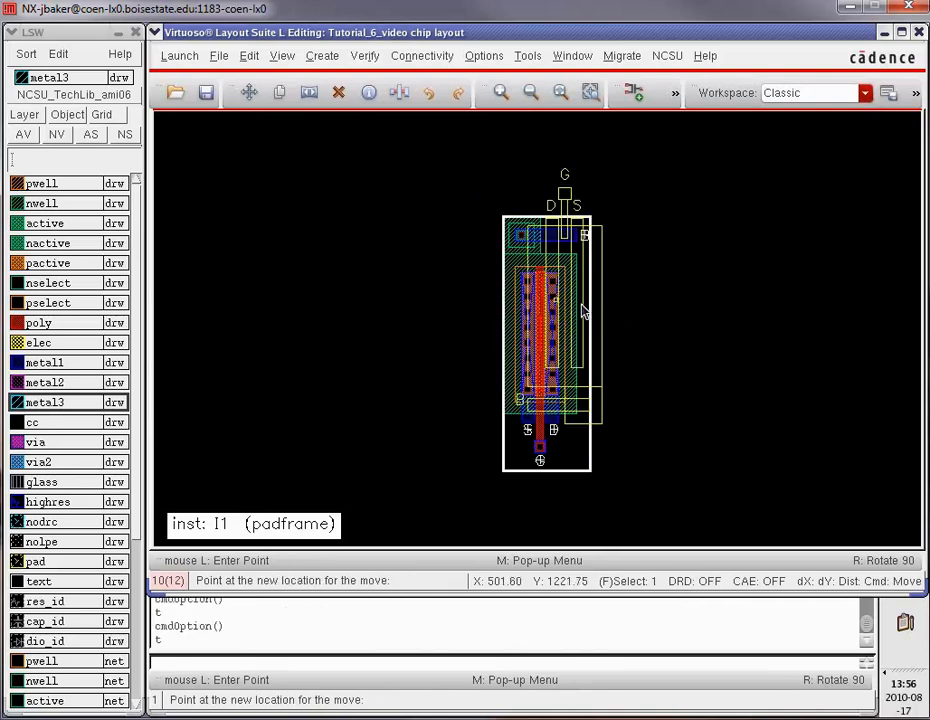
pyautogui.click(535, 340)
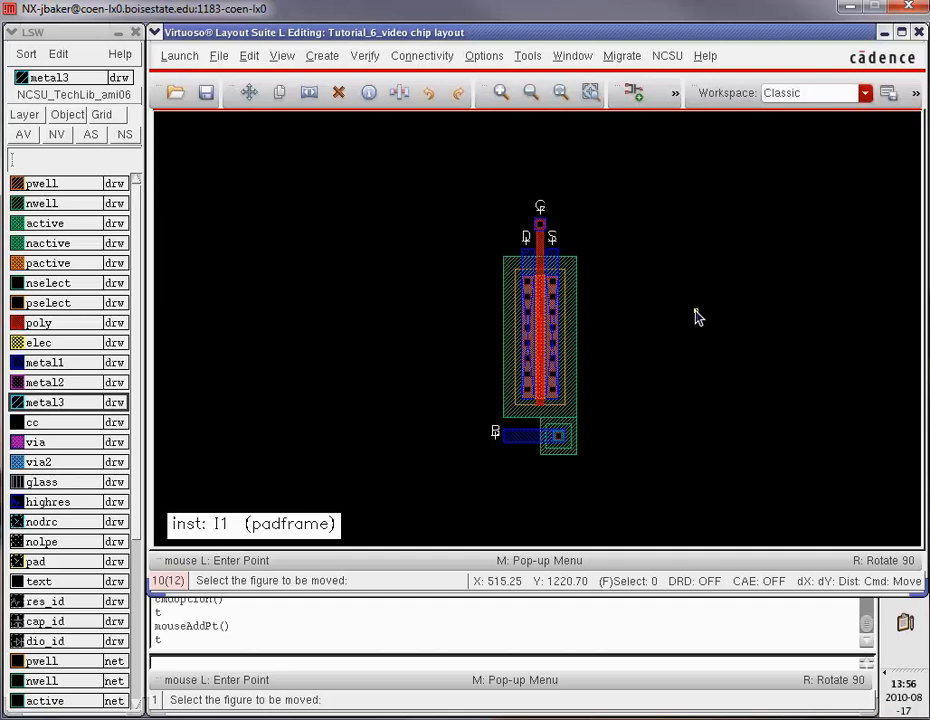
# Draw vertical metal3 rectangles extending downward from the lower edges of pad1 and pad2 in the top row
pyautogui.press('shift')
pyautogui.press('f')
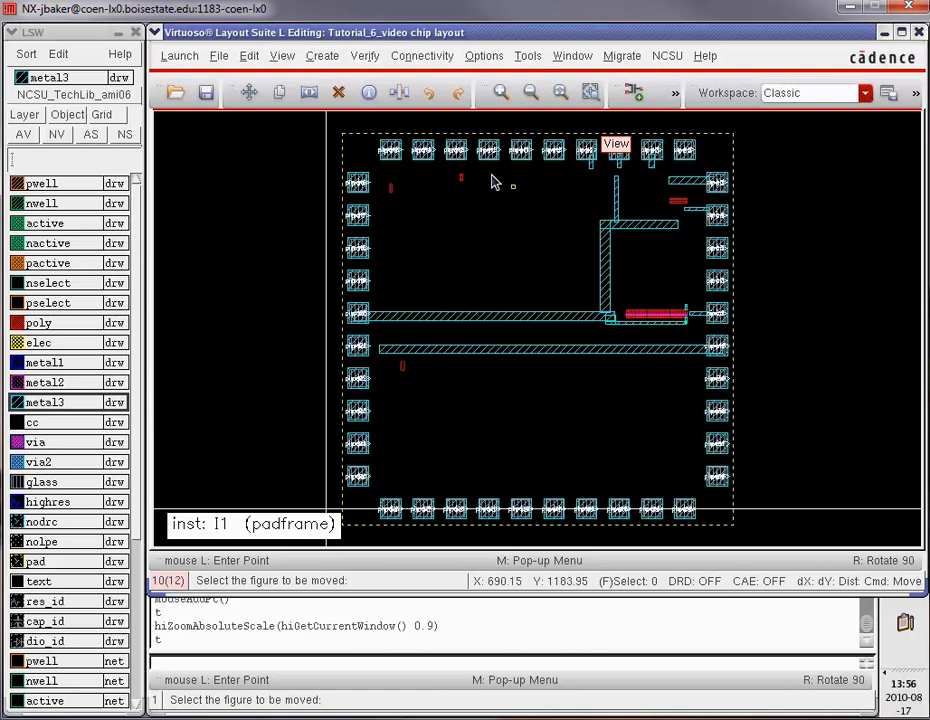
pyautogui.press('z')
pyautogui.click(436, 163)
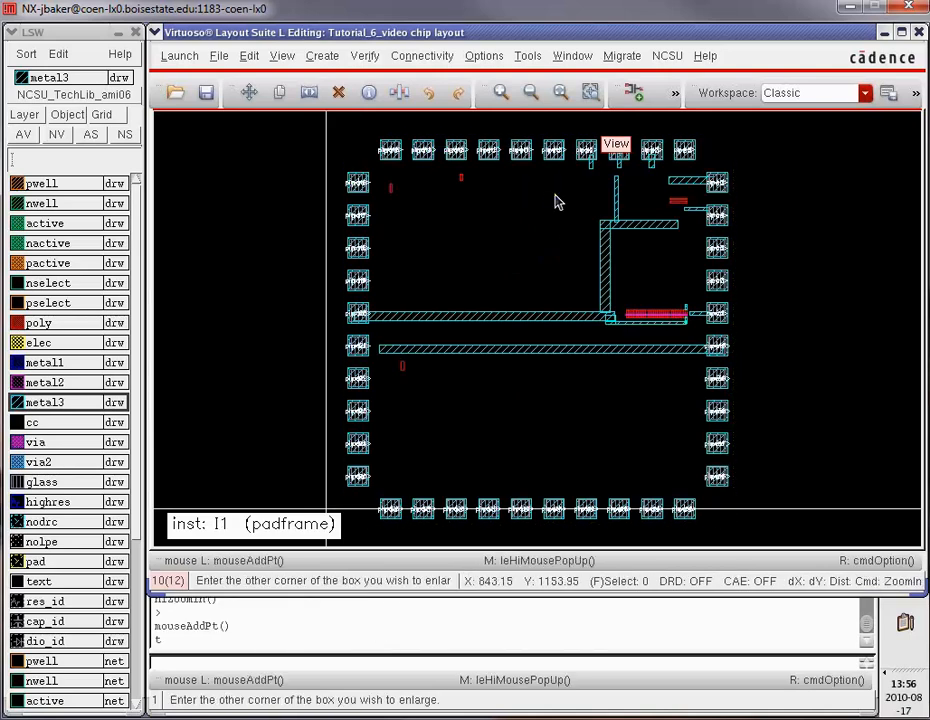
pyautogui.click(556, 201)
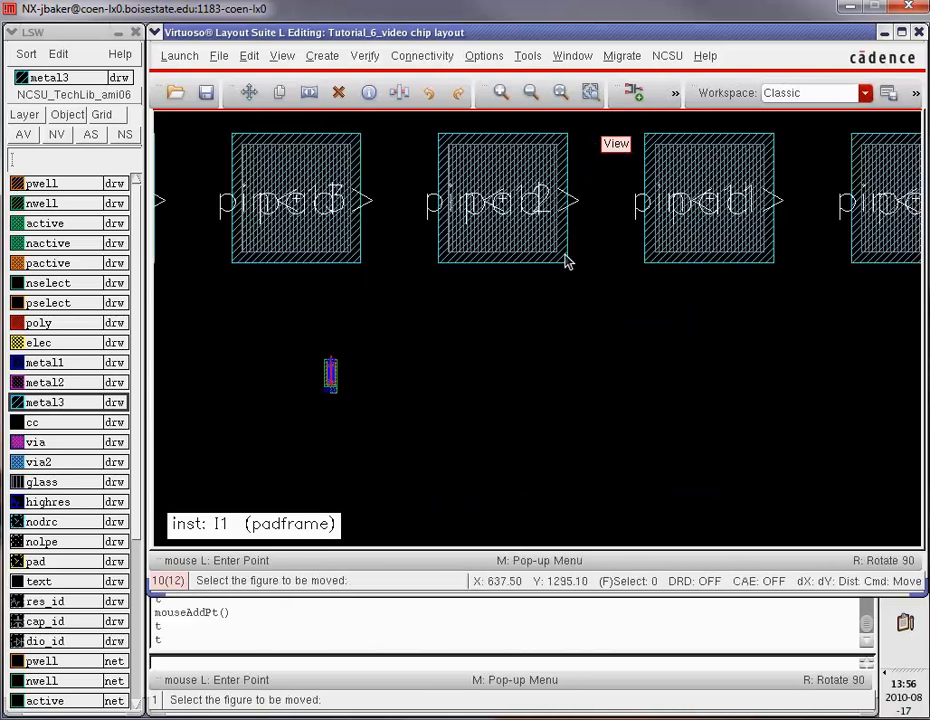
pyautogui.press('r')
pyautogui.click(687, 254)
pyautogui.click(733, 341)
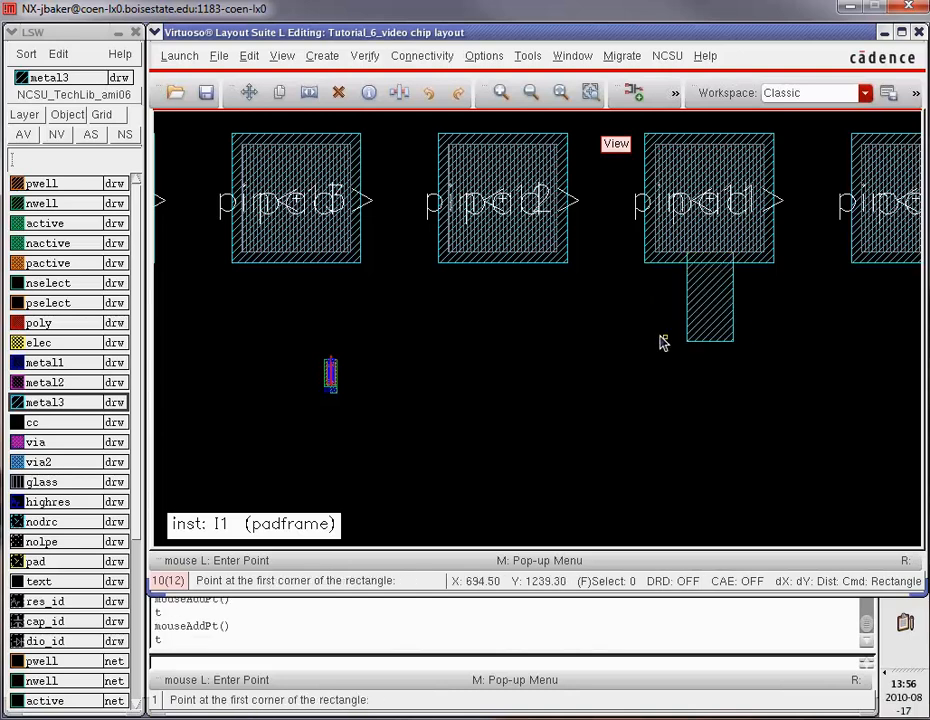
pyautogui.click(484, 241)
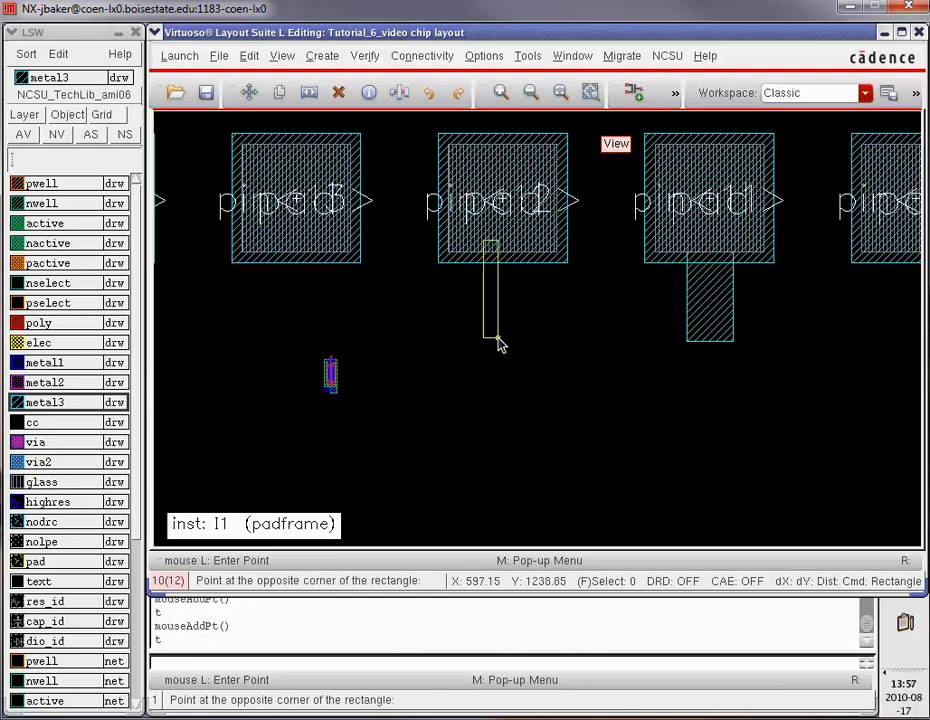
pyautogui.click(506, 340)
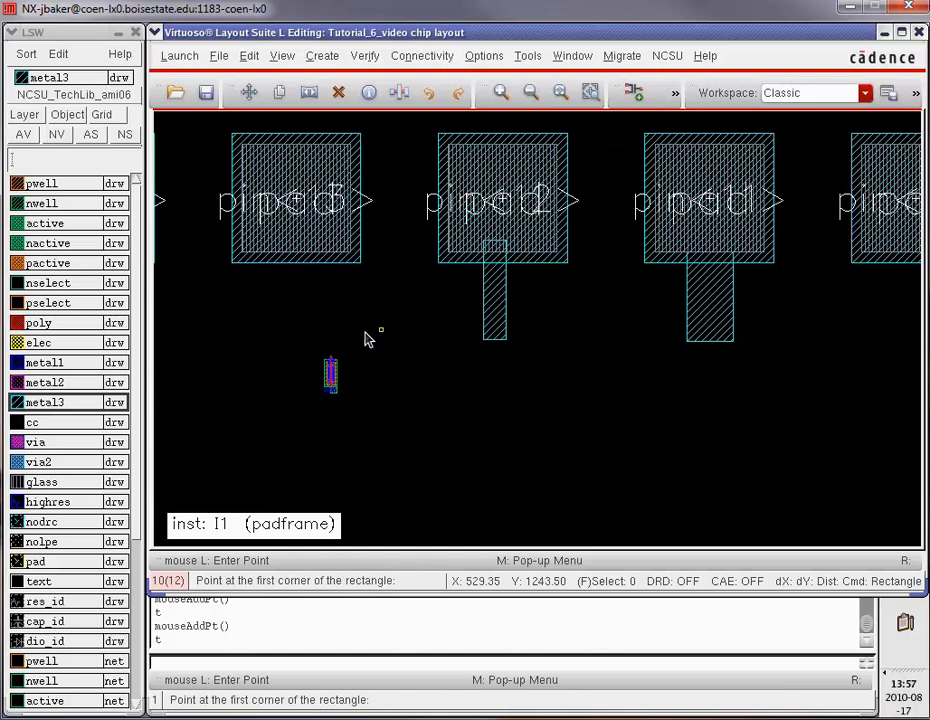
# Draw a short, wide metal3 rectangle below pad3 and a long, narrow one extending downward from pad4
pyautogui.click(248, 227)
pyautogui.click(329, 290)
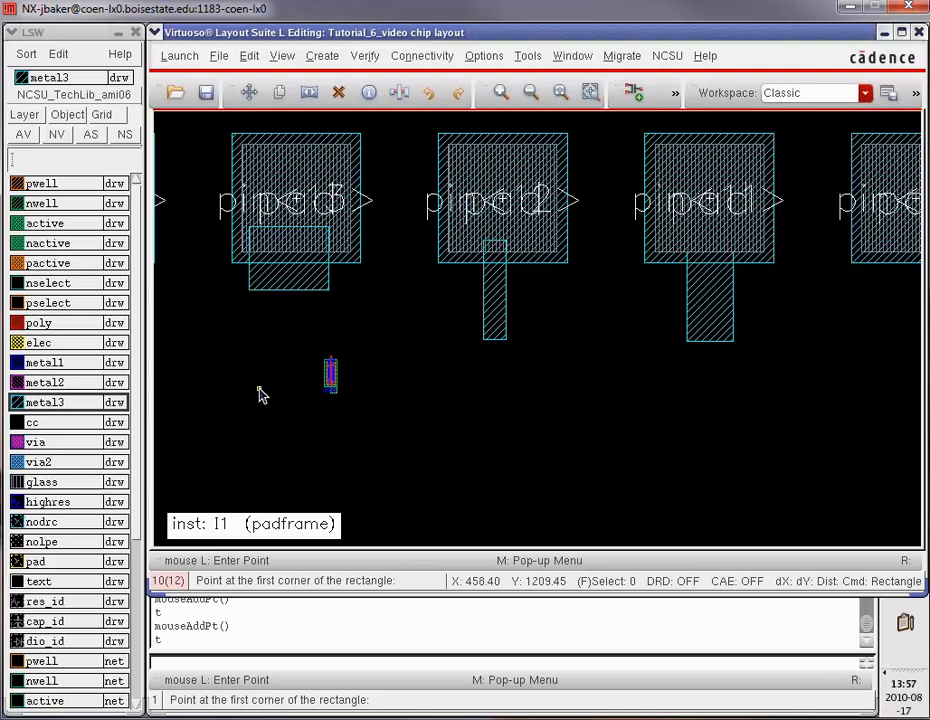
pyautogui.hotkey('shift', 'Left')
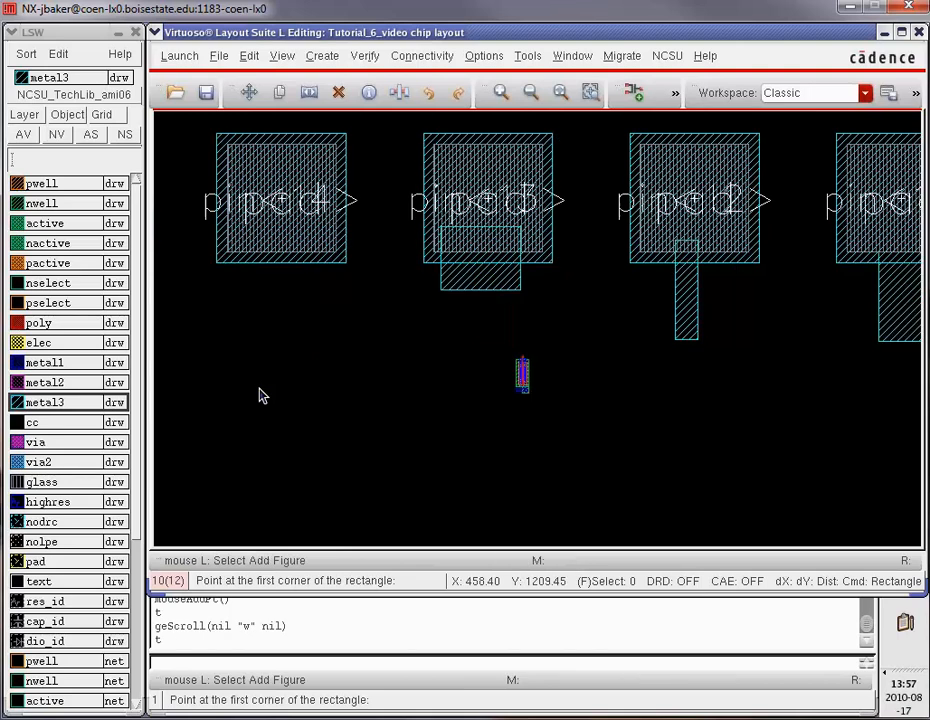
pyautogui.click(276, 218)
pyautogui.click(295, 368)
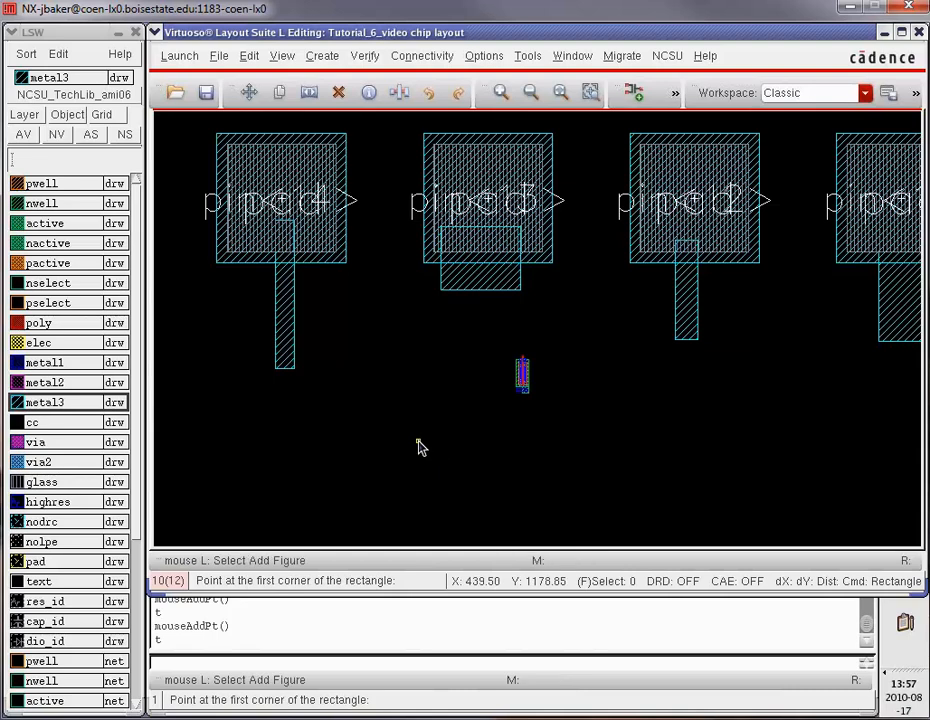
# Draw a narrow metal3 rectangle downward from pad5 and a thin one from pad6's lower corner toward the nearby cell
pyautogui.press('Left')
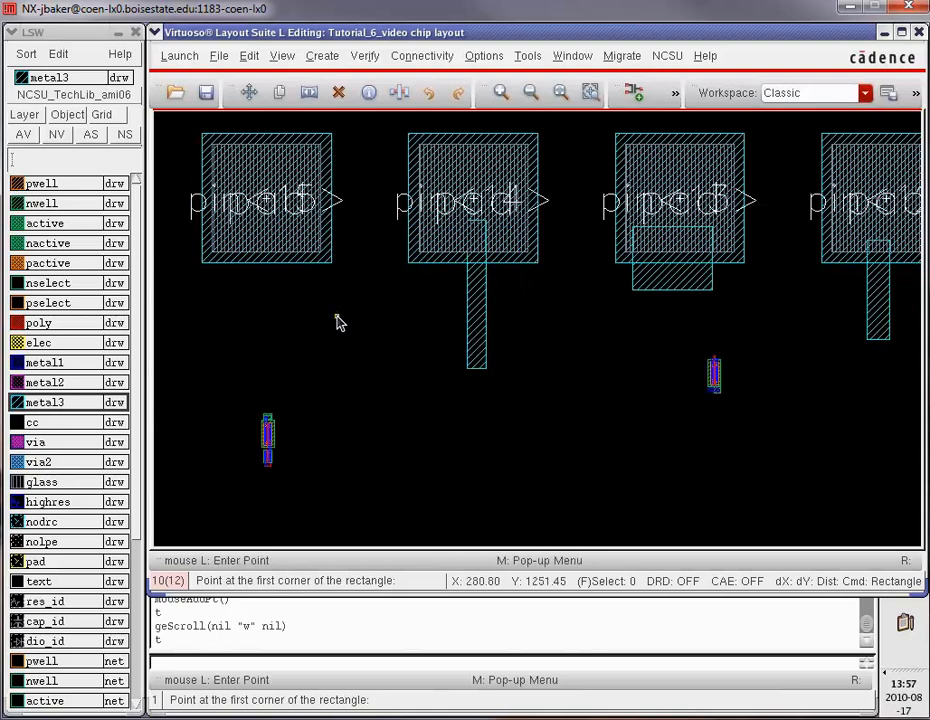
pyautogui.click(218, 255)
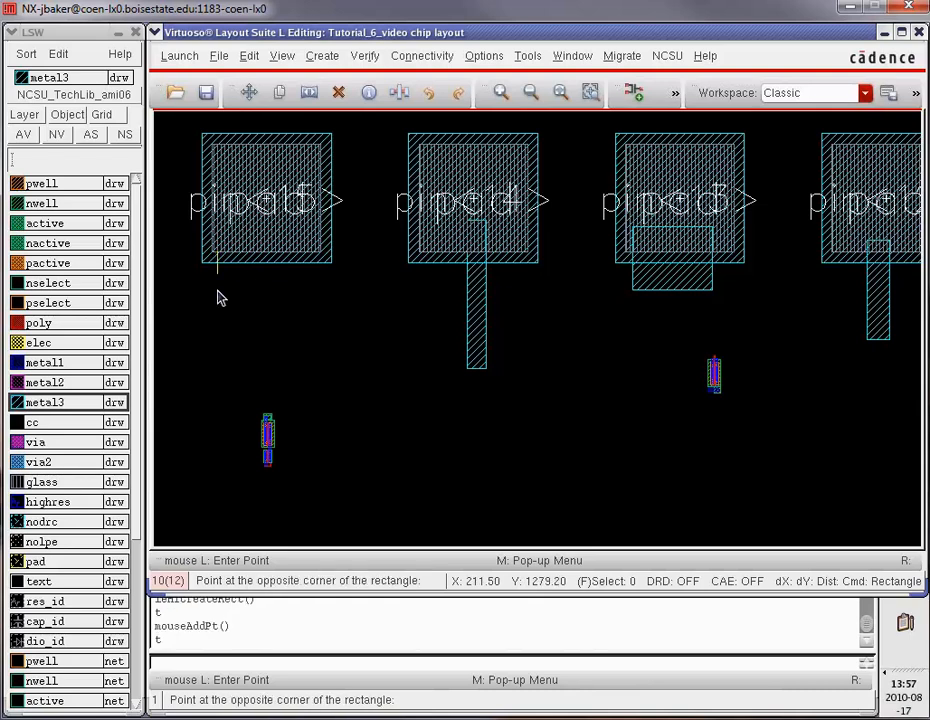
pyautogui.click(232, 426)
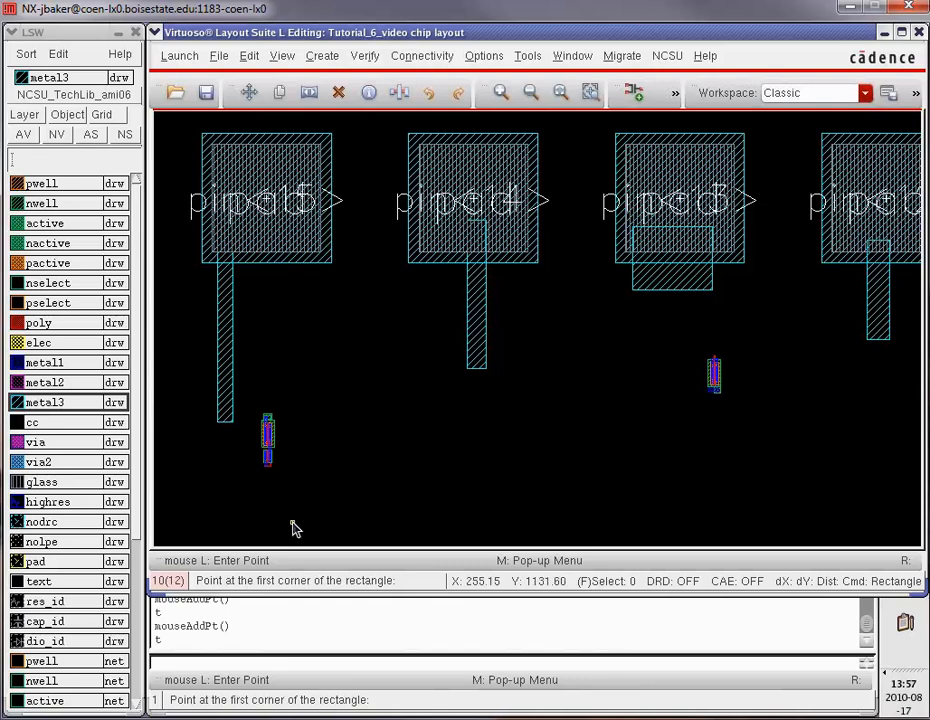
pyautogui.hotkey('shift', 'z')
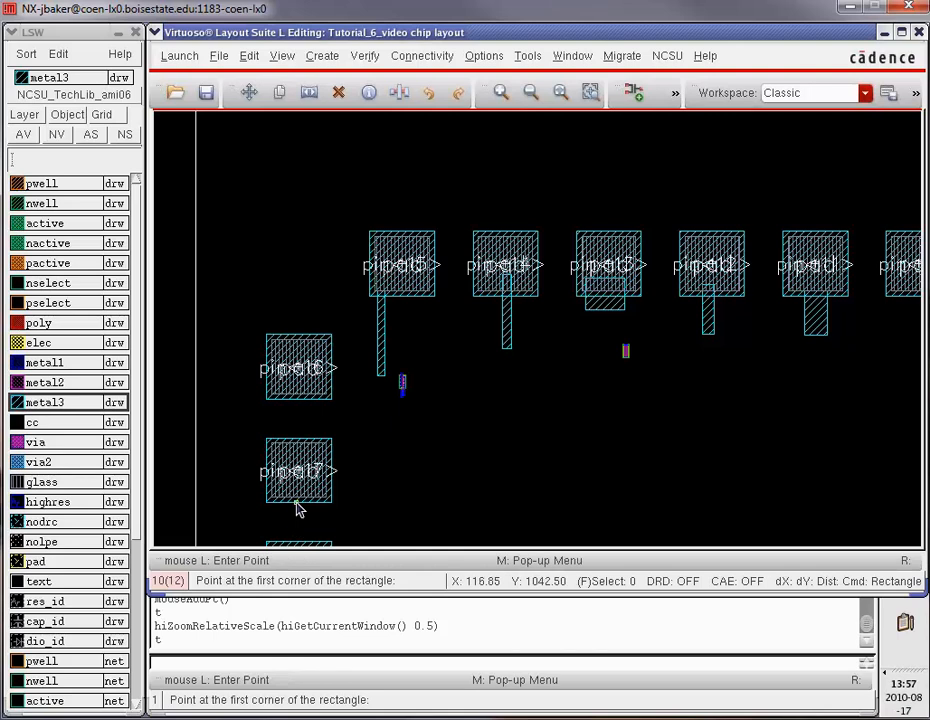
pyautogui.click(328, 398)
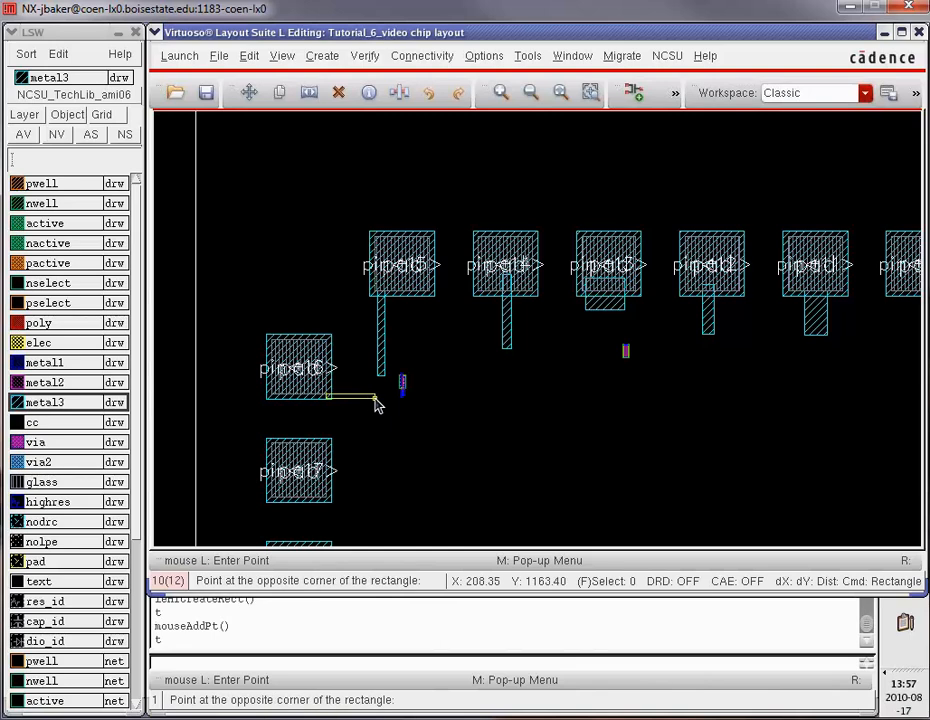
pyautogui.click(376, 402)
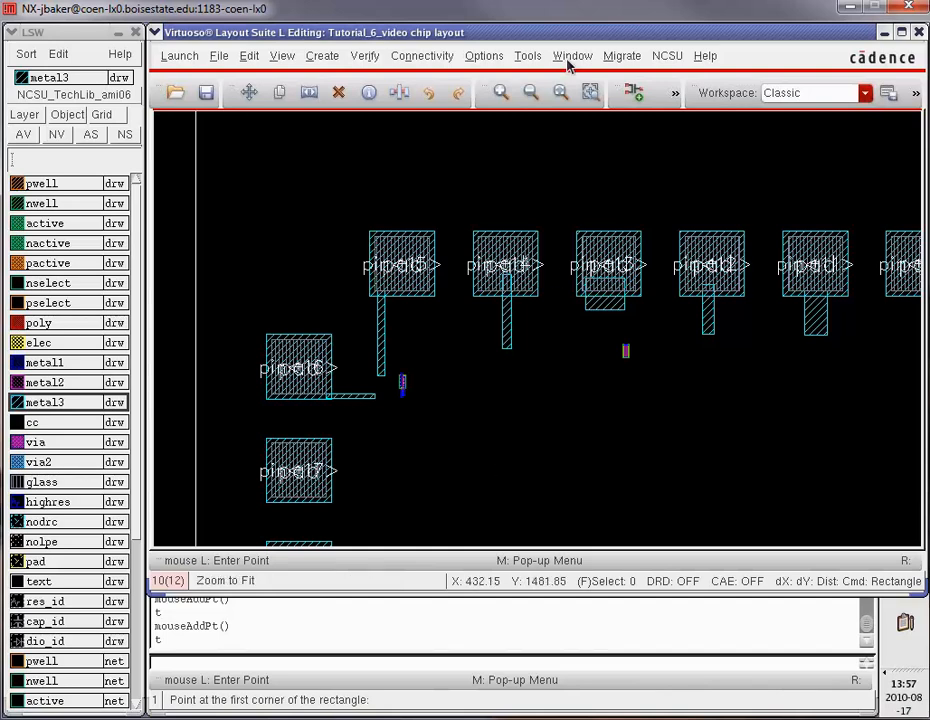
pyautogui.scroll(-3, 525, 408)
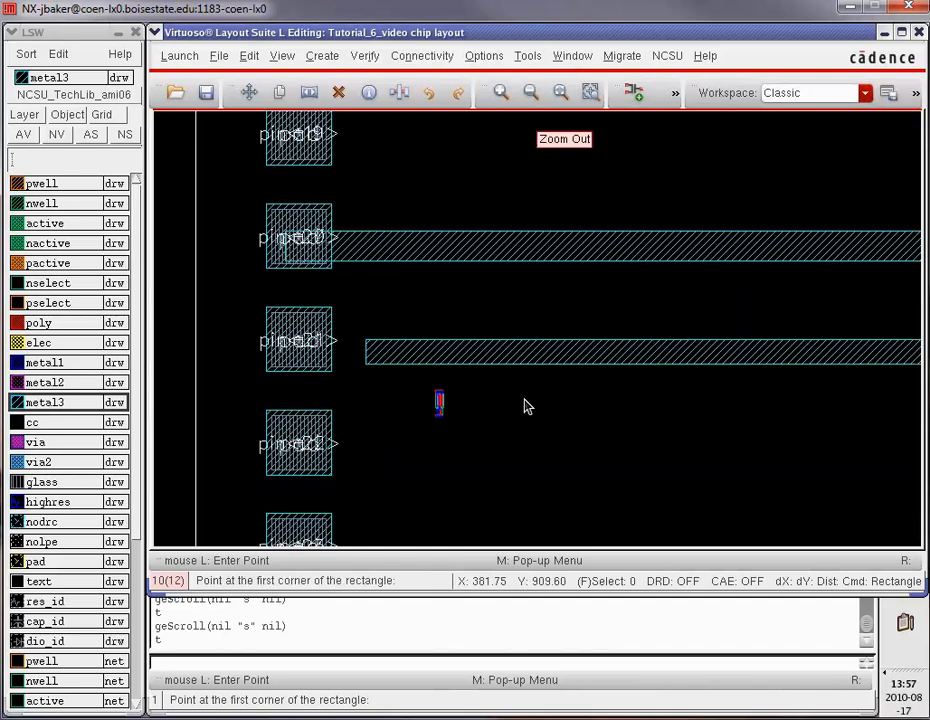
# Draw a short vertical metal3 rectangle from the long horizontal metal3 strip near pad21 down toward the small gate cell's vdd! end
pyautogui.press('z')
pyautogui.click(469, 415)
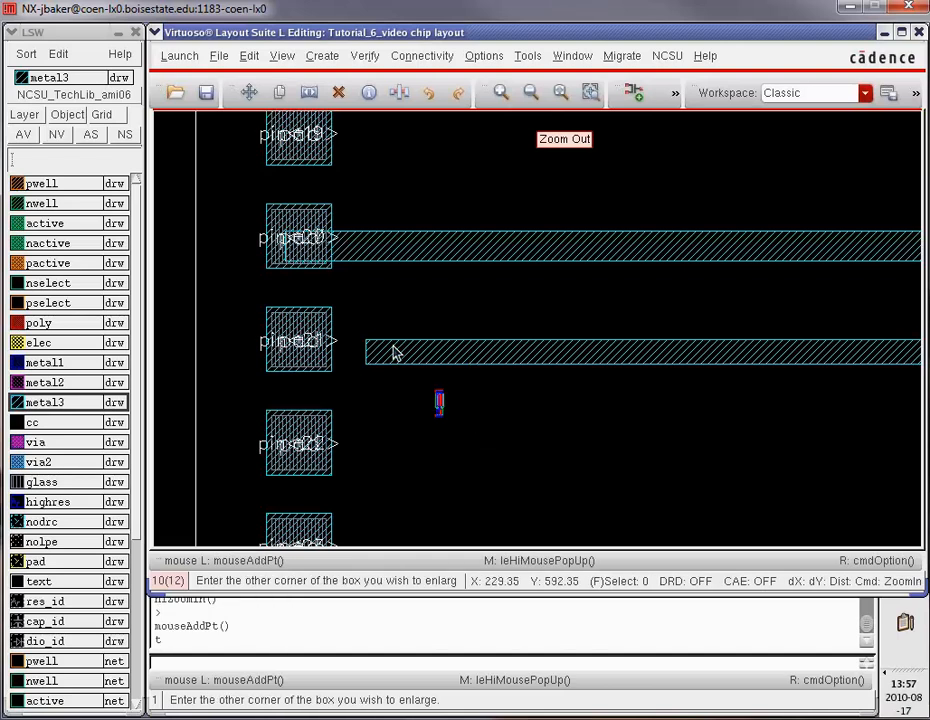
pyautogui.click(394, 353)
pyautogui.press('r')
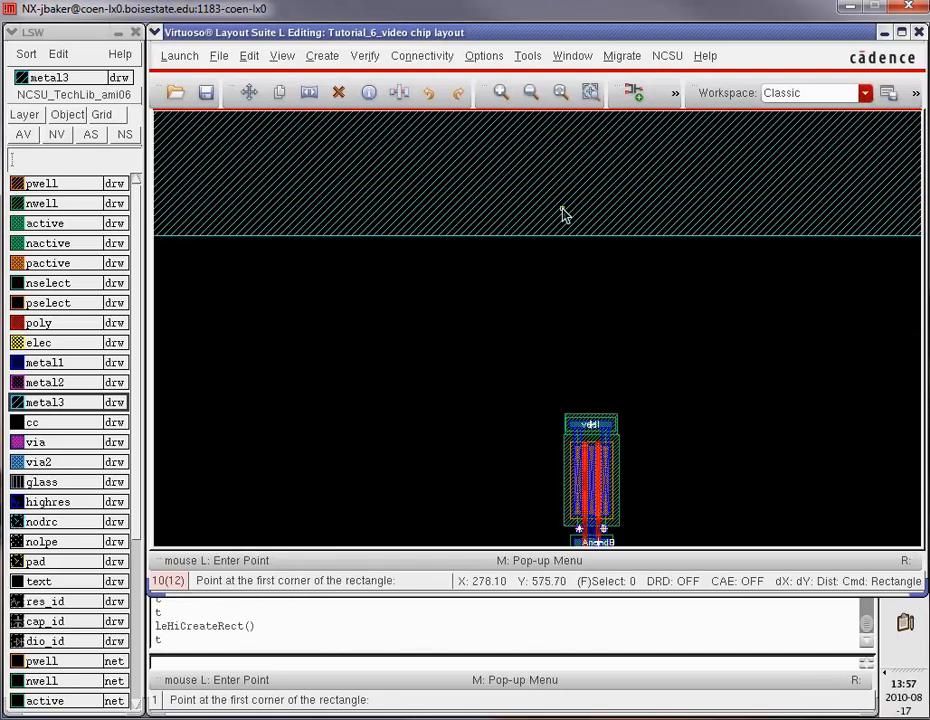
pyautogui.click(561, 210)
pyautogui.click(615, 368)
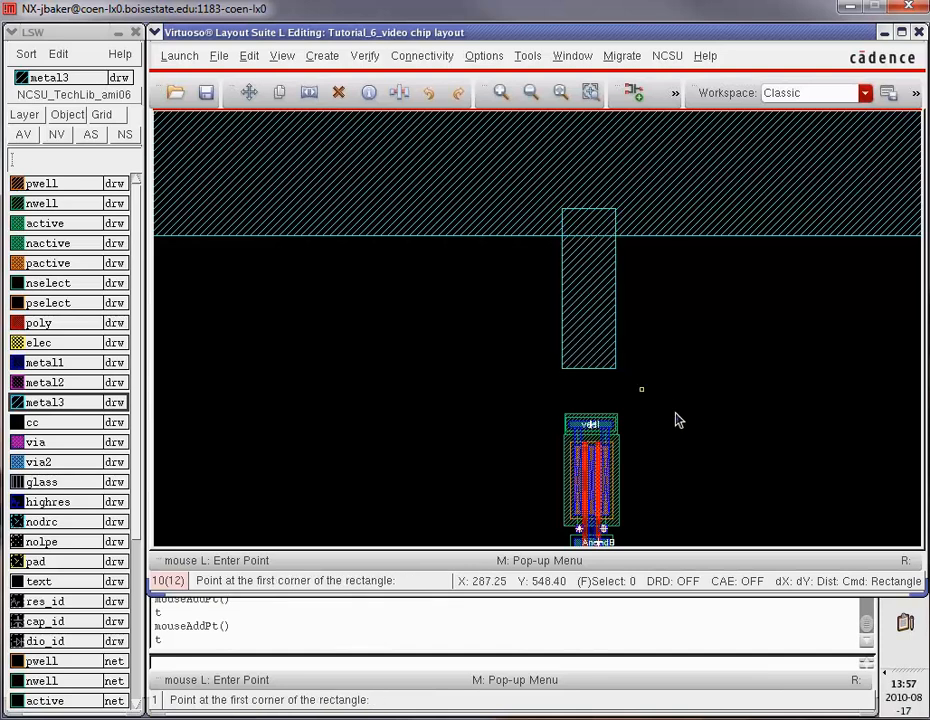
# Draw a thin horizontal metal3 rectangle just below the gate cell's gnd! end, extending away from pad22
pyautogui.scroll(-1, 675, 417)
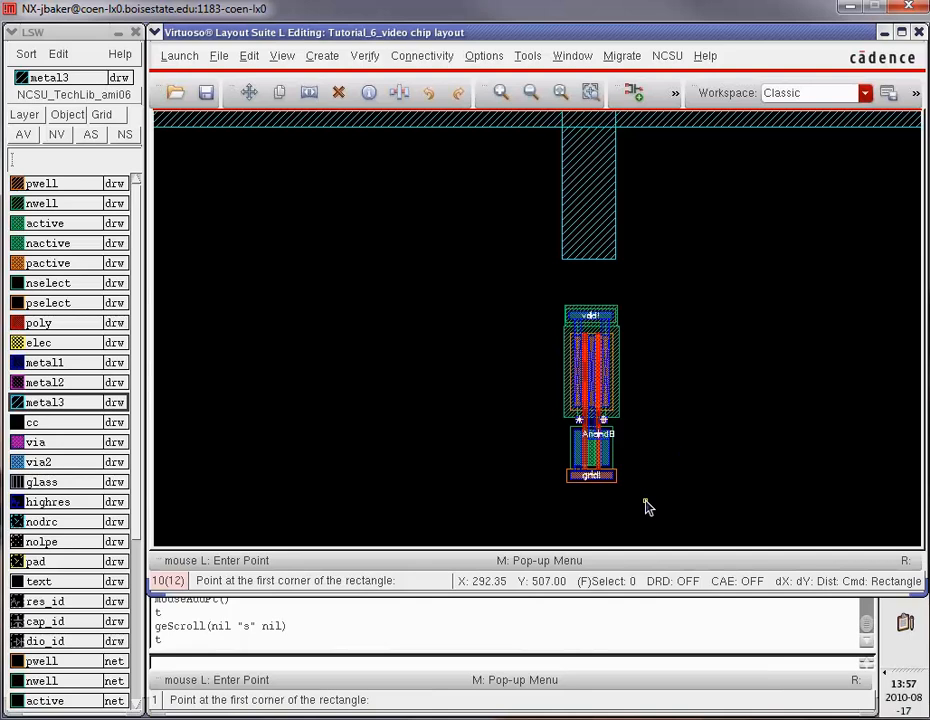
pyautogui.press('r')
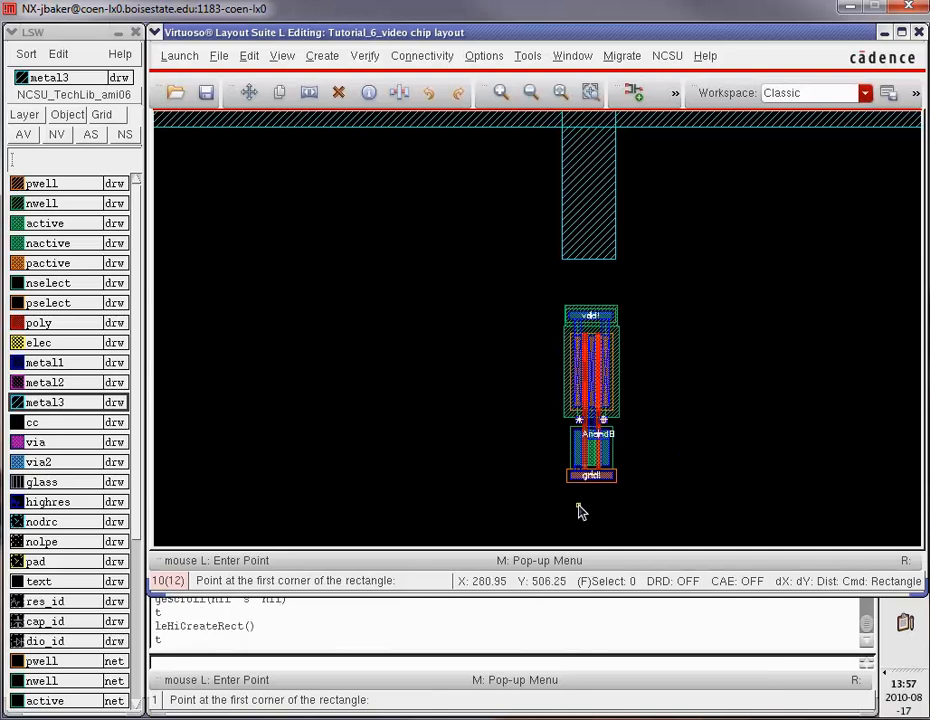
pyautogui.click(575, 505)
pyautogui.click(895, 527)
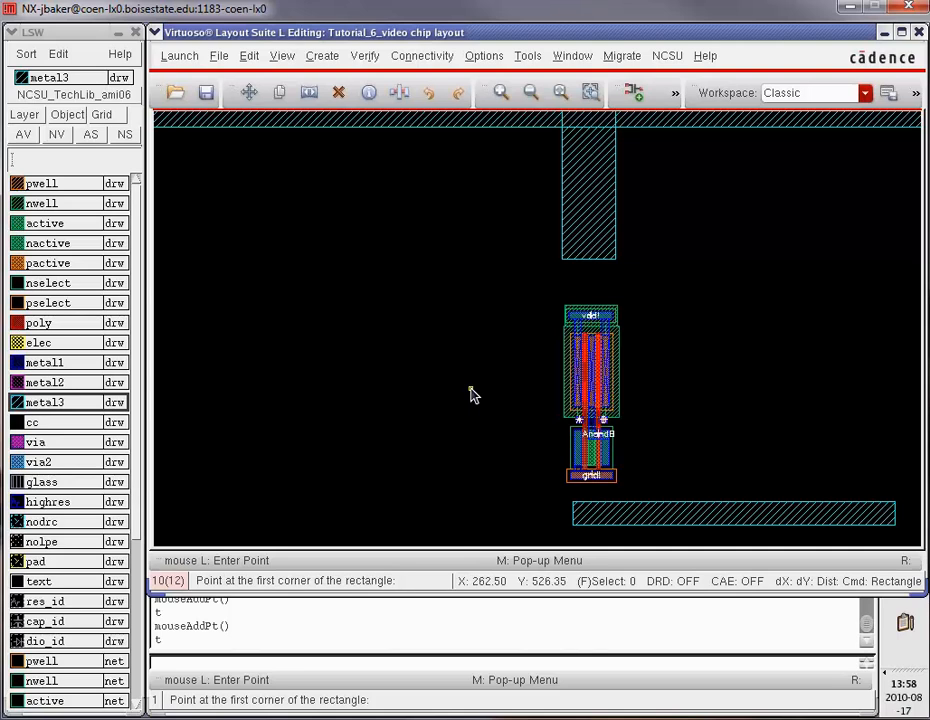
# Draw a short horizontal metal3 rectangle inward from pad22 and a long, narrow one inward from pad23
pyautogui.press('f')
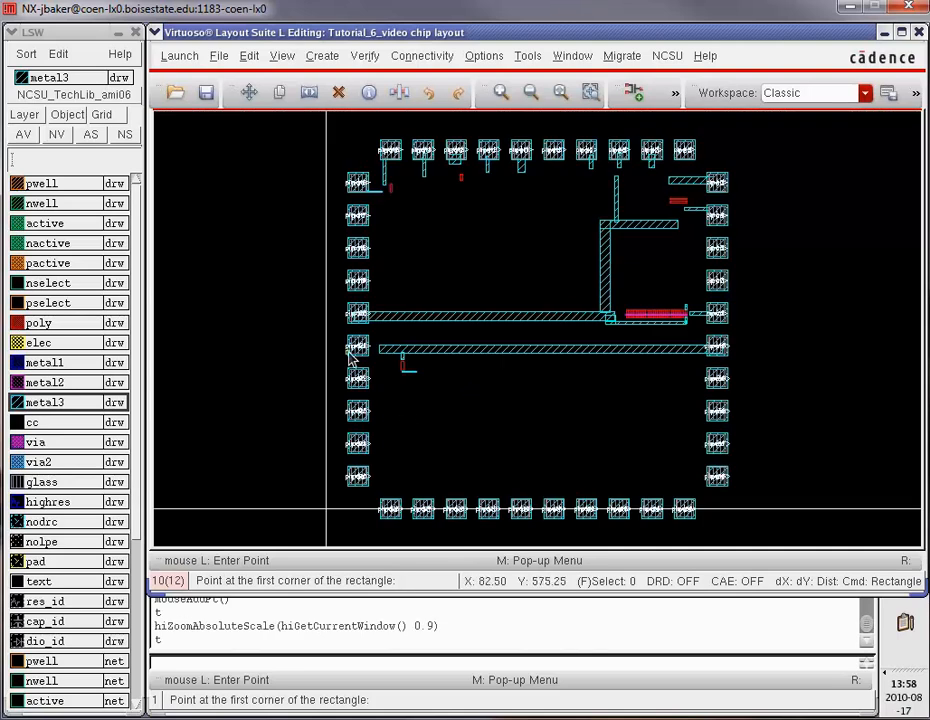
pyautogui.press('z')
pyautogui.click(357, 365)
pyautogui.click(417, 422)
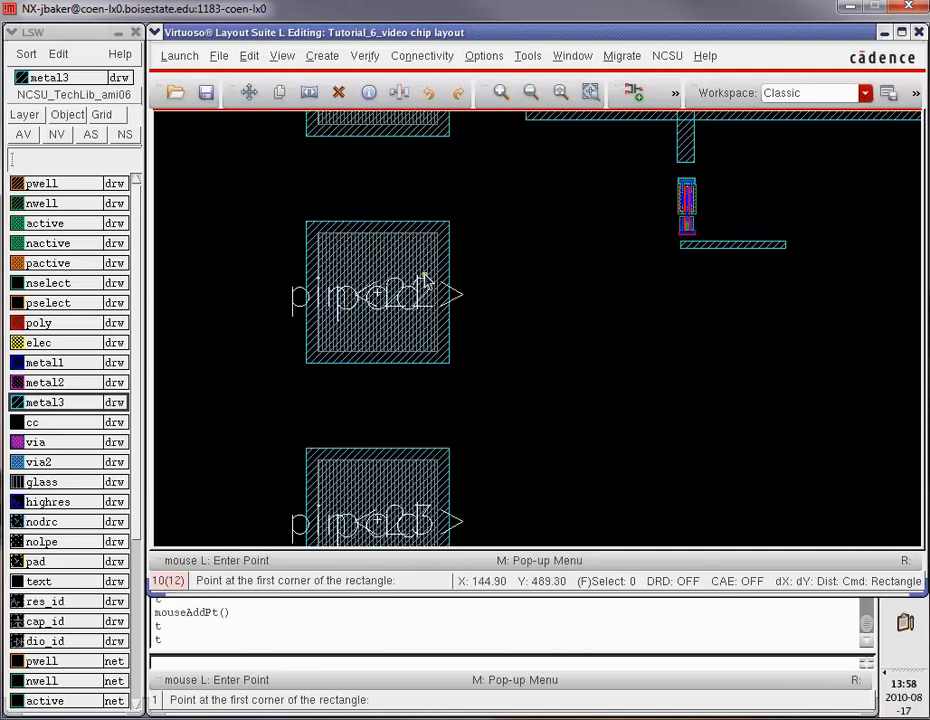
pyautogui.click(437, 244)
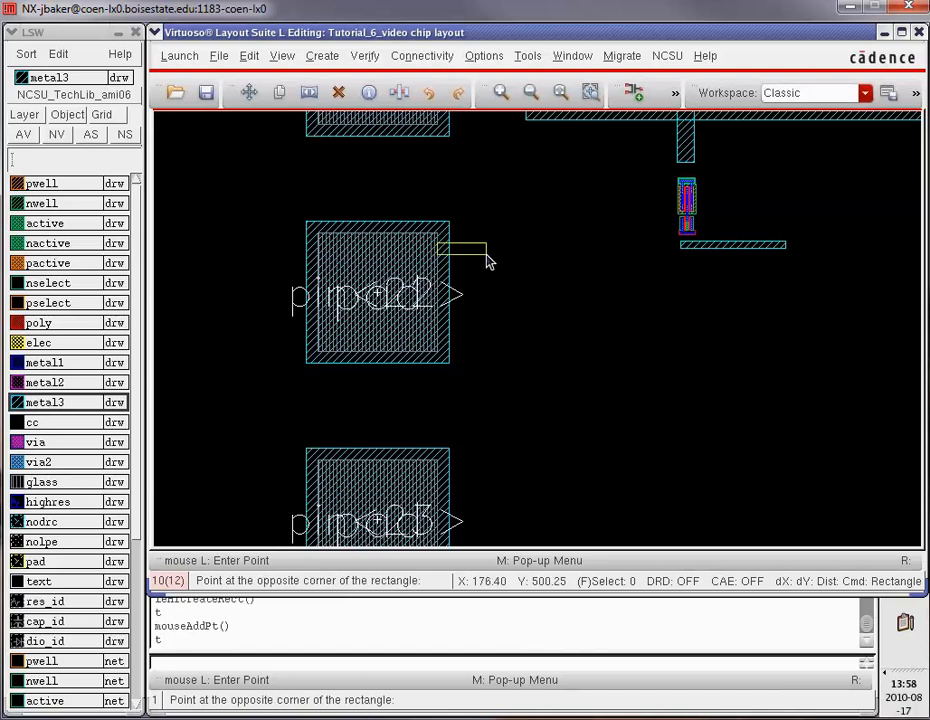
pyautogui.click(543, 277)
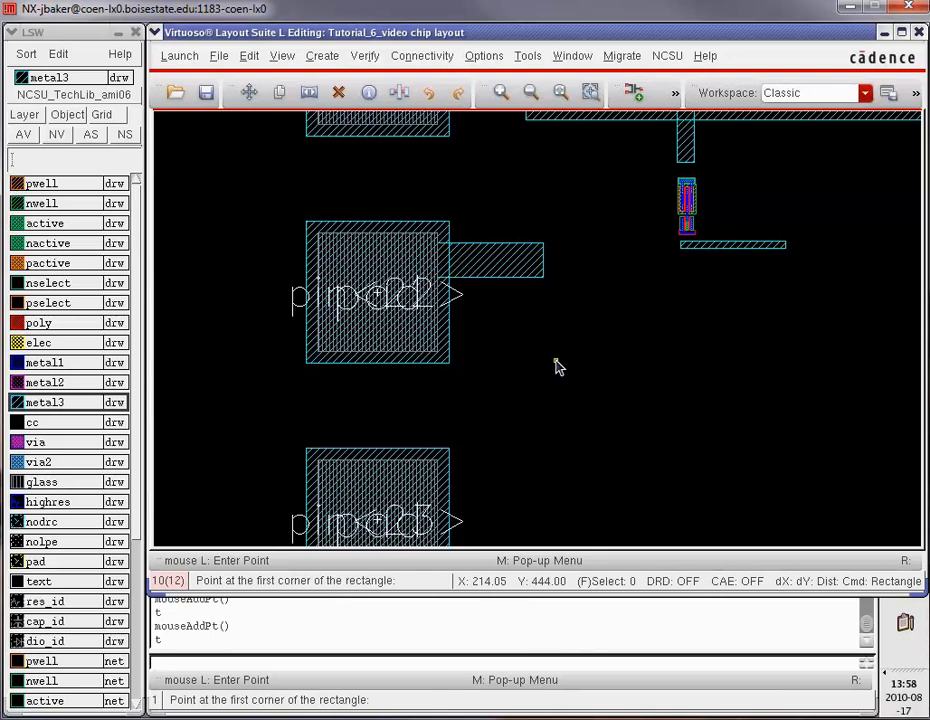
pyautogui.press('r')
pyautogui.click(436, 468)
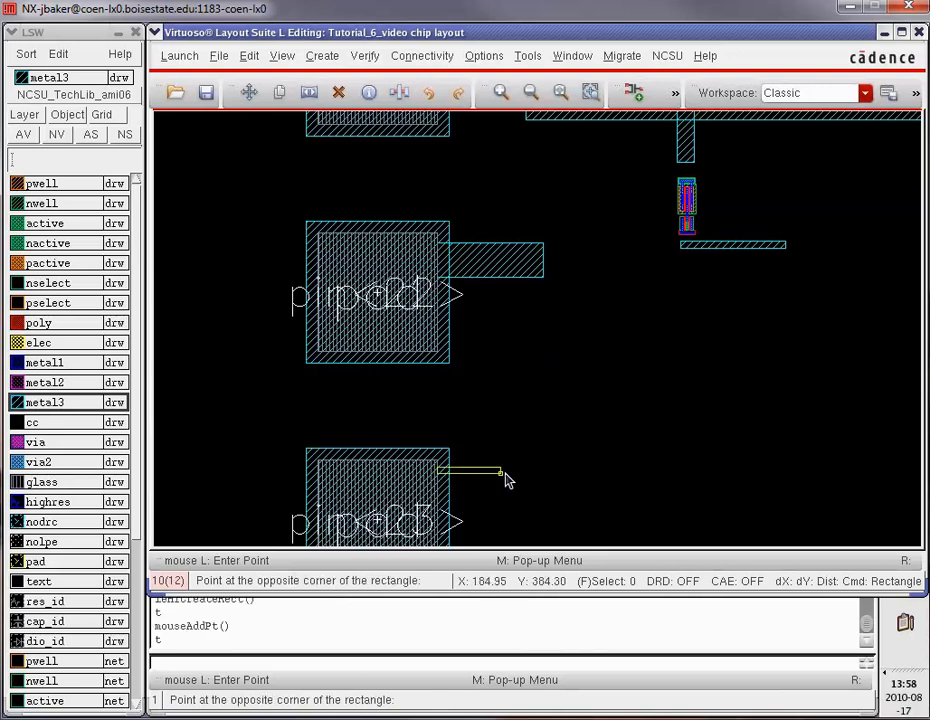
pyautogui.click(857, 493)
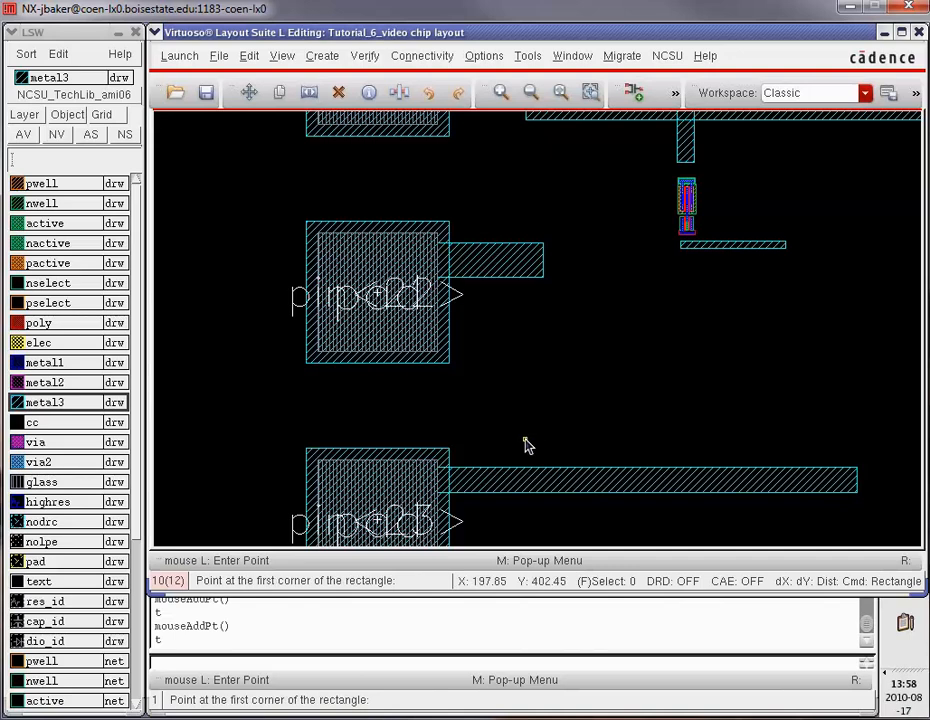
# Draw a thin horizontal metal3 rectangle from pad21's lower inner corner and a vertical one about 9 by 55 downward from its end
pyautogui.click(430, 127)
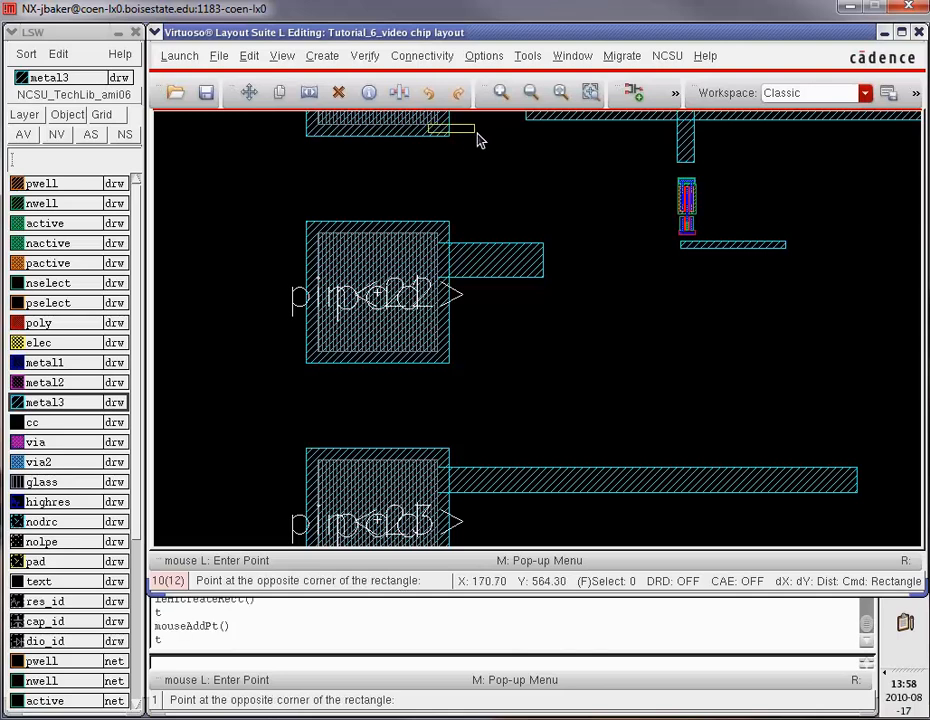
pyautogui.click(516, 133)
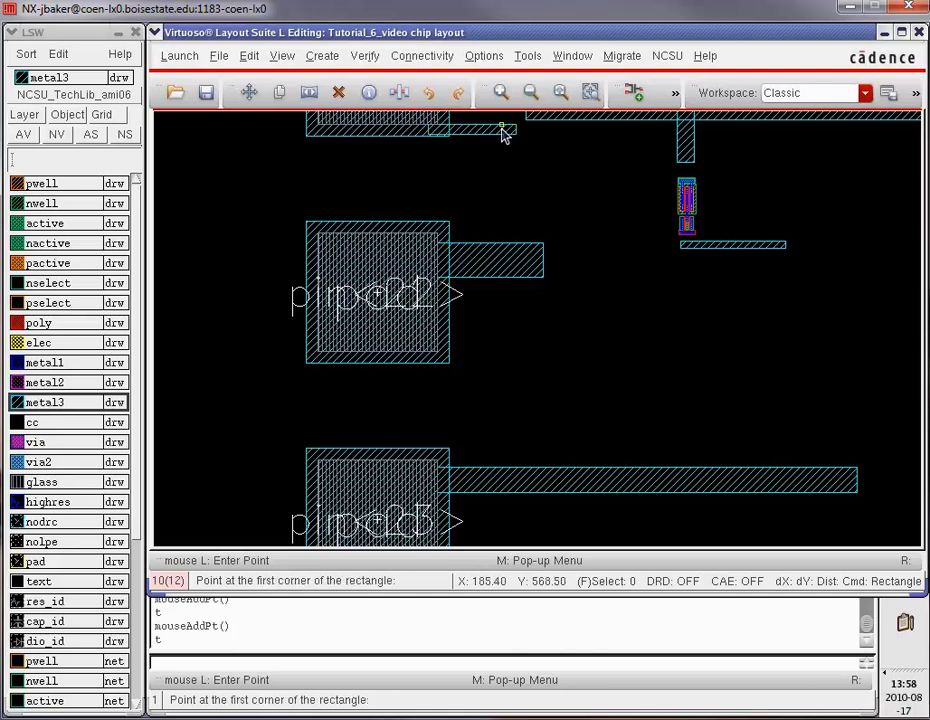
pyautogui.click(503, 129)
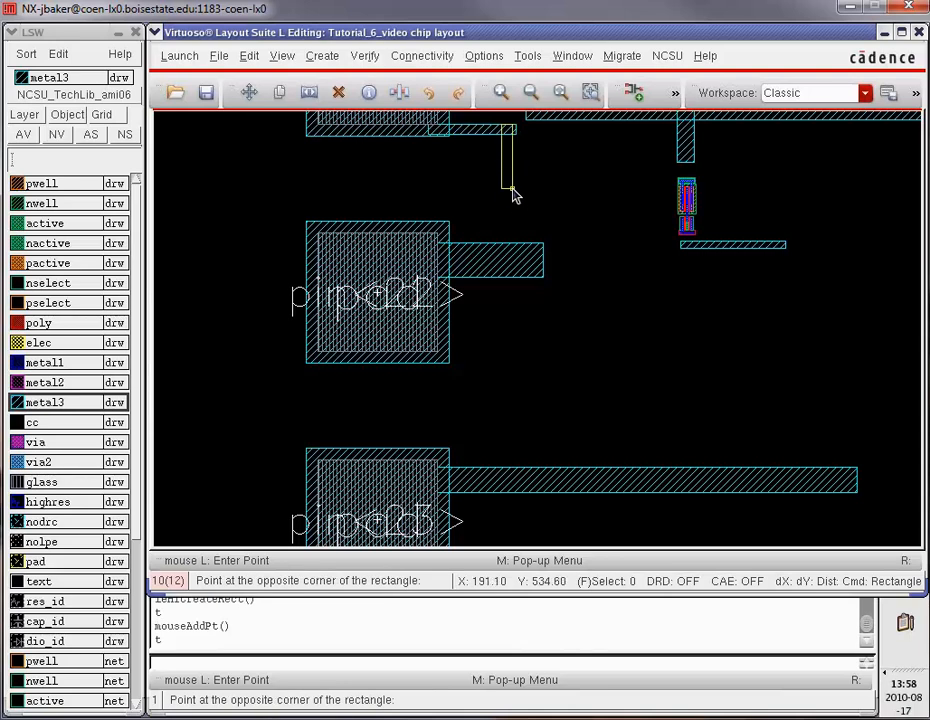
pyautogui.click(518, 229)
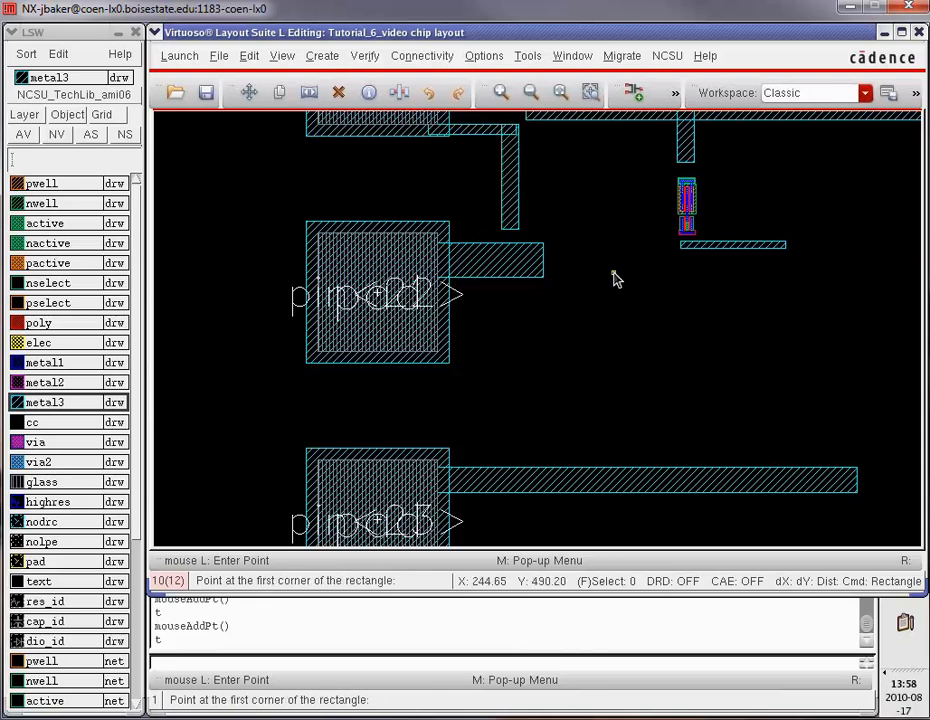
# Save the chip layout and run a full DRC on it
pyautogui.press('f')
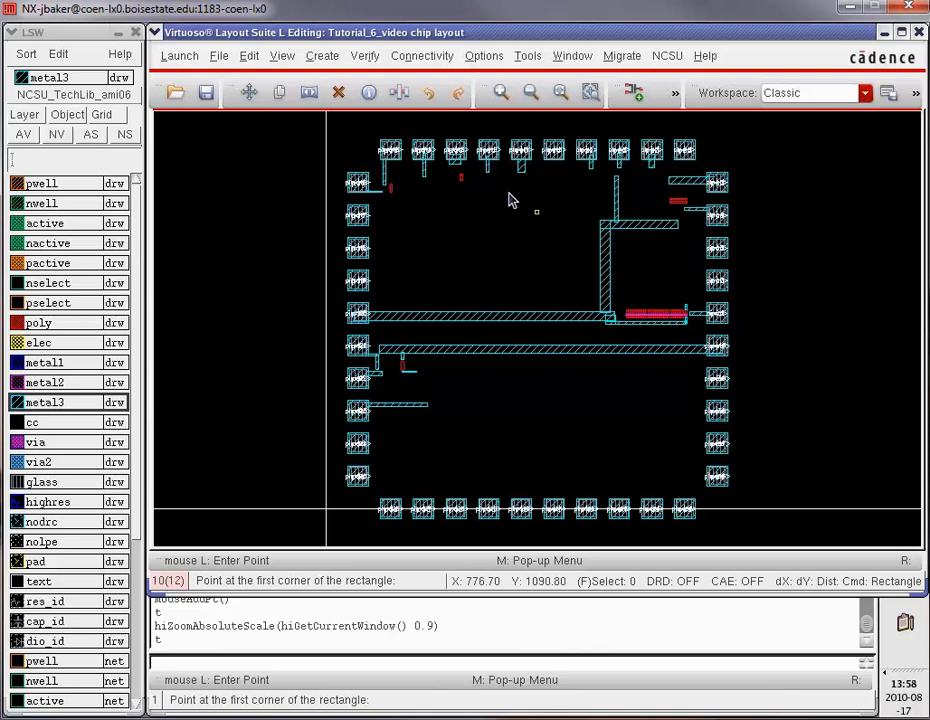
pyautogui.click(205, 93)
pyautogui.click(364, 56)
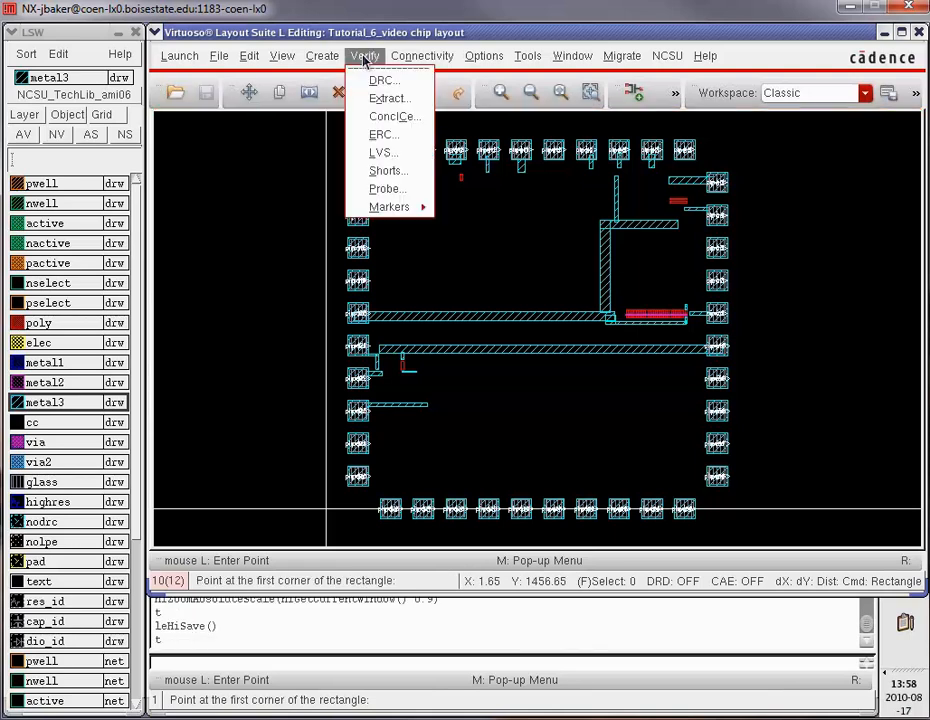
pyautogui.click(378, 80)
pyautogui.click(598, 526)
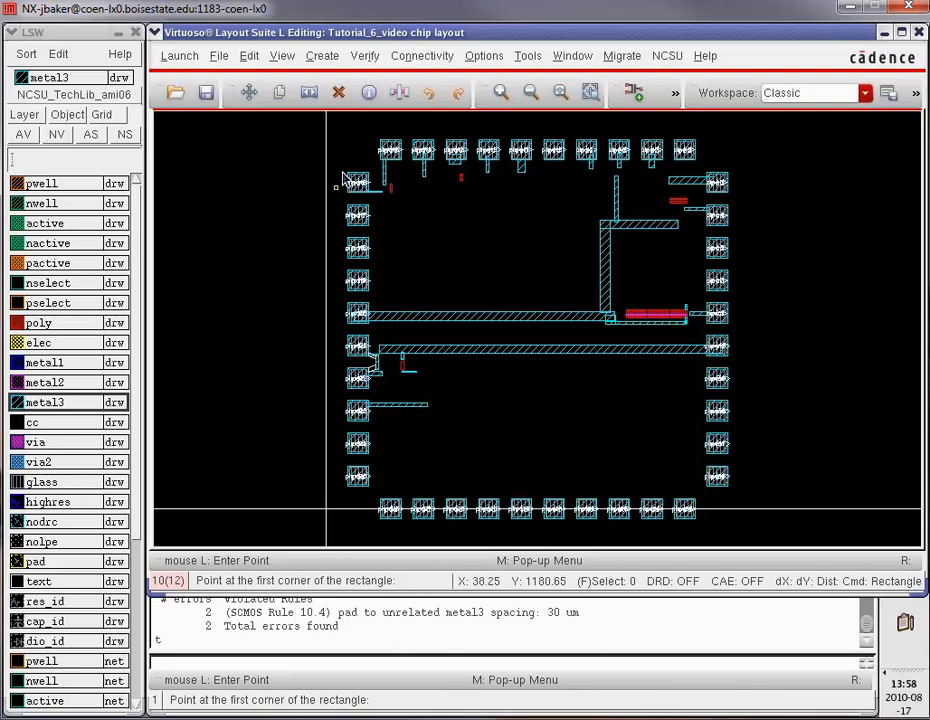
# Delete the vertical metal3 rectangle between pad21 and pad22 that the DRC markers point to
pyautogui.press('z')
pyautogui.click(377, 367)
pyautogui.click(393, 392)
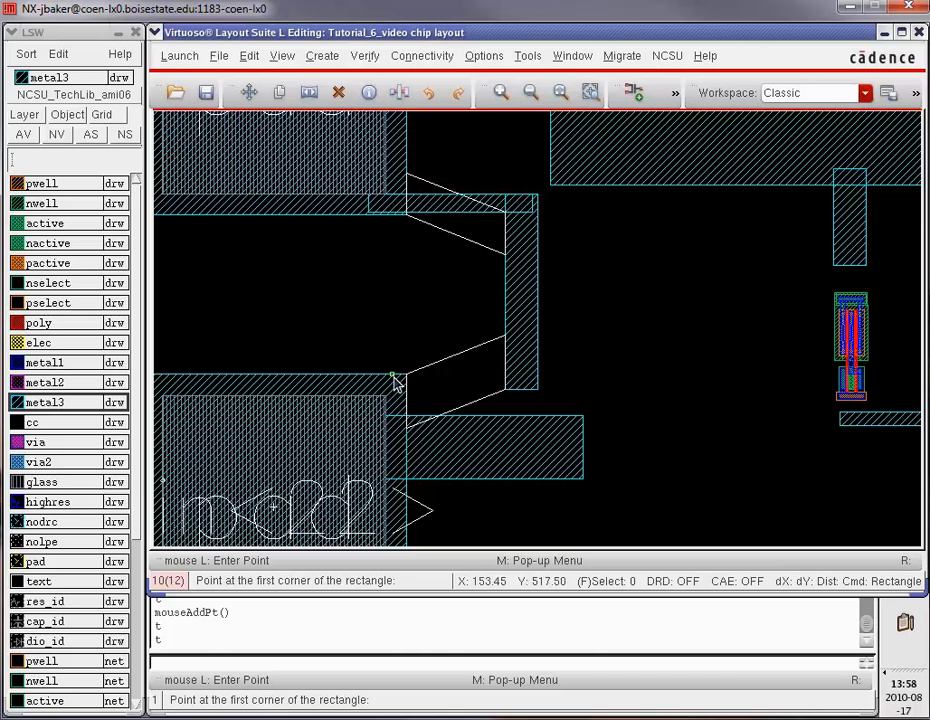
pyautogui.click(523, 304)
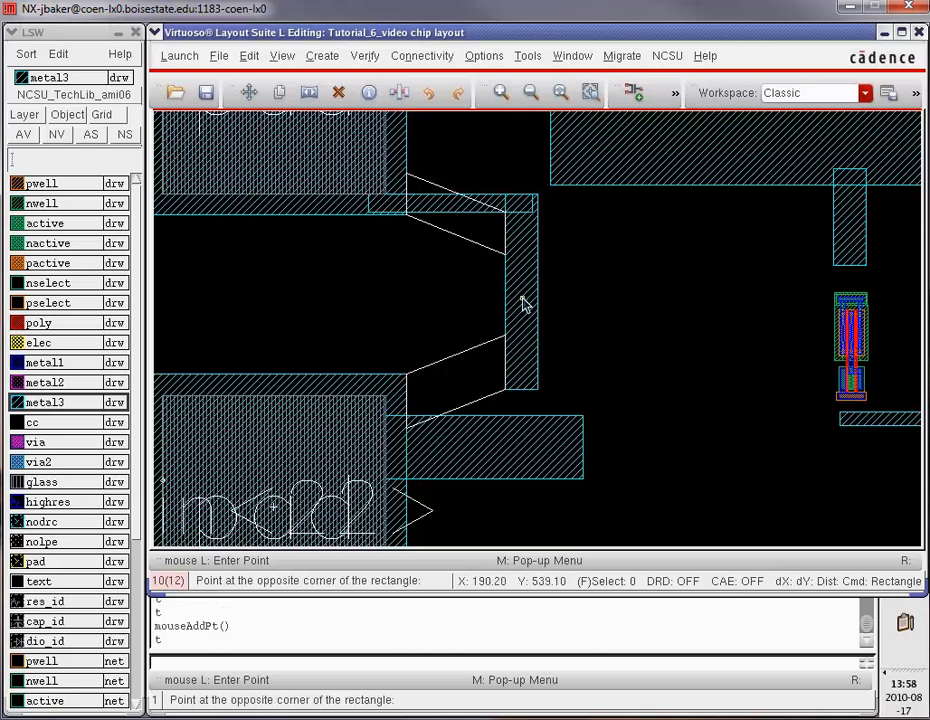
pyautogui.press('Escape')
pyautogui.click(523, 304)
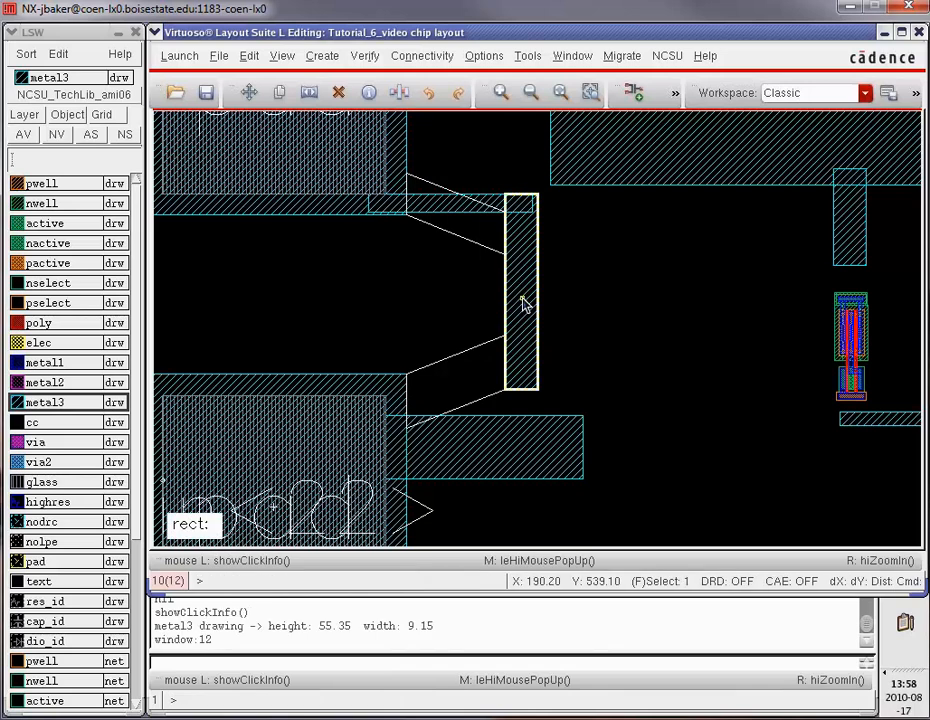
pyautogui.press('Delete')
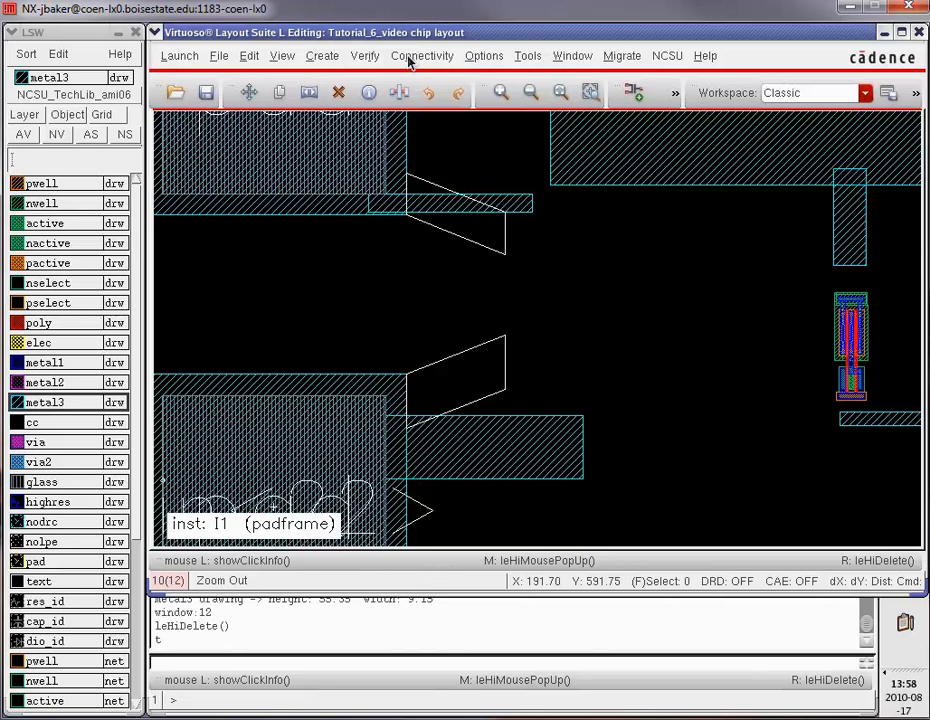
# Rerun the full DRC on the chip layout
pyautogui.click(366, 56)
pyautogui.click(382, 80)
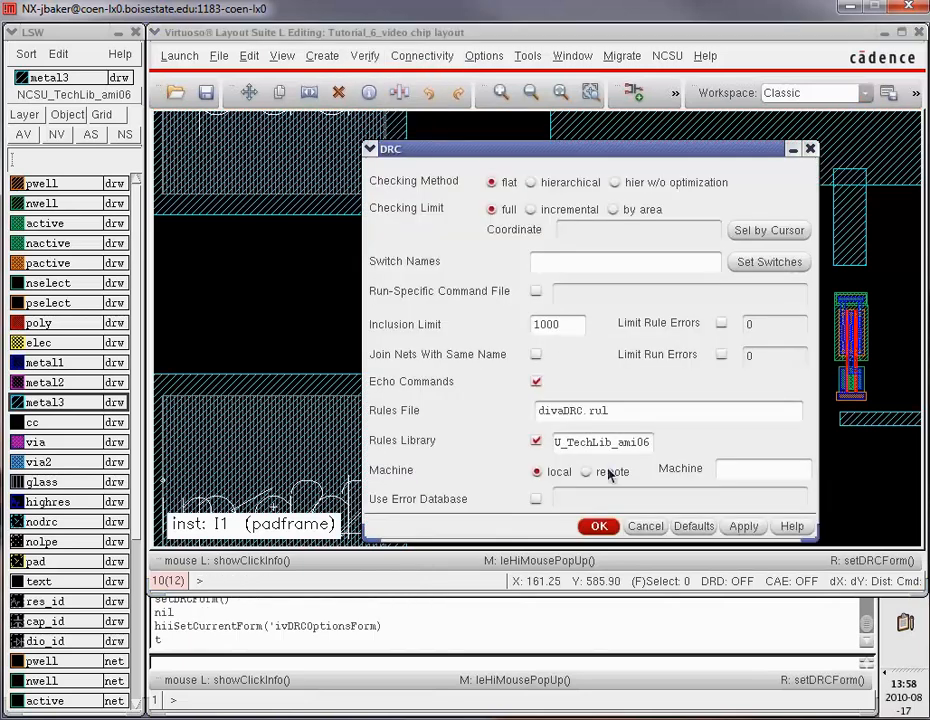
pyautogui.click(596, 524)
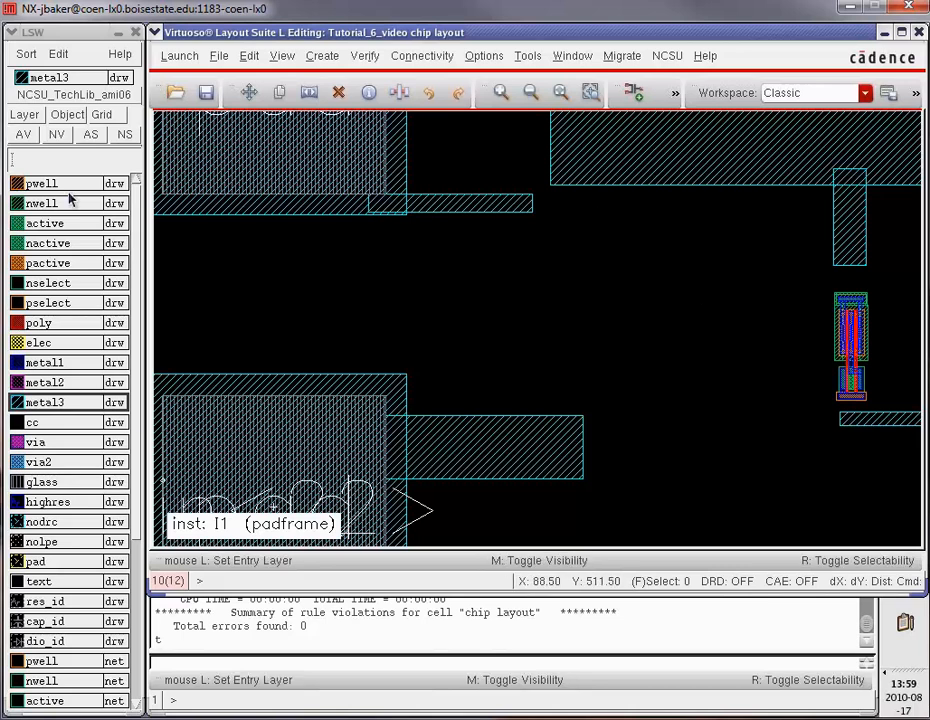
# Draw a metal1 rectangle over the lower part of the vertical metal3 strip, overlapping the ring_osc's end vdd! rail with the same width
pyautogui.click(44, 364)
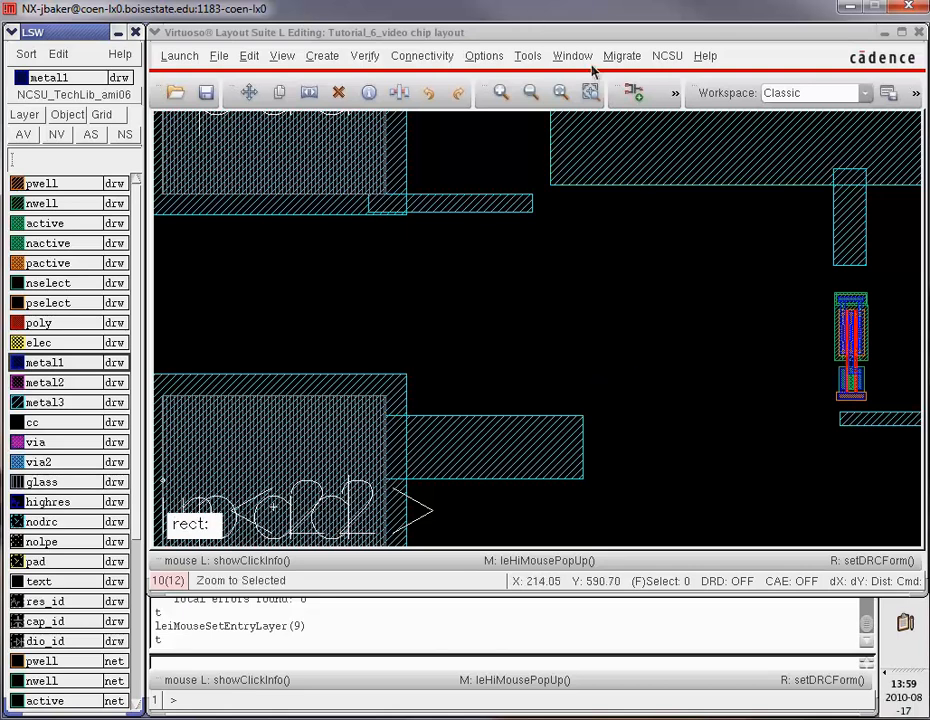
pyautogui.press('f')
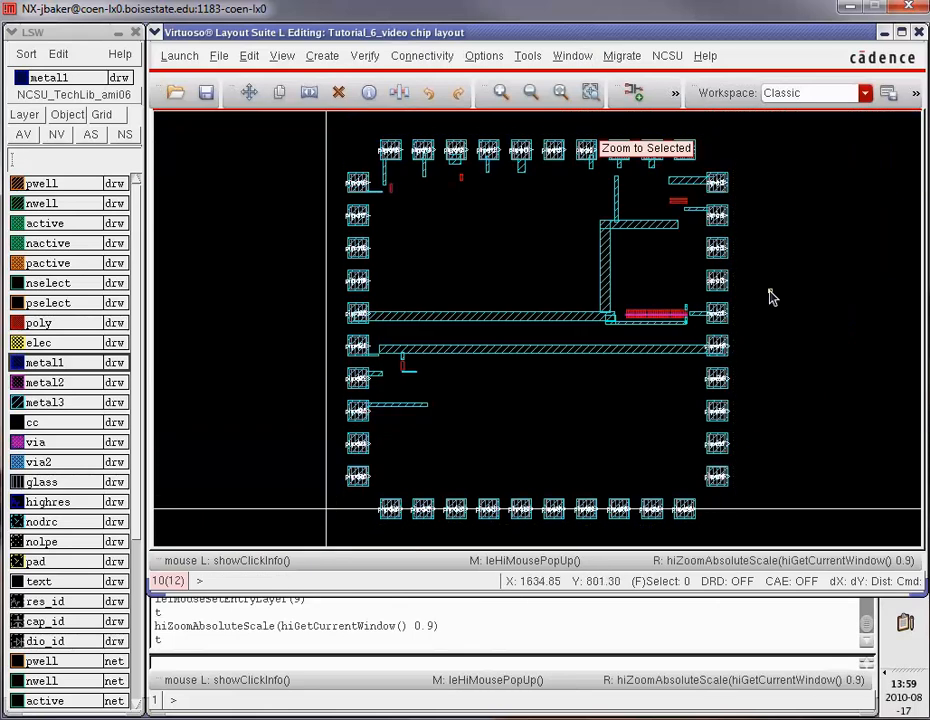
pyautogui.press('z')
pyautogui.click(706, 306)
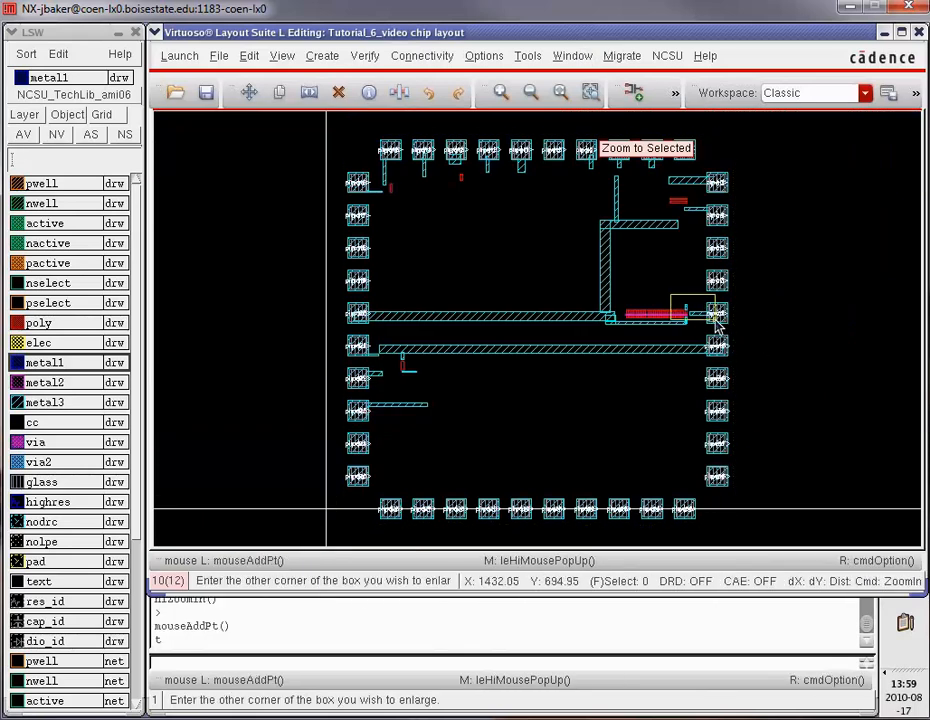
pyautogui.click(716, 324)
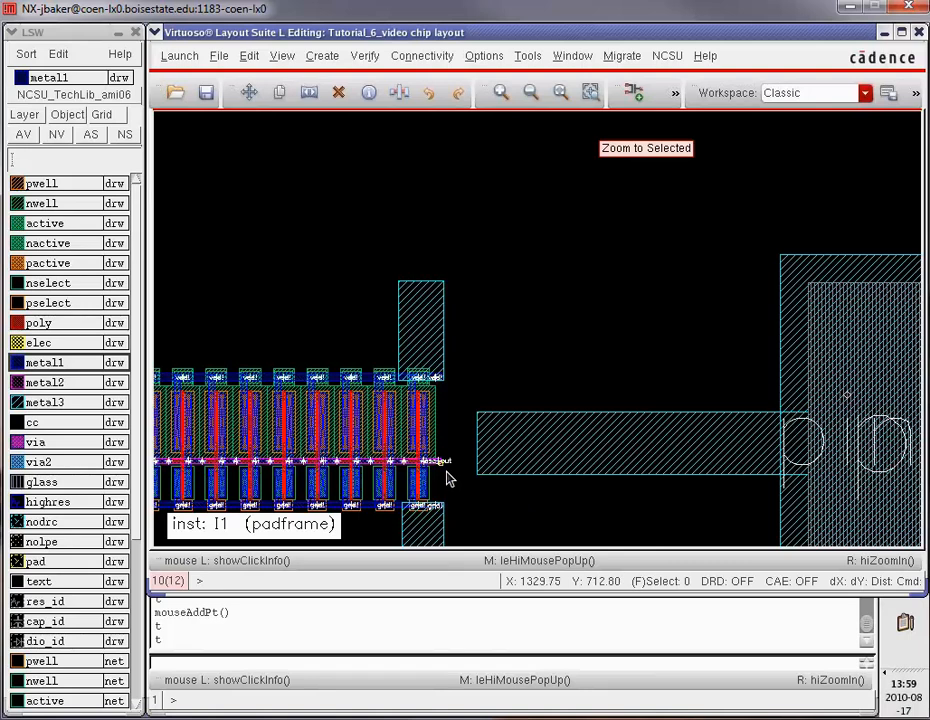
pyautogui.press('z')
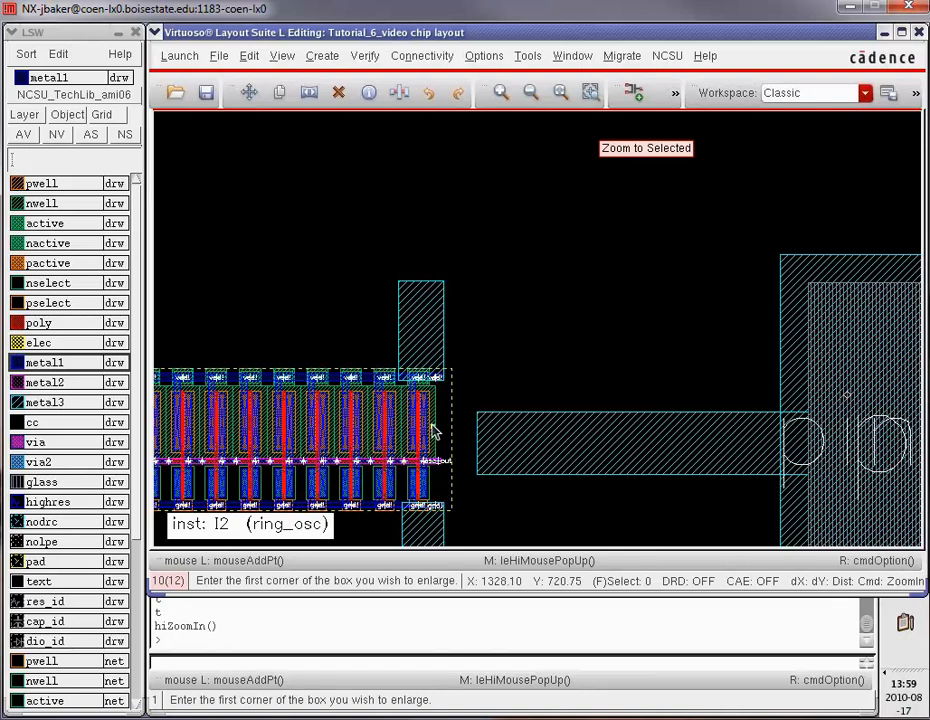
pyautogui.click(380, 353)
pyautogui.click(444, 397)
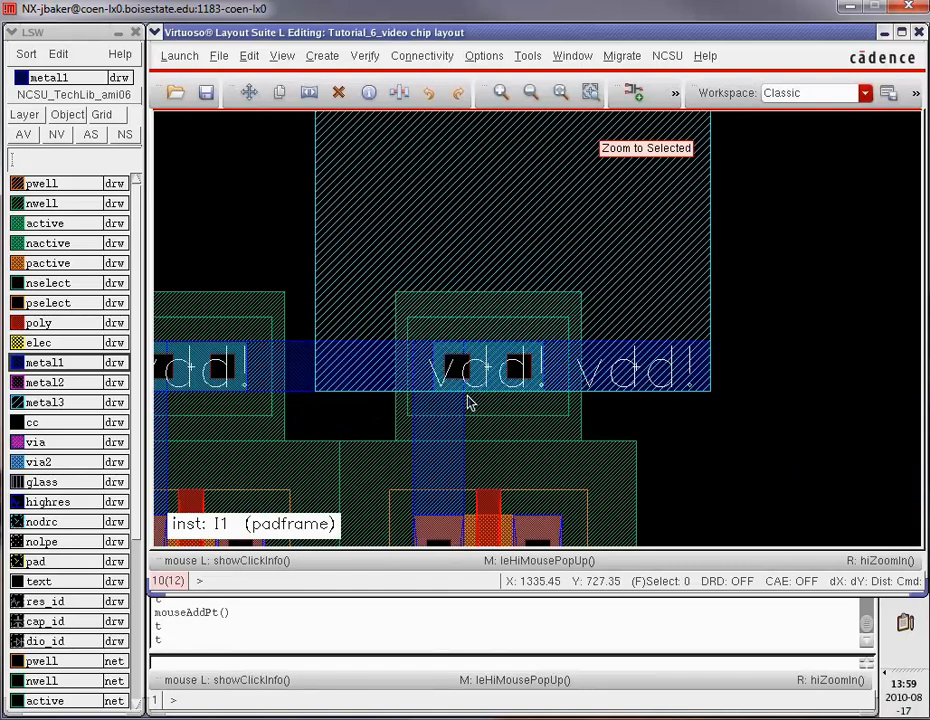
pyautogui.press('r')
pyautogui.click(718, 392)
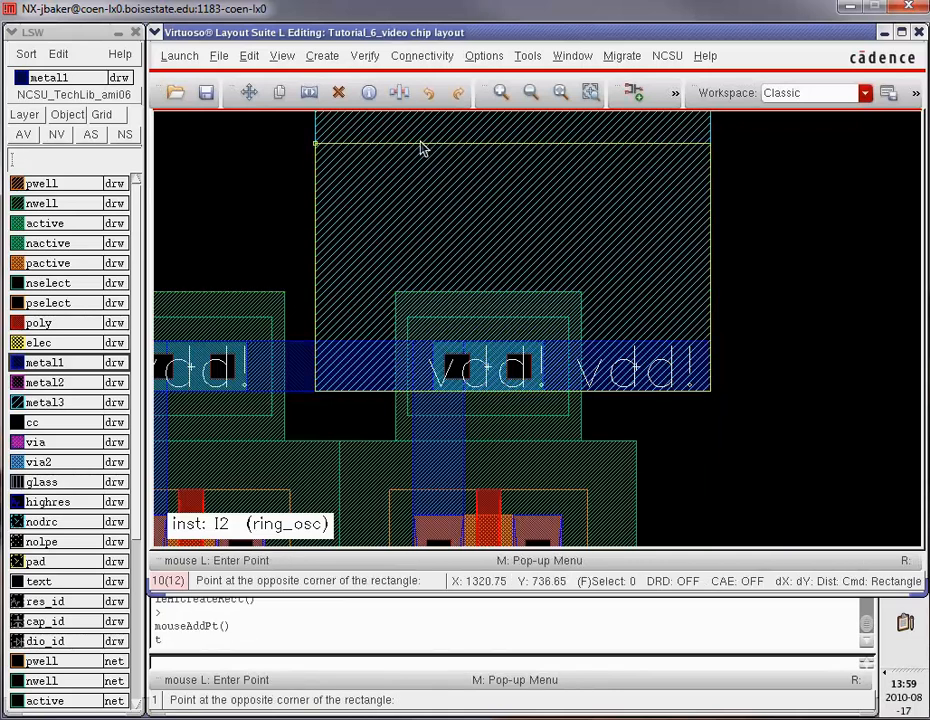
pyautogui.hotkey('shift', 'z')
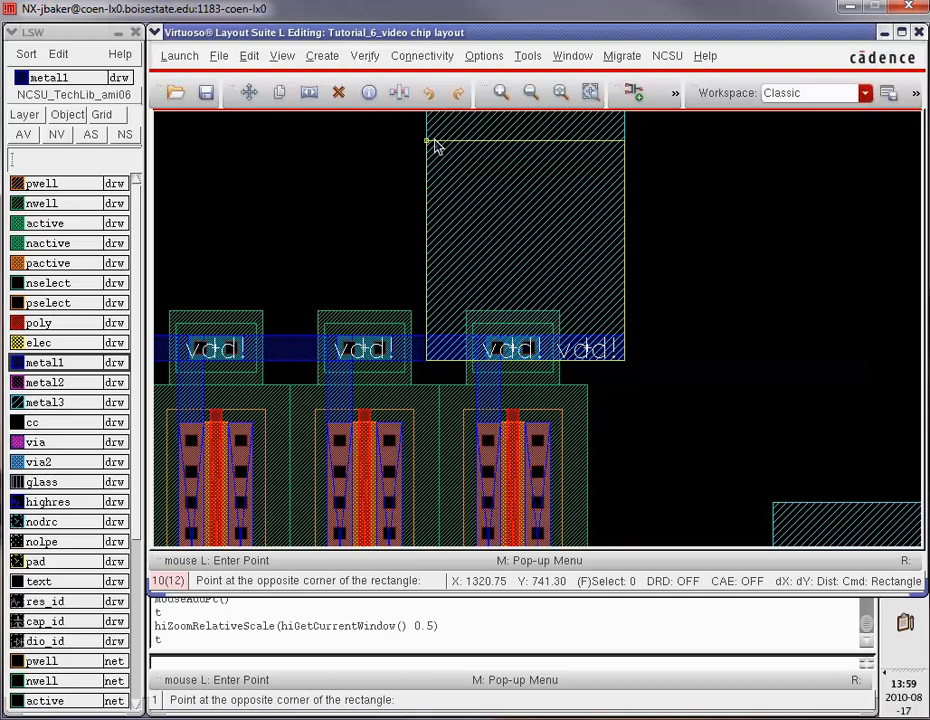
pyautogui.click(443, 130)
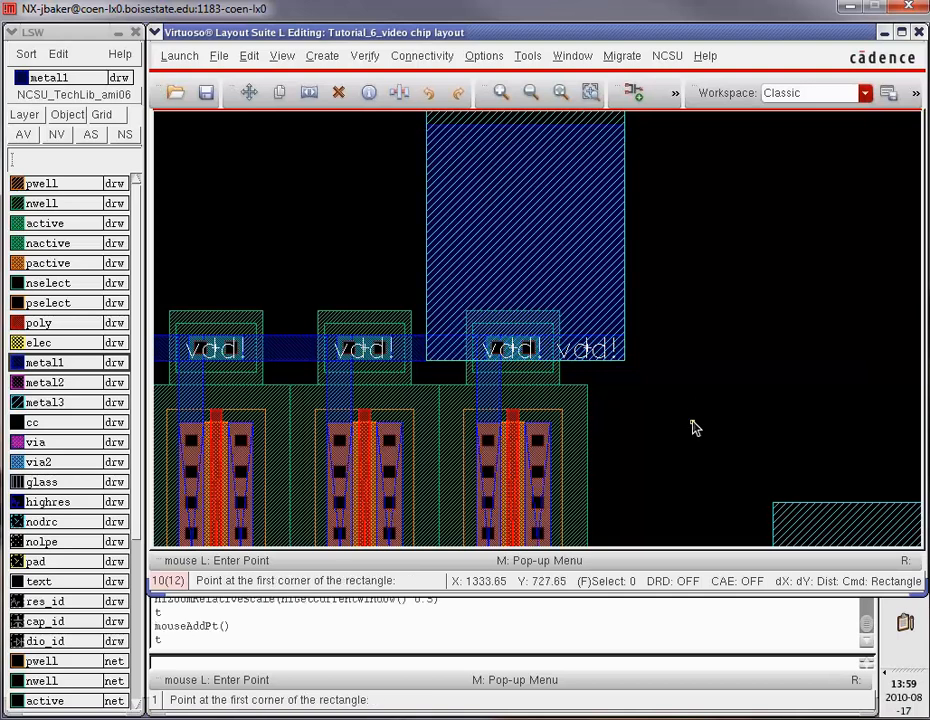
# Draw a metal1 rectangle over the upper part of the metal3 strip at the ring oscillator's end gnd! rail, with the same width
pyautogui.scroll(-1, 681, 421)
pyautogui.scroll(-1, 672, 410)
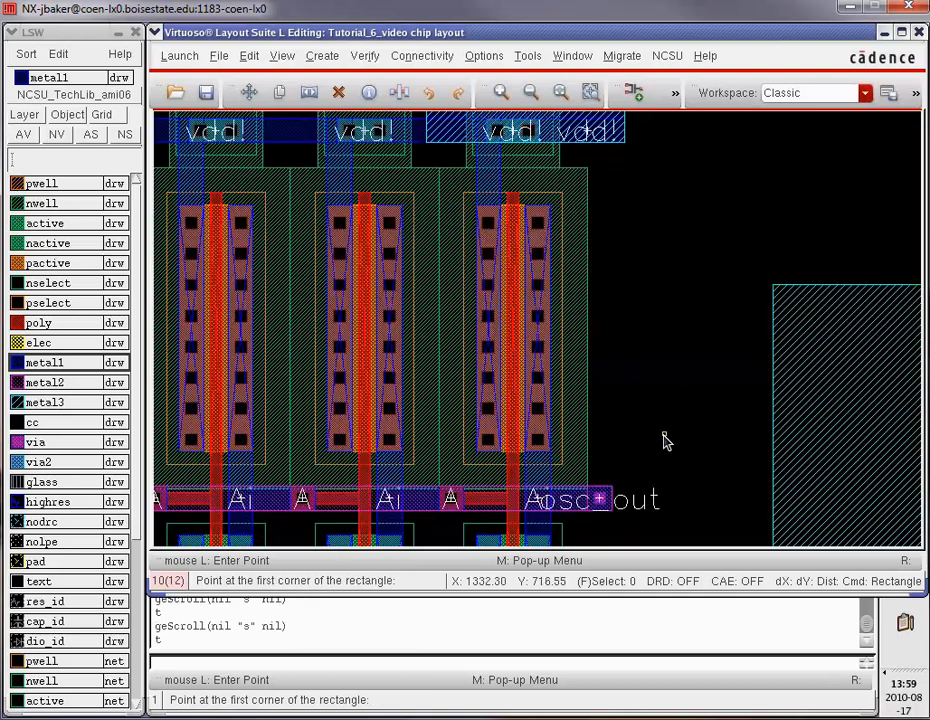
pyautogui.scroll(-1, 645, 498)
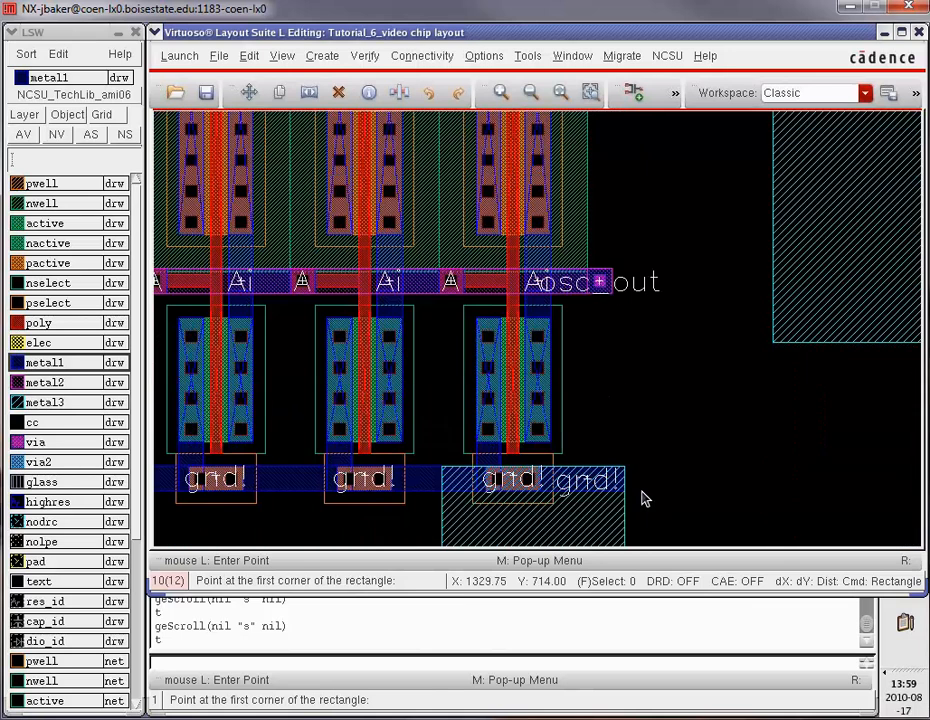
pyautogui.scroll(-1, 645, 498)
pyautogui.click(442, 358)
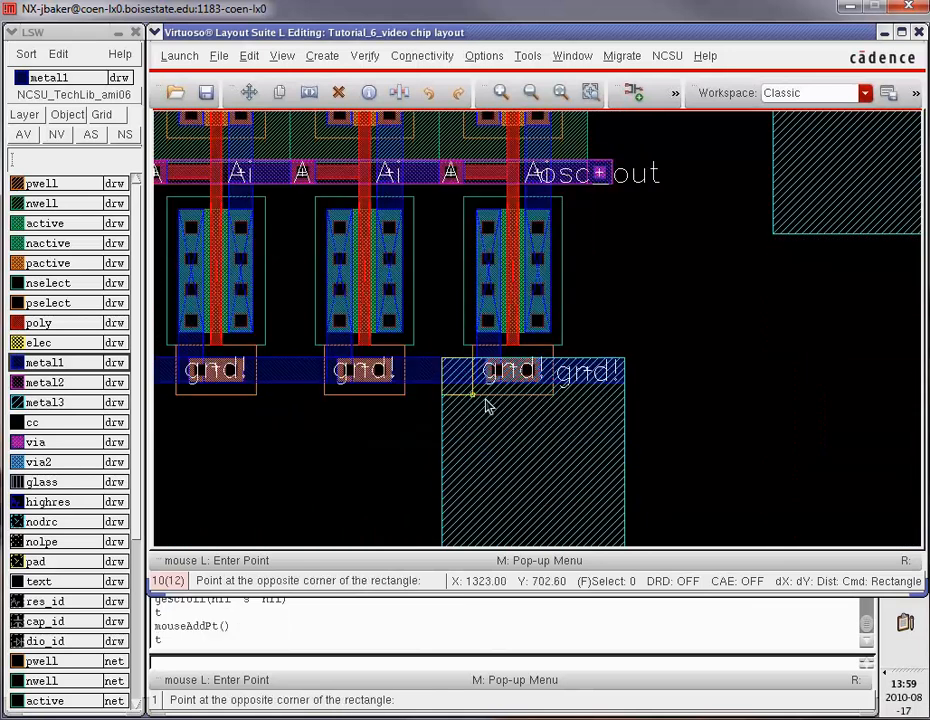
pyautogui.click(593, 525)
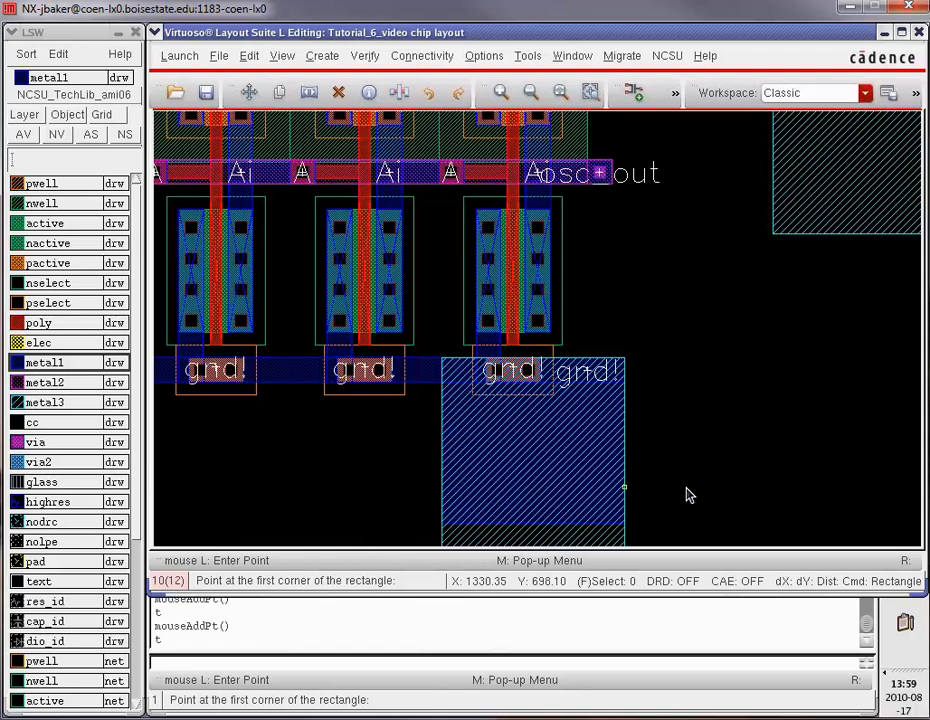
# Draw a full-width metal2 rectangle over the lower part of the new metal1 rectangle below the gnd! rail
pyautogui.scroll(-2, 687, 494)
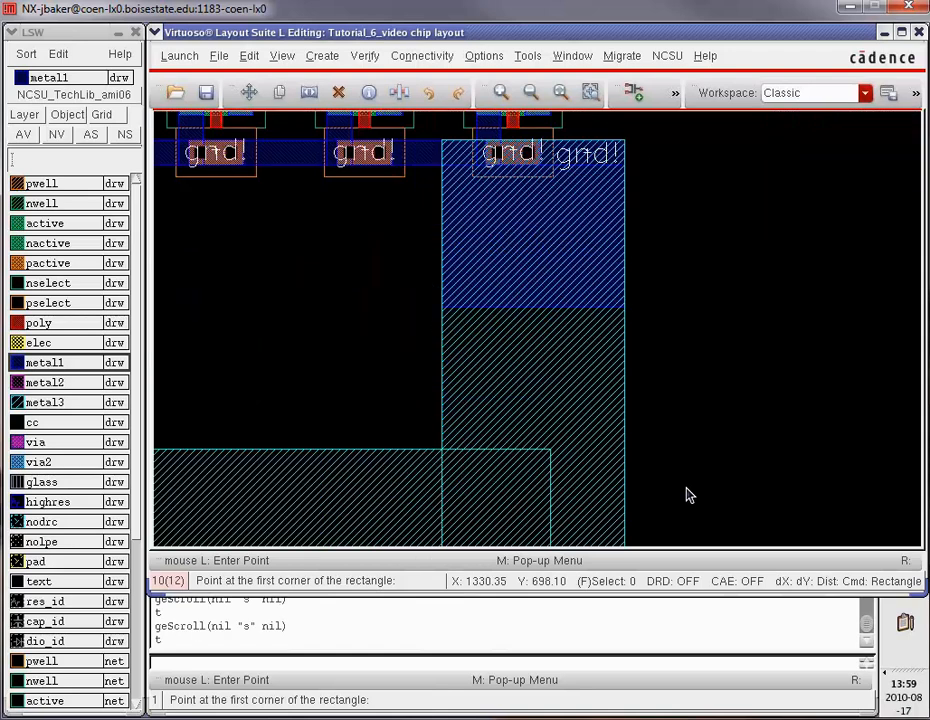
pyautogui.scroll(1, 727, 358)
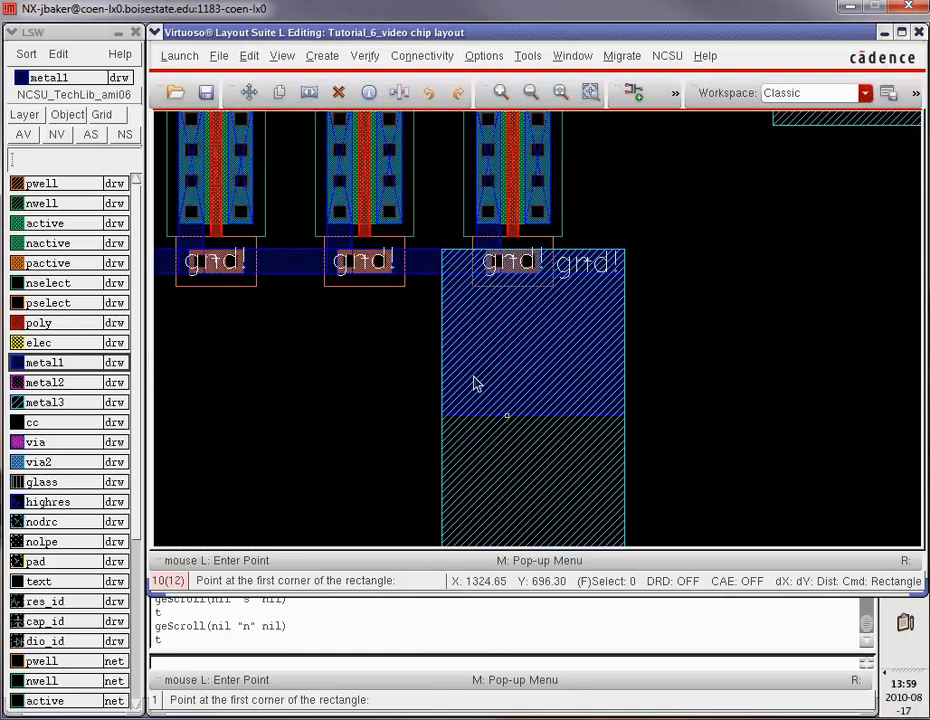
pyautogui.click(77, 382)
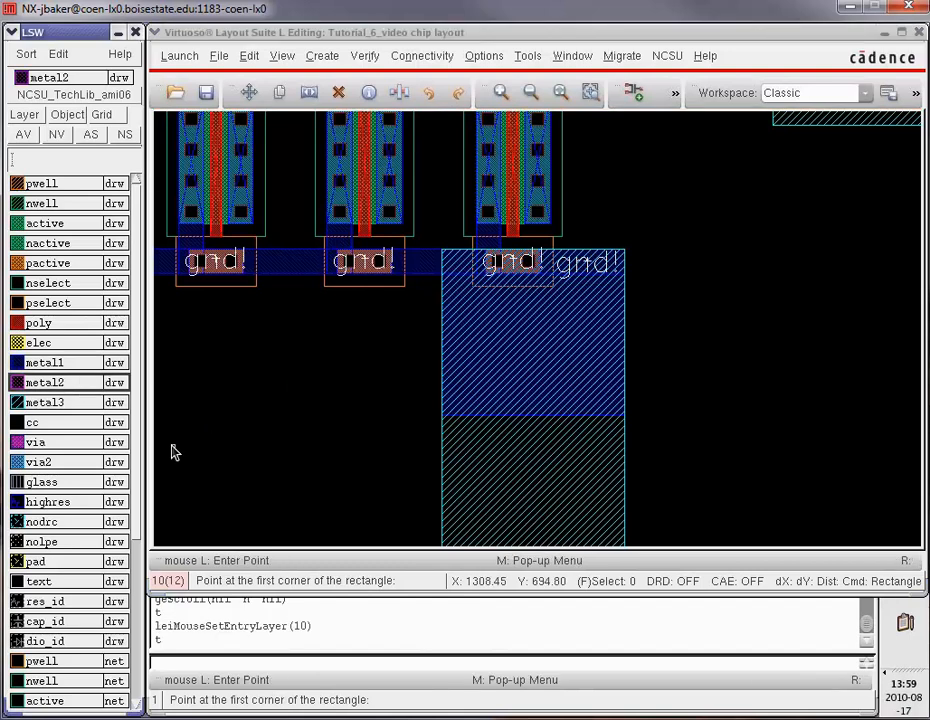
pyautogui.click(441, 345)
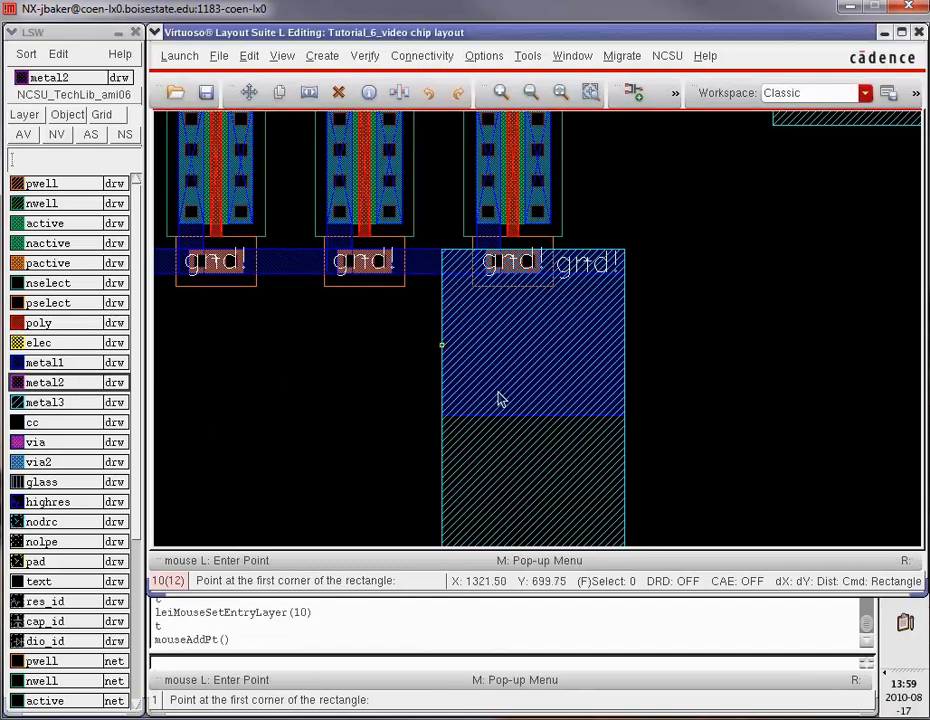
pyautogui.click(618, 411)
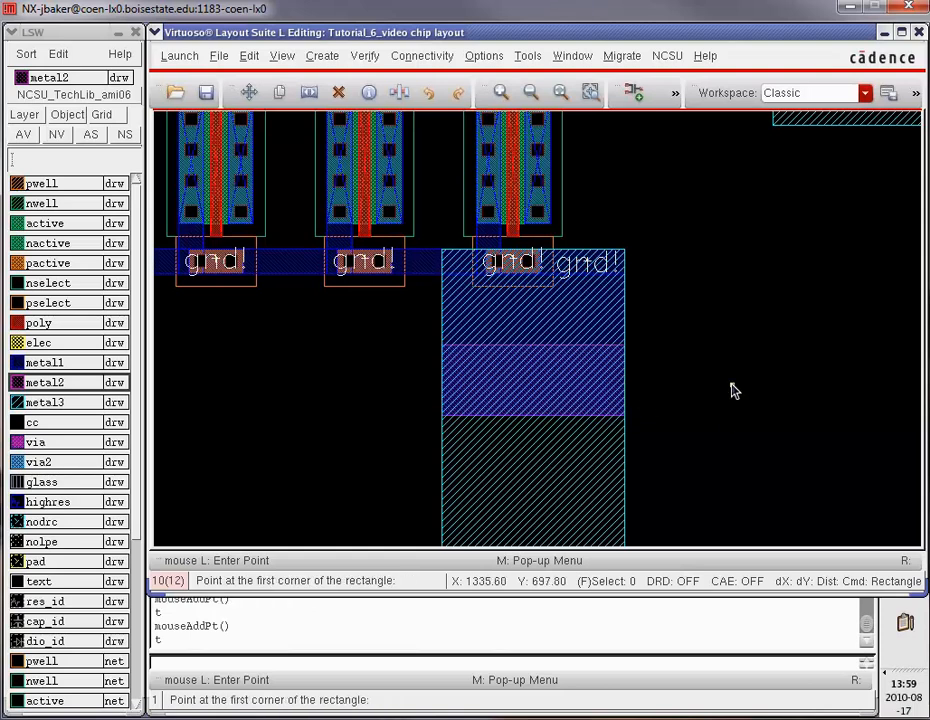
# Draw a metal2 rectangle from the ring oscillator's osc_out terminal to overlap the metal3 strip beside it, level with the strip's bottom edge
pyautogui.scroll(2, 731, 390)
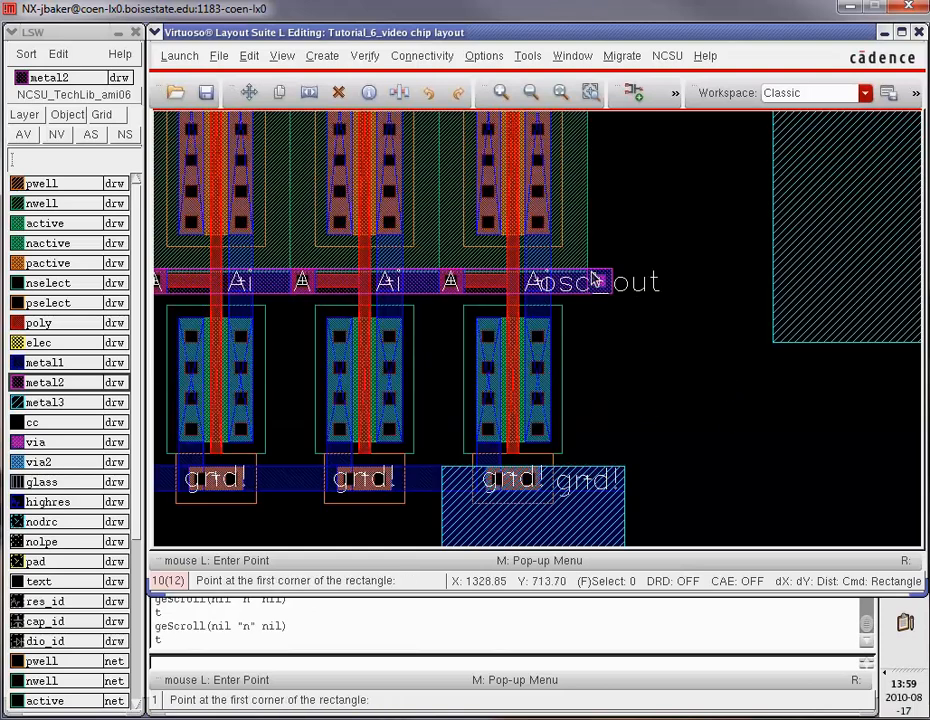
pyautogui.click(597, 281)
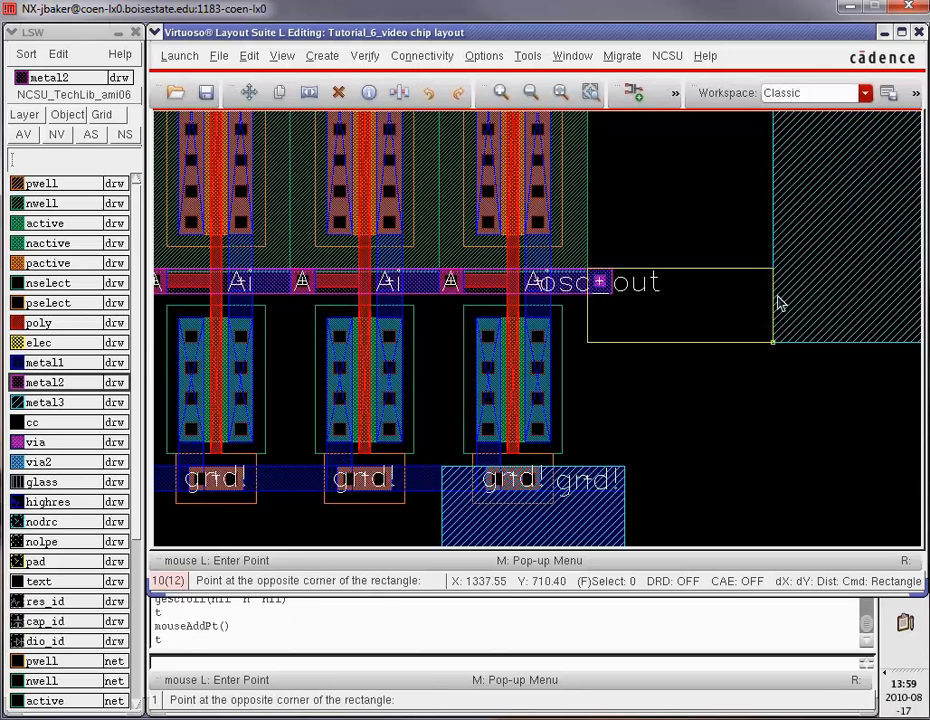
pyautogui.click(885, 316)
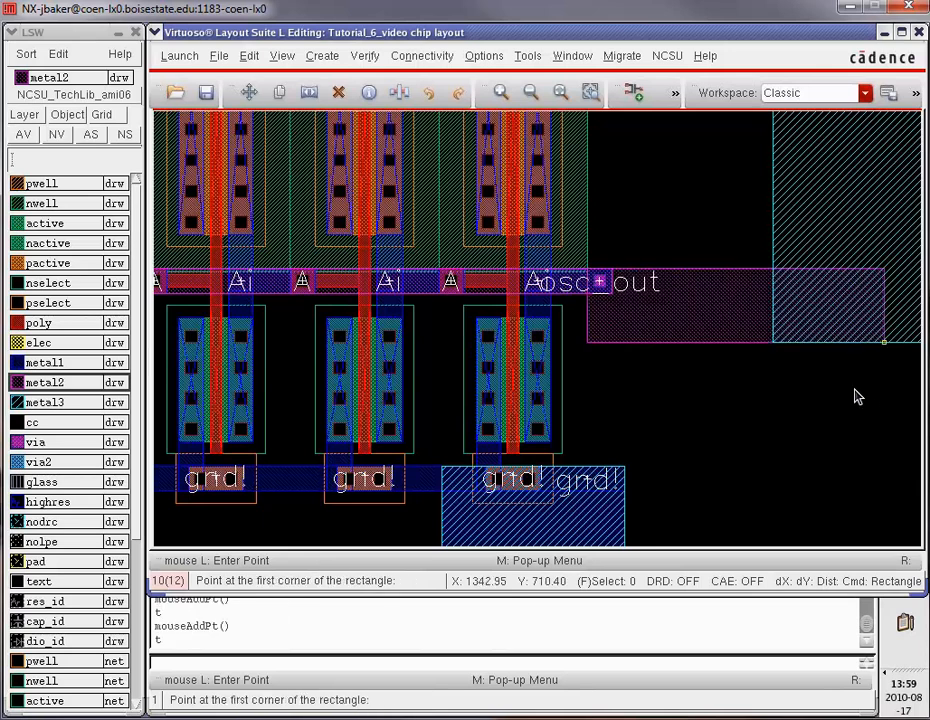
# Draw a metal2 rectangle exactly covering the metal1 rectangle at the ring oscillator's end vdd! rail
pyautogui.scroll(2, 782, 347)
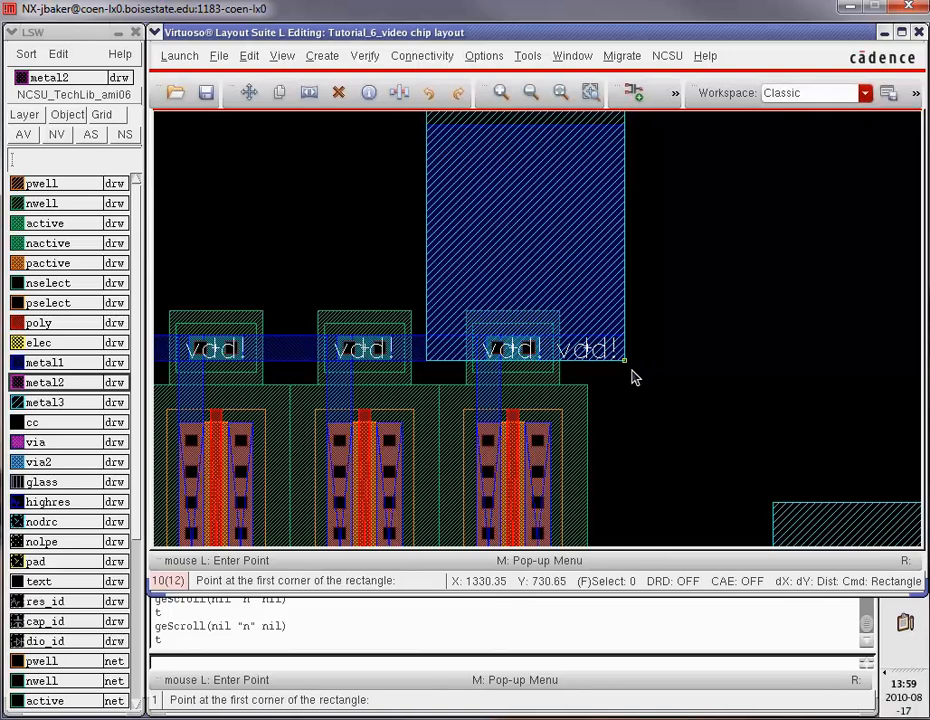
pyautogui.click(624, 360)
pyautogui.click(427, 124)
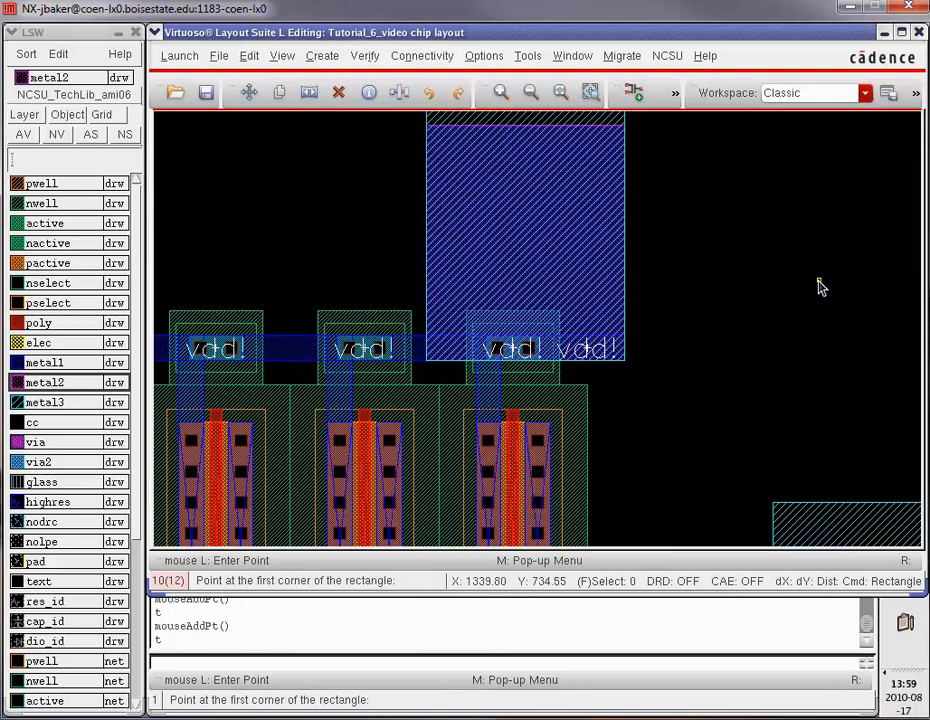
# Run a flat, full DRC on the chip layout with the divaDRC.rul rules
pyautogui.click(365, 56)
pyautogui.click(366, 80)
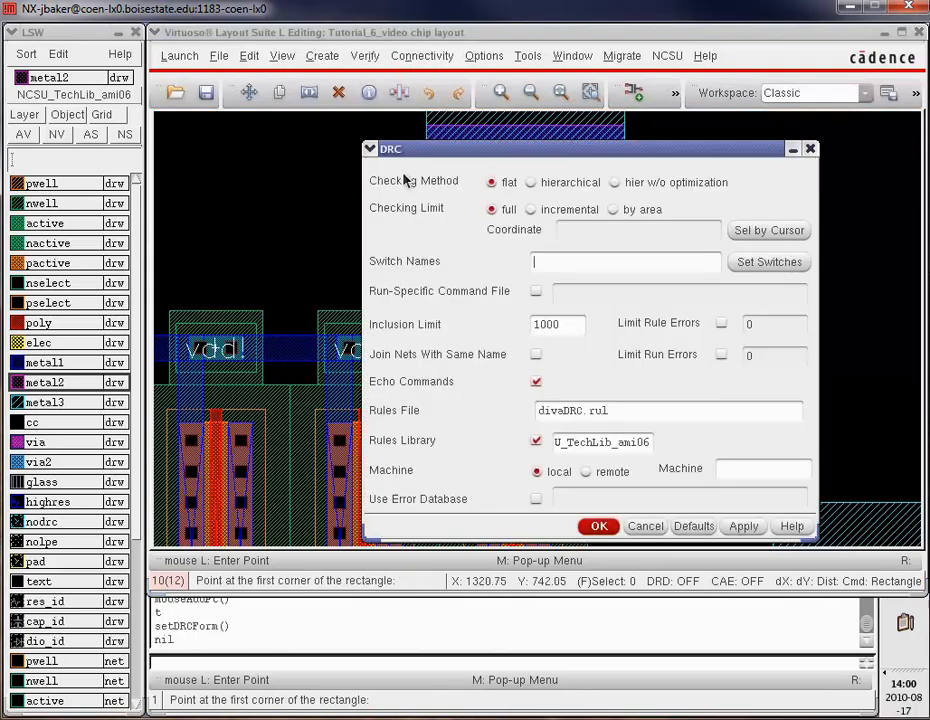
pyautogui.click(598, 526)
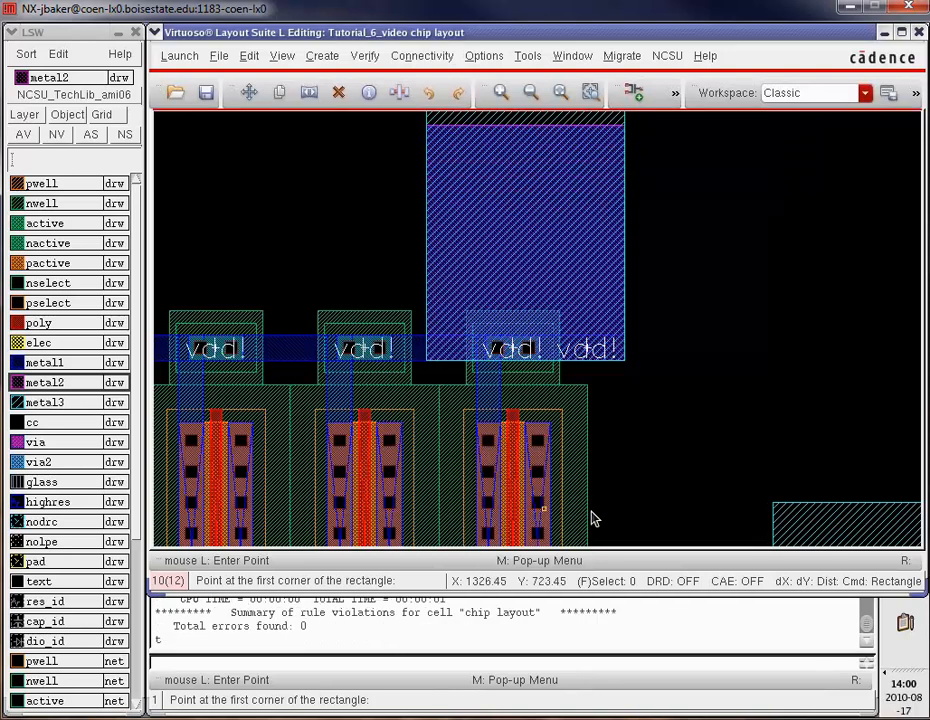
# Draw a vertical metal2 rectangle from the wide metal3 bar below the n-well resistor divider up towards the divider's lower-left terminal
pyautogui.press('f')
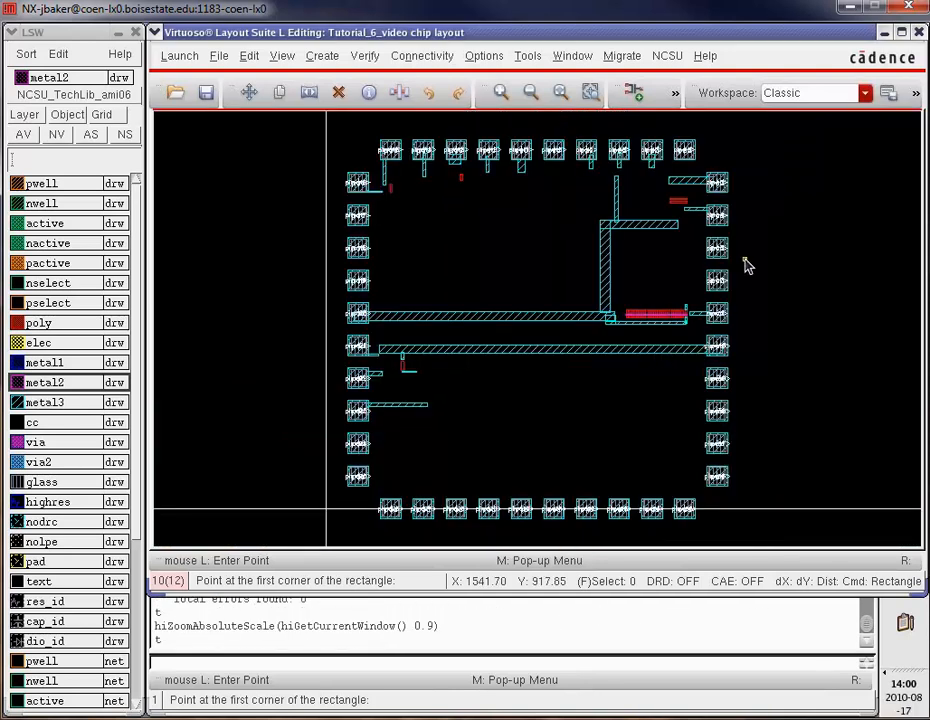
pyautogui.press('z')
pyautogui.click(658, 181)
pyautogui.click(702, 240)
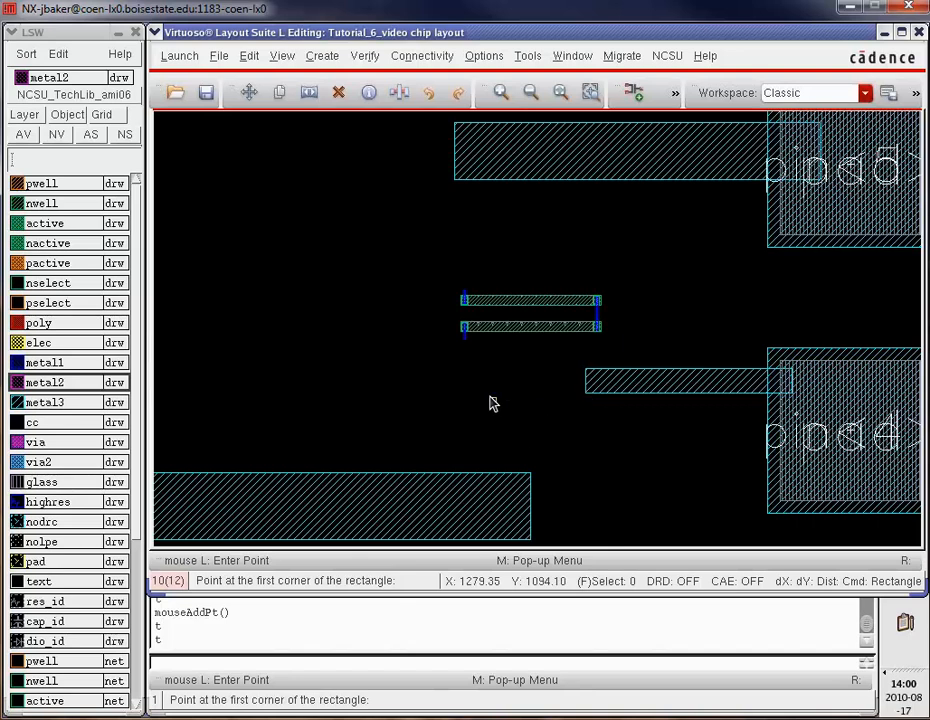
pyautogui.press('r')
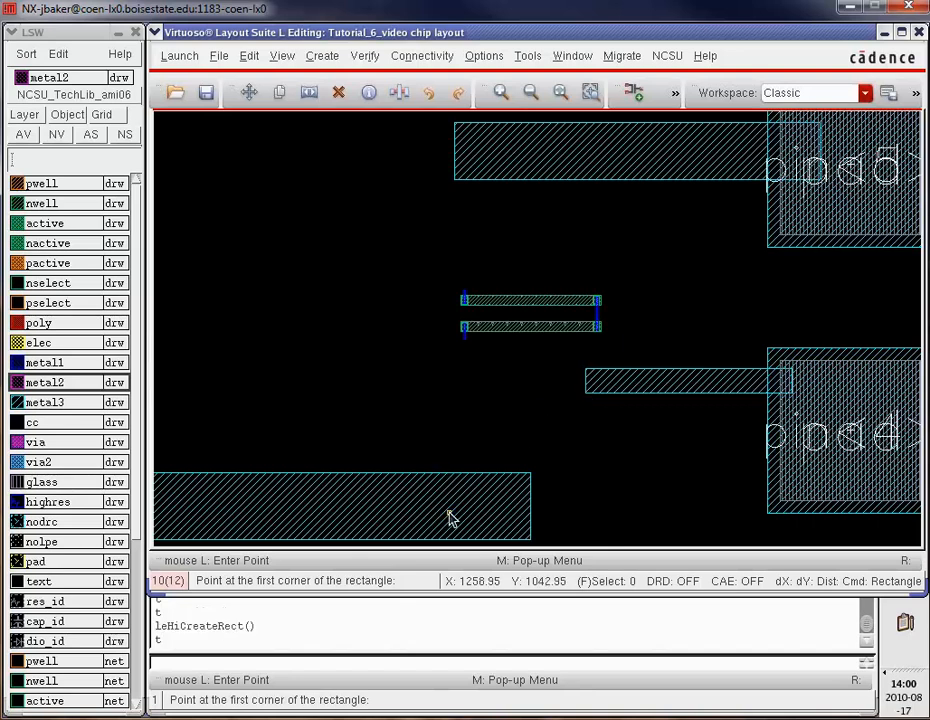
pyautogui.click(452, 514)
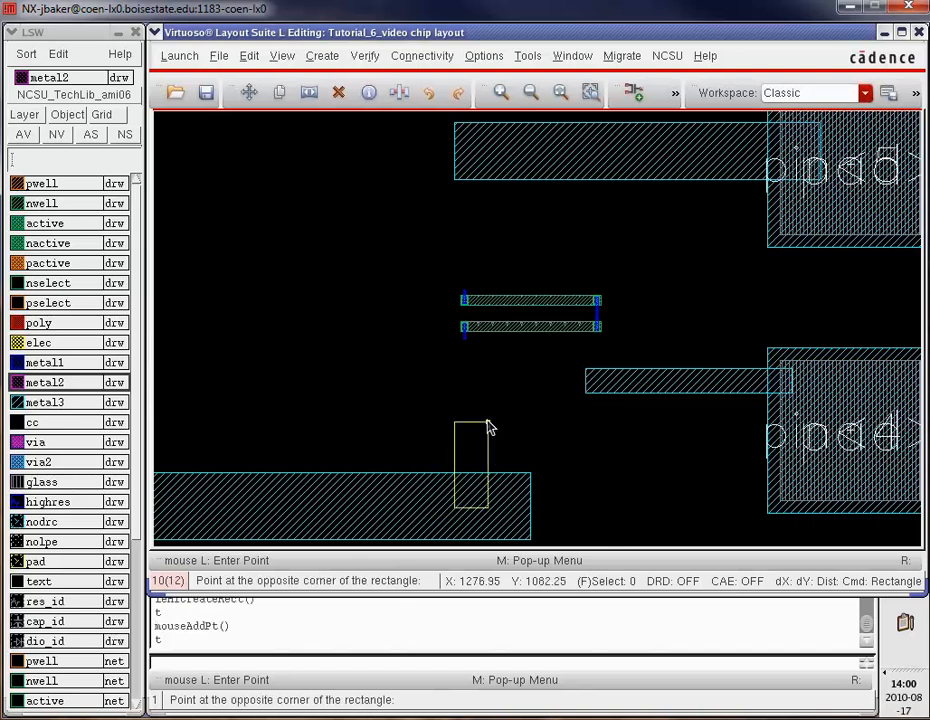
pyautogui.click(487, 367)
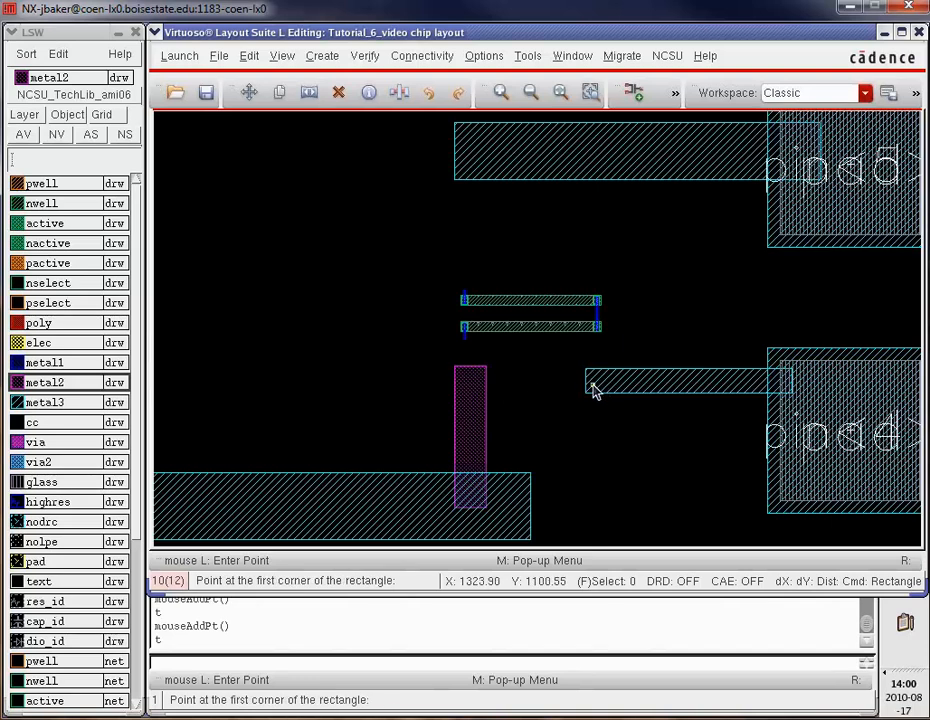
# Draw metal2 rectangles from pad 4's metal3 strip towards the divider's right side and from the upper metal3 strip to its upper-left terminal; make metal1 the drawing layer
pyautogui.click(591, 383)
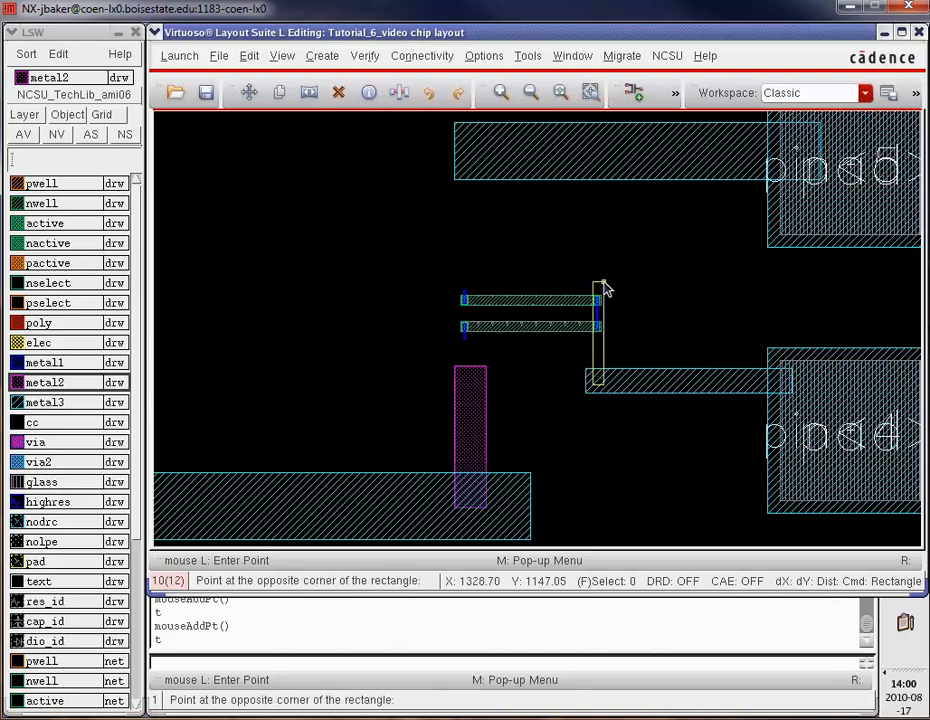
pyautogui.click(611, 346)
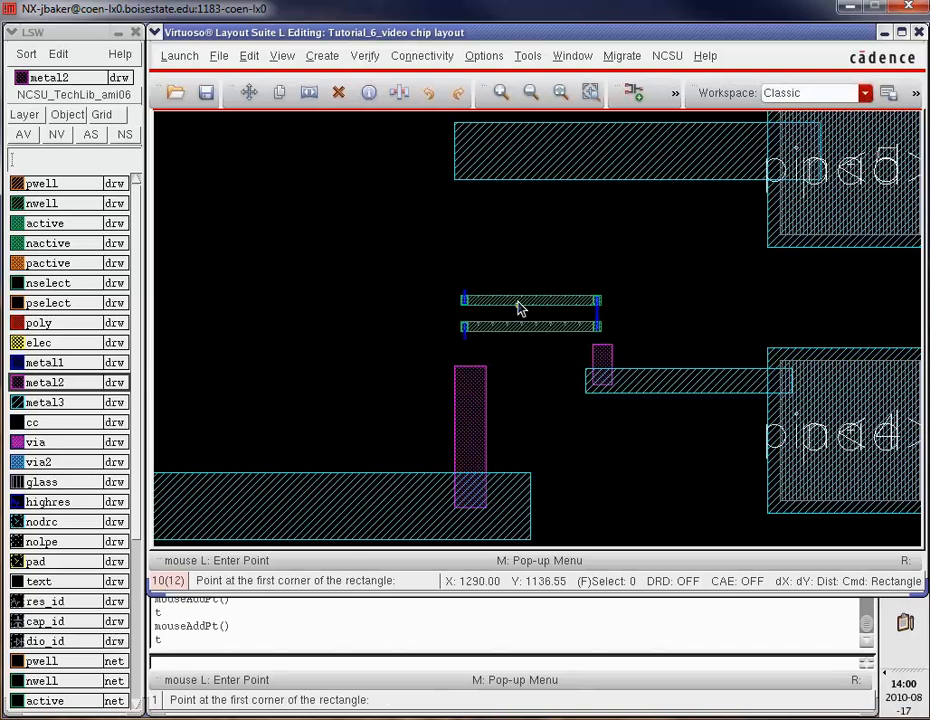
pyautogui.click(456, 159)
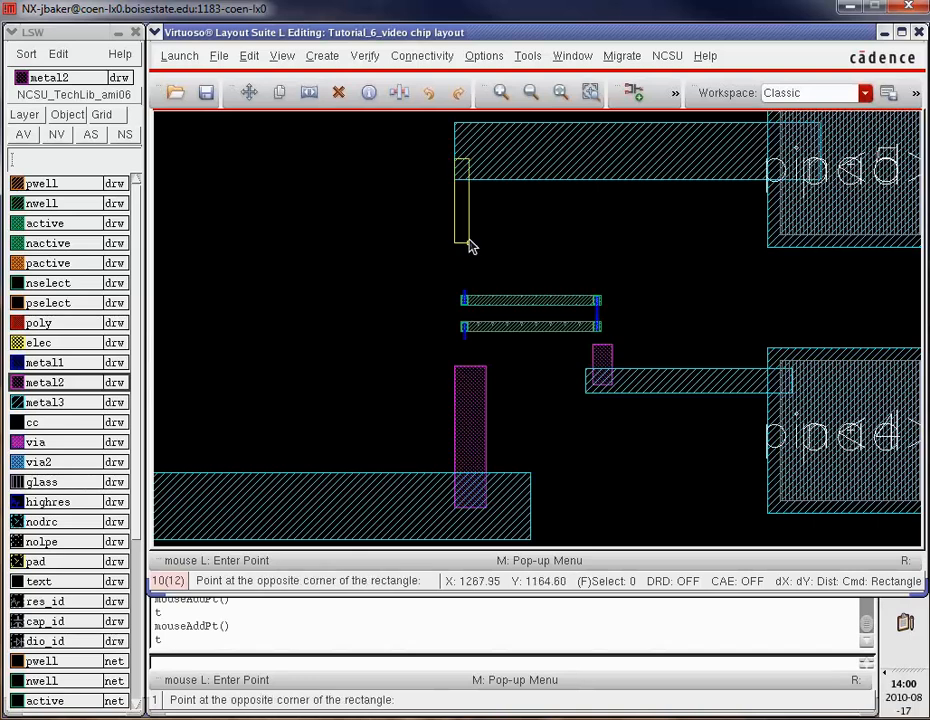
pyautogui.click(481, 296)
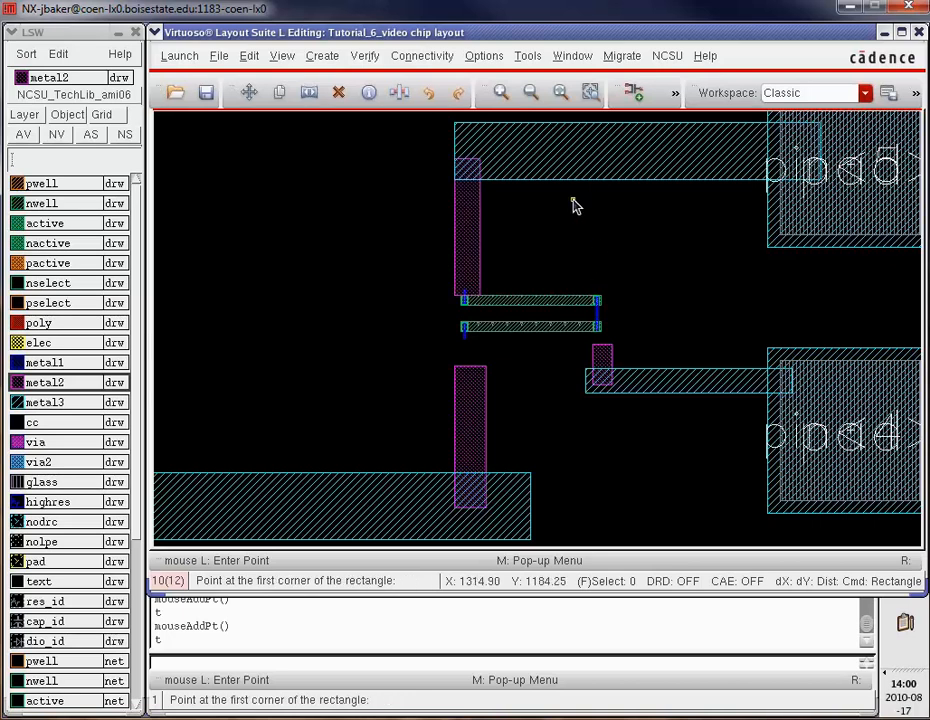
pyautogui.click(44, 362)
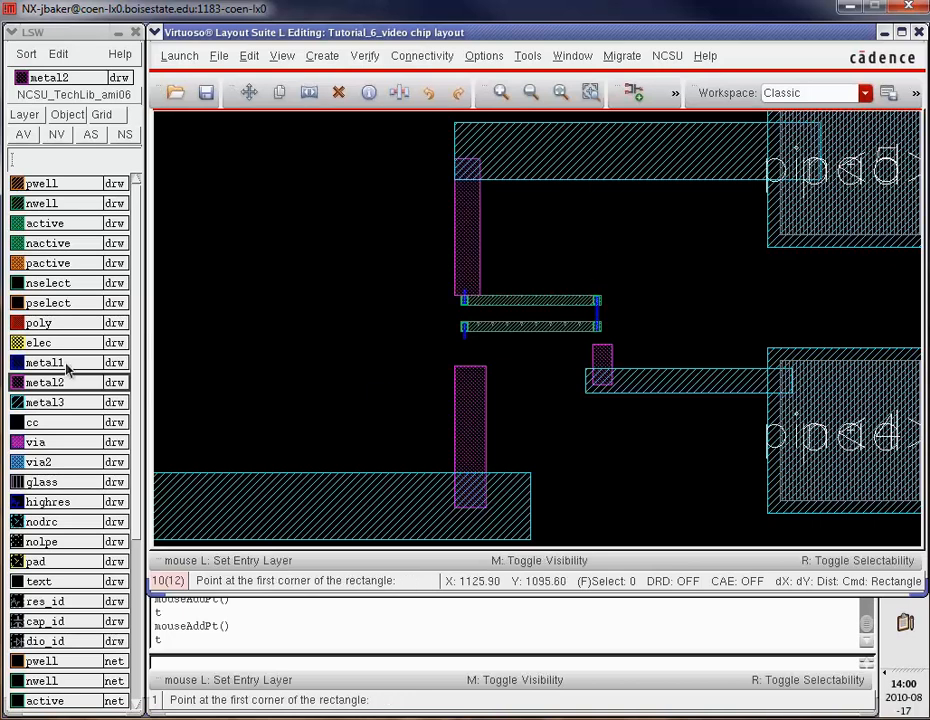
pyautogui.click(412, 322)
pyautogui.click(503, 383)
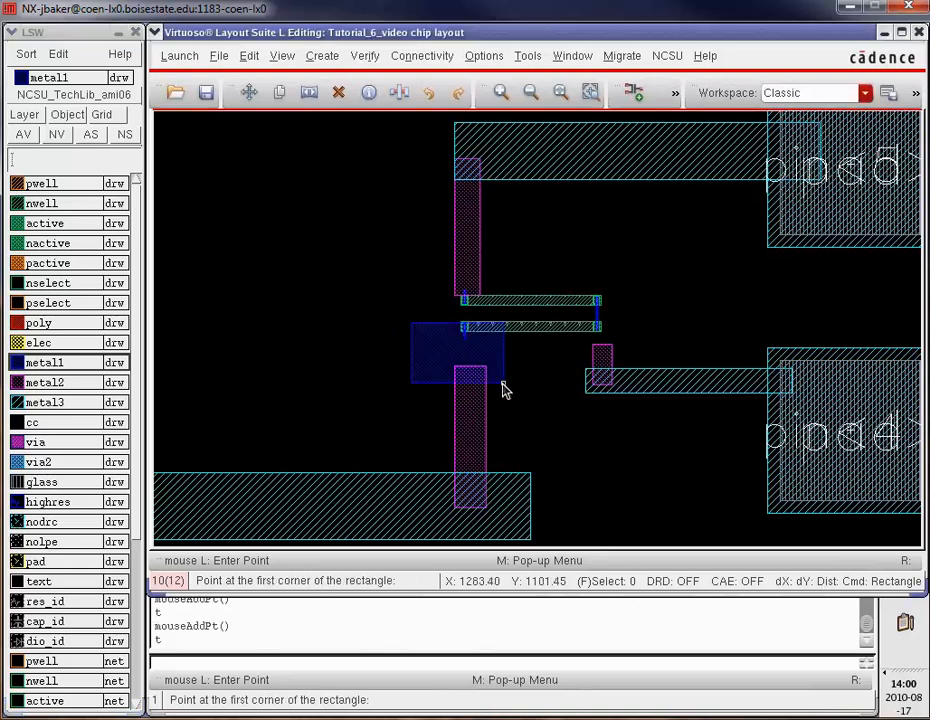
pyautogui.press('u')
# Draw a metal1 rectangle as wide as the lower metal2 strip, overlapping its top end and reaching up over the divider's gnd! terminal
pyautogui.press('z')
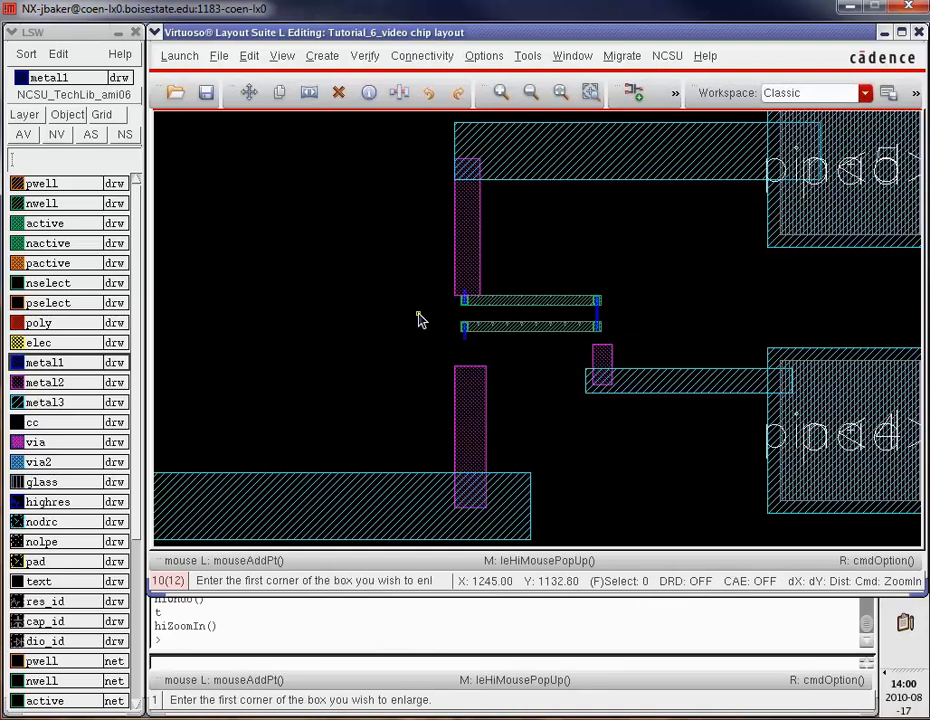
pyautogui.click(419, 314)
pyautogui.click(513, 393)
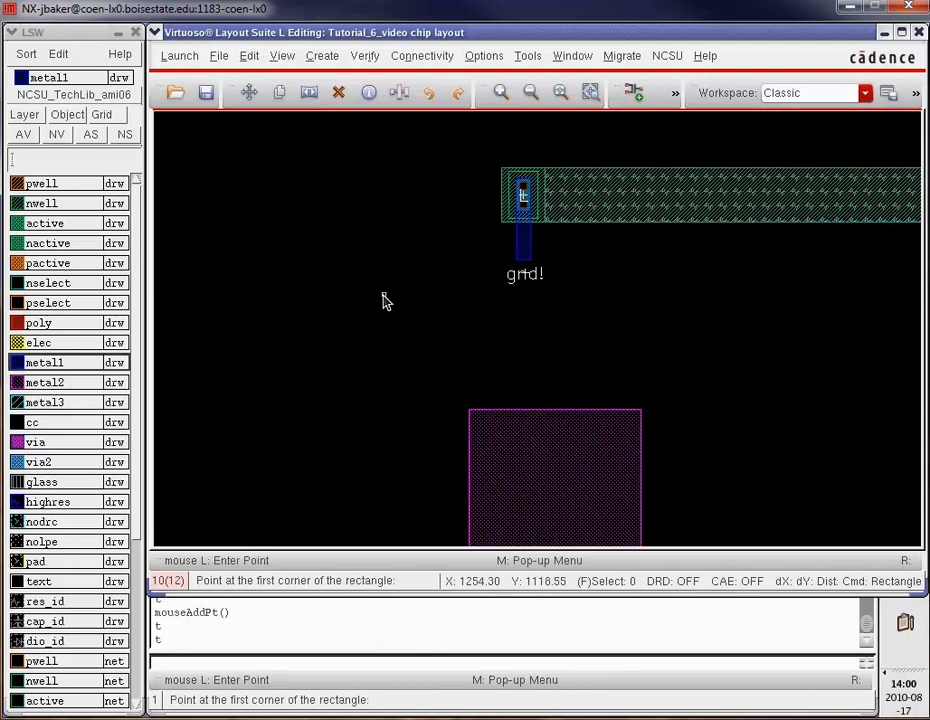
pyautogui.press('r')
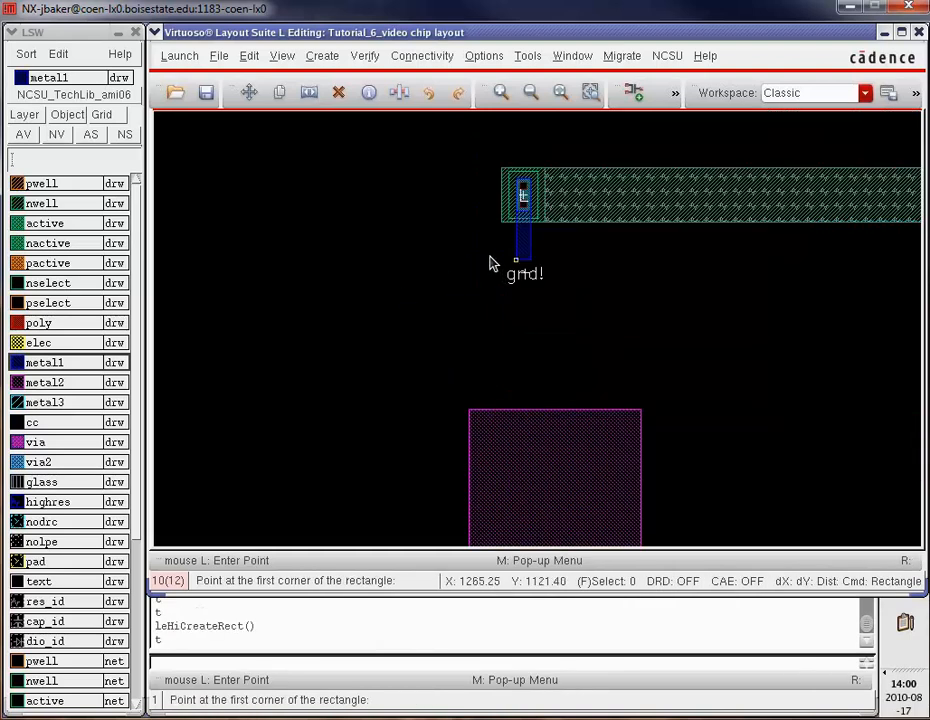
pyautogui.click(469, 492)
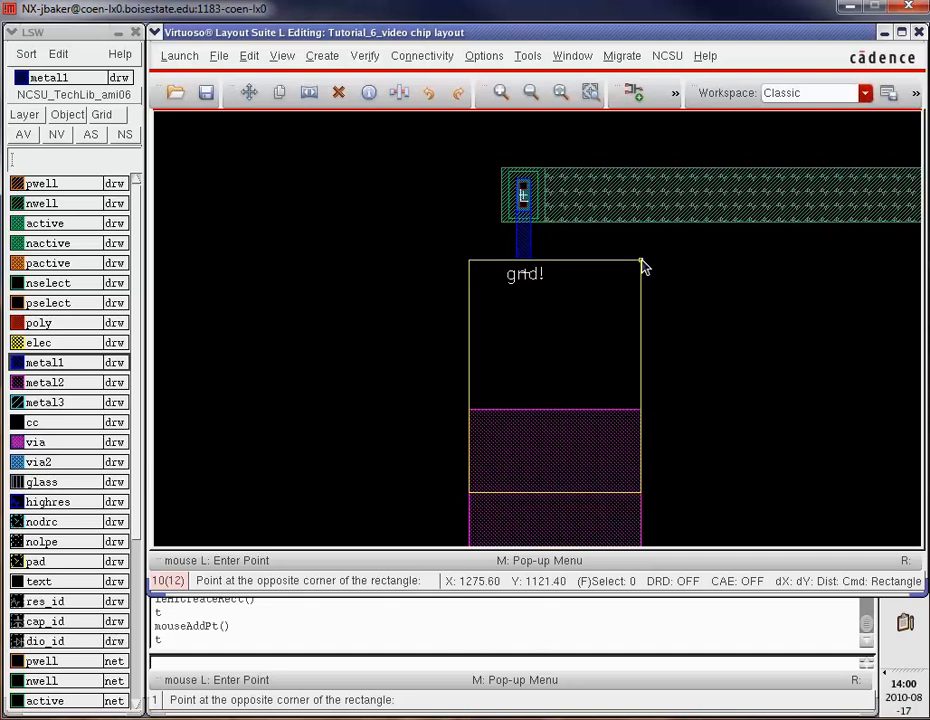
pyautogui.click(644, 262)
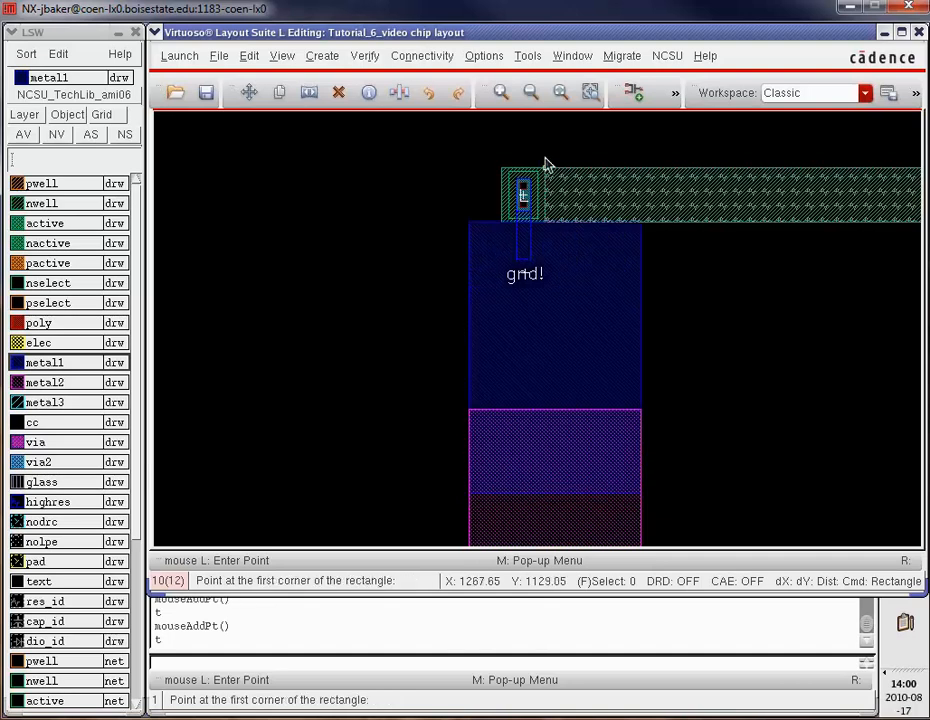
pyautogui.click(480, 57)
pyautogui.click(502, 80)
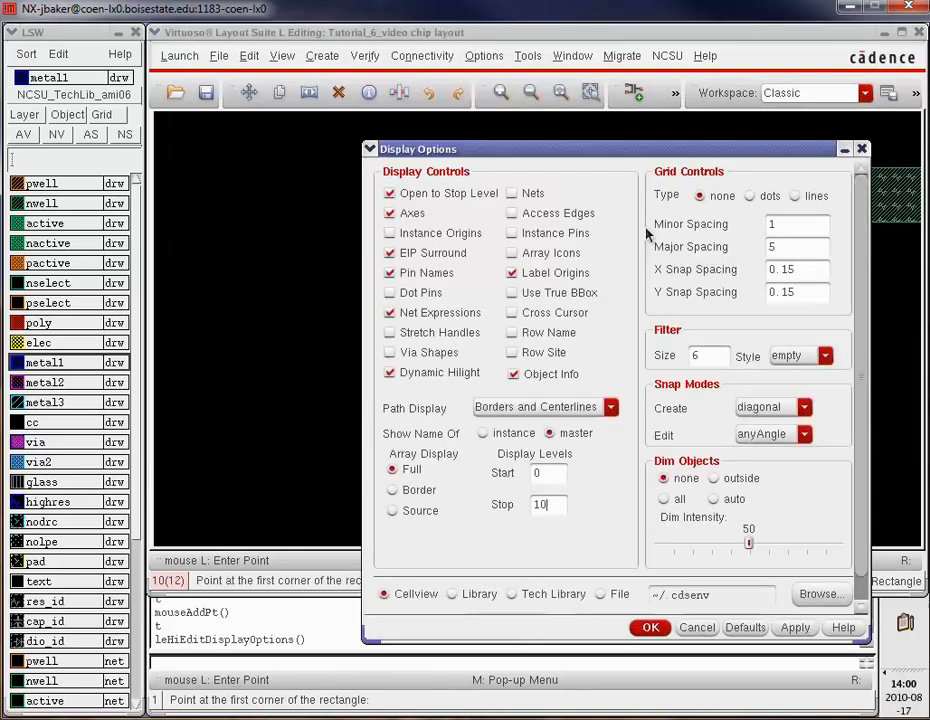
pyautogui.click(714, 628)
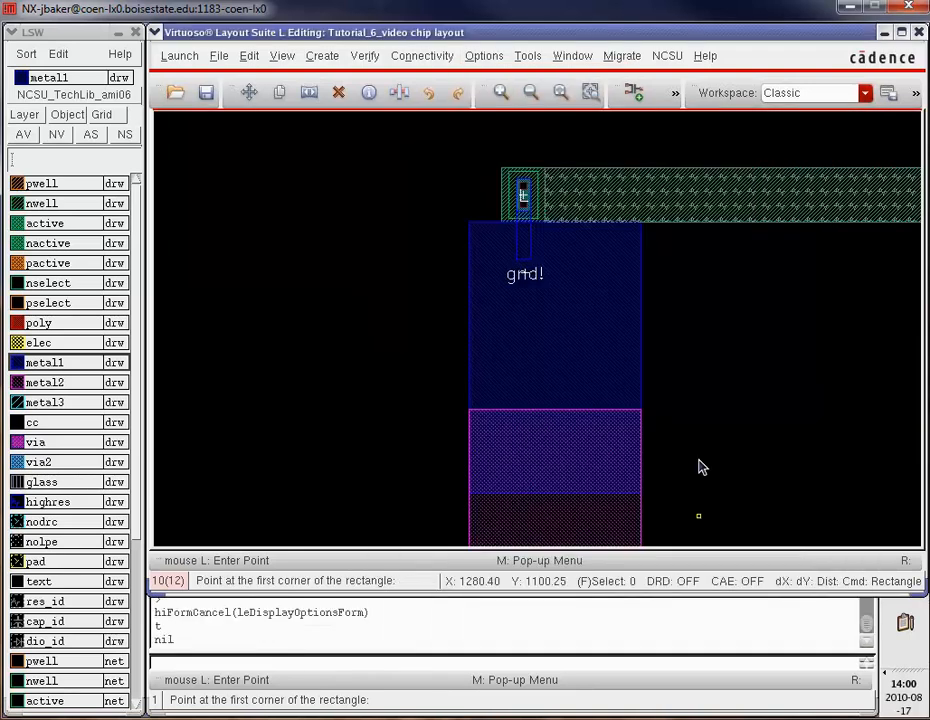
# Turn off gravity snapping in the layout editor options
pyautogui.click(484, 56)
pyautogui.click(500, 98)
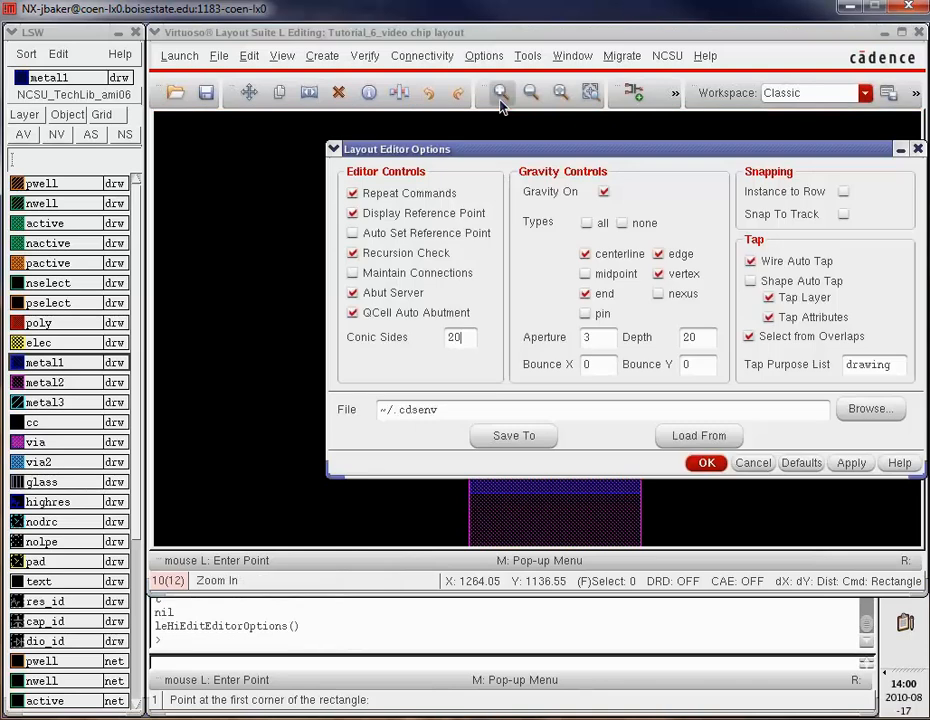
pyautogui.click(604, 192)
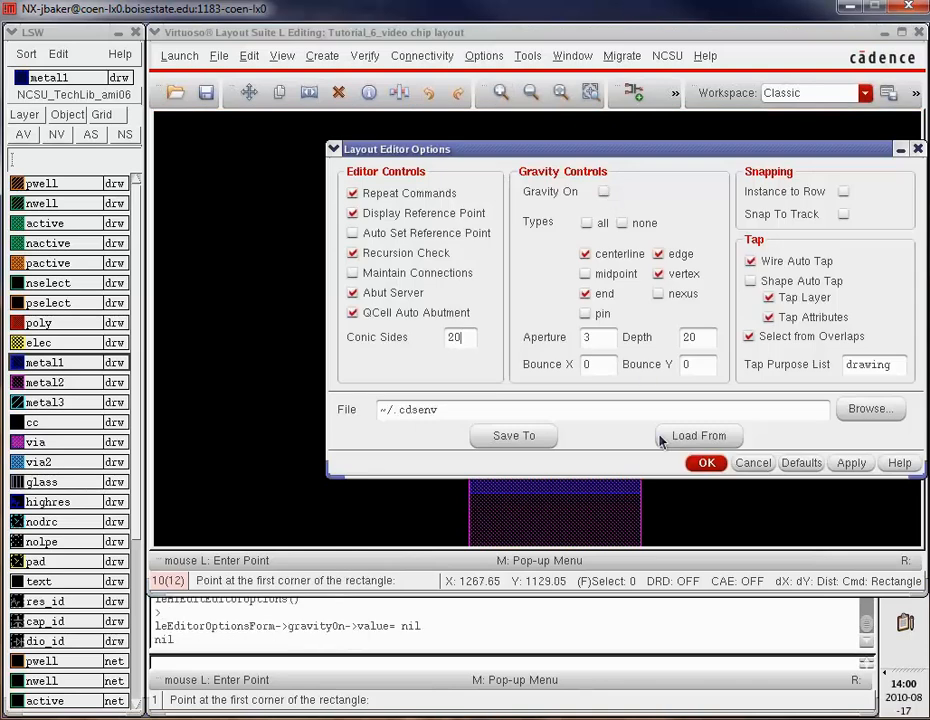
pyautogui.click(704, 463)
pyautogui.click(604, 321)
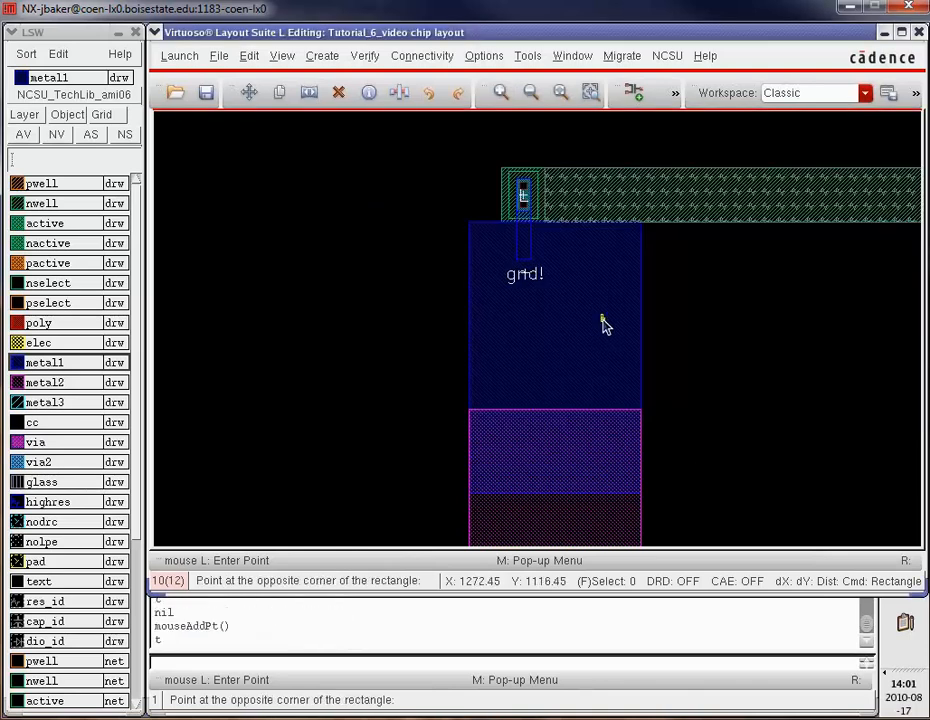
pyautogui.click(604, 326)
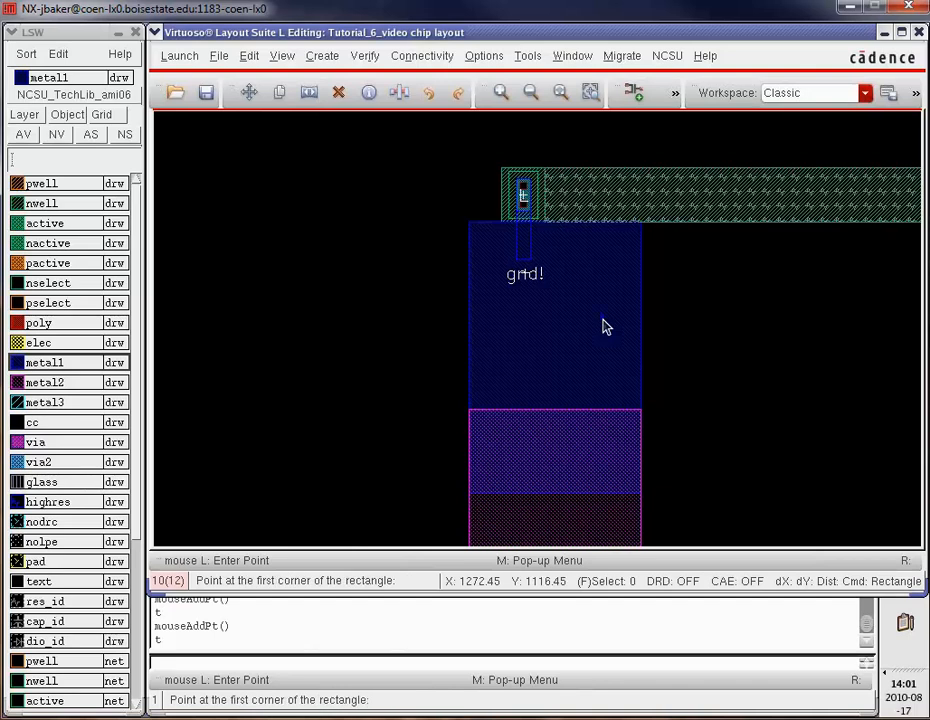
pyautogui.press('Escape')
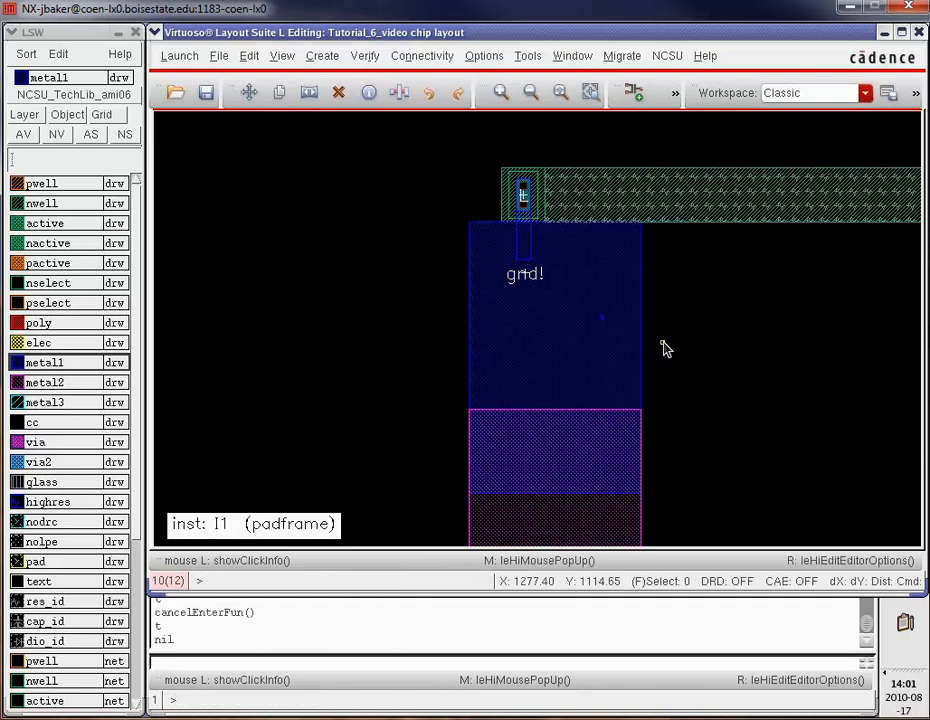
pyautogui.press('u')
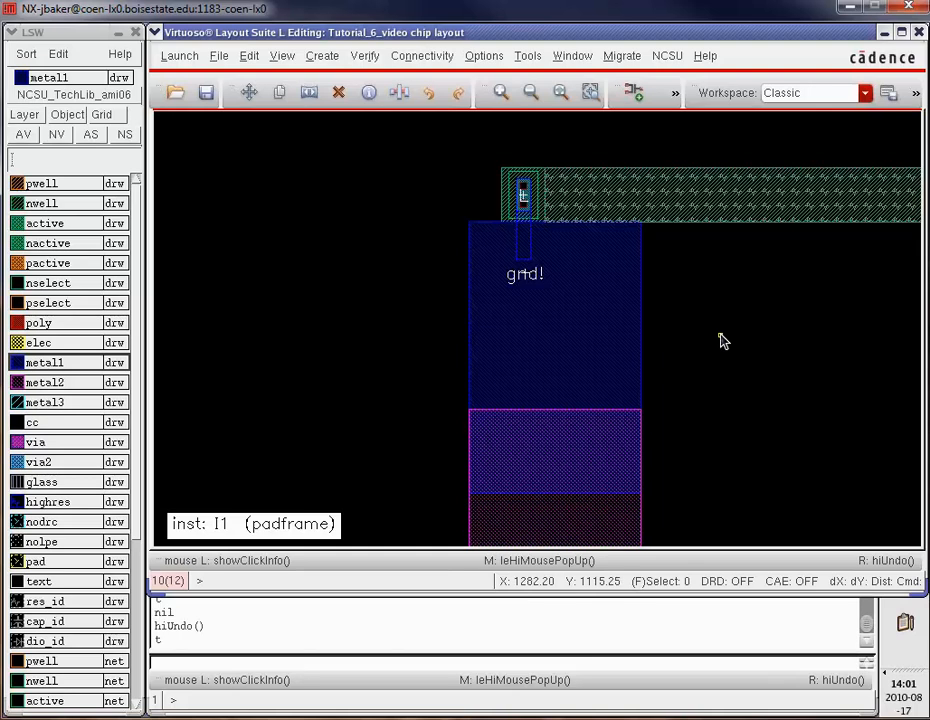
# Draw a metal1 rectangle from the resistor divider's out connection down to overlap the top of the metal2 from pad 4
pyautogui.hotkey('shift', 'z')
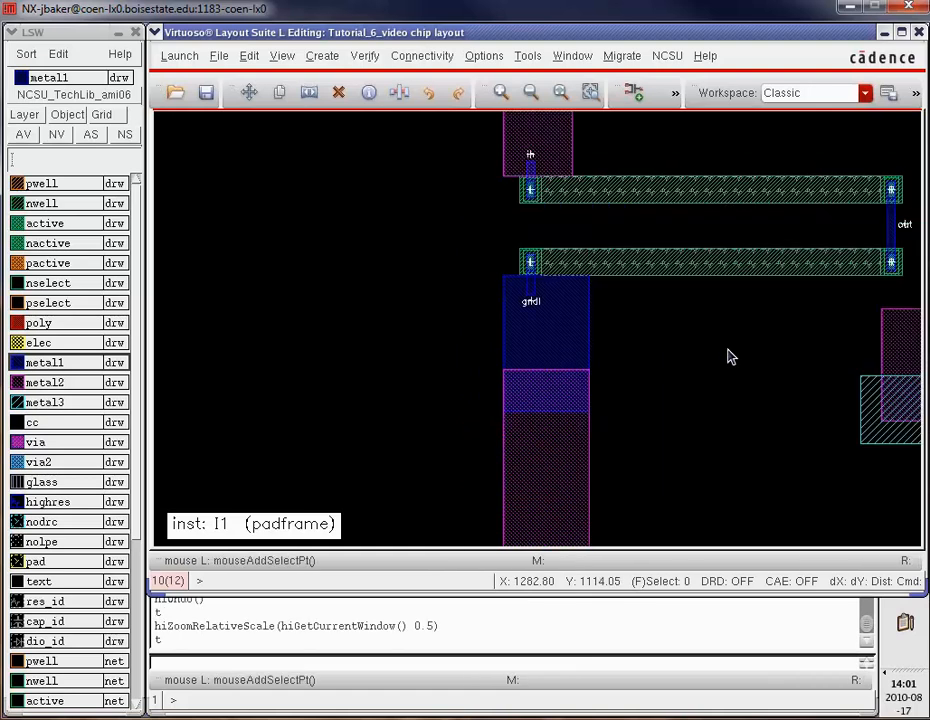
pyautogui.press('r')
pyautogui.click(880, 234)
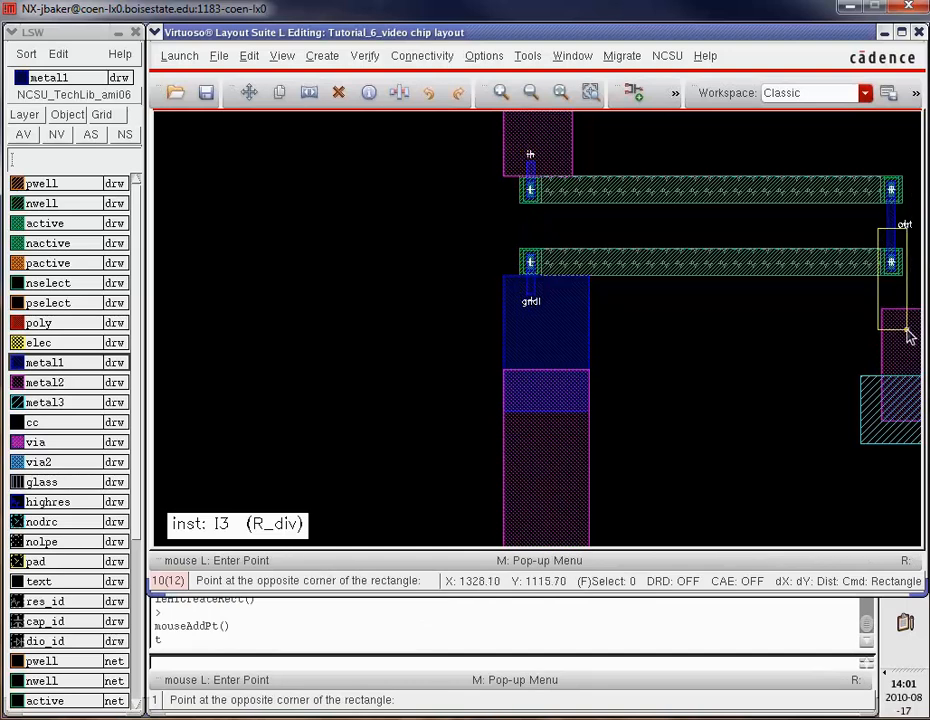
pyautogui.click(913, 342)
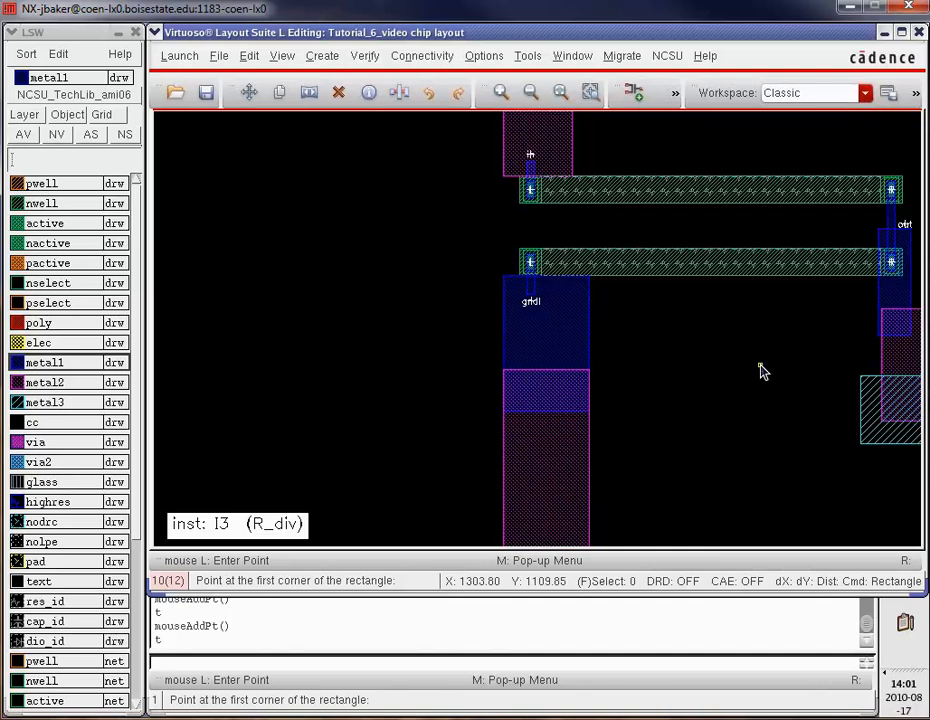
# Run a flat, full DRC on the chip layout with the divaDRC.rul rules
pyautogui.scroll(2, 762, 372)
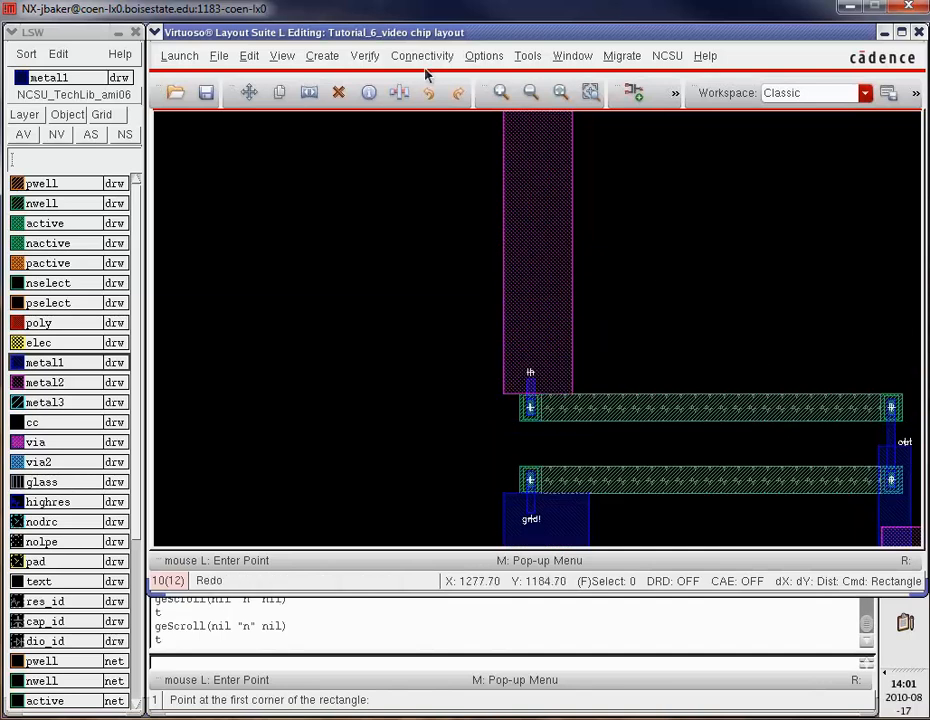
pyautogui.click(362, 58)
pyautogui.click(378, 80)
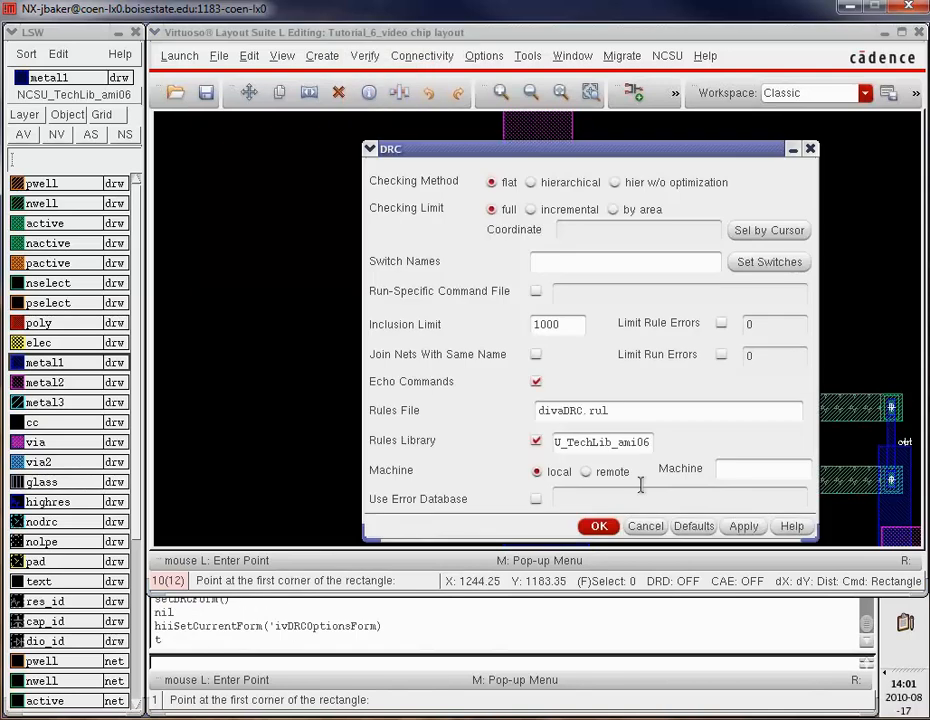
pyautogui.click(600, 527)
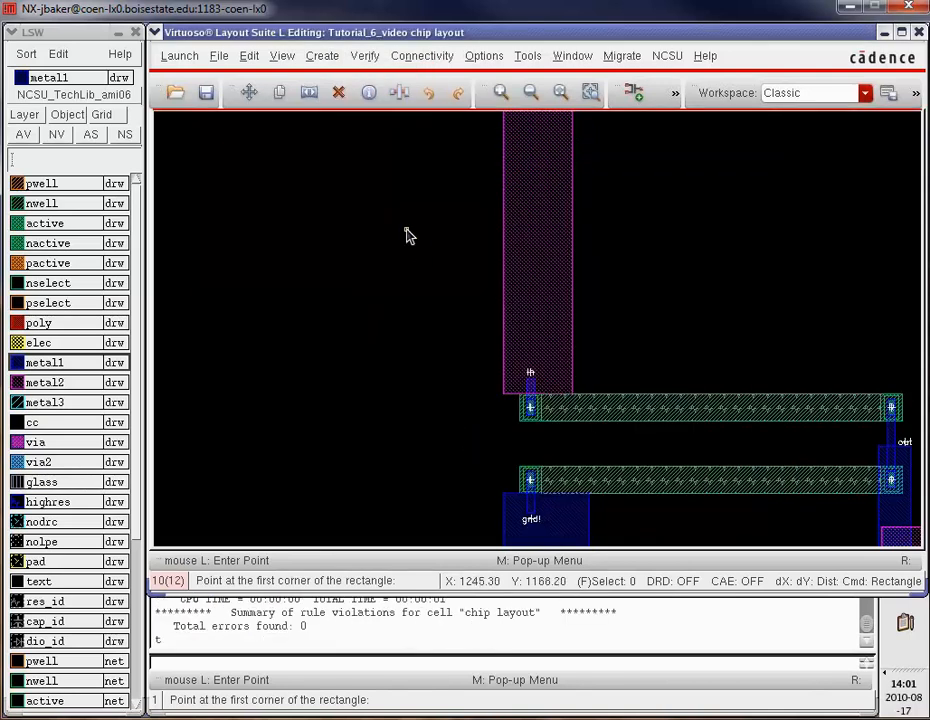
# Draw metal1 rectangles about 7 units tall over the drain and source of the NMOS_IV device below pad 8, extending outward right and left
pyautogui.press('f')
pyautogui.press('z')
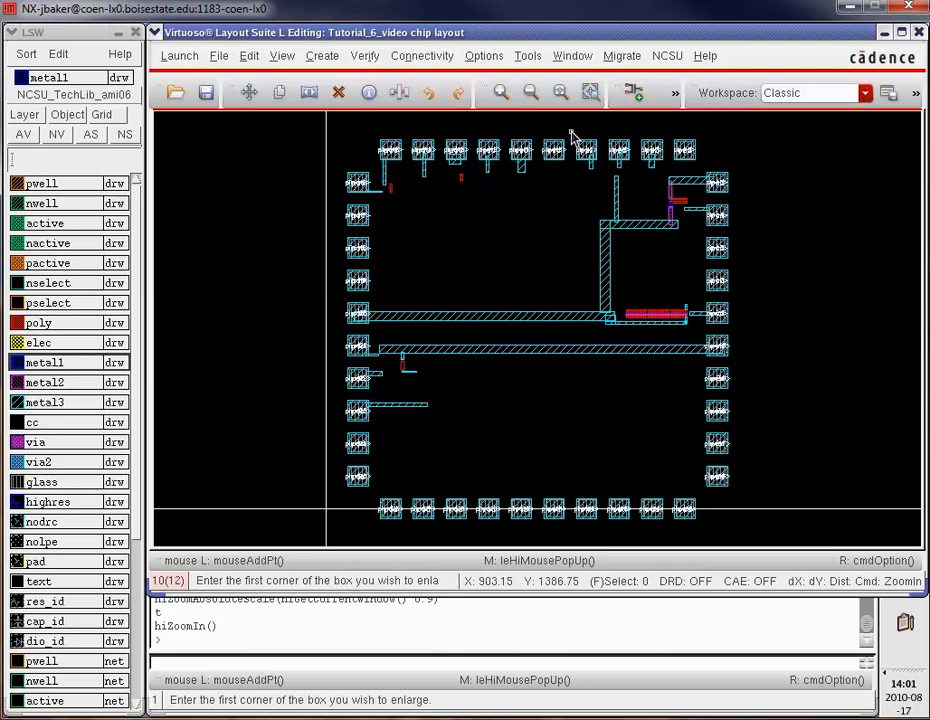
pyautogui.click(573, 137)
pyautogui.click(657, 190)
pyautogui.press('r')
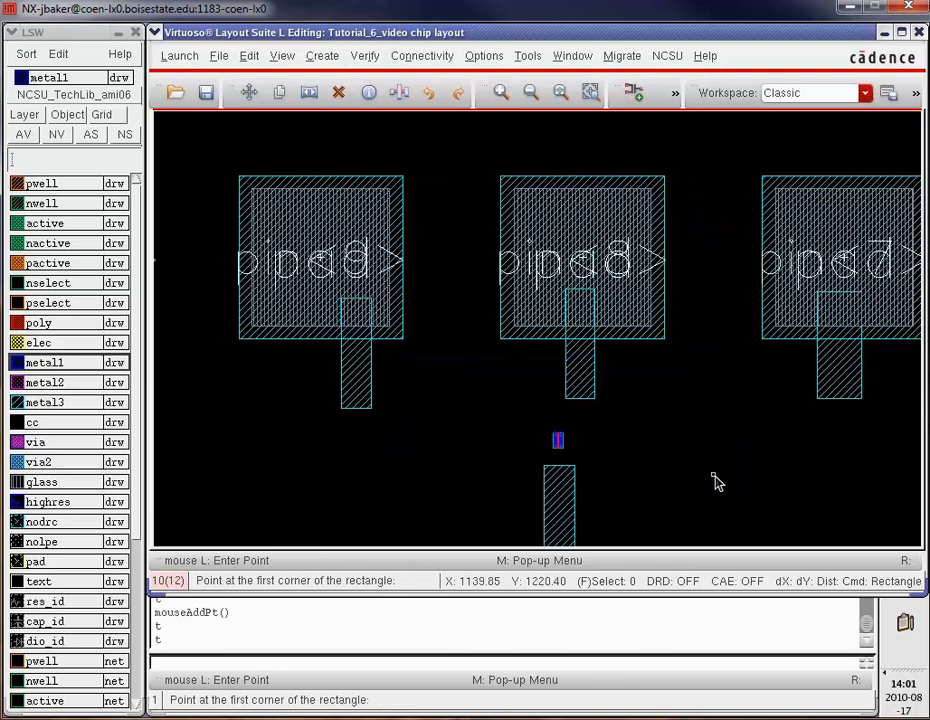
pyautogui.press('z')
pyautogui.click(507, 388)
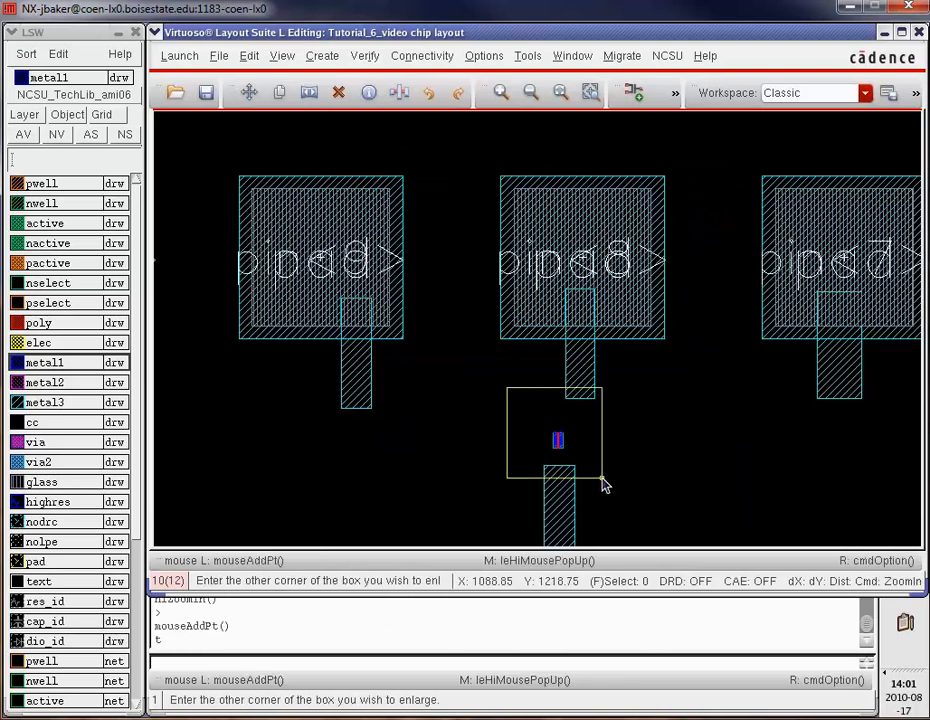
pyautogui.click(603, 481)
pyautogui.click(608, 477)
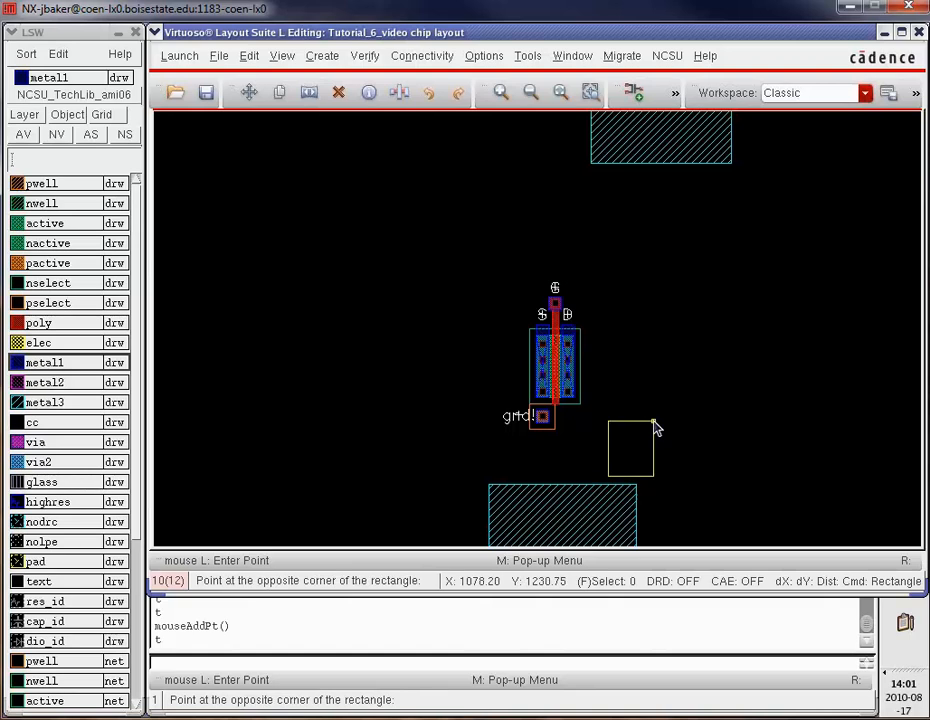
pyautogui.press('Escape')
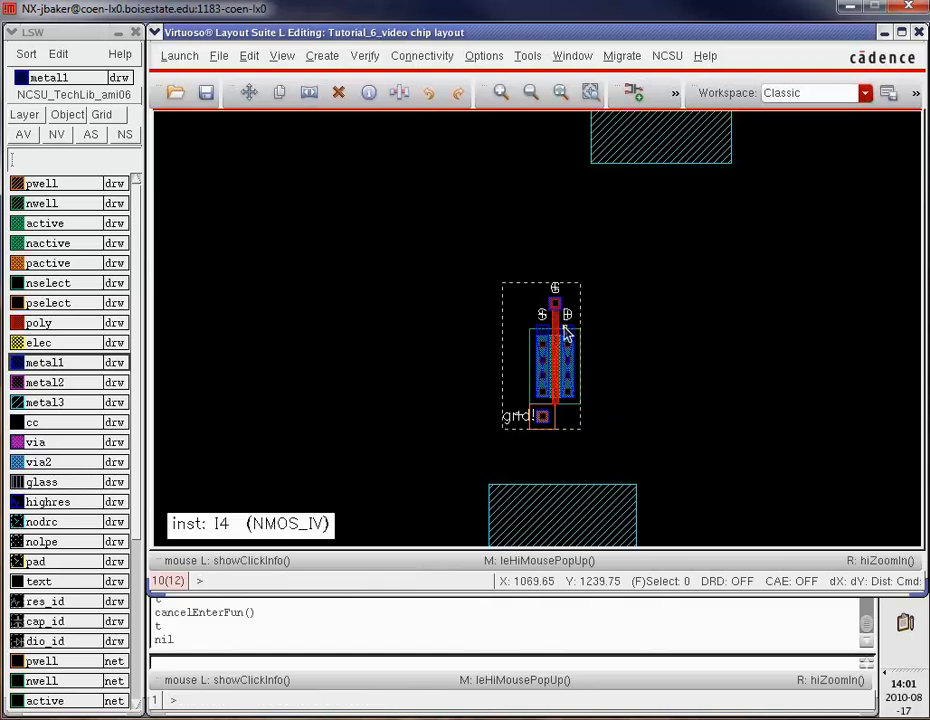
pyautogui.press('z')
pyautogui.click(527, 316)
pyautogui.click(608, 430)
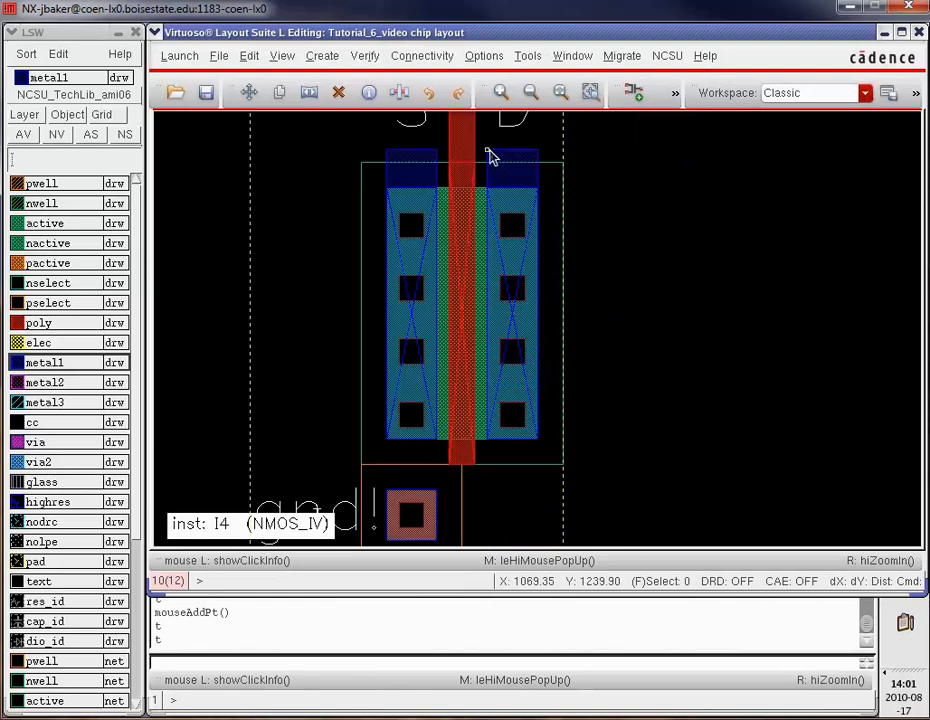
pyautogui.press('r')
pyautogui.click(487, 150)
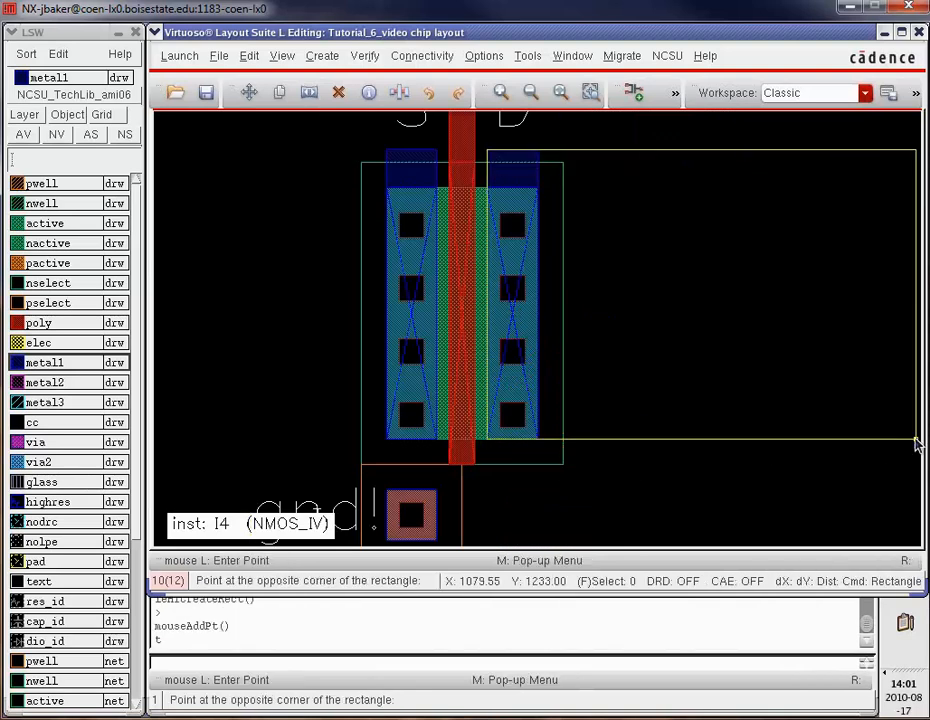
pyautogui.click(916, 441)
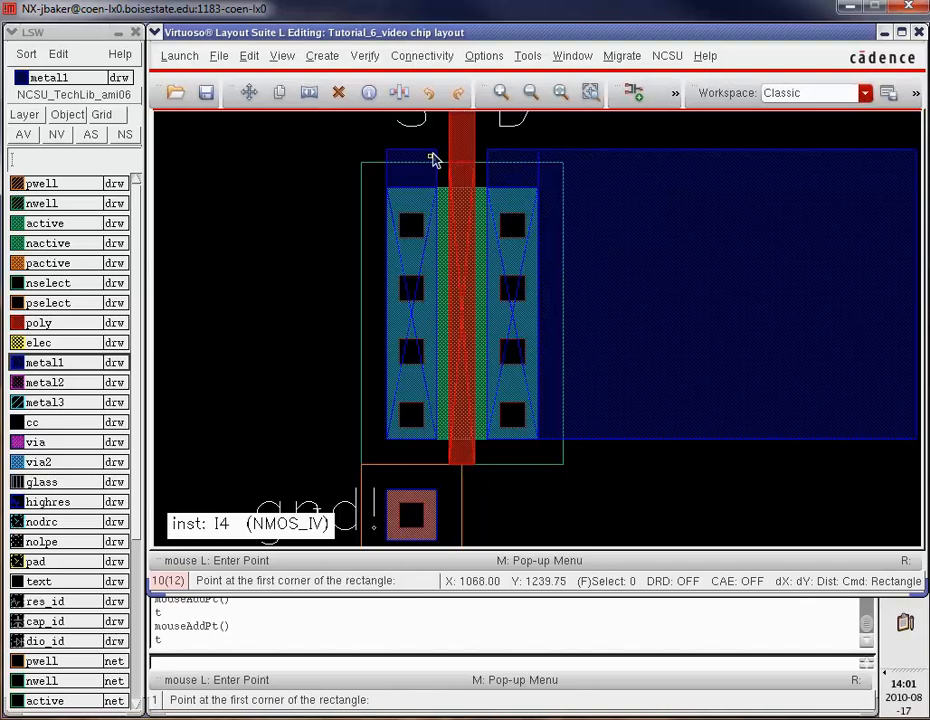
pyautogui.click(436, 155)
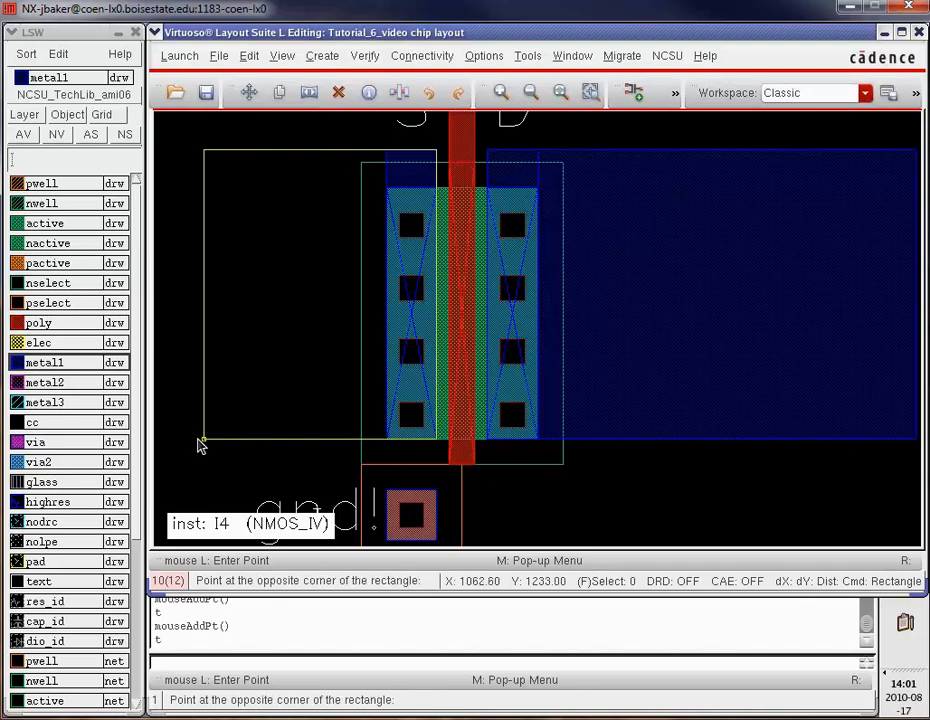
pyautogui.click(181, 444)
# Draw a metal1 rectangle from the NMOS_IV gnd! contact down over the end of the vertical metal3 strip below it
pyautogui.press('Down')
pyautogui.press('Down')
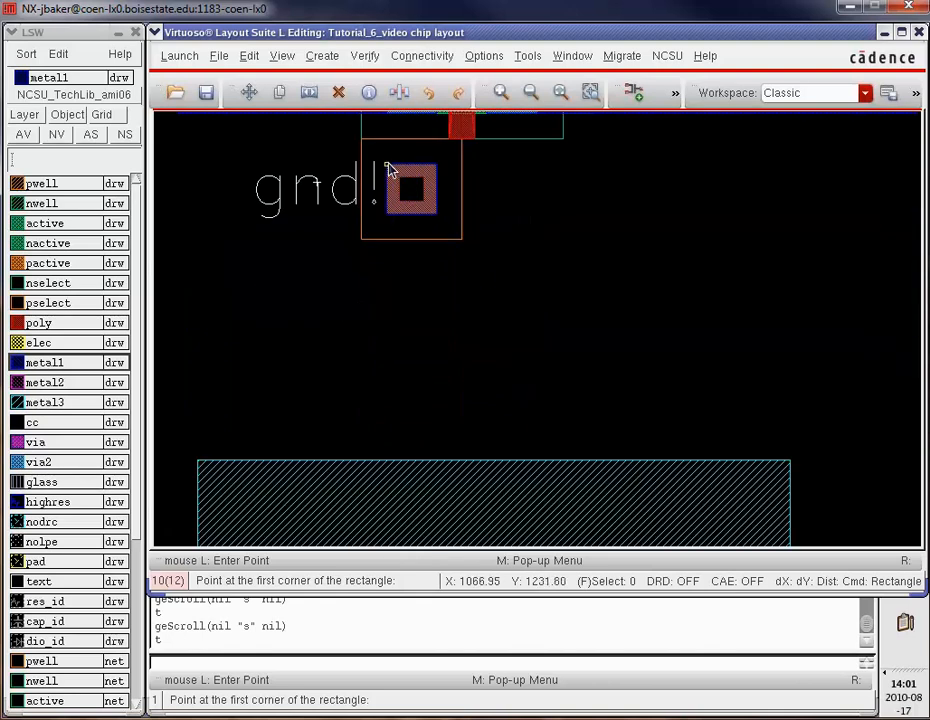
pyautogui.click(388, 170)
pyautogui.press('Down')
pyautogui.press('Down')
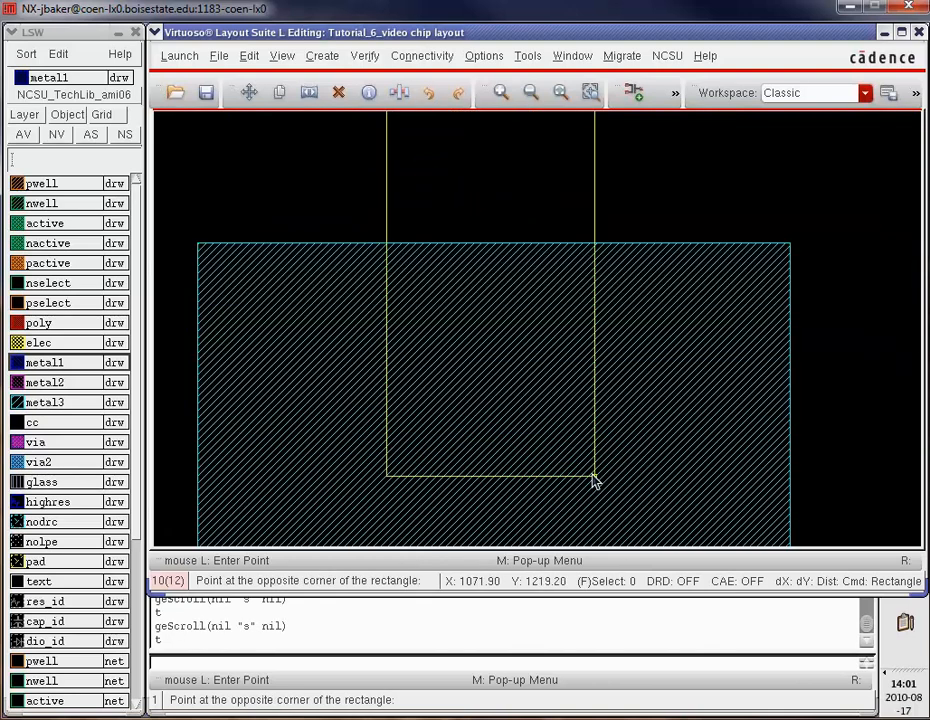
pyautogui.click(696, 484)
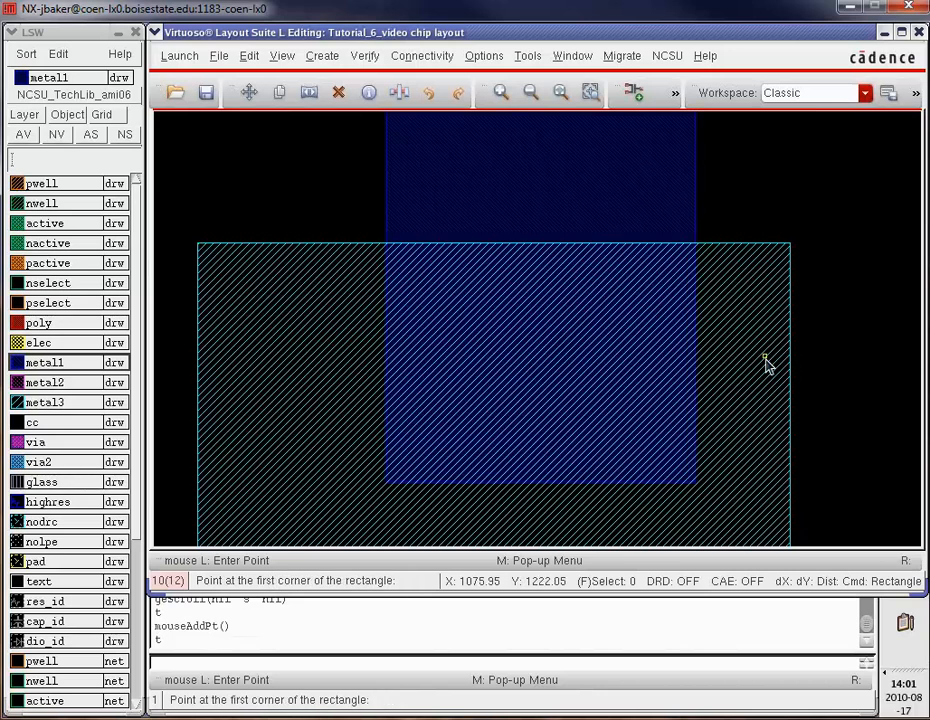
# Draw a metal1 rectangle from the NMOS_IV gate contact up and to the left, covering the gate terminal
pyautogui.press('Up')
pyautogui.press('Up')
pyautogui.press('Up')
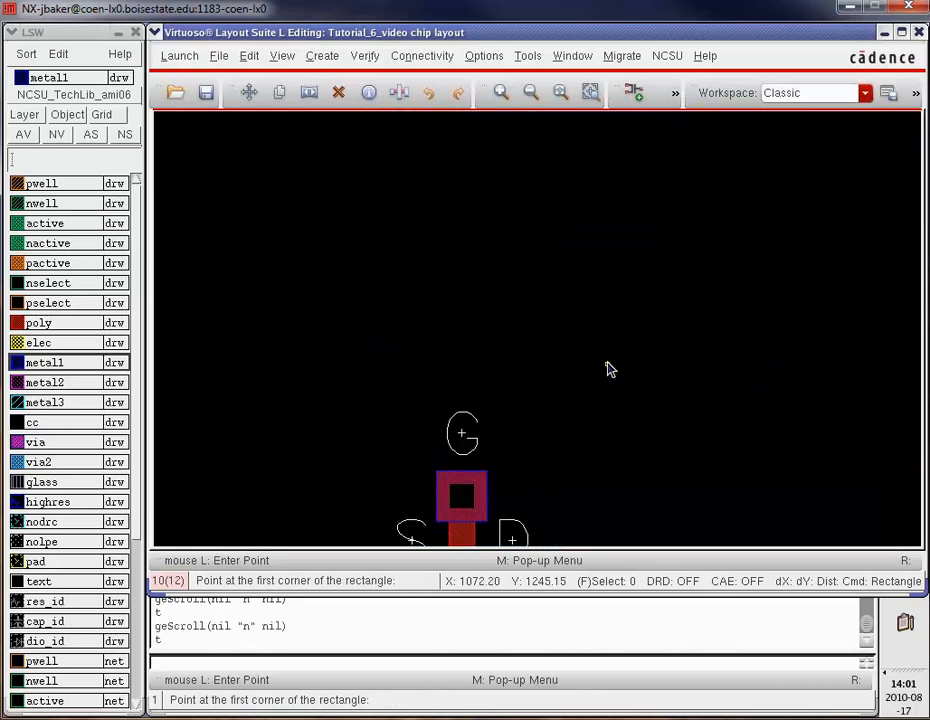
pyautogui.press('shift')
pyautogui.hotkey('shift', 'z')
pyautogui.hotkey('shift', 'z')
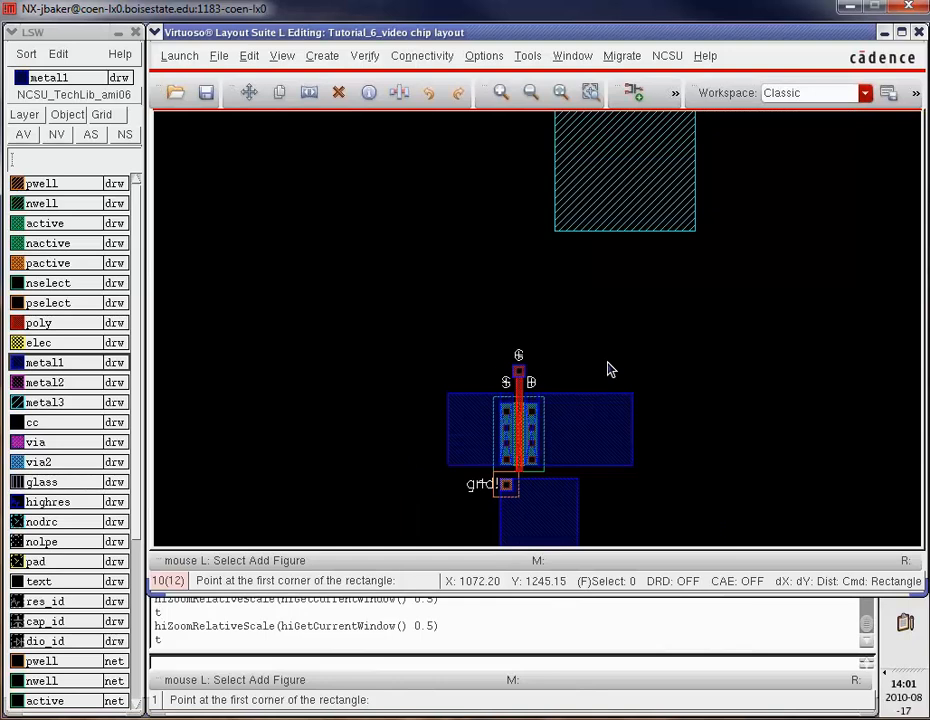
pyautogui.hotkey('shift', 'z')
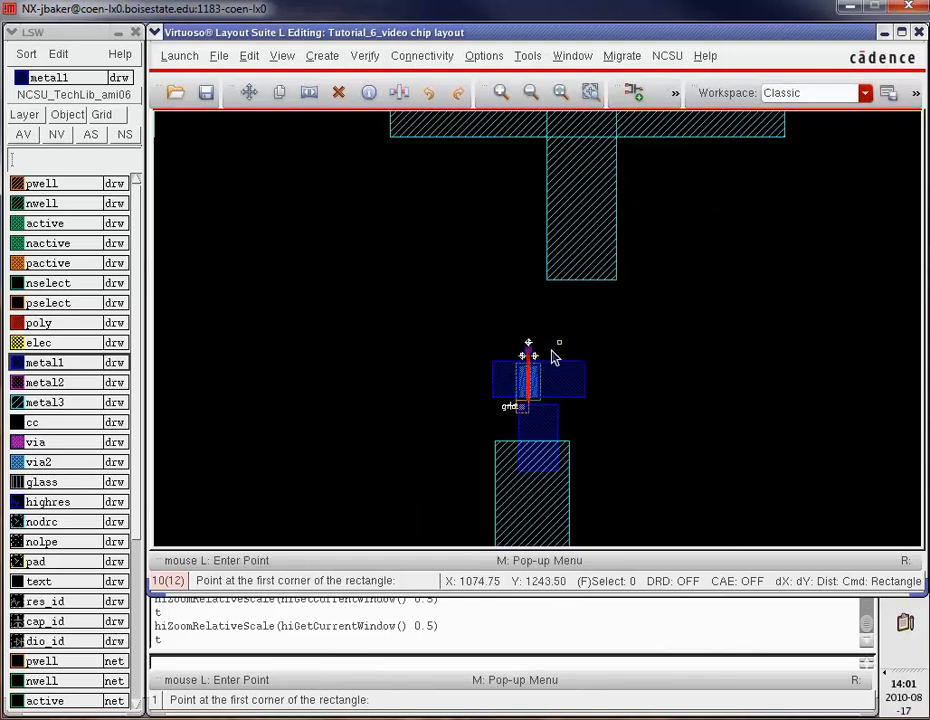
pyautogui.press('z')
pyautogui.click(507, 337)
pyautogui.click(596, 382)
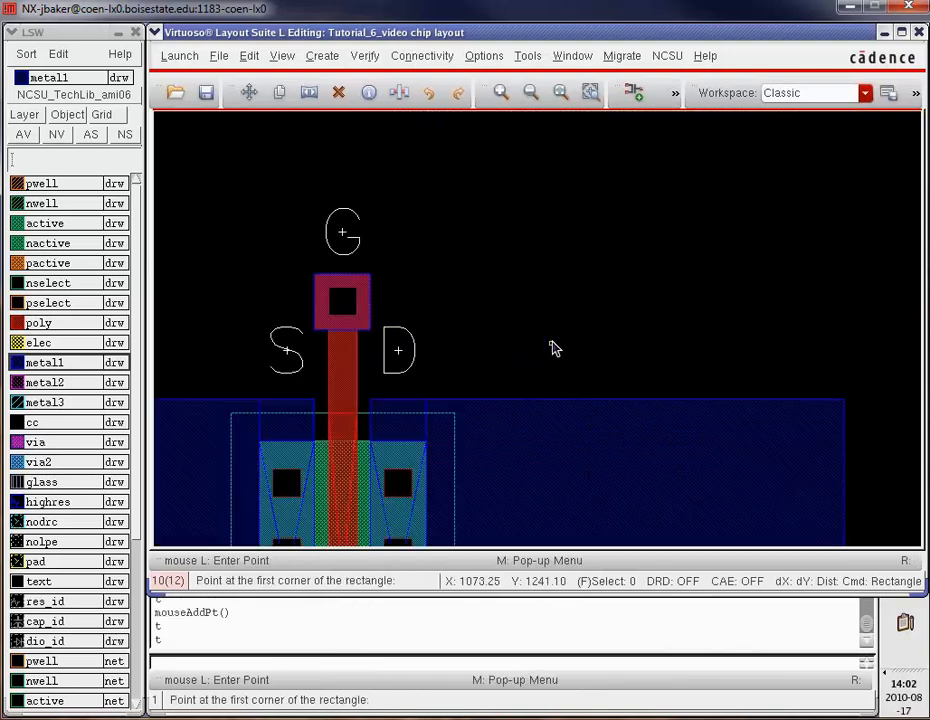
pyautogui.click(370, 330)
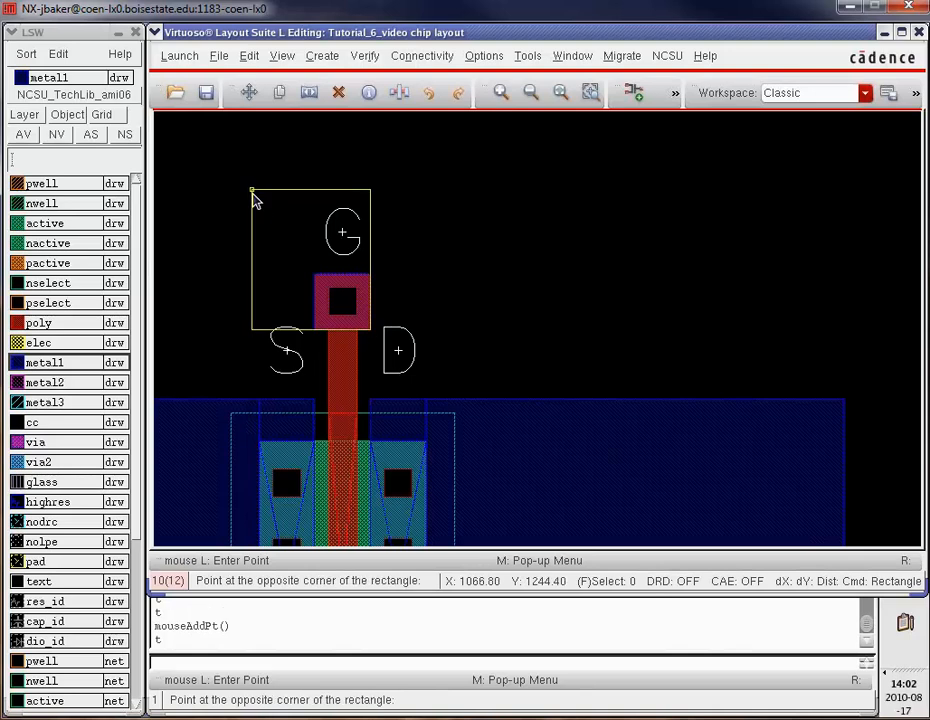
pyautogui.click(210, 147)
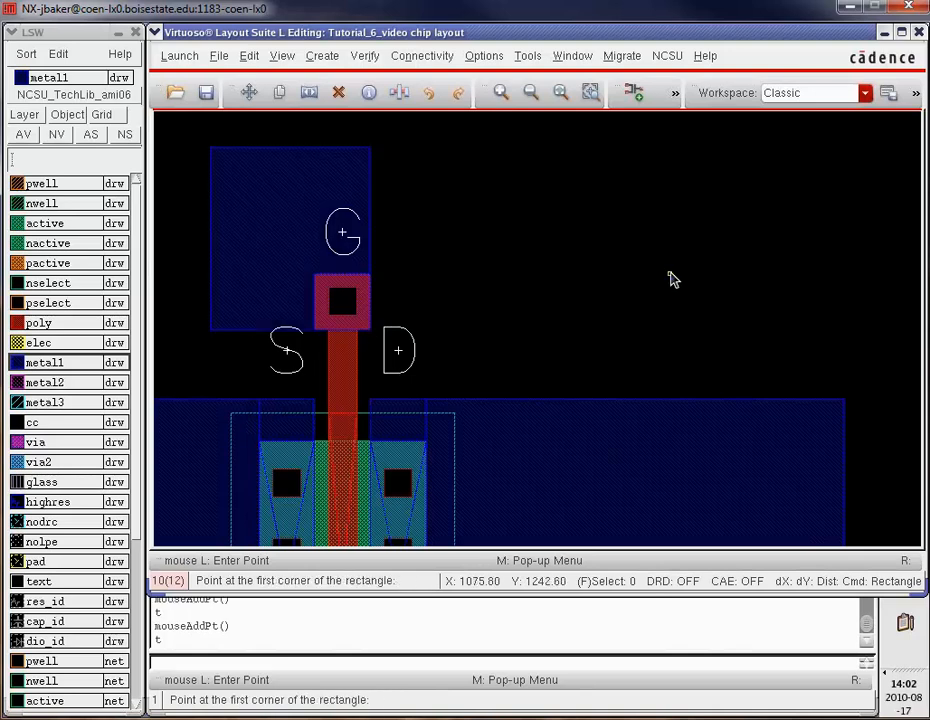
# Draw a metal2 rectangle overlapping the lower end of pad 7's metal3 strip and extending a short way below it
pyautogui.press('f')
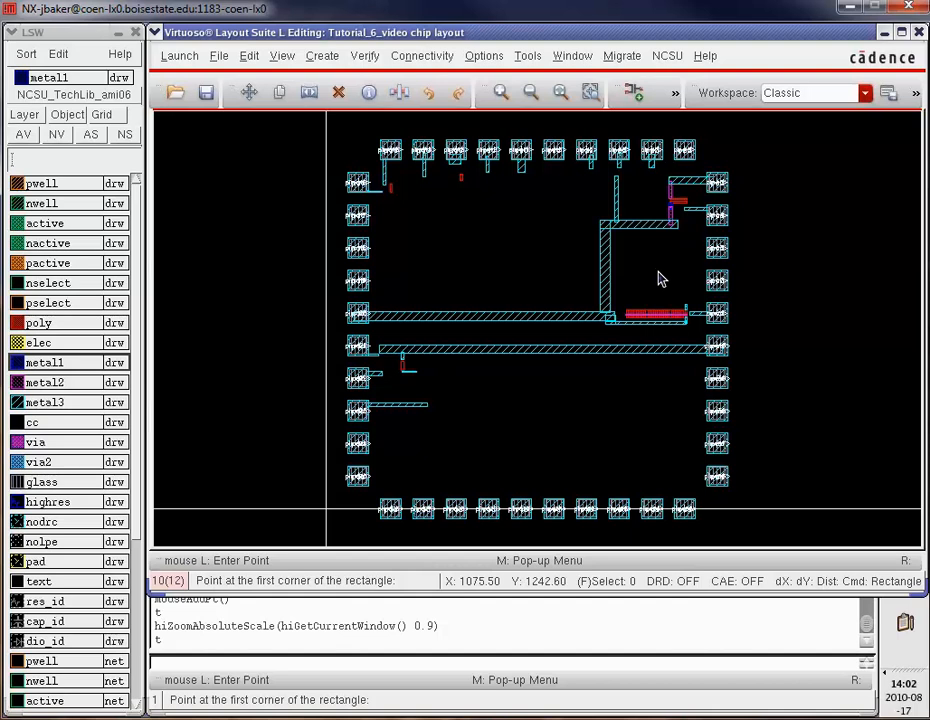
pyautogui.press('z')
pyautogui.click(553, 148)
pyautogui.click(668, 208)
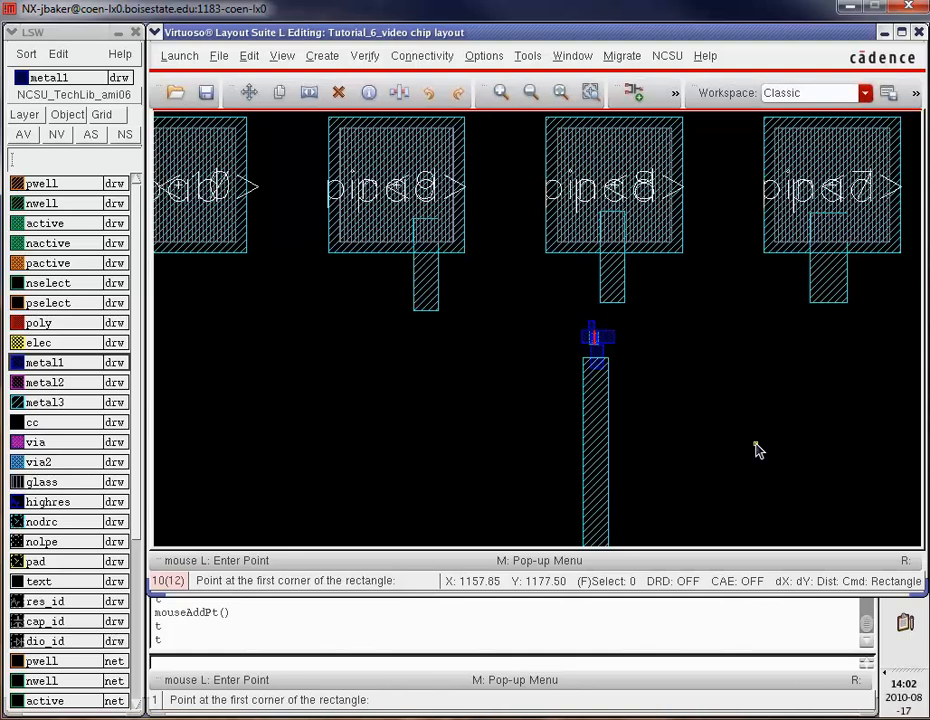
pyautogui.click(84, 378)
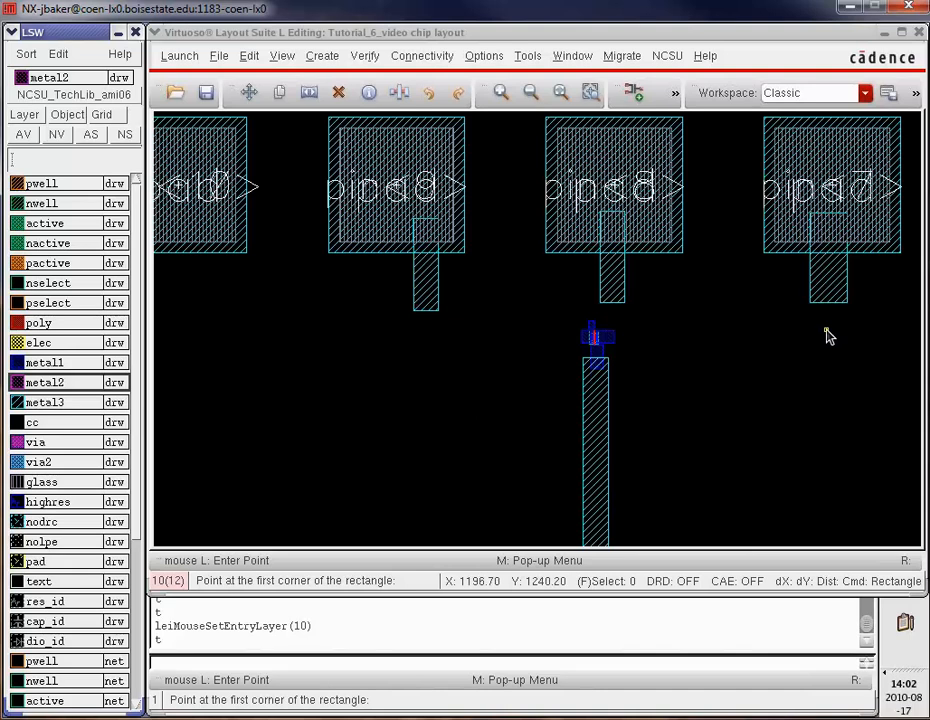
pyautogui.click(812, 280)
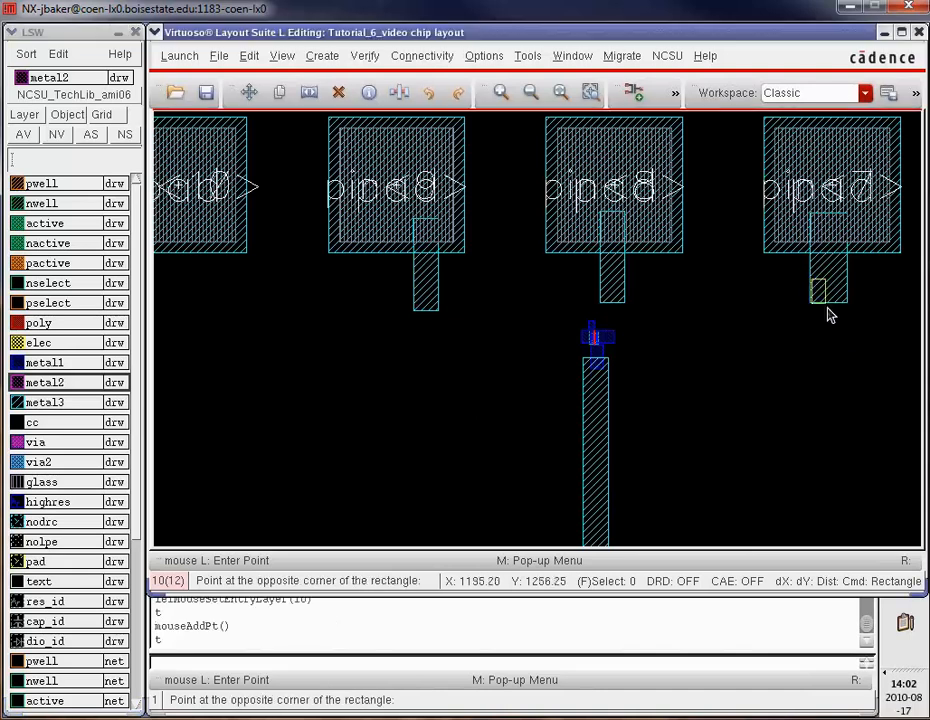
pyautogui.click(846, 336)
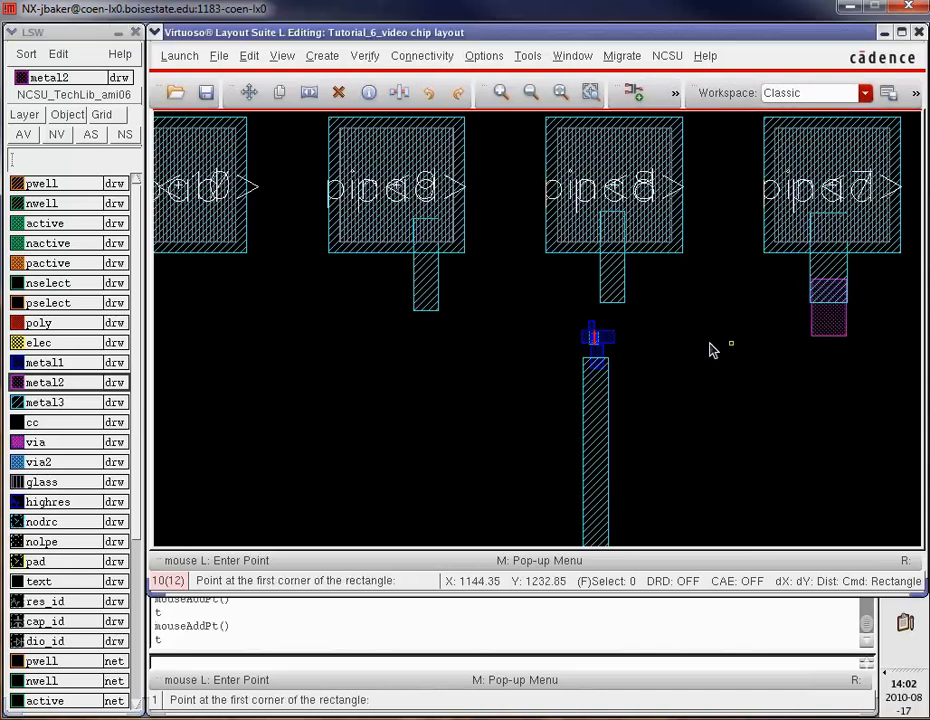
# Draw a thin horizontal metal2 rectangle from the NMOS_IV drain's metal1 across to below pad 7, meeting the metal2 there
pyautogui.click(605, 334)
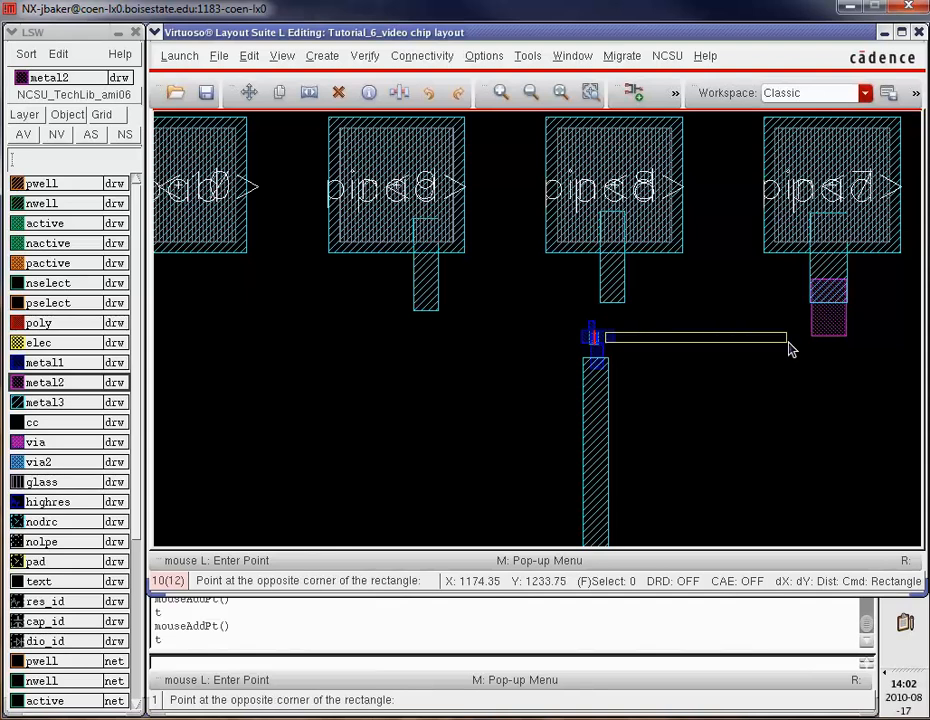
pyautogui.click(847, 341)
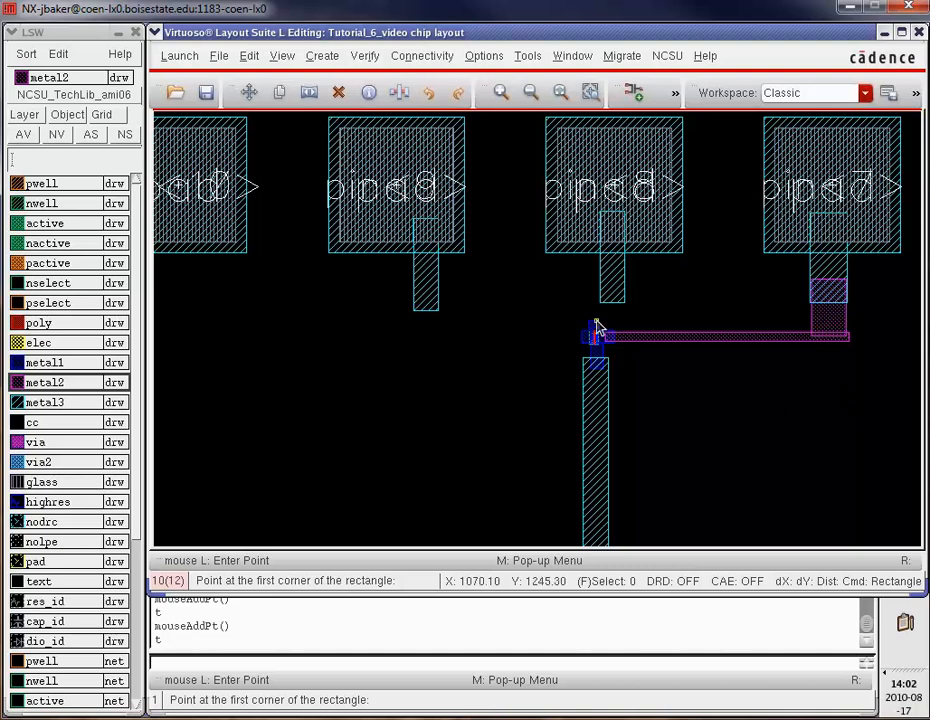
# Draw a metal2 rectangle up from the gate's metal1 and another, about 11.25 by 3.3, across onto pad 8's metal3 strip
pyautogui.press('z')
pyautogui.click(555, 277)
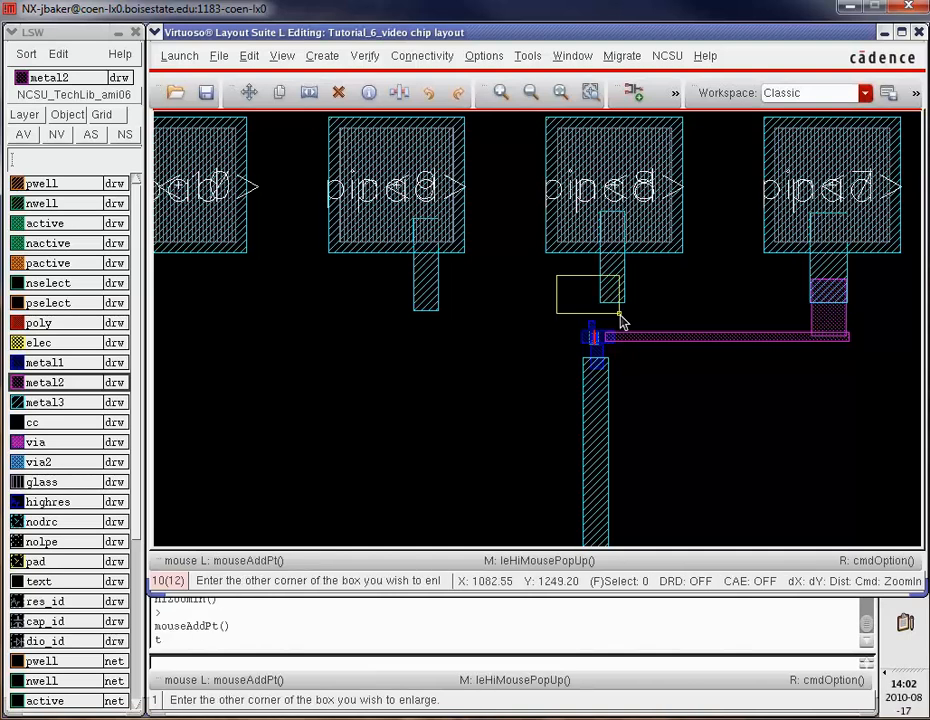
pyautogui.click(635, 336)
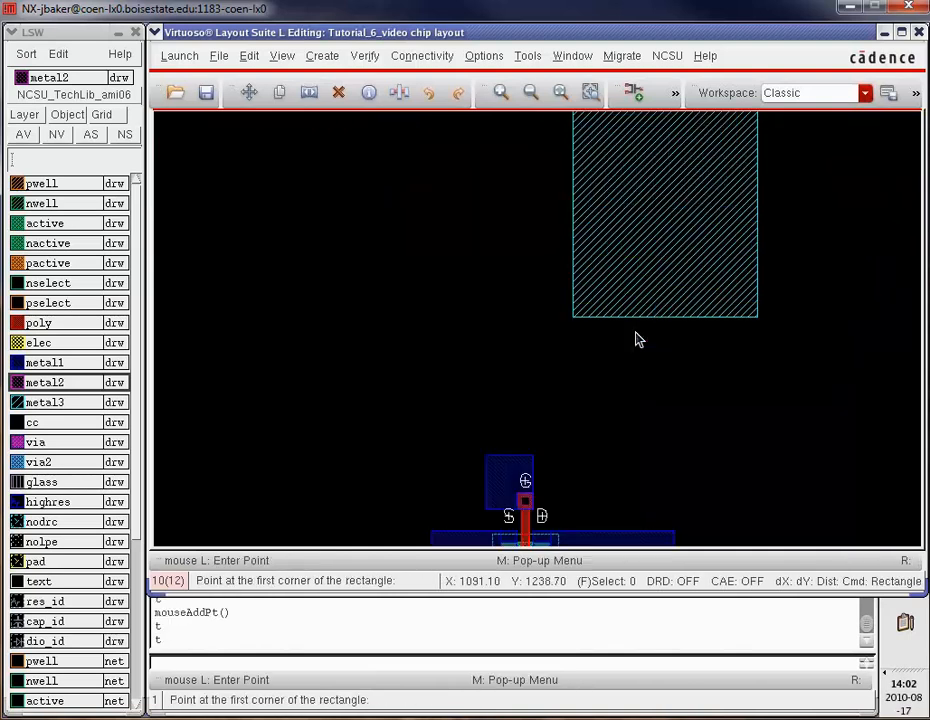
pyautogui.click(498, 477)
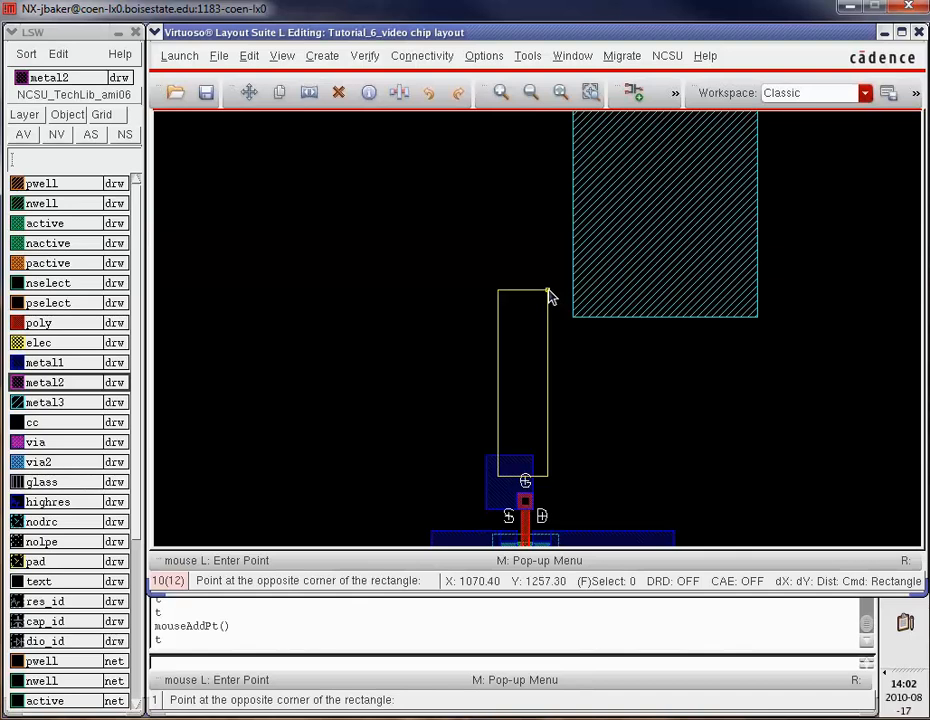
pyautogui.click(545, 261)
pyautogui.click(545, 262)
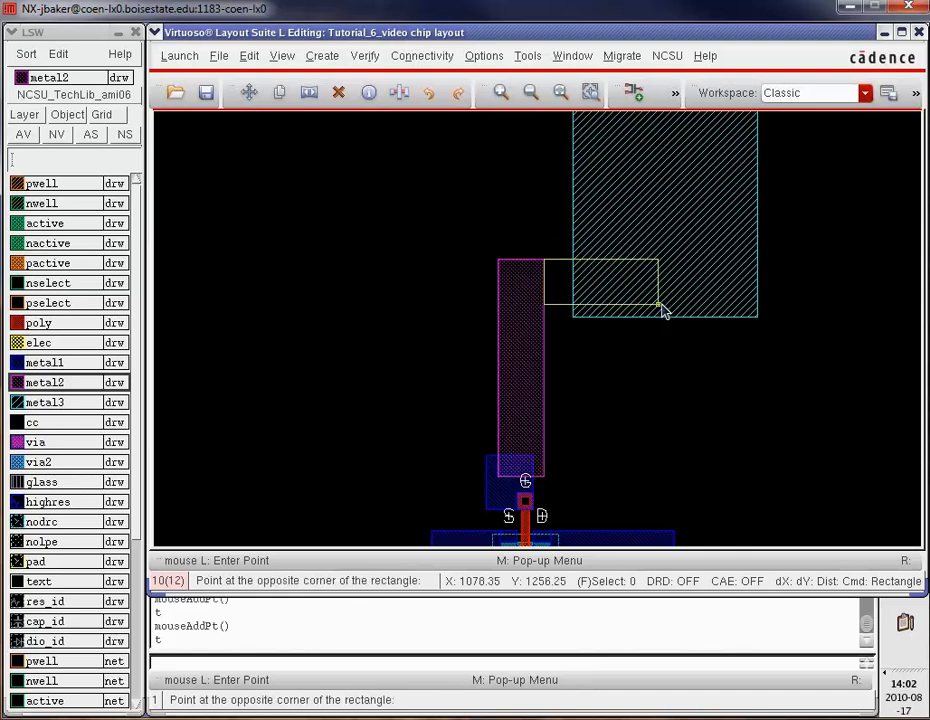
pyautogui.click(700, 305)
# Draw a short metal2 rectangle starting on the NMOS_IV source's metal1 and extending left past its edge
pyautogui.scroll(-2, 764, 444)
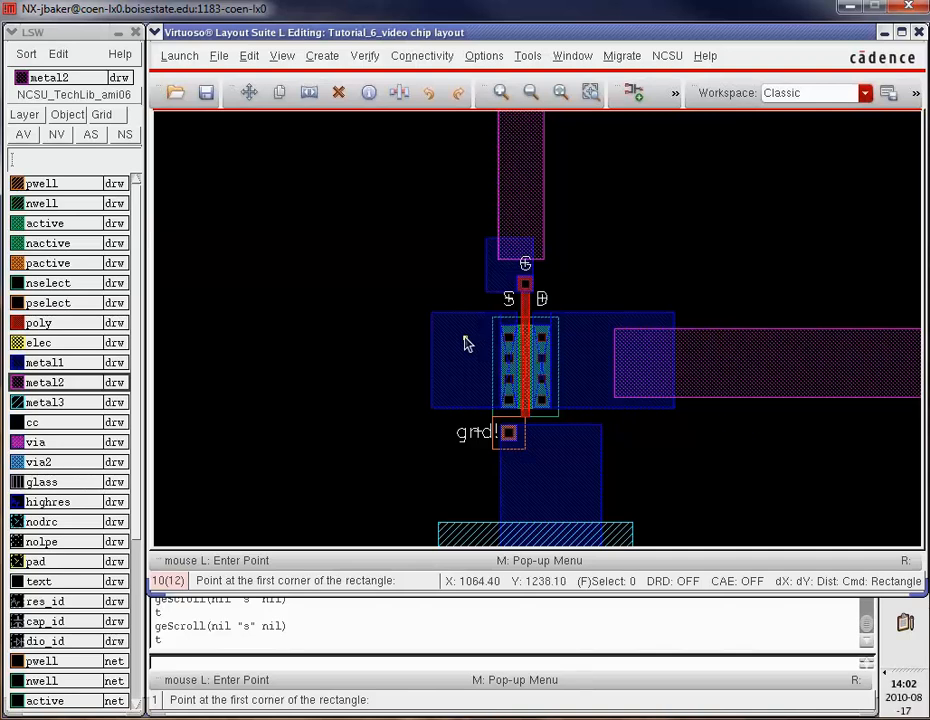
pyautogui.click(465, 338)
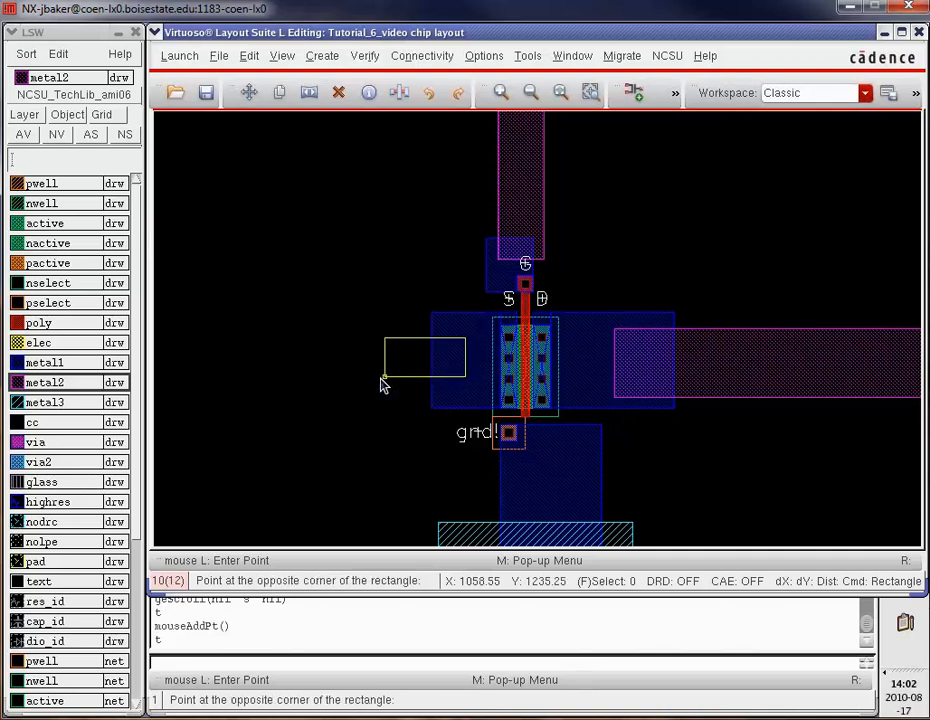
pyautogui.click(326, 384)
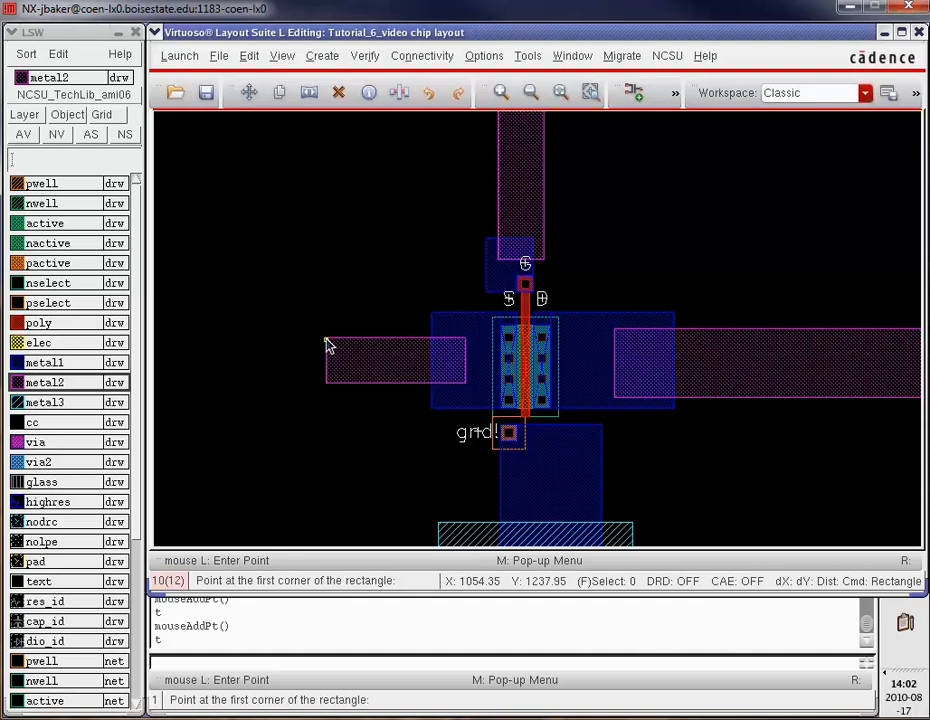
# Draw a metal2 rectangle about 28 tall down from pad 9's metal3 strip and a wider horizontal one across to the source's metal2 stub
pyautogui.press('f')
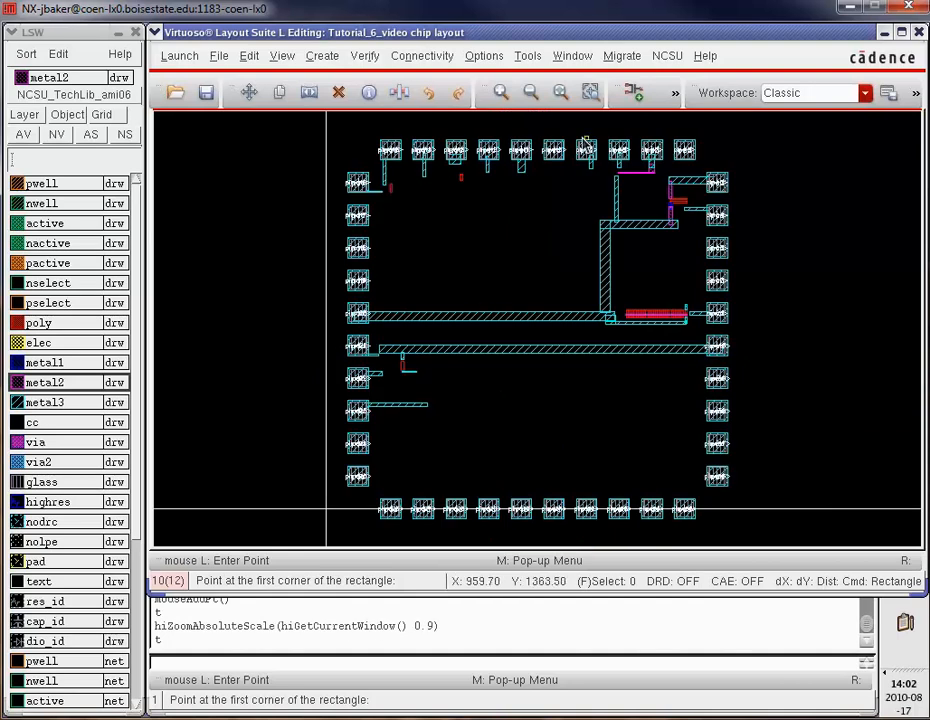
pyautogui.press('z')
pyautogui.click(560, 141)
pyautogui.click(651, 198)
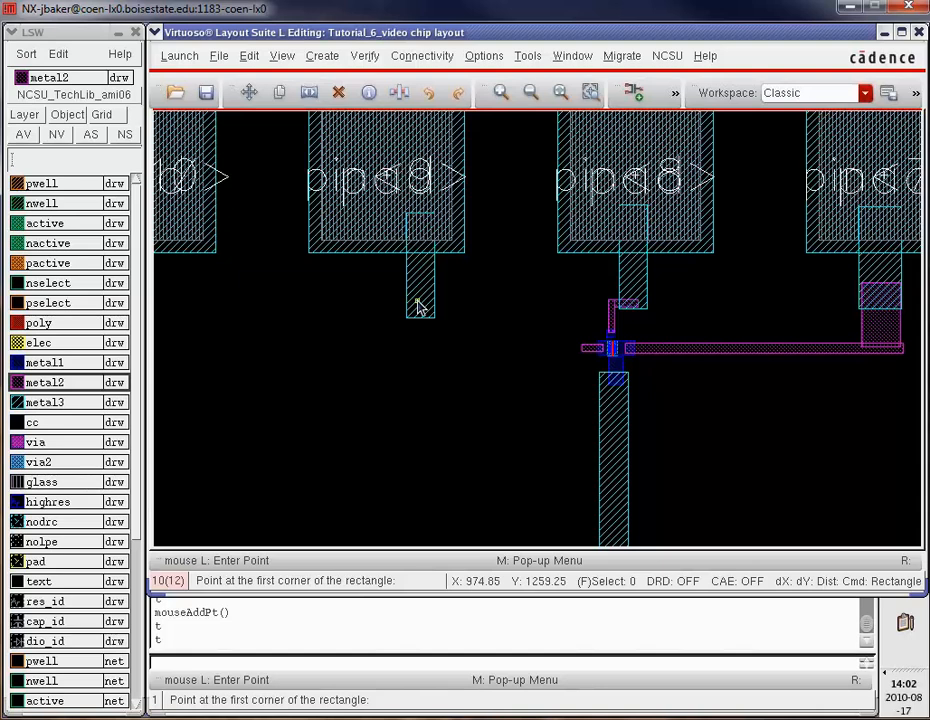
pyautogui.click(417, 301)
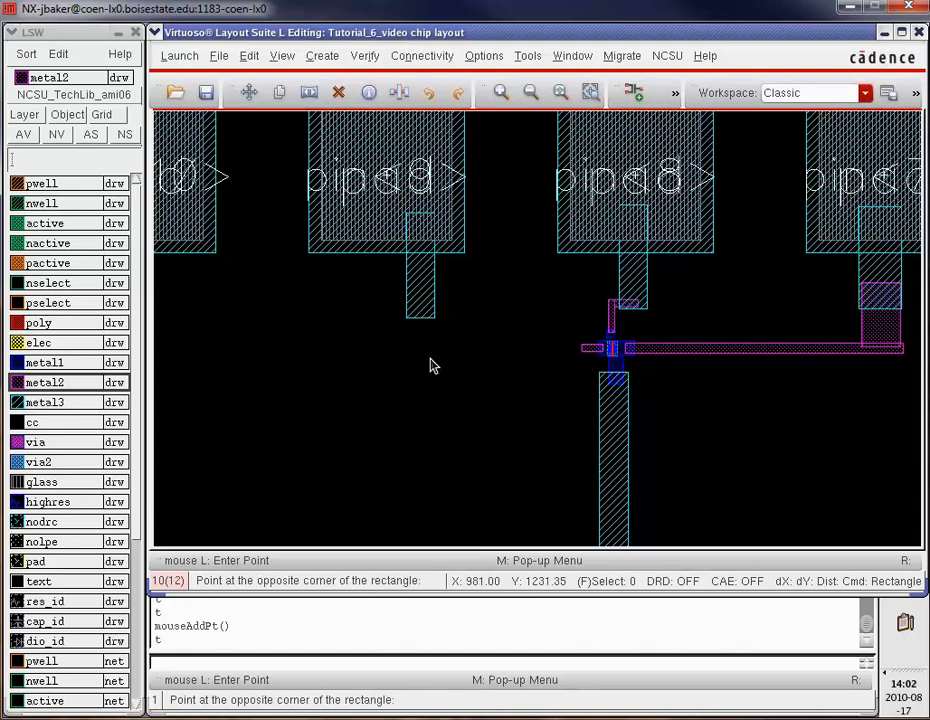
pyautogui.click(431, 358)
pyautogui.click(419, 341)
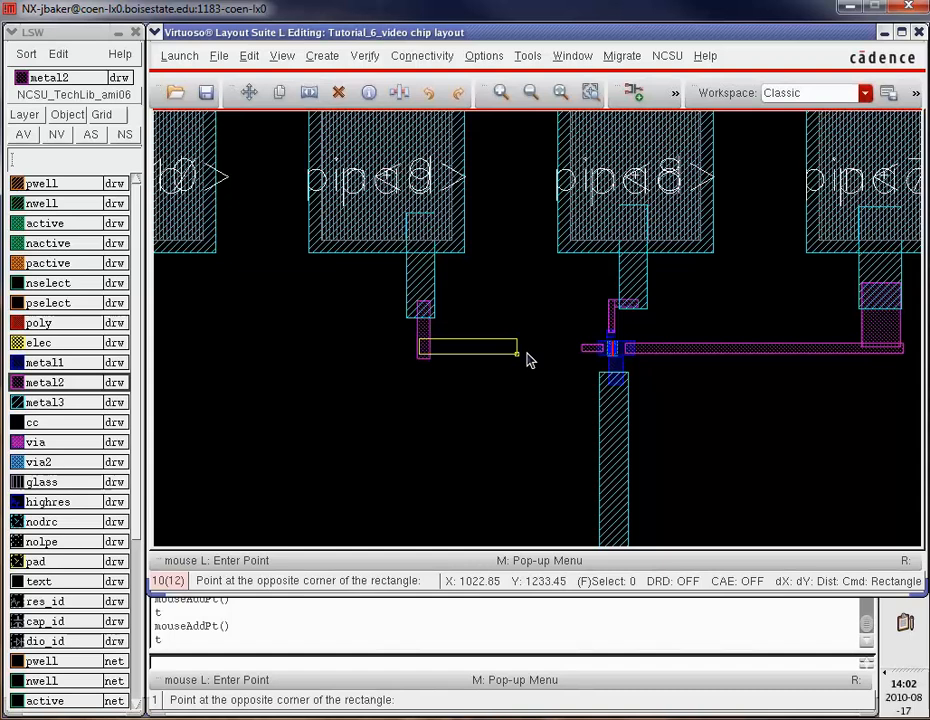
pyautogui.click(585, 363)
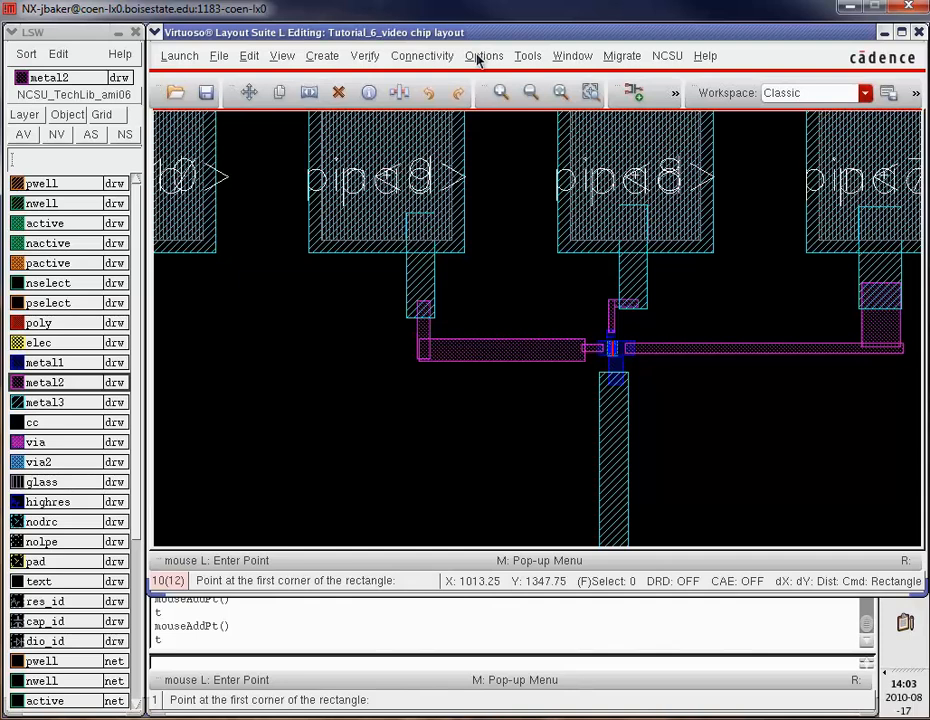
# Run a full flat DRC on the chip layout with the divaDRC.rul rules
pyautogui.click(368, 56)
pyautogui.click(380, 83)
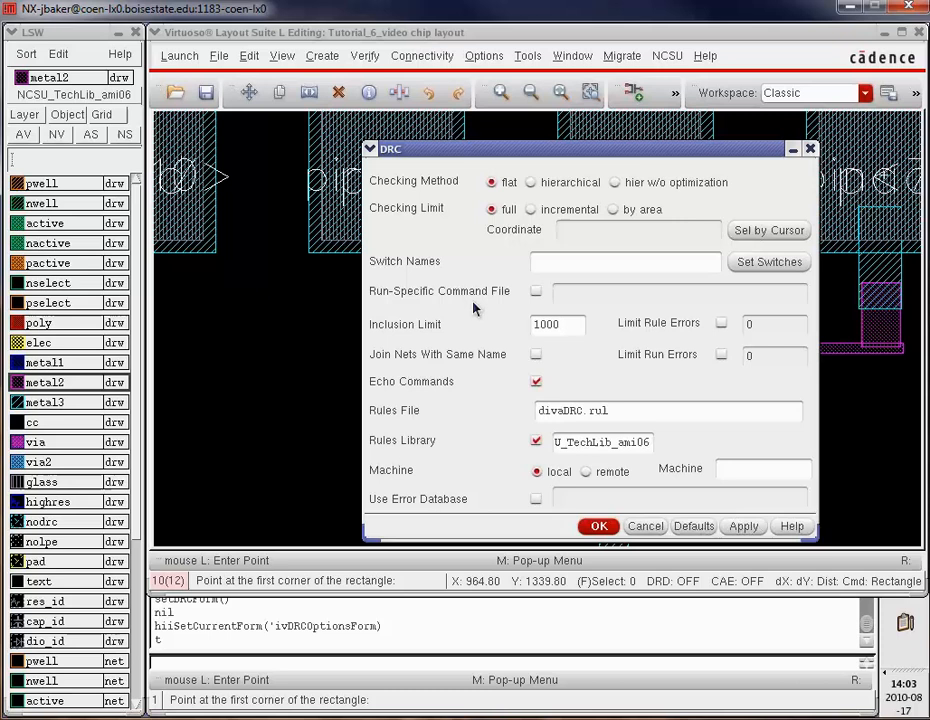
pyautogui.click(599, 526)
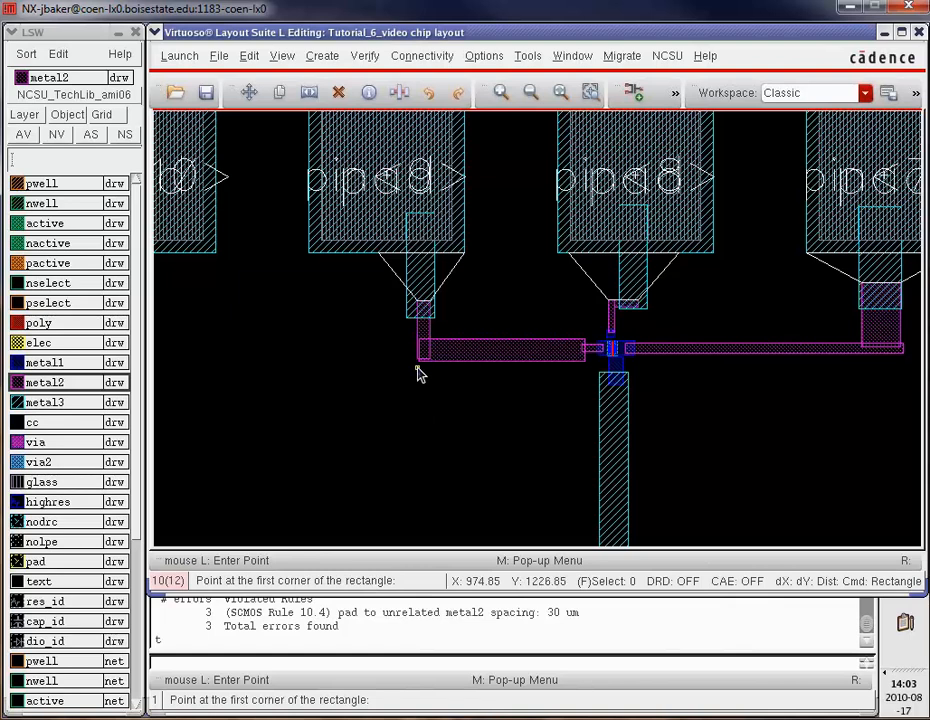
# Delete the metal2 rectangles overlapping the metal3 strips of pads 7, 8 and 9, including the vertical piece above the gate
pyautogui.click(880, 337)
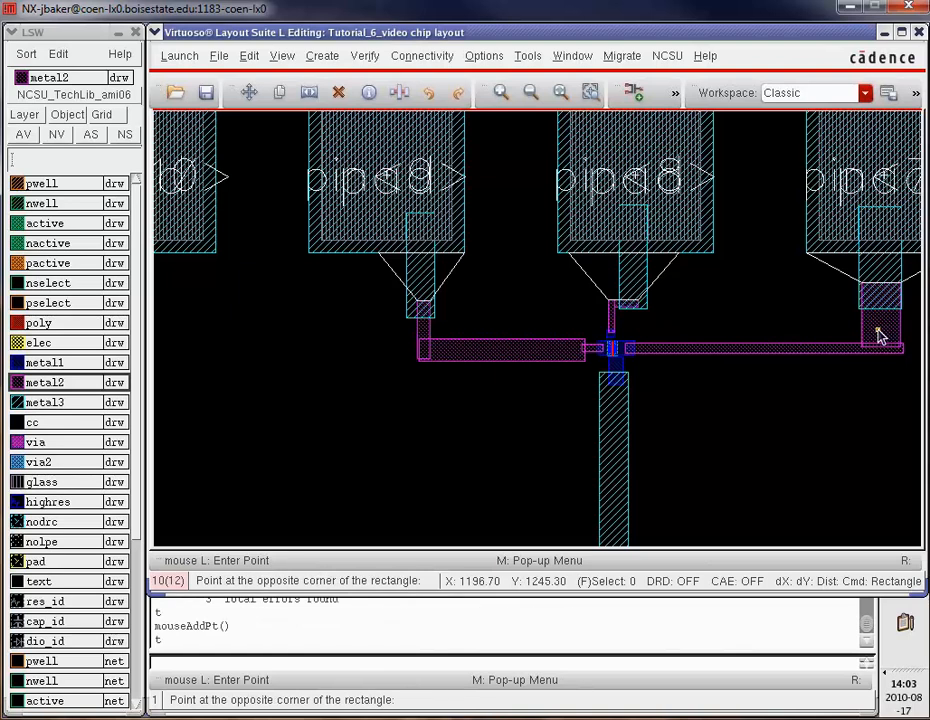
pyautogui.press('Escape')
pyautogui.click(880, 337)
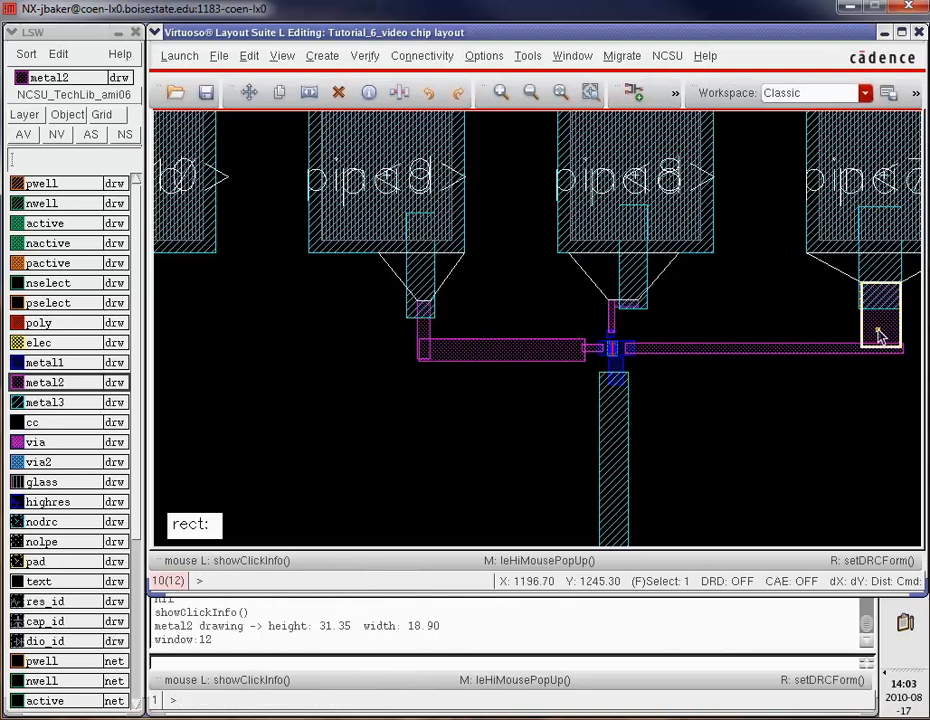
pyautogui.press('Delete')
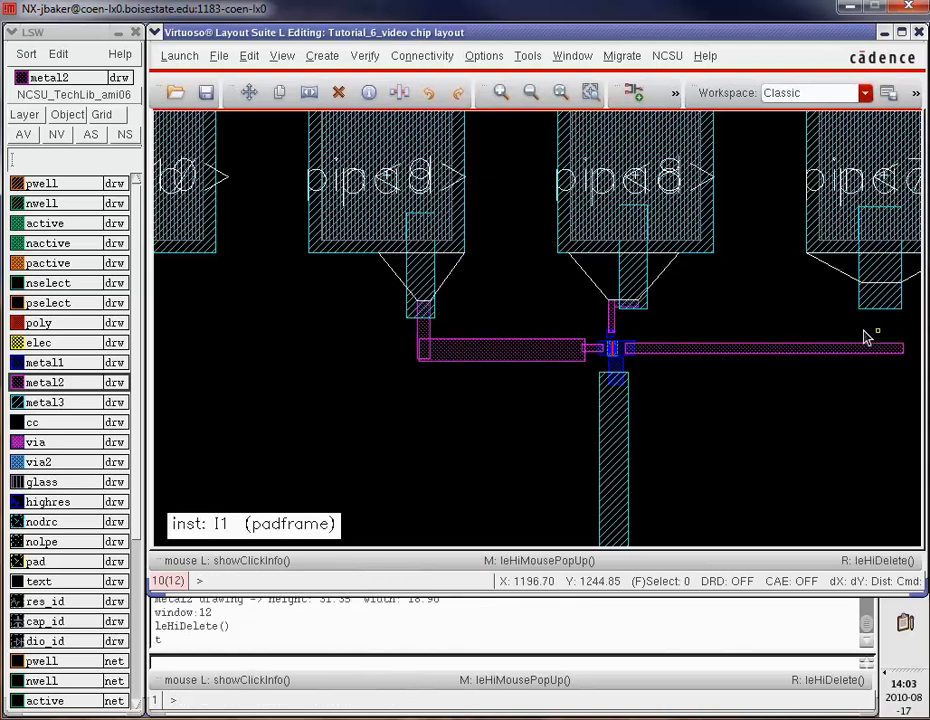
pyautogui.click(627, 303)
pyautogui.press('Delete')
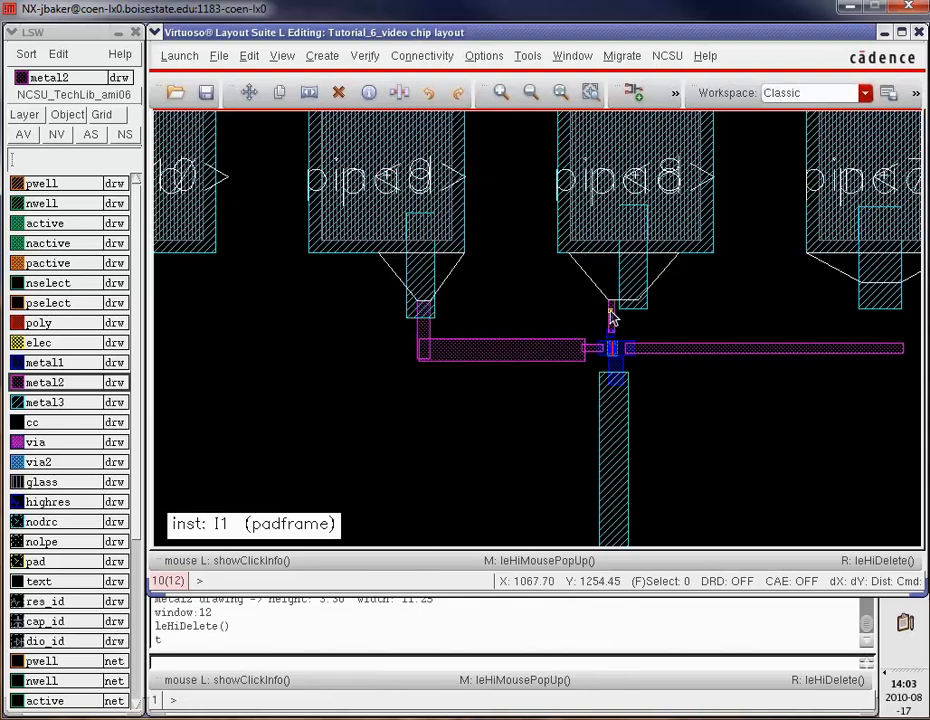
pyautogui.click(612, 316)
pyautogui.press('Delete')
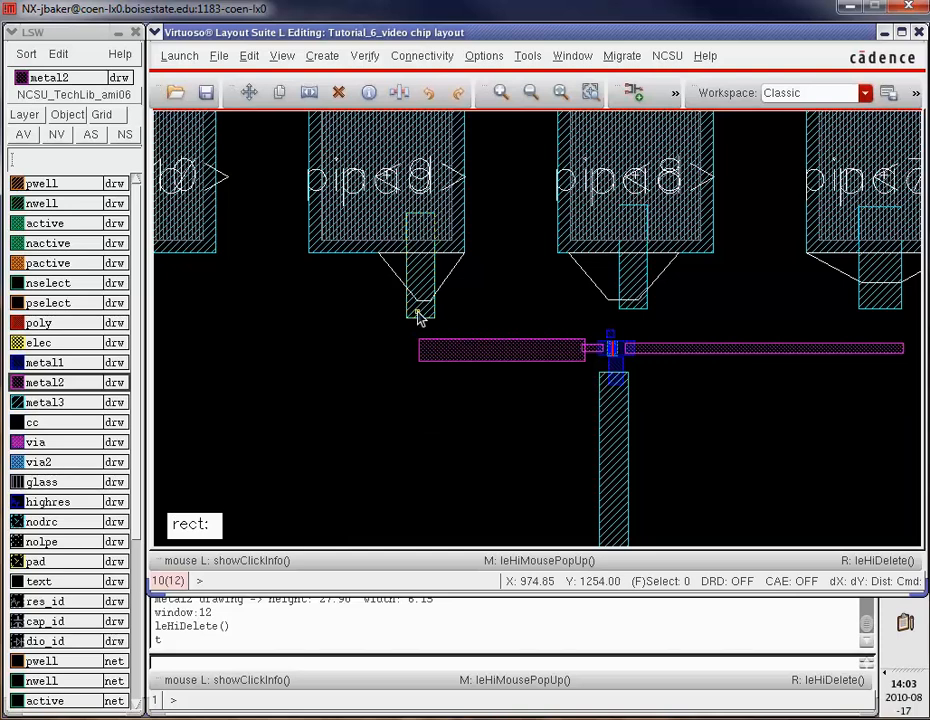
# Delete the short metal3 strips extending down from pads 9, 8 and 7
pyautogui.click(420, 320)
pyautogui.press('Delete')
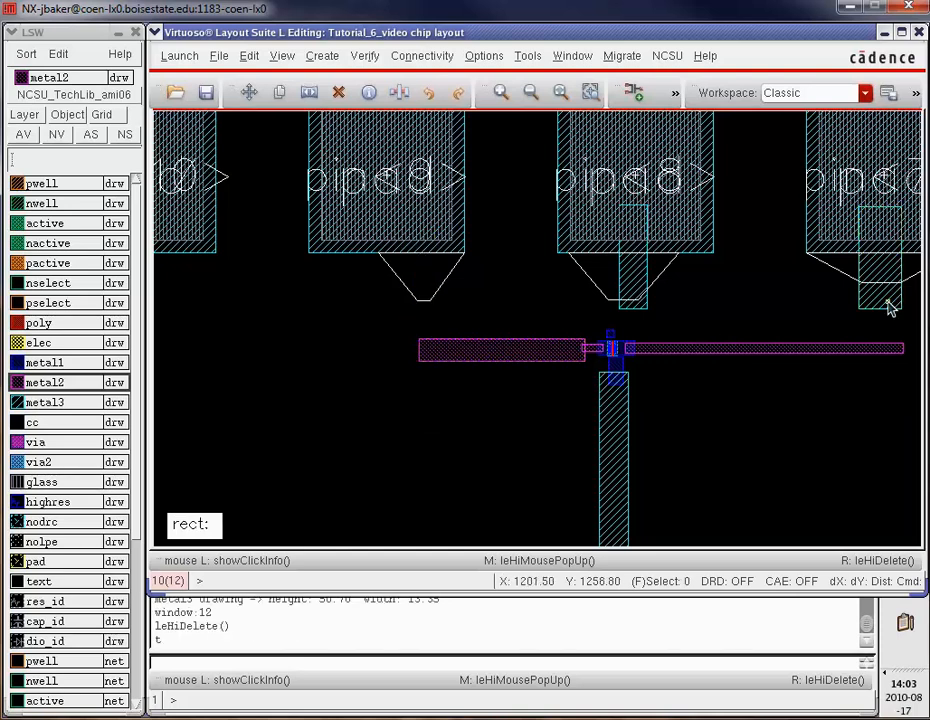
pyautogui.press('u')
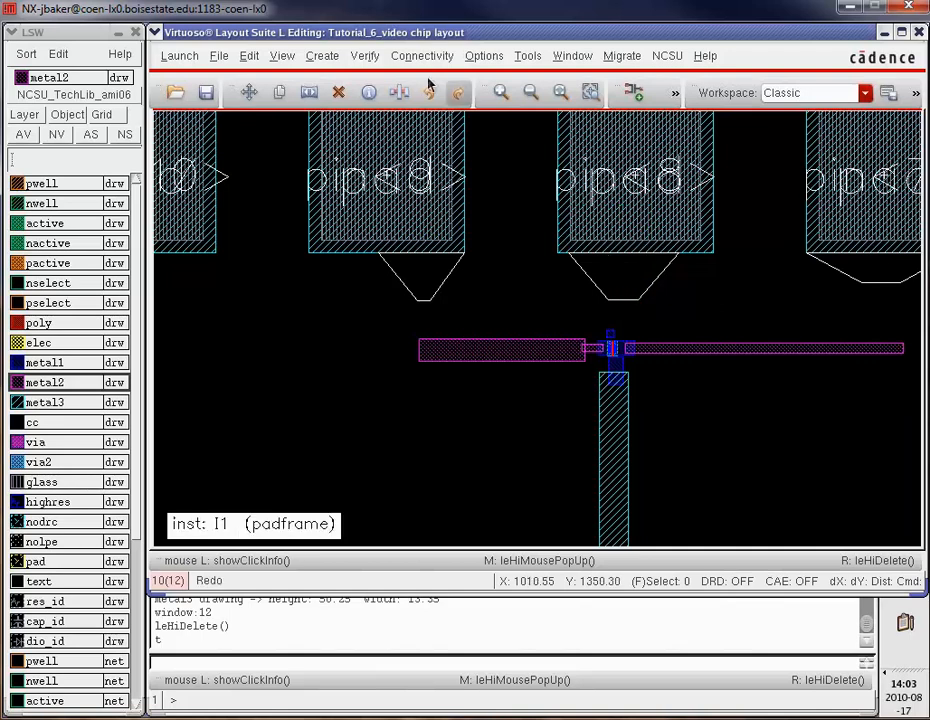
# Rerun the full DRC on the layout with the pad strips removed
pyautogui.click(365, 56)
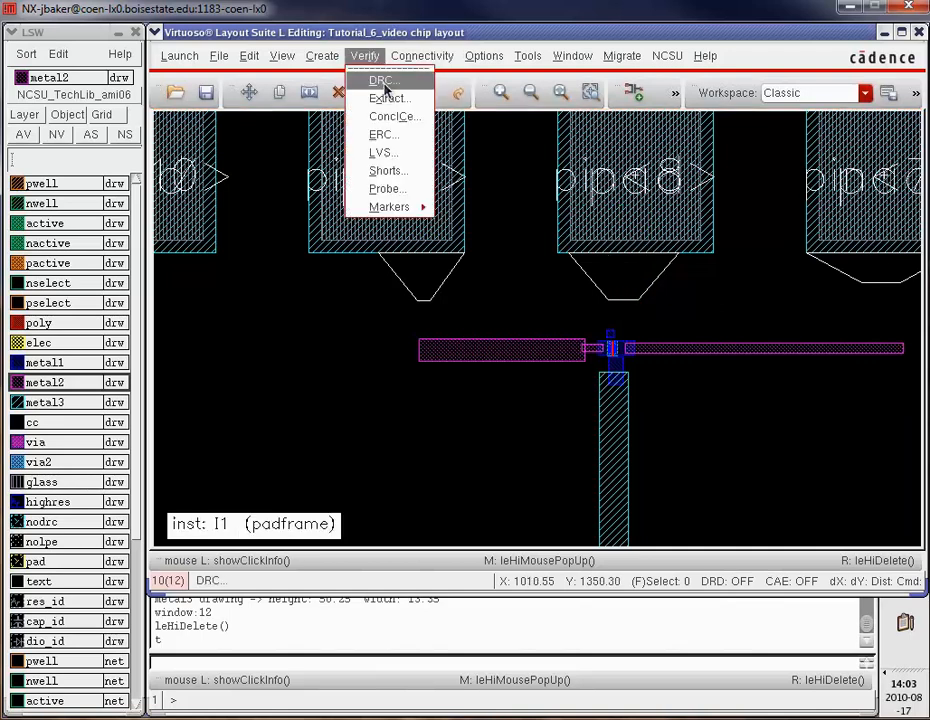
pyautogui.click(382, 80)
pyautogui.click(603, 527)
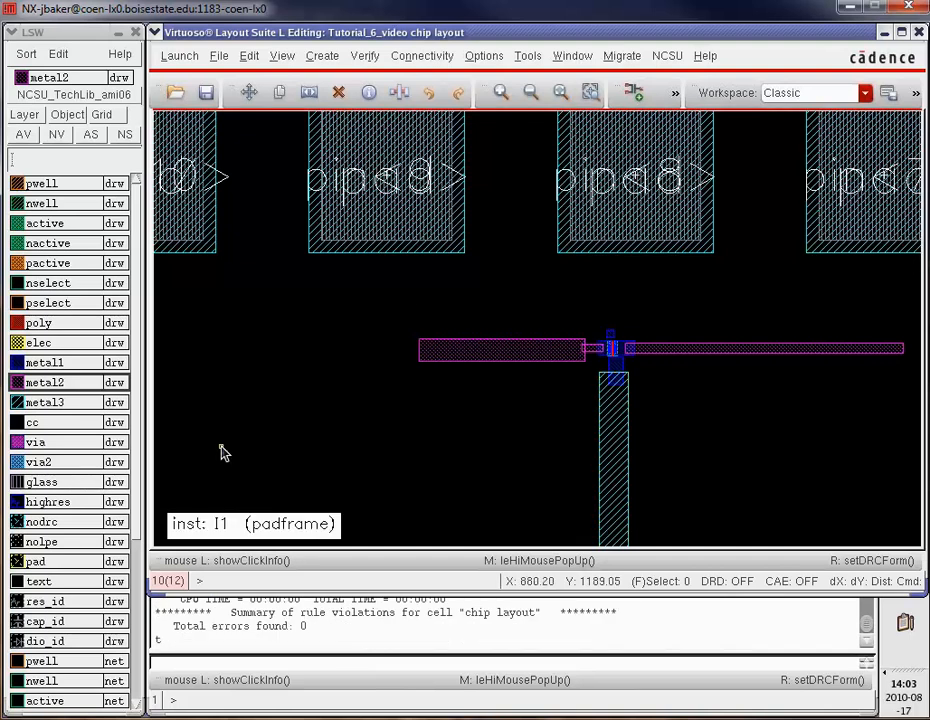
# Draw a wide metal3 rectangle from inside pad 9 down past the end of the horizontal metal2 leading to the source
pyautogui.click(52, 403)
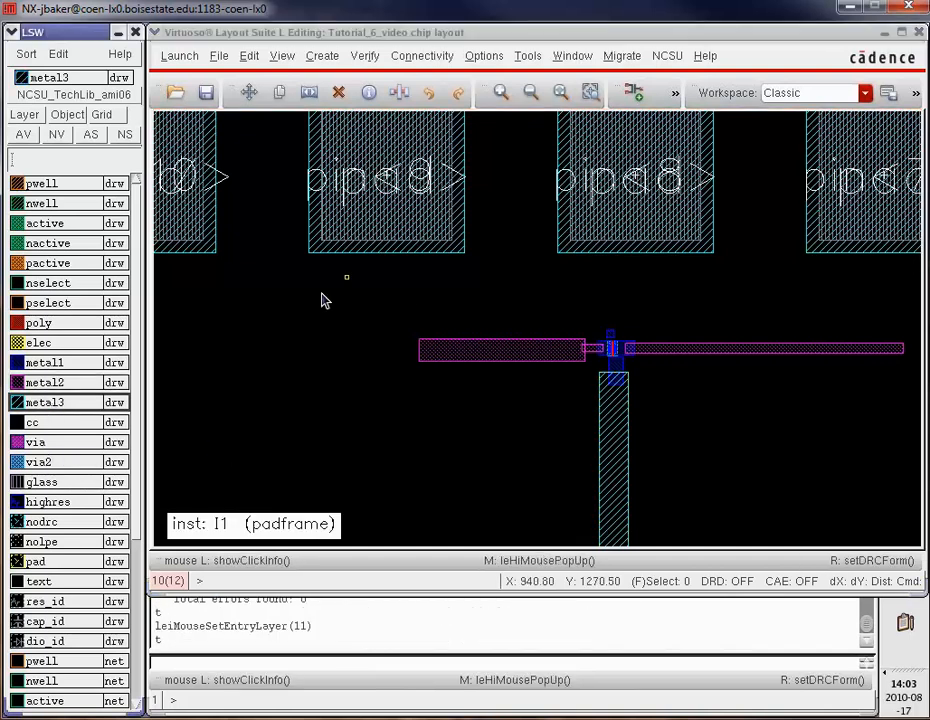
pyautogui.click(401, 206)
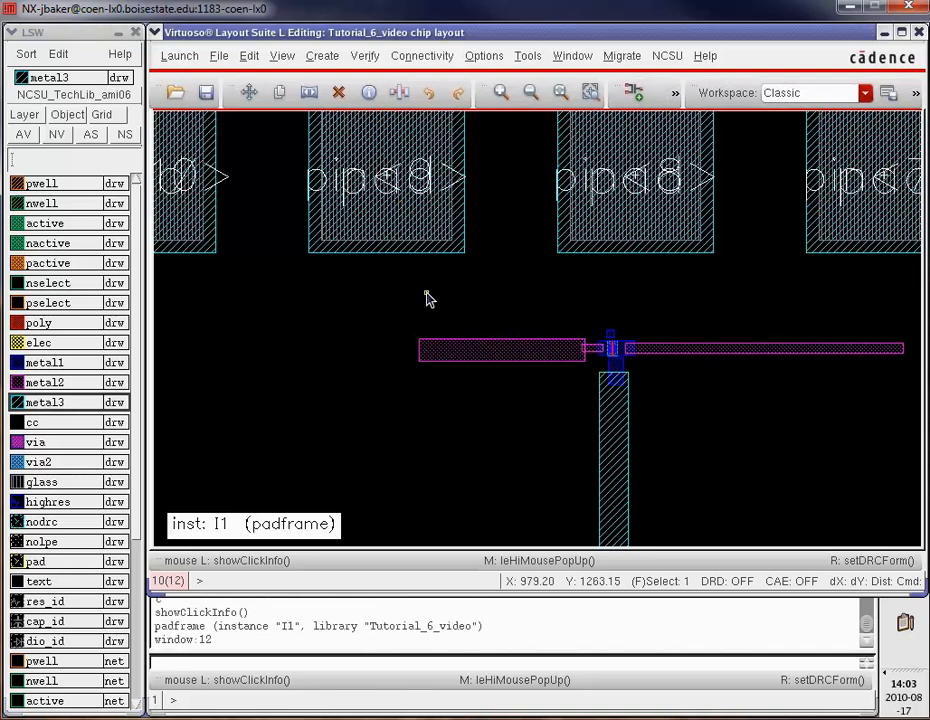
pyautogui.press('r')
pyautogui.click(391, 210)
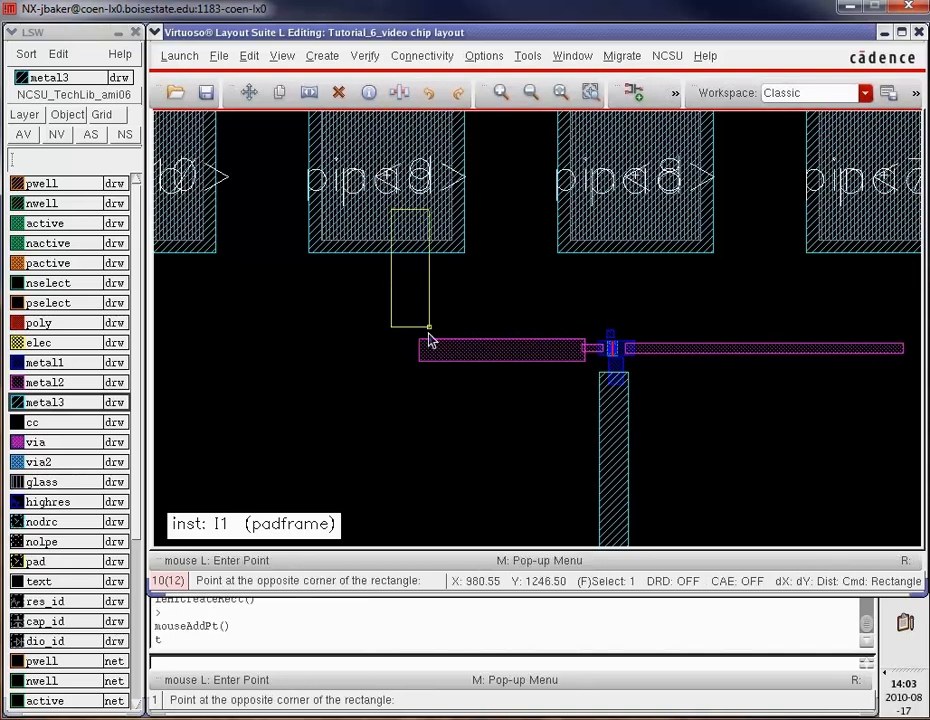
pyautogui.click(450, 378)
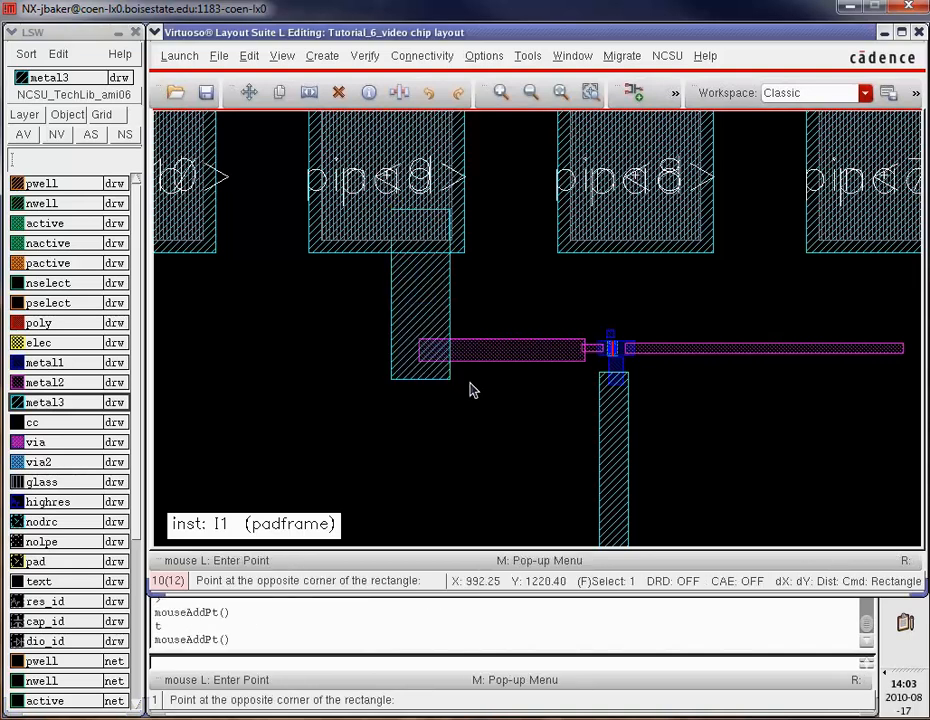
# Draw metal3 rectangles from pad 8 down to just above the gate and from pad 7 down across the drain's metal2
pyautogui.click(608, 222)
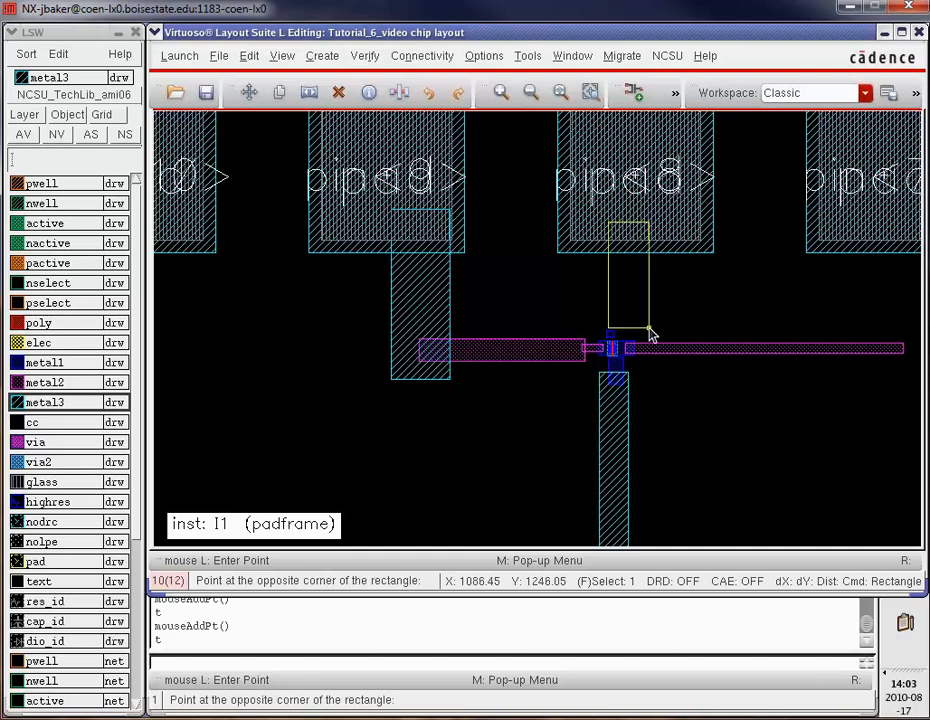
pyautogui.click(649, 327)
pyautogui.click(835, 240)
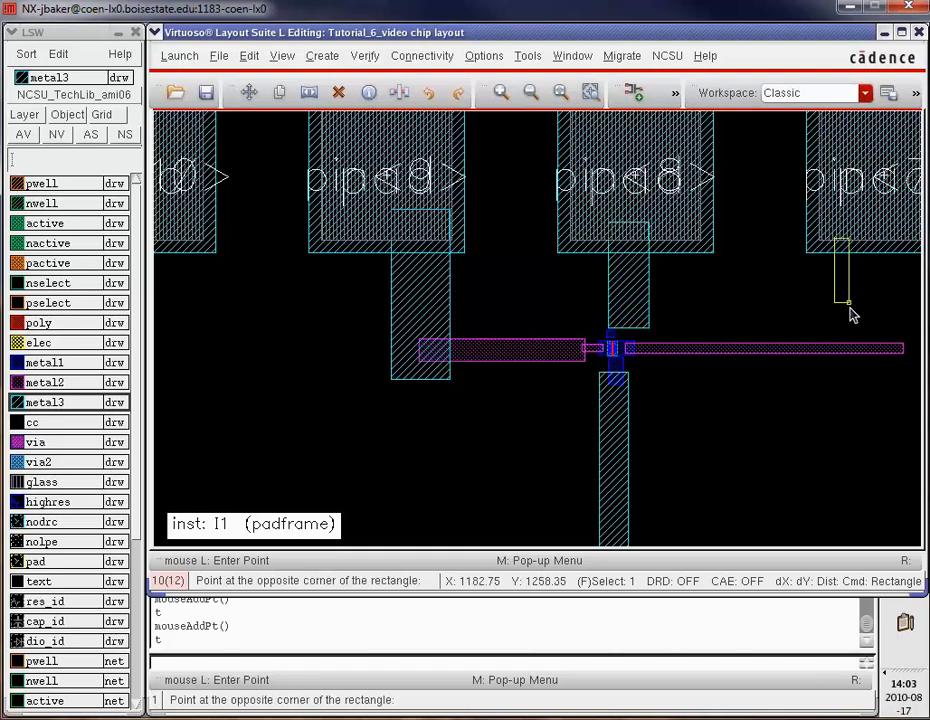
pyautogui.click(868, 368)
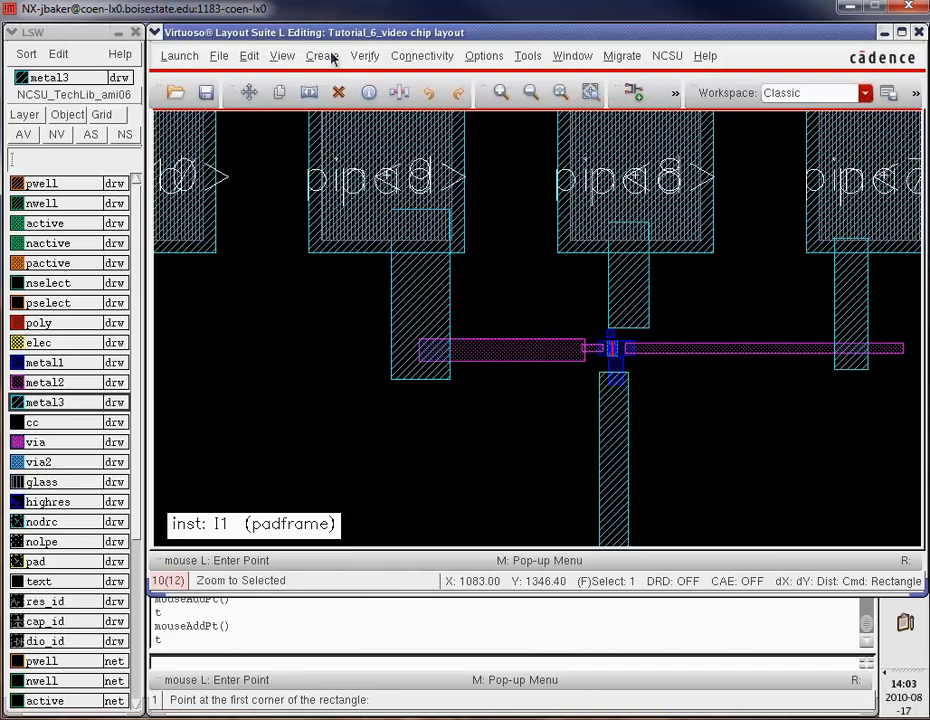
# Run a full flat DRC on the layout with the redrawn metal3 pad strips
pyautogui.click(366, 57)
pyautogui.click(380, 77)
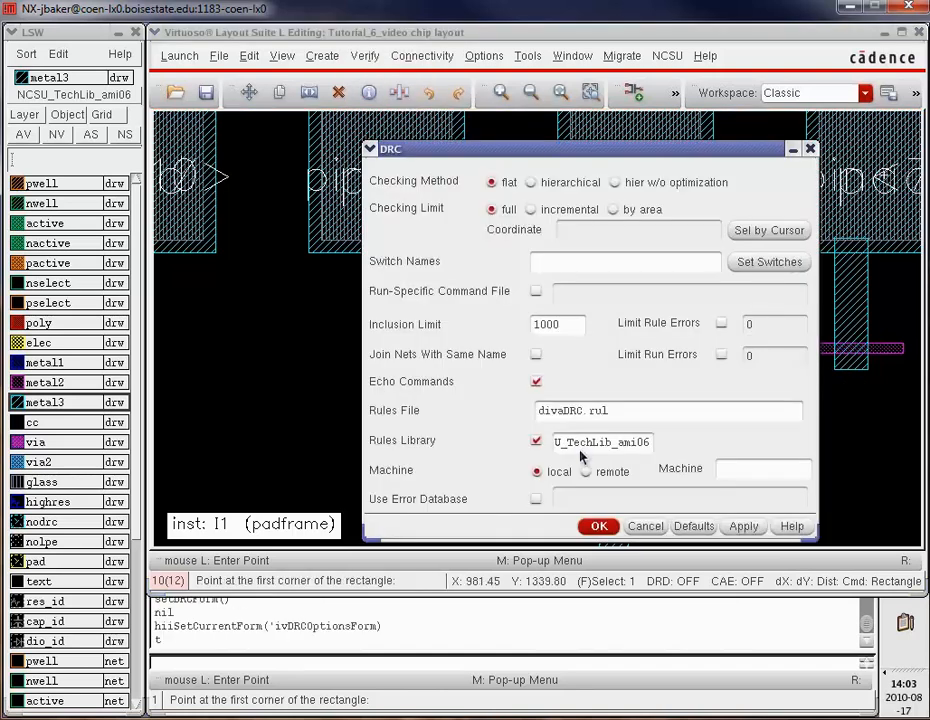
pyautogui.click(598, 525)
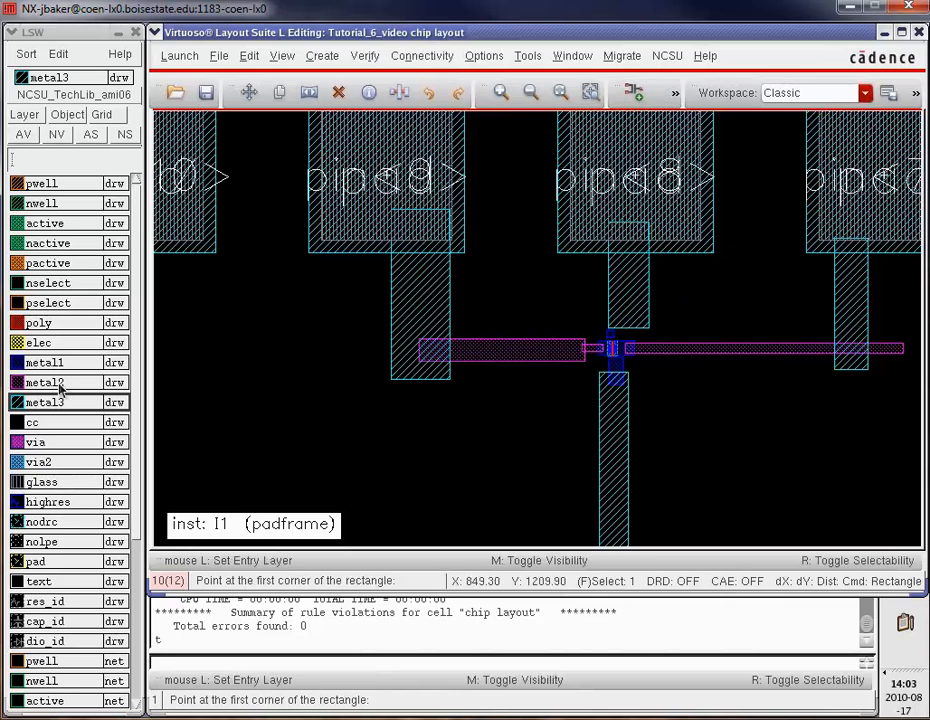
# Try to draw a large metal2 rectangle over the gate and the lower end of pad 8's metal3 strip, and undo it
pyautogui.click(45, 383)
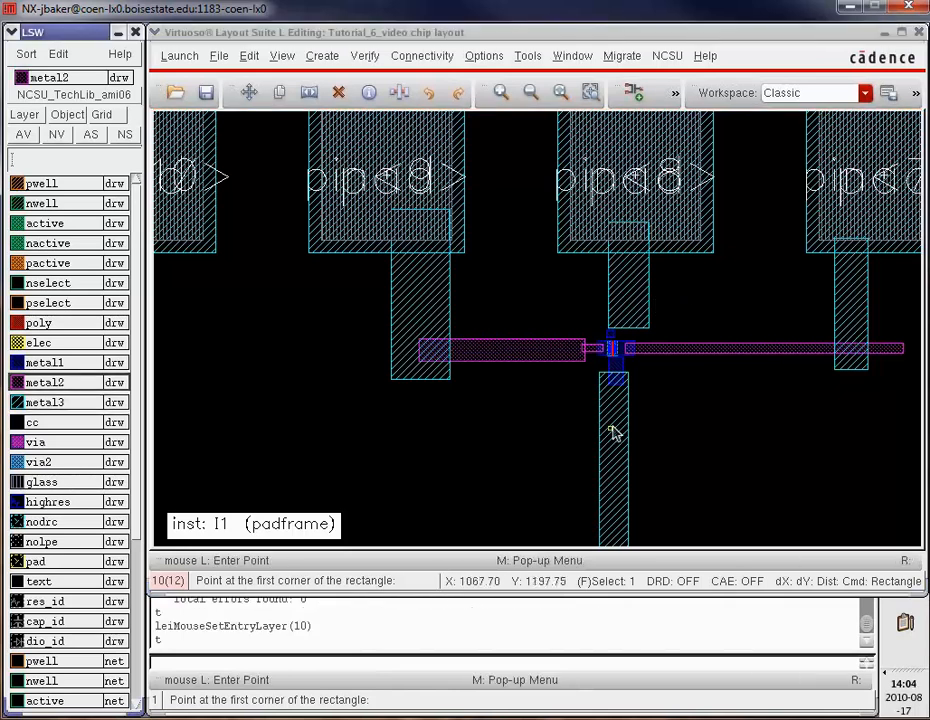
pyautogui.click(598, 301)
pyautogui.click(659, 354)
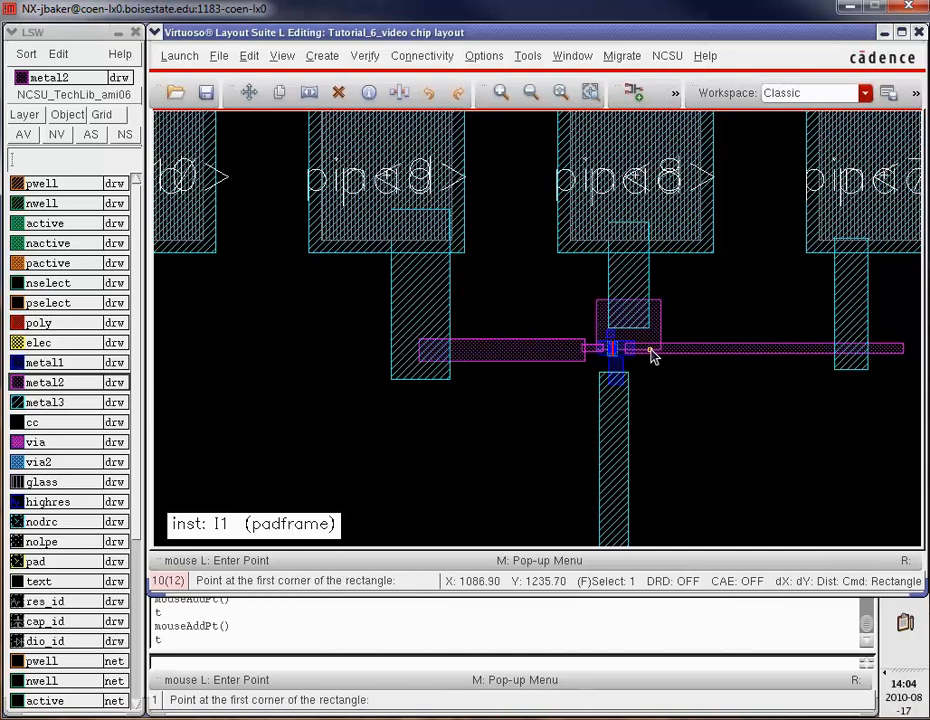
pyautogui.press('u')
# Draw a small metal2 rectangle overlapping the gate's metal1 and the lower end of pad 8's metal3 strip
pyautogui.press('z')
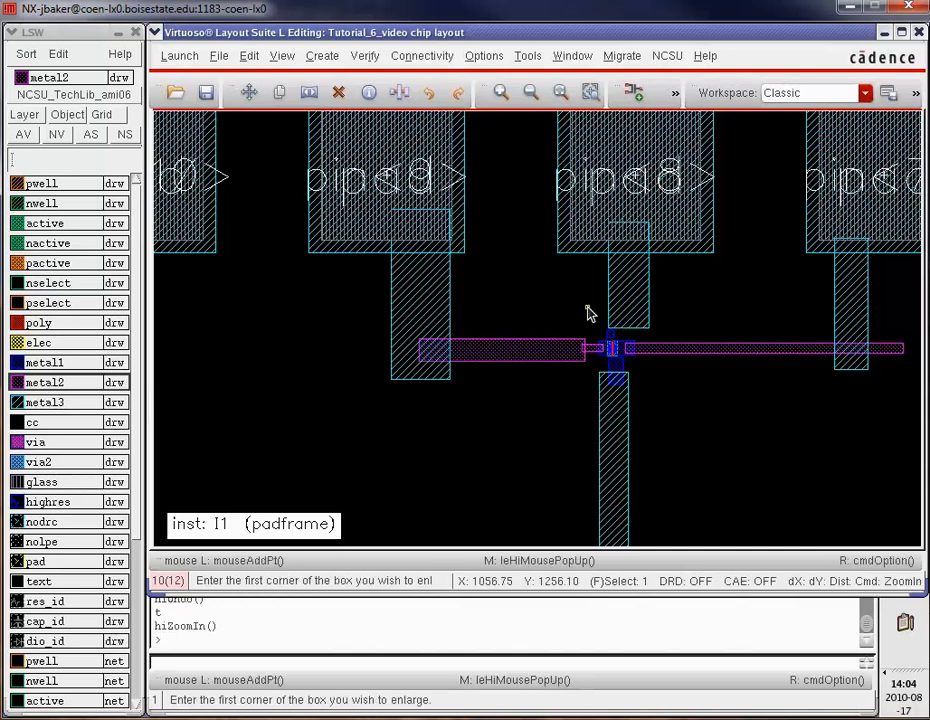
pyautogui.click(588, 309)
pyautogui.click(659, 347)
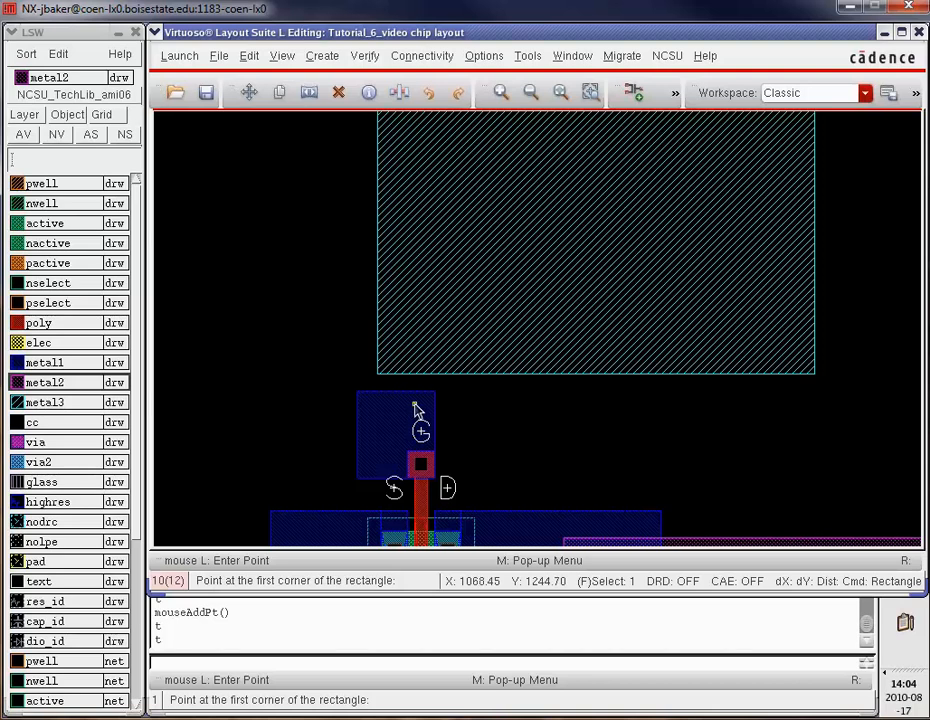
pyautogui.press('t')
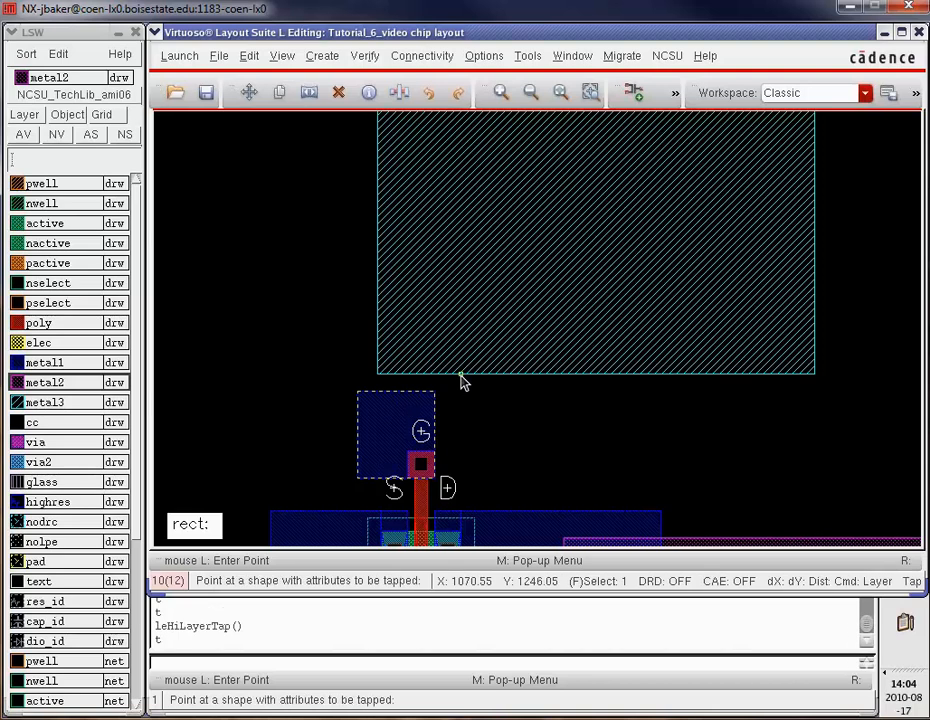
pyautogui.press('r')
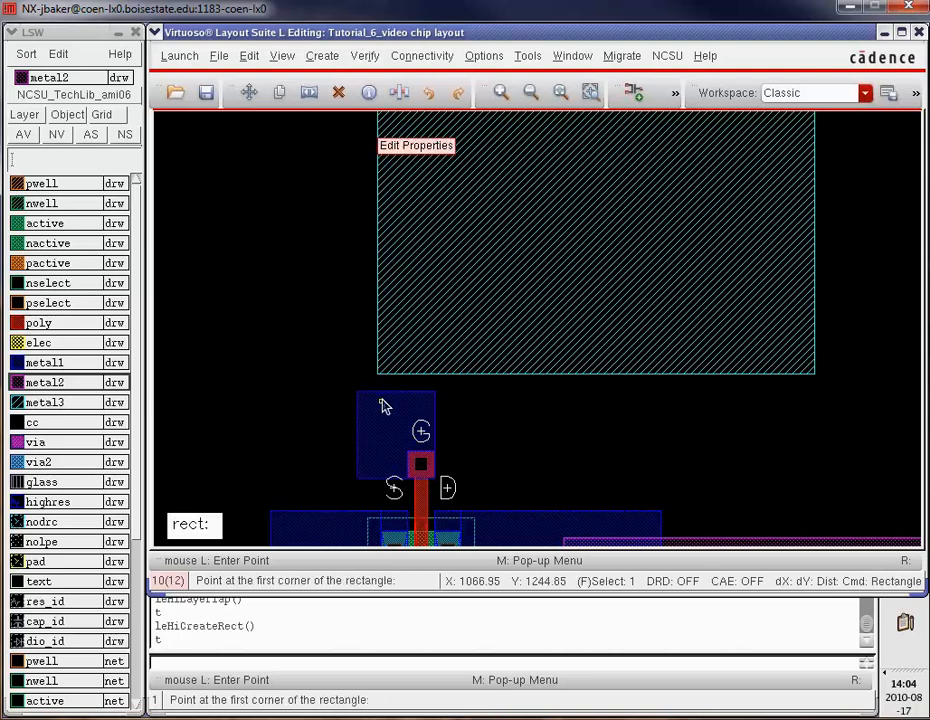
pyautogui.click(385, 410)
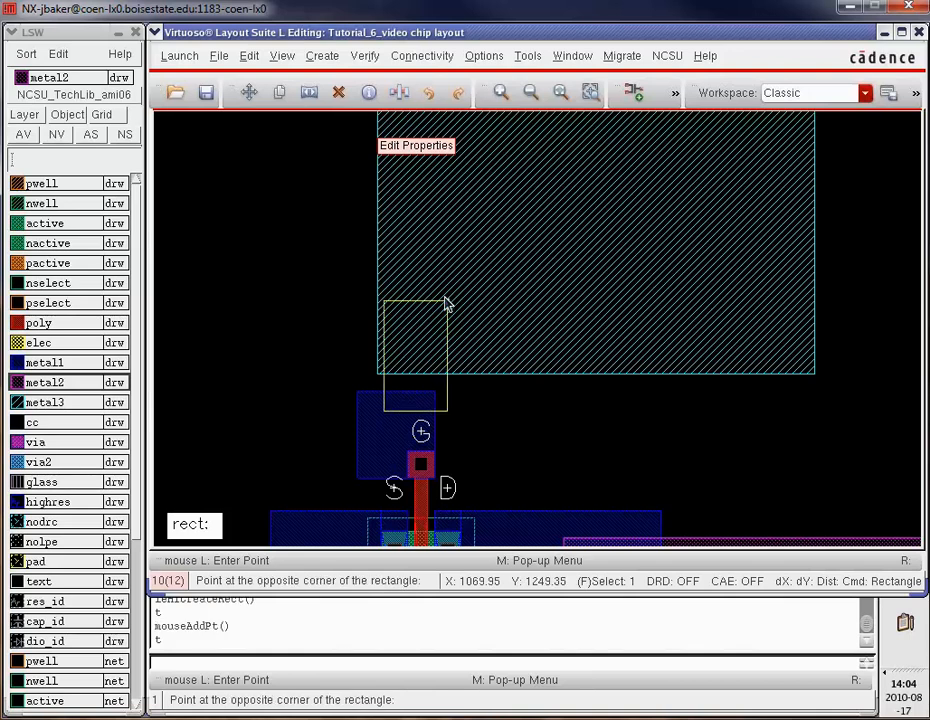
pyautogui.click(435, 353)
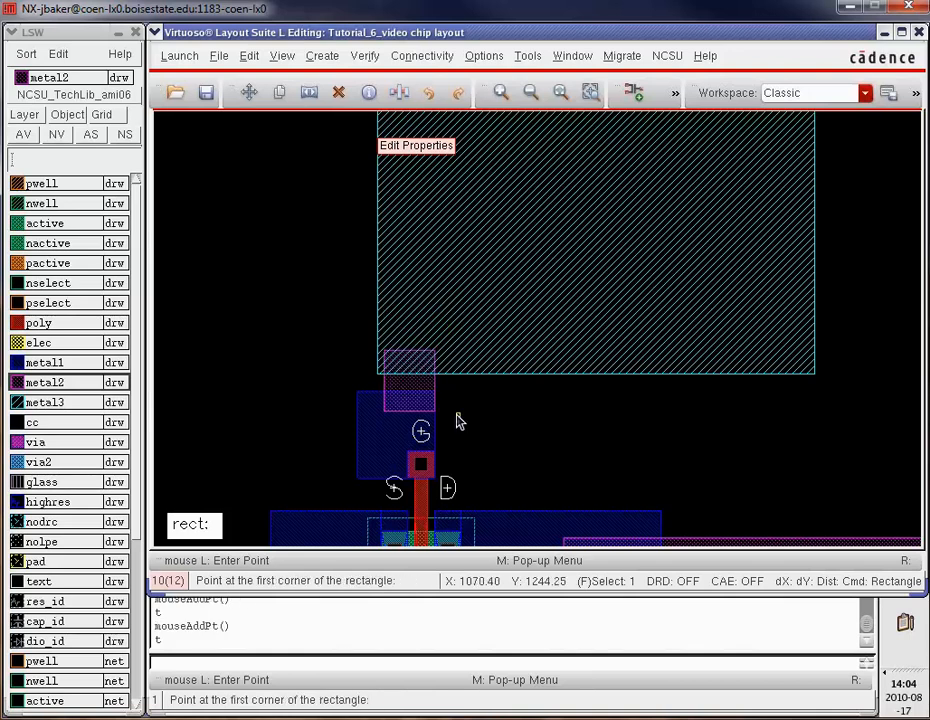
# Run the DRC on the chip layout with the metal2 rectangle added at the gate
pyautogui.click(366, 56)
pyautogui.click(374, 83)
pyautogui.click(600, 526)
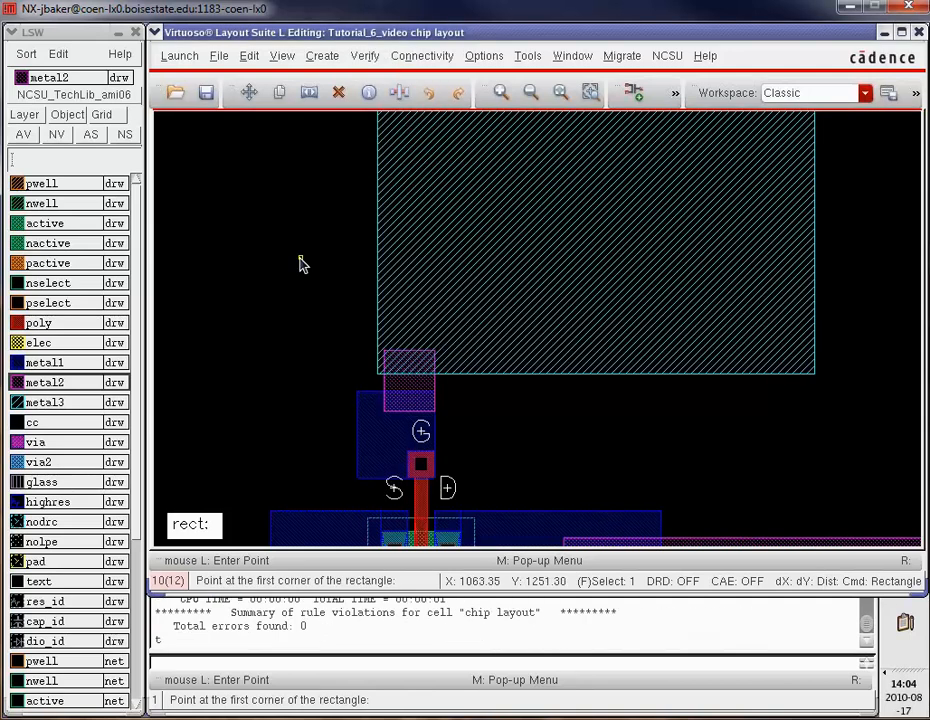
# Delete the metal3 rectangle that extends down from pad 13 above the PMOS_IV device
pyautogui.press('f')
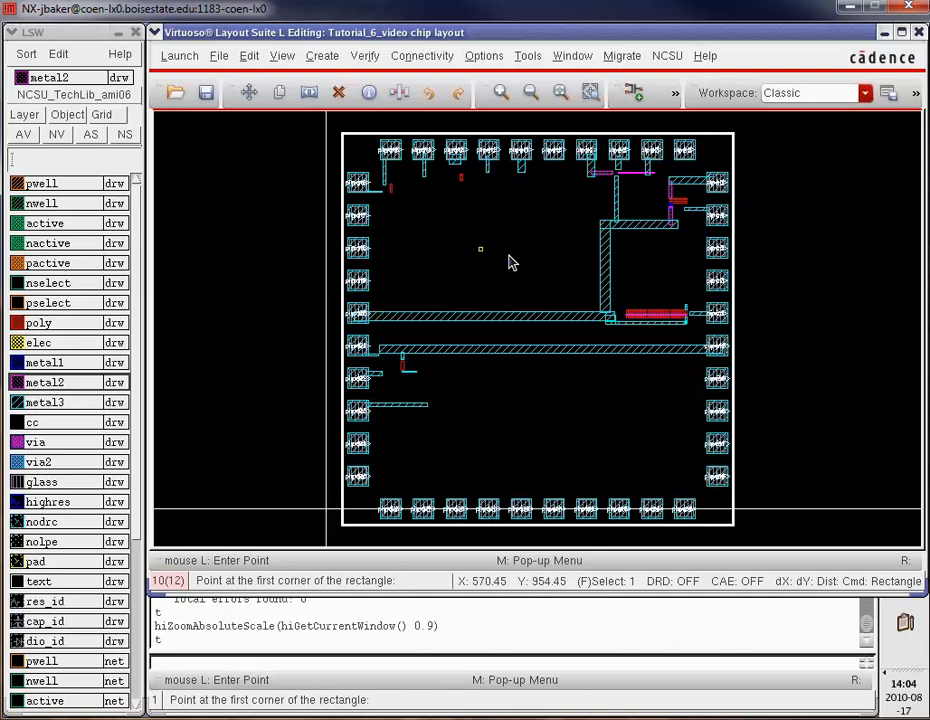
pyautogui.press('z')
pyautogui.click(552, 190)
pyautogui.click(425, 153)
pyautogui.press('r')
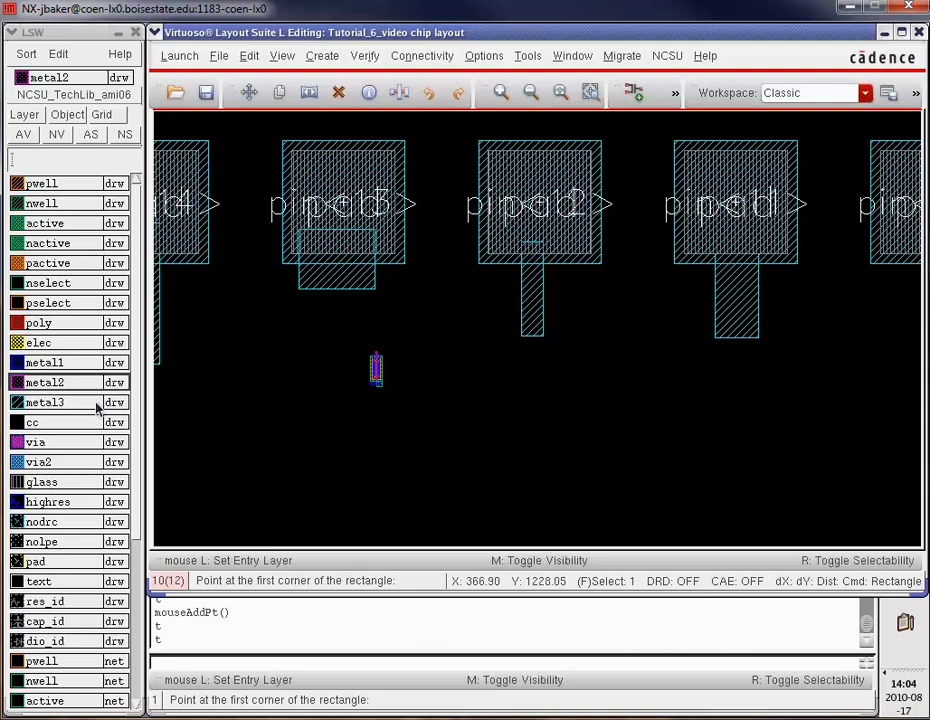
pyautogui.click(55, 402)
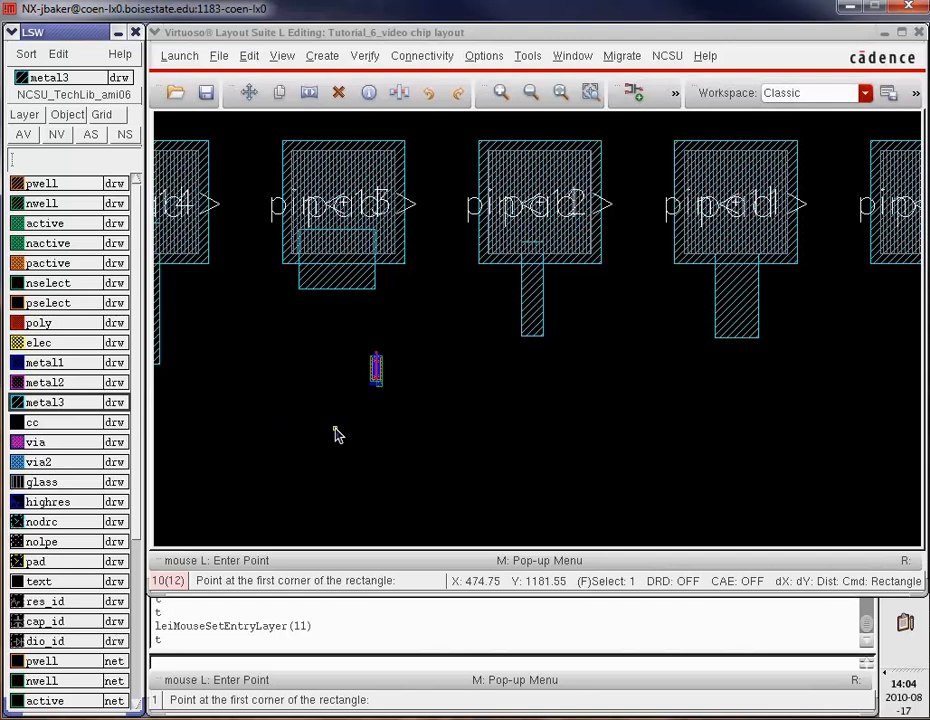
pyautogui.click(348, 295)
pyautogui.click(348, 295)
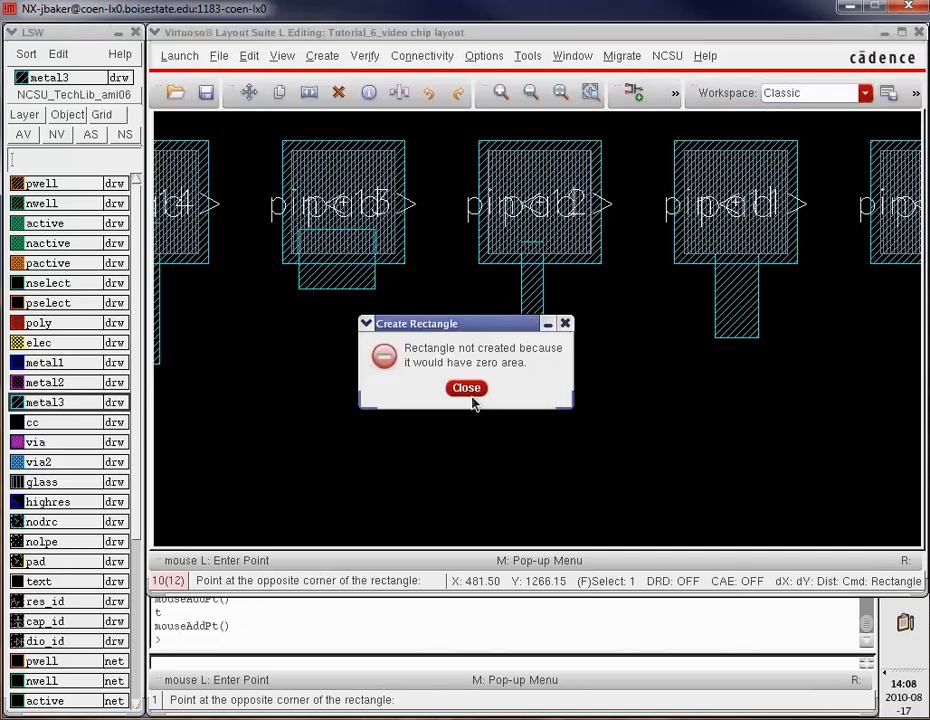
pyautogui.click(472, 394)
pyautogui.press('Escape')
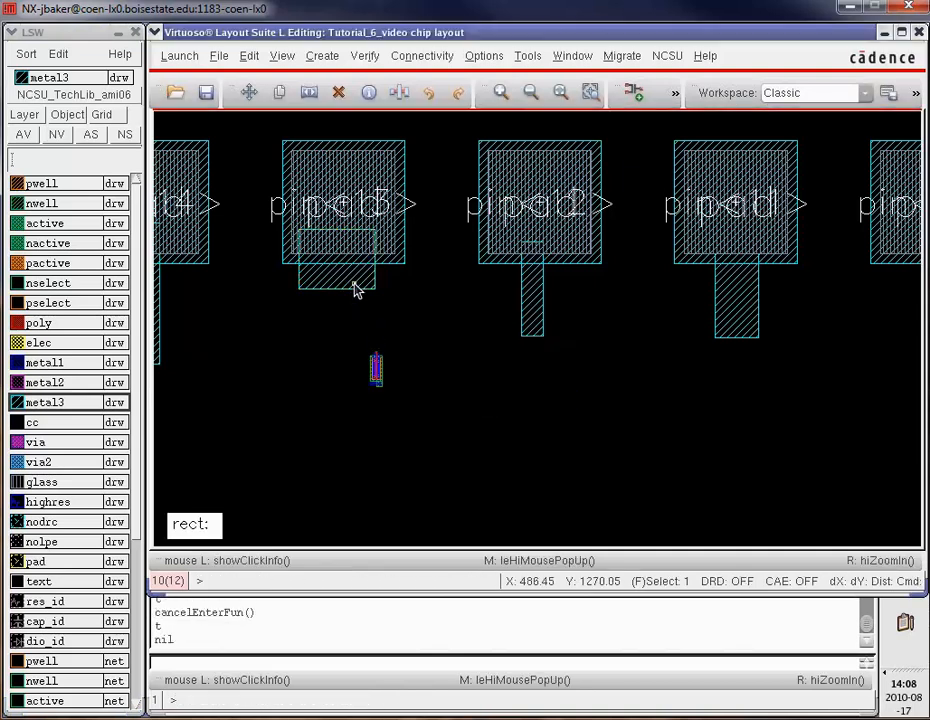
pyautogui.click(358, 286)
pyautogui.press('Delete')
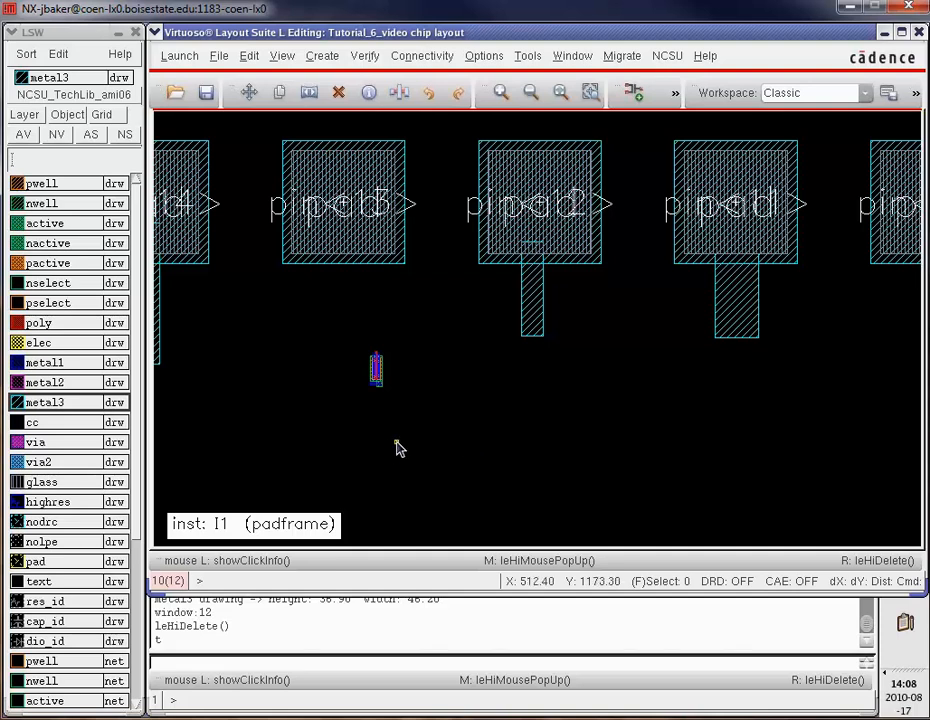
# Draw a wide metal1 rectangle over the PMOS_IV source, extending right beyond the device and ending level with the source's lower edge
pyautogui.click(67, 386)
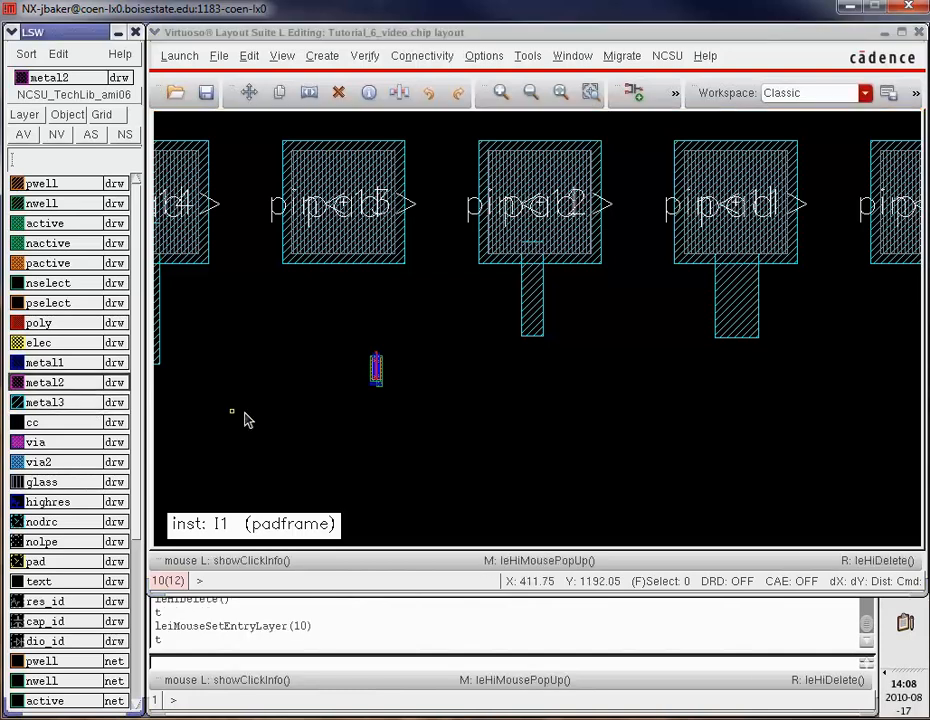
pyautogui.click(84, 367)
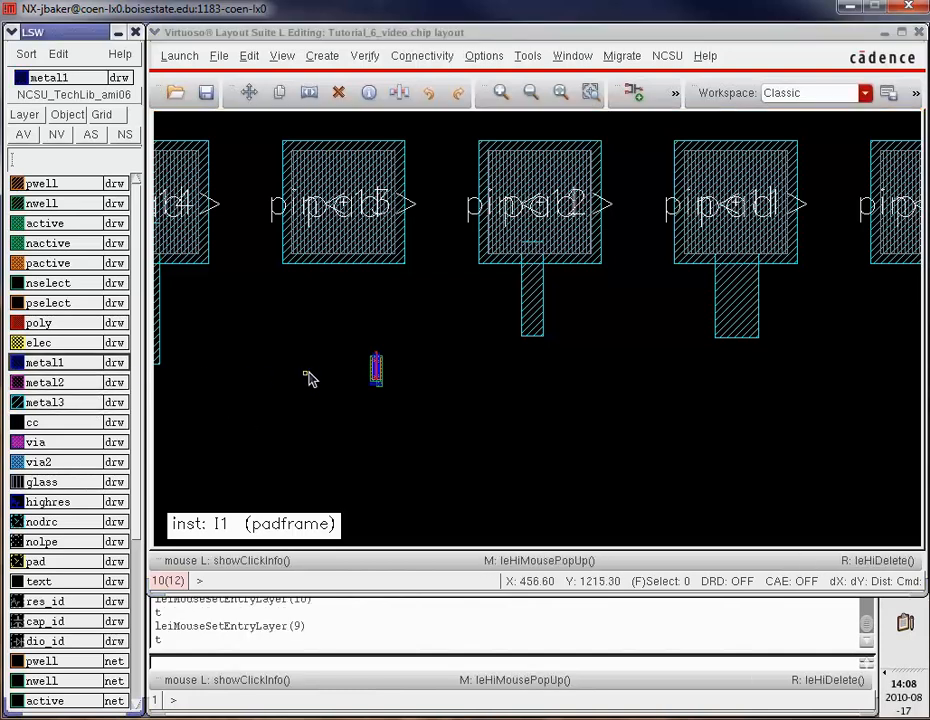
pyautogui.click(435, 374)
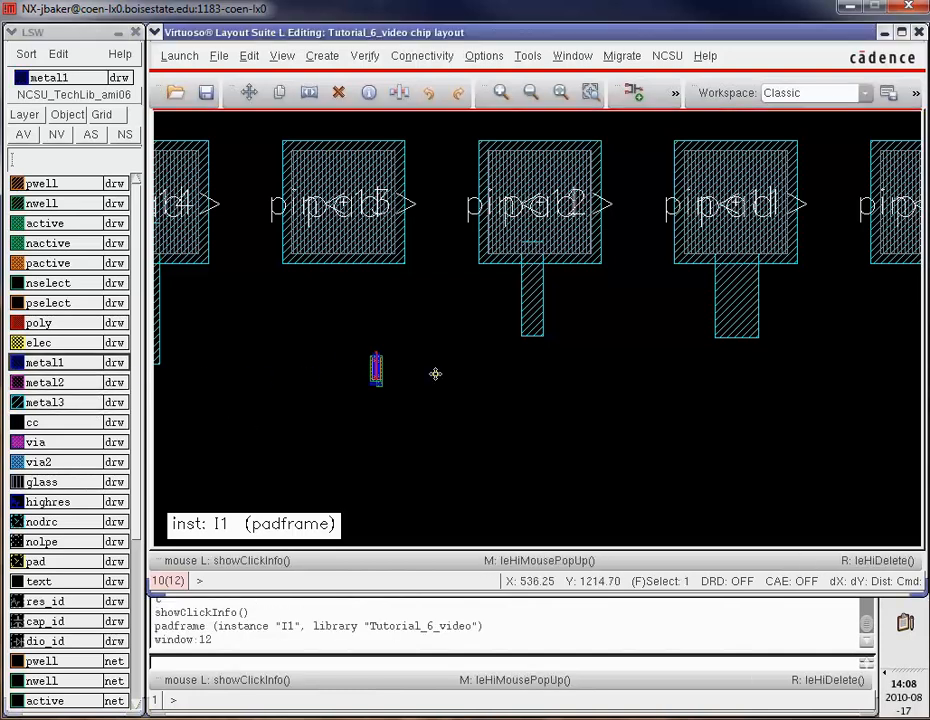
pyautogui.press('z')
pyautogui.click(349, 341)
pyautogui.click(486, 425)
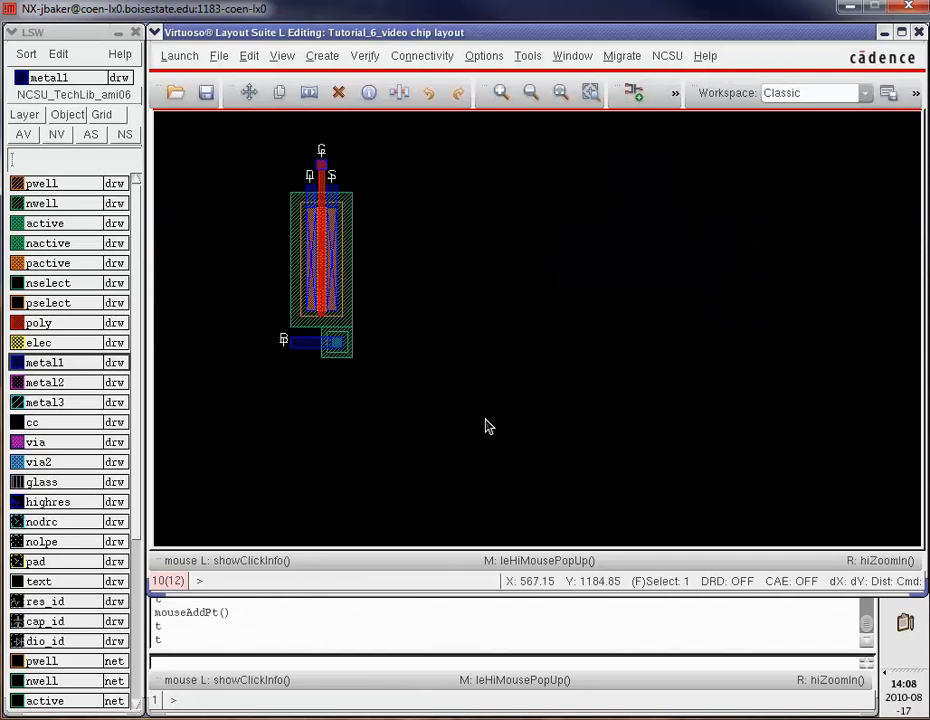
pyautogui.click(322, 187)
pyautogui.press('z')
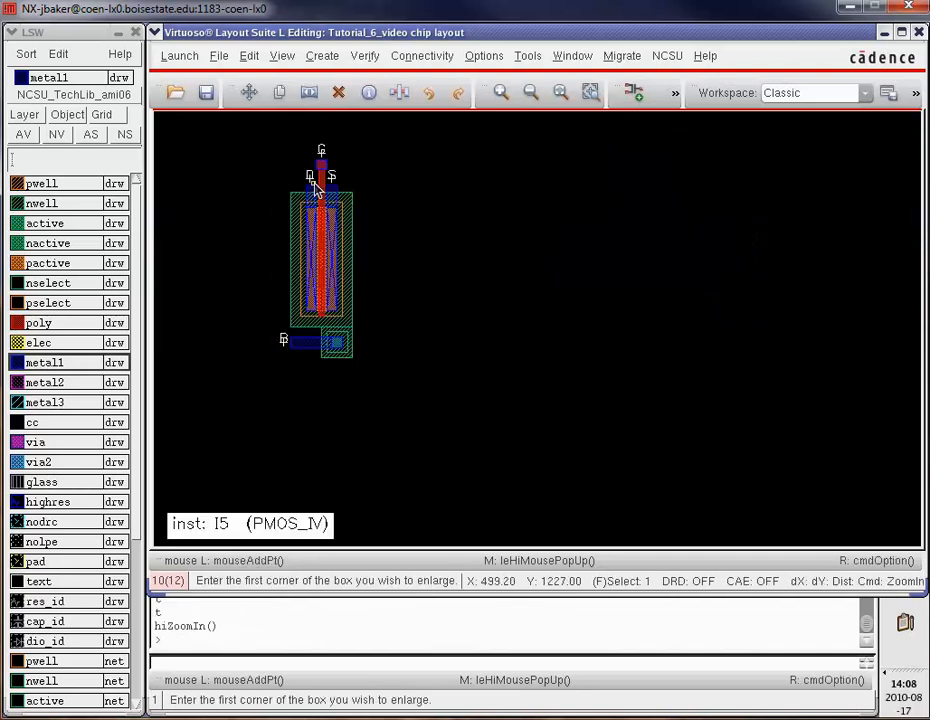
pyautogui.click(322, 187)
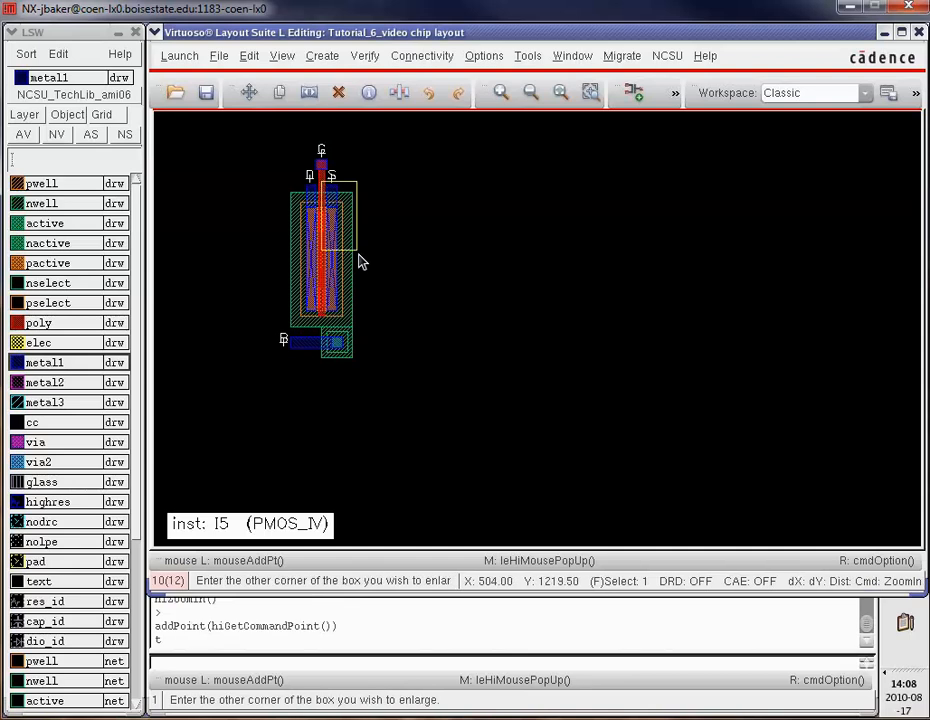
pyautogui.click(377, 335)
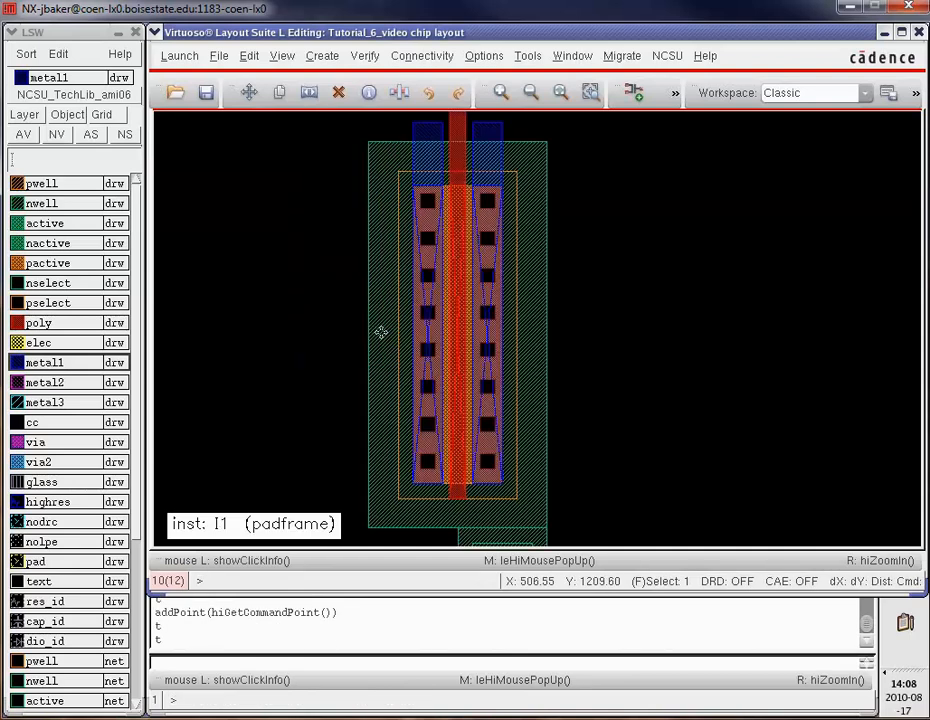
pyautogui.click(474, 128)
pyautogui.press('r')
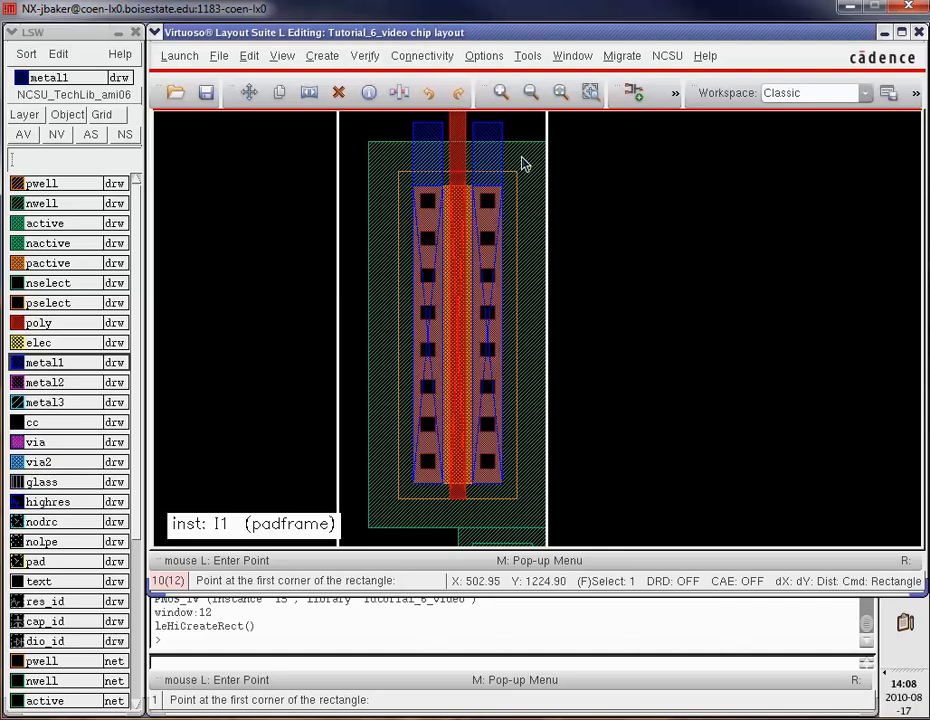
pyautogui.click(473, 122)
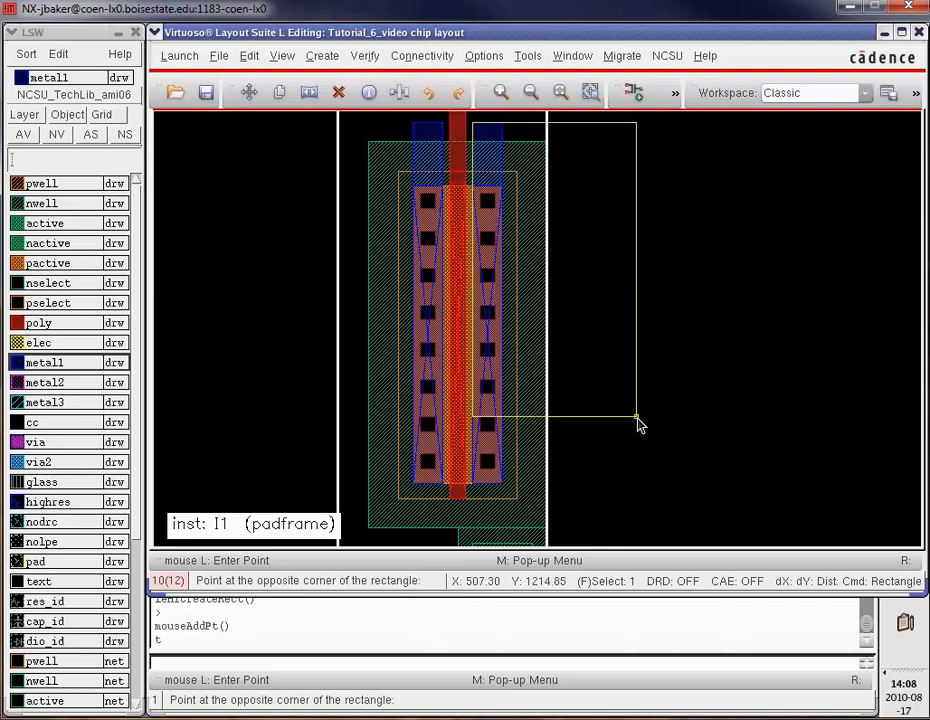
pyautogui.click(907, 484)
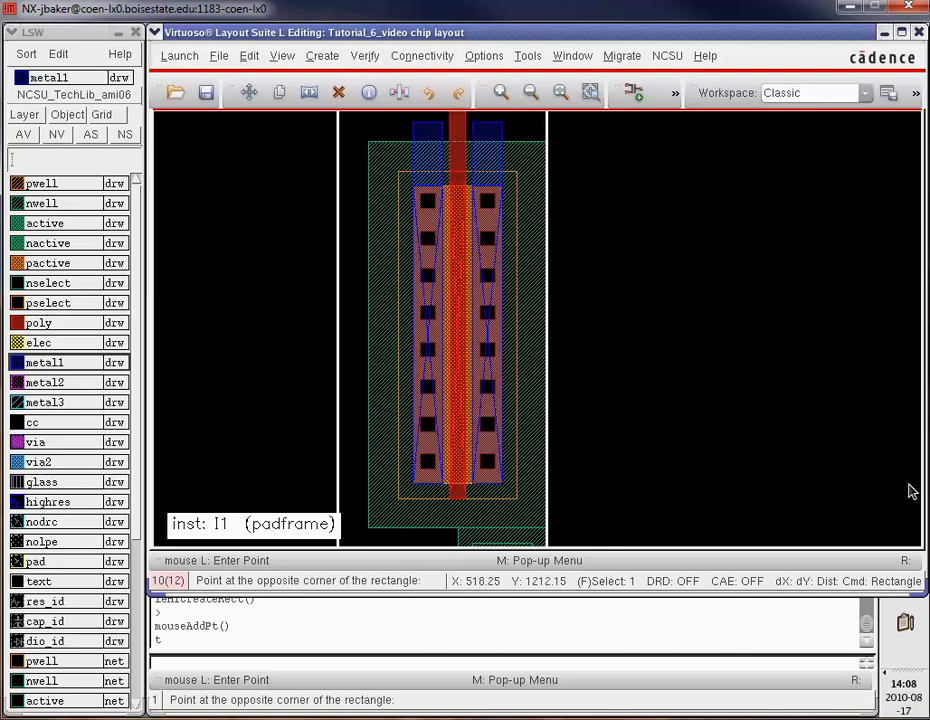
# Draw a metal1 strip upward from the PMOS_IV gate contact at the contact's width, and a metal1 rectangle over the drain extending left
pyautogui.scroll(3, 842, 486)
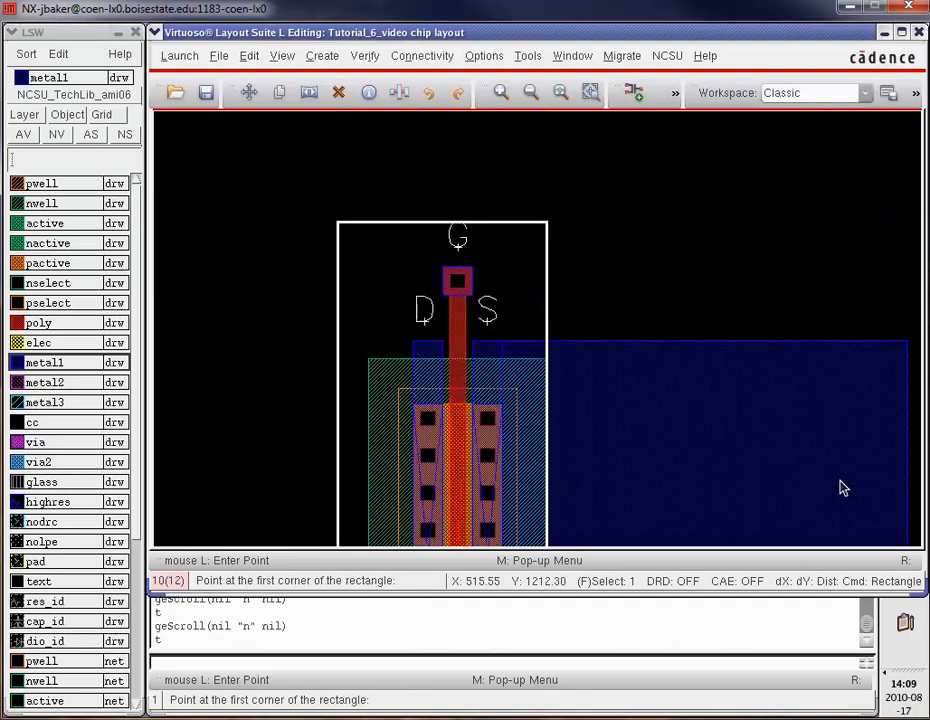
pyautogui.click(472, 370)
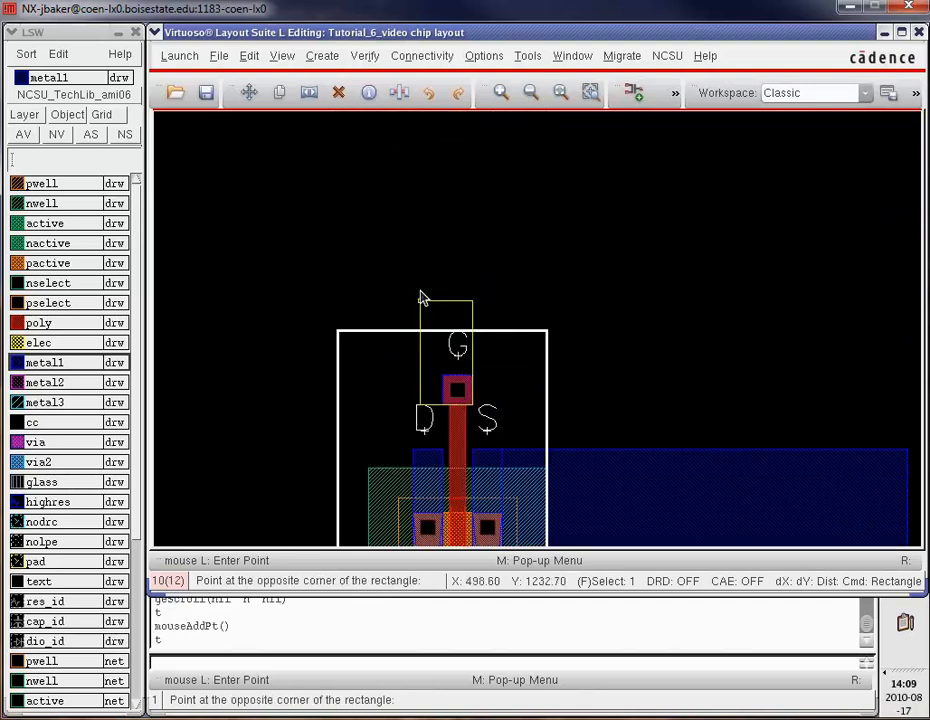
pyautogui.click(447, 183)
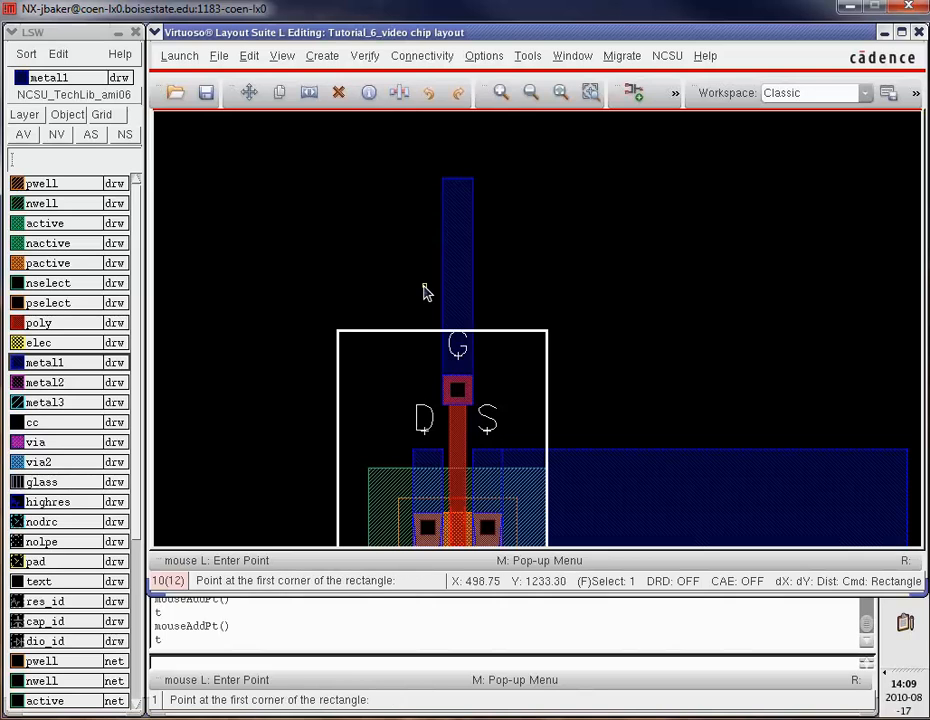
pyautogui.scroll(-2, 424, 330)
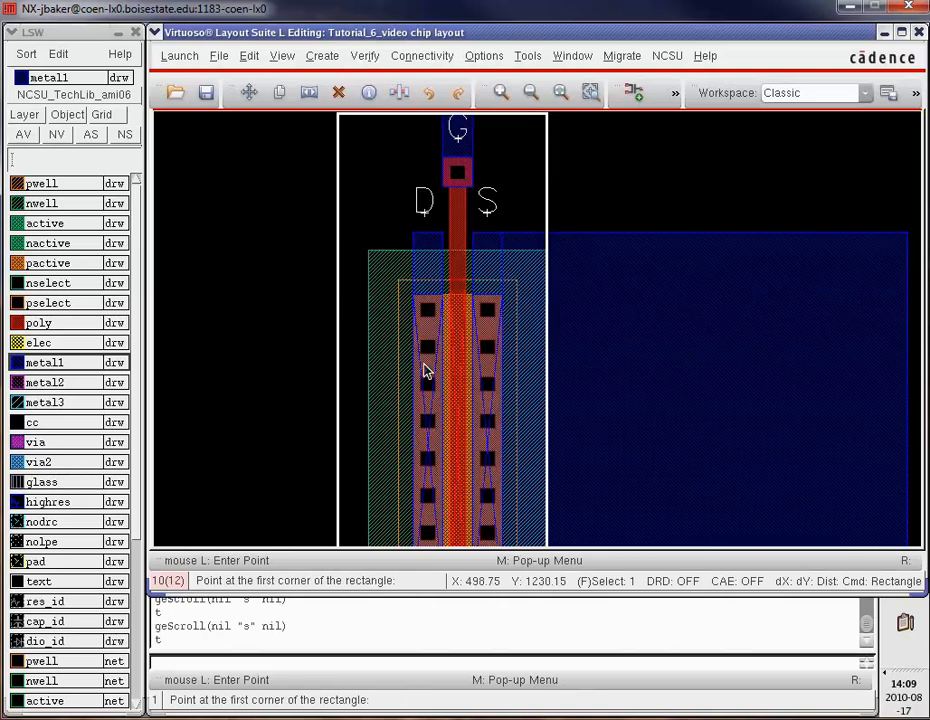
pyautogui.click(445, 238)
pyautogui.scroll(-3, 392, 467)
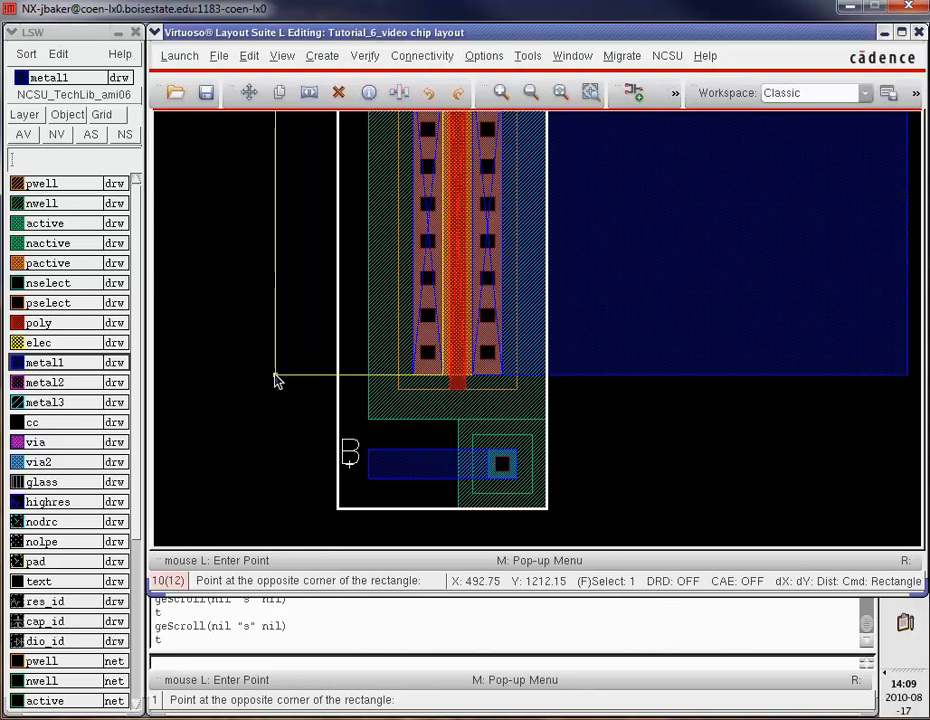
pyautogui.click(276, 379)
# Draw a long metal1 rectangle from the PMOS_IV body contact leftward to below pad 14's metal3 strip
pyautogui.click(517, 448)
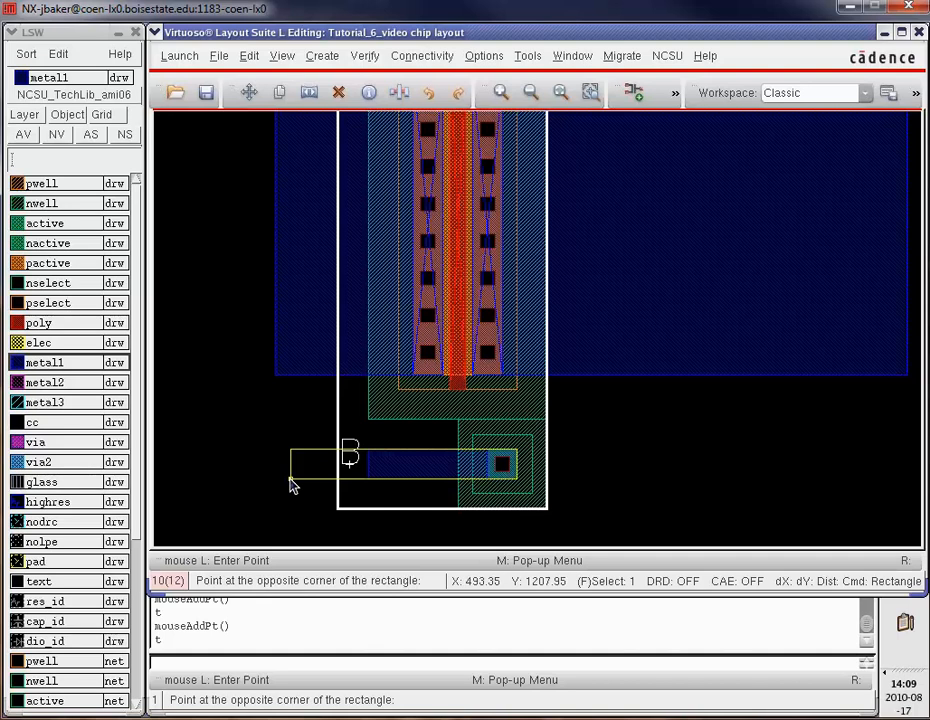
pyautogui.press('f')
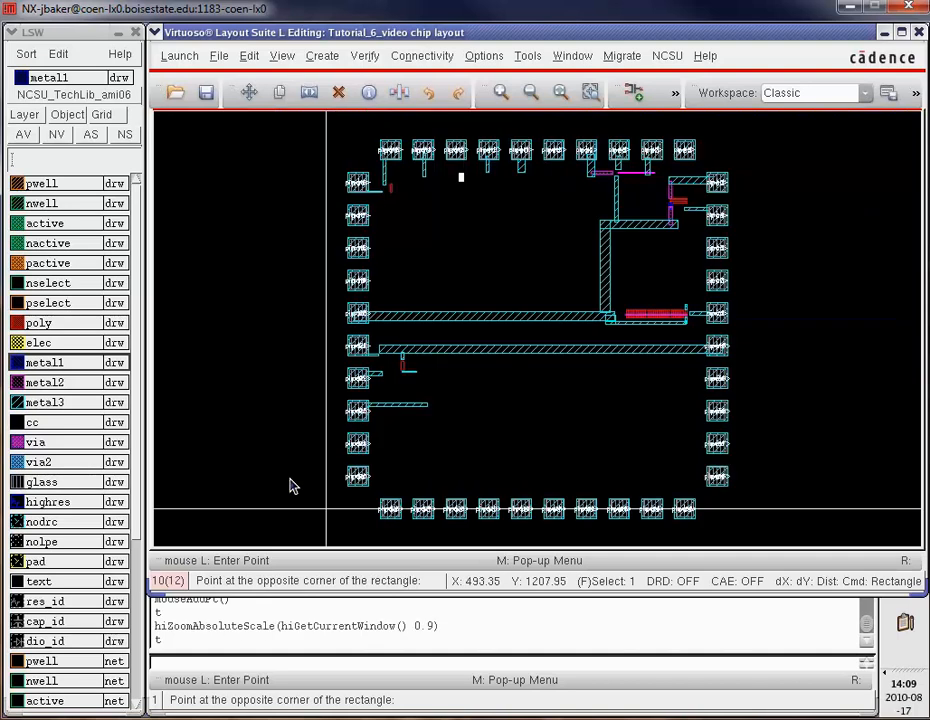
pyautogui.click(424, 184)
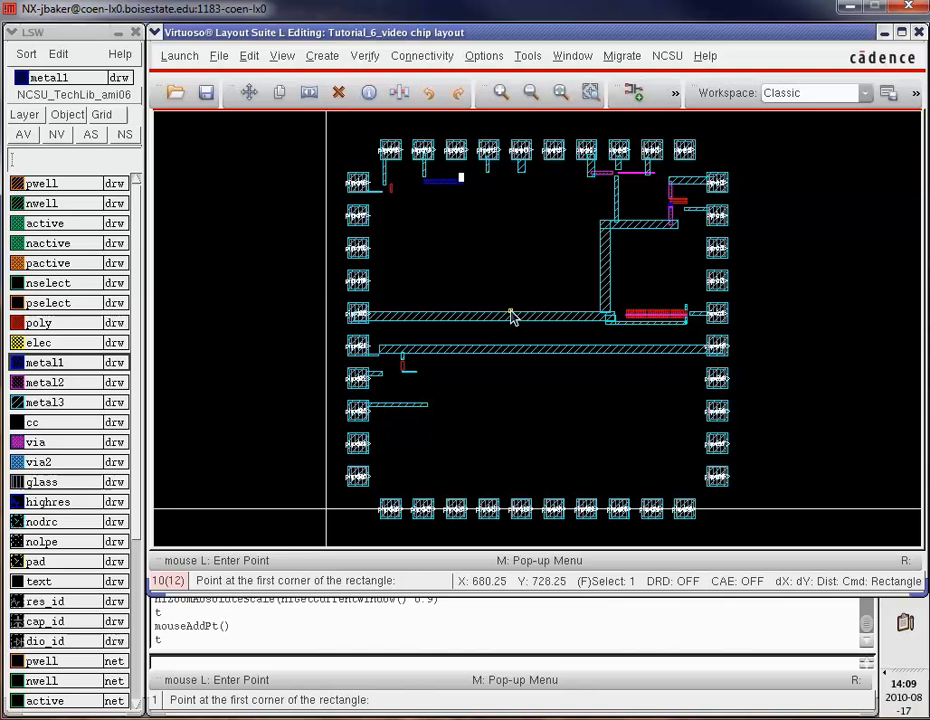
pyautogui.press('z')
pyautogui.click(375, 118)
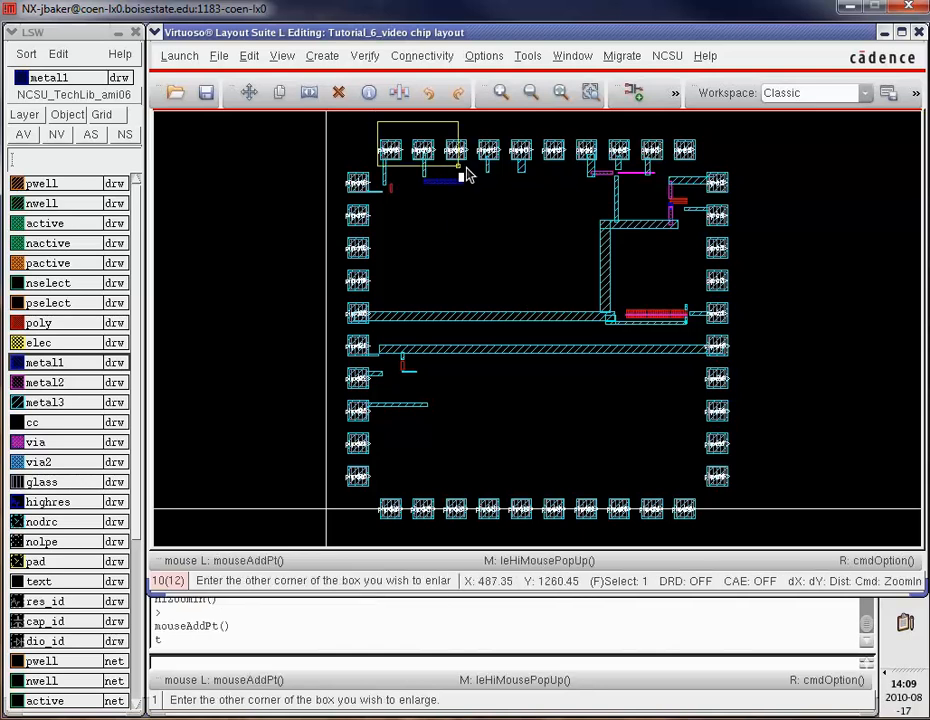
pyautogui.click(511, 201)
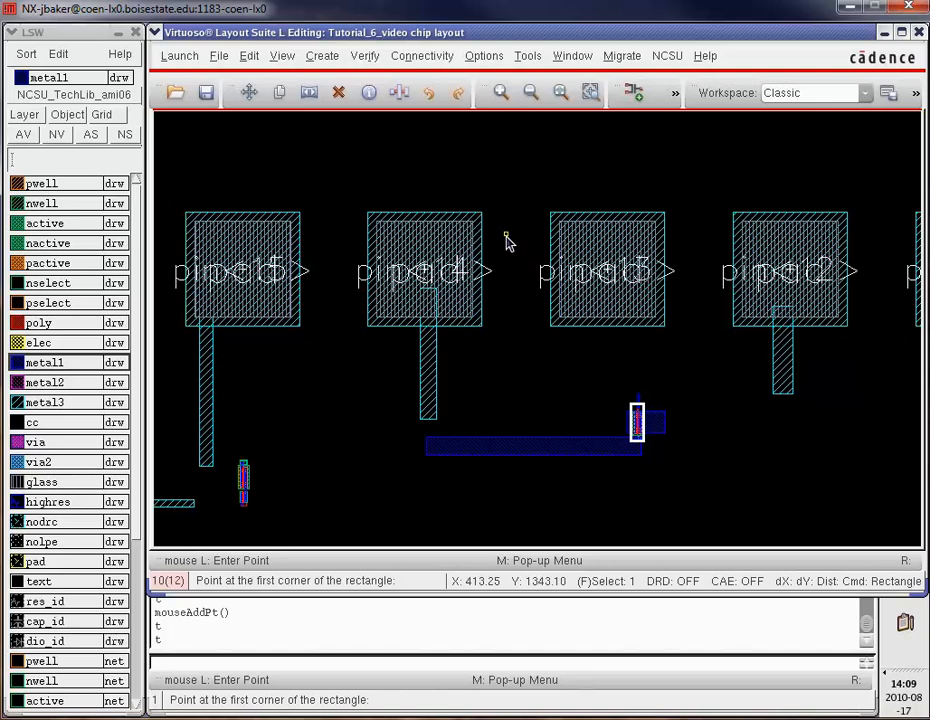
# Run a flat, full-chip design rule check on the layout with the default DRC settings
pyautogui.click(545, 379)
pyautogui.press('Escape')
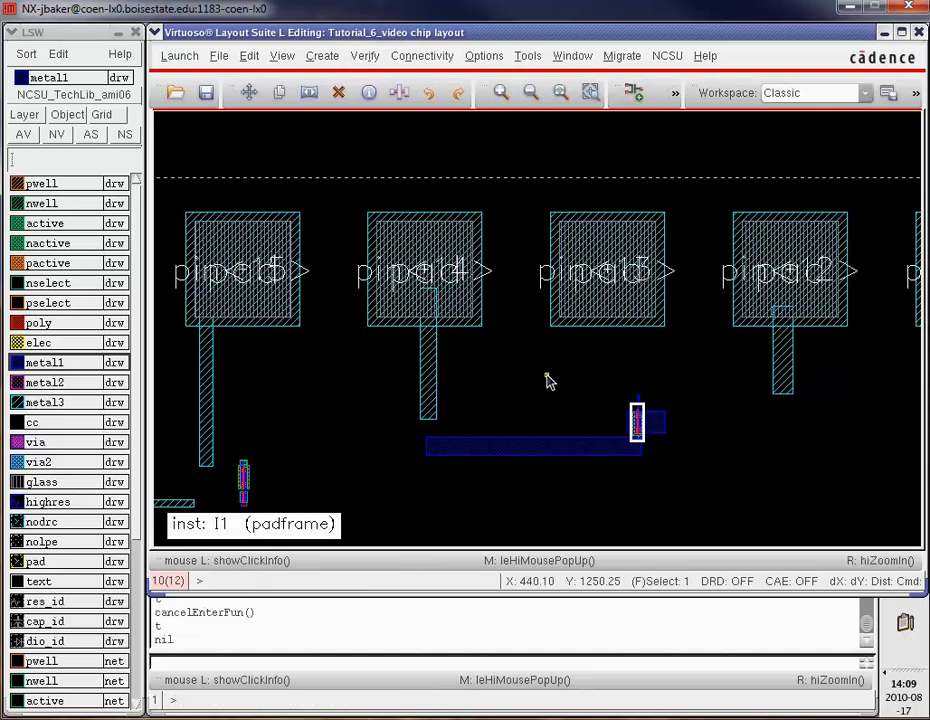
pyautogui.click(546, 379)
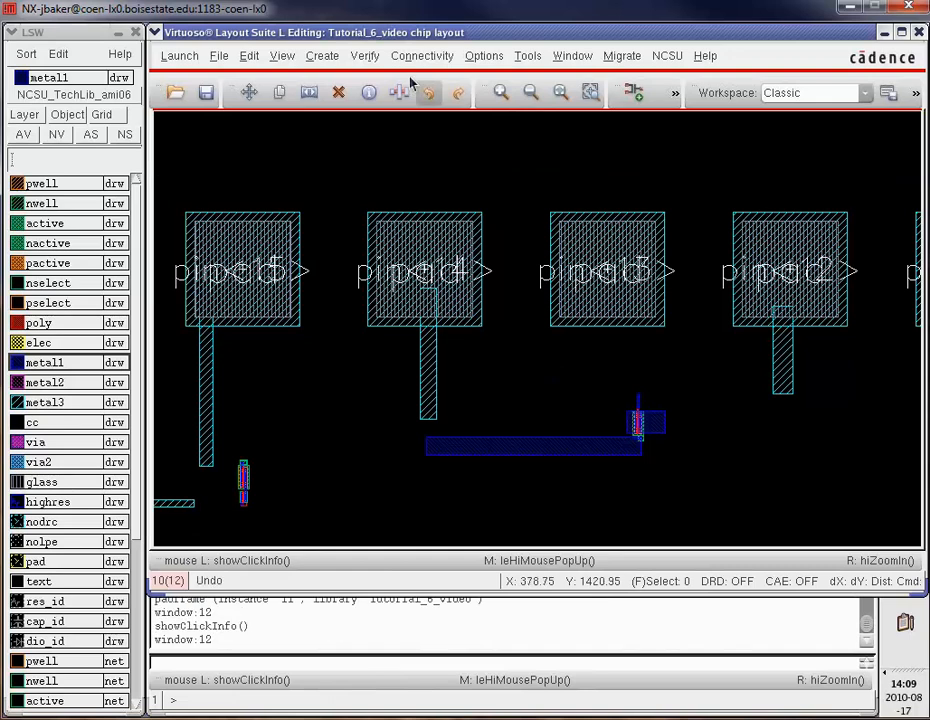
pyautogui.click(363, 56)
pyautogui.click(382, 81)
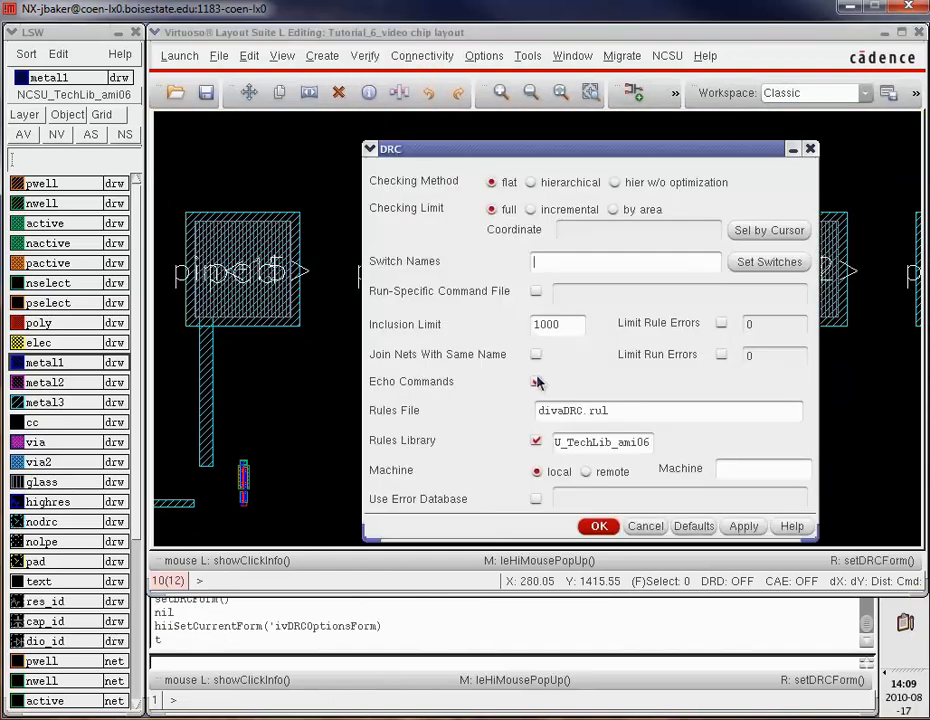
pyautogui.click(596, 527)
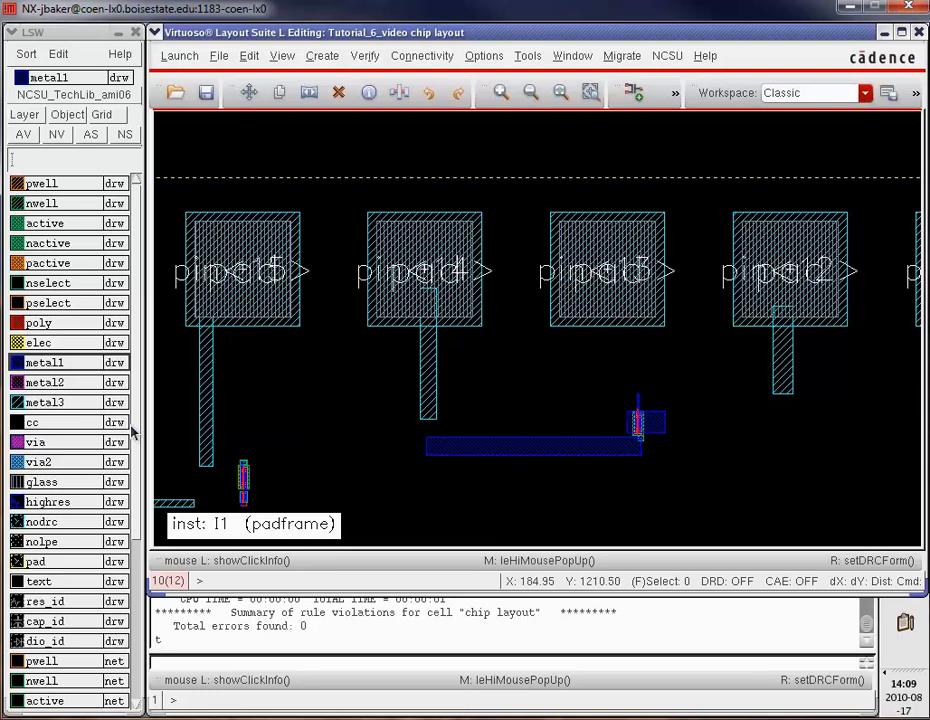
# Draw a long, thin metal2 rectangle from the PMOS_IV source's metal1 rightward to below pad 11's metal3 strip
pyautogui.click(90, 382)
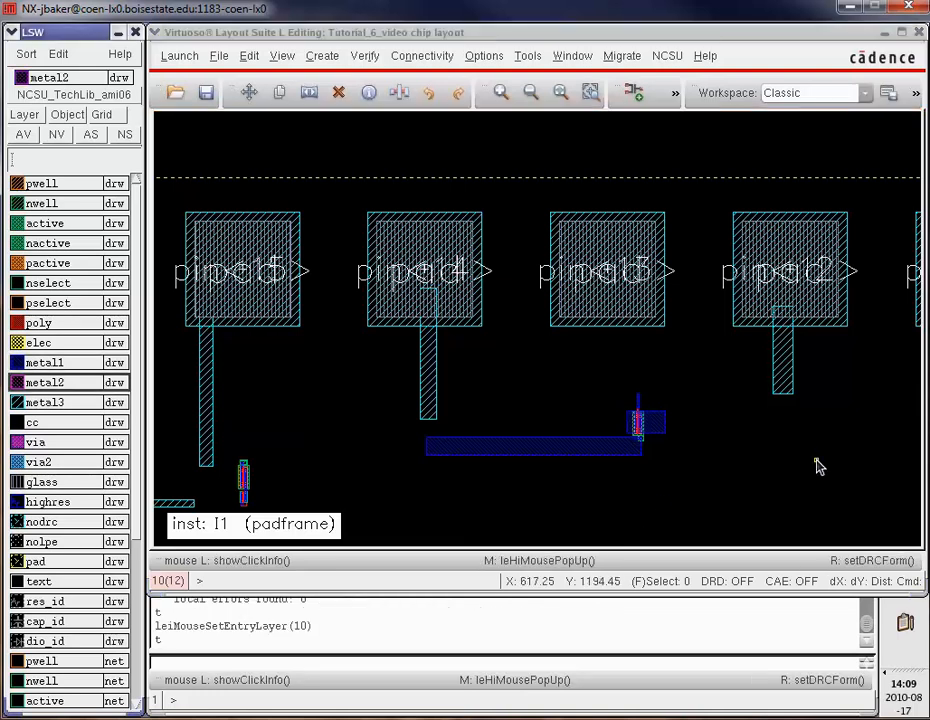
pyautogui.click(651, 385)
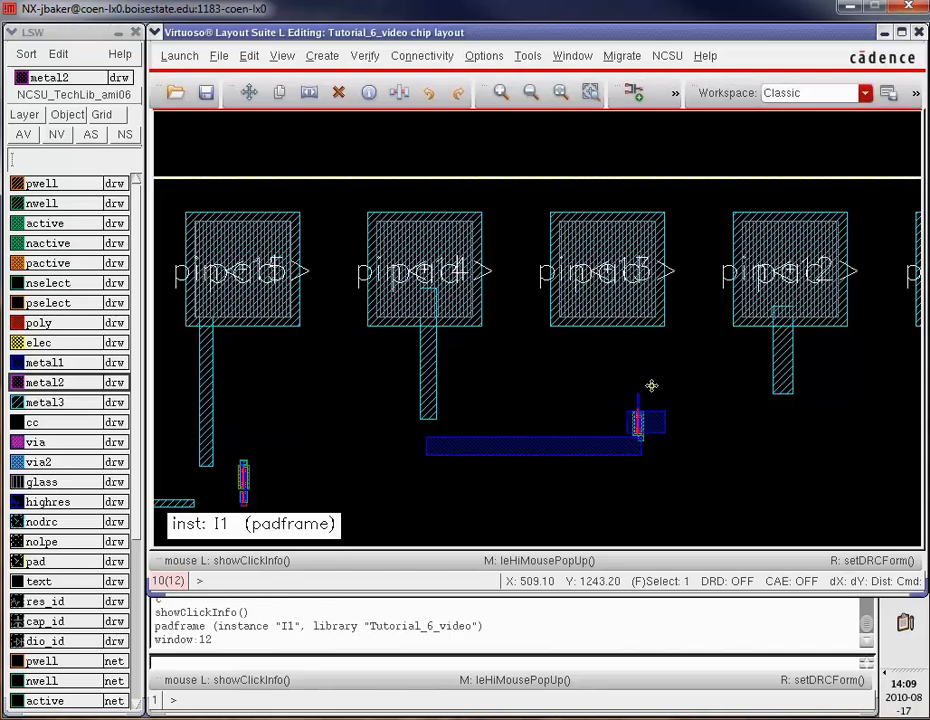
pyautogui.press('z')
pyautogui.click(799, 444)
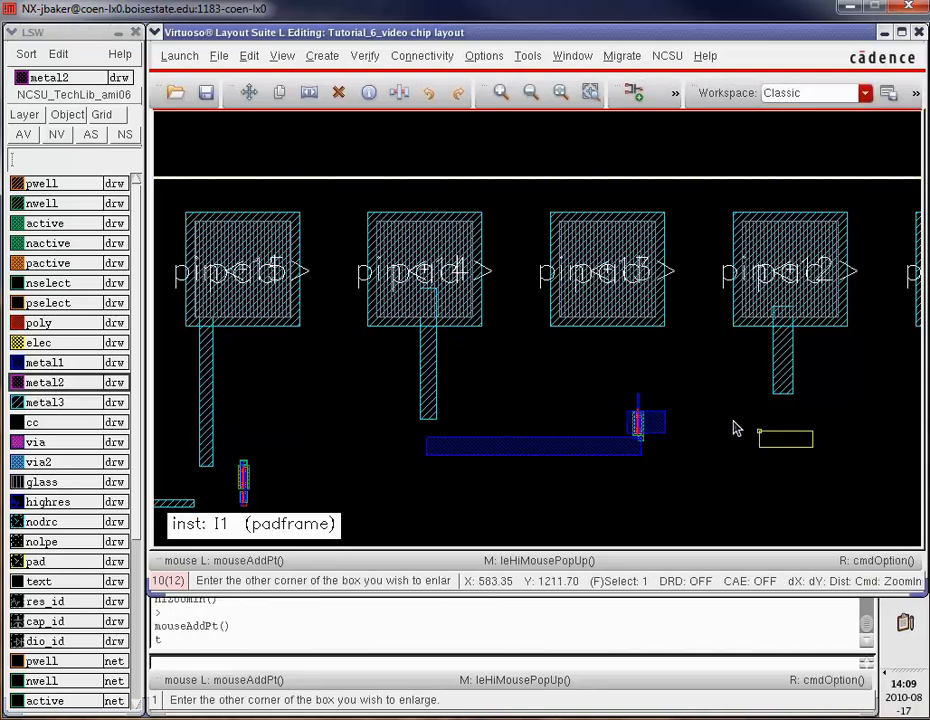
pyautogui.click(662, 385)
pyautogui.scroll(2, 672, 389)
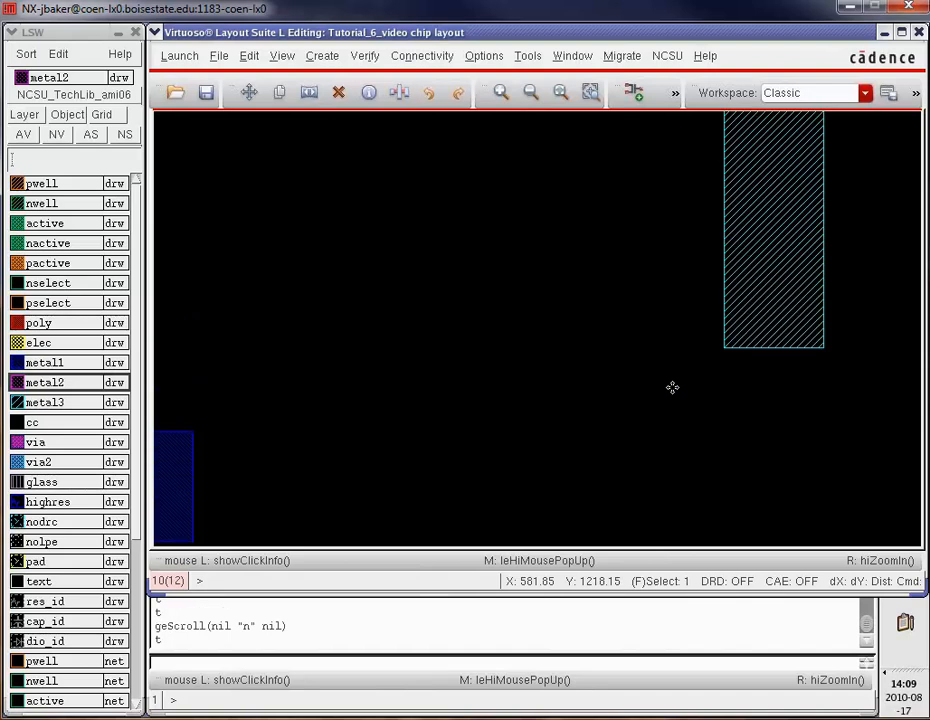
pyautogui.scroll(3, 672, 389)
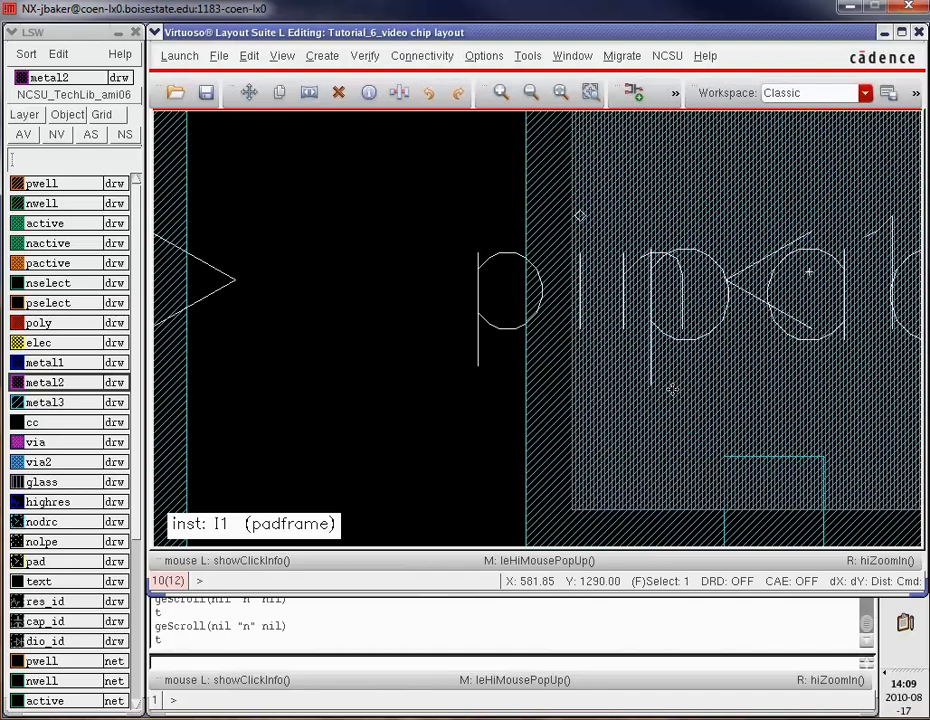
pyautogui.hotkey('shift', 'z')
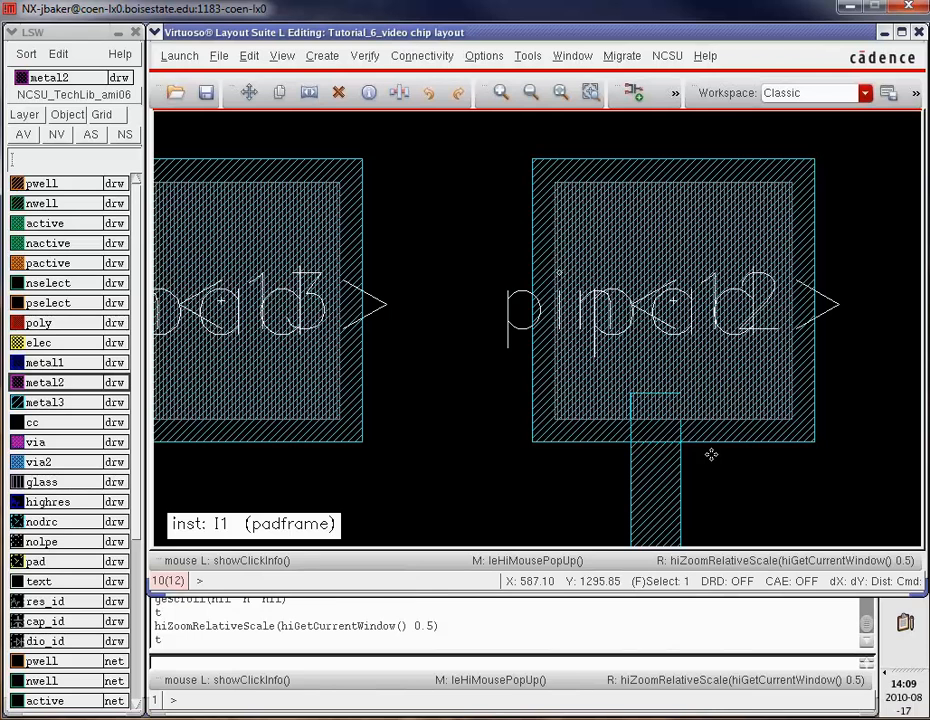
pyautogui.scroll(-2, 711, 455)
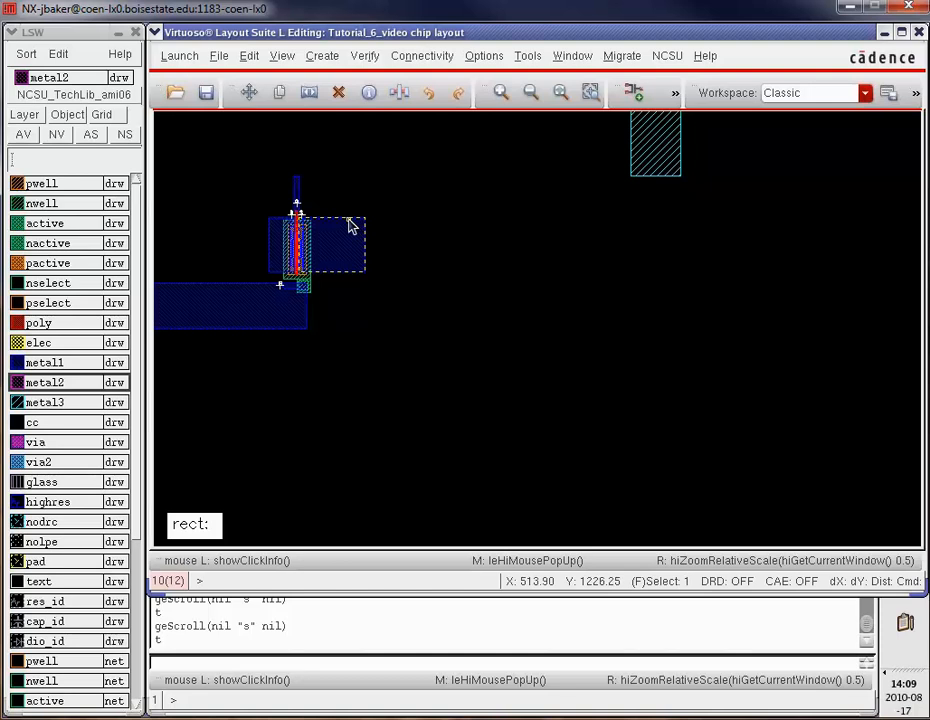
pyautogui.press('r')
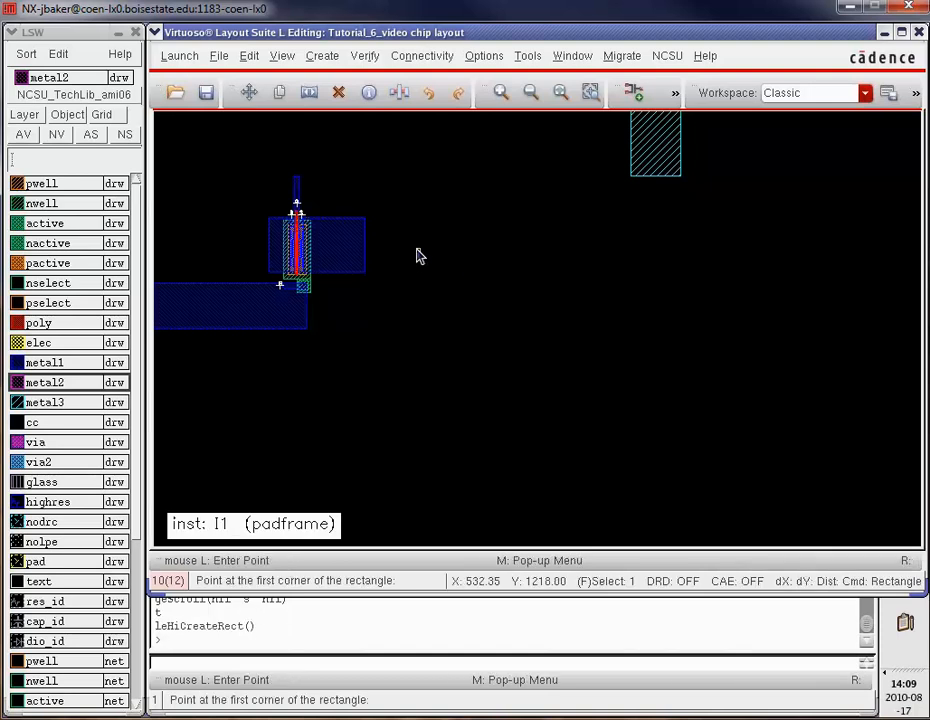
pyautogui.click(344, 243)
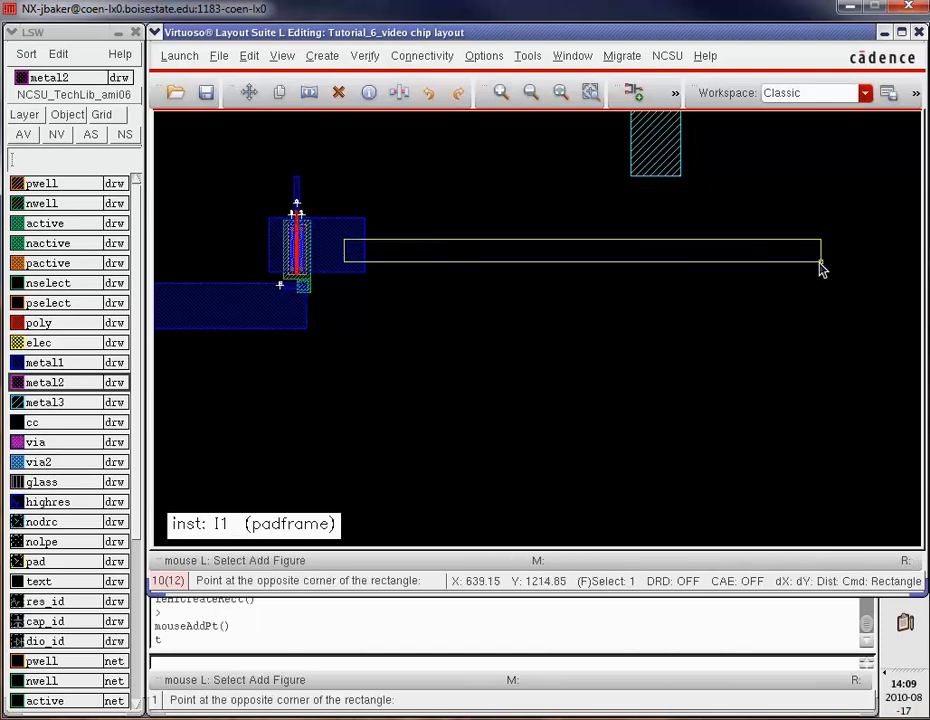
pyautogui.hotkey('shift', 'z')
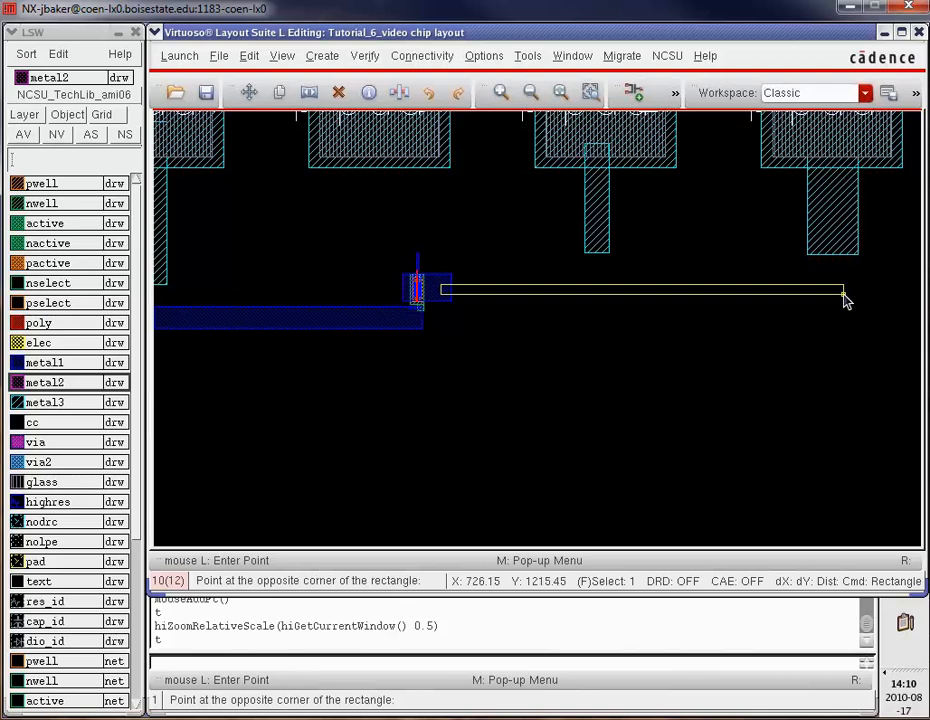
pyautogui.click(860, 297)
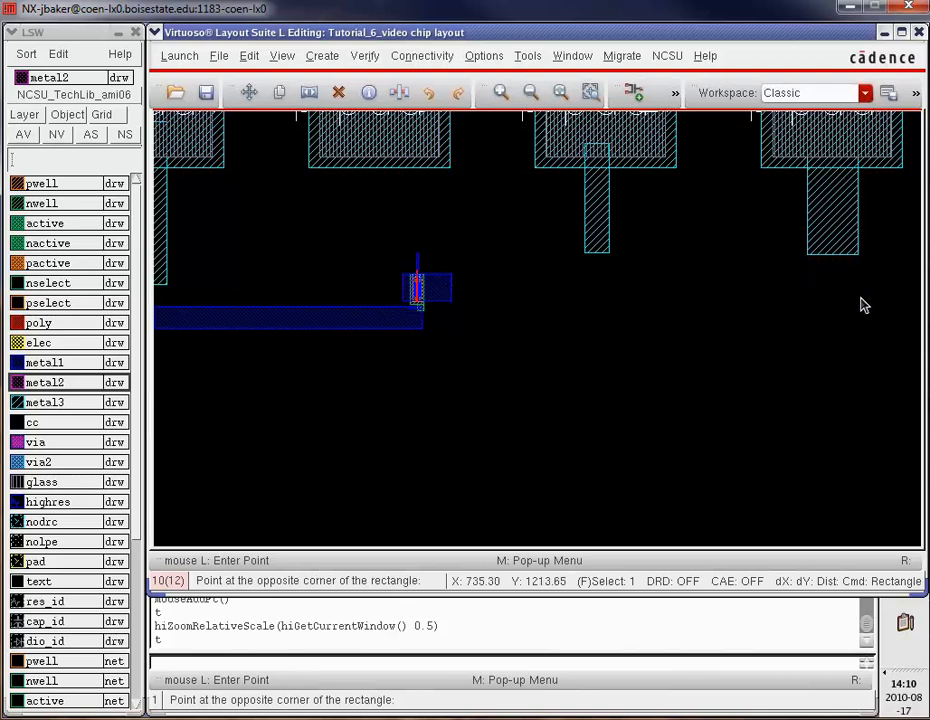
# Draw a metal2 rectangle from the long strip's end up over pad 11's metal3, and one from pad 12's metal3 leftward over the gate strip
pyautogui.click(857, 297)
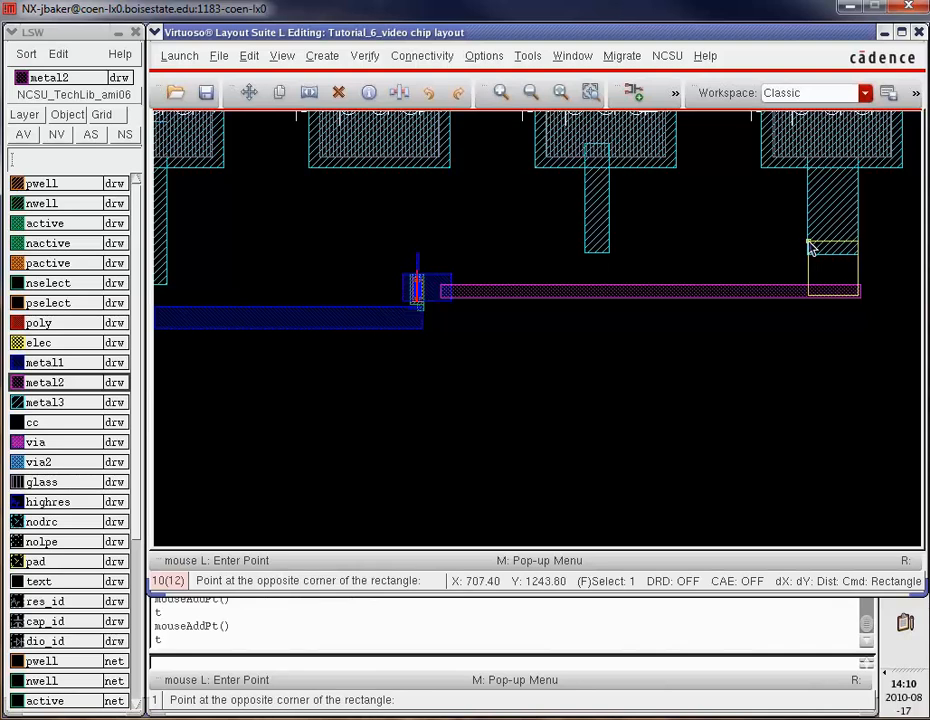
pyautogui.click(809, 242)
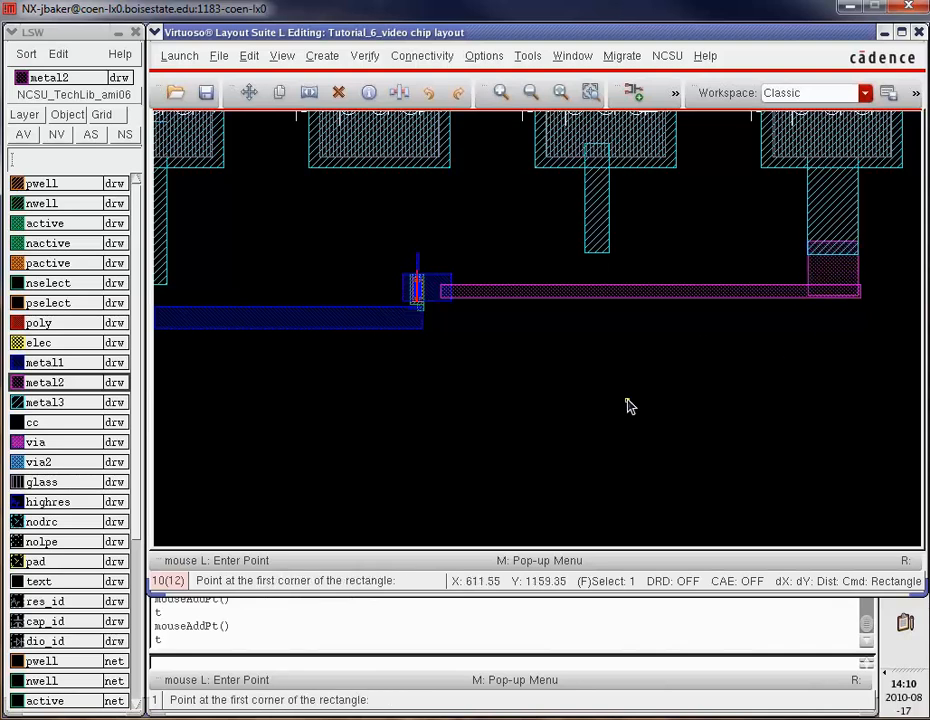
pyautogui.click(608, 241)
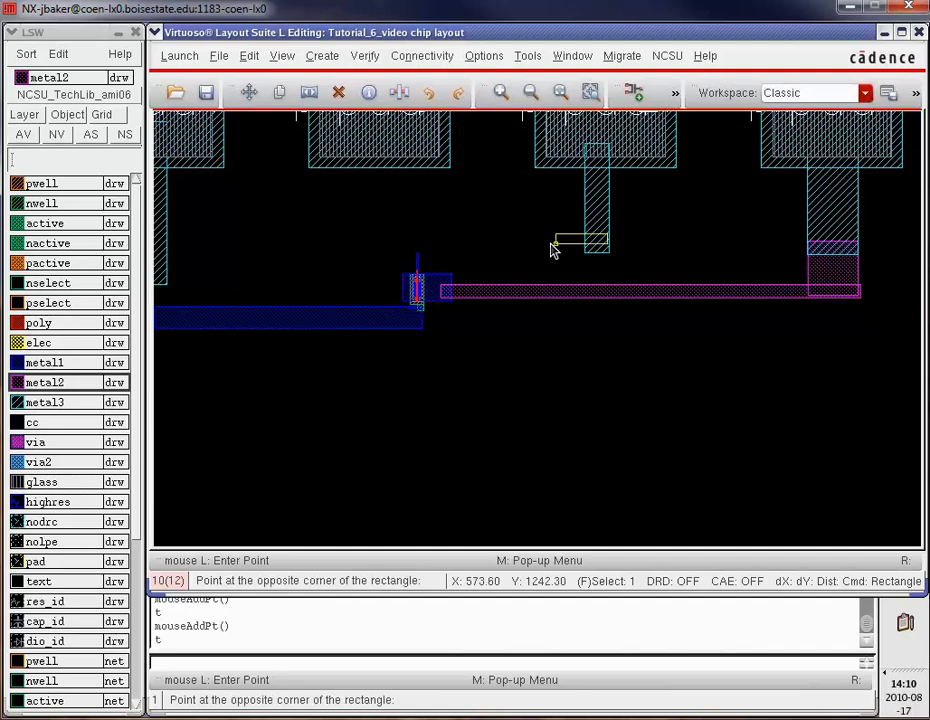
pyautogui.click(410, 260)
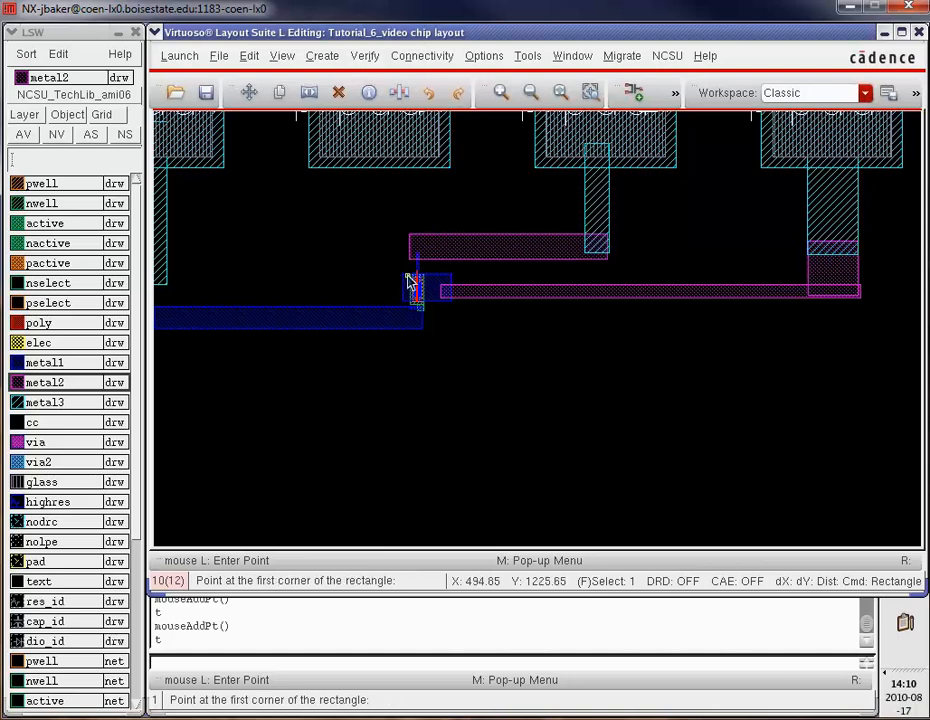
# Draw a short metal2 rectangle leftward from the PMOS_IV drain and a metal3 strip from pad 13 down over its left end
pyautogui.click(406, 278)
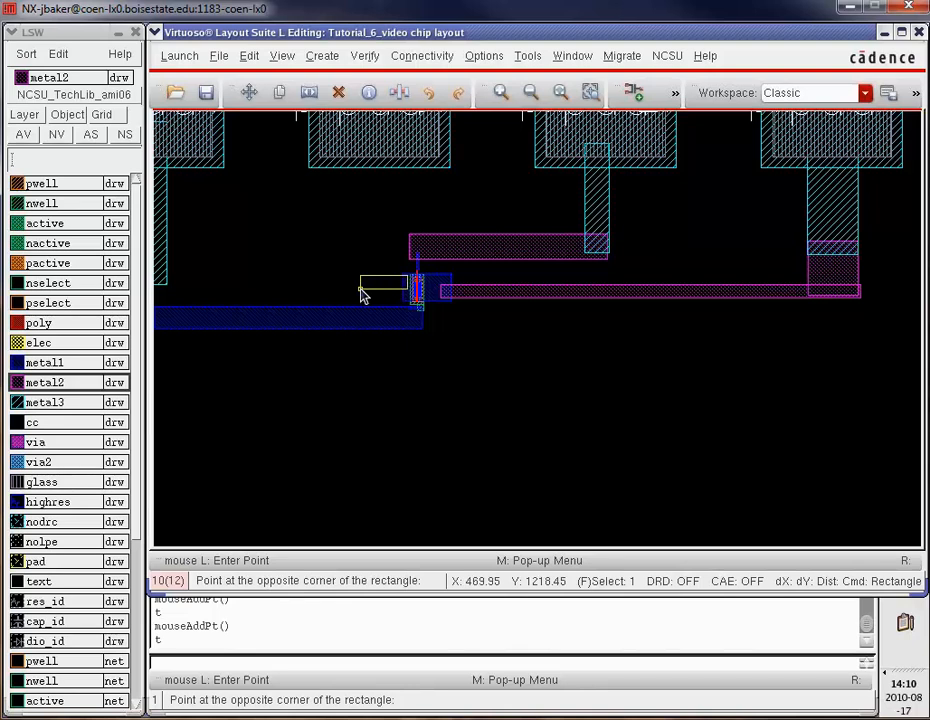
pyautogui.click(362, 290)
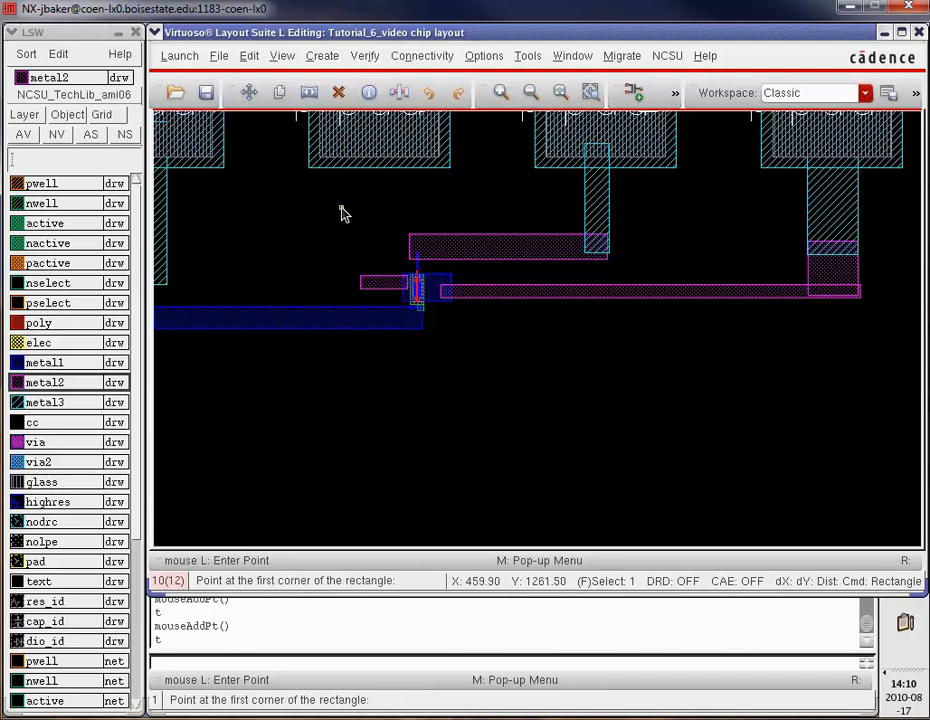
pyautogui.click(373, 142)
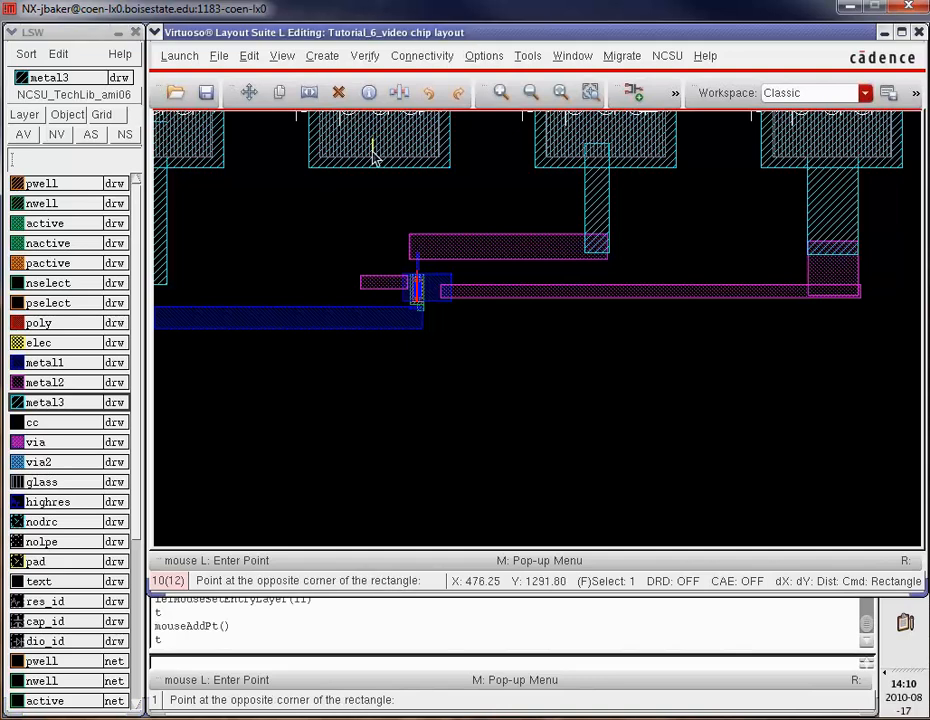
pyautogui.click(361, 288)
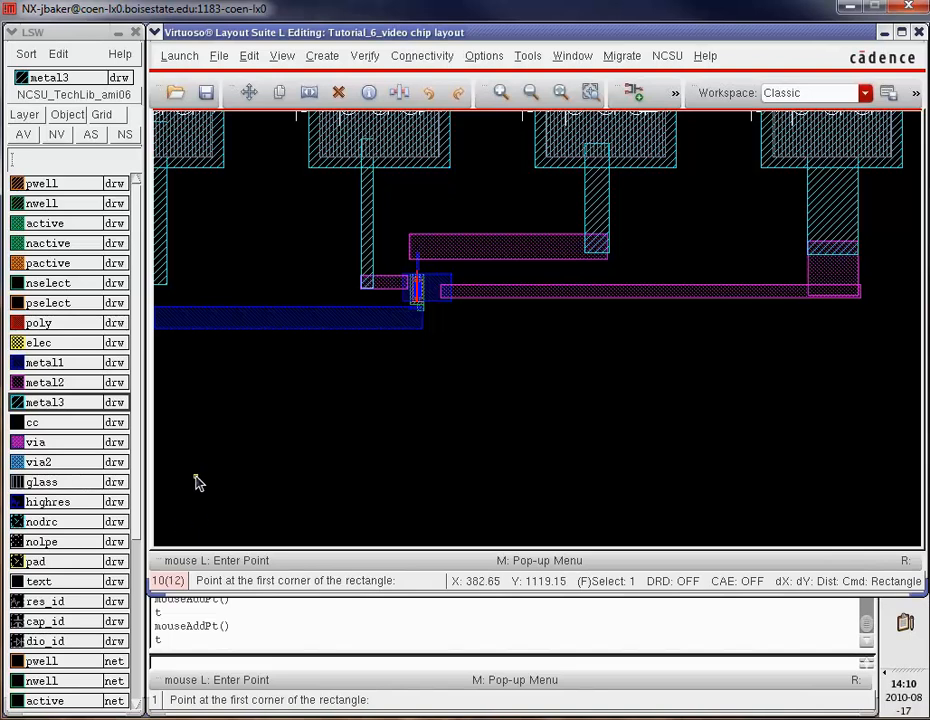
# Draw a metal2 rectangle overlapping the lower end of pad 14's metal3 strip and the left end of the long metal1 rectangle
pyautogui.hotkey('shift', 'z')
pyautogui.press('z')
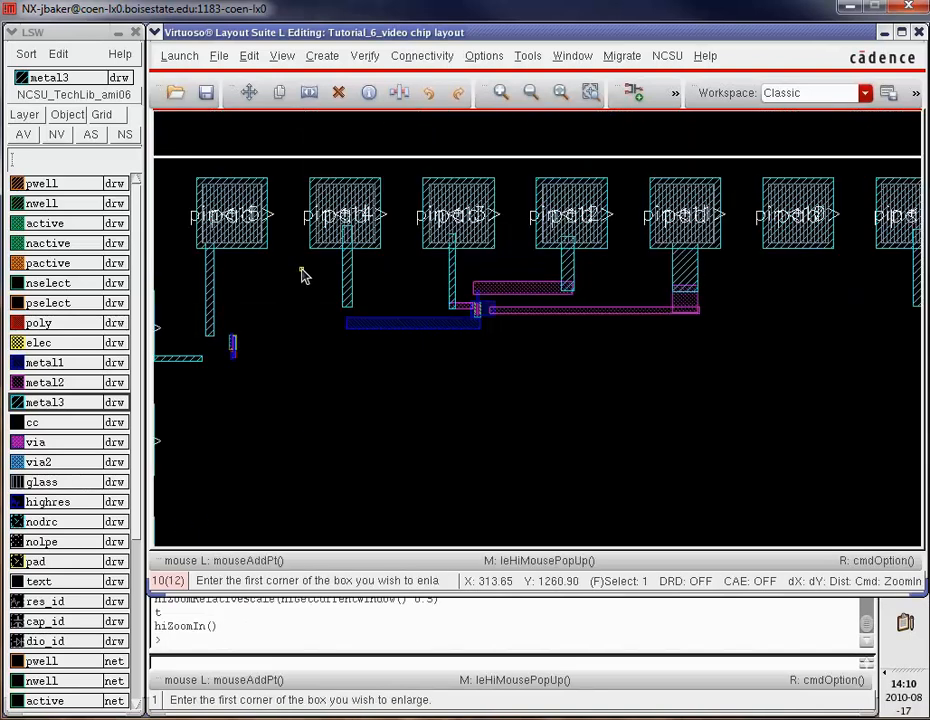
pyautogui.click(303, 268)
pyautogui.click(378, 359)
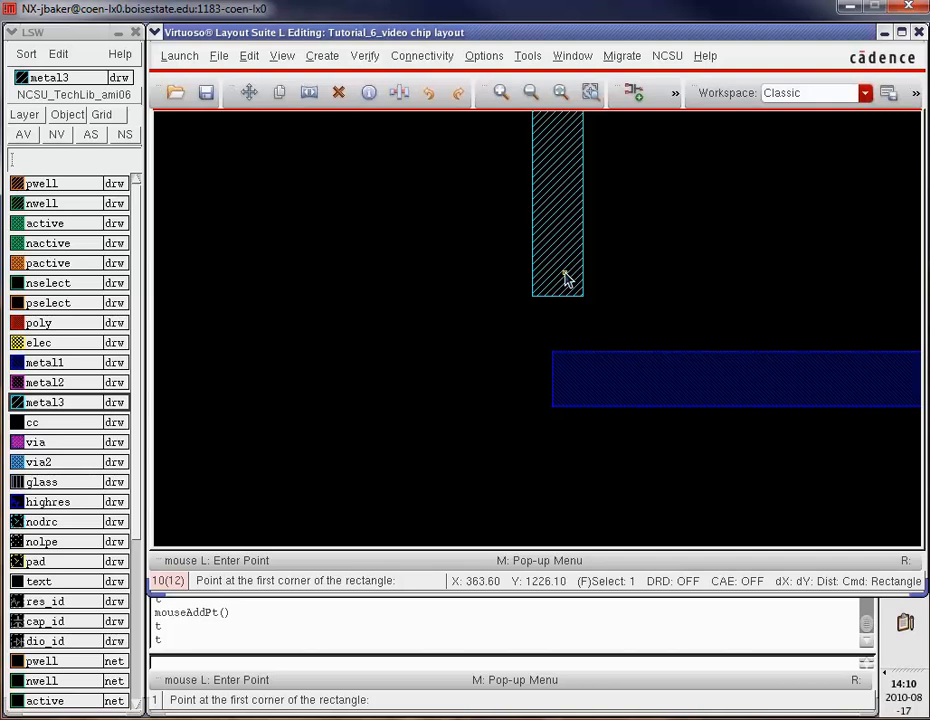
pyautogui.click(76, 383)
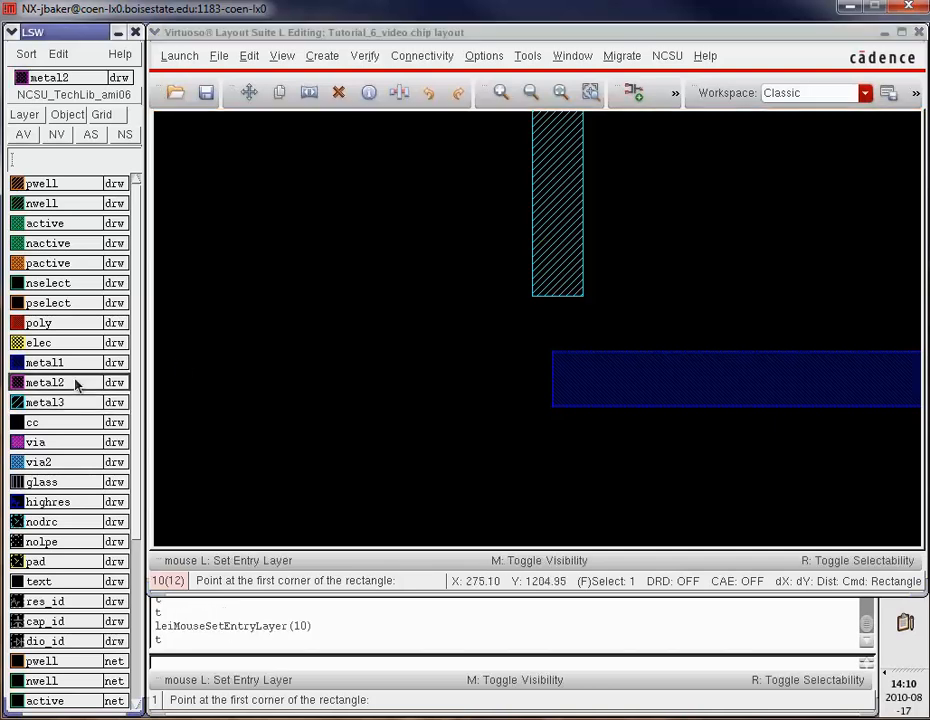
pyautogui.click(533, 231)
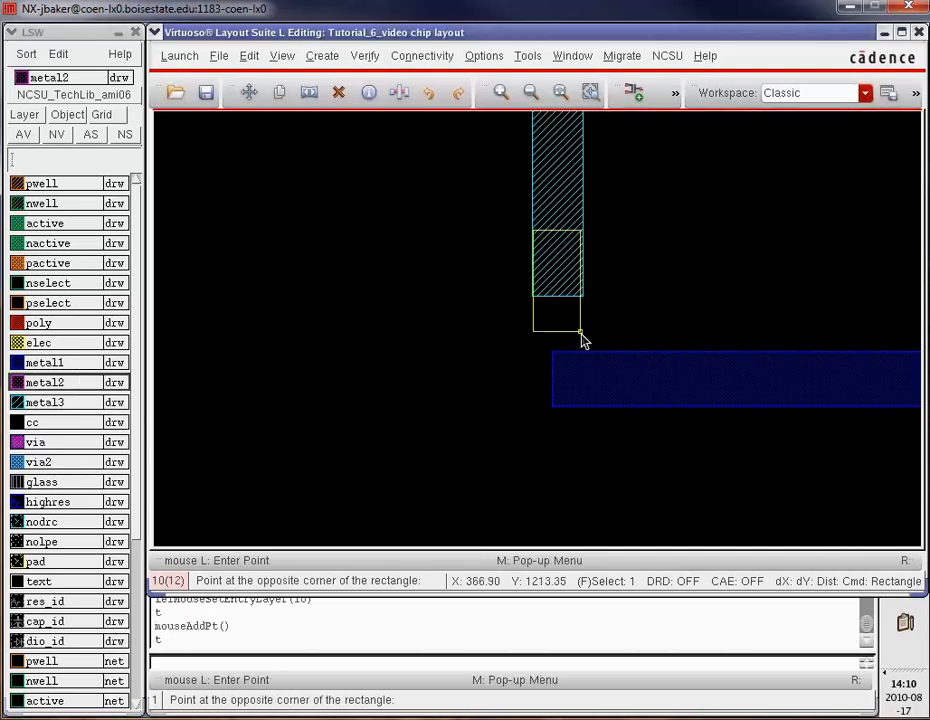
pyautogui.click(615, 409)
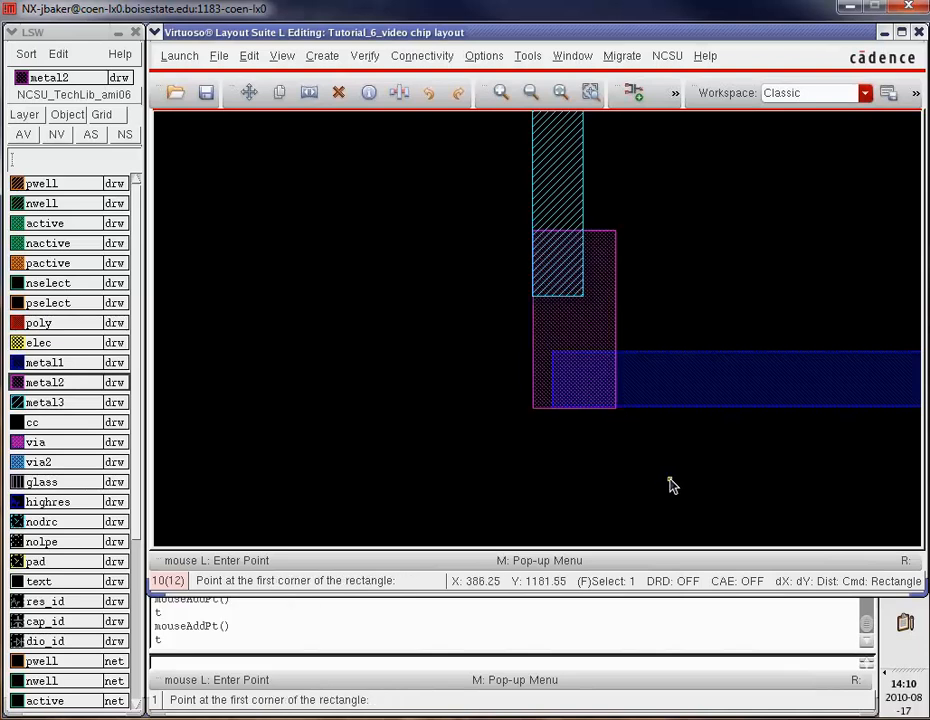
# Rerun the design rule check on the chip layout with the new pad connections
pyautogui.click(365, 58)
pyautogui.click(372, 79)
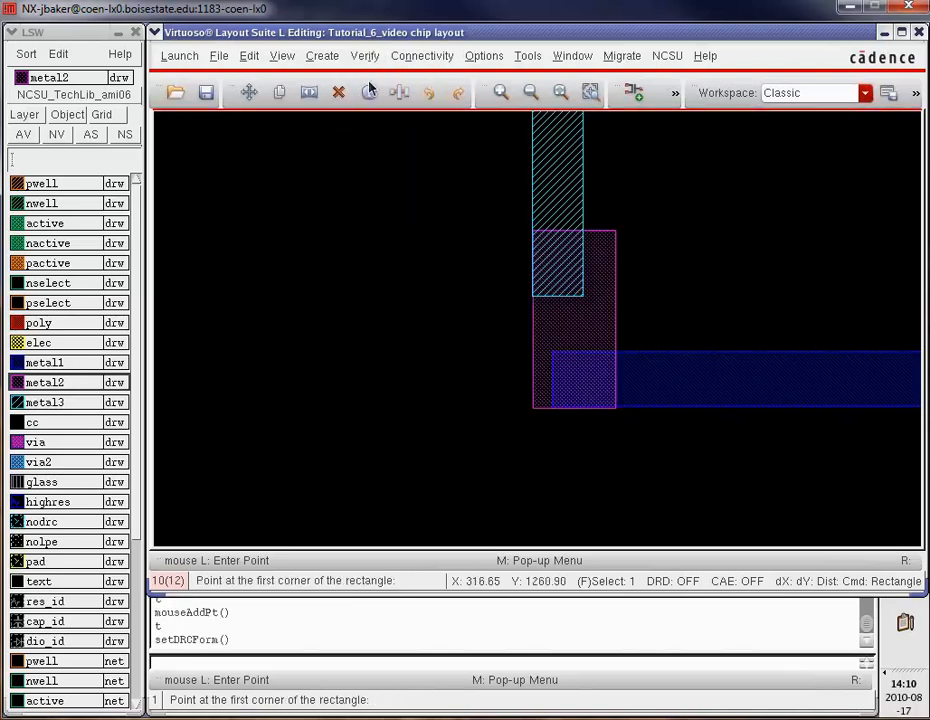
pyautogui.click(602, 528)
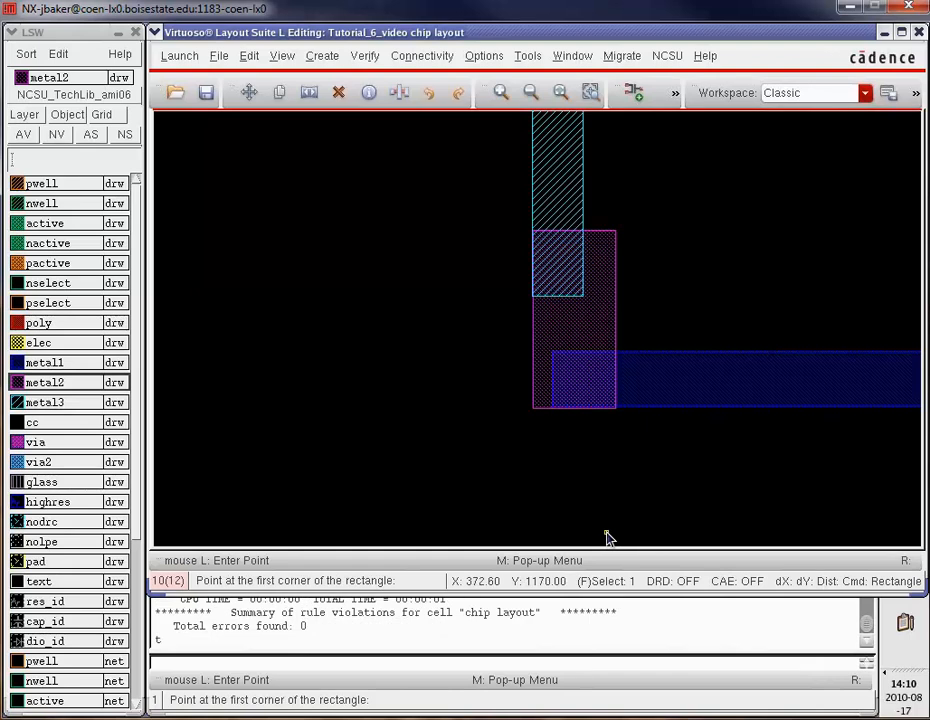
# Draw a metal1 rectangle covering the small device near pads 15 and 16, overlapping the ends of both pads' metal3 strips
pyautogui.press('f')
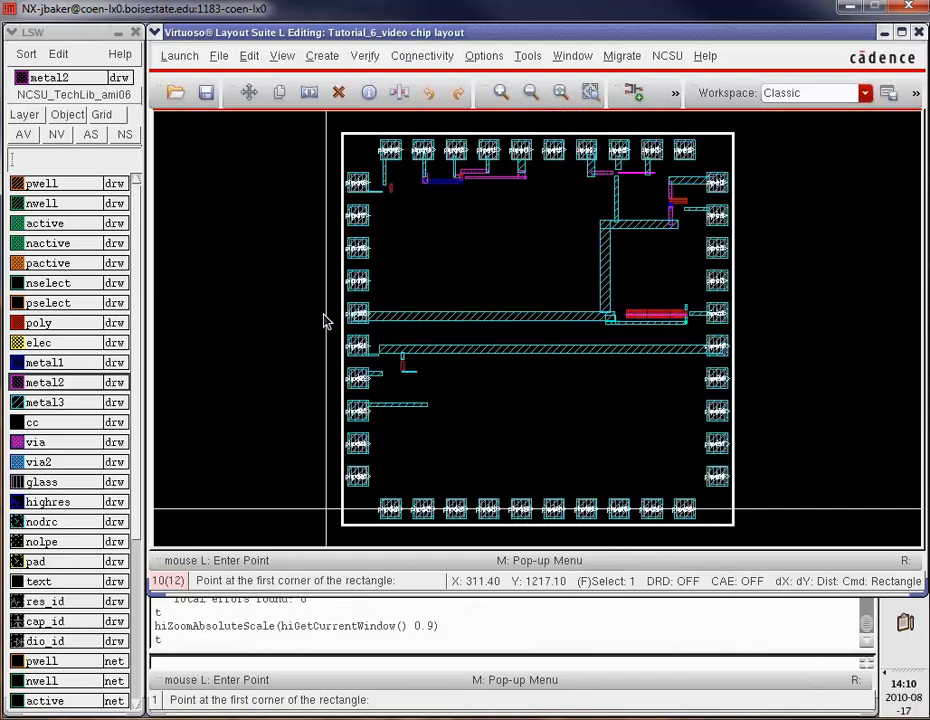
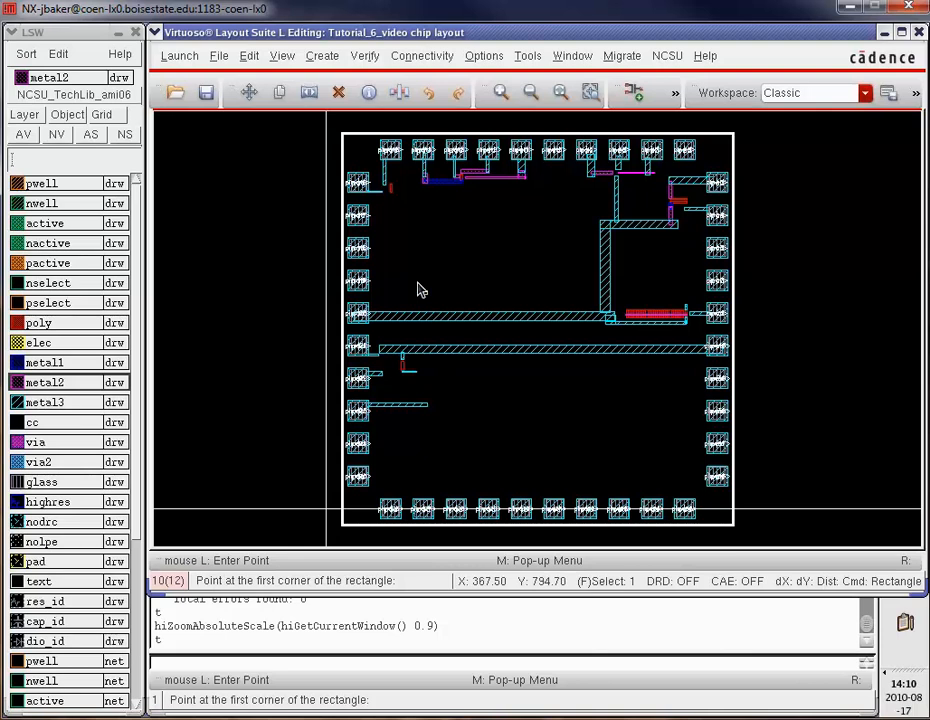
pyautogui.press('z')
pyautogui.click(375, 190)
pyautogui.click(412, 240)
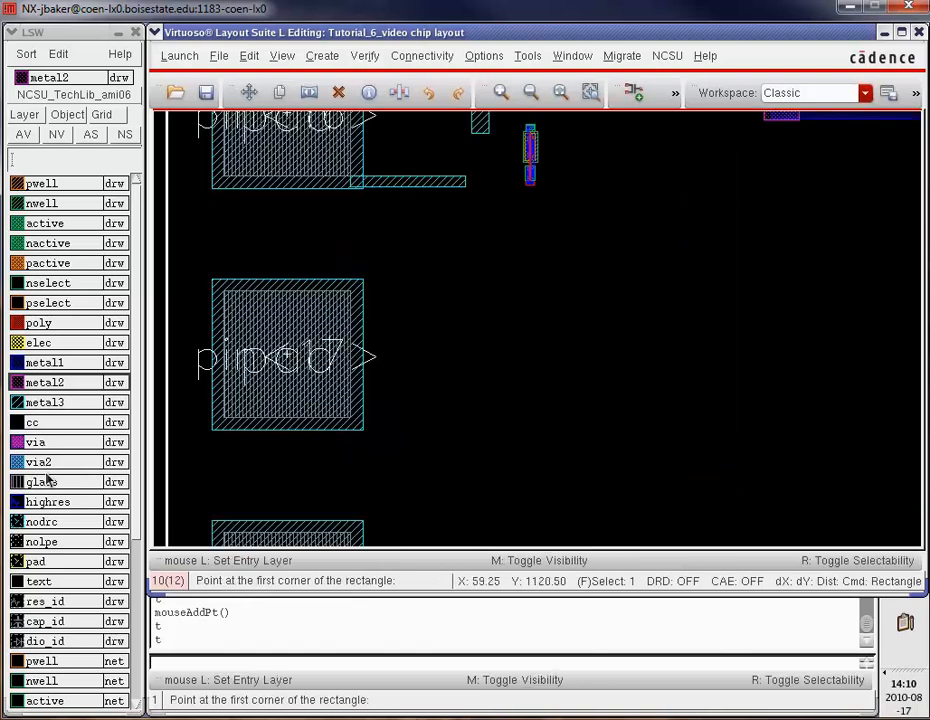
pyautogui.click(32, 364)
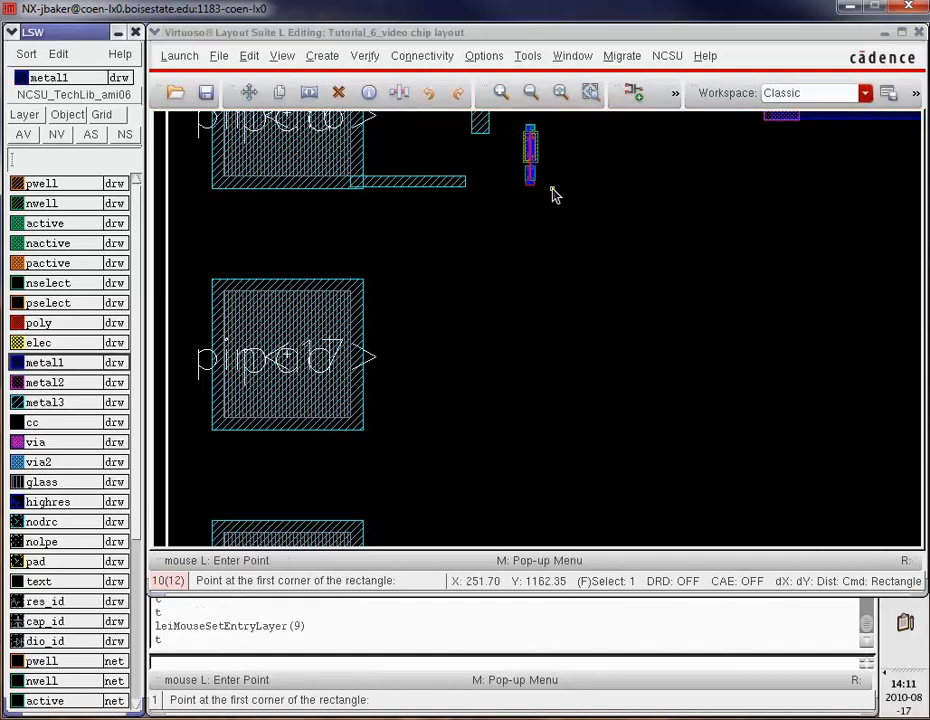
pyautogui.click(552, 187)
pyautogui.click(449, 124)
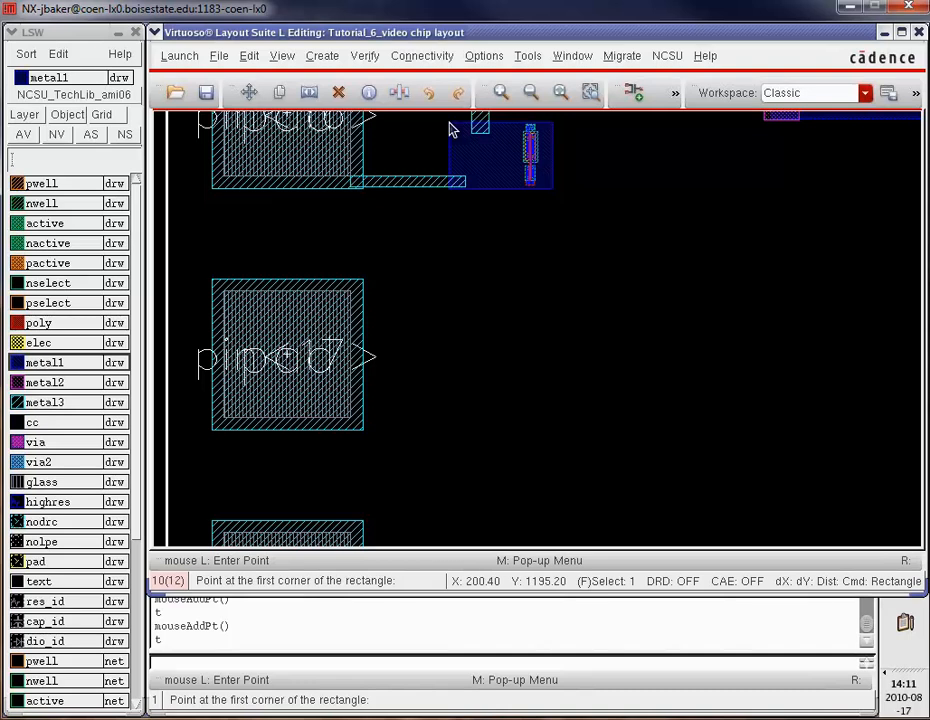
# Undo the metal1 rectangle over the inverter and draw a narrow metal1 strip leftward from the inverter's input A
pyautogui.press('u')
pyautogui.press('Escape')
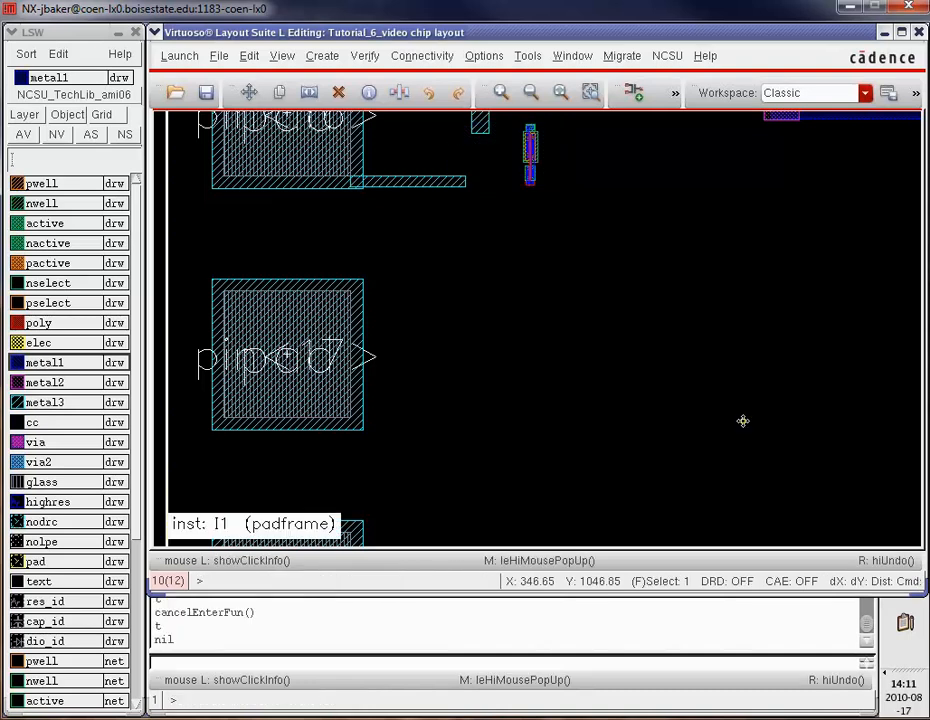
pyautogui.press('z')
pyautogui.click(598, 221)
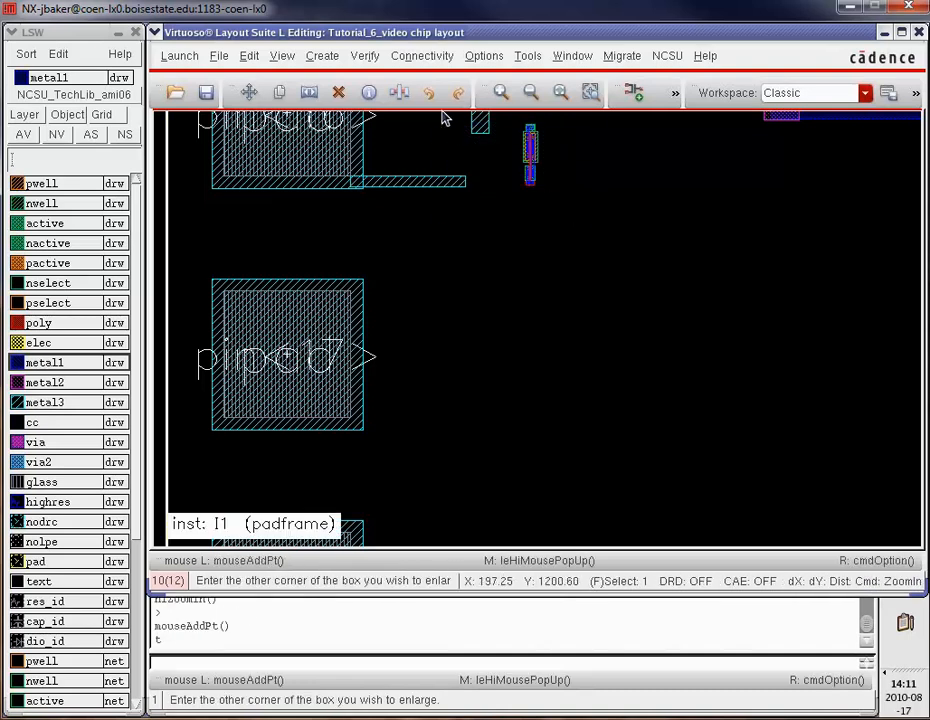
pyautogui.click(449, 131)
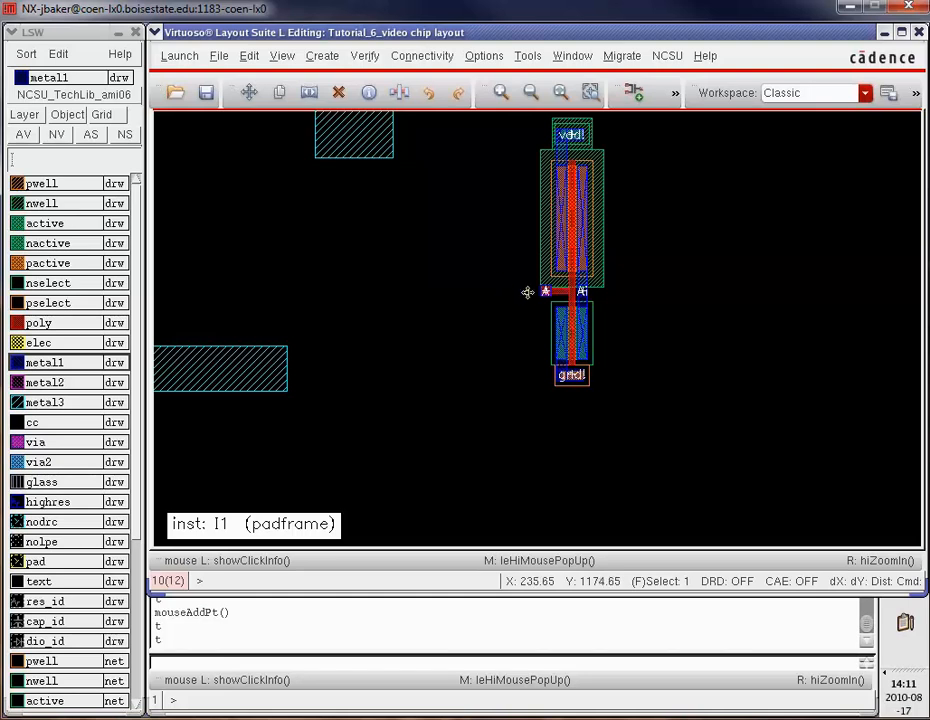
pyautogui.press('z')
pyautogui.click(494, 250)
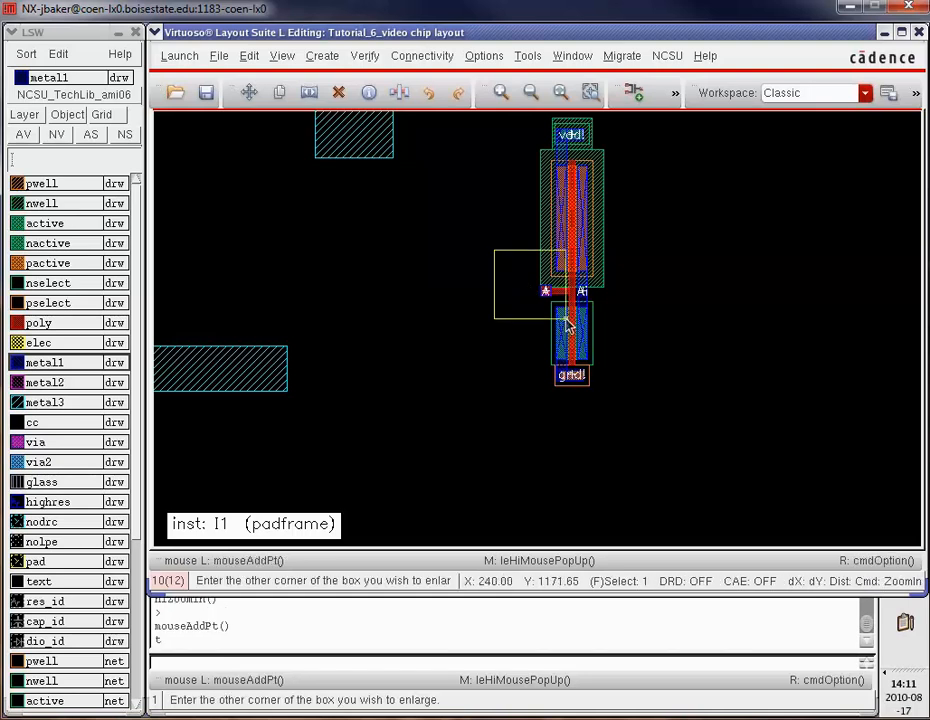
pyautogui.click(567, 324)
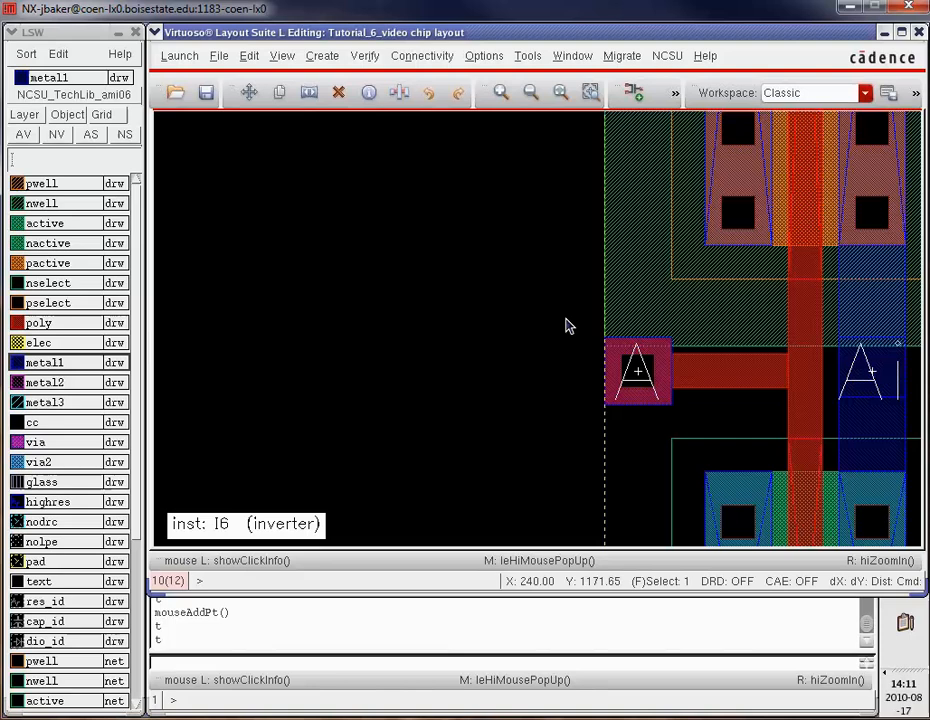
pyautogui.press('r')
pyautogui.click(671, 339)
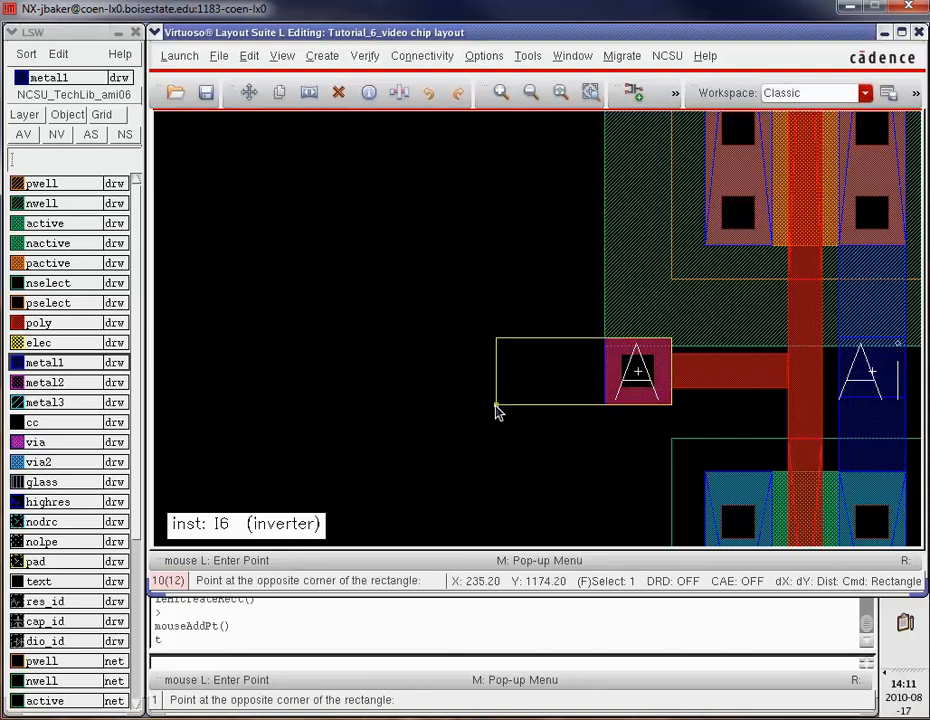
pyautogui.hotkey('shift', 'z')
pyautogui.hotkey('shift', 'z')
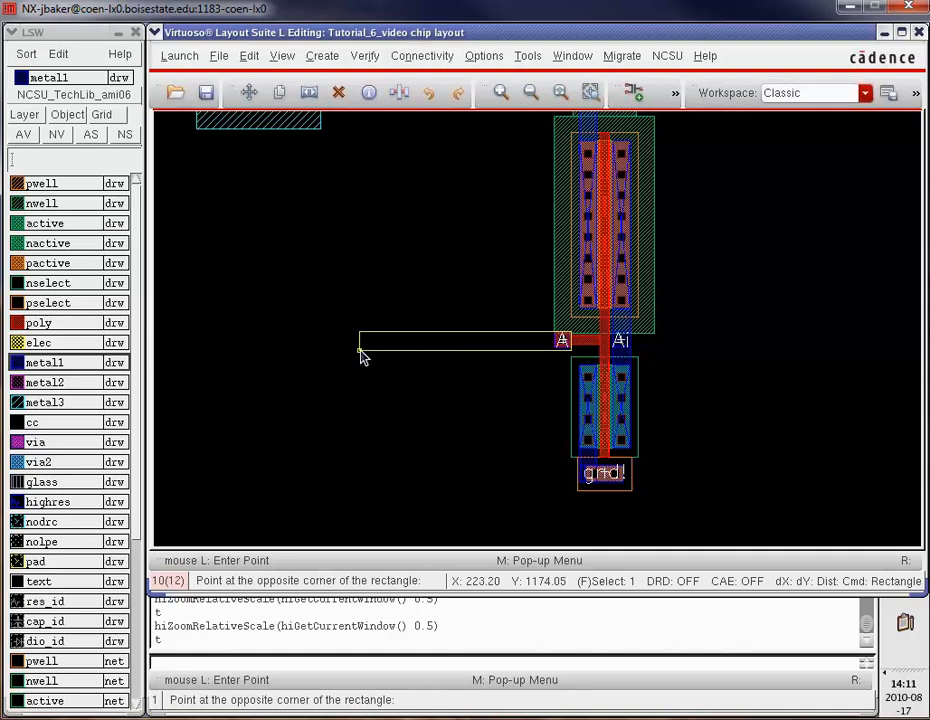
pyautogui.click(217, 347)
# Draw a metal1 strip rightward from the inverter's output Ai and a wide one from its gnd! contact down to the upper horizontal metal3 strip
pyautogui.click(616, 337)
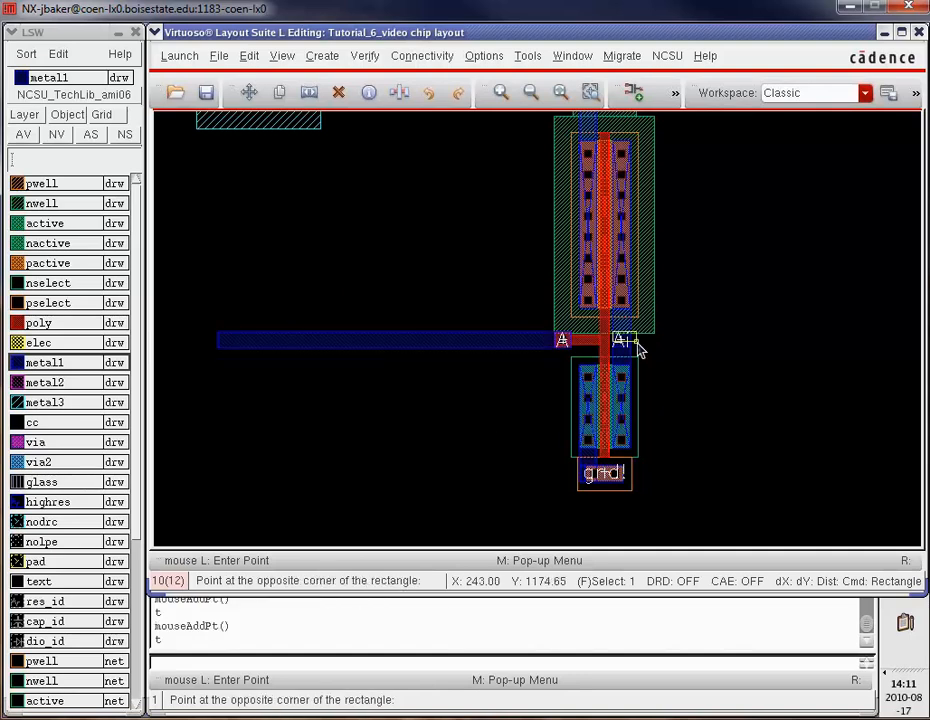
pyautogui.click(753, 350)
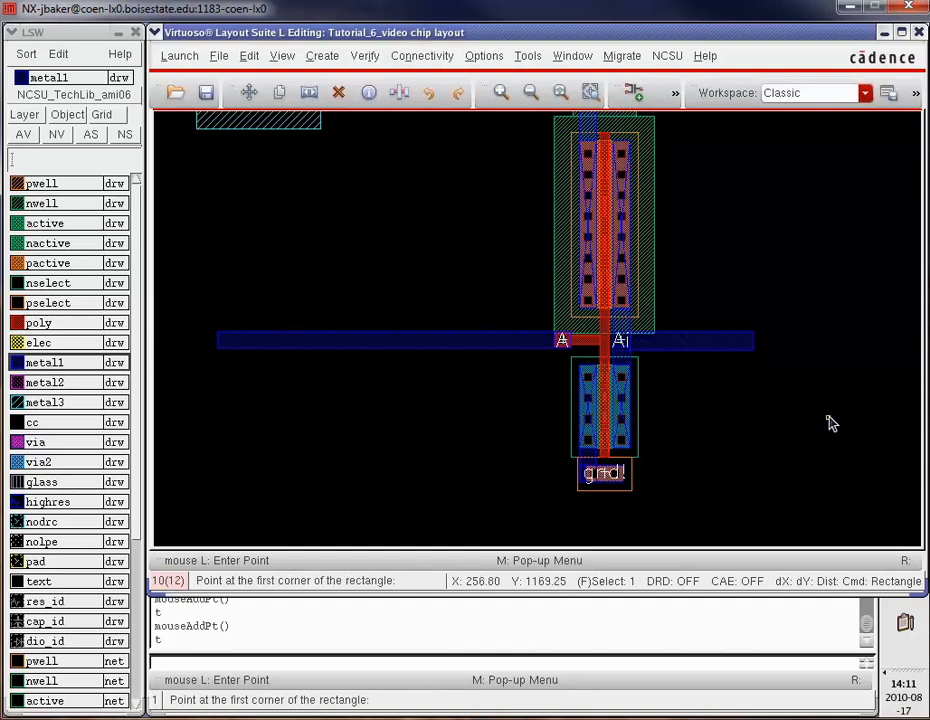
pyautogui.click(580, 466)
pyautogui.press('f')
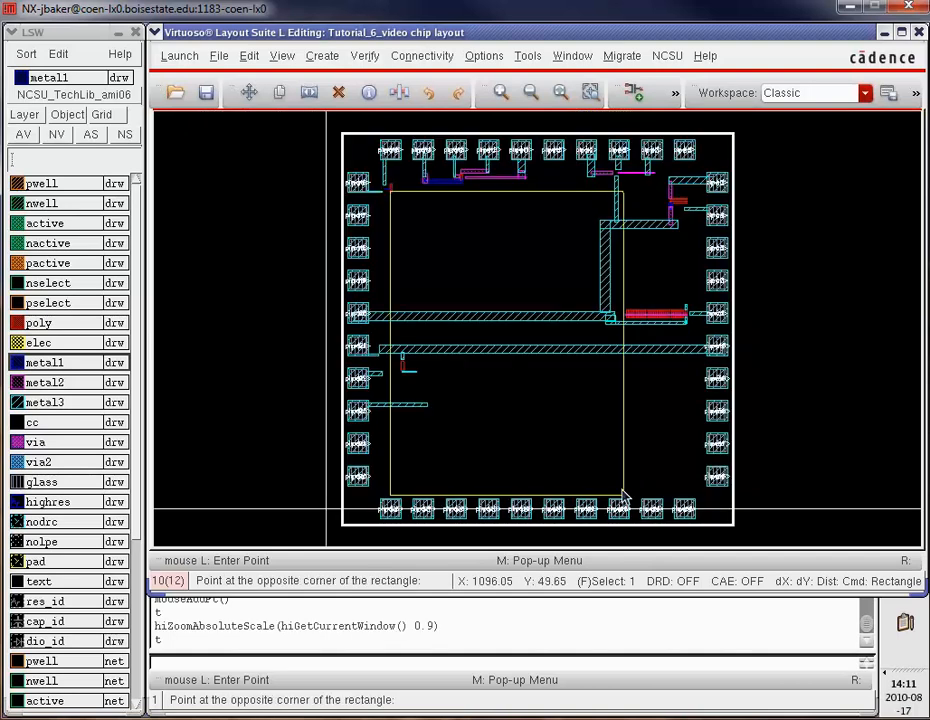
pyautogui.click(397, 318)
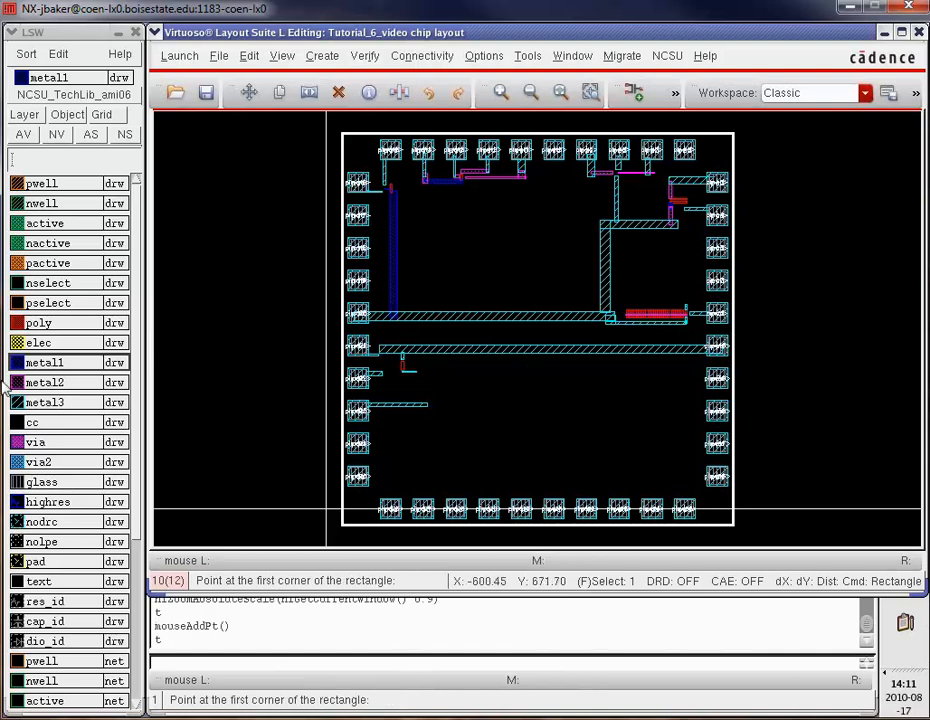
# Try a large metal2 rectangle around the crossing of the vertical metal1 strip and the horizontal metal3 strip, and undo it
pyautogui.click(44, 382)
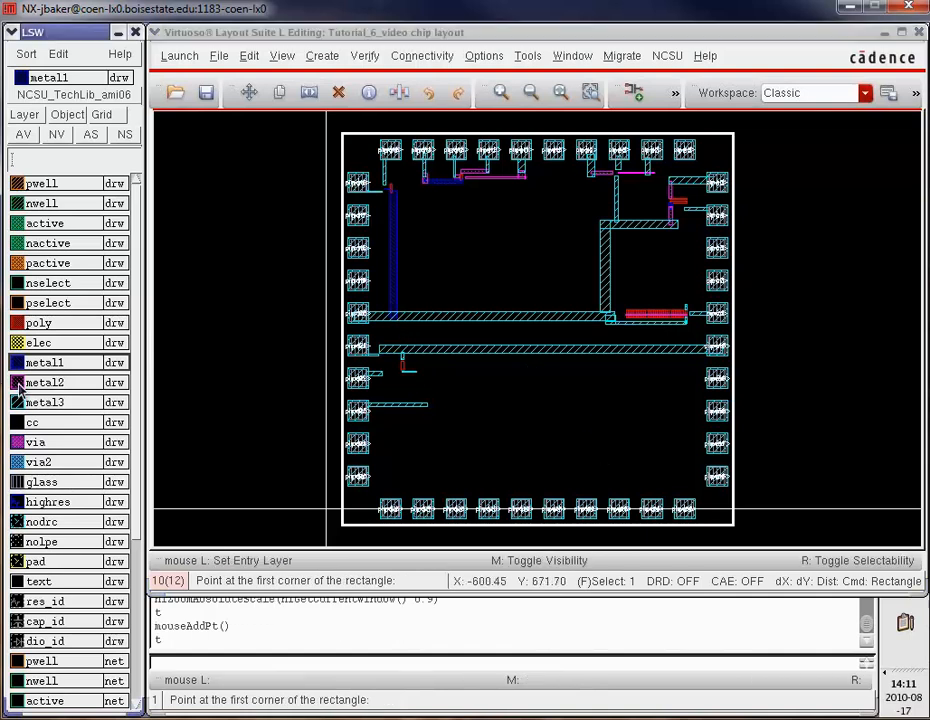
pyautogui.click(385, 302)
pyautogui.click(408, 328)
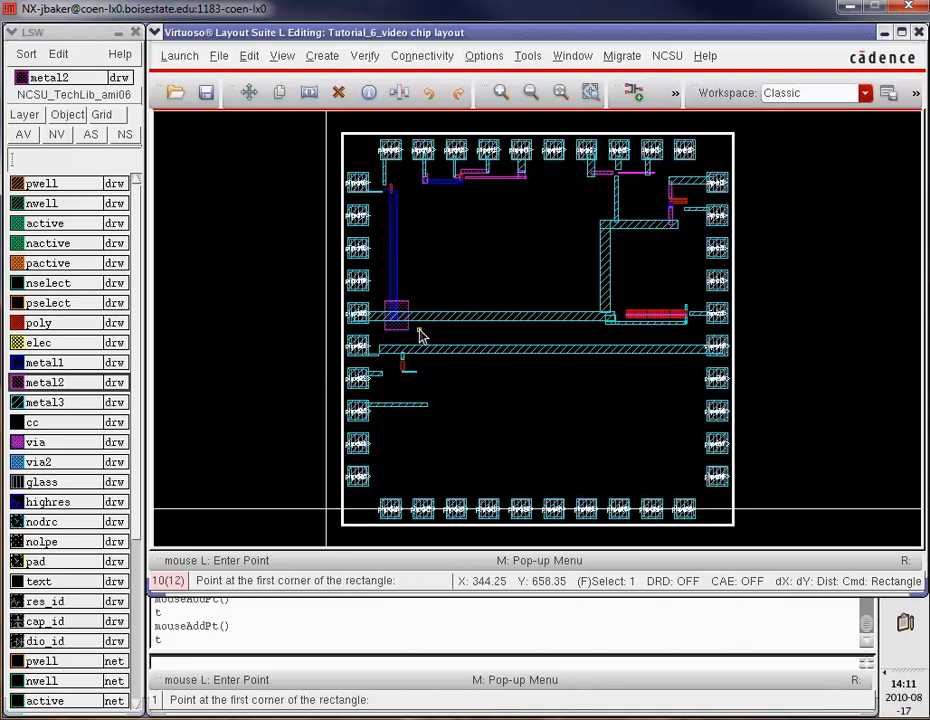
pyautogui.press('u')
# Try a metal2 rectangle matching only the overlap of the metal1 strip and the horizontal metal3 strip, and undo it
pyautogui.press('z')
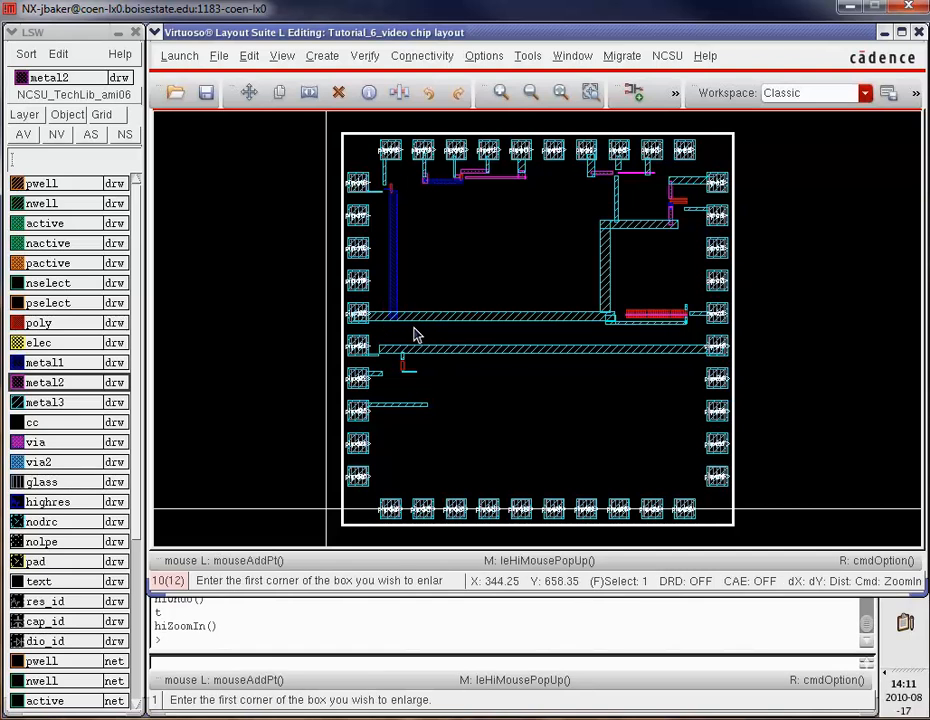
pyautogui.click(394, 316)
pyautogui.click(381, 309)
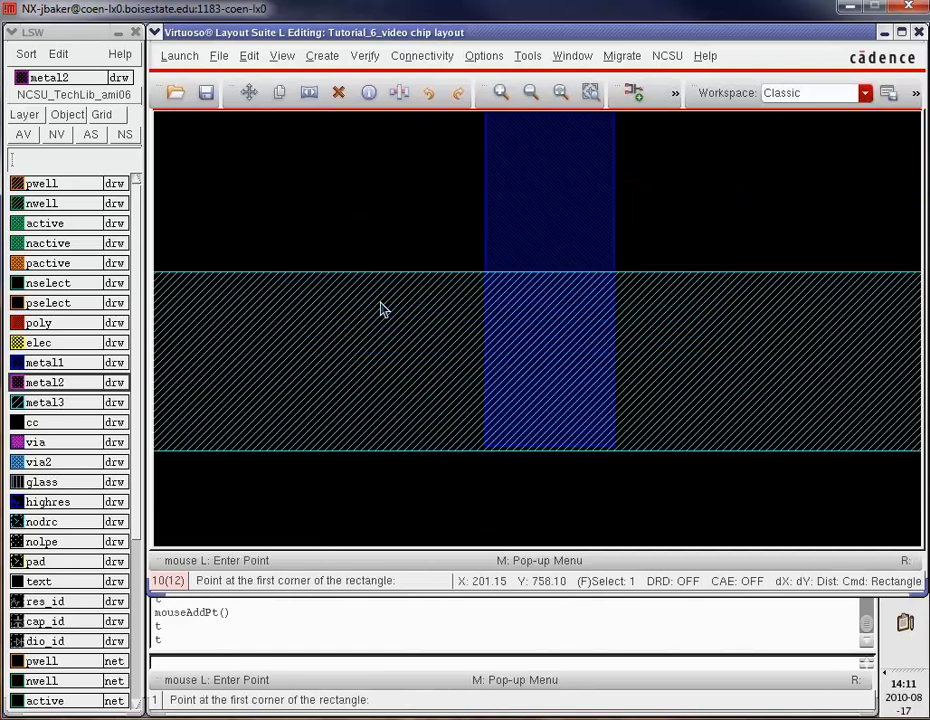
pyautogui.press('r')
pyautogui.click(487, 273)
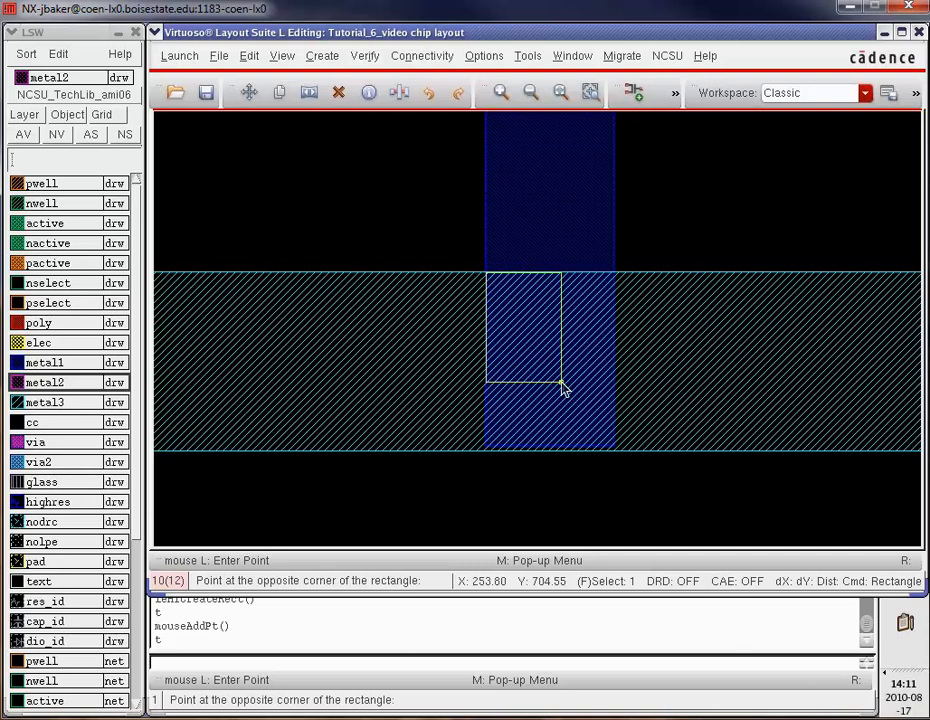
pyautogui.click(615, 451)
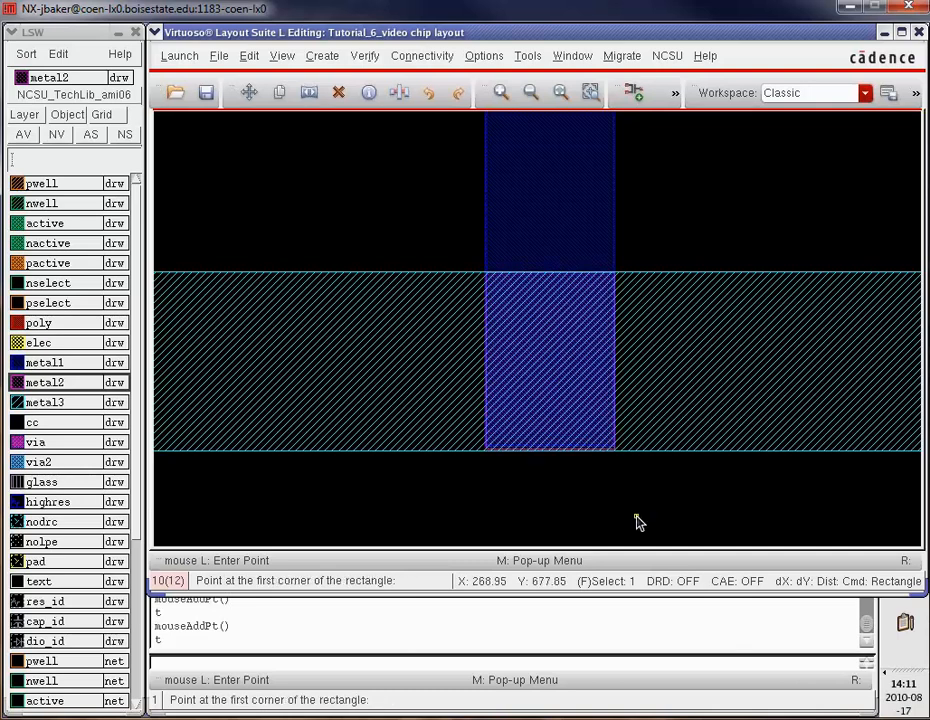
pyautogui.press('u')
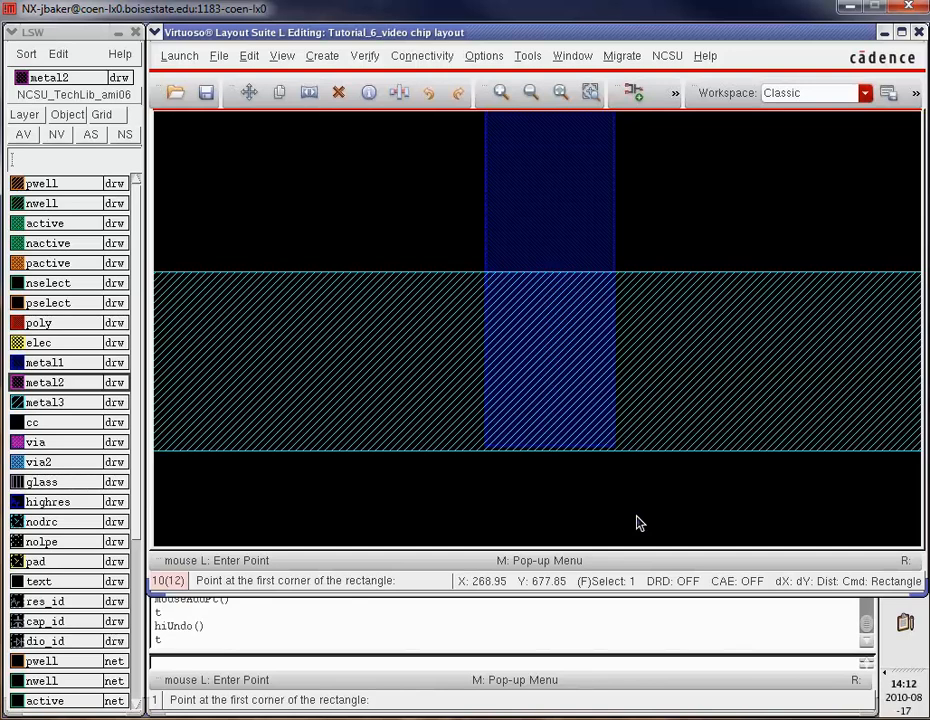
# Draw a metal2 rectangle as wide as the metal1 strip, from the metal3 strip's lower edge to well above its upper edge
pyautogui.press('r')
pyautogui.click(614, 452)
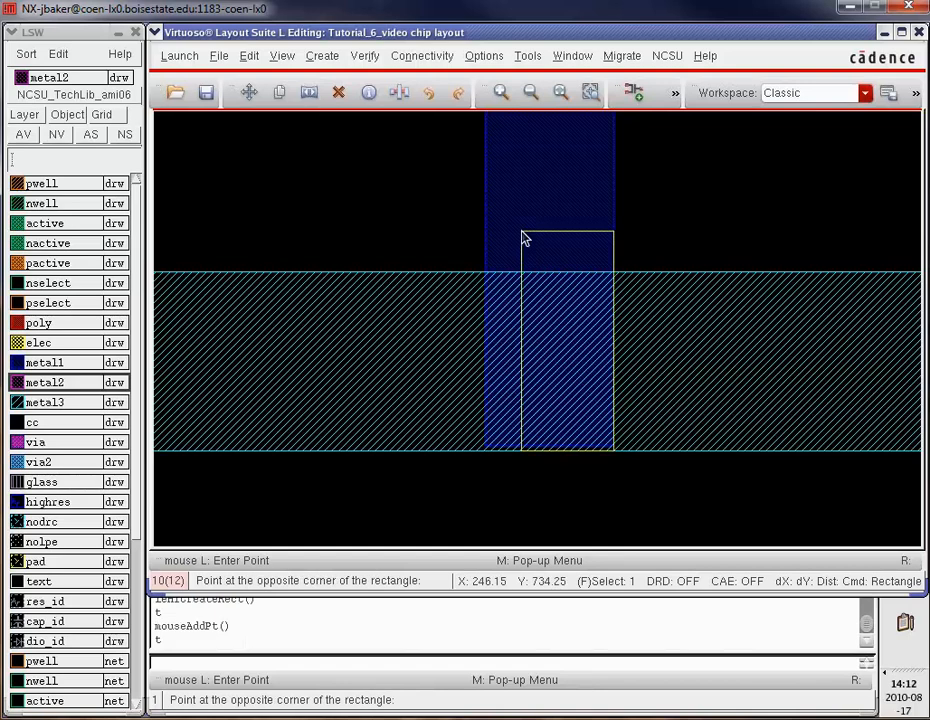
pyautogui.click(484, 160)
# Draw a metal2 rectangle overlapping the lower end of pad 15's metal3 strip and the left end of input A's metal1 strip
pyautogui.press('f')
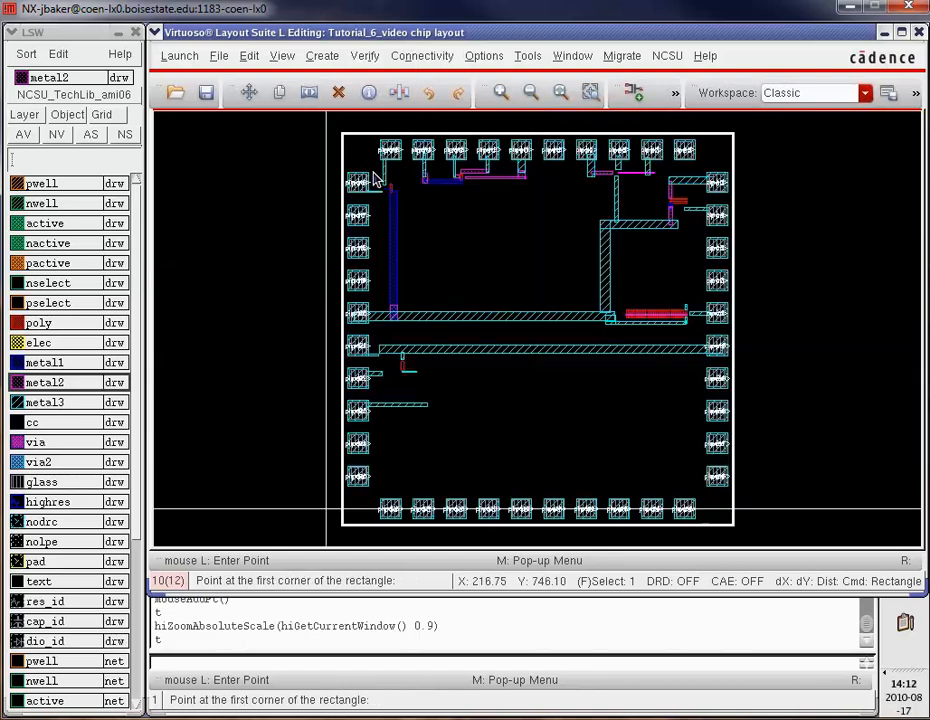
pyautogui.press('z')
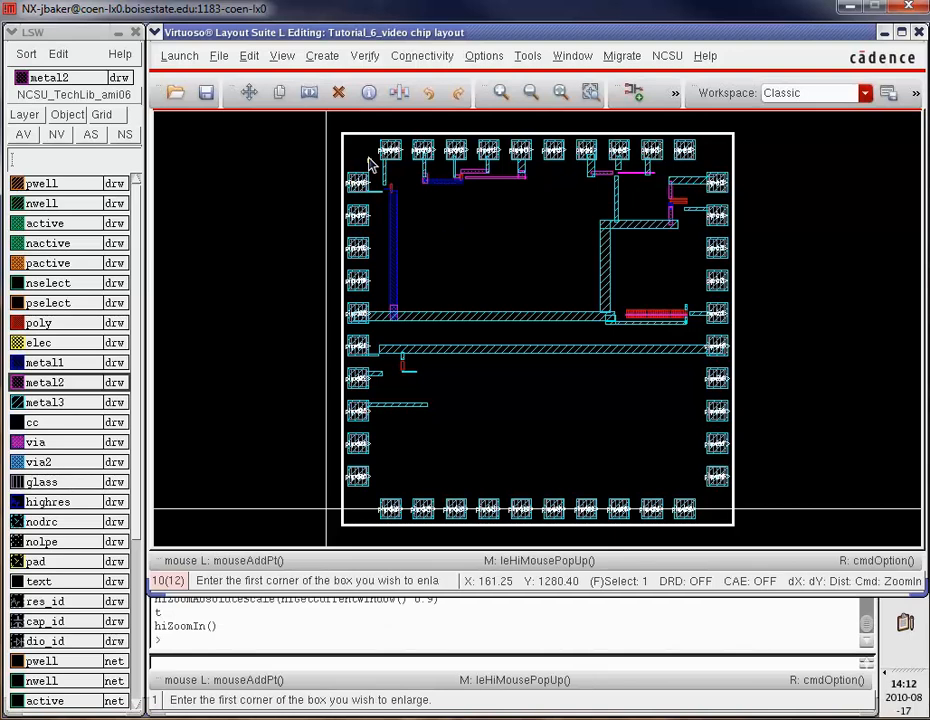
pyautogui.click(369, 170)
pyautogui.click(414, 216)
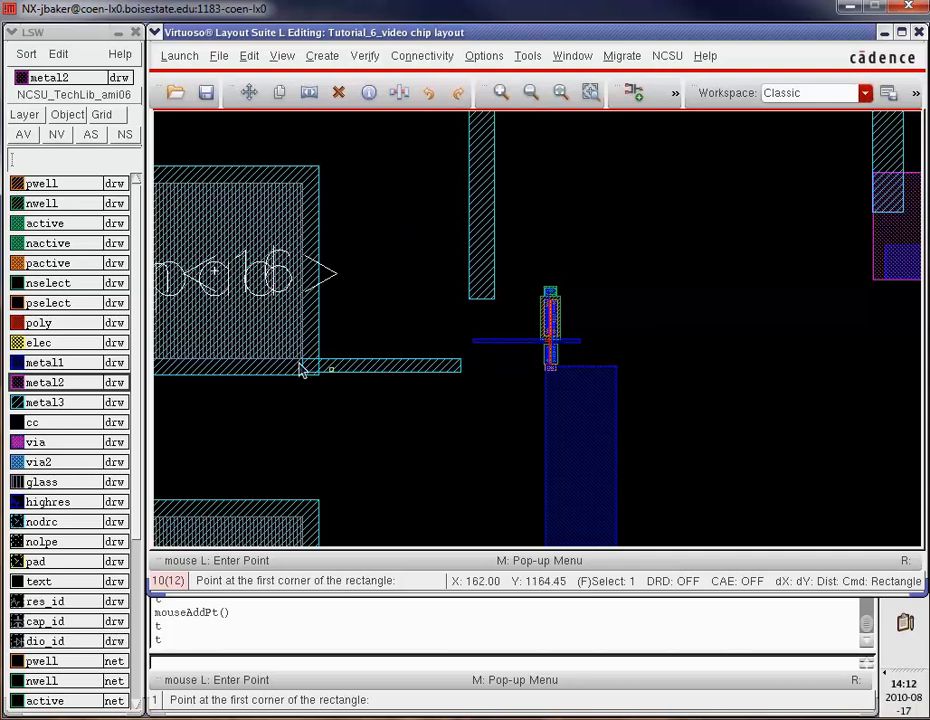
pyautogui.click(496, 342)
pyautogui.click(463, 288)
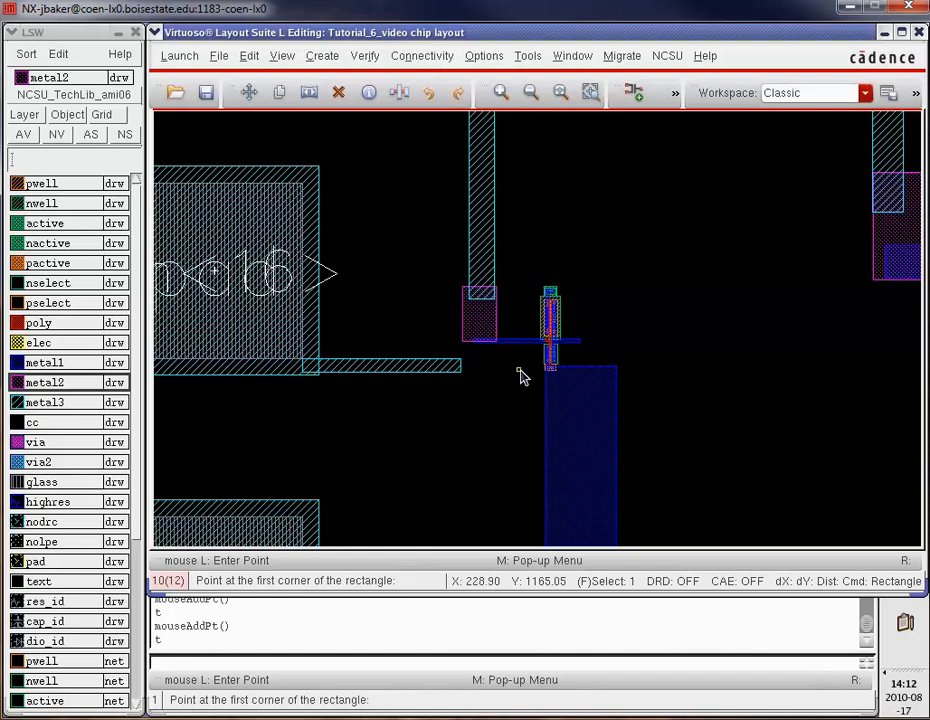
# Route metal2 rectangles from the end of pad 16's metal3 strip below and around the inverter to output Ai's metal1 strip
pyautogui.click(450, 366)
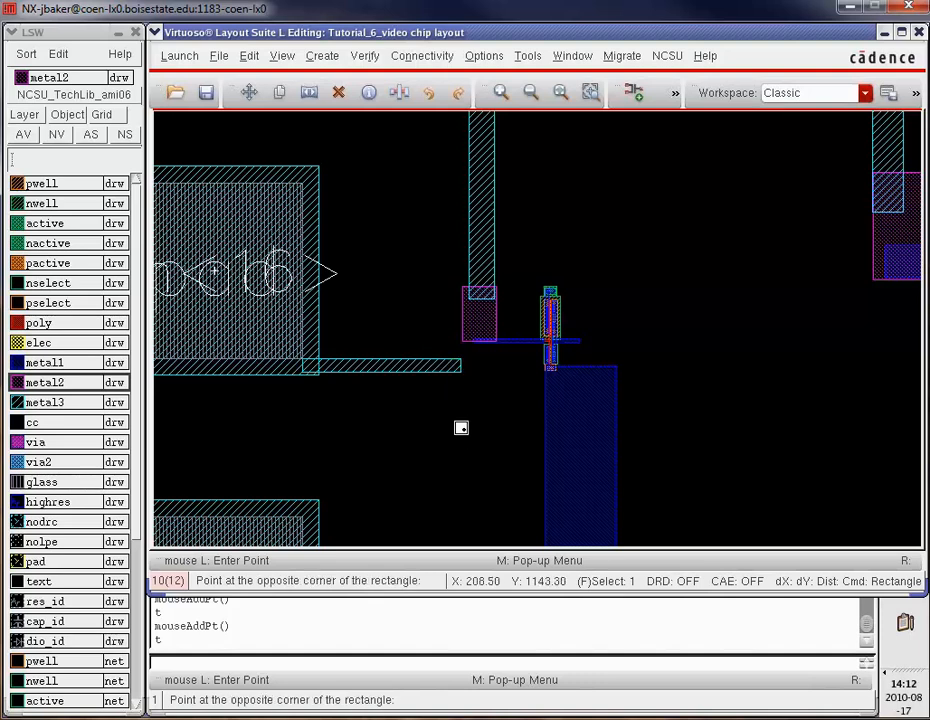
pyautogui.click(461, 428)
pyautogui.click(455, 414)
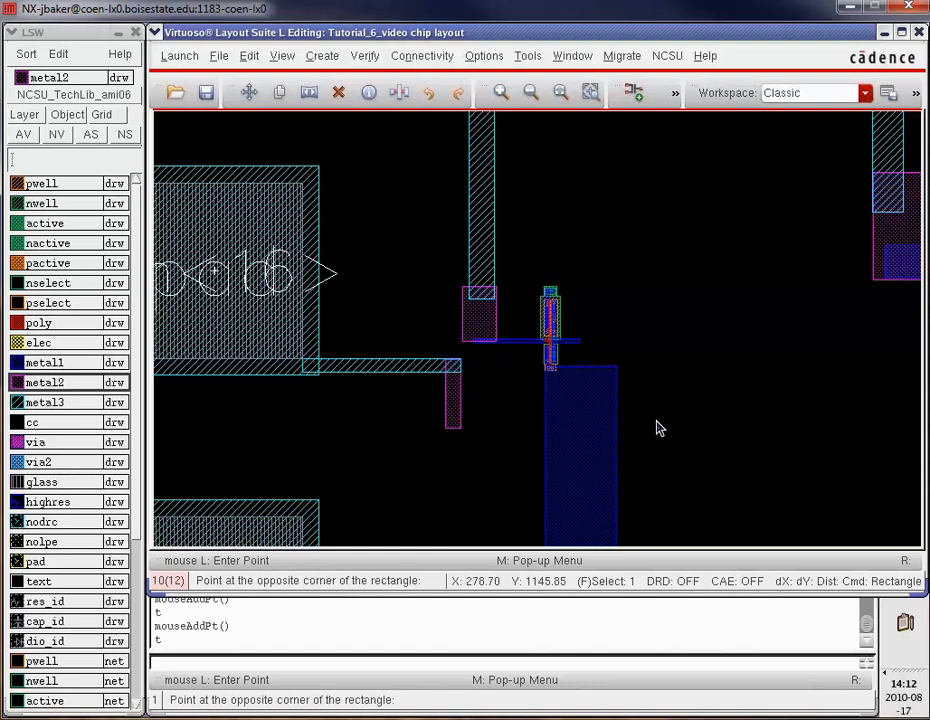
pyautogui.click(657, 425)
pyautogui.click(656, 422)
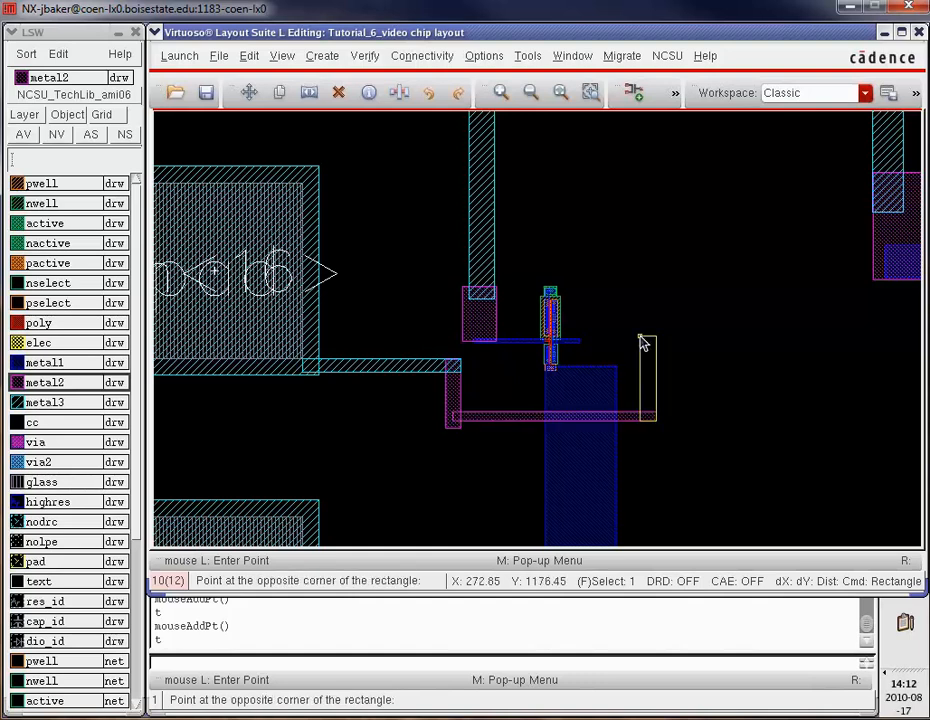
pyautogui.click(641, 341)
pyautogui.click(656, 338)
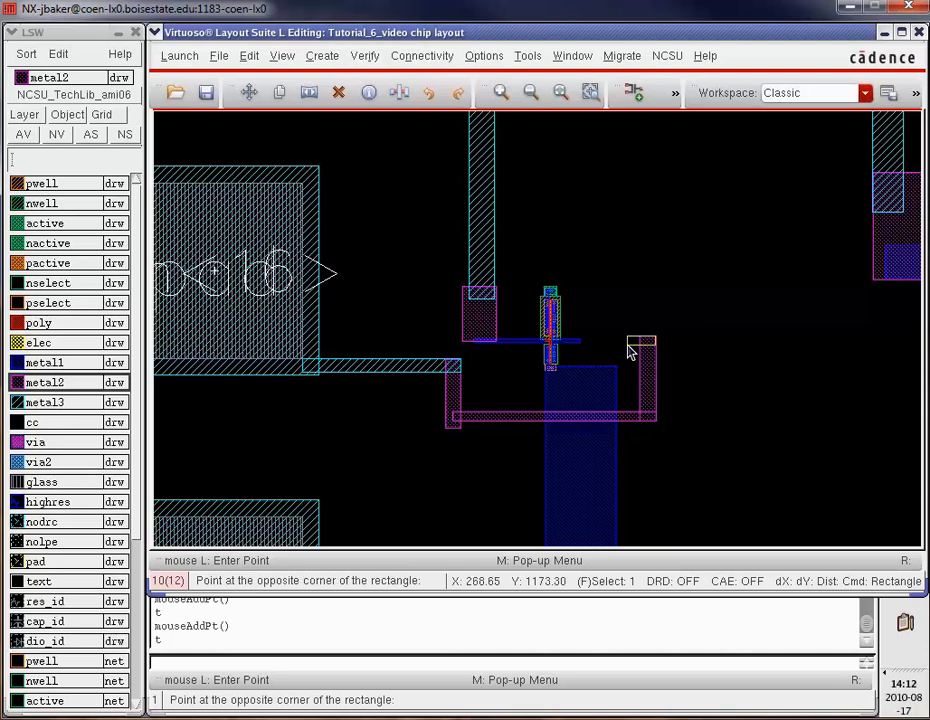
pyautogui.click(569, 352)
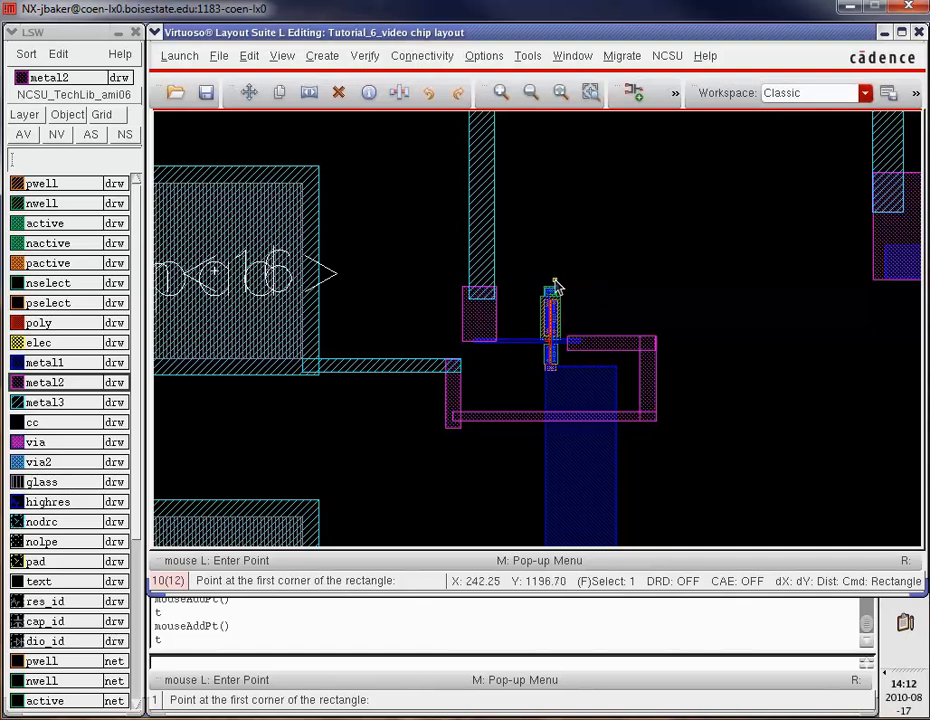
# Try a large metal1 rectangle over the inverter's upper vdd! end, and undo it
pyautogui.click(40, 367)
pyautogui.click(515, 264)
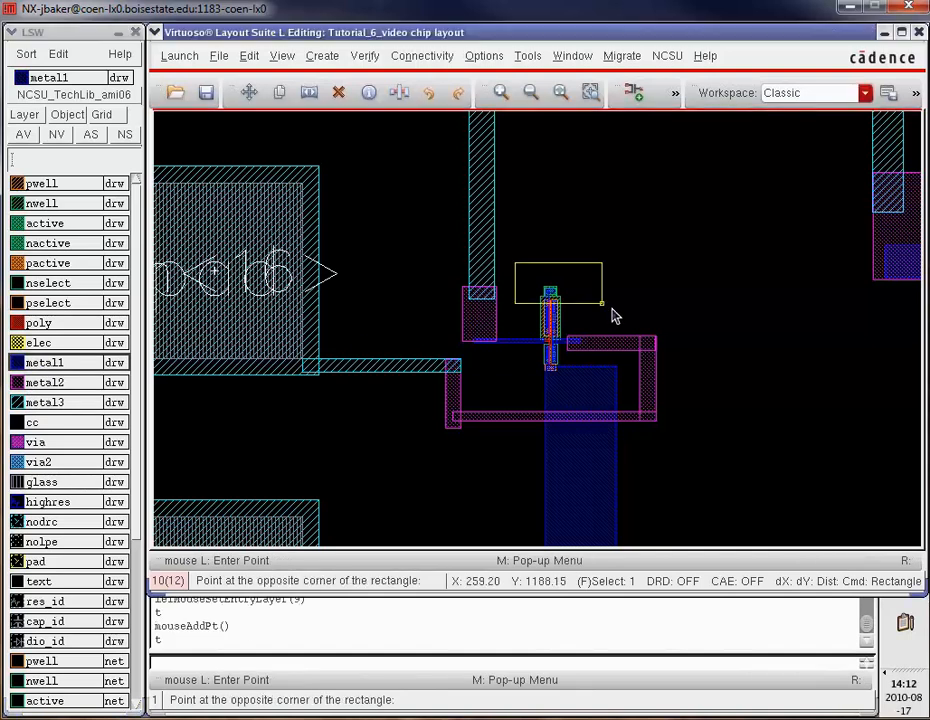
pyautogui.click(650, 331)
pyautogui.press('u')
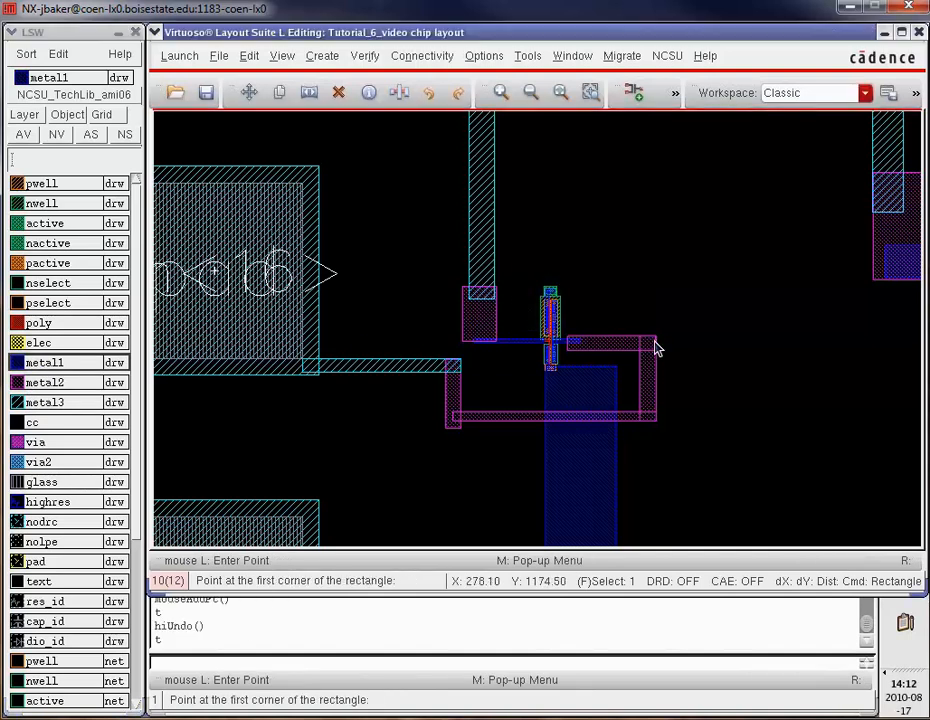
pyautogui.press('Escape')
# Draw a narrow metal1 strip rightward from the inverter's vdd! contact
pyautogui.press('z')
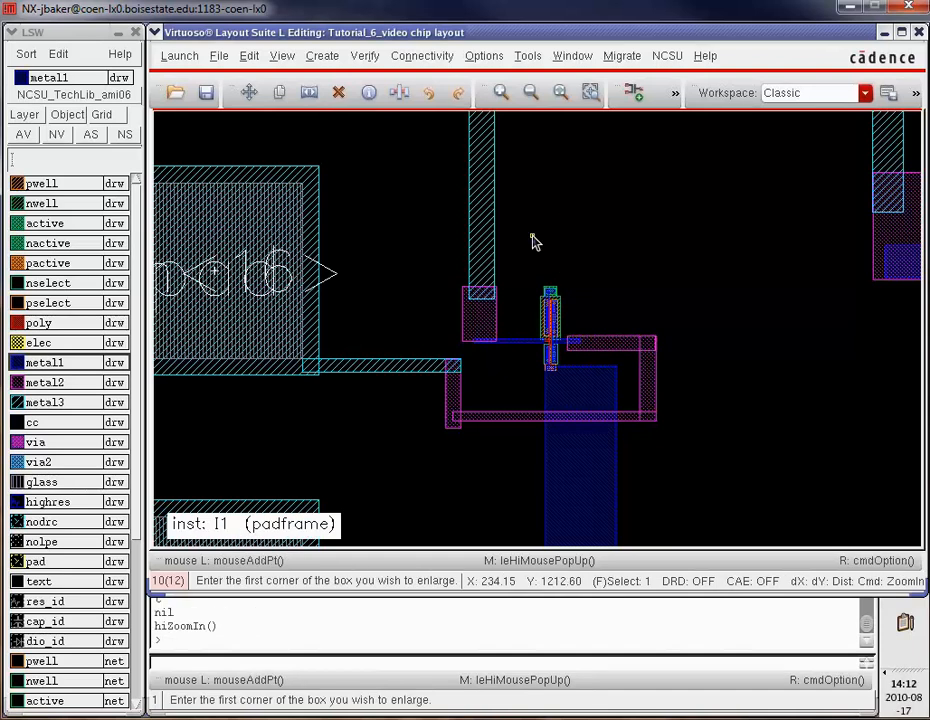
pyautogui.click(534, 243)
pyautogui.click(679, 343)
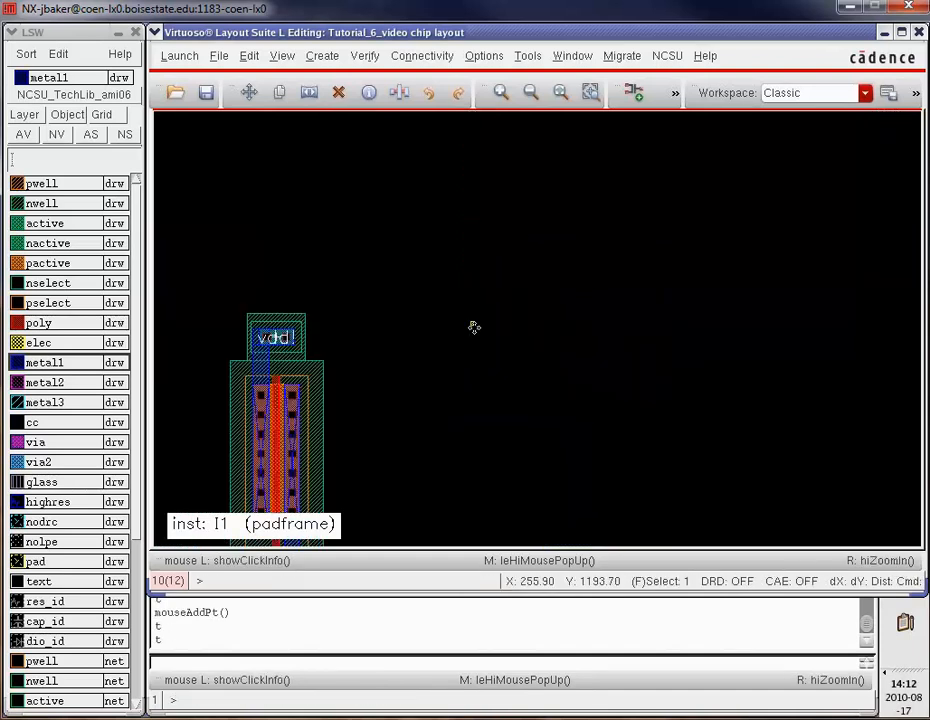
pyautogui.press('r')
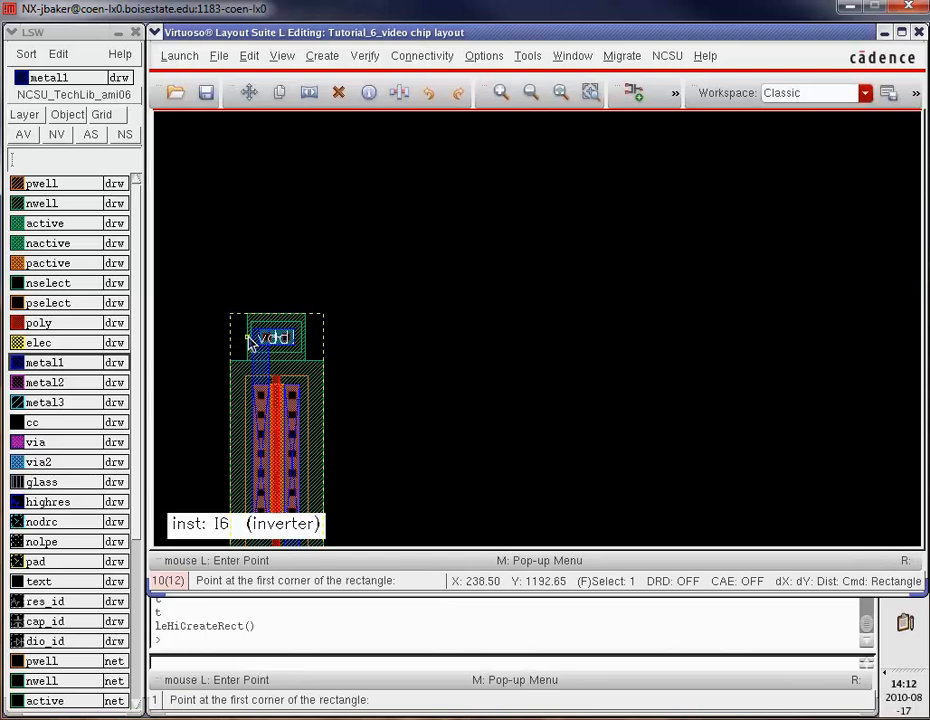
pyautogui.click(254, 331)
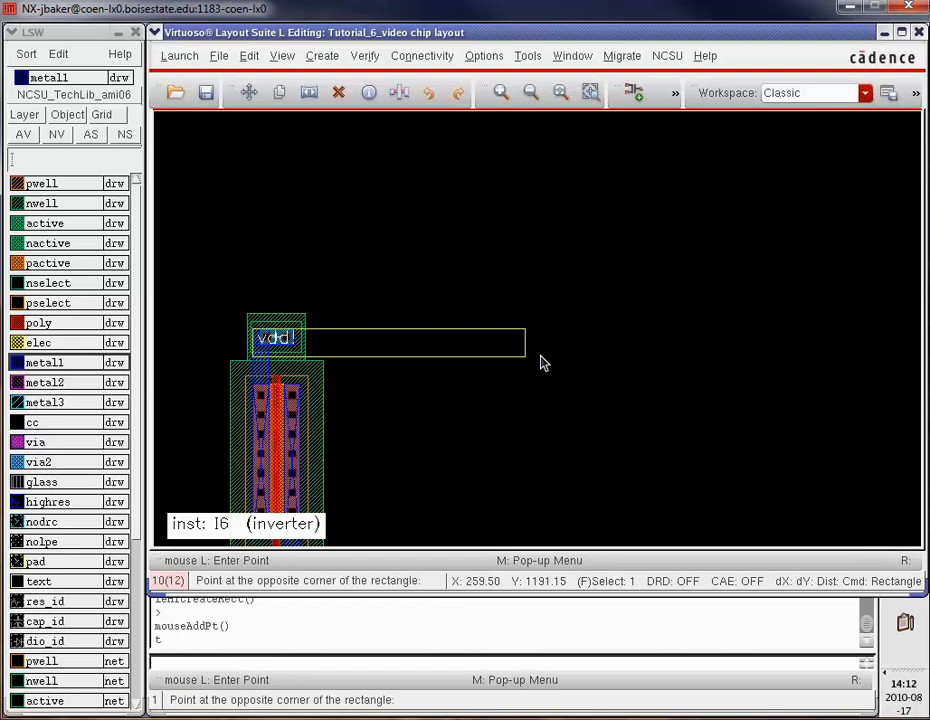
pyautogui.click(749, 351)
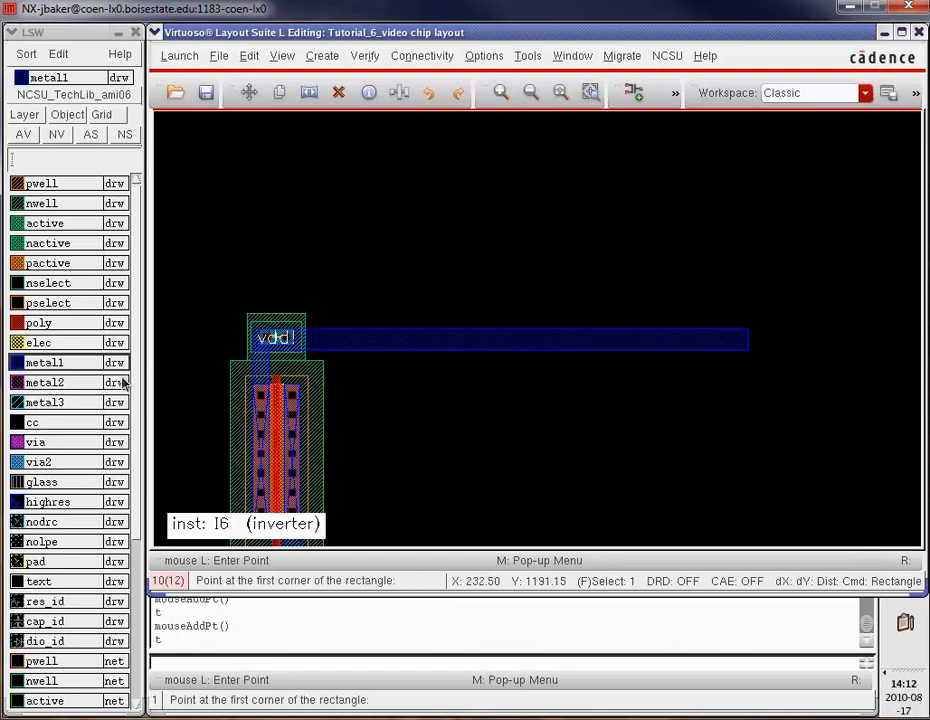
# Make metal2 the drawing layer and save the chip layout
pyautogui.click(68, 383)
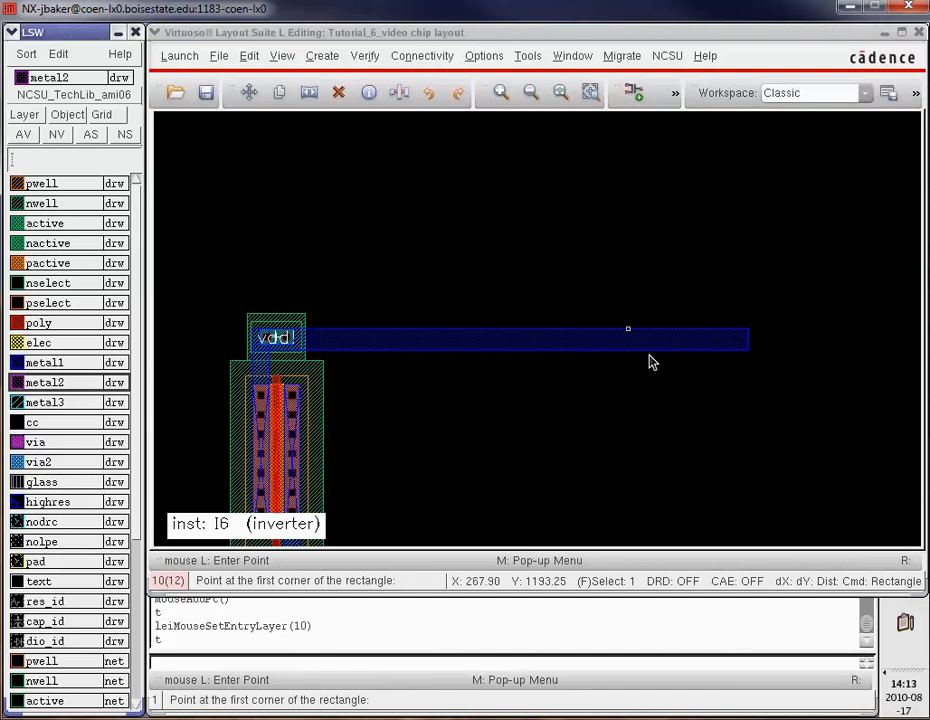
pyautogui.click(438, 30)
pyautogui.press('f')
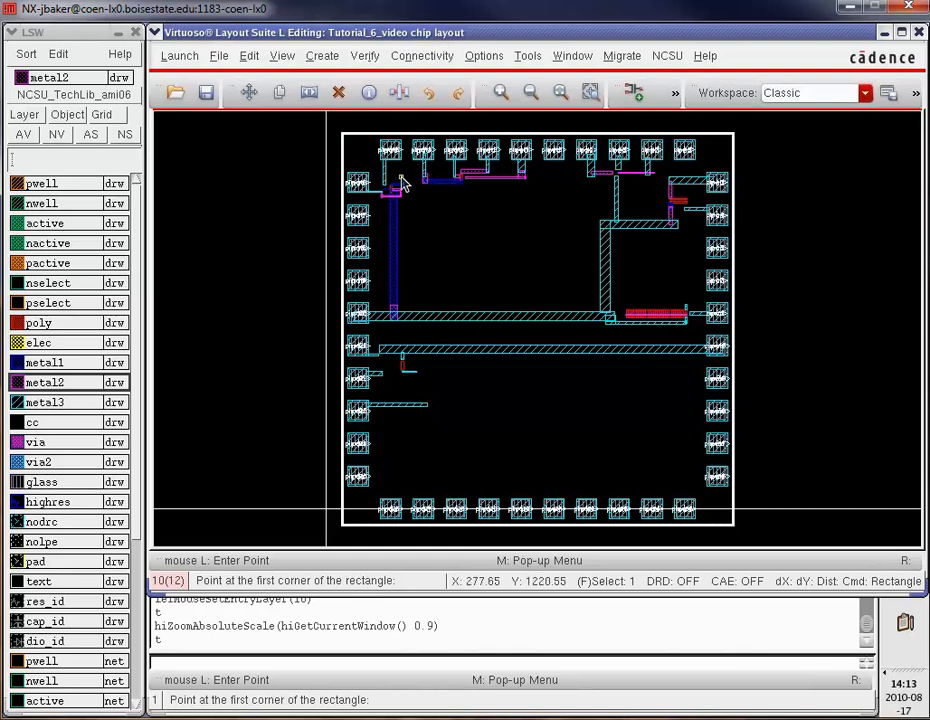
pyautogui.click(207, 97)
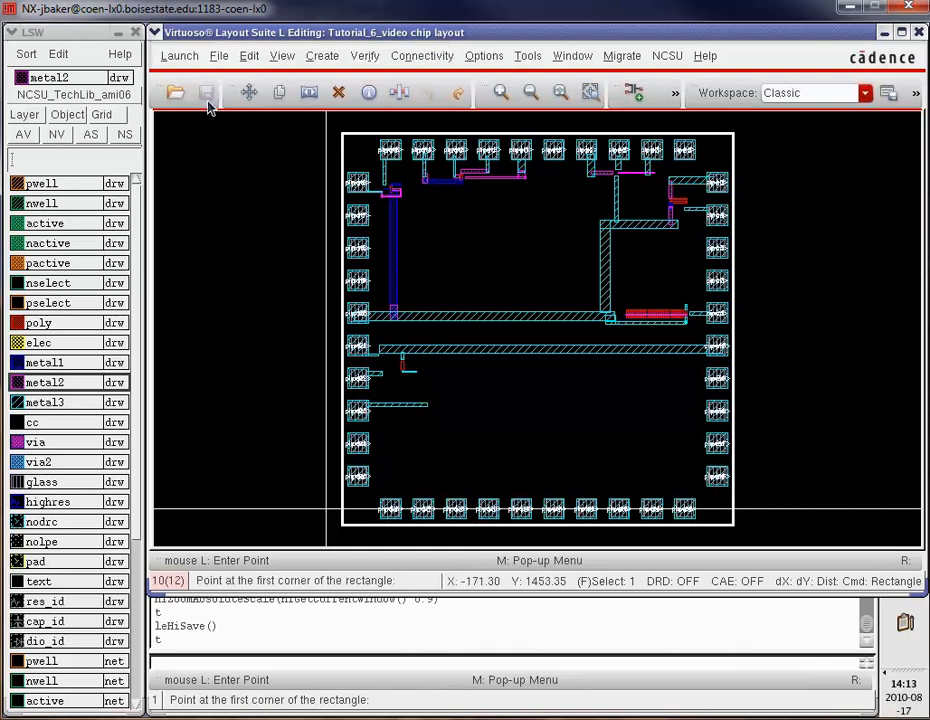
# Try to stretch the free end of the inverter's vdd! metal1 strip farther to the right
pyautogui.press('z')
pyautogui.click(395, 184)
pyautogui.click(418, 217)
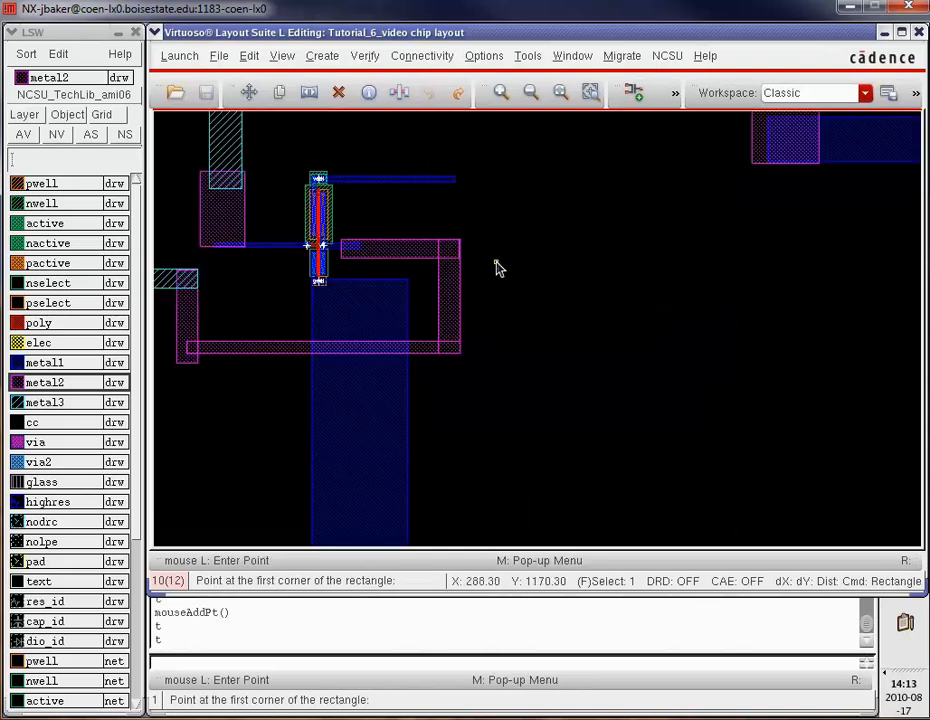
pyautogui.press('s')
pyautogui.click(455, 184)
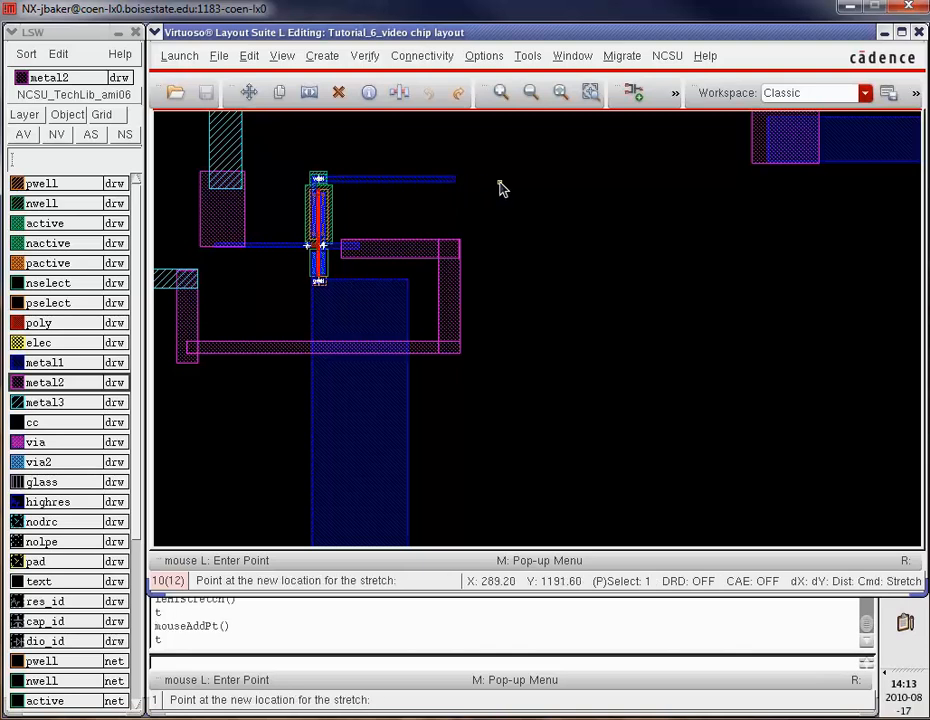
pyautogui.click(457, 185)
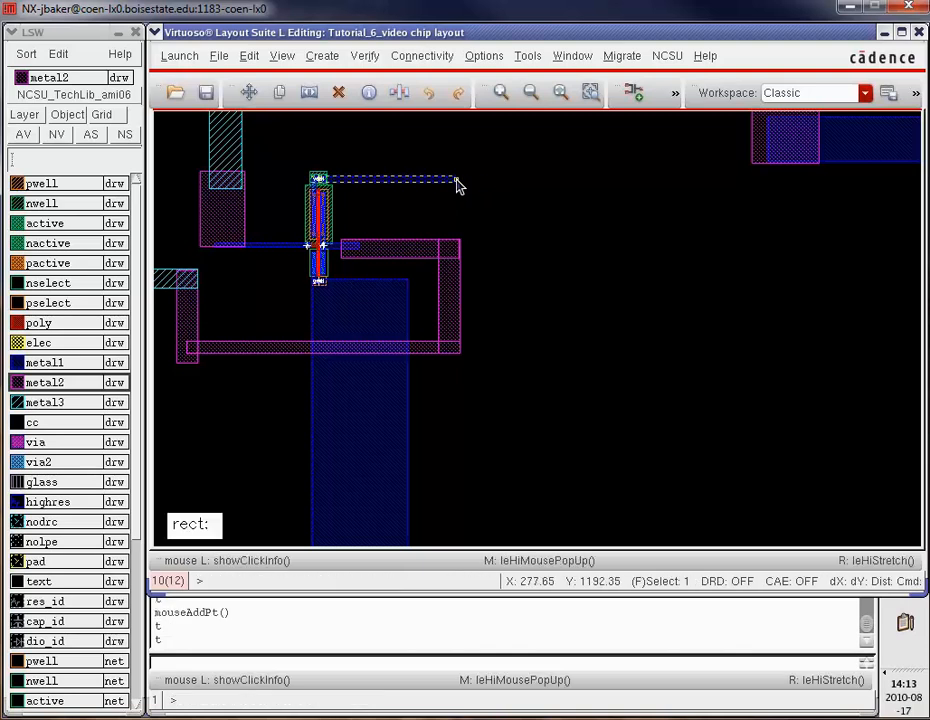
pyautogui.press('s')
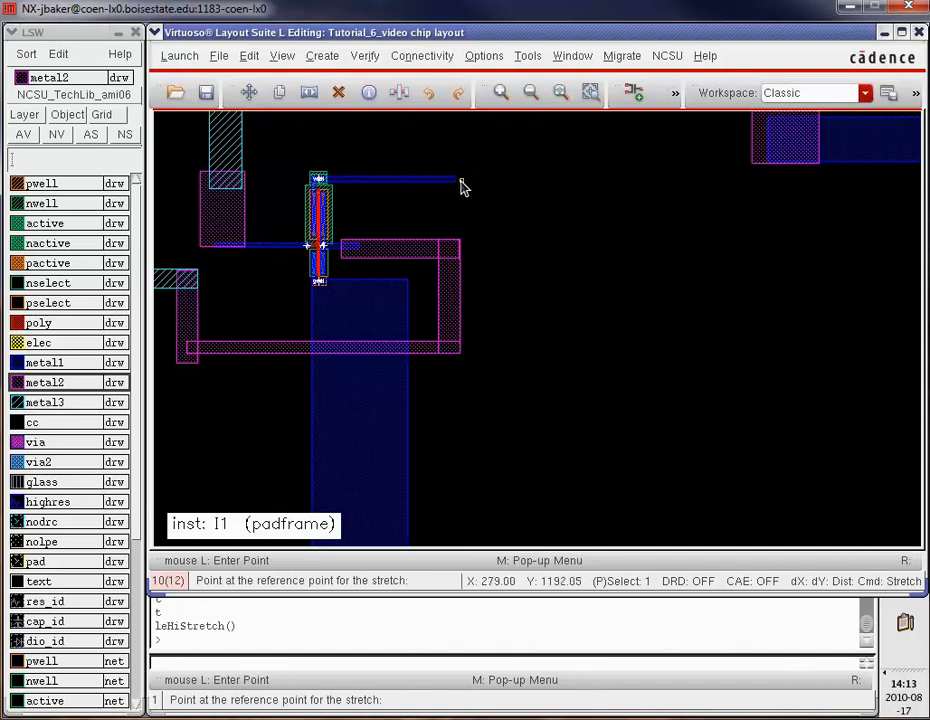
pyautogui.click(455, 184)
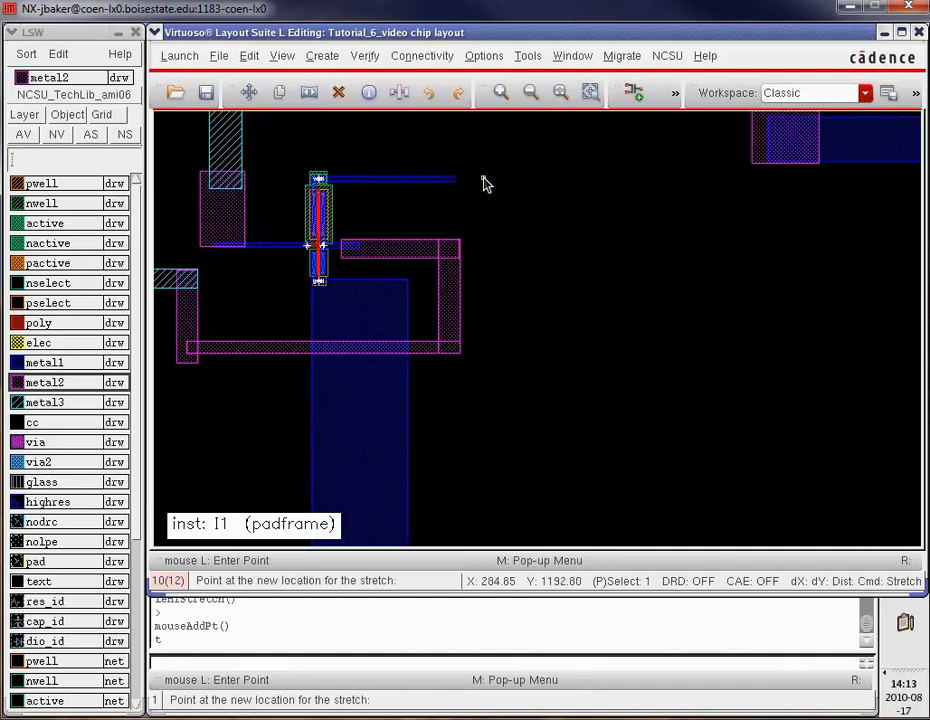
pyautogui.press('Escape')
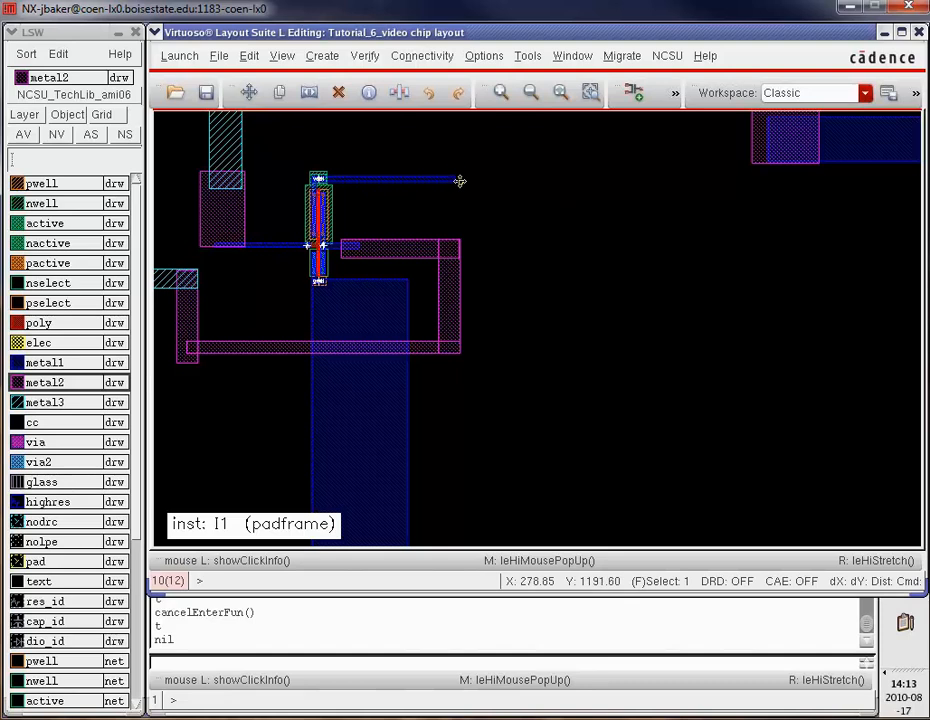
# Draw a wider metal1 rectangle overlapping the right end of the inverter's vdd! strip and extending it to the right
pyautogui.click(52, 365)
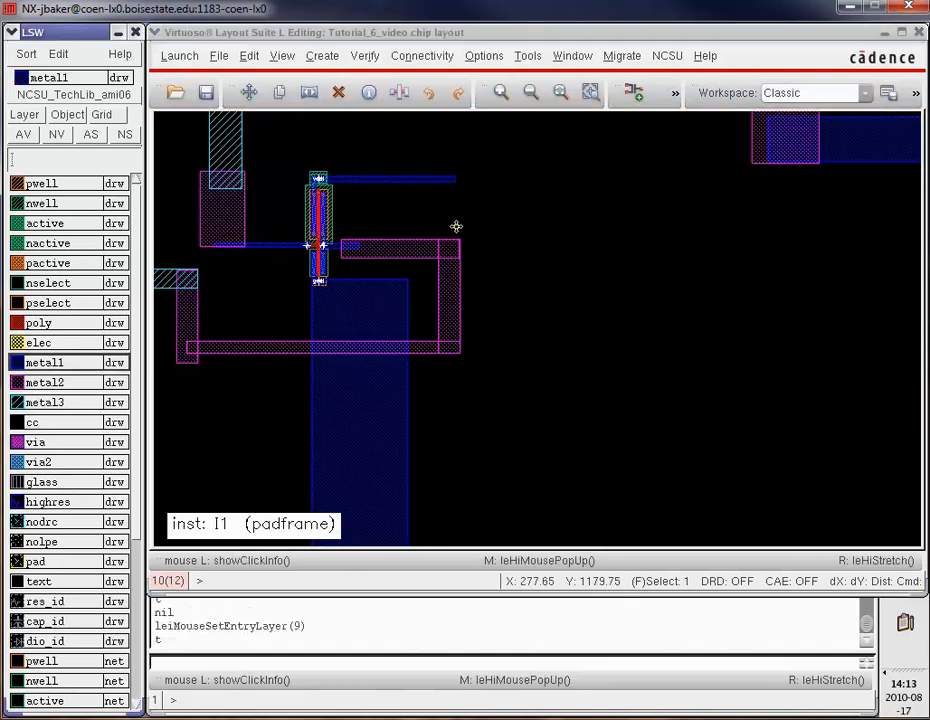
pyautogui.press('r')
pyautogui.click(490, 190)
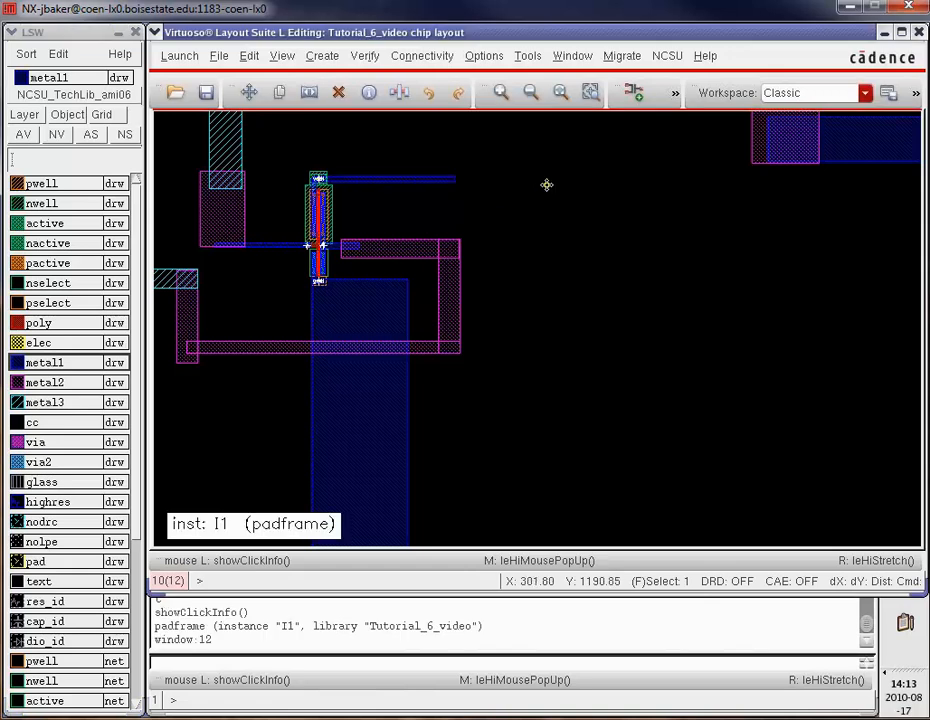
pyautogui.press('r')
pyautogui.click(440, 177)
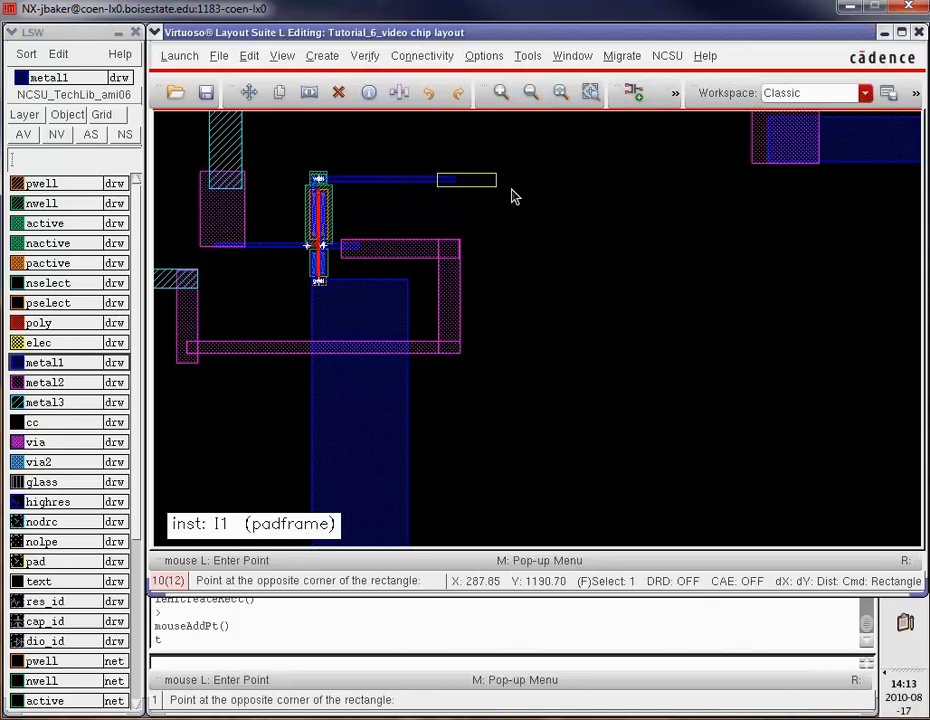
pyautogui.click(608, 188)
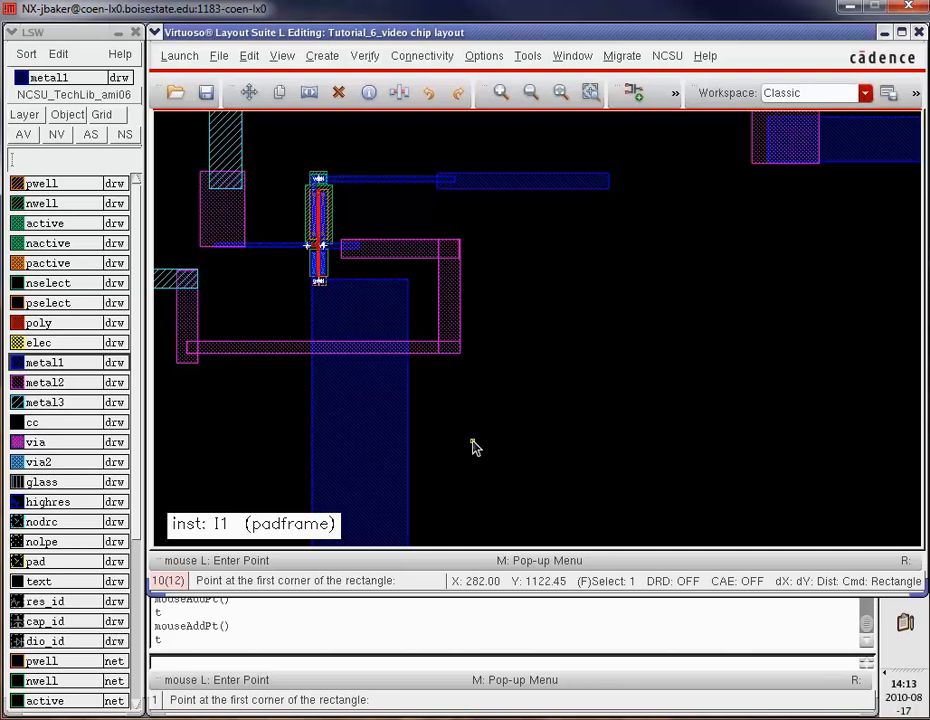
# Draw a long metal2 strip from the widened vdd! metal1 rectangle down across the lower horizontal metal3 supply strip
pyautogui.click(45, 382)
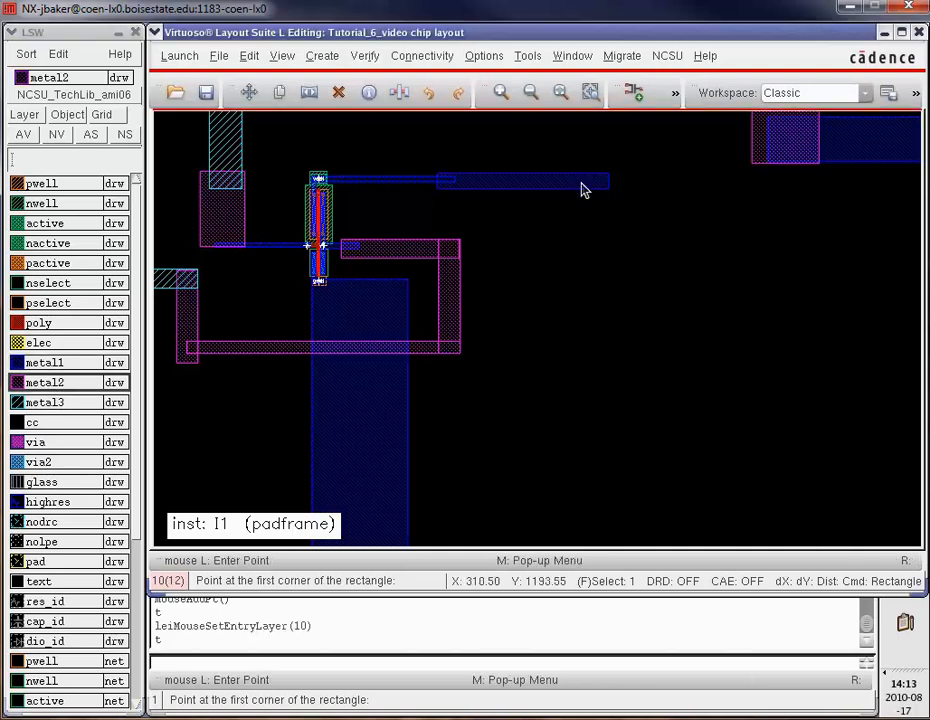
pyautogui.click(582, 183)
pyautogui.scroll(-2, 596, 468)
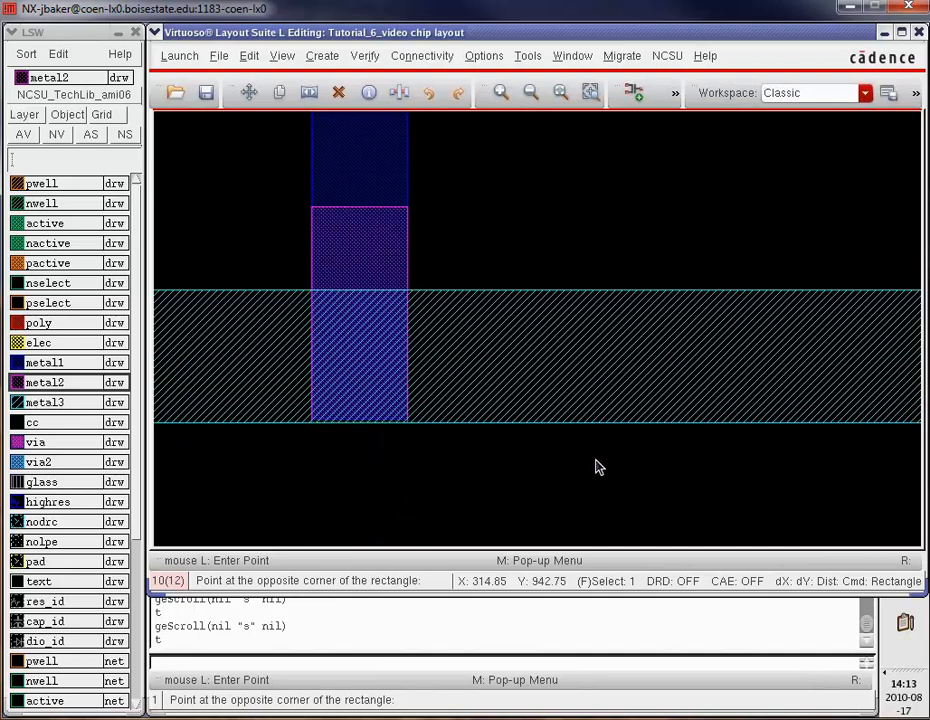
pyautogui.press('Down')
pyautogui.press('Down')
pyautogui.press('Down')
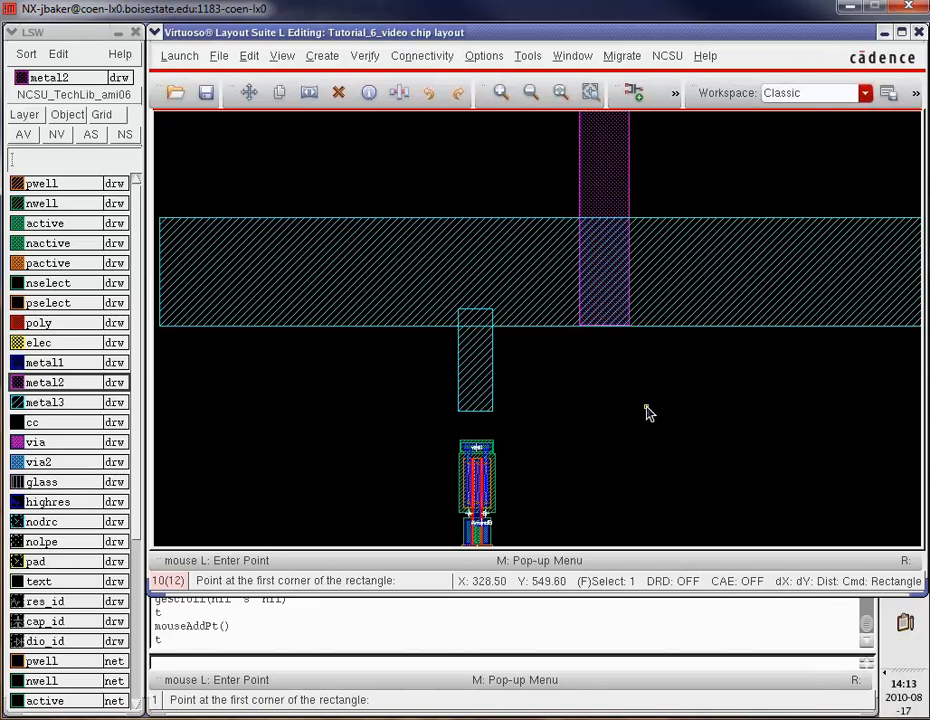
# Run a flat, full DRC on the whole chip layout with the divaDRC.rul rules
pyautogui.press('f')
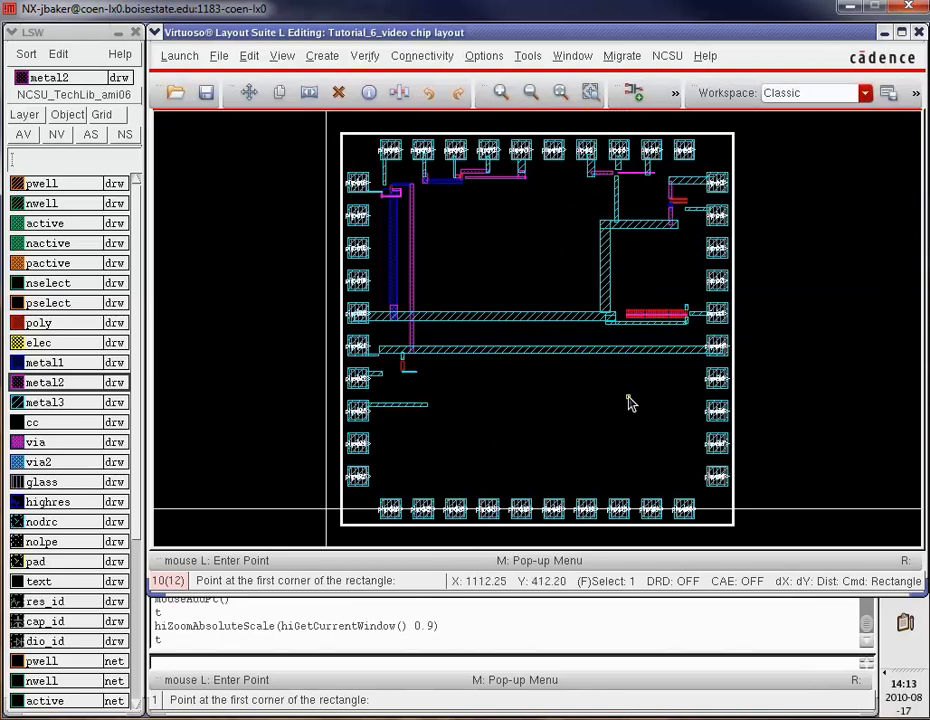
pyautogui.click(368, 58)
pyautogui.click(381, 80)
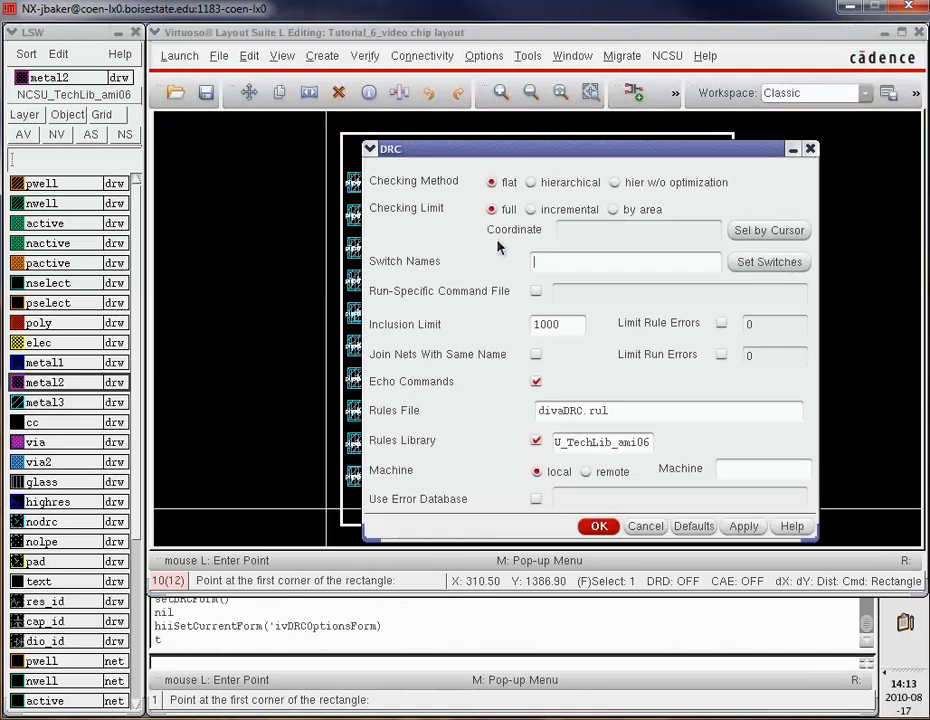
pyautogui.click(599, 532)
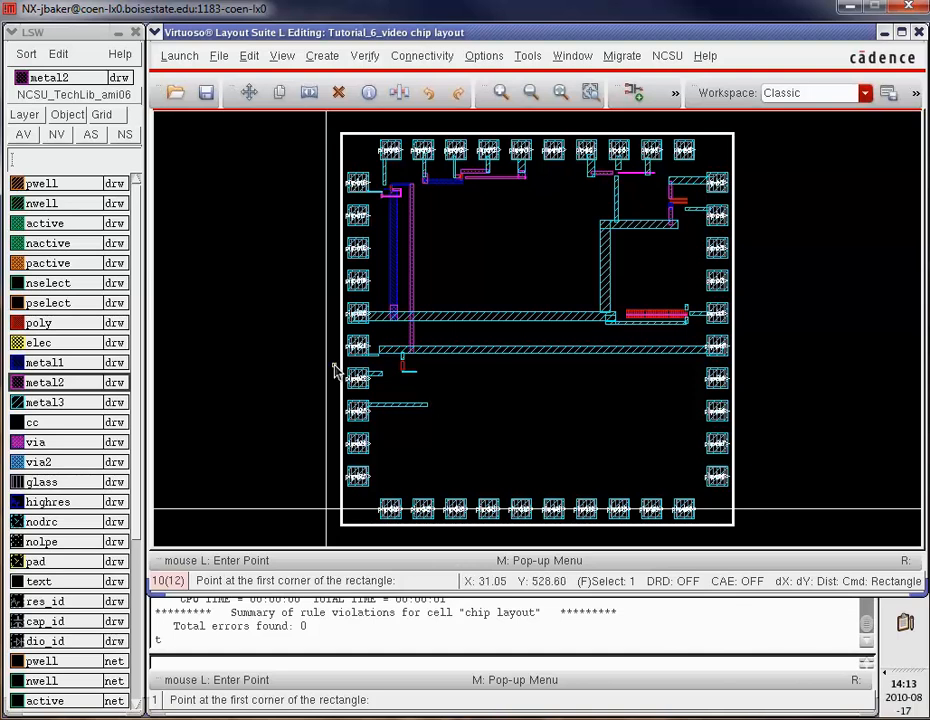
# Try a large metal1 rectangle over the nand2's upper end and the metal3 strip above it, and undo it
pyautogui.press('z')
pyautogui.click(440, 376)
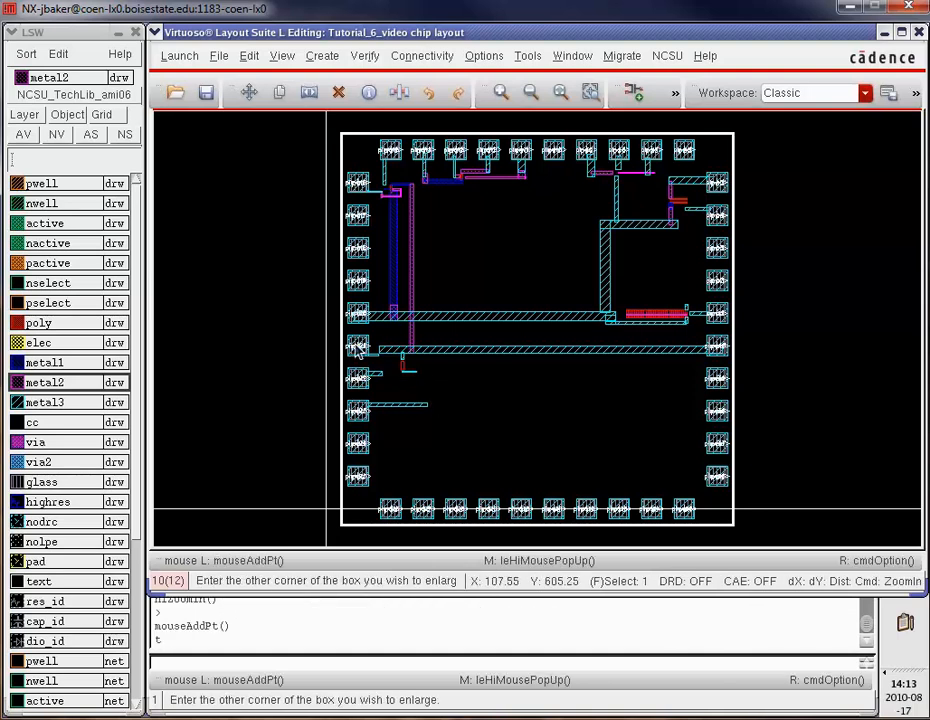
pyautogui.click(352, 346)
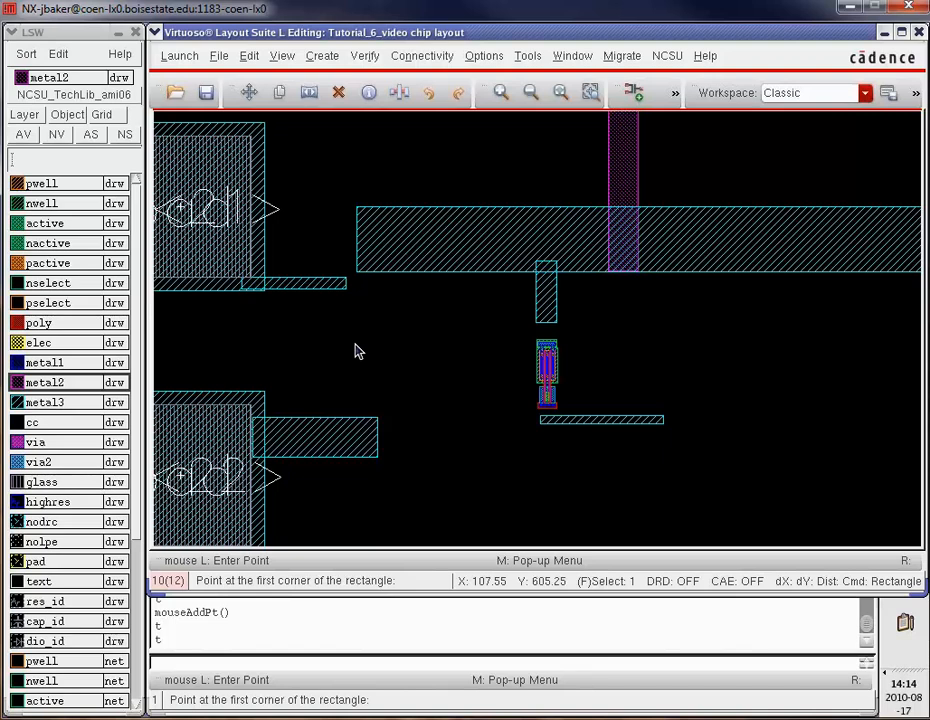
pyautogui.click(45, 363)
pyautogui.click(504, 283)
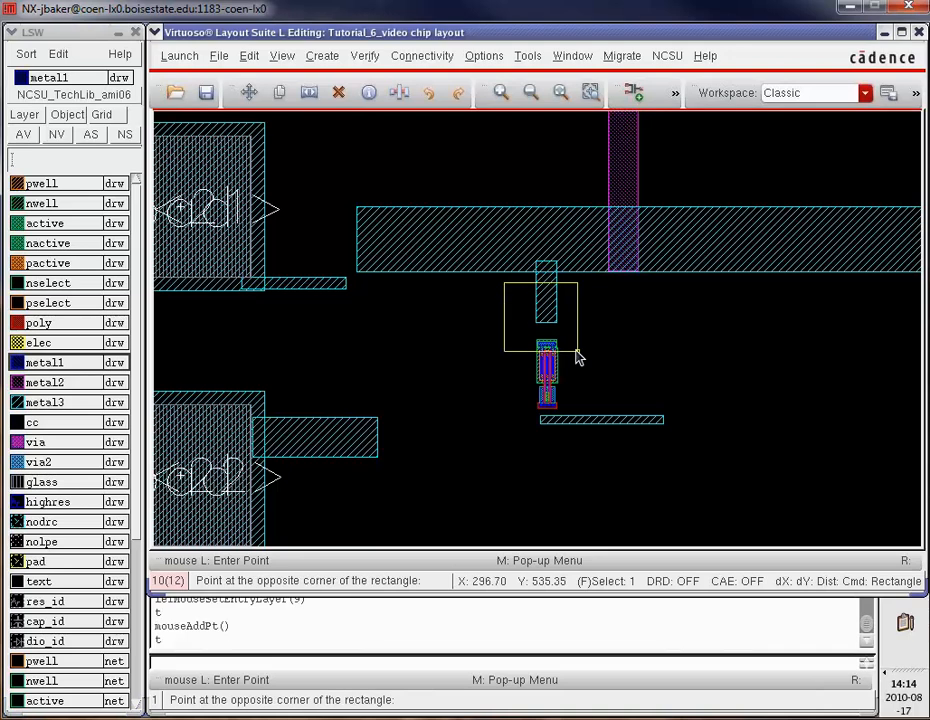
pyautogui.click(587, 355)
pyautogui.press('u')
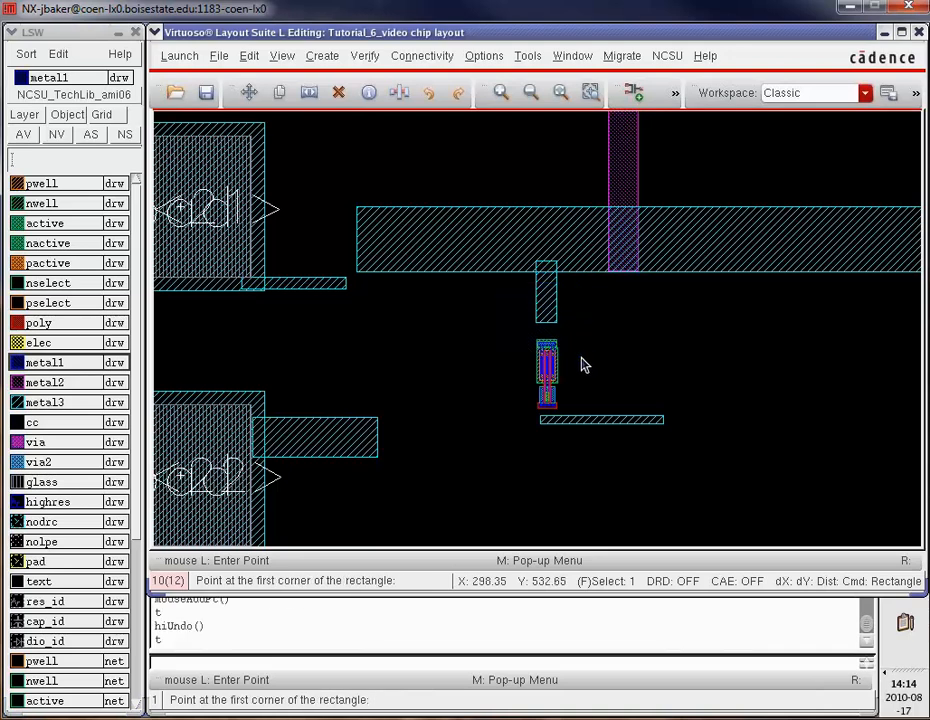
pyautogui.press('Escape')
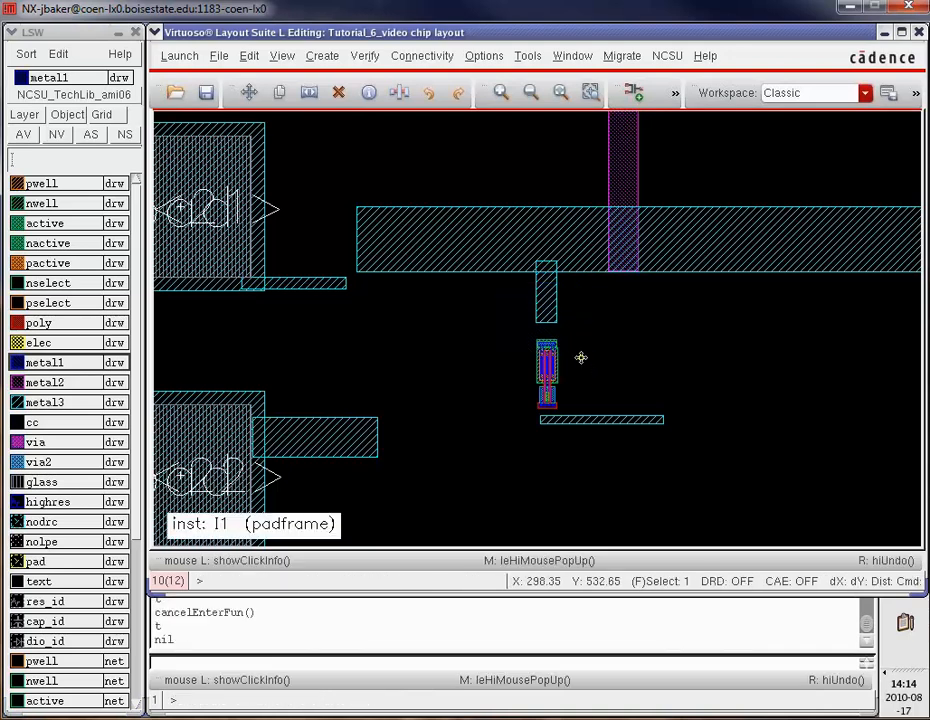
# Draw a metal1 rectangle from the nand2's vdd! contact upward, slightly narrower than the contact's metal, stopping short of the metal3 strip
pyautogui.click(73, 366)
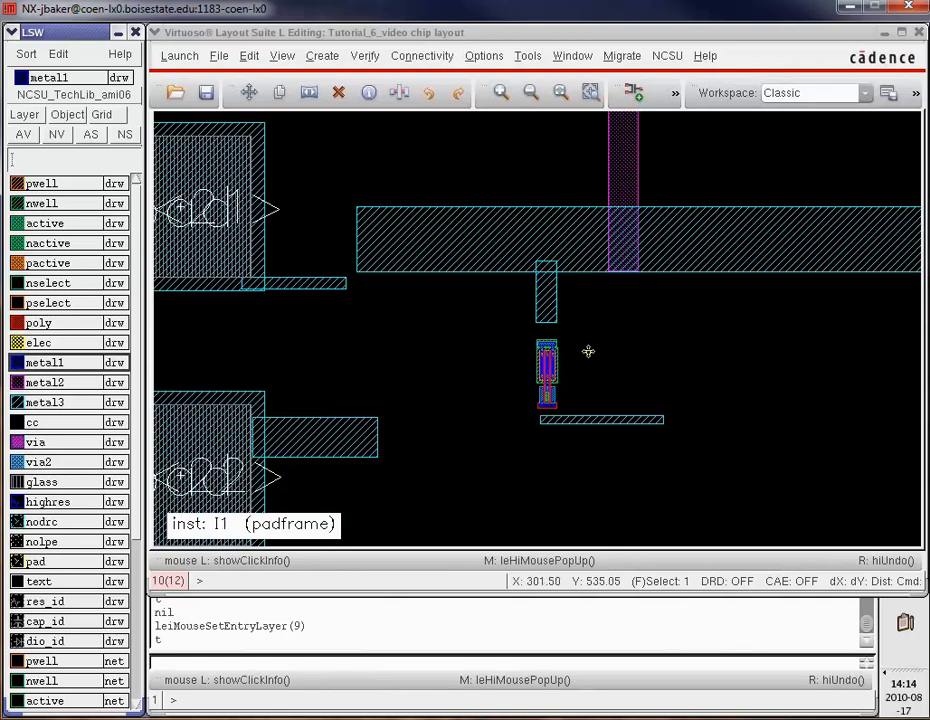
pyautogui.click(523, 302)
pyautogui.press('z')
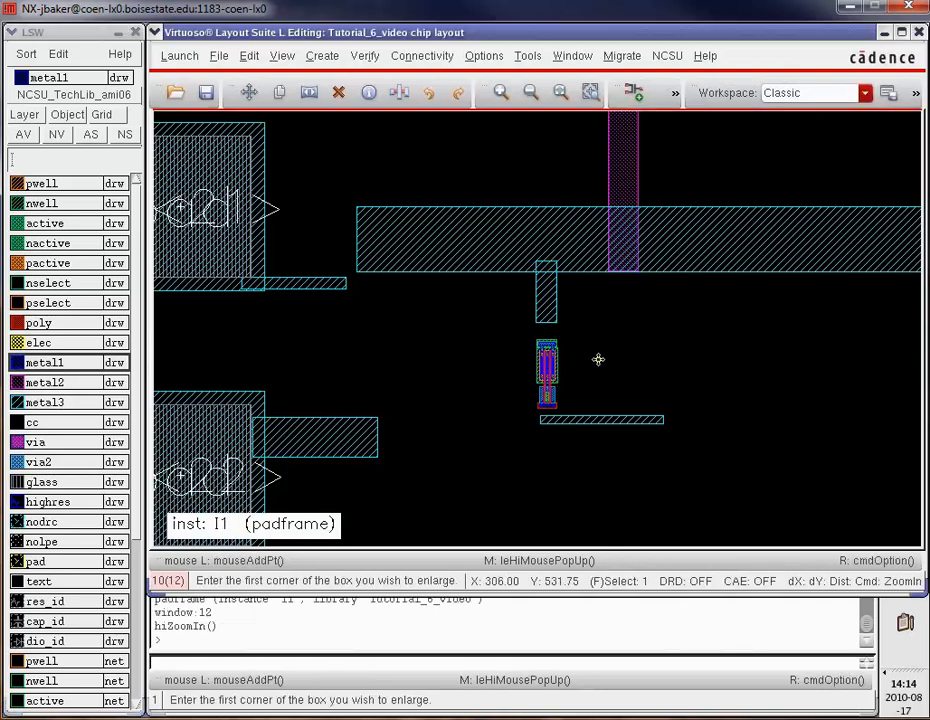
pyautogui.click(598, 359)
pyautogui.click(526, 313)
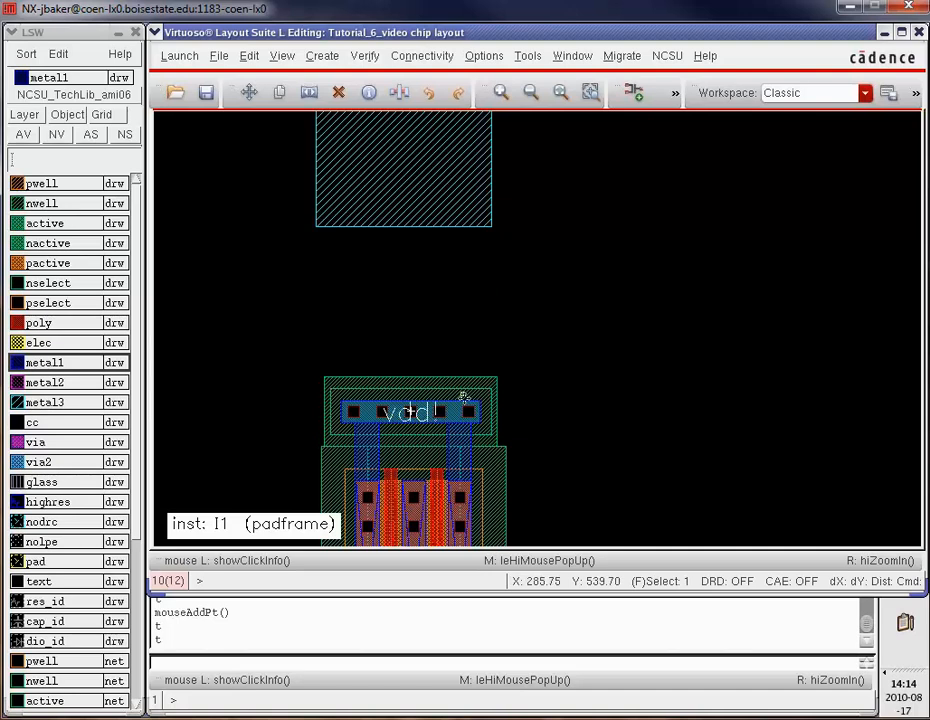
pyautogui.press('r')
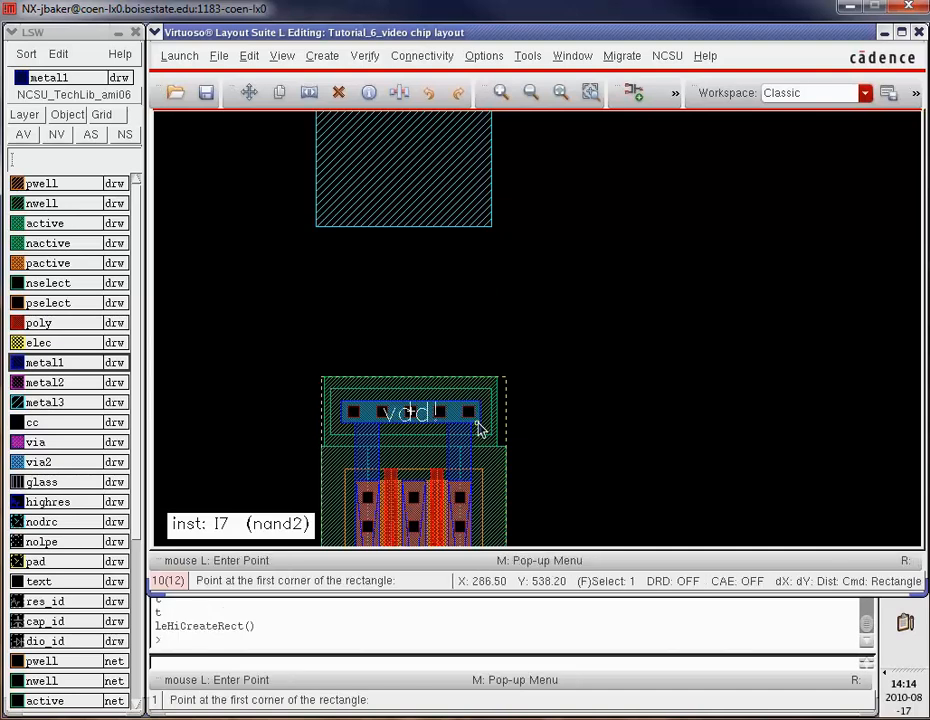
pyautogui.click(477, 421)
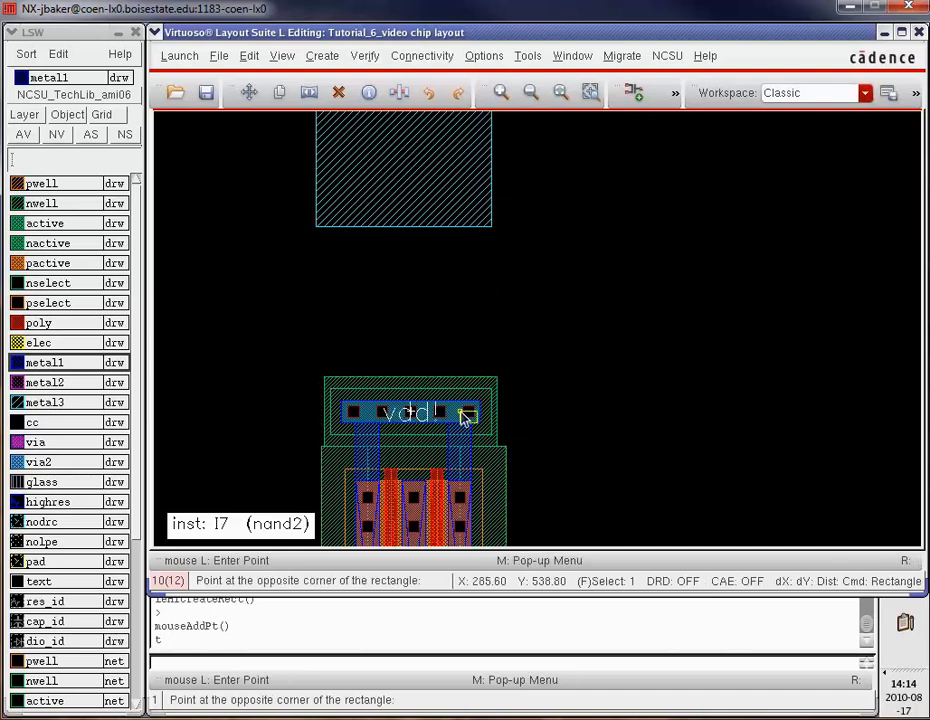
pyautogui.click(347, 305)
# Draw a metal2 rectangle overlapping the new metal1 above the nand2's vdd! contact and the lower end of the metal3 strip
pyautogui.click(60, 384)
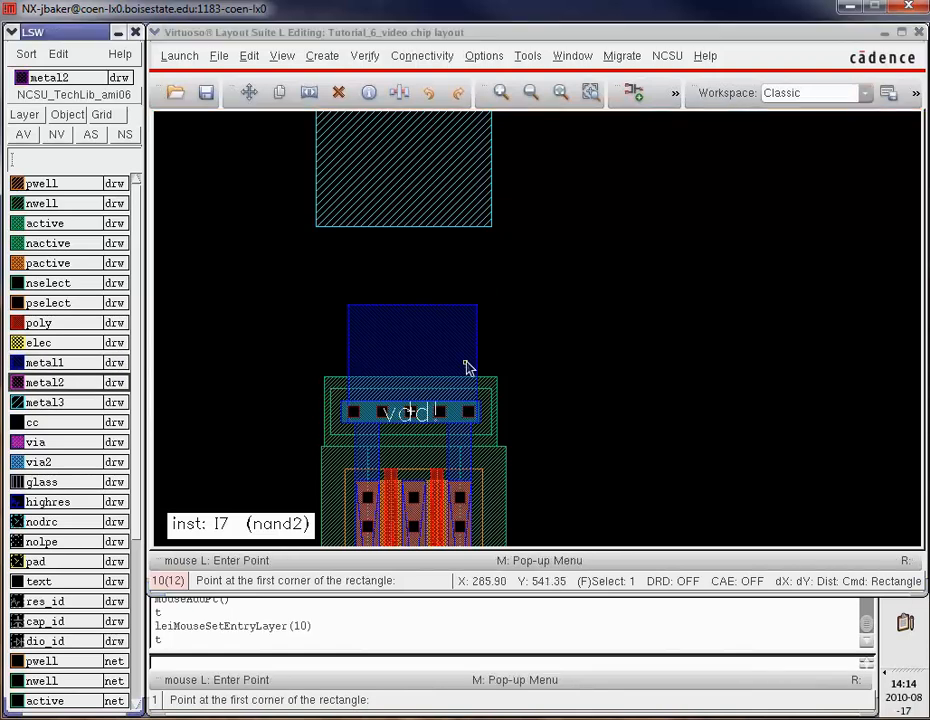
pyautogui.click(448, 340)
pyautogui.click(350, 134)
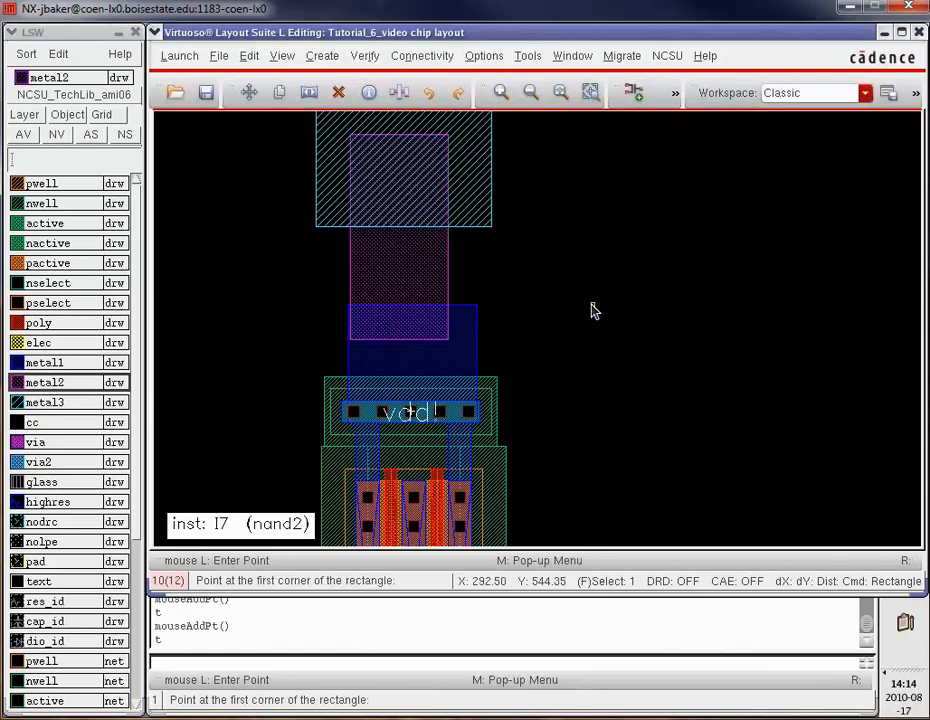
# Try a large metal1 rectangle over the nand2's gnd! end and the start of the metal3 strip below, and undo it
pyautogui.hotkey('shift', 'z')
pyautogui.hotkey('shift', 'z')
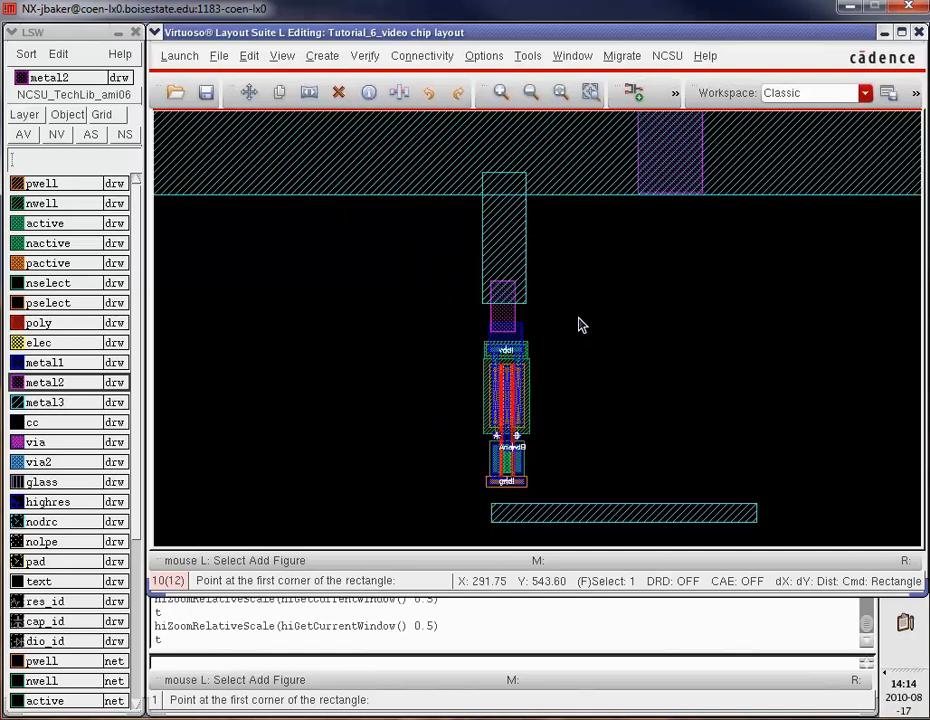
pyautogui.click(30, 362)
pyautogui.click(454, 467)
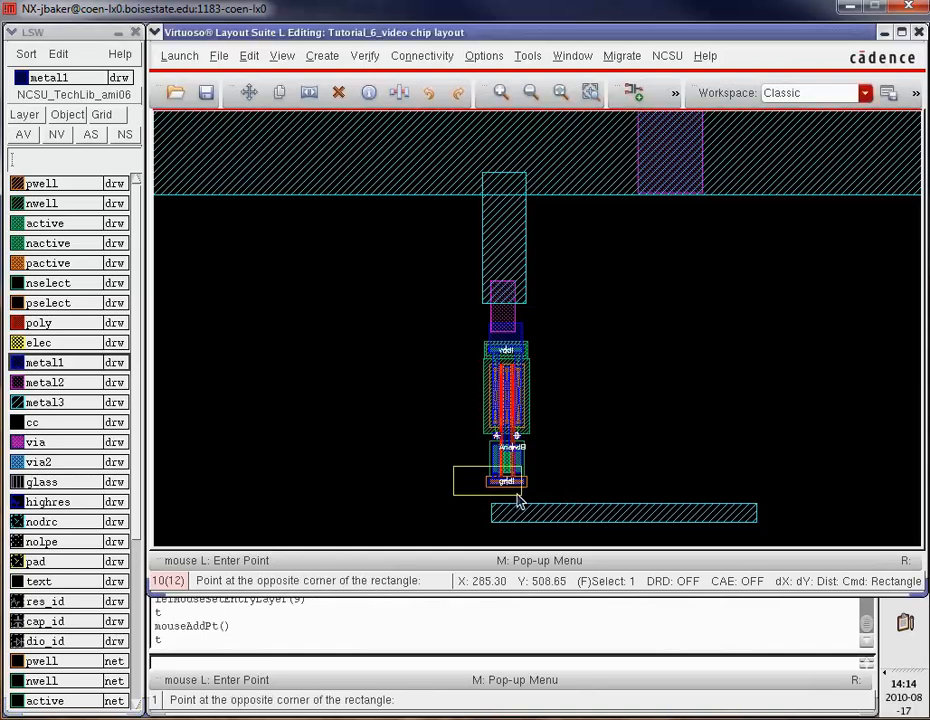
pyautogui.click(552, 525)
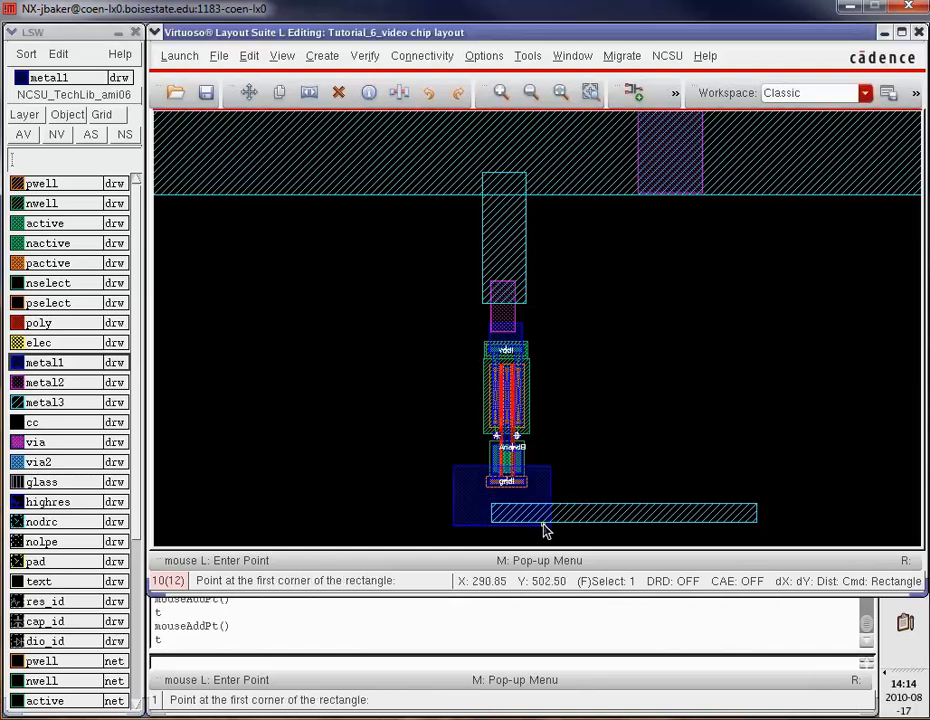
pyautogui.press('u')
# Draw a metal1 rectangle from the nand2's gnd! contact downward, about as wide as the contact's metal, stopping just short of the metal3 strip
pyautogui.press('z')
pyautogui.click(466, 453)
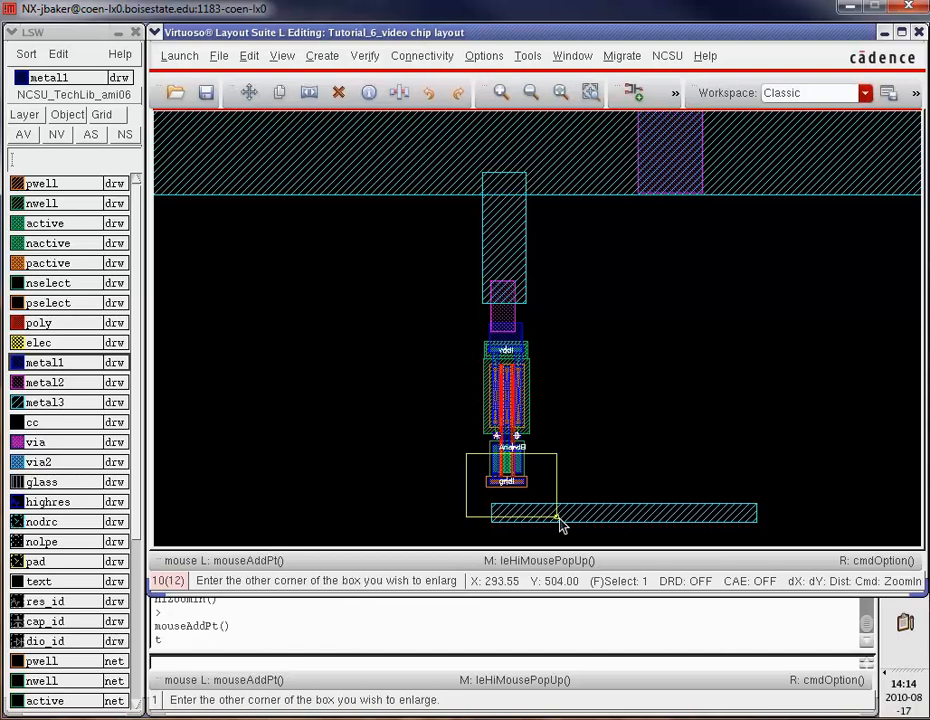
pyautogui.click(561, 532)
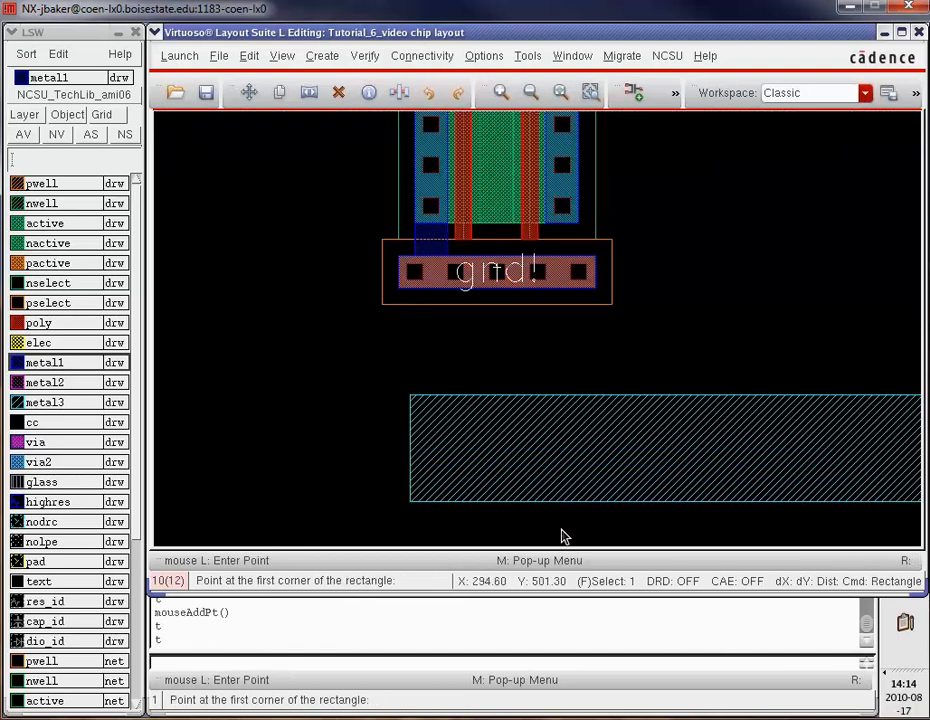
pyautogui.click(402, 258)
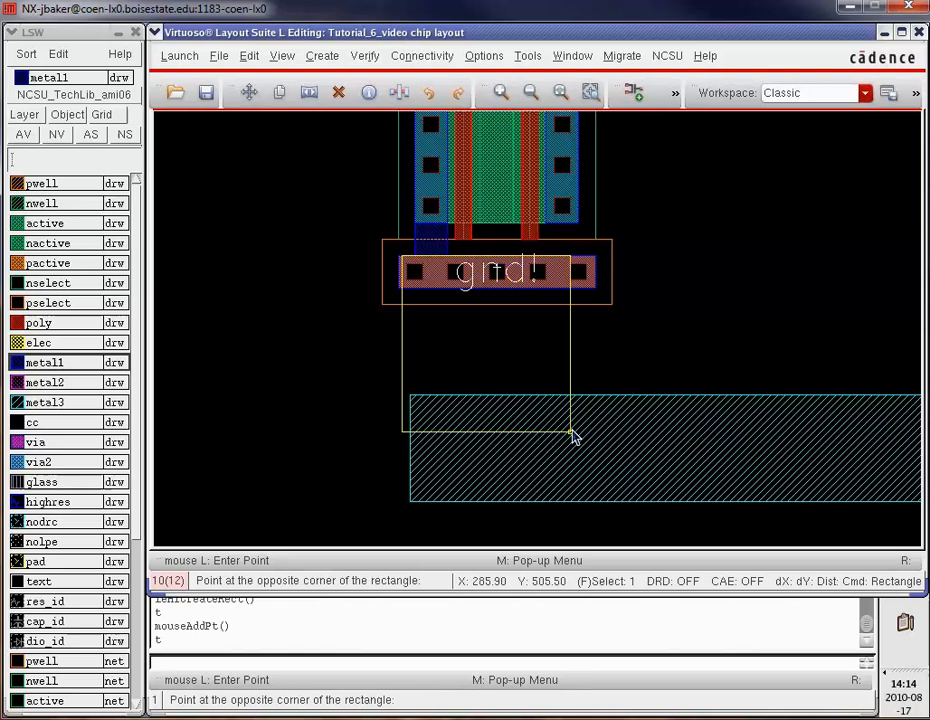
pyautogui.click(595, 378)
# Draw a metal2 rectangle overlapping the lower part of the new metal1 below the nand2's gnd! contact and the start of the metal3 strip
pyautogui.click(58, 382)
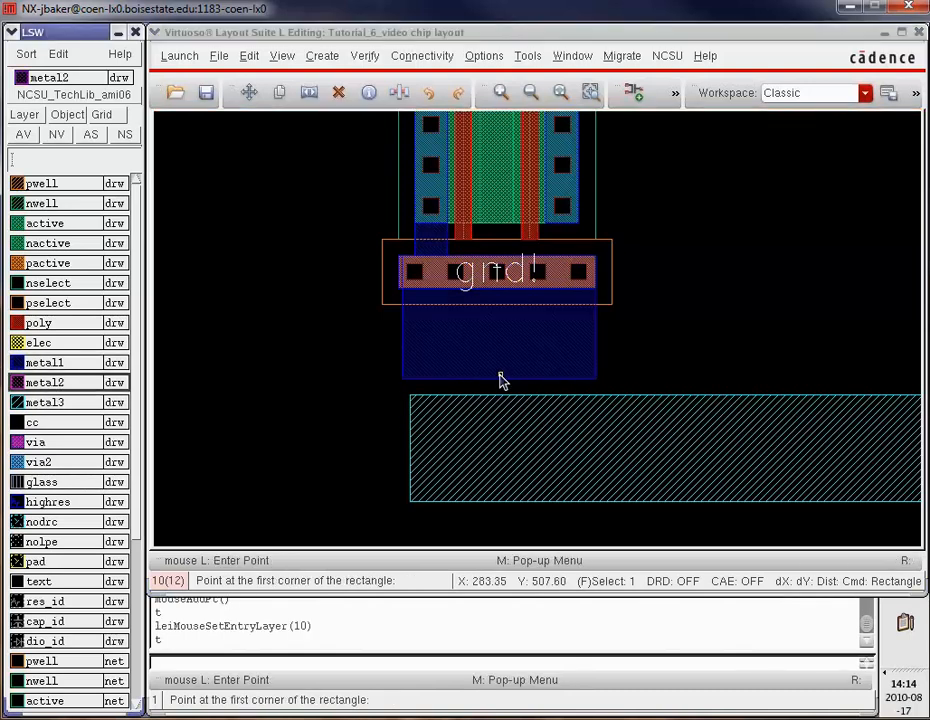
pyautogui.click(402, 339)
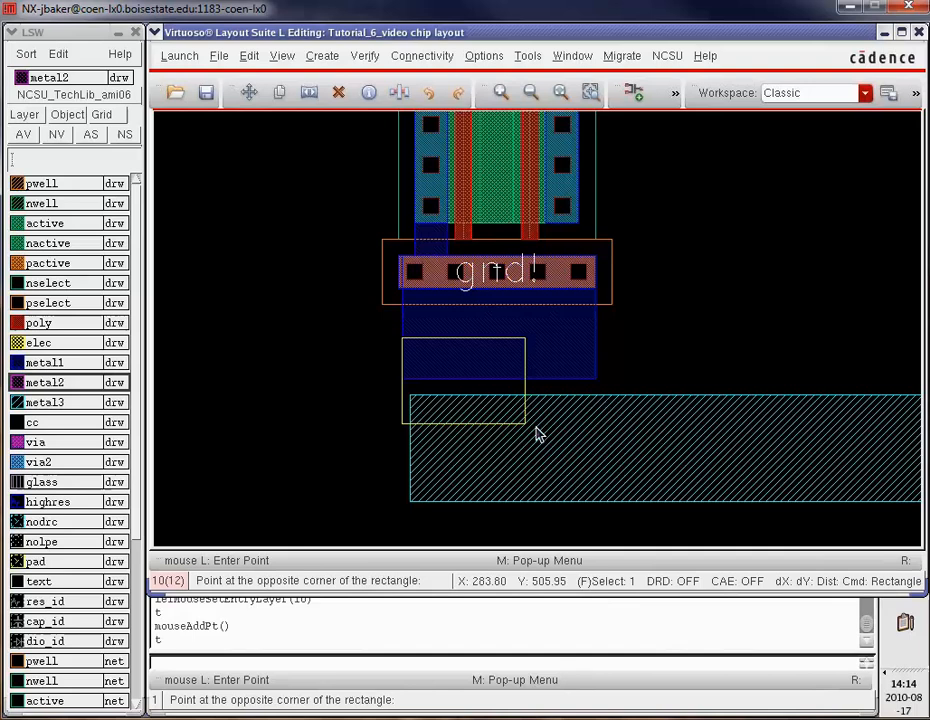
pyautogui.click(597, 503)
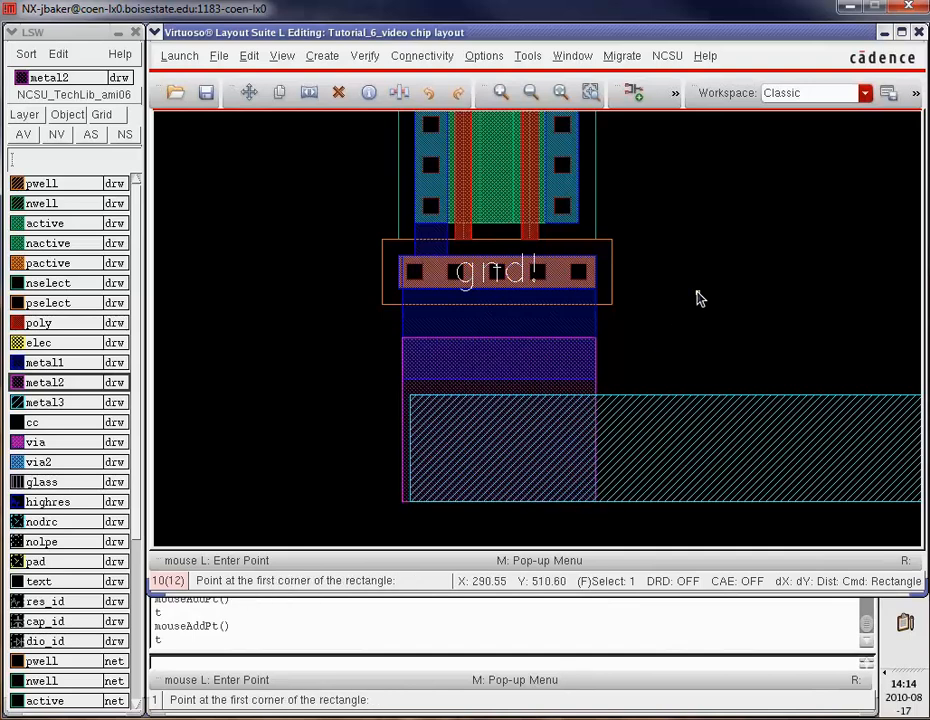
# Draw a horizontal metal1 rectangle from the nand2's A input contact outward to the left, matching the contact's height
pyautogui.press('Up')
pyautogui.press('Up')
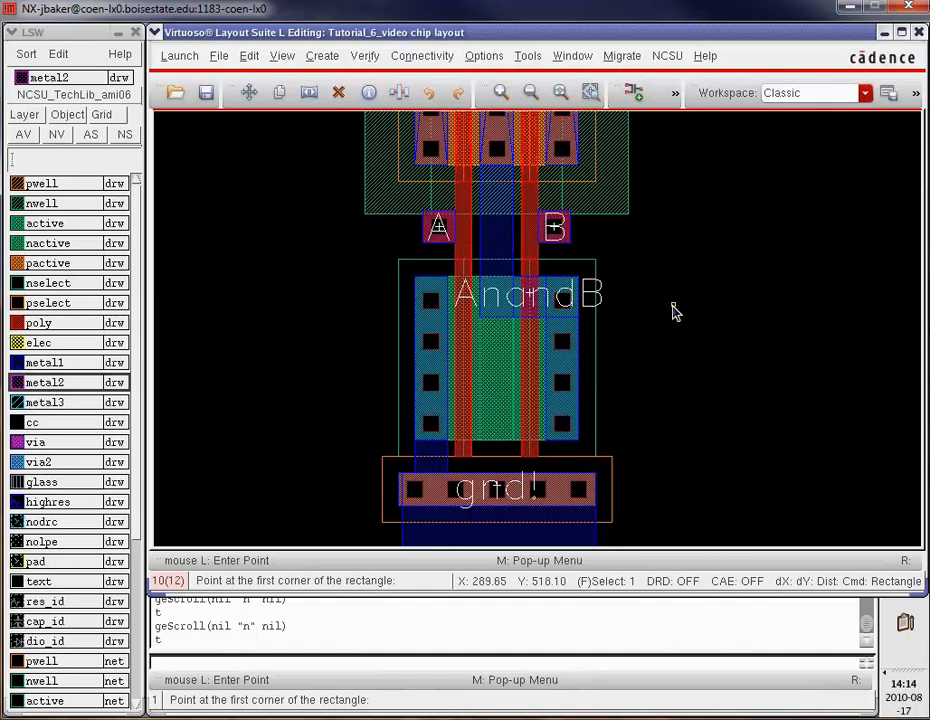
pyautogui.click(44, 362)
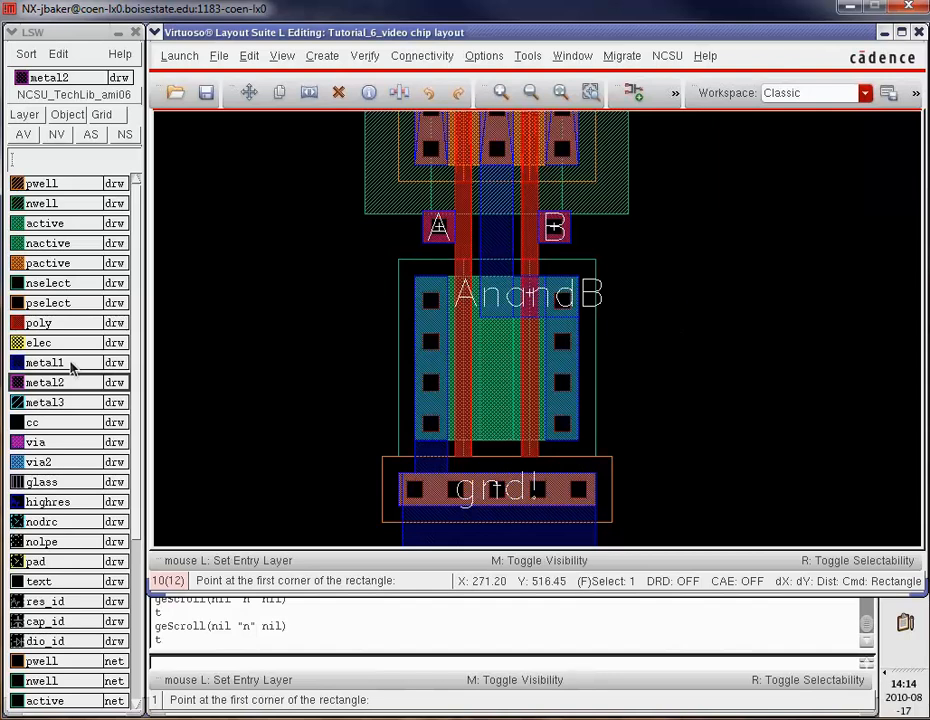
pyautogui.click(453, 214)
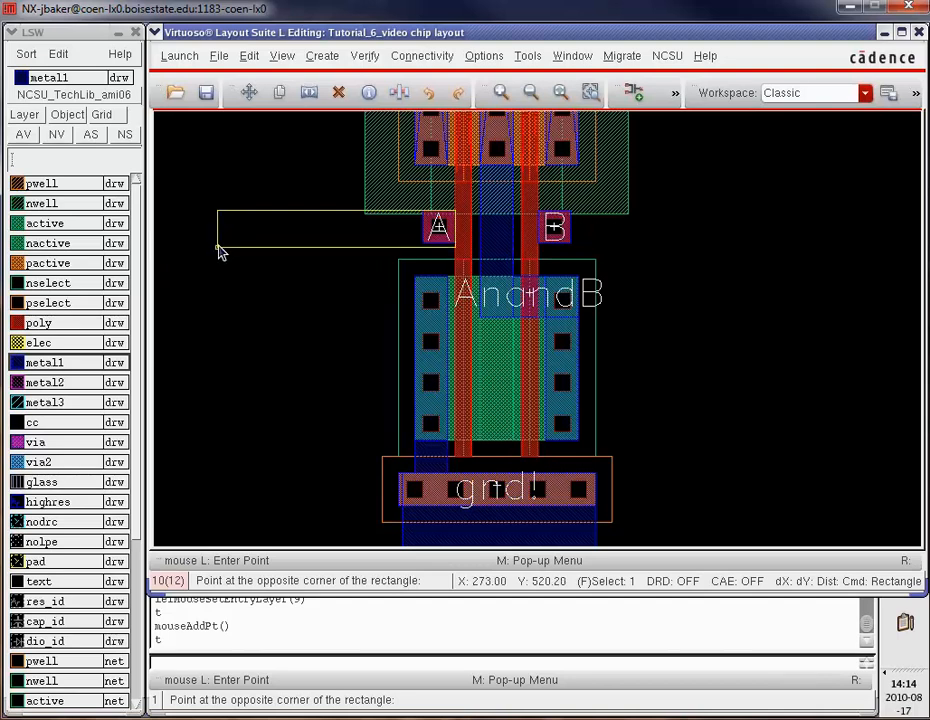
pyautogui.click(217, 245)
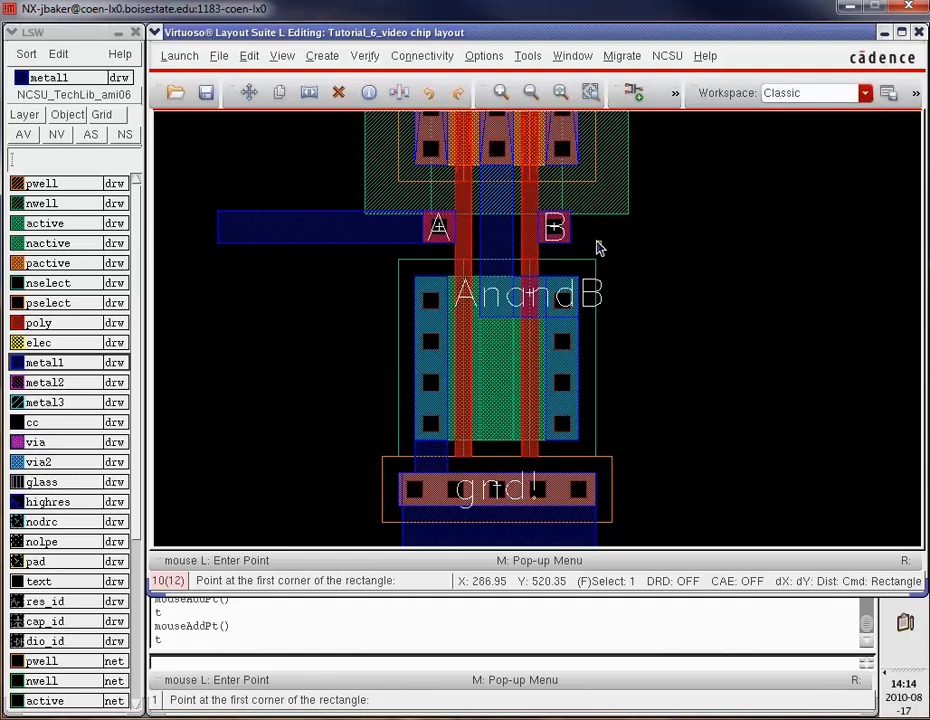
# Draw horizontal metal1 rectangles extending to the right from the nand2's B input contact and from its AnandB output metal
pyautogui.click(538, 211)
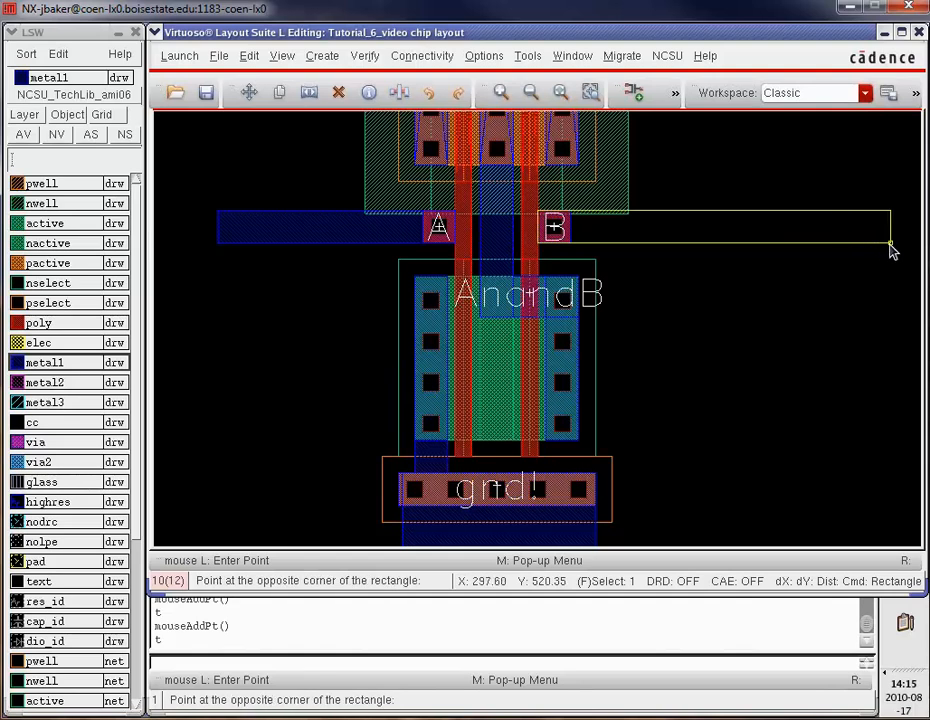
pyautogui.click(890, 243)
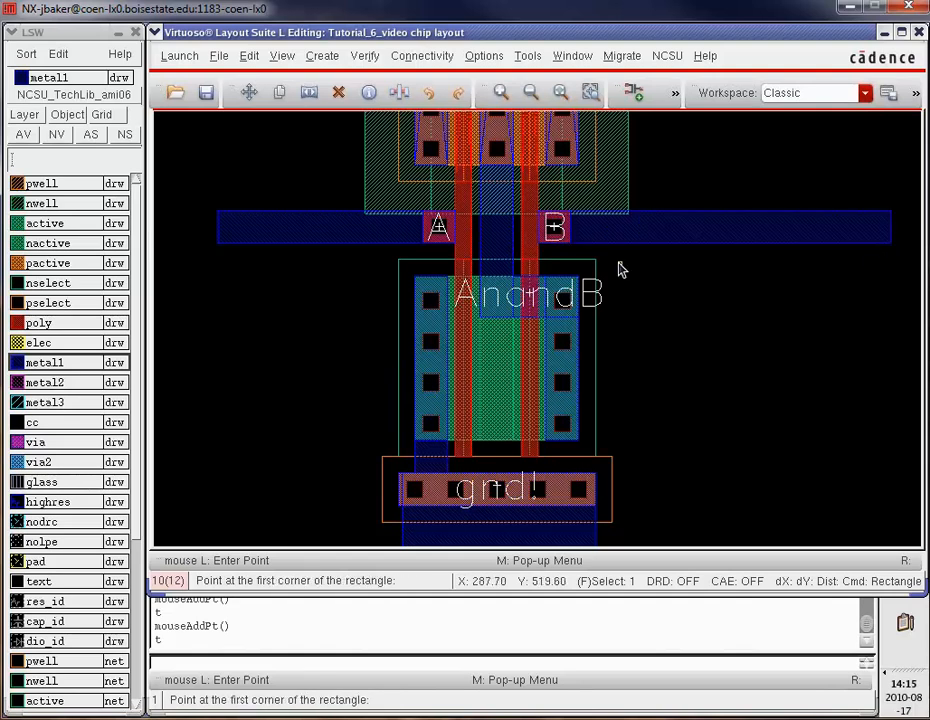
pyautogui.click(480, 277)
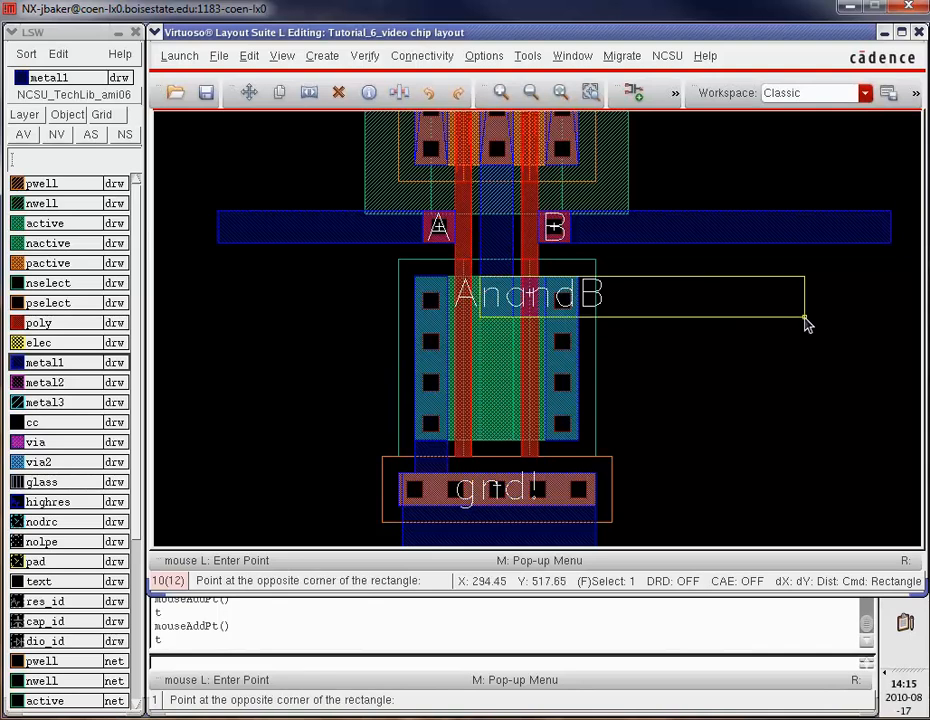
pyautogui.click(805, 318)
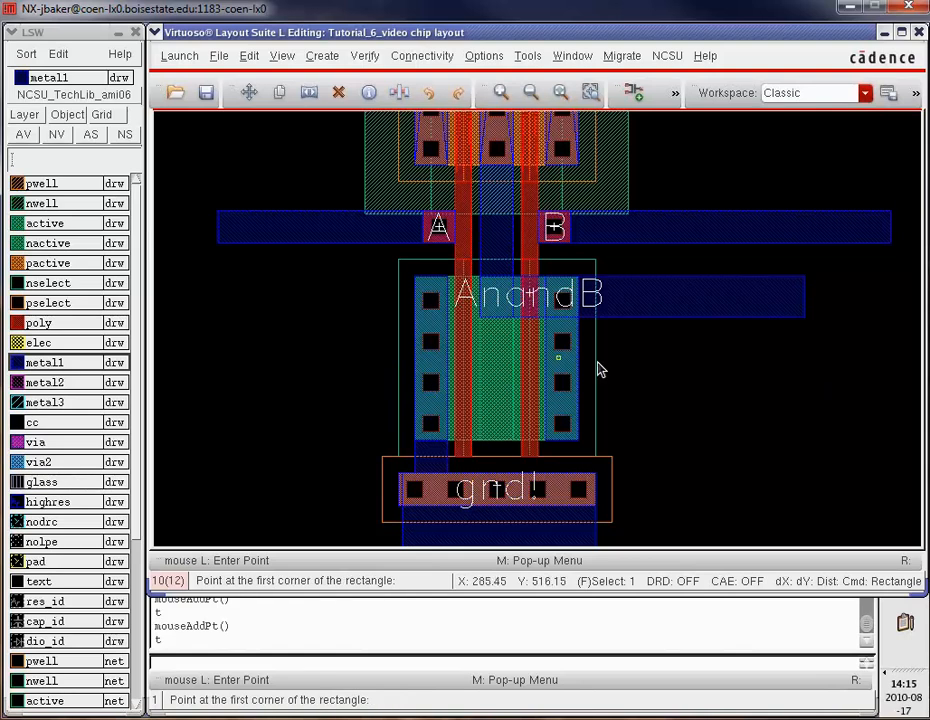
# Draw a metal2 rectangle overlapping the right end of pad pin<22>'s metal3 strip and extending a short way beyond it, at about the strip's height
pyautogui.click(90, 384)
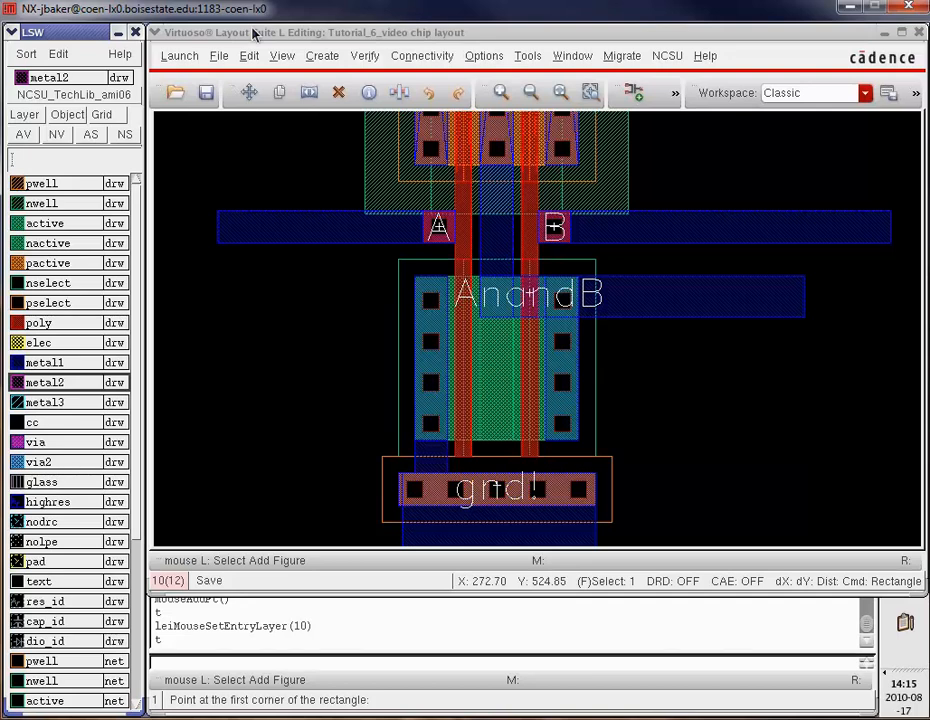
pyautogui.hotkey('shift', 'z')
pyautogui.hotkey('shift', 'z')
pyautogui.hotkey('shift', 'z')
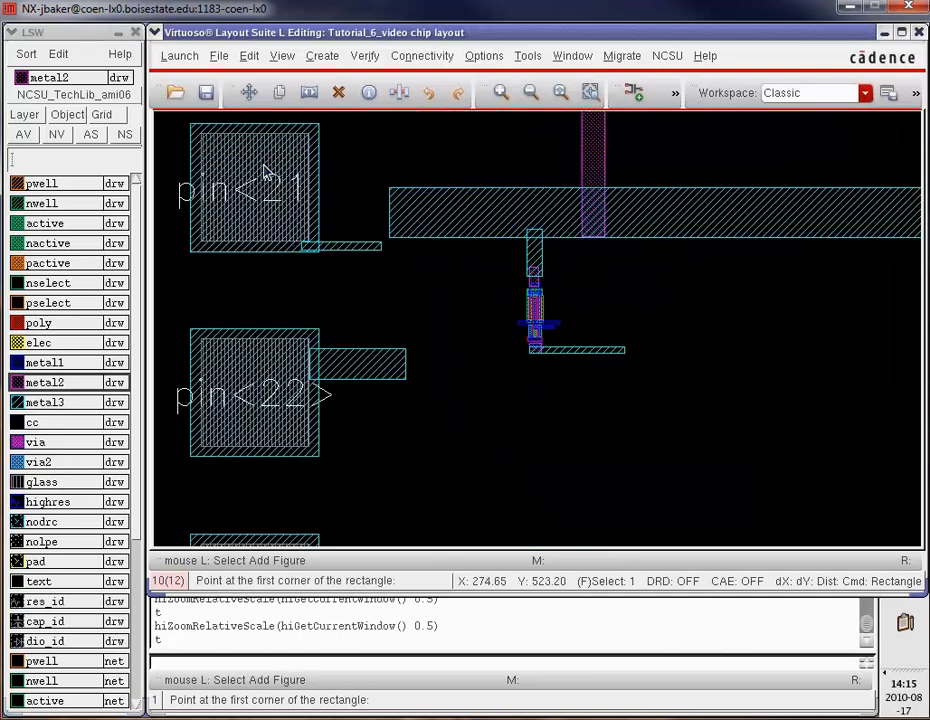
pyautogui.press('Escape')
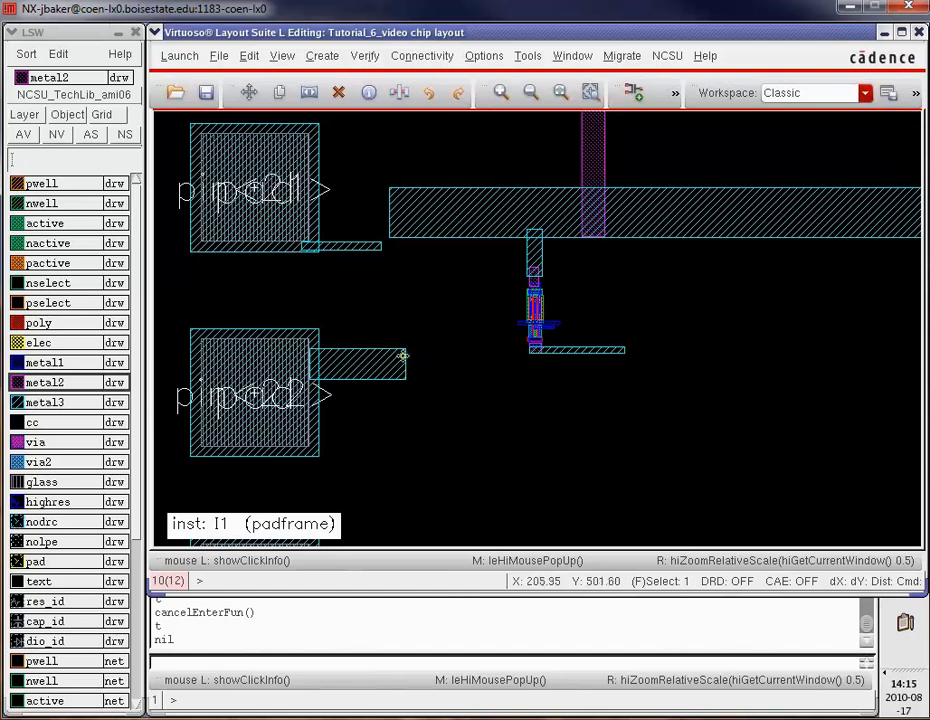
pyautogui.press('r')
pyautogui.click(401, 356)
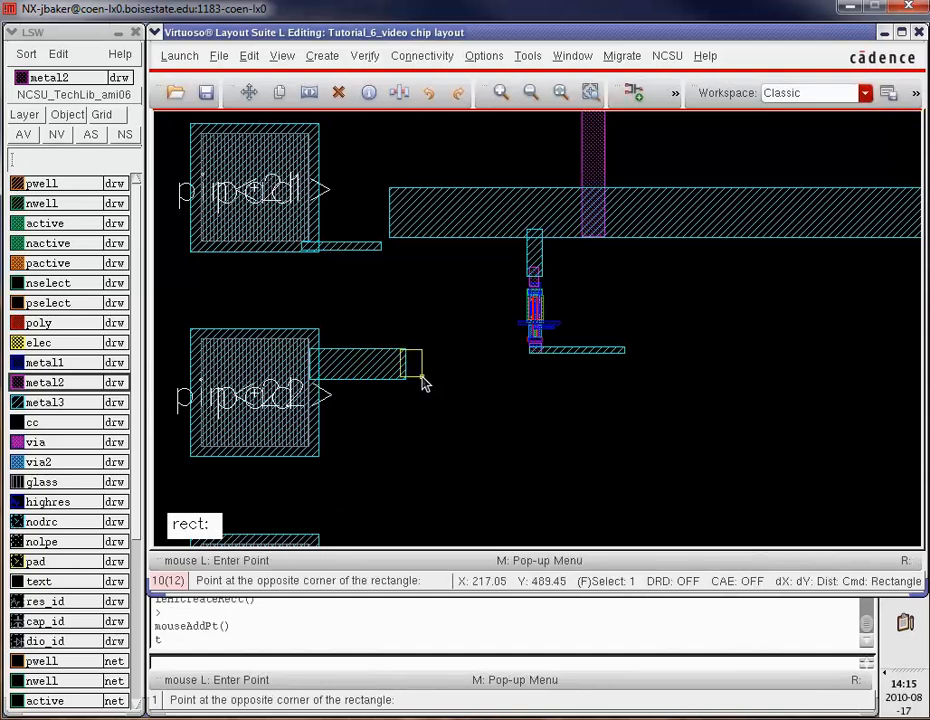
pyautogui.click(447, 380)
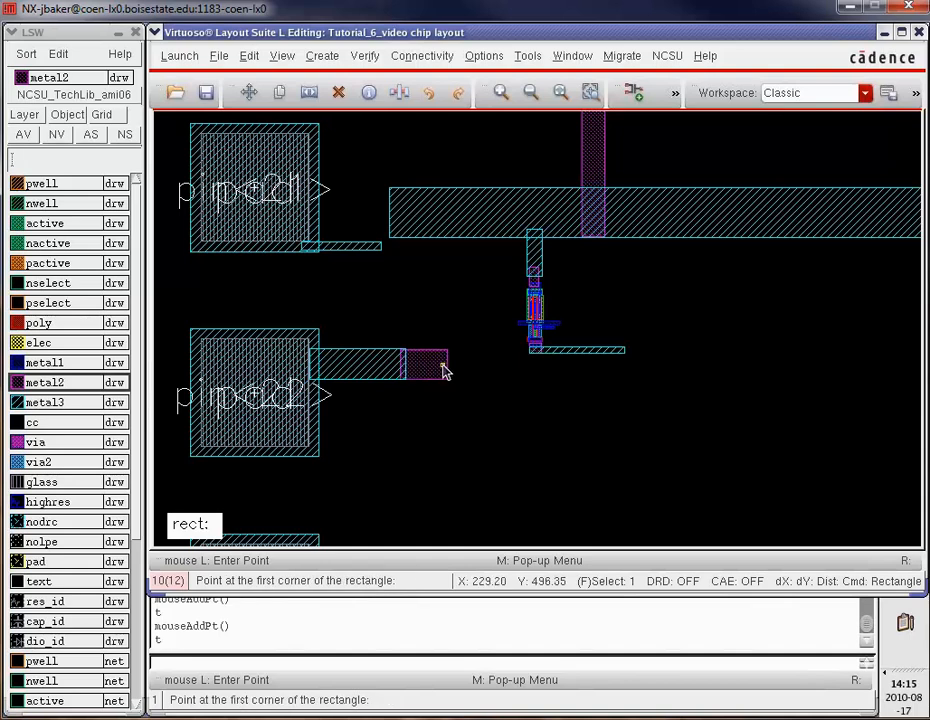
# Draw a narrow metal2 rectangle upward from pin<22>'s metal2 piece, and run a horizontal metal2 rectangle from its upper end to the nand2's A metal1
pyautogui.click(428, 373)
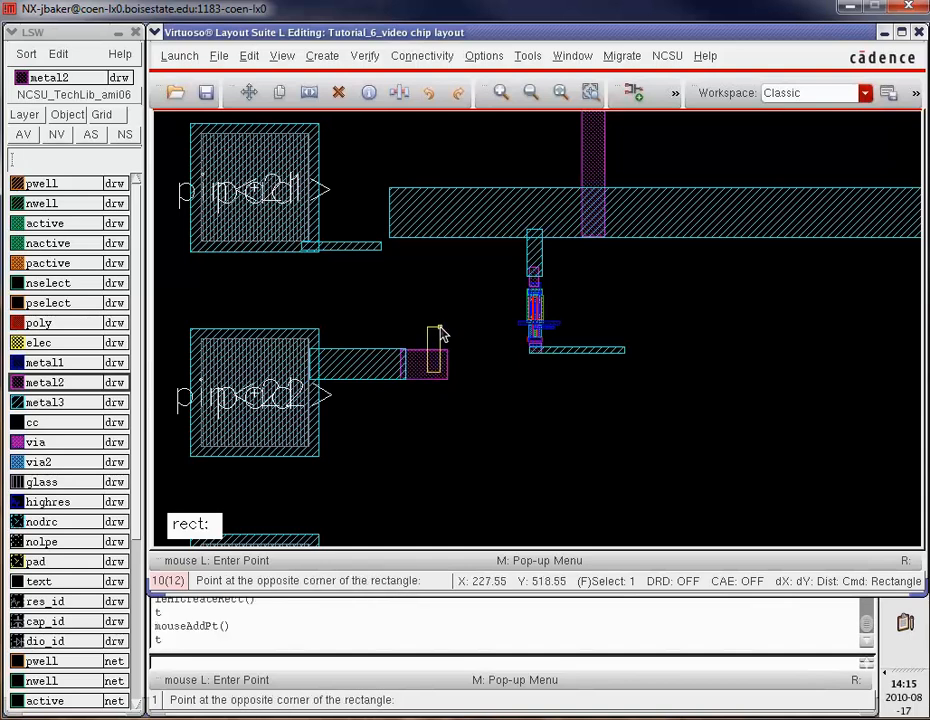
pyautogui.click(446, 324)
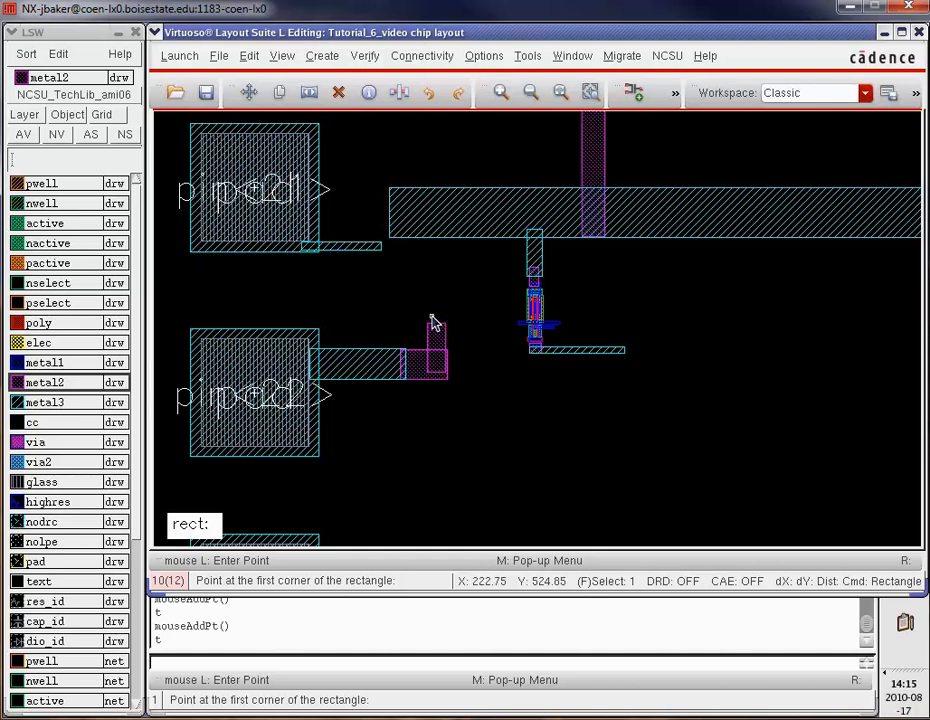
pyautogui.click(431, 319)
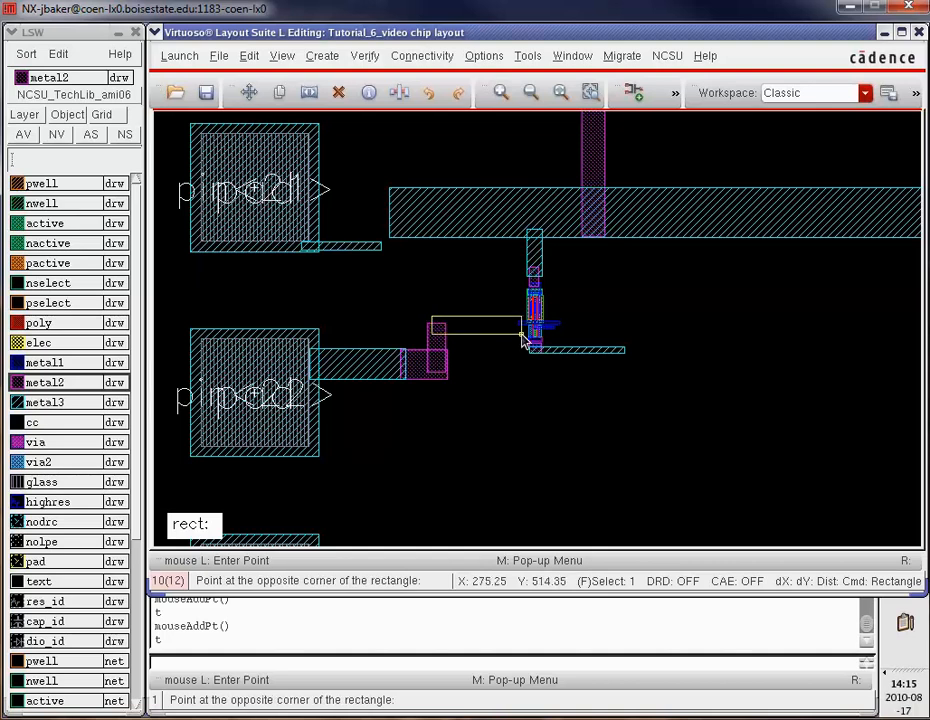
# Finish the horizontal metal2 rectangle from the vertical metal2 segment to the NAND gate's A input, and run DRC on the layout
pyautogui.click(523, 334)
pyautogui.click(365, 56)
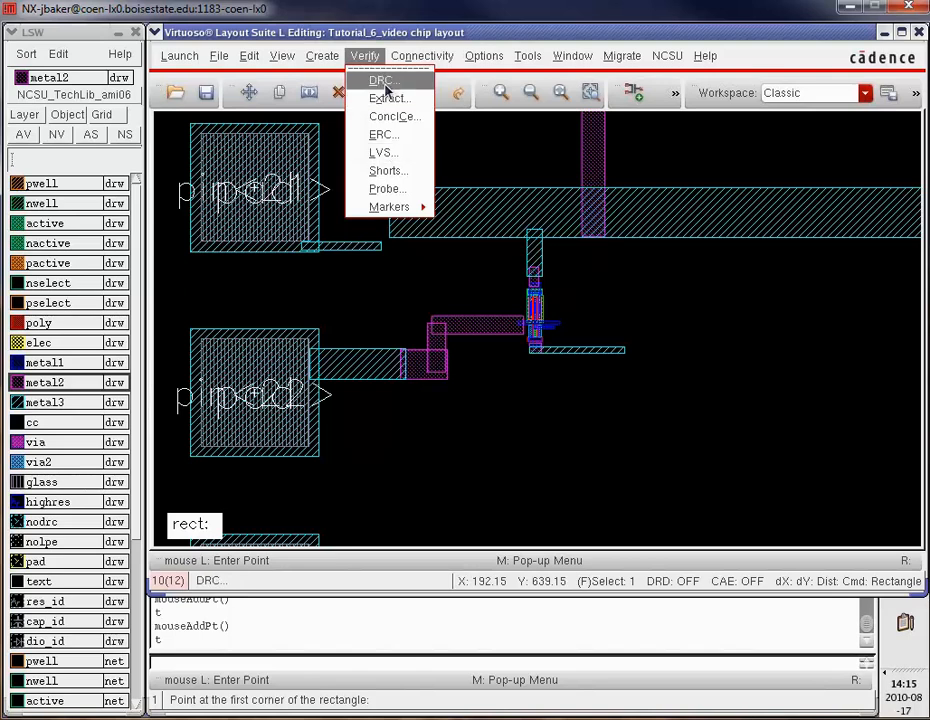
pyautogui.click(381, 80)
pyautogui.click(598, 526)
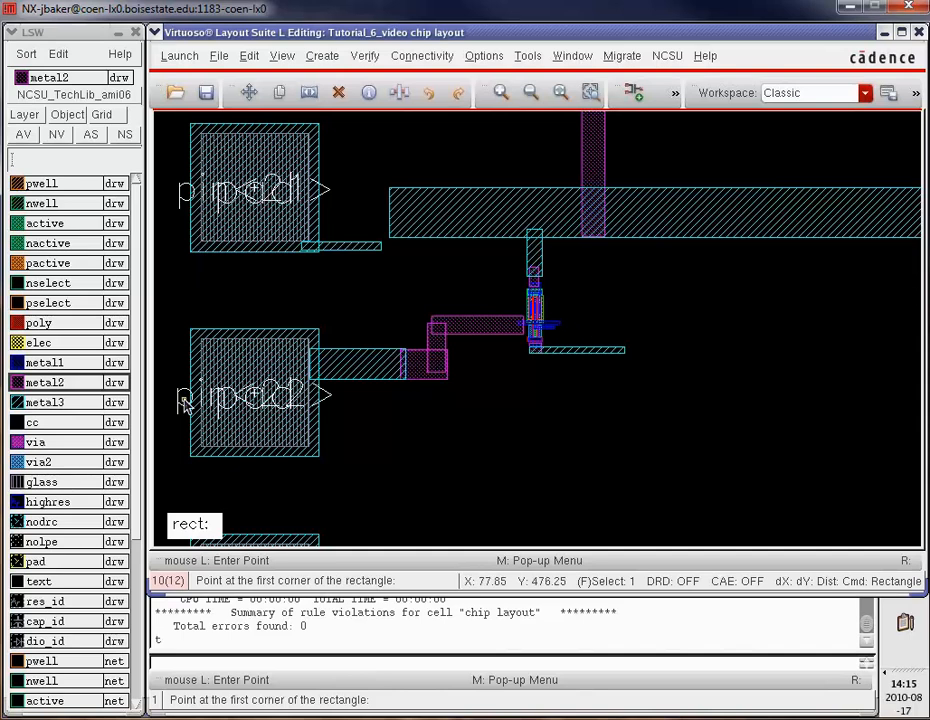
# Make metal1 the active drawing layer and end the rectangle command
pyautogui.click(55, 364)
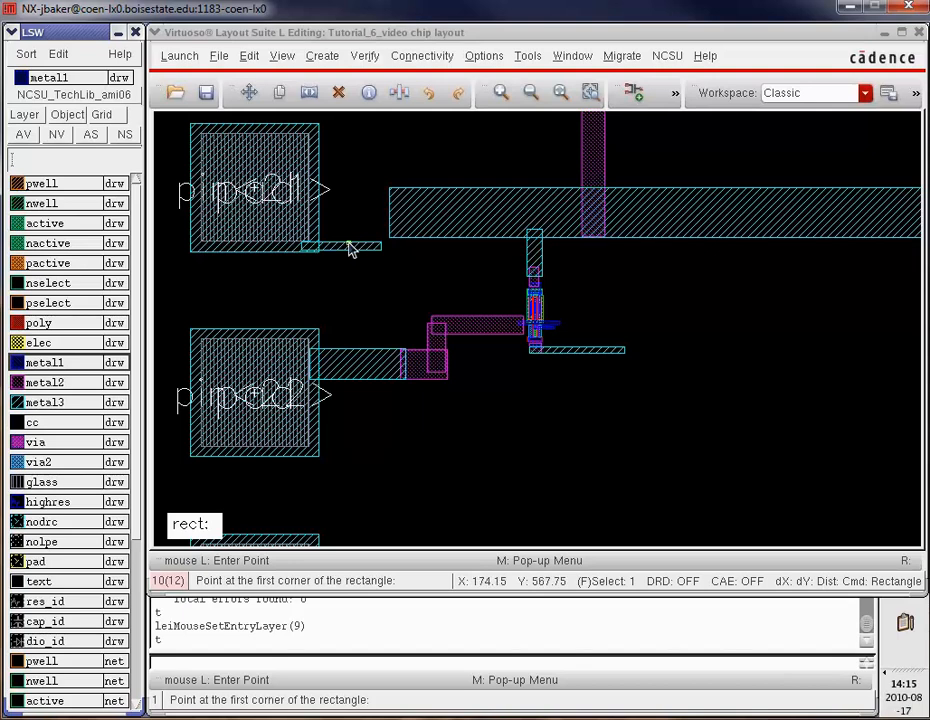
pyautogui.click(409, 36)
pyautogui.press('Escape')
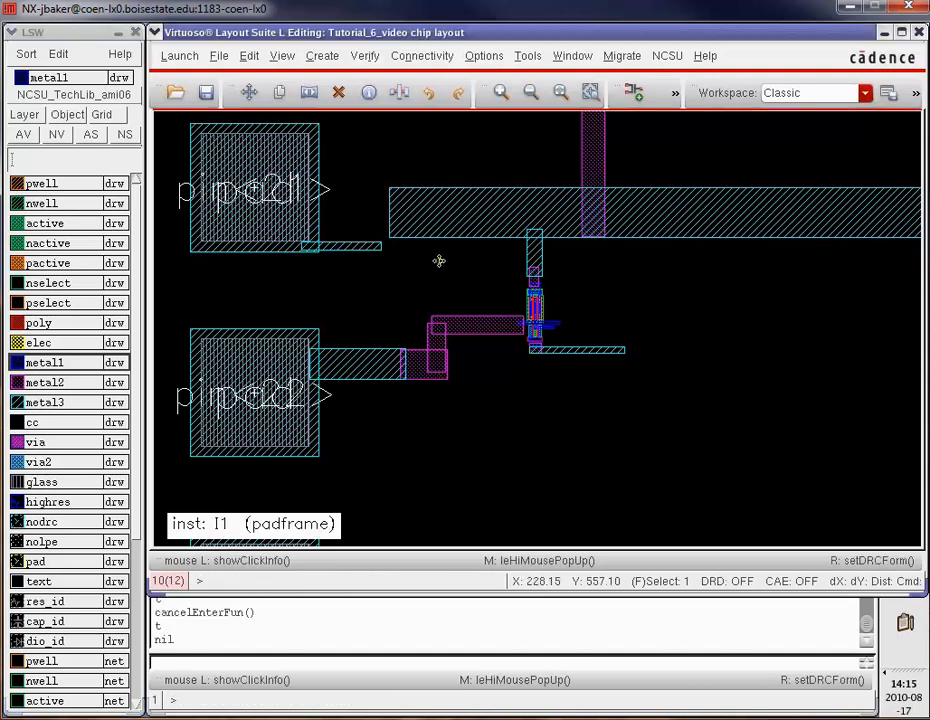
pyautogui.click(367, 255)
pyautogui.press('Delete')
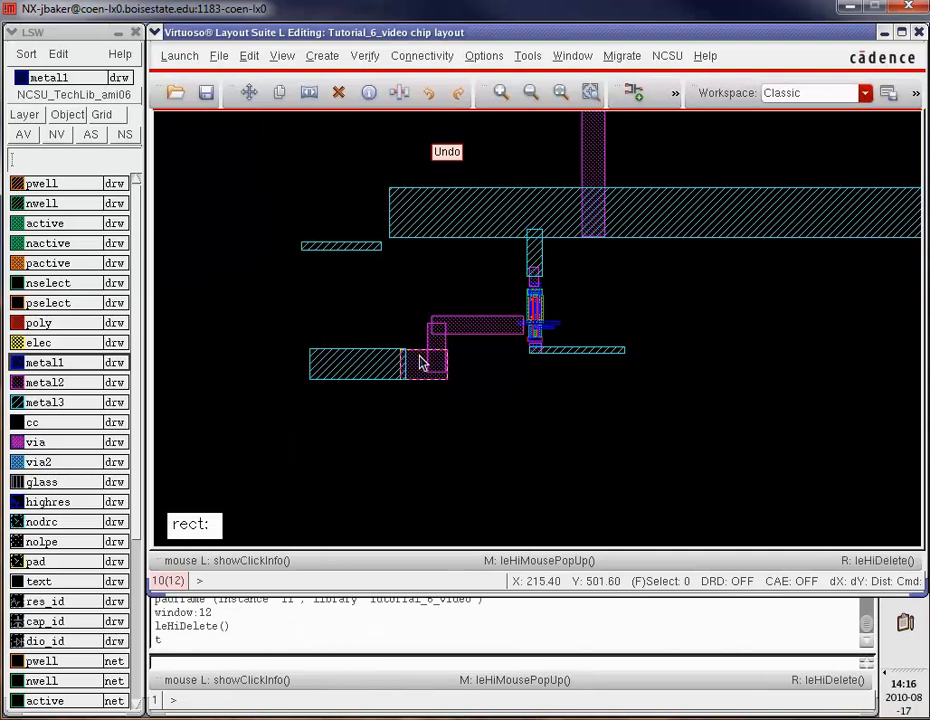
pyautogui.press('u')
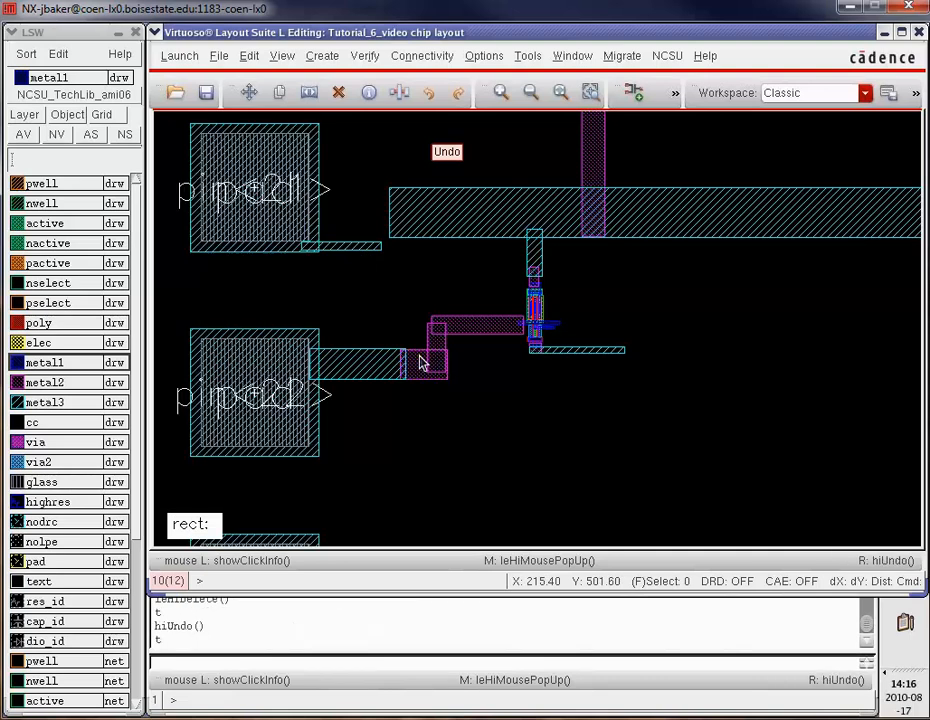
# Delete the short, thin metal3 rectangle attached to the lower edge of the a2d1 pad
pyautogui.click(374, 246)
pyautogui.press('Delete')
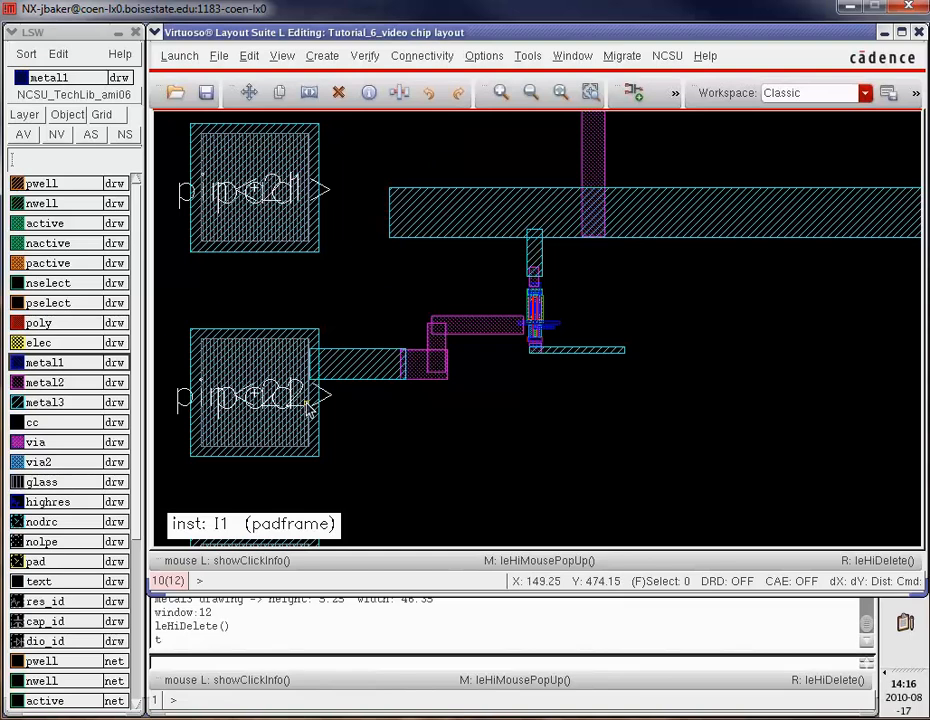
# Draw a vertical metal1 rectangle from the end of the gate's B input wire up past the vdd! contact
pyautogui.press('r')
pyautogui.press('z')
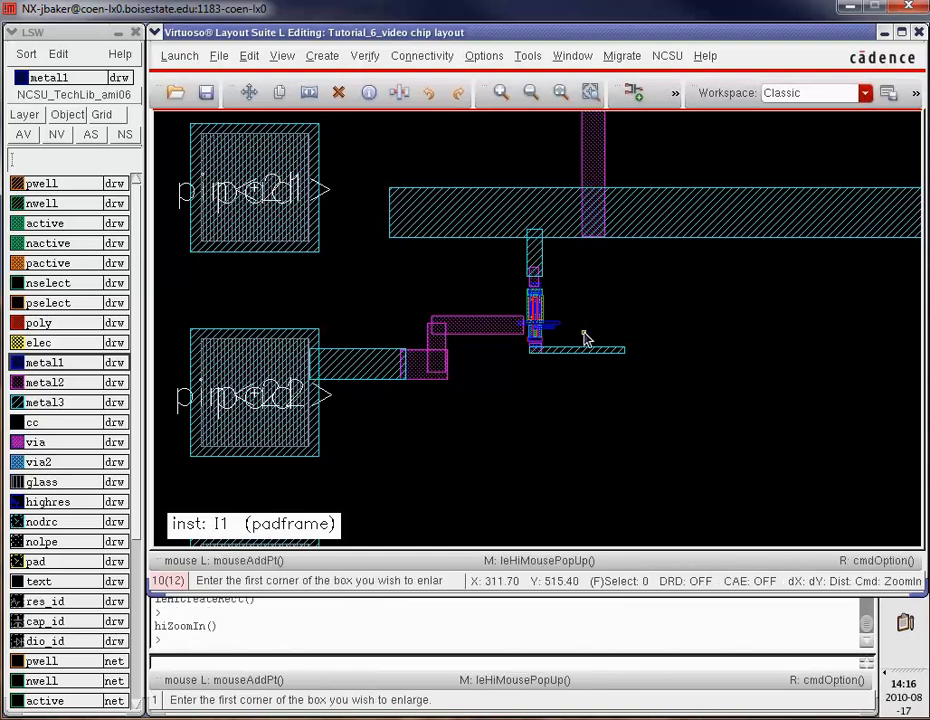
pyautogui.click(588, 336)
pyautogui.click(530, 287)
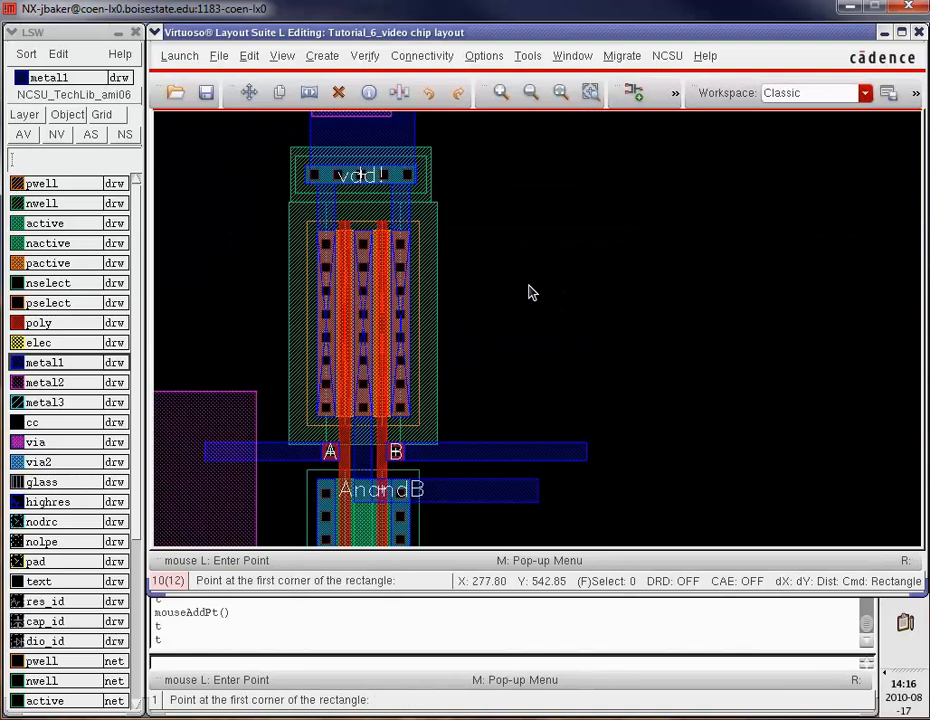
pyautogui.click(582, 449)
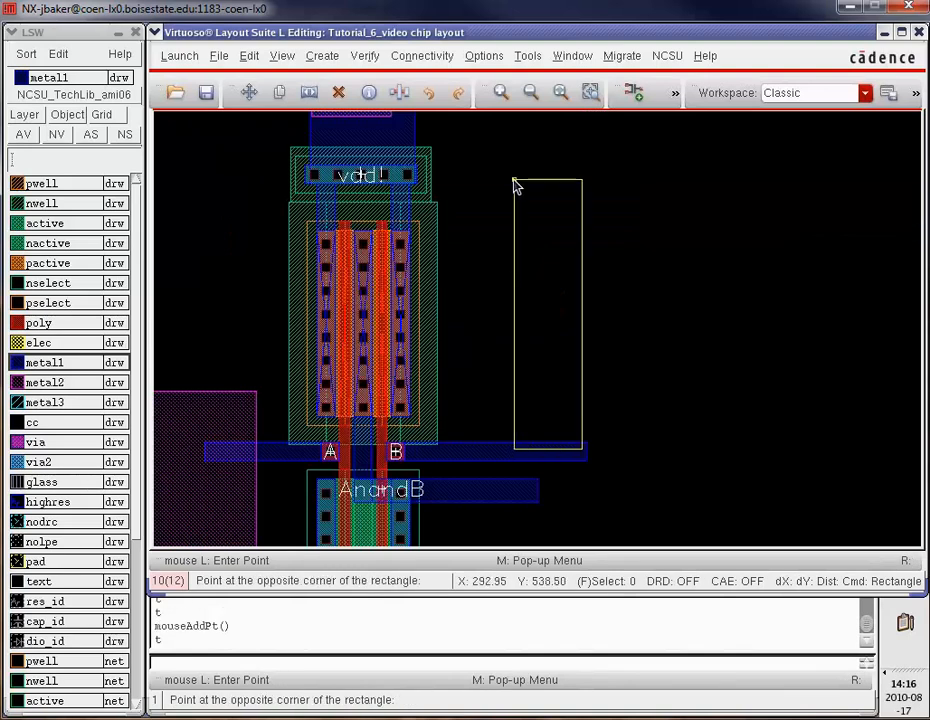
pyautogui.scroll(2, 512, 170)
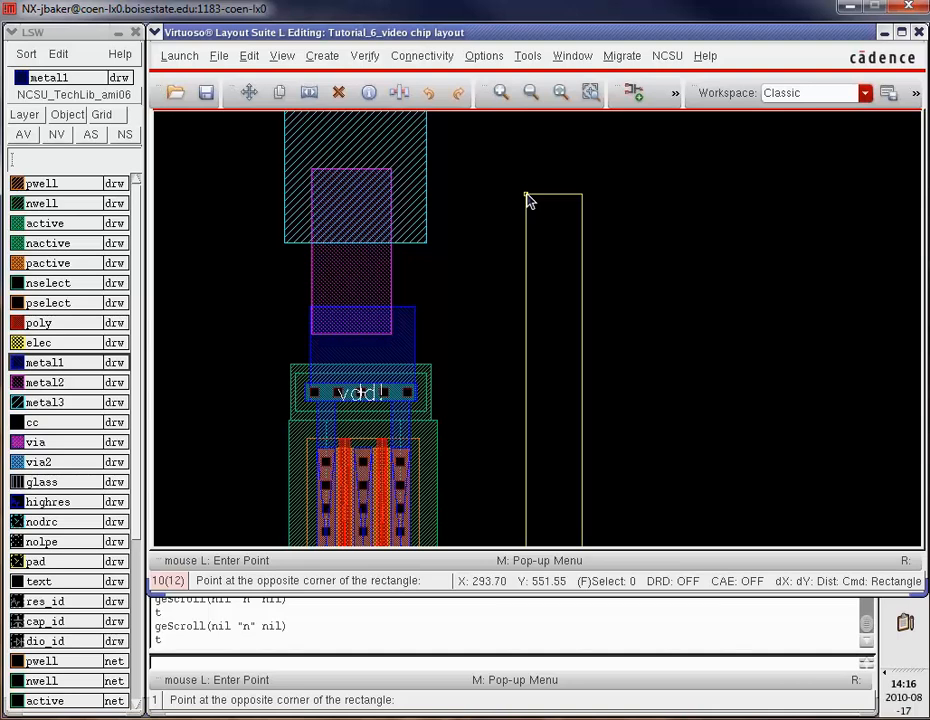
pyautogui.click(533, 177)
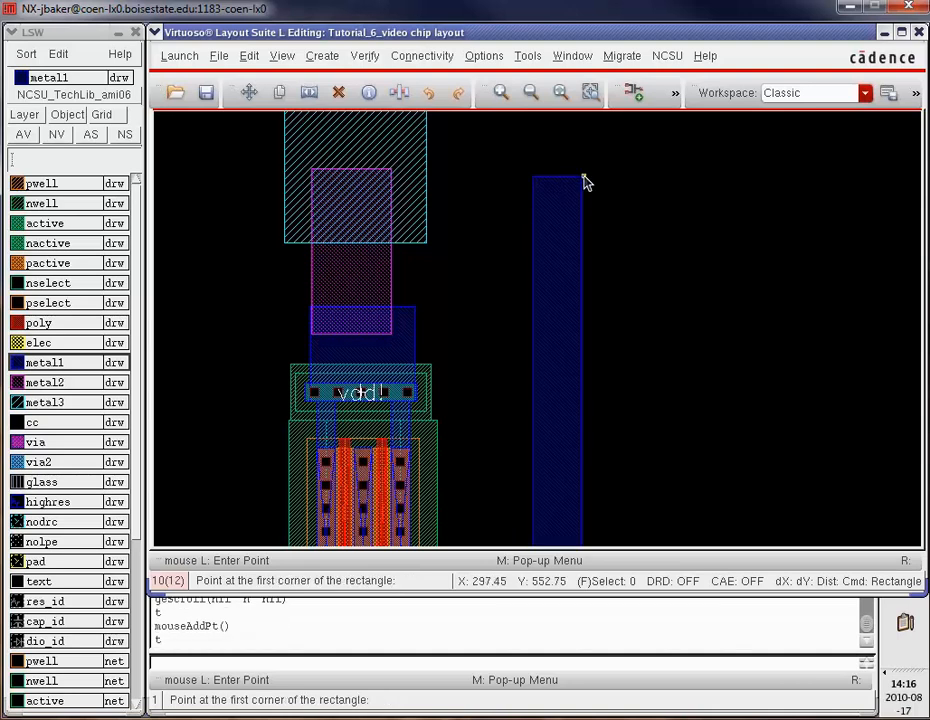
# Draw a horizontal metal1 rectangle from the top of the vertical metal1 strip toward the pads, just below the wide metal3 bus
pyautogui.click(584, 177)
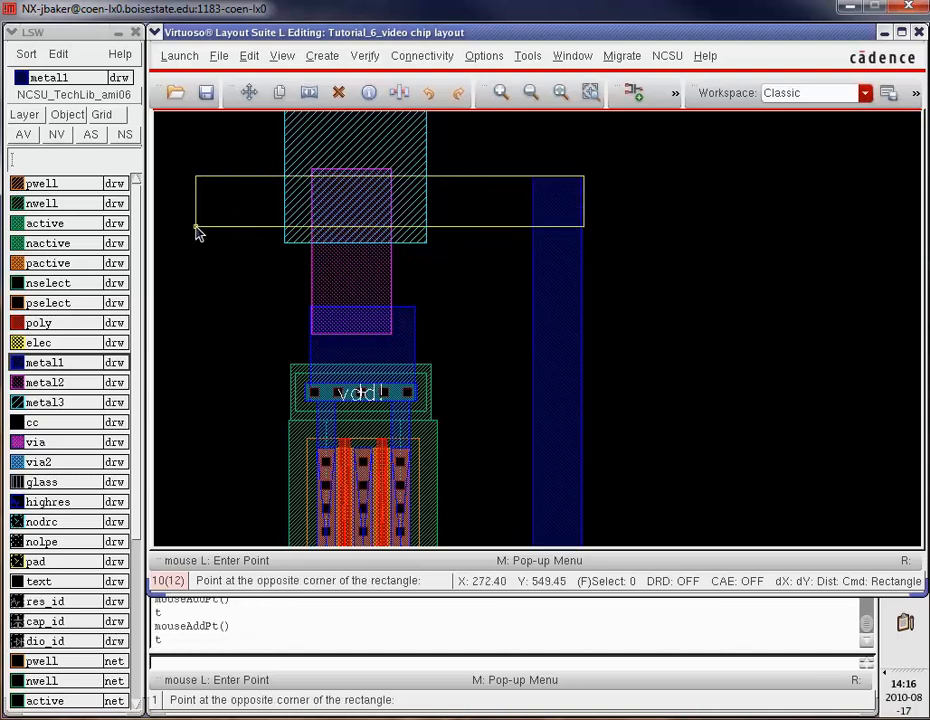
pyautogui.hotkey('shift', 'z')
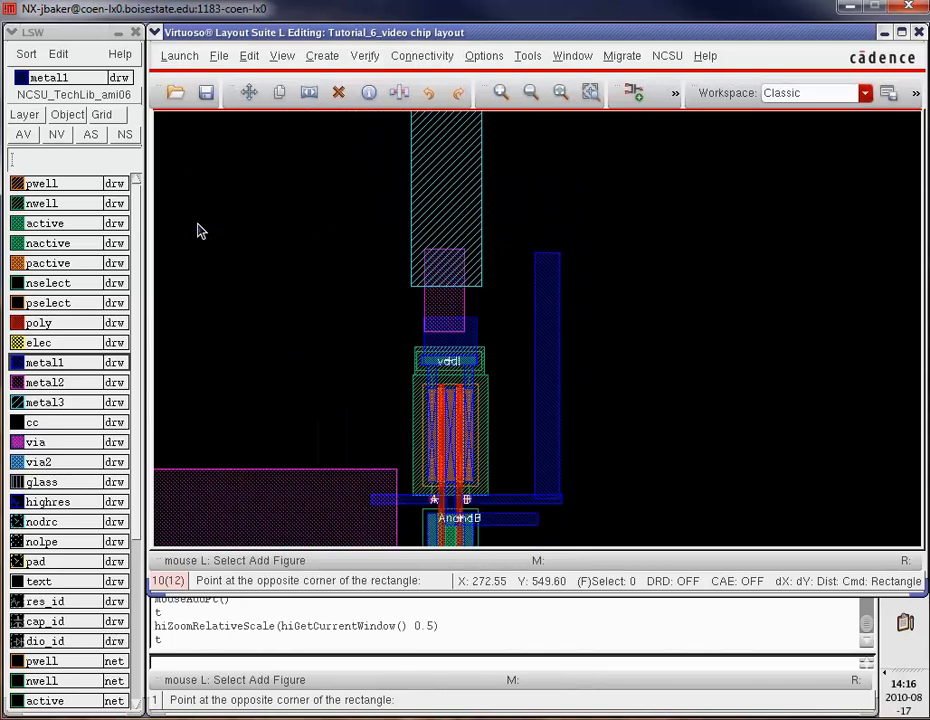
pyautogui.hotkey('shift', 'z')
pyautogui.hotkey('shift', 'z')
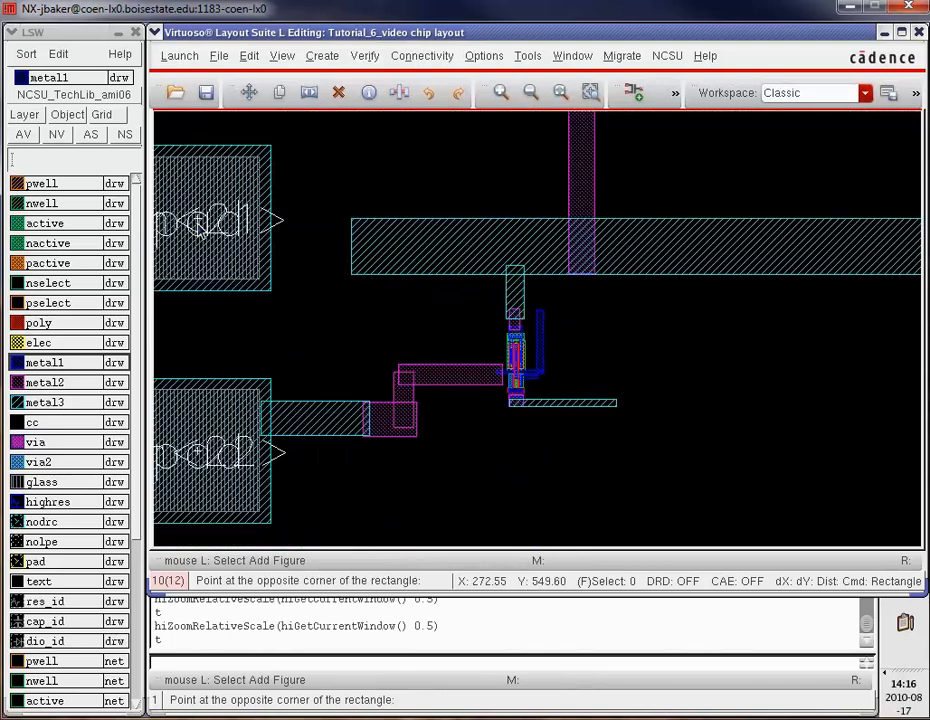
pyautogui.click(358, 294)
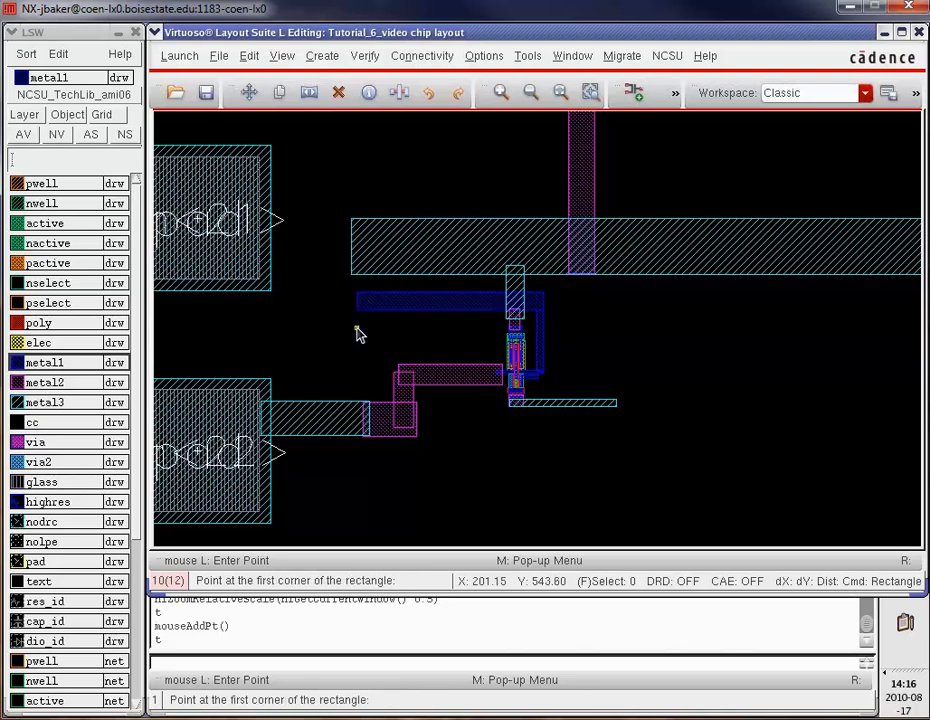
# Draw a short metal2 rectangle overlapping the pad-side end of the horizontal metal1 strip, and make metal3 the active drawing layer
pyautogui.click(45, 382)
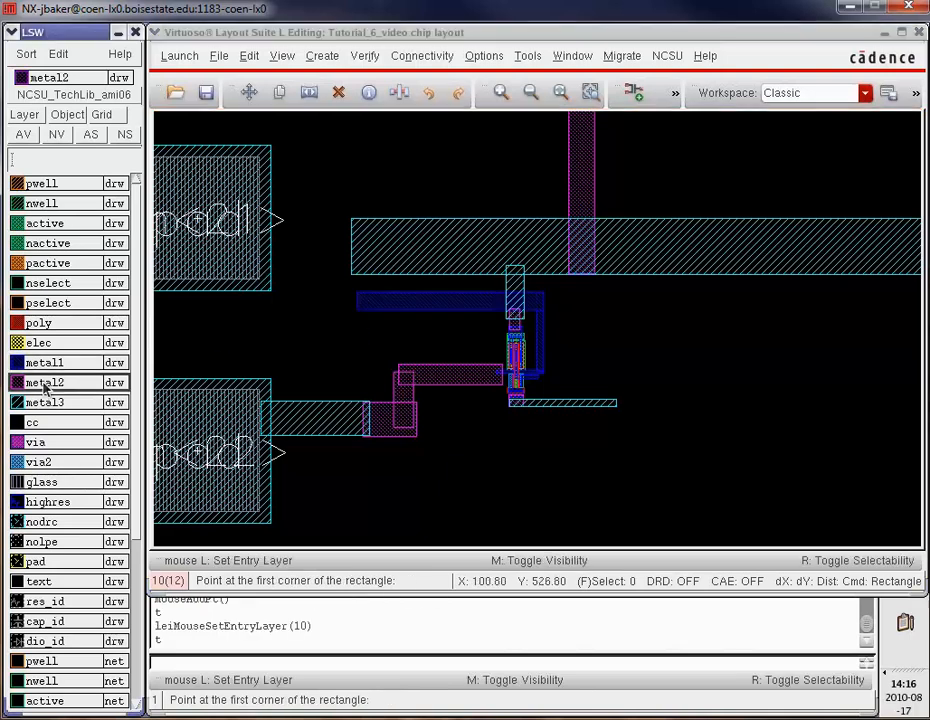
pyautogui.click(389, 293)
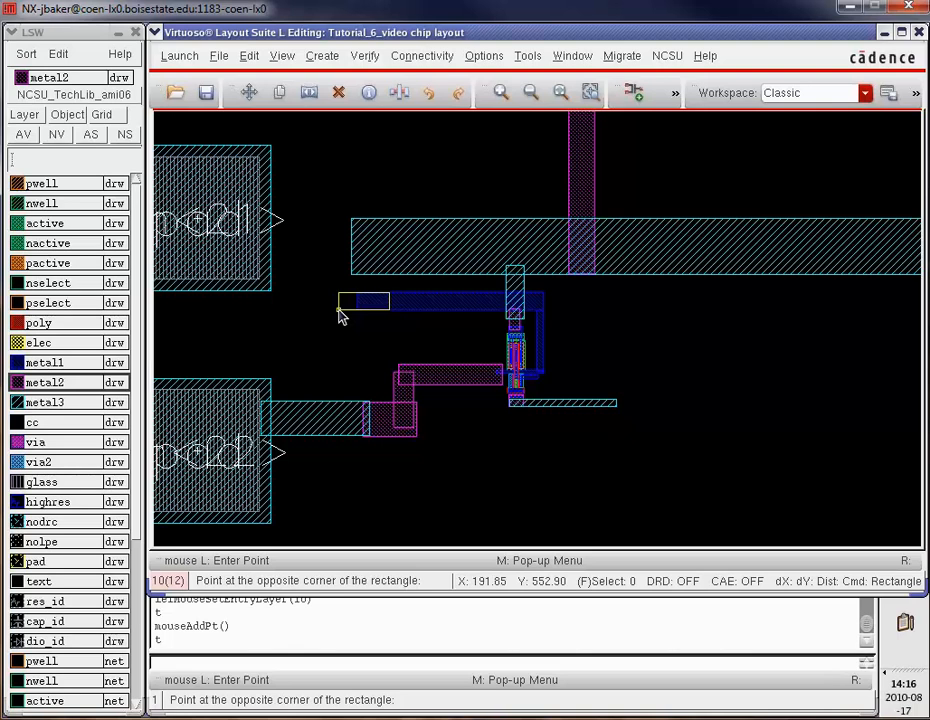
pyautogui.click(339, 309)
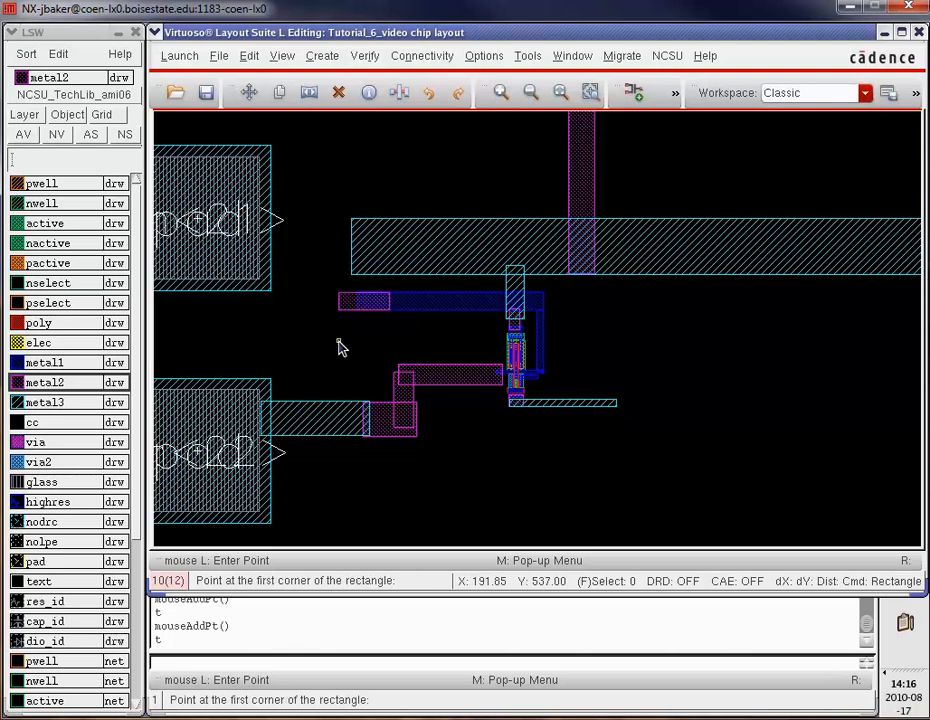
pyautogui.click(45, 402)
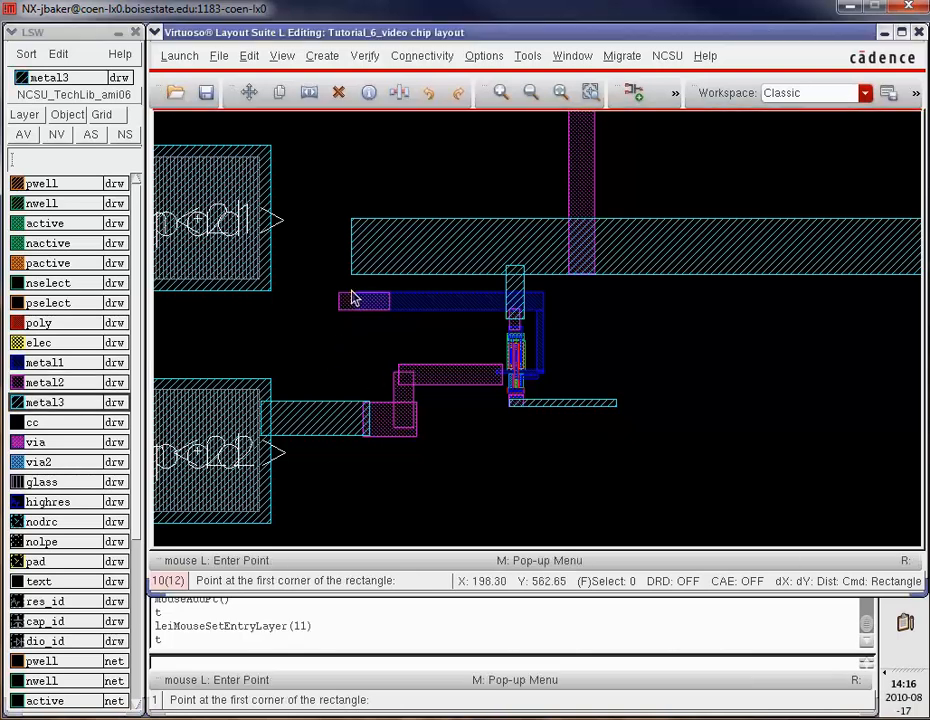
# Try to link the a2d1 pad's corner to the metal2 piece with one metal3 rectangle about 49.5 wide and 14.1 high
pyautogui.click(350, 295)
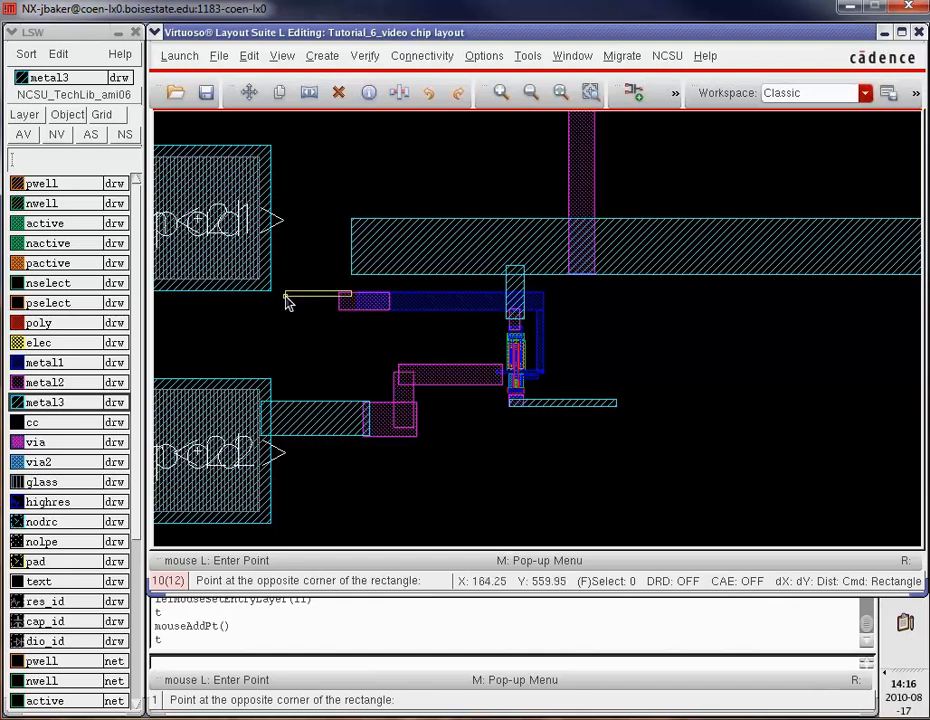
pyautogui.press('Escape')
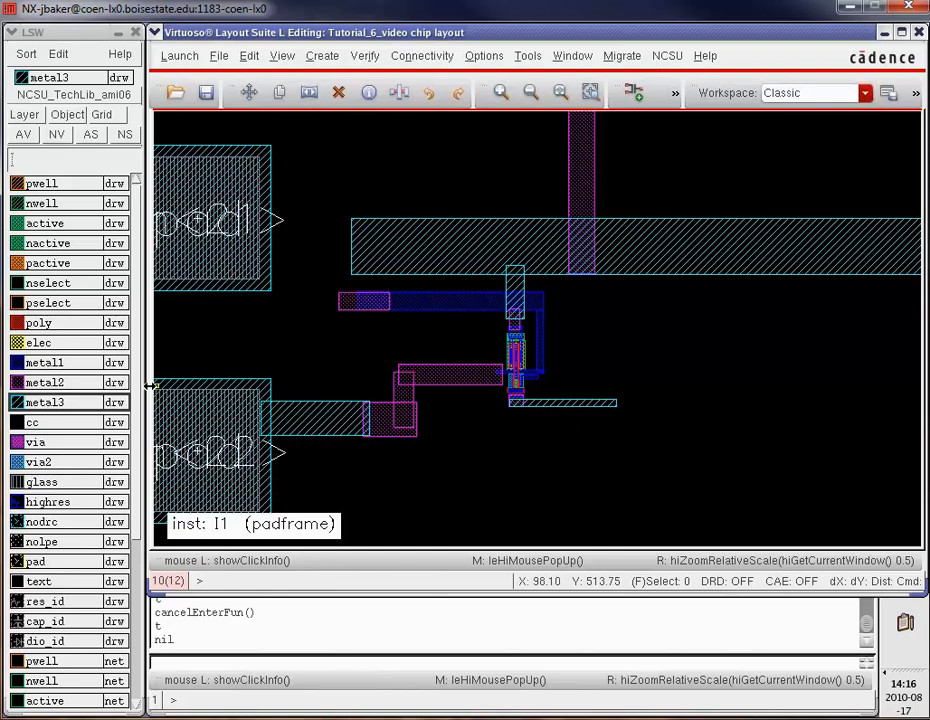
pyautogui.click(282, 297)
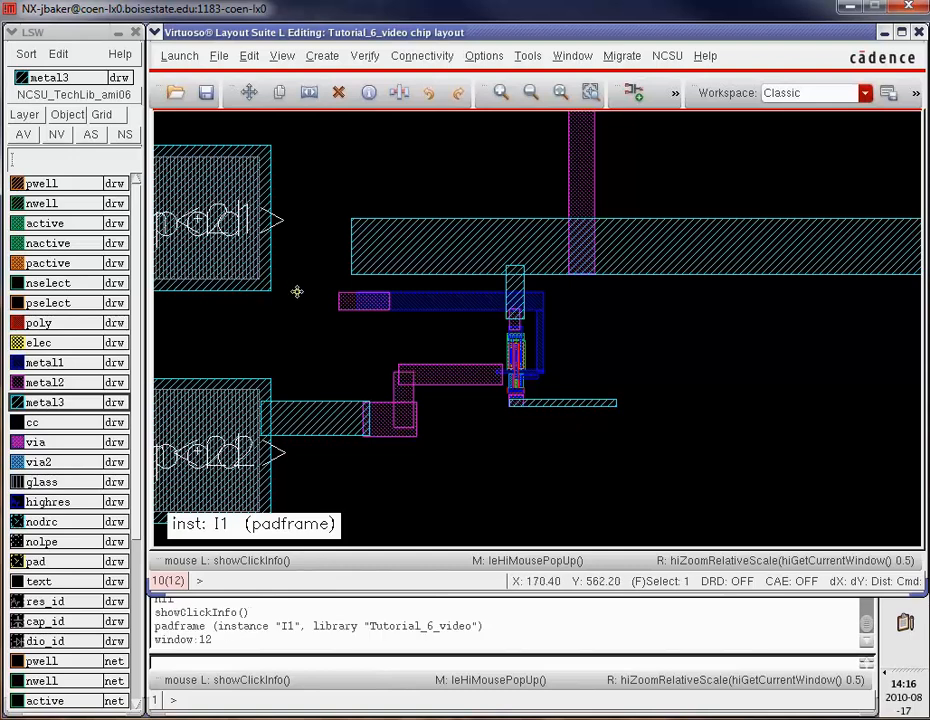
pyautogui.press('r')
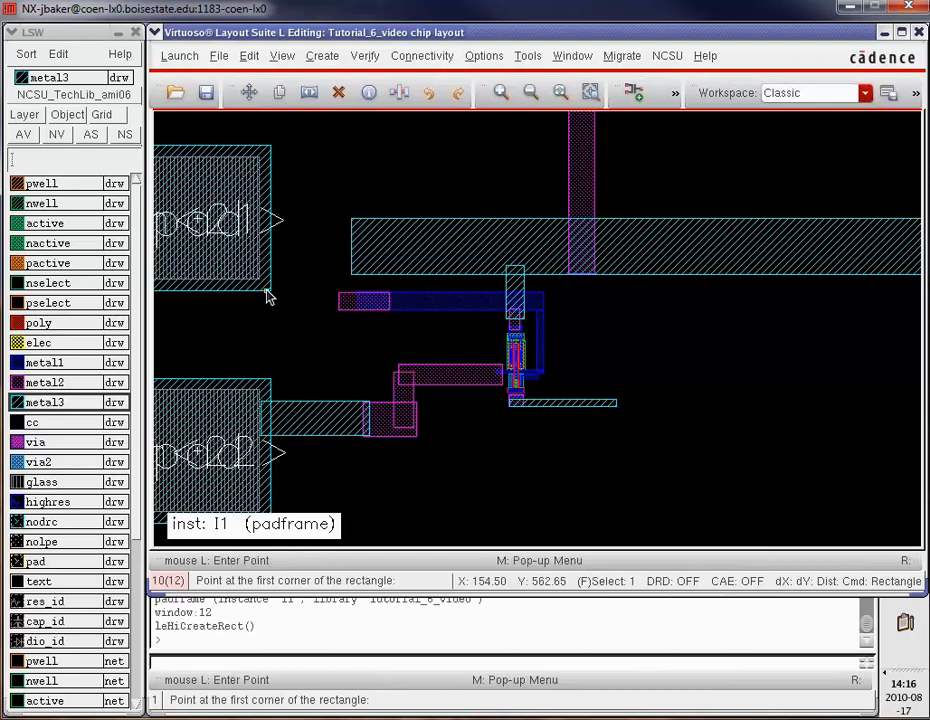
pyautogui.click(267, 291)
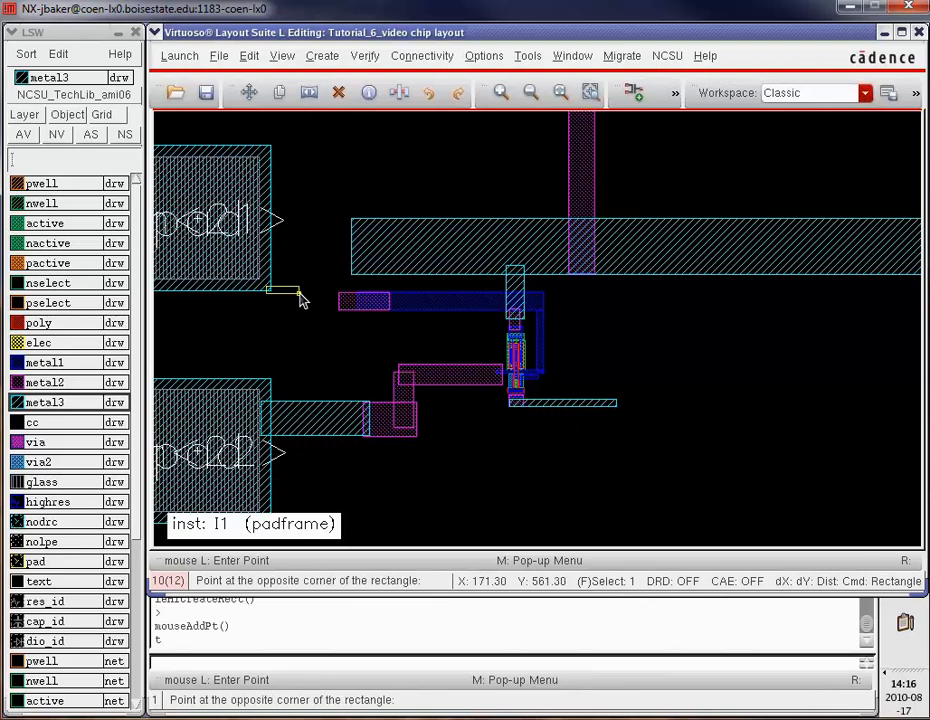
pyautogui.click(362, 313)
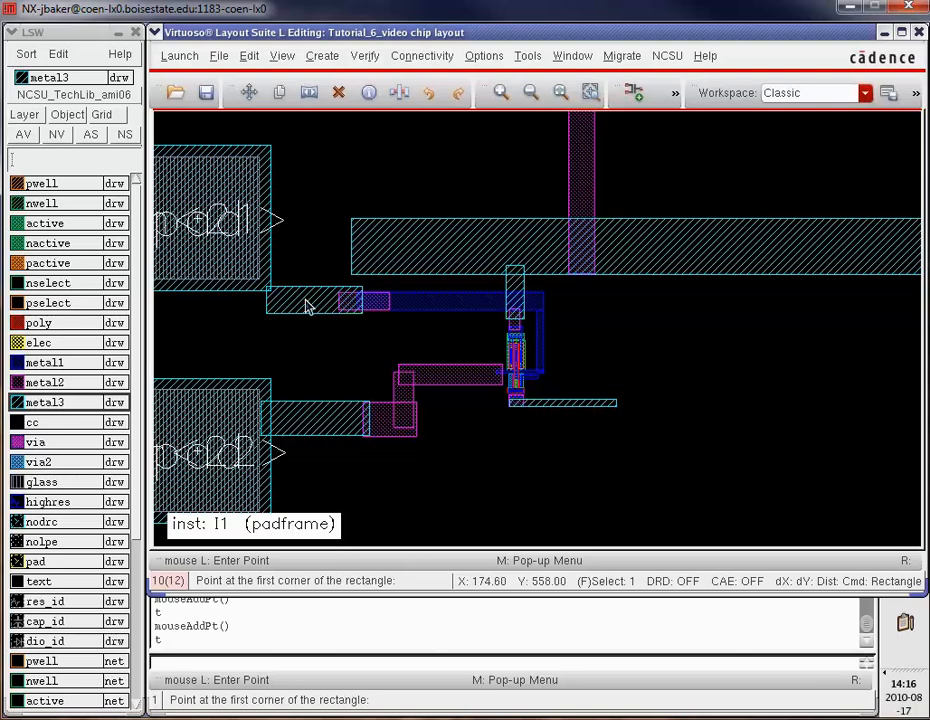
pyautogui.click(308, 305)
pyautogui.press('Escape')
pyautogui.click(310, 306)
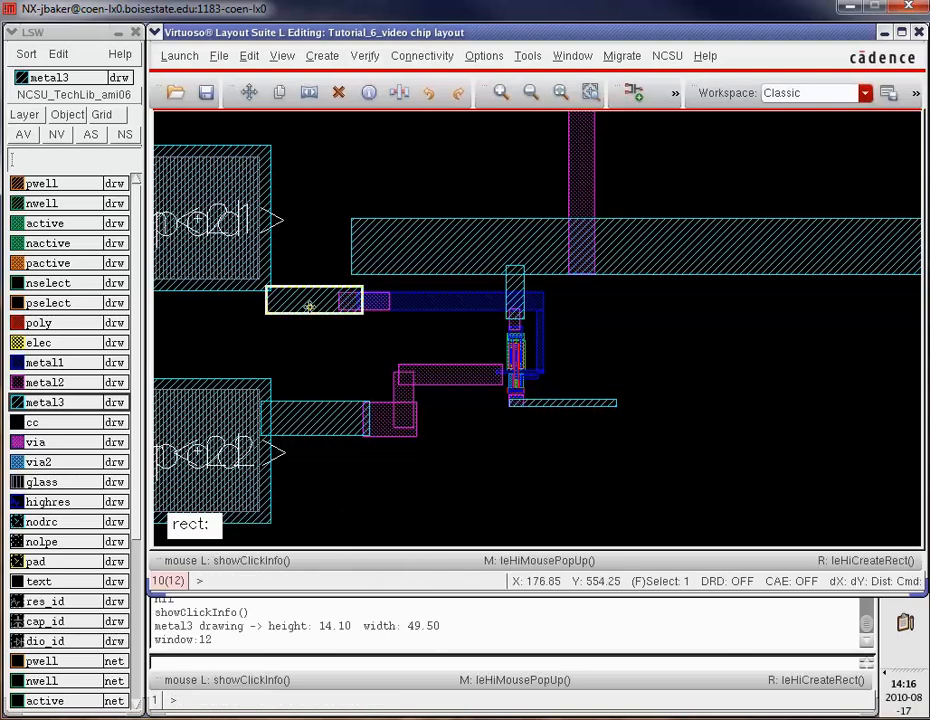
pyautogui.press('Delete')
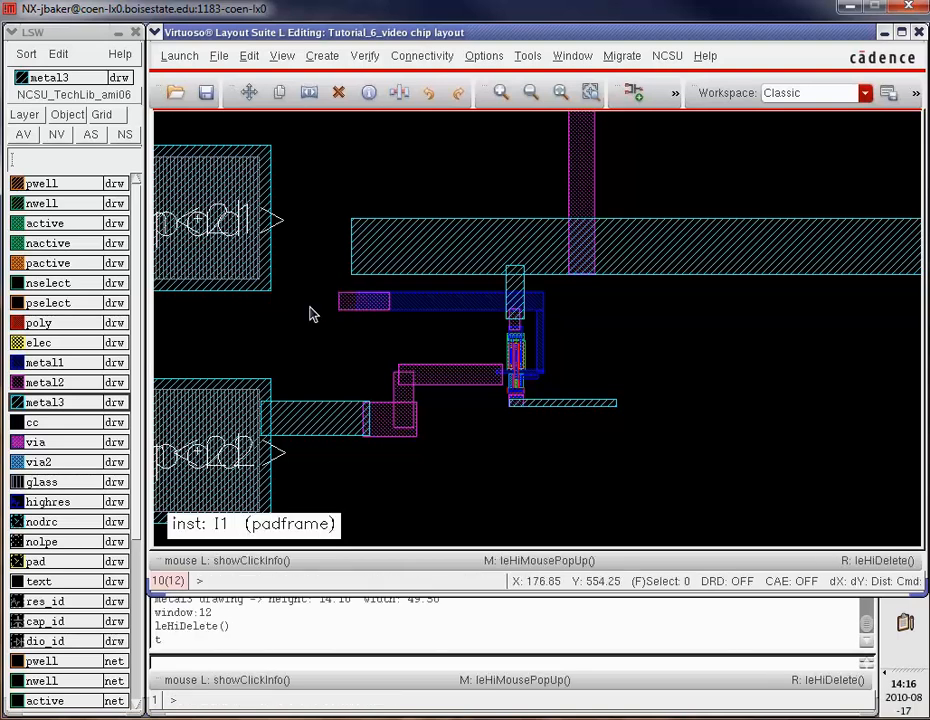
# Draw a thin horizontal metal3 rectangle out of the a2d1 pad and a vertical one from its end down to the short metal2 piece
pyautogui.press('r')
pyautogui.click(260, 266)
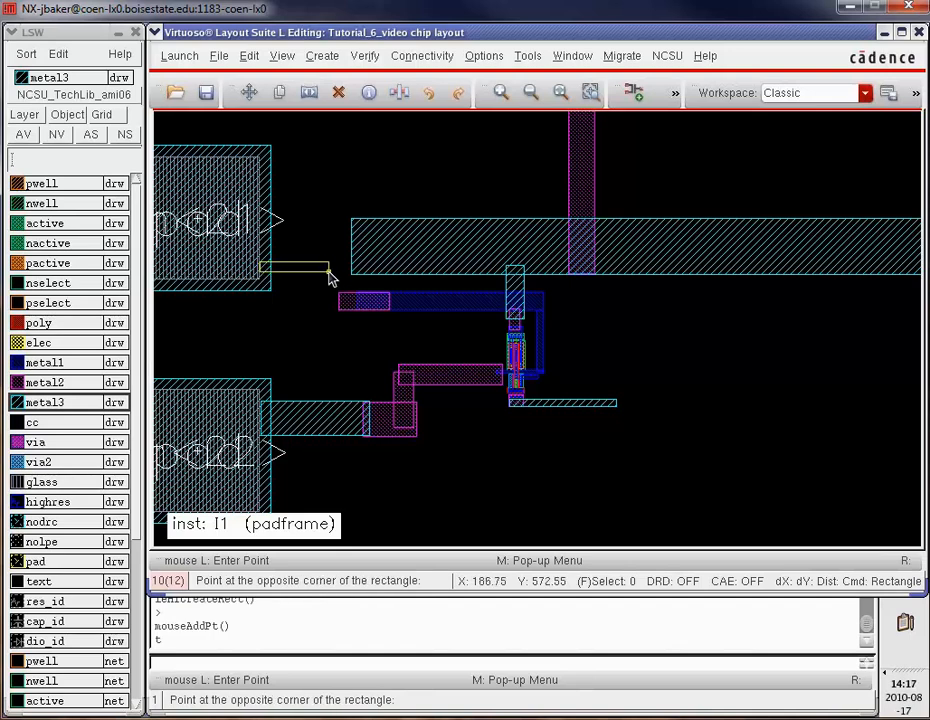
pyautogui.click(336, 270)
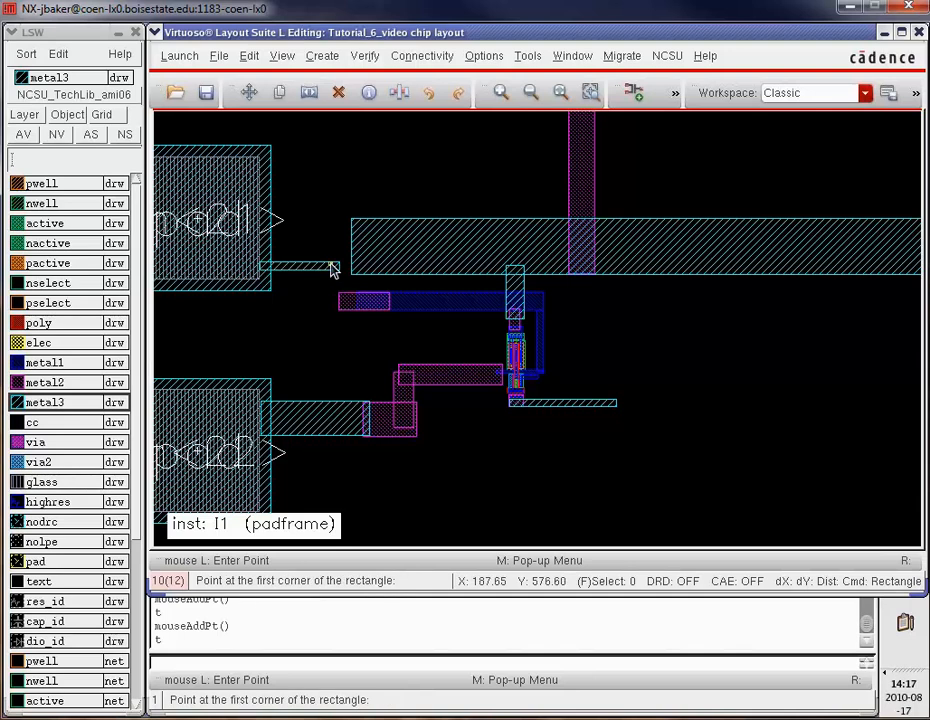
pyautogui.click(333, 266)
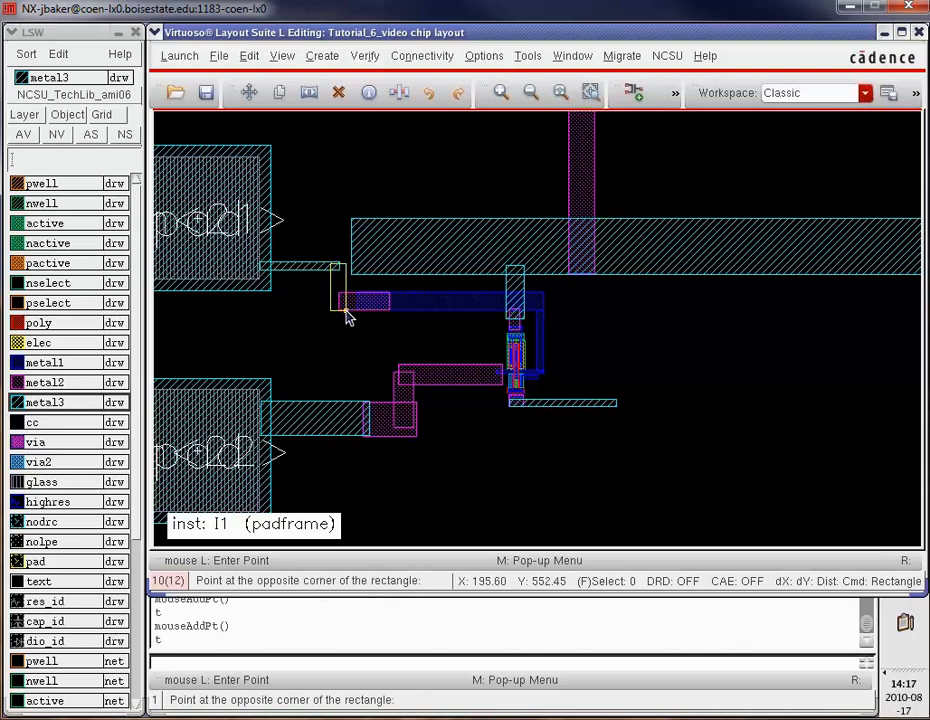
pyautogui.click(346, 314)
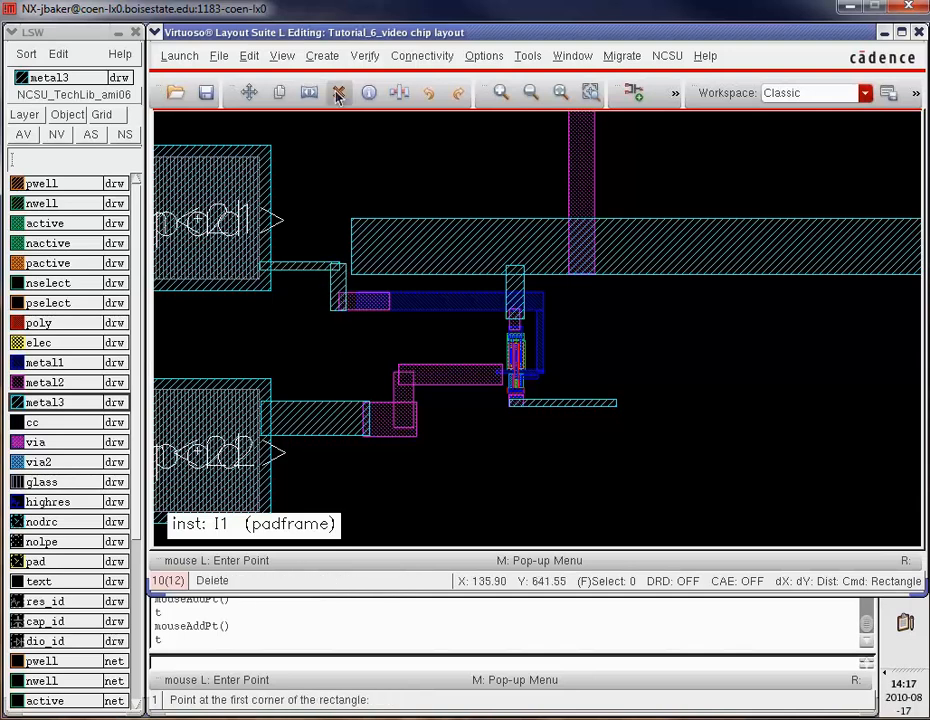
# Save the chip layout and run DRC on it
pyautogui.click(206, 92)
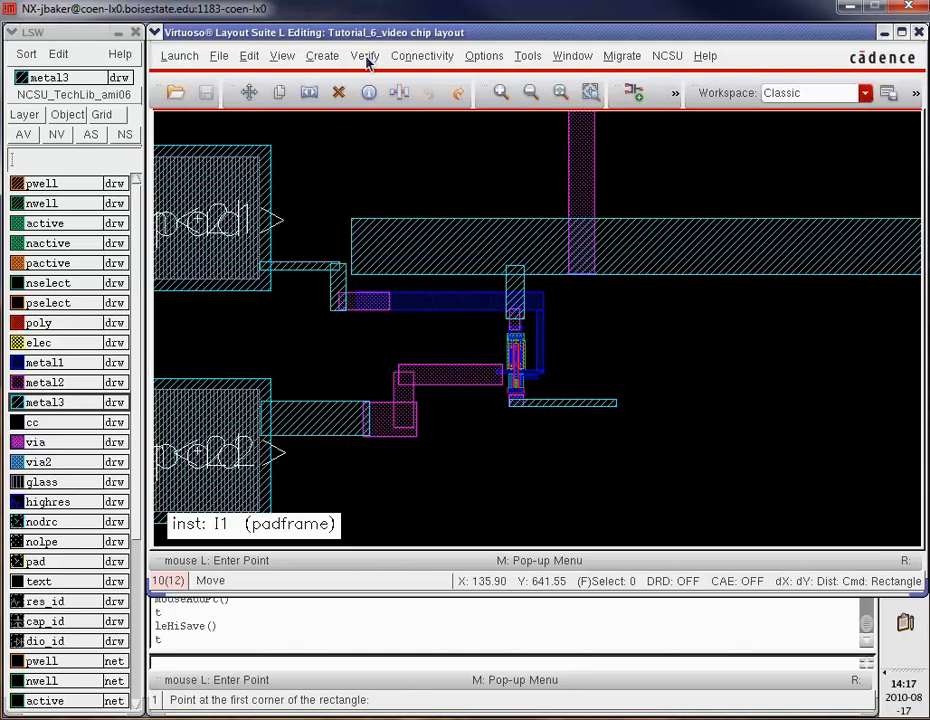
pyautogui.click(366, 56)
pyautogui.click(374, 80)
pyautogui.click(600, 527)
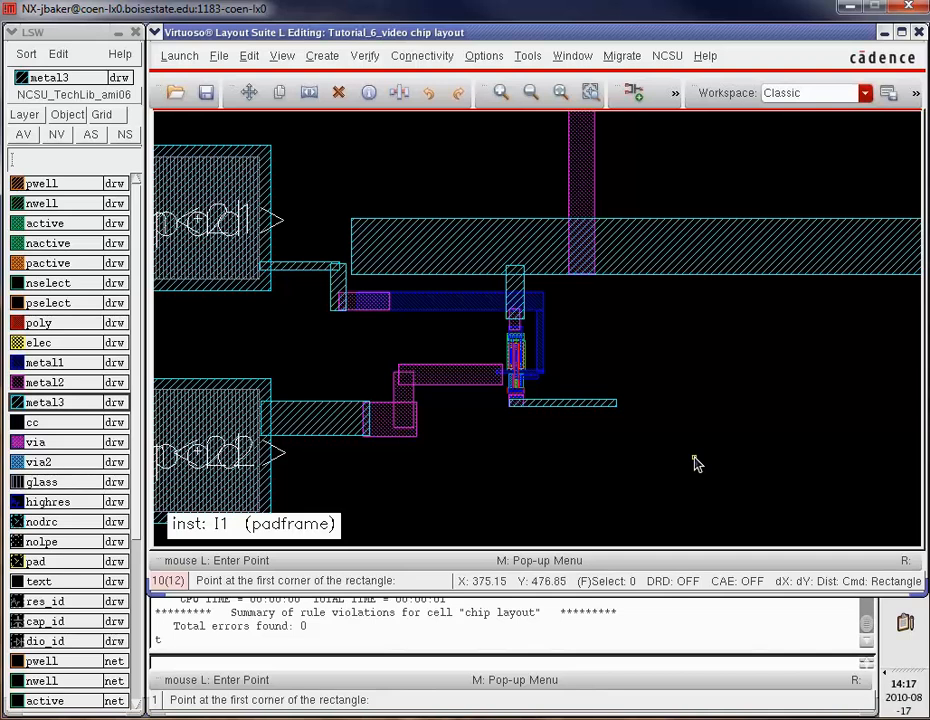
# Draw a wider horizontal metal3 rectangle that overlaps and extends the free end of the NAND gate's thin metal3 ground strip
pyautogui.click(62, 383)
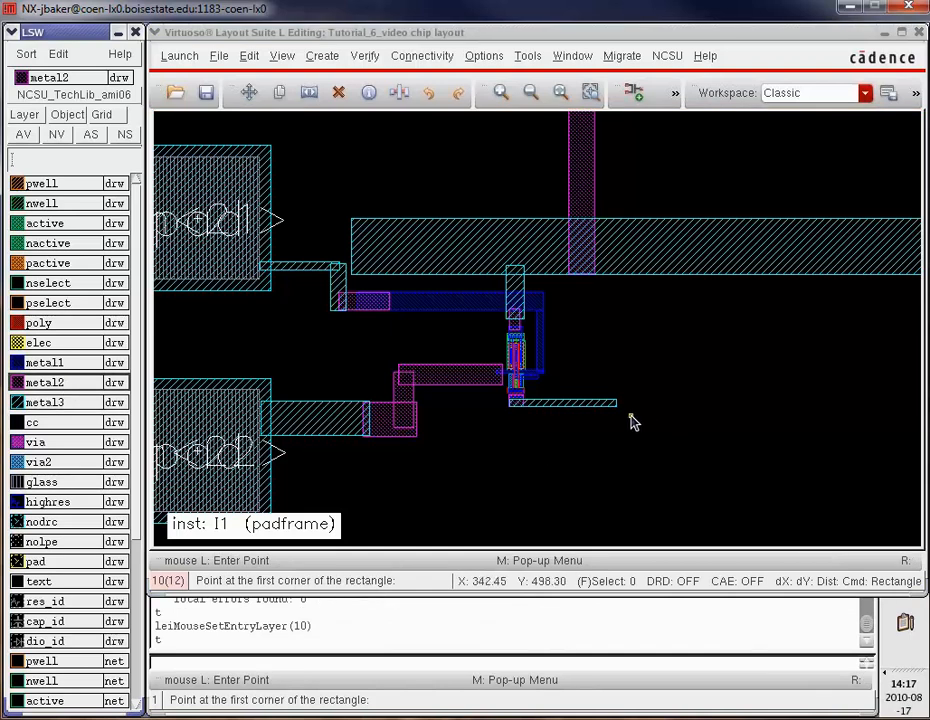
pyautogui.click(44, 402)
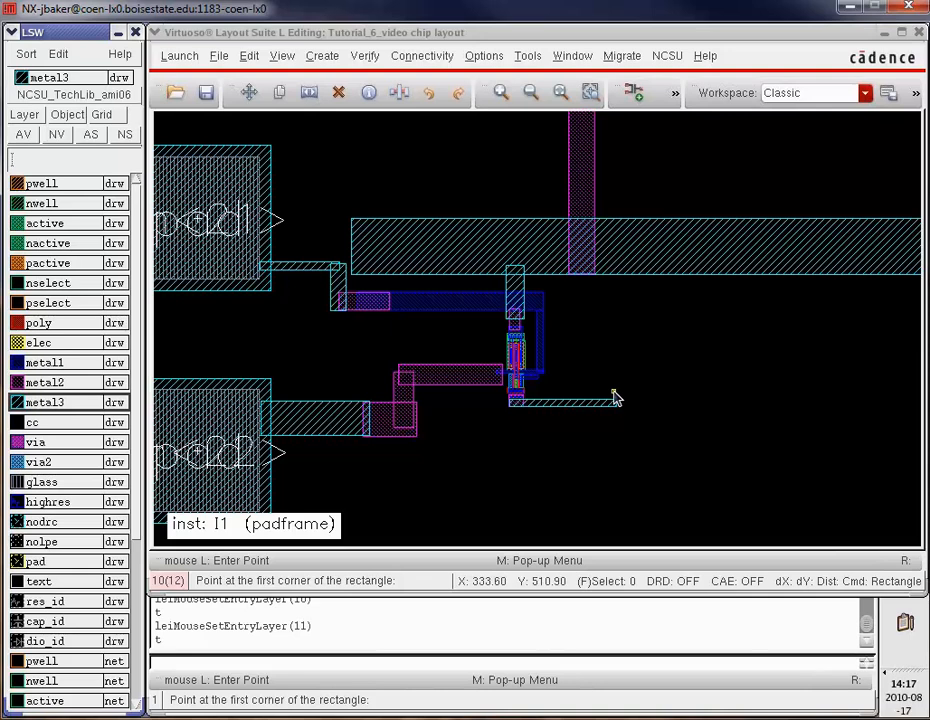
pyautogui.click(576, 32)
pyautogui.press('r')
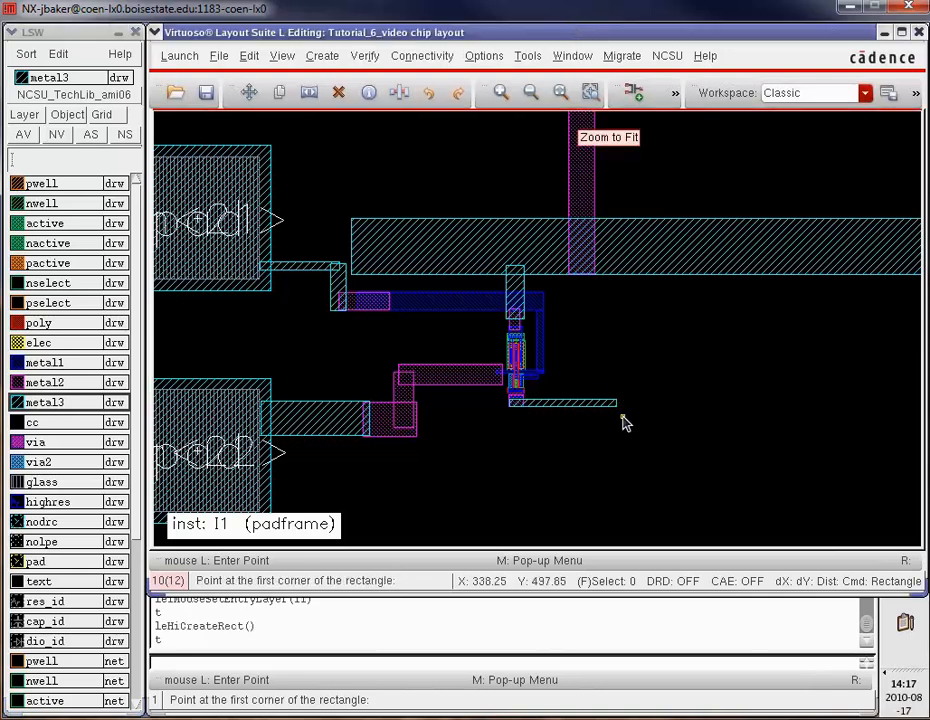
pyautogui.click(610, 394)
pyautogui.click(745, 412)
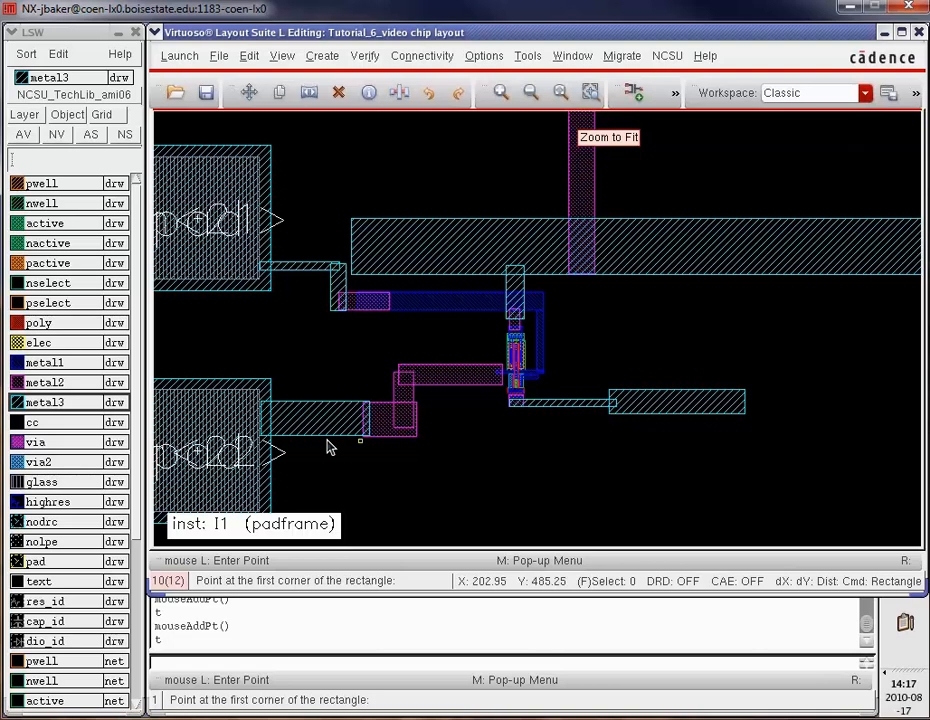
# Draw a vertical metal2 rectangle from the wide metal3 extension's outer end up into the upper of the two long horizontal metal3 buses
pyautogui.click(67, 386)
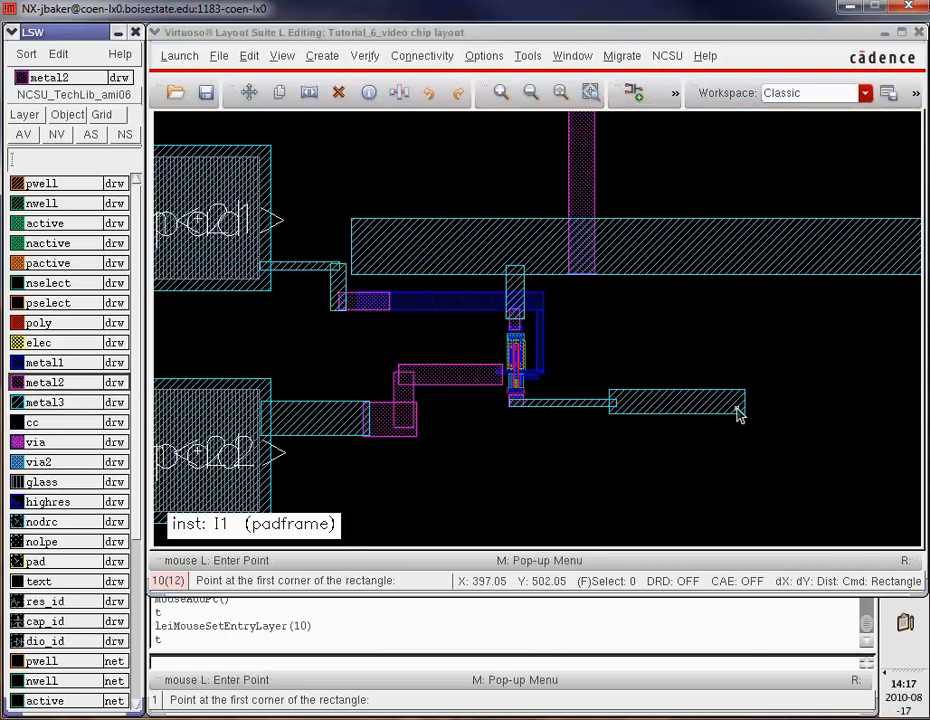
pyautogui.click(737, 410)
pyautogui.scroll(2, 678, 176)
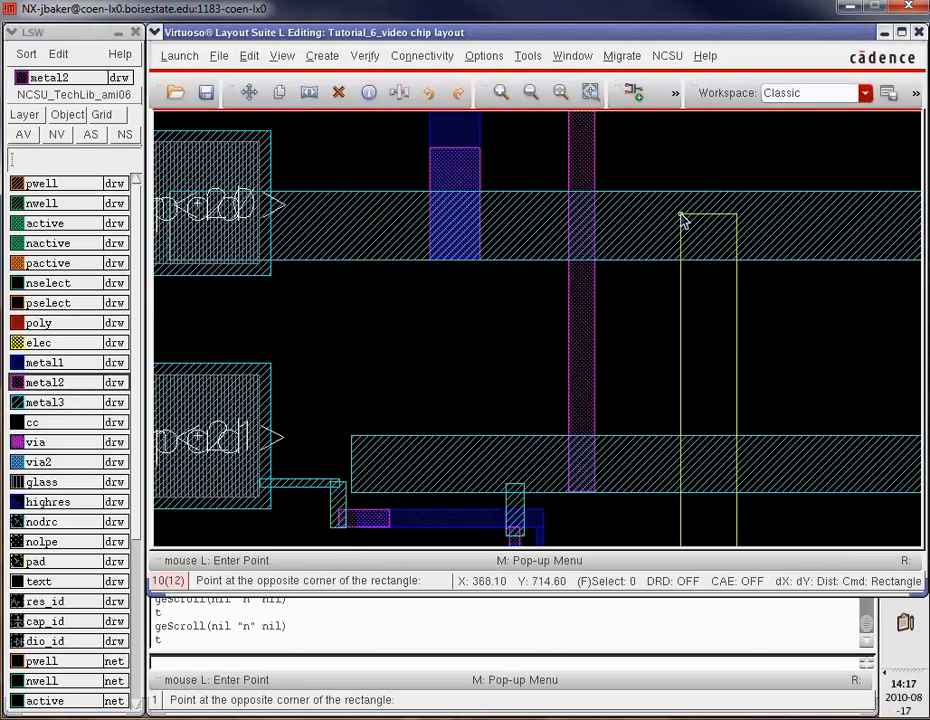
pyautogui.click(688, 209)
pyautogui.scroll(-2, 776, 407)
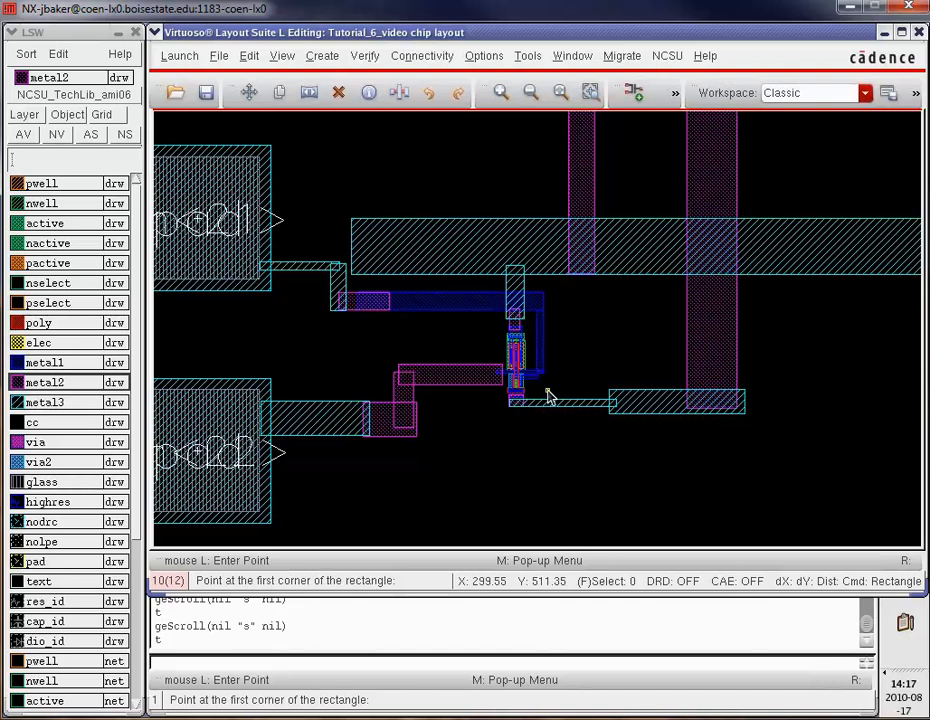
# Draw a long vertical metal2 rectangle from the NAND gate's AnandB metal1 output down across the horizontal metal3 strip of the pad below
pyautogui.press('z')
pyautogui.click(569, 349)
pyautogui.click(501, 427)
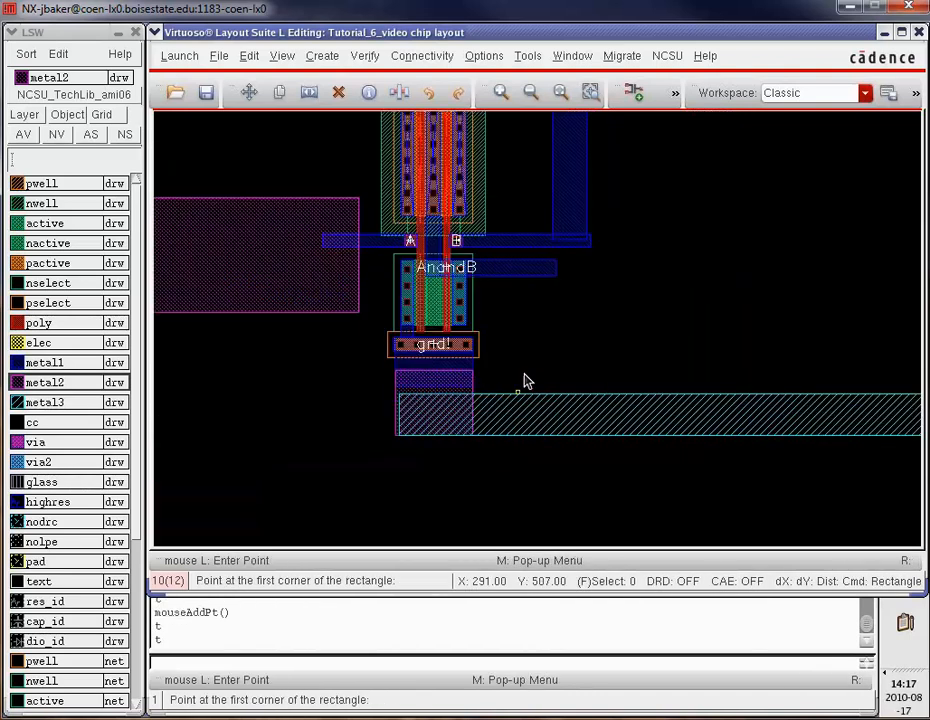
pyautogui.click(556, 265)
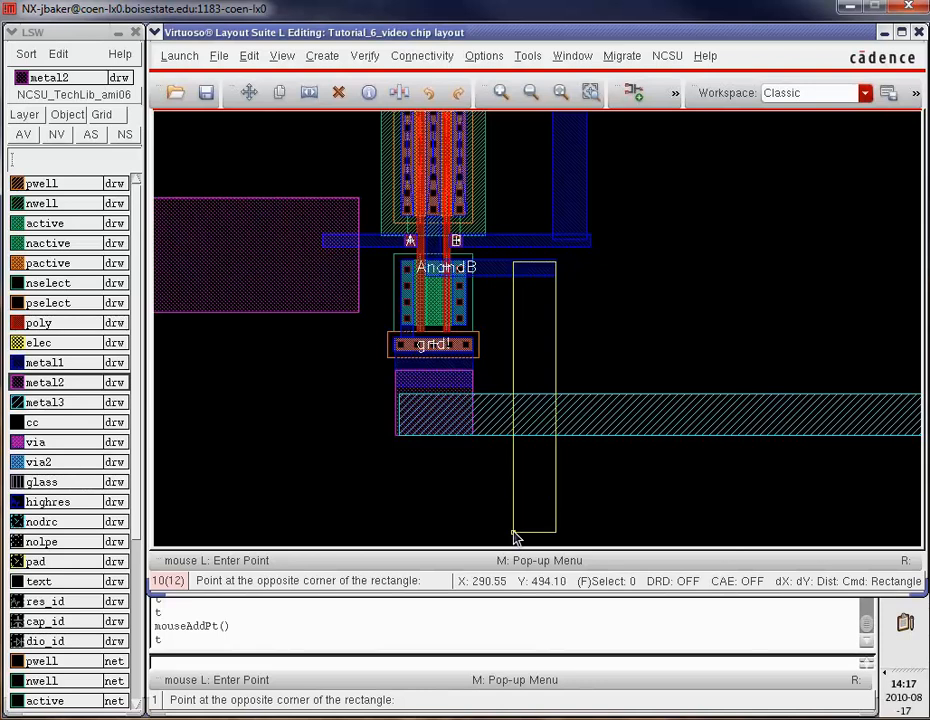
pyautogui.press('f')
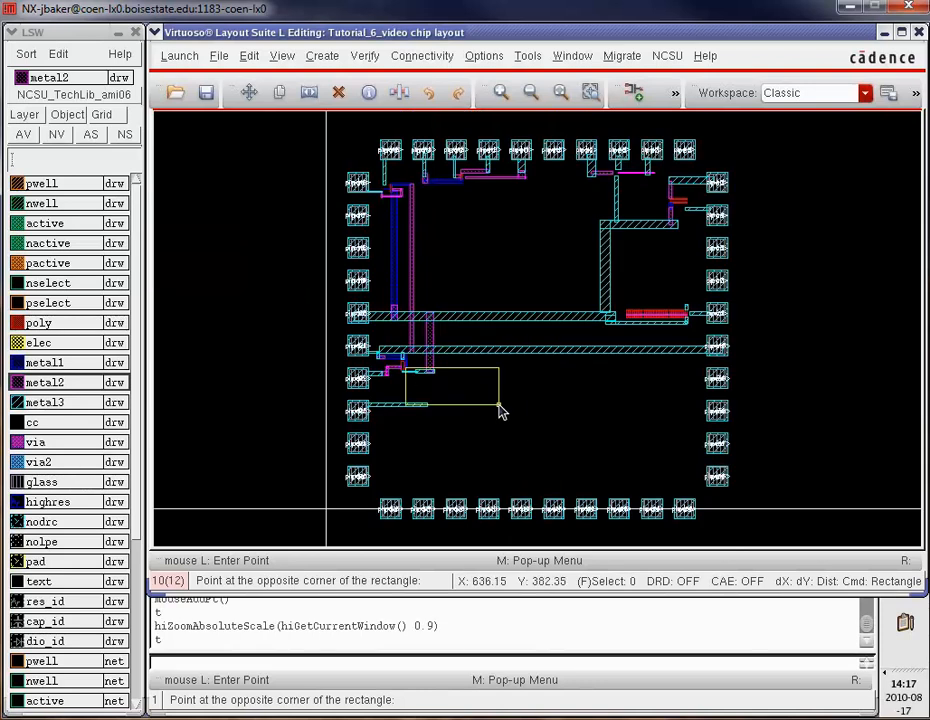
pyautogui.click(411, 414)
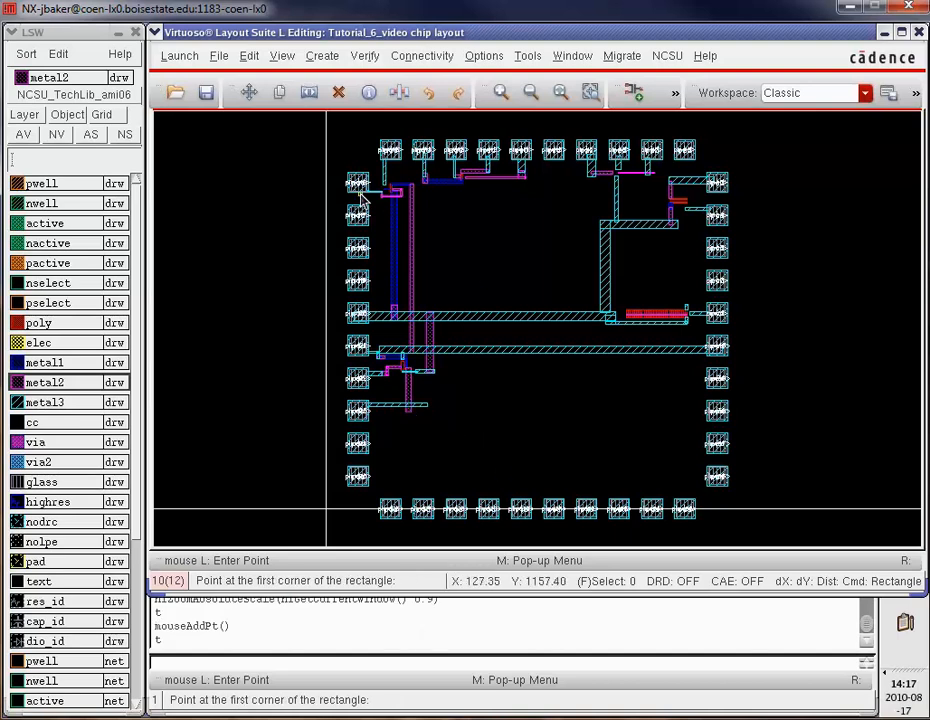
# Save the chip layout and run a full, flat DRC using the divaDRC.rul rules file
pyautogui.click(208, 92)
pyautogui.click(366, 57)
pyautogui.click(376, 83)
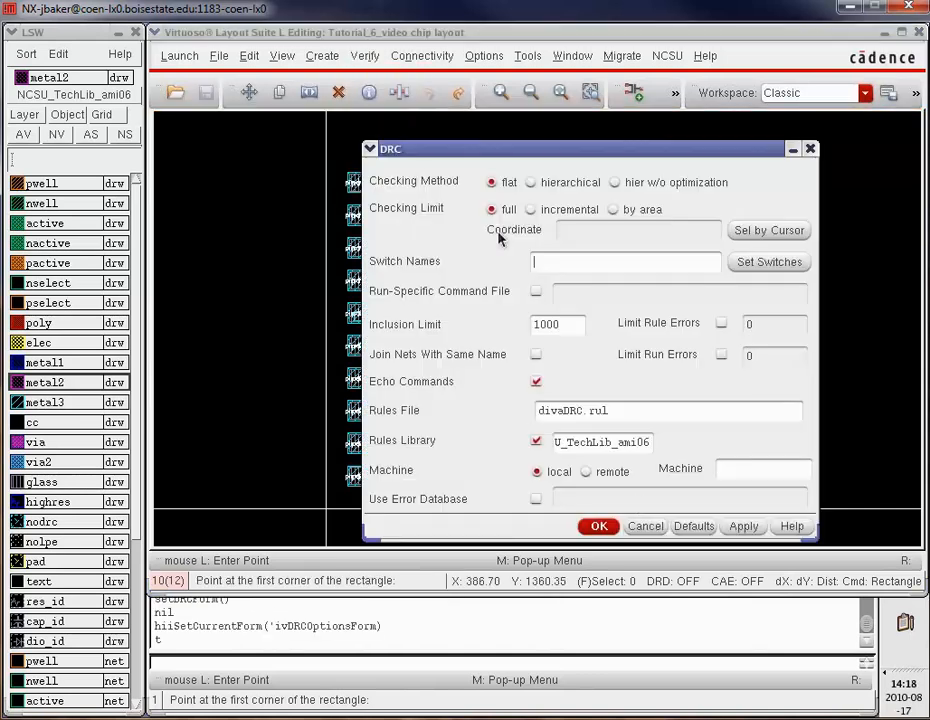
pyautogui.click(598, 526)
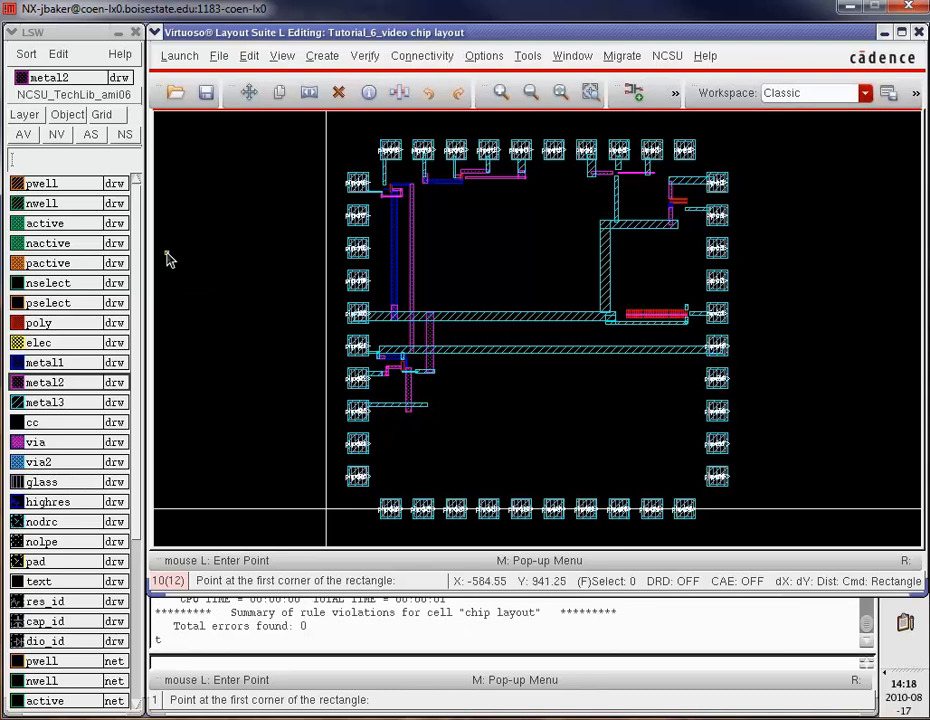
# Start creating an instance of the m2_m1 cell's layout view from the NCSU_TechLib_ami06 library
pyautogui.click(632, 93)
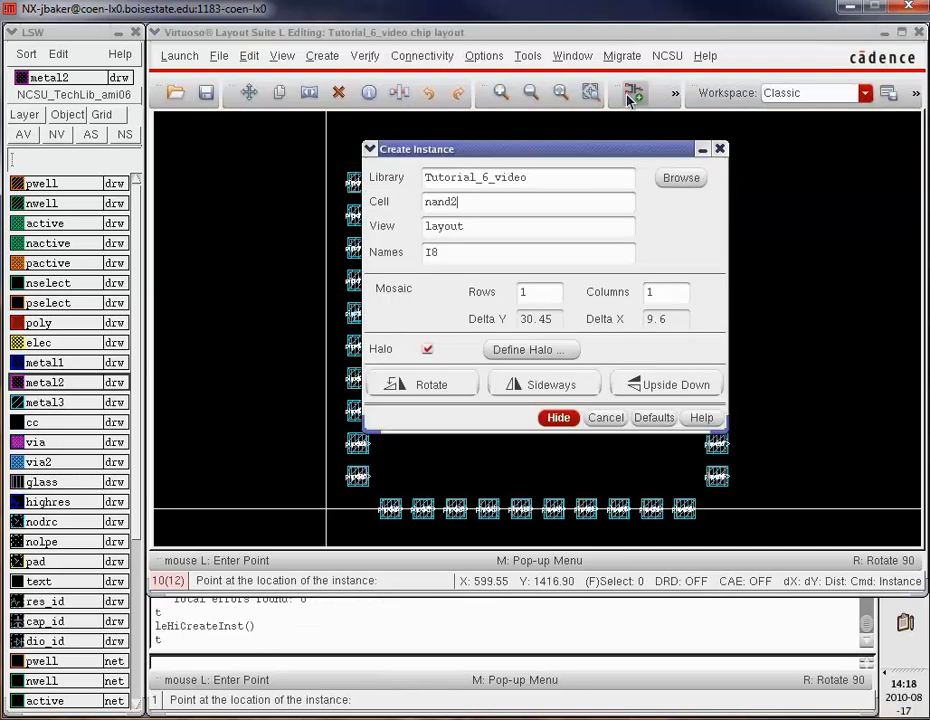
pyautogui.click(678, 178)
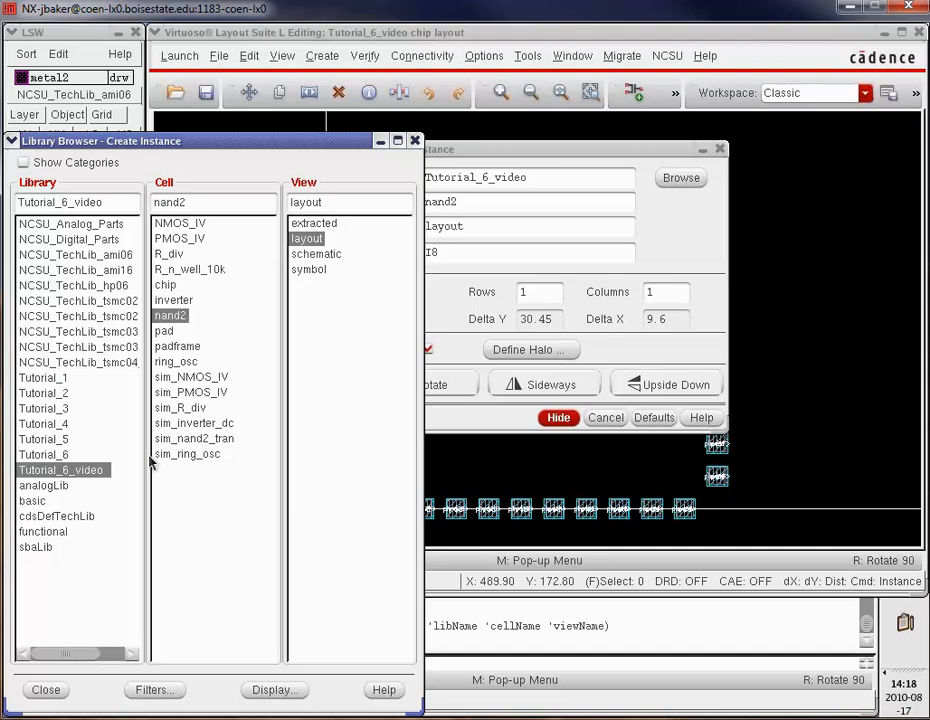
pyautogui.click(80, 255)
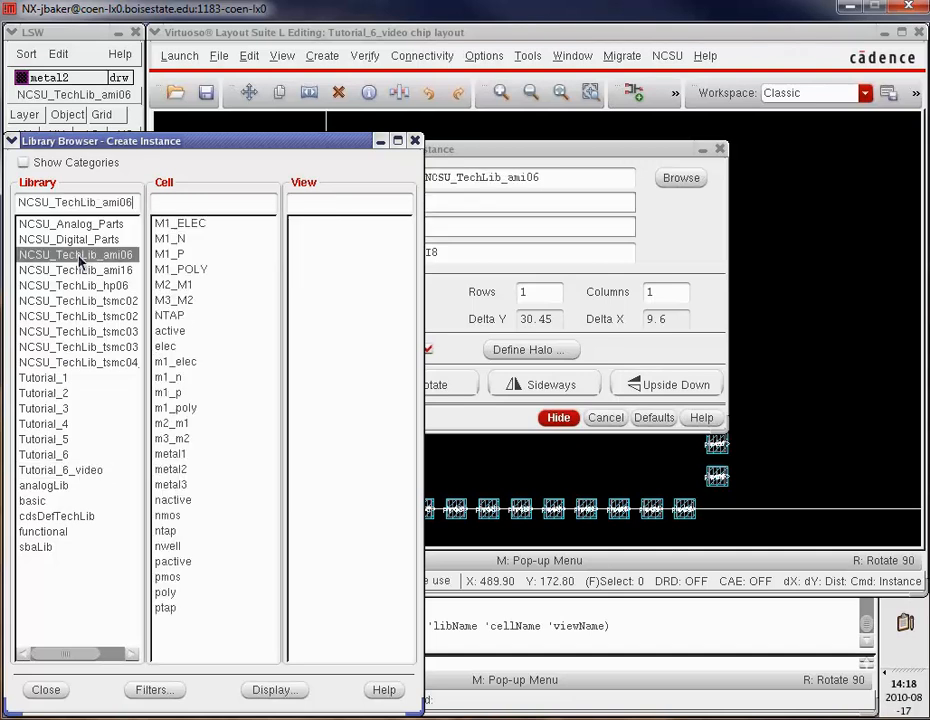
pyautogui.click(170, 424)
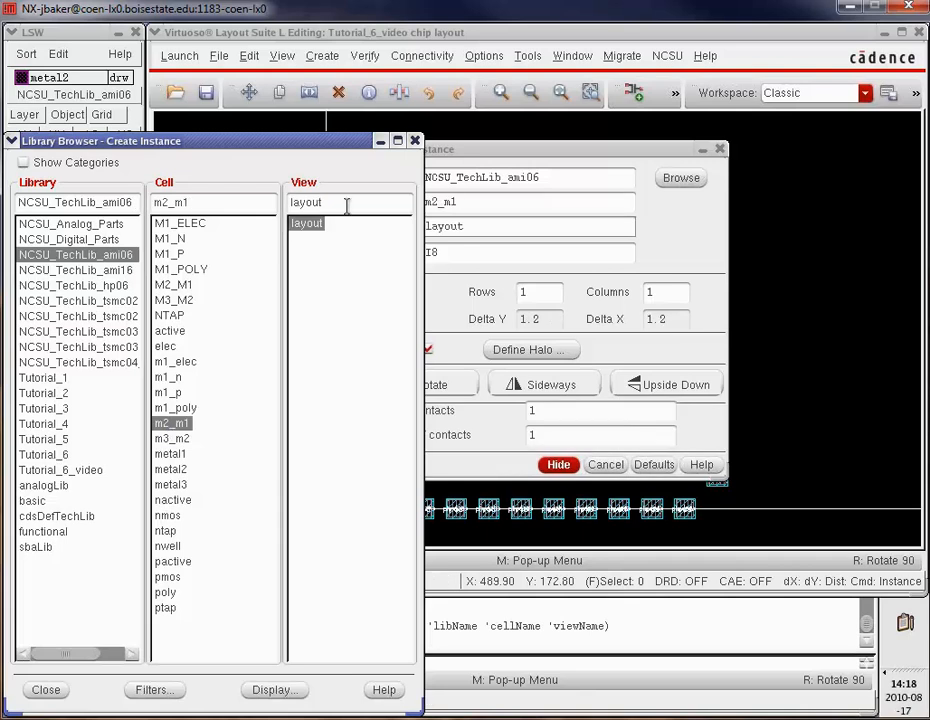
pyautogui.click(324, 33)
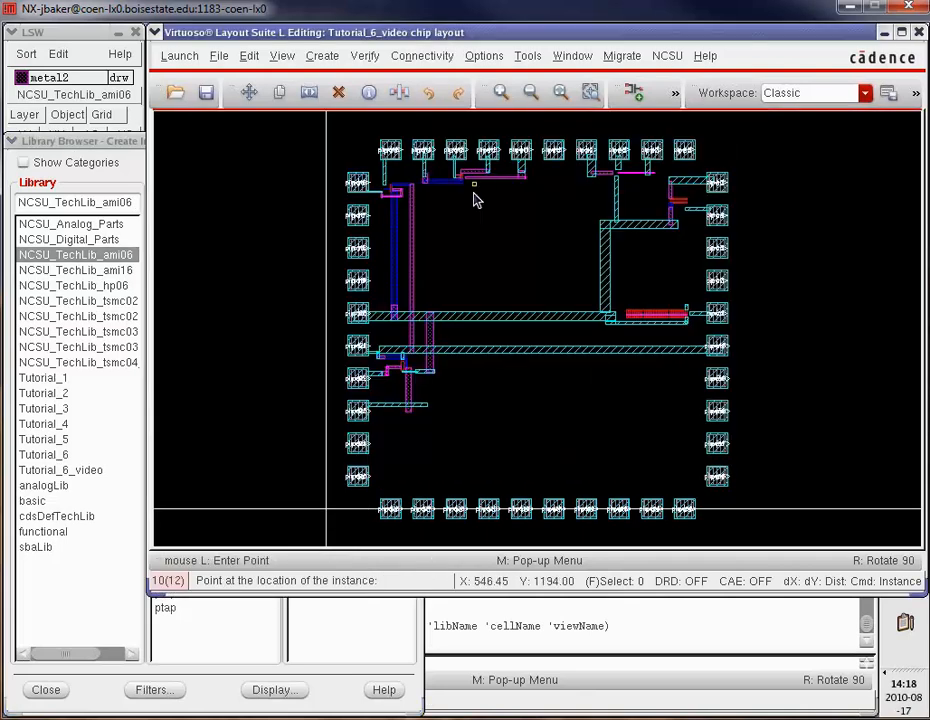
# Examine the metal1 and metal2 overlap at the gnd connection on the pad-side end of the ring oscillator
pyautogui.press('z')
pyautogui.click(772, 336)
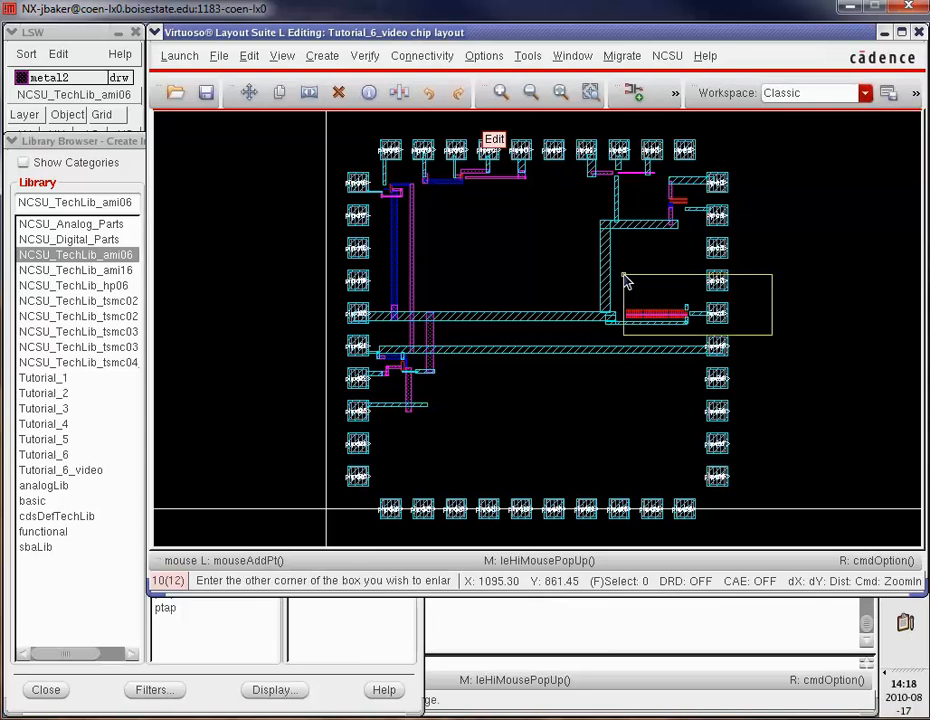
pyautogui.click(623, 279)
pyautogui.press('z')
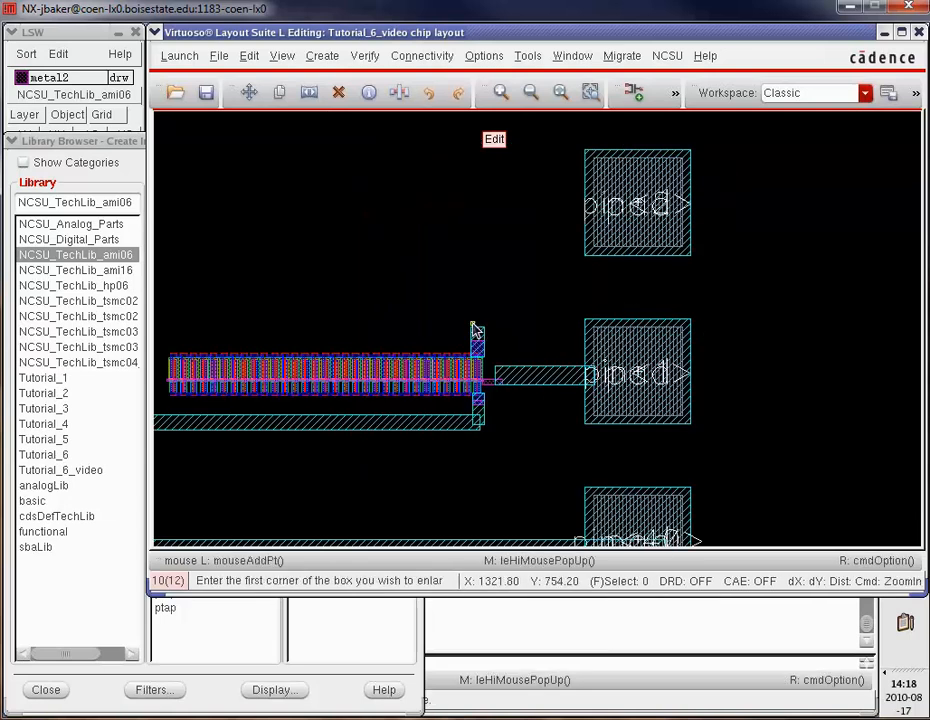
pyautogui.click(445, 314)
pyautogui.click(517, 442)
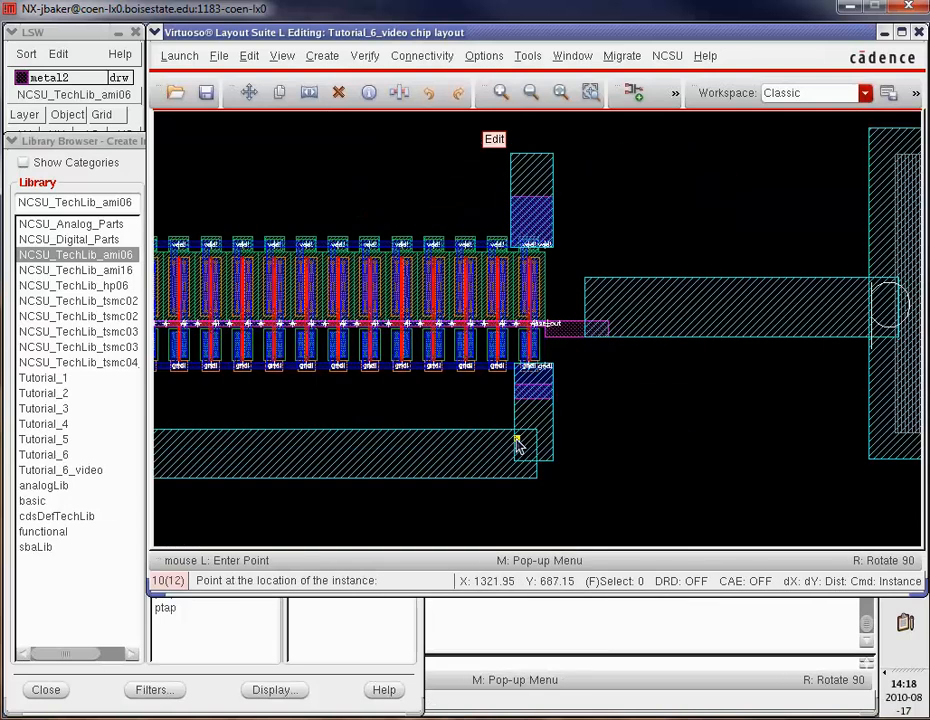
pyautogui.press('z')
pyautogui.click(564, 410)
pyautogui.click(493, 379)
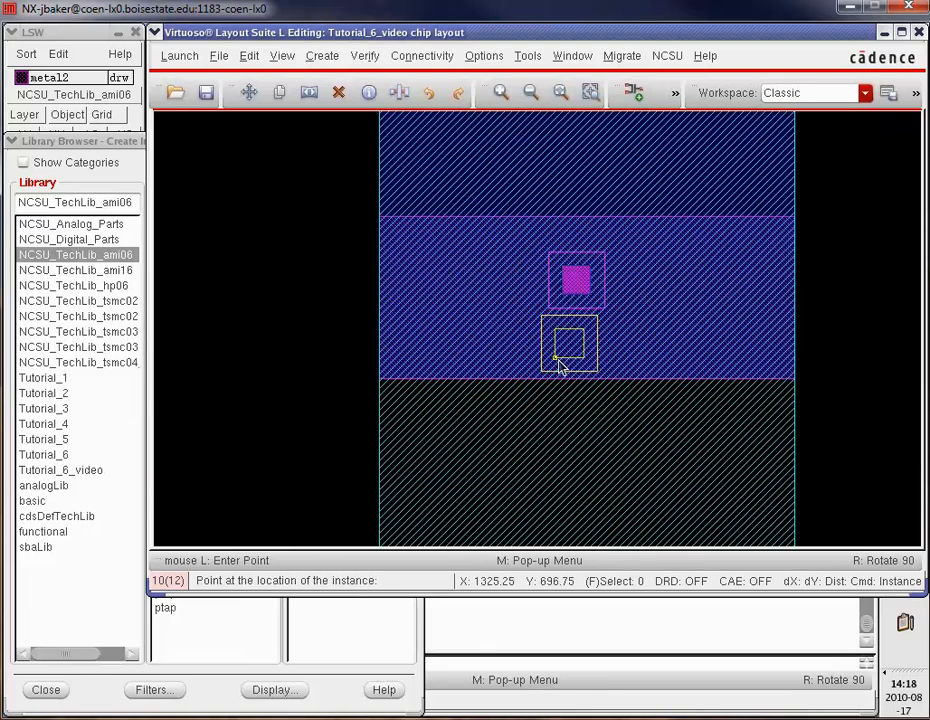
# Examine the ring oscillator's vdd connection and the resistor divider's connections for vias between metal1 and metal2
pyautogui.press('Up')
pyautogui.press('Up')
pyautogui.press('Up')
pyautogui.press('Up')
pyautogui.press('Up')
pyautogui.press('Up')
pyautogui.press('Up')
pyautogui.press('Up')
pyautogui.press('Up')
pyautogui.press('Up')
pyautogui.press('Up')
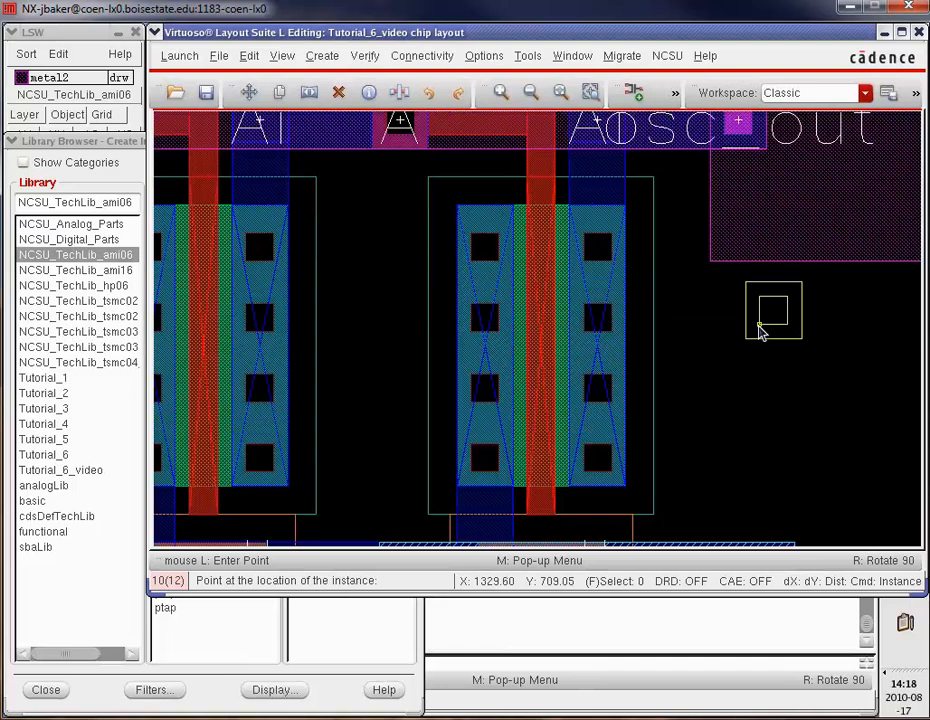
pyautogui.press('Up')
pyautogui.press('Up')
pyautogui.press('Up')
pyautogui.press('Up')
pyautogui.press('Up')
pyautogui.press('Up')
pyautogui.press('Up')
pyautogui.press('Up')
pyautogui.press('Up')
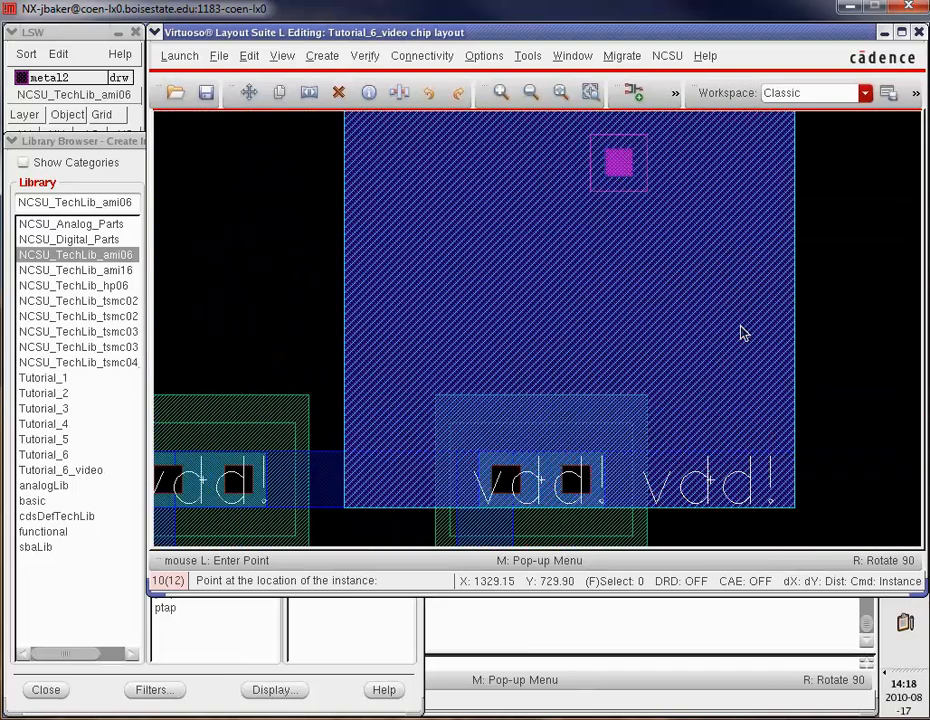
pyautogui.press('Up')
pyautogui.press('Up')
pyautogui.press('Up')
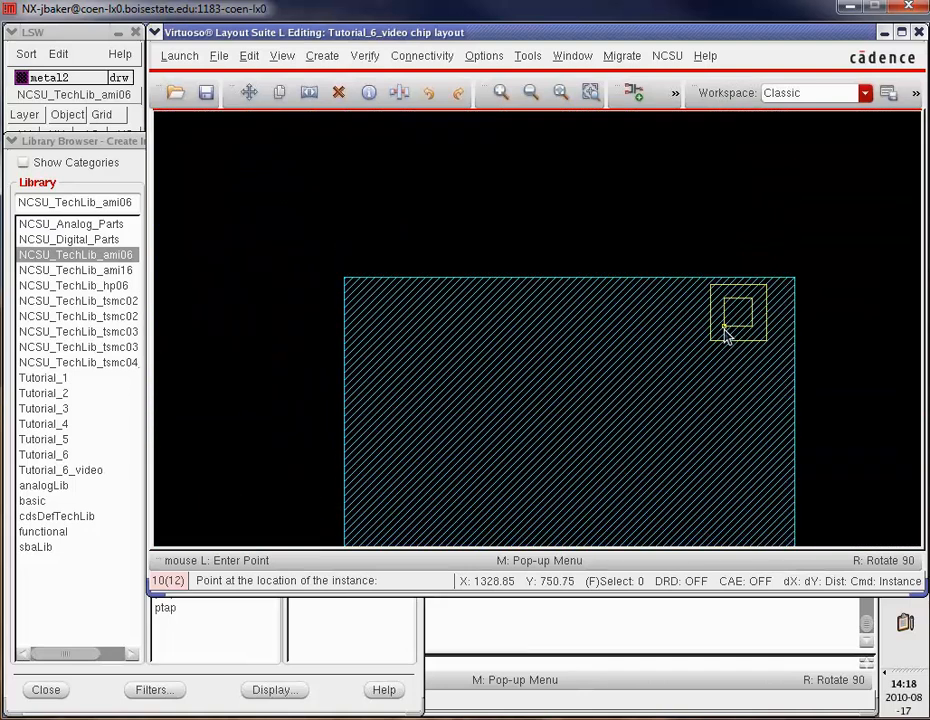
pyautogui.press('Down')
pyautogui.press('Down')
pyautogui.press('Down')
pyautogui.press('Down')
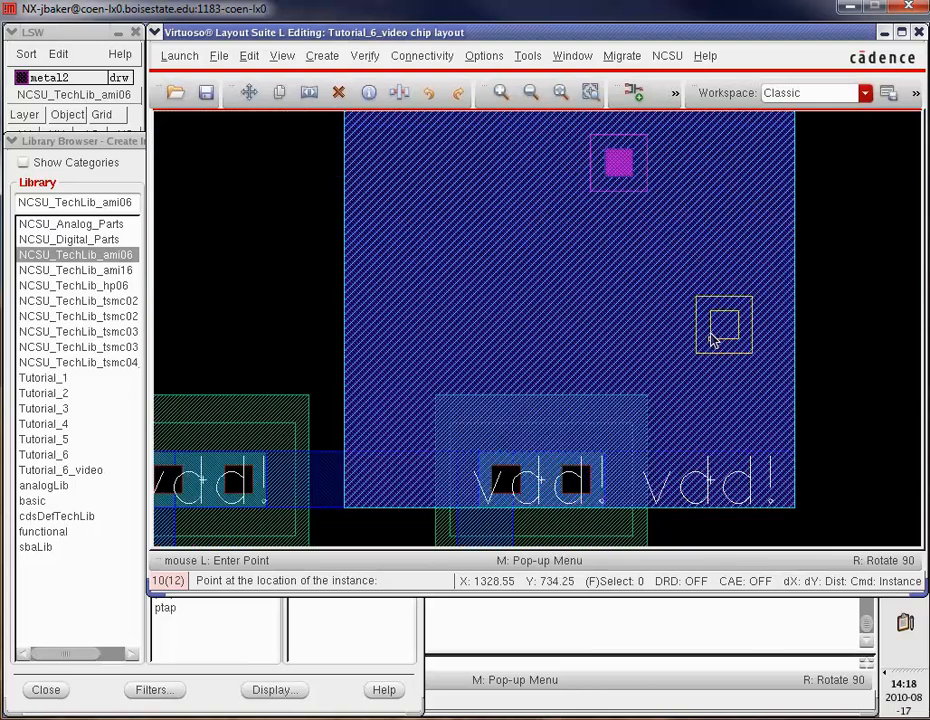
pyautogui.press('f')
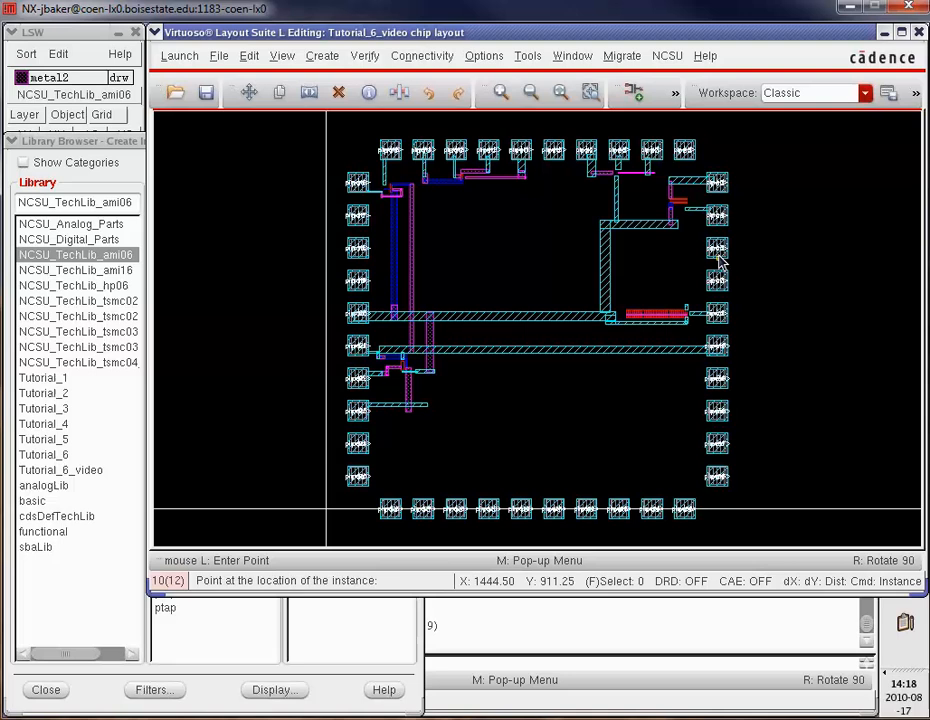
pyautogui.press('z')
pyautogui.click(665, 173)
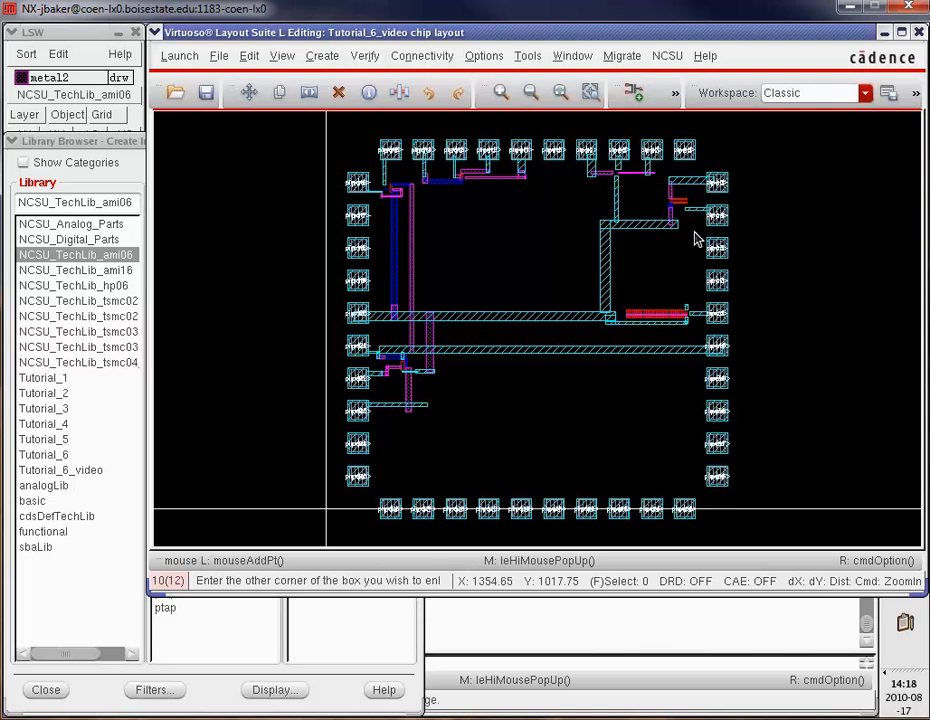
pyautogui.click(697, 241)
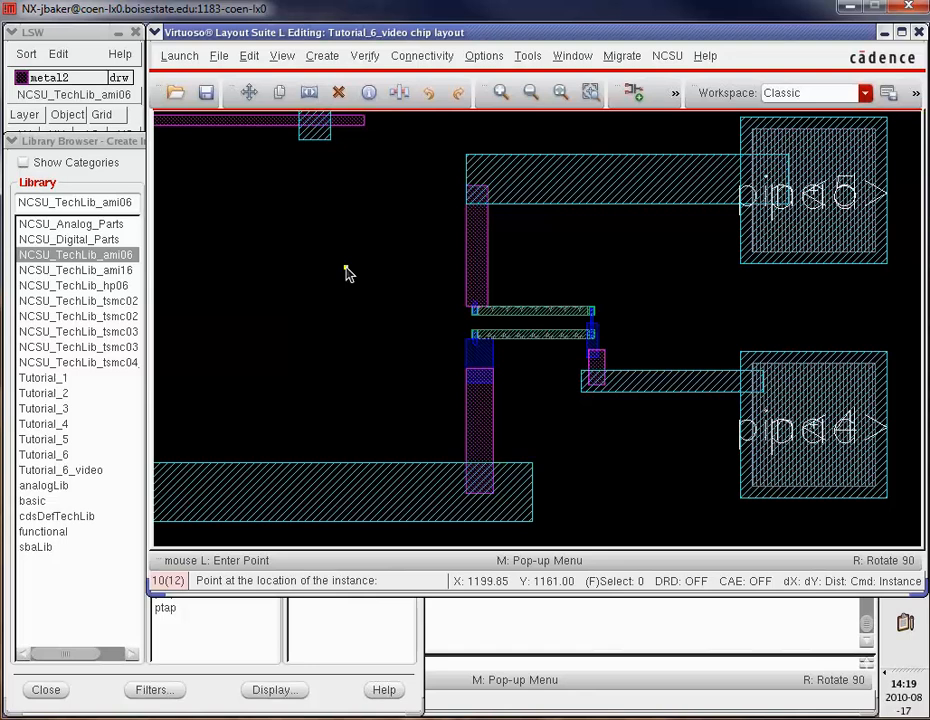
# Place m2_m1 vias on the metal1 and metal2 overlaps at the gate, source and drain of the NMOS transistor beneath the upper pads
pyautogui.press('f')
pyautogui.press('z')
pyautogui.click(577, 146)
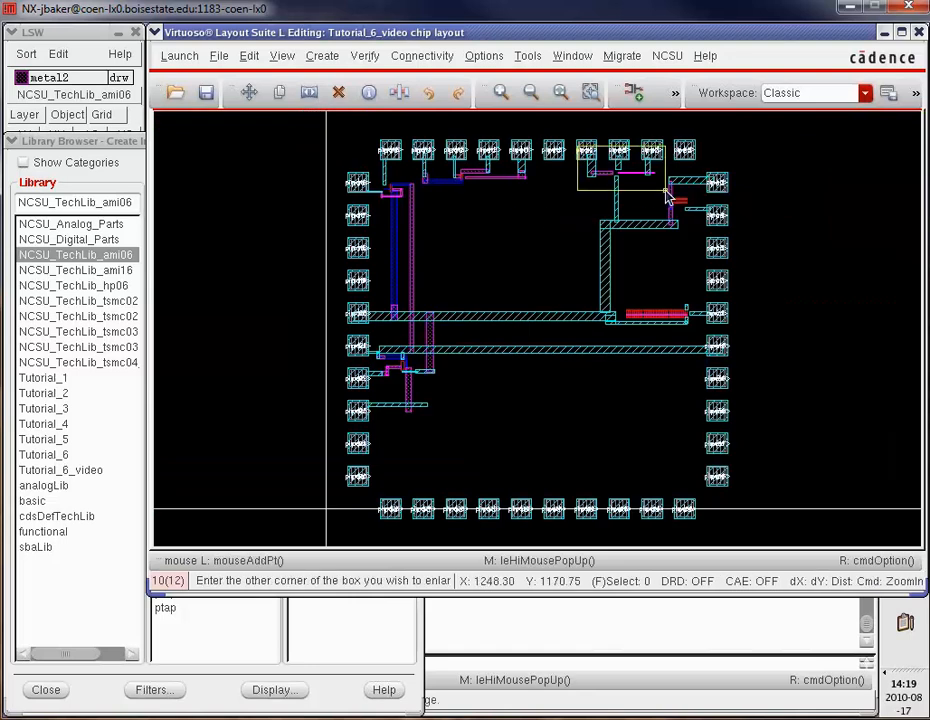
pyautogui.click(665, 189)
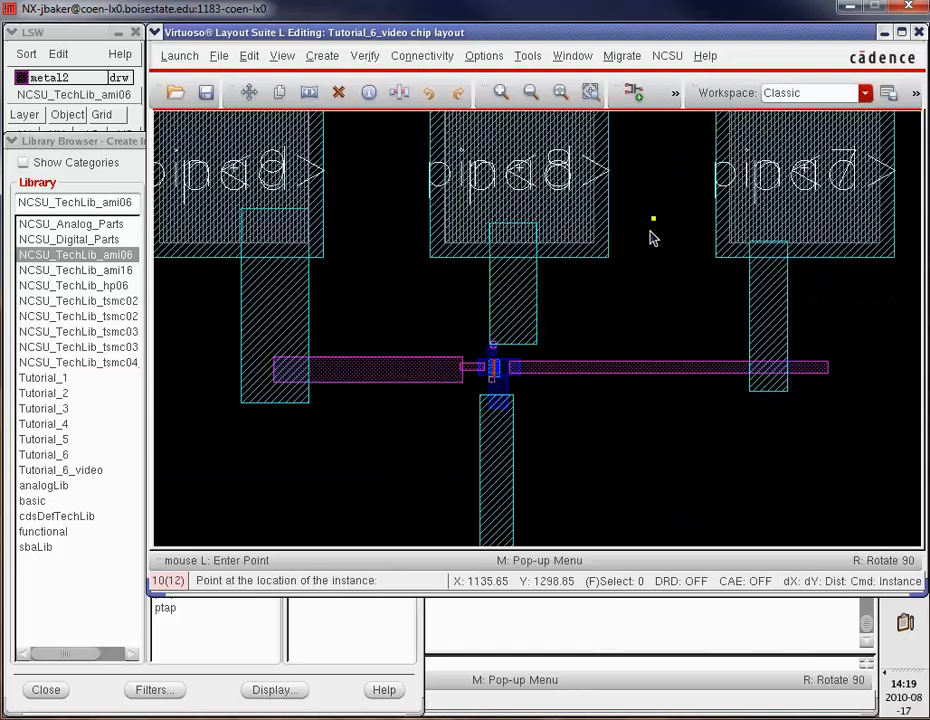
pyautogui.press('z')
pyautogui.click(475, 328)
pyautogui.click(550, 399)
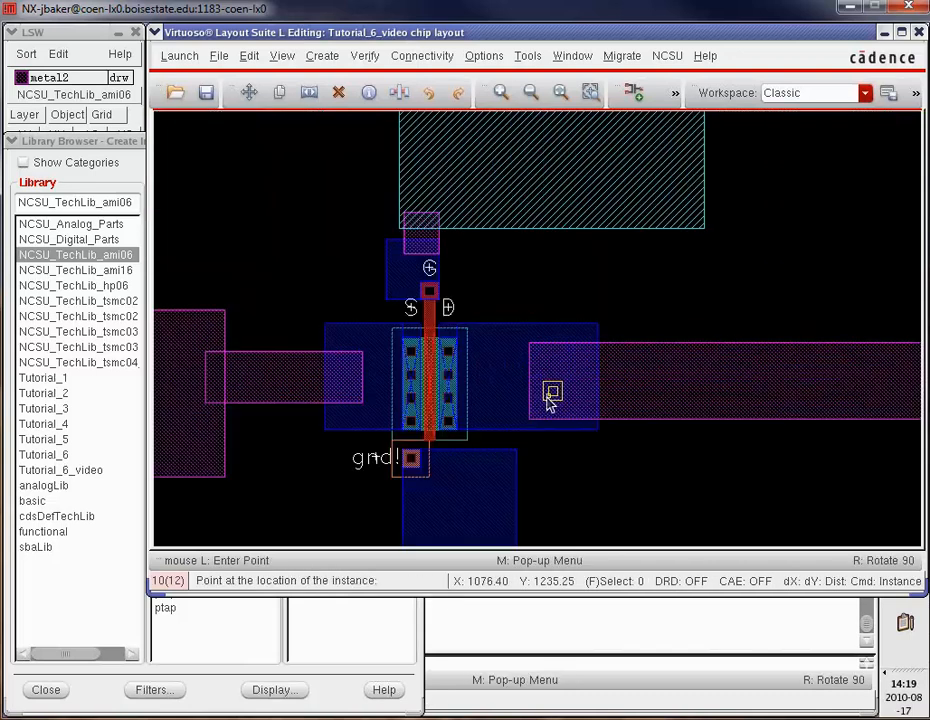
pyautogui.click(417, 247)
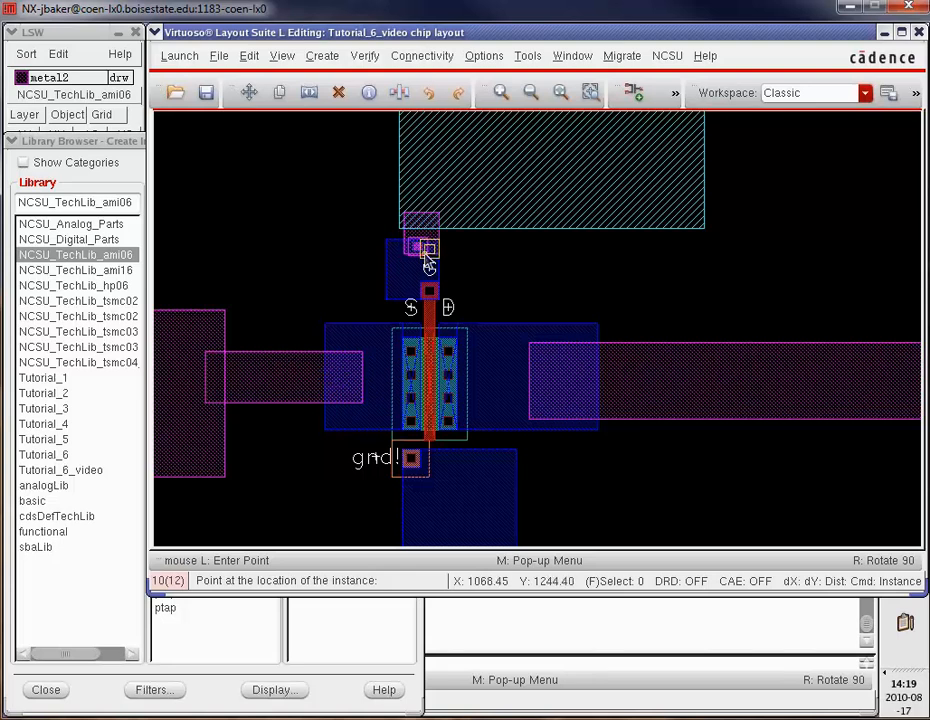
pyautogui.click(345, 376)
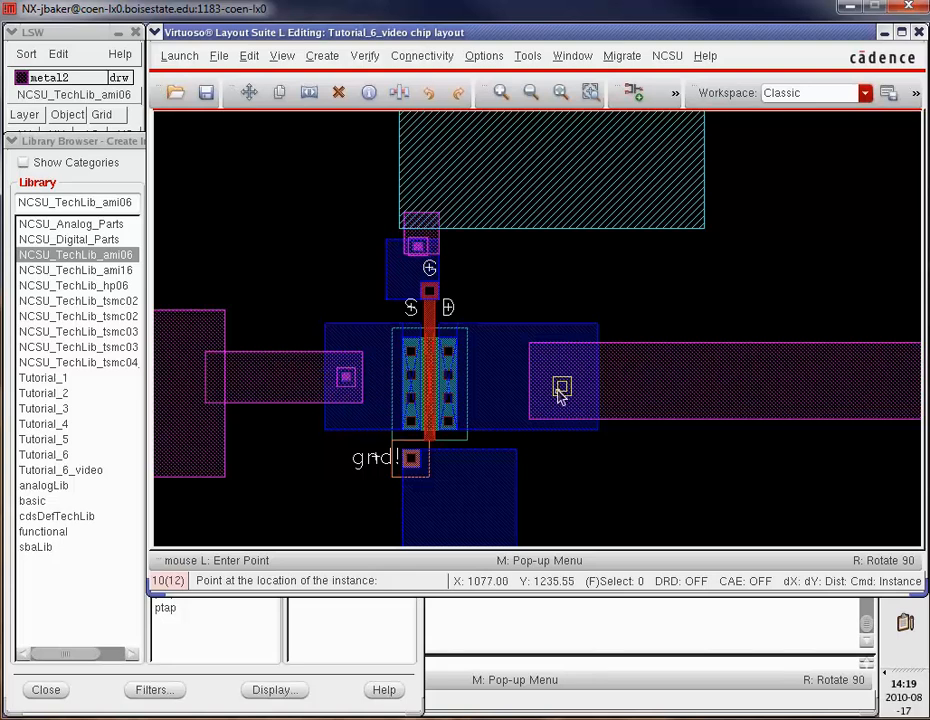
pyautogui.click(559, 391)
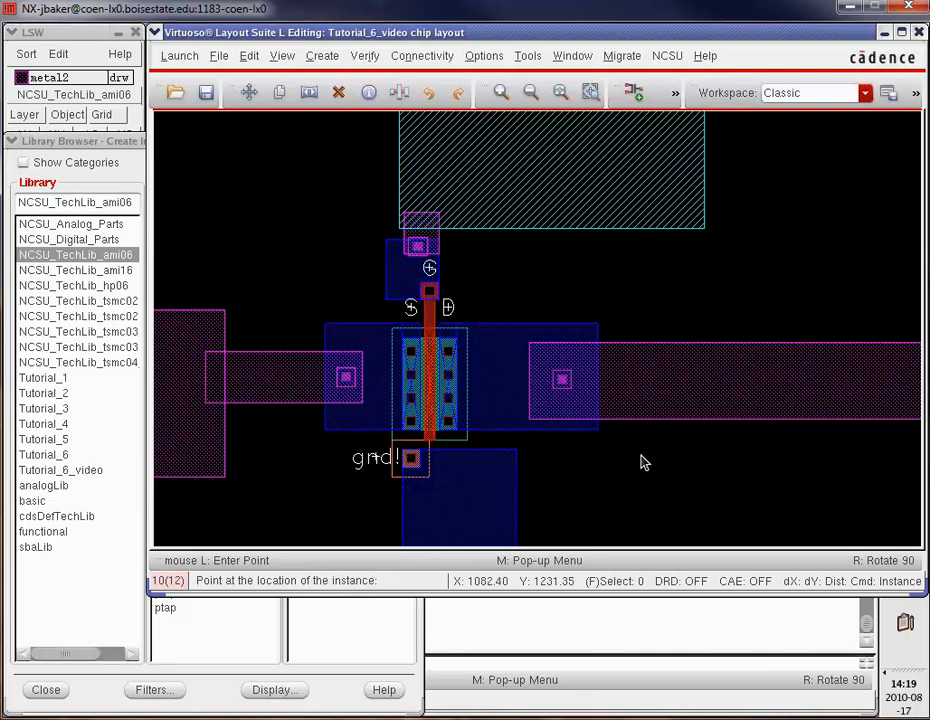
# Place an m2_m1 via where the NMOS transistor's gnd metal1 overlaps metal3, and draw a metal2 rectangle around the via
pyautogui.scroll(-3, 639, 460)
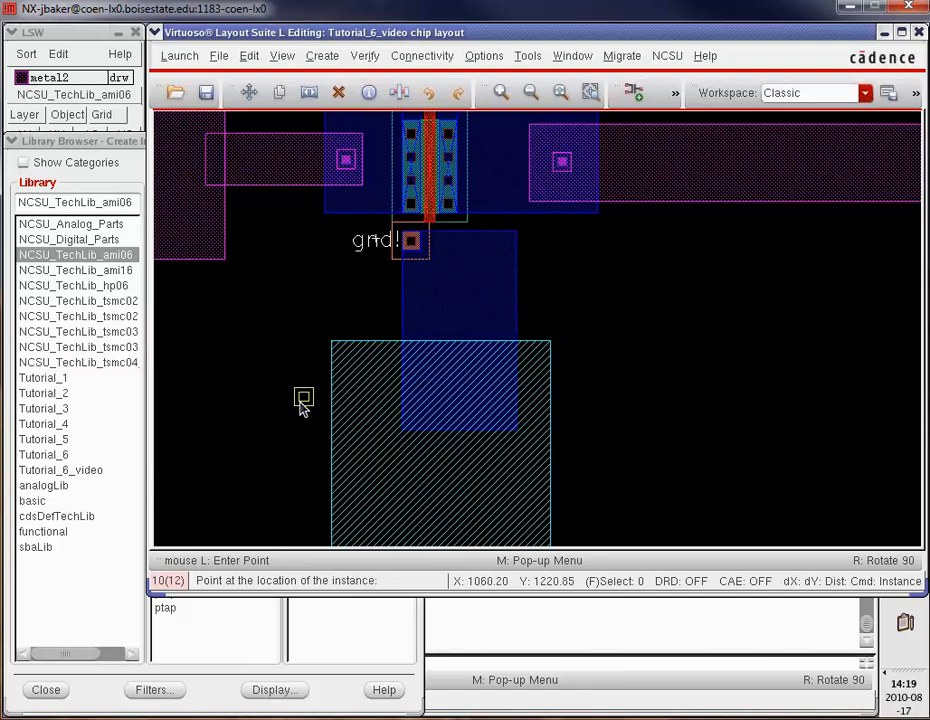
pyautogui.click(461, 388)
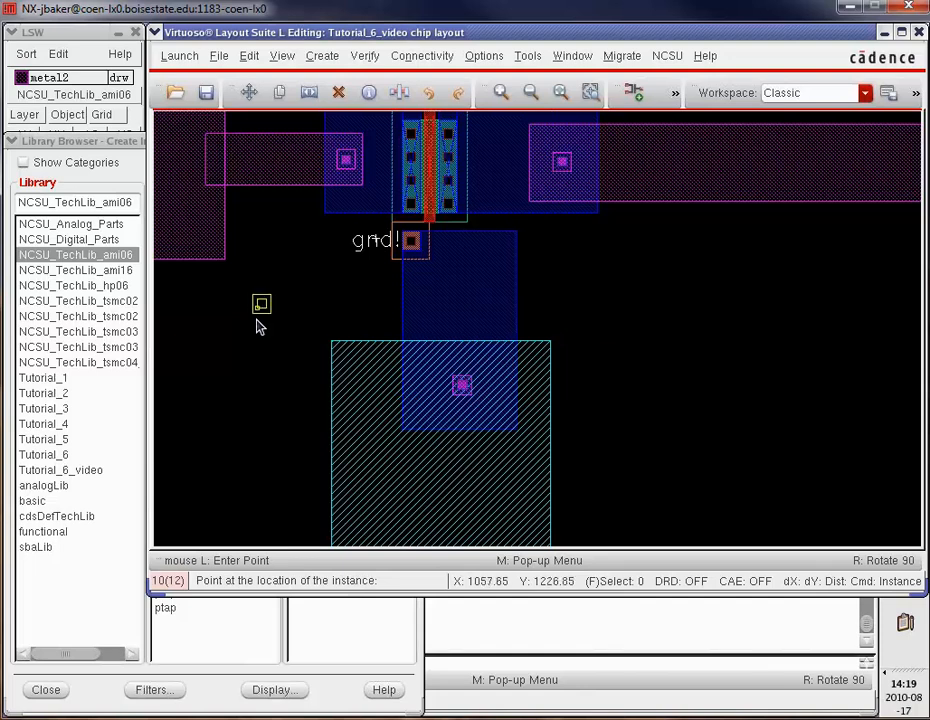
pyautogui.press('r')
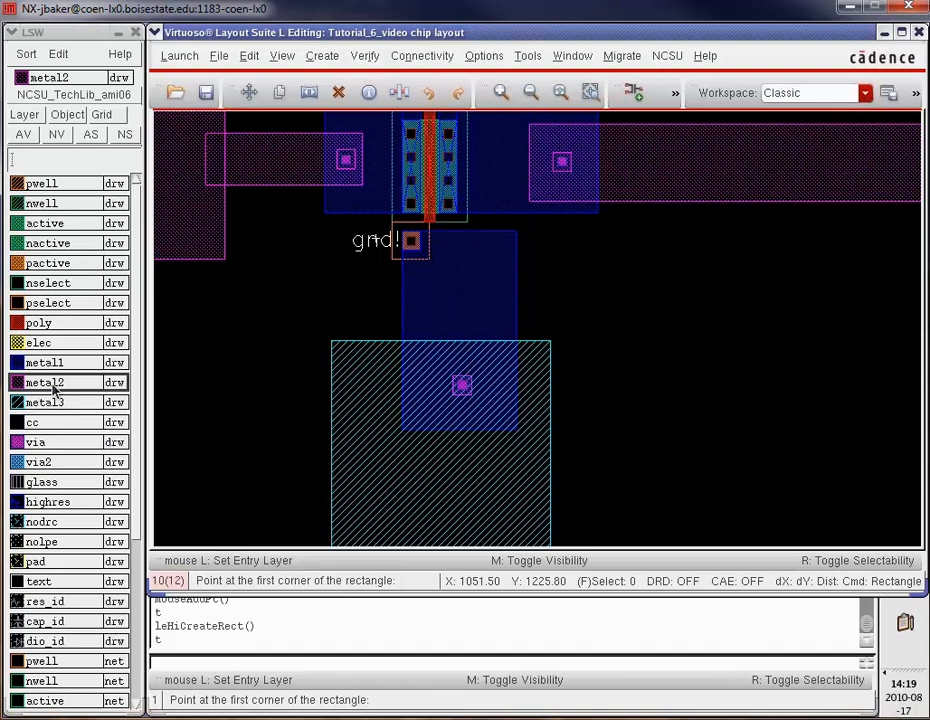
pyautogui.click(431, 358)
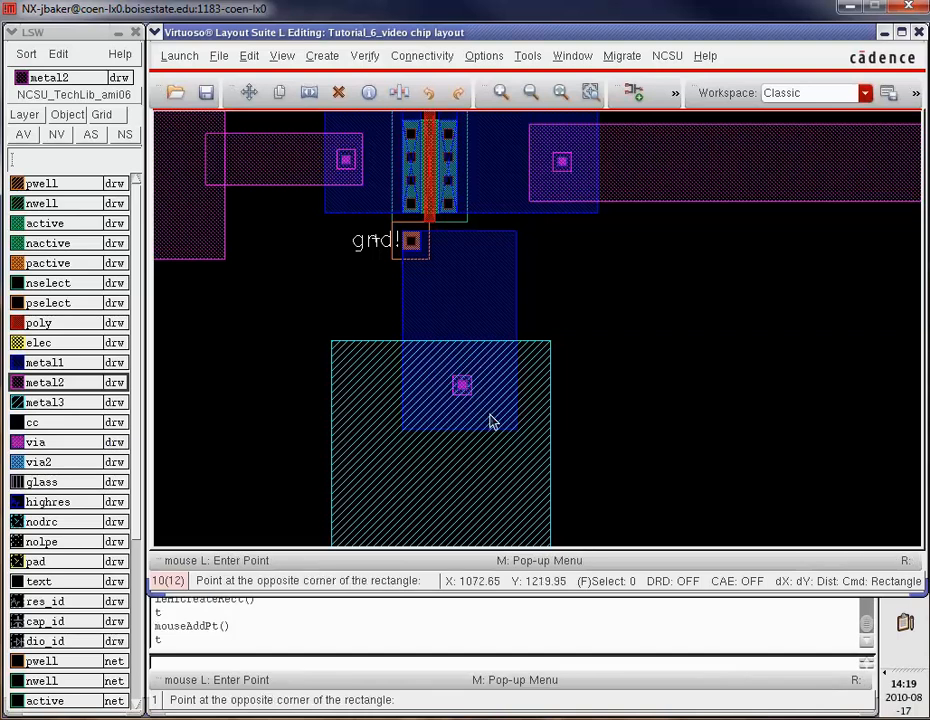
pyautogui.click(490, 415)
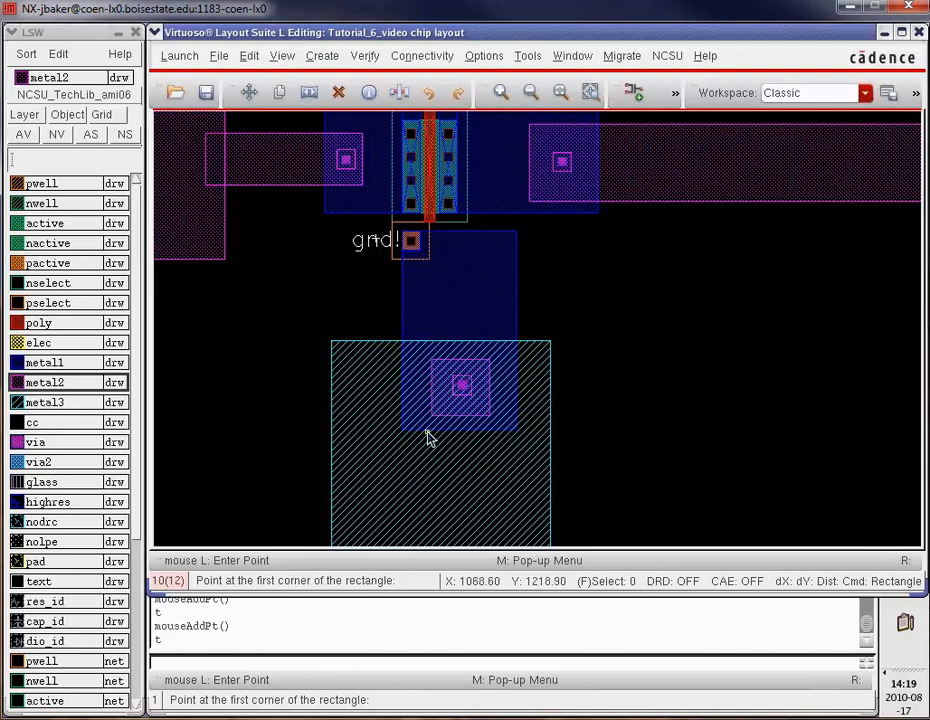
# Place m2_m1 vias on the metal1 and metal2 overlaps at the source, gate and drain of the PMOS transistor beneath the upper pads
pyautogui.press('i')
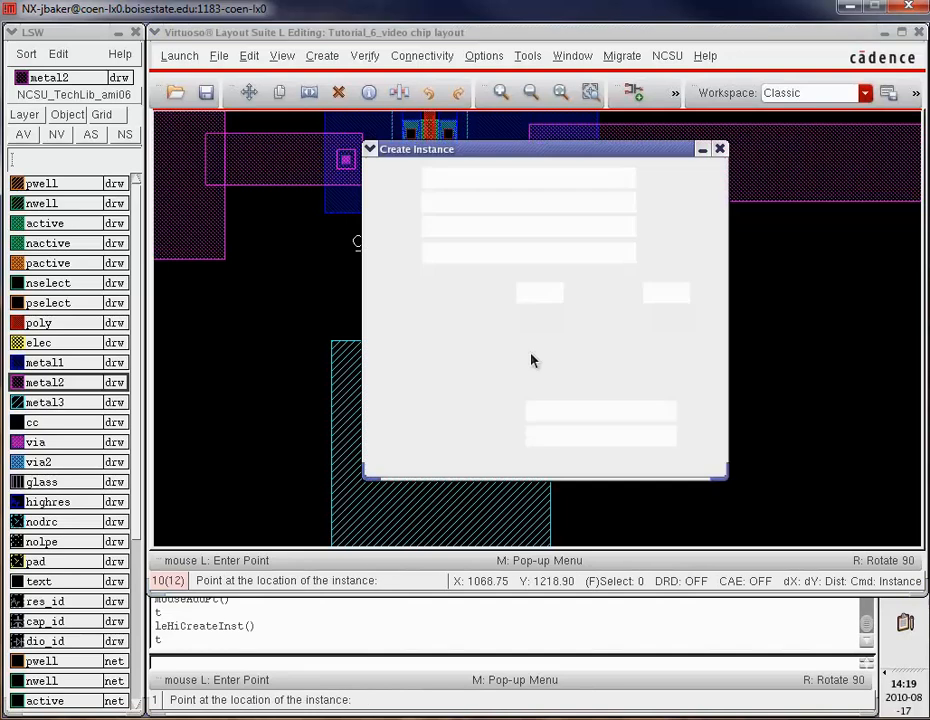
pyautogui.press('F3')
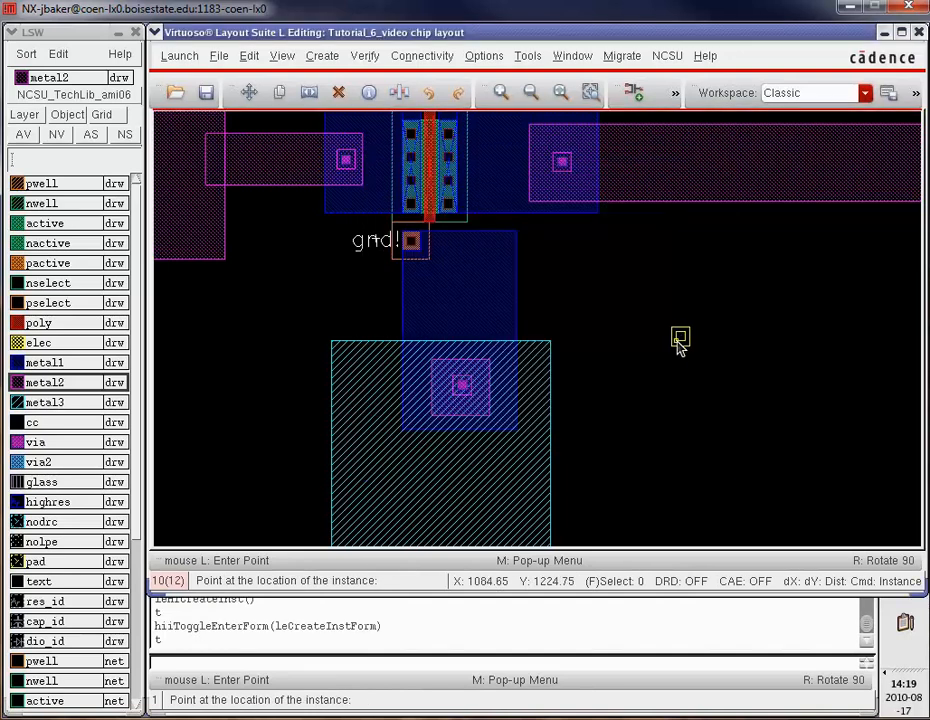
pyautogui.press('f')
pyautogui.press('z')
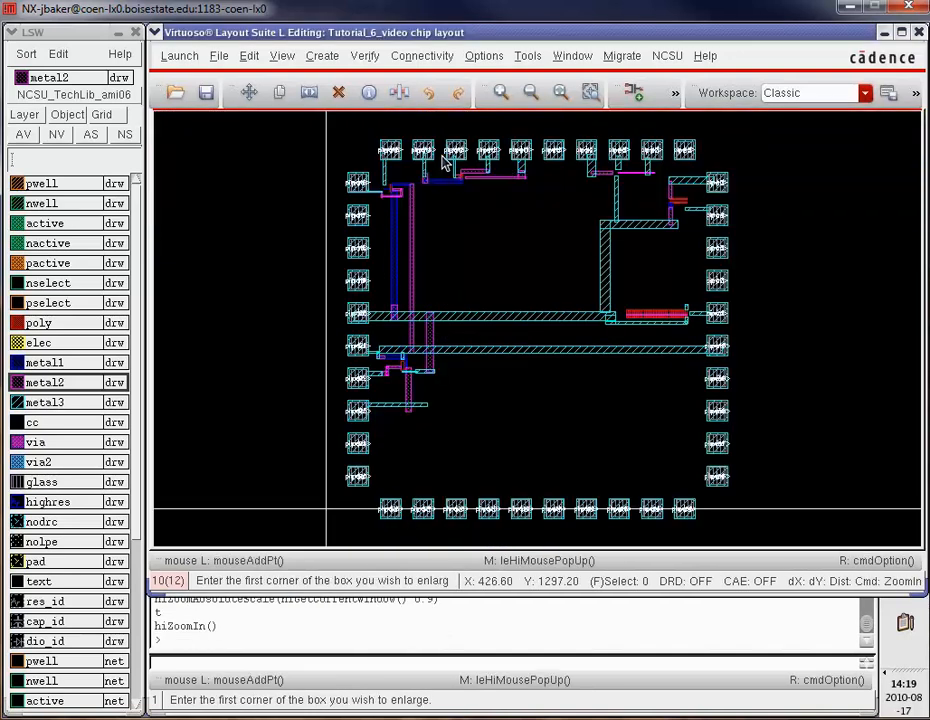
pyautogui.click(440, 155)
pyautogui.click(492, 195)
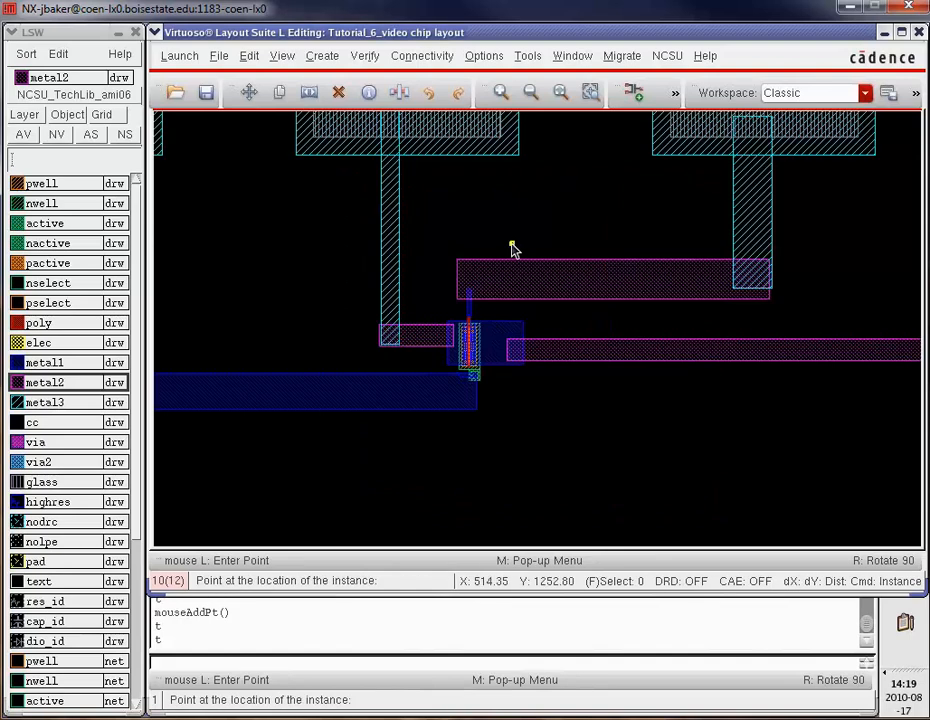
pyautogui.press('z')
pyautogui.click(415, 278)
pyautogui.click(566, 387)
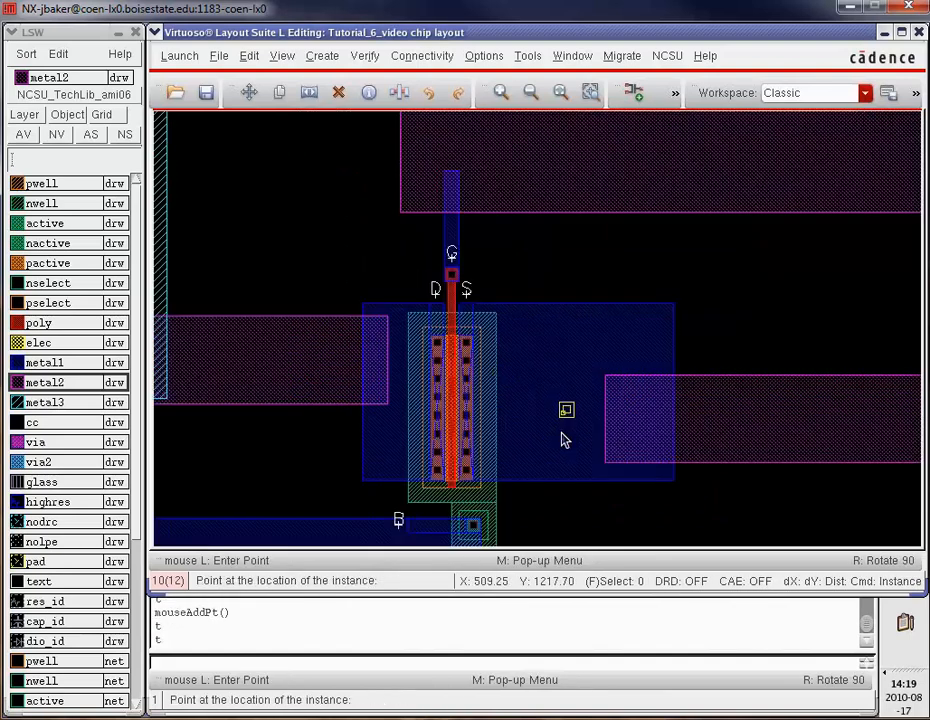
pyautogui.click(637, 421)
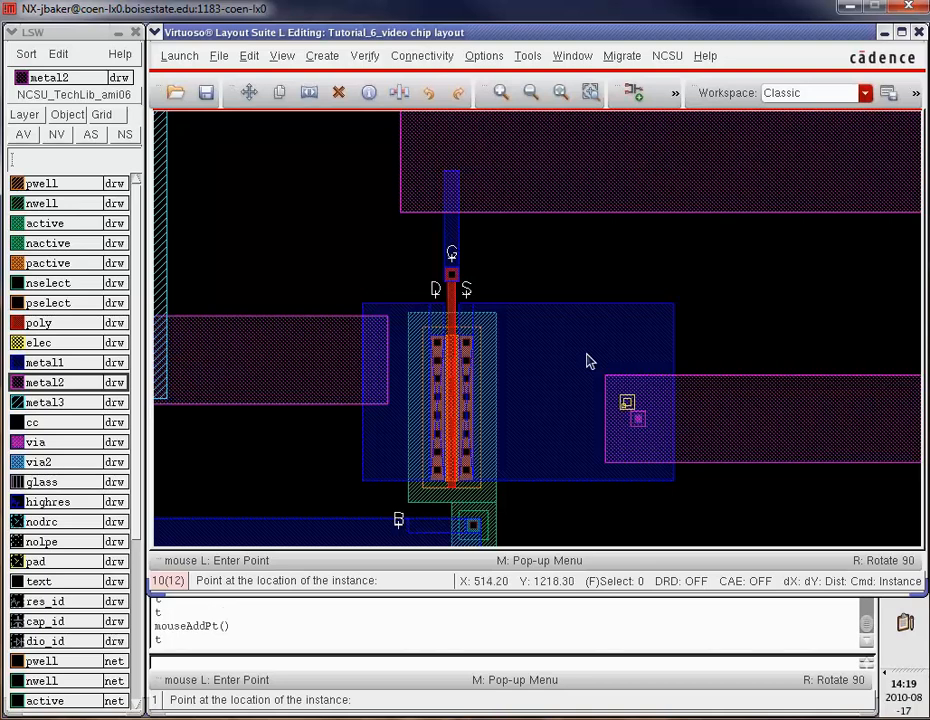
pyautogui.click(451, 187)
pyautogui.click(372, 360)
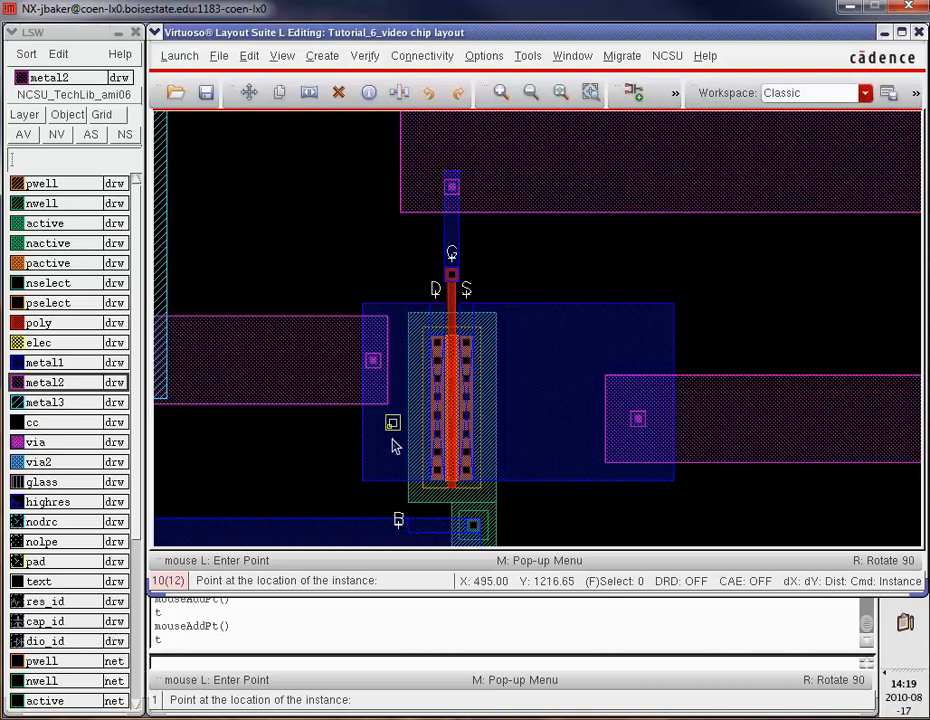
# Examine the PMOS body connection and the via with its metal2 patch at the NMOS transistor's gnd connection
pyautogui.press('Down')
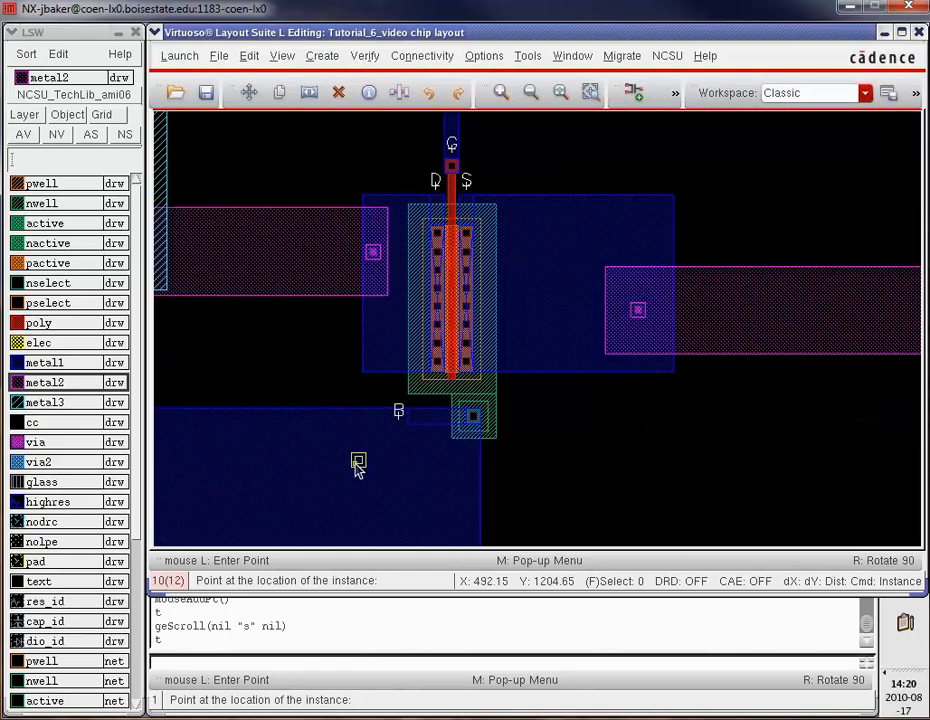
pyautogui.press('f')
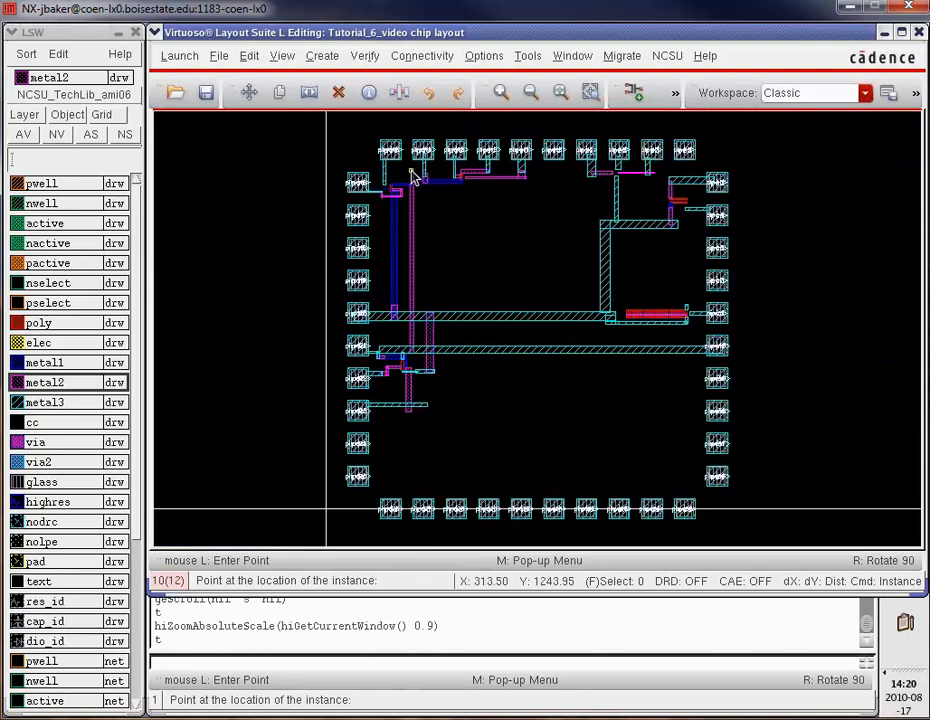
pyautogui.press('z')
pyautogui.click(550, 172)
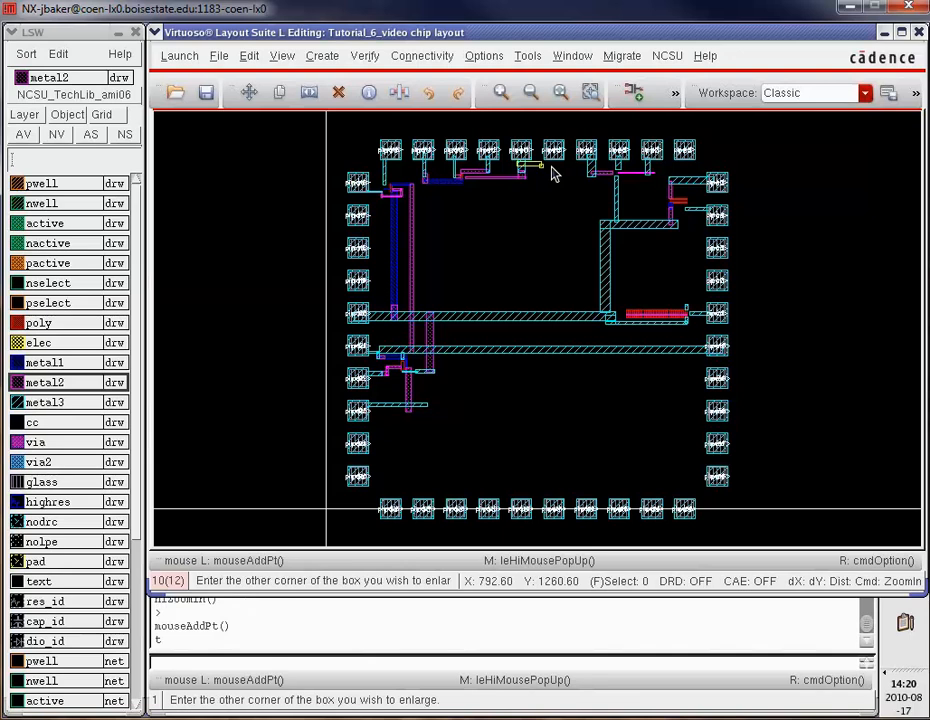
pyautogui.click(613, 202)
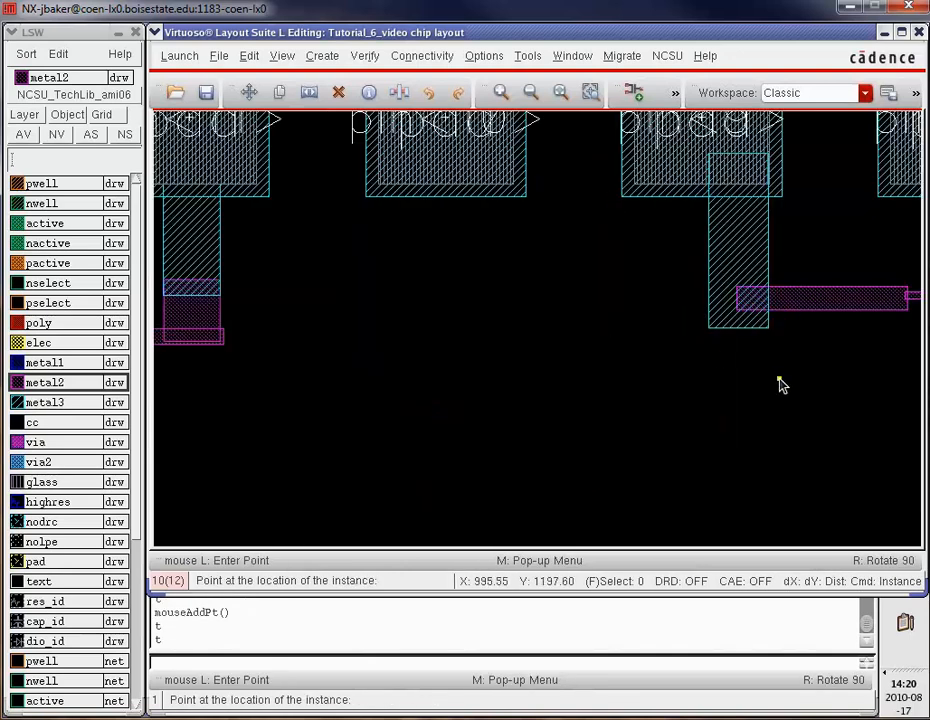
pyautogui.hotkey('shift', 'z')
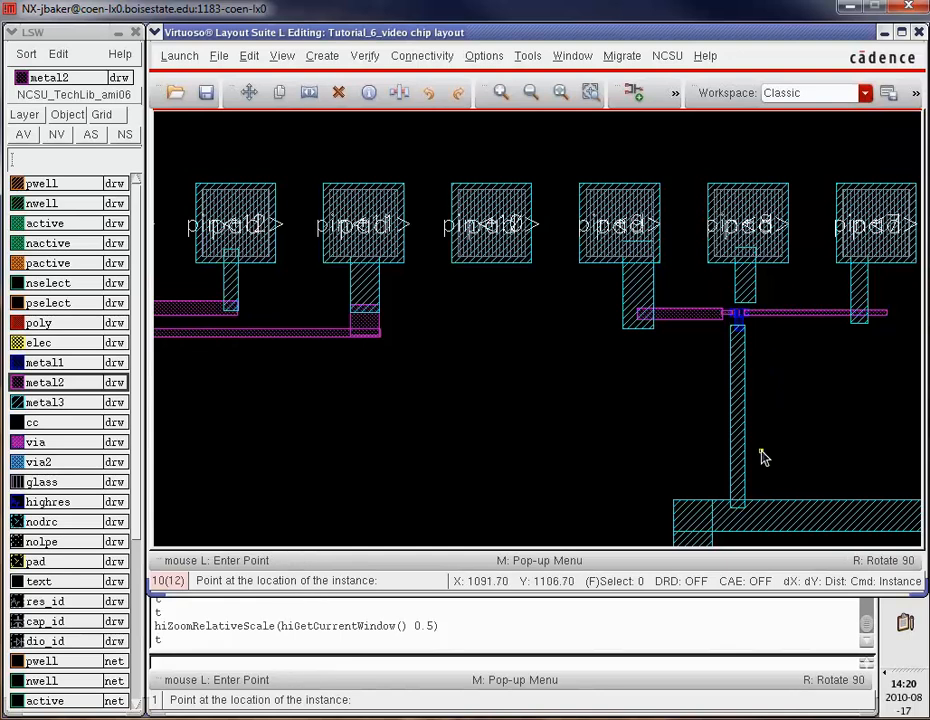
pyautogui.press('z')
pyautogui.click(763, 334)
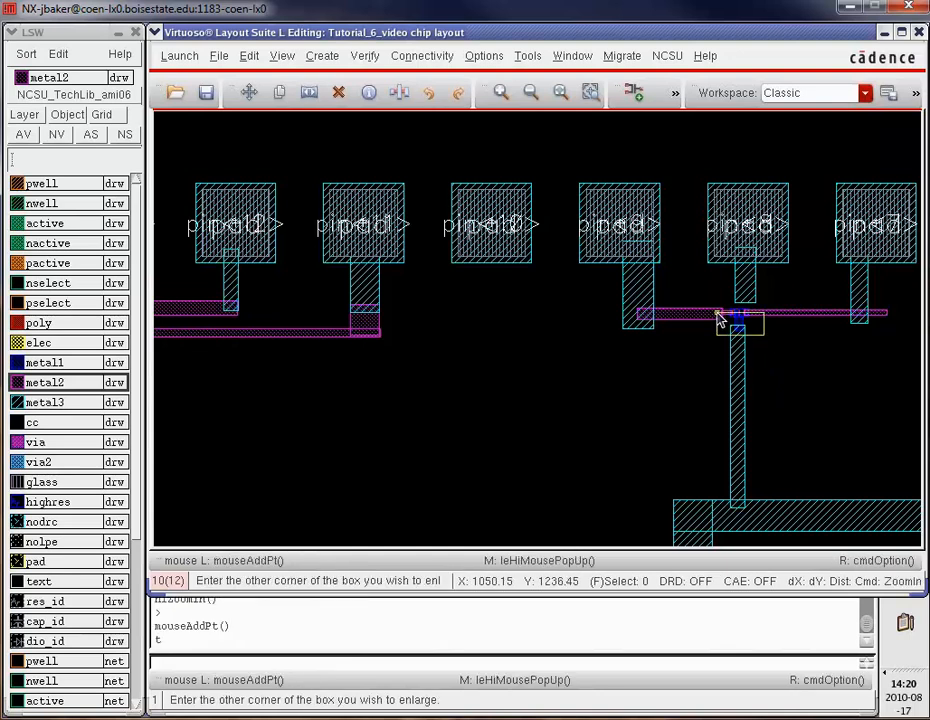
pyautogui.click(716, 316)
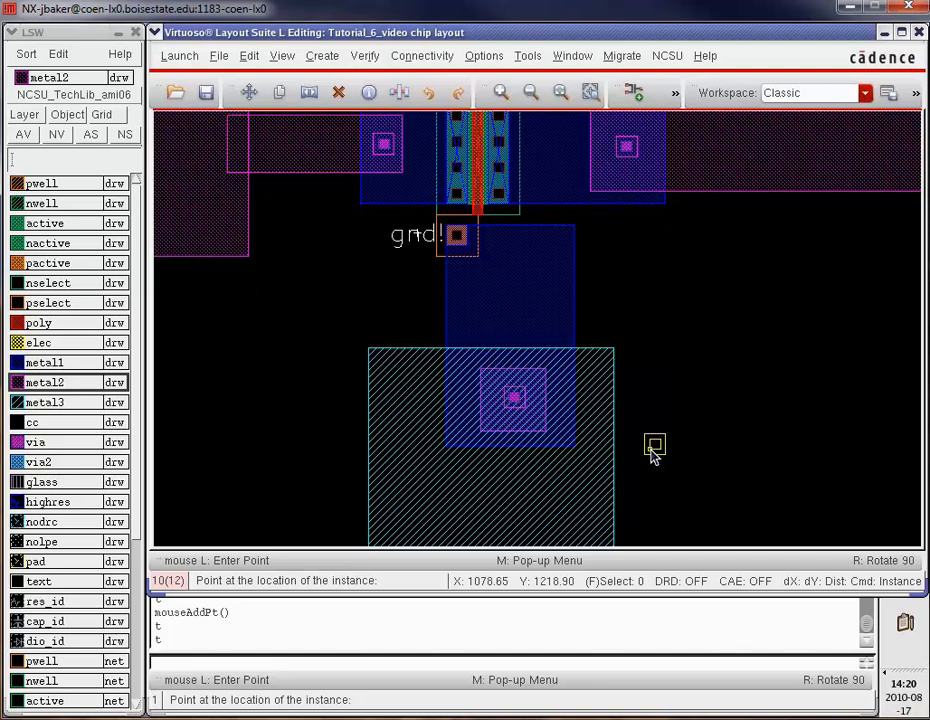
# Place an m2_m1 via where the metal1 line from the PMOS body overlaps the metal2 rectangle leading to its pad
pyautogui.press('f')
pyautogui.press('z')
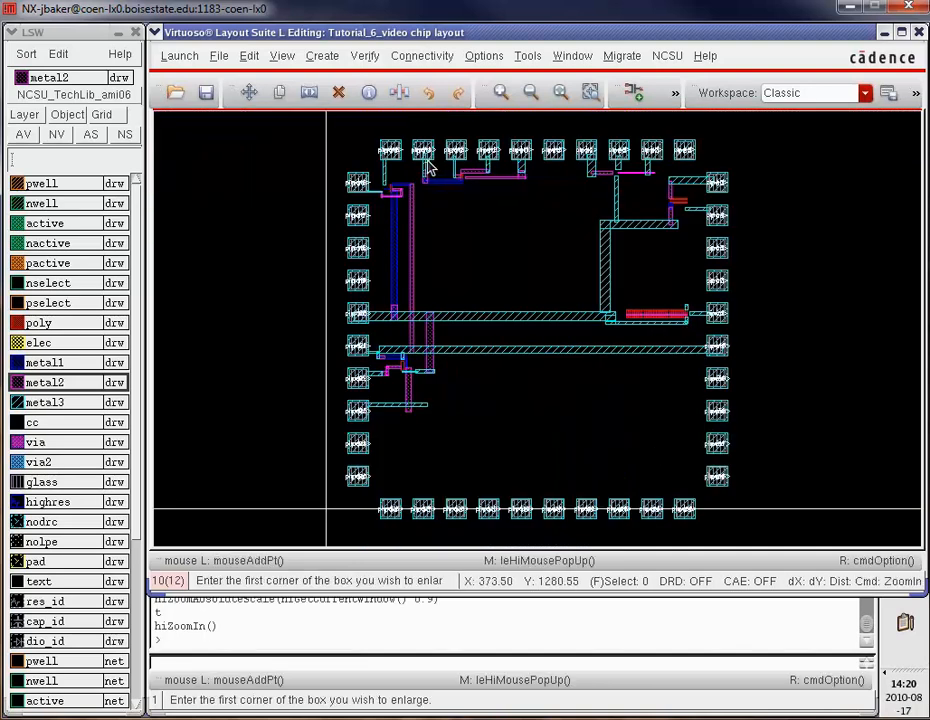
pyautogui.click(432, 160)
pyautogui.click(545, 210)
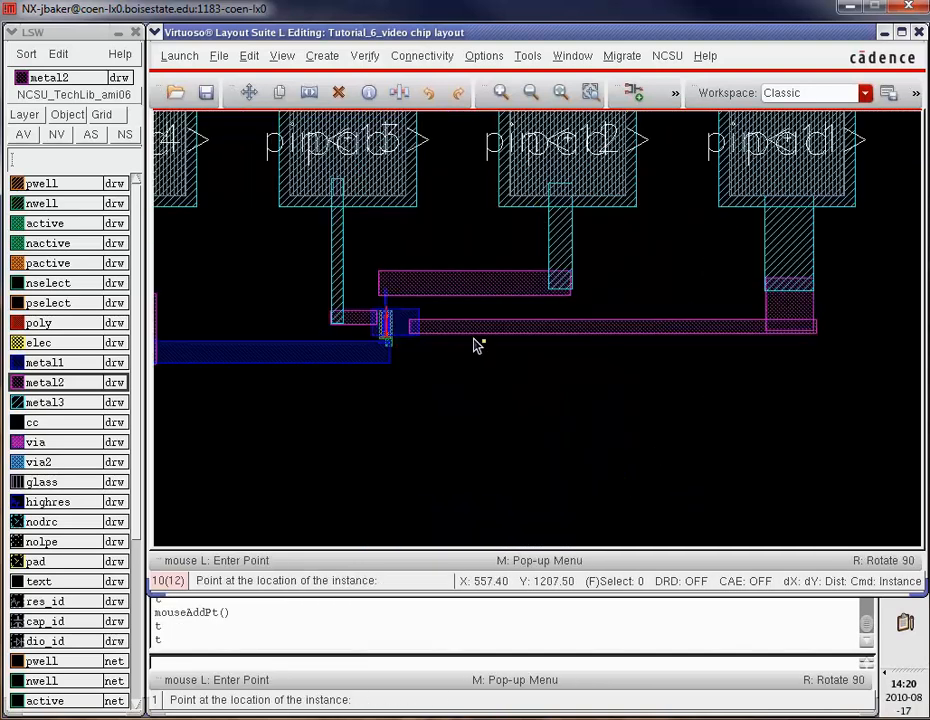
pyautogui.press('z')
pyautogui.click(473, 386)
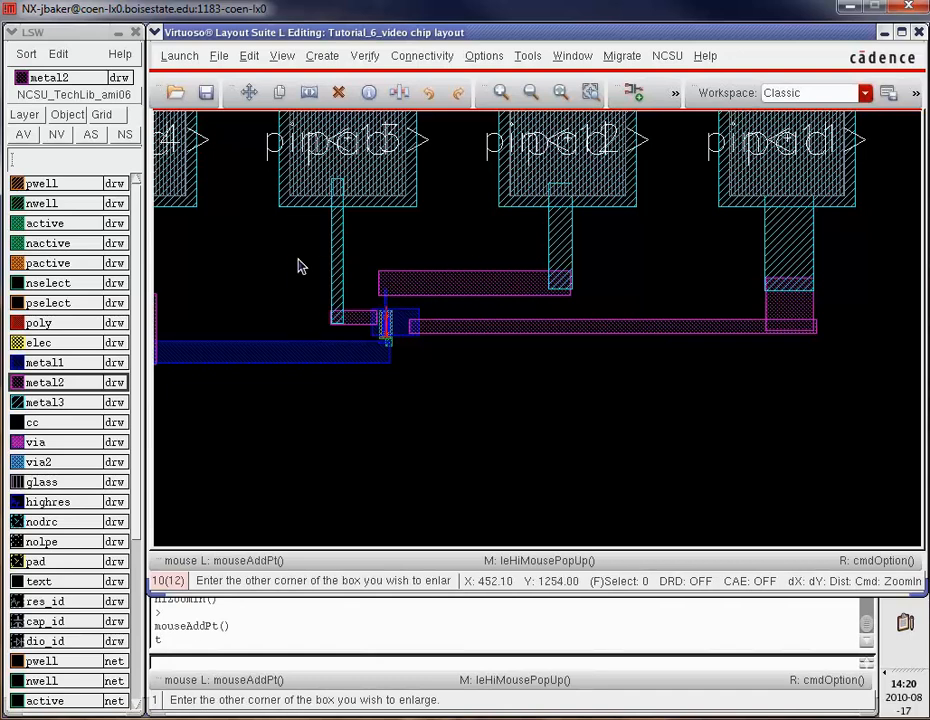
pyautogui.click(298, 265)
pyautogui.press('i')
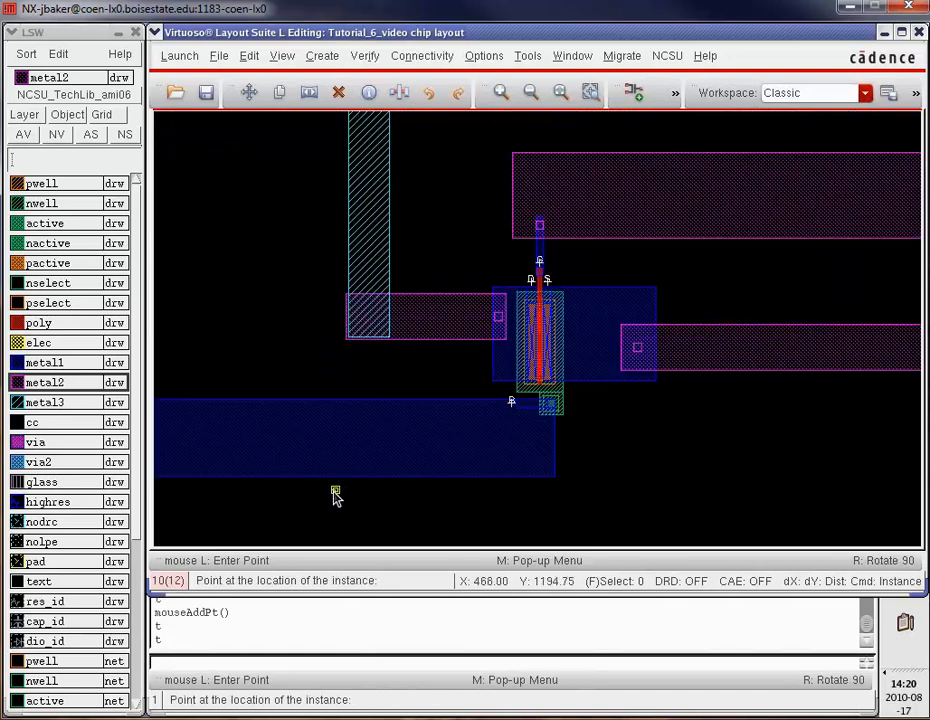
pyautogui.press('shift')
pyautogui.press('Left')
pyautogui.press('Left')
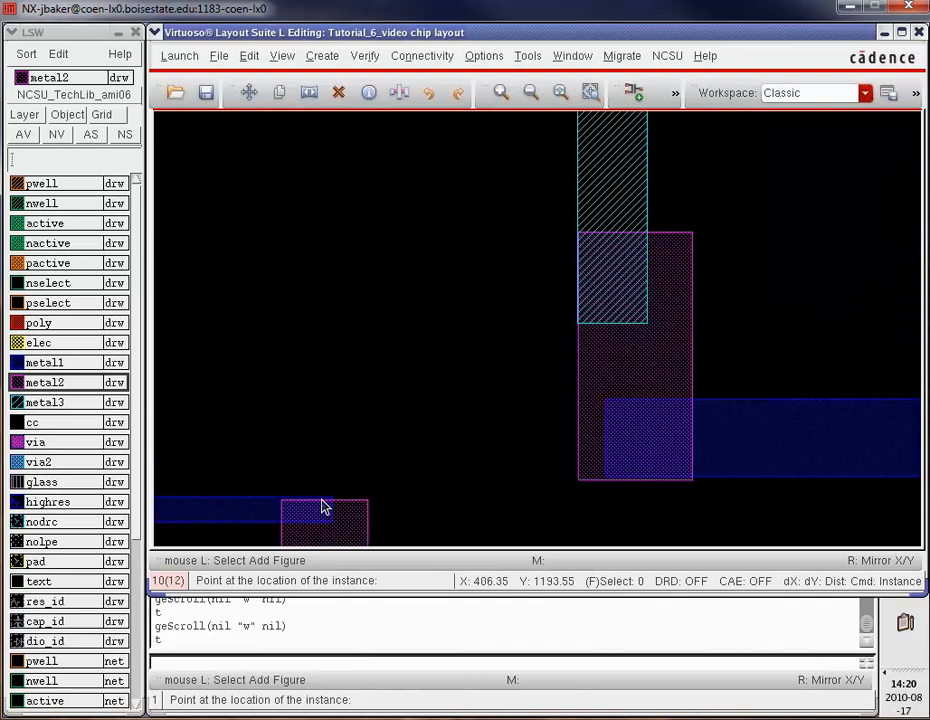
pyautogui.click(648, 436)
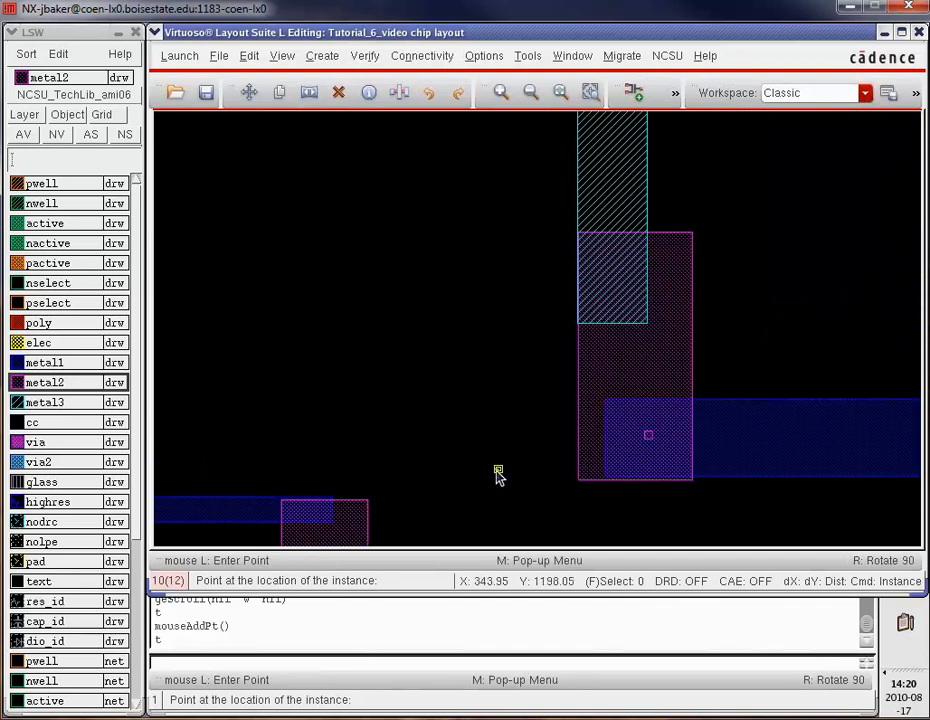
# Place m2_m1 vias on the metal1 and metal2 overlaps of the inverter's vdd, output, input and gnd connections
pyautogui.press('Down')
pyautogui.click(312, 408)
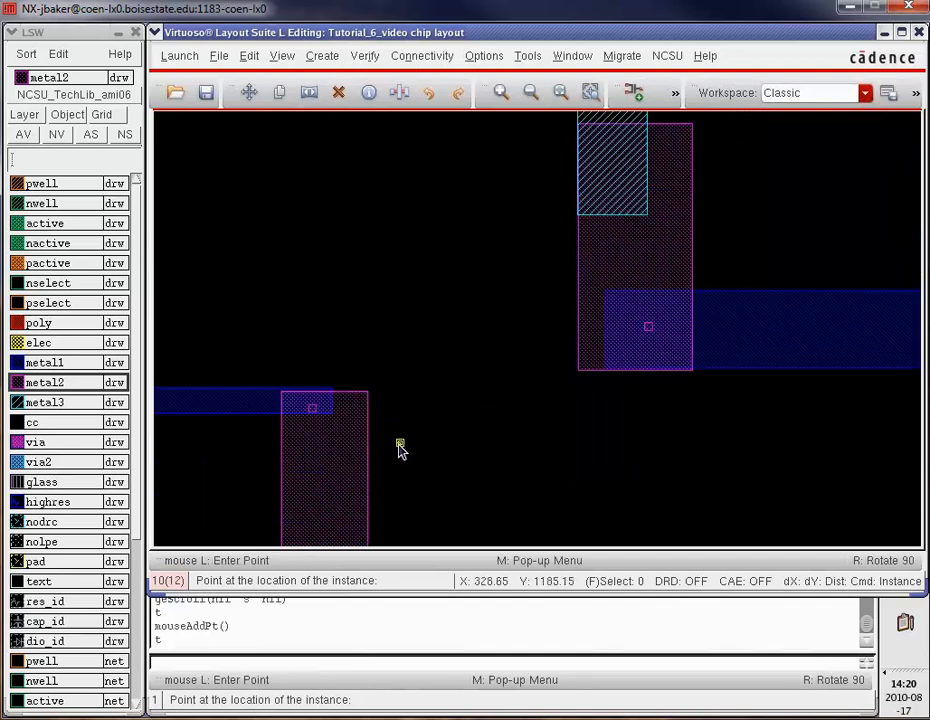
pyautogui.press('f')
pyautogui.press('z')
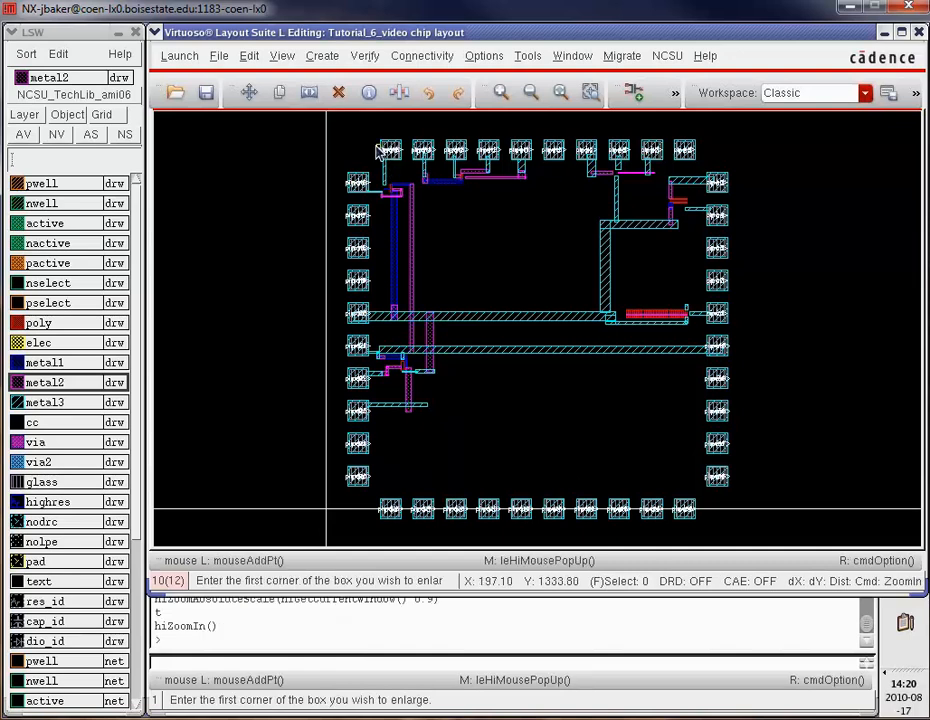
pyautogui.click(362, 152)
pyautogui.click(461, 228)
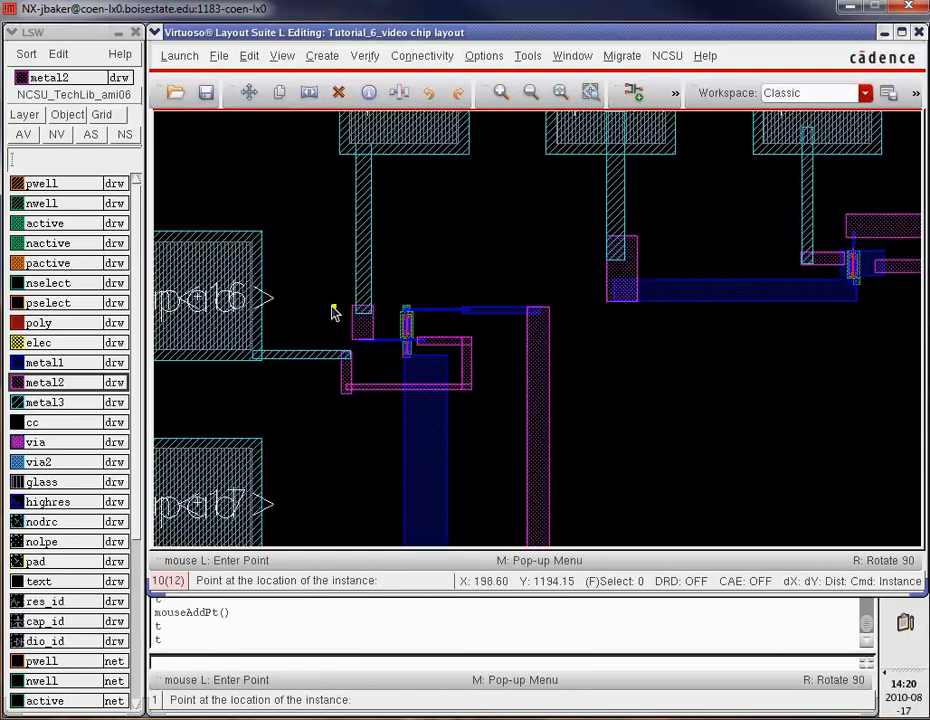
pyautogui.press('z')
pyautogui.click(325, 279)
pyautogui.click(557, 405)
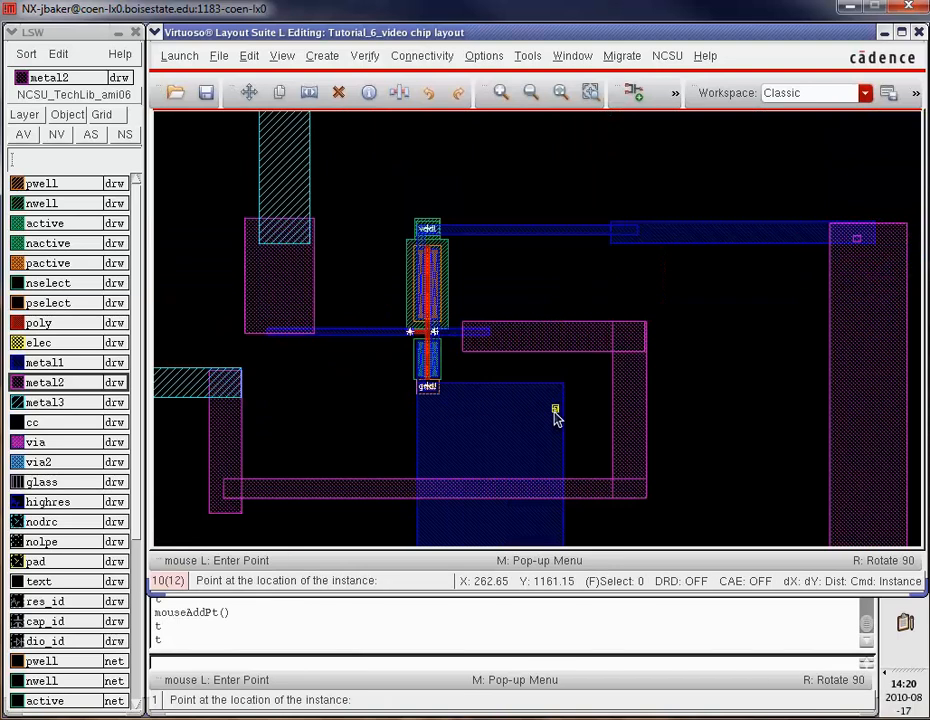
pyautogui.click(480, 332)
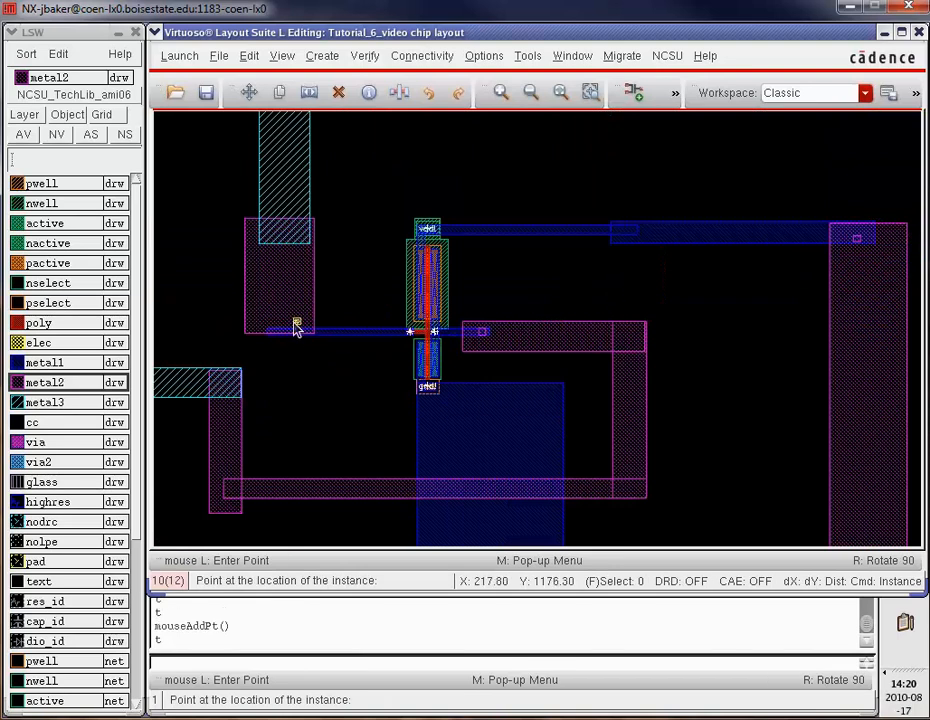
pyautogui.click(294, 330)
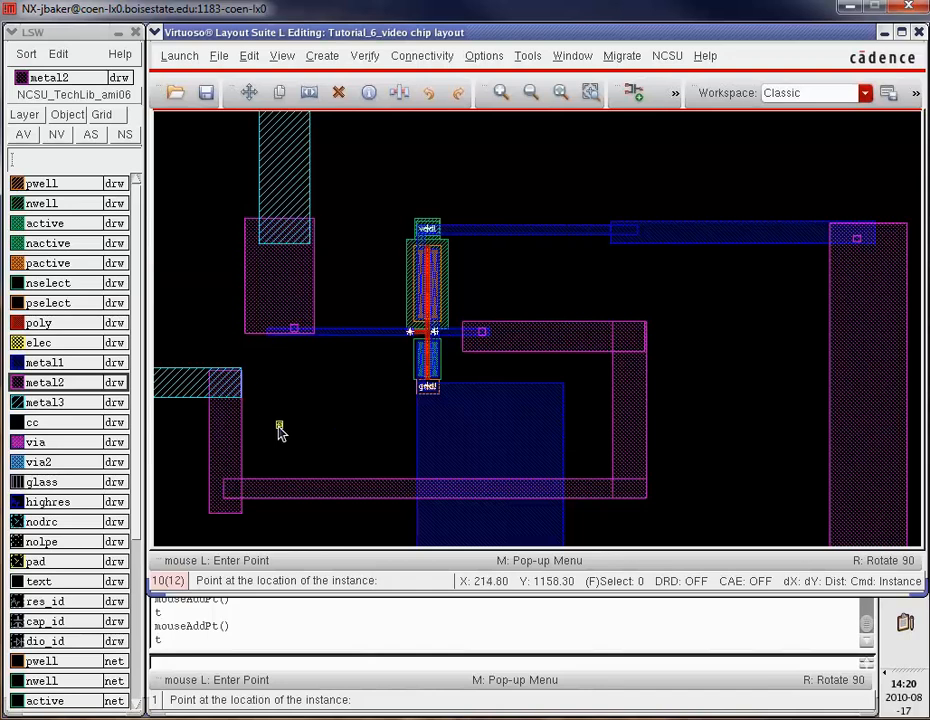
pyautogui.scroll(-2, 280, 432)
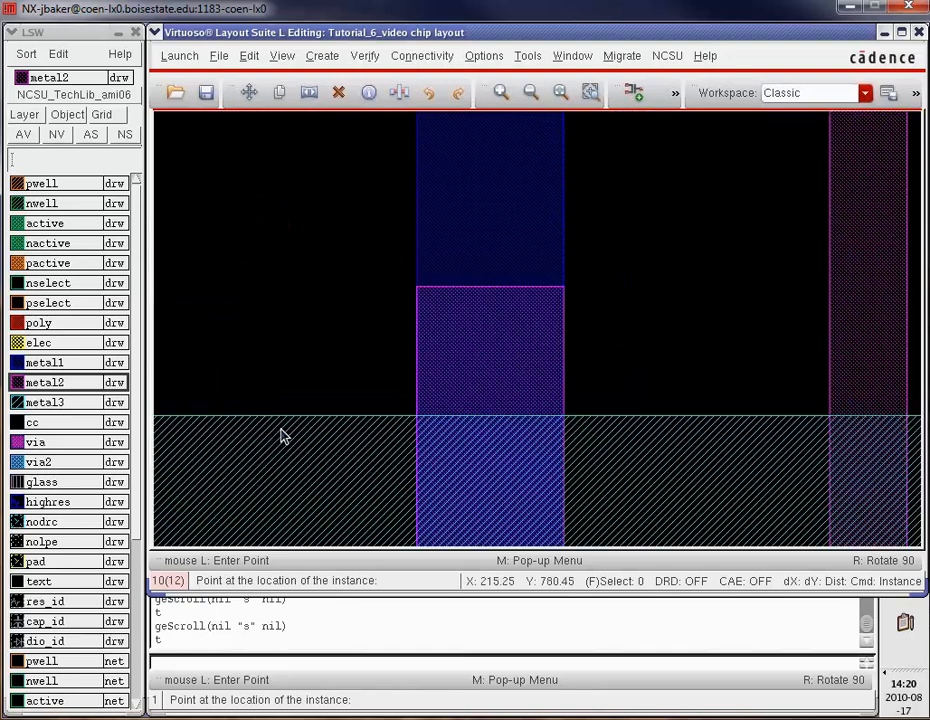
pyautogui.click(503, 349)
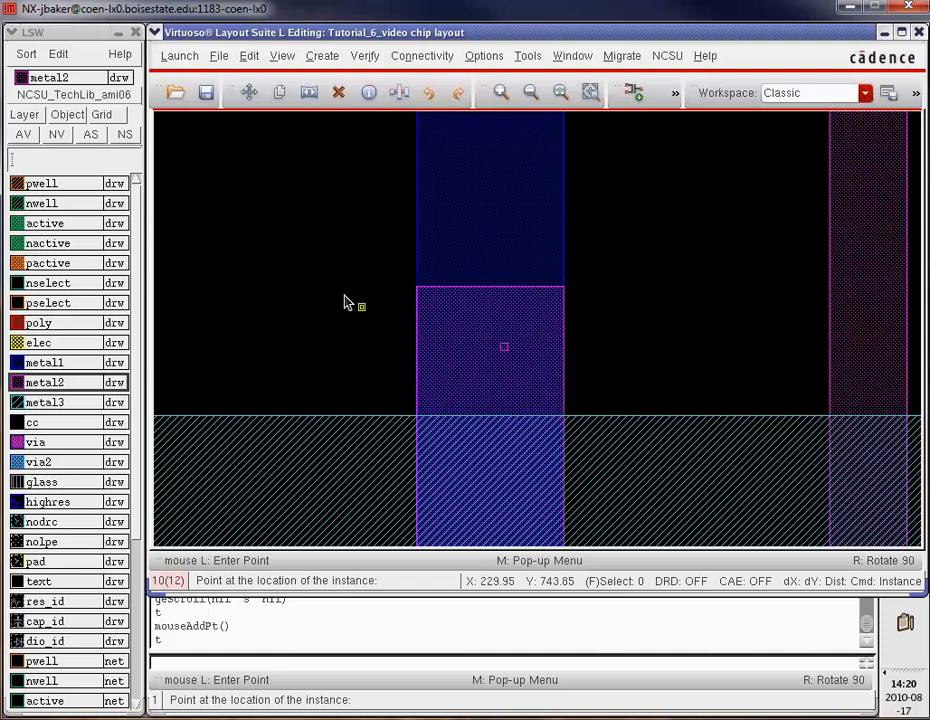
# Place an m2_m1 via where the metal1 line from the NAND gate's B input overlaps the metal2 rectangle leading to its pad
pyautogui.press('Down')
pyautogui.press('Down')
pyautogui.press('Down')
pyautogui.press('f')
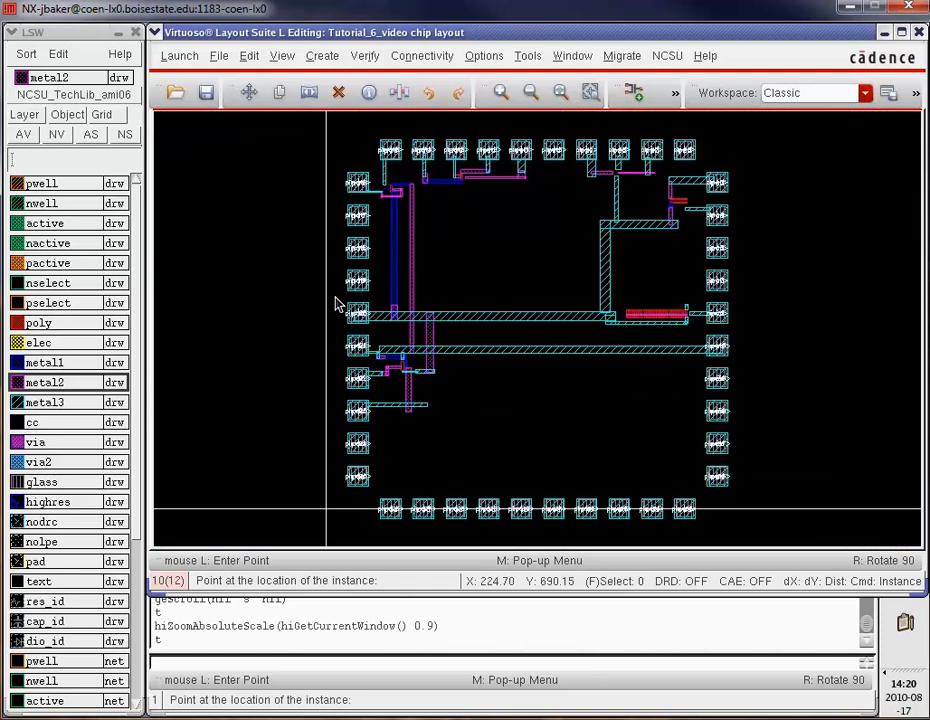
pyautogui.press('z')
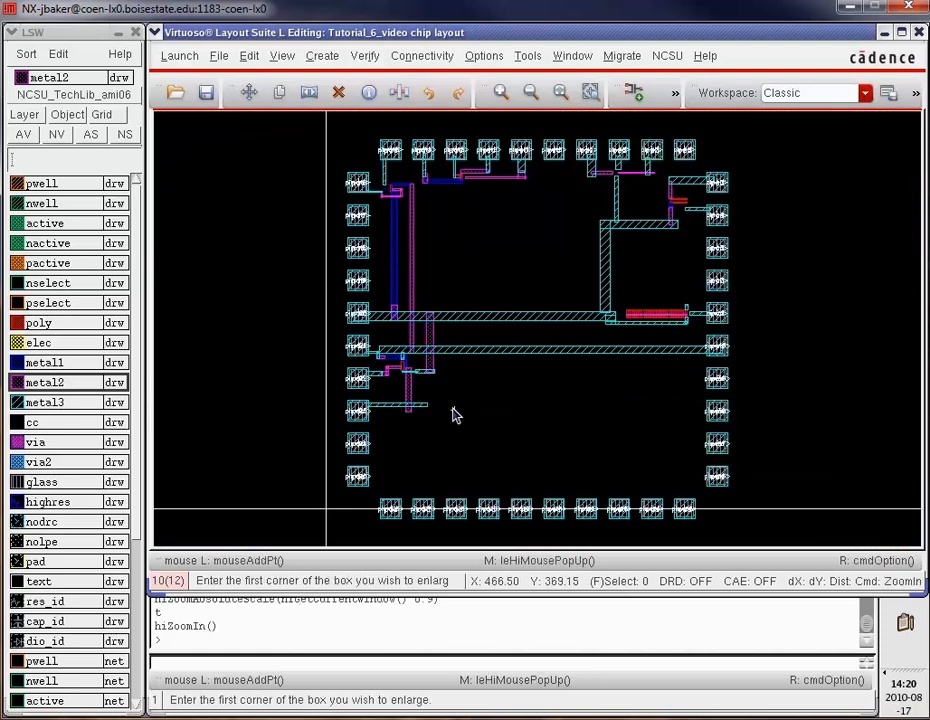
pyautogui.click(452, 415)
pyautogui.click(359, 352)
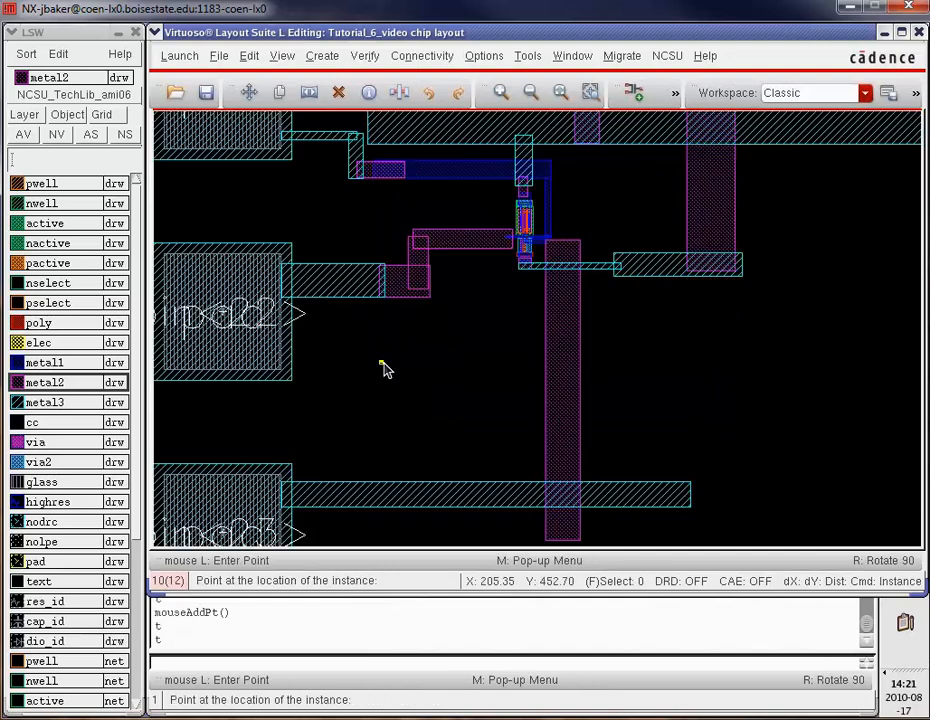
pyautogui.press('z')
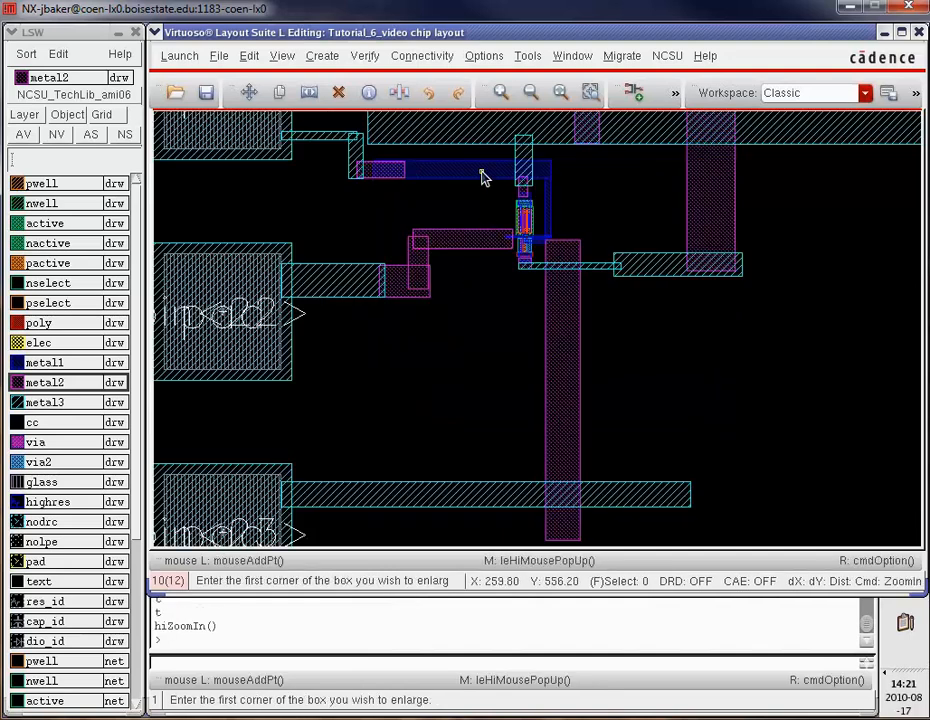
pyautogui.click(391, 173)
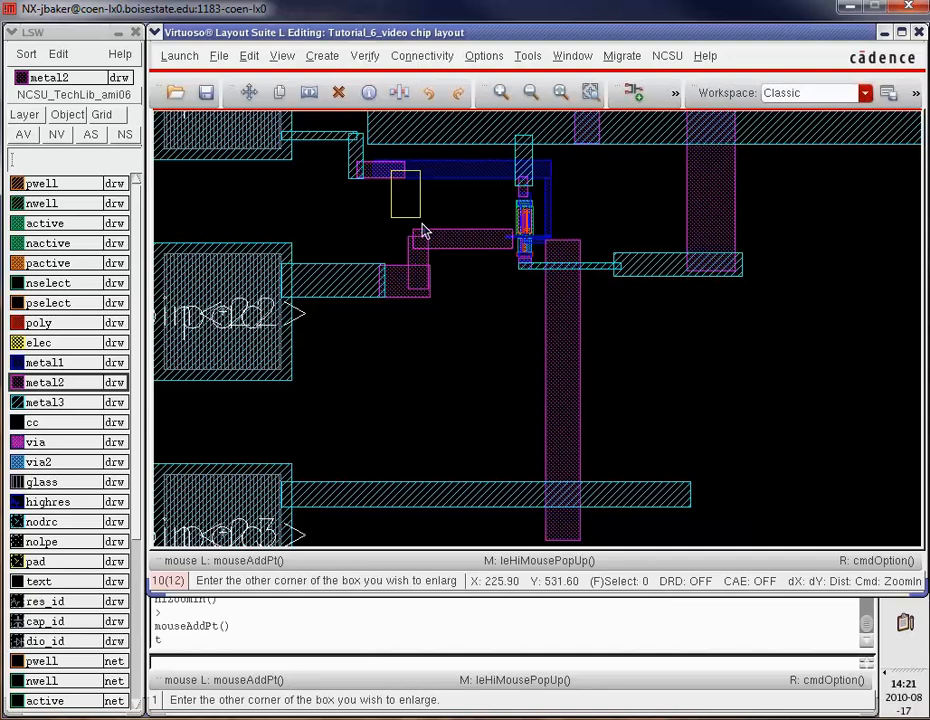
pyautogui.press('Escape')
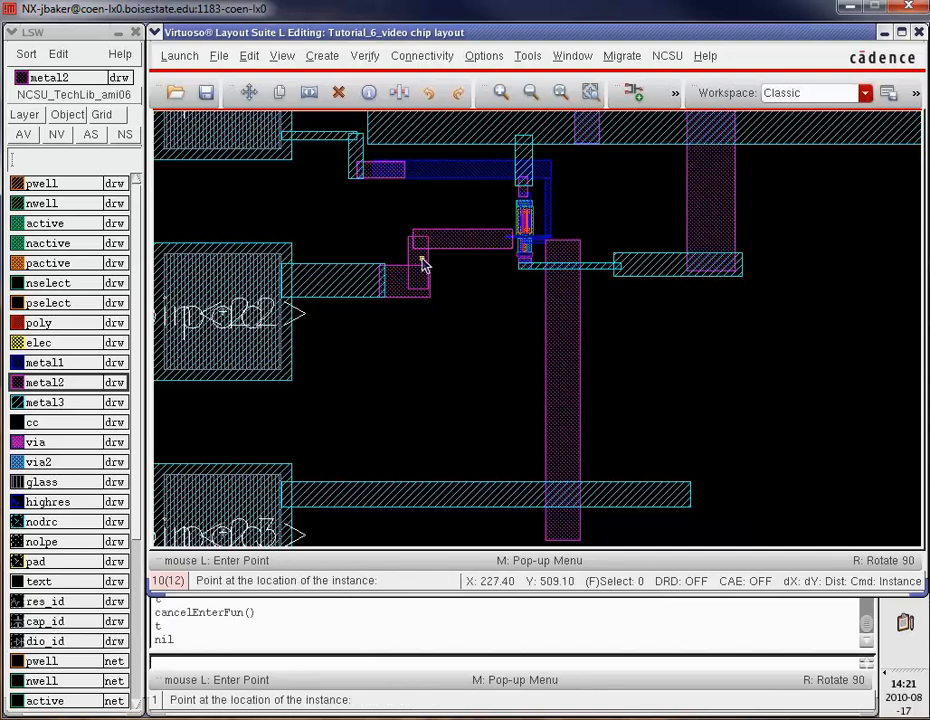
pyautogui.click(391, 173)
pyautogui.press('z')
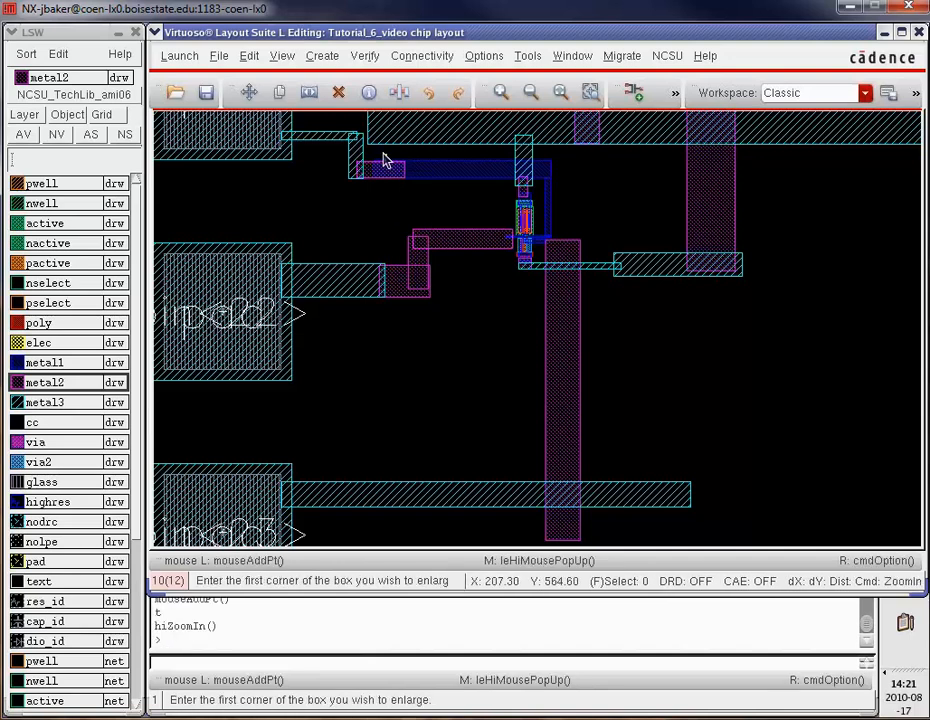
pyautogui.click(383, 159)
pyautogui.click(423, 201)
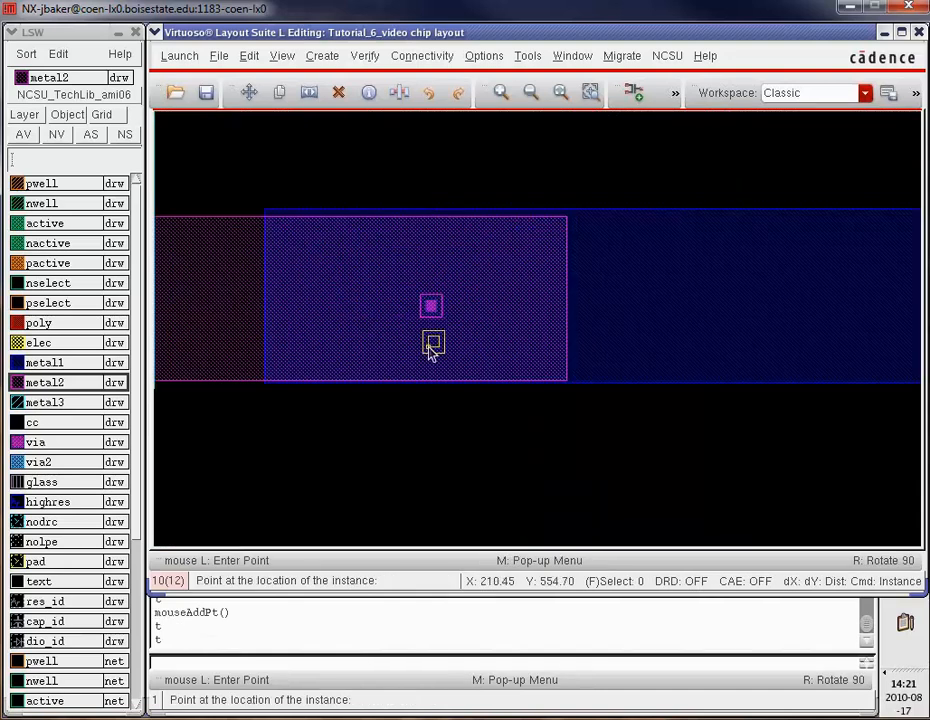
# Place an m2_m1 via on the metal1 and metal2 overlap at the NAND gate's gnd connection
pyautogui.press('f')
pyautogui.press('z')
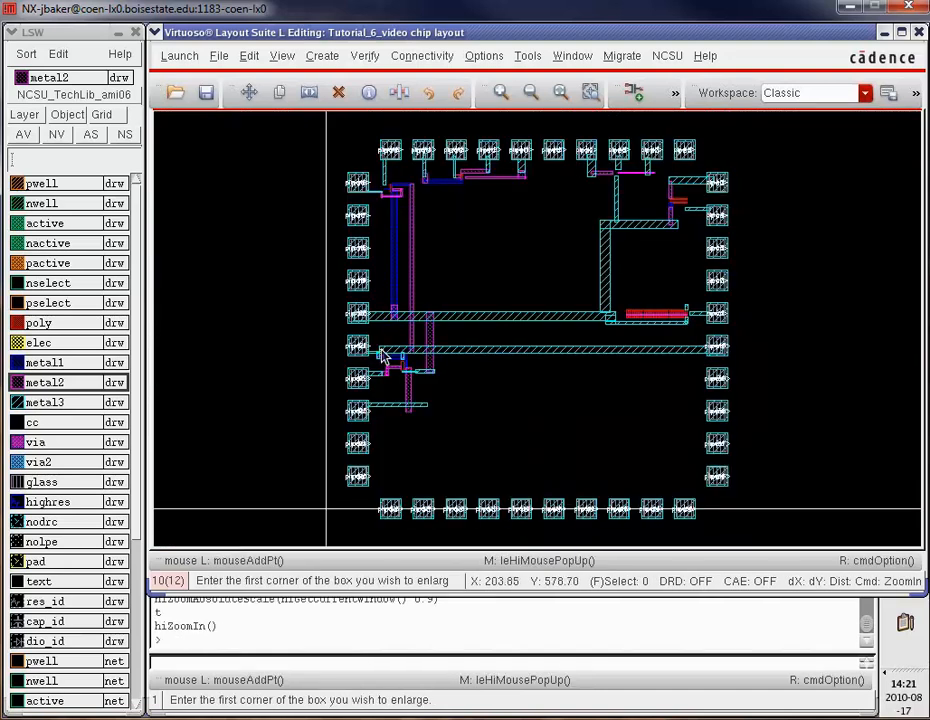
pyautogui.click(381, 356)
pyautogui.click(453, 428)
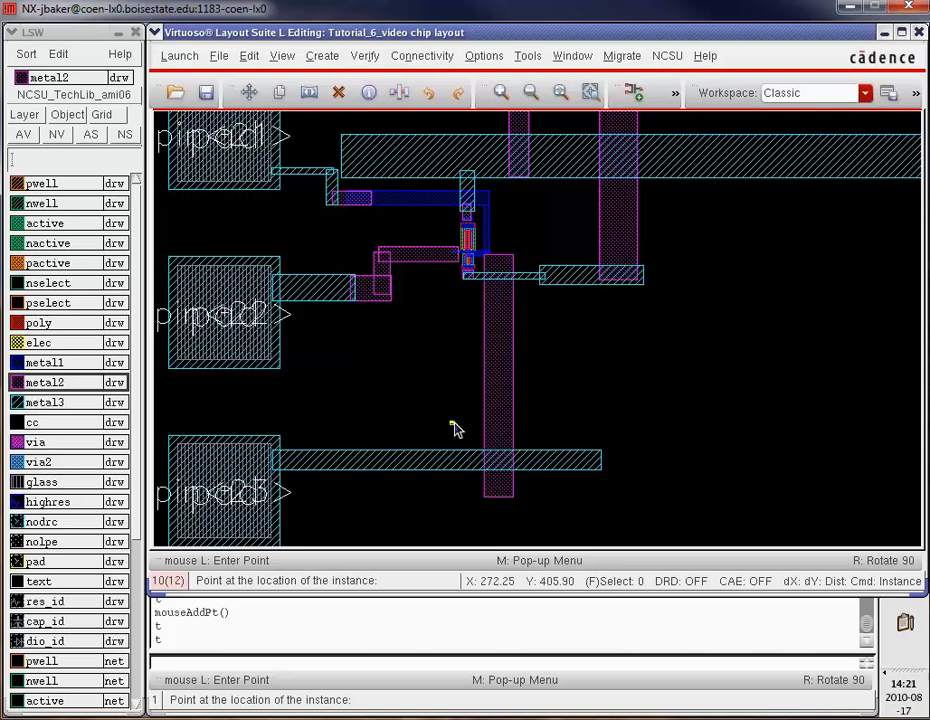
pyautogui.press('z')
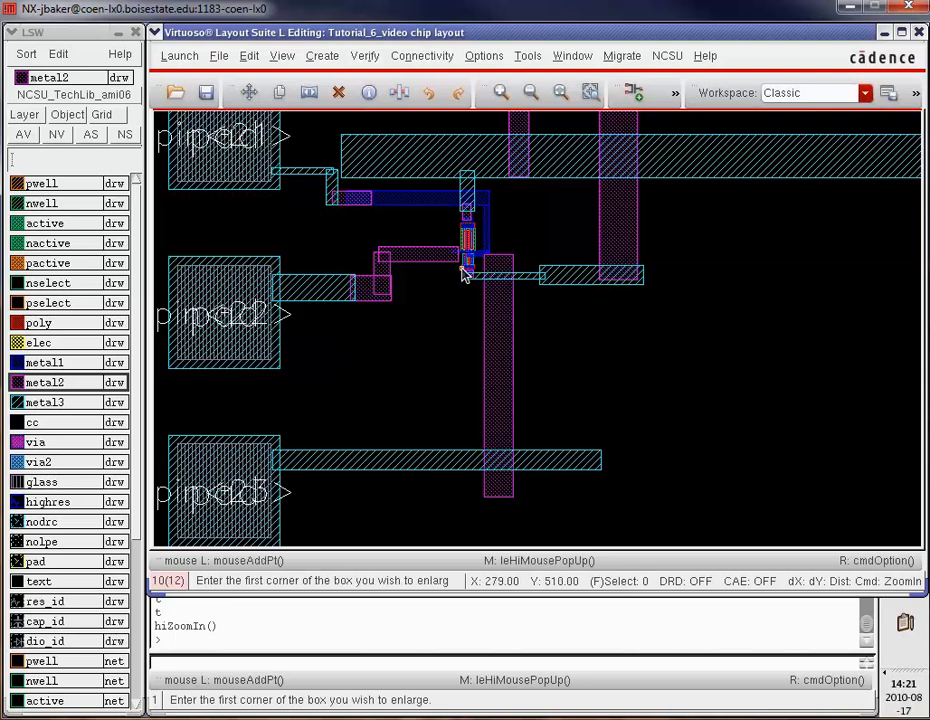
pyautogui.click(465, 275)
pyautogui.click(480, 297)
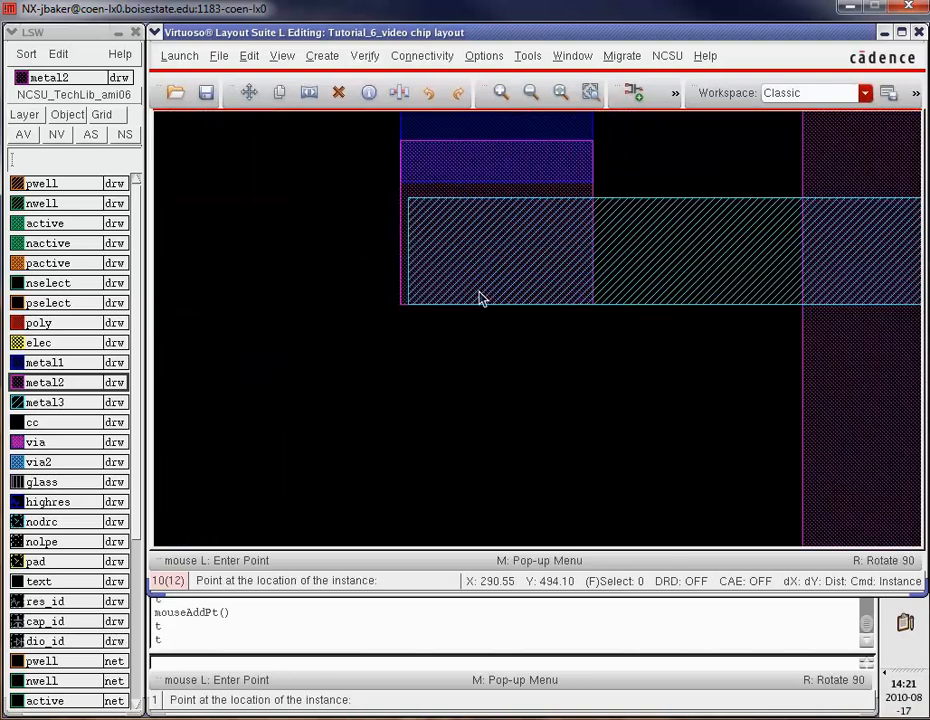
pyautogui.click(478, 178)
# Place m2_m1 vias on the metal1 and metal2 overlaps at the NAND gate's vdd, A input and AnandB output connections
pyautogui.press('f')
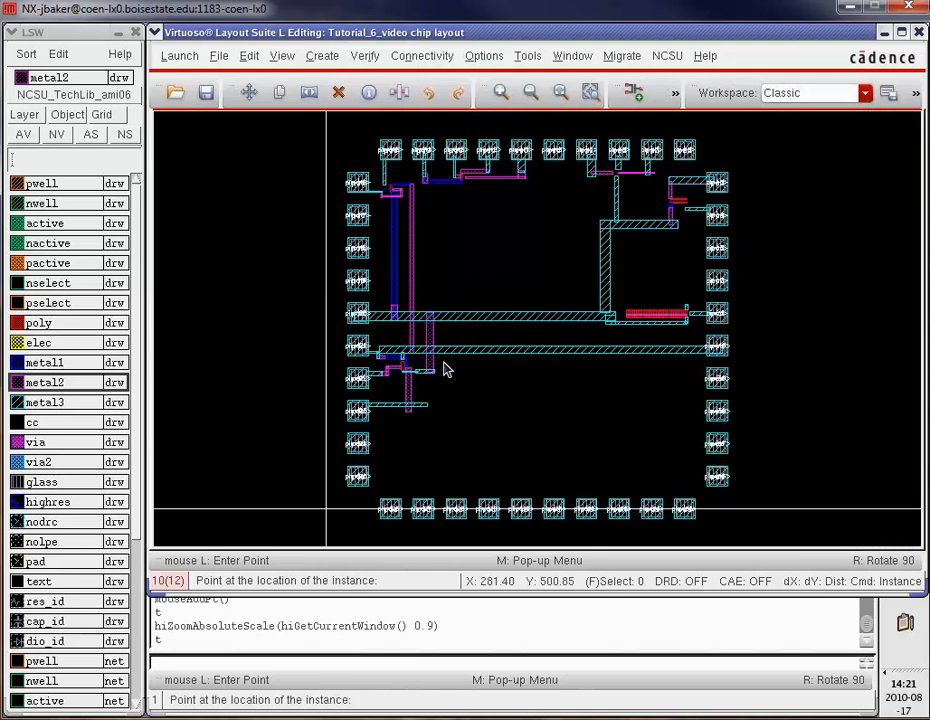
pyautogui.press('z')
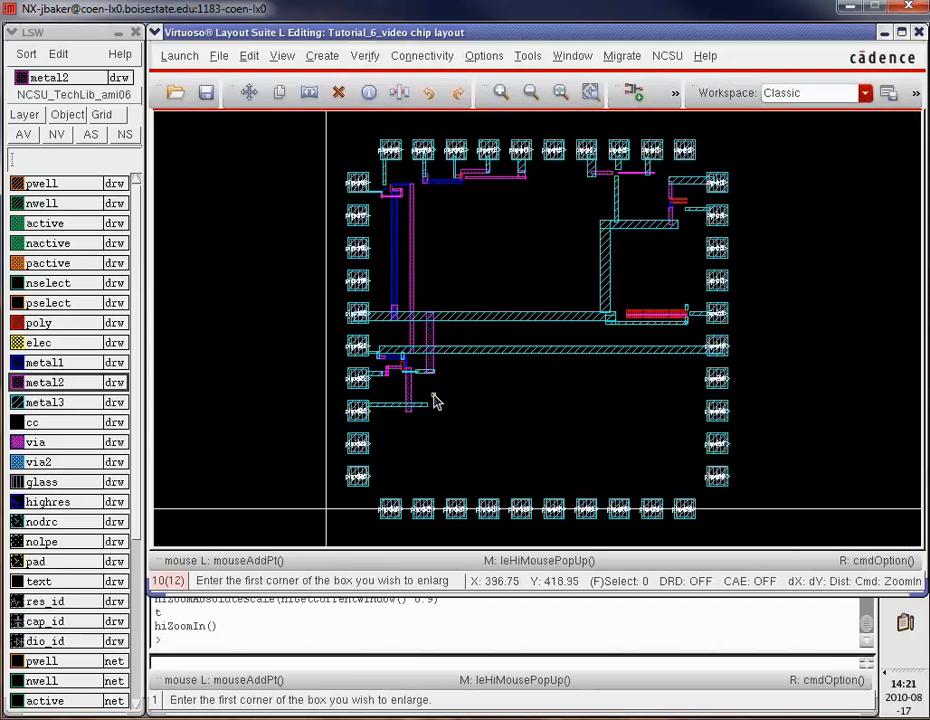
pyautogui.click(435, 400)
pyautogui.click(383, 359)
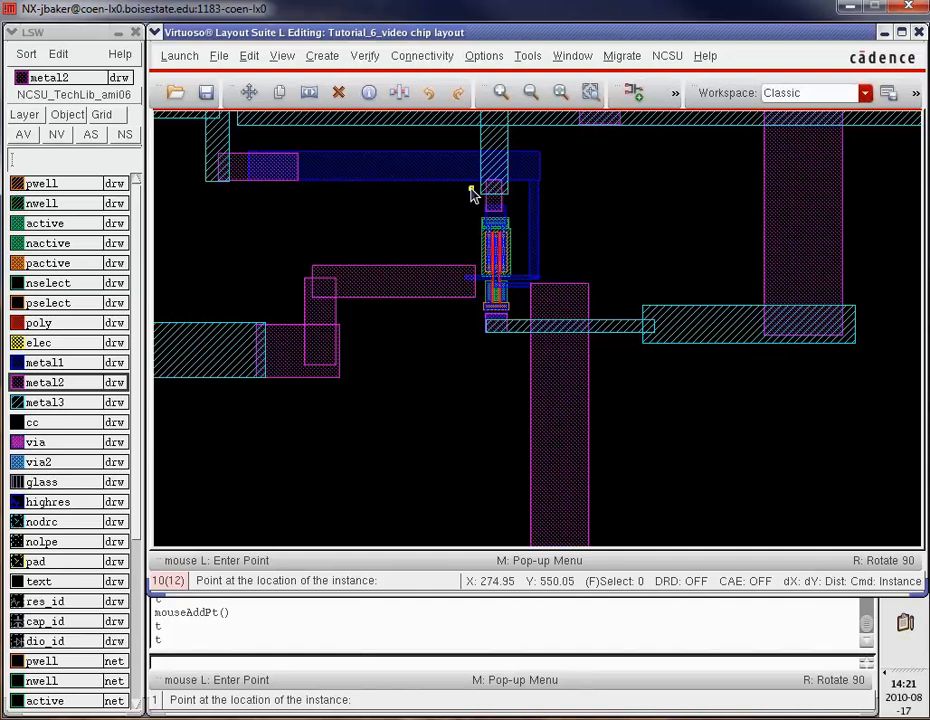
pyautogui.press('z')
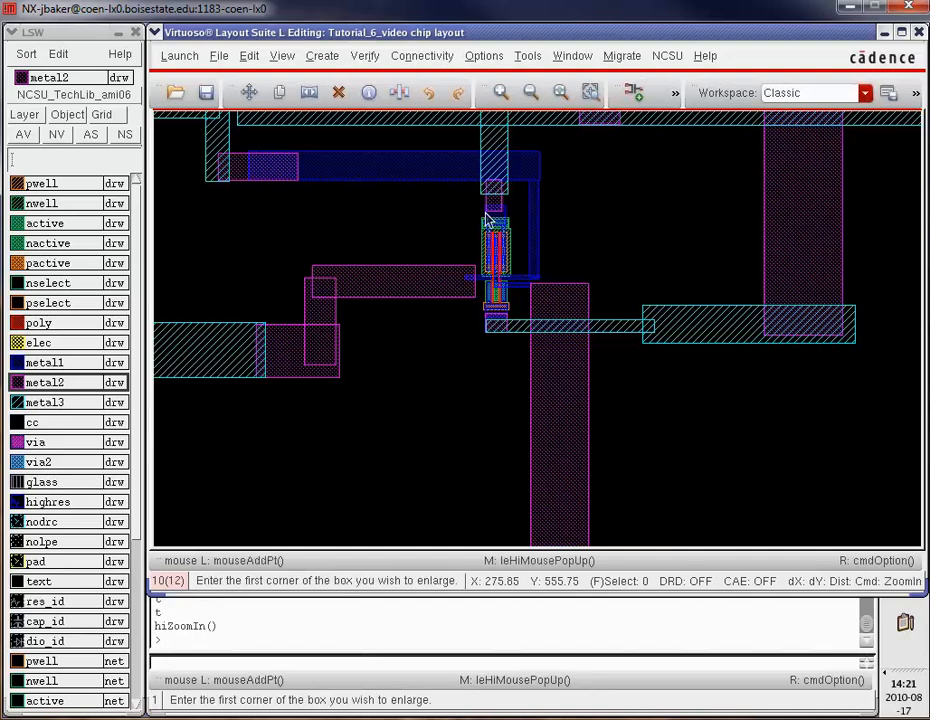
pyautogui.click(487, 220)
pyautogui.click(540, 318)
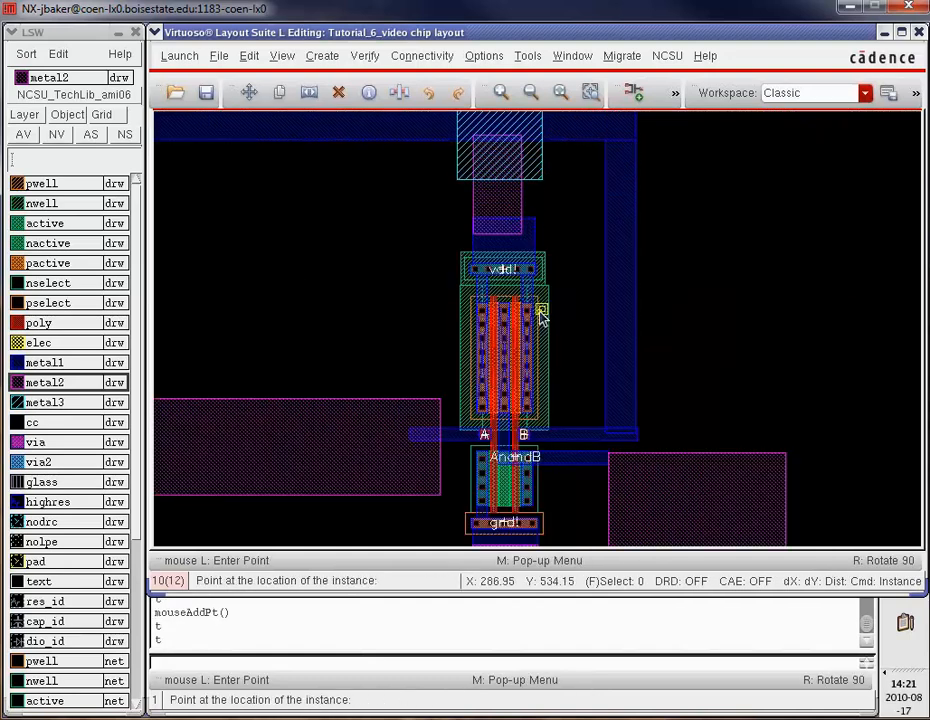
pyautogui.click(495, 228)
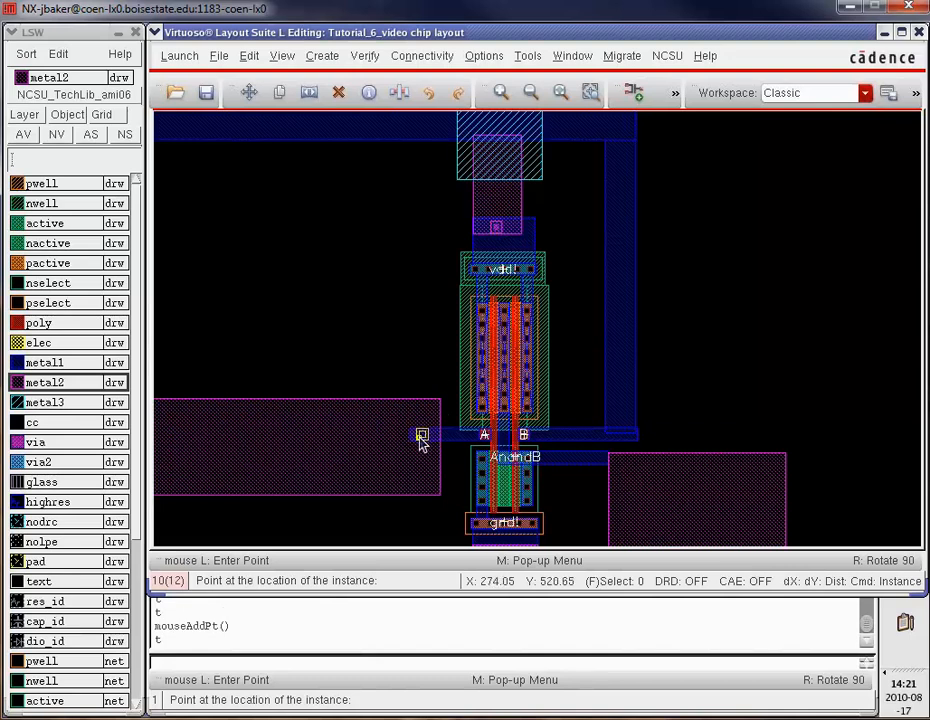
pyautogui.click(421, 437)
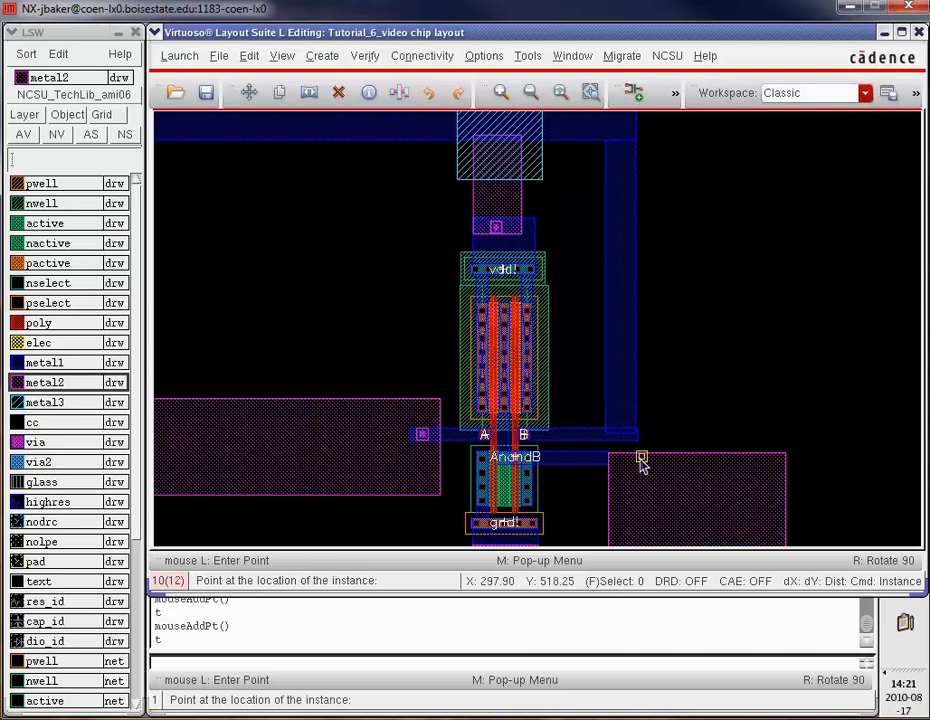
pyautogui.click(609, 460)
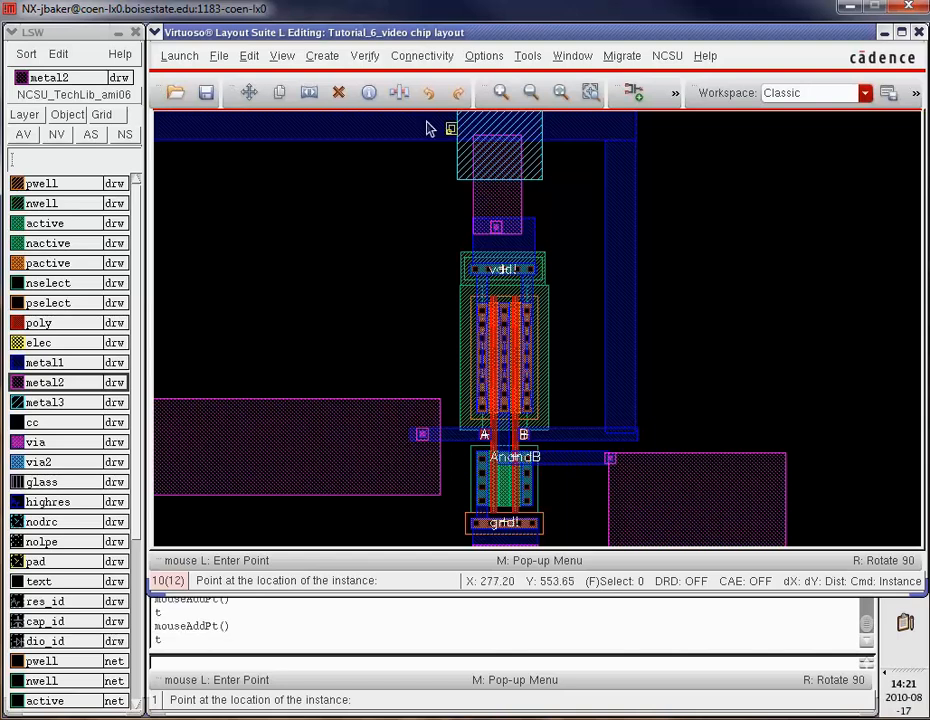
pyautogui.scroll(-1, 396, 450)
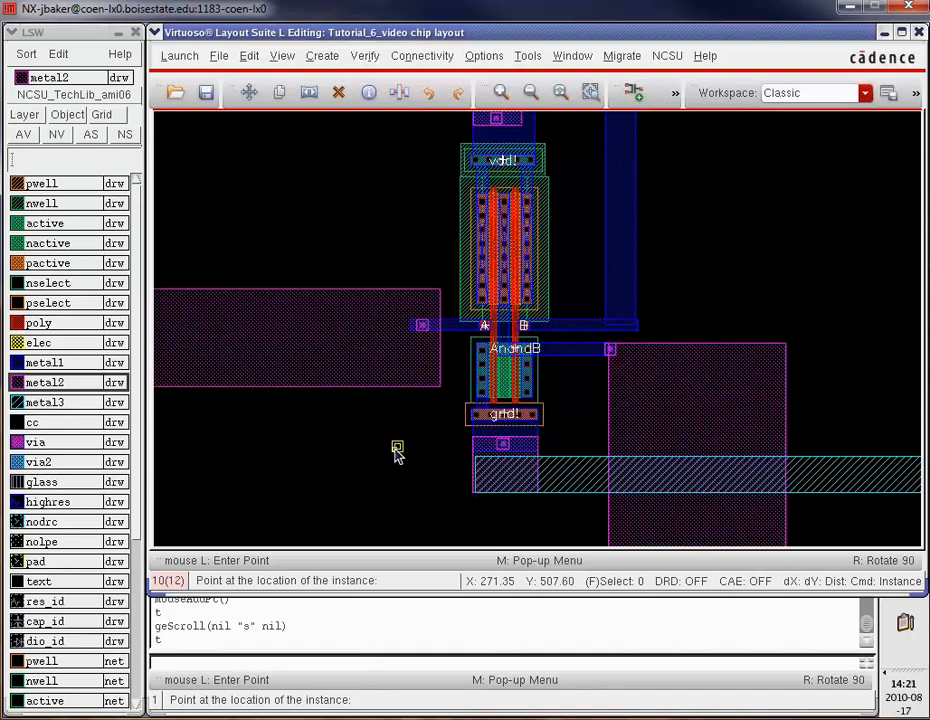
pyautogui.press('Escape')
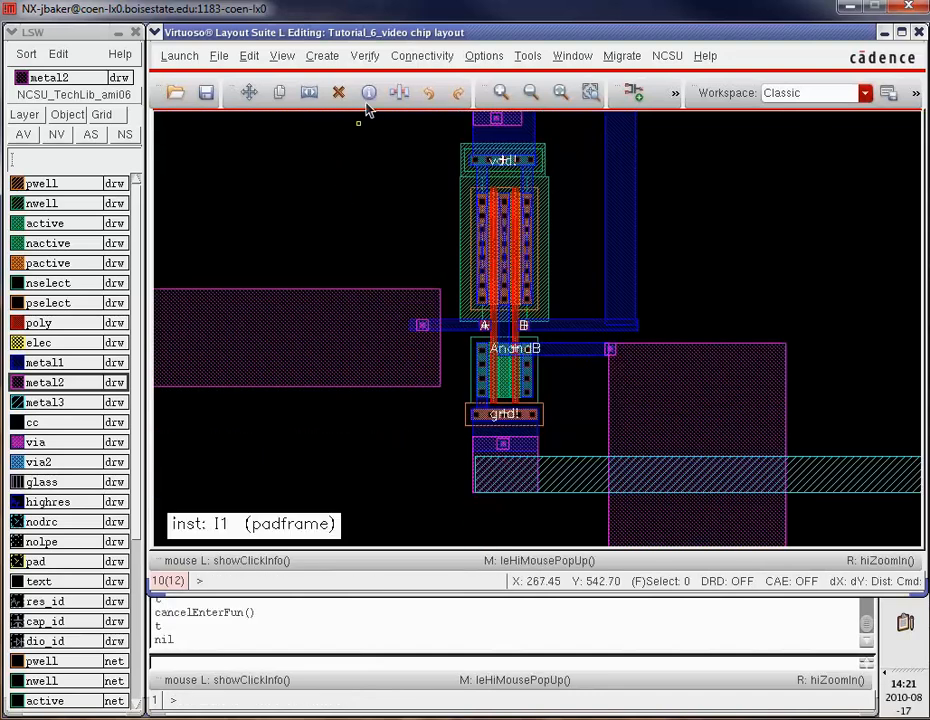
# Run a flat, full DRC on the chip layout with the divaDRC.rul rules file
pyautogui.click(364, 56)
pyautogui.click(376, 79)
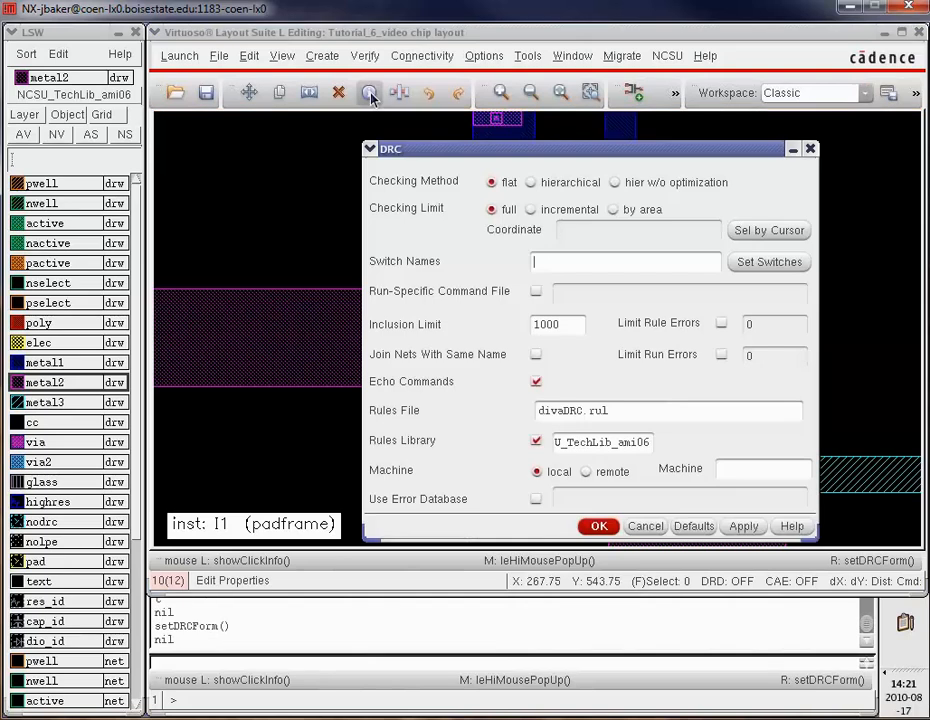
pyautogui.click(599, 526)
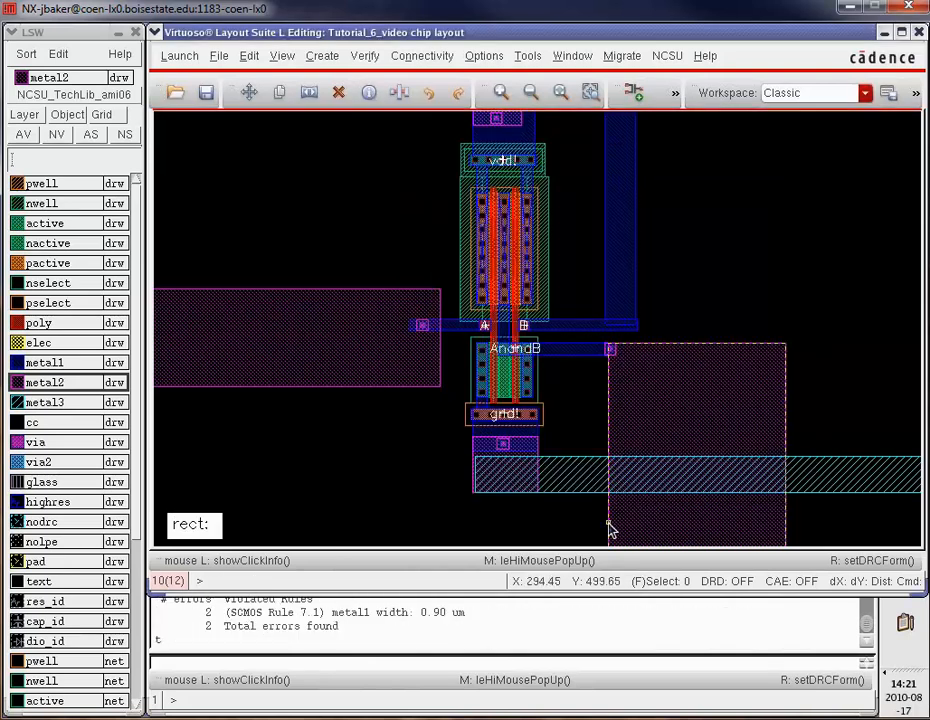
# Find the DRC error markers of all severities in the cellview, enabling Zoom To Markers, and read the reason for the error
pyautogui.click(362, 57)
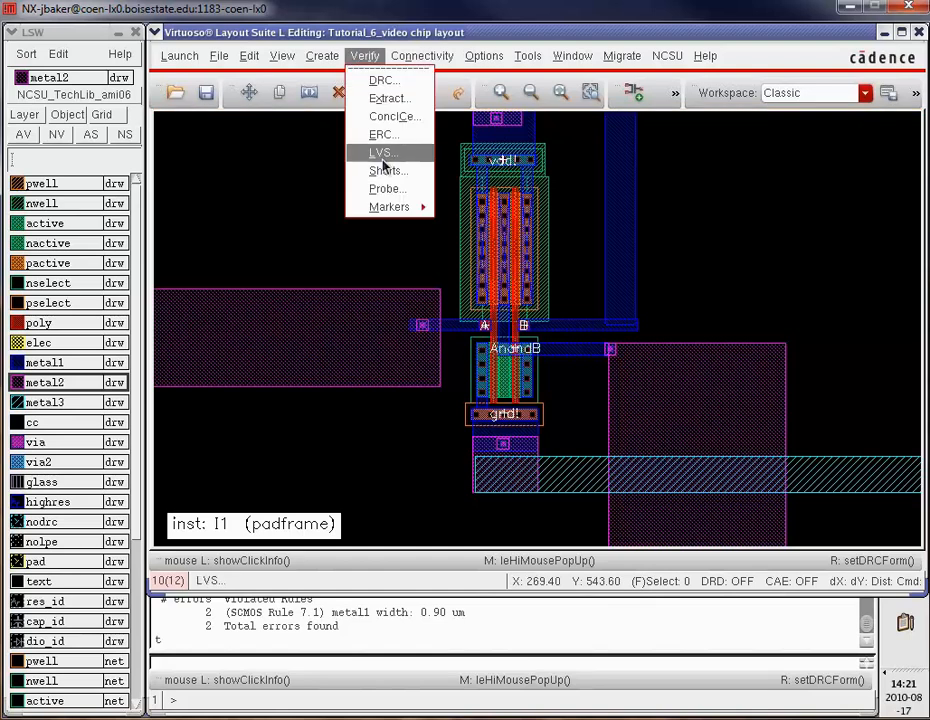
pyautogui.moveTo(420, 206)
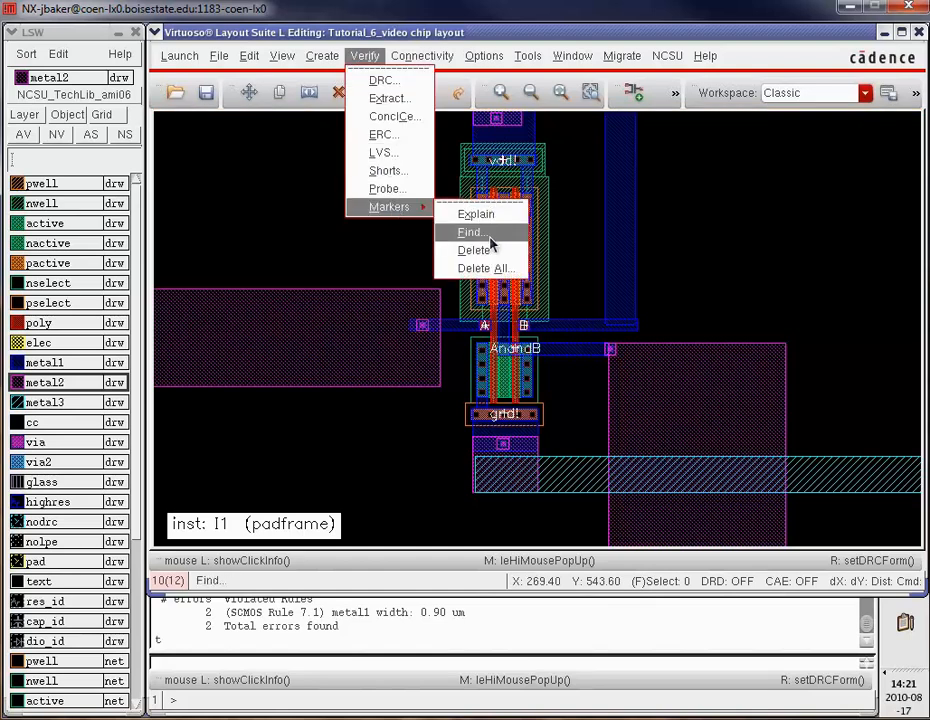
pyautogui.click(490, 238)
pyautogui.click(596, 410)
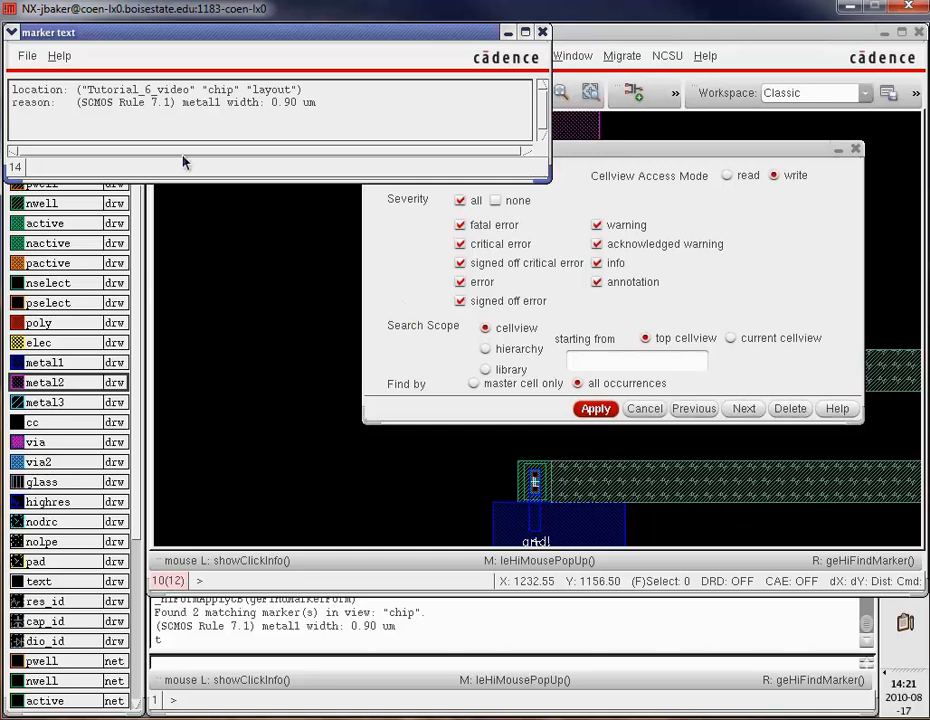
pyautogui.click(542, 32)
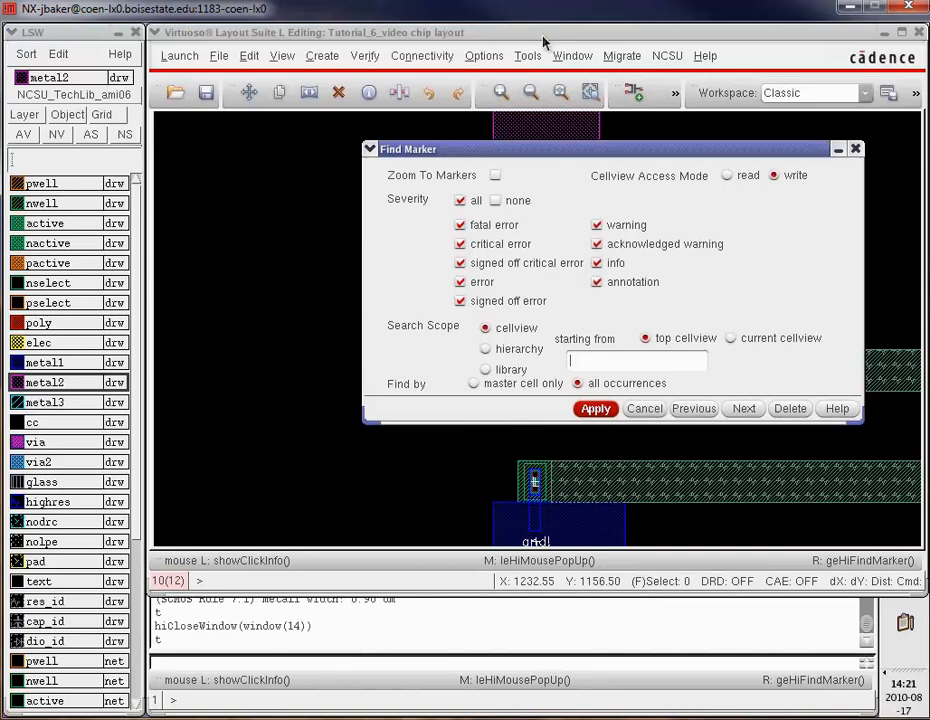
pyautogui.click(497, 176)
pyautogui.click(596, 409)
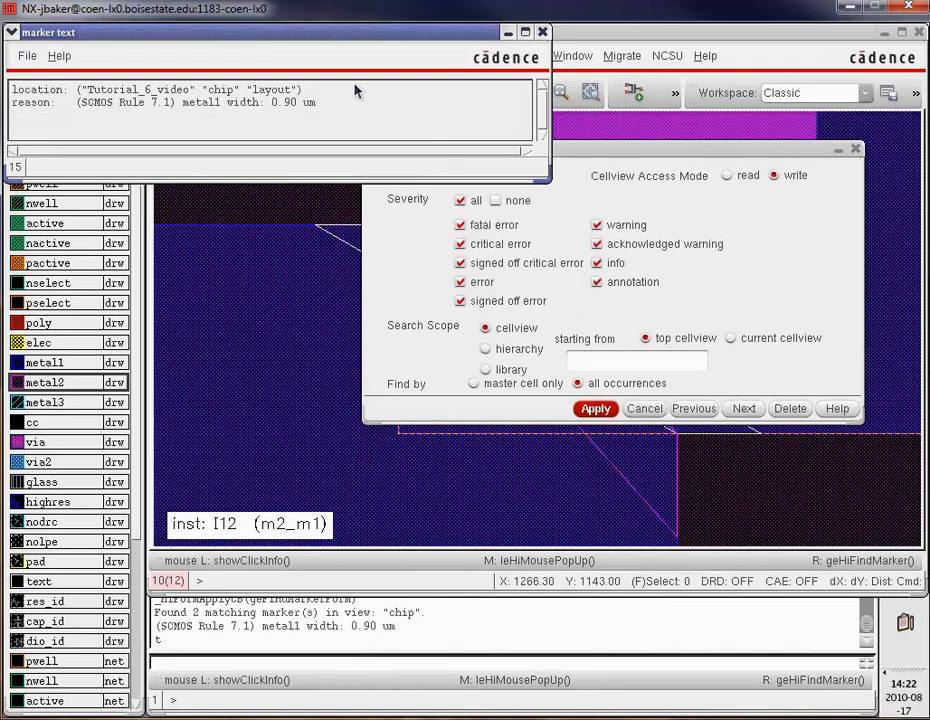
pyautogui.click(542, 32)
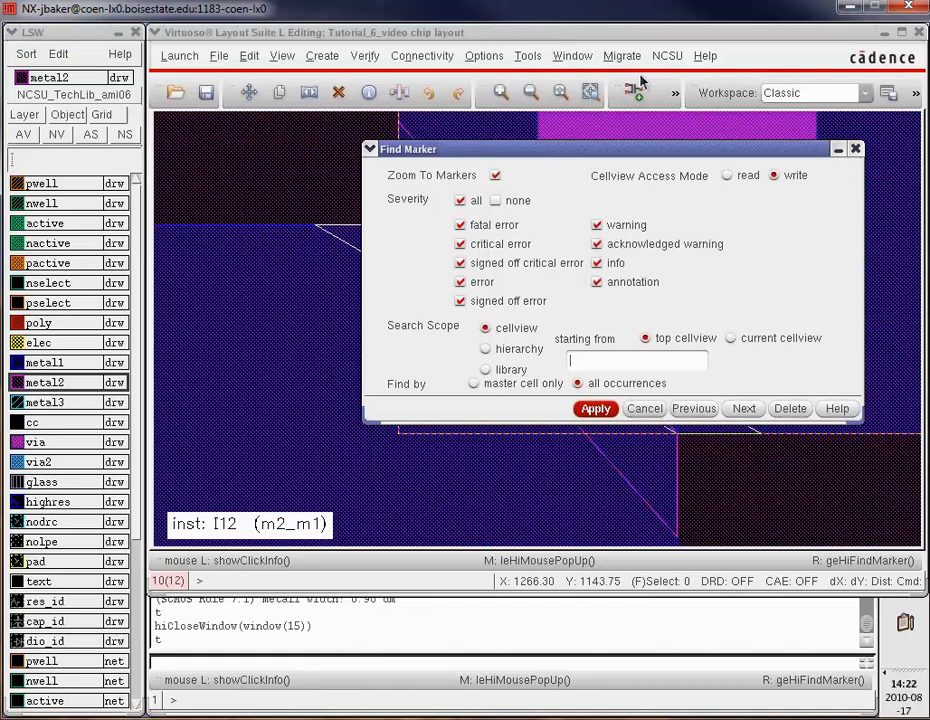
pyautogui.click(855, 149)
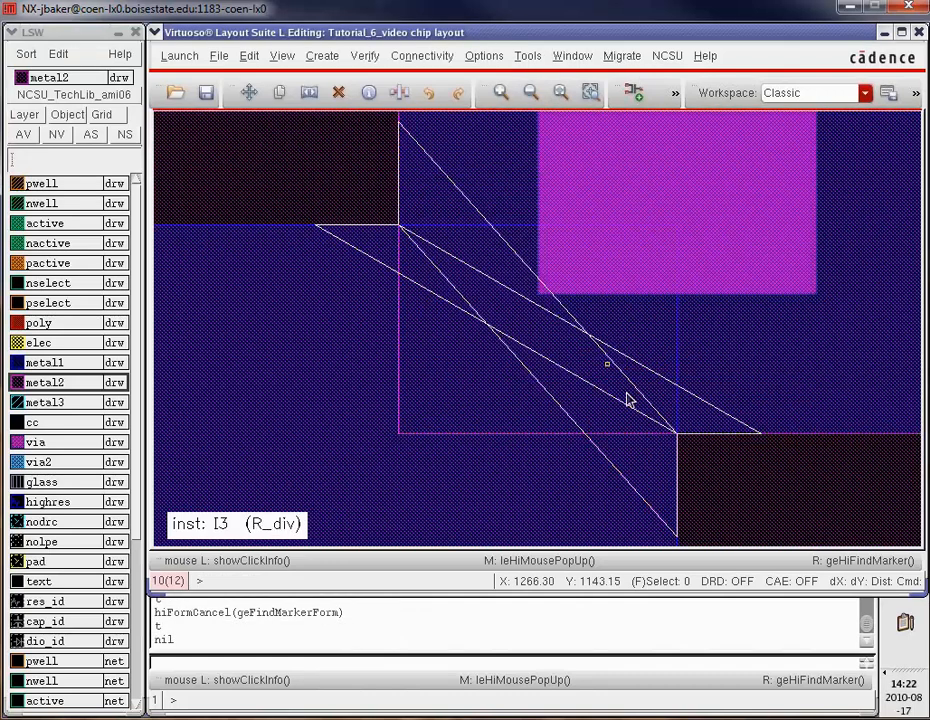
# Move the m2_m1 via at the resistor divider's In connection sideways so it lines up with the vertical metal1 strip
pyautogui.press('shift')
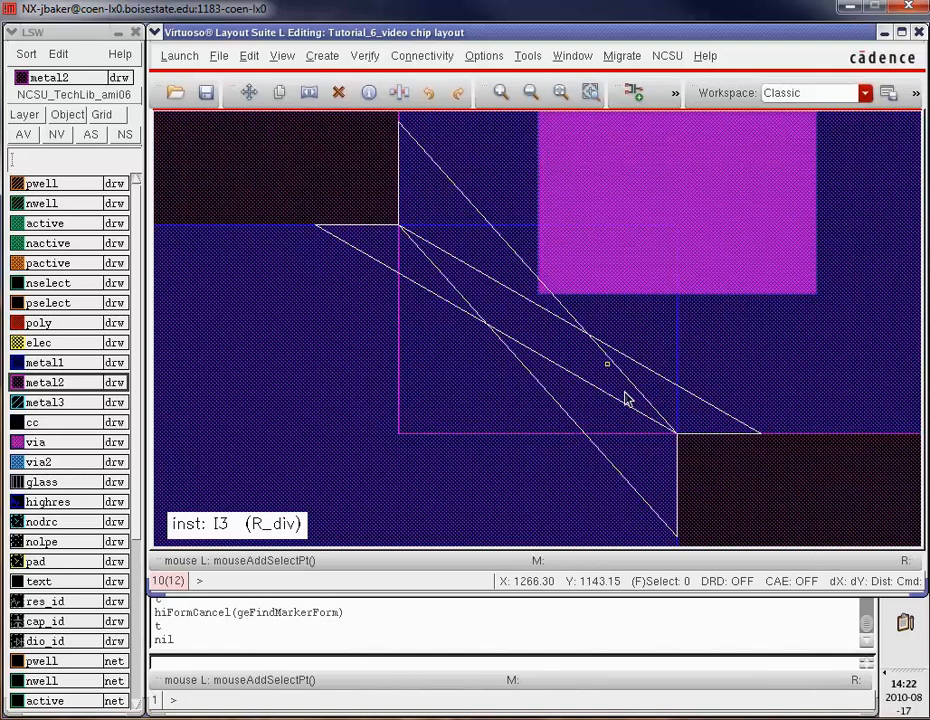
pyautogui.hotkey('shift', 'z')
pyautogui.hotkey('shift', 'z')
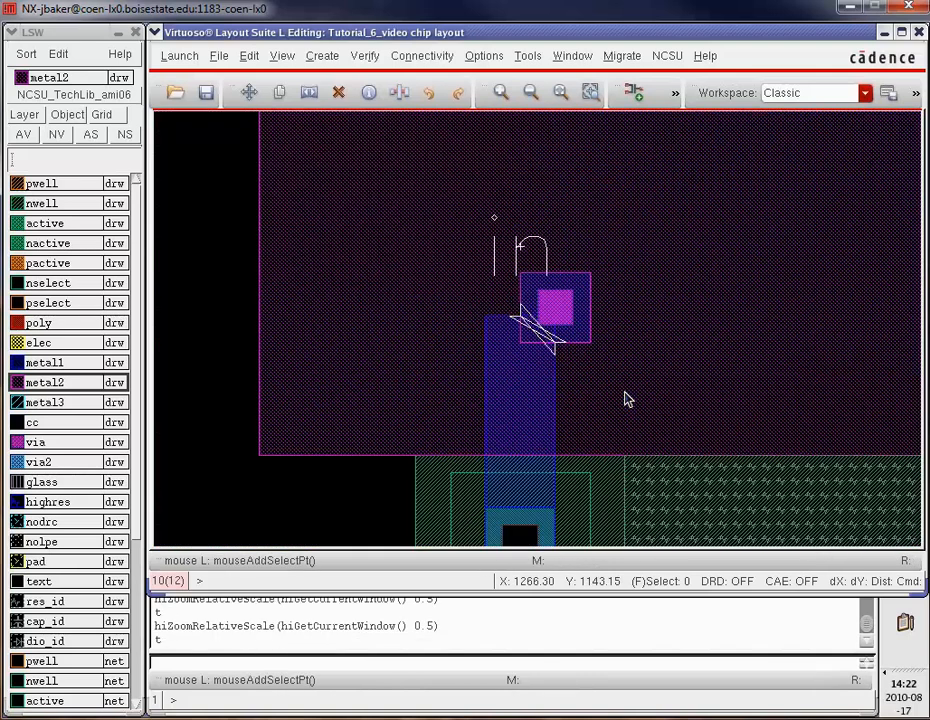
pyautogui.hotkey('shift', 'z')
pyautogui.click(556, 312)
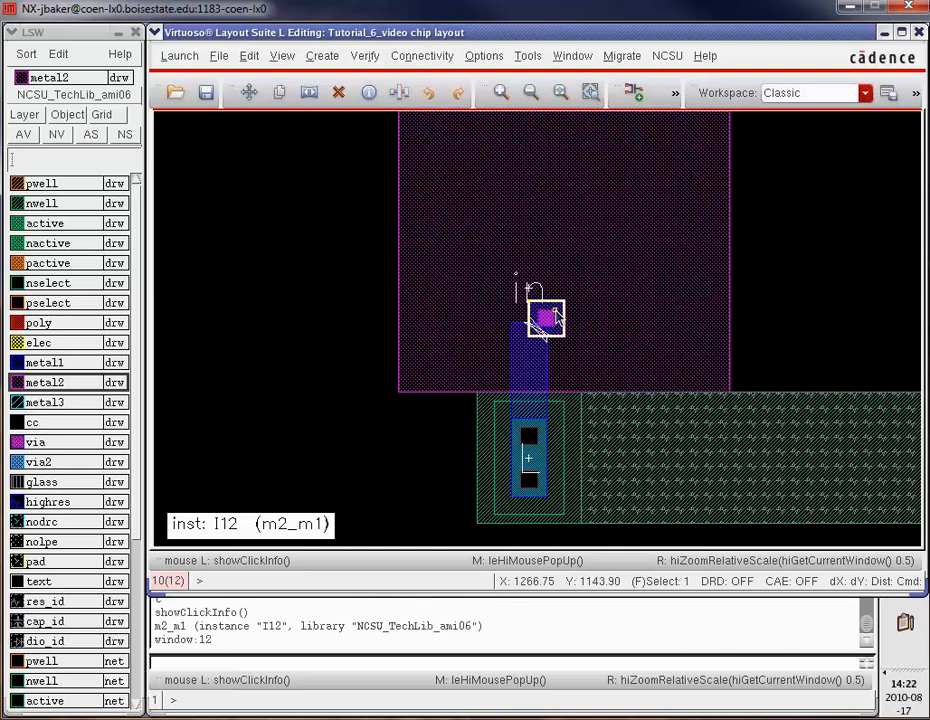
pyautogui.press('m')
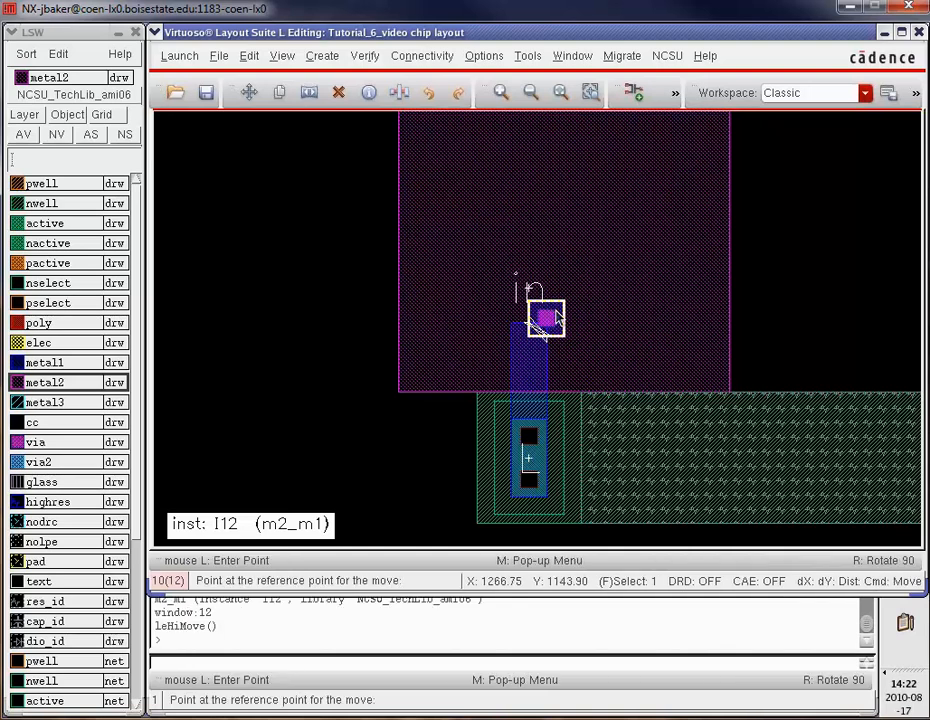
pyautogui.click(554, 314)
pyautogui.click(538, 317)
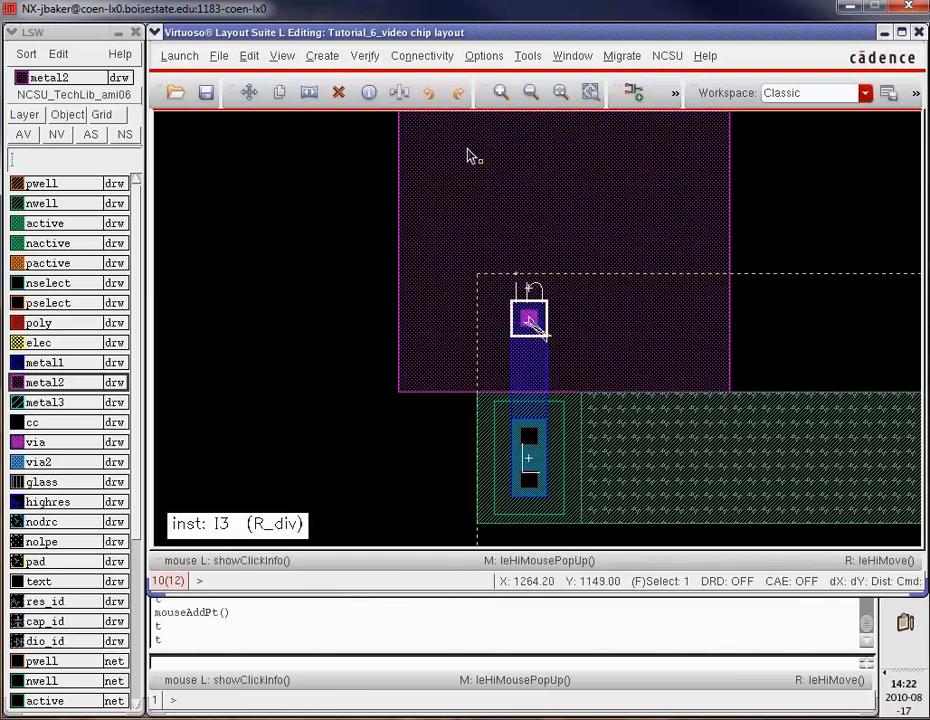
# Save the chip layout and rerun DRC on it
pyautogui.click(207, 93)
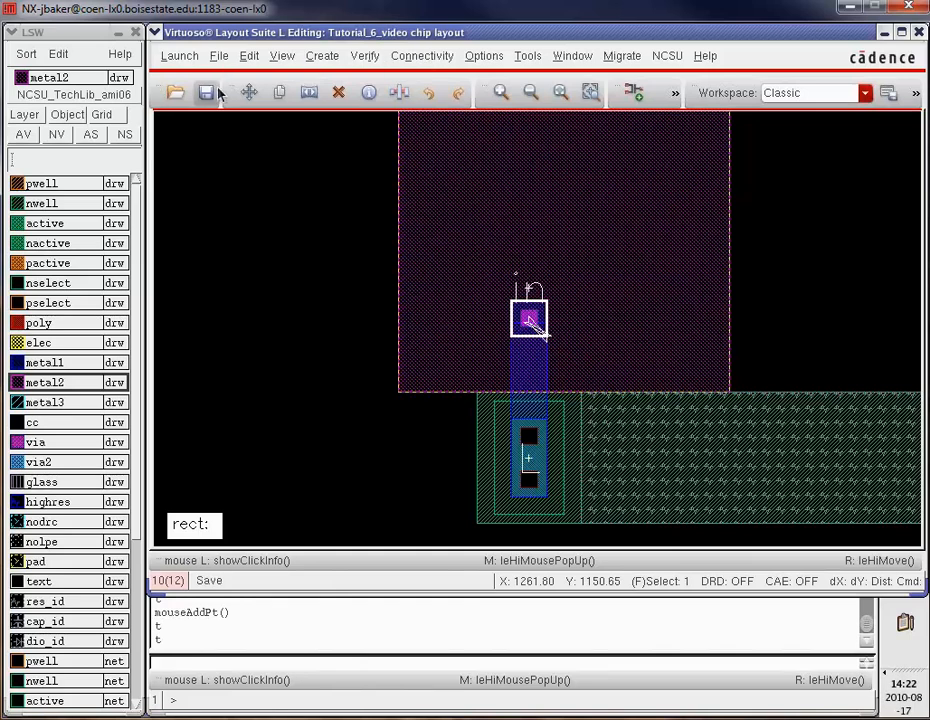
pyautogui.click(489, 57)
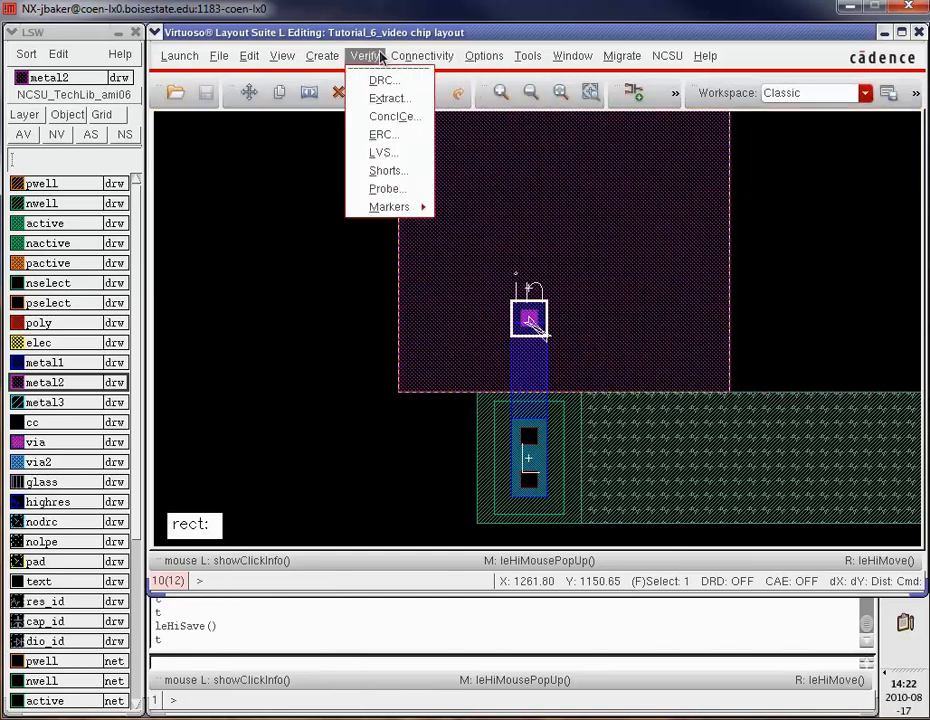
pyautogui.click(375, 79)
pyautogui.click(597, 526)
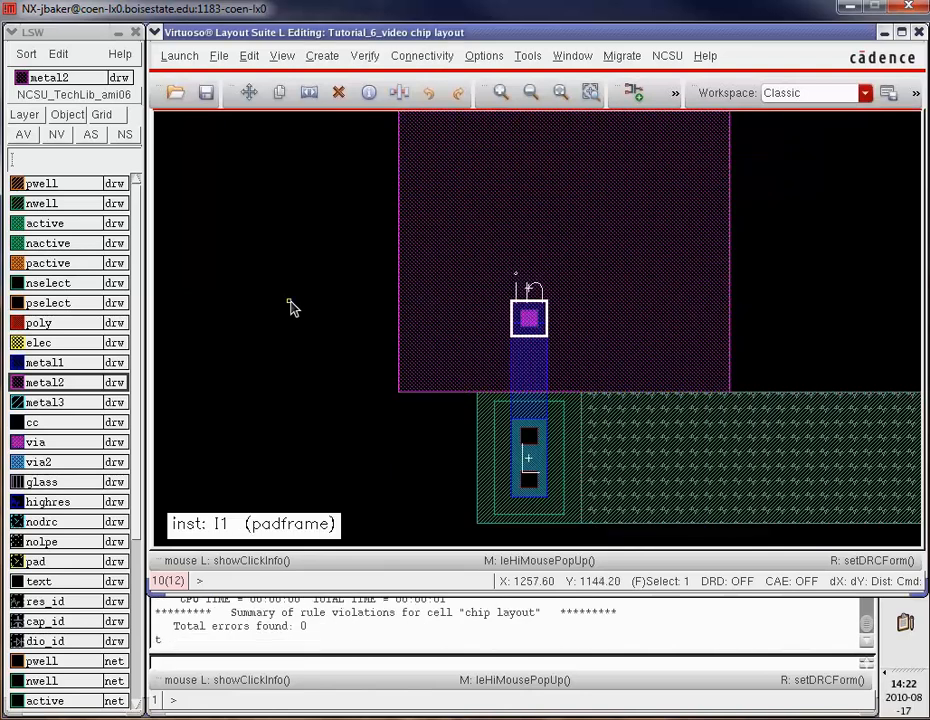
# Set up placement of the m3_m2 layout cell from the NCSU_TechLib_ami06 library as the new instance
pyautogui.click(291, 306)
pyautogui.press('f')
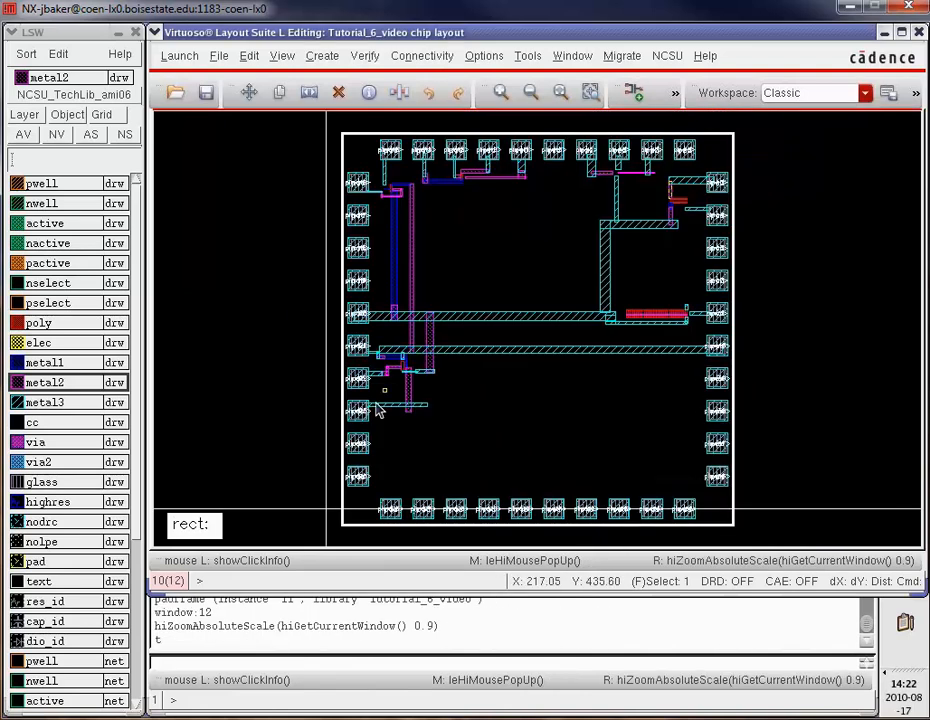
pyautogui.click(270, 397)
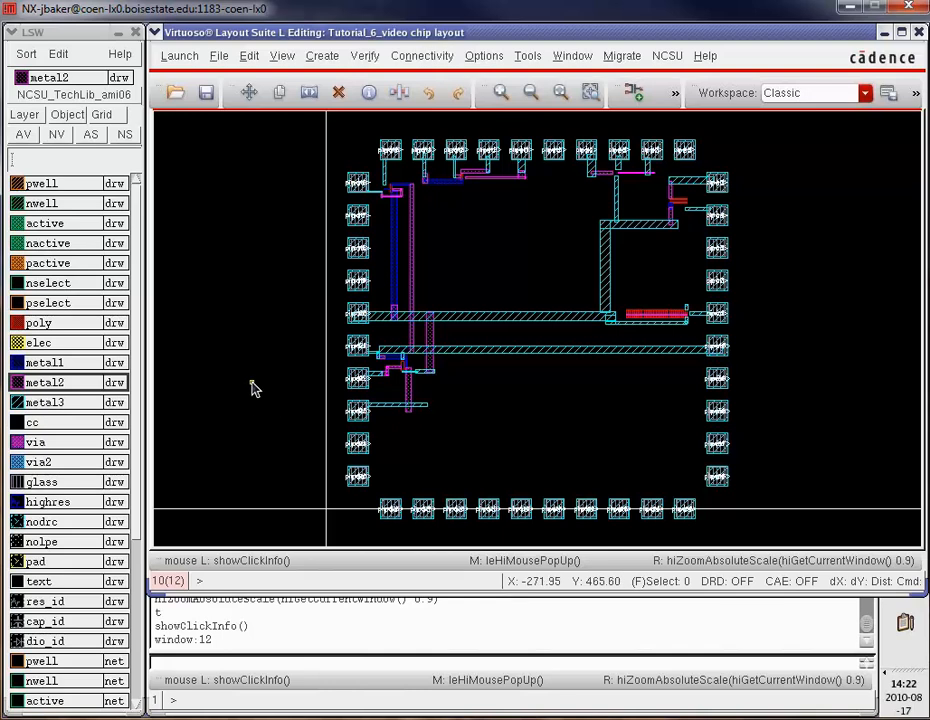
pyautogui.press('i')
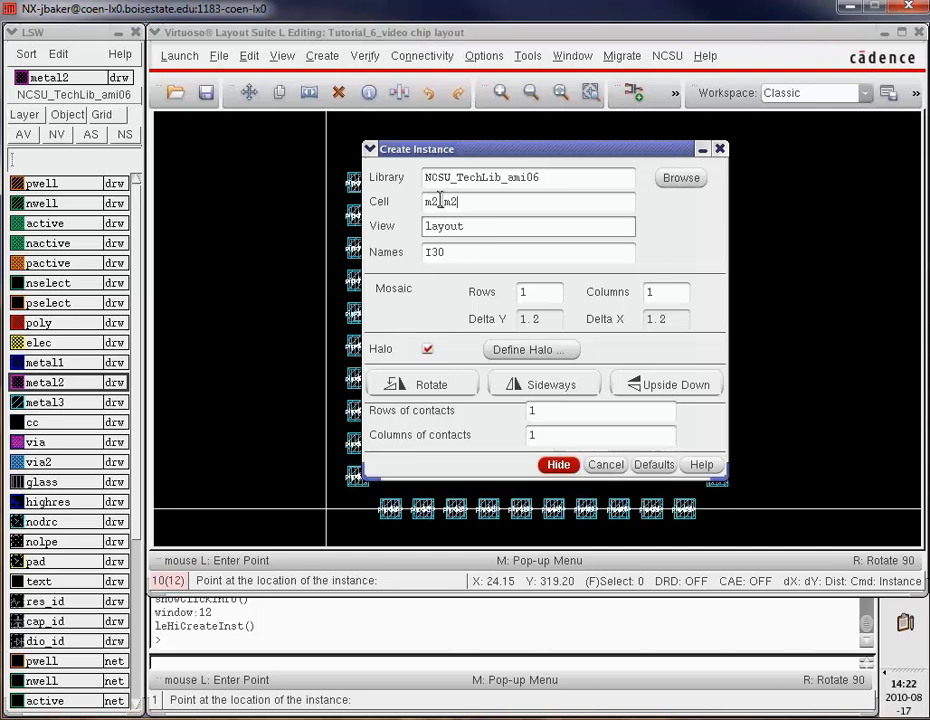
pyautogui.press('BackSpace')
pyautogui.write('3')
pyautogui.click(559, 466)
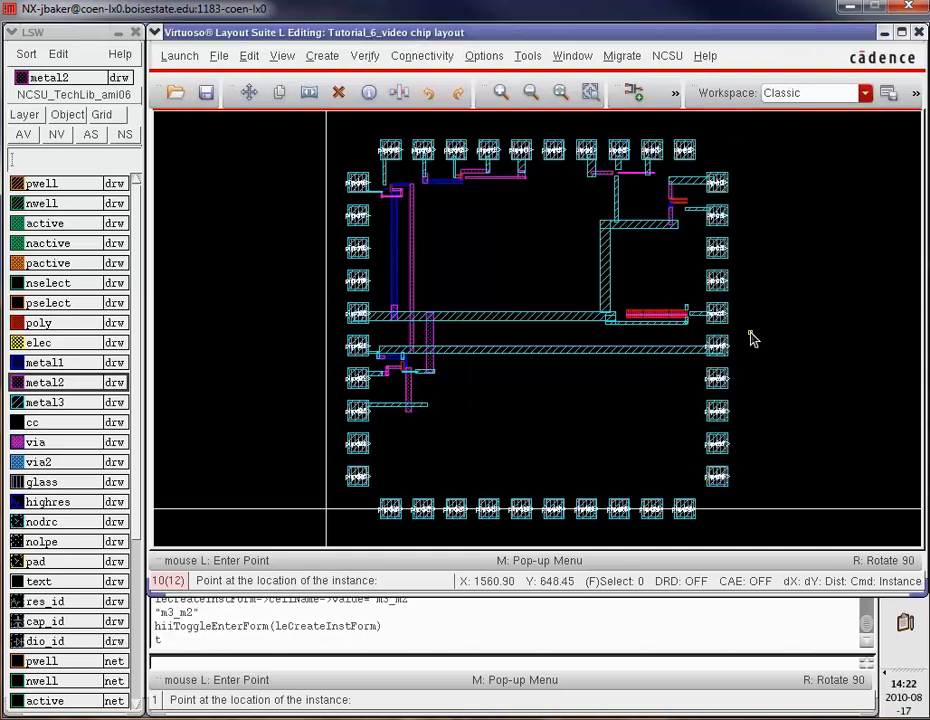
# Place m3_m2 vias on the metal2 and metal3 overlaps at the ring oscillator's osc_out, vdd! and gnd! connections
pyautogui.press('z')
pyautogui.click(729, 327)
pyautogui.click(656, 297)
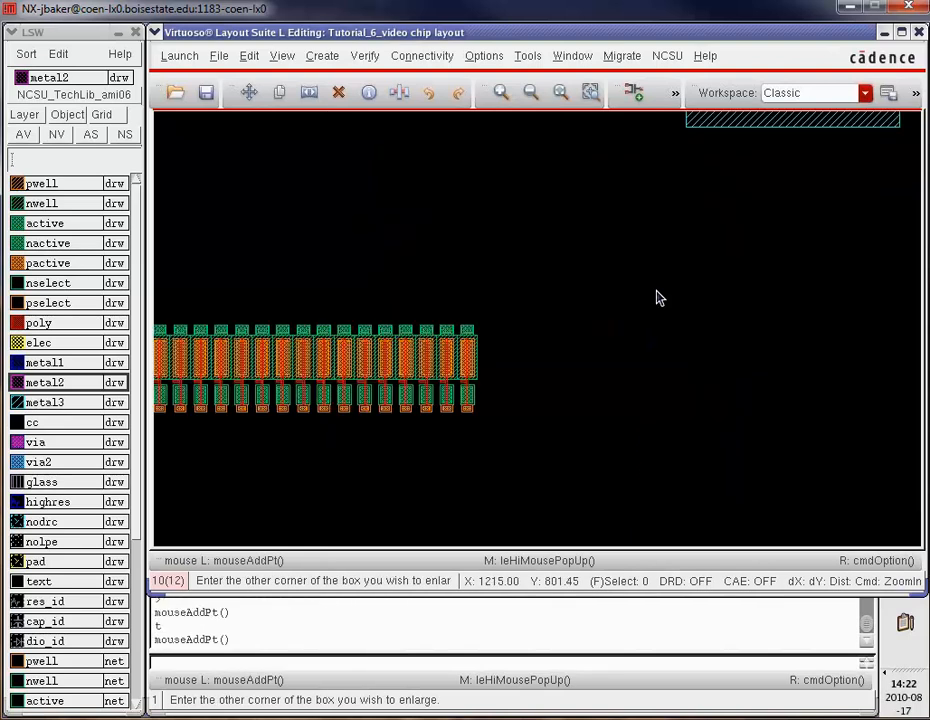
pyautogui.press('z')
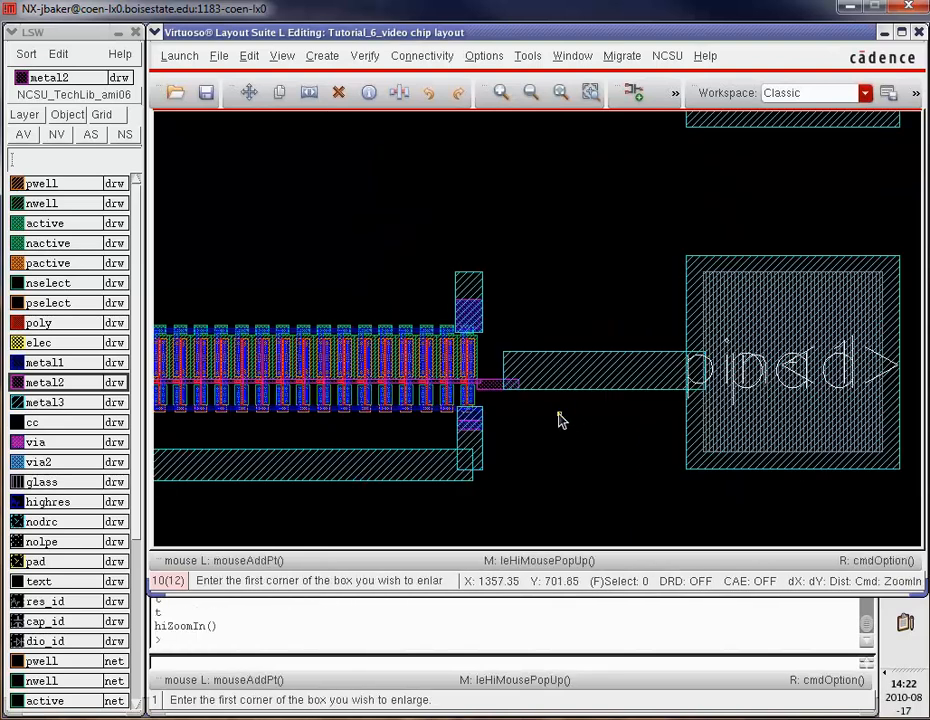
pyautogui.click(559, 412)
pyautogui.click(421, 278)
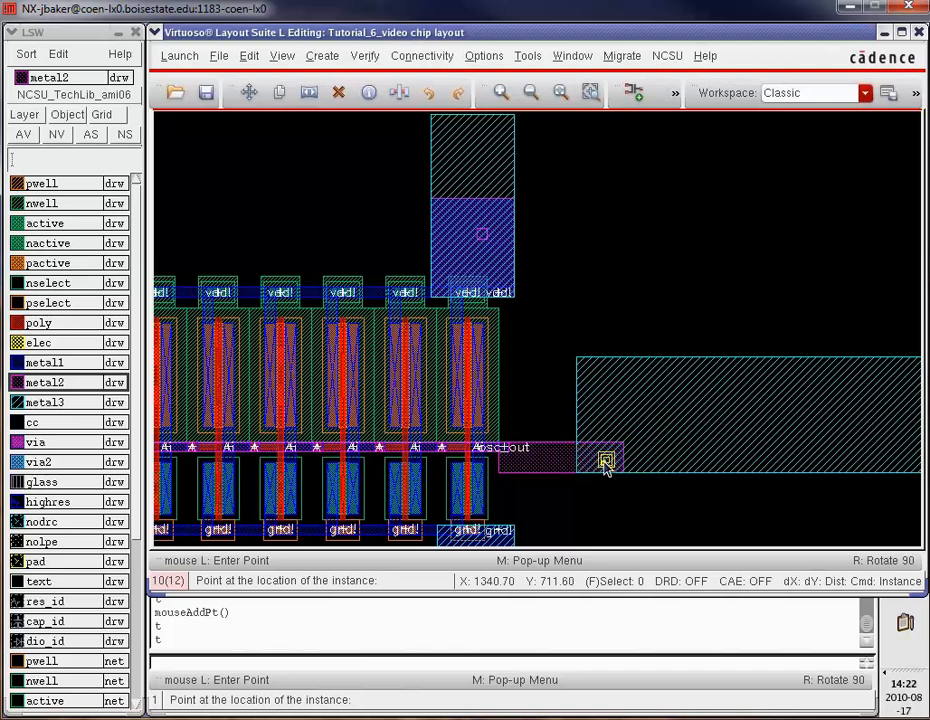
pyautogui.click(452, 222)
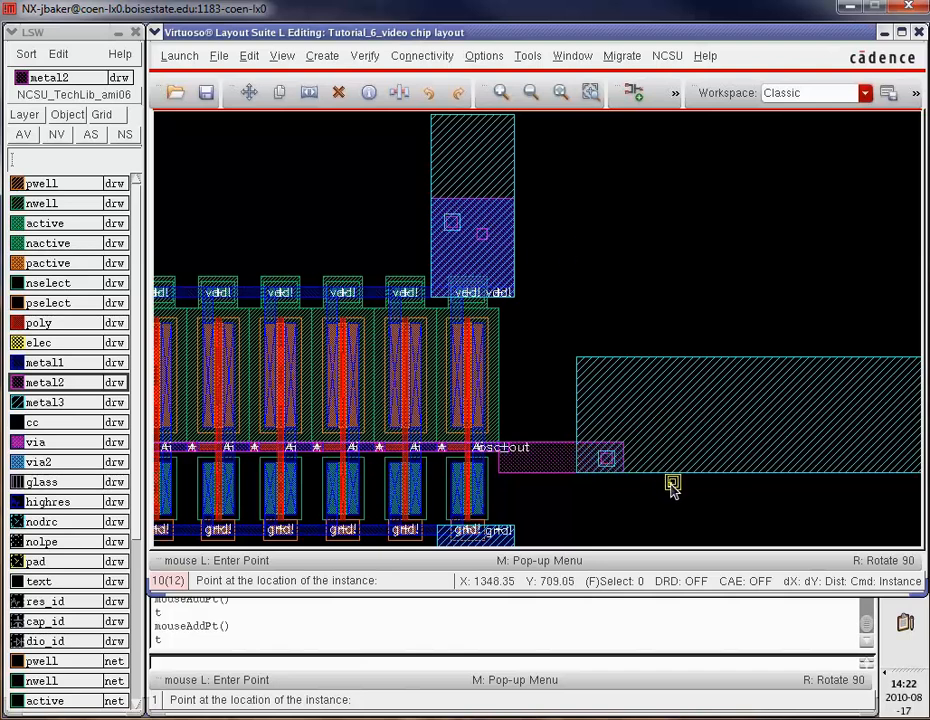
pyautogui.scroll(-1, 670, 484)
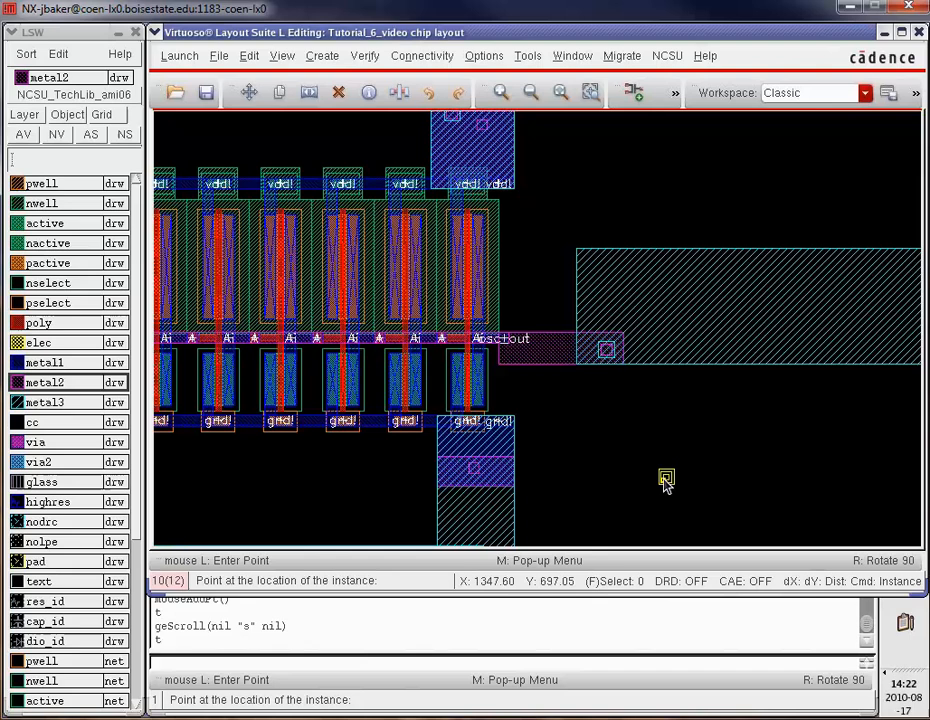
pyautogui.click(496, 474)
# Place m3_m2 vias on the three metal2 and metal3 overlaps of the wires connecting the resistor divider
pyautogui.scroll(2, 666, 474)
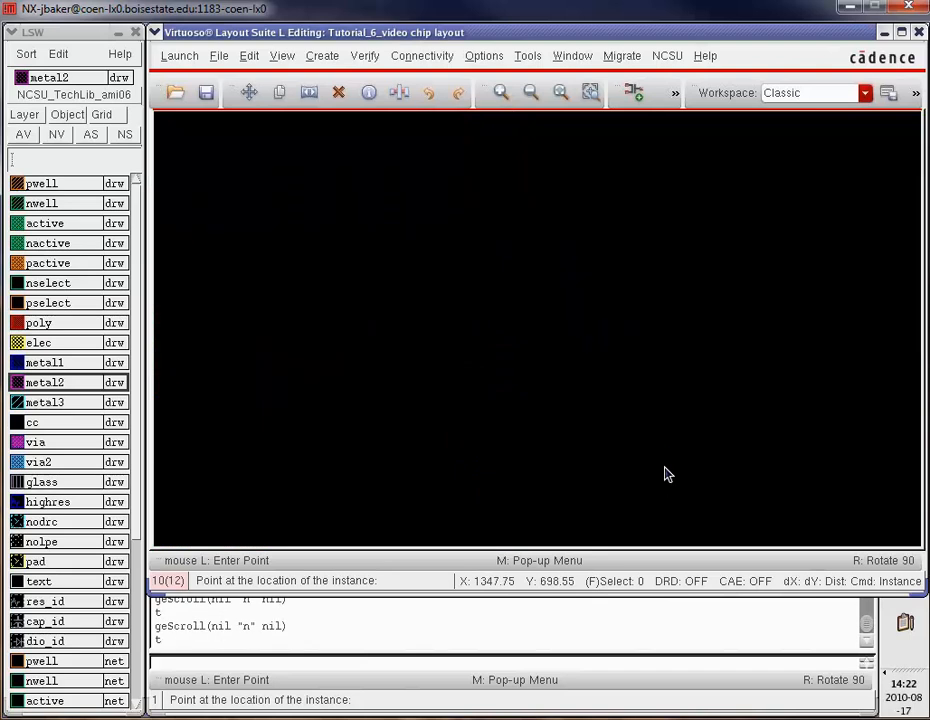
pyautogui.press('f')
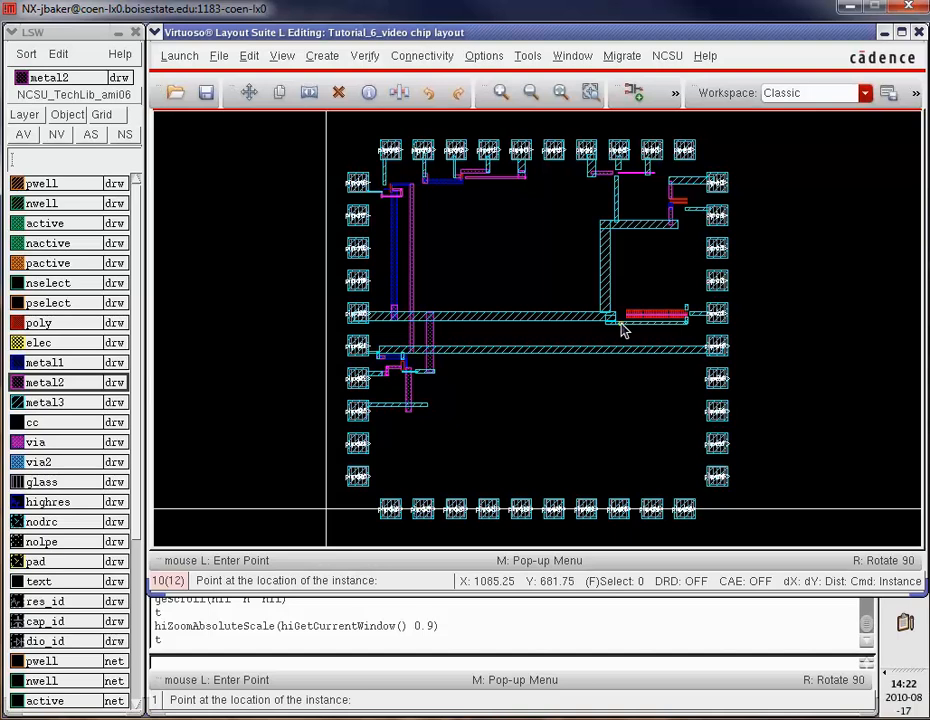
pyautogui.press('z')
pyautogui.click(670, 190)
pyautogui.click(702, 228)
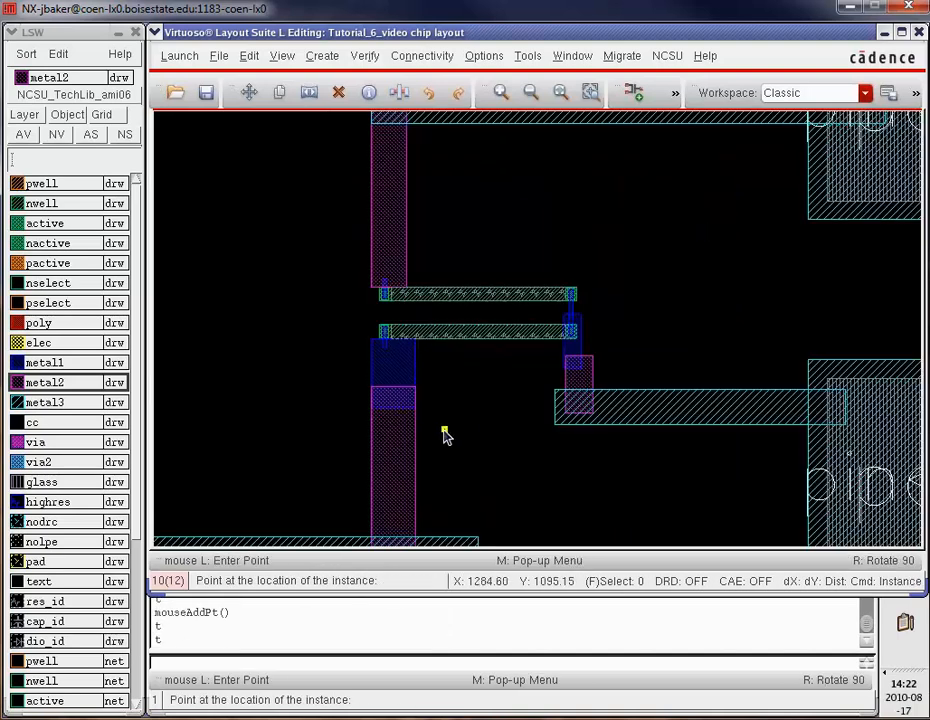
pyautogui.scroll(-1, 586, 473)
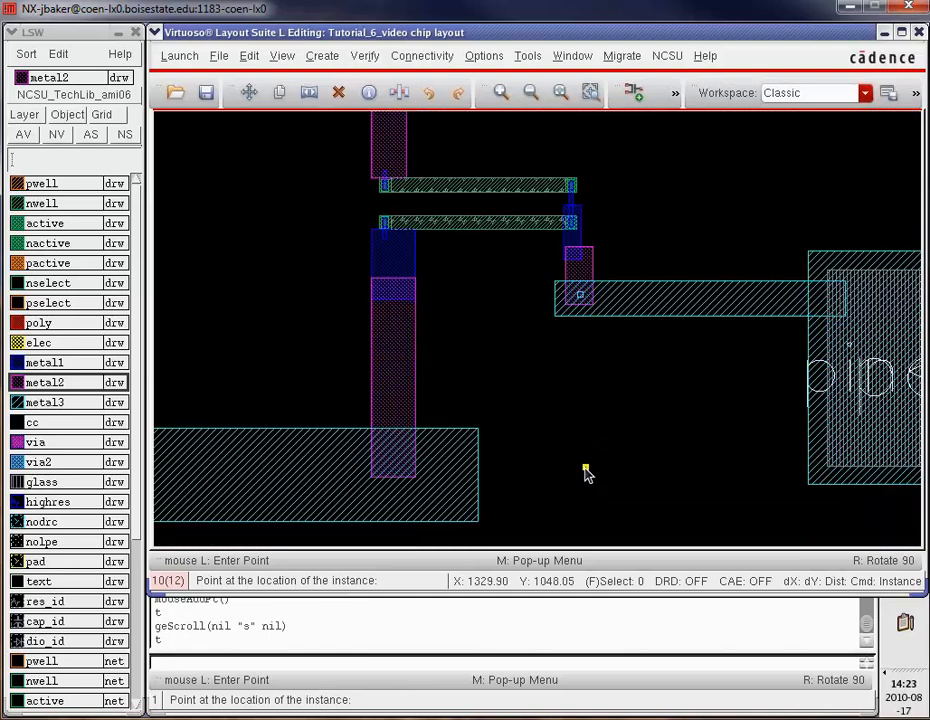
pyautogui.click(394, 459)
pyautogui.scroll(3, 566, 462)
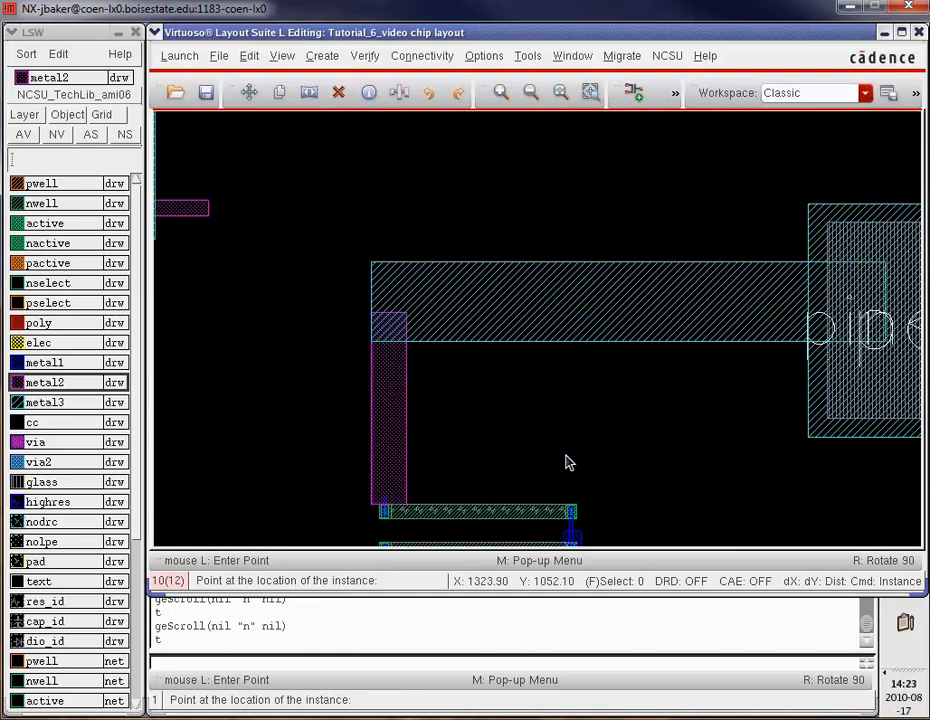
pyautogui.click(389, 331)
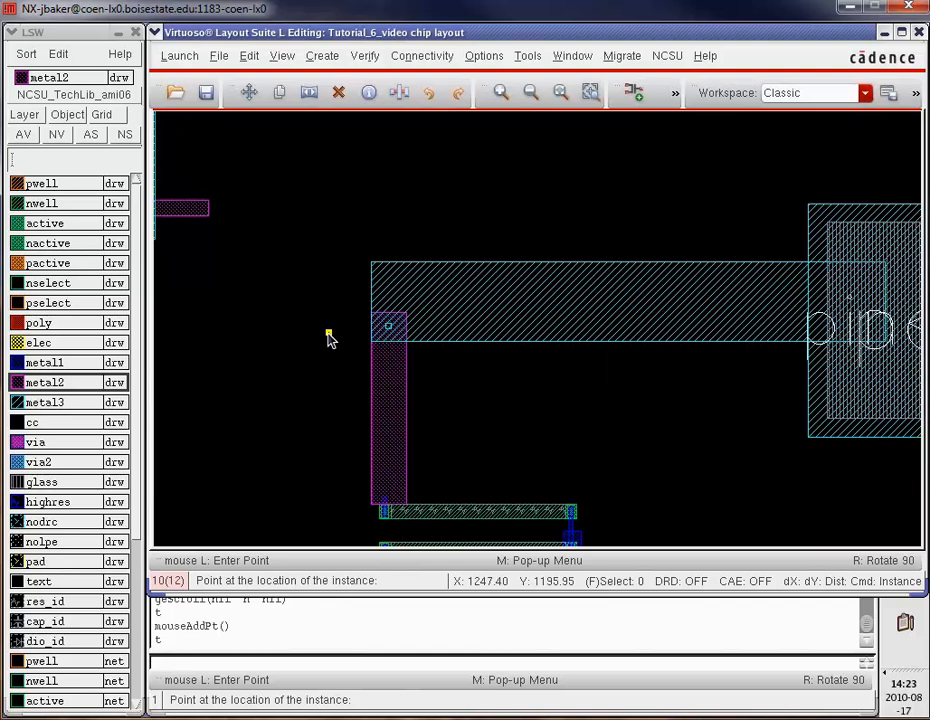
# Place an m3_m2 via on the metal2 and metal3 overlap just above the device below the pin<8> pad
pyautogui.press('f')
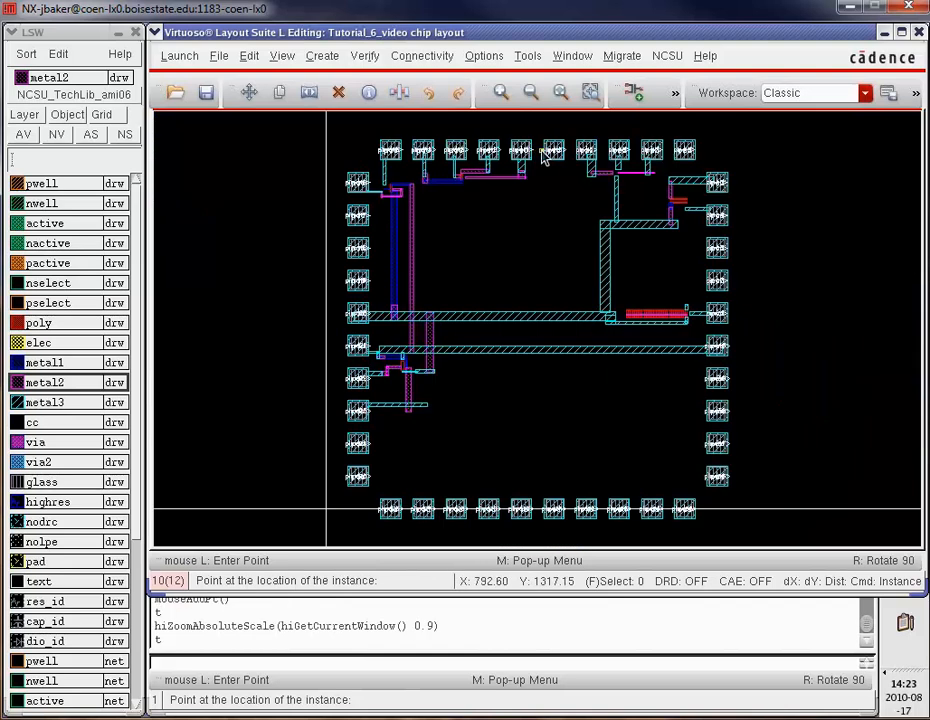
pyautogui.press('z')
pyautogui.click(581, 162)
pyautogui.click(666, 192)
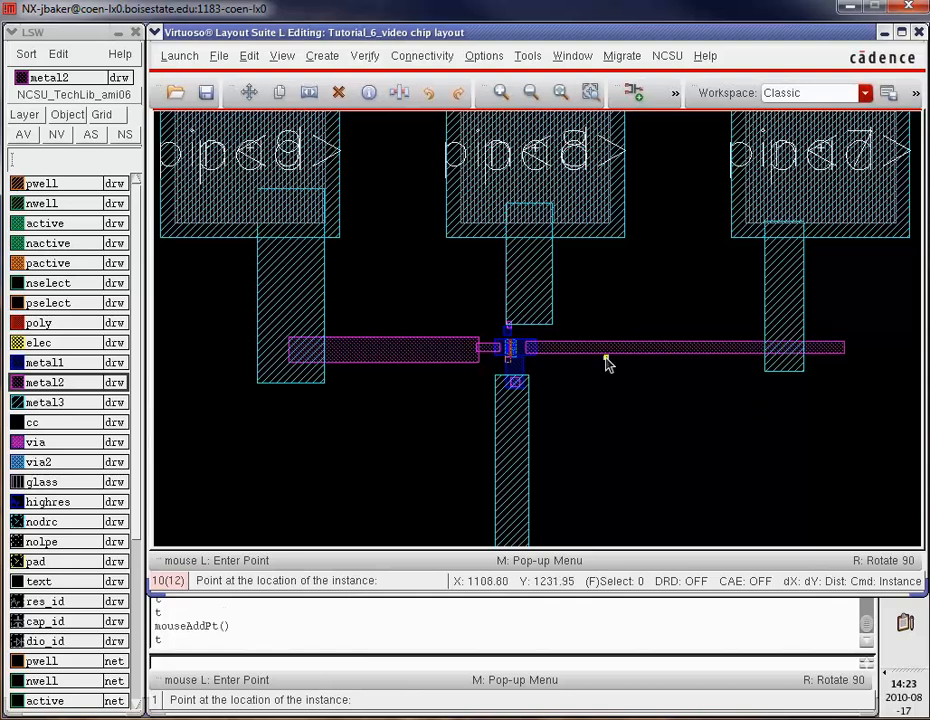
pyautogui.press('z')
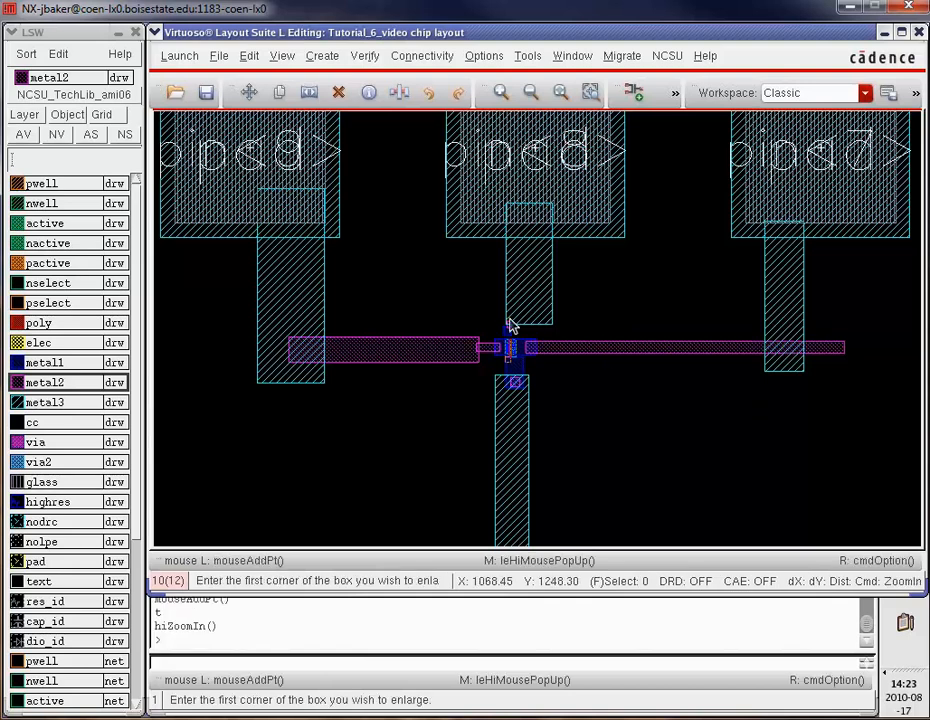
pyautogui.click(505, 322)
pyautogui.click(519, 337)
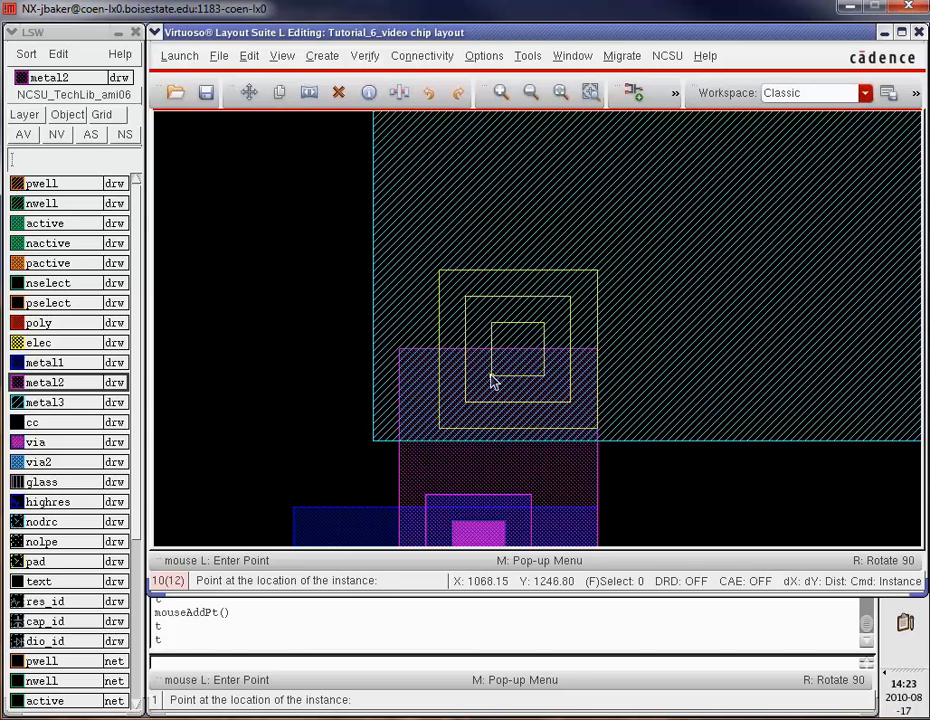
pyautogui.click(469, 378)
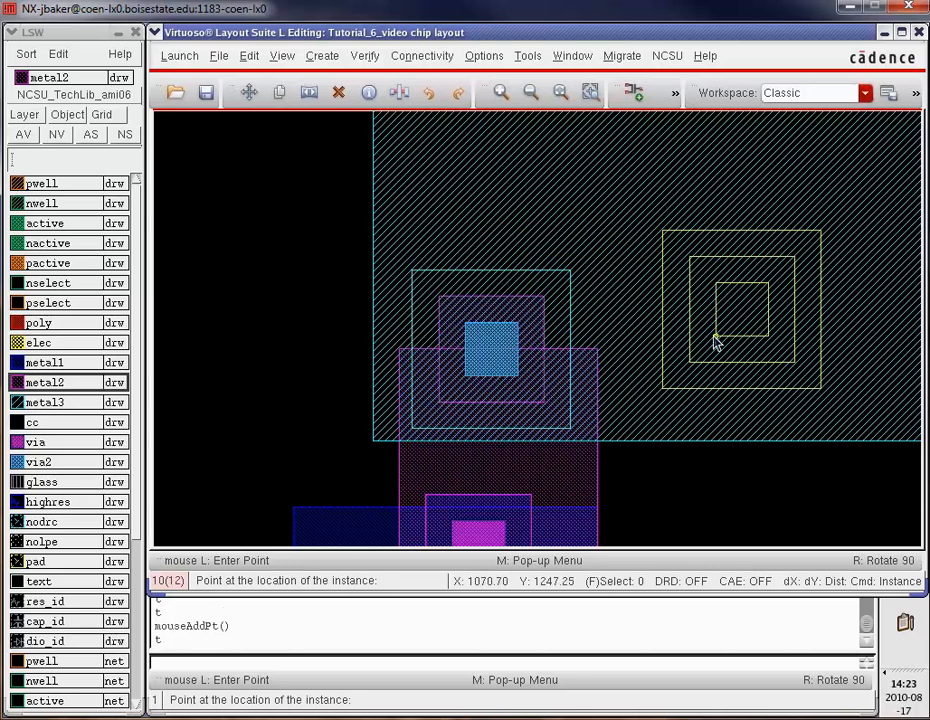
# Place m3_m2 vias on the pin<9> pad wire's metal2 overlap and at the same device's lower connection to the vertical metal3 wire
pyautogui.press('f')
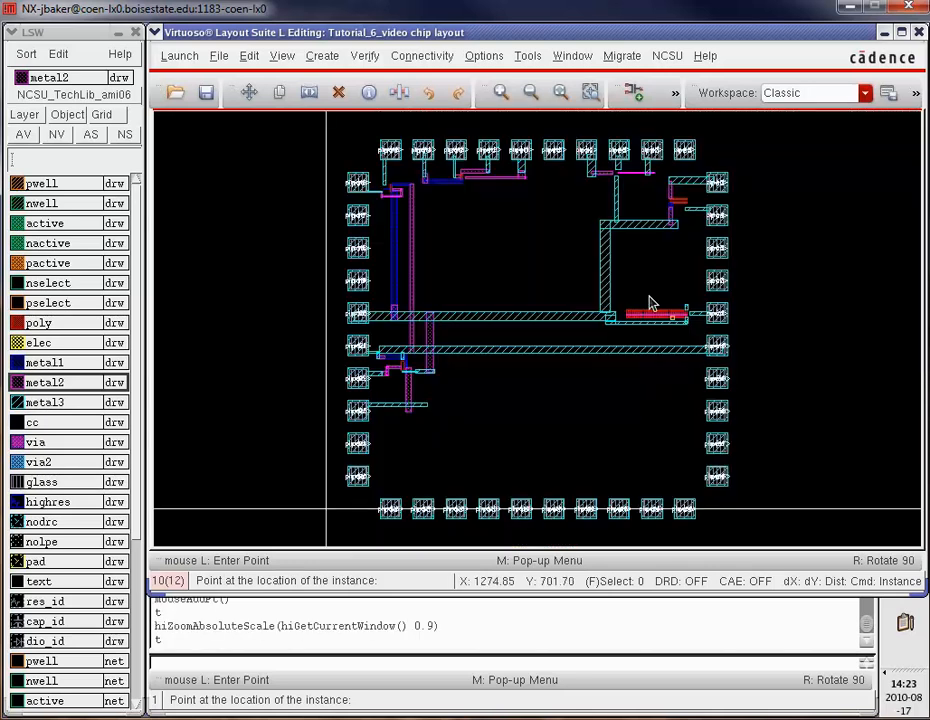
pyautogui.press('z')
pyautogui.click(573, 160)
pyautogui.click(648, 222)
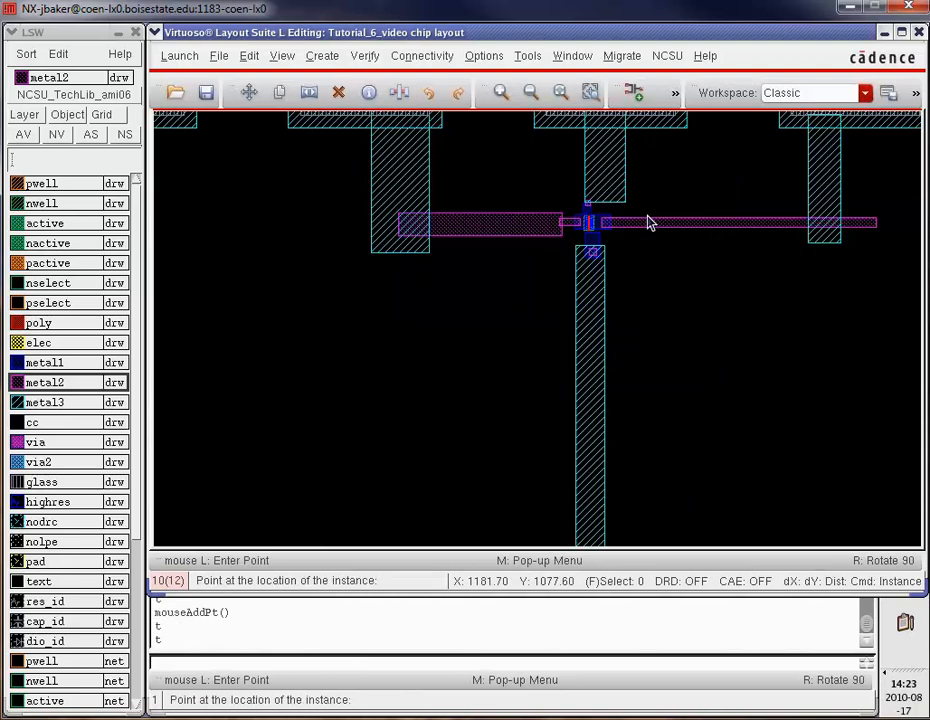
pyautogui.click(410, 230)
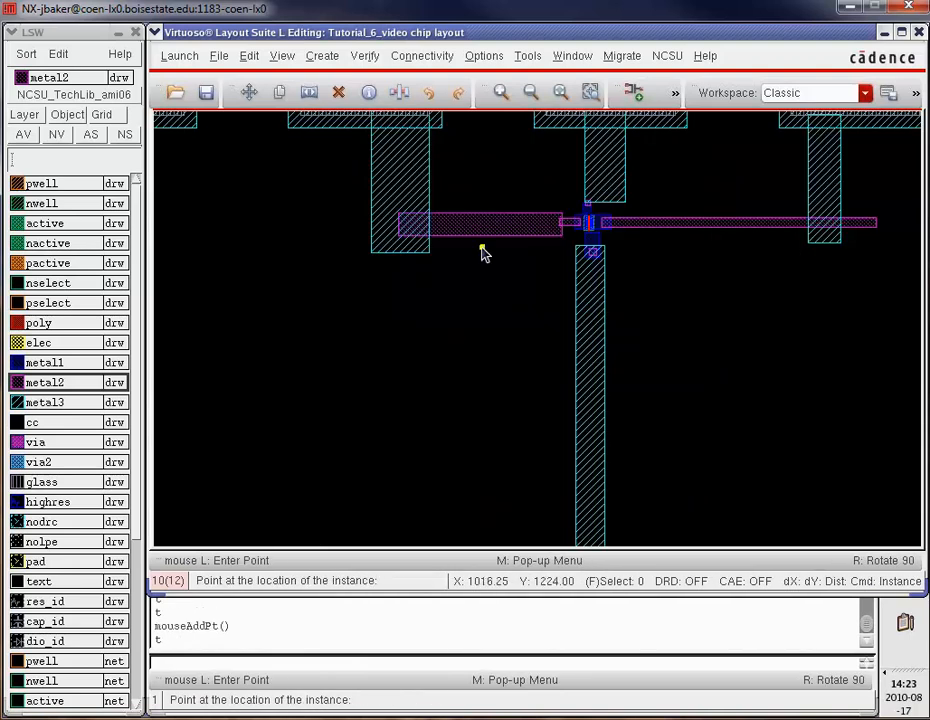
pyautogui.press('z')
pyautogui.click(590, 245)
pyautogui.click(617, 287)
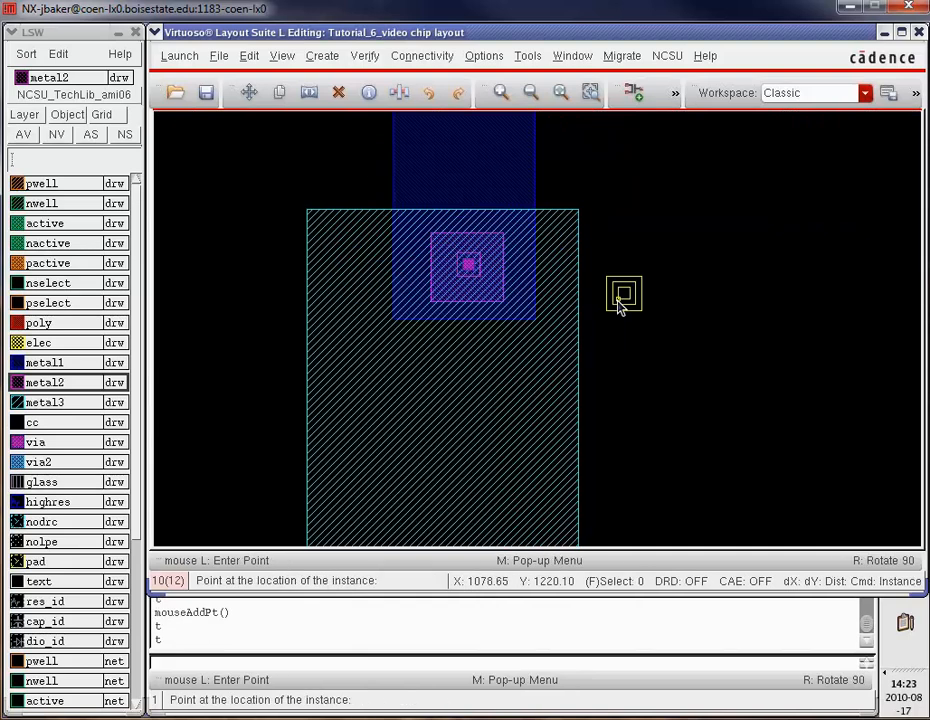
pyautogui.click(468, 307)
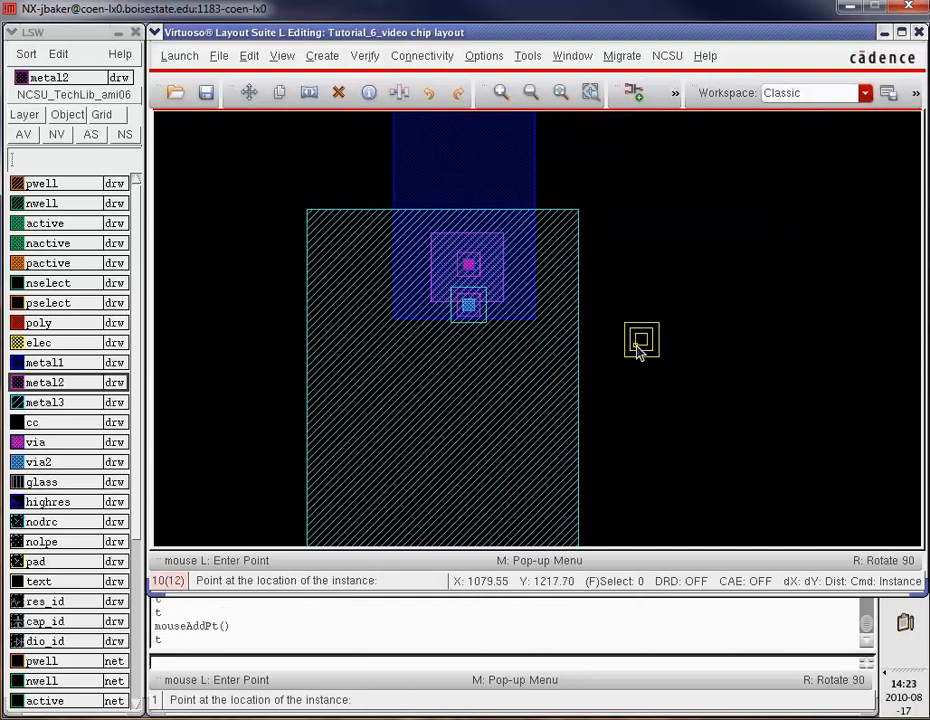
# Place m3_m2 vias on the metal2 and metal3 overlaps of the pad wires around the device below the upper pad row
pyautogui.press('f')
pyautogui.press('z')
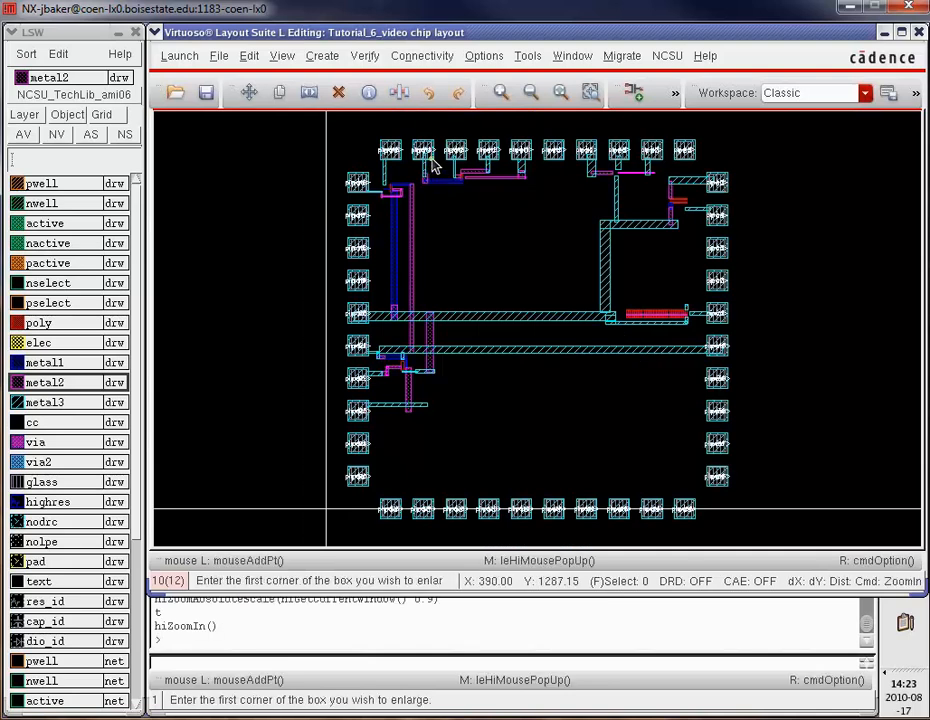
pyautogui.click(431, 160)
pyautogui.click(539, 207)
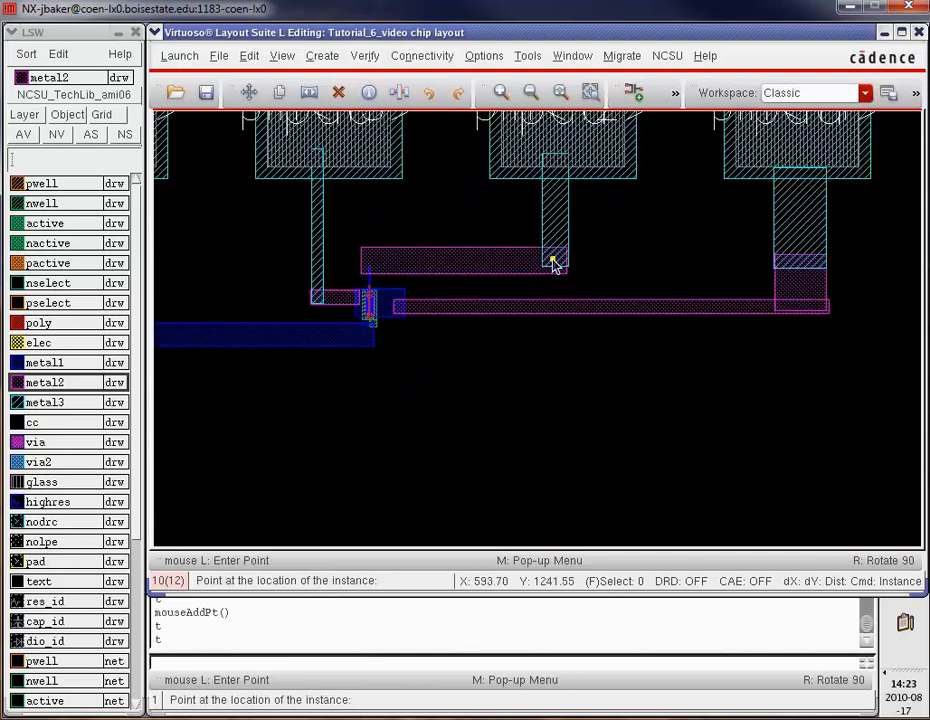
pyautogui.click(553, 263)
pyautogui.click(318, 298)
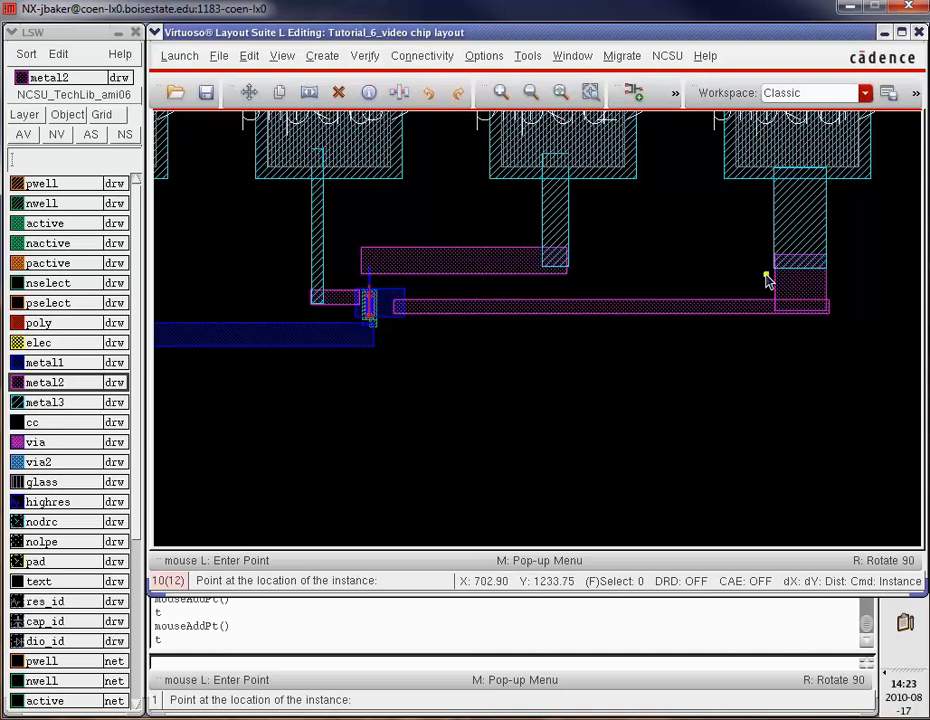
# Place m3_m2 vias on the metal2 and metal3 overlaps of the pad wires reaching the device beside the pin<16> pad
pyautogui.press('f')
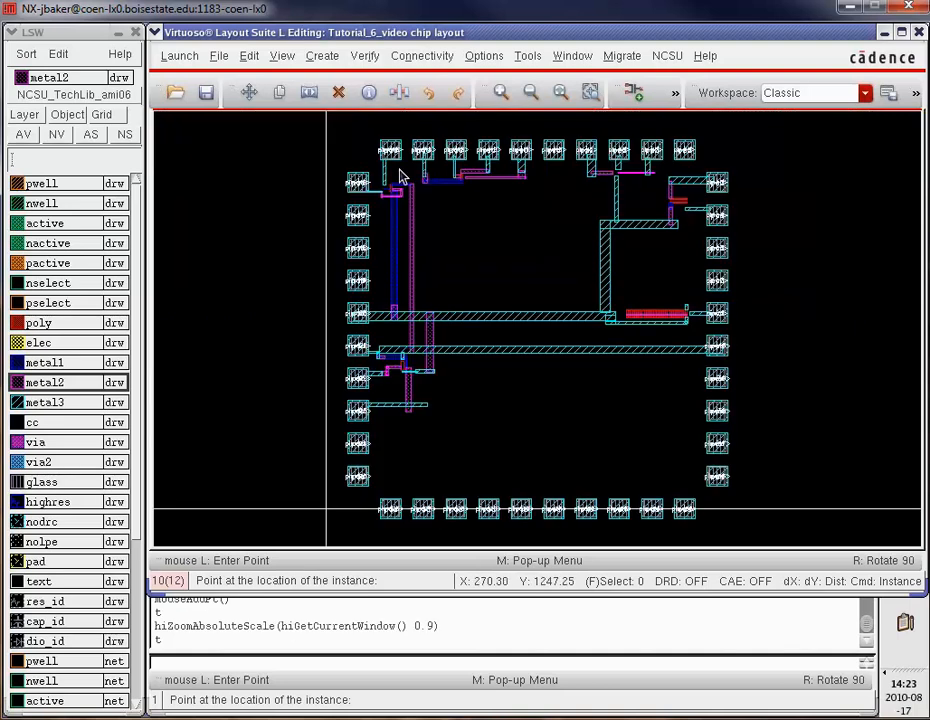
pyautogui.press('z')
pyautogui.click(368, 170)
pyautogui.click(442, 232)
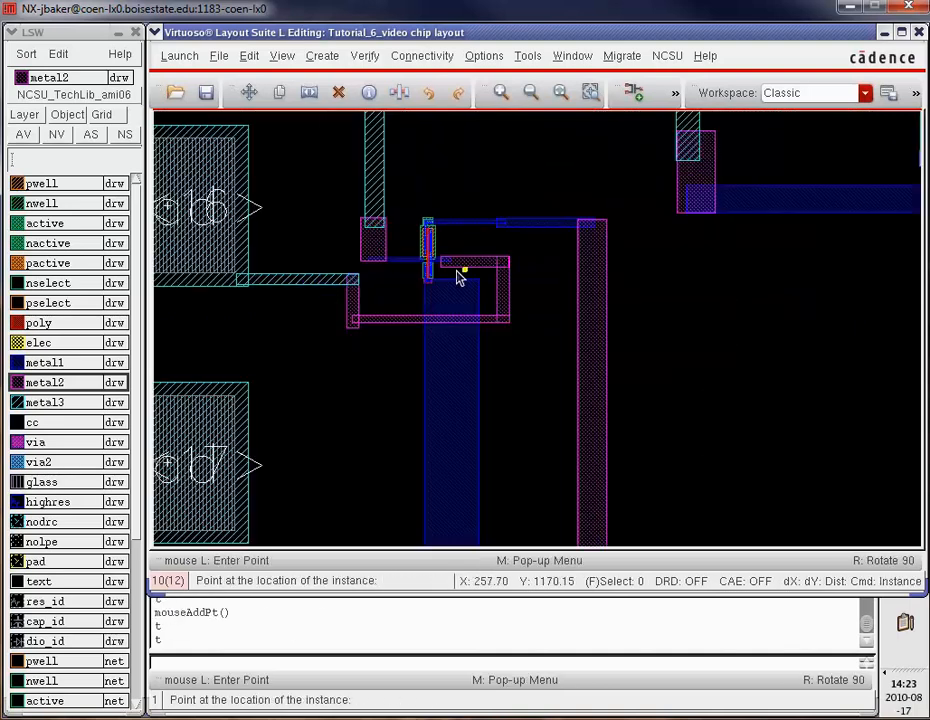
pyautogui.click(372, 223)
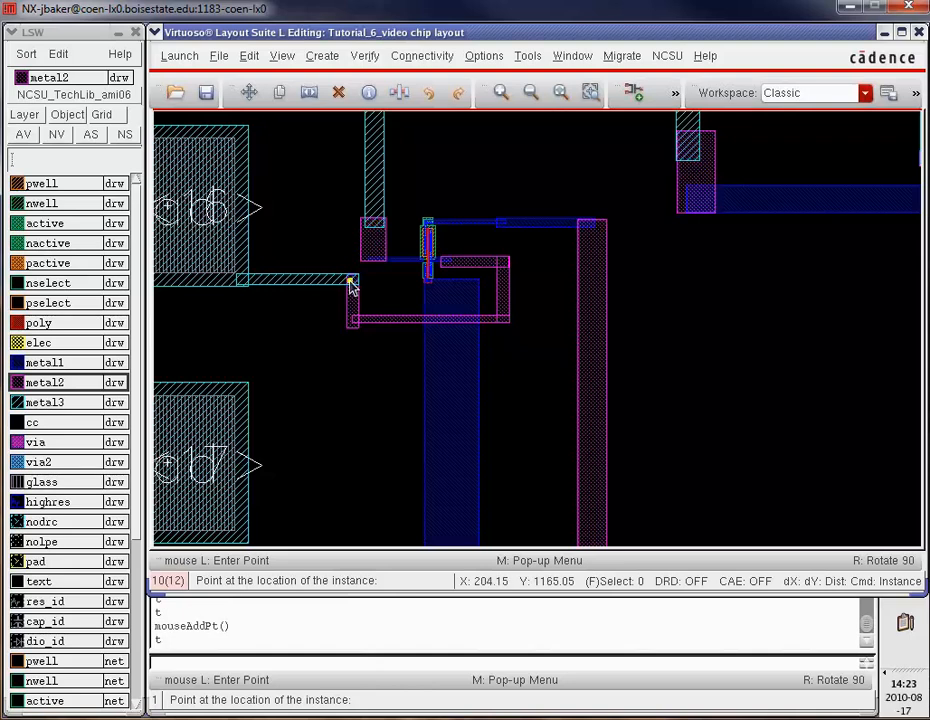
# Place m3_m2 vias where the pin<20> pad's horizontal metal3 wire overlaps the metal2 under the metal1 wire and the wide metal2 wire's end
pyautogui.scroll(-3, 370, 317)
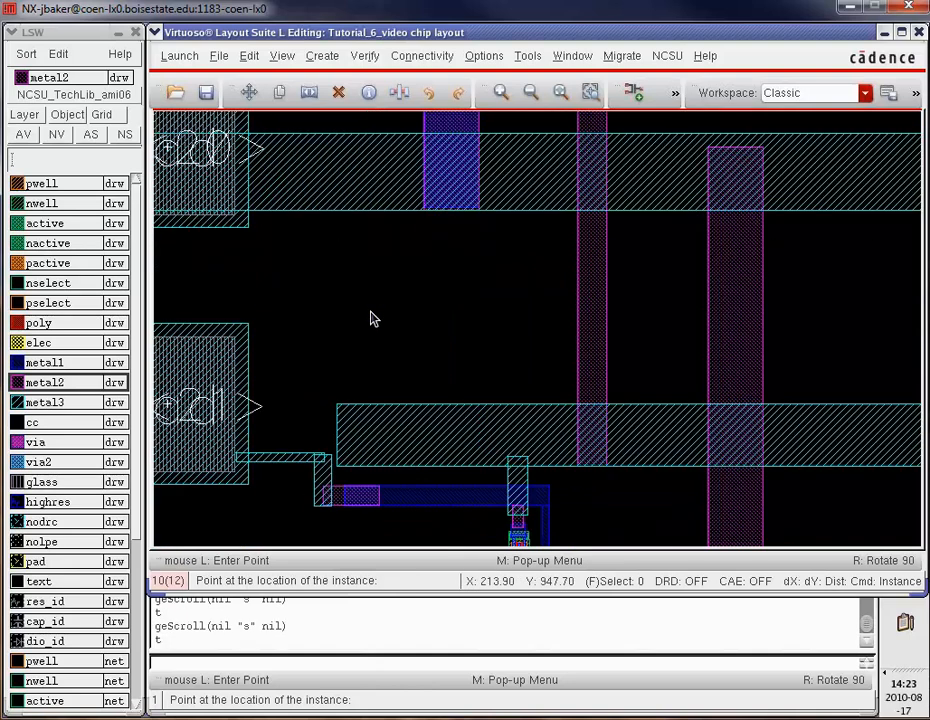
pyautogui.scroll(2, 370, 318)
pyautogui.click(451, 396)
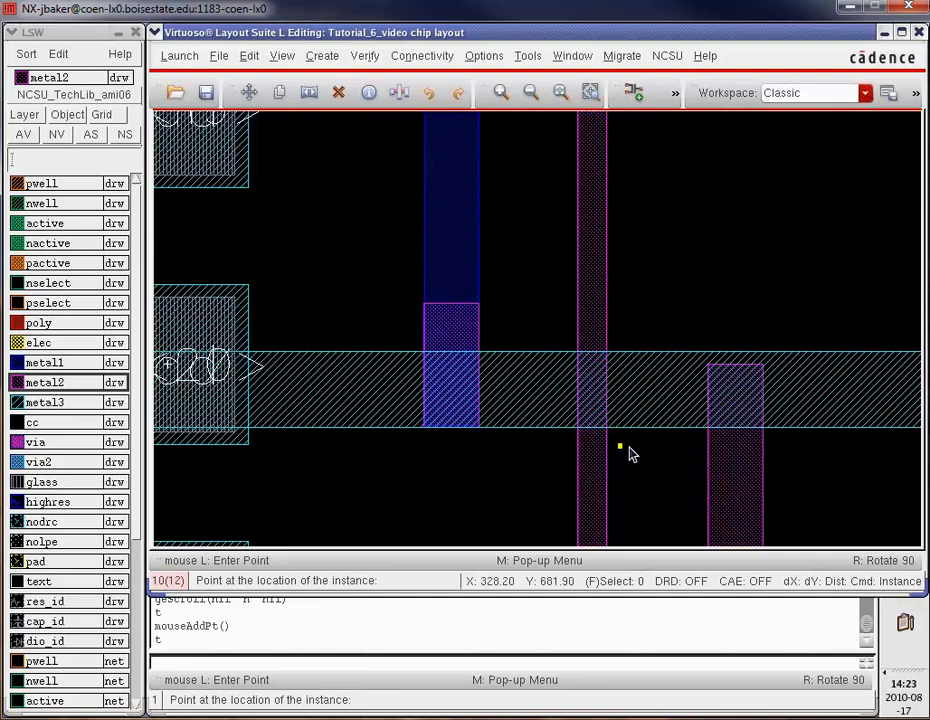
pyautogui.click(737, 391)
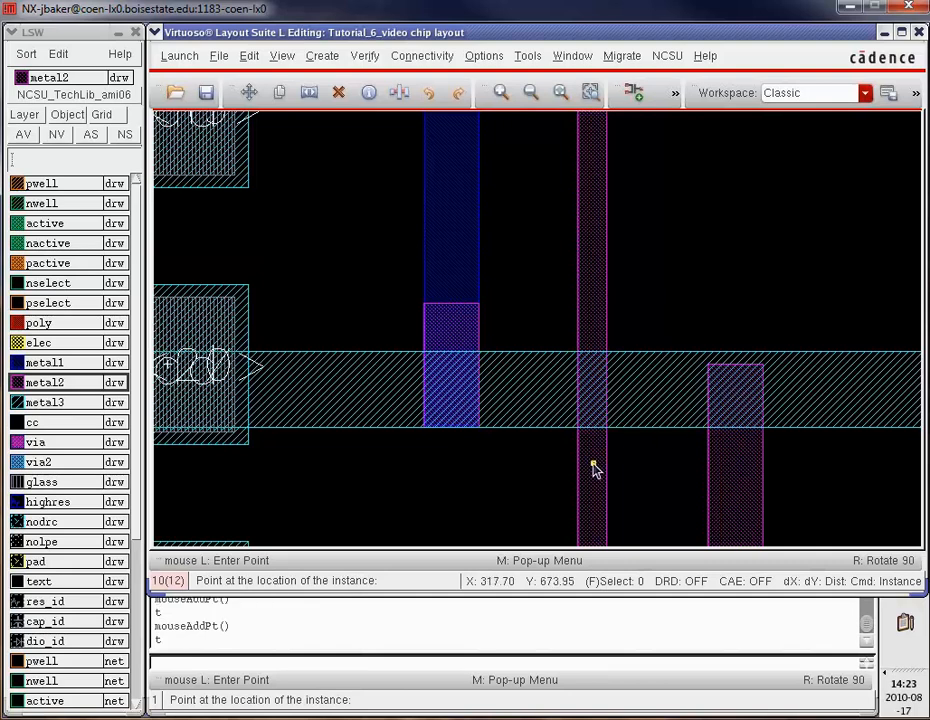
# Place m3_m2 vias above the device near the pin<21> pad and on the metal2 overlaps of the pin<21> and pin<23> pad wires
pyautogui.scroll(-2, 600, 478)
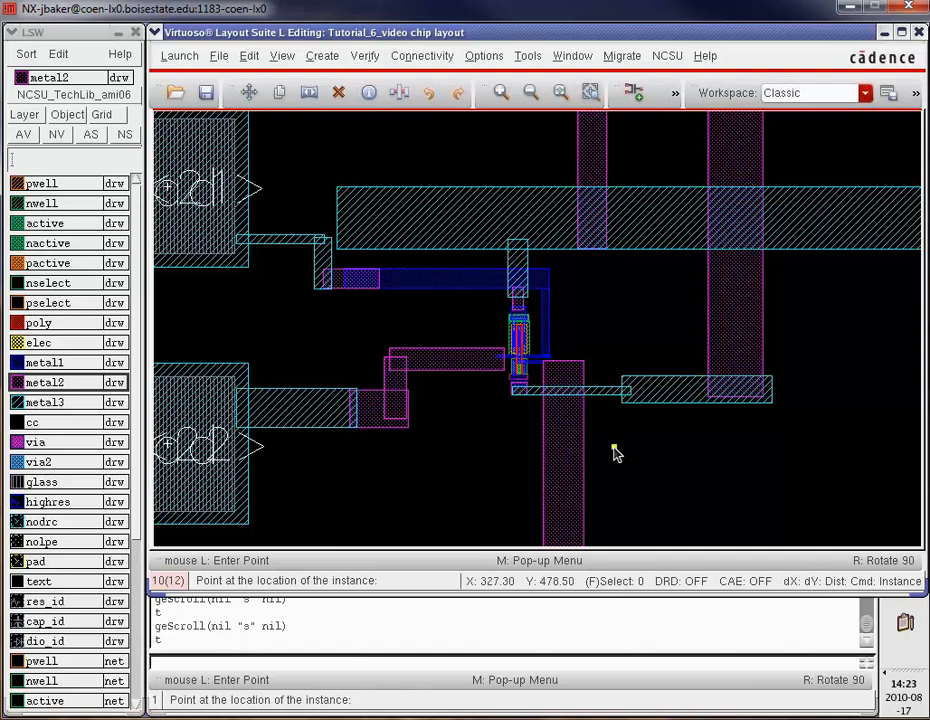
pyautogui.click(518, 298)
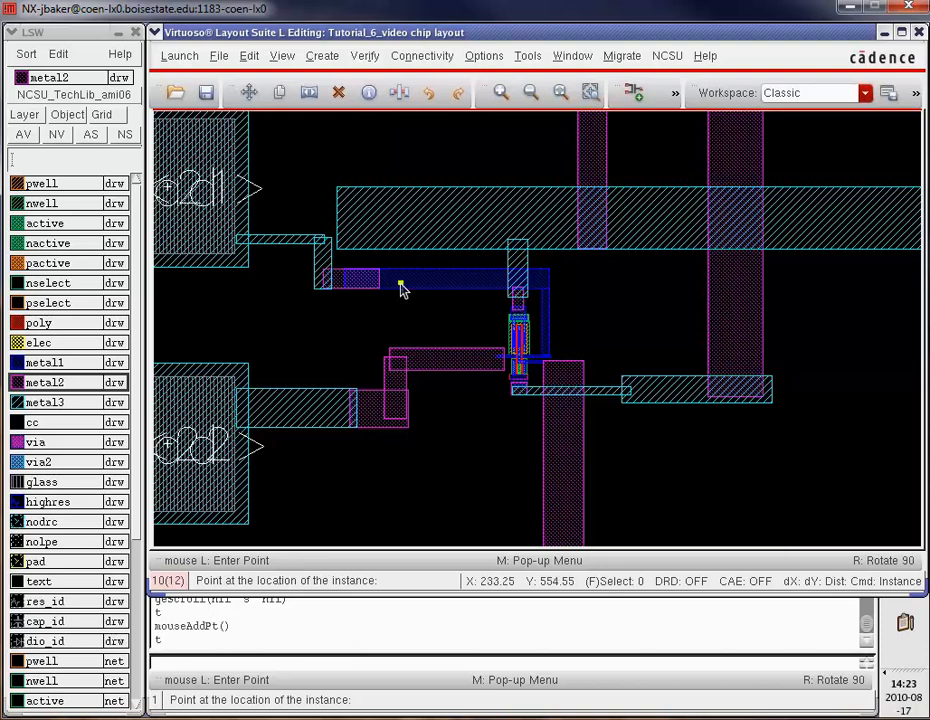
pyautogui.click(323, 283)
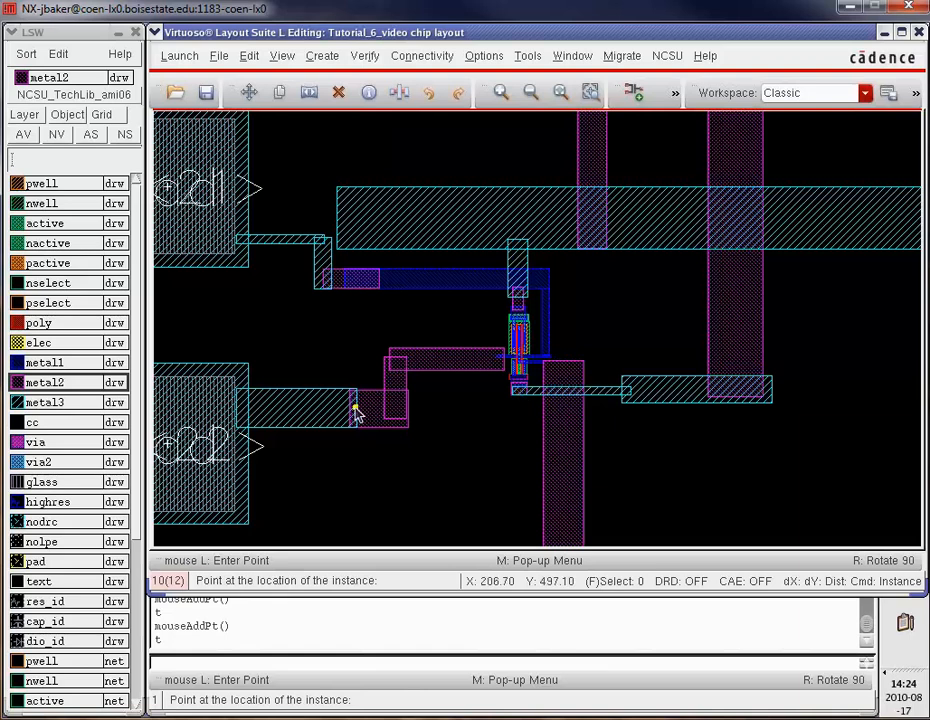
pyautogui.scroll(-3, 442, 469)
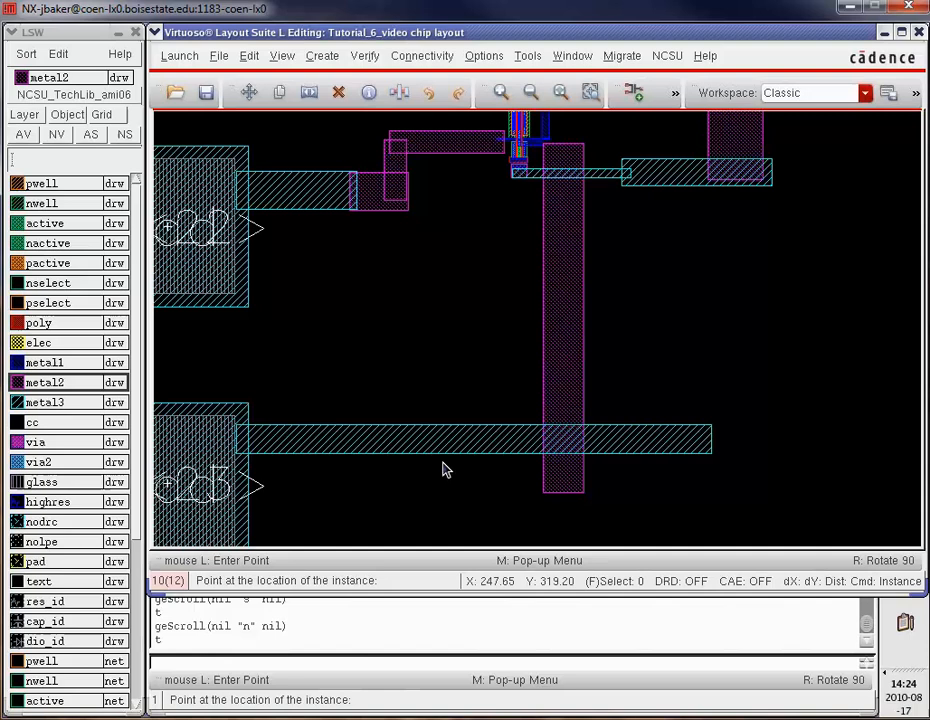
pyautogui.click(560, 448)
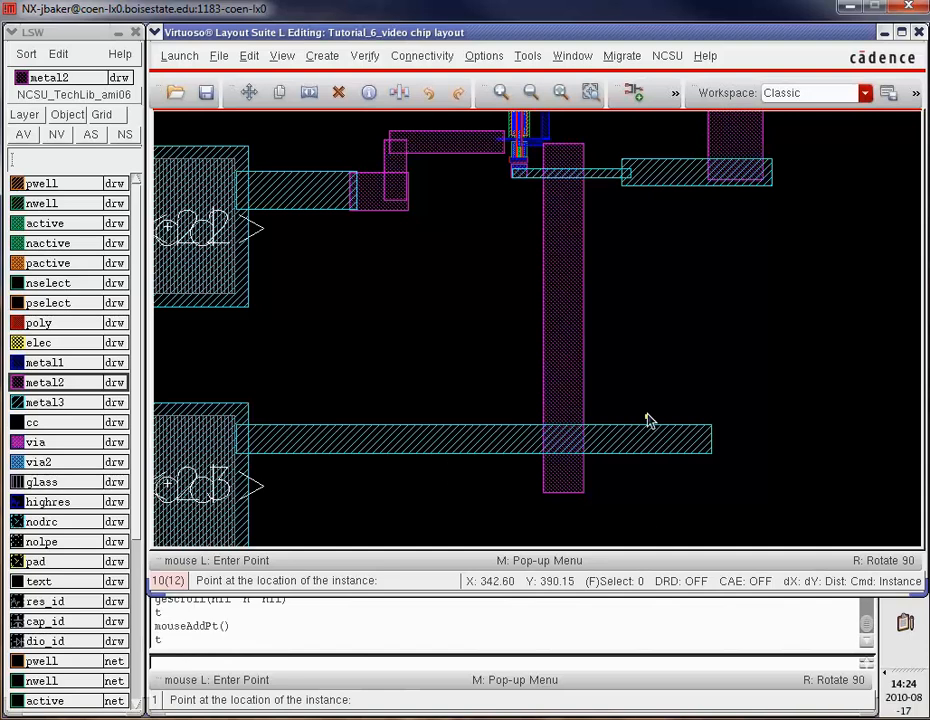
pyautogui.press('Escape')
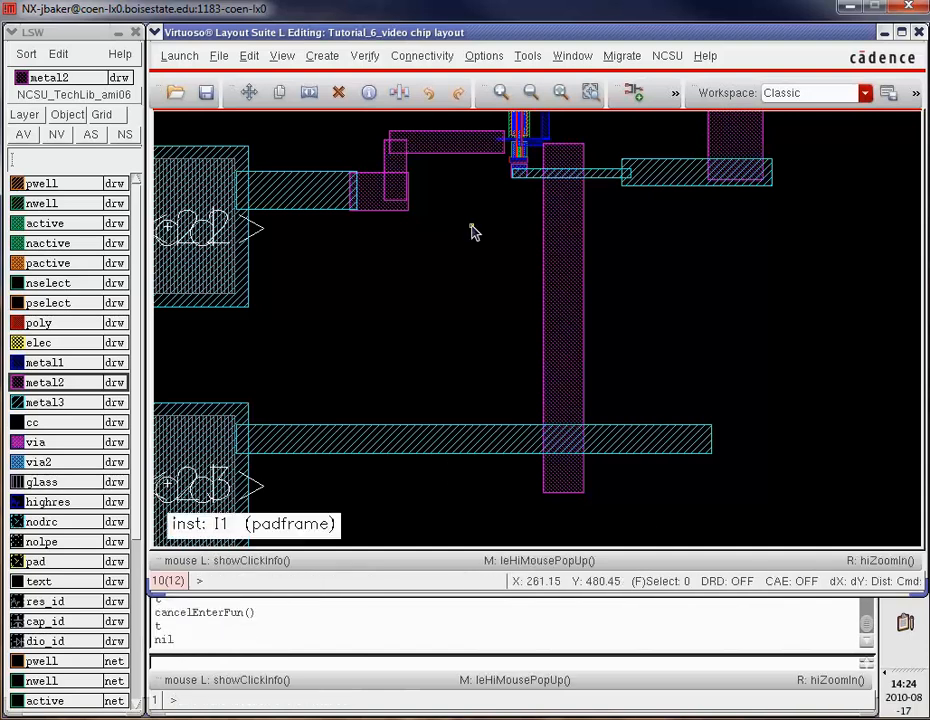
# Run a full, flat DRC on the chip layout with the divaDRC.rul rules file
pyautogui.click(363, 56)
pyautogui.click(382, 80)
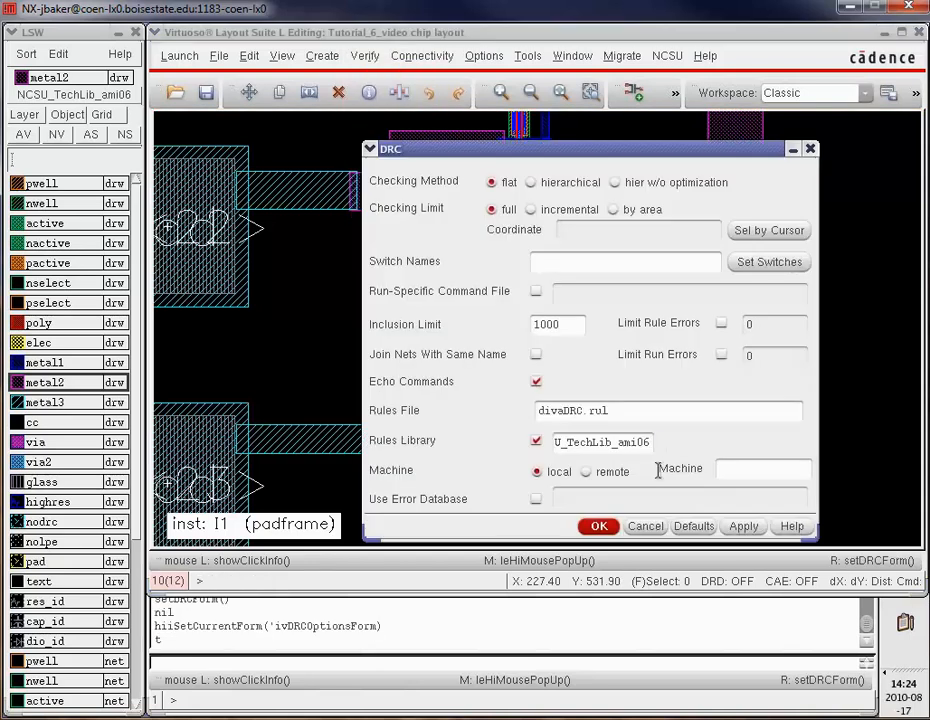
pyautogui.click(596, 524)
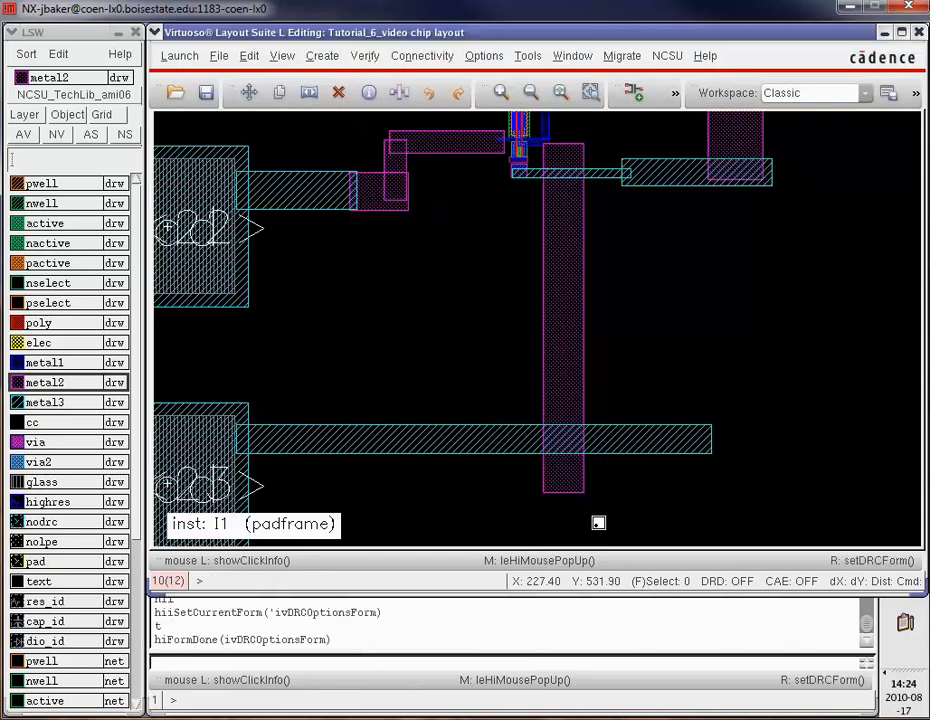
pyautogui.click(428, 328)
pyautogui.press('f')
pyautogui.click(824, 367)
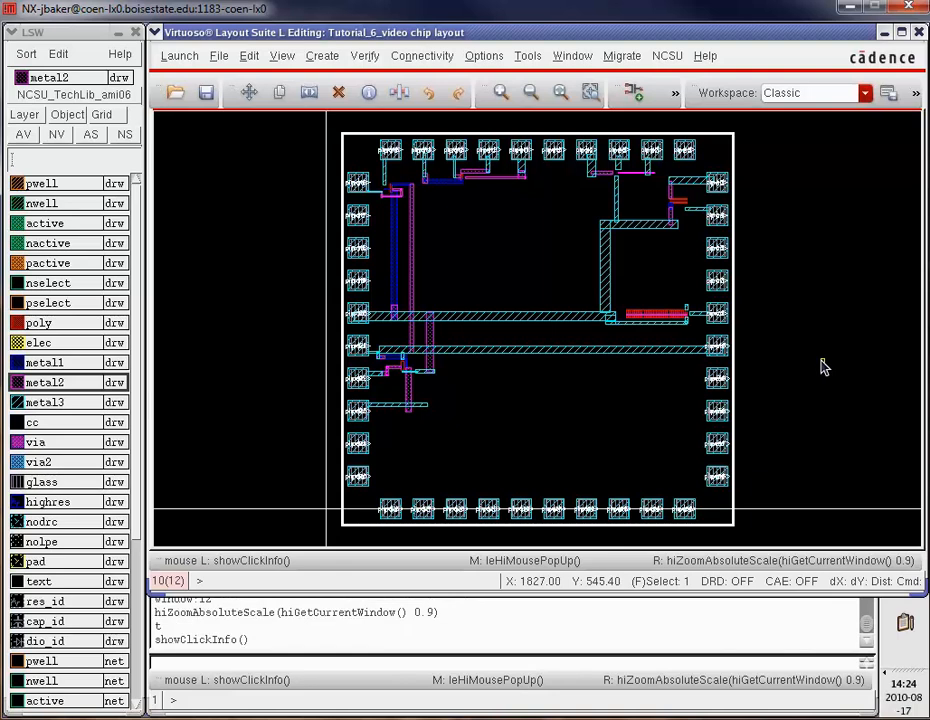
# Save the chip layout and extract it flat with the divaEXT.rul rules file
pyautogui.press('z')
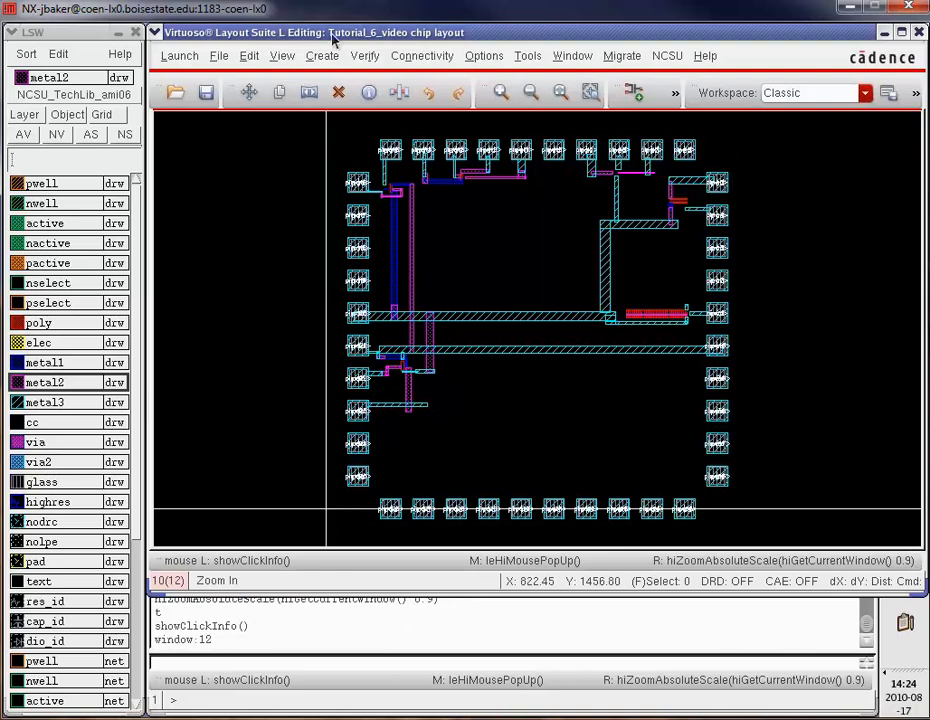
pyautogui.click(207, 94)
pyautogui.click(320, 56)
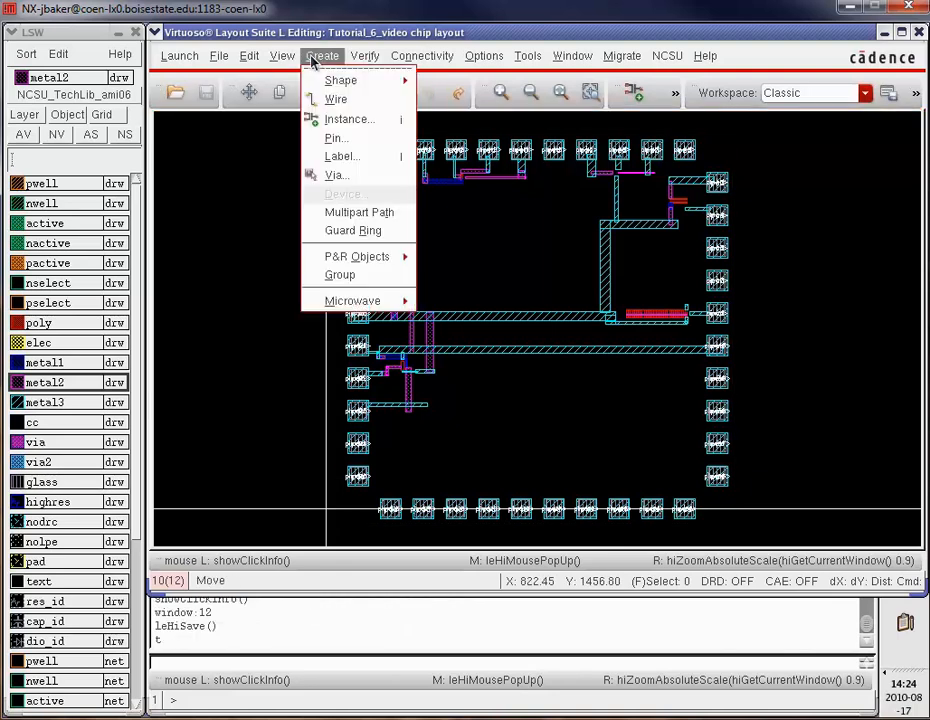
pyautogui.click(384, 97)
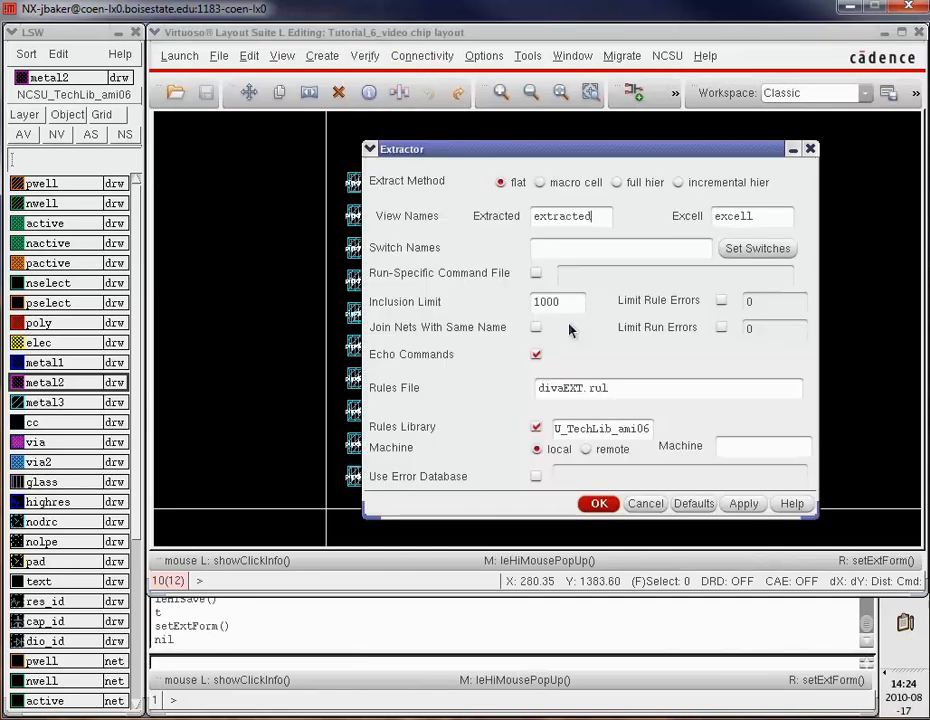
pyautogui.click(598, 503)
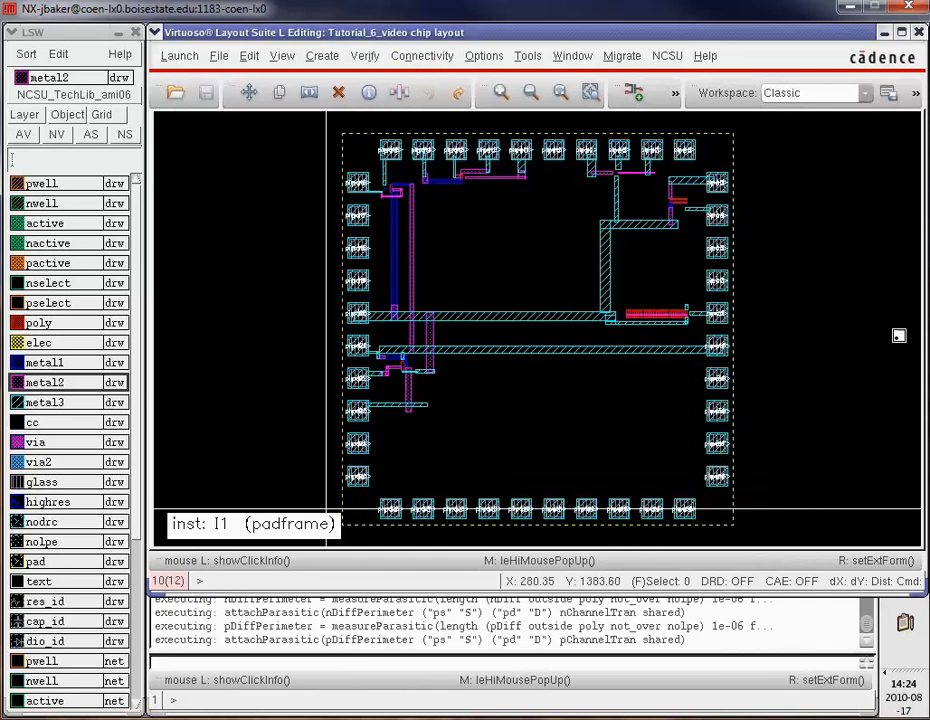
# Close the chip layout and open the chip cell's extracted view from the Tutorial_6_video library
pyautogui.click(911, 32)
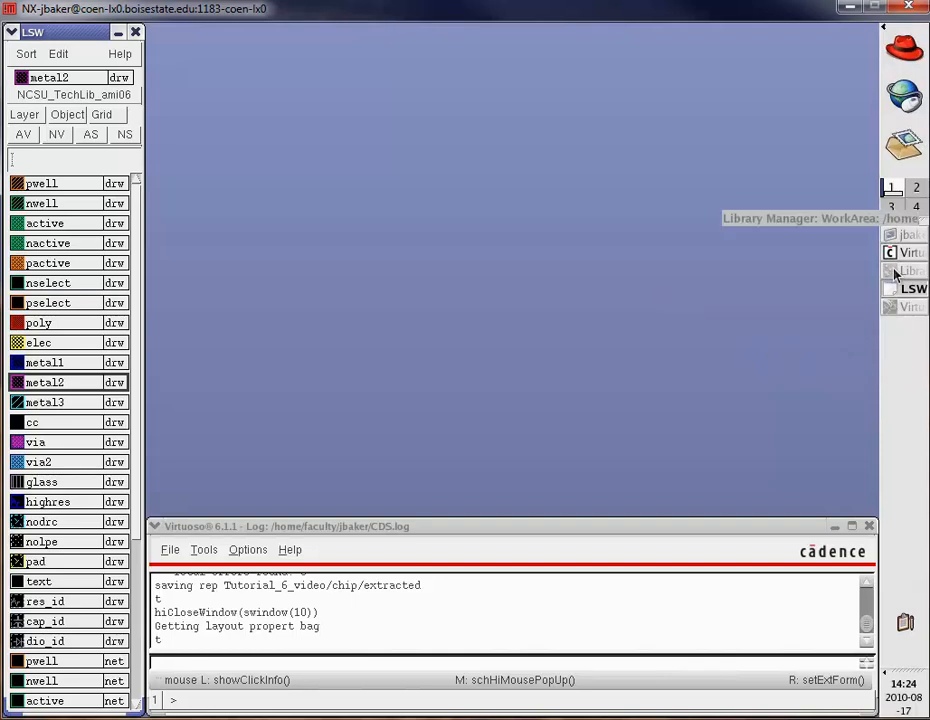
pyautogui.click(896, 271)
pyautogui.doubleClick(664, 151)
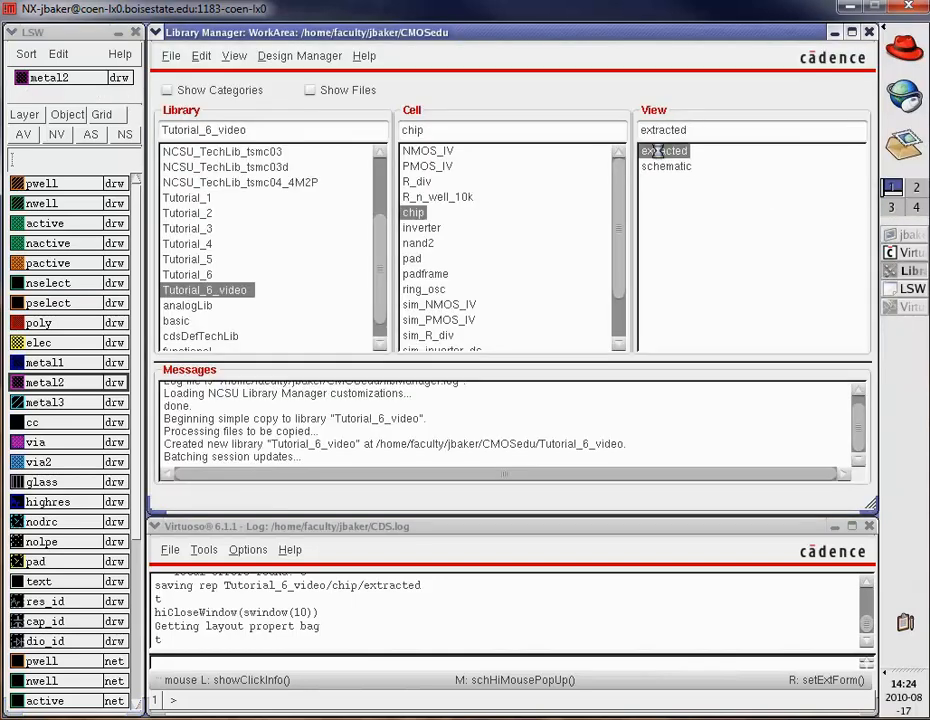
pyautogui.click(835, 32)
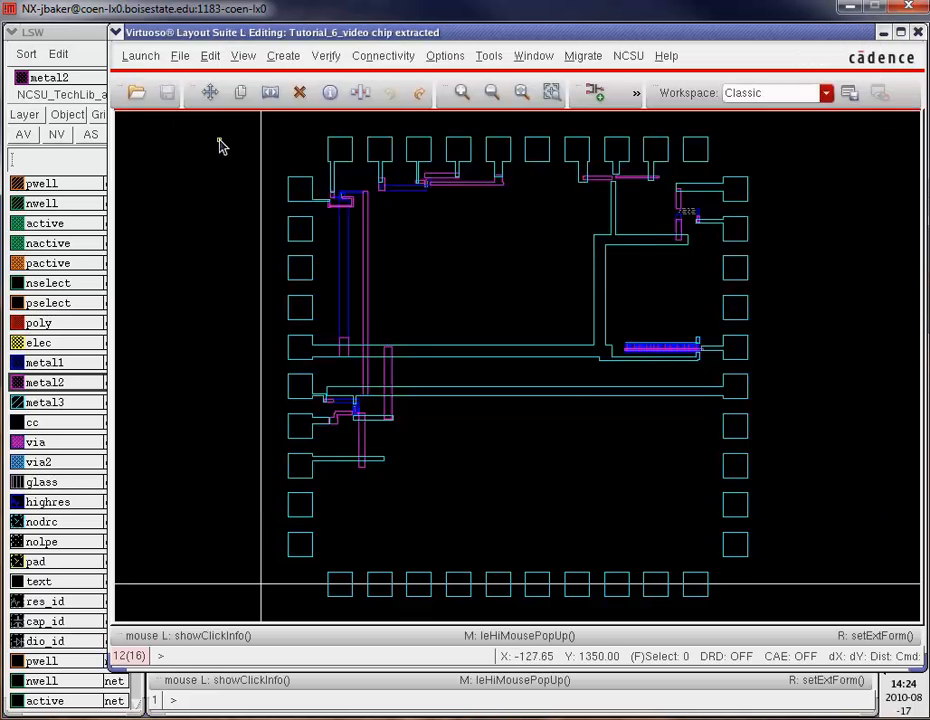
# Set up LVS between the Tutorial_6_video chip schematic and extracted views, and try to run it without disregarding the other analysis
pyautogui.press('m')
pyautogui.click(328, 56)
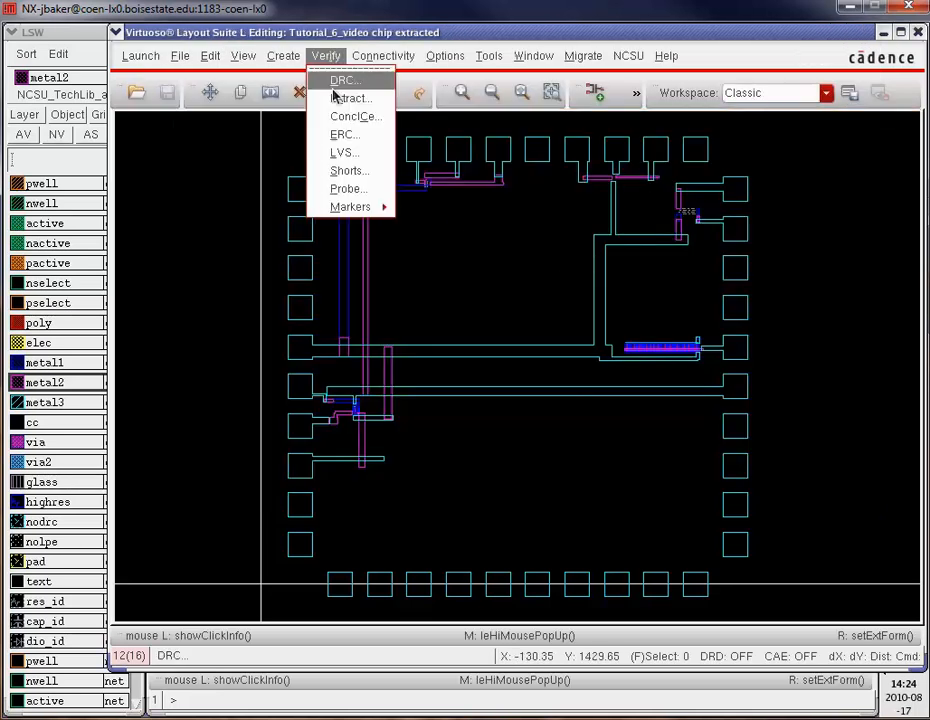
pyautogui.click(330, 152)
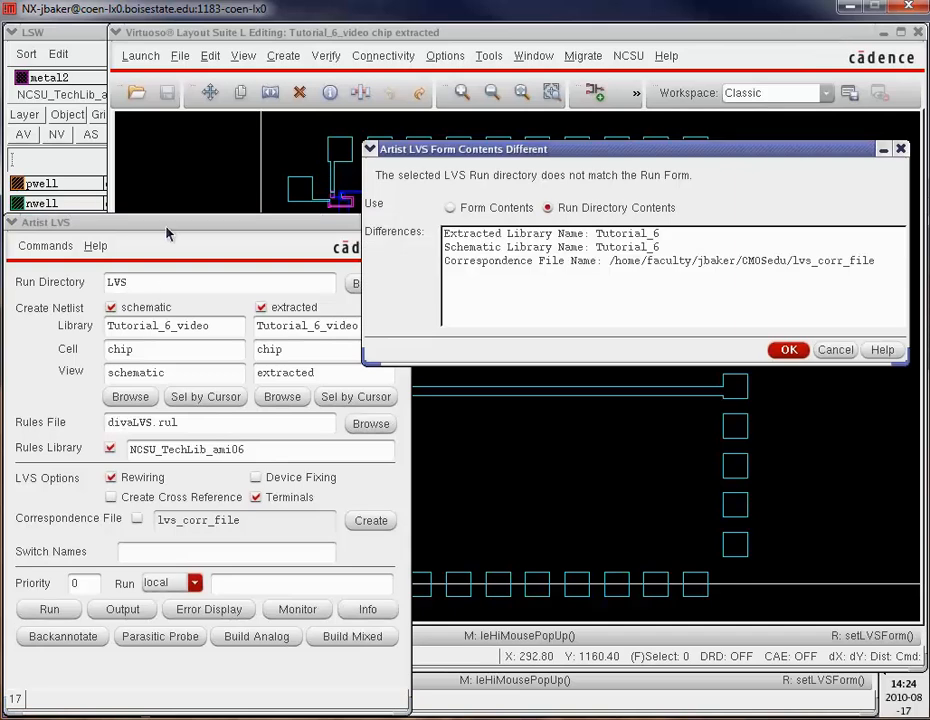
pyautogui.click(150, 350)
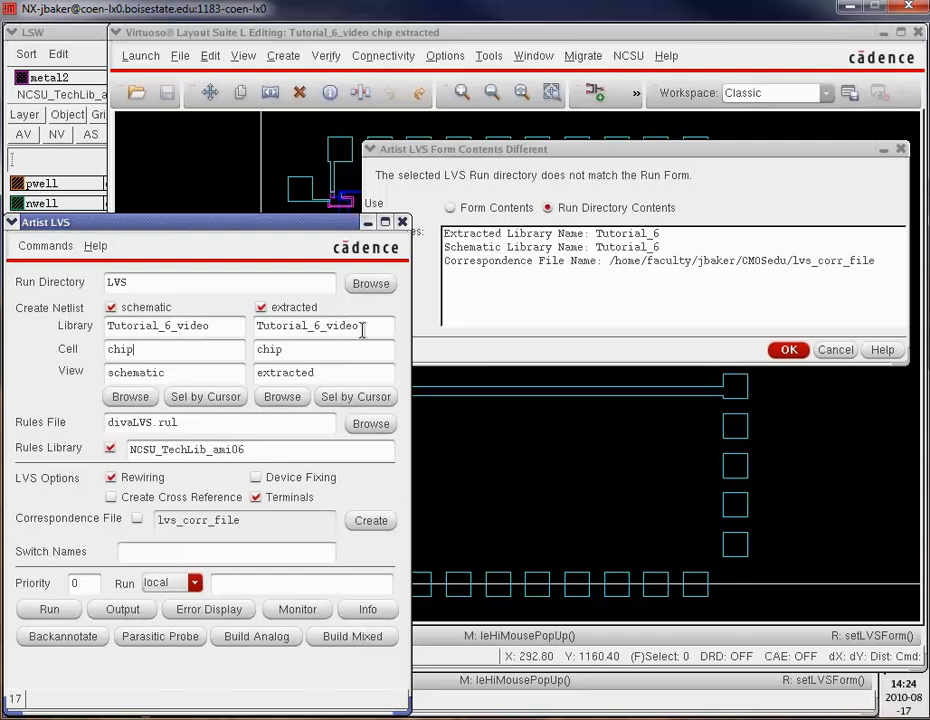
pyautogui.click(788, 349)
pyautogui.click(50, 609)
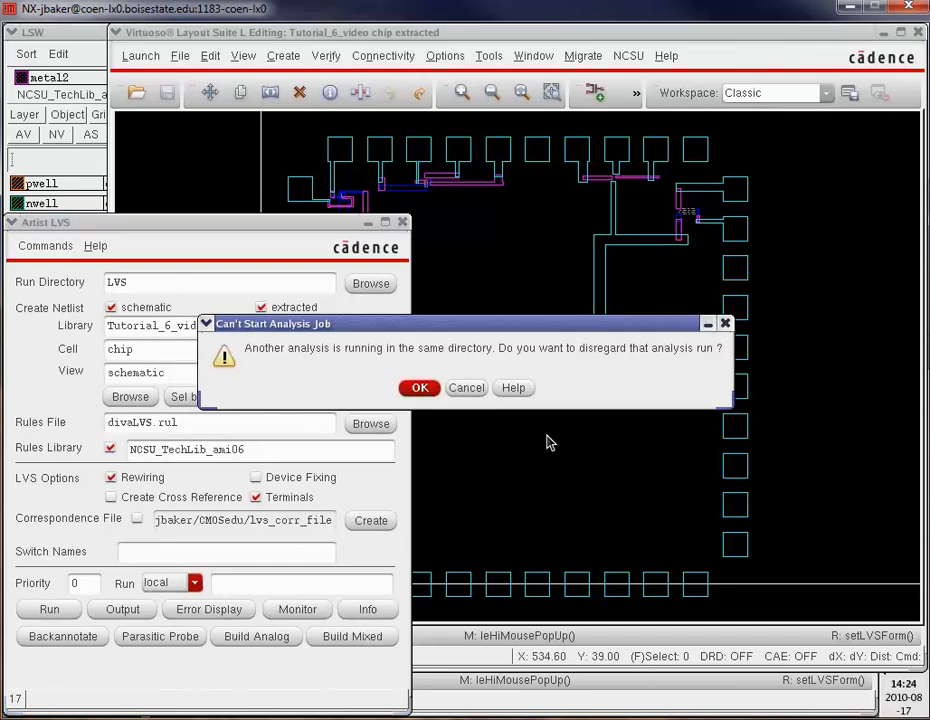
pyautogui.click(478, 389)
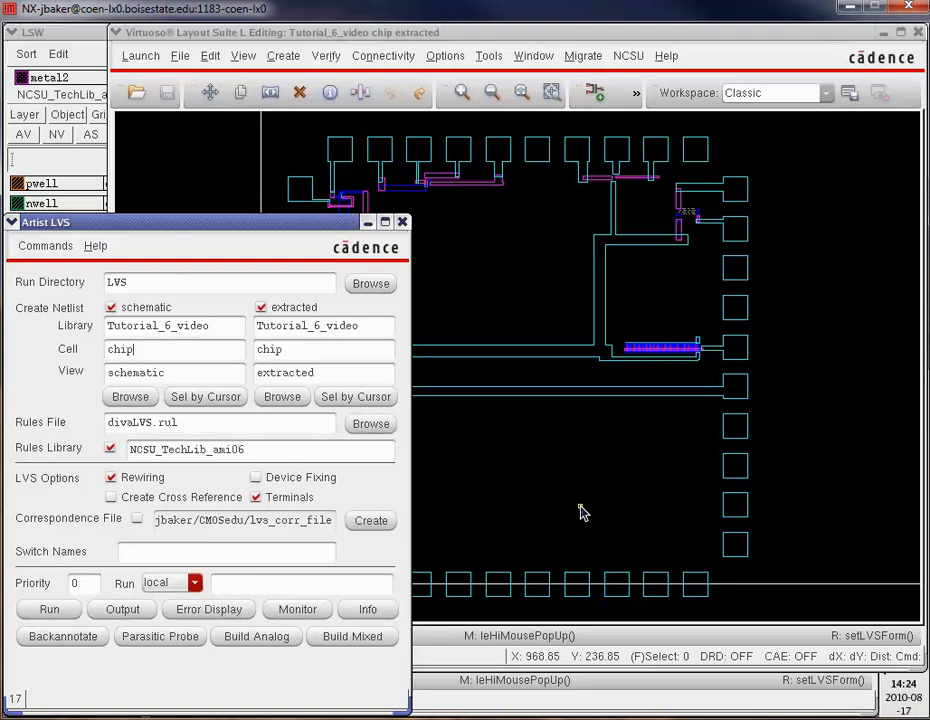
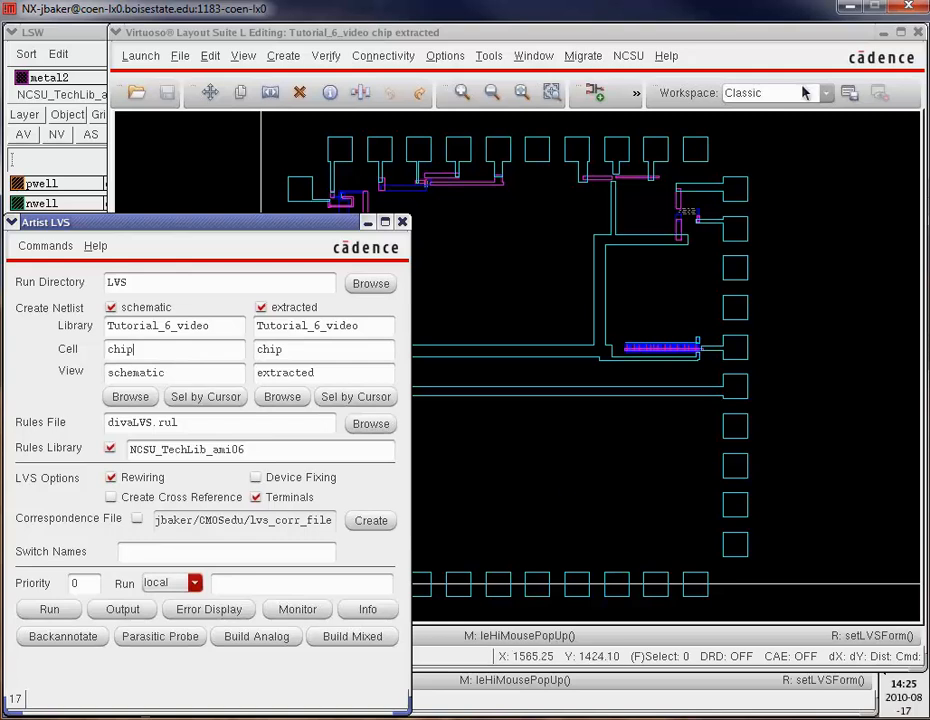
# Minimize the extracted layout and check the Virtuoso log for the LVS job before returning to the LVS form
pyautogui.click(899, 33)
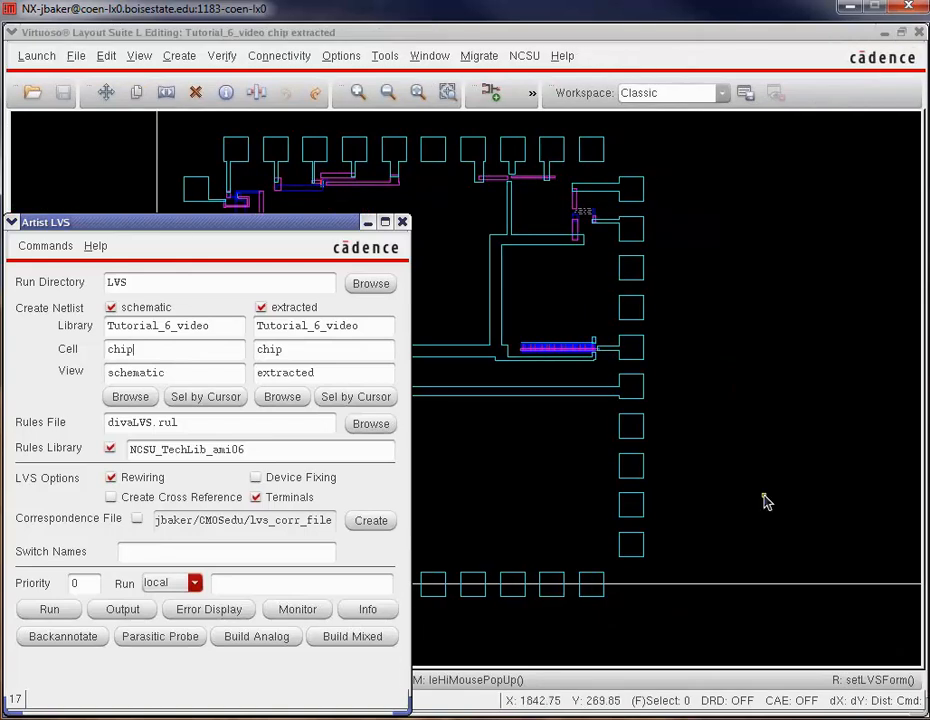
pyautogui.click(886, 33)
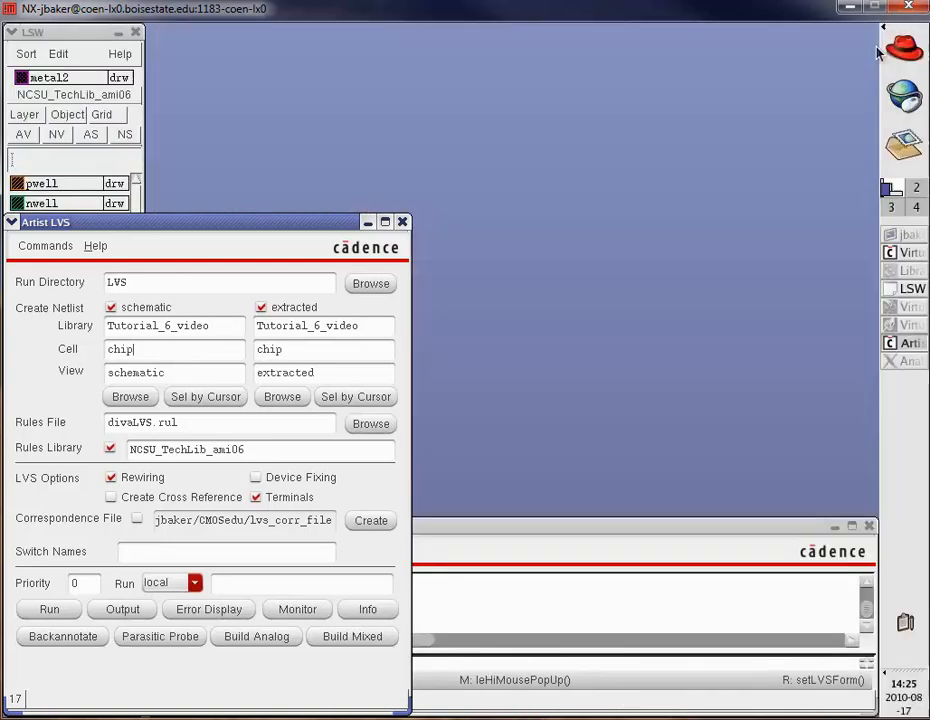
pyautogui.click(700, 528)
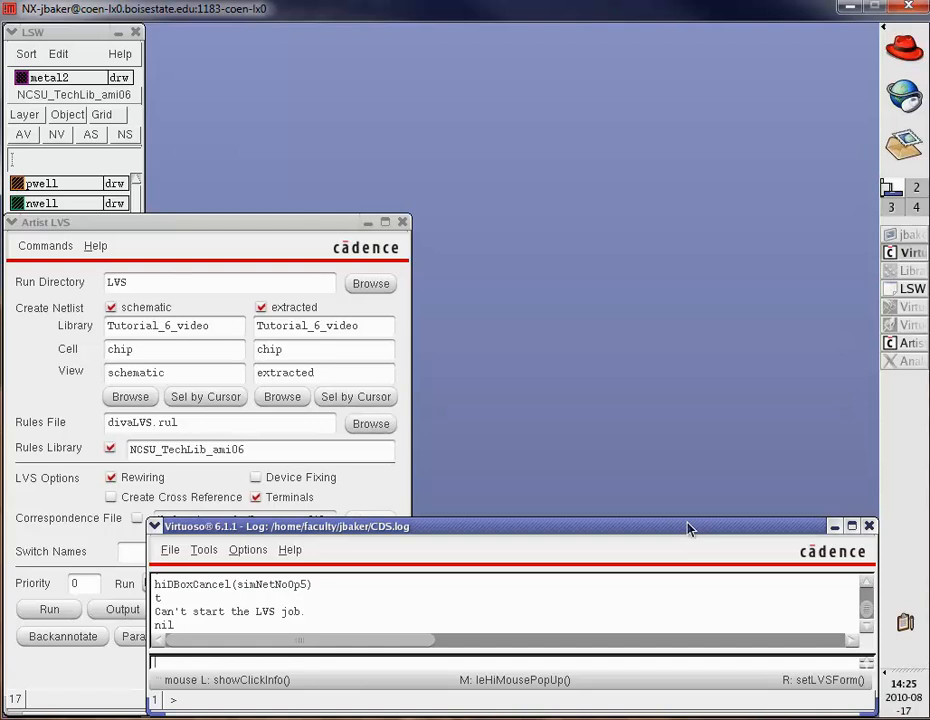
pyautogui.click(333, 423)
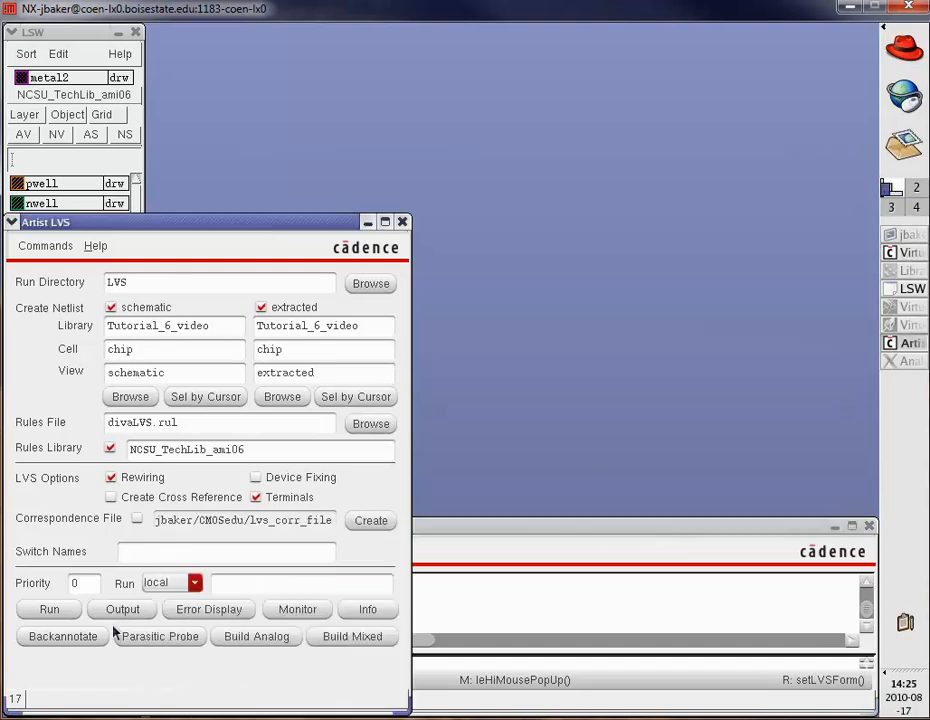
# Dismiss the LVS job notices and review the netlist comparison in the LVS output report
pyautogui.click(528, 529)
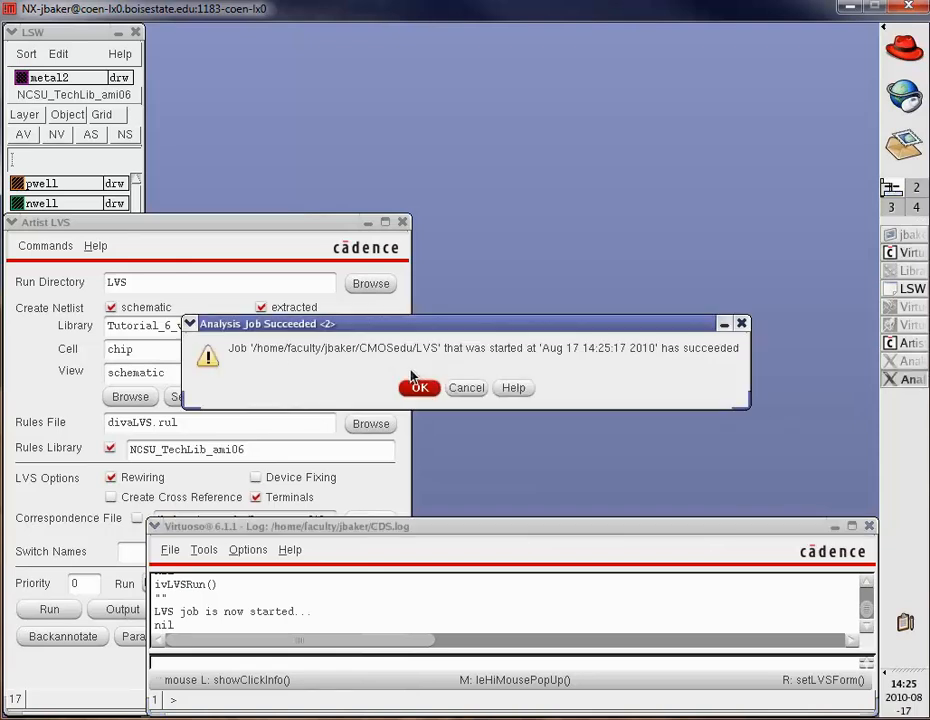
pyautogui.click(418, 387)
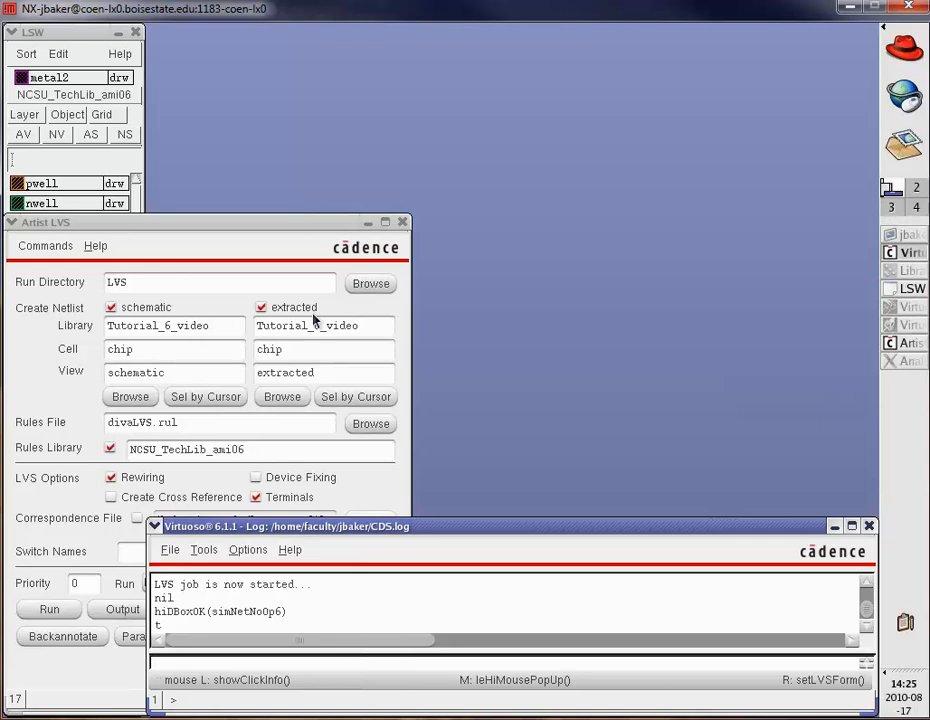
pyautogui.click(312, 230)
pyautogui.click(122, 609)
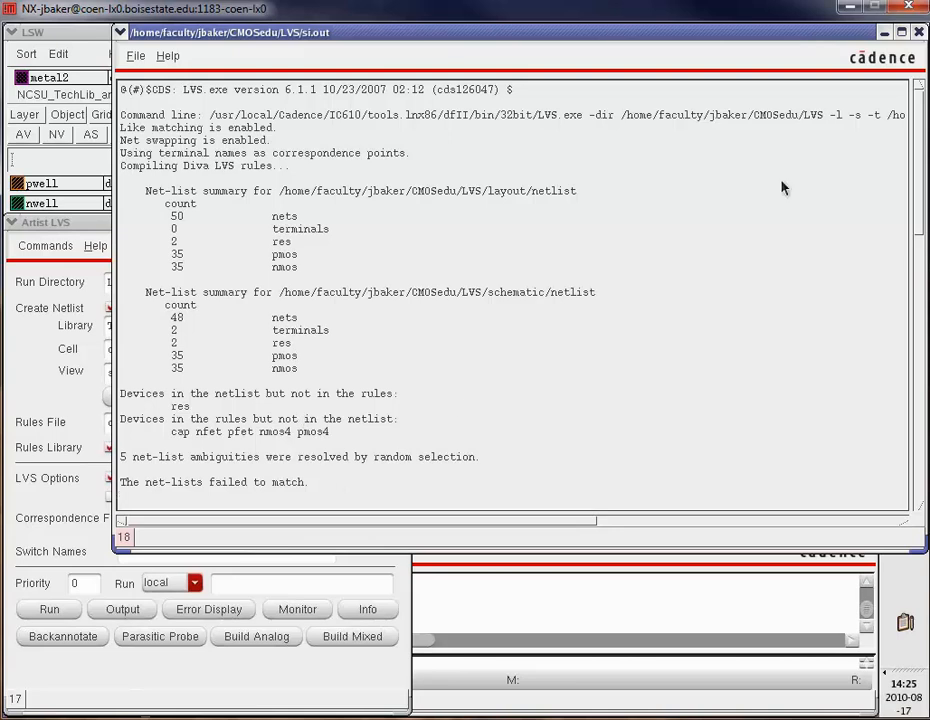
pyautogui.click(918, 32)
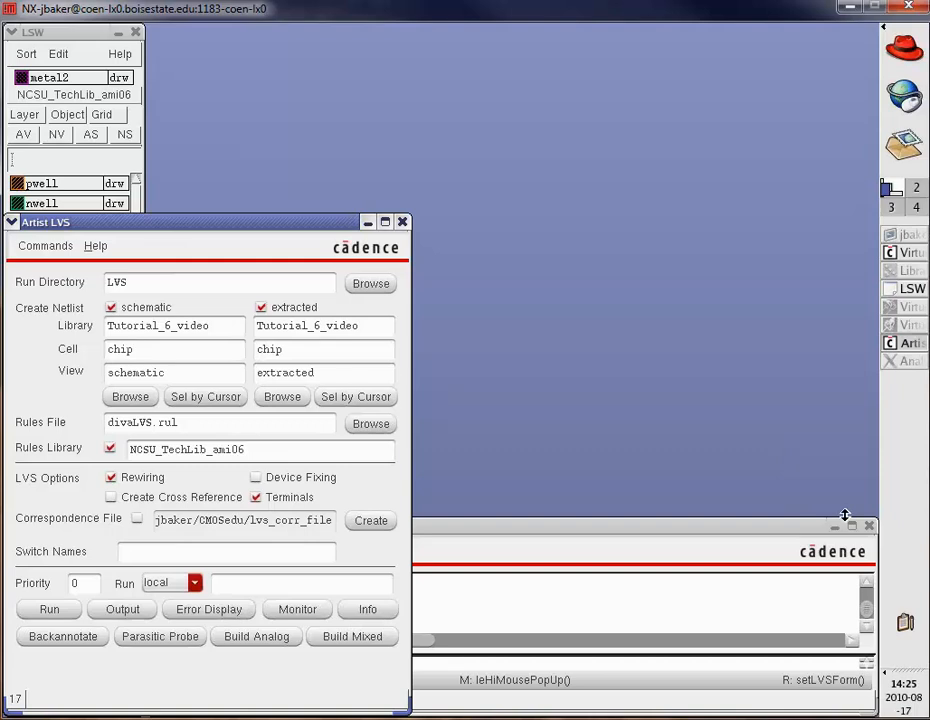
pyautogui.click(922, 363)
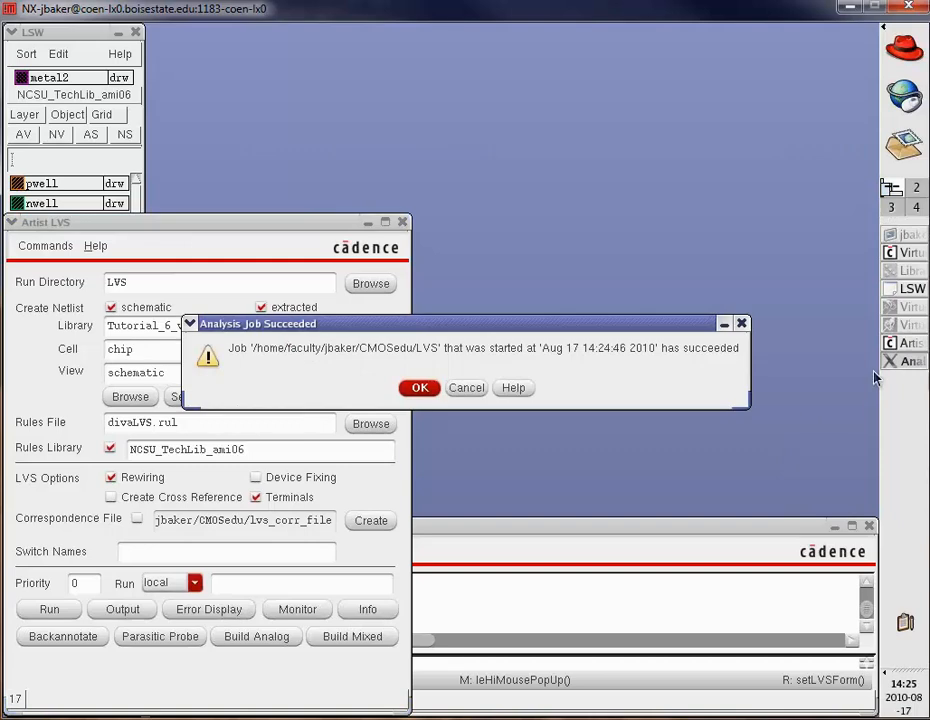
pyautogui.click(420, 388)
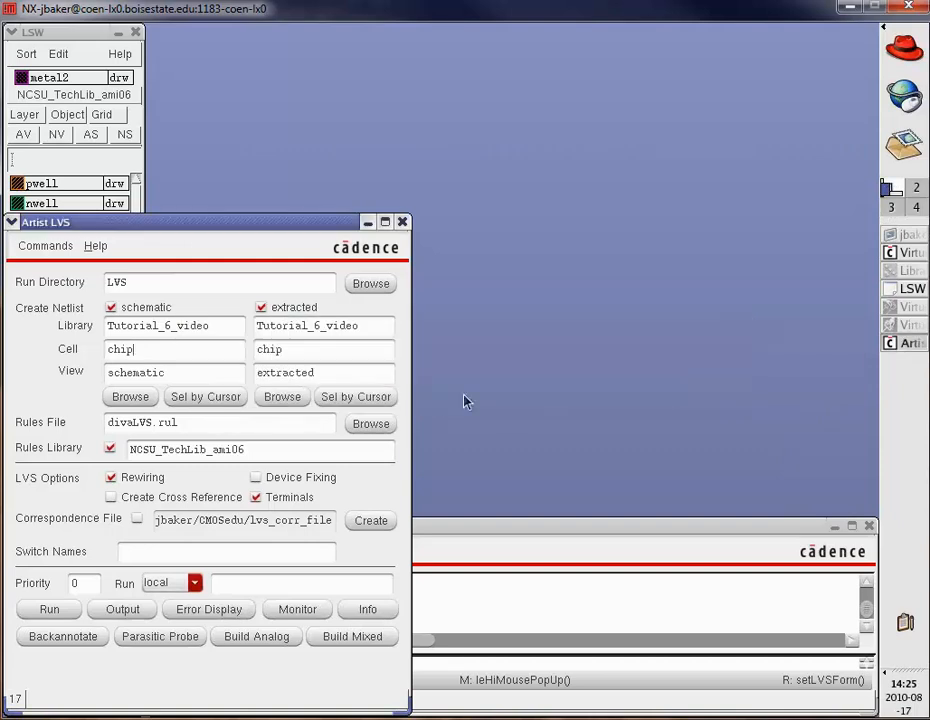
# Display the first LVS error on the chip's extracted view using the hilite dg error color and examine the highlighted net
pyautogui.click(911, 325)
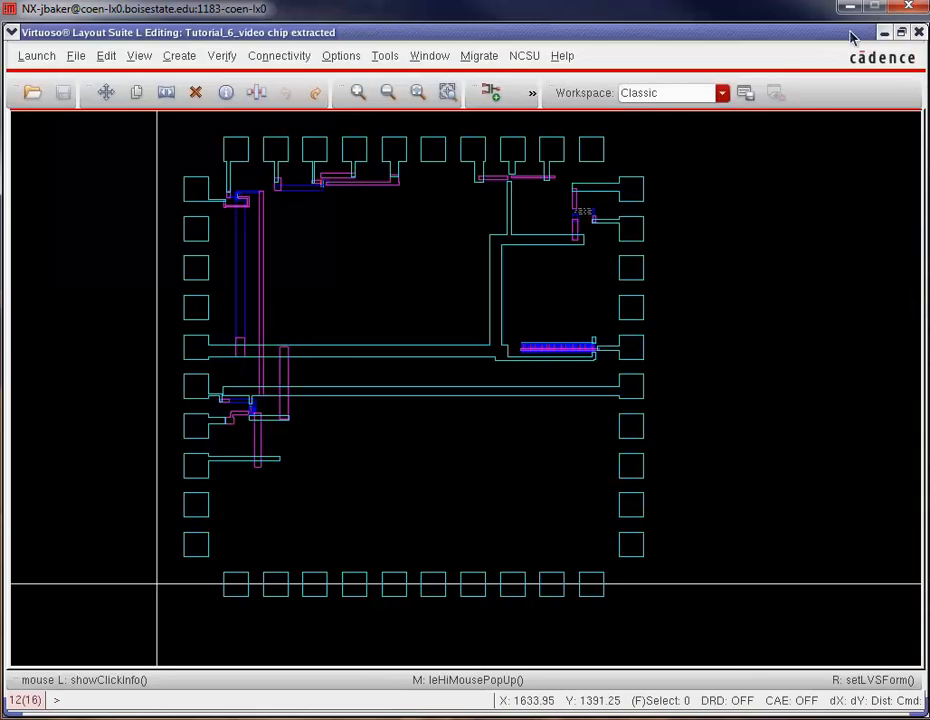
pyautogui.doubleClick(657, 28)
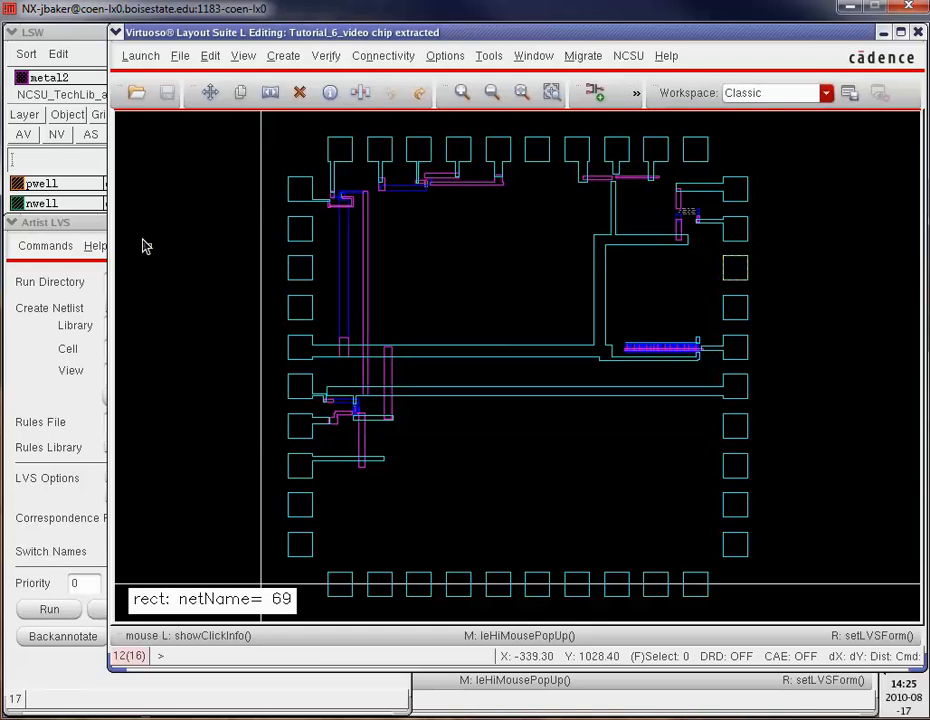
pyautogui.click(108, 240)
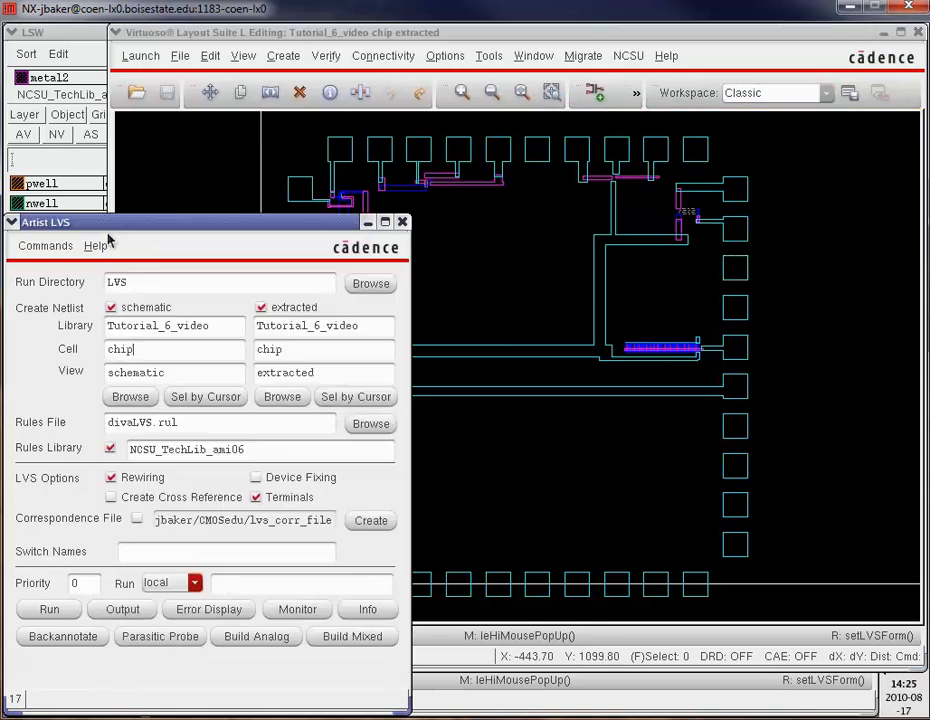
pyautogui.click(222, 614)
pyautogui.click(480, 258)
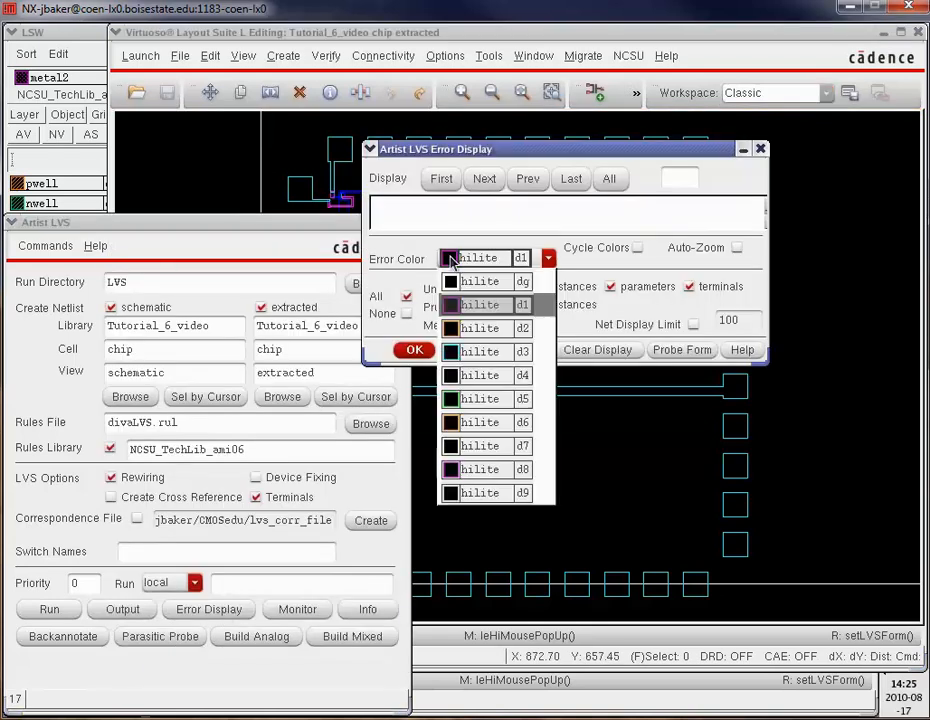
pyautogui.click(470, 282)
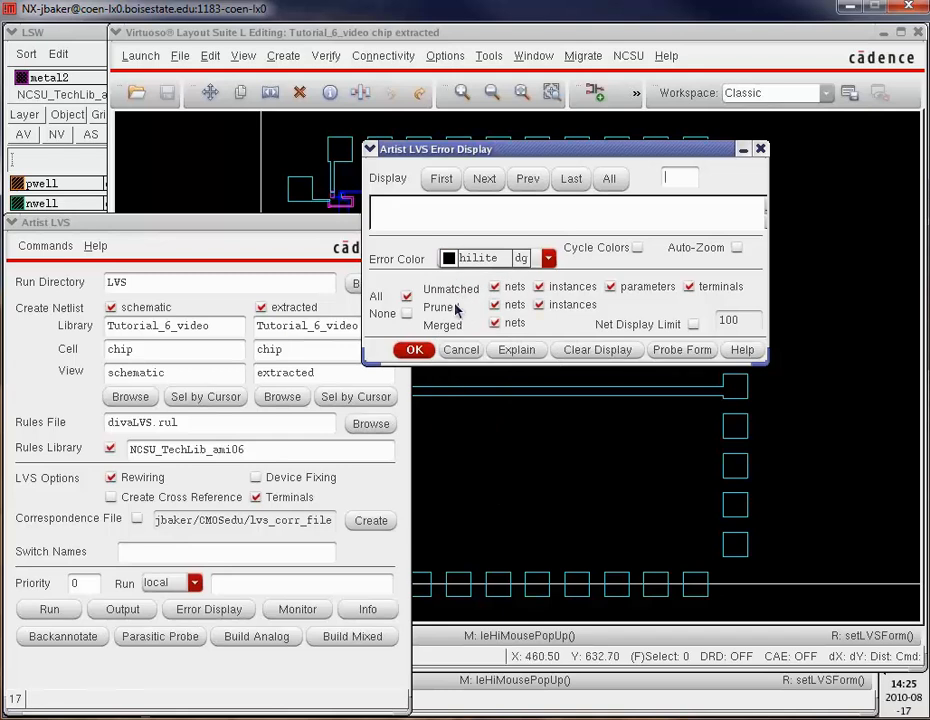
pyautogui.click(441, 178)
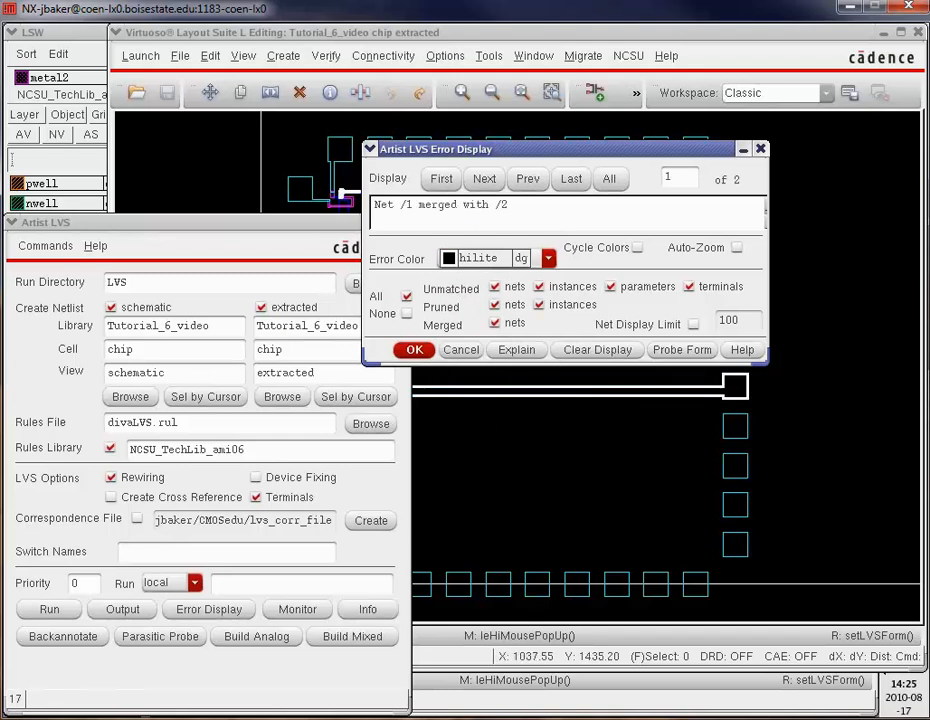
pyautogui.click(430, 30)
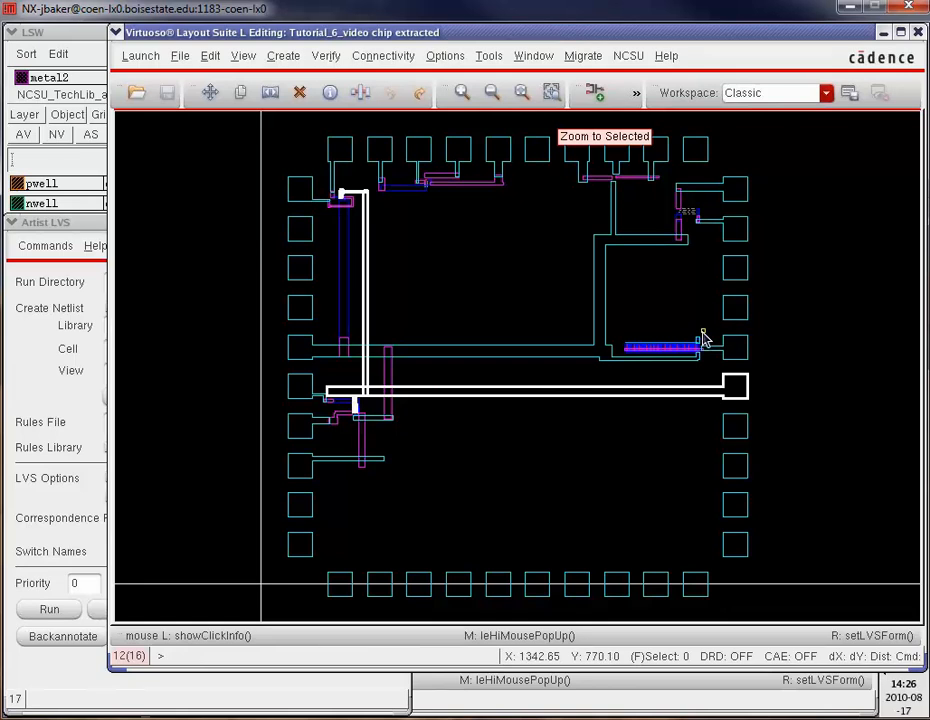
pyautogui.moveTo(687, 355)
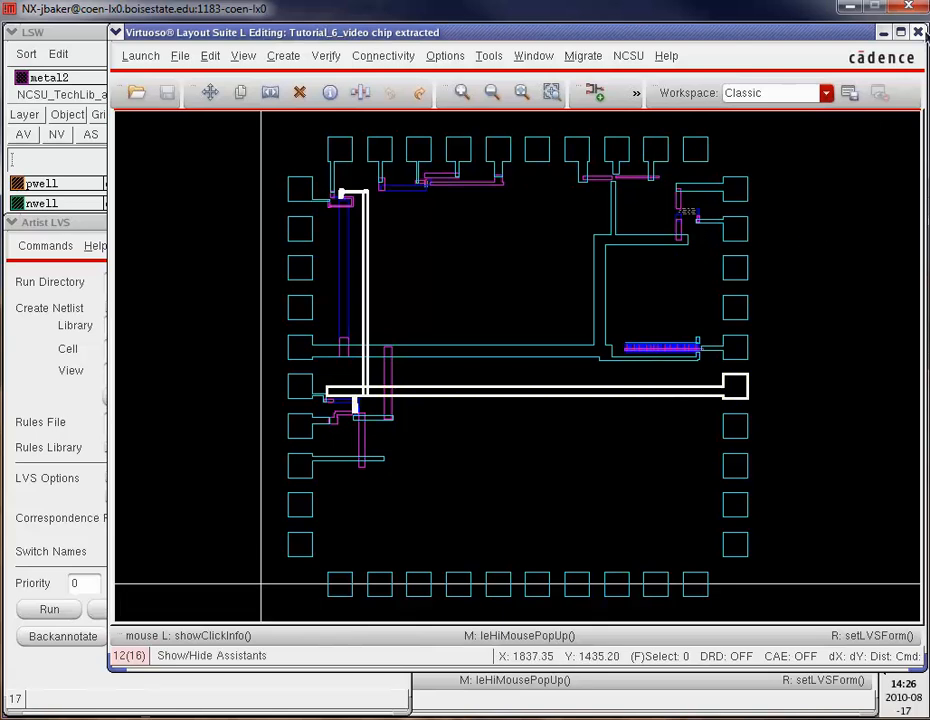
# Close the extracted view, the LVS error display, the LVS form and the chip schematic
pyautogui.click(884, 33)
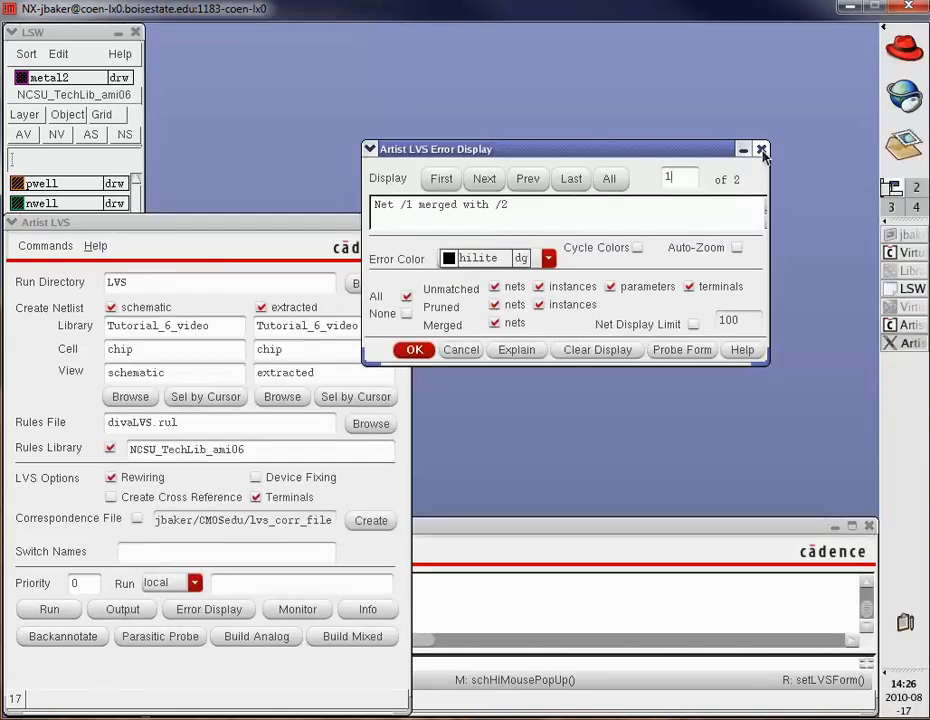
pyautogui.click(760, 148)
pyautogui.click(402, 221)
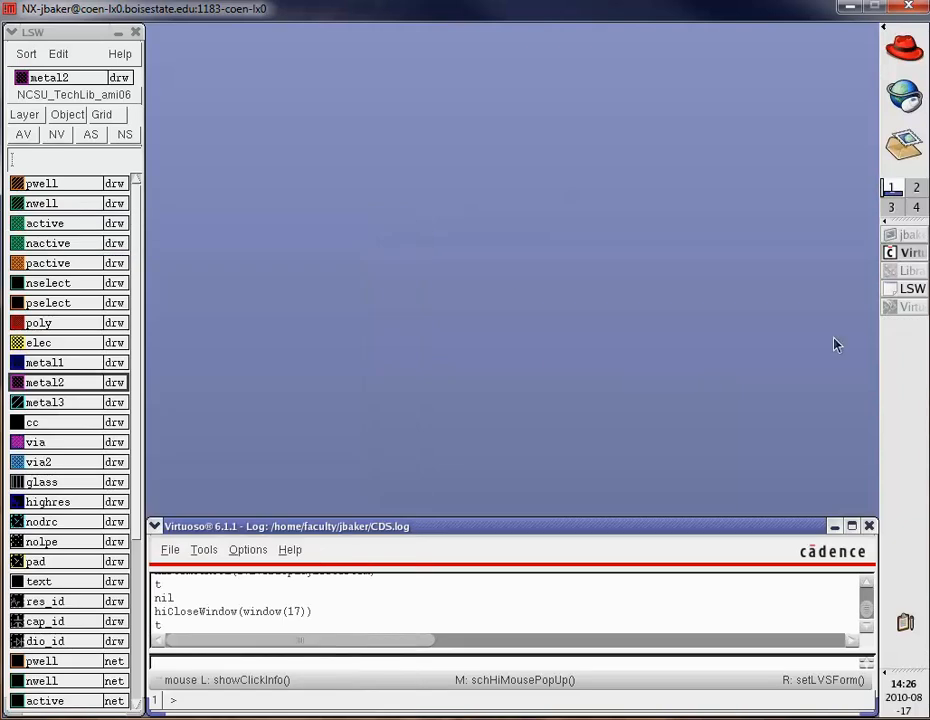
pyautogui.click(908, 307)
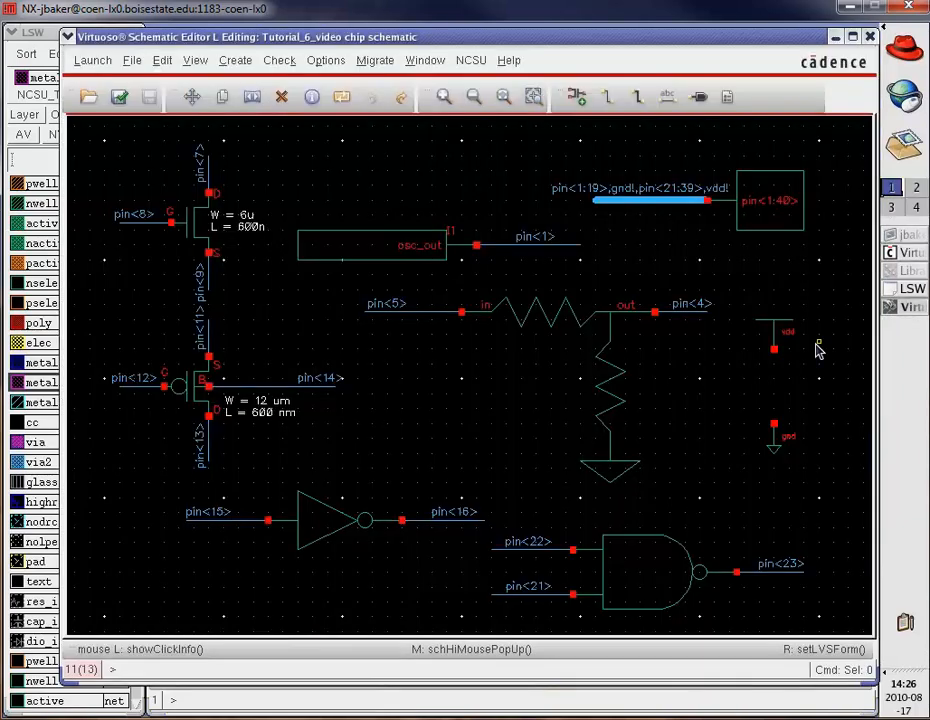
pyautogui.click(908, 270)
pyautogui.click(76, 33)
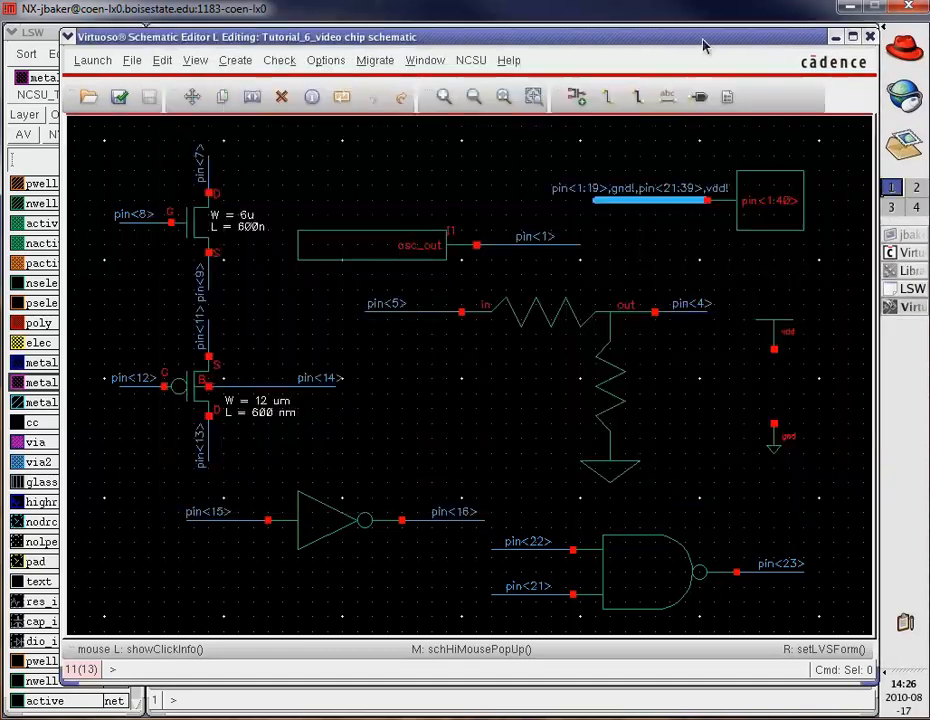
pyautogui.click(869, 37)
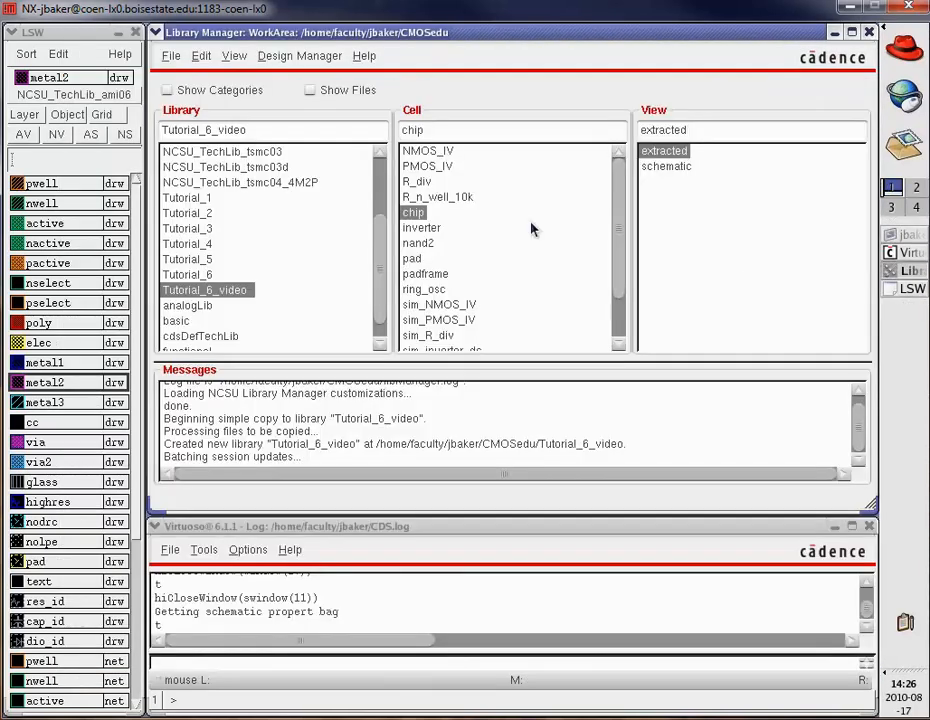
# Refresh the Library Manager and open the chip cell's layout view from the Tutorial_6_video library
pyautogui.click(236, 56)
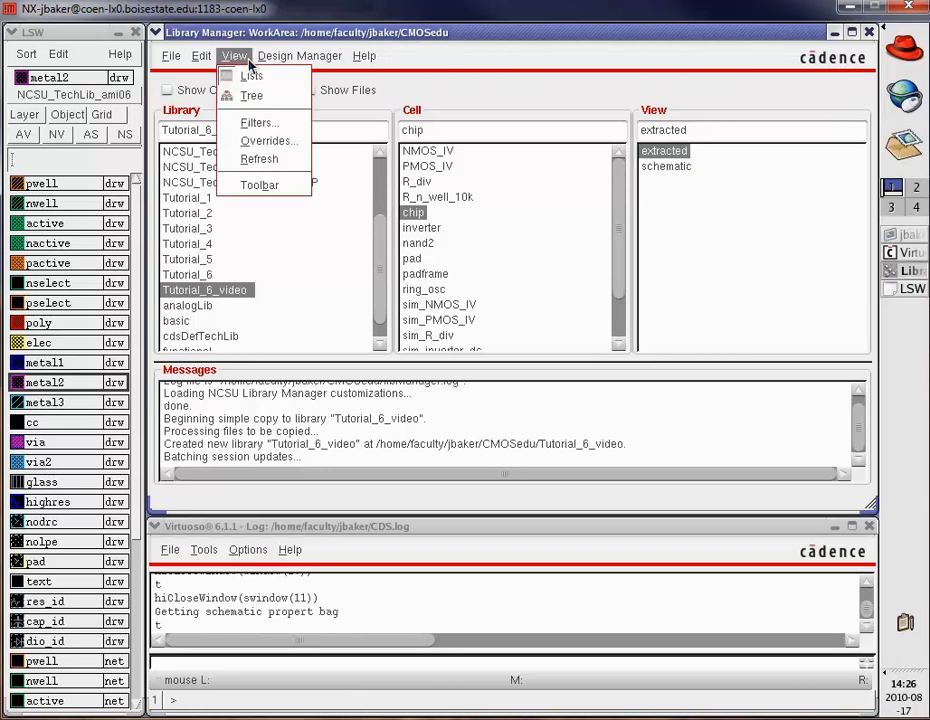
pyautogui.click(262, 160)
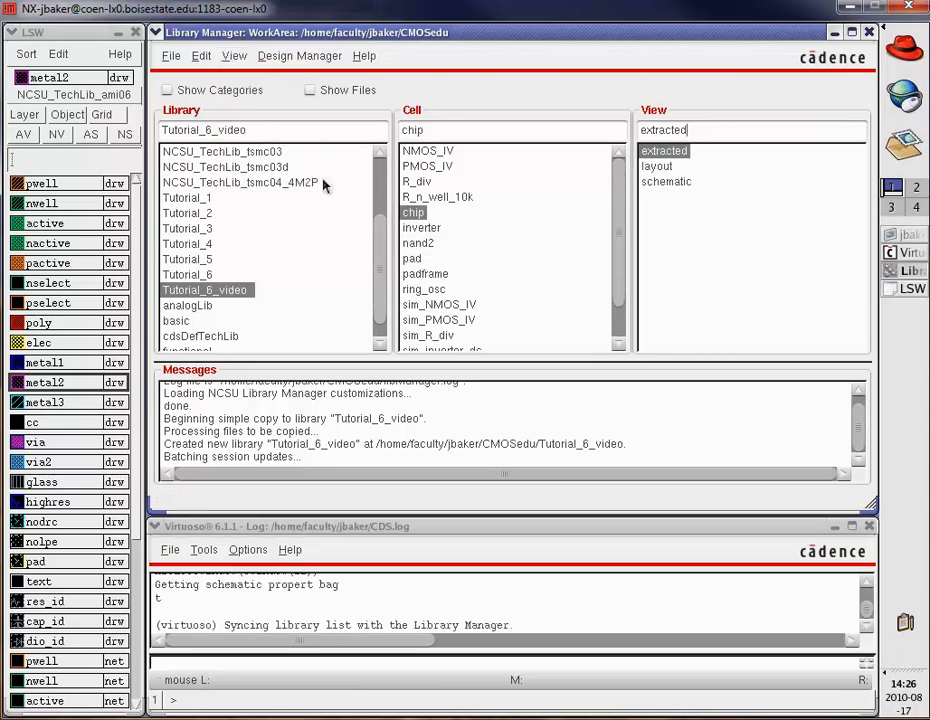
pyautogui.doubleClick(654, 168)
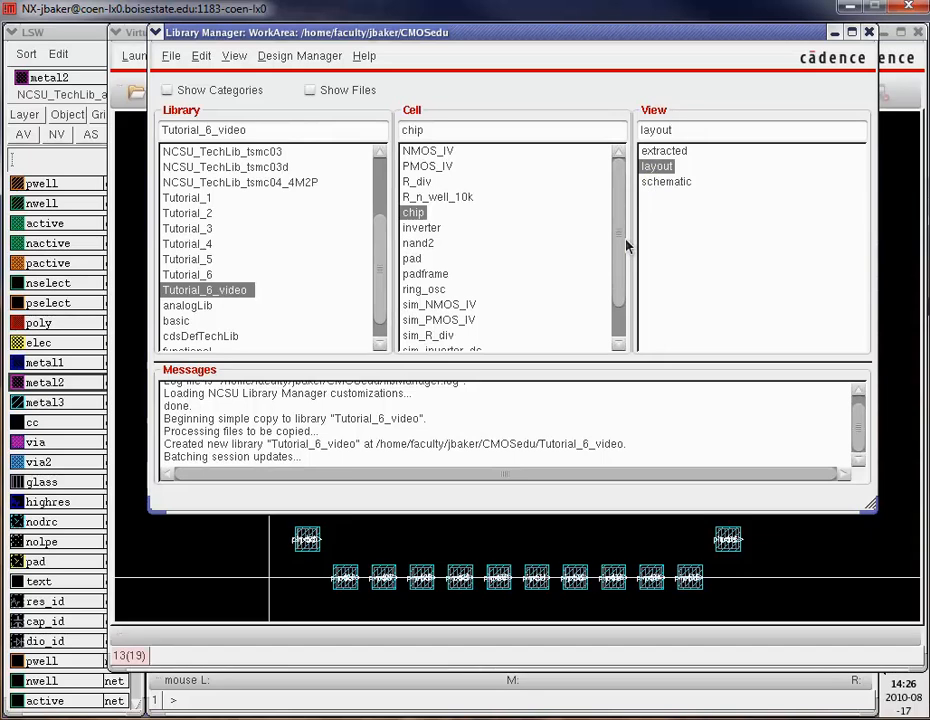
pyautogui.click(142, 34)
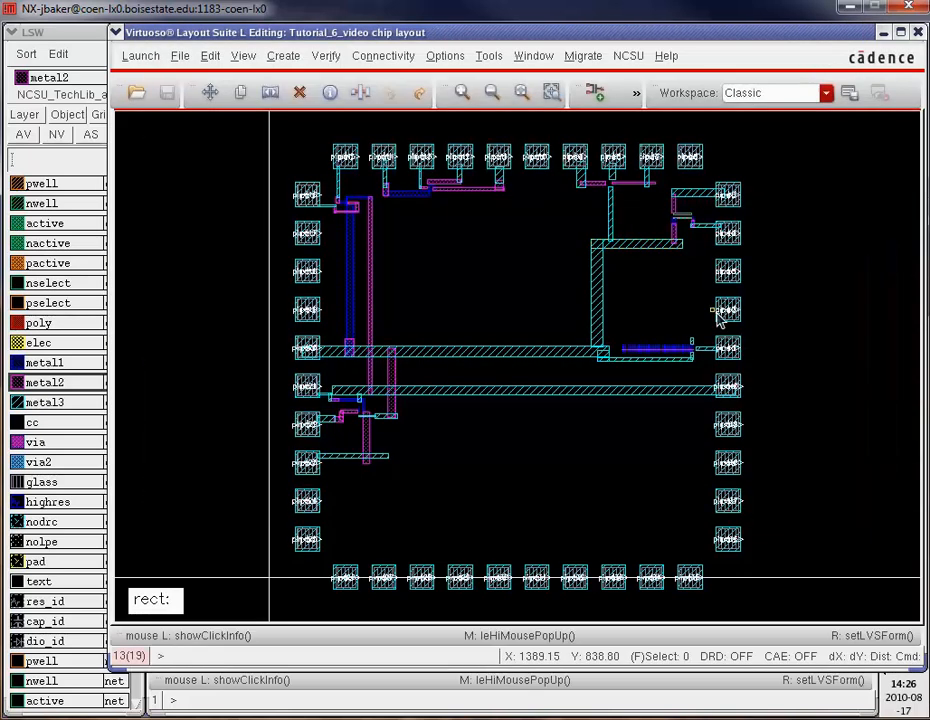
# Draw a narrow vertical metal2 rectangle from the pin<40> metal3 bus up across the ring oscillator's output wire
pyautogui.press('z')
pyautogui.click(671, 317)
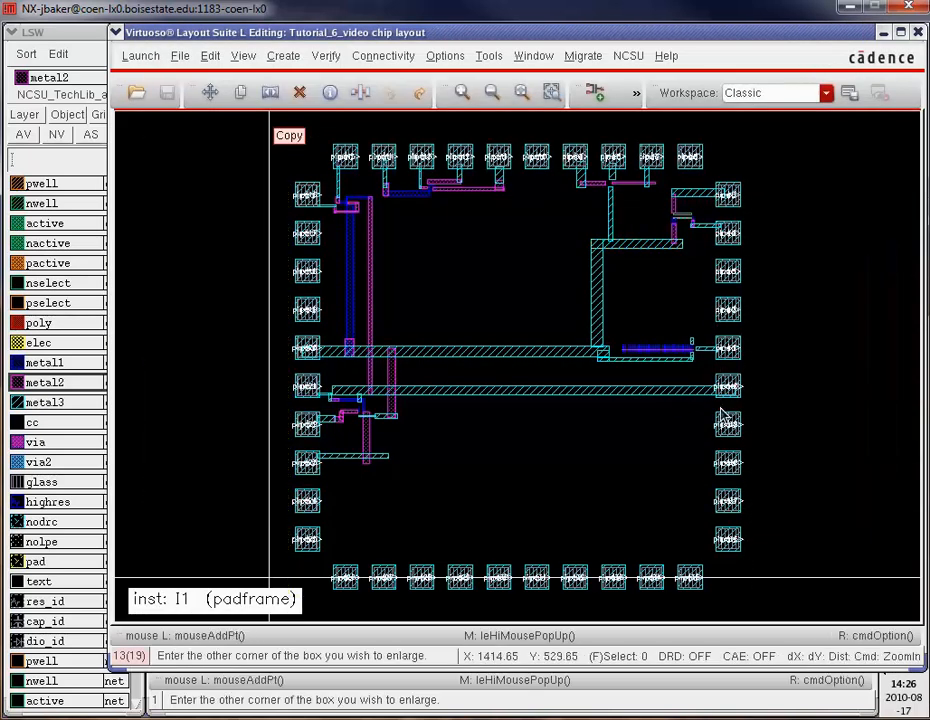
pyautogui.click(719, 409)
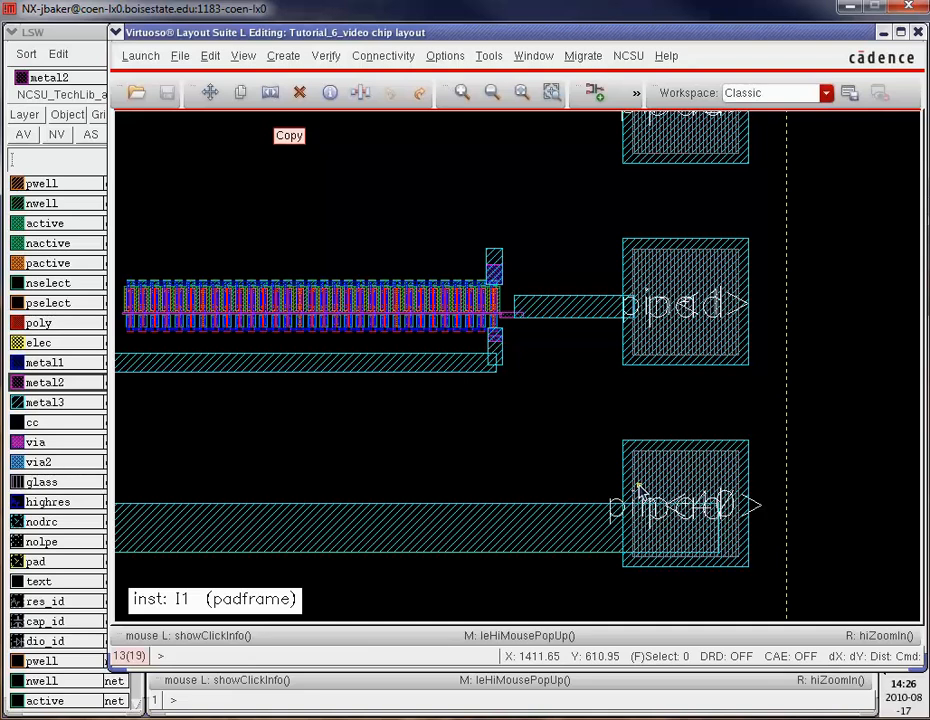
pyautogui.click(36, 386)
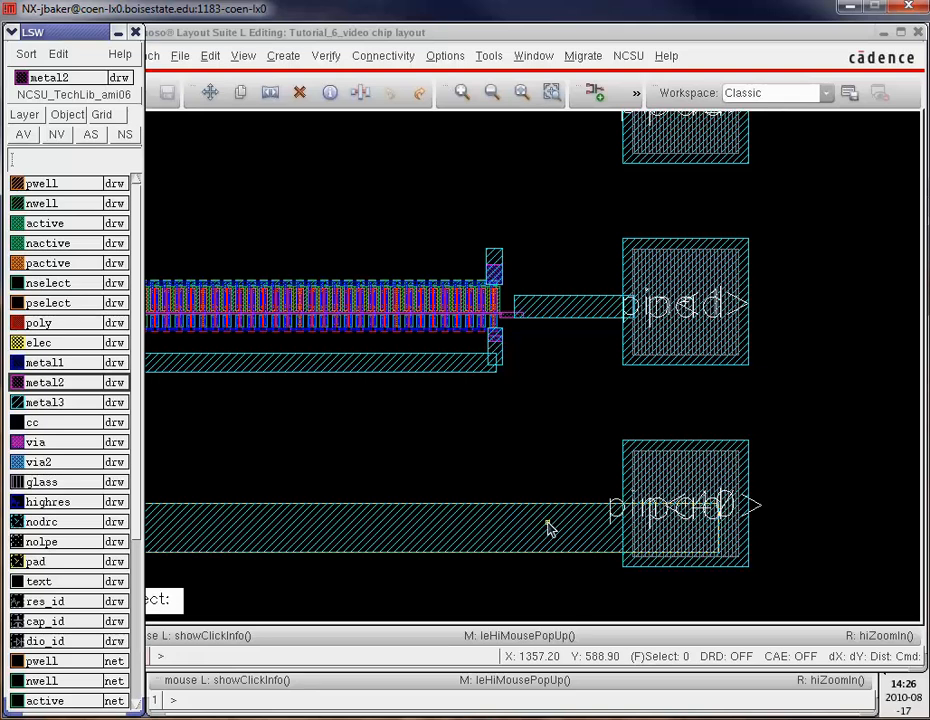
pyautogui.click(527, 32)
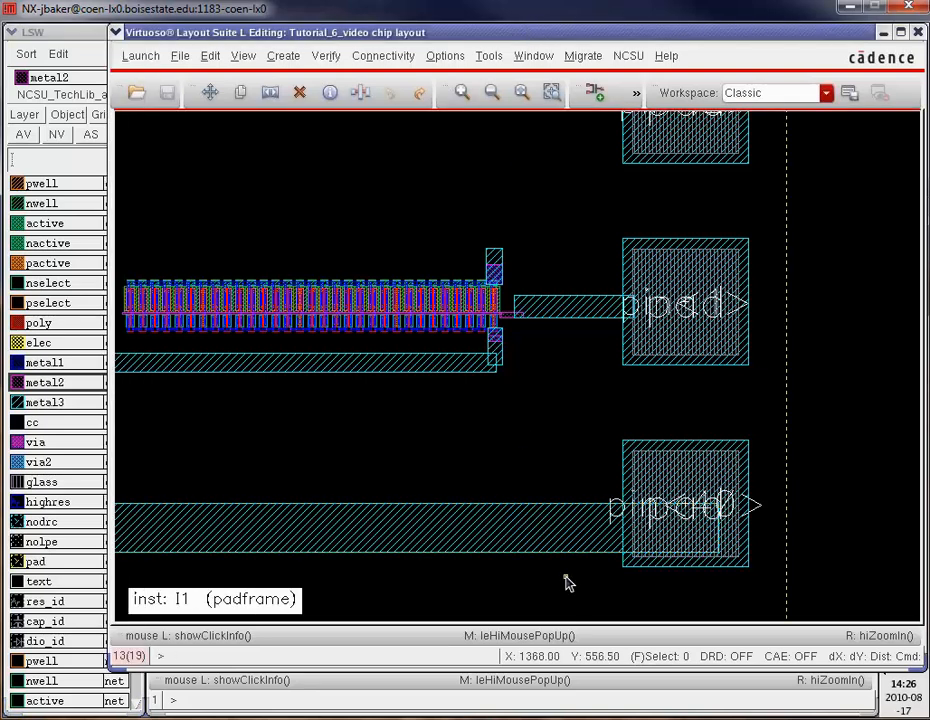
pyautogui.press('r')
pyautogui.click(555, 521)
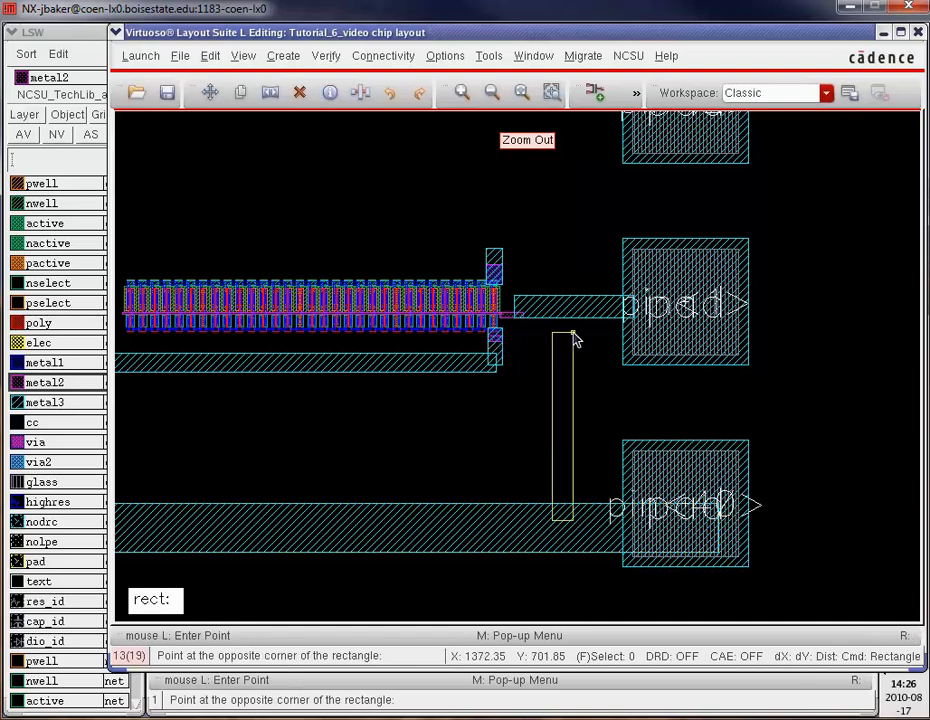
pyautogui.click(561, 261)
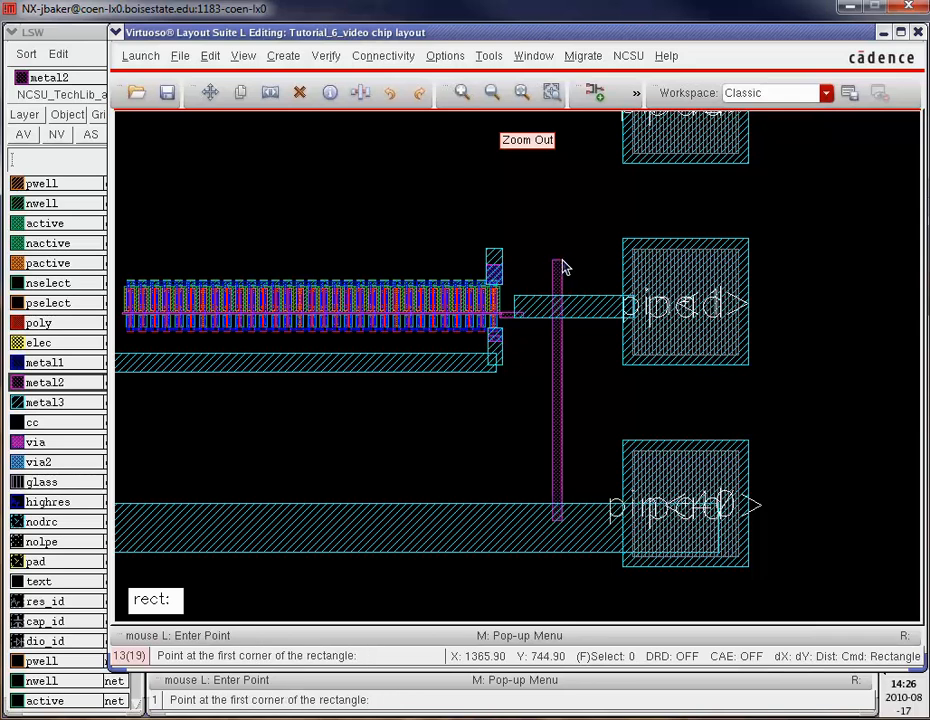
# Run a flat, full DRC on the chip layout with divaDRC.rul and shrink the layout window to view the log
pyautogui.click(326, 57)
pyautogui.click(350, 82)
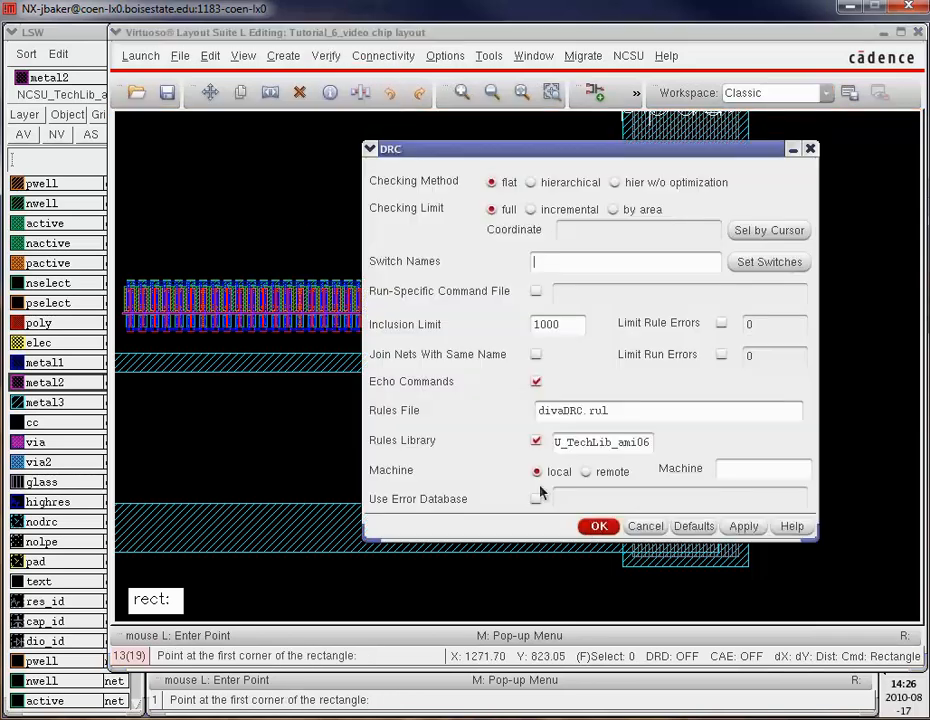
pyautogui.click(597, 527)
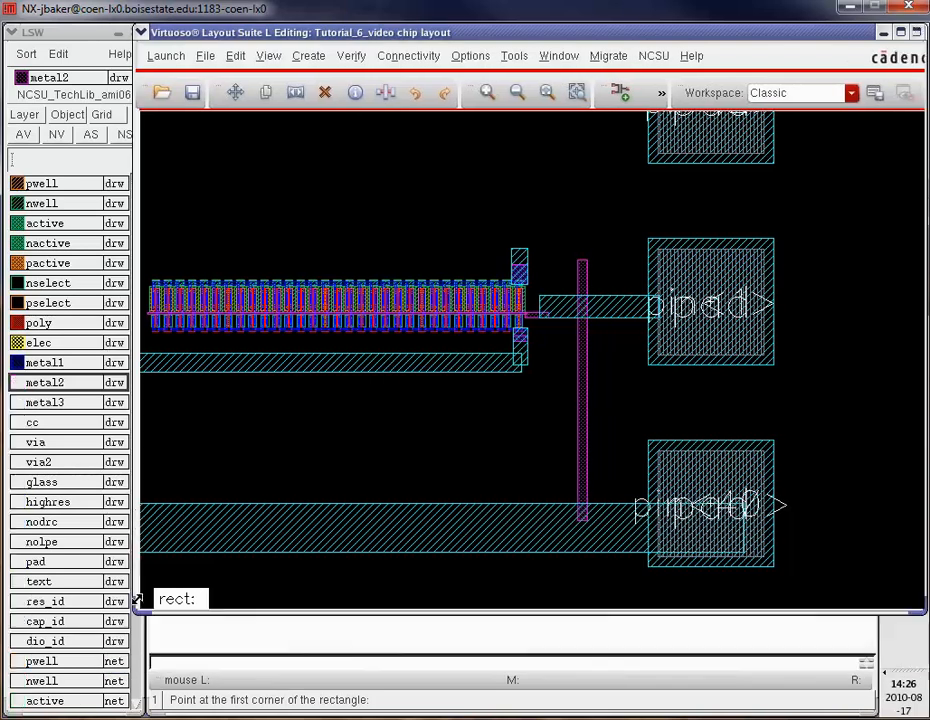
pyautogui.moveTo(137, 598); pyautogui.dragTo(137, 548)
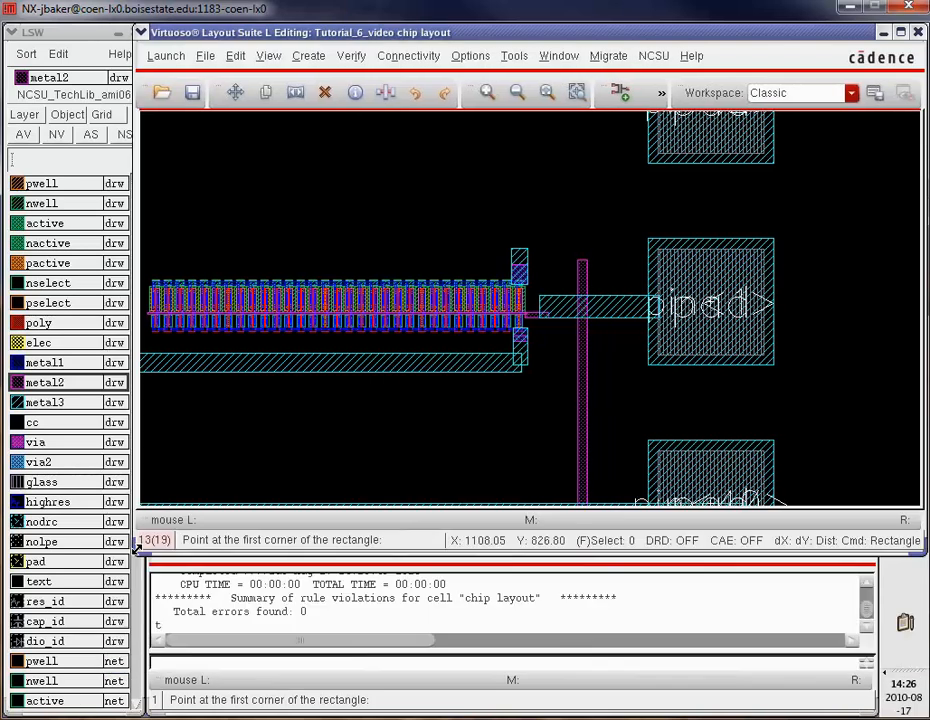
# Leave the rectangle command and delete the small metal3 rectangle over the ring oscillator's upper via
pyautogui.click(521, 259)
pyautogui.click(521, 259)
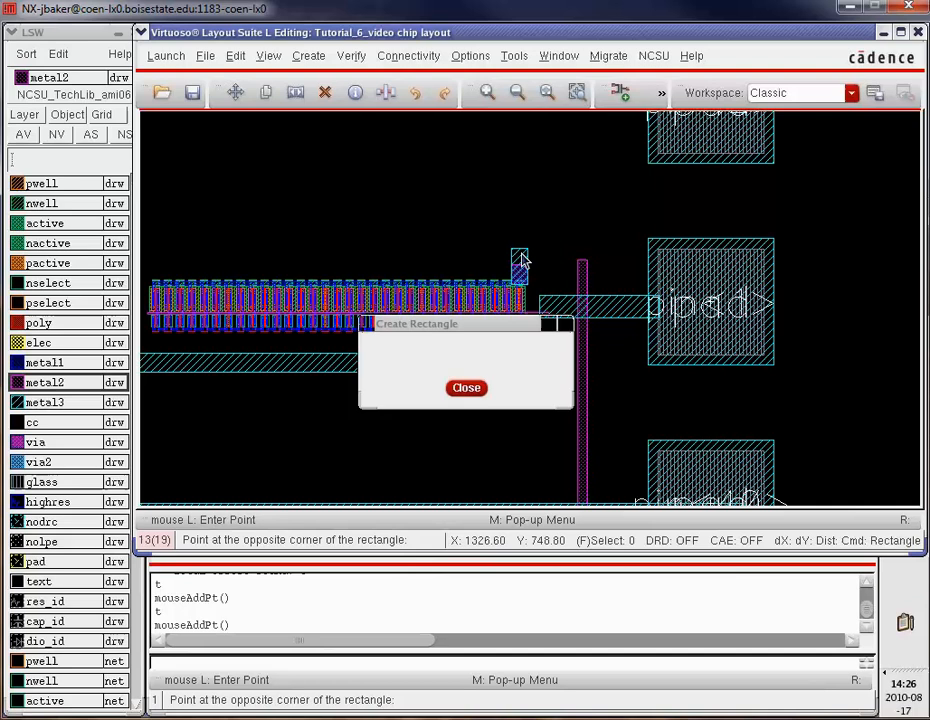
pyautogui.click(467, 388)
pyautogui.press('Escape')
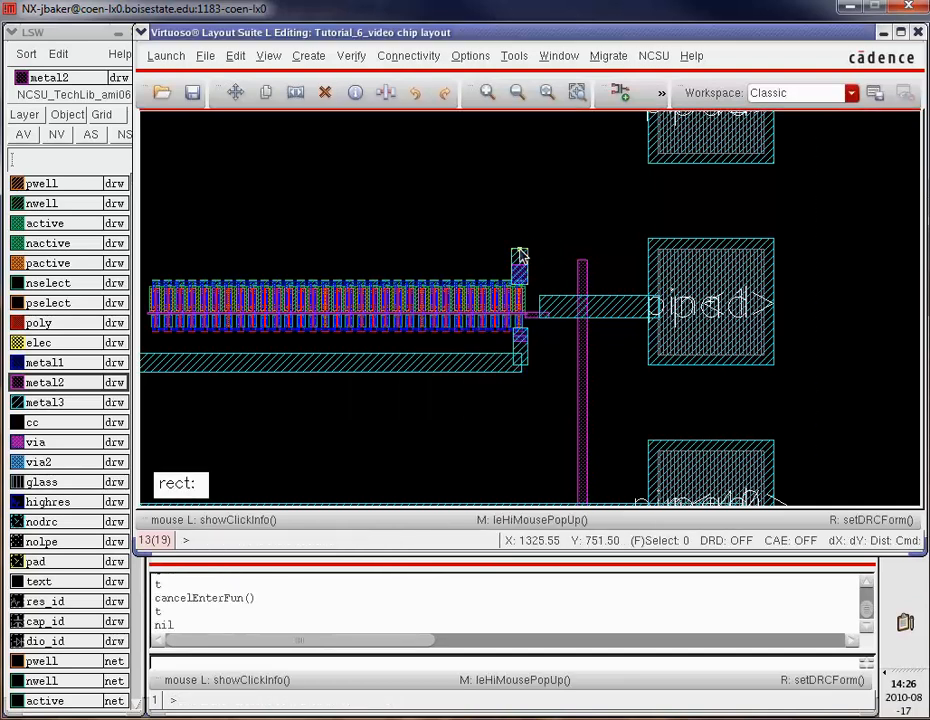
pyautogui.click(520, 257)
pyautogui.press('Delete')
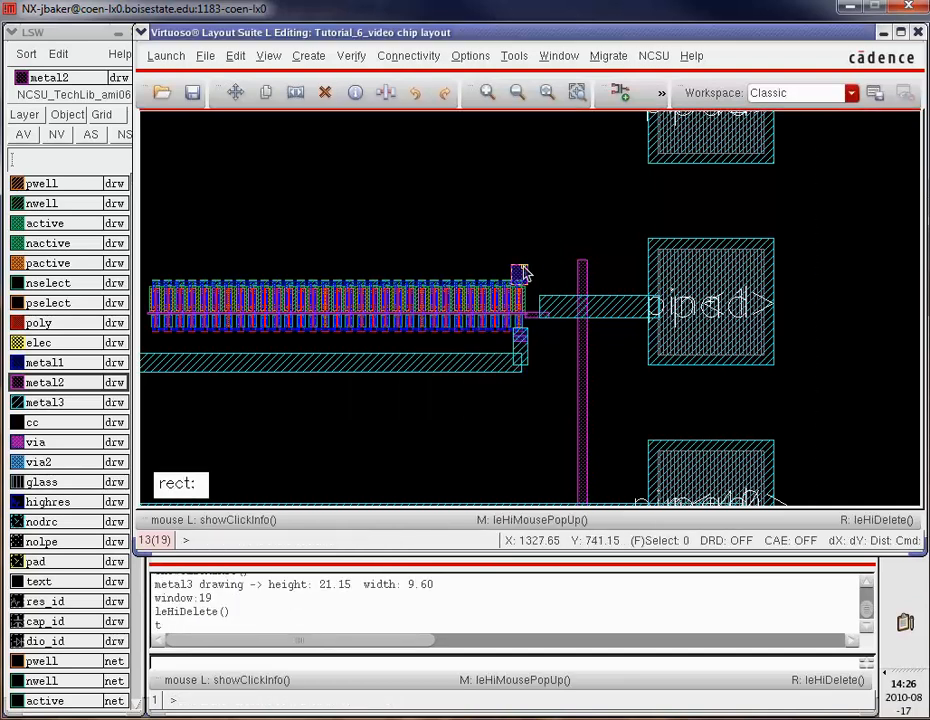
# Draw a thin horizontal metal2 rectangle from the ring oscillator's upper via to the top of the vertical metal2 strip
pyautogui.press('r')
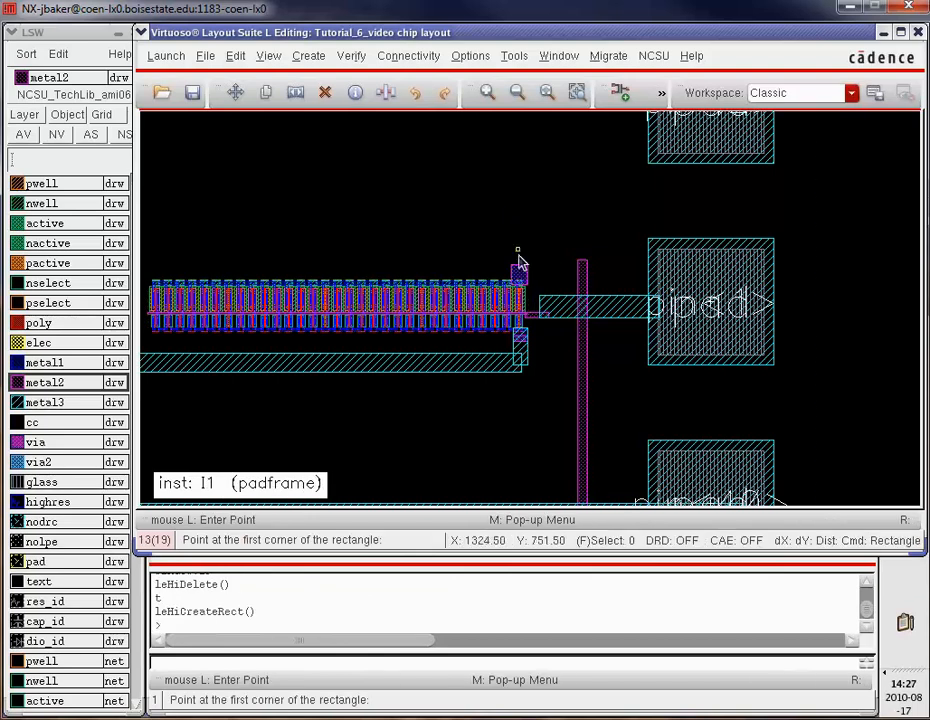
pyautogui.click(524, 268)
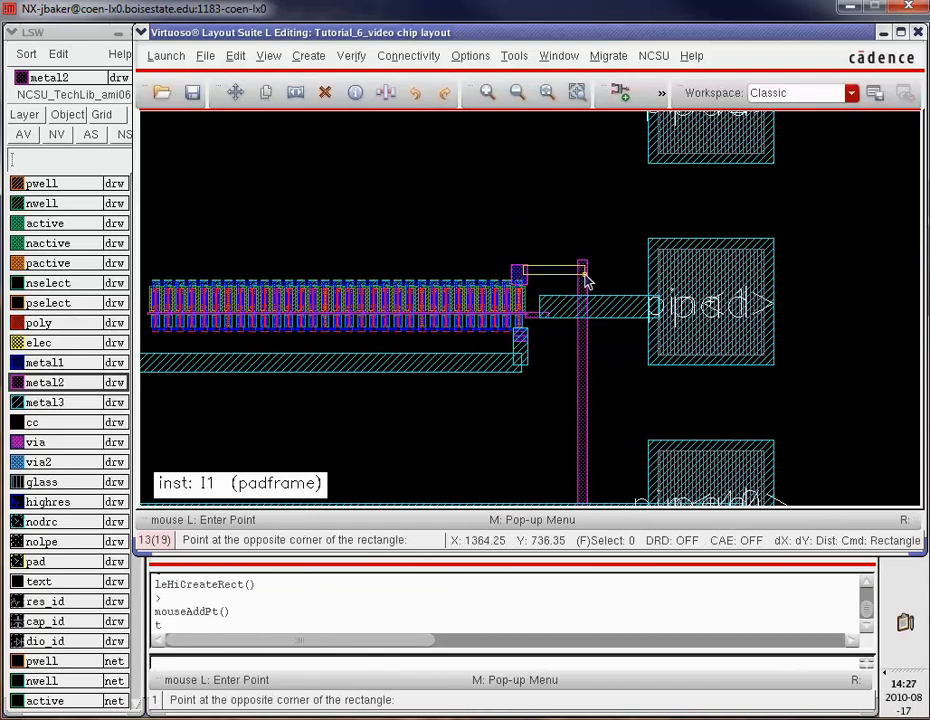
pyautogui.click(585, 274)
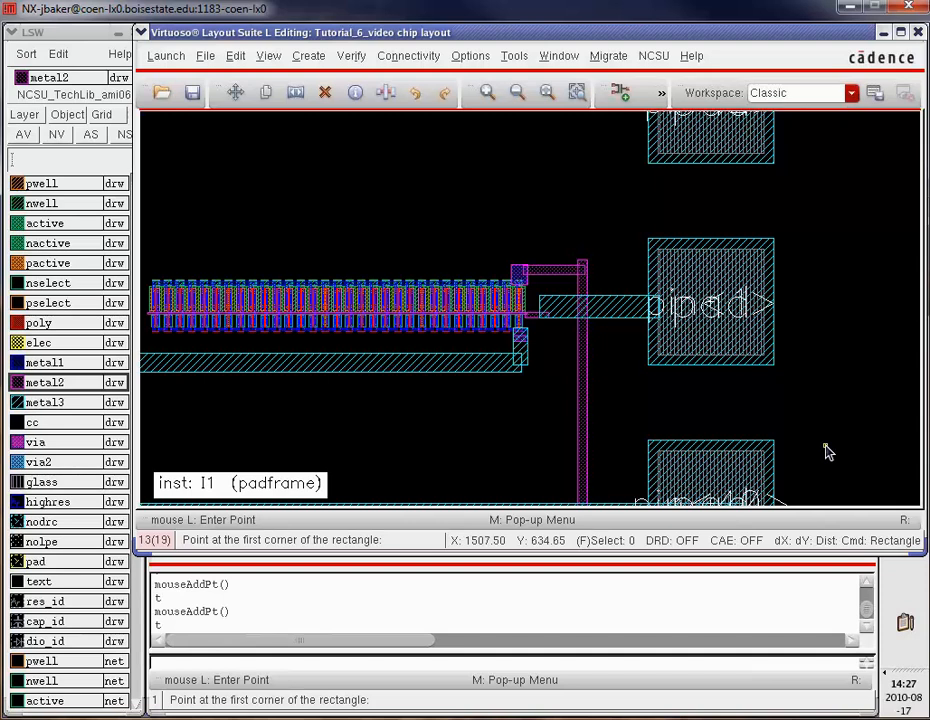
# Place a single-contact m3_m2 instance where the vertical metal2 strip's lower end overlaps the pin<40> metal3 bus, and save the layout
pyautogui.scroll(-1, 824, 448)
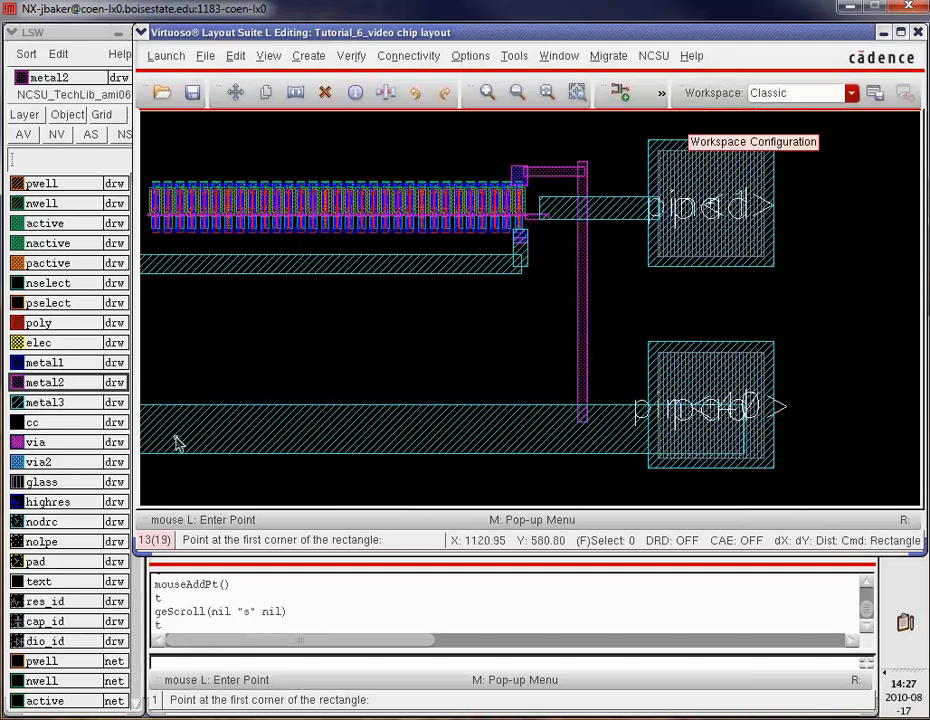
pyautogui.press('i')
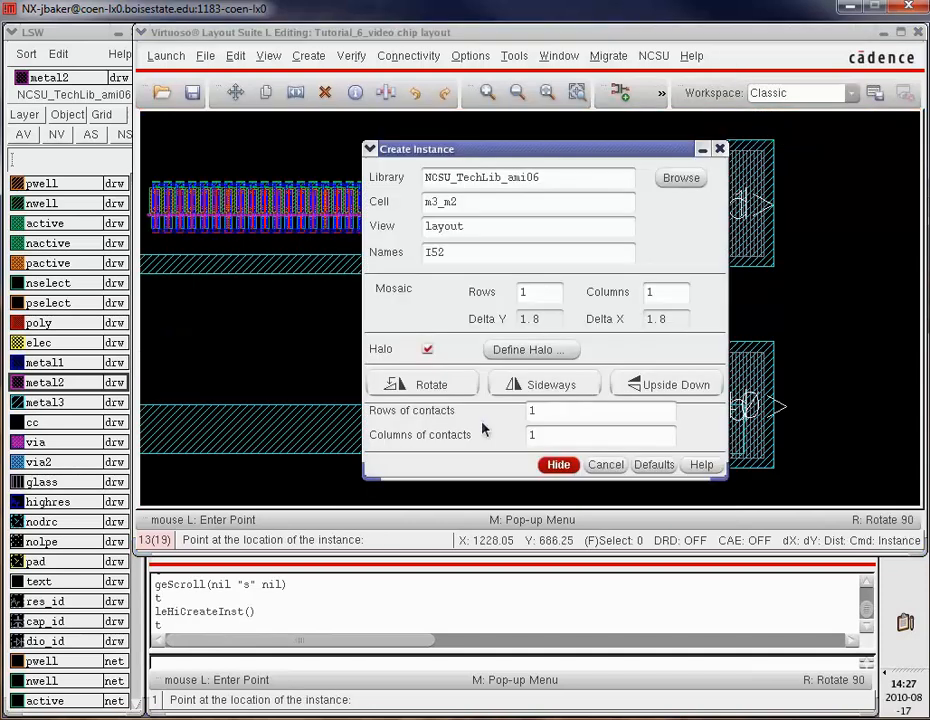
pyautogui.press('F3')
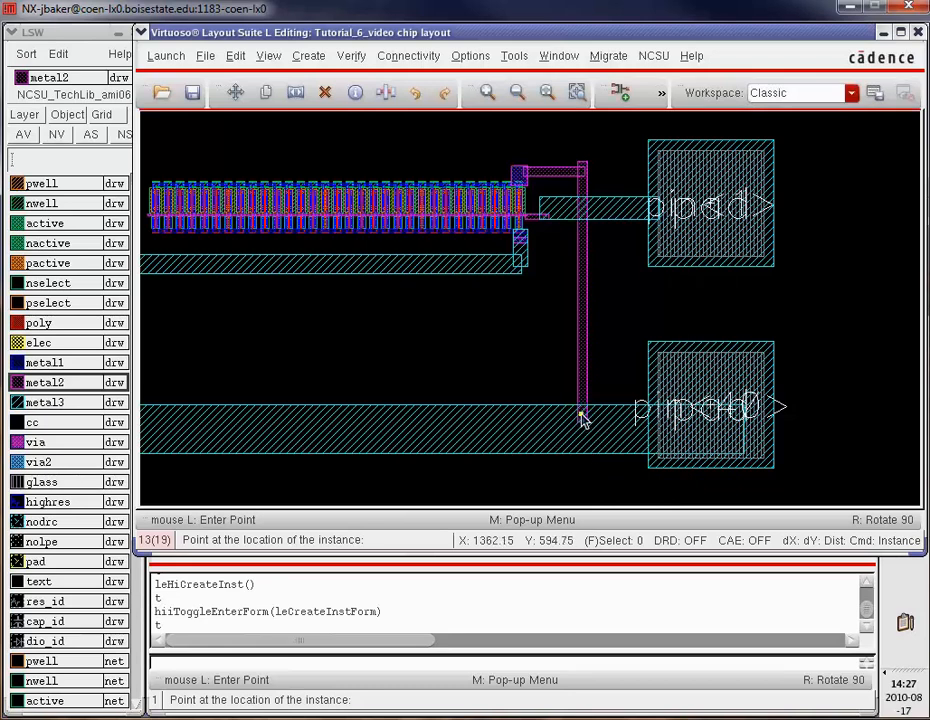
pyautogui.click(583, 420)
pyautogui.click(192, 92)
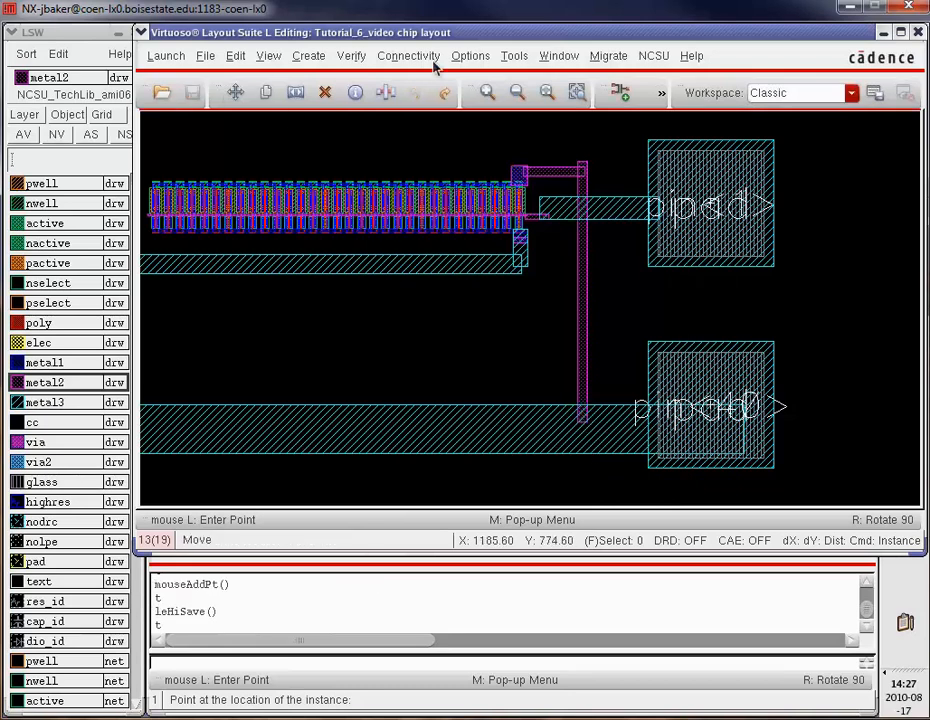
# Run a flat, full DRC on the saved chip layout using the divaDRC.rul rules file
pyautogui.click(349, 57)
pyautogui.click(368, 80)
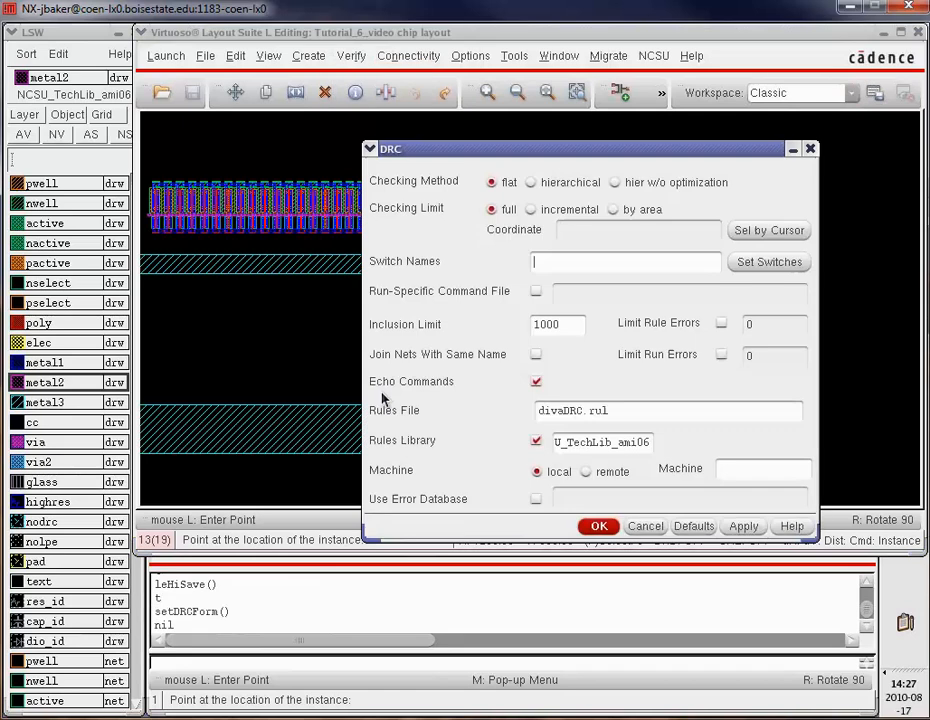
pyautogui.click(599, 527)
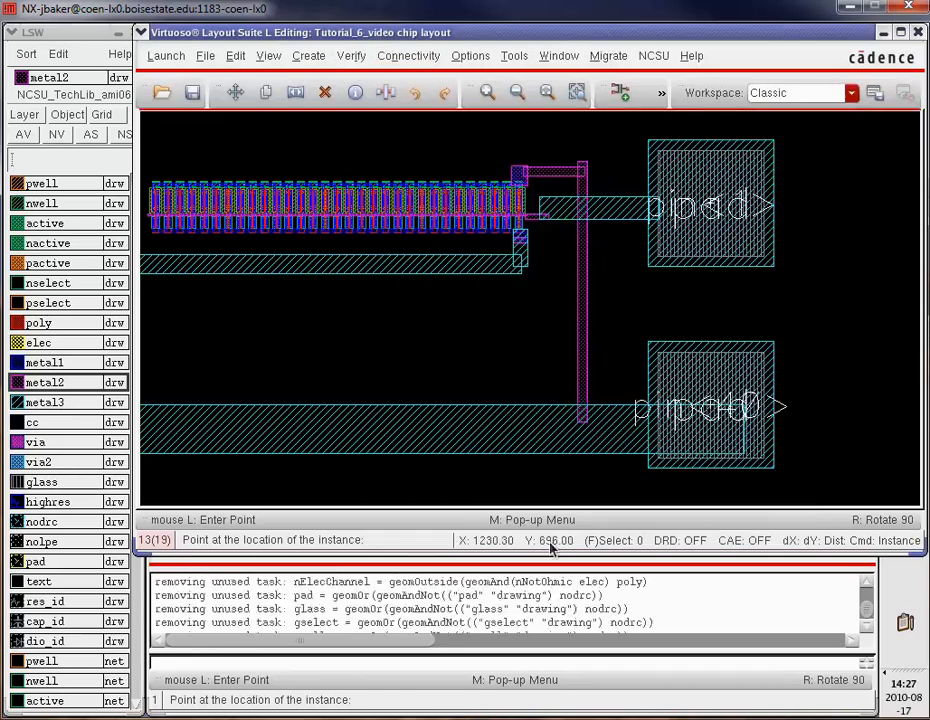
# Extract the corrected chip layout and close its layout window
pyautogui.click(352, 56)
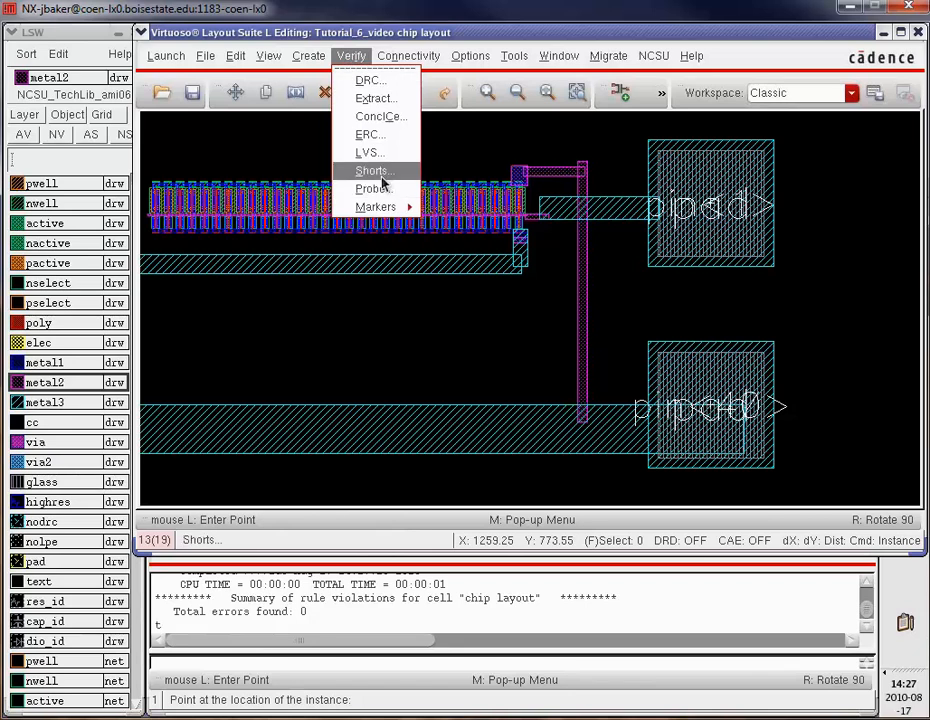
pyautogui.click(376, 98)
pyautogui.click(599, 504)
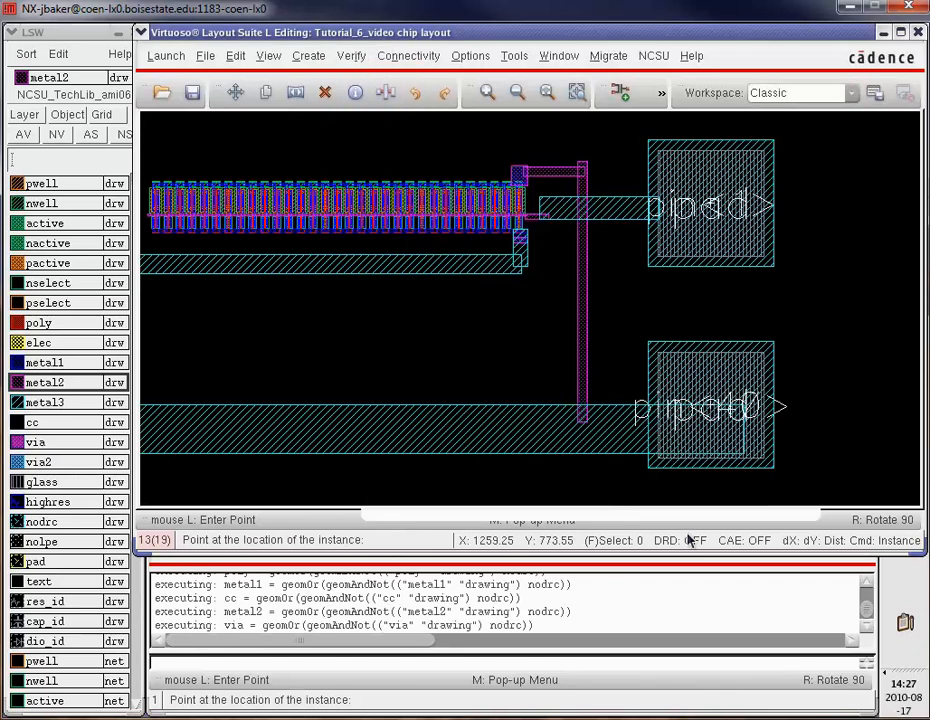
pyautogui.click(918, 33)
pyautogui.click(420, 416)
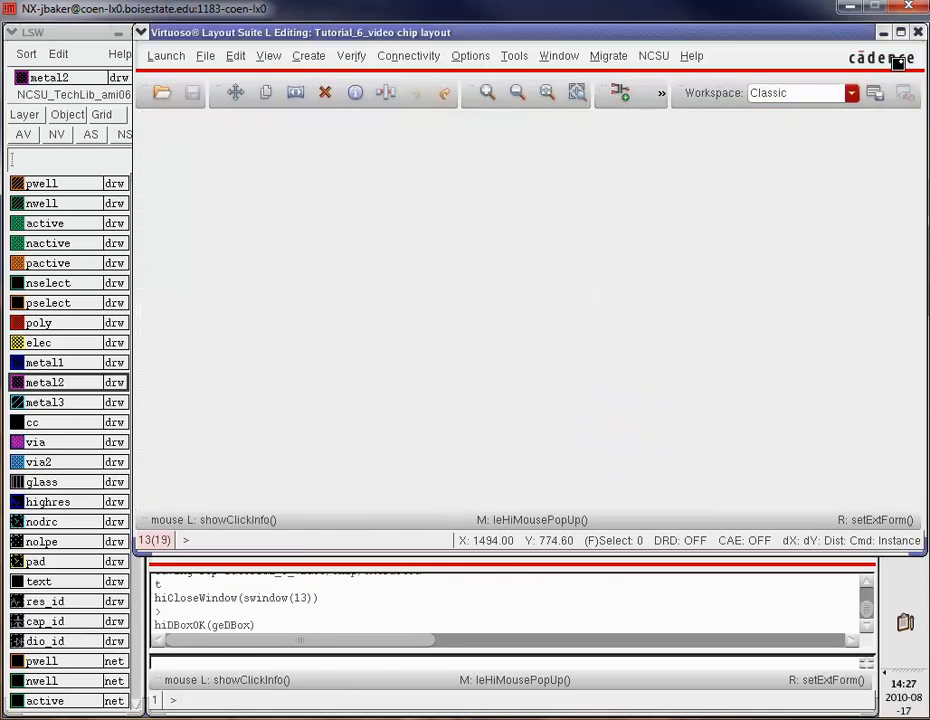
# Open the chip cell's extracted view from the Tutorial_6_video library, closing the chip schematic and getting the Library Manager out of the way
pyautogui.doubleClick(666, 167)
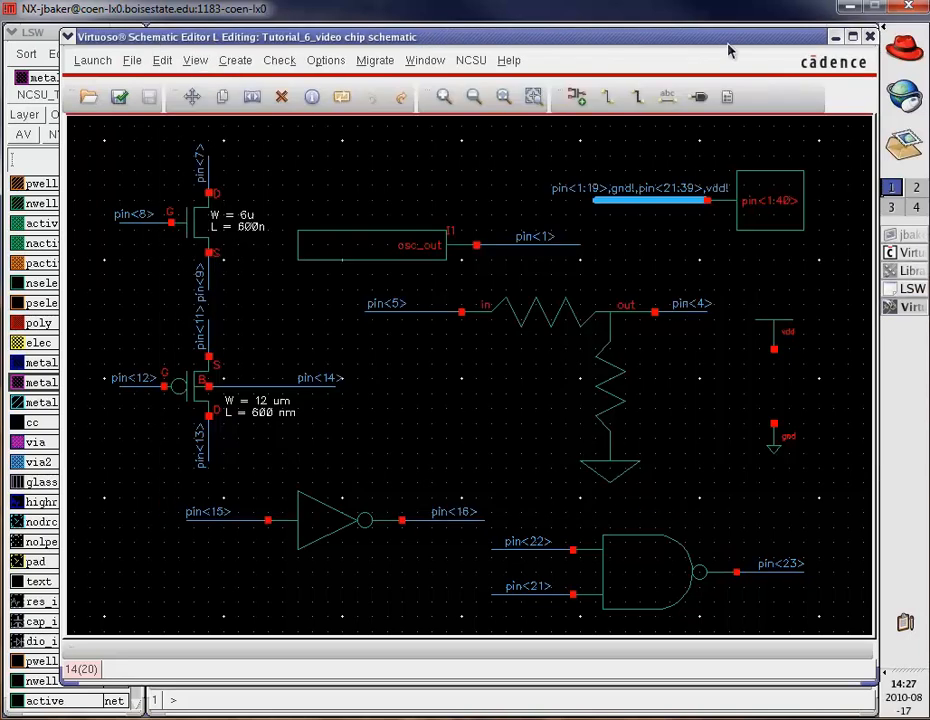
pyautogui.click(869, 36)
pyautogui.doubleClick(662, 152)
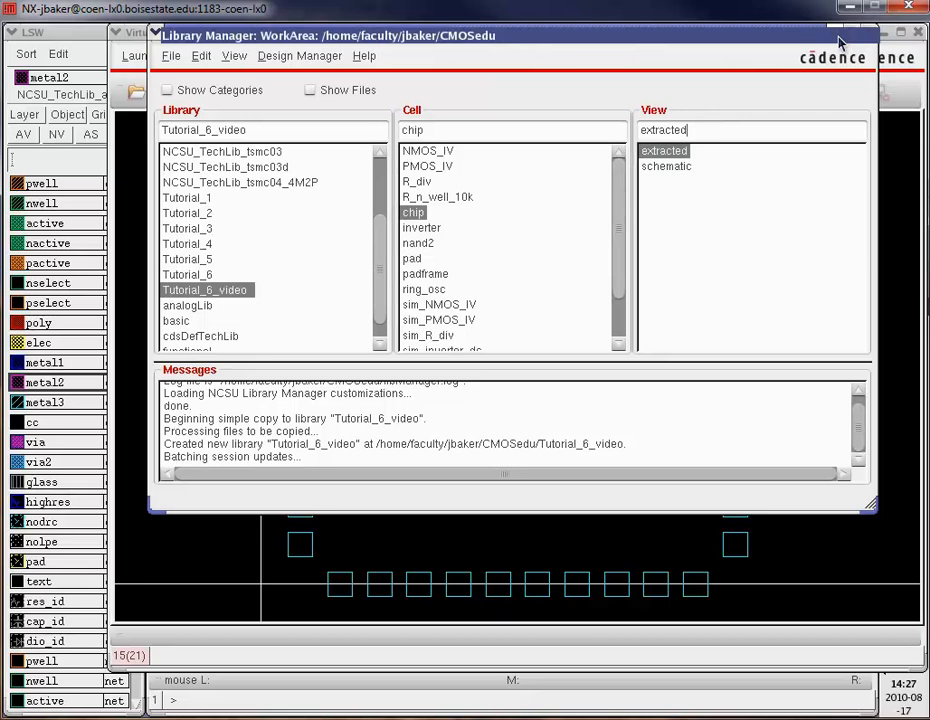
pyautogui.click(838, 36)
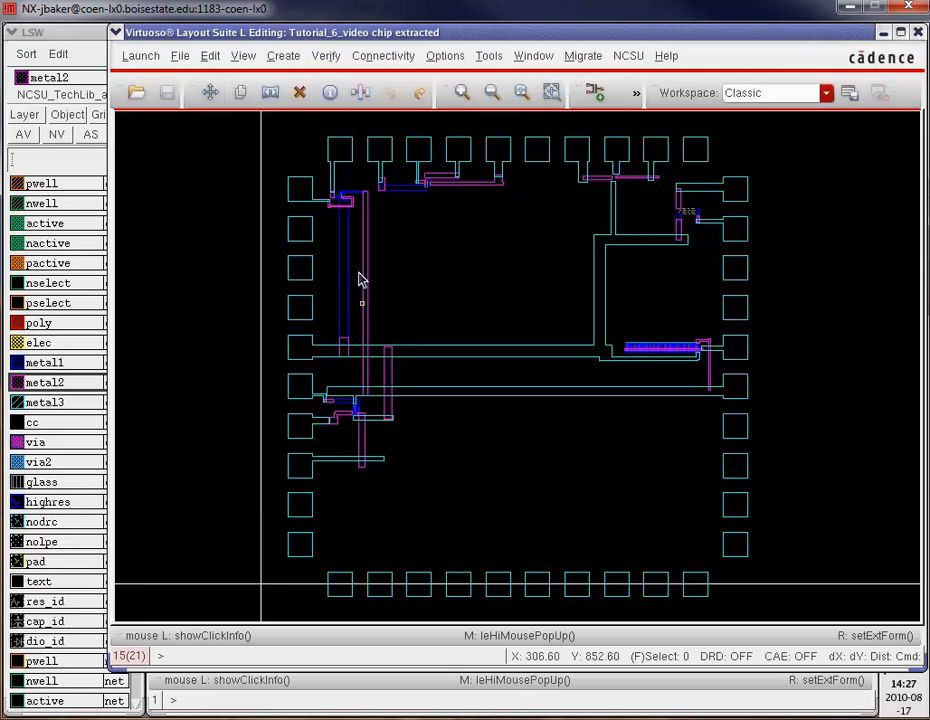
# Run LVS between the chip schematic and extracted views with divaLVS.rul, shrink the extracted window, and dismiss the job notice
pyautogui.click(326, 60)
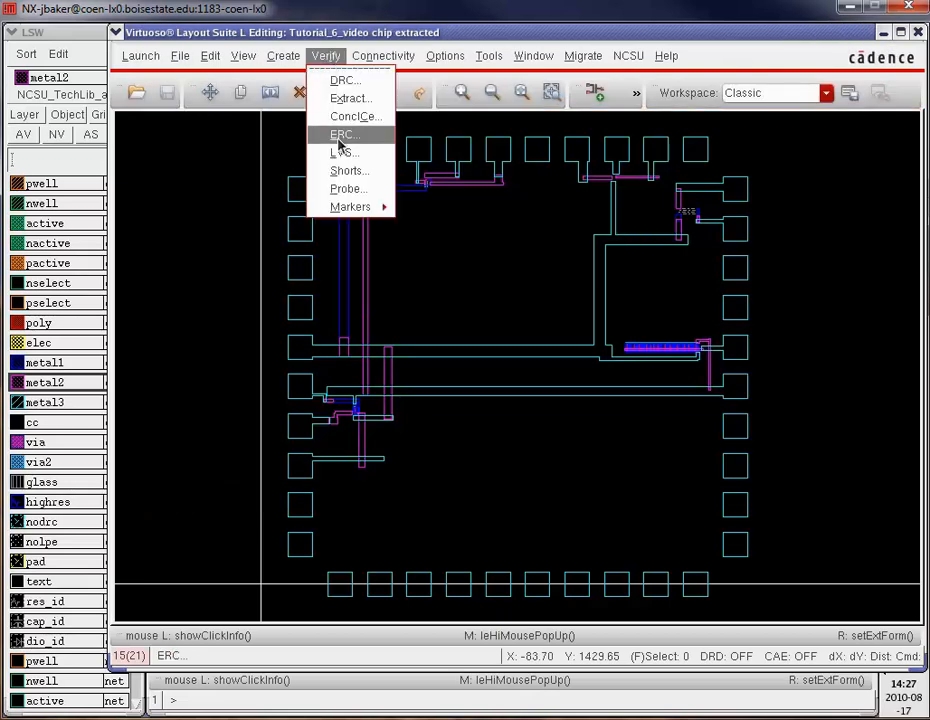
pyautogui.click(340, 152)
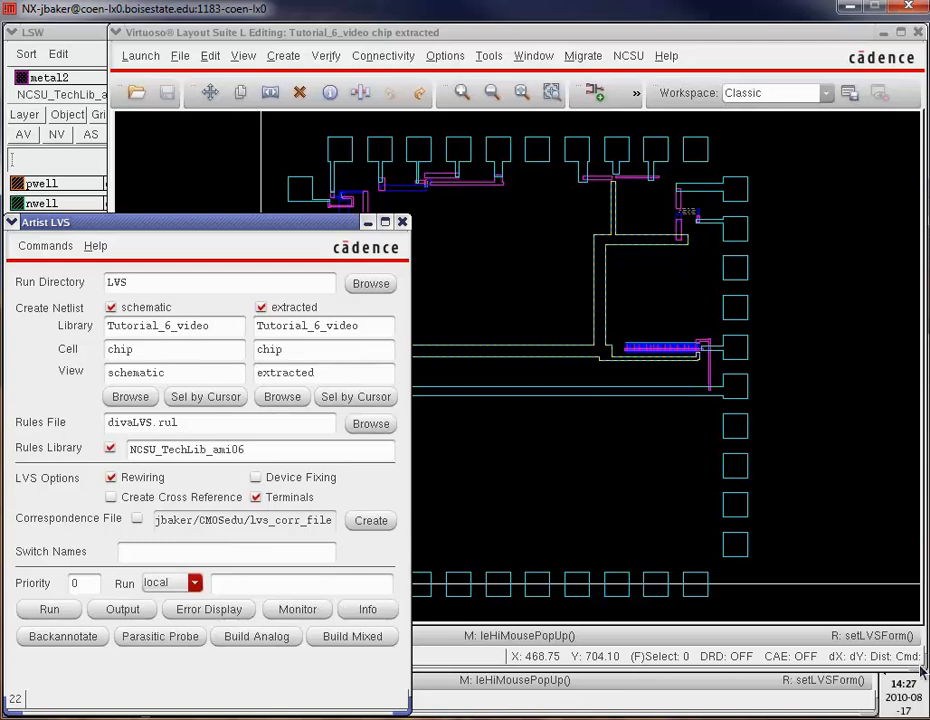
pyautogui.moveTo(922, 668); pyautogui.dragTo(460, 199)
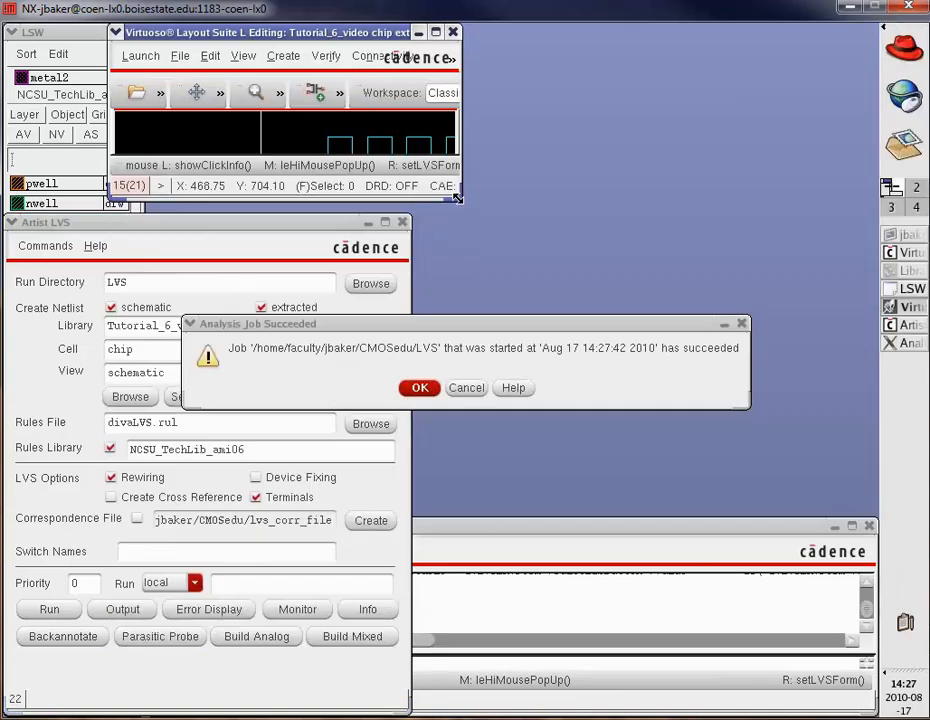
pyautogui.click(419, 388)
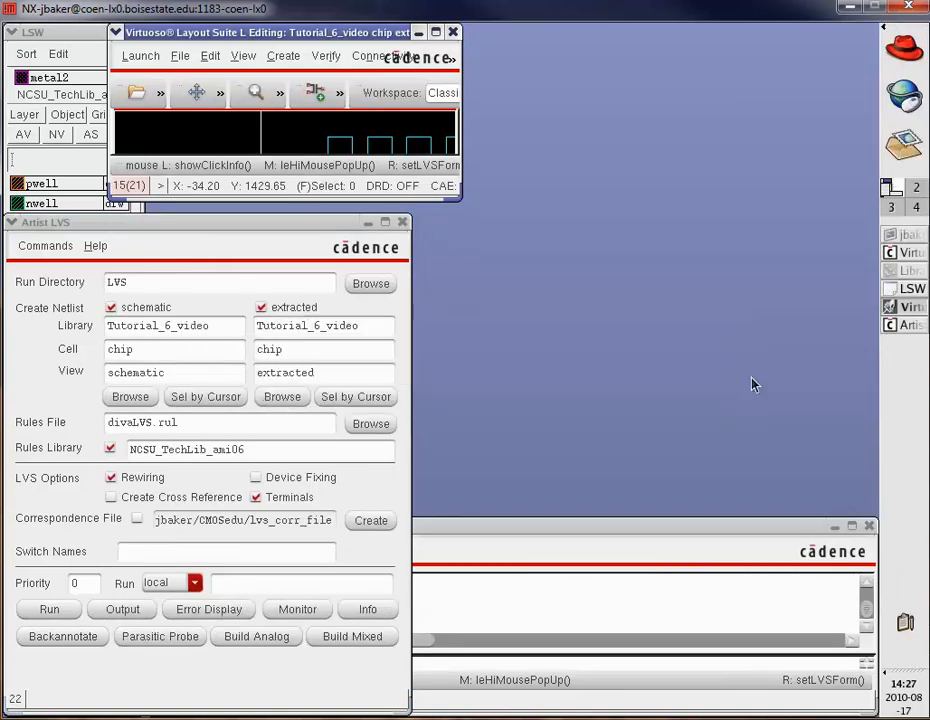
# Enlarge the extracted window, read through the LVS output report to check the netlist comparison, and close the report
pyautogui.moveTo(460, 199); pyautogui.dragTo(808, 455)
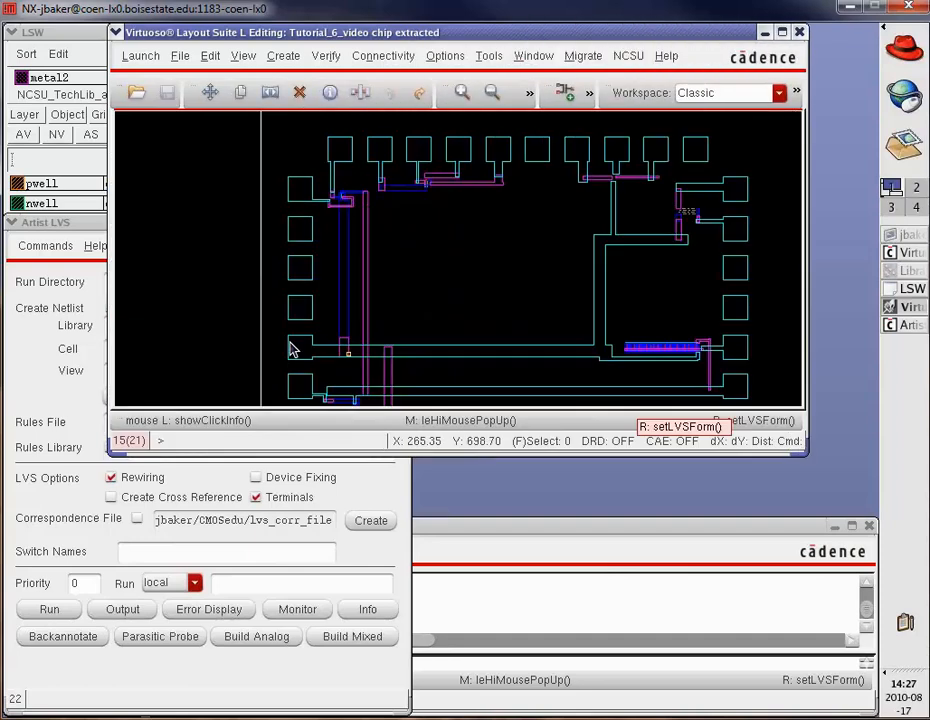
pyautogui.click(40, 222)
pyautogui.click(123, 611)
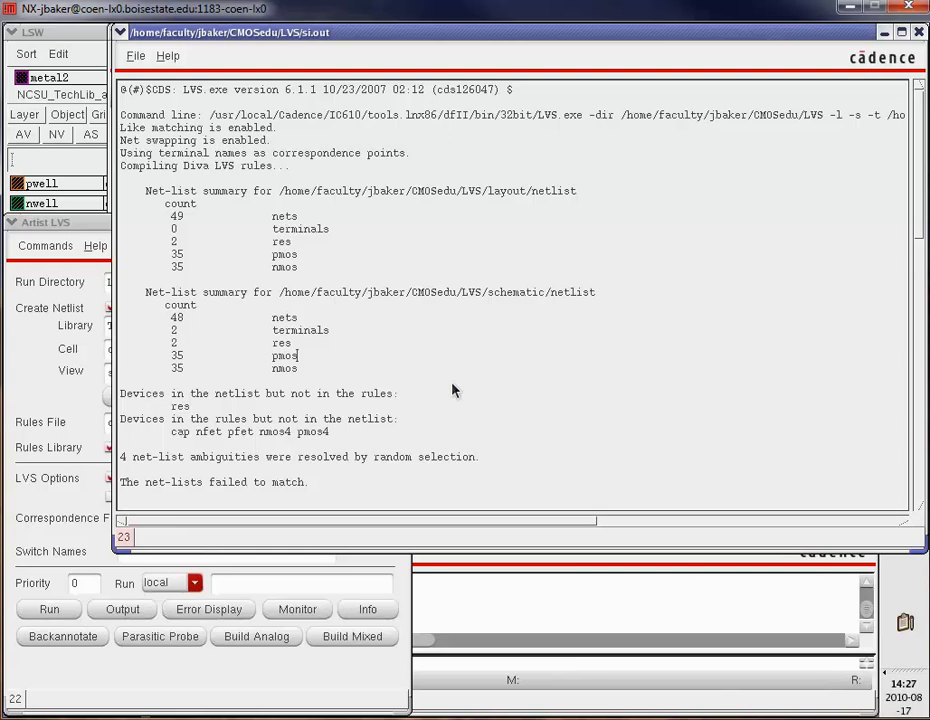
pyautogui.scroll(-3, 919, 492)
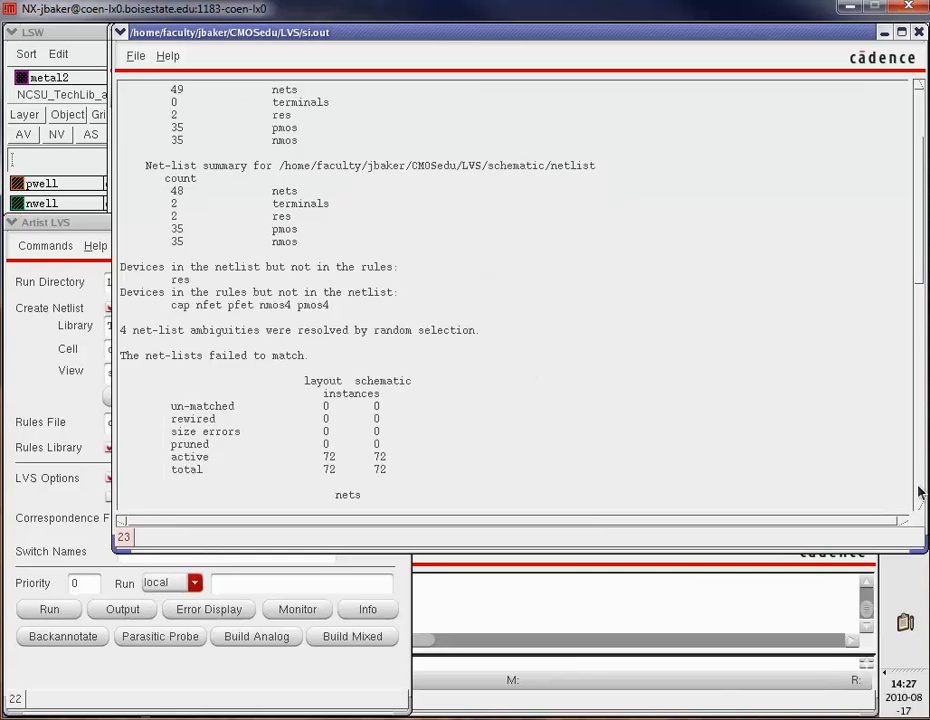
pyautogui.click(920, 33)
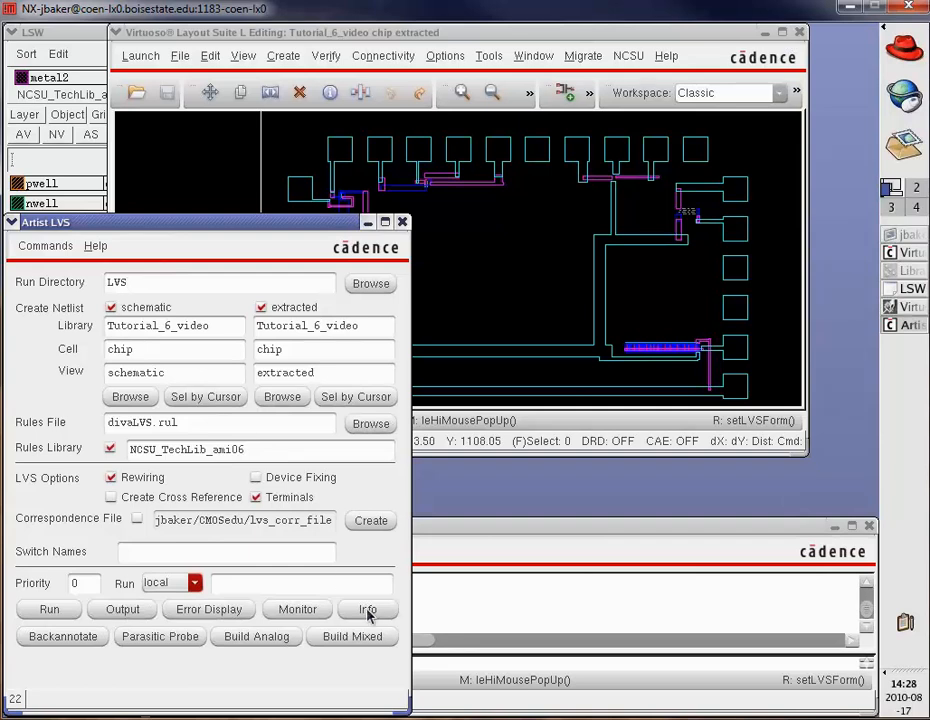
# Open the LVS error display, set the error color to hilite dg, and show the first error
pyautogui.click(209, 609)
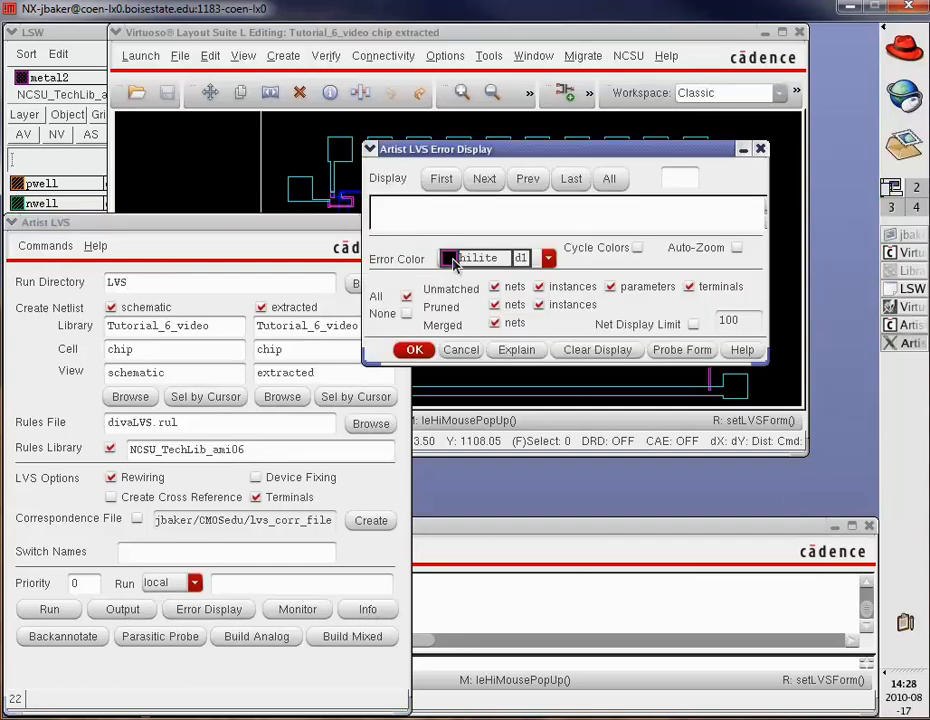
pyautogui.click(470, 258)
pyautogui.click(476, 288)
pyautogui.click(436, 178)
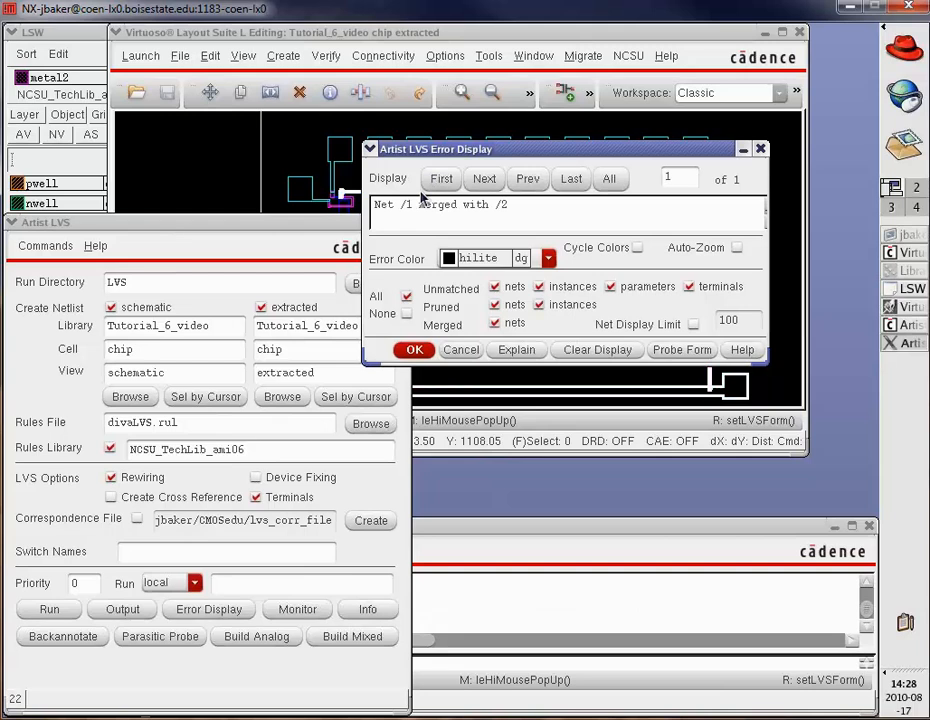
# Enlarge the extracted window to examine the highlighted net across the chip, resize it to fit beside the LVS form, and close the error display
pyautogui.click(518, 36)
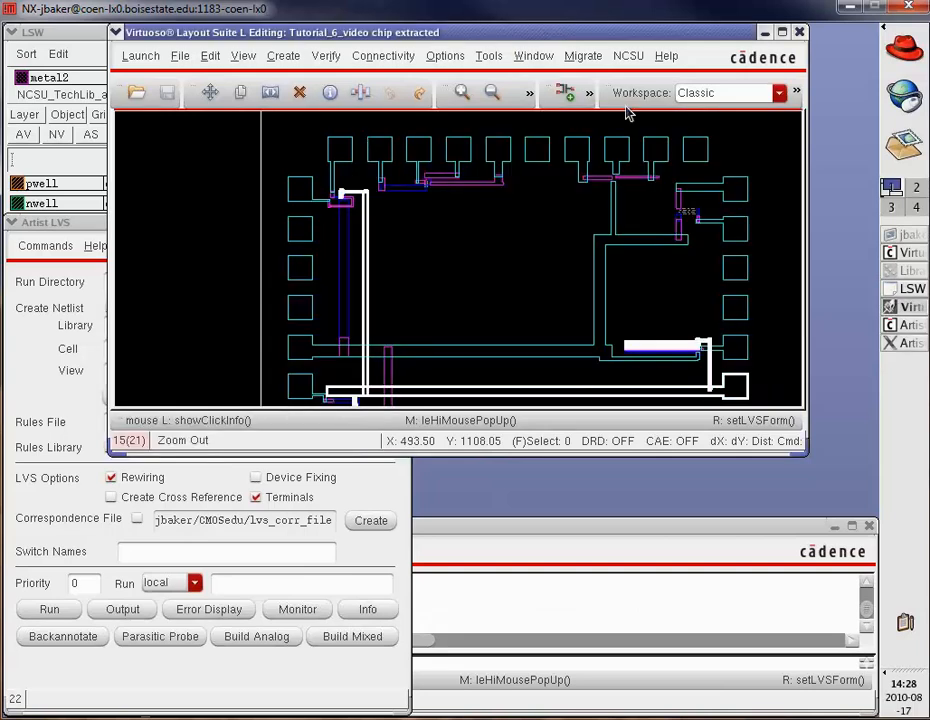
pyautogui.click(783, 34)
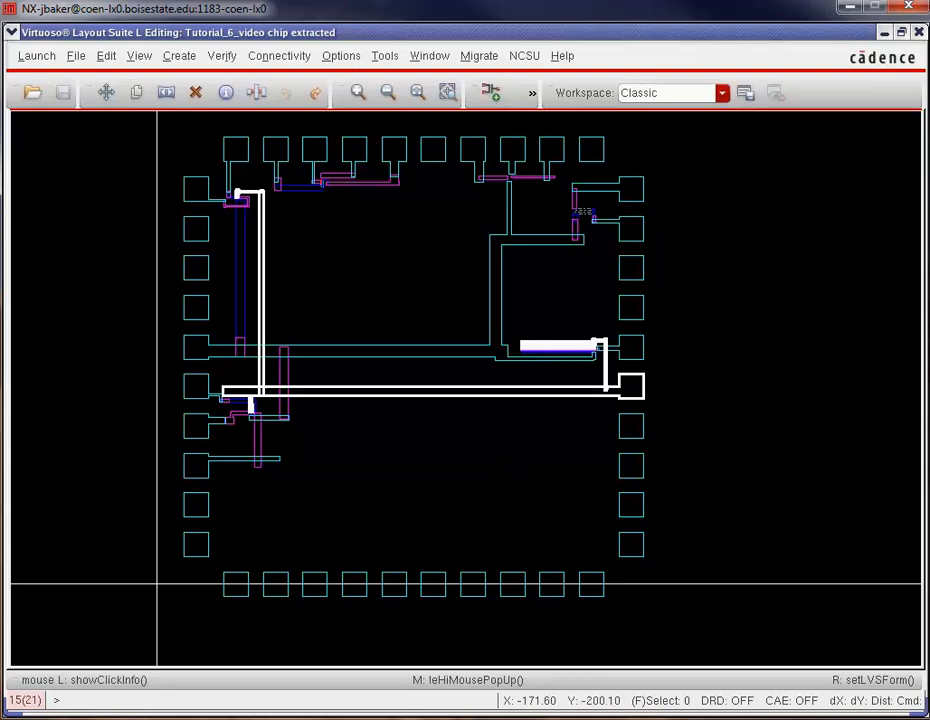
pyautogui.moveTo(4, 708); pyautogui.dragTo(115, 578)
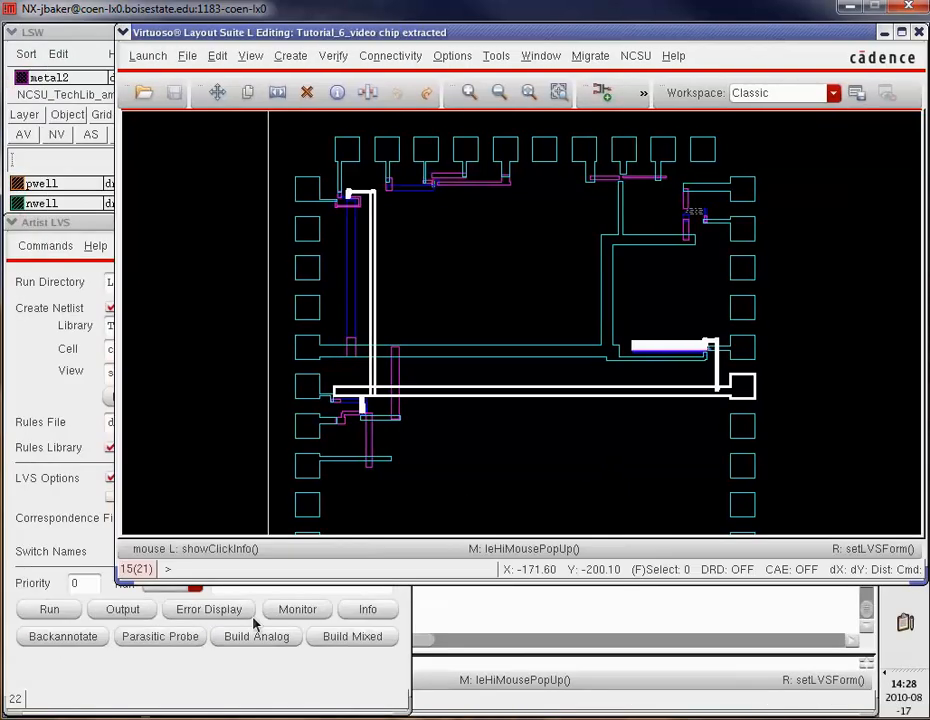
pyautogui.moveTo(920, 578); pyautogui.dragTo(876, 572)
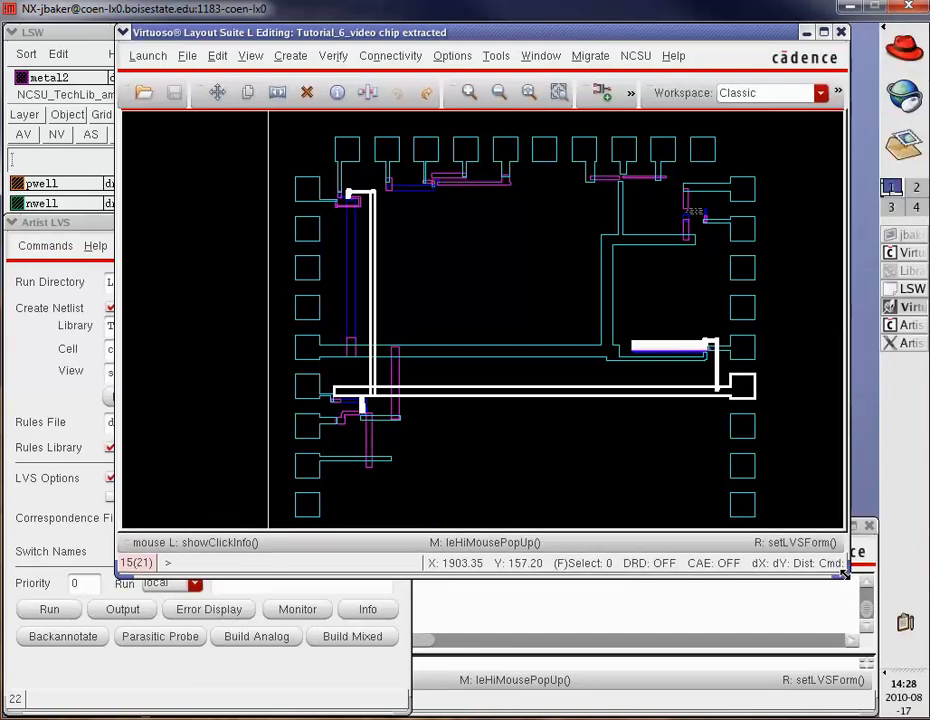
pyautogui.click(922, 346)
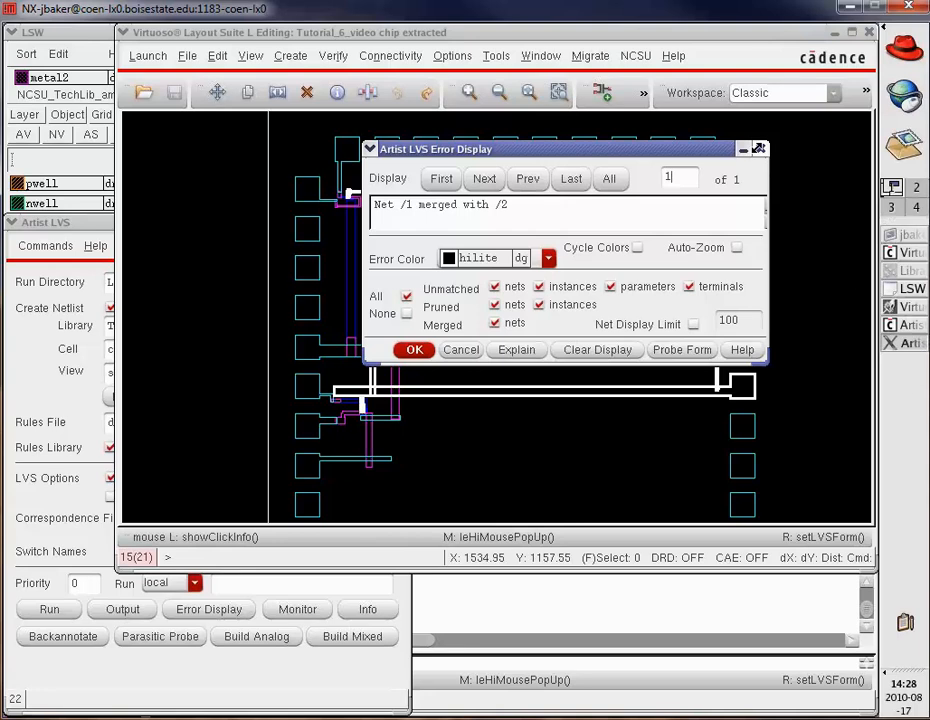
pyautogui.click(760, 148)
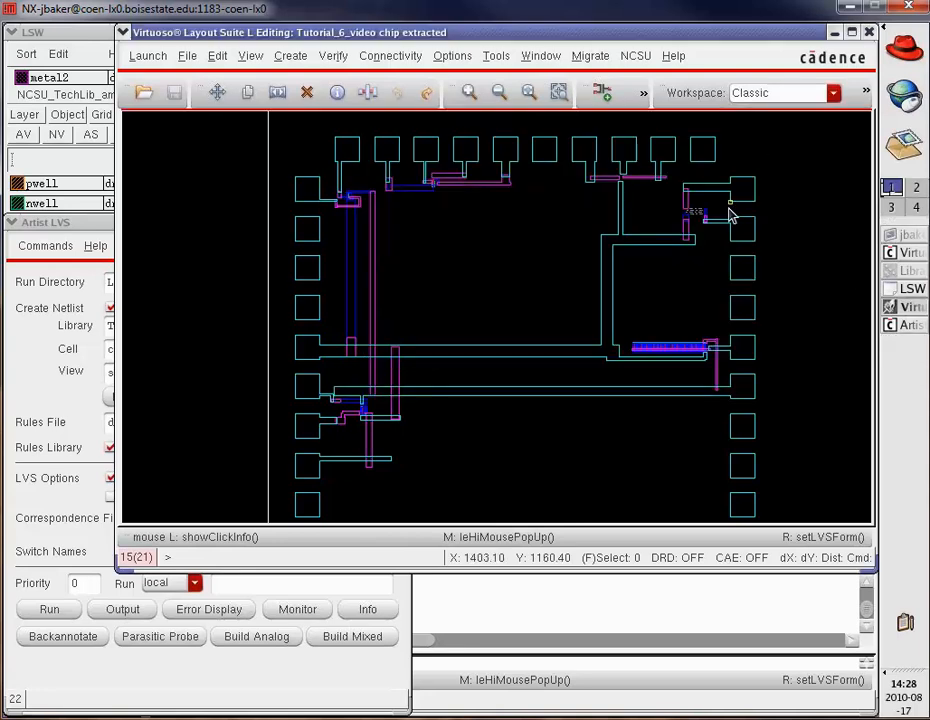
# Zoom in on the gate near the left end of the pin<40> metal3 bus to inspect its extracted net connections
pyautogui.click(743, 363)
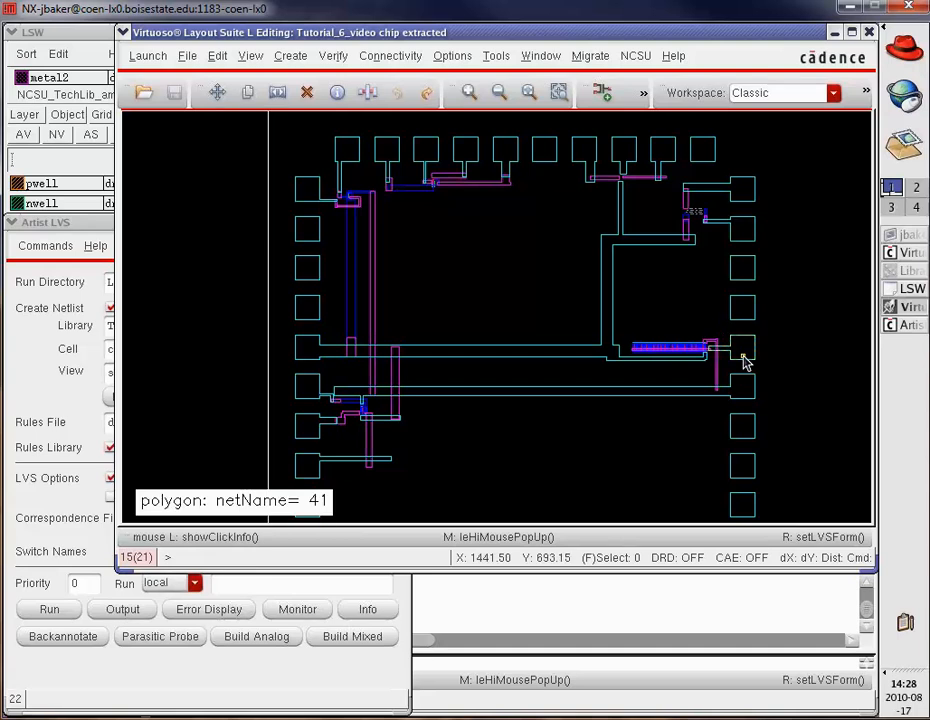
pyautogui.press('z')
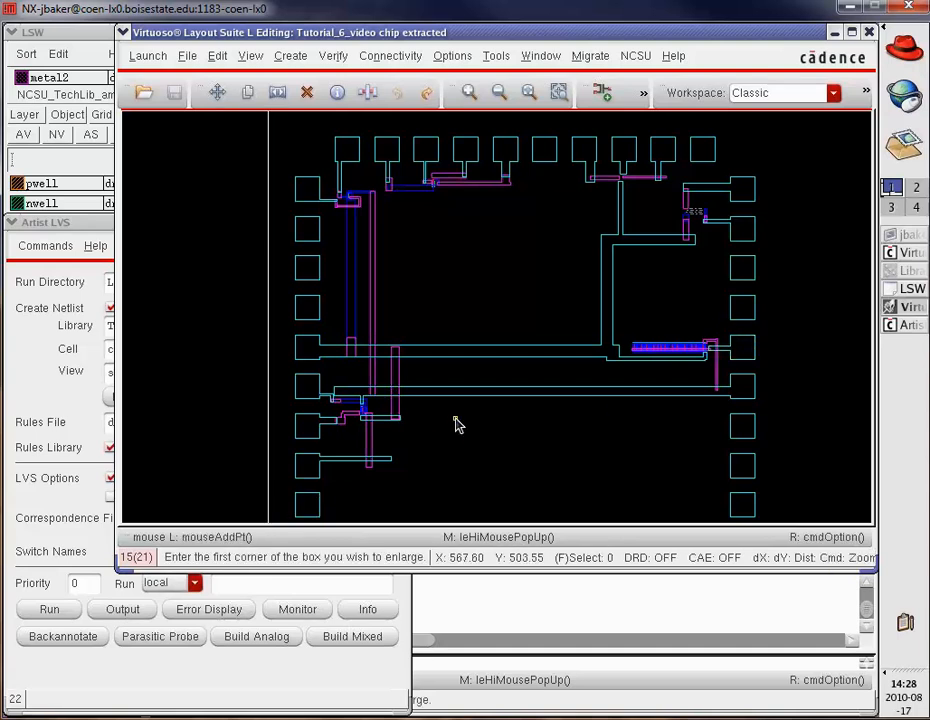
pyautogui.click(421, 436)
pyautogui.click(300, 361)
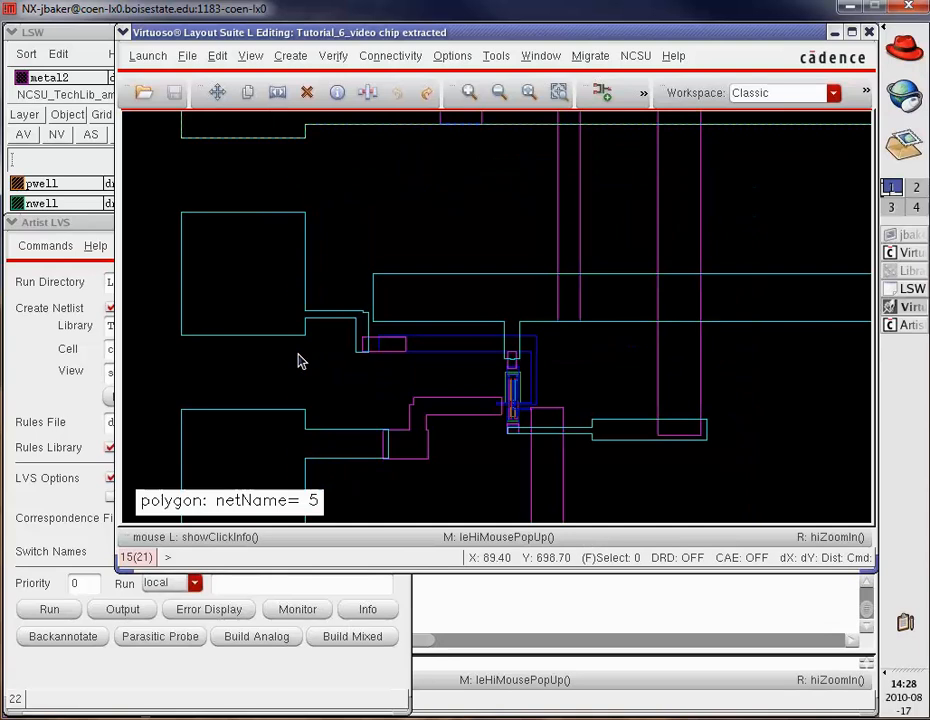
pyautogui.click(913, 328)
pyautogui.click(917, 313)
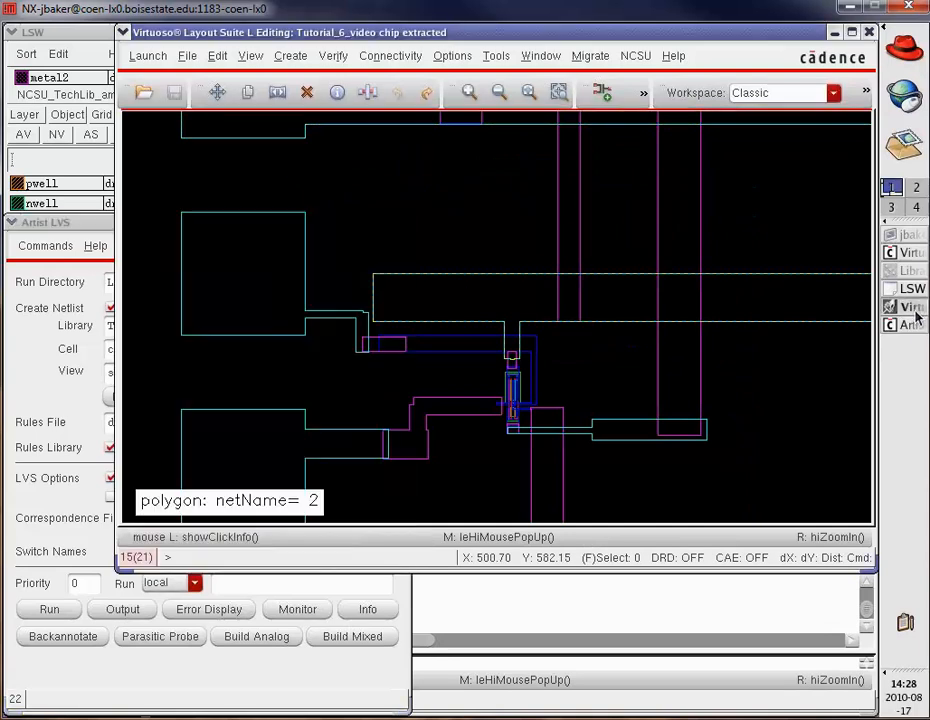
# Reopen the LVS error display from the LVS form and show the first error in the hilite dg color
pyautogui.click(91, 222)
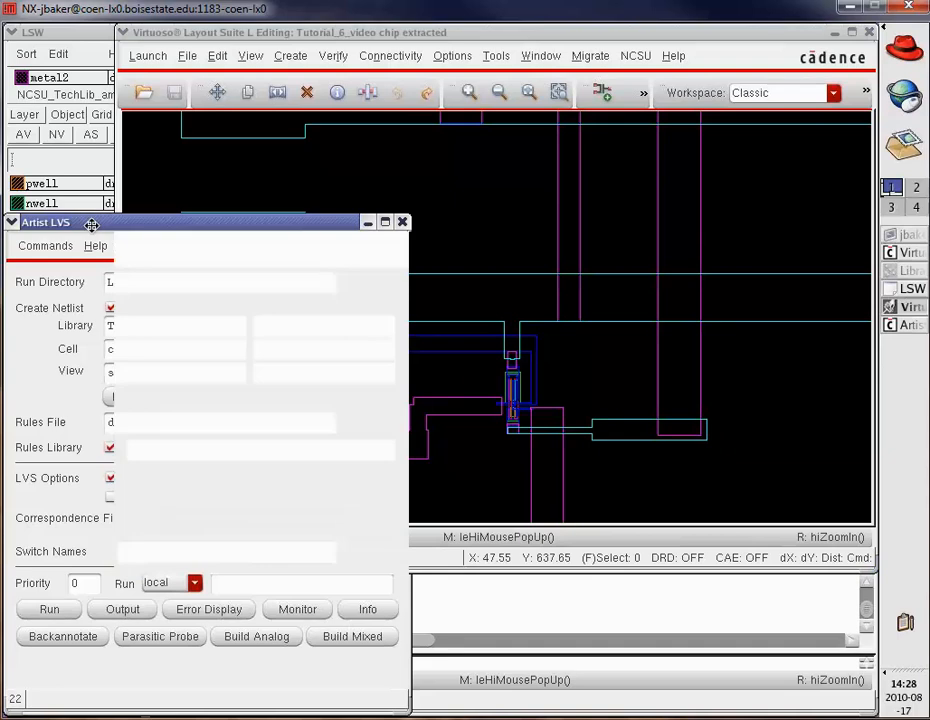
pyautogui.click(200, 609)
pyautogui.click(461, 266)
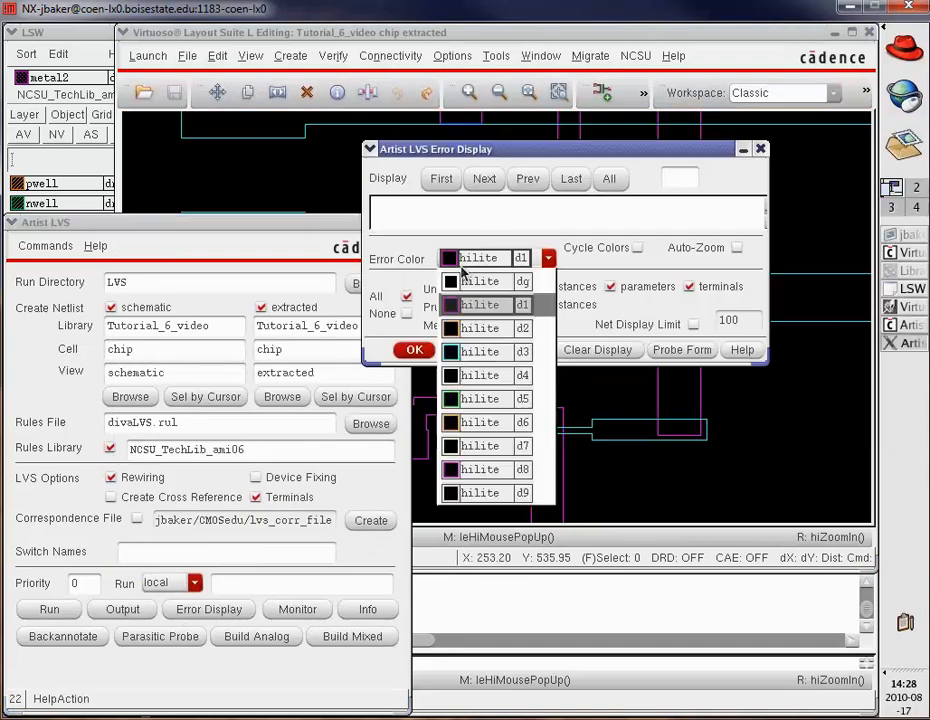
pyautogui.click(465, 277)
pyautogui.click(445, 178)
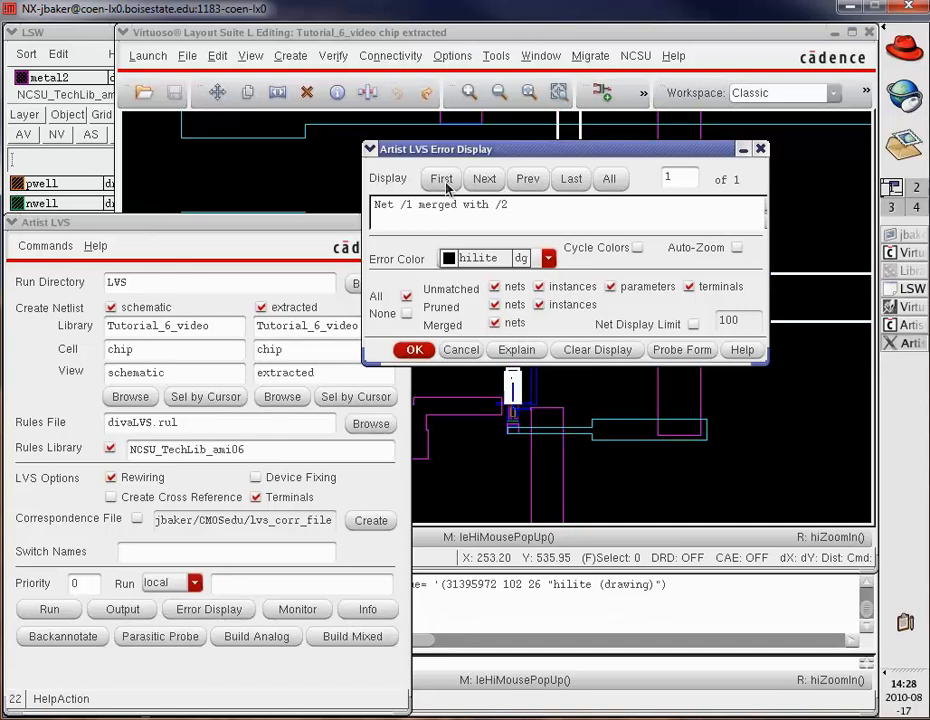
# Trace the highlighted net through the extracted view, from the upper-left gate along the metal3 bus to the ring oscillator
pyautogui.click(441, 35)
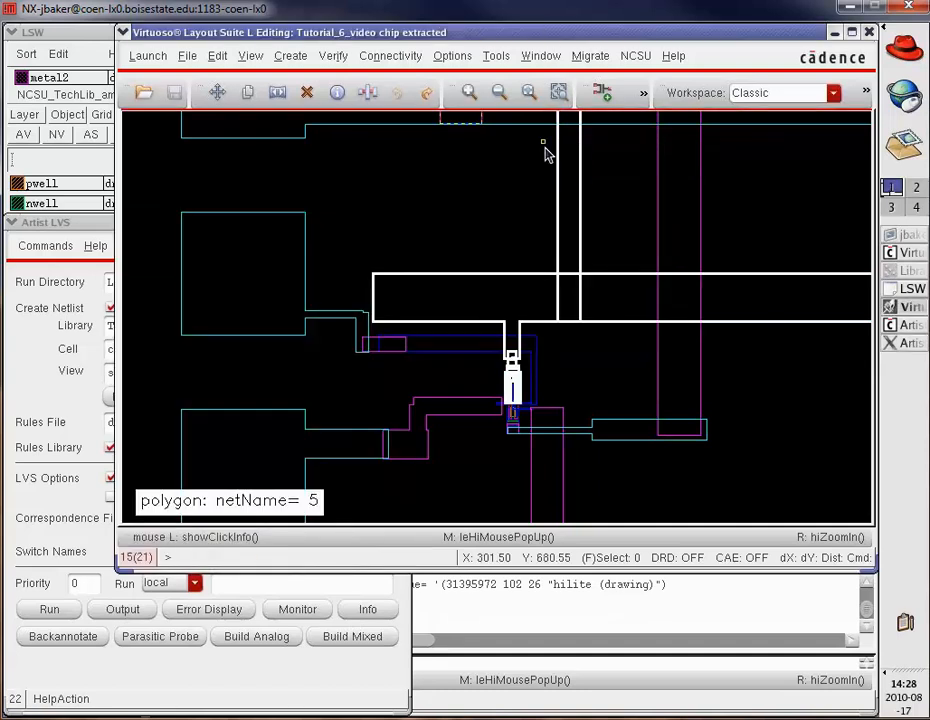
pyautogui.scroll(5, 598, 262)
pyautogui.scroll(3, 594, 255)
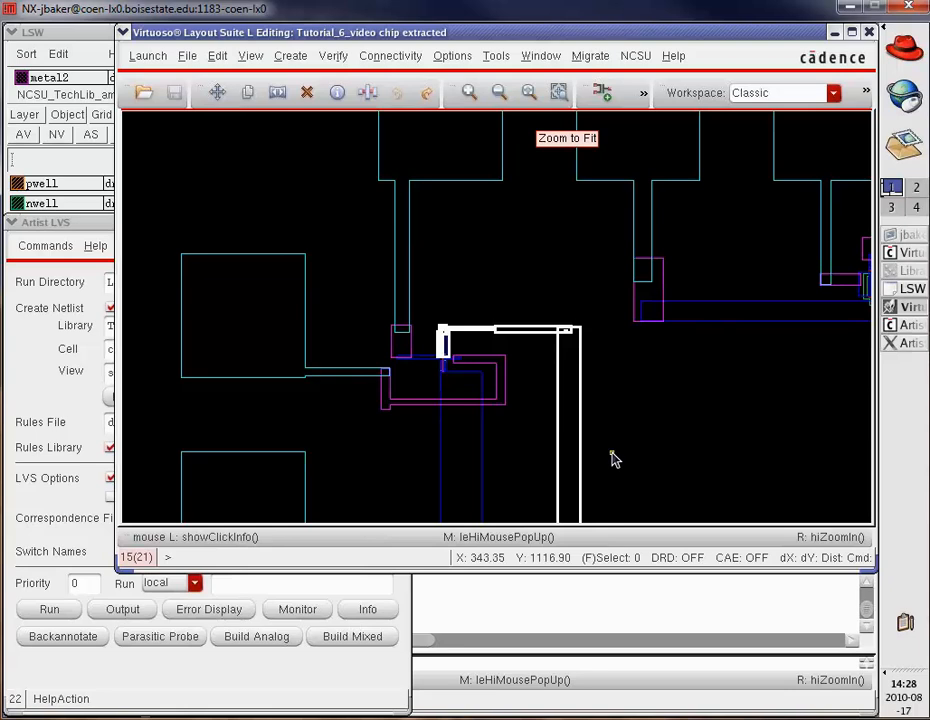
pyautogui.scroll(-2, 614, 460)
pyautogui.scroll(-4, 614, 460)
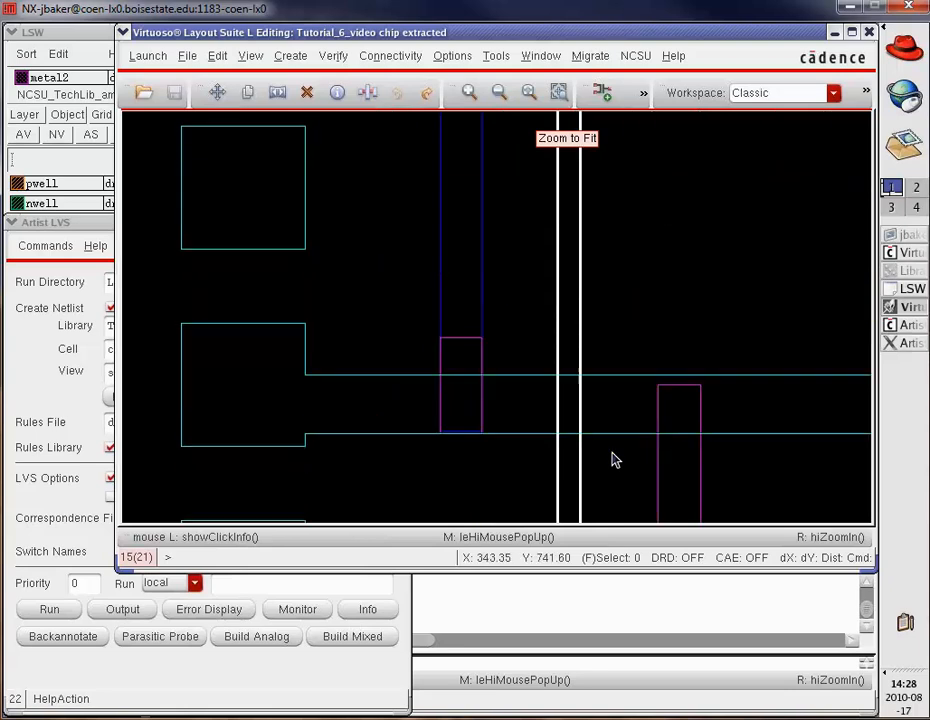
pyautogui.scroll(-1, 613, 459)
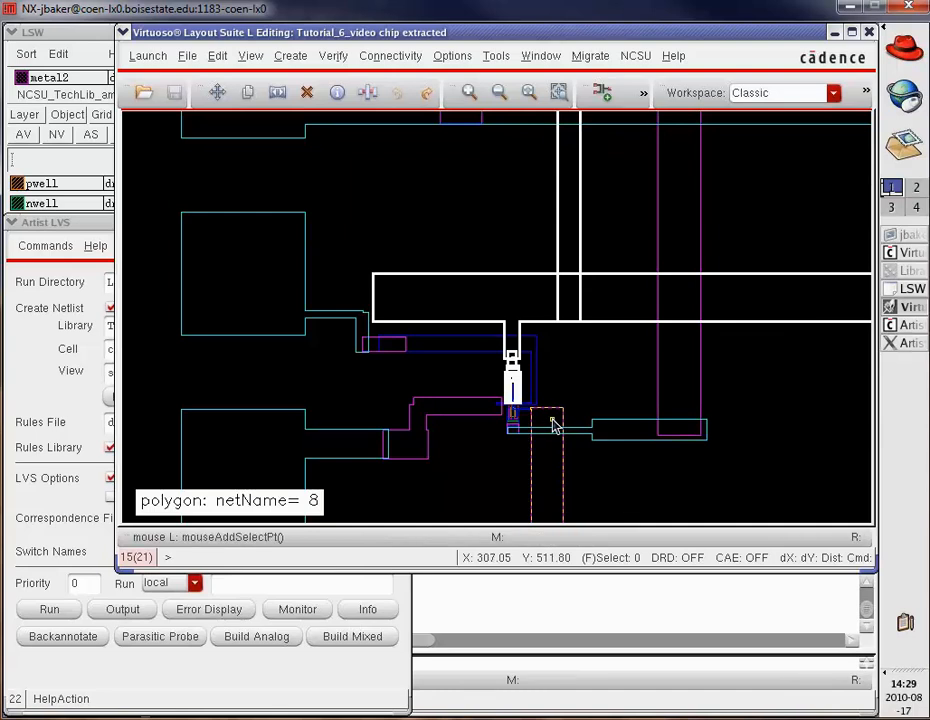
pyautogui.hscroll(3, 553, 426)
pyautogui.hscroll(7, 553, 426)
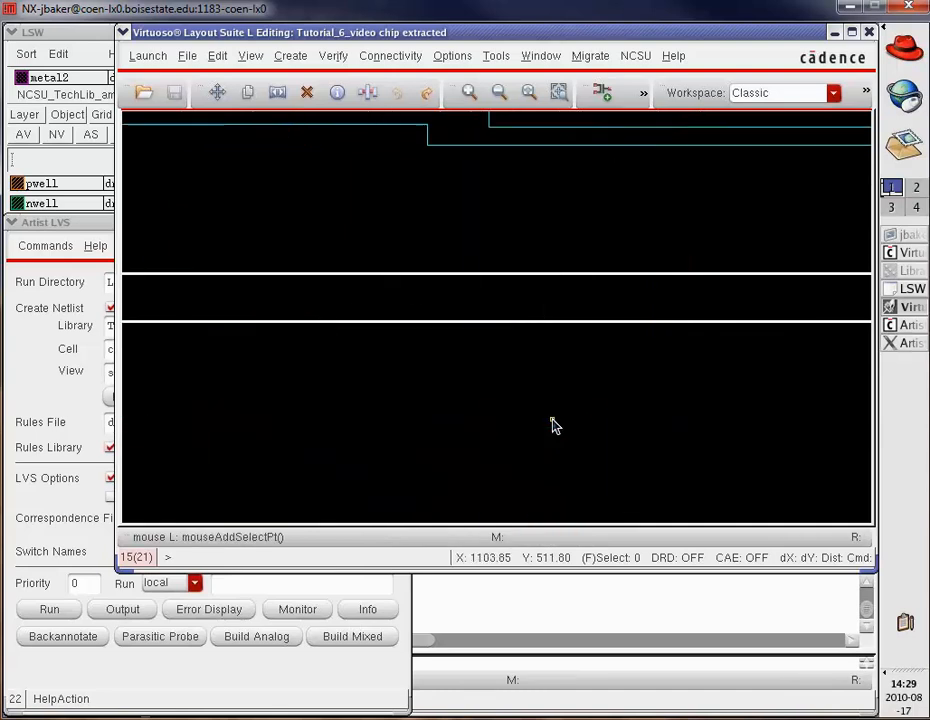
pyautogui.hscroll(-2, 556, 427)
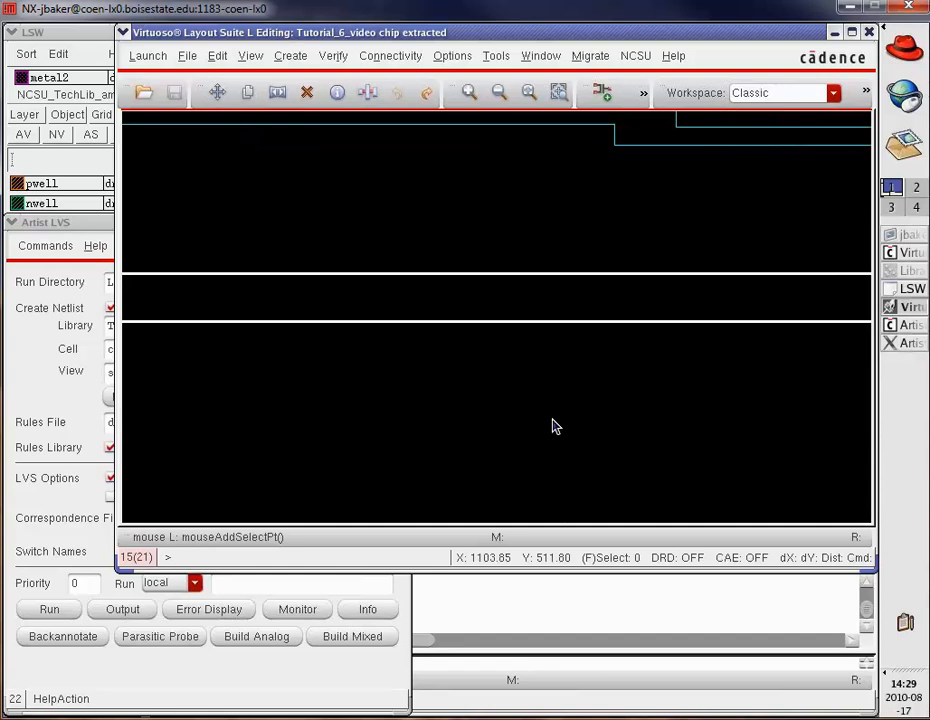
pyautogui.hscroll(1, 556, 427)
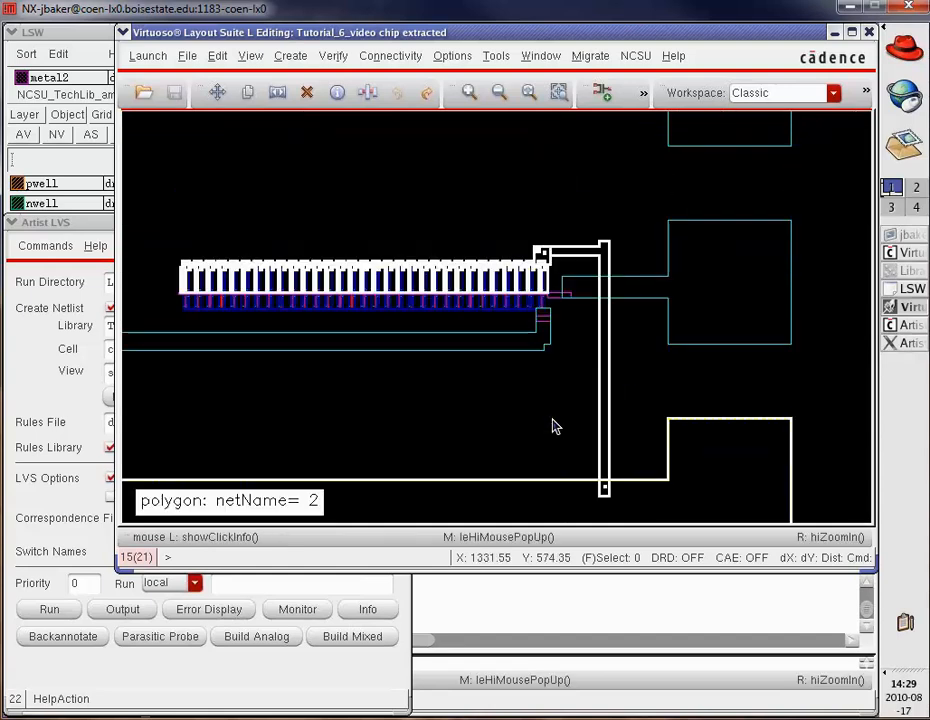
# Check the LVS error display for a further error, dismiss the notice, and close the LVS form
pyautogui.click(97, 233)
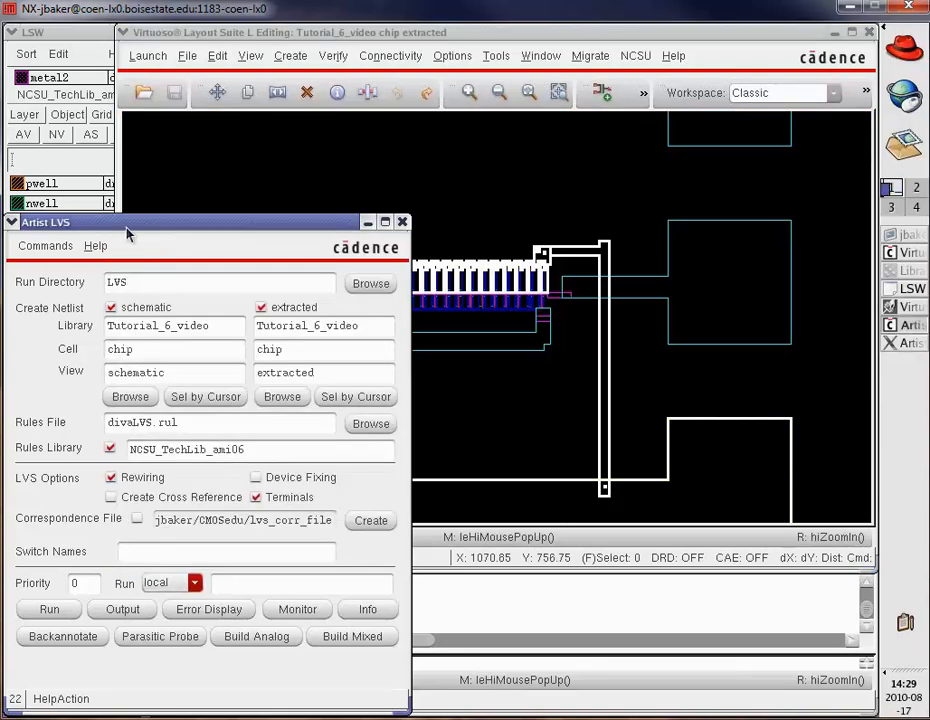
pyautogui.click(905, 348)
pyautogui.click(491, 178)
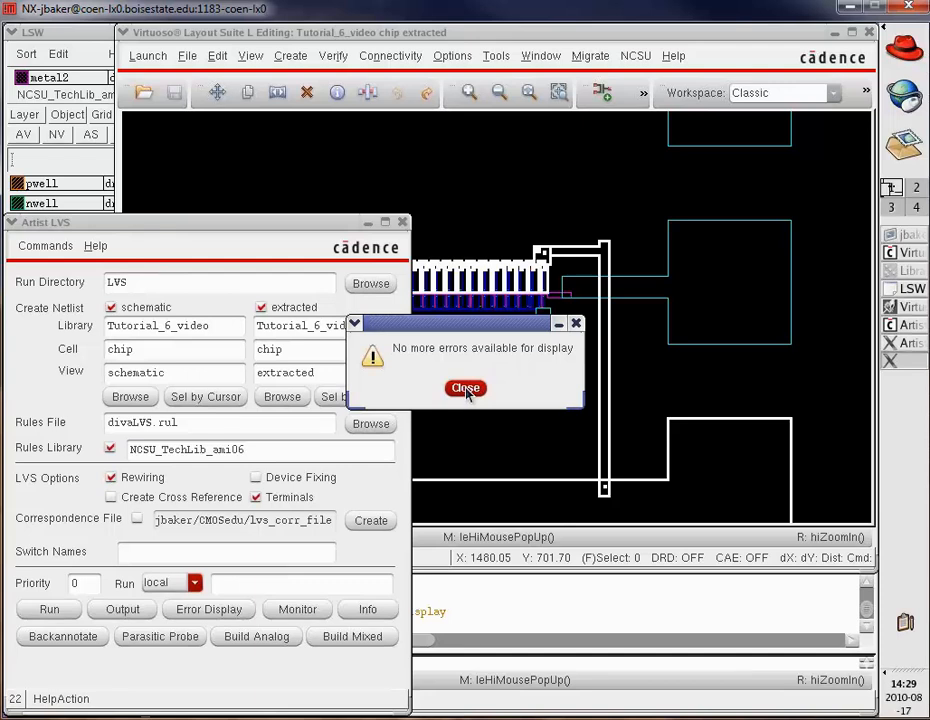
pyautogui.click(466, 389)
pyautogui.click(402, 222)
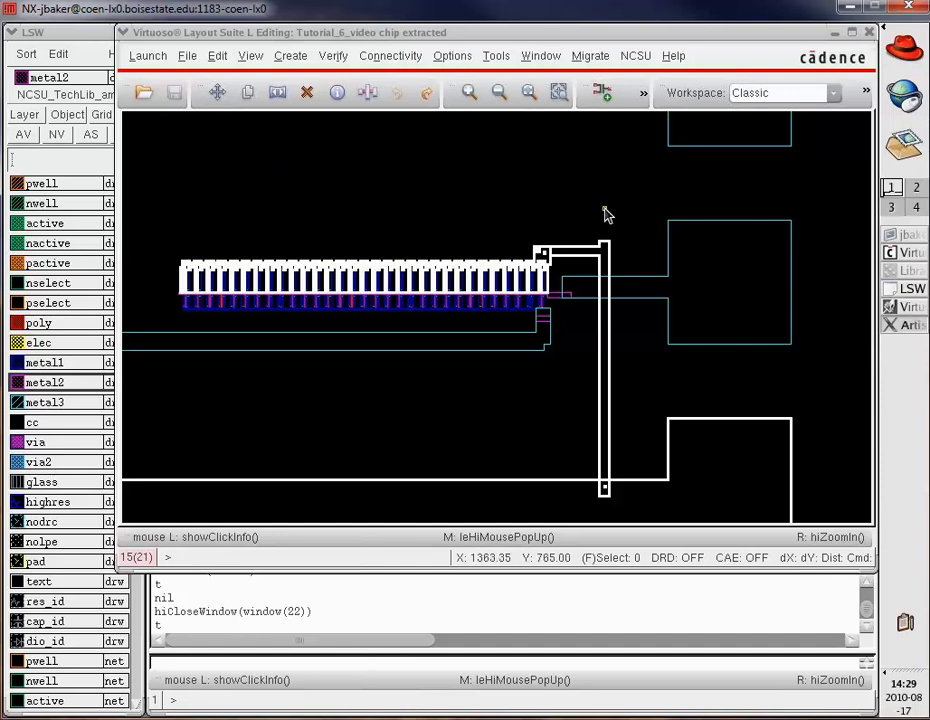
# Inspect the supply connection at the ring oscillator's upper-right end in the extracted view, and close that view and the error display
pyautogui.press('z')
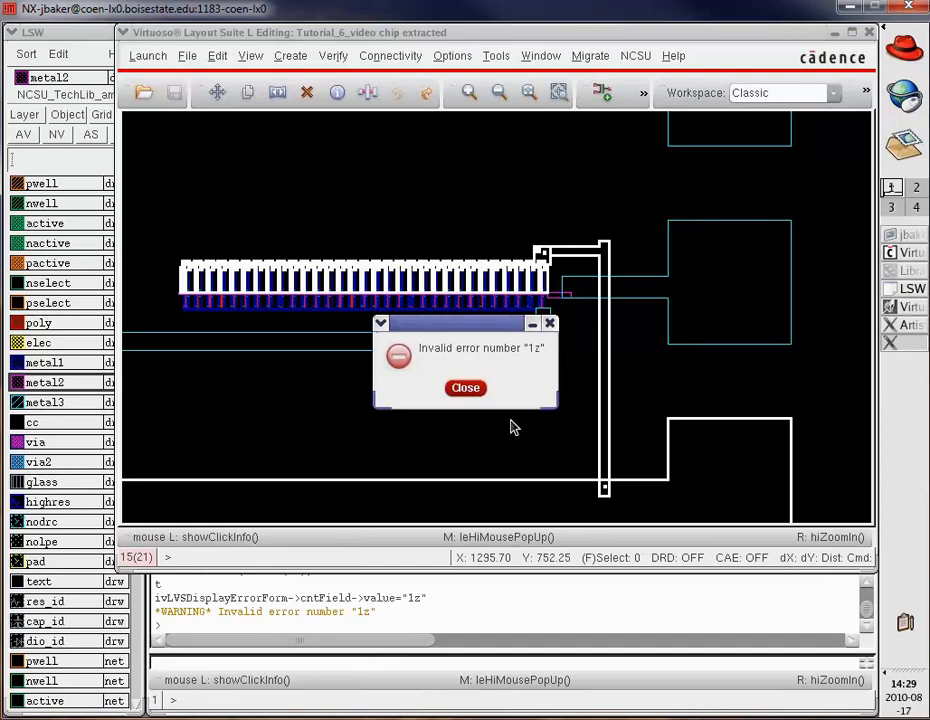
pyautogui.click(477, 385)
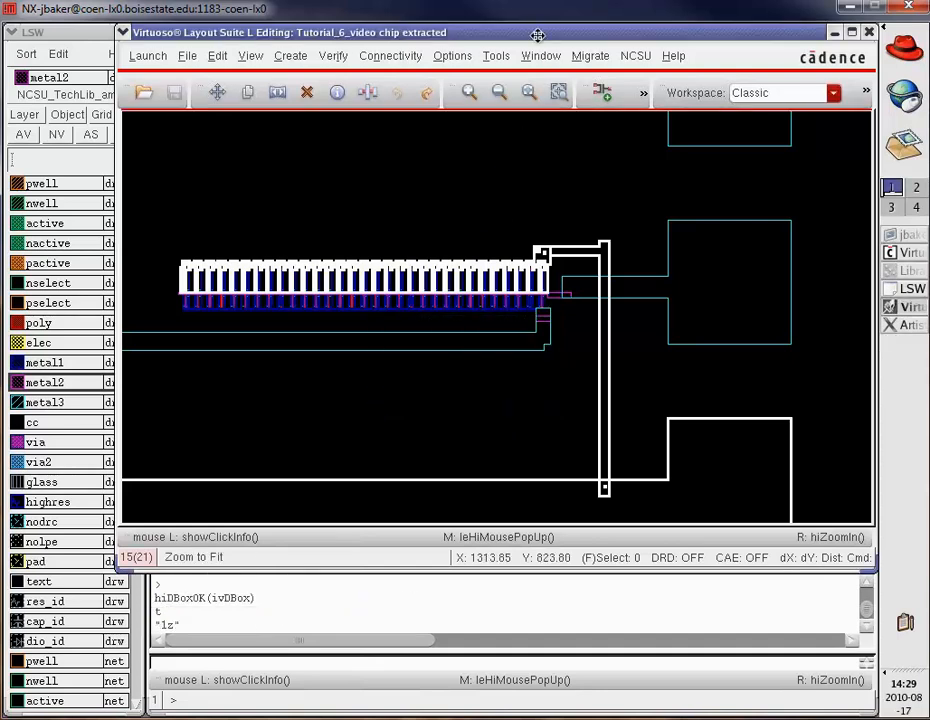
pyautogui.press('z')
pyautogui.click(517, 222)
pyautogui.click(617, 280)
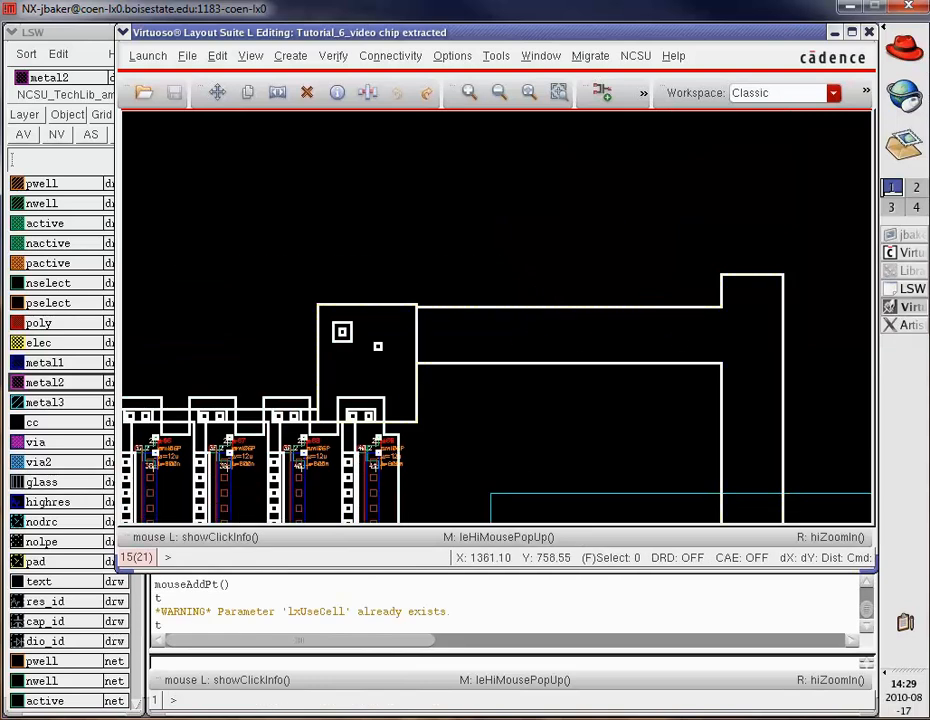
pyautogui.click(870, 34)
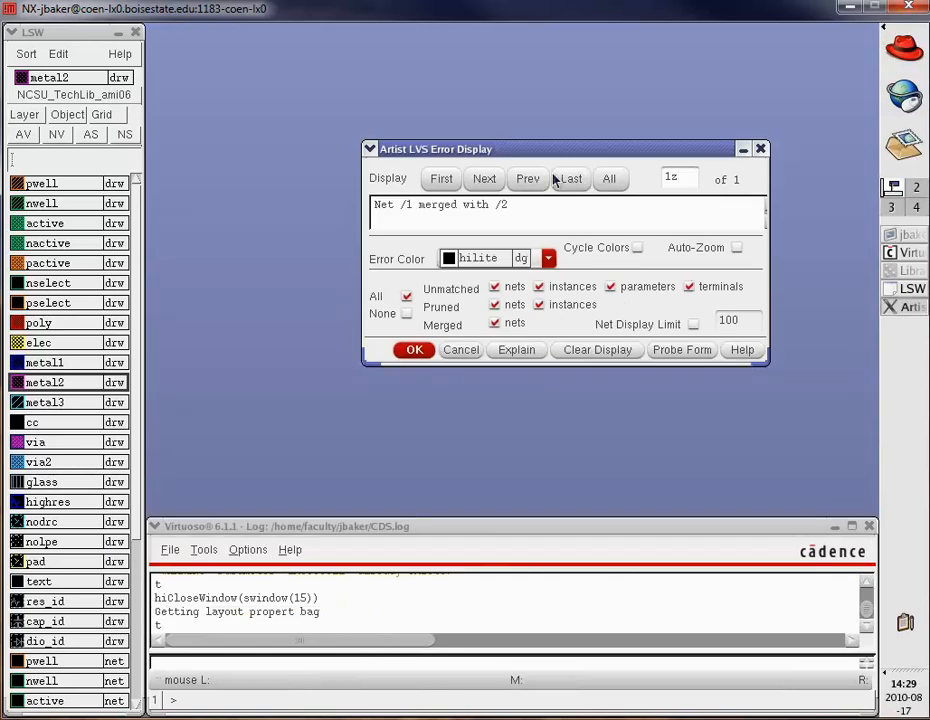
pyautogui.click(760, 150)
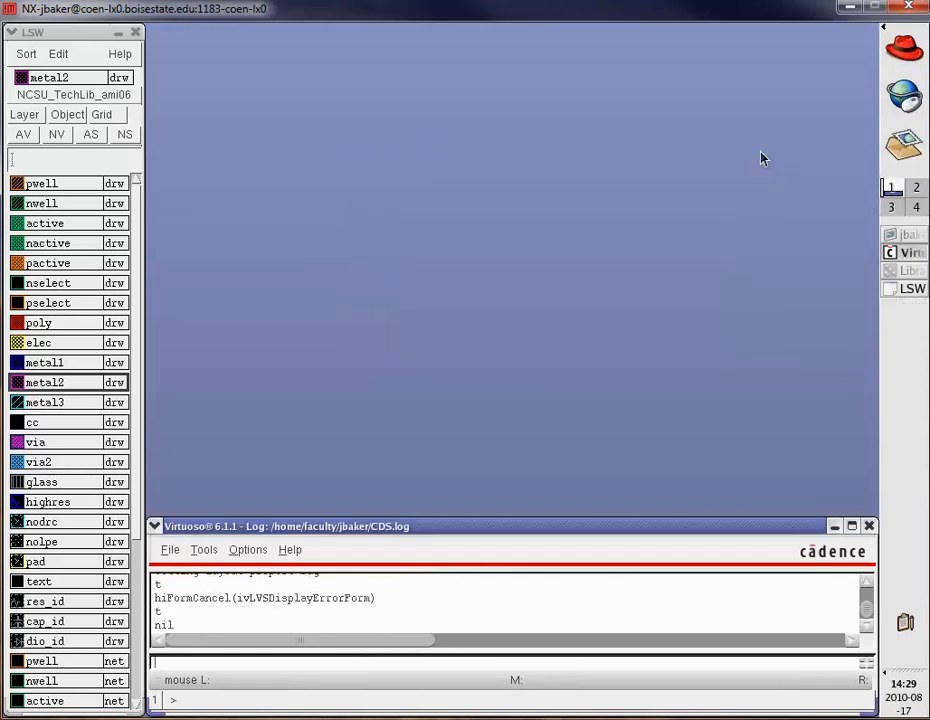
# Refresh the Library Manager, open the layout view of the chip cell in Tutorial_6_video, and minimize the Library Manager
pyautogui.click(899, 271)
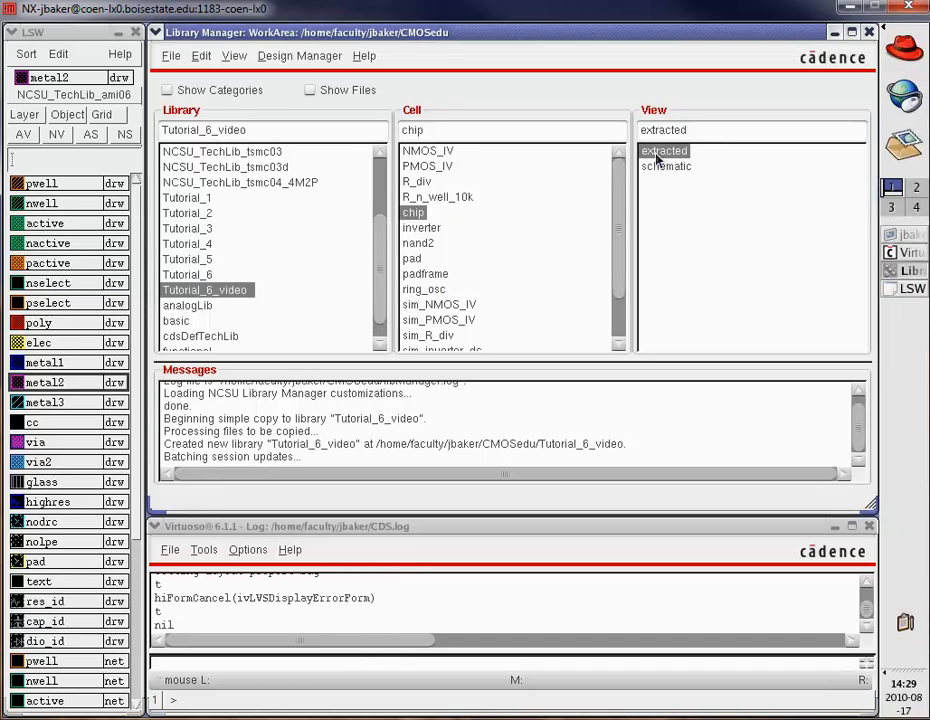
pyautogui.click(235, 58)
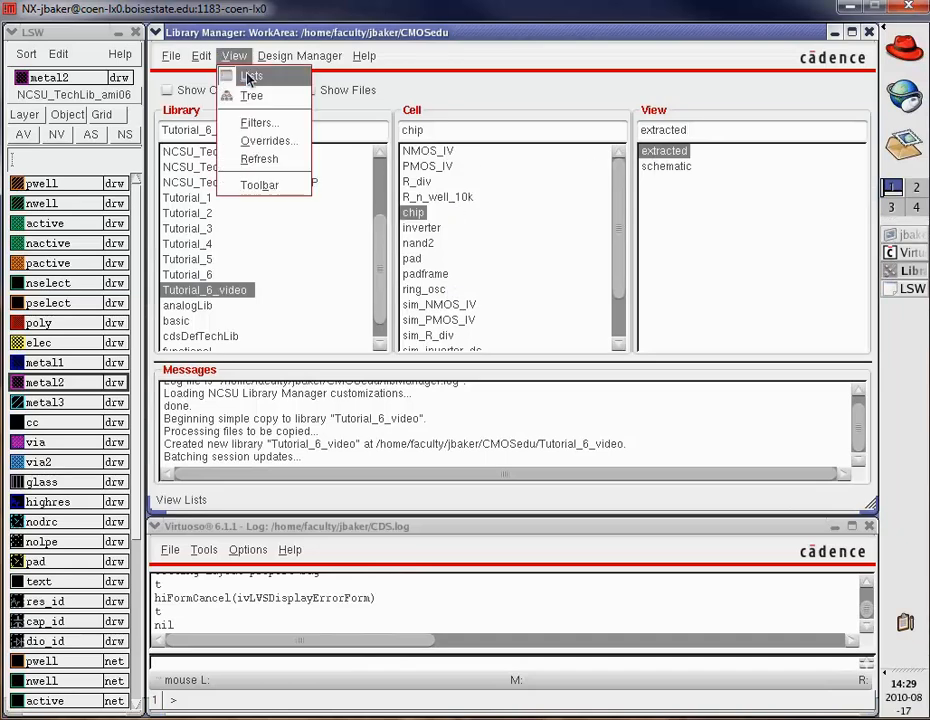
pyautogui.click(282, 158)
pyautogui.doubleClick(655, 167)
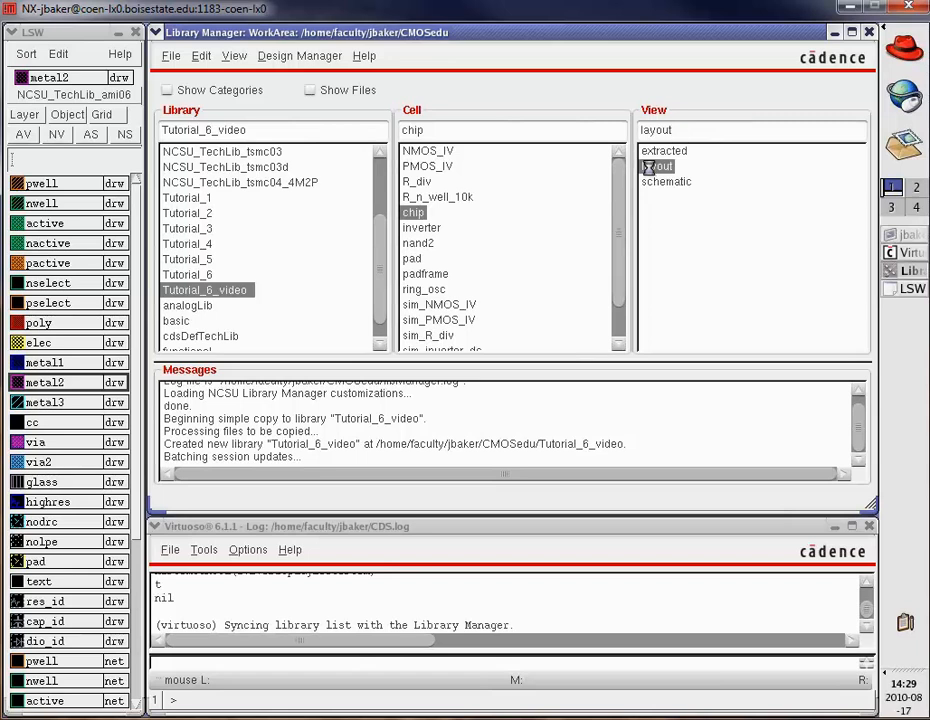
pyautogui.click(836, 32)
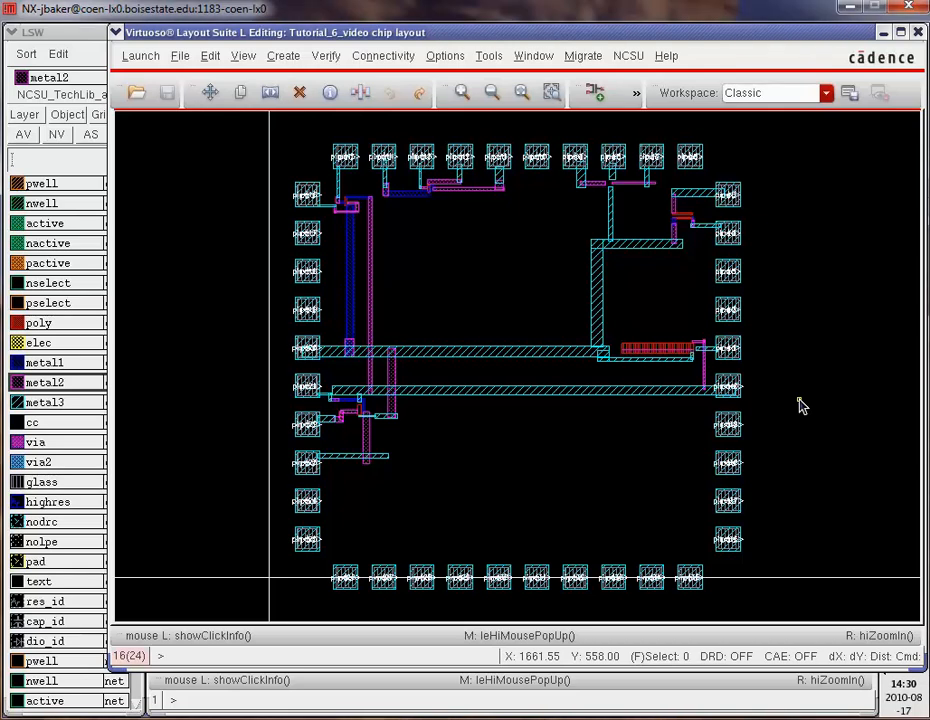
# Inspect the via where the ring oscillator's vertical metal2 supply strip meets the metal3 bus beside pin<40>
pyautogui.press('z')
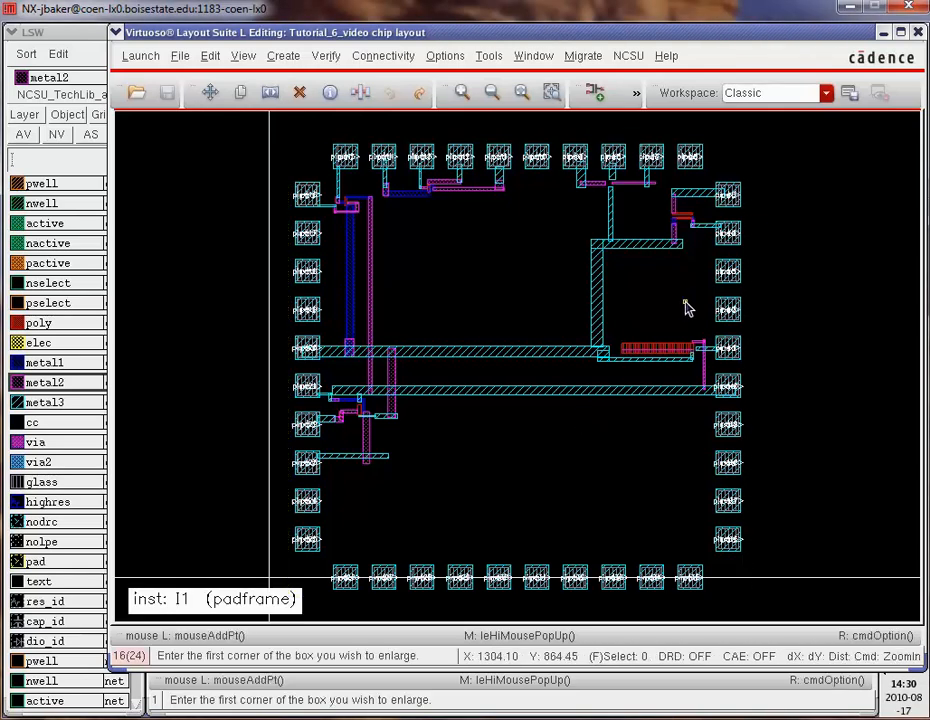
pyautogui.click(665, 316)
pyautogui.click(714, 422)
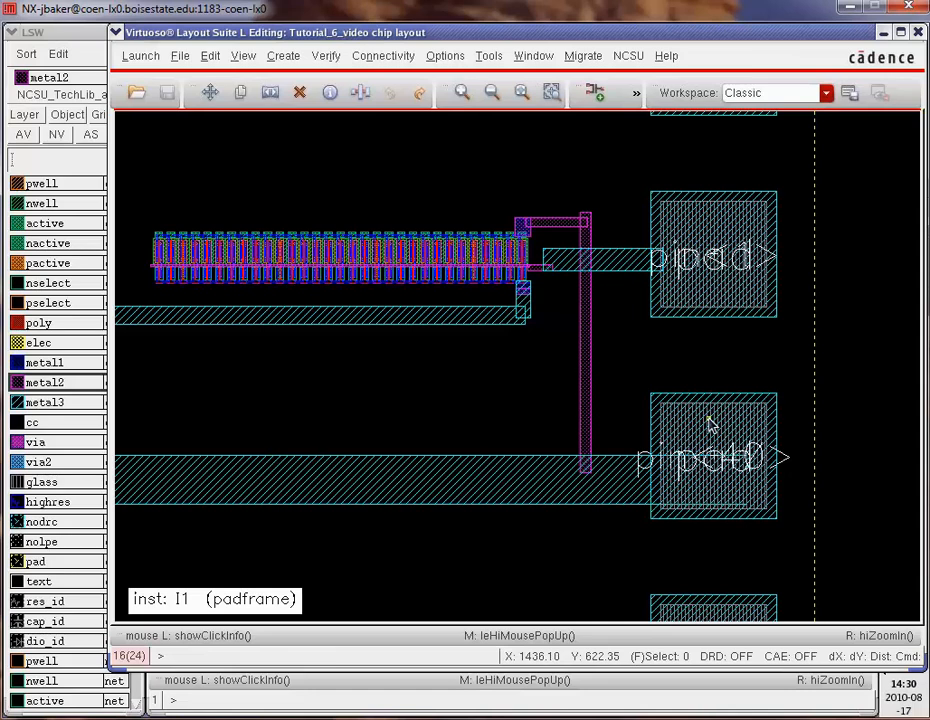
pyautogui.press('z')
pyautogui.click(574, 436)
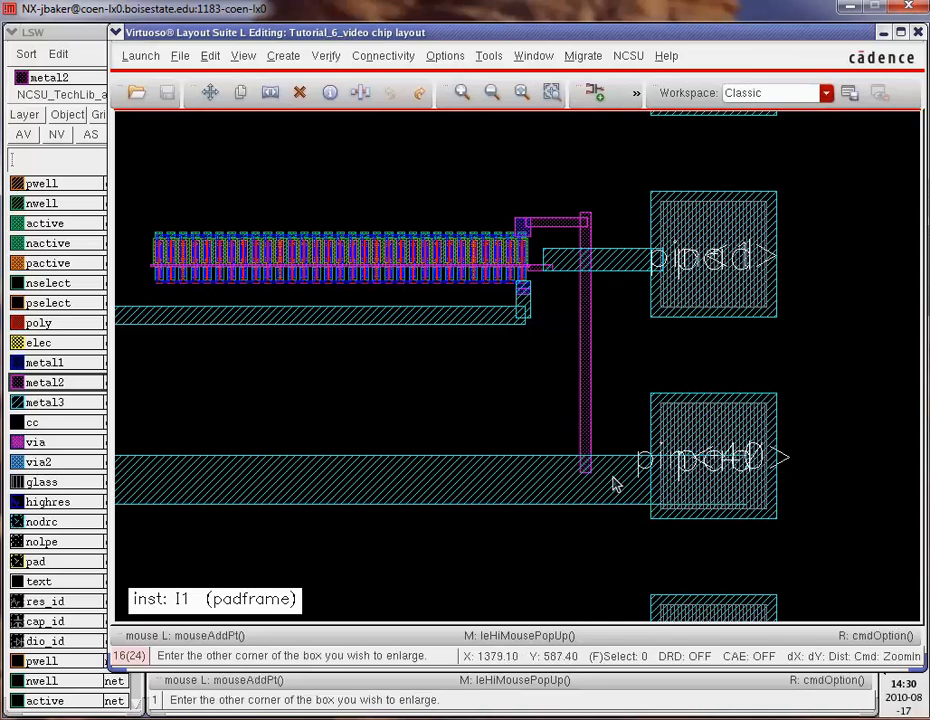
pyautogui.click(614, 483)
pyautogui.hotkey('shift', 'z')
pyautogui.hotkey('shift', 'z')
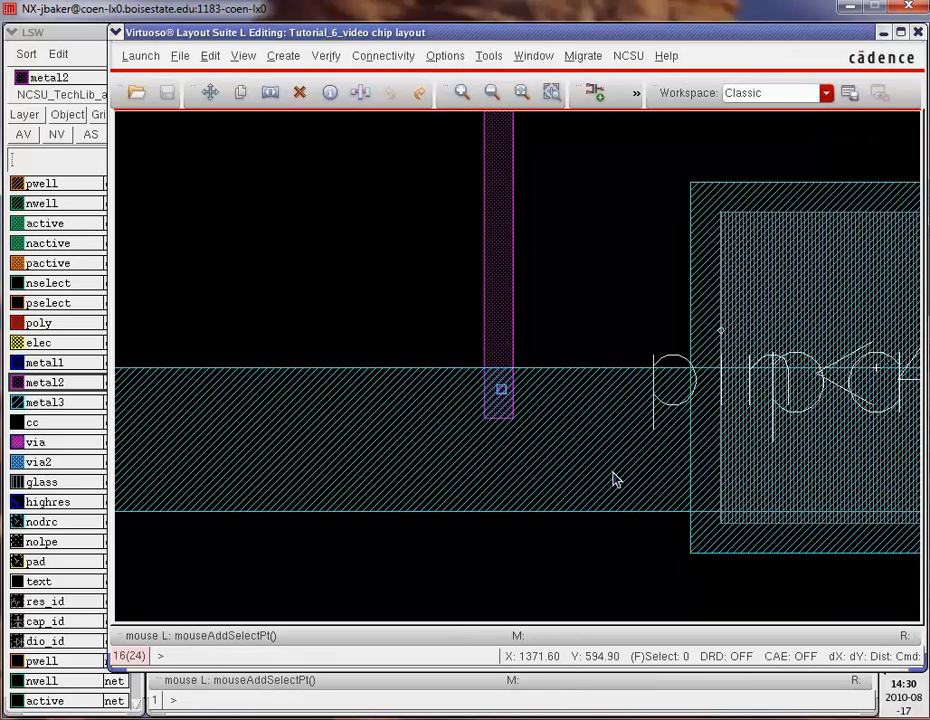
pyautogui.hotkey('shift', 'z')
pyautogui.hotkey('shift', 'z')
pyautogui.keyDown('shift'); pyautogui.click(522, 473); pyautogui.keyUp('shift')
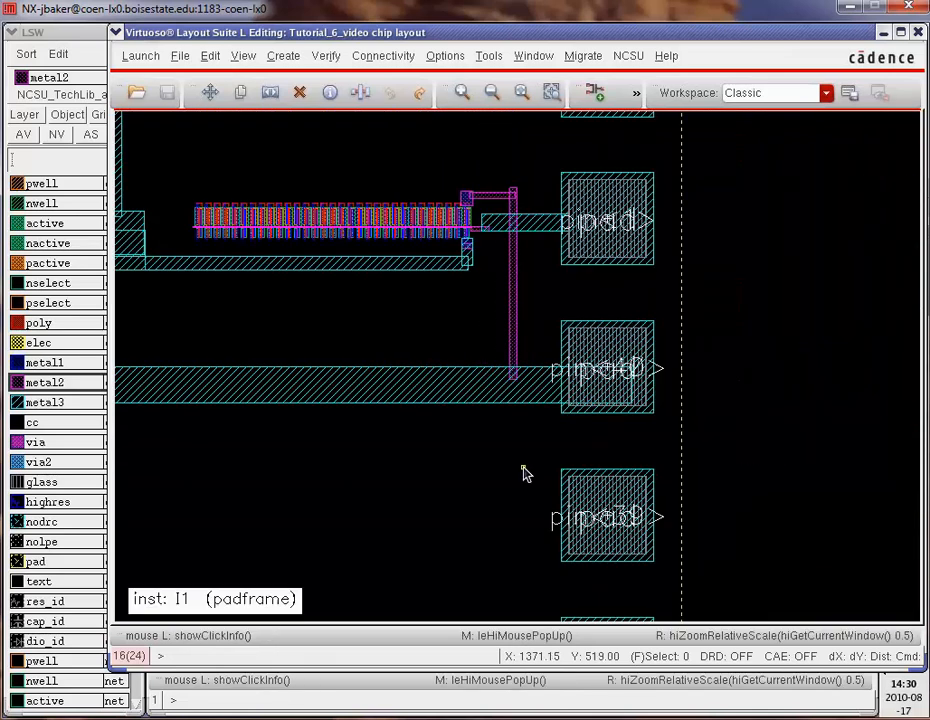
# Inspect the overlap of the long vertical metal2 strip and the metal3 bus near the bus's left end for a via
pyautogui.press('f')
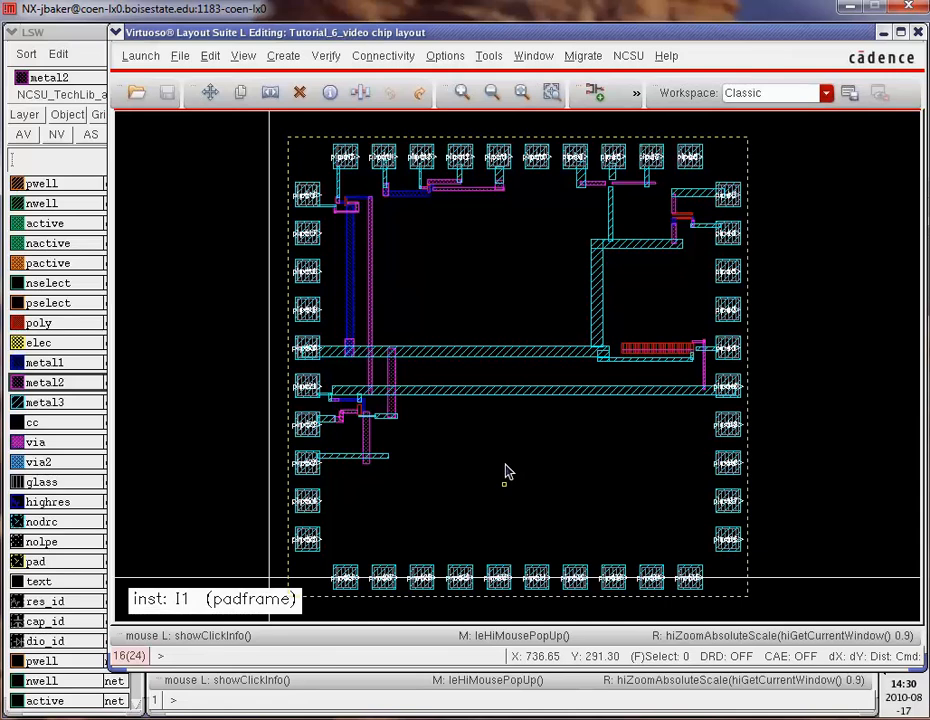
pyautogui.press('z')
pyautogui.click(427, 432)
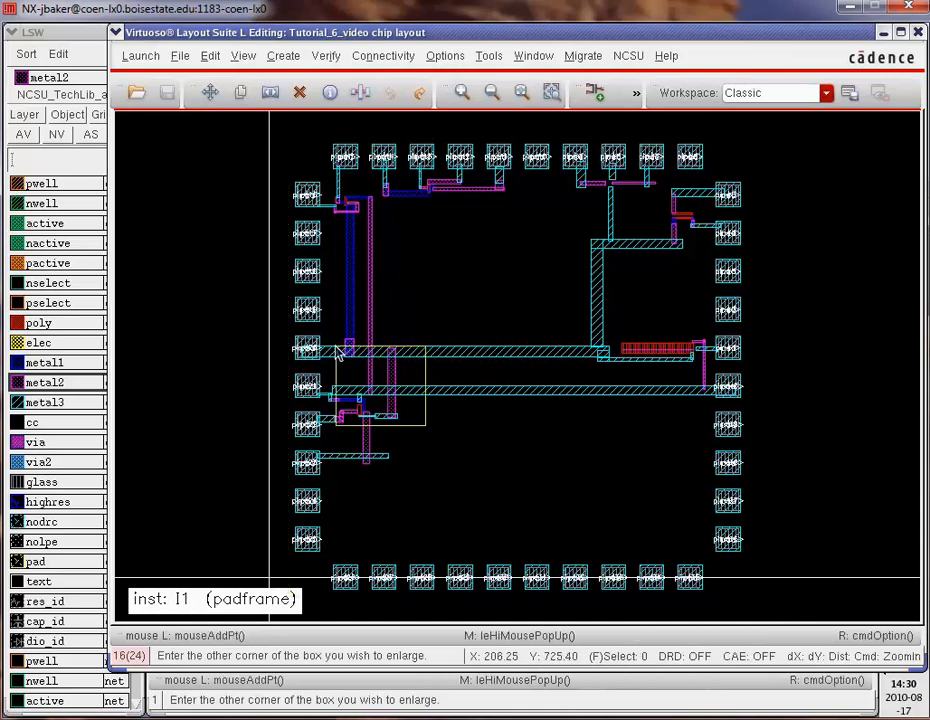
pyautogui.click(334, 342)
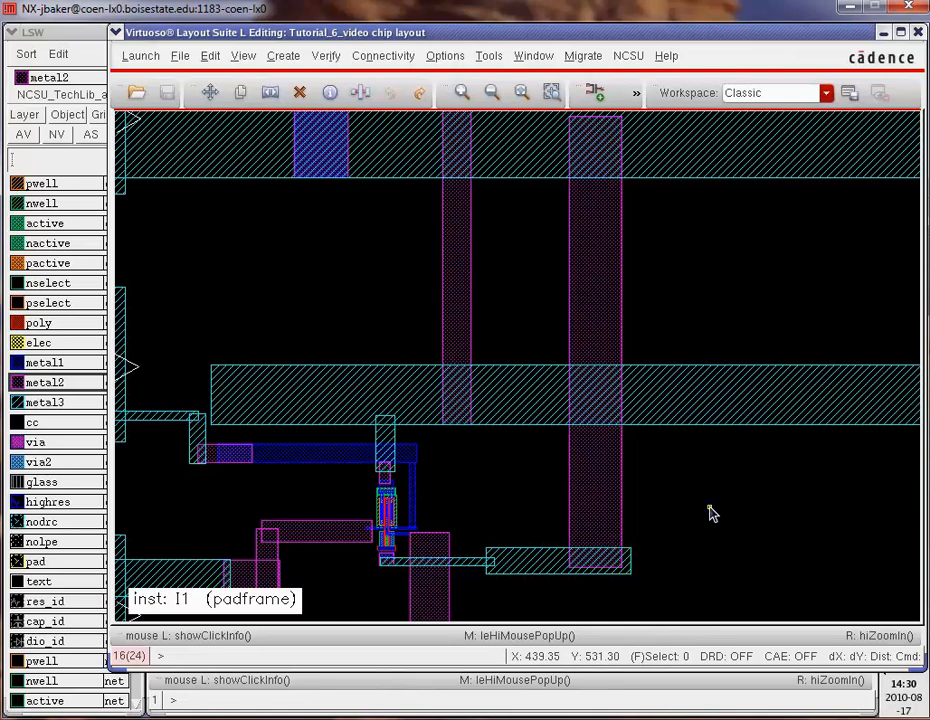
pyautogui.press('z')
pyautogui.click(531, 461)
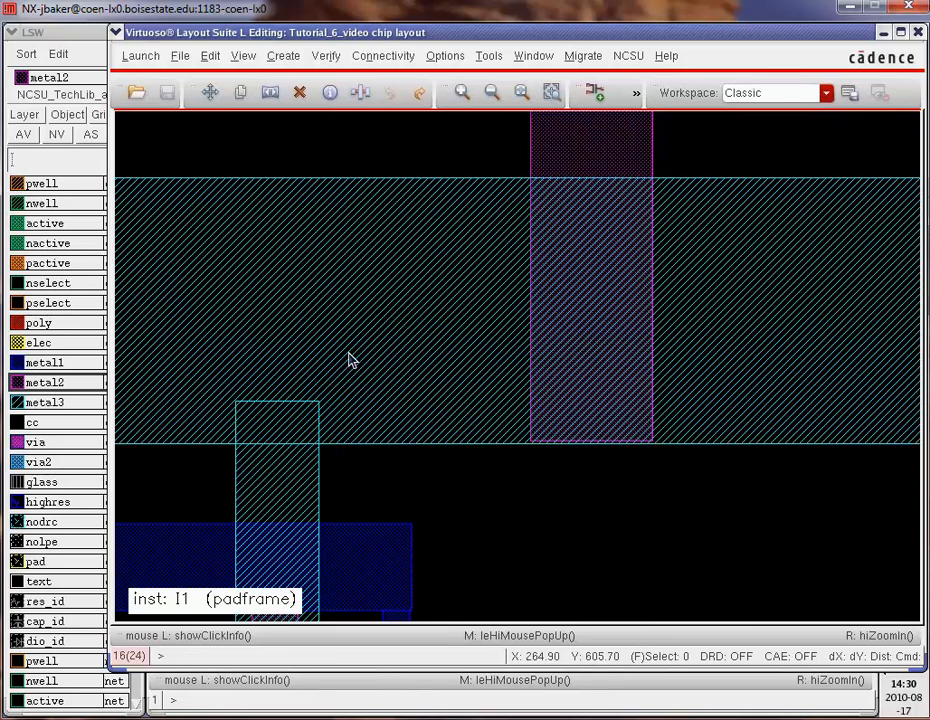
pyautogui.keyDown('ctrl'); pyautogui.scroll(-8, 551, 544); pyautogui.keyUp('ctrl')
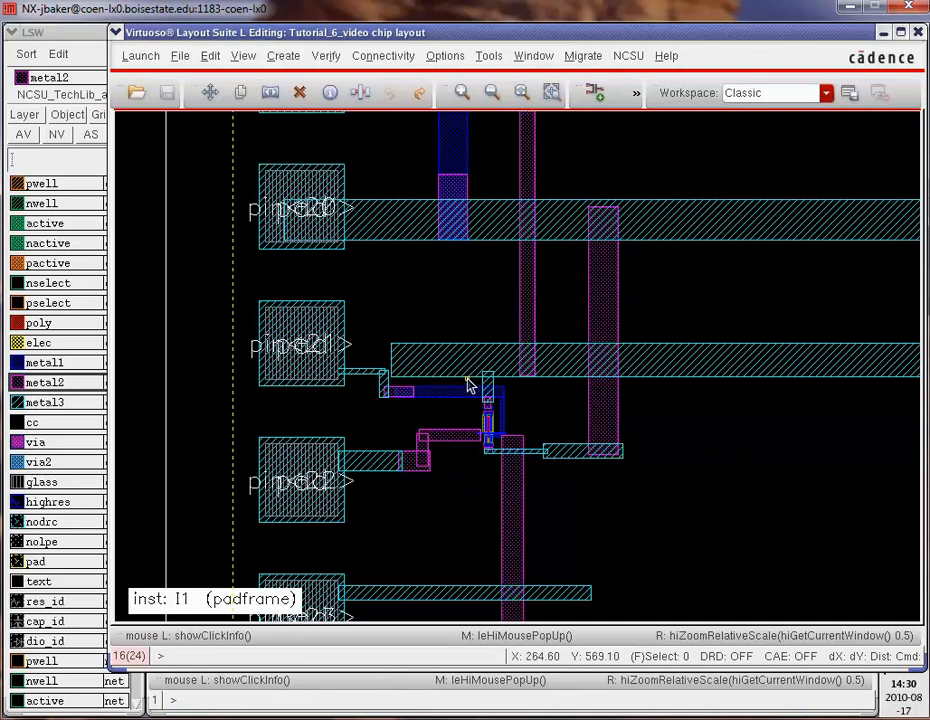
pyautogui.press('z')
pyautogui.click(460, 320)
pyautogui.click(566, 418)
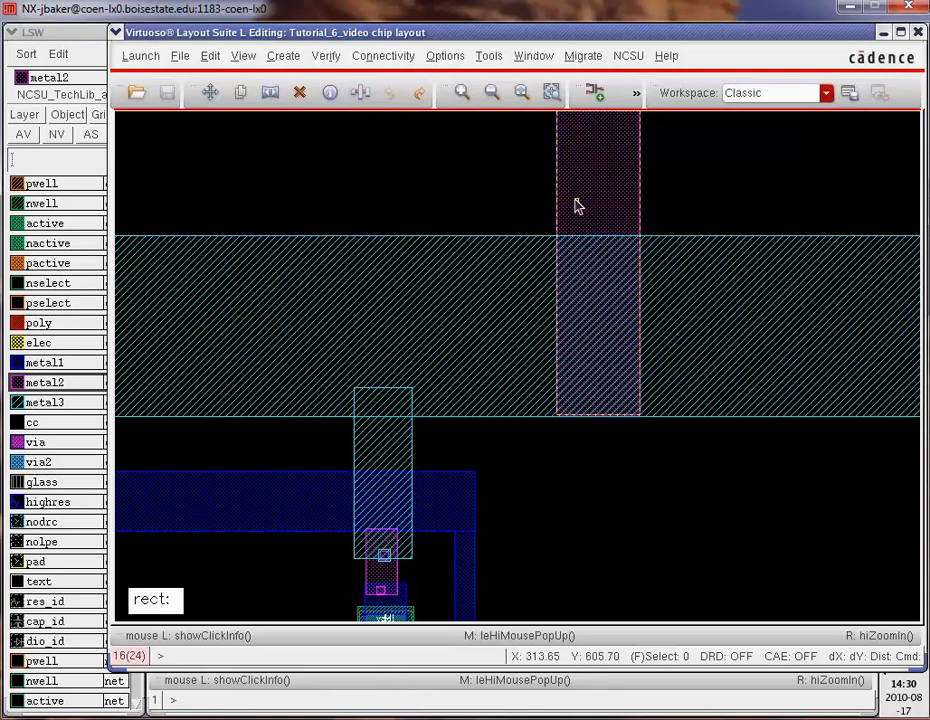
# Trace the supply path from the inverter's vdd! contact along the vertical metal2 strip down to the metal3 bus, checking its vias
pyautogui.press('f')
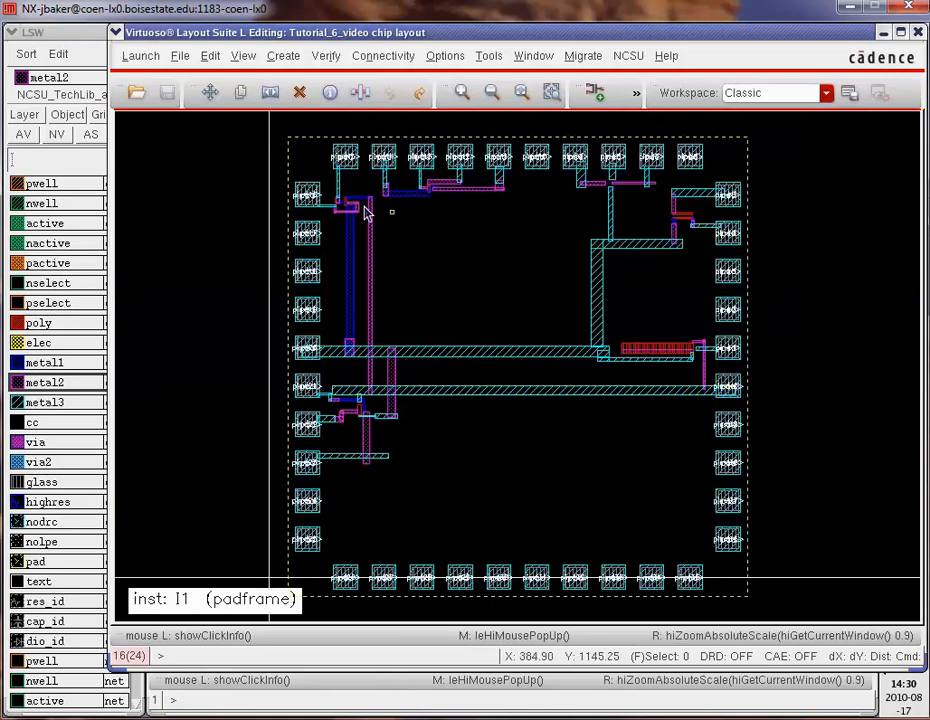
pyautogui.press('z')
pyautogui.click(326, 191)
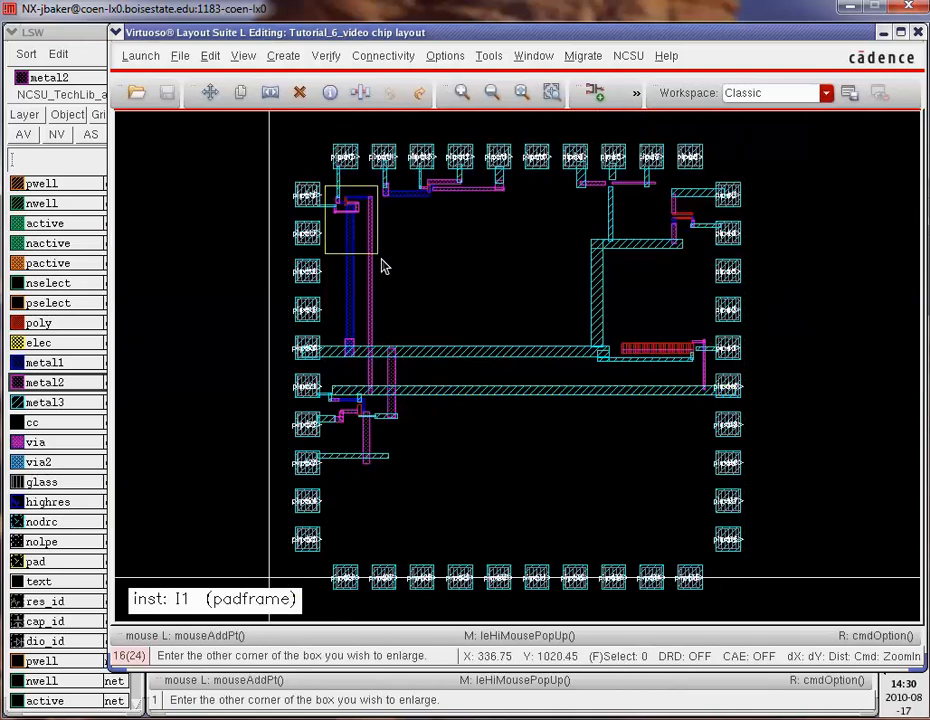
pyautogui.click(386, 271)
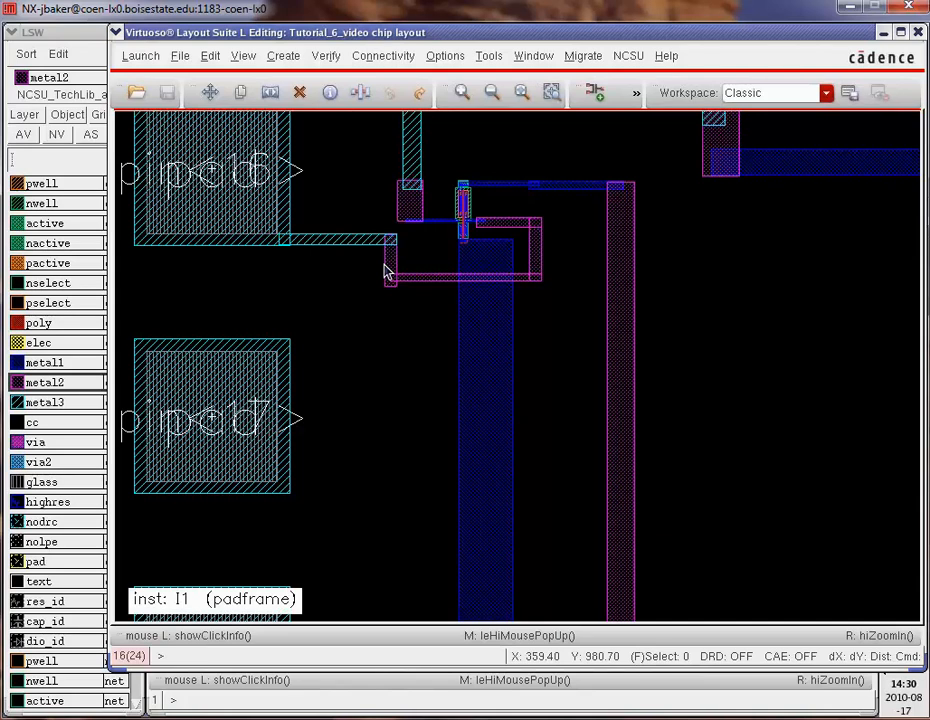
pyautogui.press('z')
pyautogui.click(453, 167)
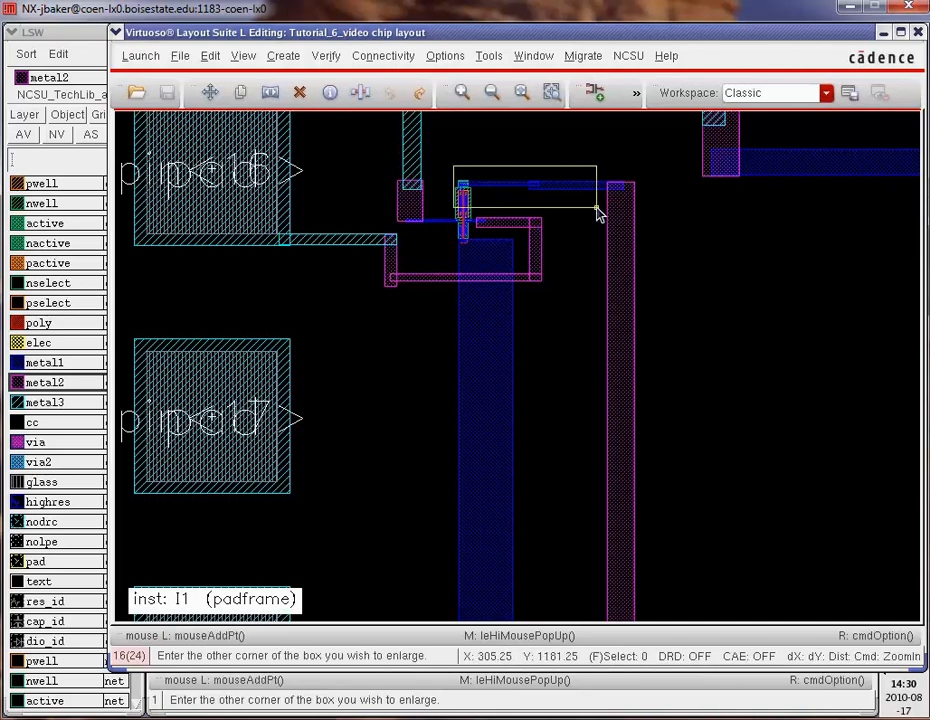
pyautogui.click(644, 214)
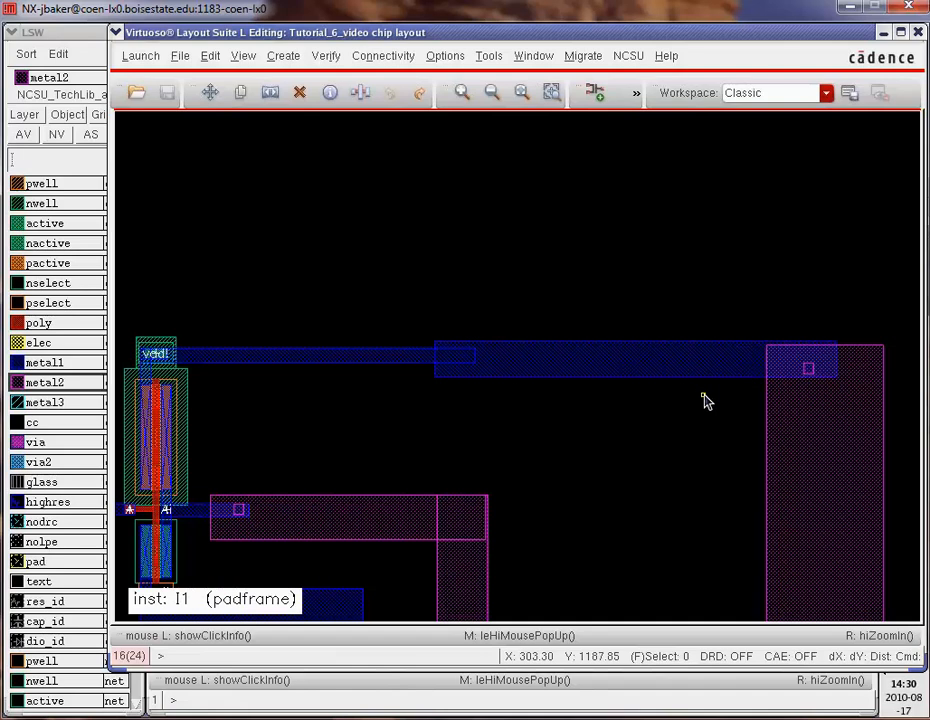
pyautogui.scroll(-6, 706, 400)
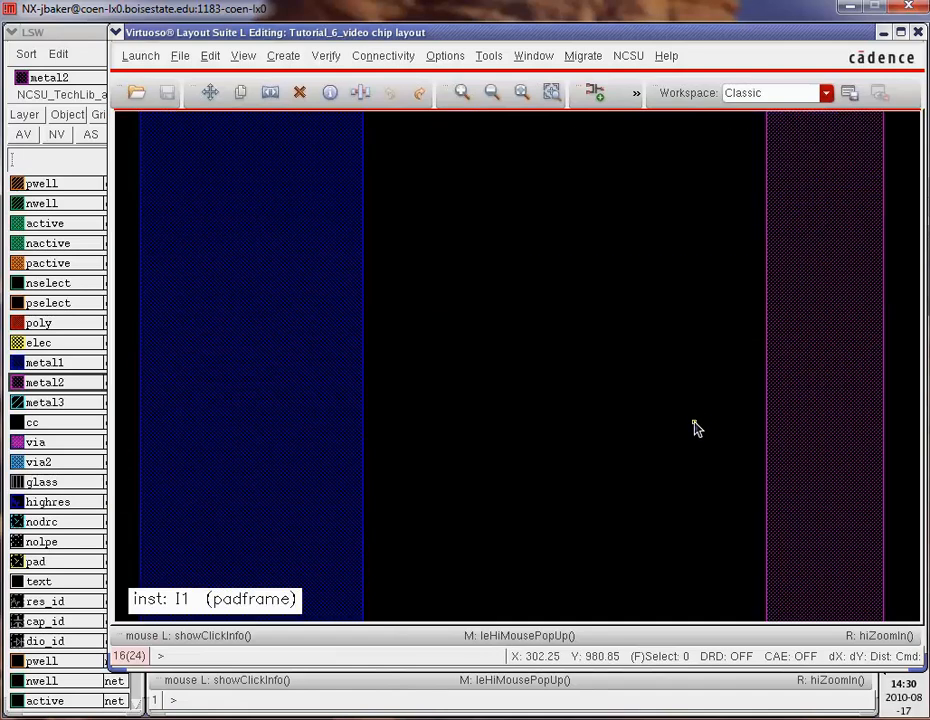
pyautogui.scroll(-4, 697, 428)
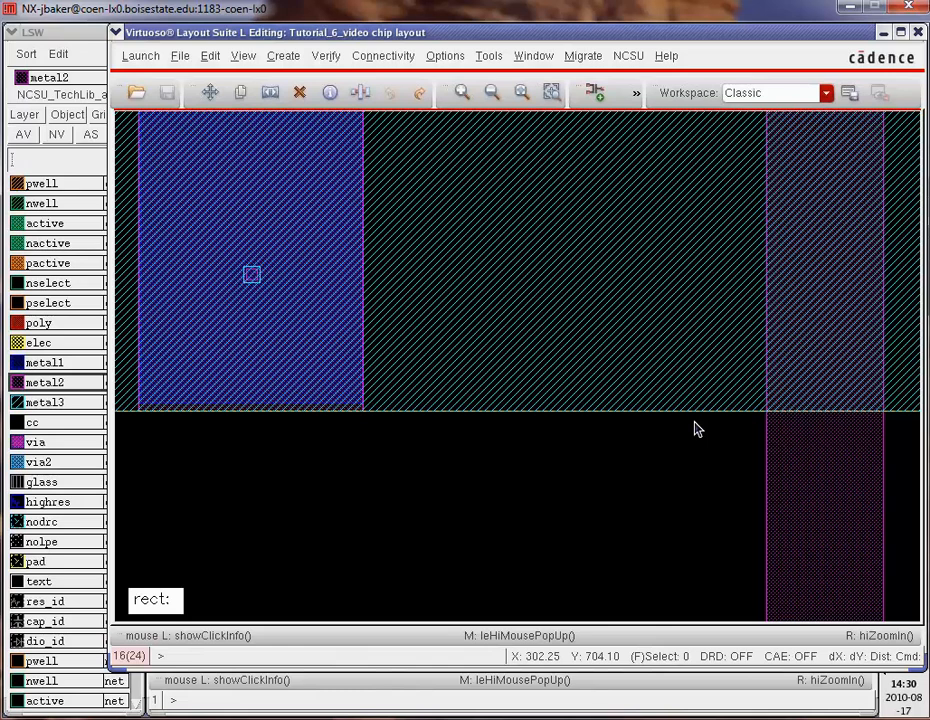
pyautogui.scroll(-3, 697, 428)
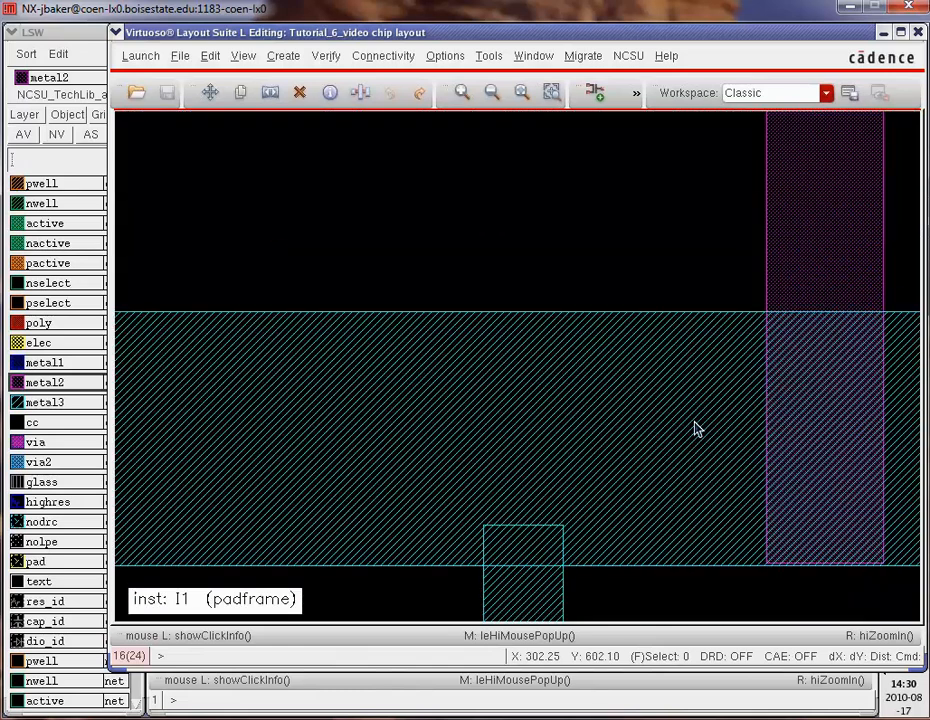
# Place a metal2-to-metal3 via inside the overlap of the inverter's vertical metal2 supply strip and the lower metal3 bus, and save the layout
pyautogui.press('z')
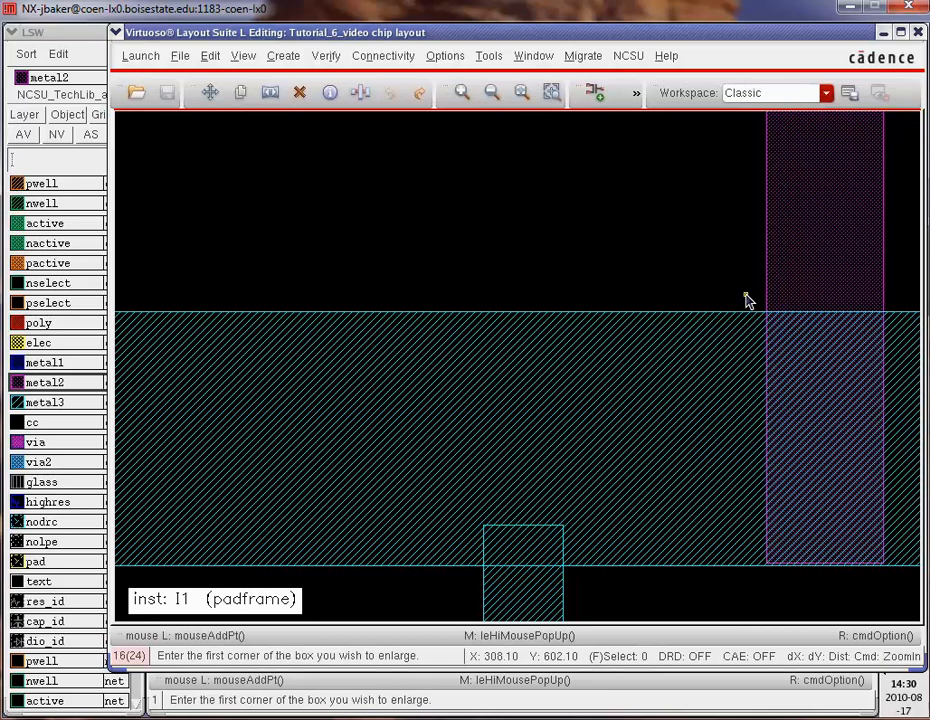
pyautogui.click(745, 297)
pyautogui.click(896, 568)
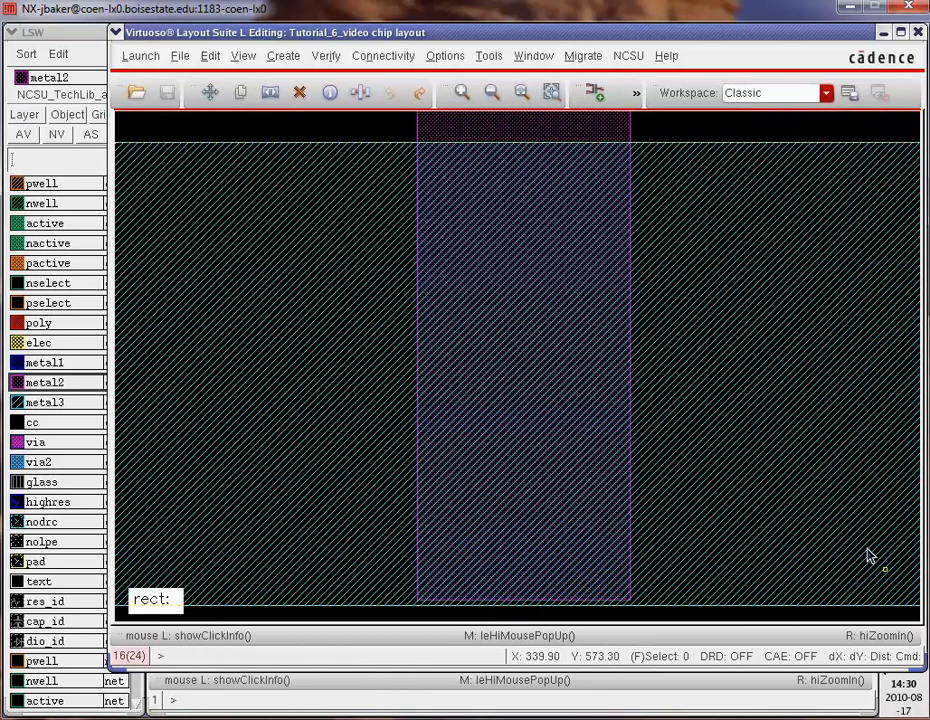
pyautogui.press('i')
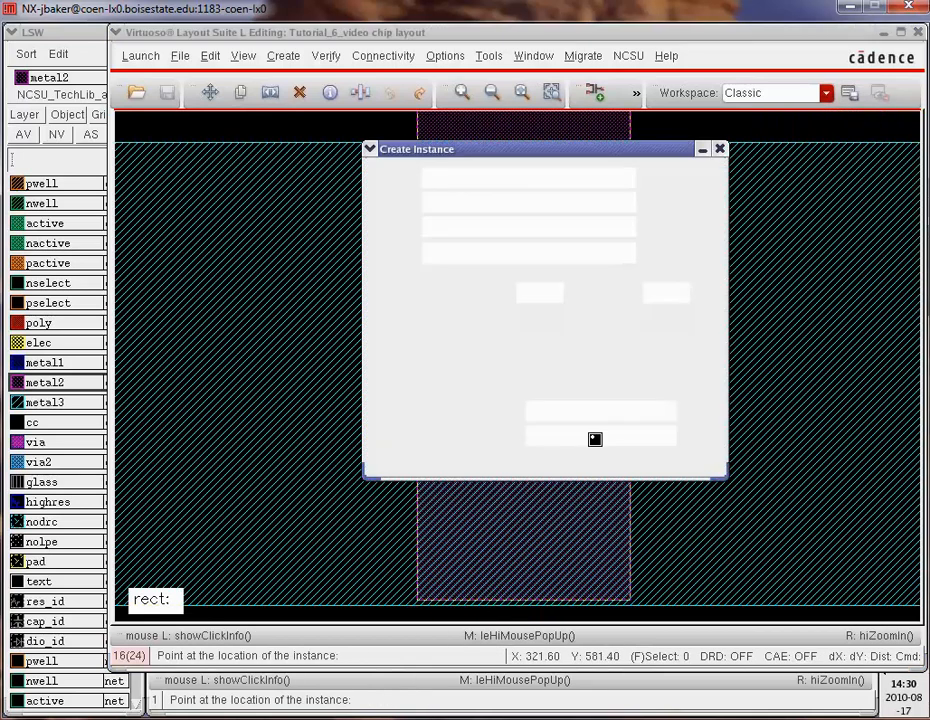
pyautogui.click(558, 465)
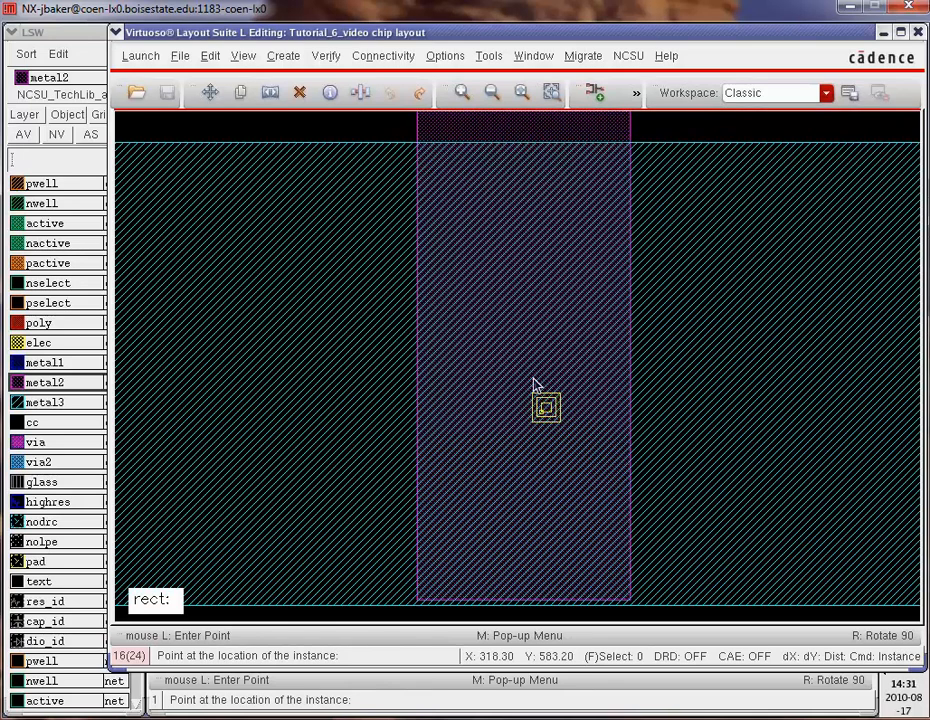
pyautogui.click(521, 330)
pyautogui.click(168, 95)
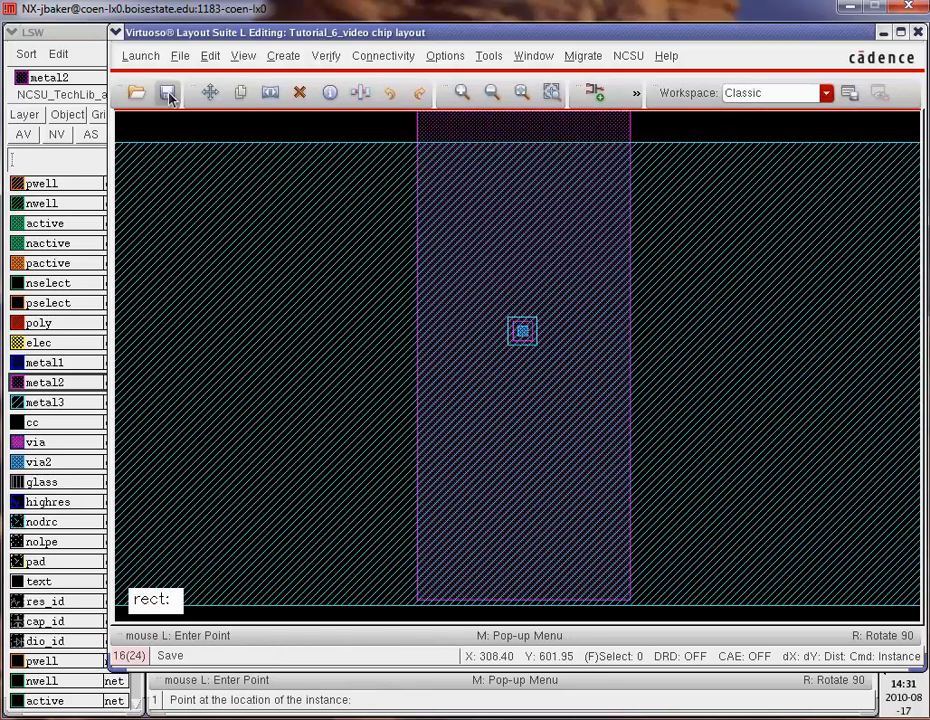
# Run a flat, full DRC on the chip layout with divaDRC.rul, and shrink the layout window to read the results in the log
pyautogui.click(326, 56)
pyautogui.click(340, 79)
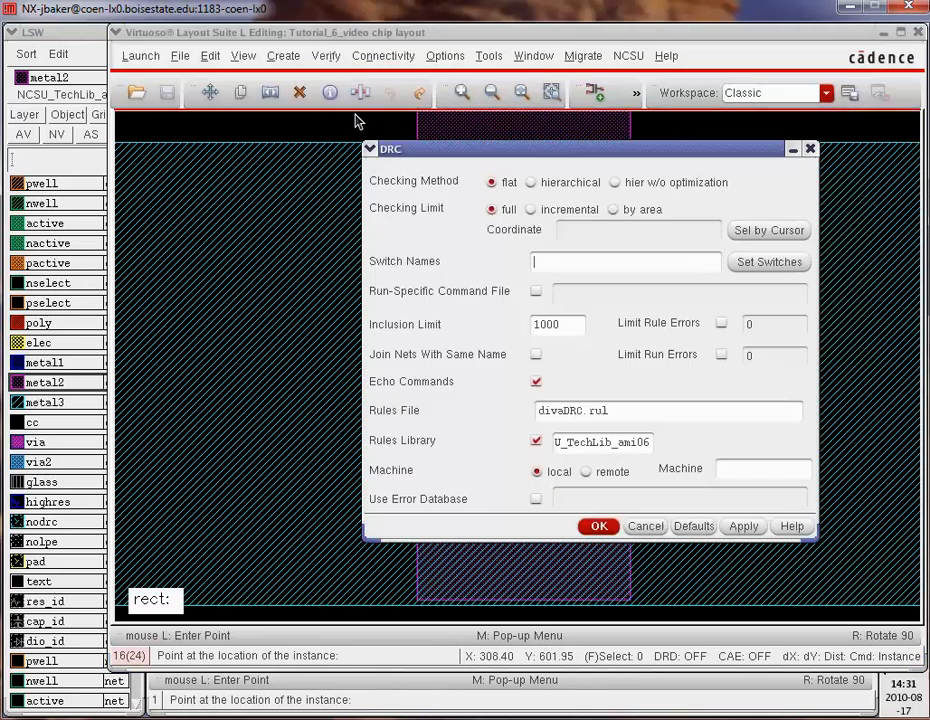
pyautogui.click(598, 526)
pyautogui.press('Escape')
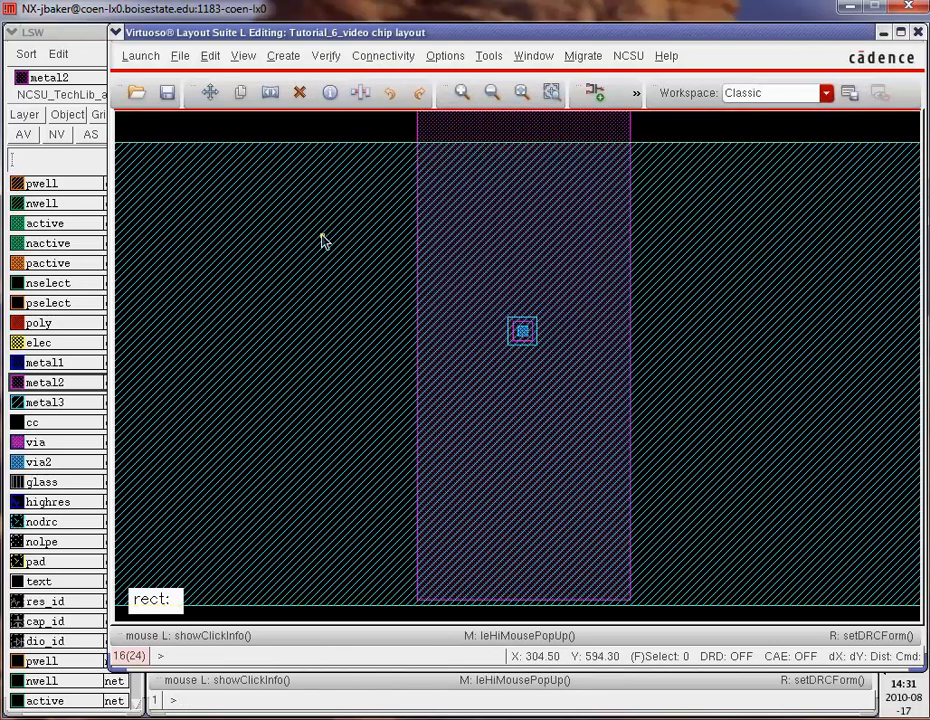
pyautogui.moveTo(112, 668); pyautogui.dragTo(167, 507)
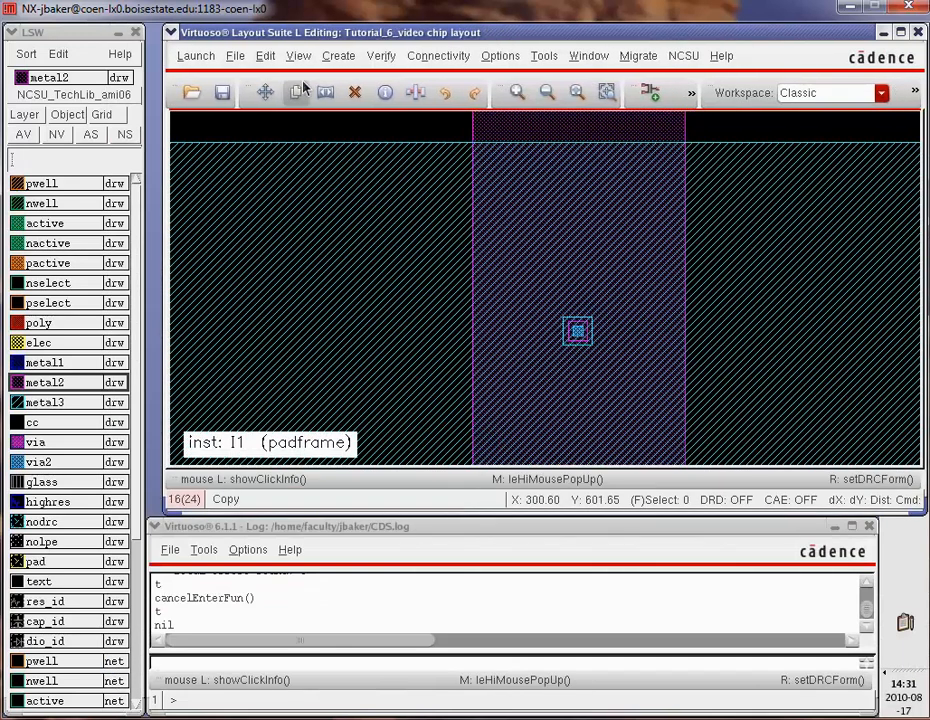
pyautogui.scroll(1, 866, 590)
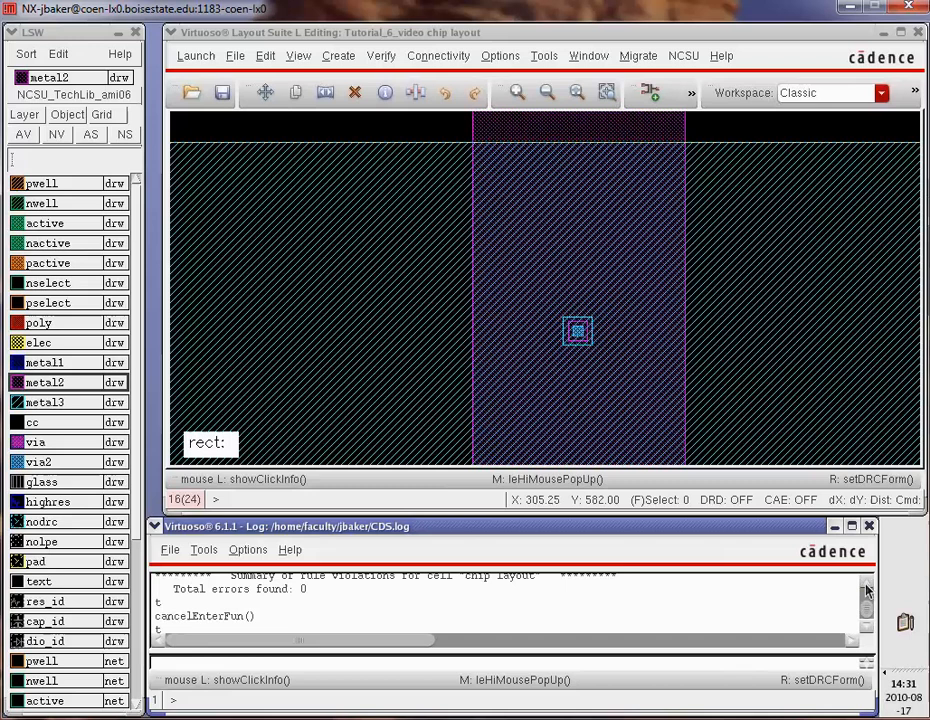
# Extract the chip layout with the flat method and divaEXT.rul, and close the layout with its changes saved
pyautogui.click(383, 56)
pyautogui.click(404, 98)
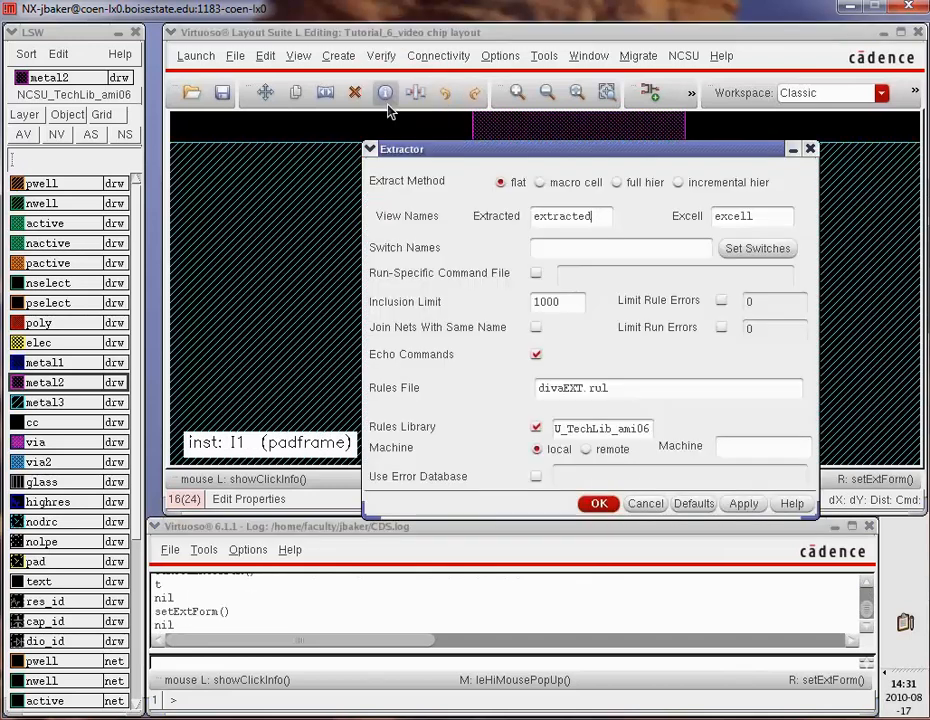
pyautogui.click(590, 503)
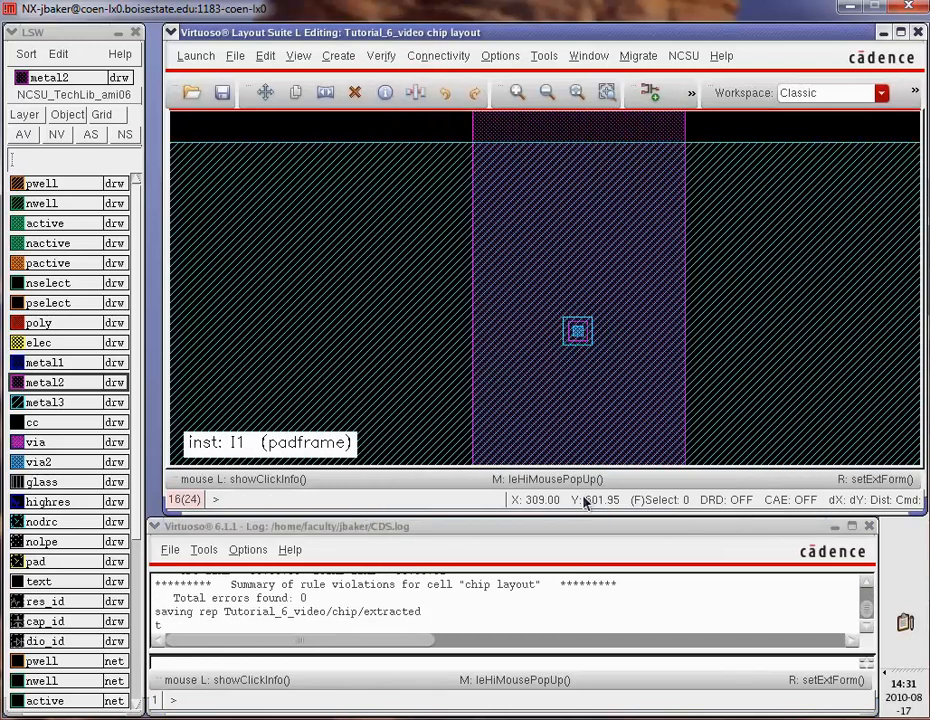
pyautogui.click(917, 32)
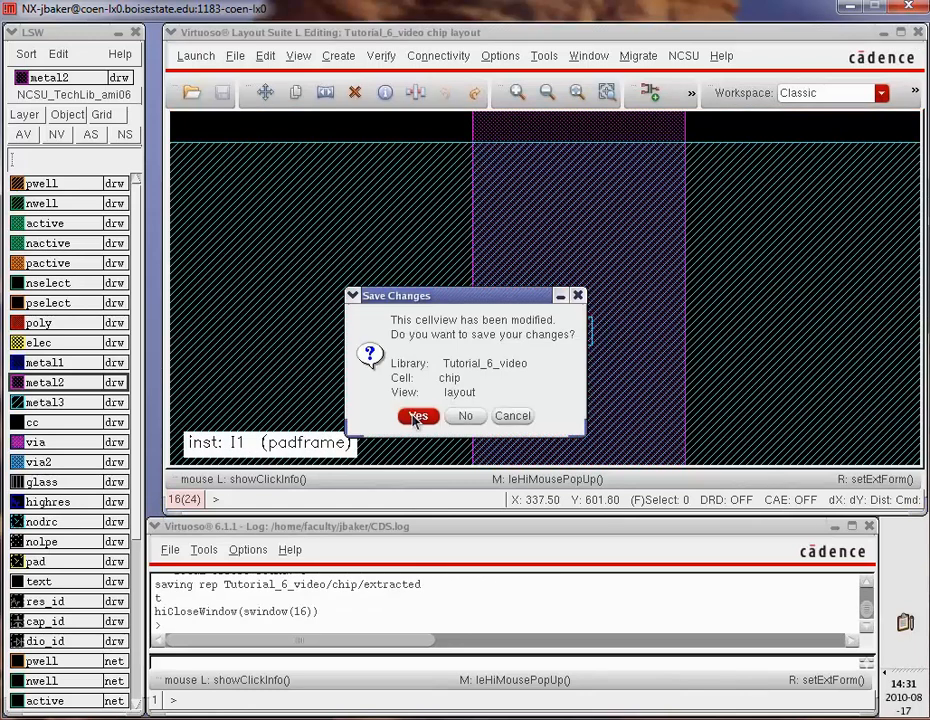
pyautogui.click(430, 414)
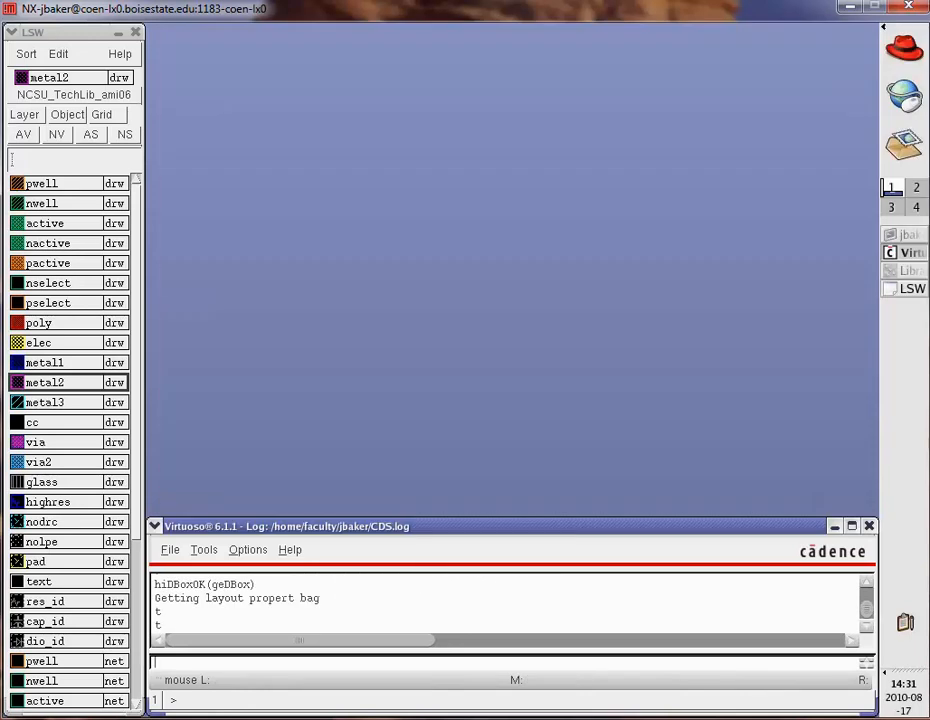
# Open the extracted view of the chip cell from the Library Manager and run LVS against the schematic view
pyautogui.click(908, 271)
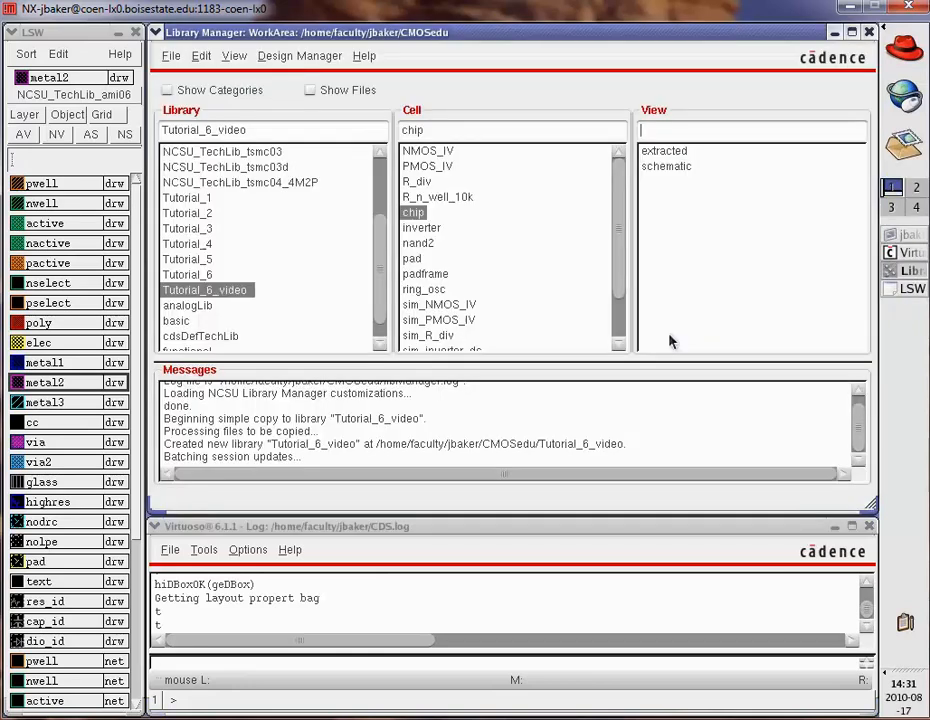
pyautogui.doubleClick(663, 152)
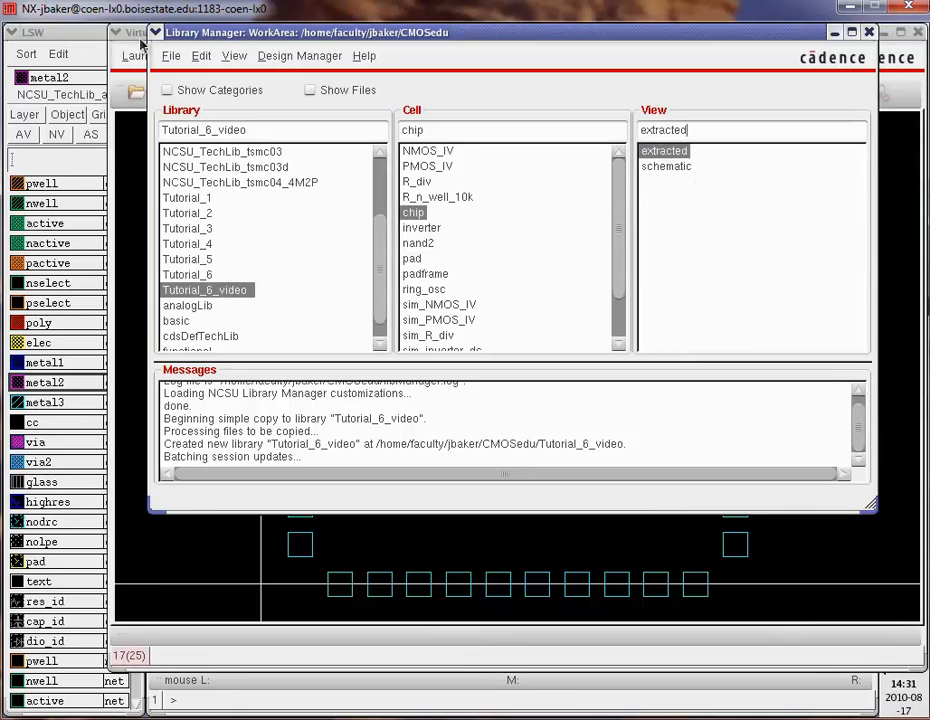
pyautogui.click(143, 44)
pyautogui.click(325, 58)
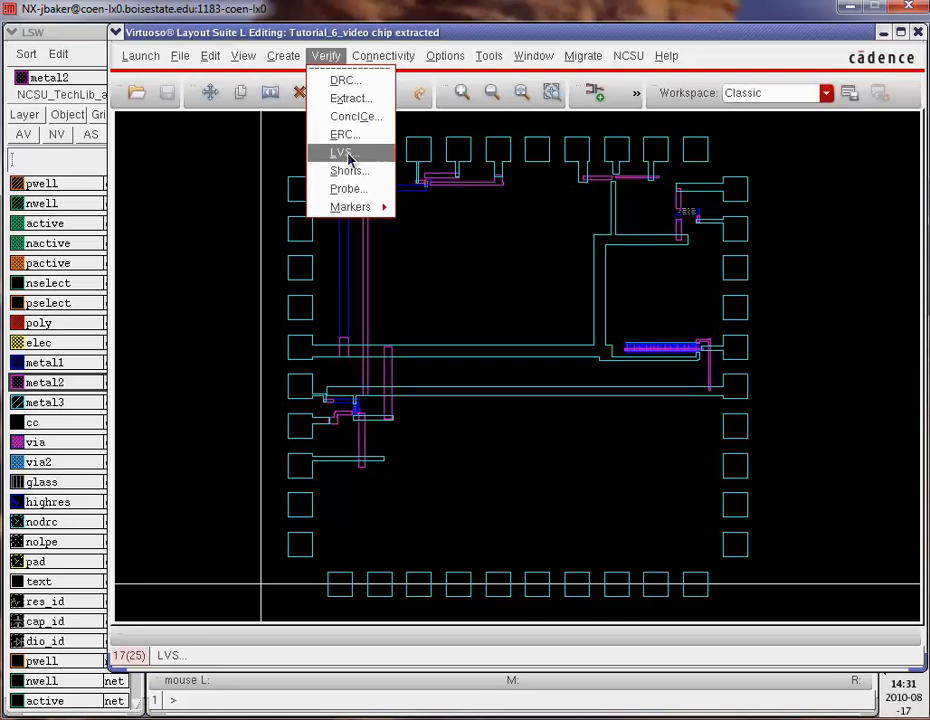
pyautogui.click(348, 155)
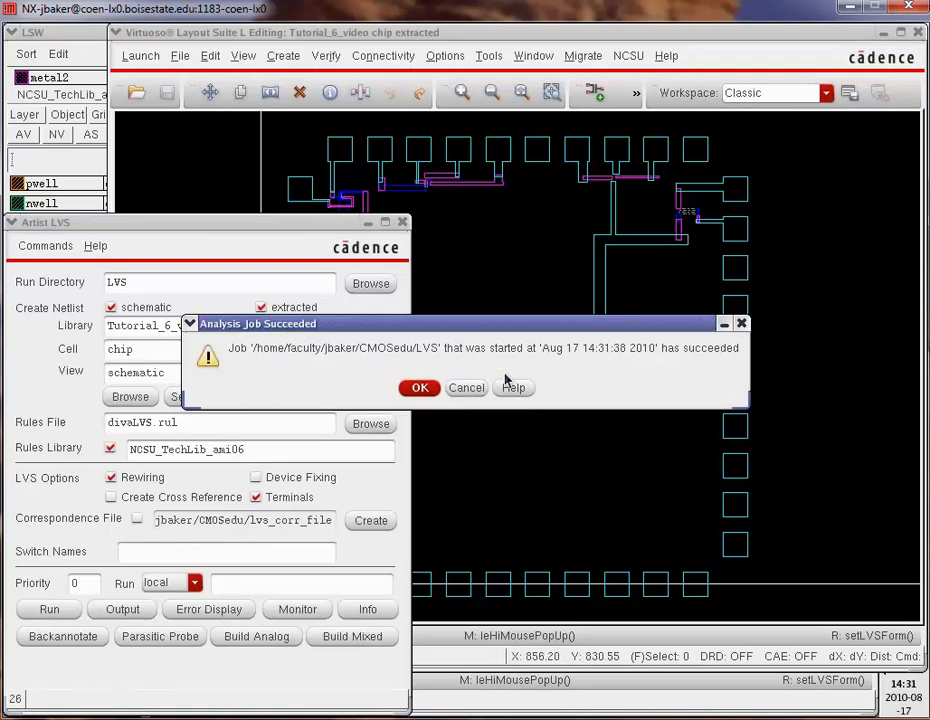
# Dismiss the job notice, check the netlist comparison result in the LVS output report, and close the report
pyautogui.click(424, 388)
pyautogui.click(123, 611)
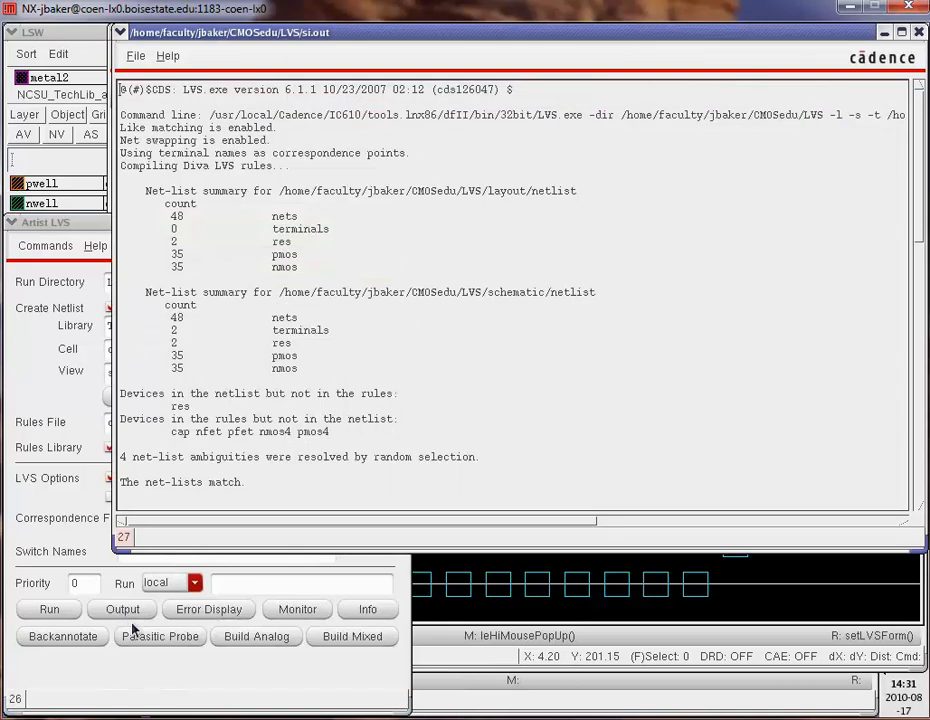
pyautogui.tripleClick(243, 478)
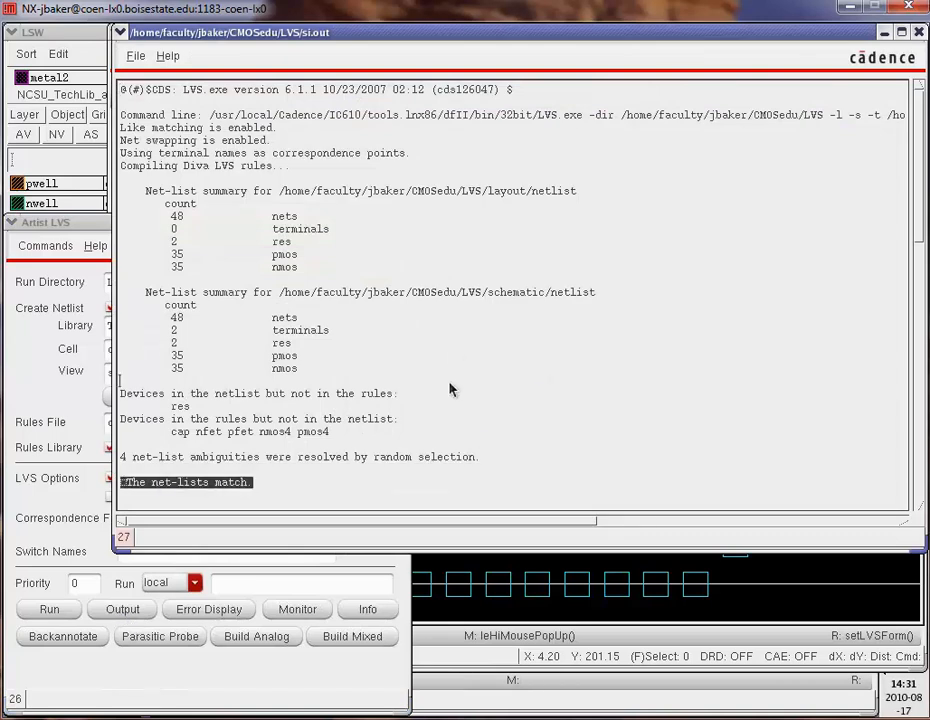
pyautogui.click(918, 33)
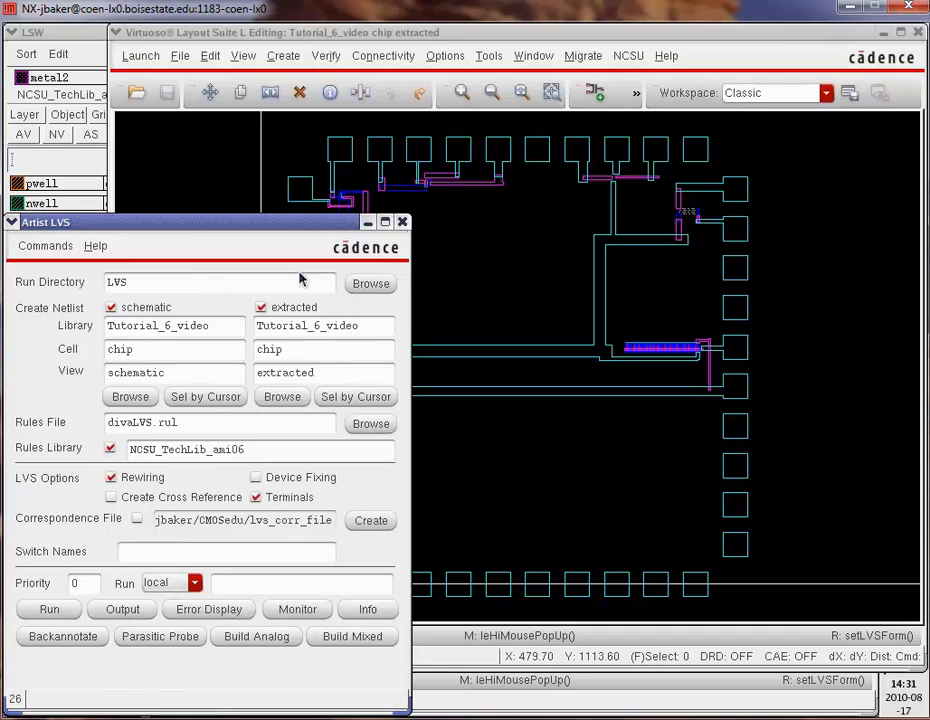
pyautogui.moveTo(292, 229); pyautogui.dragTo(395, 149)
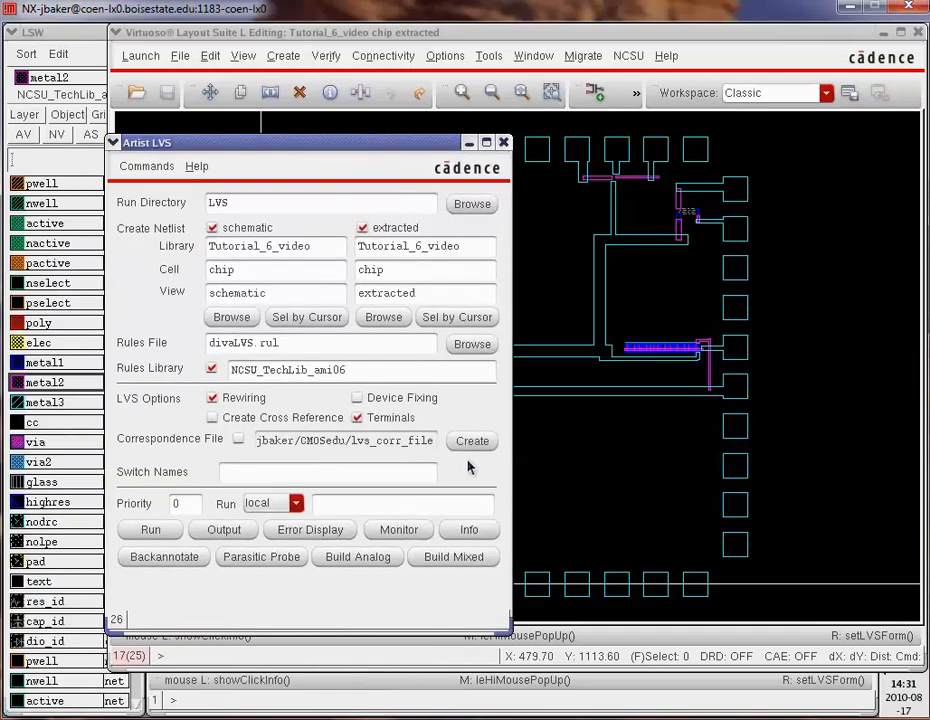